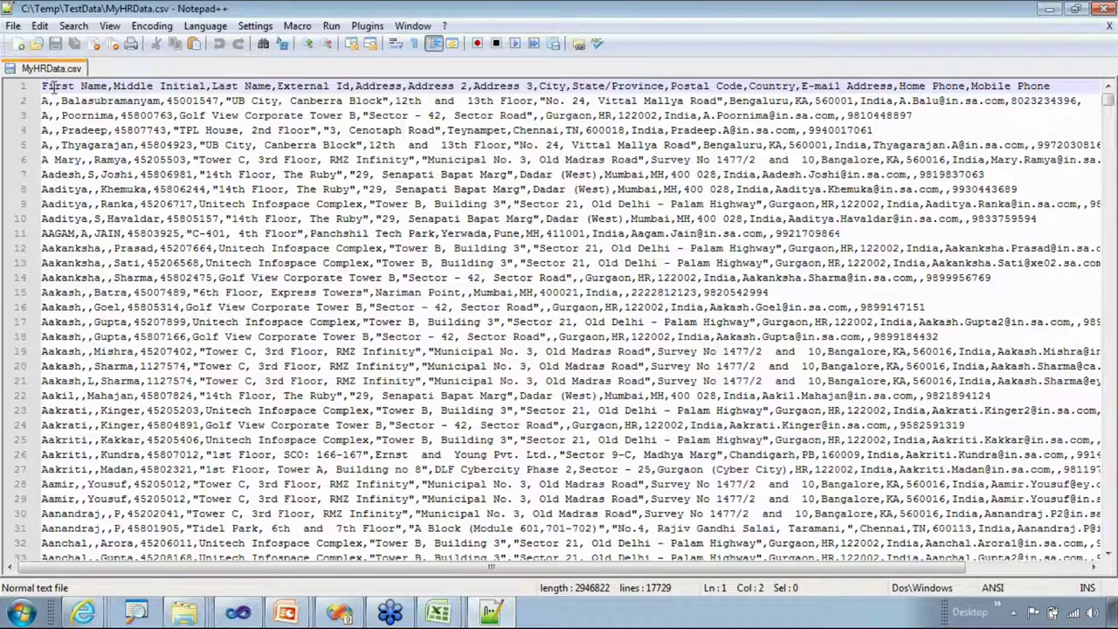
- Inspect the First Name heading and the first record in MyHRData.csv, then bring up the Start menu
left_click_drag(108, 86, 46, 91)
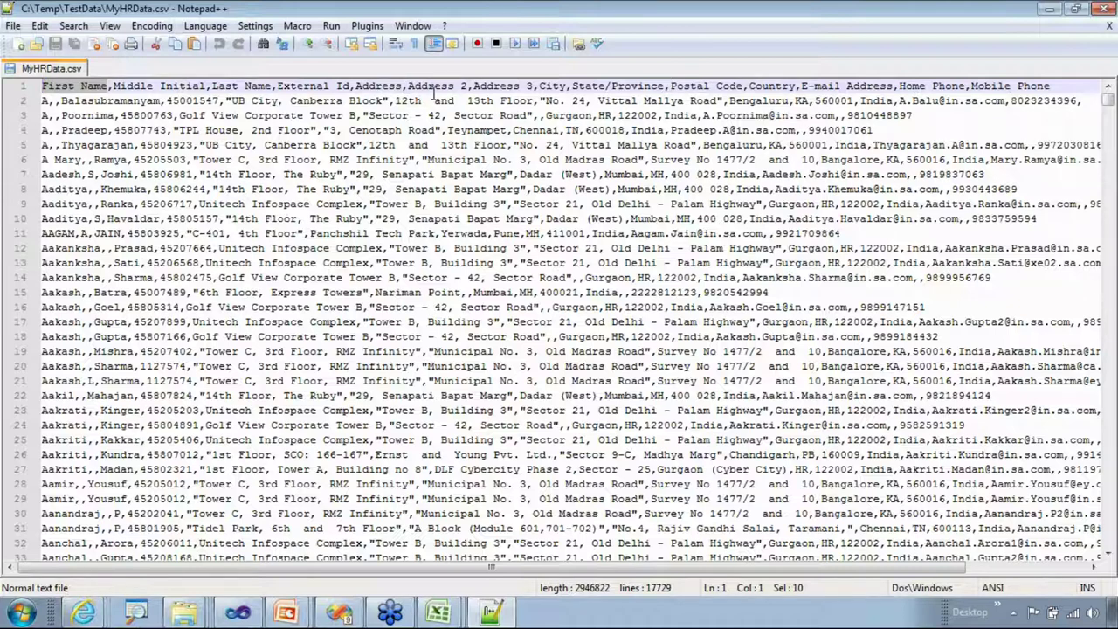
left_click(48, 101)
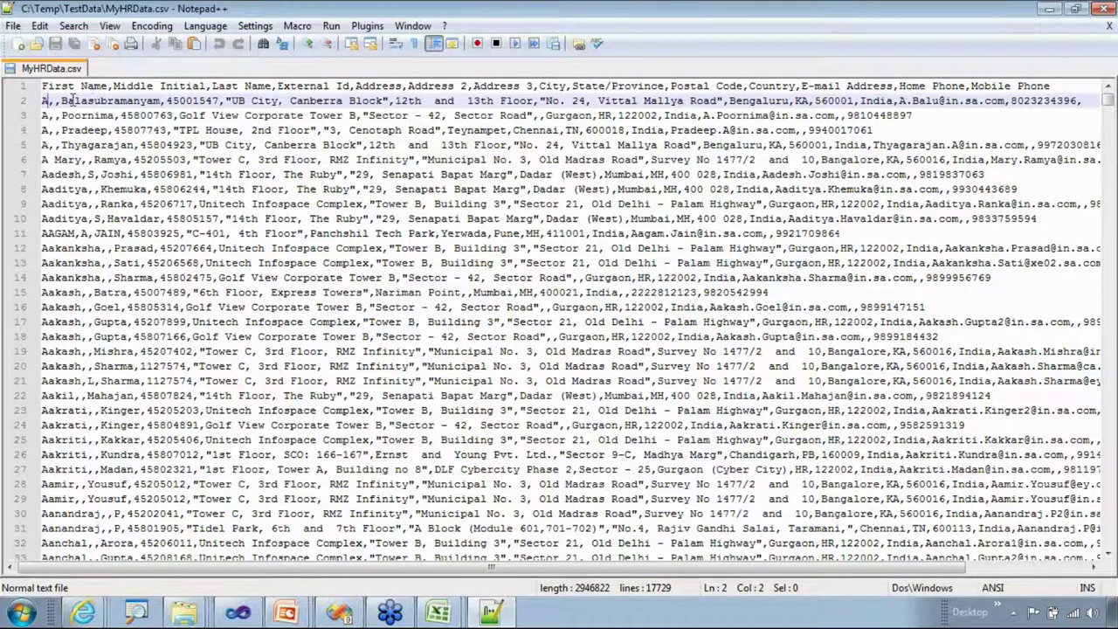
left_click_drag(94, 90, 110, 90)
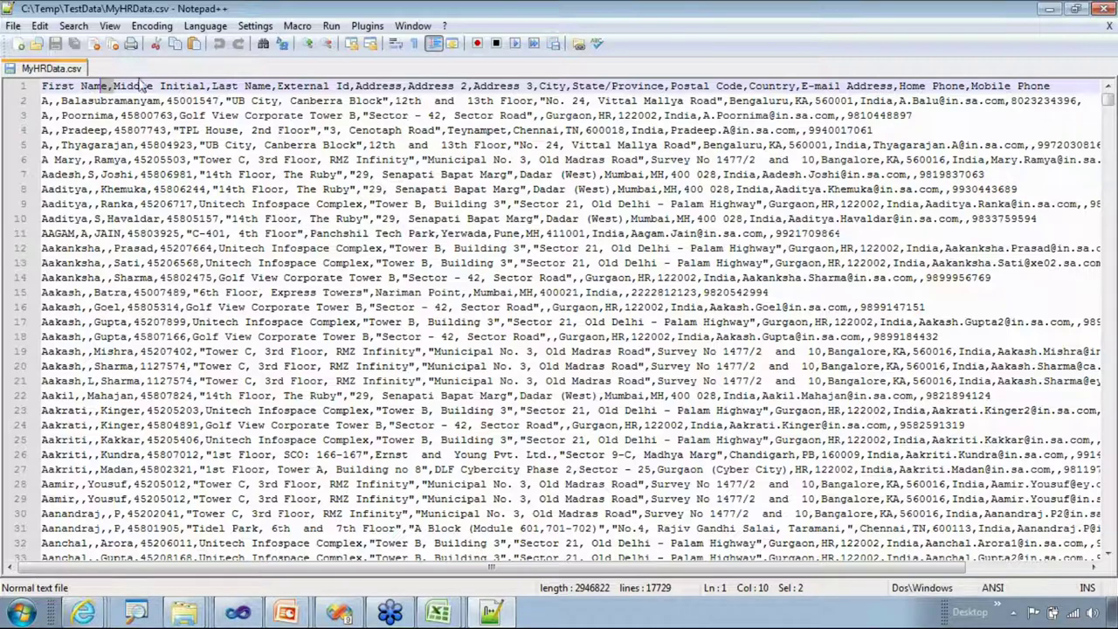
left_click(218, 101)
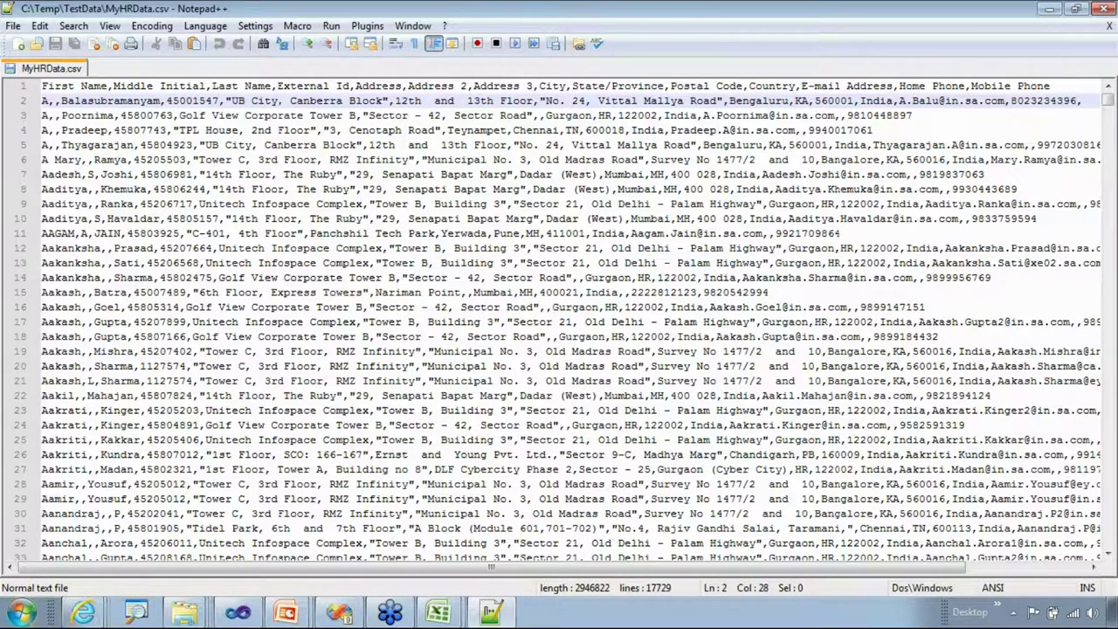
left_click(24, 614)
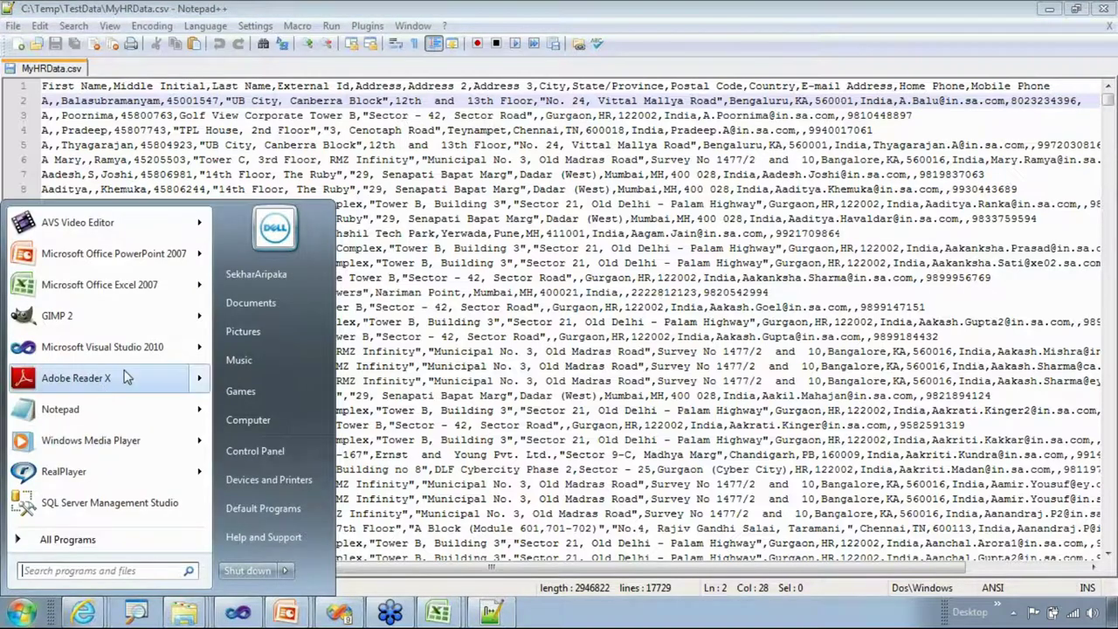
- Launch SQL Server Management Studio from All Programs > Microsoft SQL Server 2008 R2
left_click(83, 539)
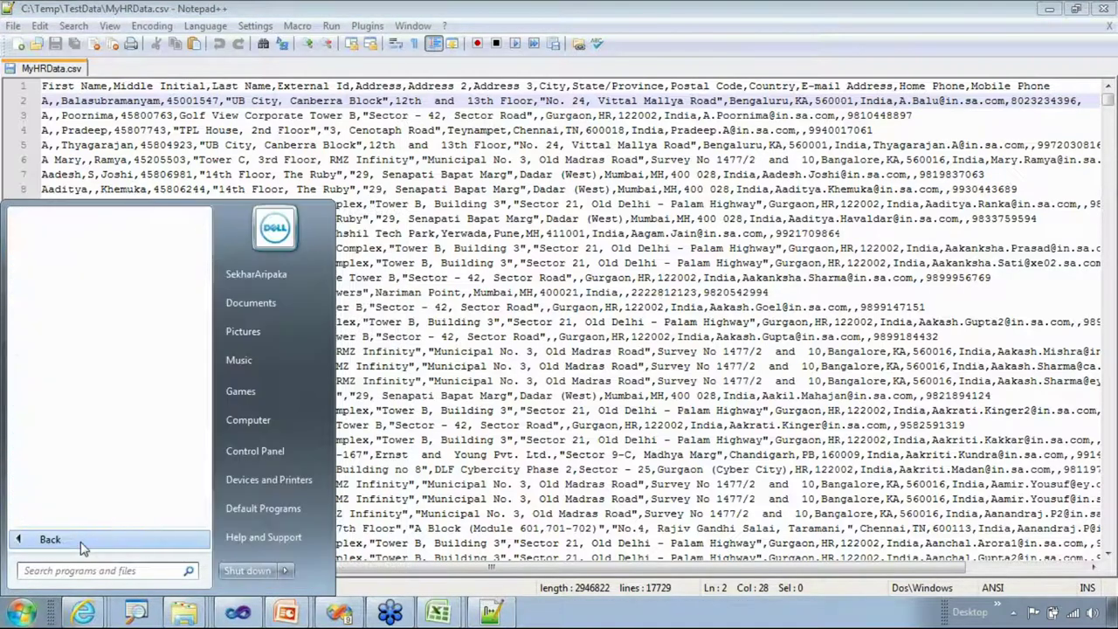
left_click_drag(204, 278, 210, 454)
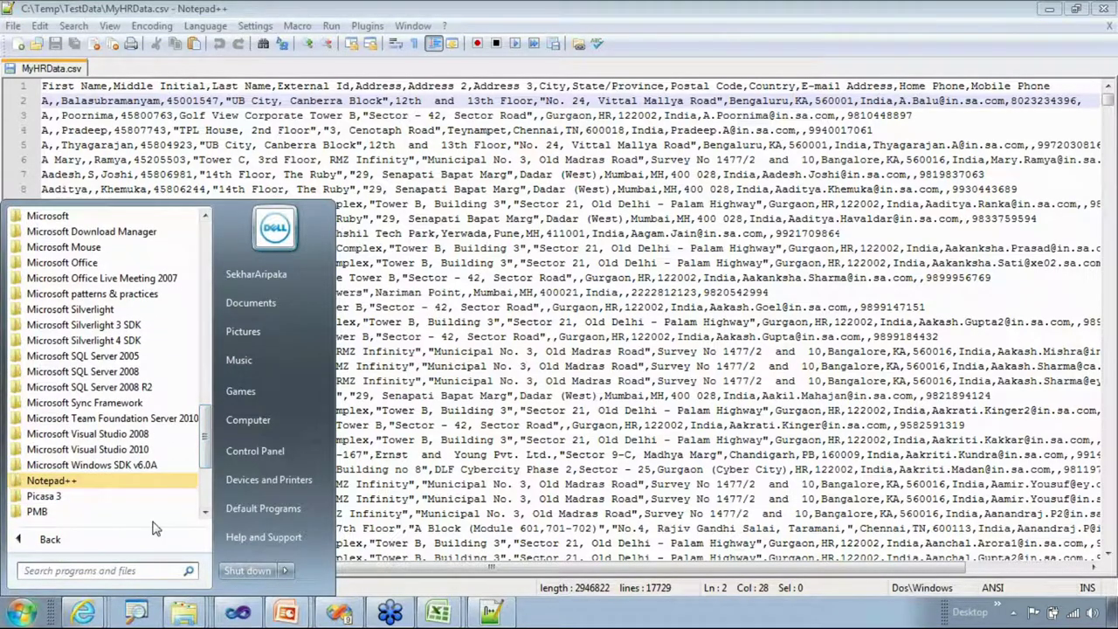
left_click(126, 388)
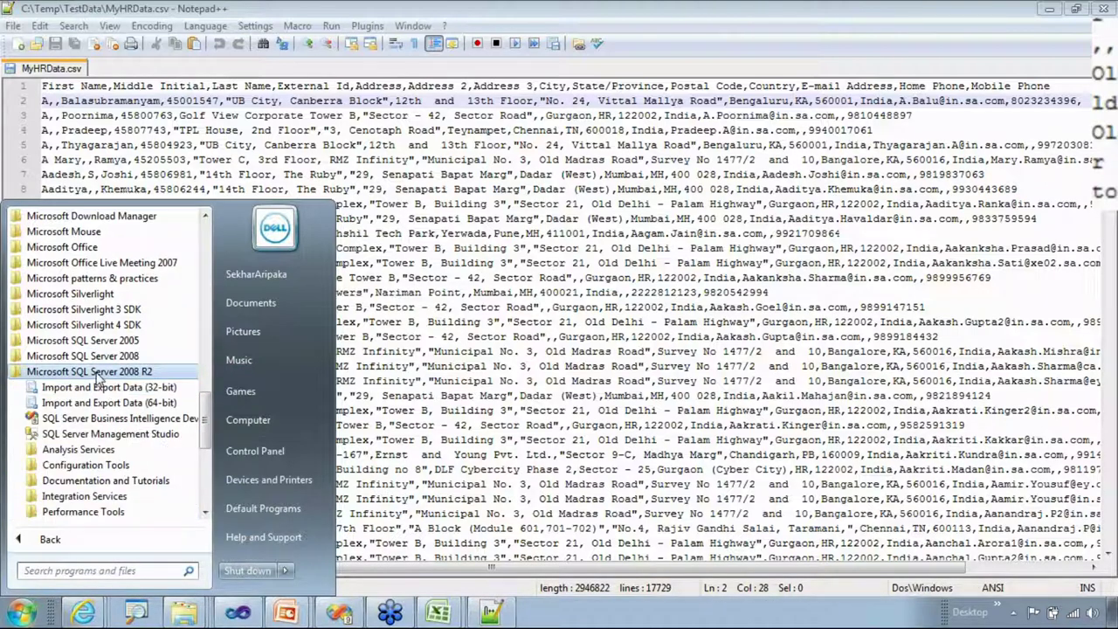
left_click(109, 434)
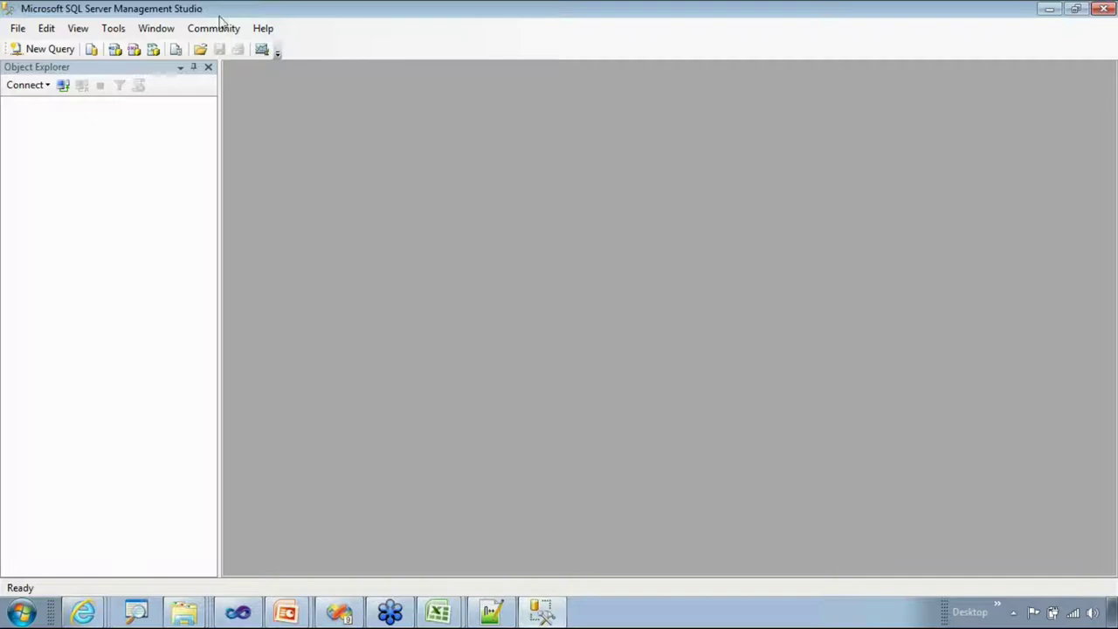
- Connect to the local SQLEXPRESS Database Engine and expand its Databases folder
left_click(44, 88)
left_click(50, 108)
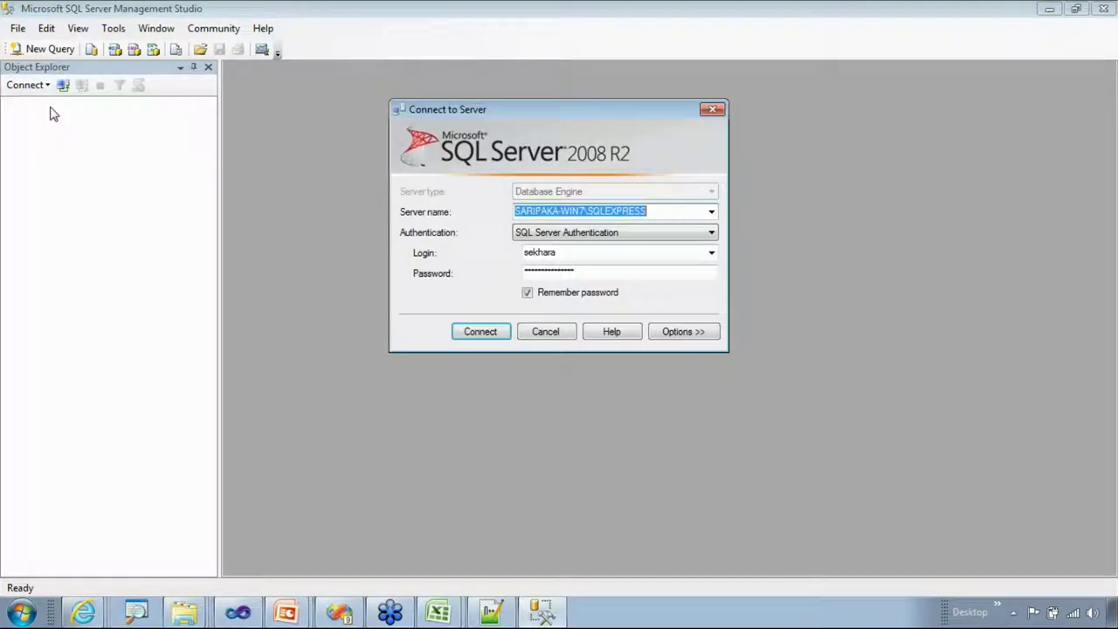
left_click(487, 337)
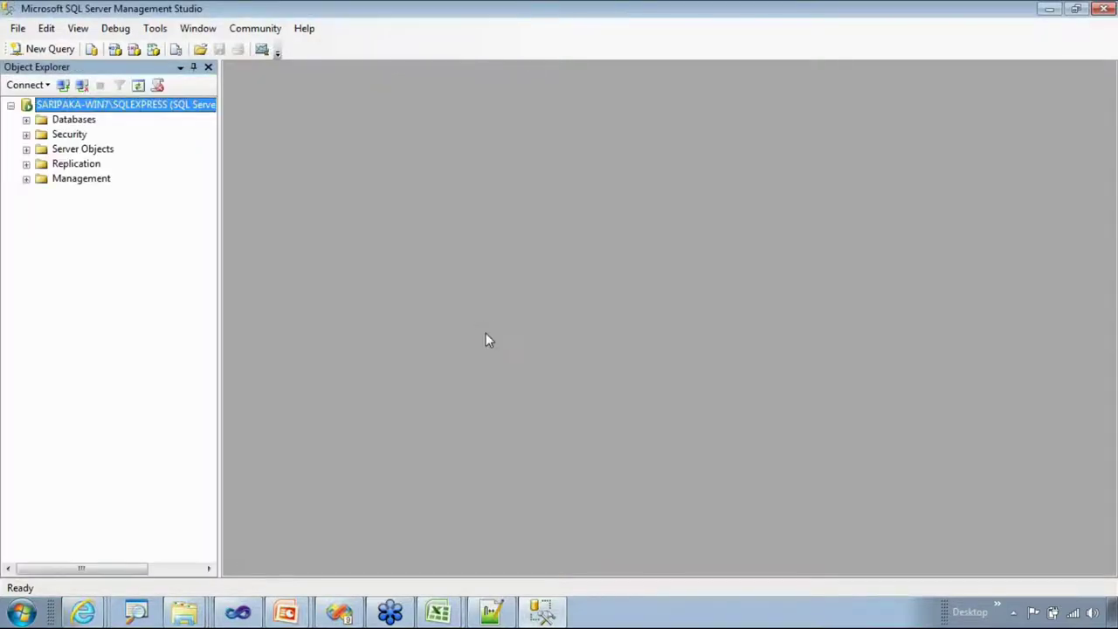
left_click(42, 122)
left_click(26, 121)
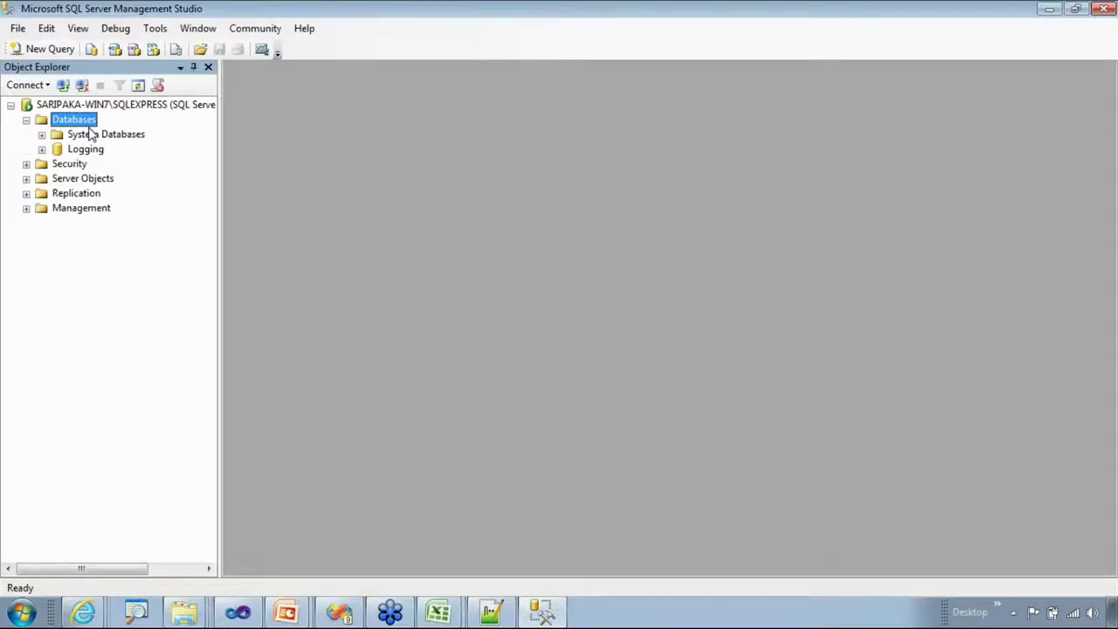
right_click(83, 128)
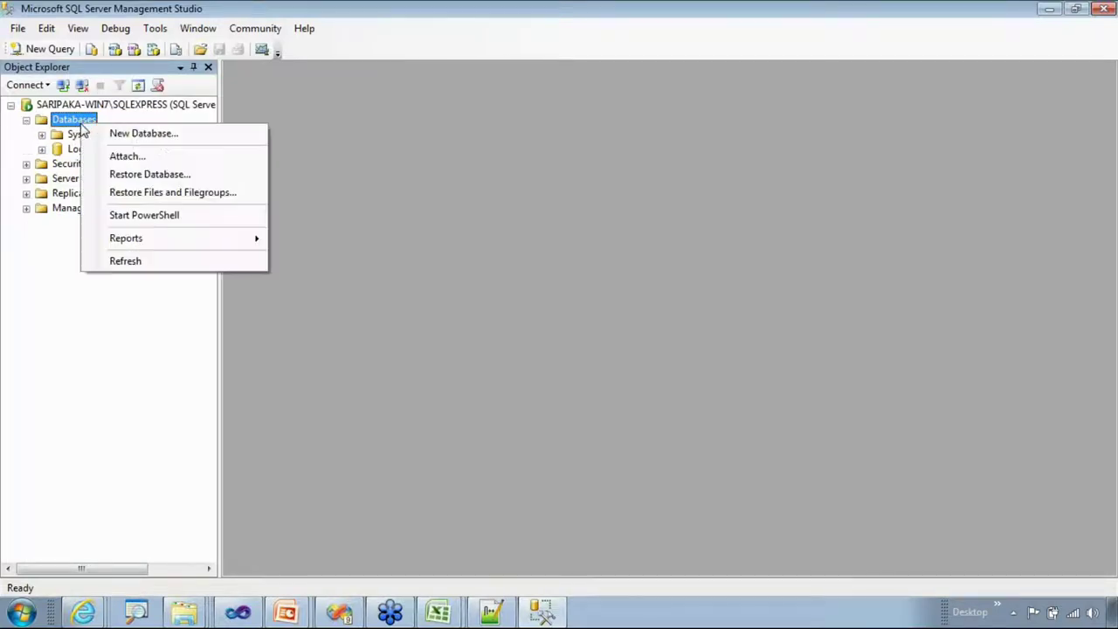
- Create a new database named MyHRDB through the New Database dialog
left_click(149, 132)
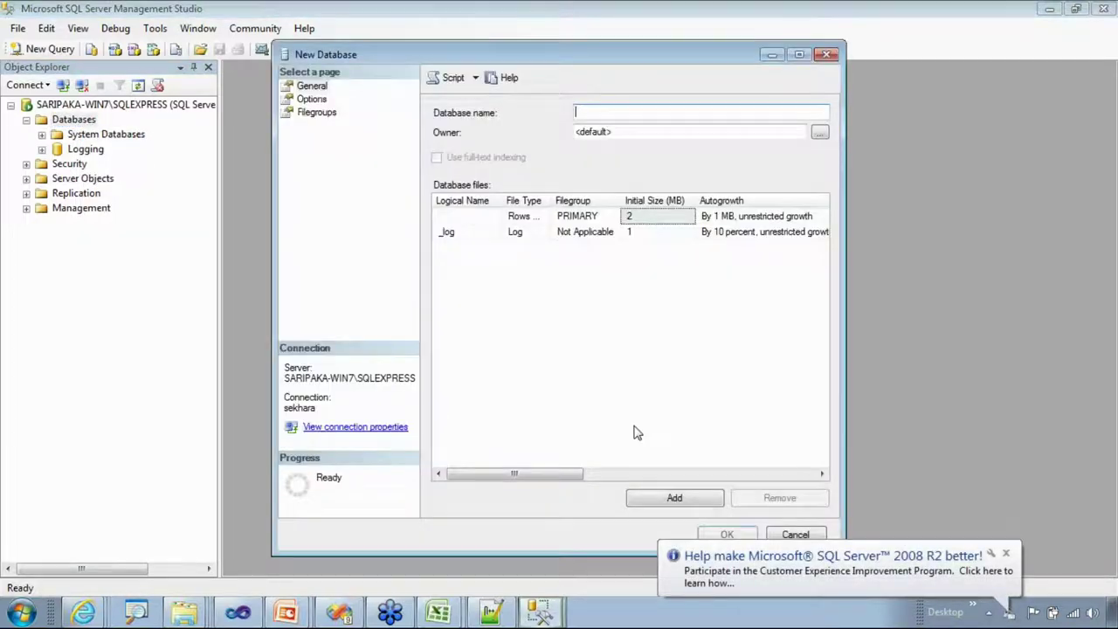
left_click(1005, 552)
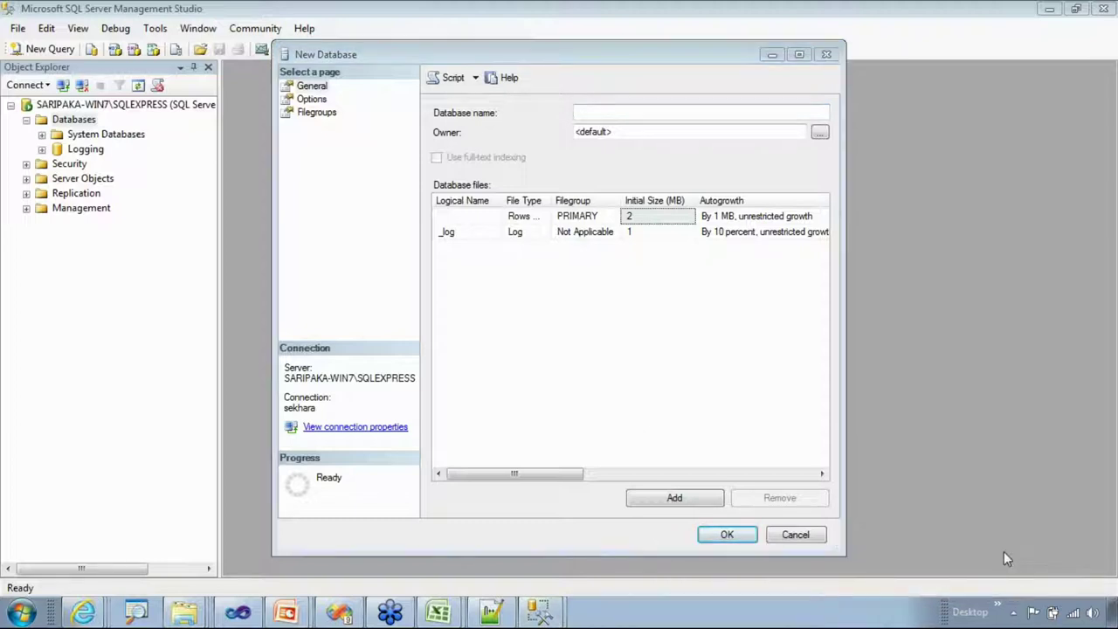
left_click(721, 114)
type("MyH")
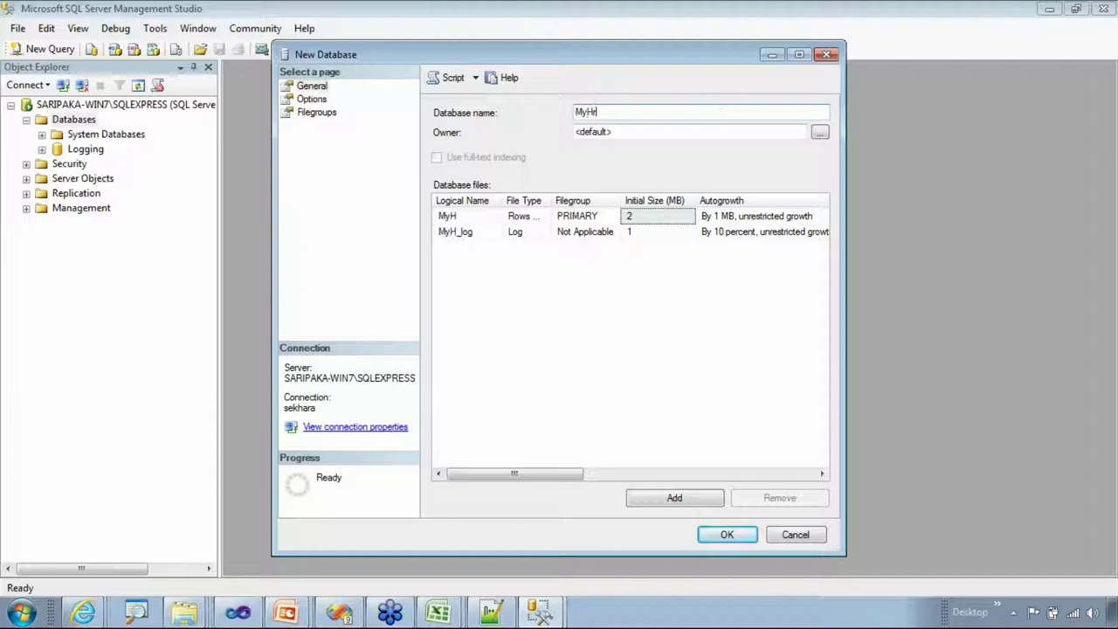
type("RDB")
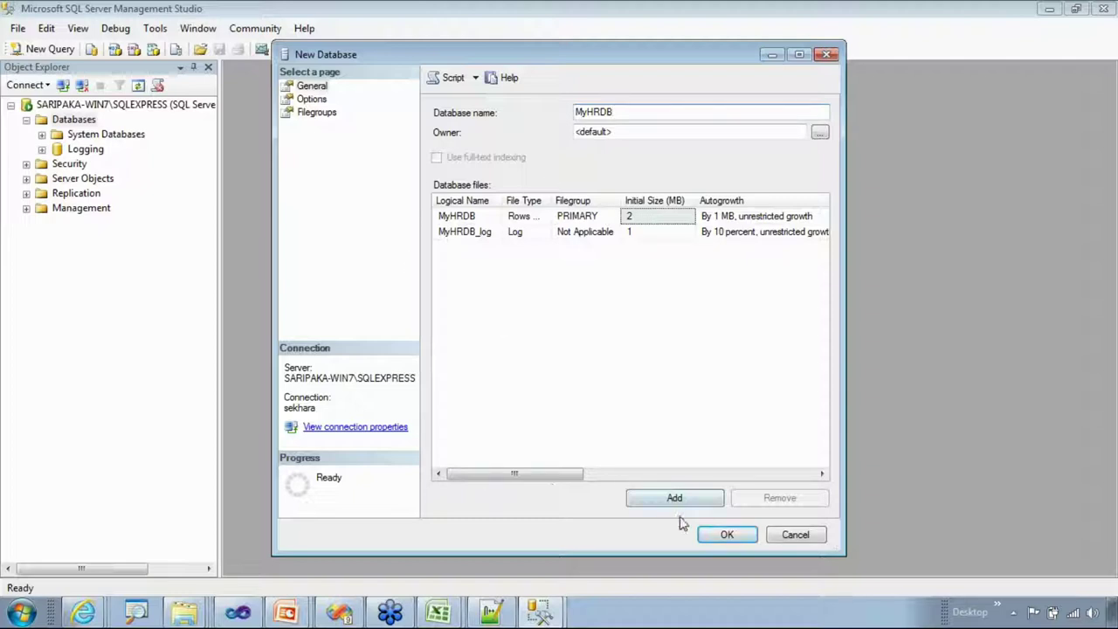
left_click(722, 534)
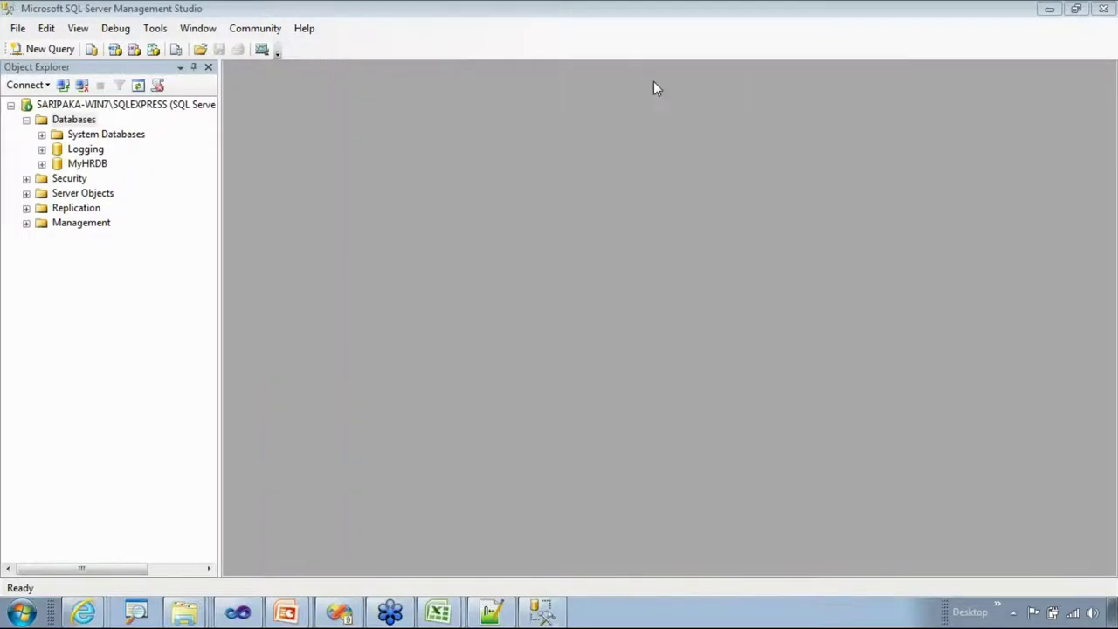
- Expand MyHRDB's Tables folder to confirm it has no user tables, then return to Notepad++
left_click(84, 165)
left_click(41, 165)
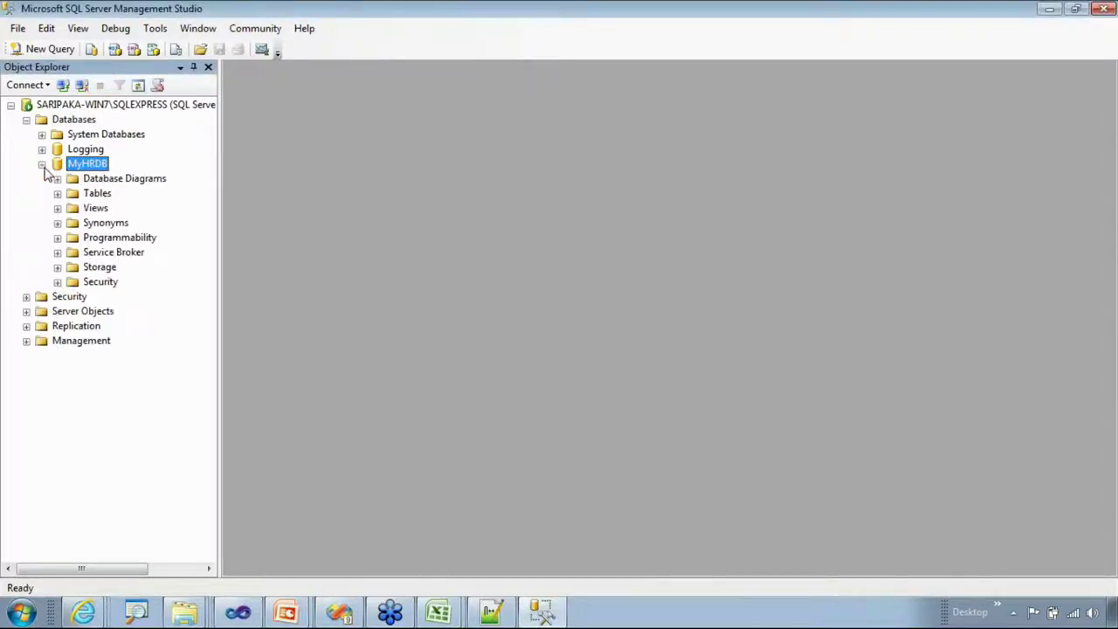
left_click(75, 196)
left_click(58, 194)
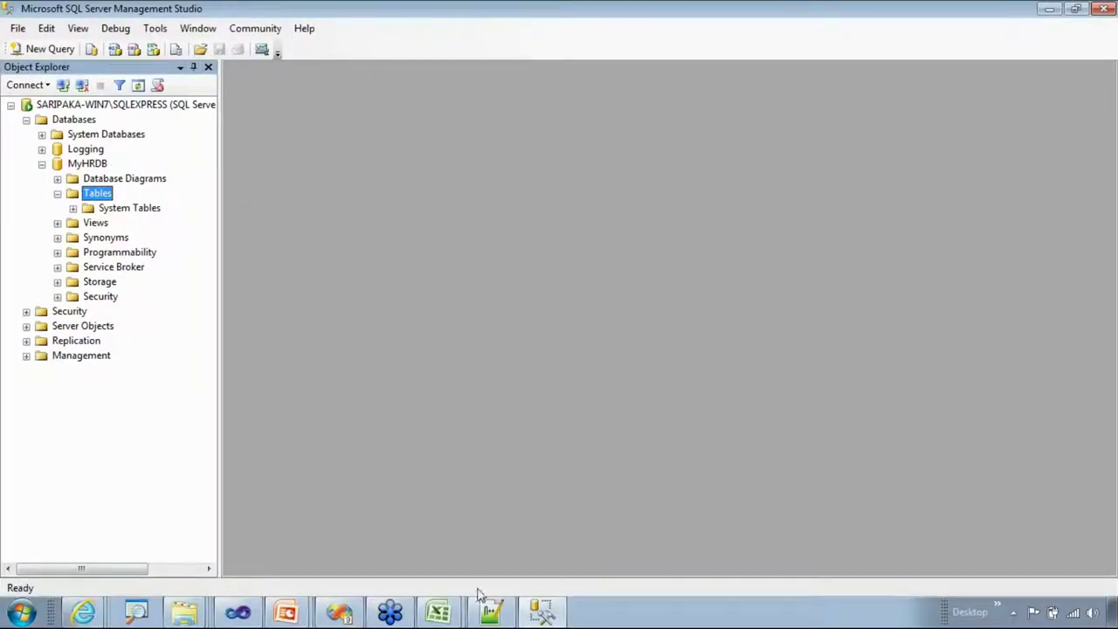
left_click(490, 612)
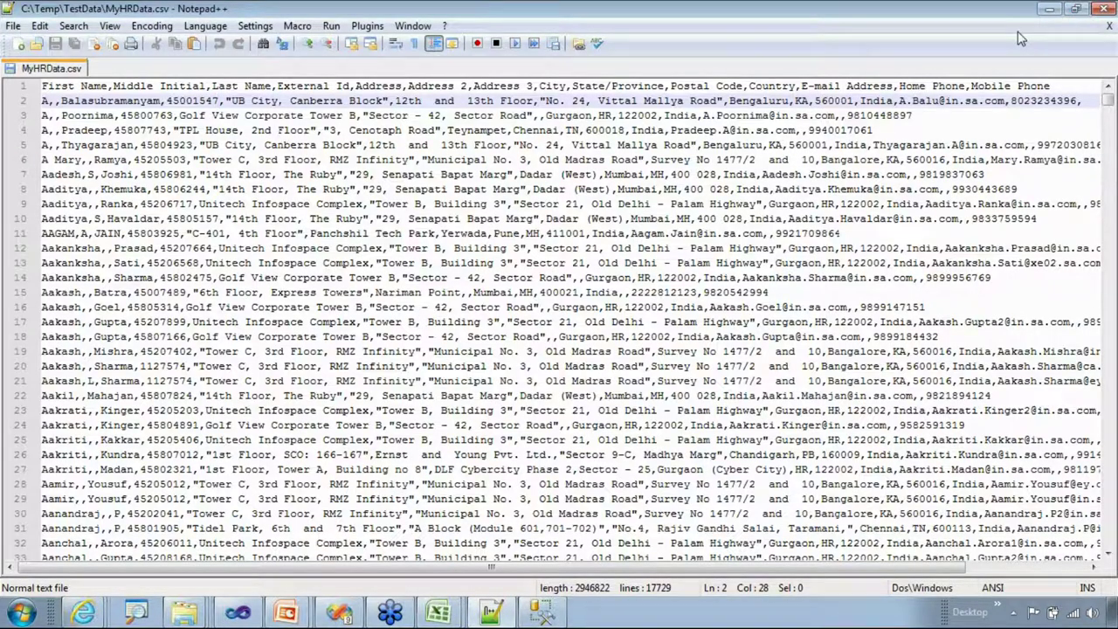
- Close Notepad++ and minimize Management Studio to reveal the TestData folder containing MyHRData.csv
left_click(1102, 9)
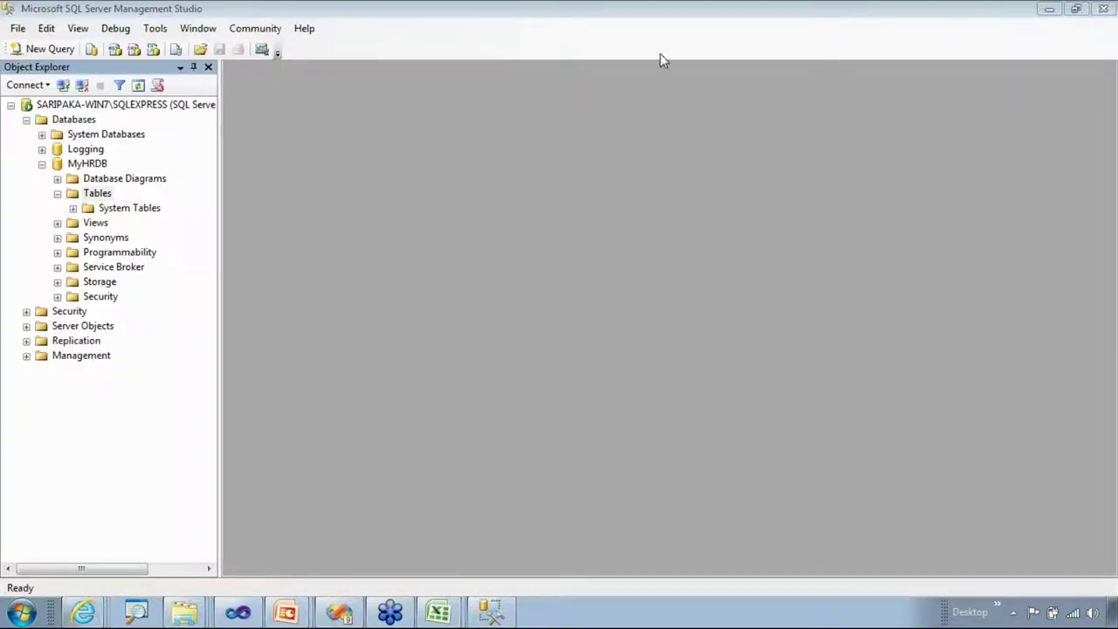
left_click(960, 16)
left_click(1048, 9)
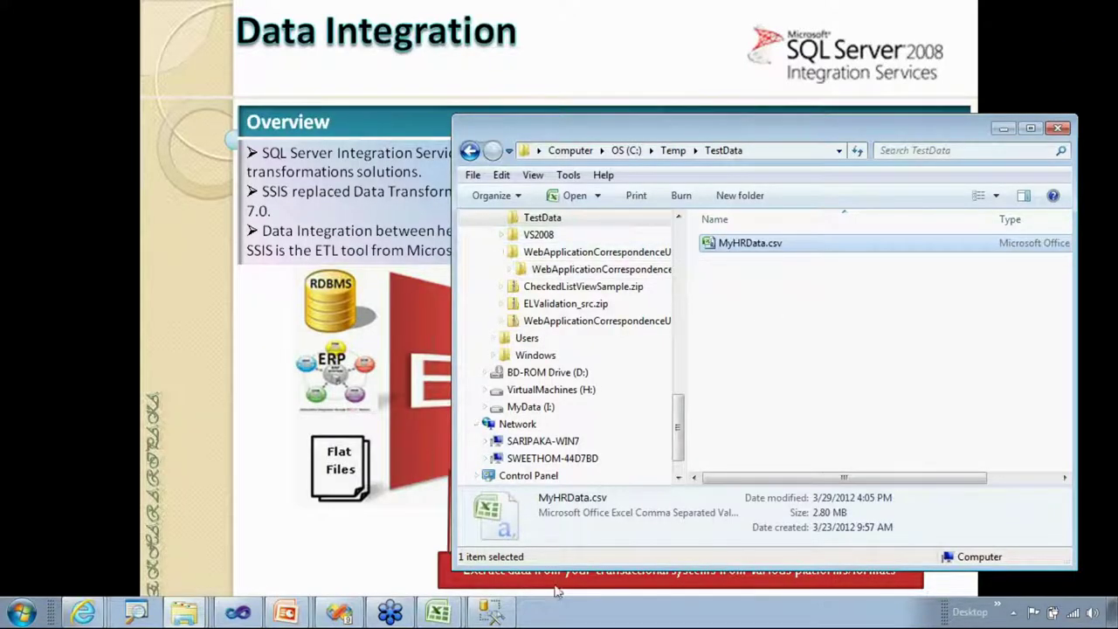
mouse_move(495, 615)
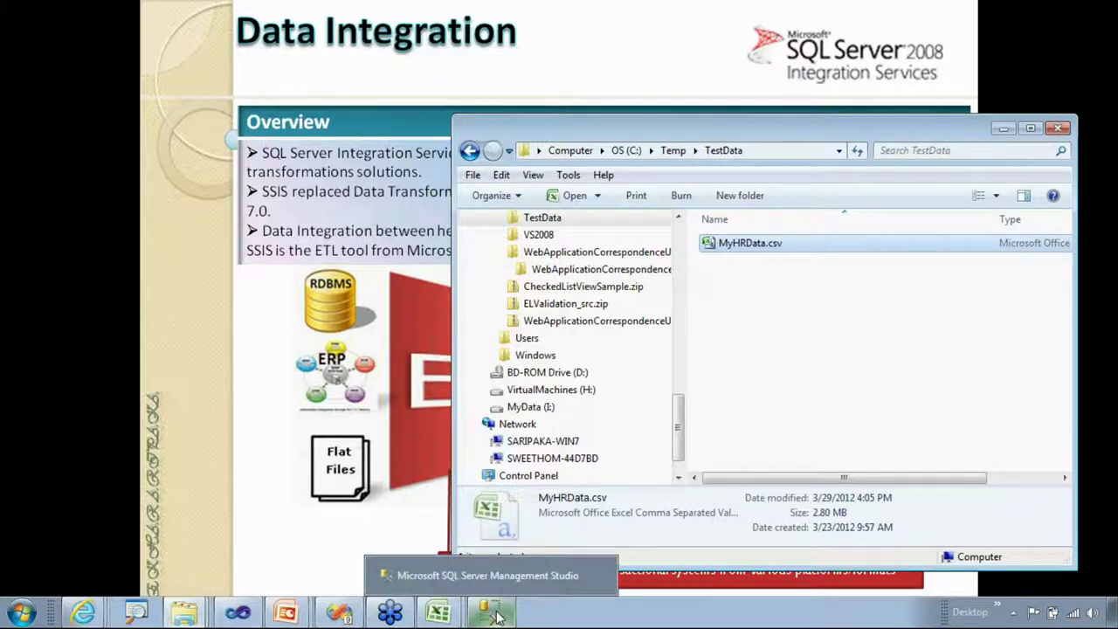
left_click(828, 362)
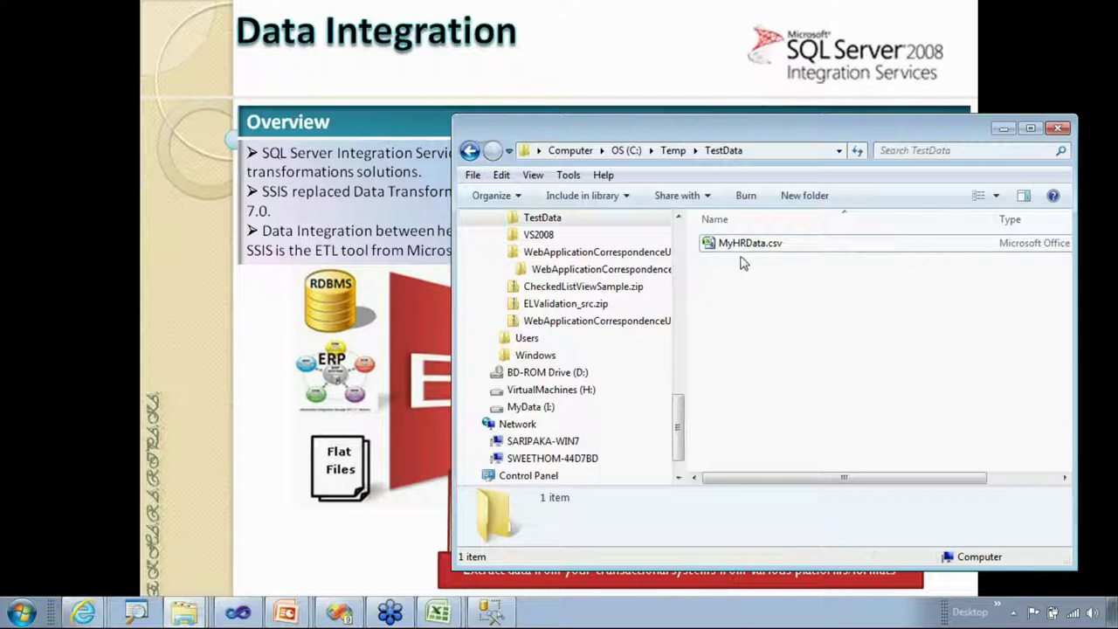
left_click(21, 614)
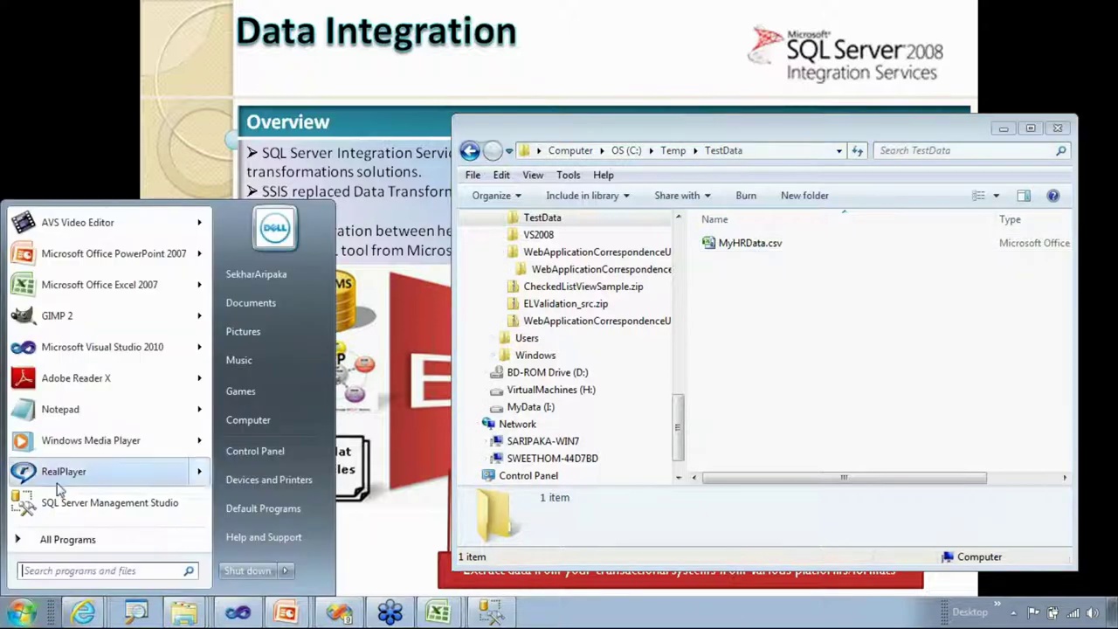
- Launch SQL Server Business Intelligence Development Studio from the Microsoft SQL Server 2008 R2 program group
left_click(39, 537)
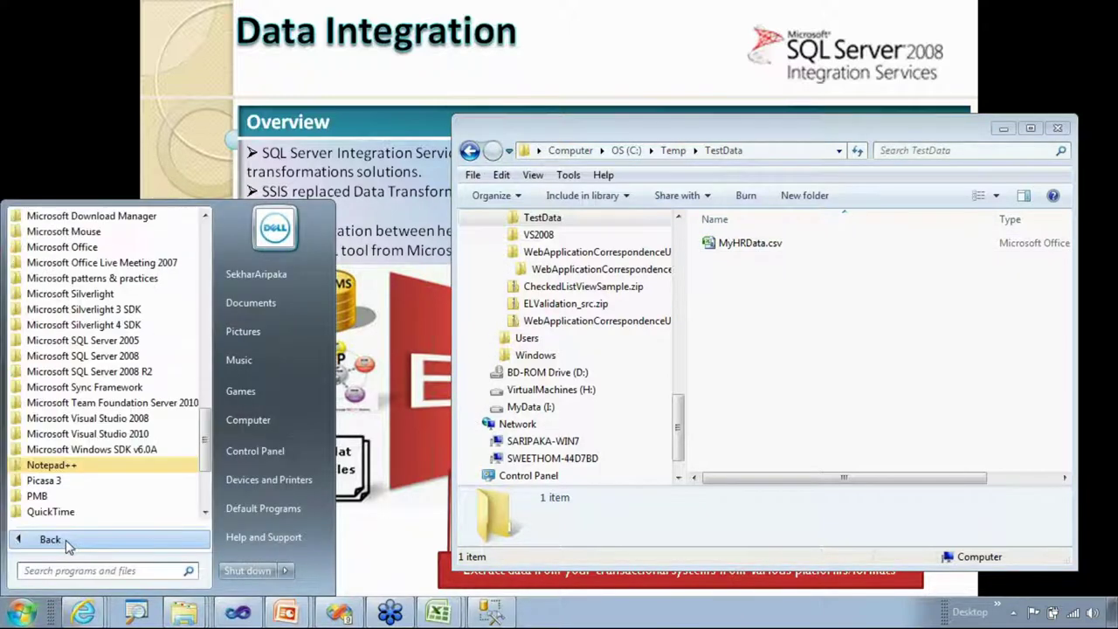
left_click(129, 372)
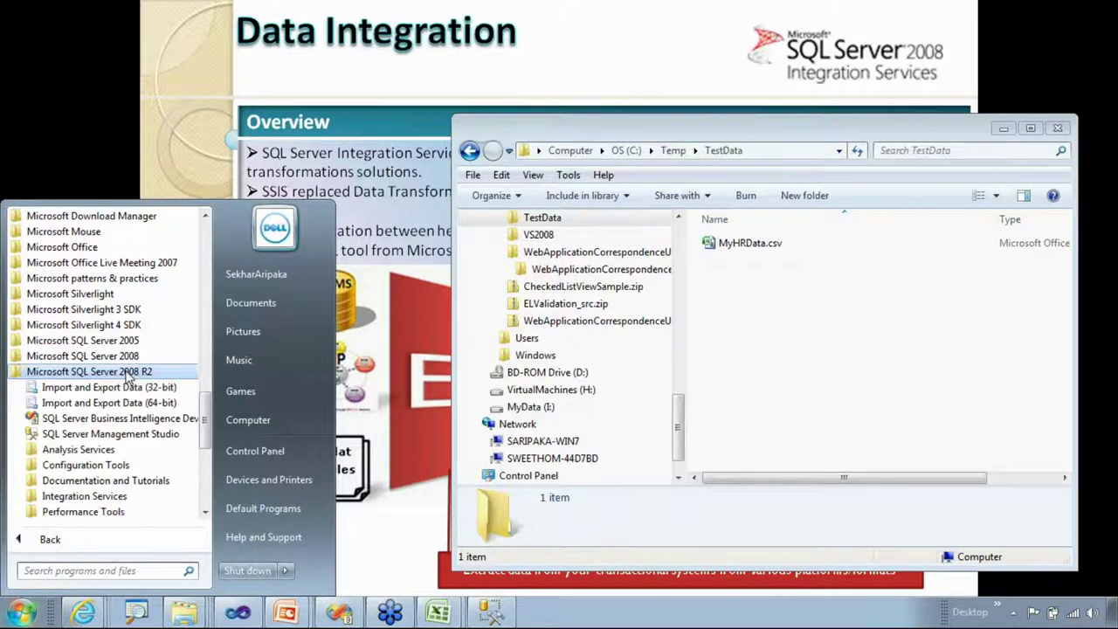
left_click(185, 423)
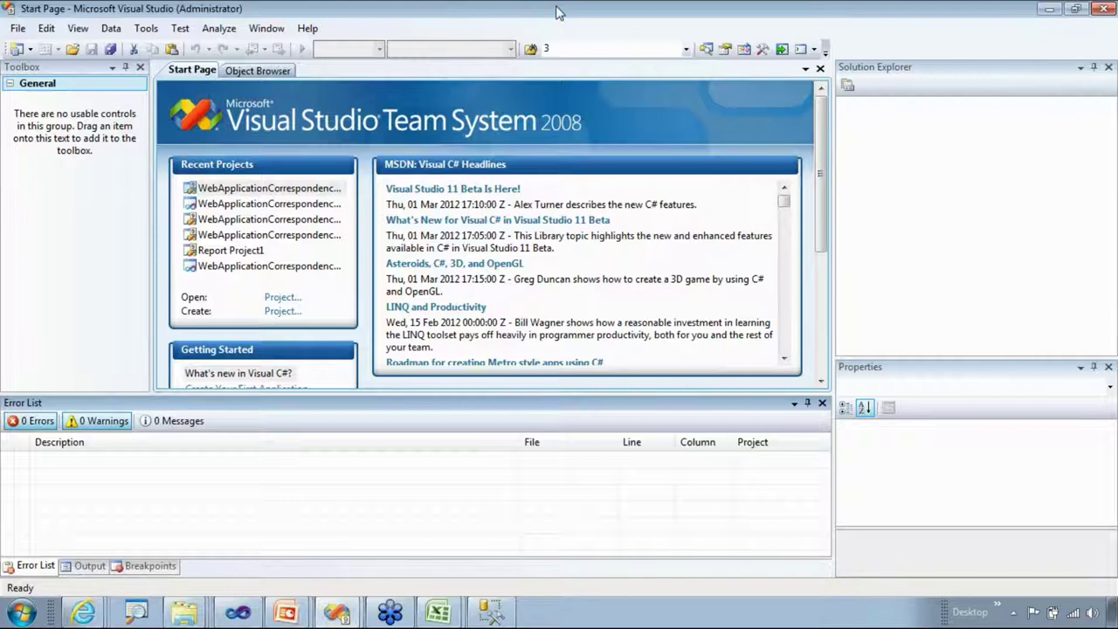
- Create an Integration Services Project under Business Intelligence Projects, keeping the default name Integration Services Project3
left_click(29, 50)
left_click(59, 68)
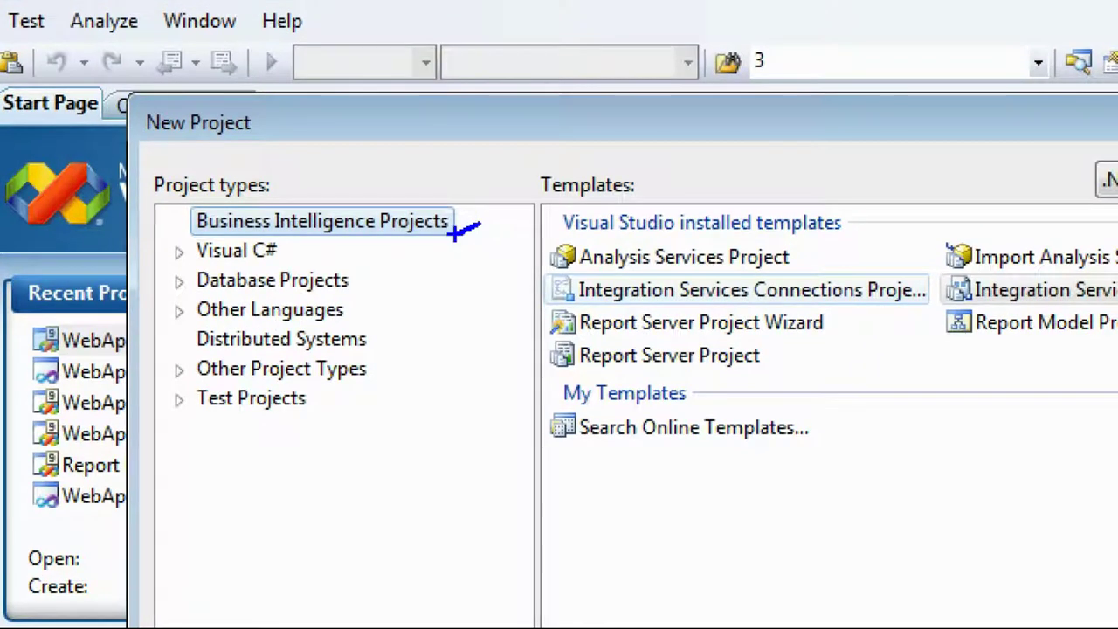
left_click_drag(189, 236, 243, 234)
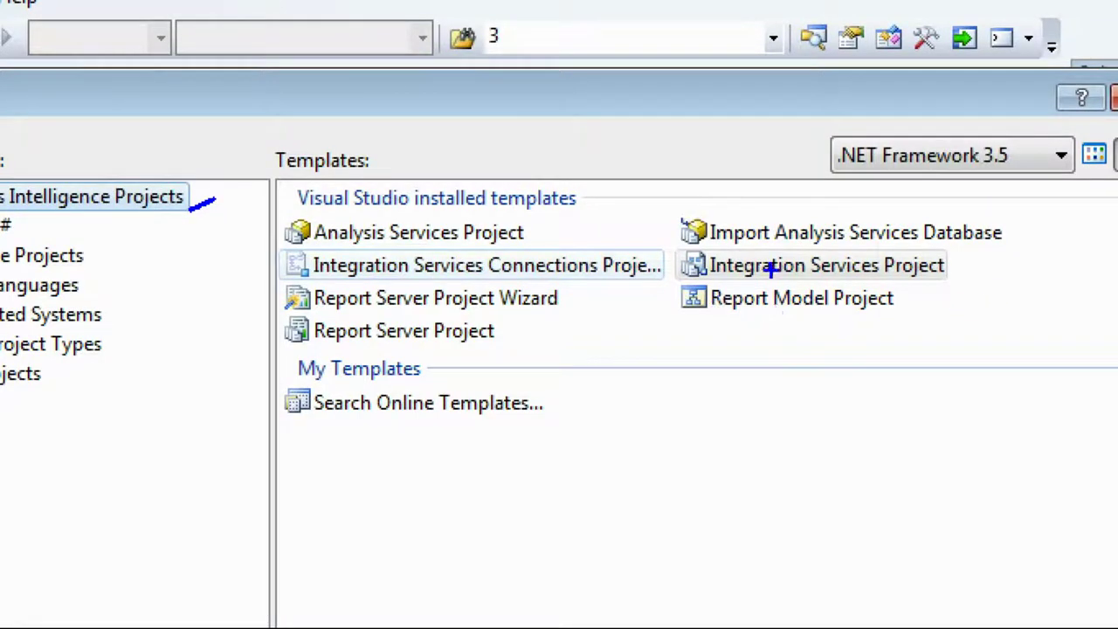
left_click_drag(963, 260, 953, 282)
left_click_drag(316, 349, 375, 349)
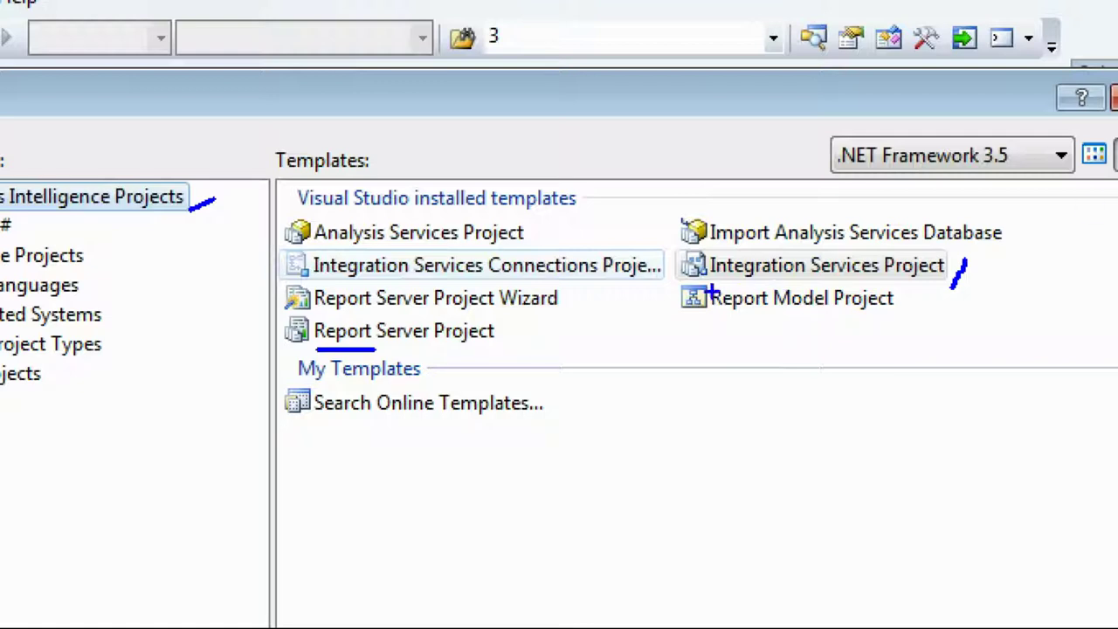
left_click_drag(712, 282, 851, 283)
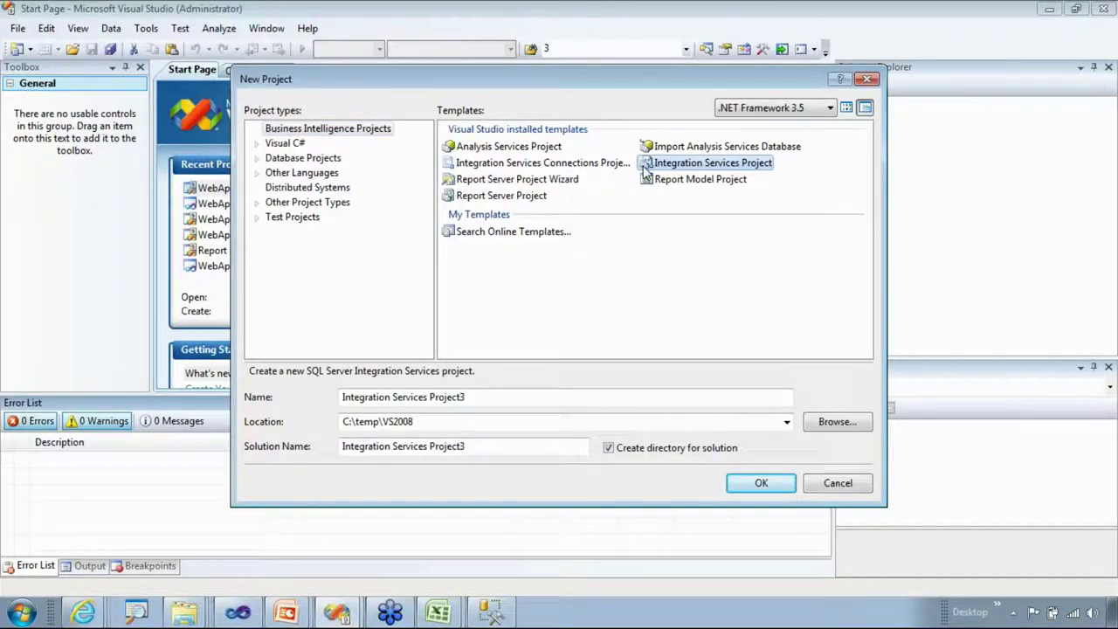
left_click(741, 485)
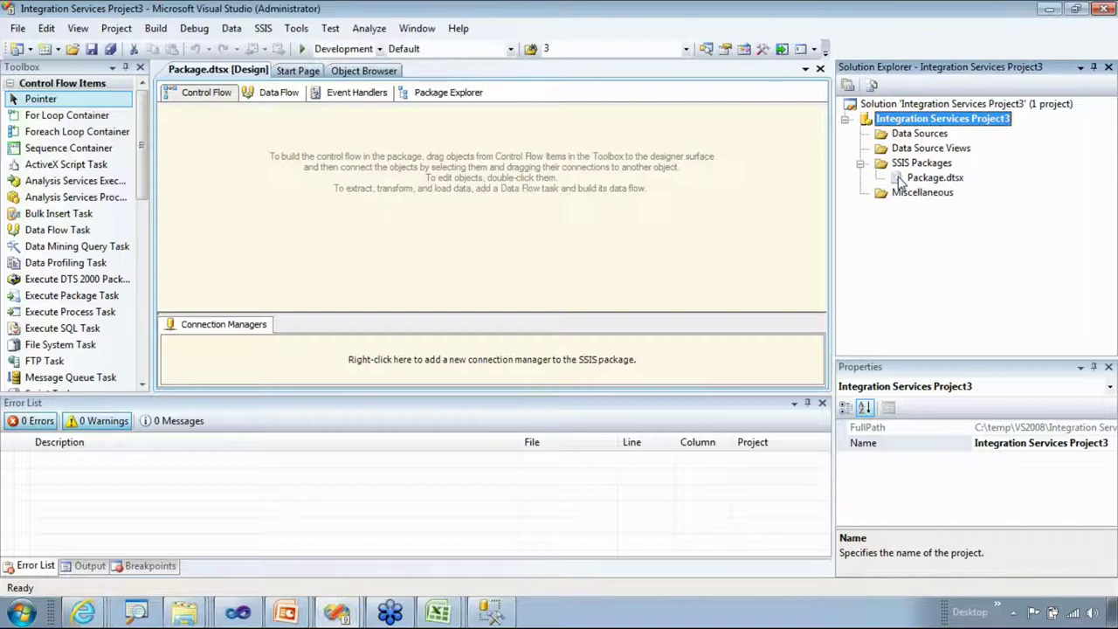
left_click(899, 180)
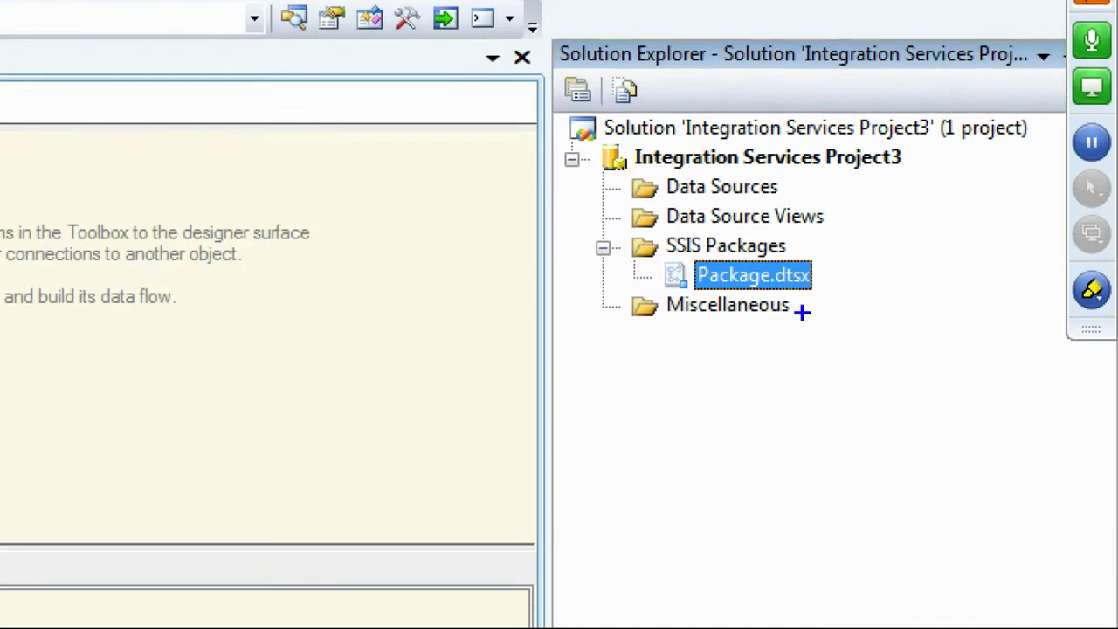
left_click_drag(837, 269, 820, 297)
left_click_drag(774, 293, 796, 297)
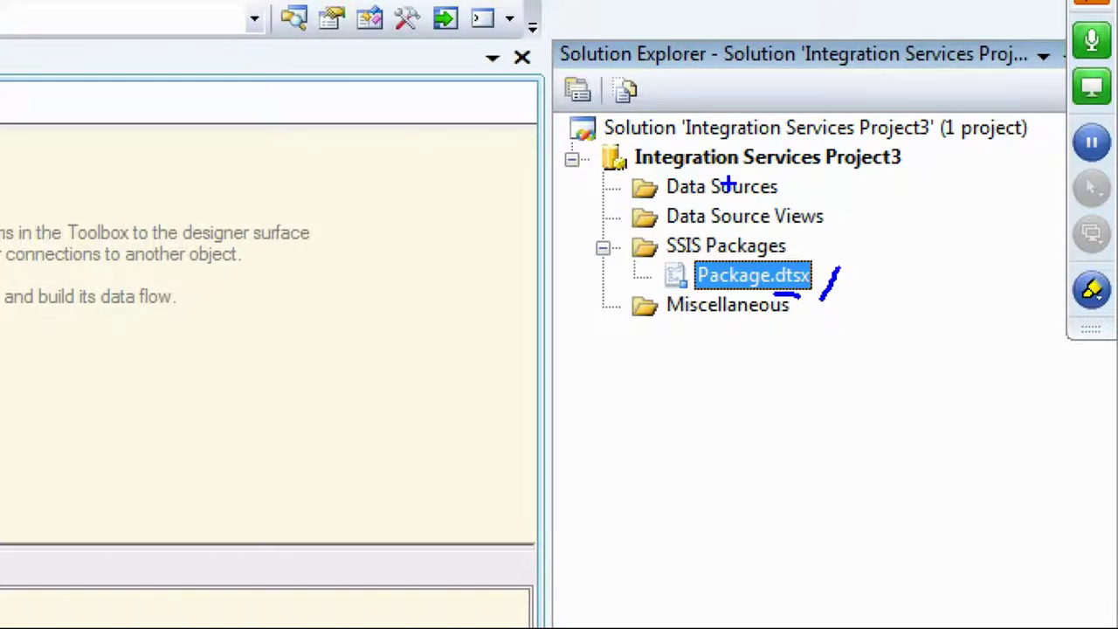
left_click(798, 297)
left_click(808, 298)
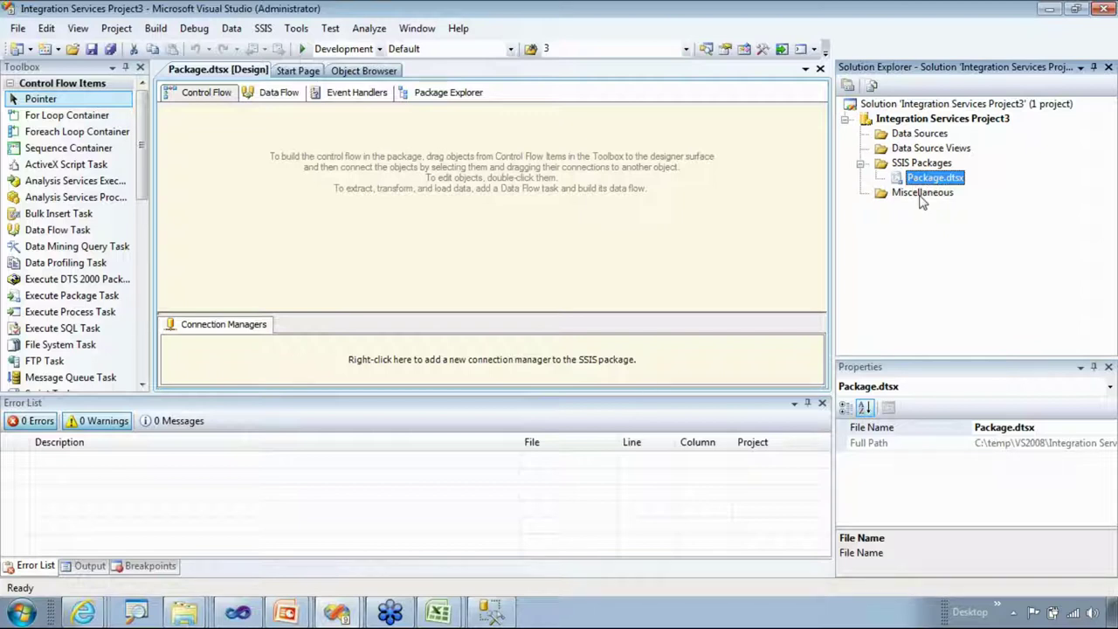
- Open Package.dtsx and point out the Data Sources, Data Source Views and Miscellaneous folders
double_click(894, 178)
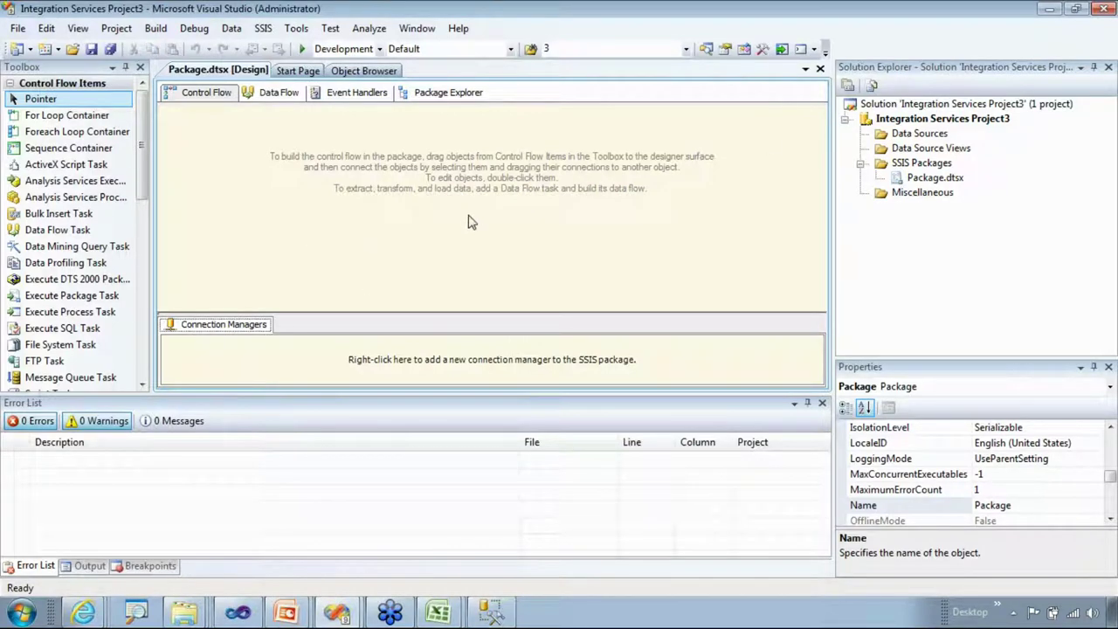
left_click(924, 138)
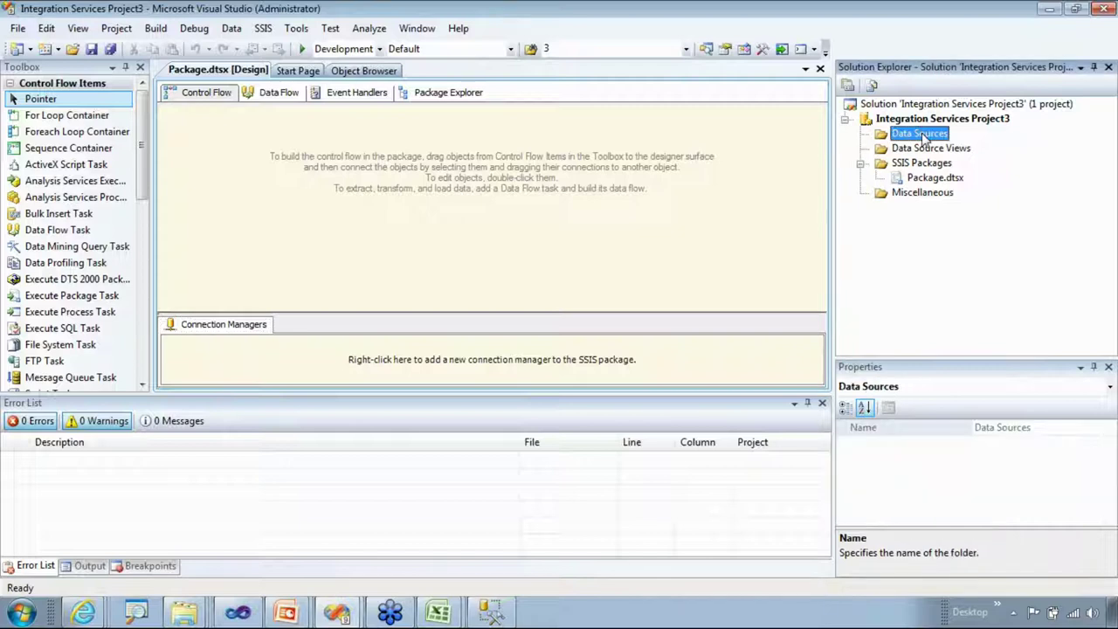
left_click(934, 149)
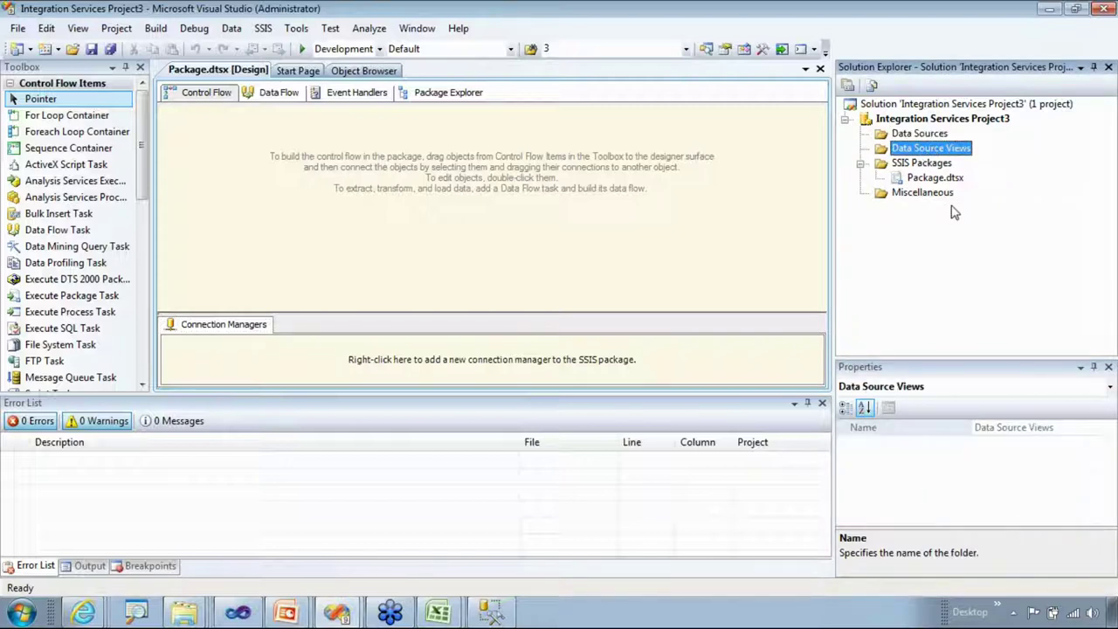
left_click(928, 196)
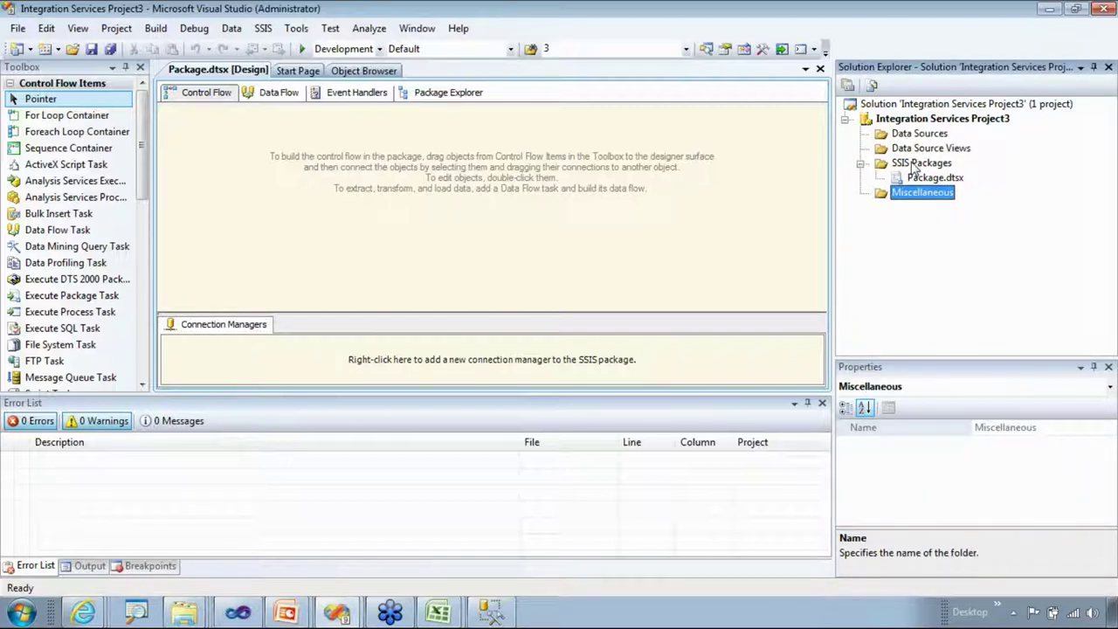
left_click(917, 178)
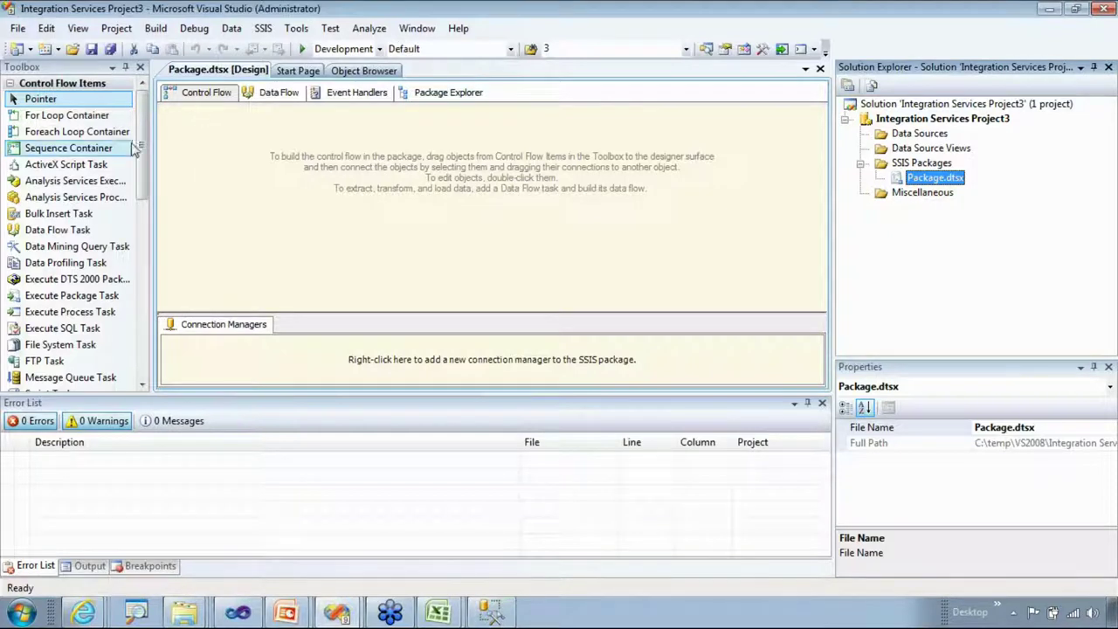
- Shorten the Error List and resize the Toolbox so the package designer has more room
left_click_drag(42, 394, 42, 454)
left_click_drag(141, 166, 157, 330)
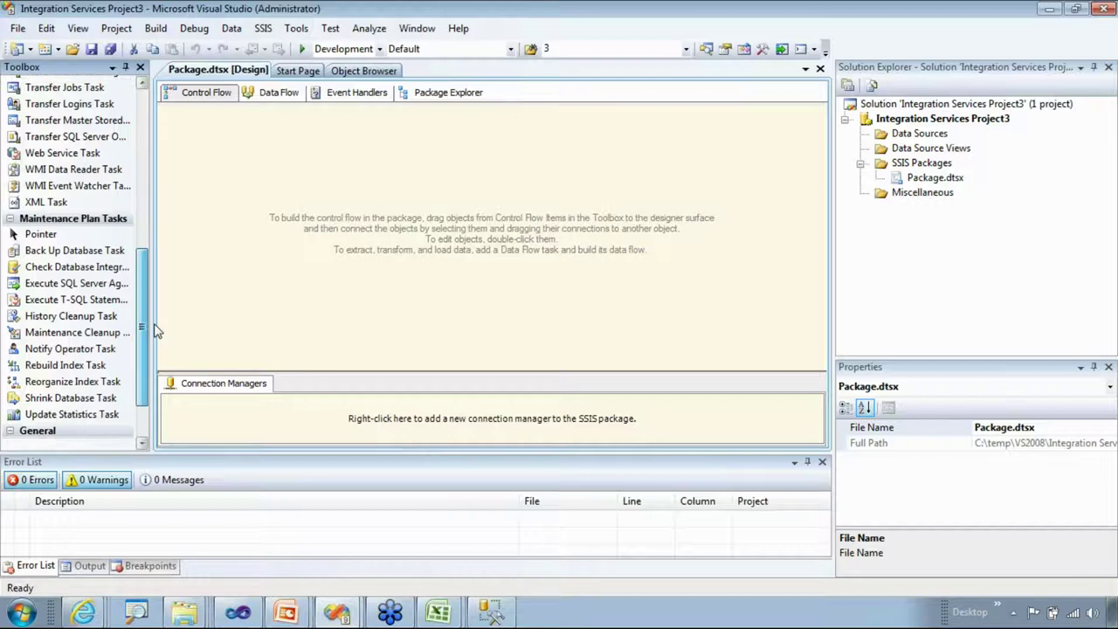
left_click(206, 100)
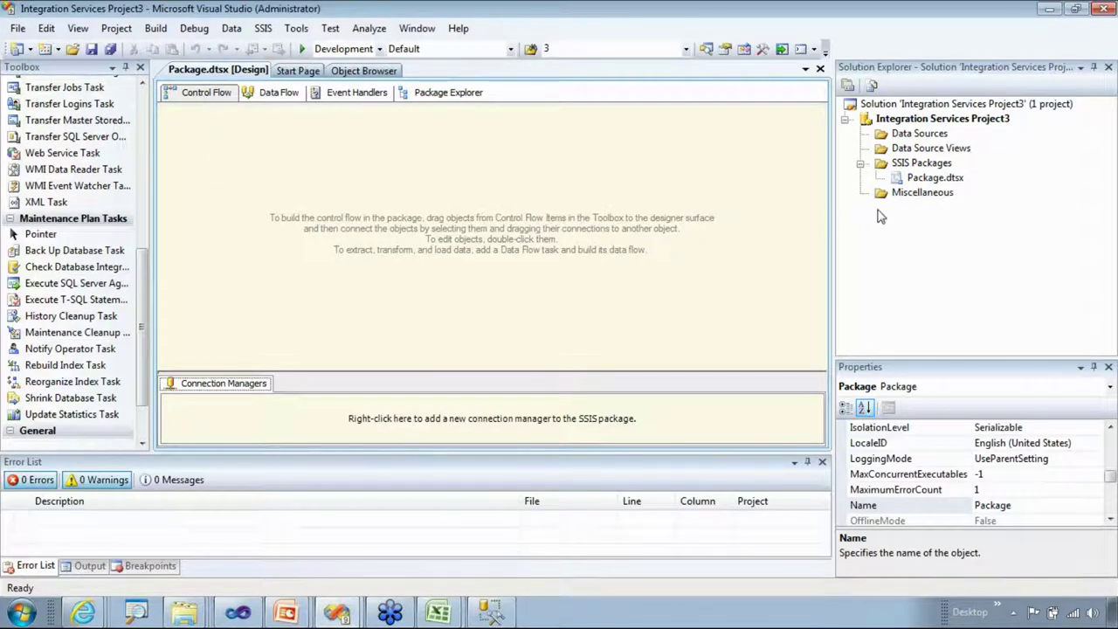
double_click(900, 181)
left_click_drag(149, 282, 157, 126)
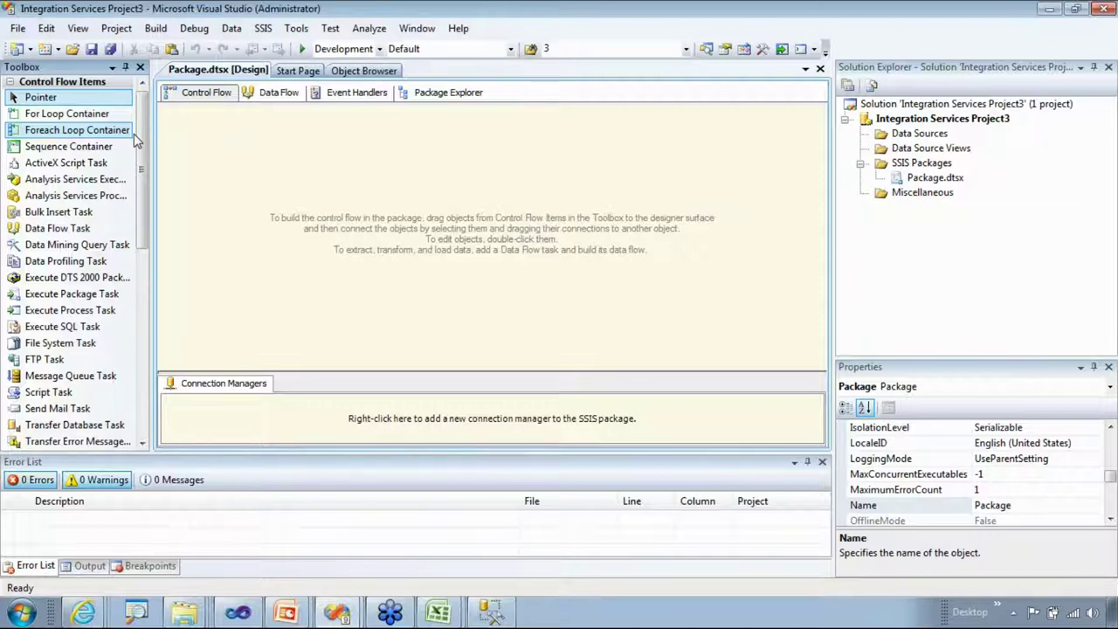
left_click_drag(143, 143, 145, 165)
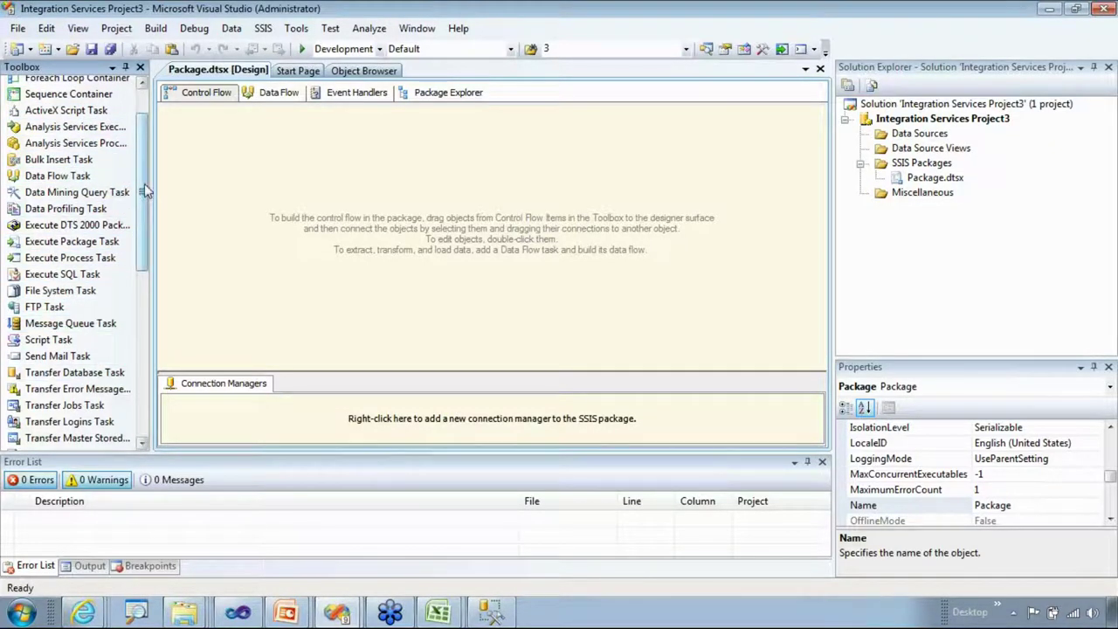
- Drag a Data Flow Task onto the Control Flow and open its empty Data Flow designer
left_click_drag(147, 192, 147, 205)
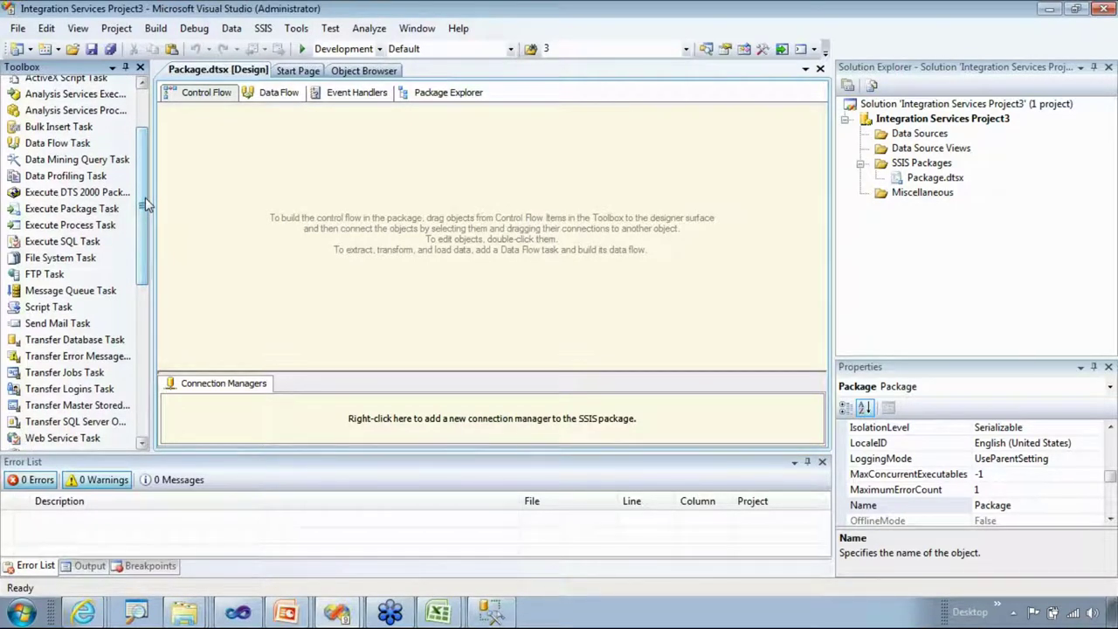
left_click(70, 144)
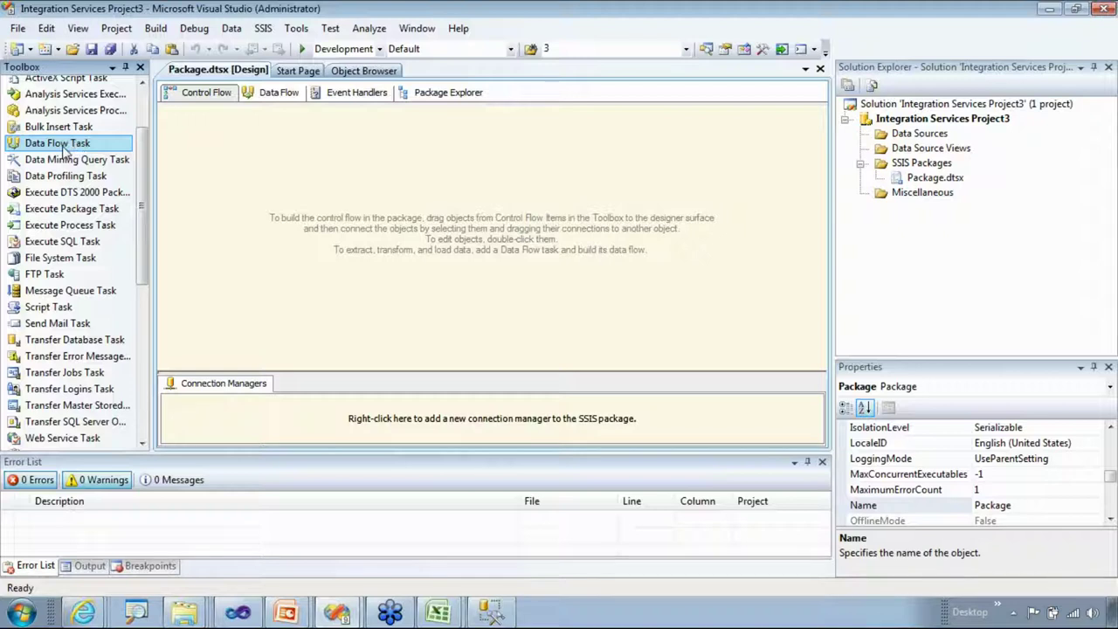
left_click_drag(82, 153, 260, 178)
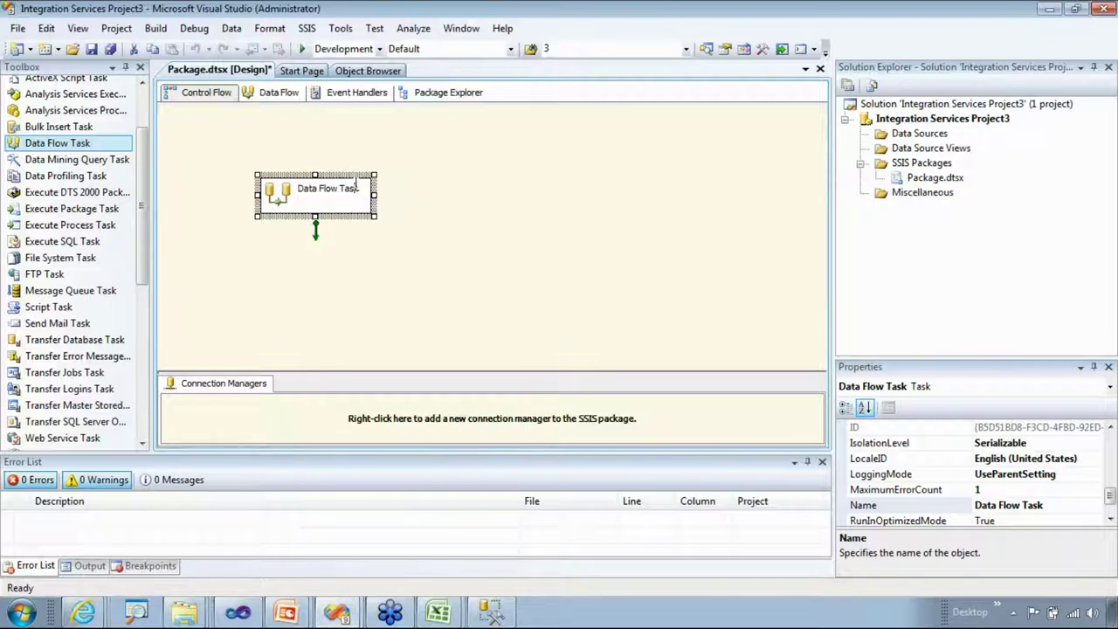
double_click(363, 185)
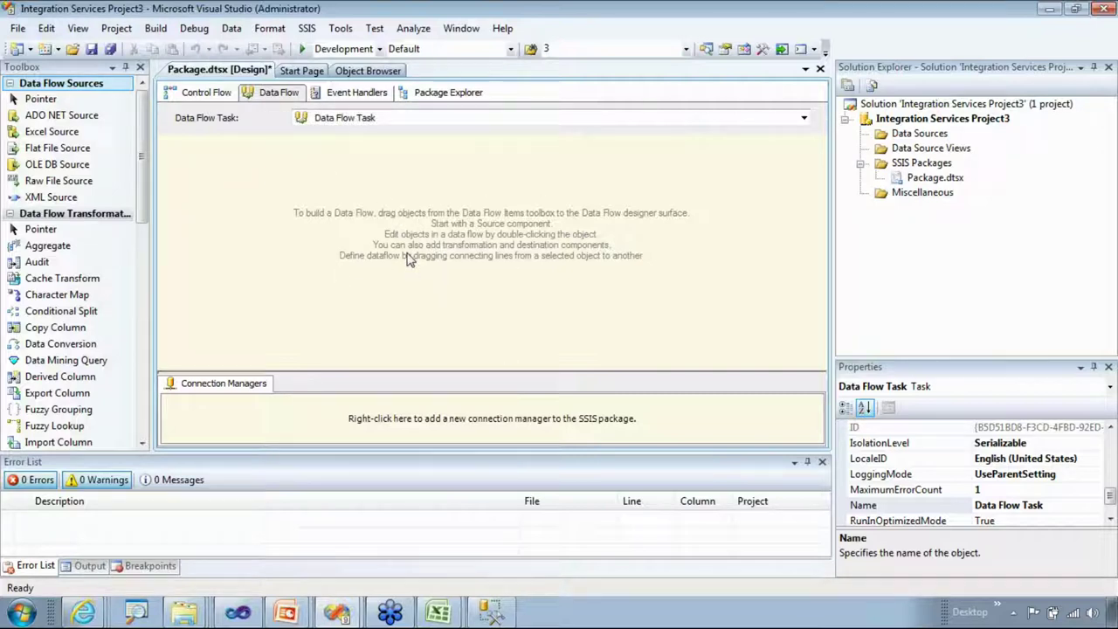
- Open the Data Flow tab and collapse the Sources, Transformations and Destinations Toolbox groups
left_click(210, 95)
left_click(275, 93)
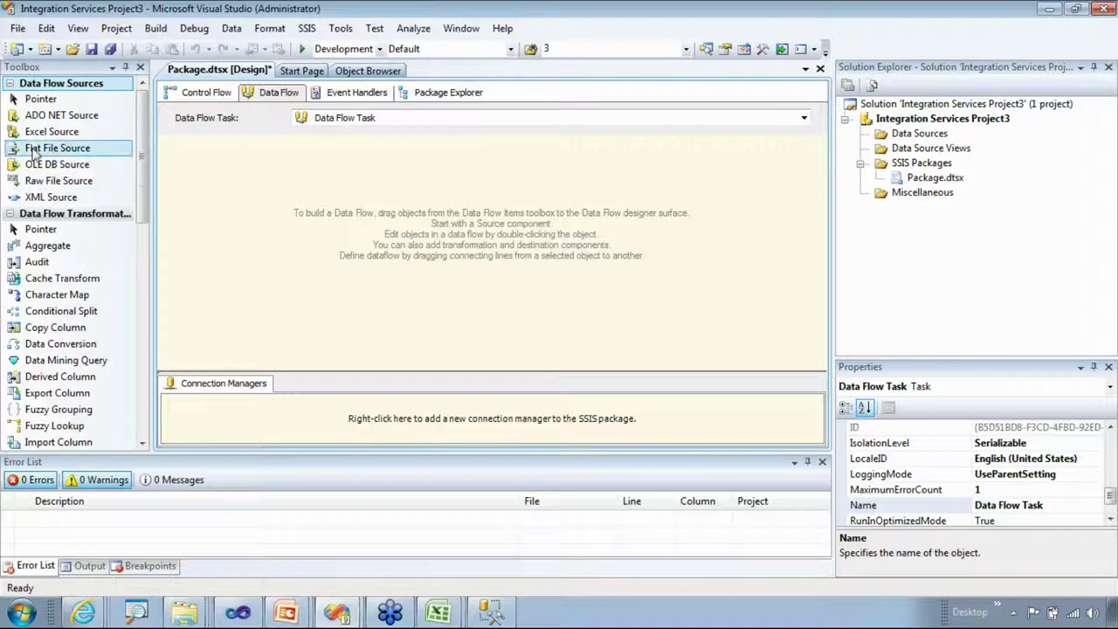
left_click(10, 84)
left_click(11, 100)
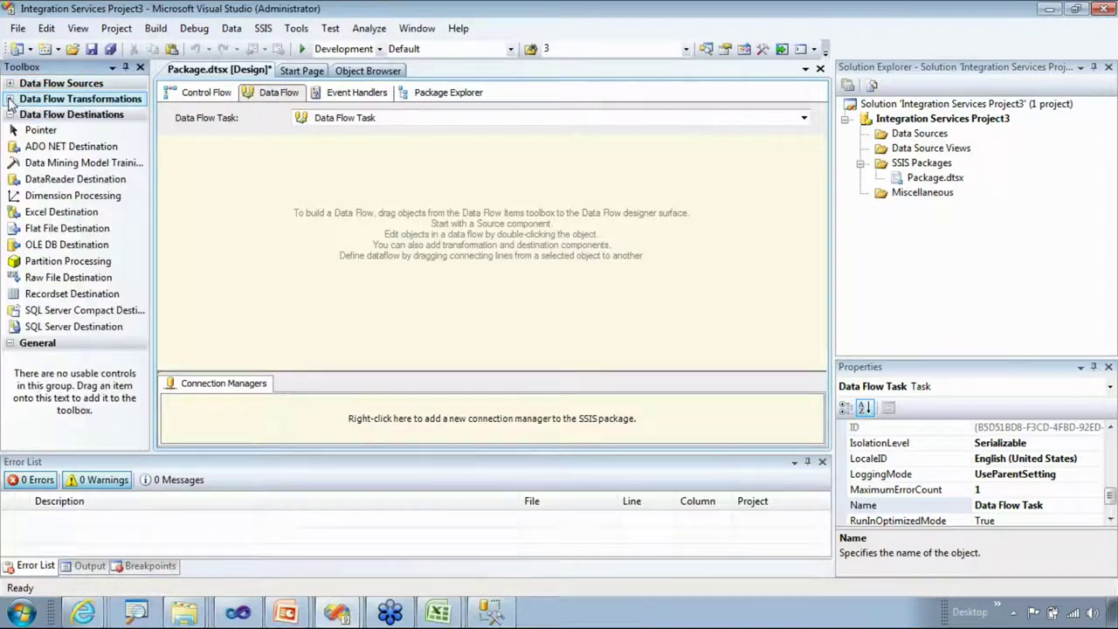
left_click(11, 119)
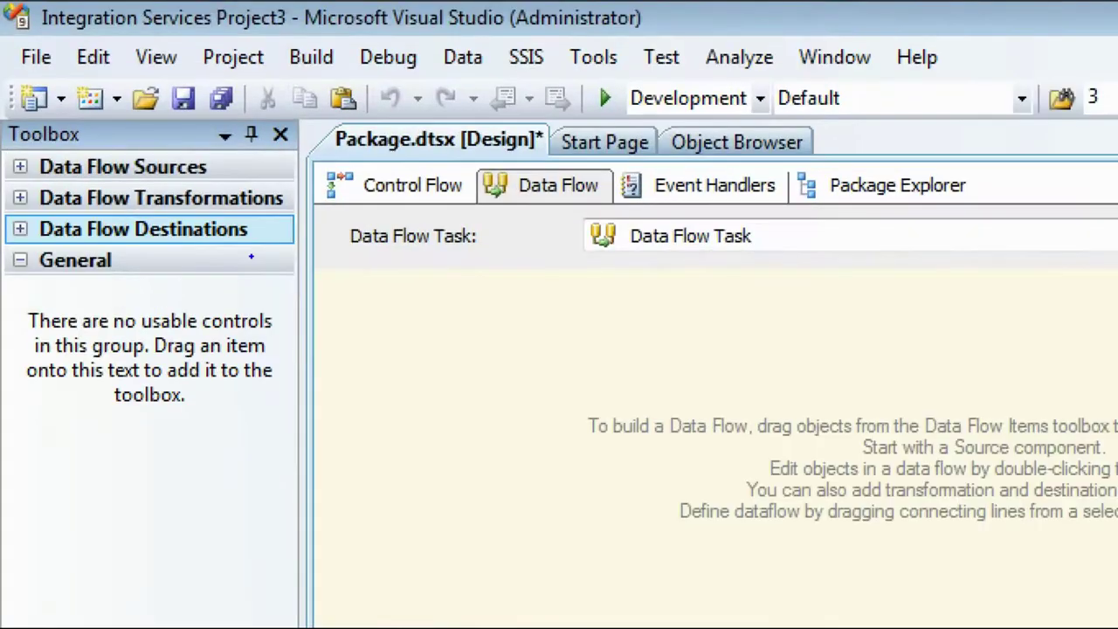
- Annotate the Toolbox groups with pen marks and the letters T and L, then clear them
left_click_drag(219, 171, 238, 163)
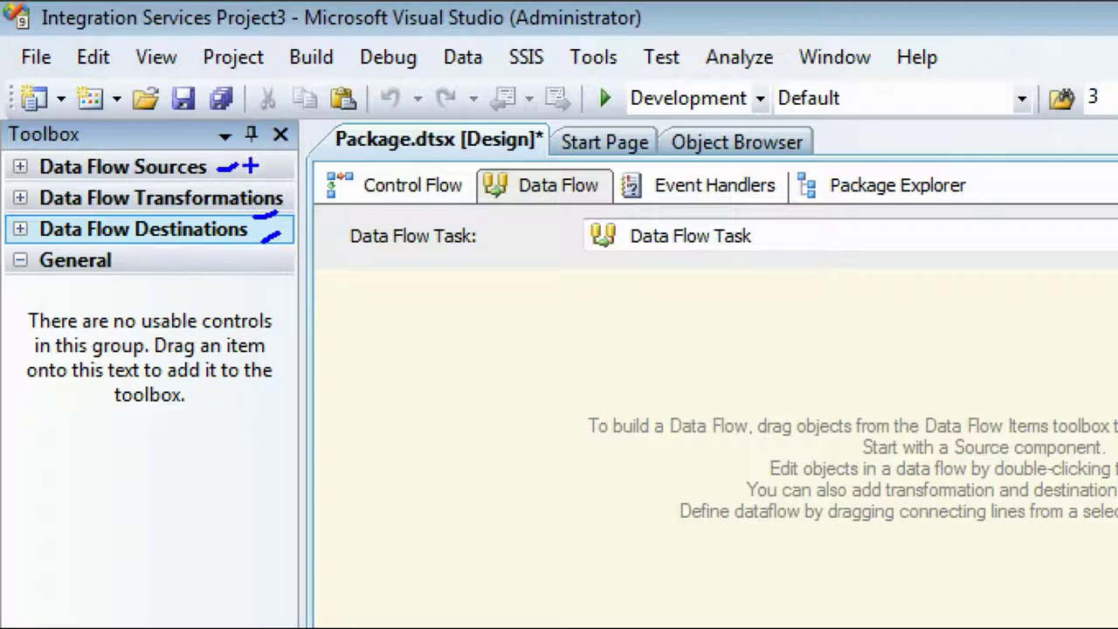
mouse_move(297, 220)
left_mouse_down()
mouse_move(297, 147)
mouse_move(339, 179)
left_mouse_up()
key("Return")
type("T")
key("Return")
type("L")
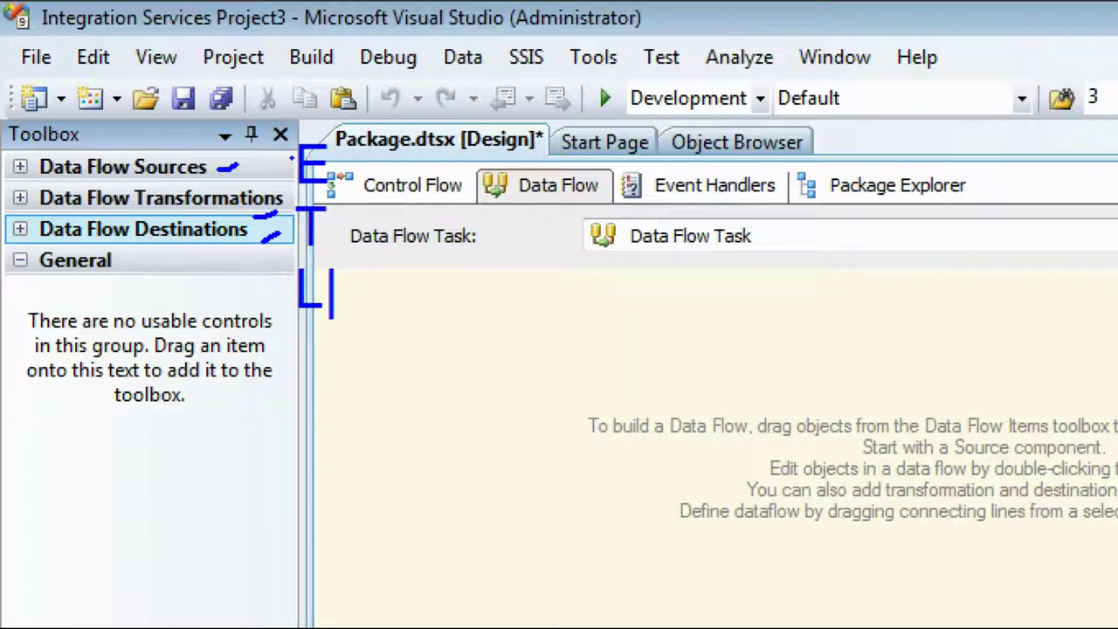
left_click_drag(214, 172, 272, 158)
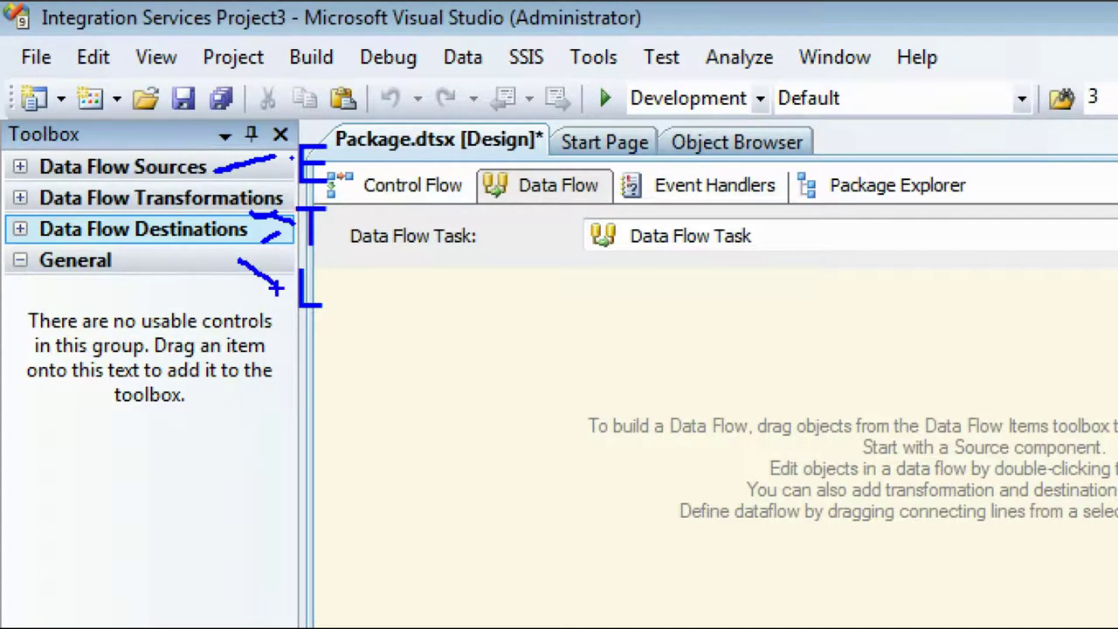
key("Escape")
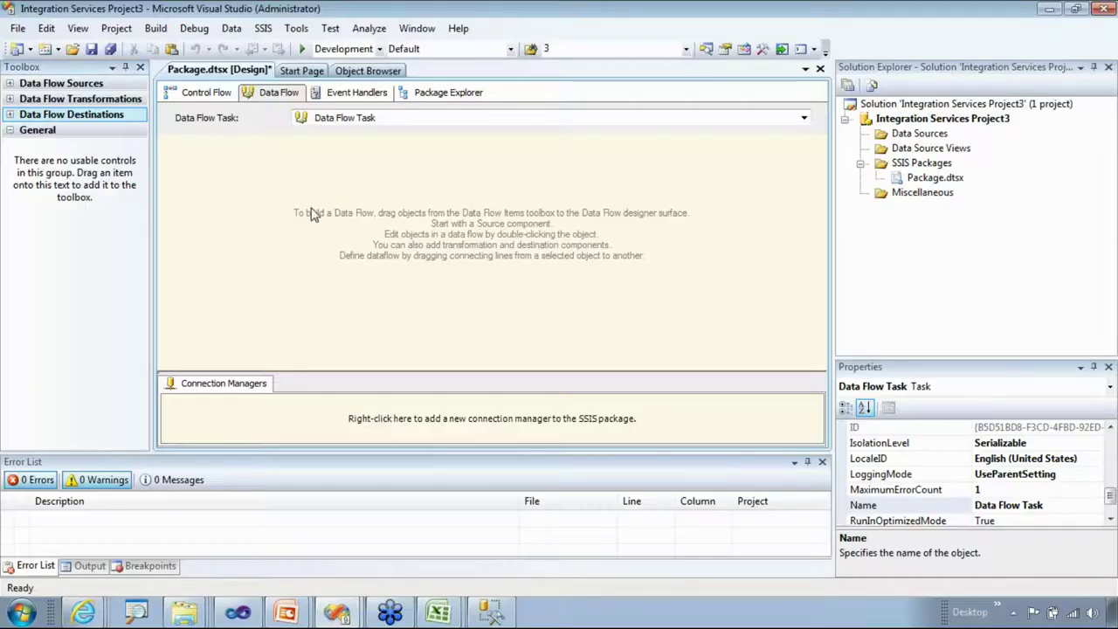
- Check the CSV in the TestData folder, then place a Flat File Source on the data flow
right_click(184, 611)
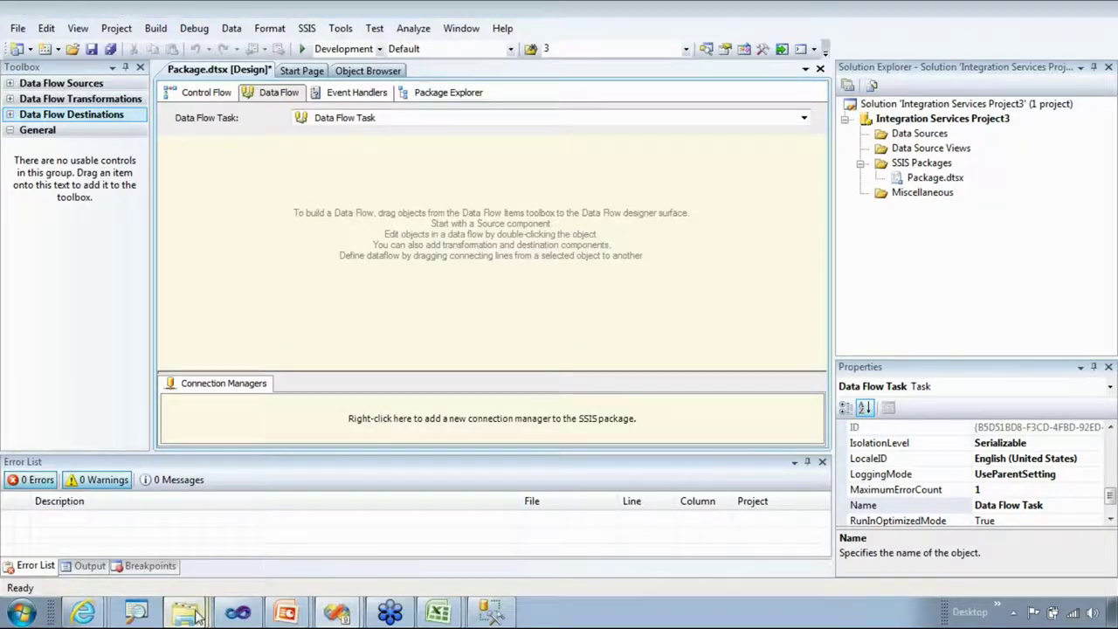
left_click(145, 522)
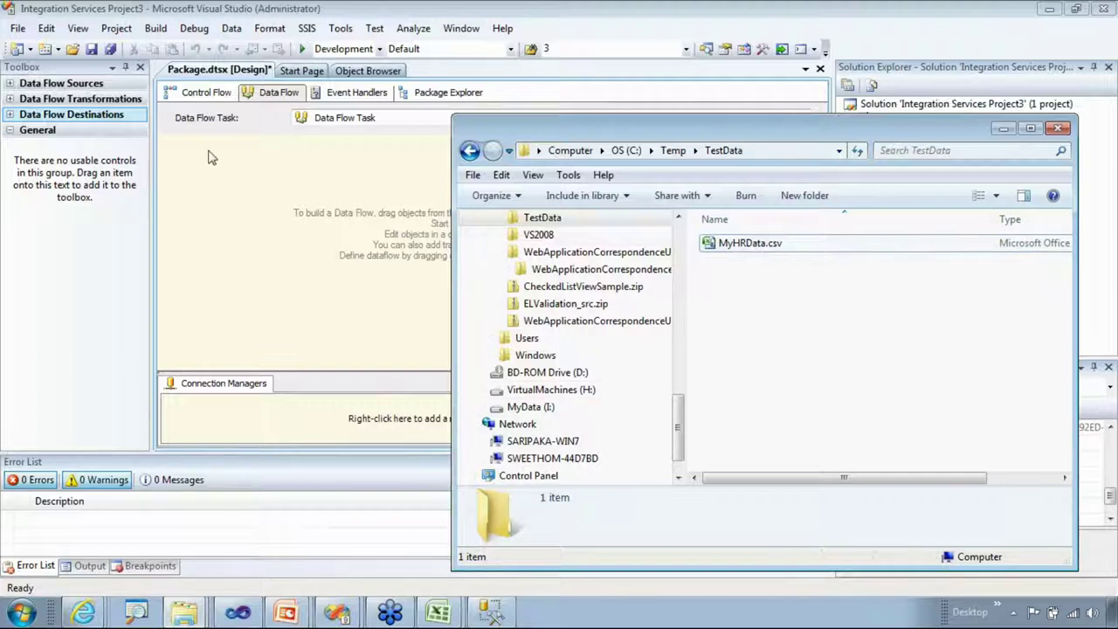
left_click(83, 90)
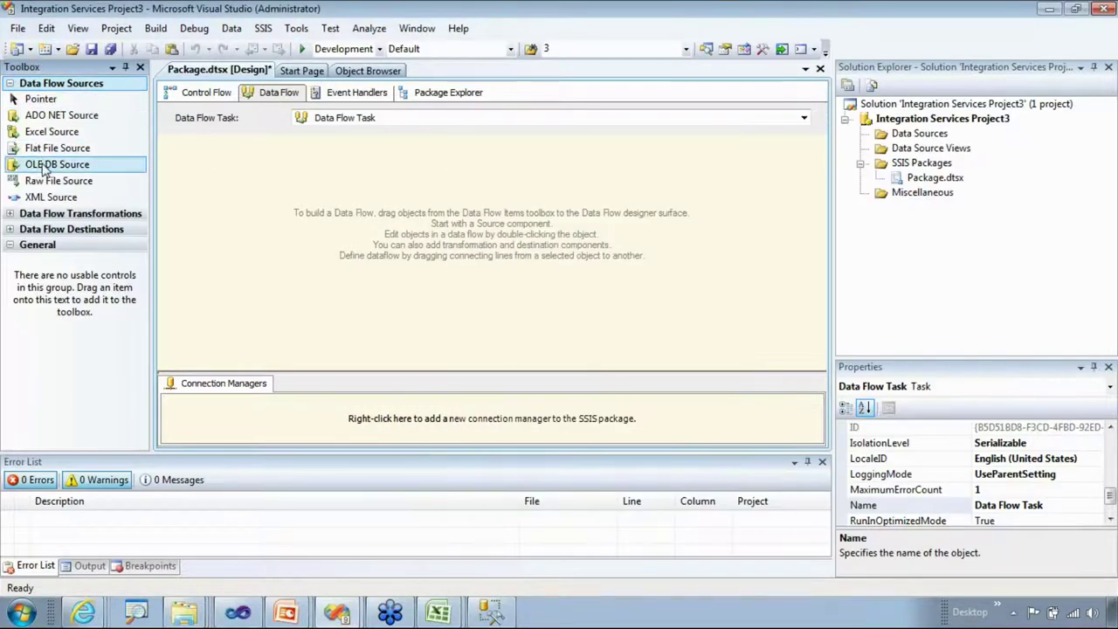
left_click(52, 148)
left_click_drag(31, 153, 254, 172)
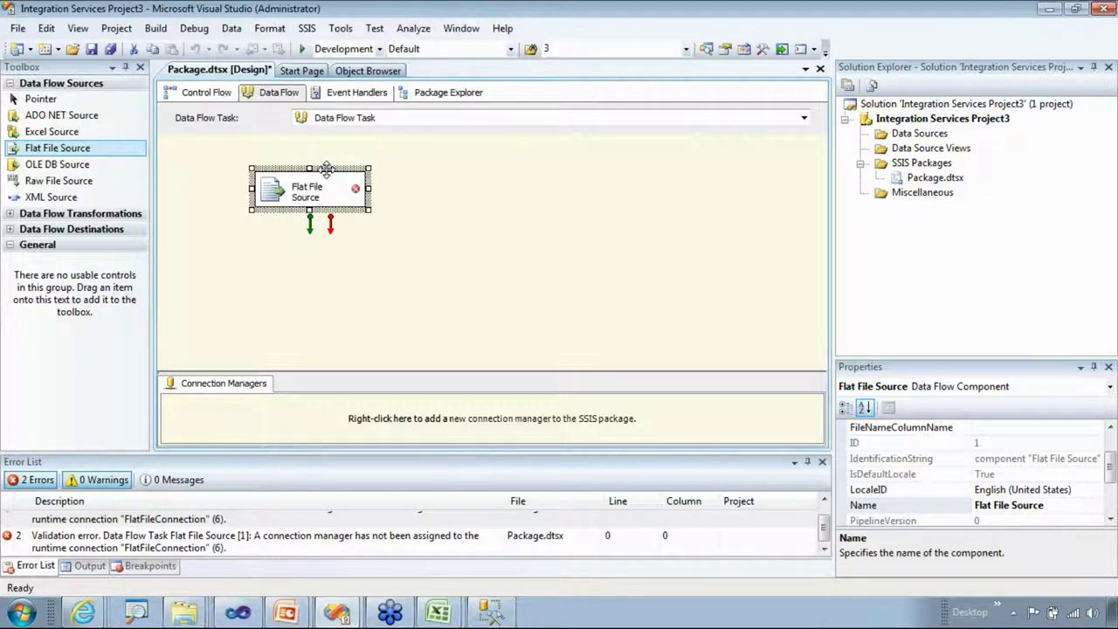
mouse_move(332, 178)
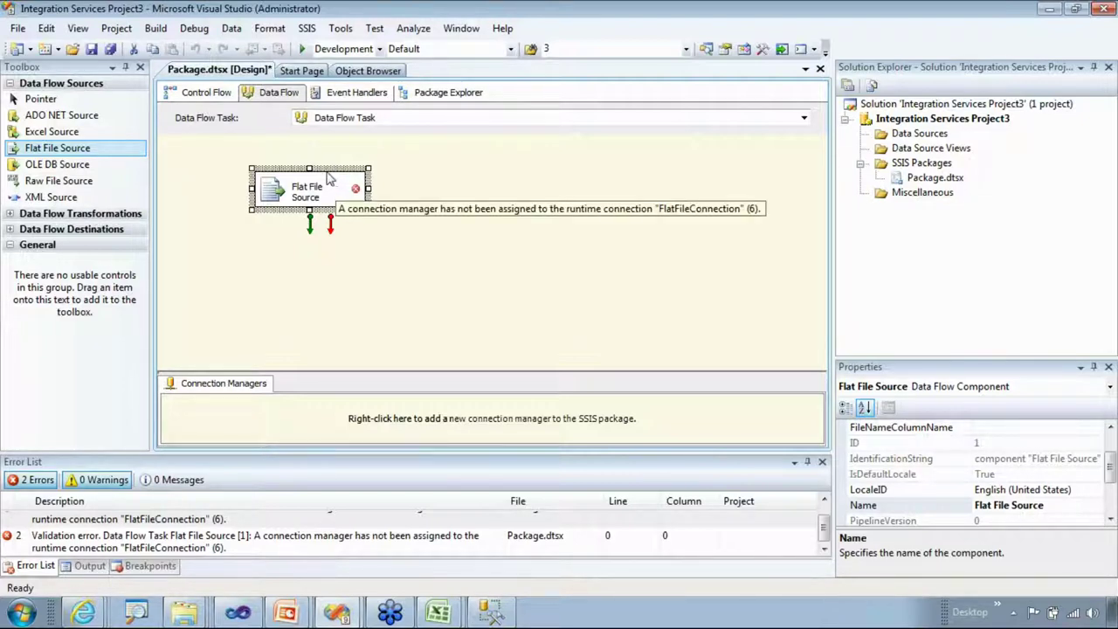
- From the Flat File Source, create connection MyHRDatFile with description MyHRDatFile and browse for its file
double_click(324, 170)
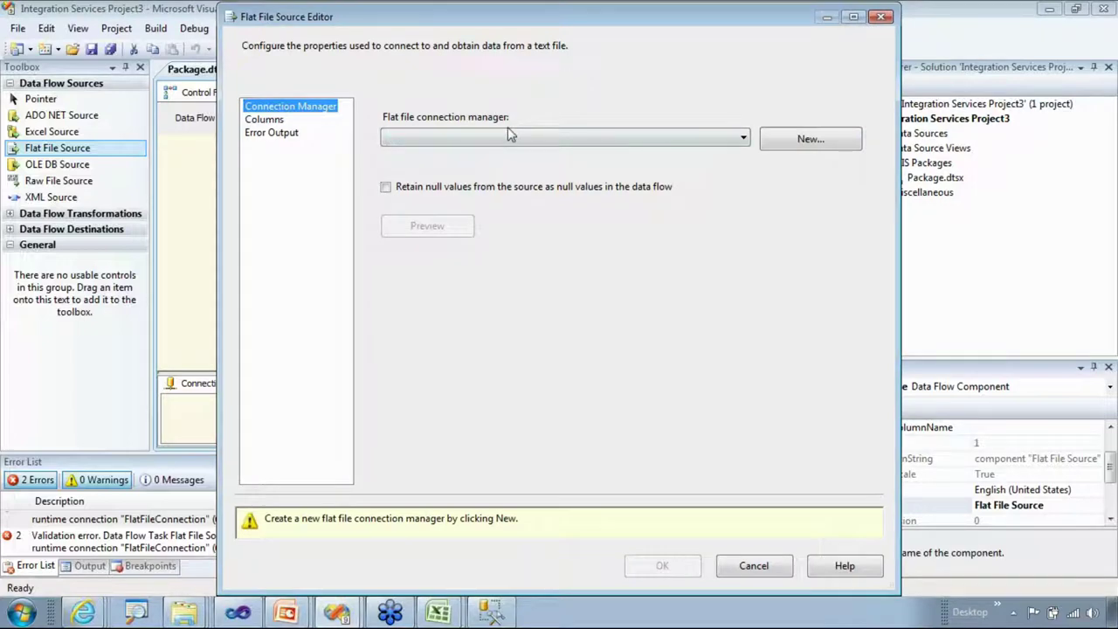
left_click(745, 138)
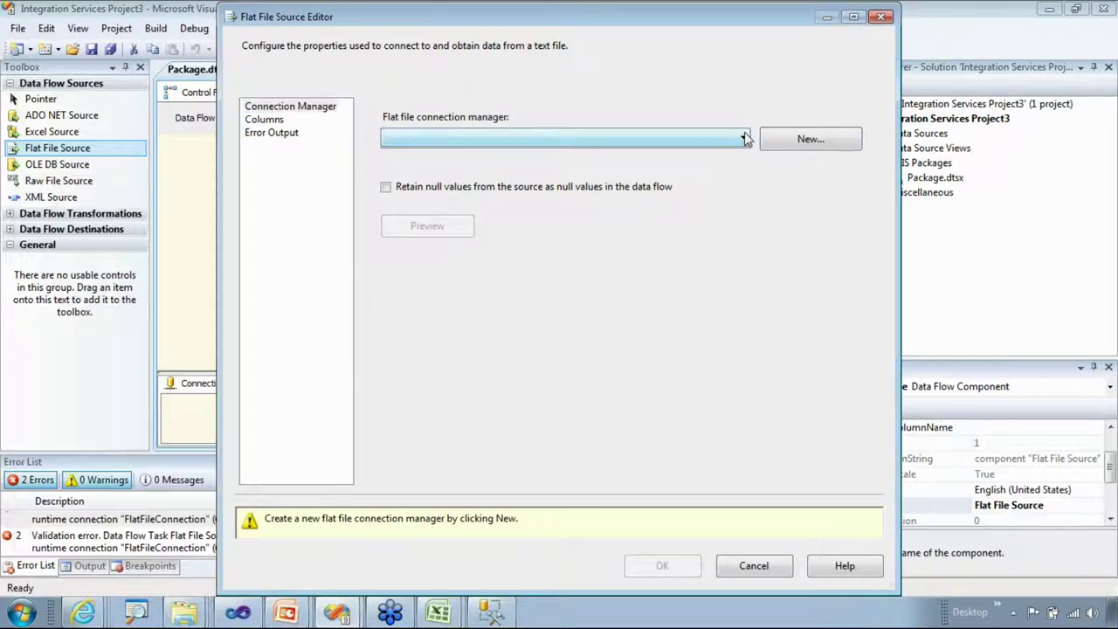
left_click(785, 146)
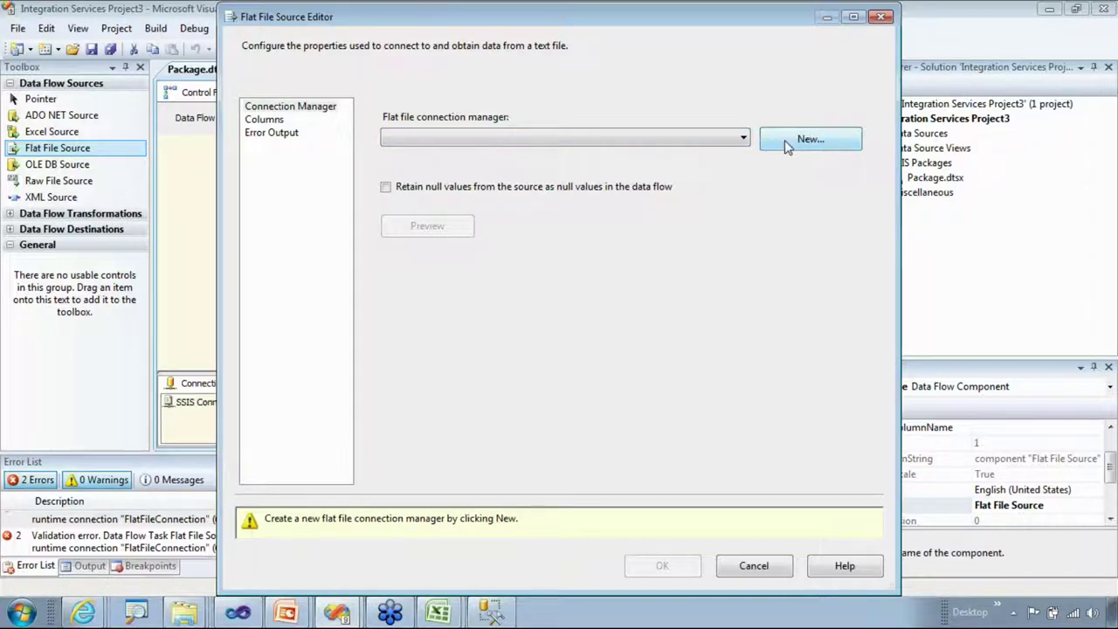
type("MyHRDat")
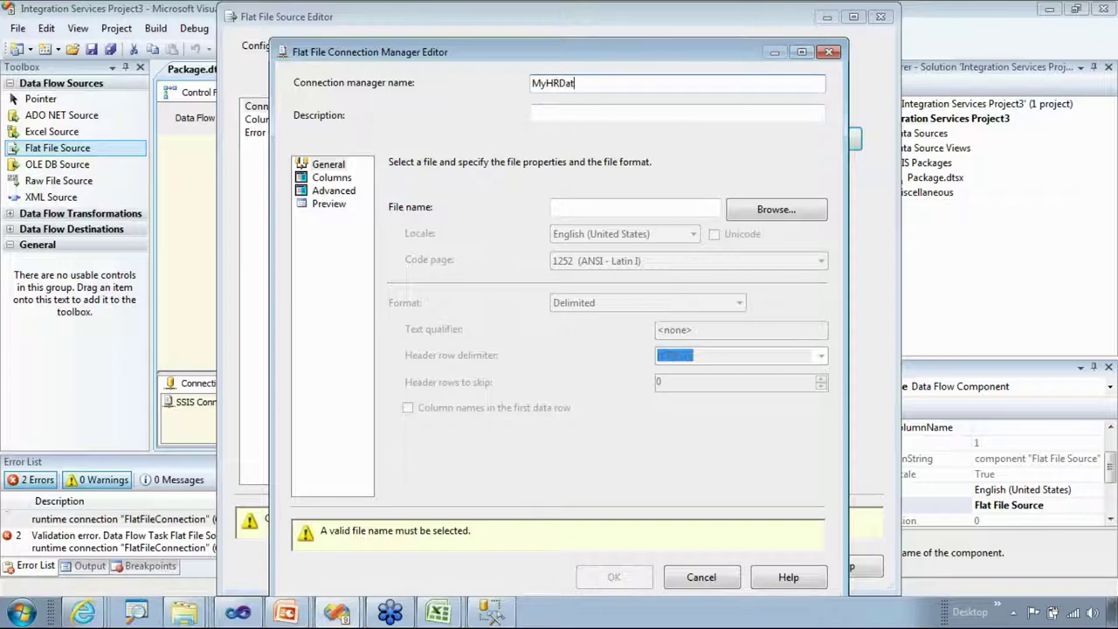
type("File")
key("ctrl+a")
key("ctrl+c")
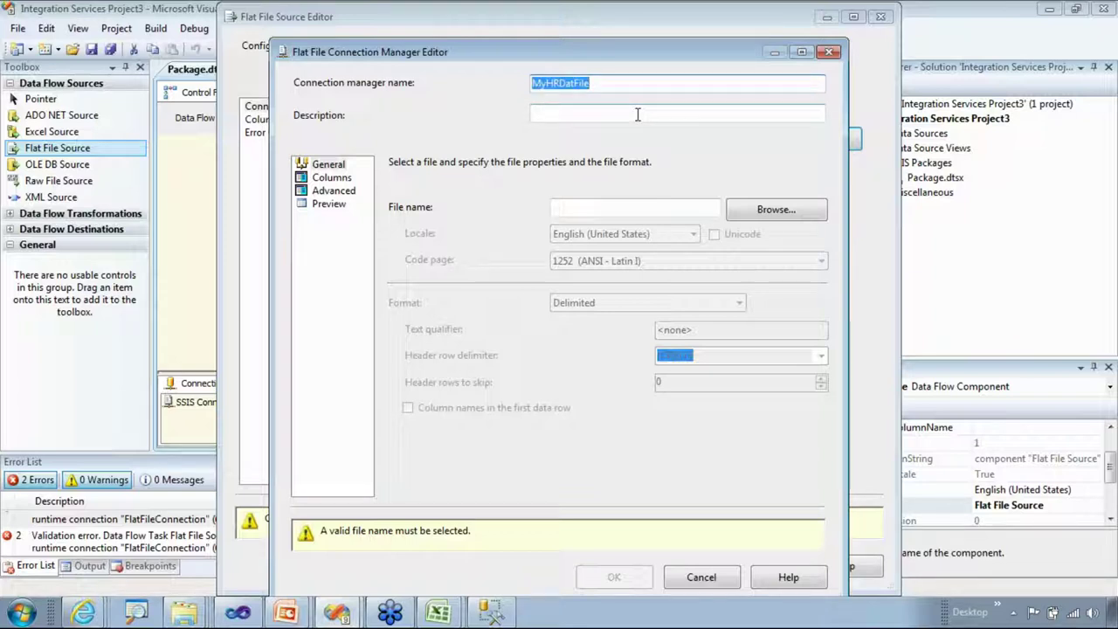
left_click(638, 115)
key("ctrl+v")
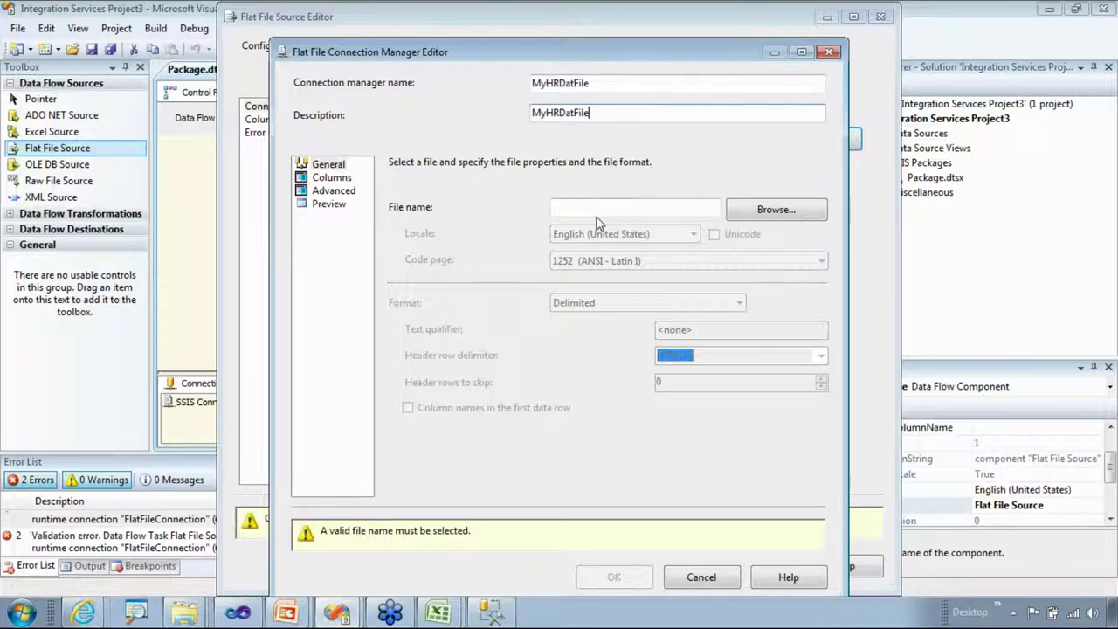
left_click(775, 211)
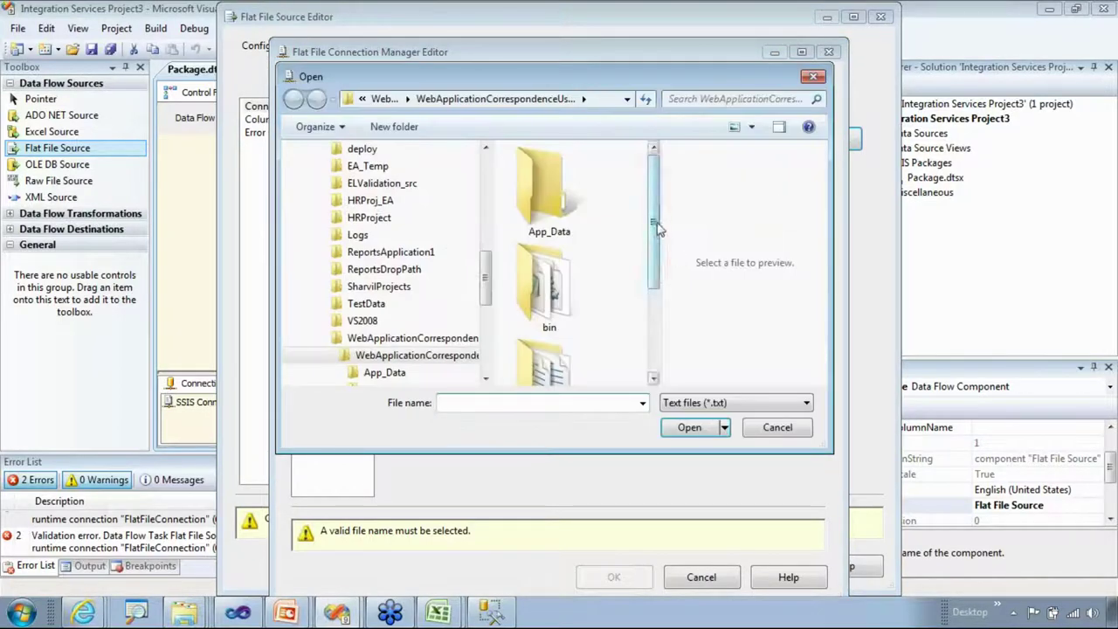
- Browse to C:\Temp\TestData, filter to CSV files and choose MyHRData.csv
left_click(609, 99)
type("c")
type(":\temp")
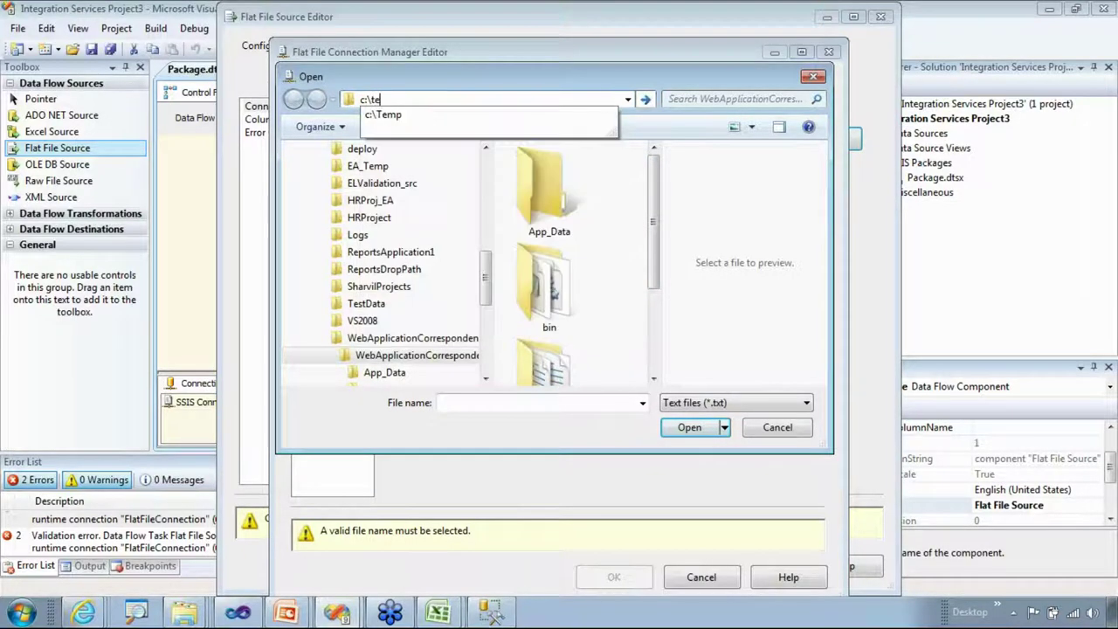
type("\\")
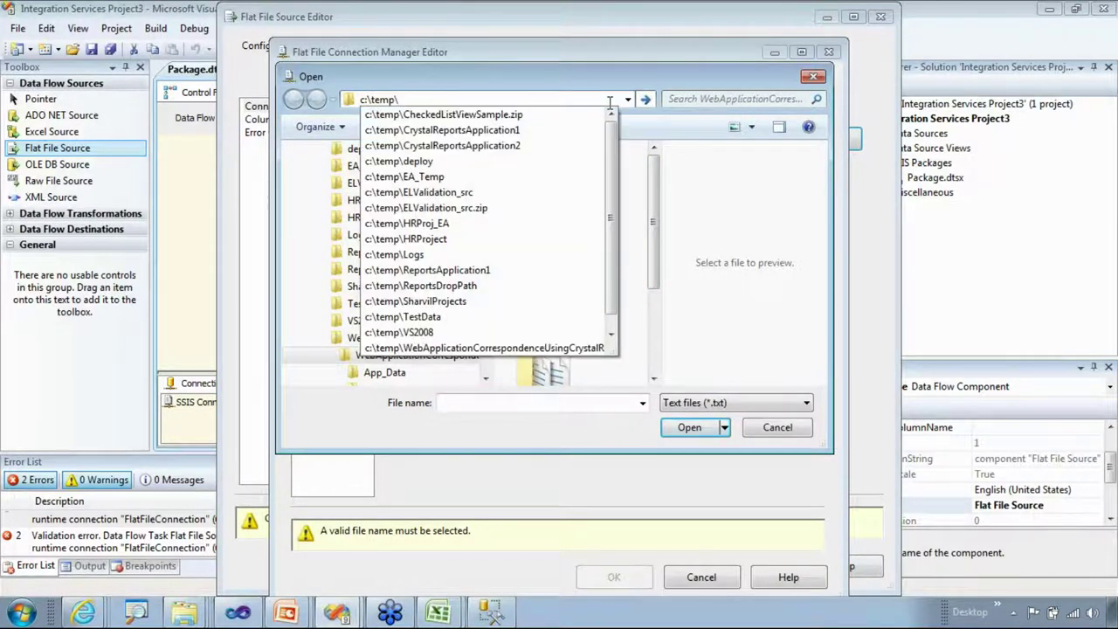
type("te")
key("Down")
key("Return")
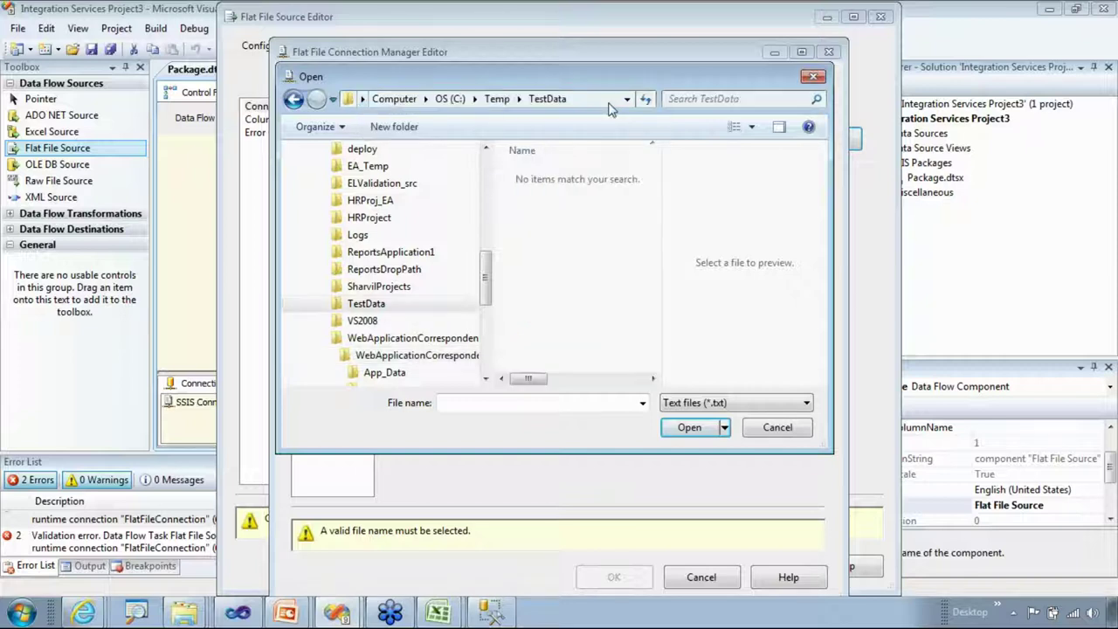
left_click(721, 410)
left_click(717, 426)
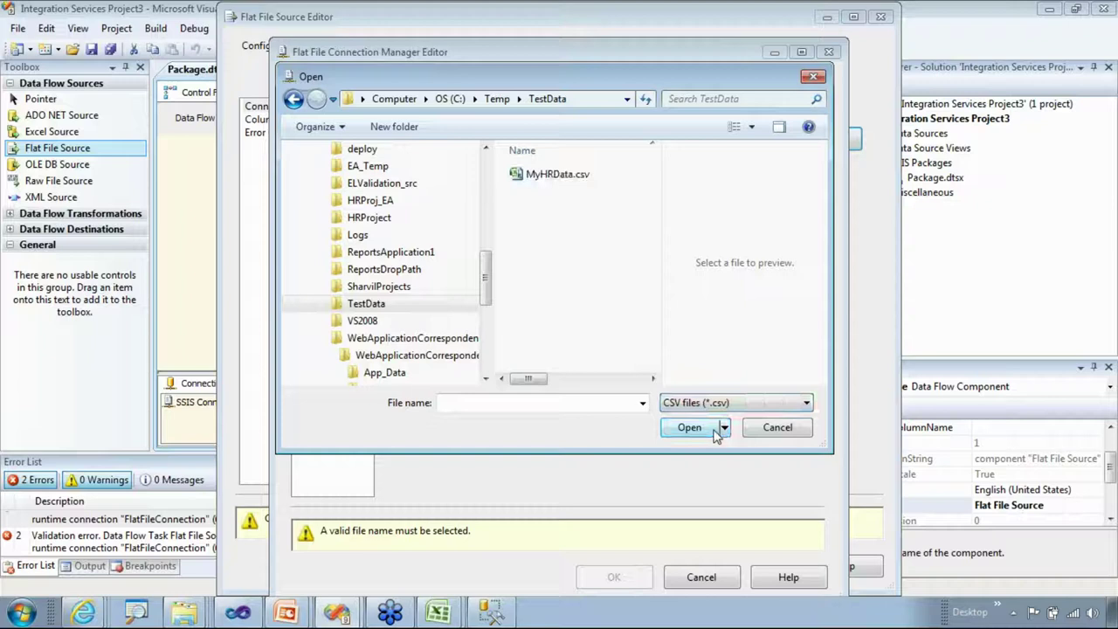
left_click(524, 176)
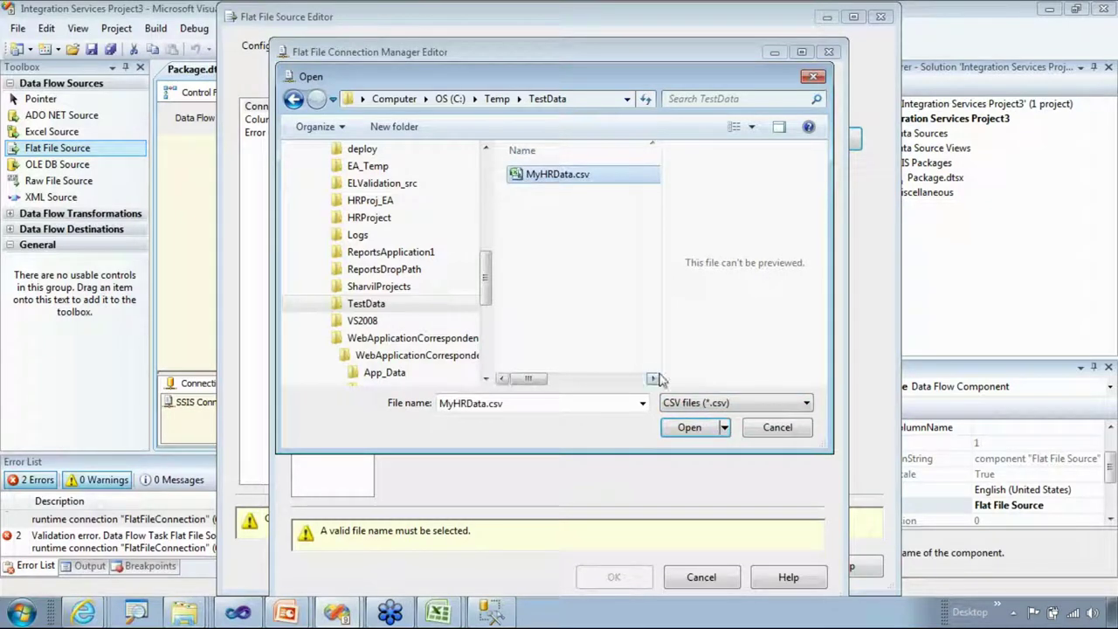
left_click(679, 427)
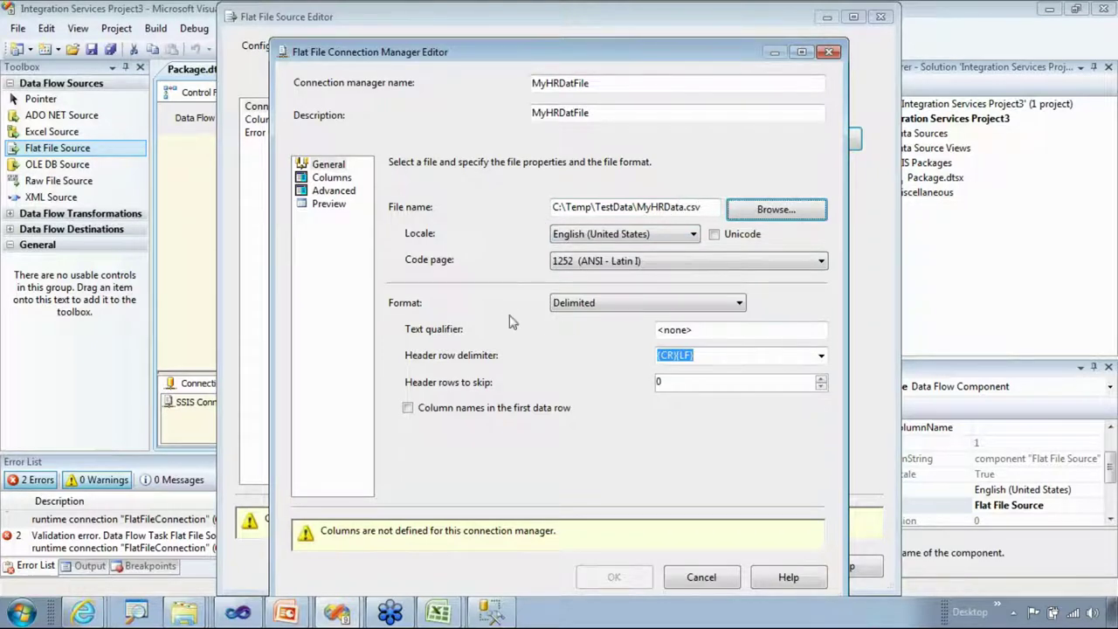
left_click(621, 305)
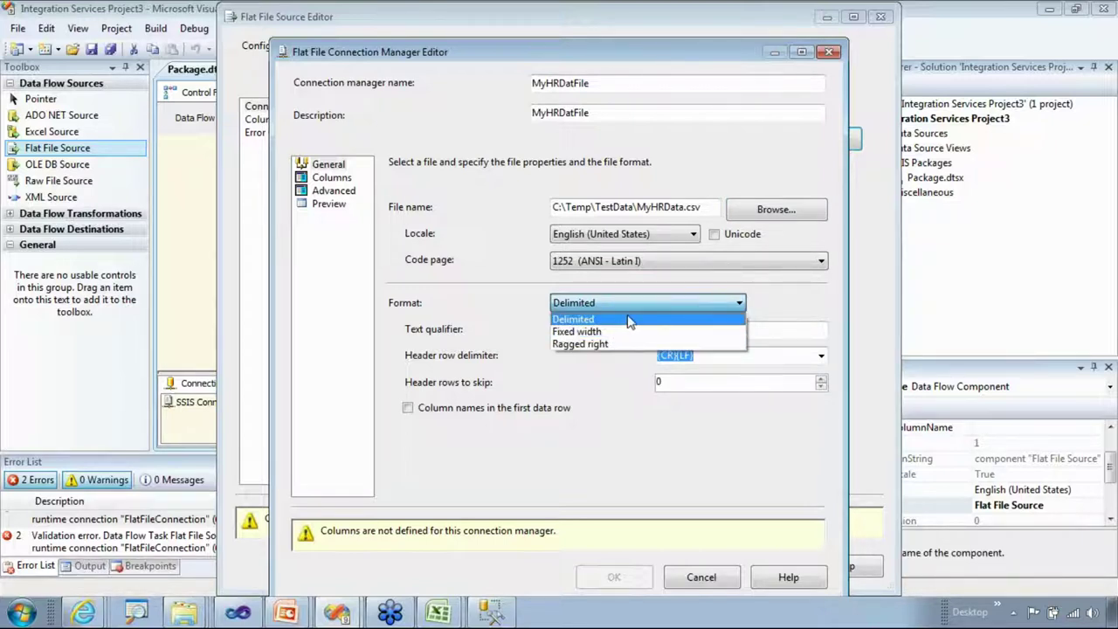
left_click(629, 322)
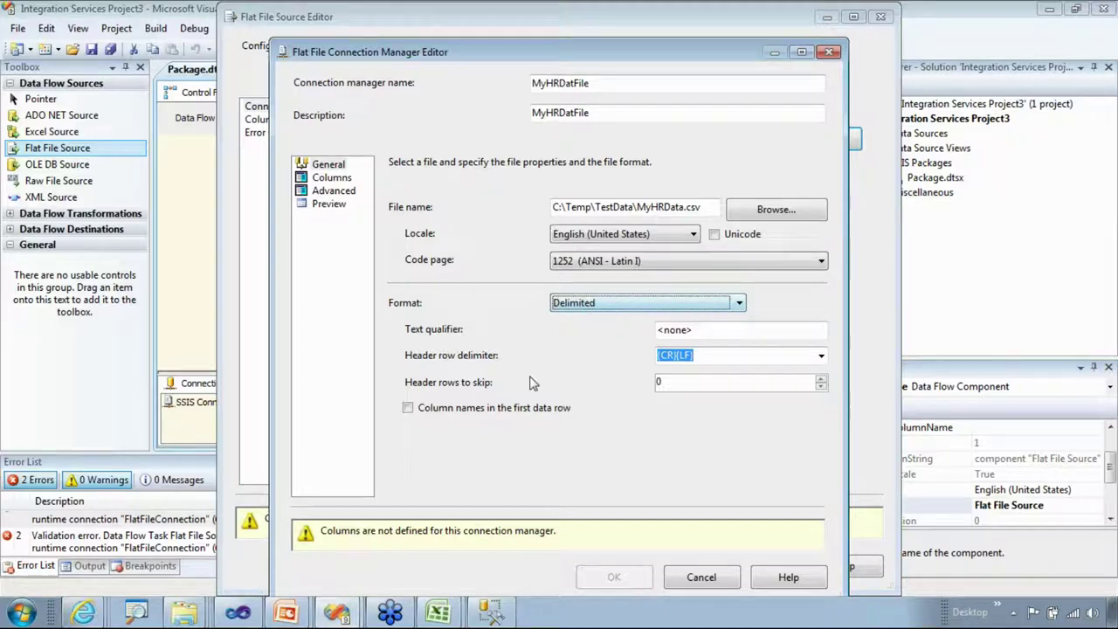
left_click(332, 178)
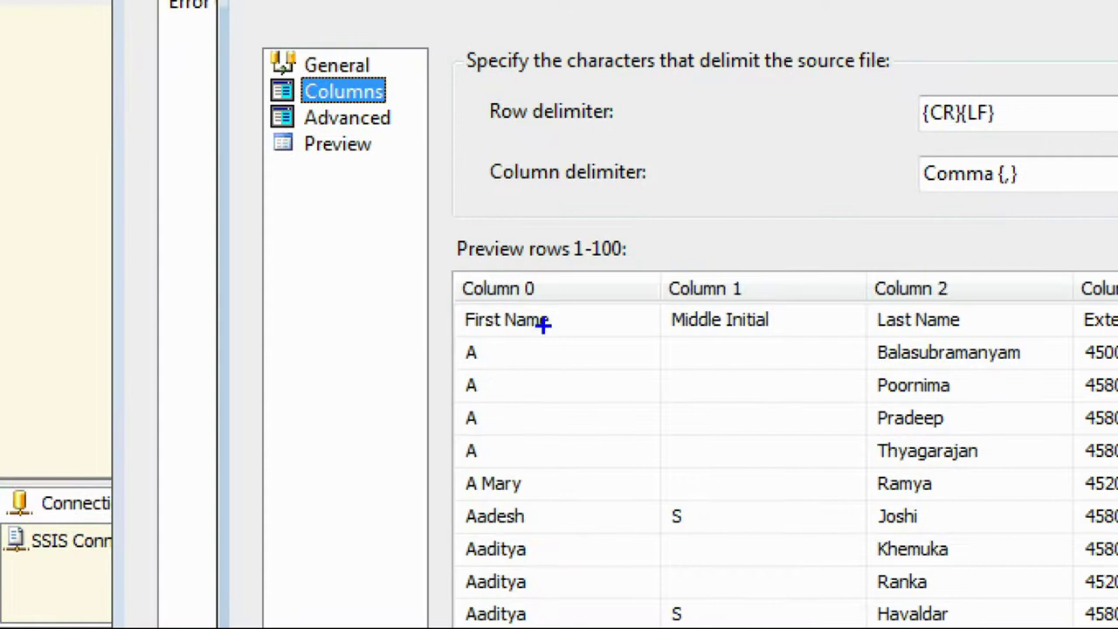
left_click_drag(539, 332, 667, 347)
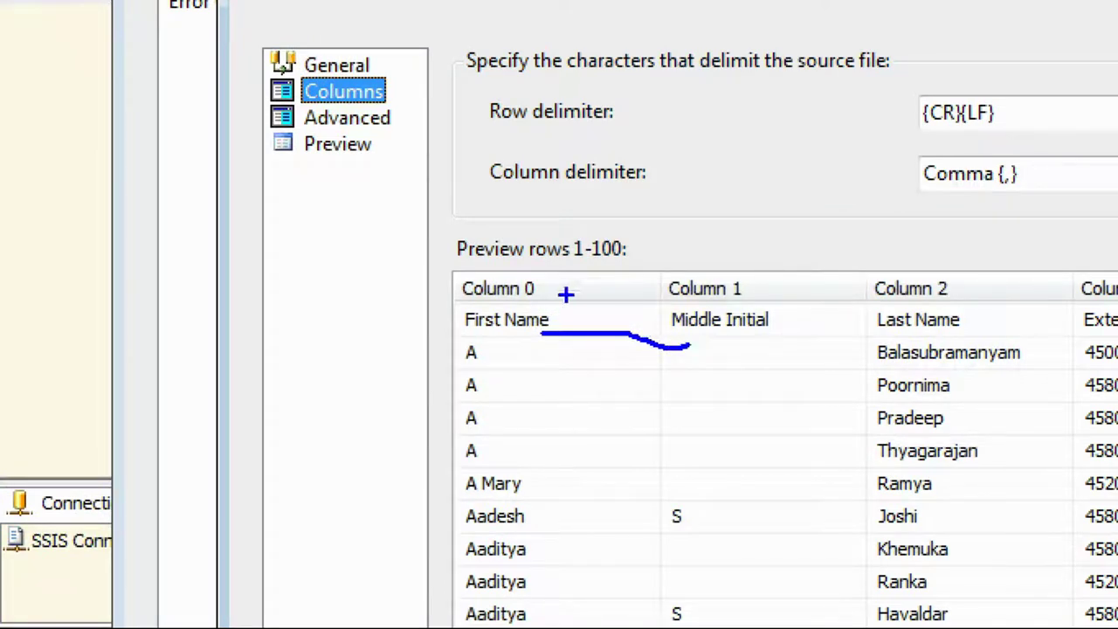
left_click_drag(573, 288, 553, 288)
left_click_drag(522, 333, 534, 334)
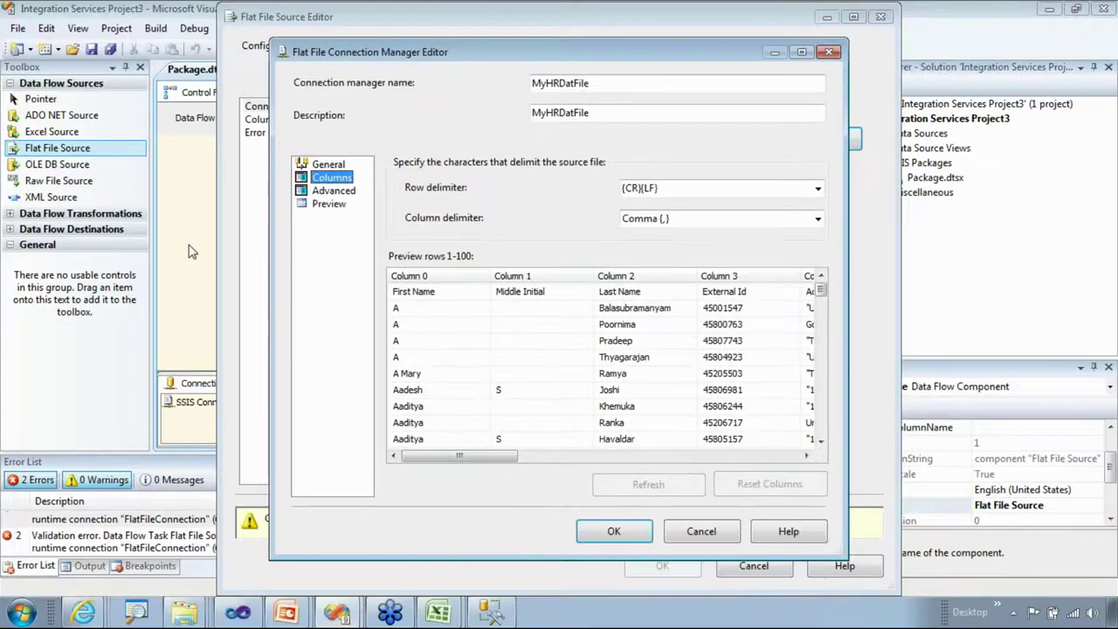
left_click(412, 155)
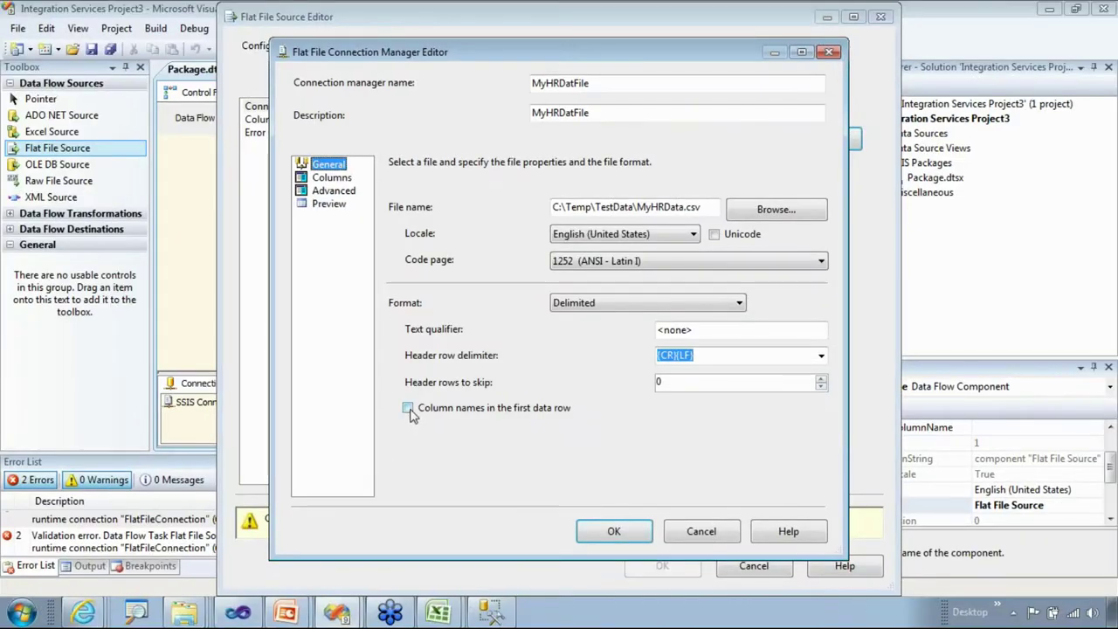
- Treat the first data row as column names and check the column preview
left_click(408, 408)
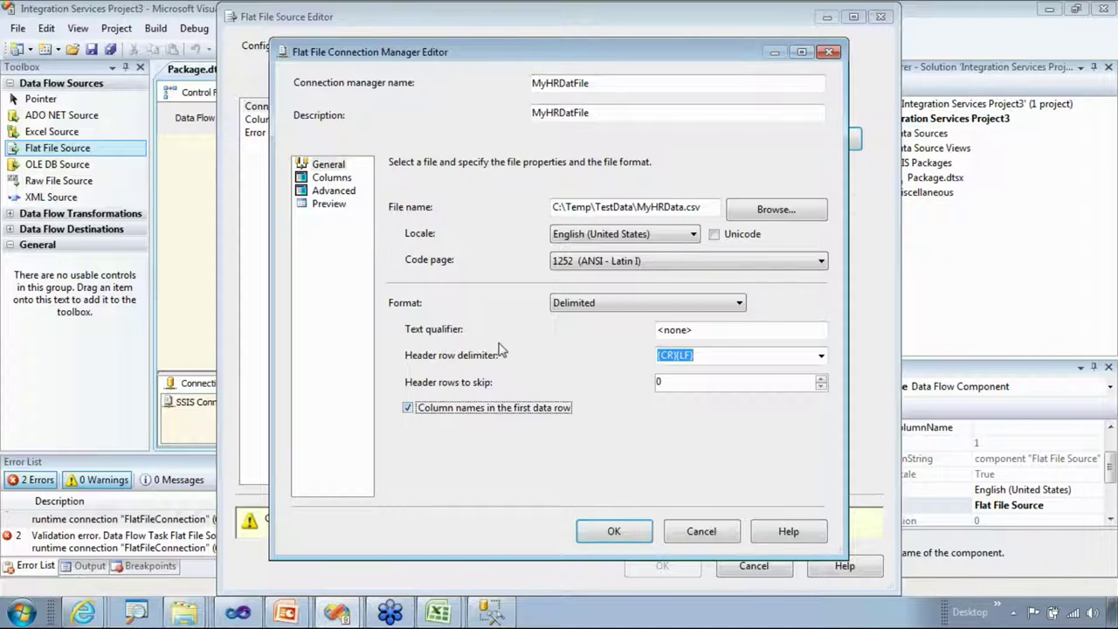
left_click(330, 177)
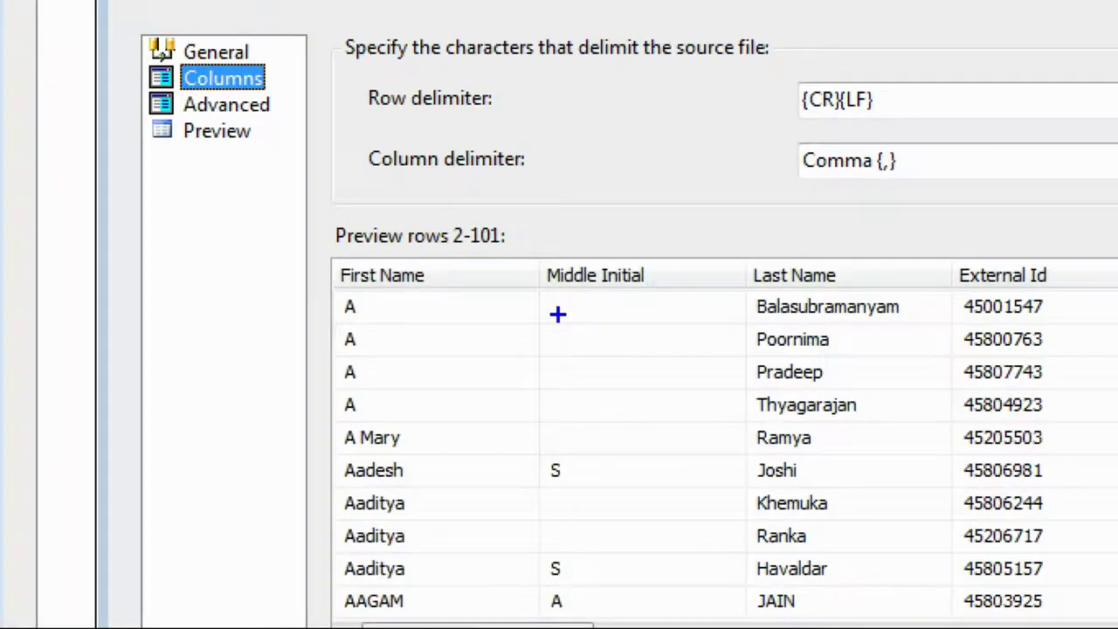
left_click_drag(454, 289, 482, 288)
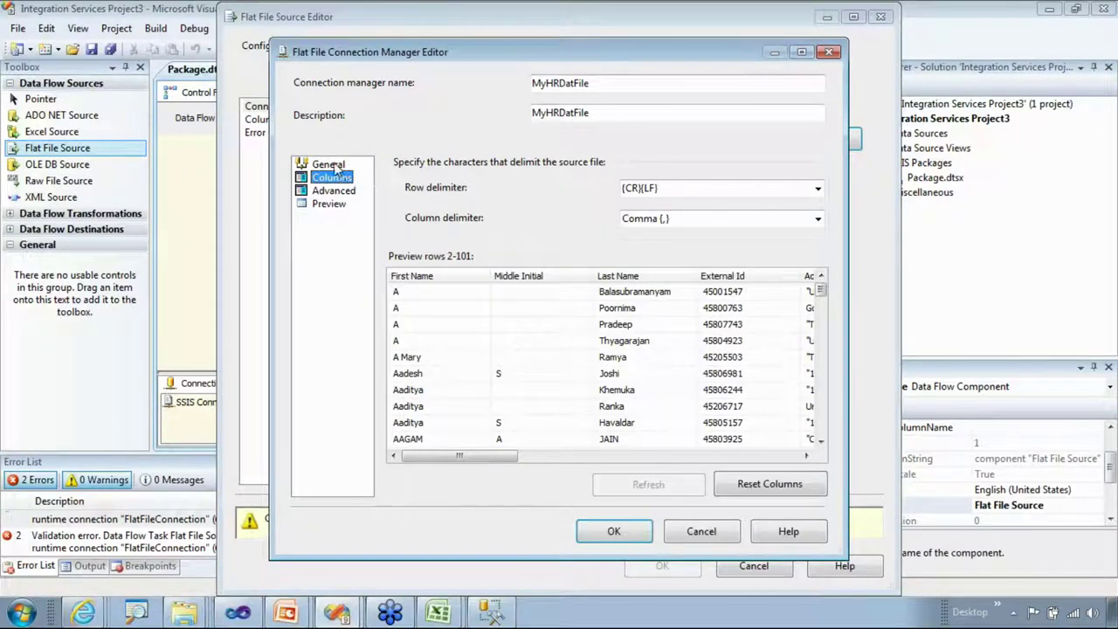
left_click(337, 168)
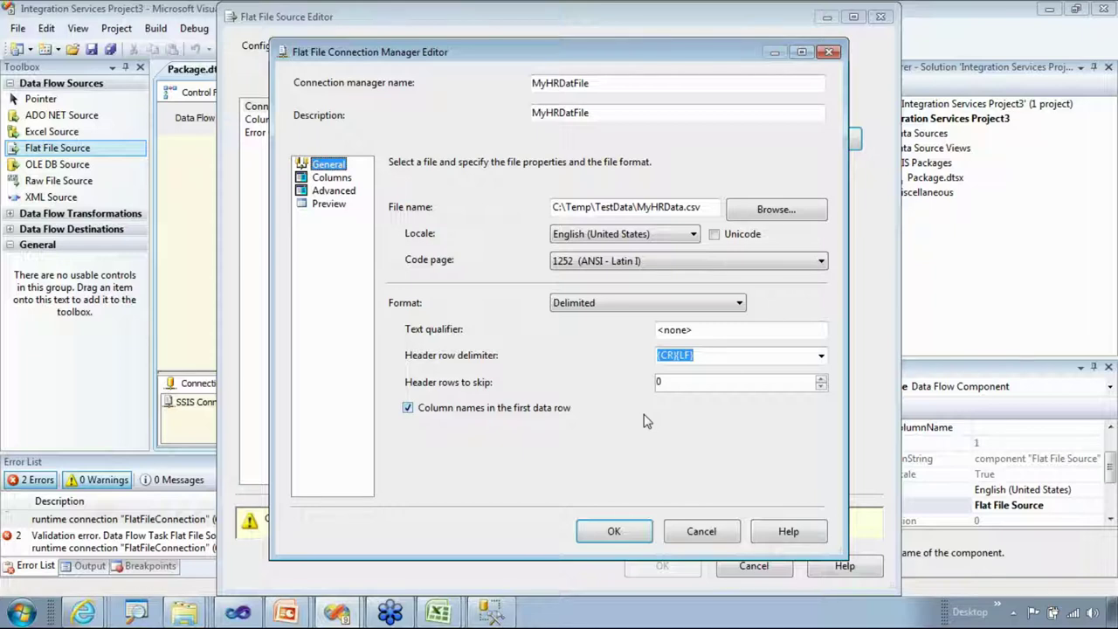
- Return to the Columns page and scroll across the parsed column preview
mouse_move(434, 597)
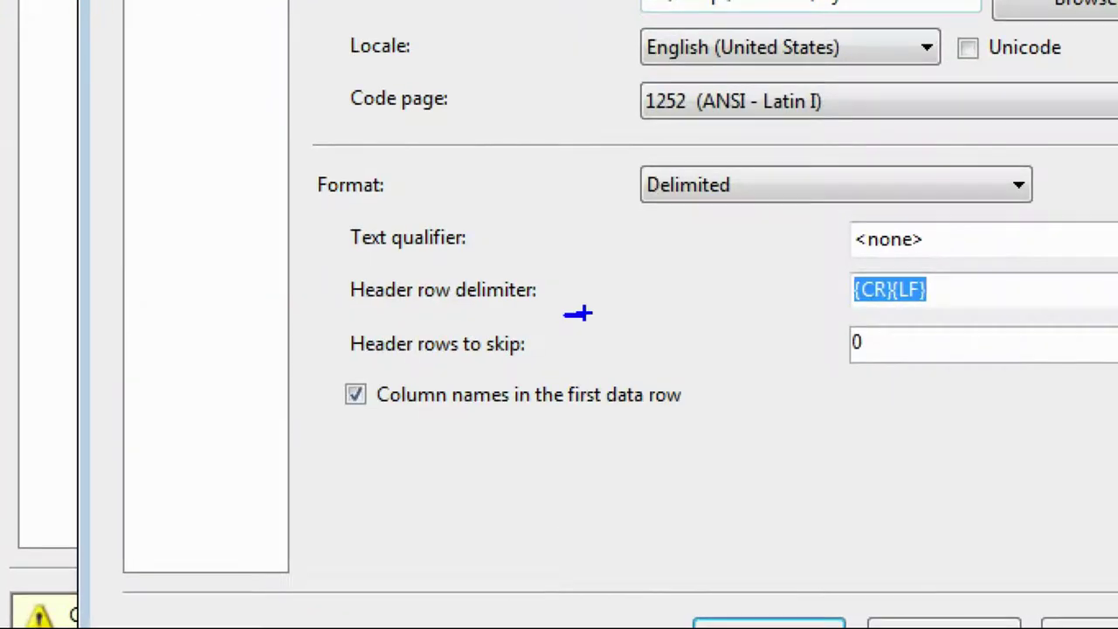
left_click_drag(890, 313, 910, 312)
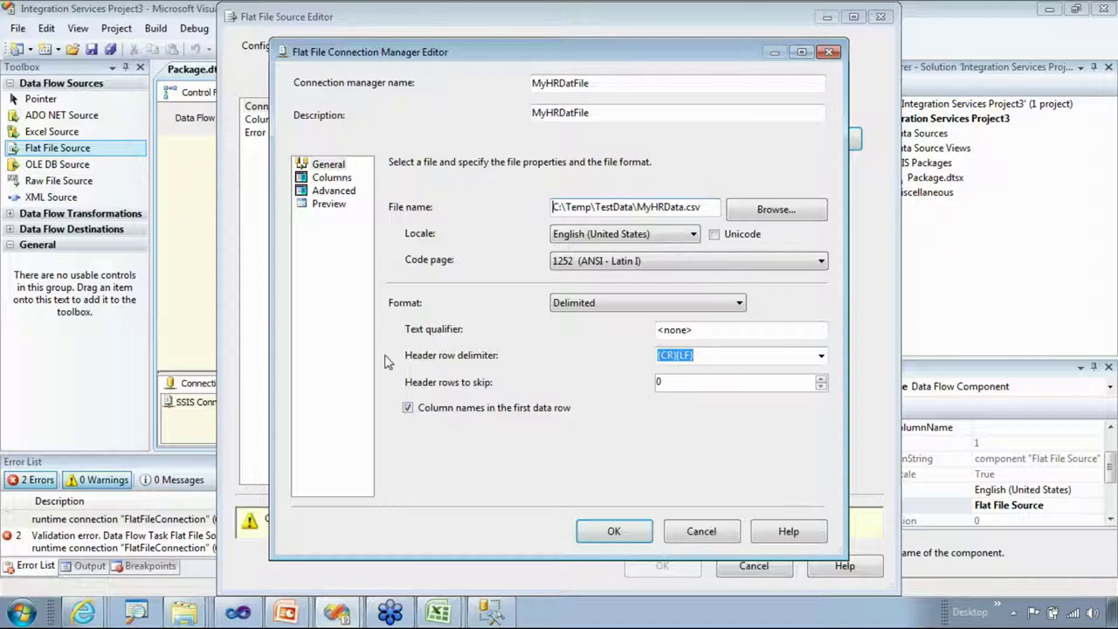
left_click(325, 179)
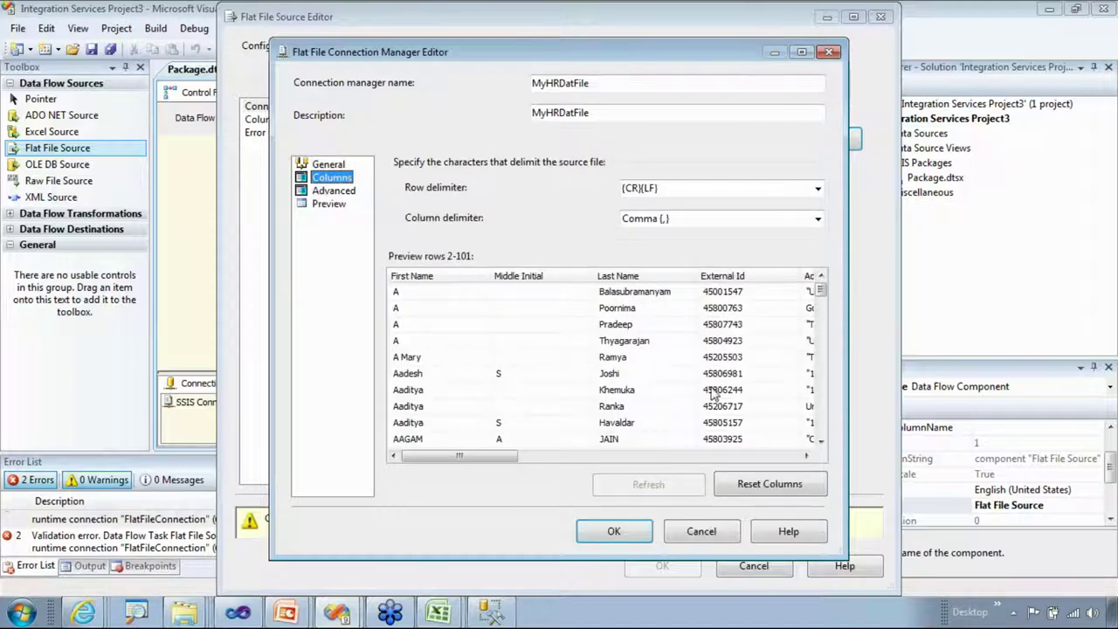
left_click_drag(477, 461, 680, 461)
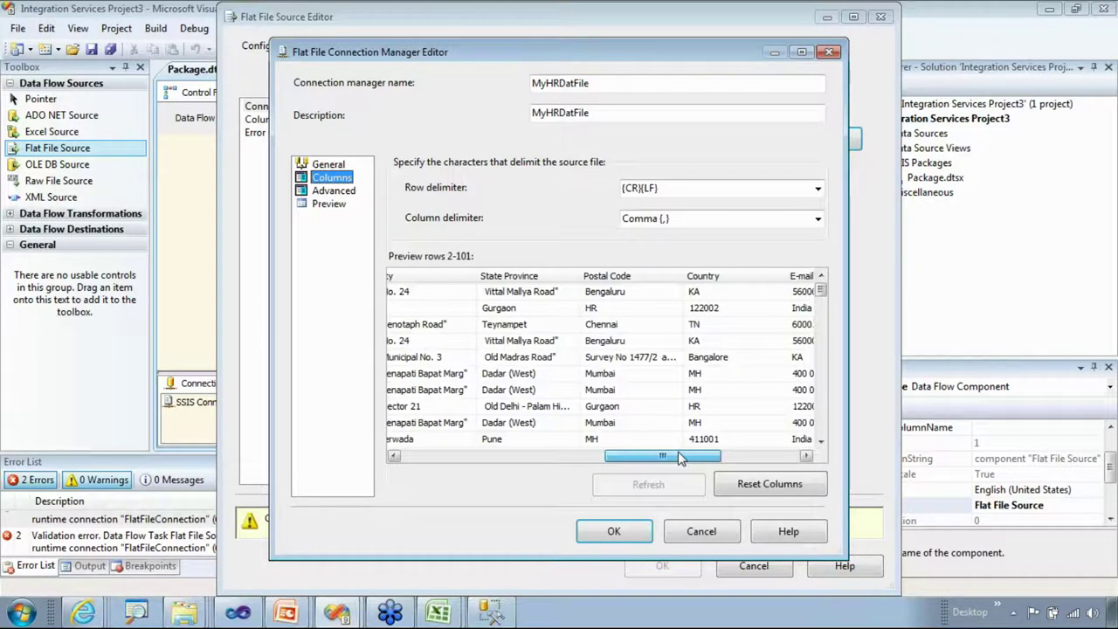
left_click_drag(674, 461, 713, 460)
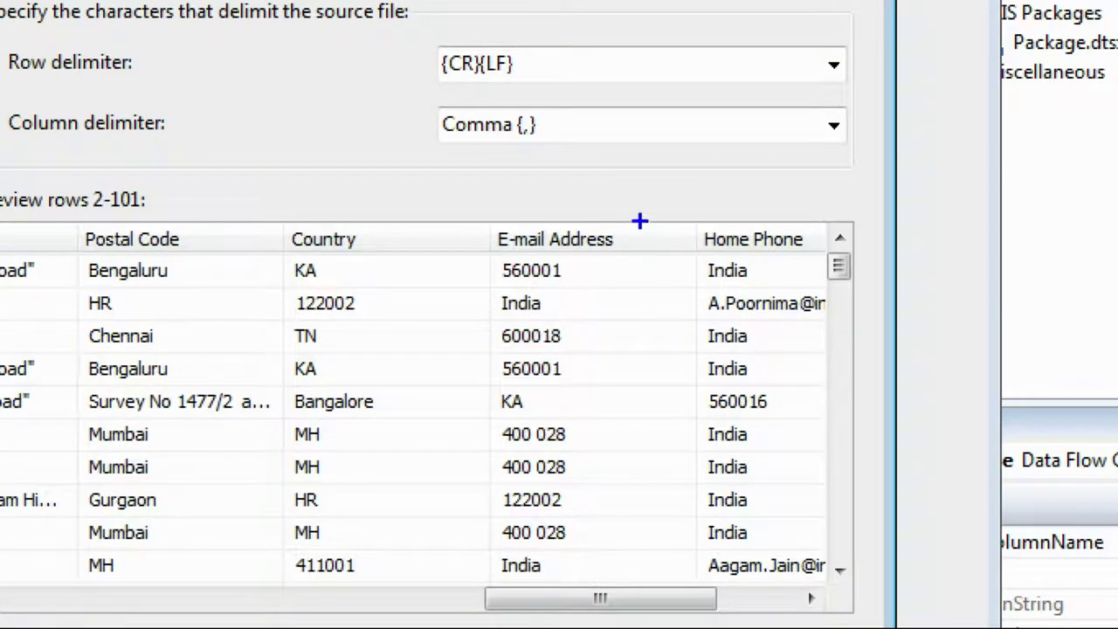
- Mark the misaligned E-mail Address, Home Phone and Country columns in the preview
left_click_drag(581, 279, 601, 255)
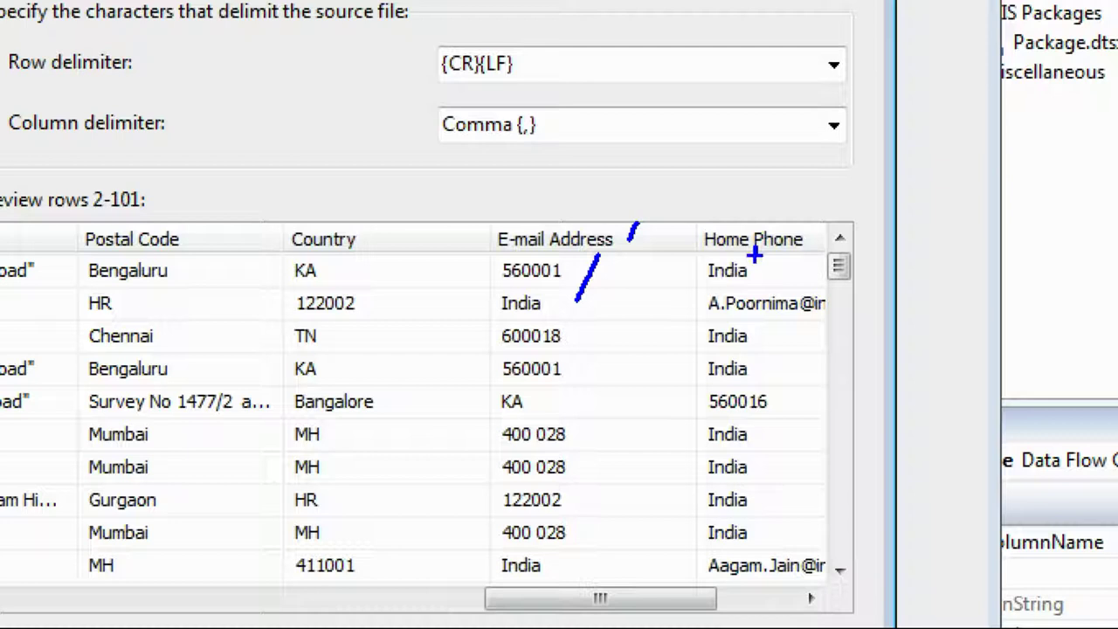
left_click_drag(758, 282, 774, 353)
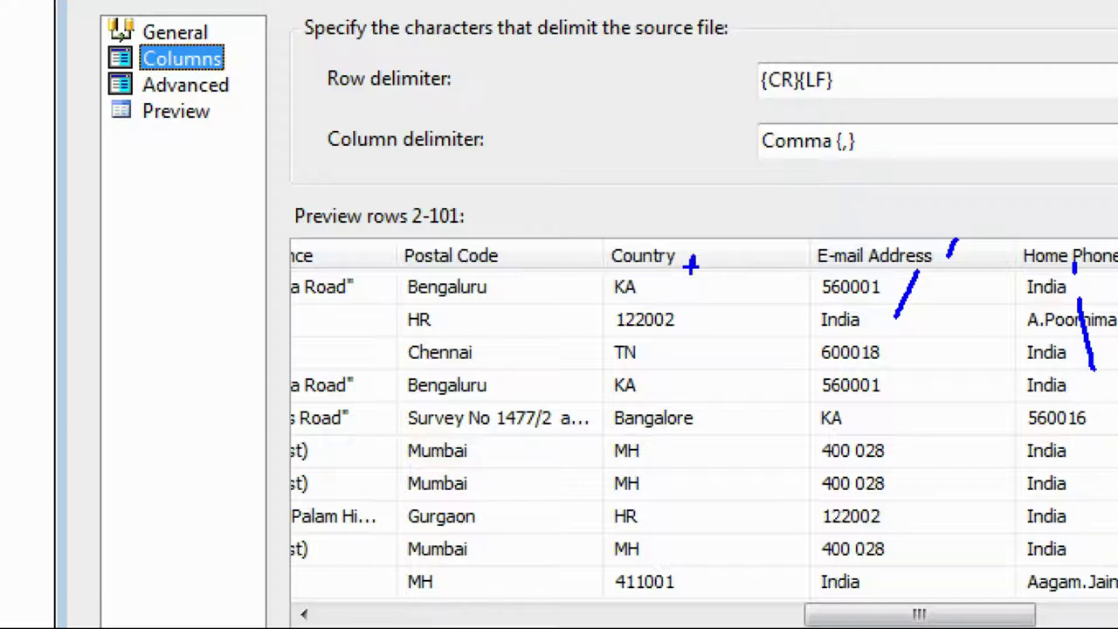
left_click_drag(648, 294, 658, 505)
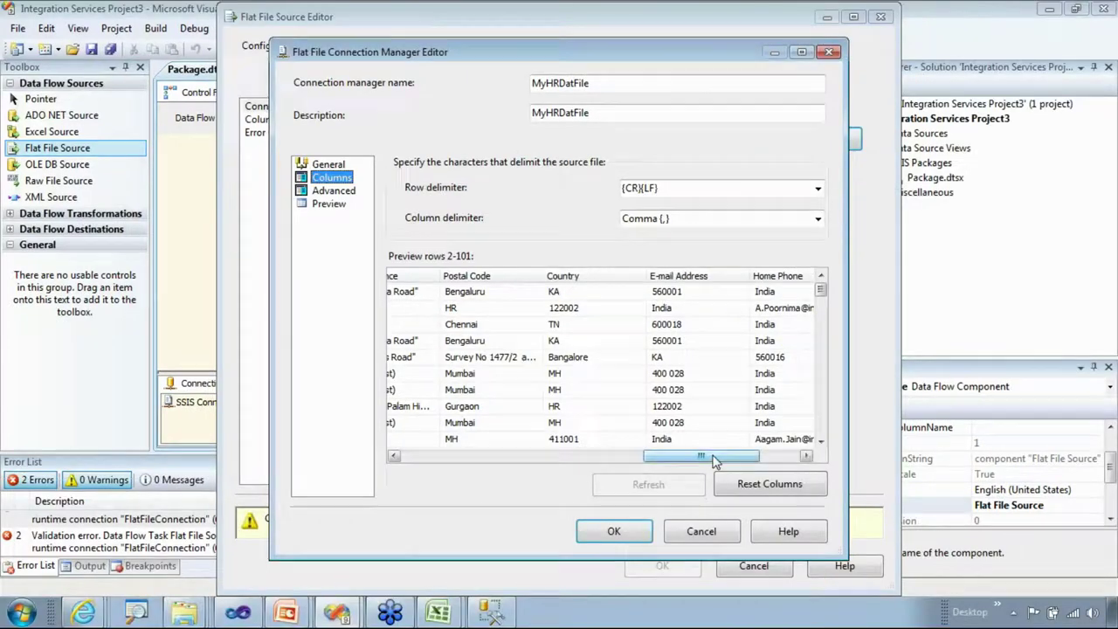
left_click_drag(944, 616, 850, 626)
left_click_drag(666, 461, 616, 456)
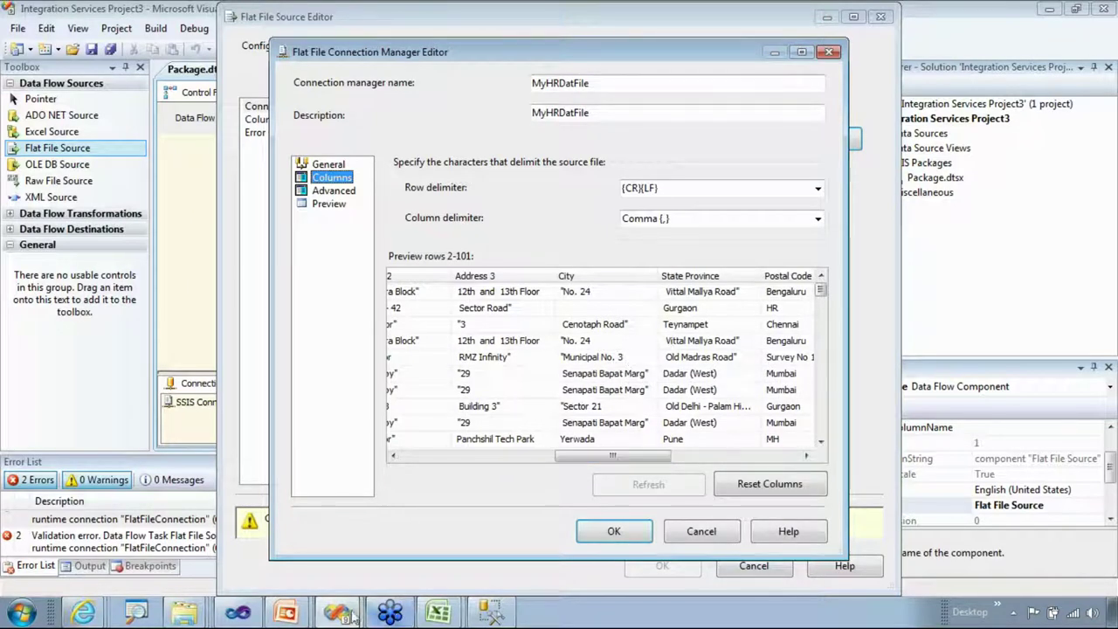
left_click(440, 614)
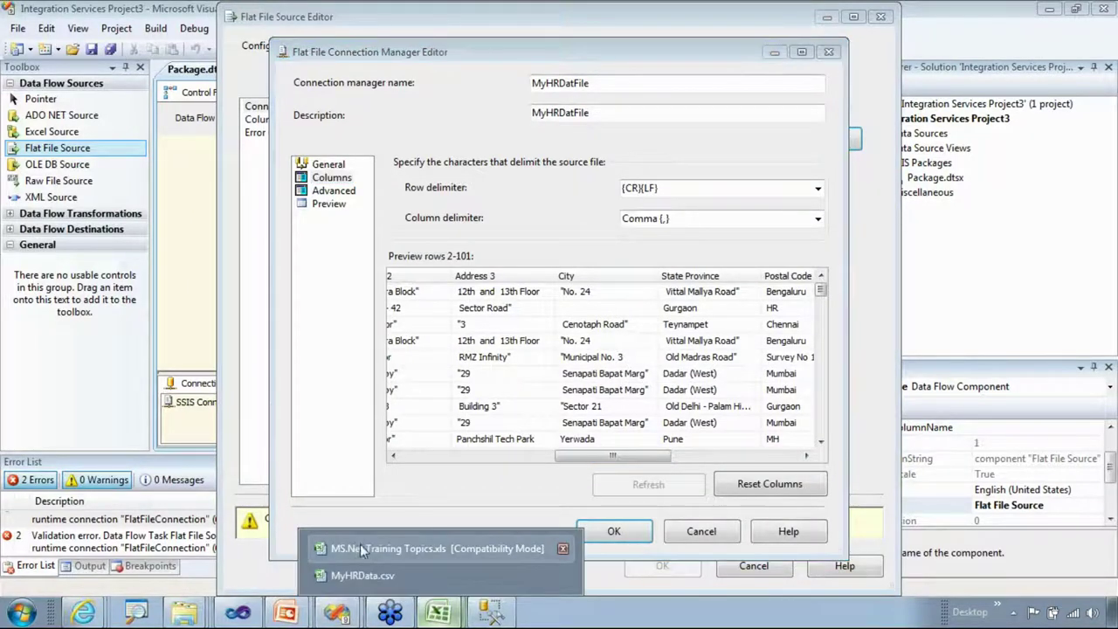
- In Excel's MyHRData.csv, inspect row 2's first name, address, country and e-mail cells
left_click(359, 552)
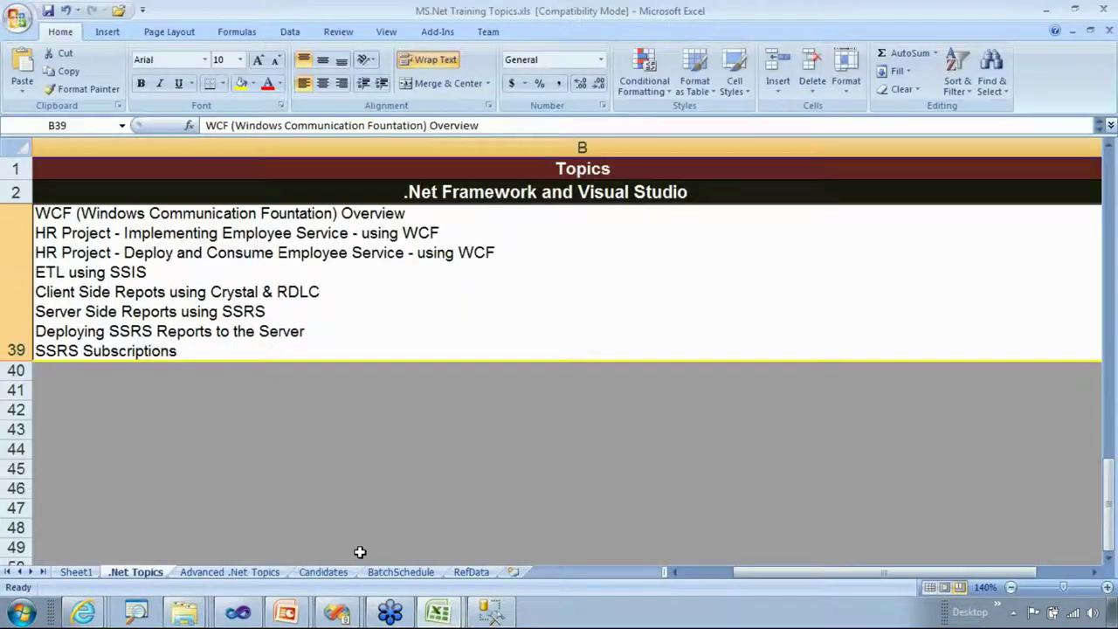
left_click(441, 611)
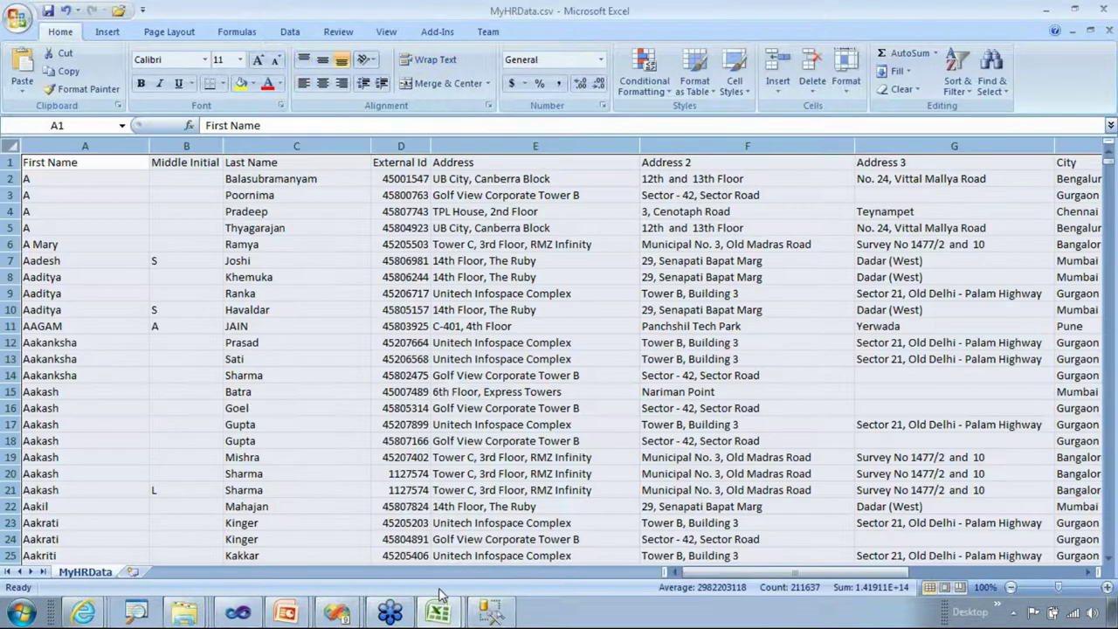
left_click(90, 181)
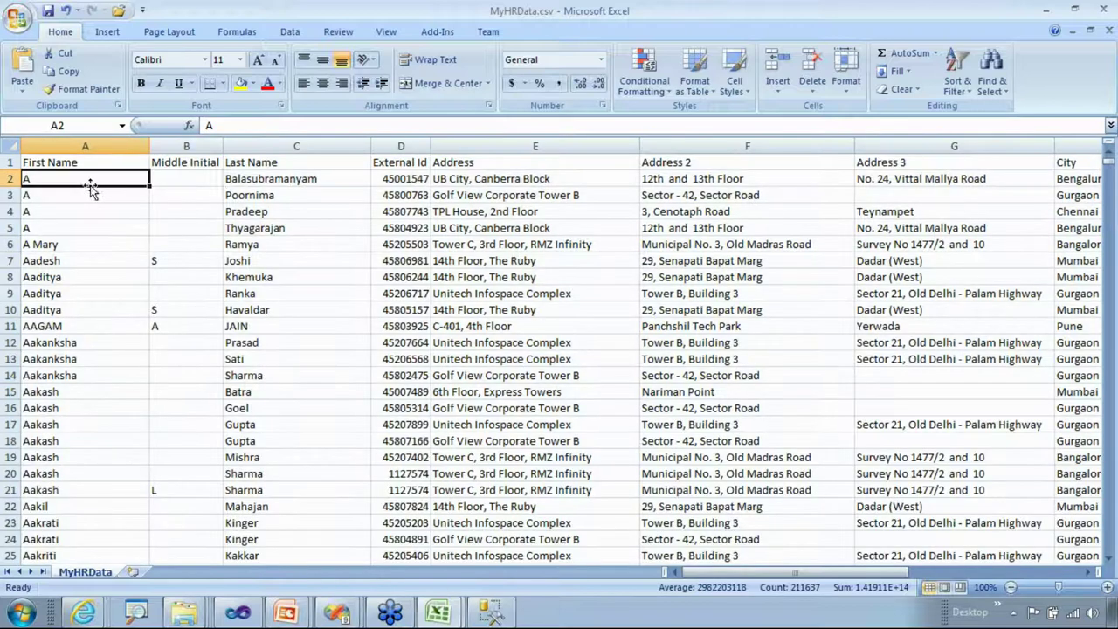
left_click(697, 181)
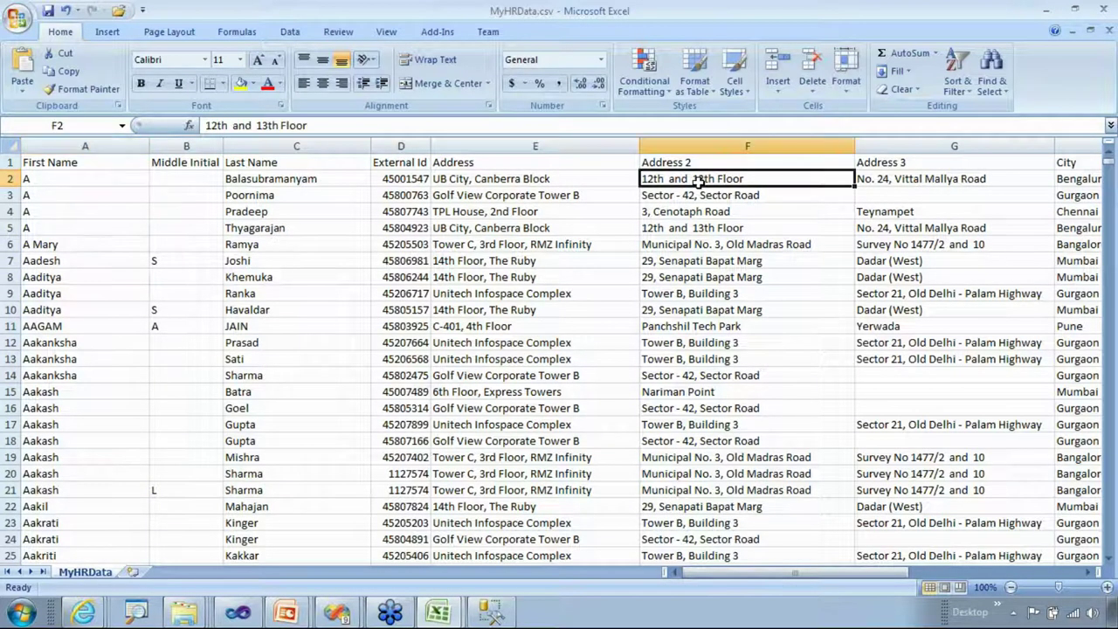
key("Right")
key("Right")
key("Right")
key("Right")
key("Right")
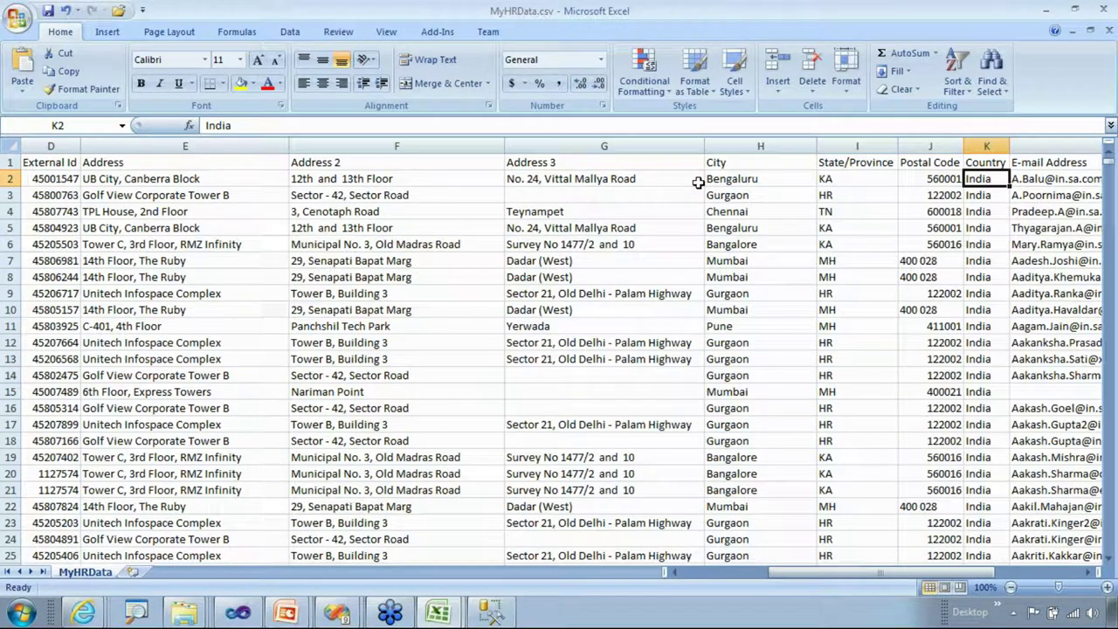
key("Right")
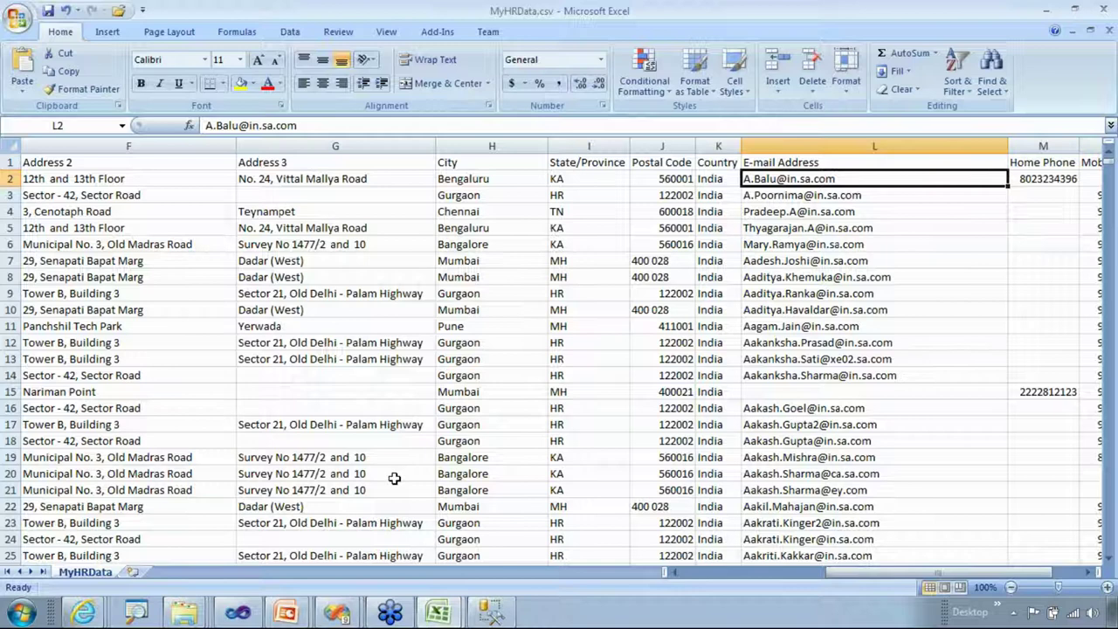
key("Up")
key("Left")
key("Left")
key("Left")
key("Left")
key("Left")
key("Left")
key("Left")
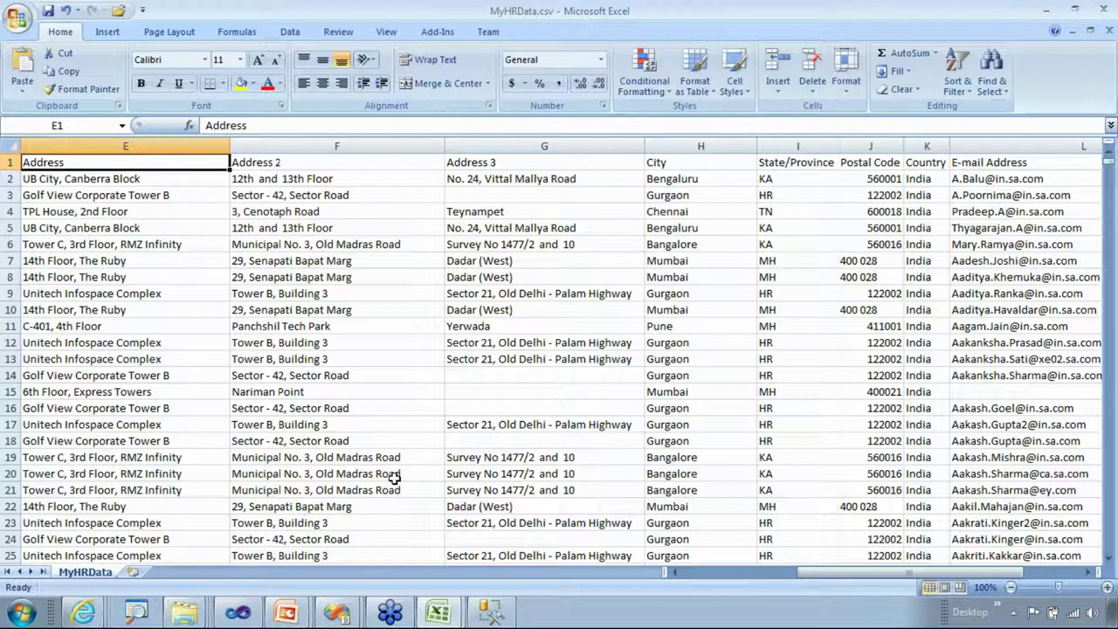
key("Down")
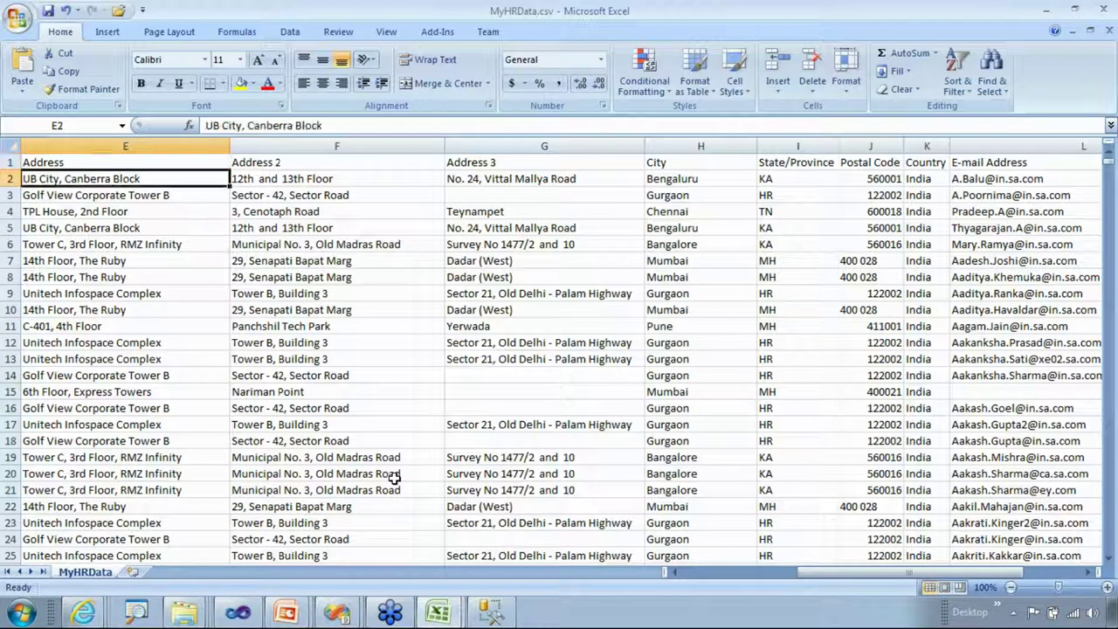
key("Right")
key("Up")
key("Down")
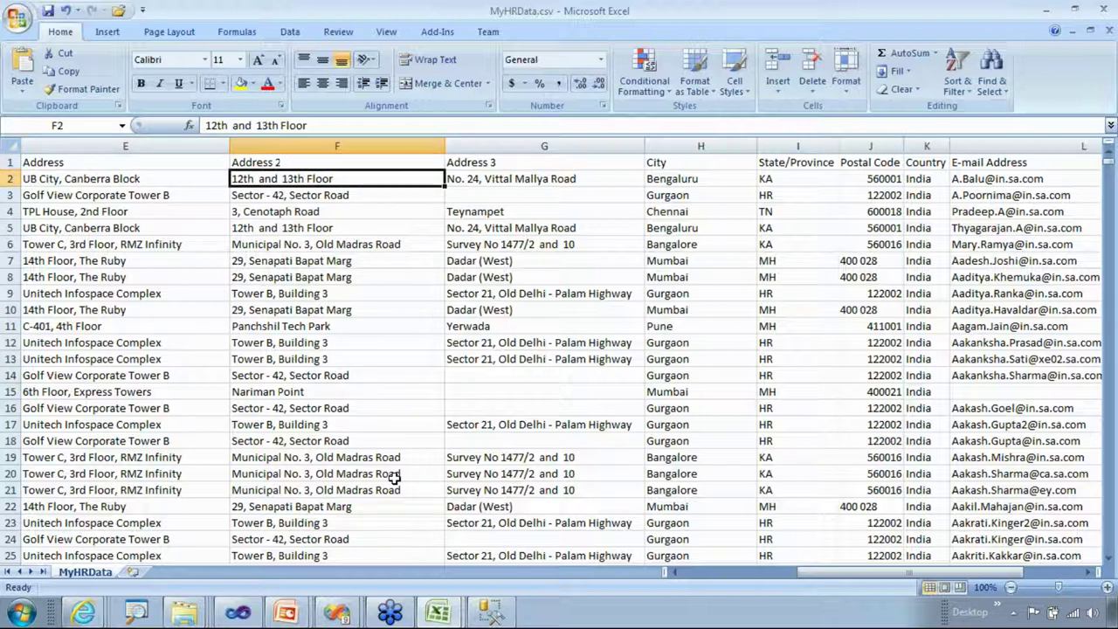
key("Right")
key("Right")
key("Right")
key("Right")
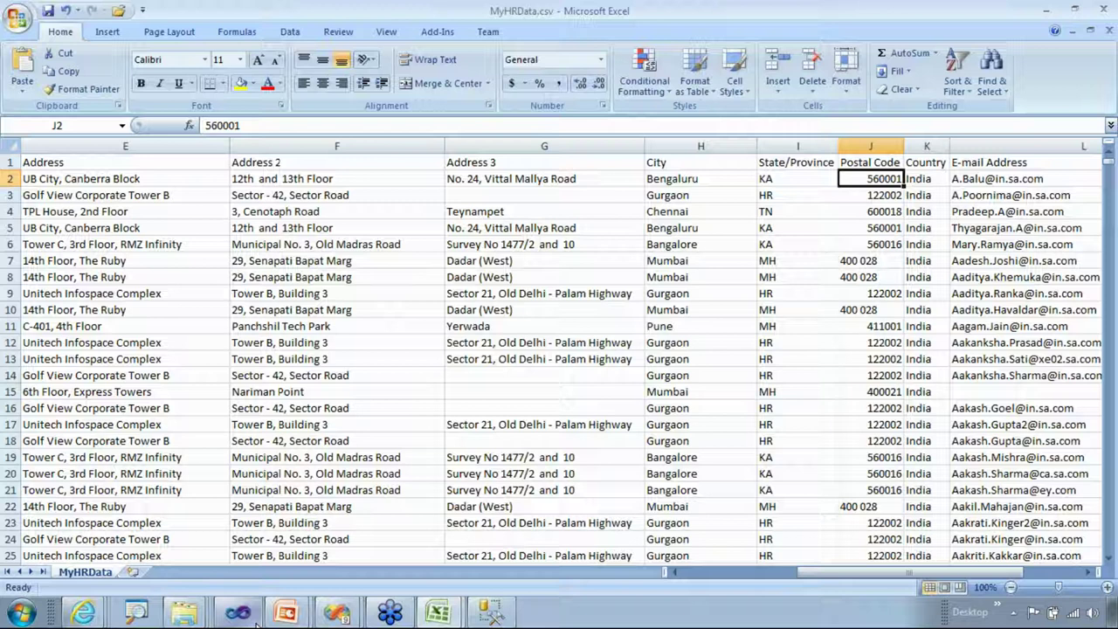
- Open MyHRData.csv from C:\Temp\TestData in Notepad++ via Explorer
mouse_move(286, 611)
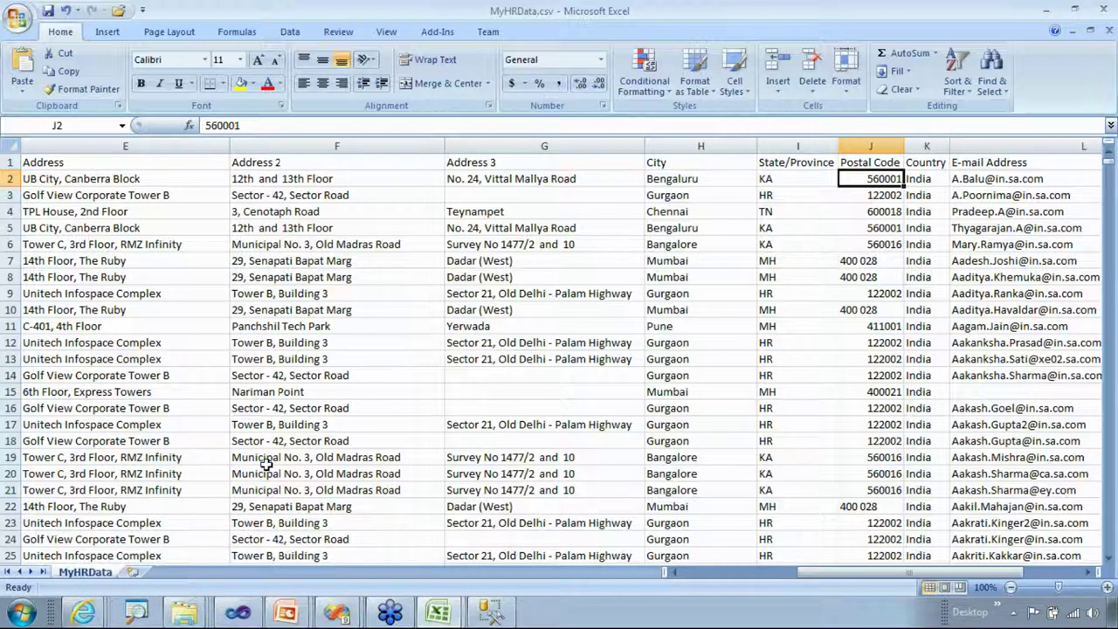
left_click(187, 615)
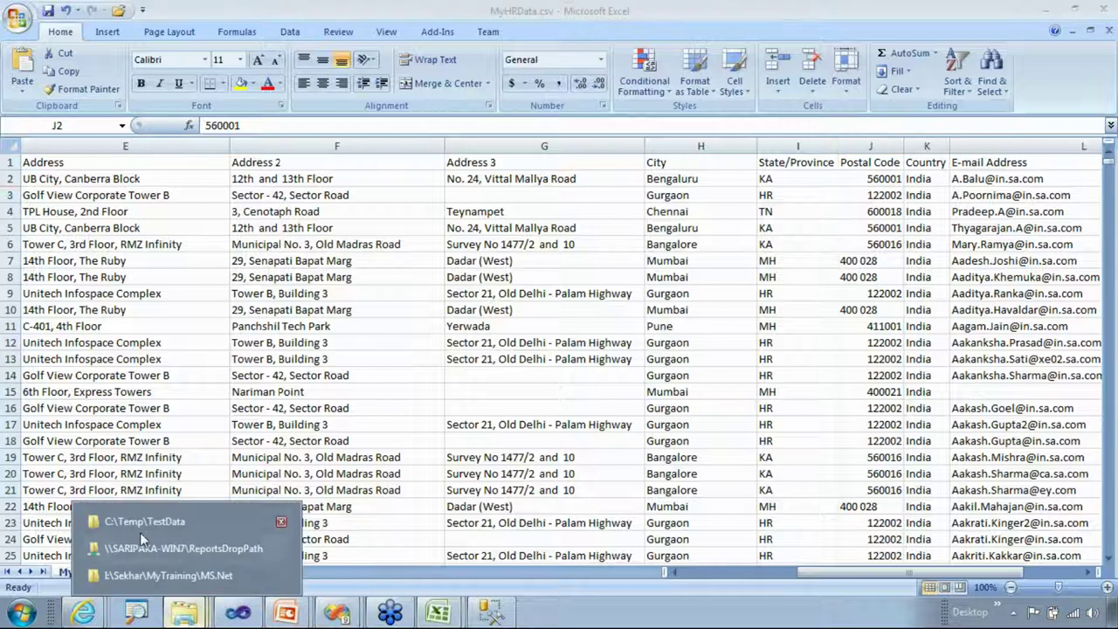
left_click(143, 521)
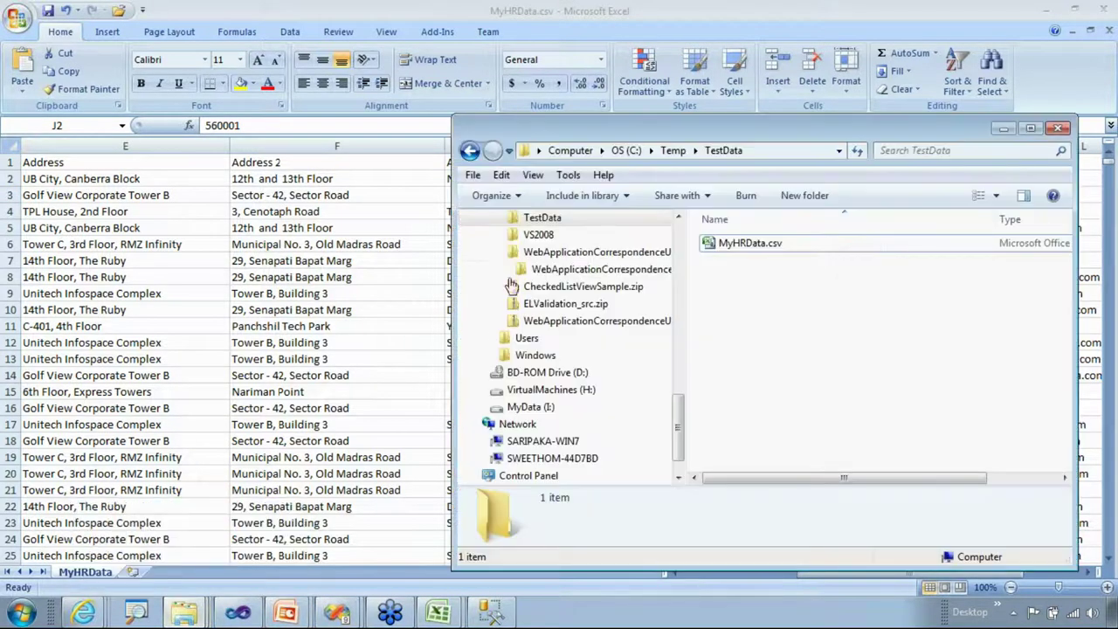
left_click(712, 243)
right_click(709, 244)
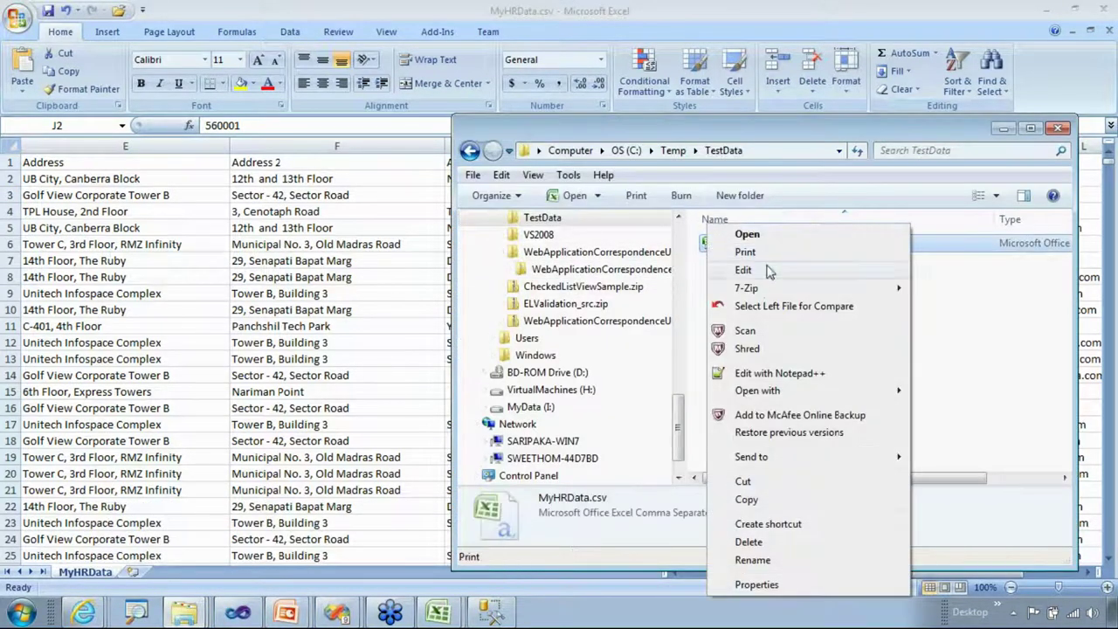
left_click(748, 373)
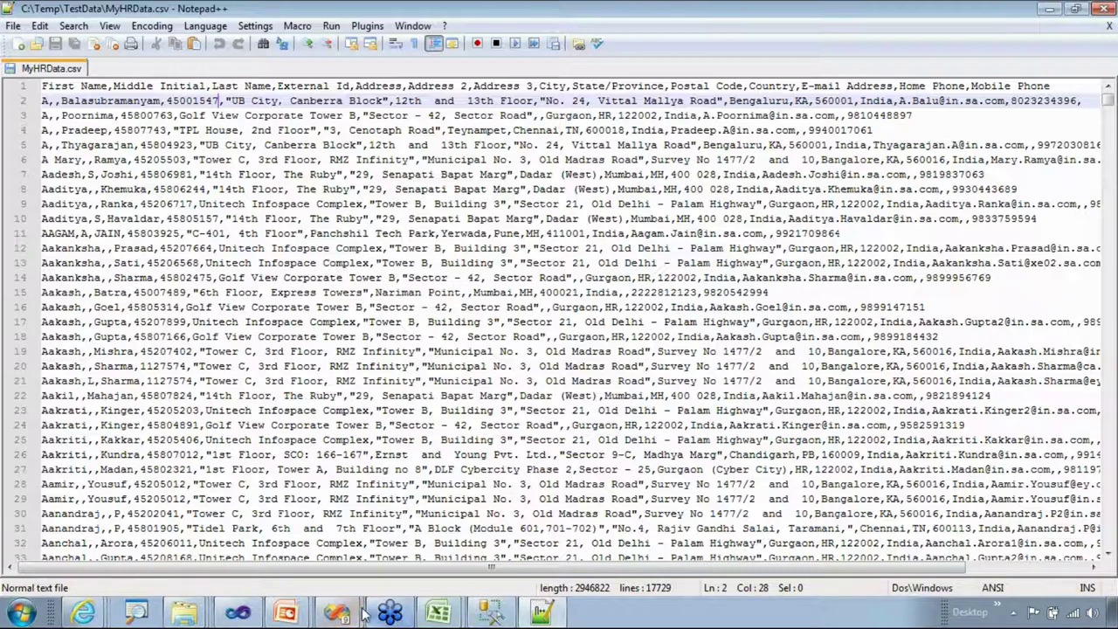
mouse_move(337, 612)
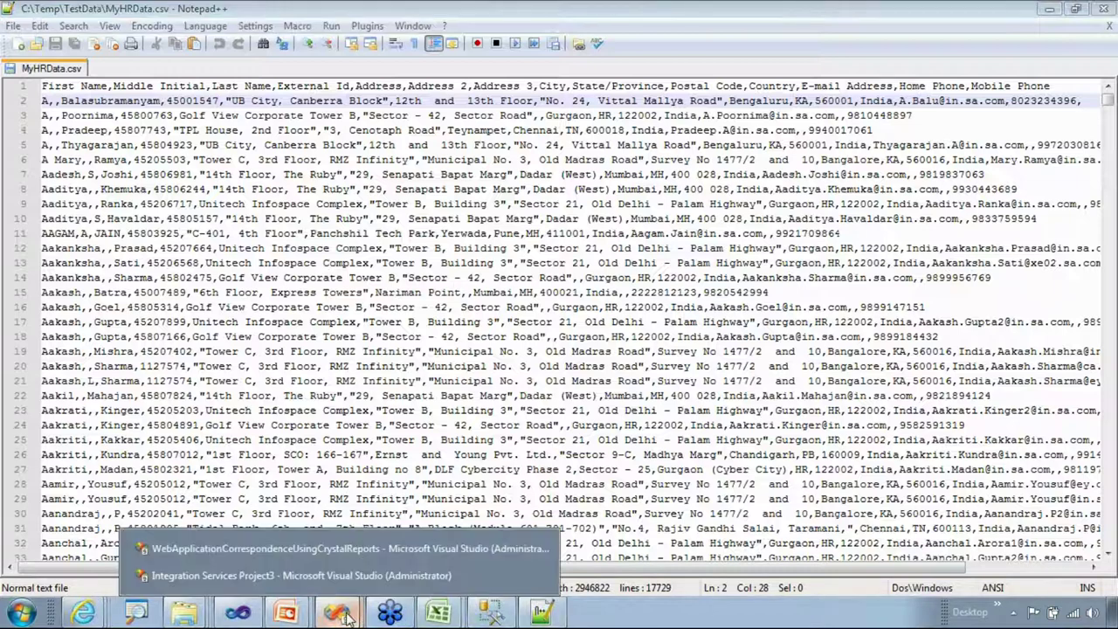
- Set the MyHRDatFile text qualifier to a double quote and view the Columns page
left_click(309, 573)
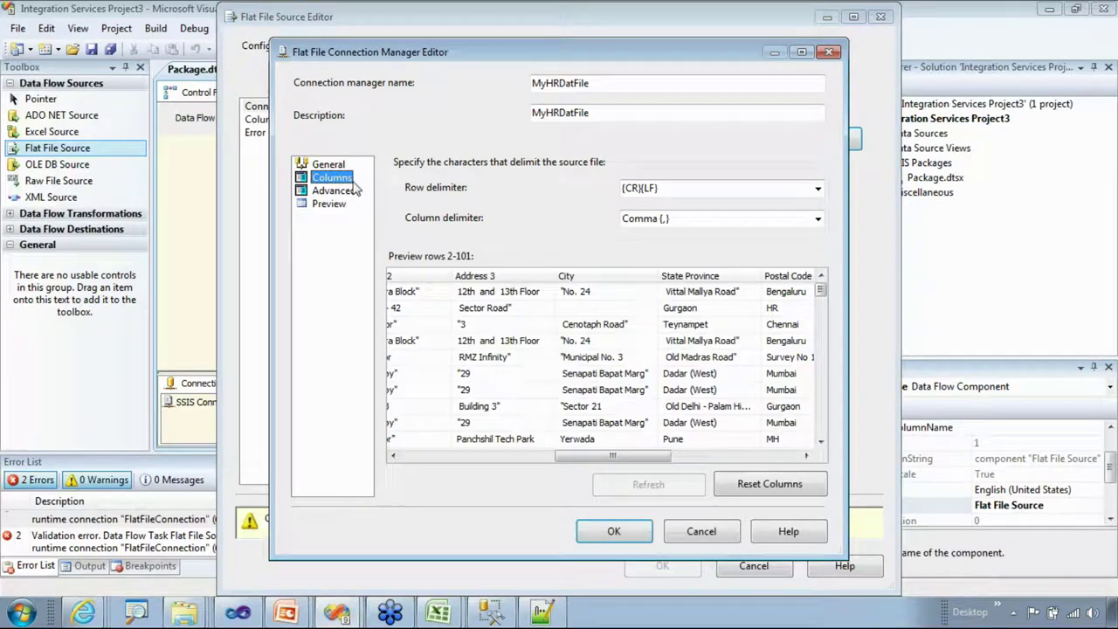
left_click(329, 164)
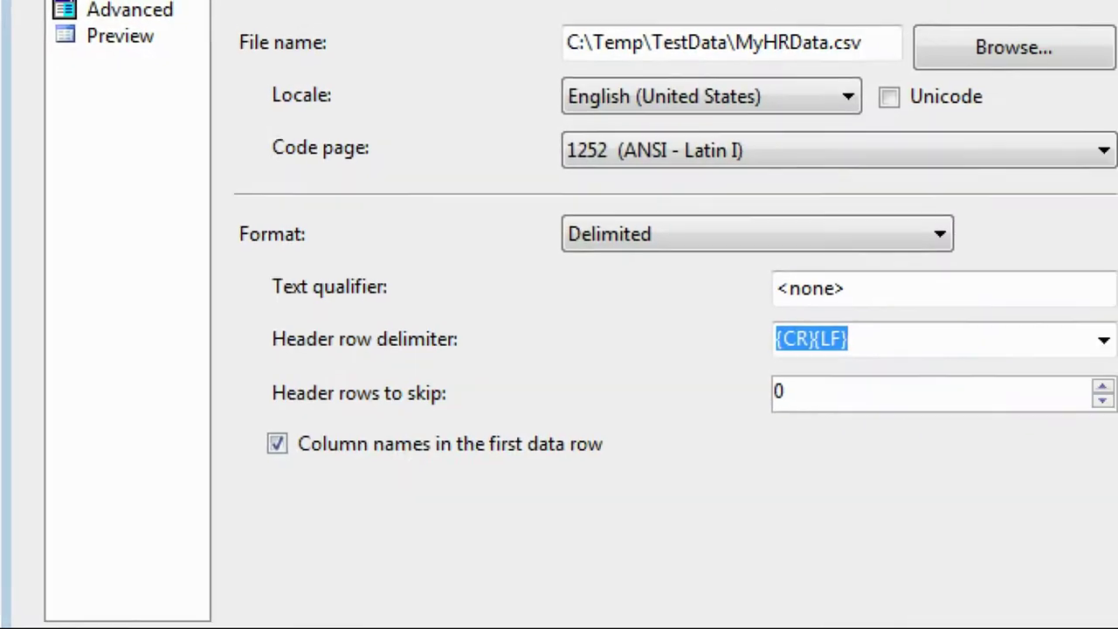
left_click_drag(433, 343, 447, 343)
left_click_drag(332, 313, 341, 311)
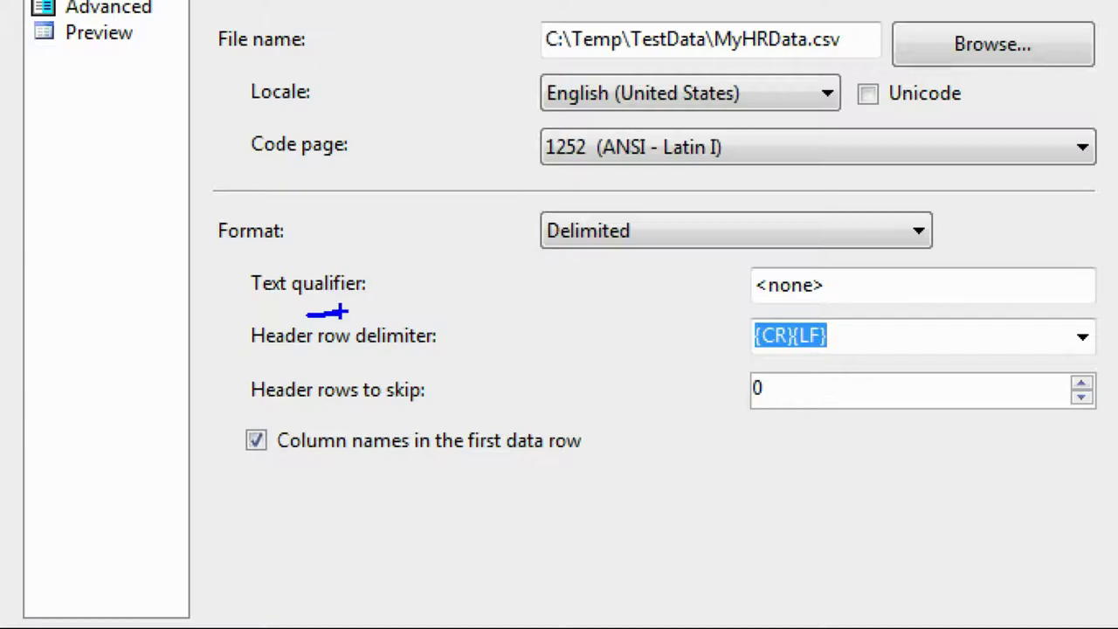
left_click(733, 330)
double_click(733, 330)
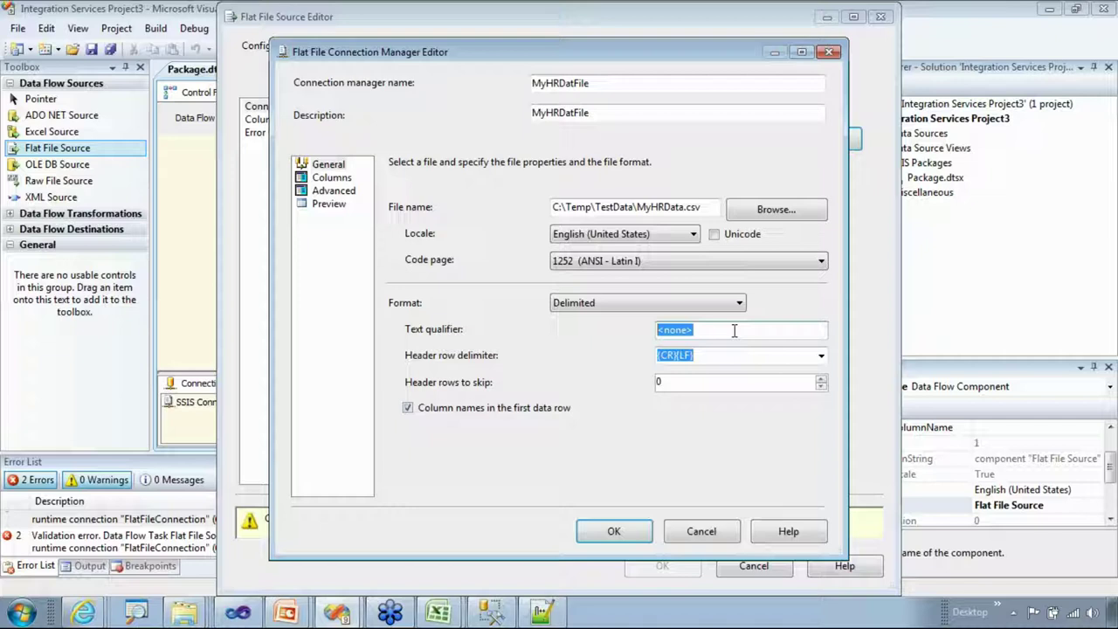
type("\"")
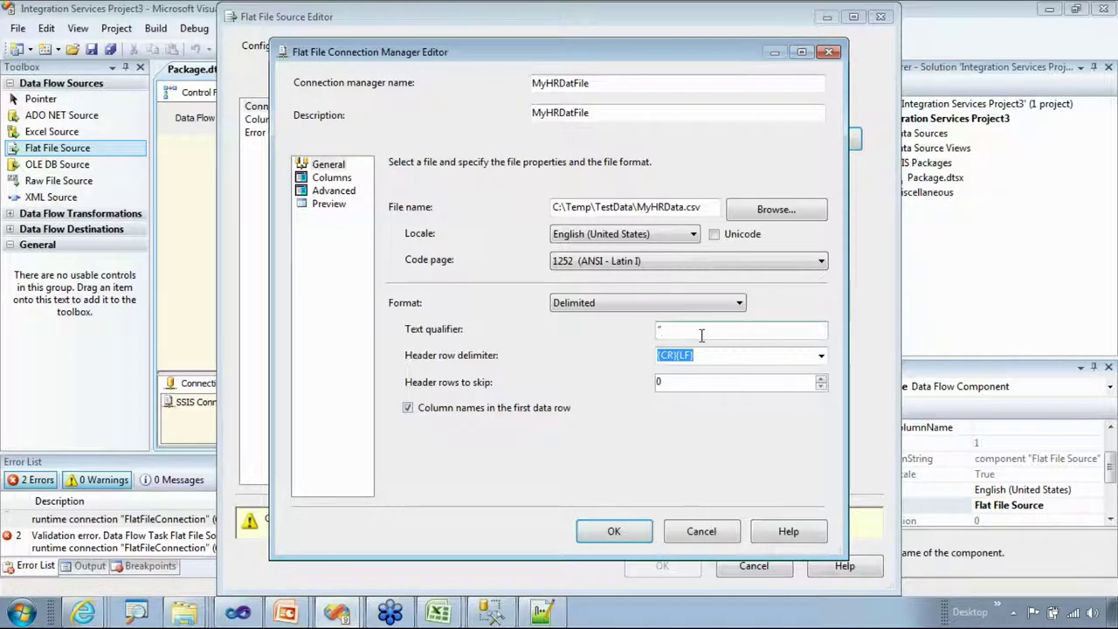
left_click_drag(687, 332, 638, 335)
left_click(331, 179)
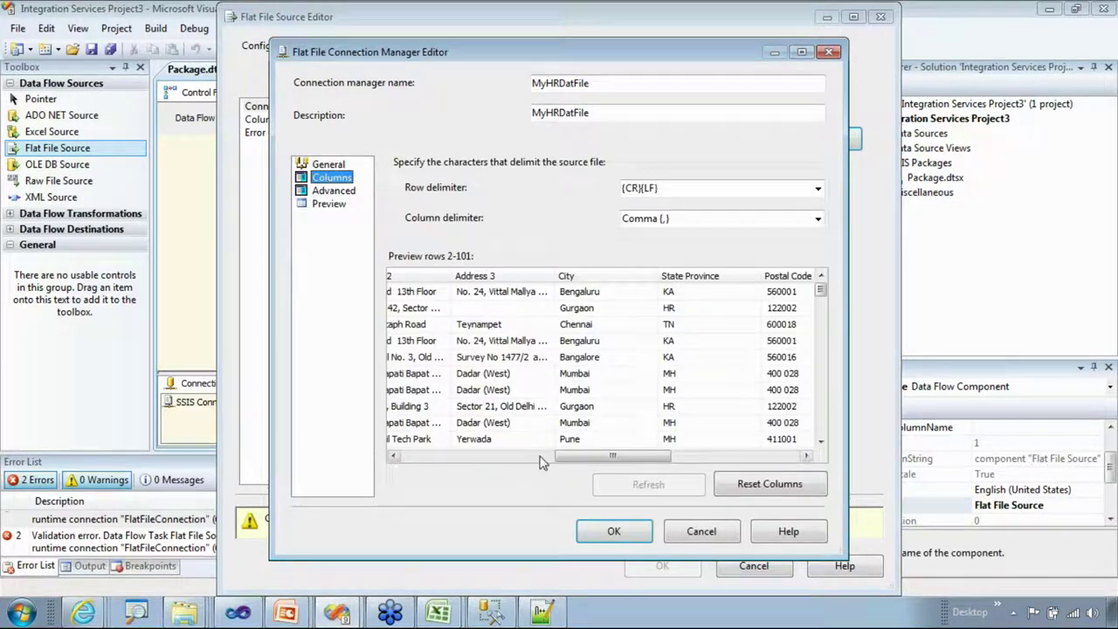
- Review the column and row previews, then accept the MyHRDatFile connection with OK
mouse_move(583, 456)
left_mouse_down()
mouse_move(475, 458)
mouse_move(593, 460)
left_mouse_up()
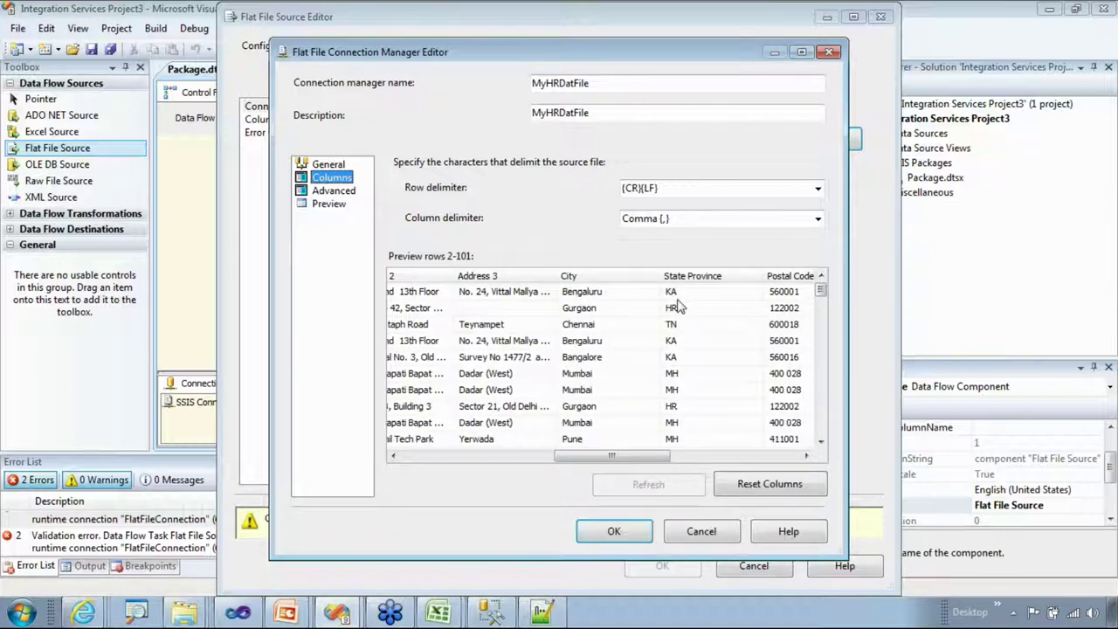
left_click_drag(637, 461, 742, 464)
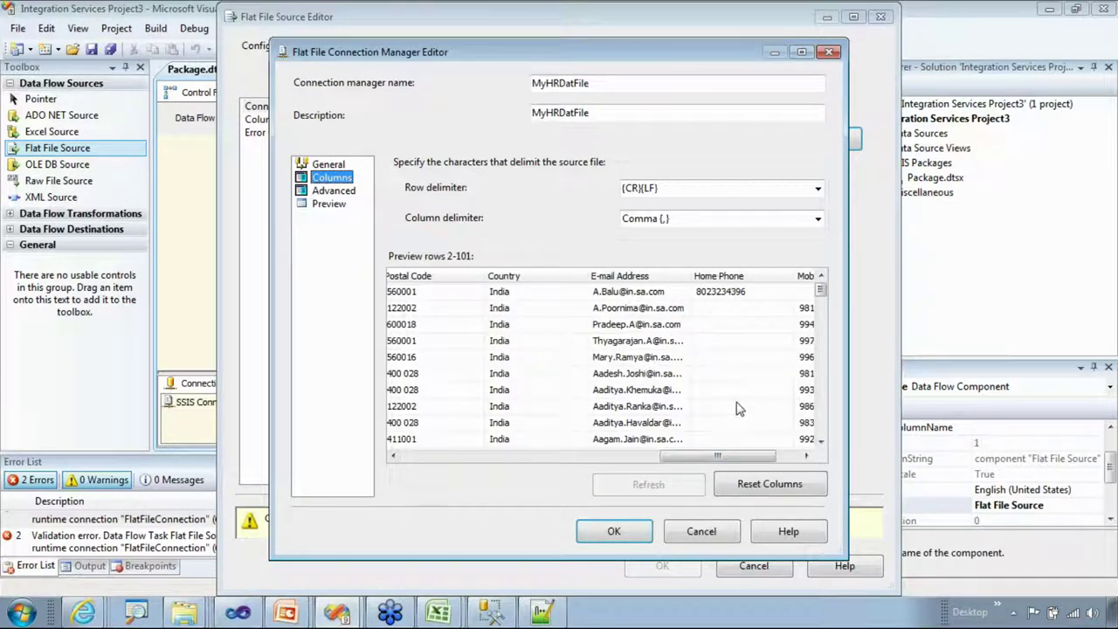
left_click_drag(717, 460, 756, 461)
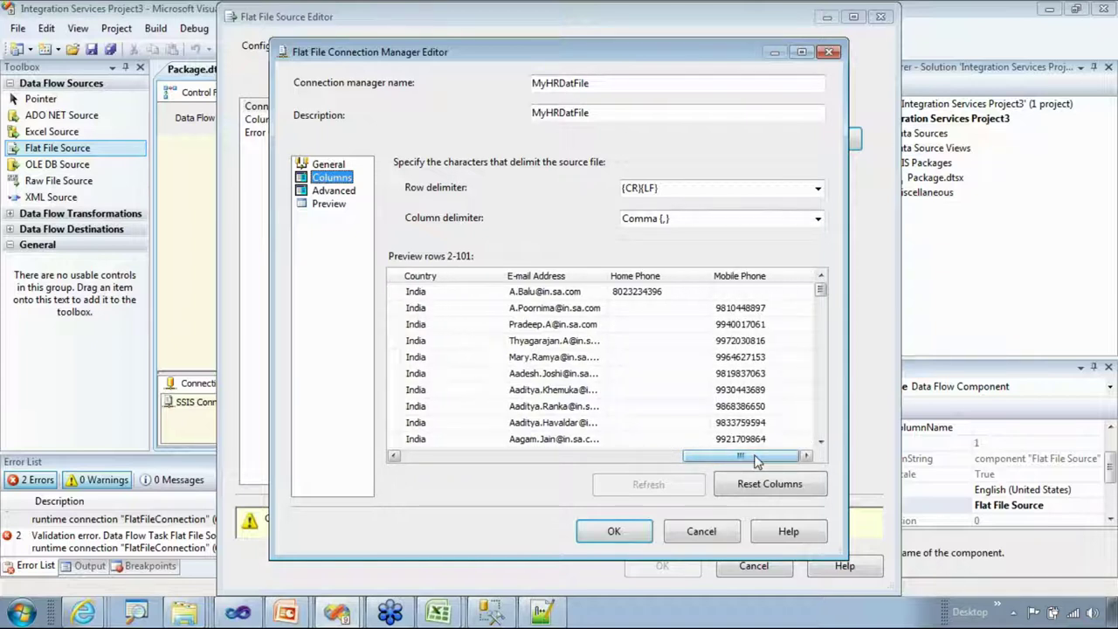
left_click(321, 204)
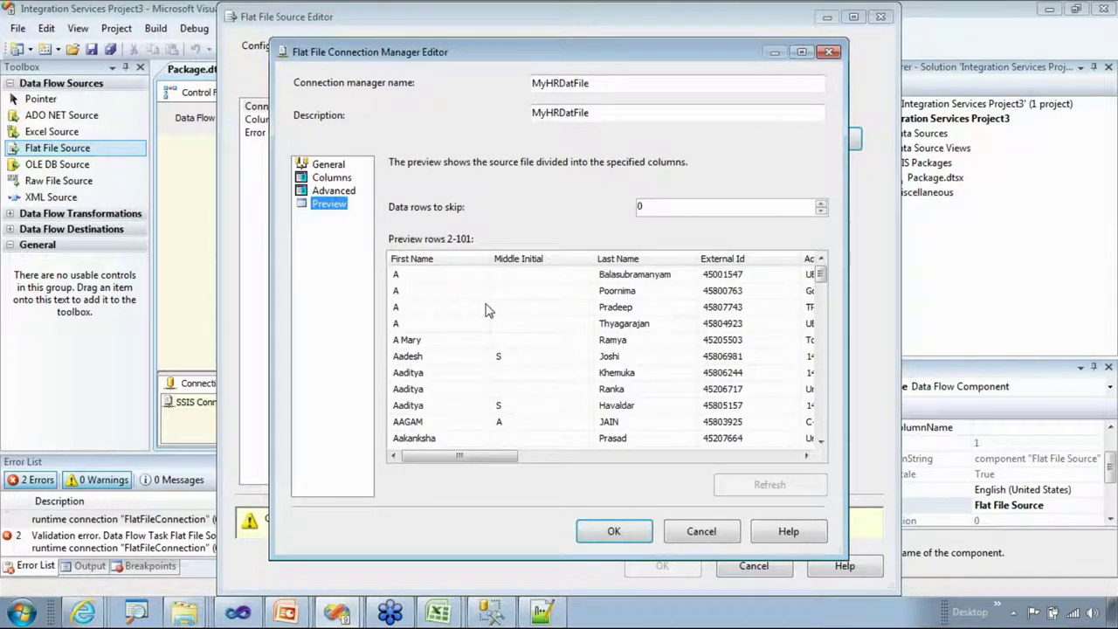
left_click_drag(463, 456, 487, 459)
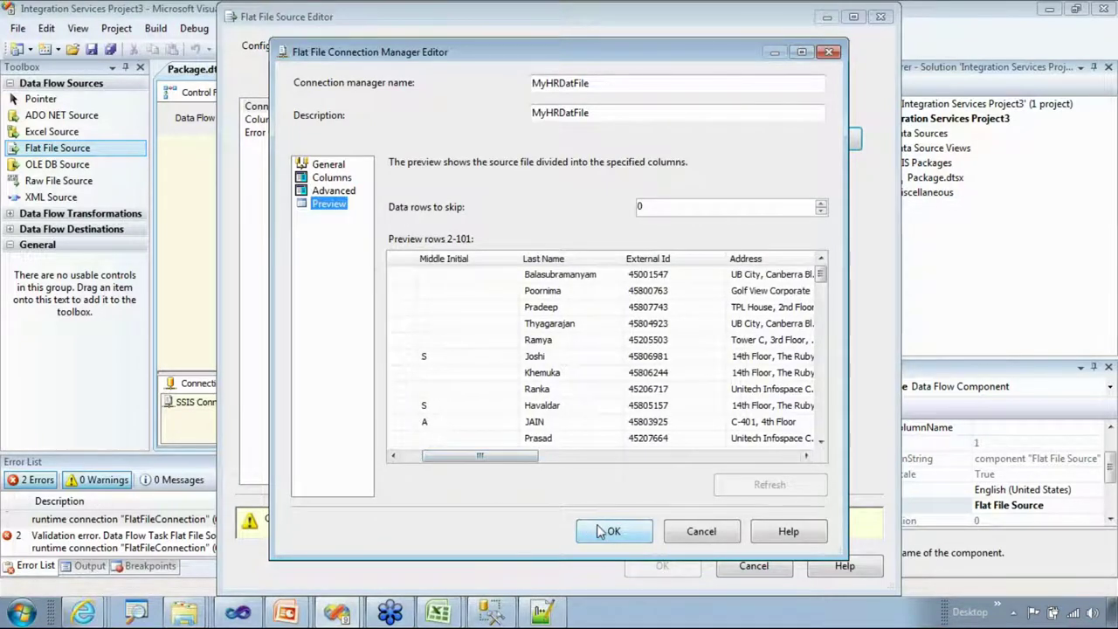
left_click(593, 529)
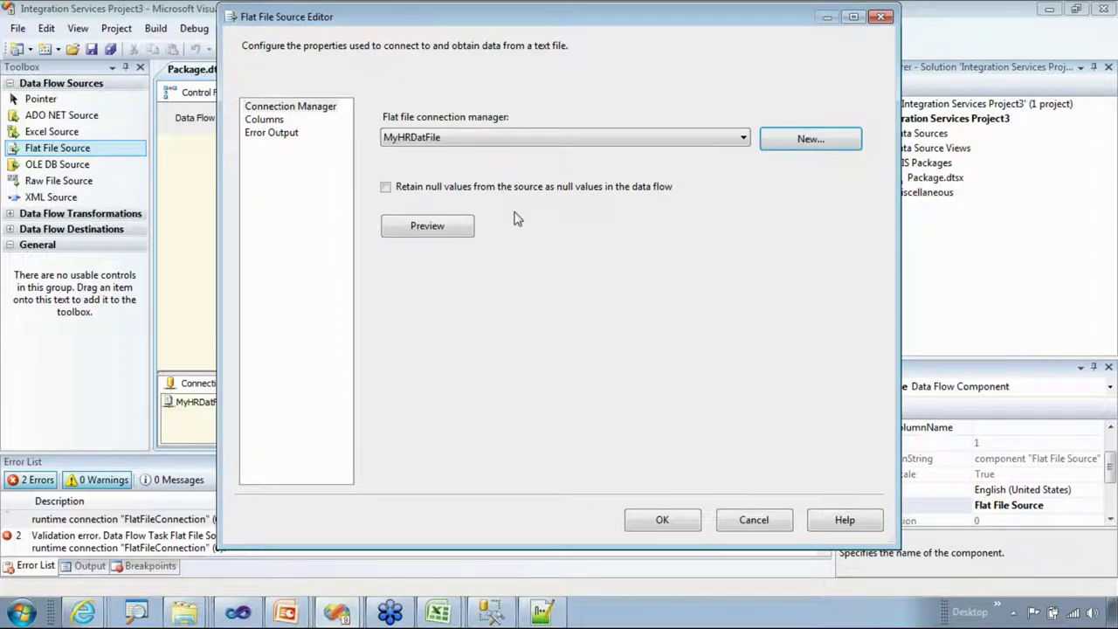
- Uncheck and recheck Home Phone and Mobile Phone so all 14 source columns stay output
left_click(266, 120)
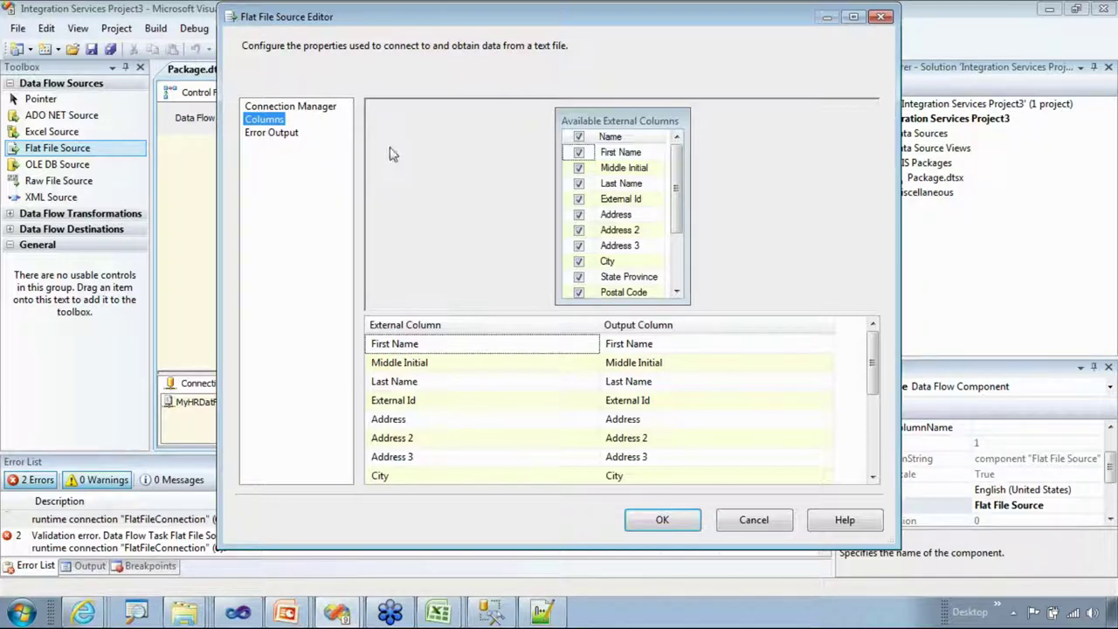
left_click_drag(677, 187, 678, 243)
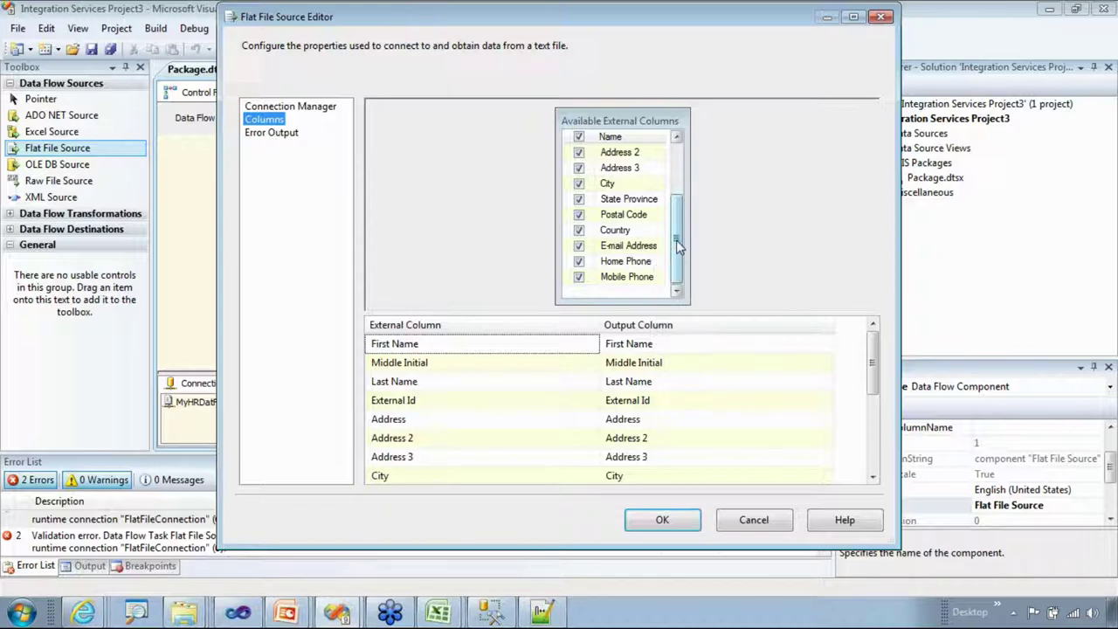
mouse_move(678, 244)
left_mouse_down()
mouse_move(677, 161)
mouse_move(677, 246)
left_mouse_up()
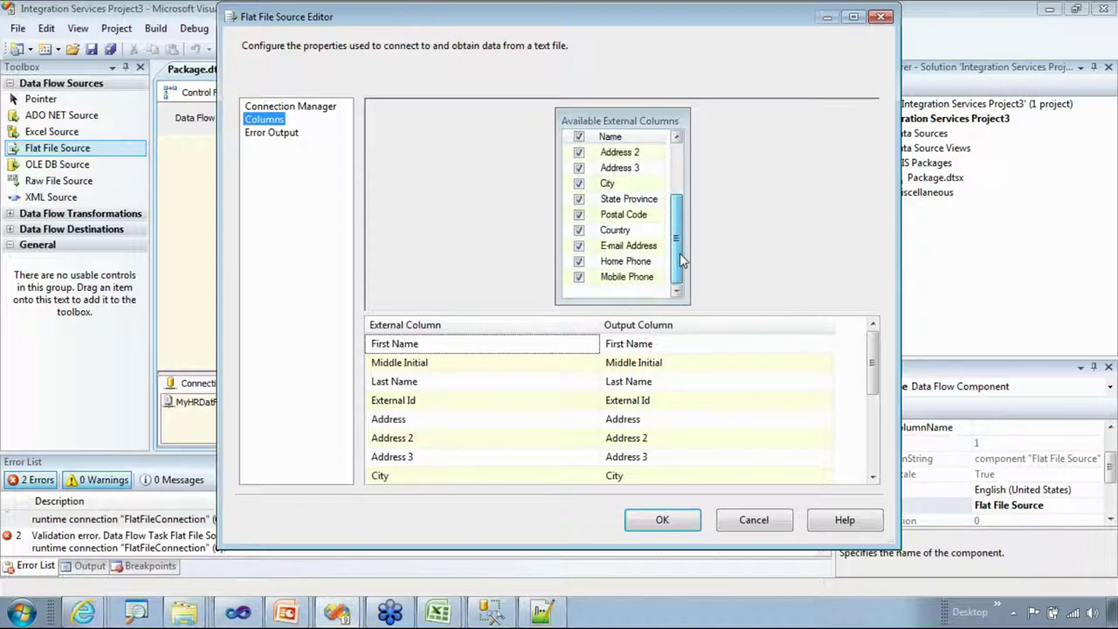
left_click(578, 261)
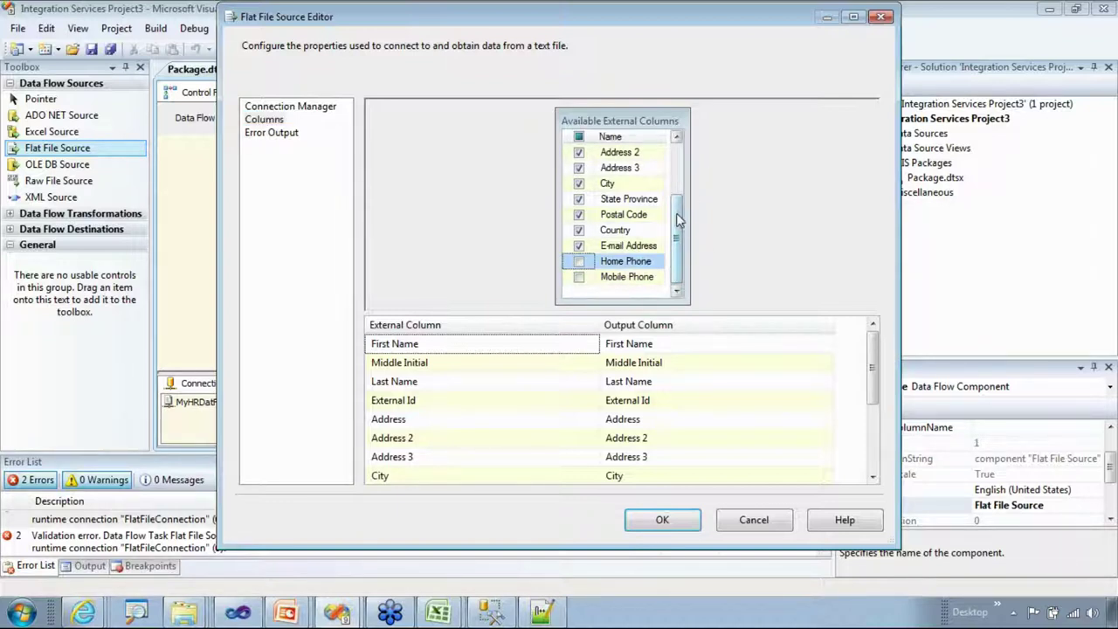
mouse_move(678, 211)
left_mouse_down()
mouse_move(679, 161)
mouse_move(679, 218)
left_mouse_up()
left_click(580, 262)
left_click(579, 278)
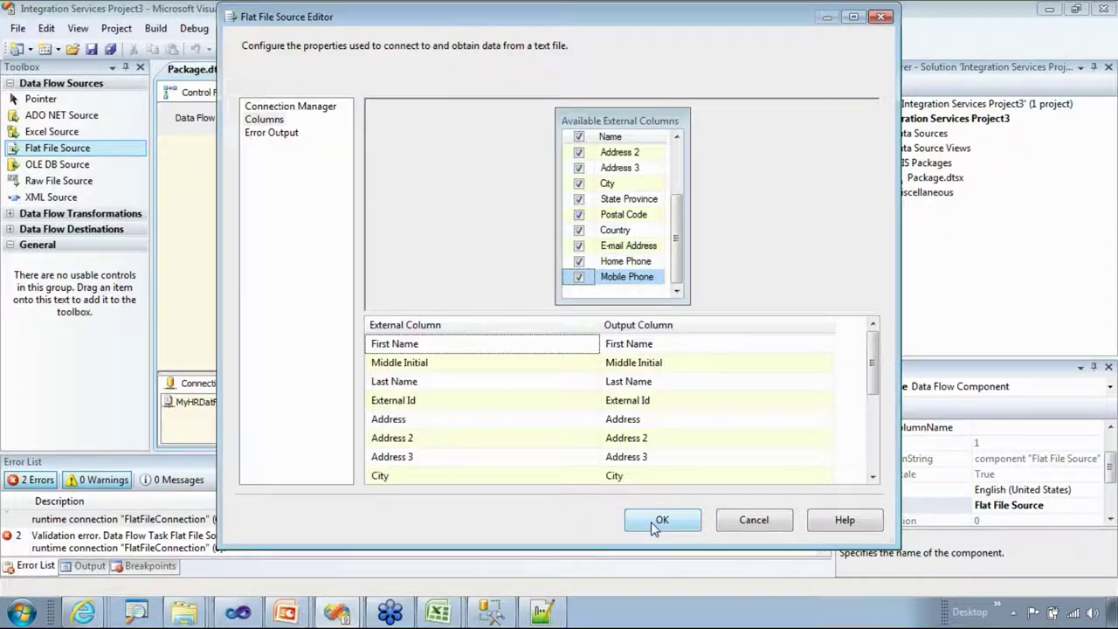
left_click(272, 138)
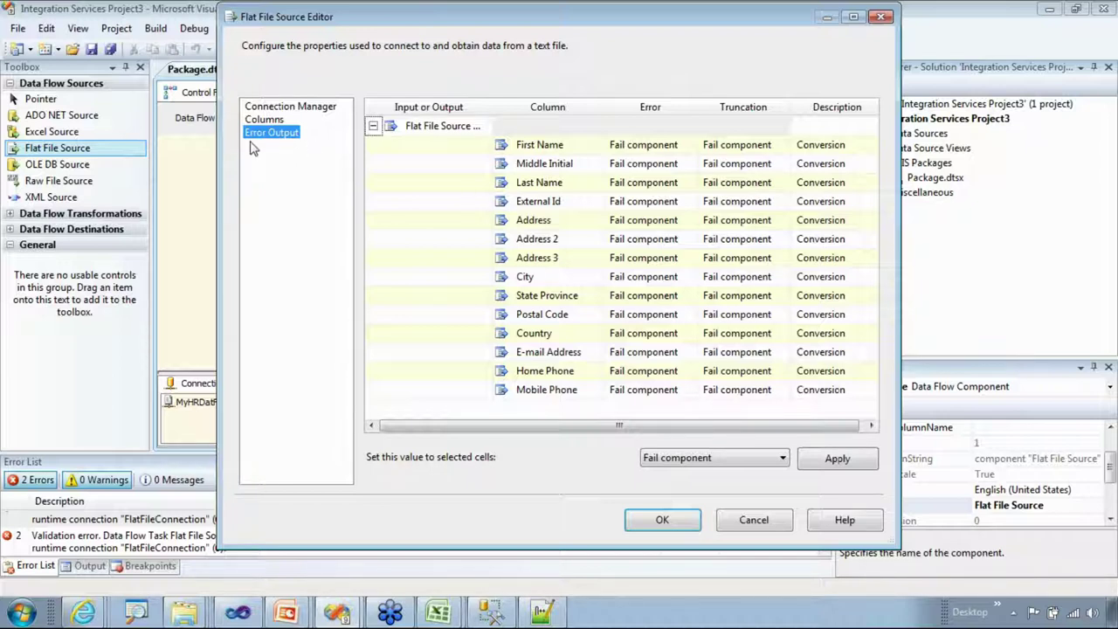
- On the Error Output page, inspect First Name's error handling choices without changing them
left_click(271, 120)
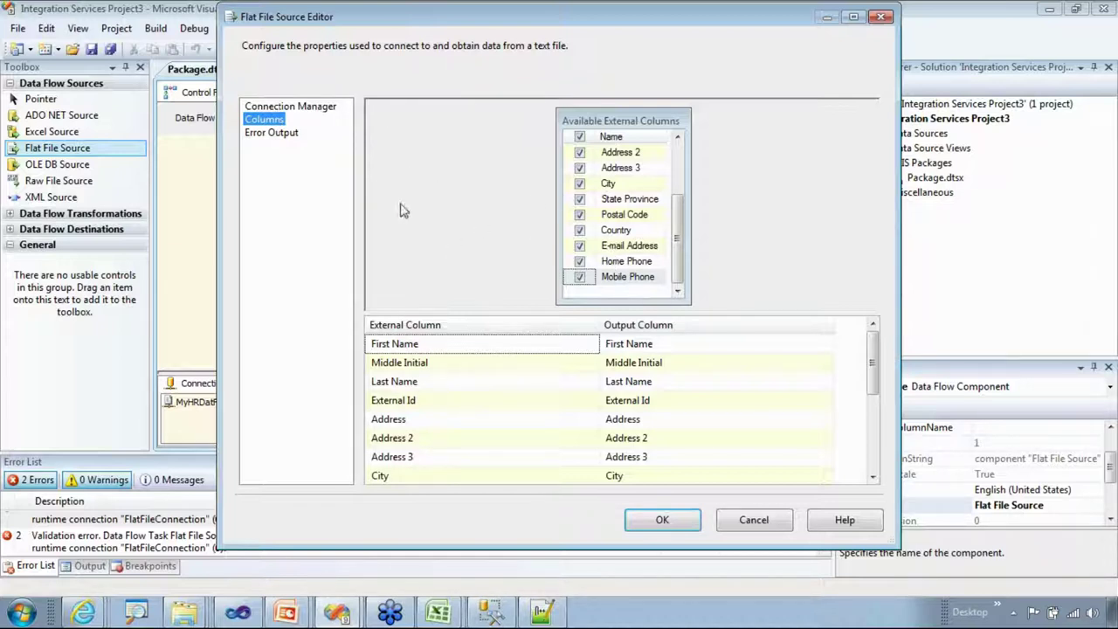
left_click(286, 134)
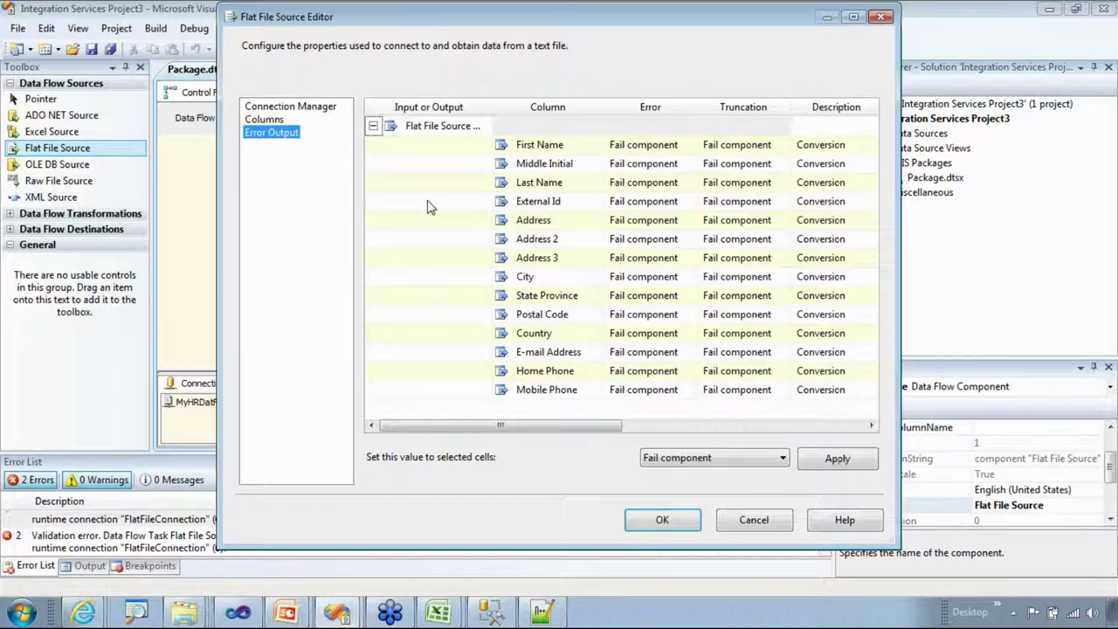
left_click(671, 152)
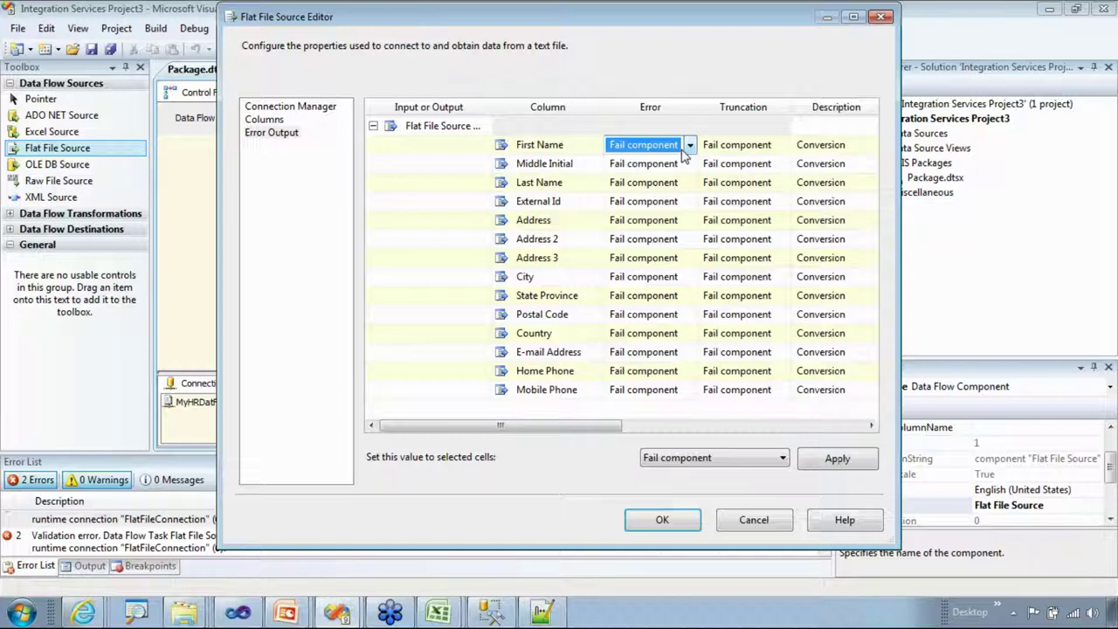
left_click(552, 151)
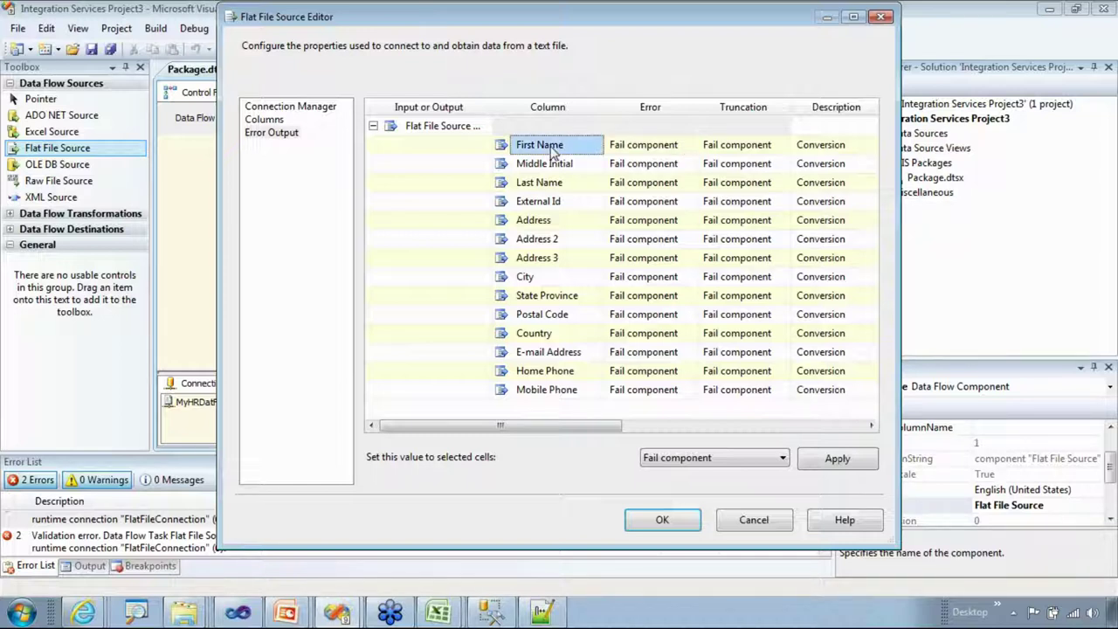
left_click(670, 149)
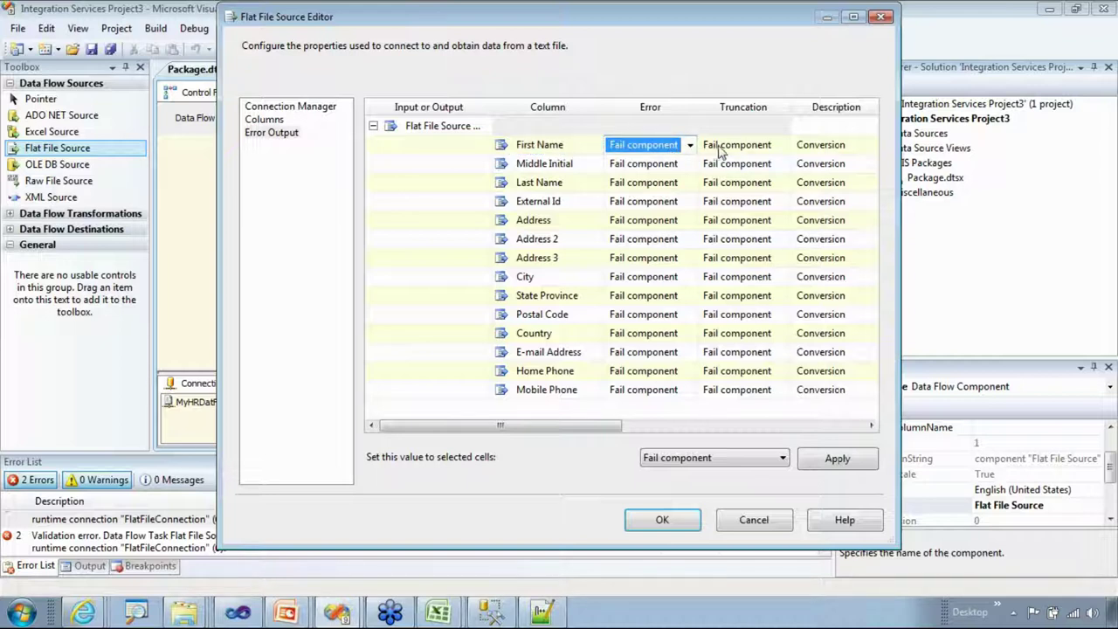
left_click(690, 145)
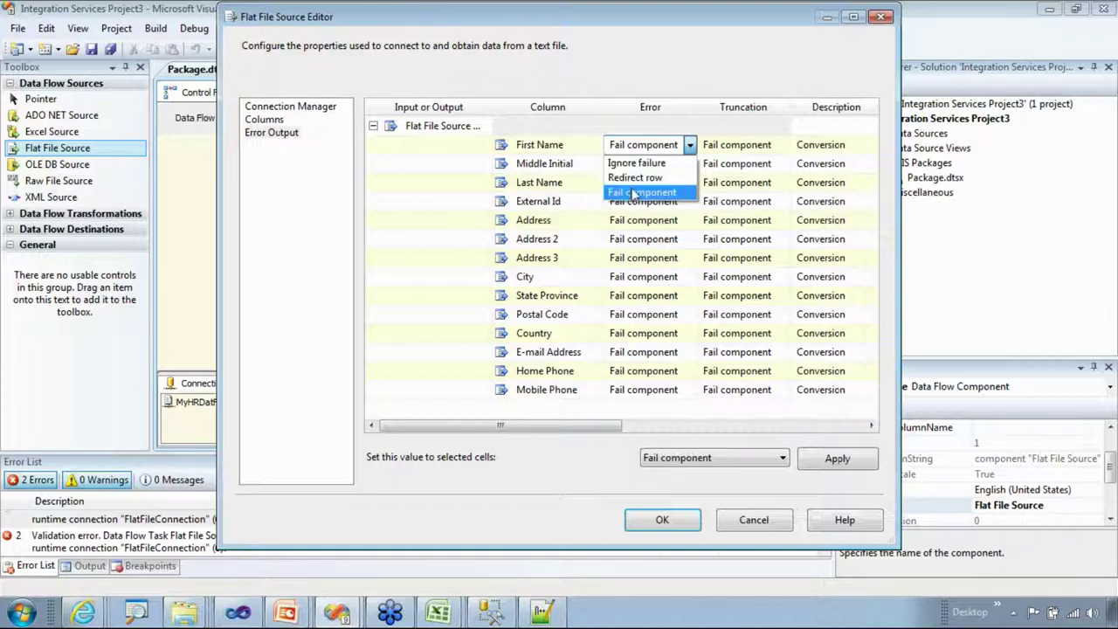
left_click(689, 147)
- Set all Error and Truncation cells to Ignore failure, apply, and close the editor
left_click(647, 168)
left_click(658, 147)
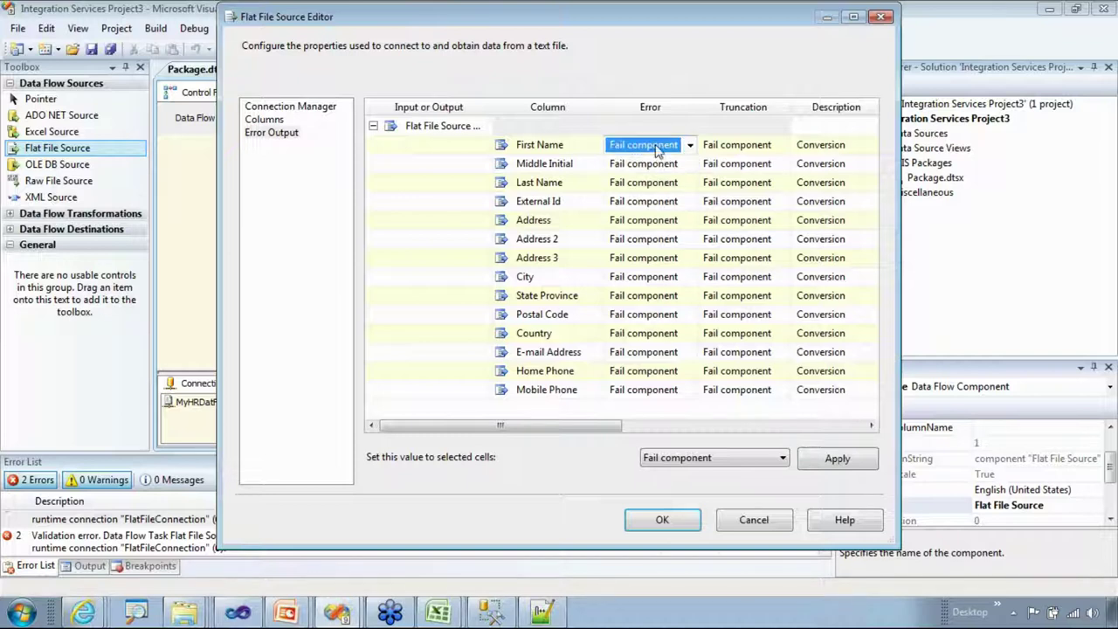
left_click(756, 395, "shift")
left_click(765, 458)
left_click(741, 491)
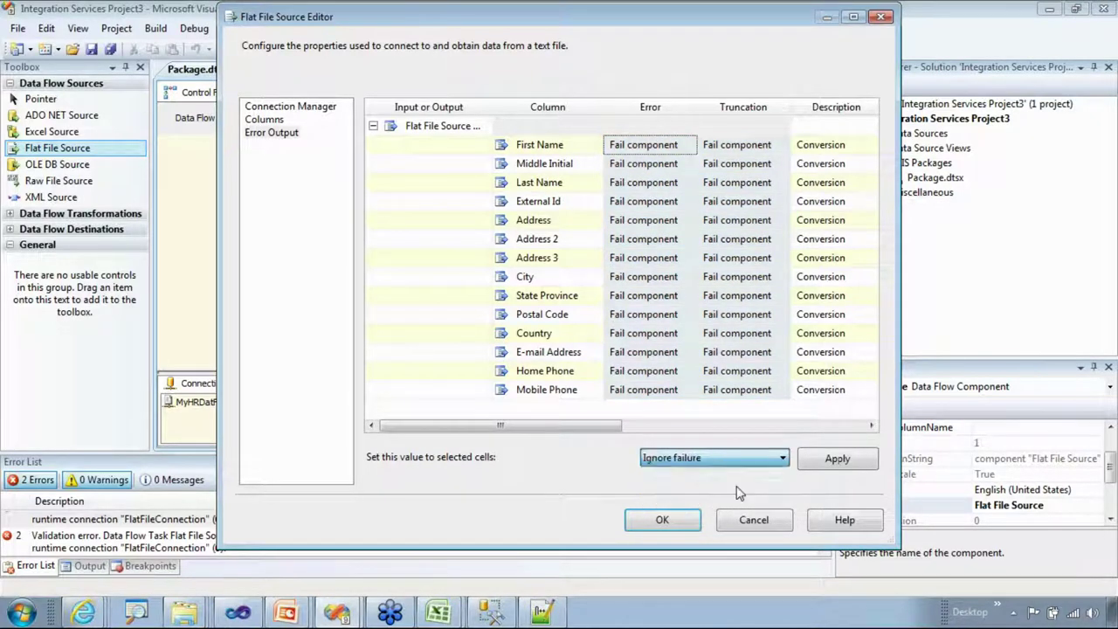
left_click(826, 460)
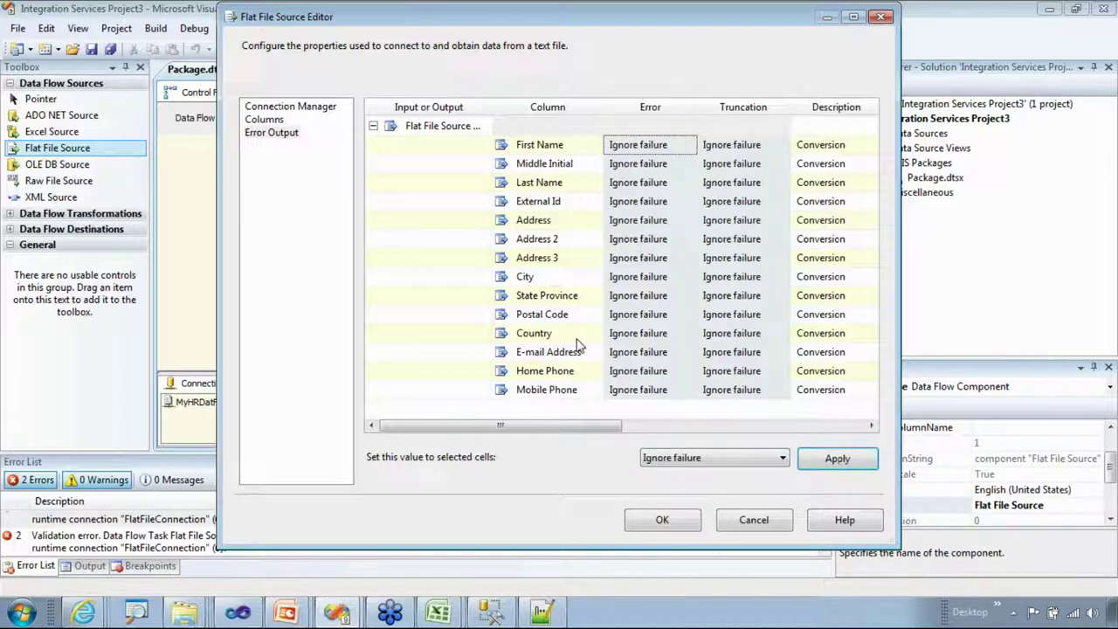
left_click(662, 520)
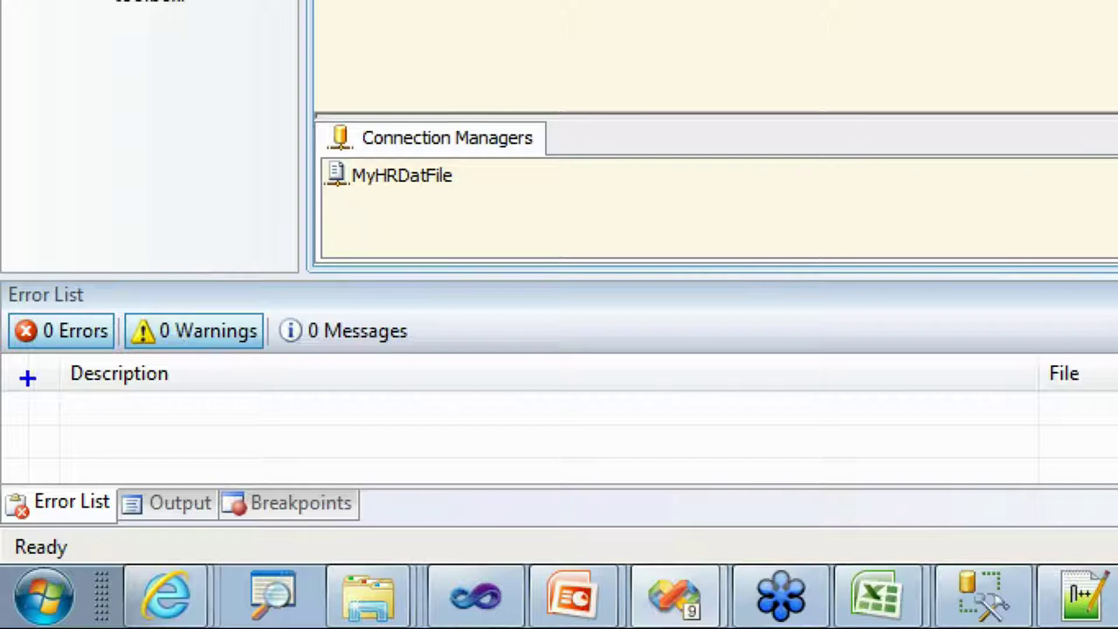
- Drag the Flat File Source to the right, toward the middle of the data flow canvas
left_click_drag(27, 377, 263, 377)
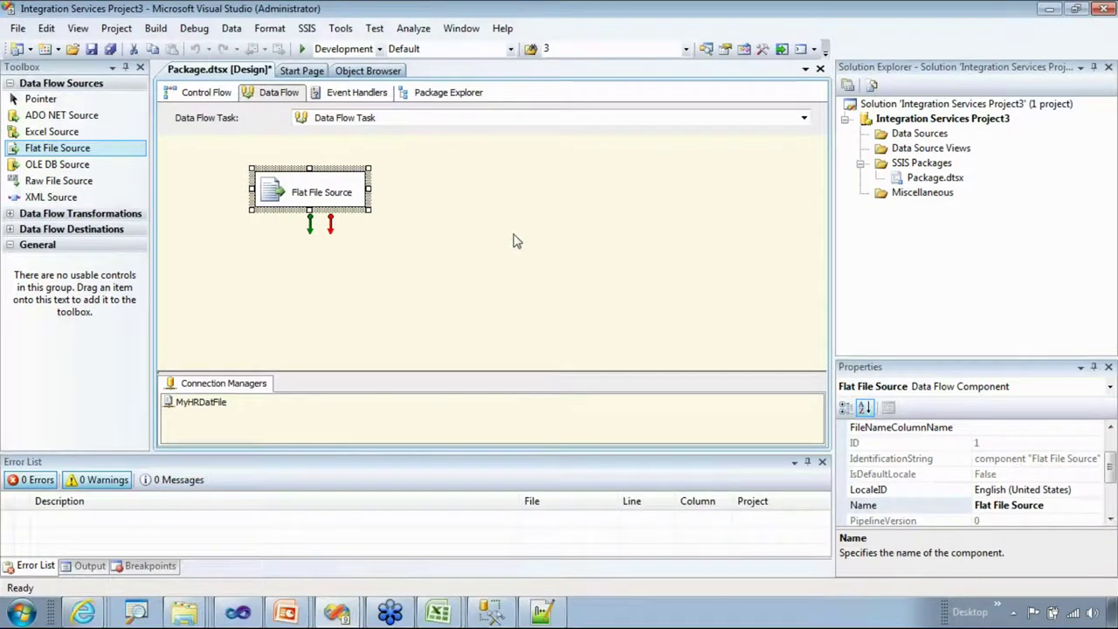
left_click(515, 237)
left_click(344, 184)
left_click_drag(329, 170, 485, 161)
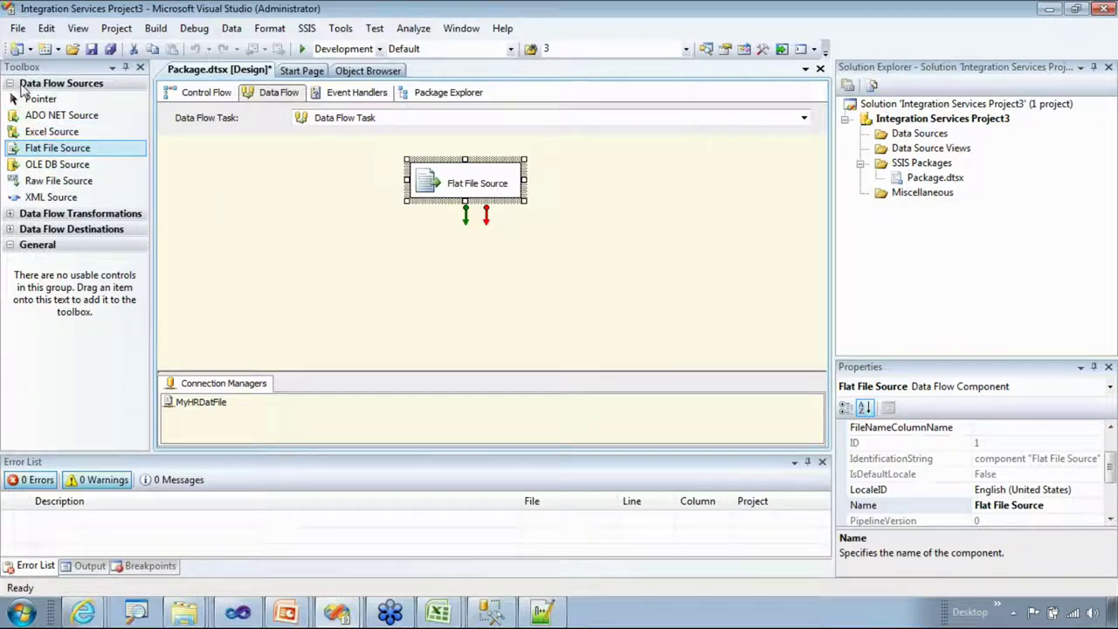
- From Data Flow Transformations in the Toolbox, drop a Conditional Split below the Flat File Source
left_click(9, 83)
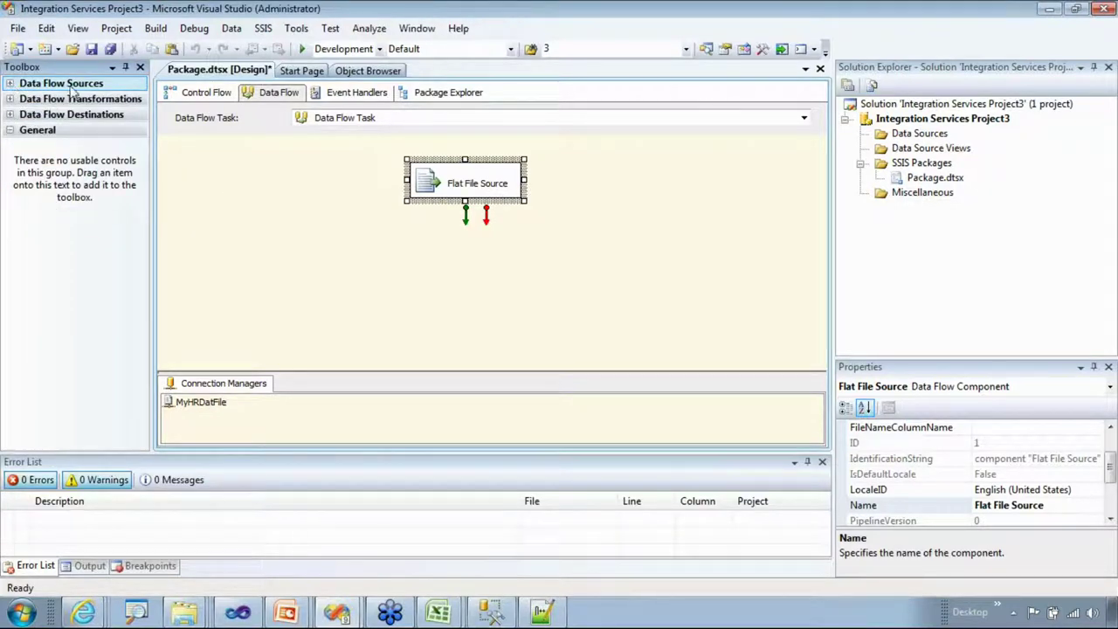
left_click(10, 99)
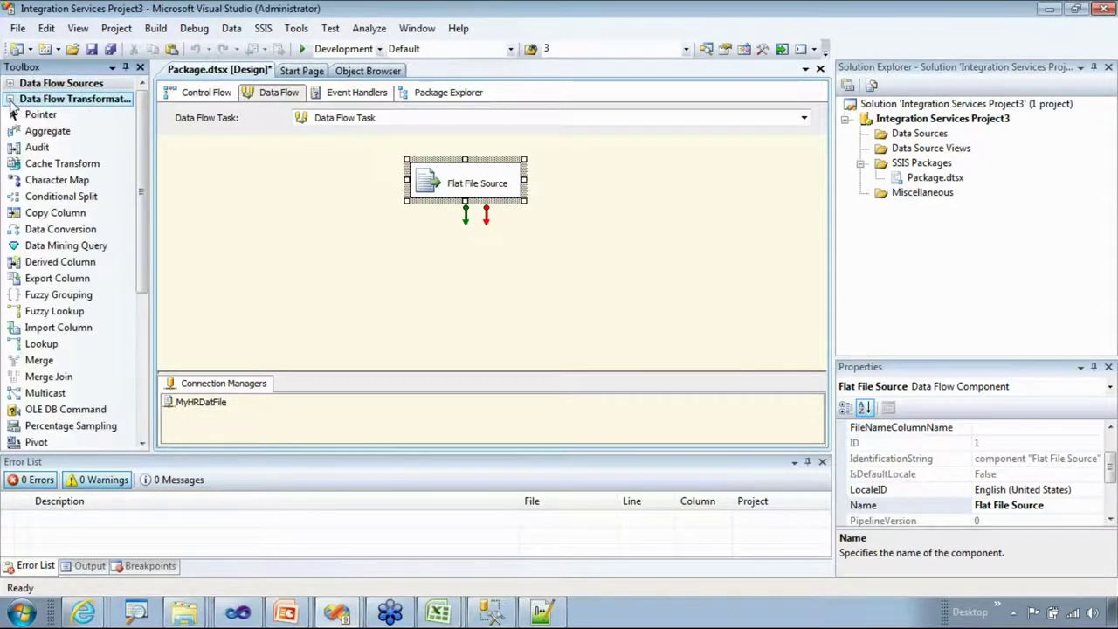
left_click_drag(146, 114, 142, 168)
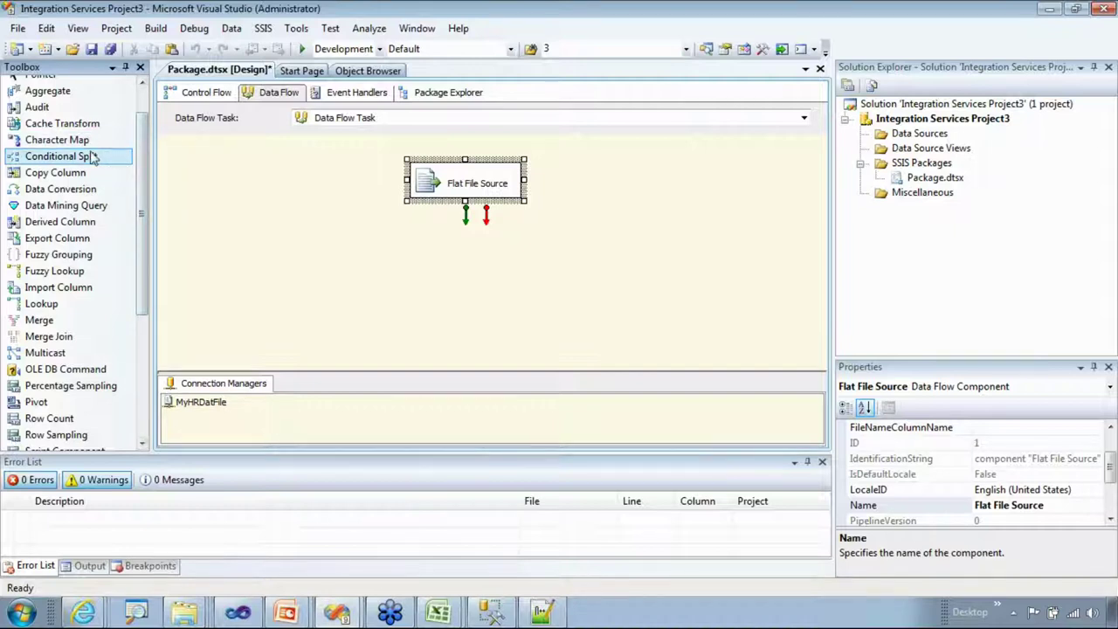
left_click_drag(50, 161, 444, 248)
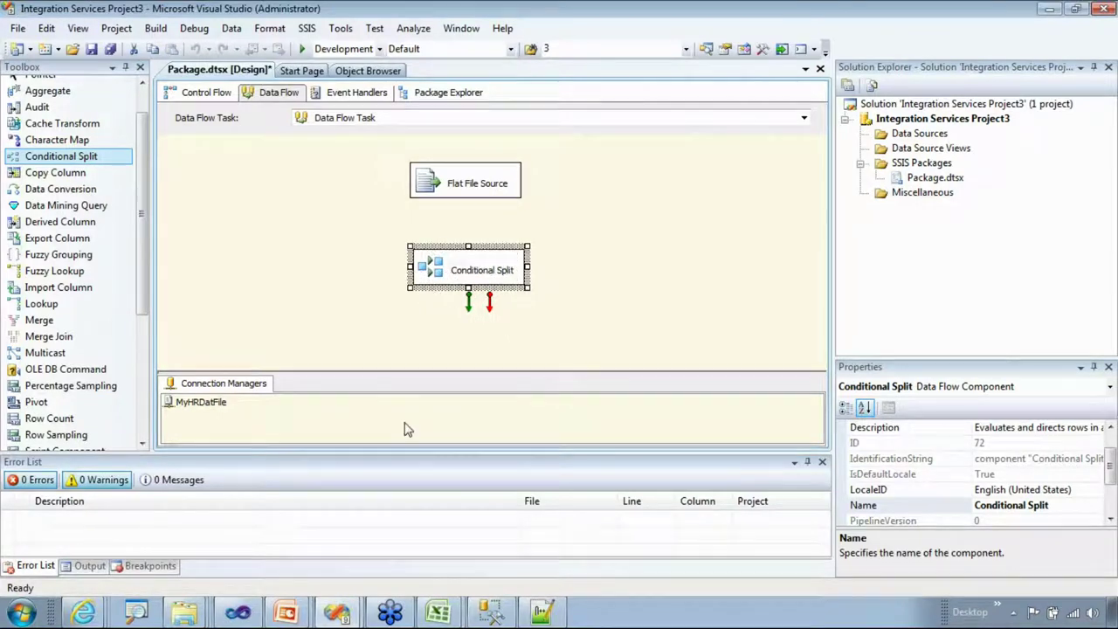
- Close the MS.Net Training Topics workbook
mouse_move(442, 618)
left_click(384, 548)
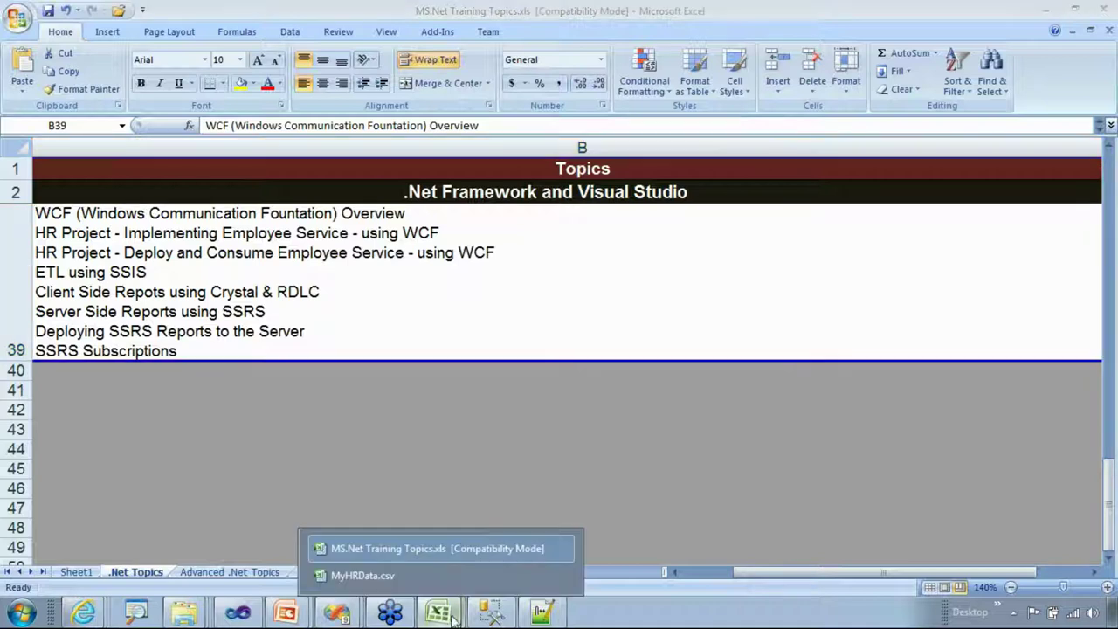
left_click(1108, 31)
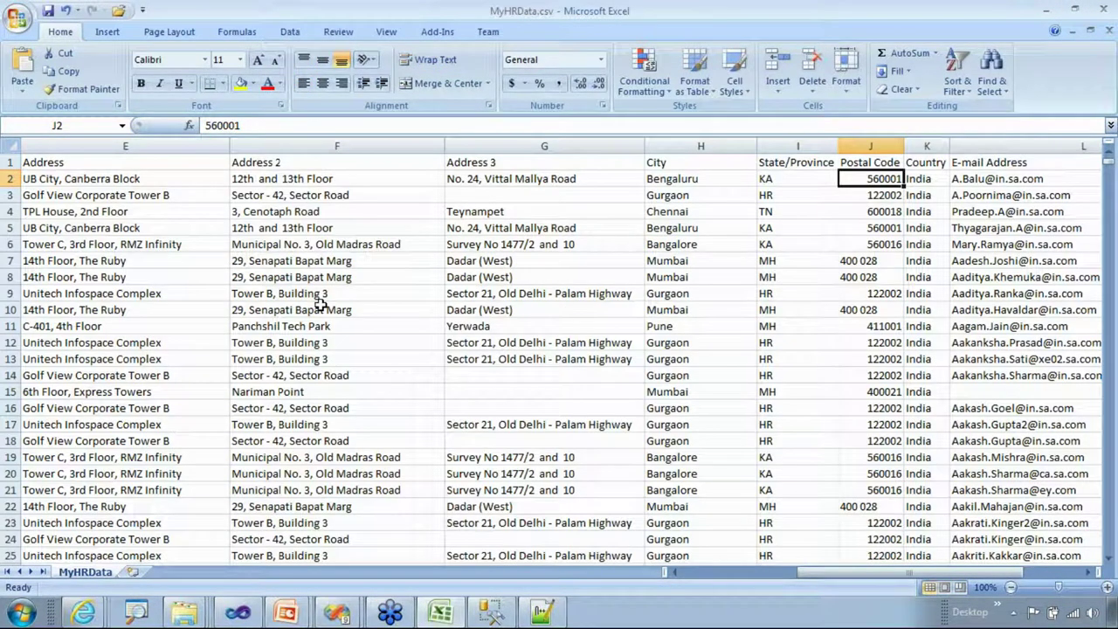
- Browse the MyHRData sheet, scanning down the City column values
left_click(122, 193)
key("Left")
key("Left")
key("Left")
key("Left")
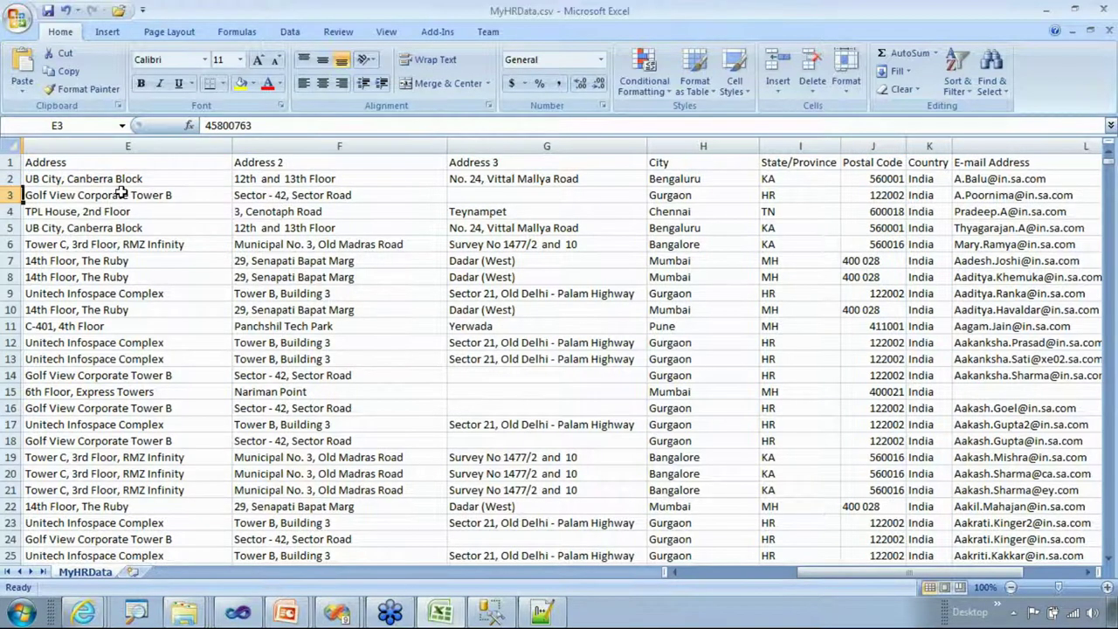
key("Up")
key("Up")
key("Down")
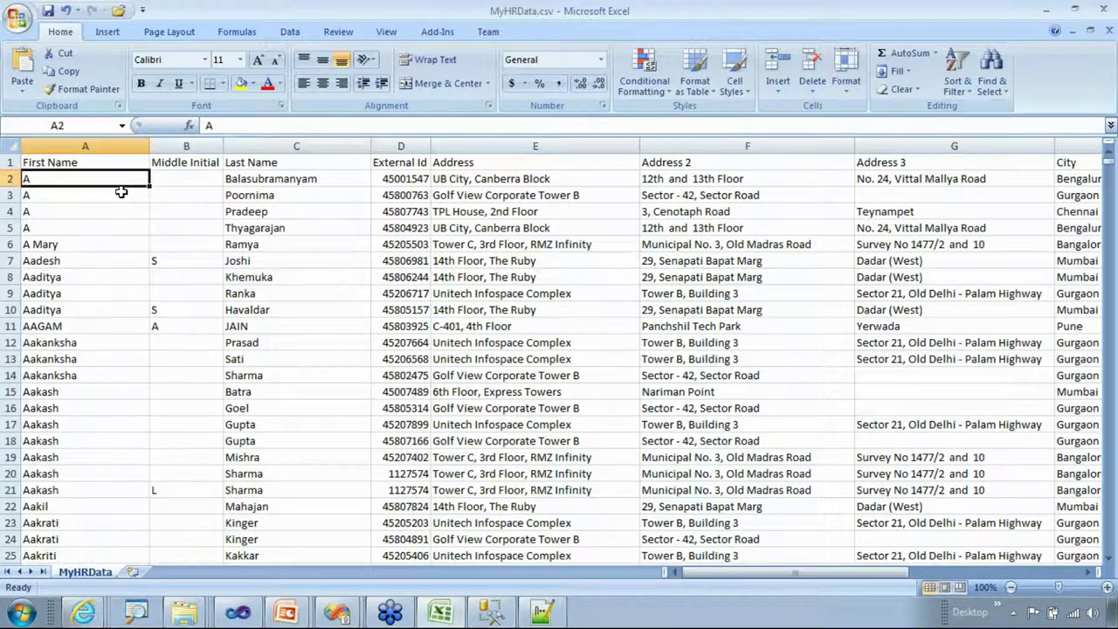
key("Right")
key("Right")
key("Right")
key("Right")
key("Right")
key("Right")
key("Right")
key("Right")
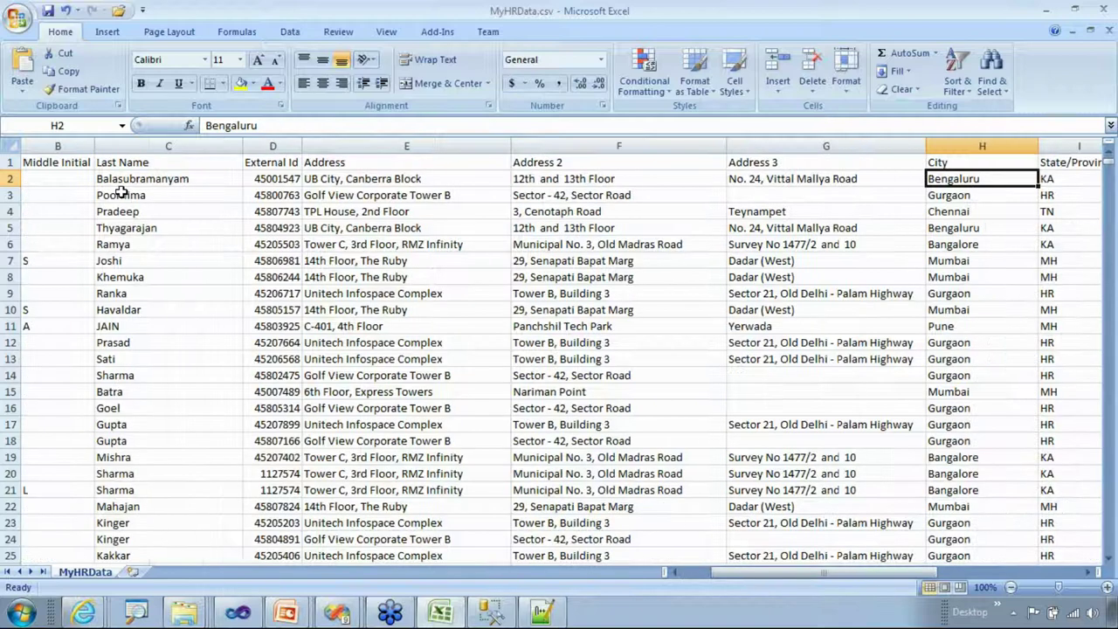
key("Left")
key("Up")
key("Down")
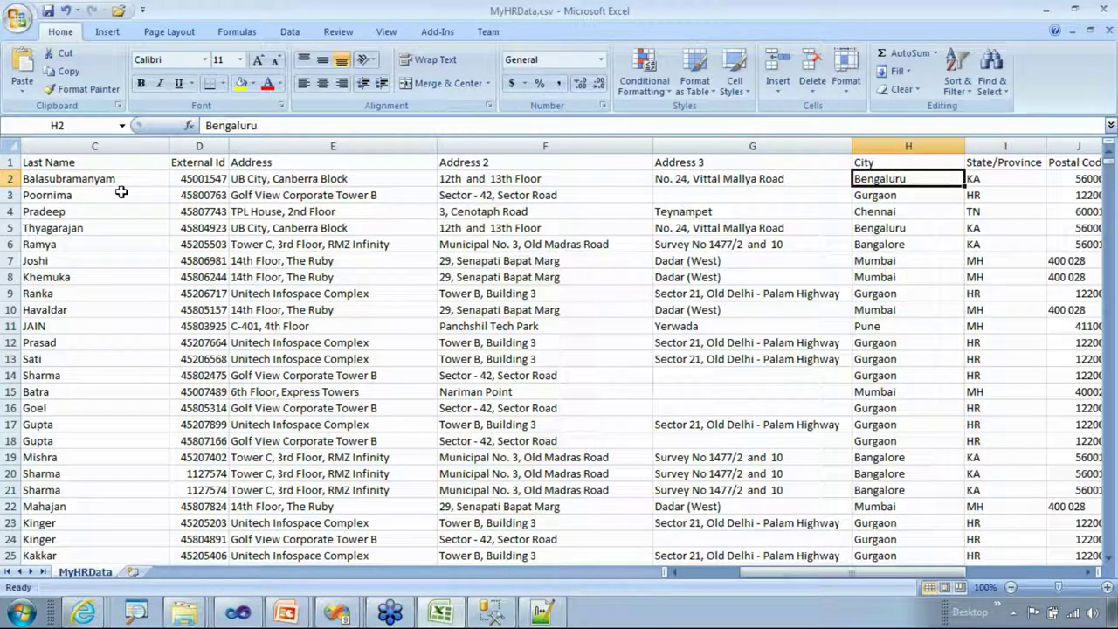
key("Down")
key("Down")
key("Down")
key("Down")
key("Down")
key("Down")
key("Down")
key("Down")
key("Down")
key("Down")
key("Down")
key("Down")
key("Down")
key("Down")
key("Down")
key("Down")
key("Down")
key("Down")
key("Down")
key("Down")
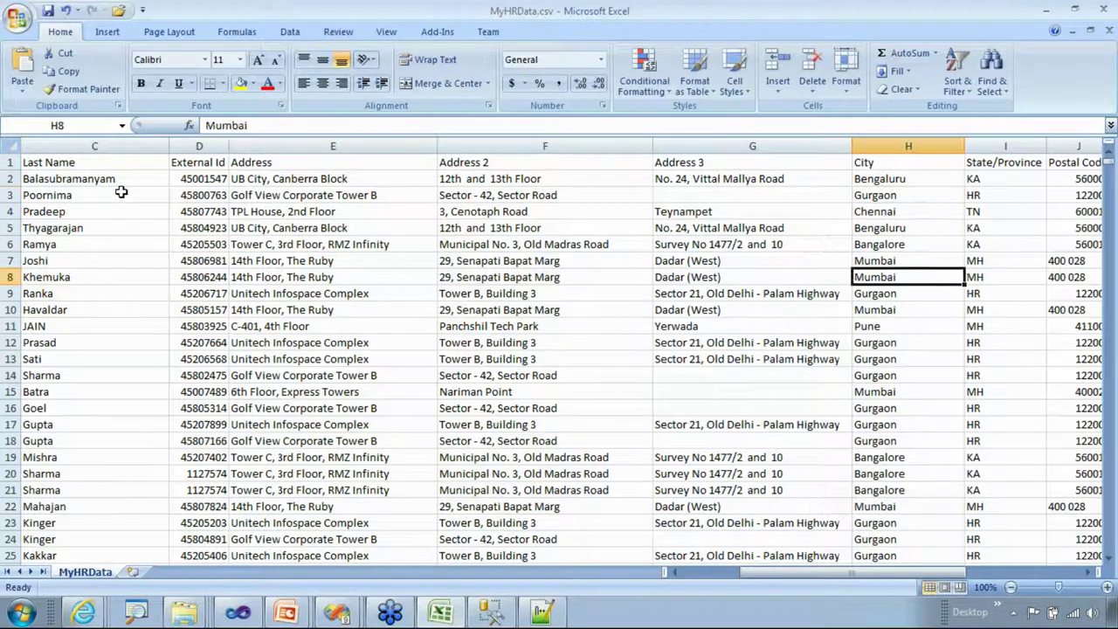
key("Down")
key("Down")
key("Down")
key("Down")
key("Down")
key("Down")
key("Down")
key("Down")
key("Down")
key("Down")
key("Down")
key("Down")
key("Down")
key("Down")
key("Down")
key("Down")
key("Down")
key("Down")
key("Down")
key("Down")
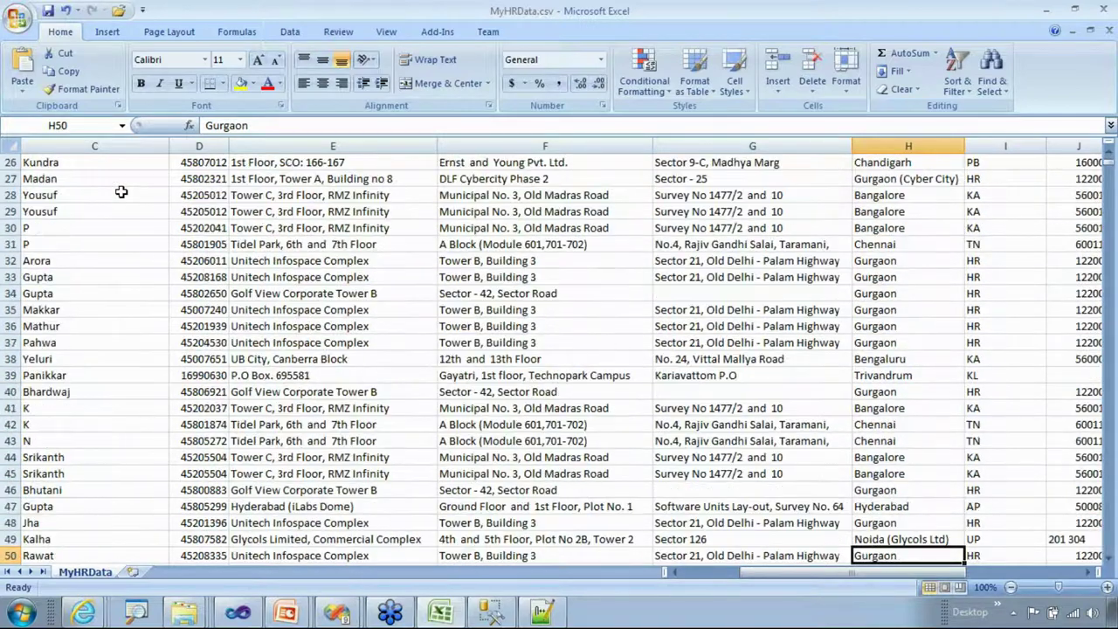
key("Down")
key("Down")
key("Down")
key("Down")
key("Down")
key("Down")
key("Down")
key("Down")
key("Down")
key("Down")
key("Down")
key("Down")
key("Down")
key("Down")
key("Down")
key("Down")
key("Down")
key("Down")
key("Down")
key("Down")
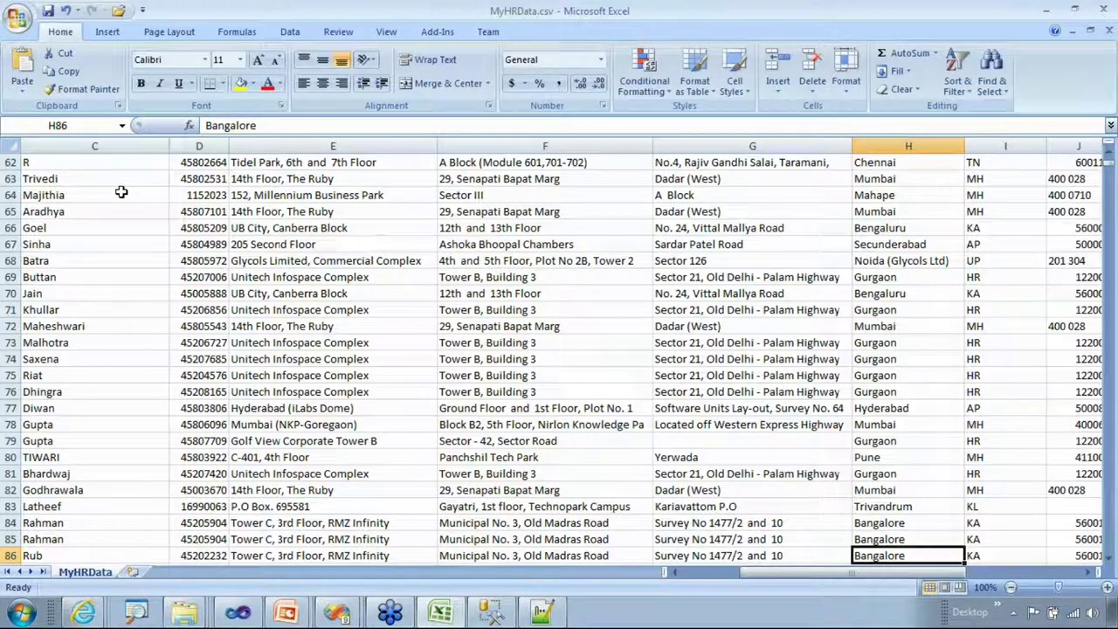
key("ctrl+Home")
key("Right")
key("Right")
key("Right")
key("Right")
key("Right")
key("Right")
key("Right")
key("Right")
key("Right")
key("Right")
key("Right")
key("Right")
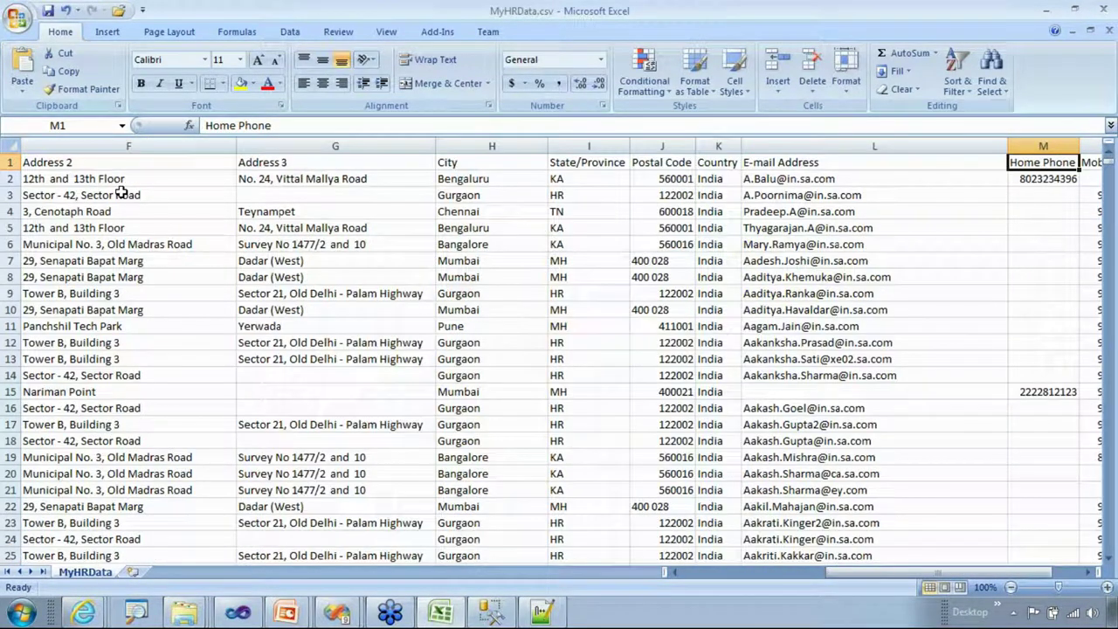
- Turn on the header filter and filter City to show only (Blanks)
left_click(449, 165)
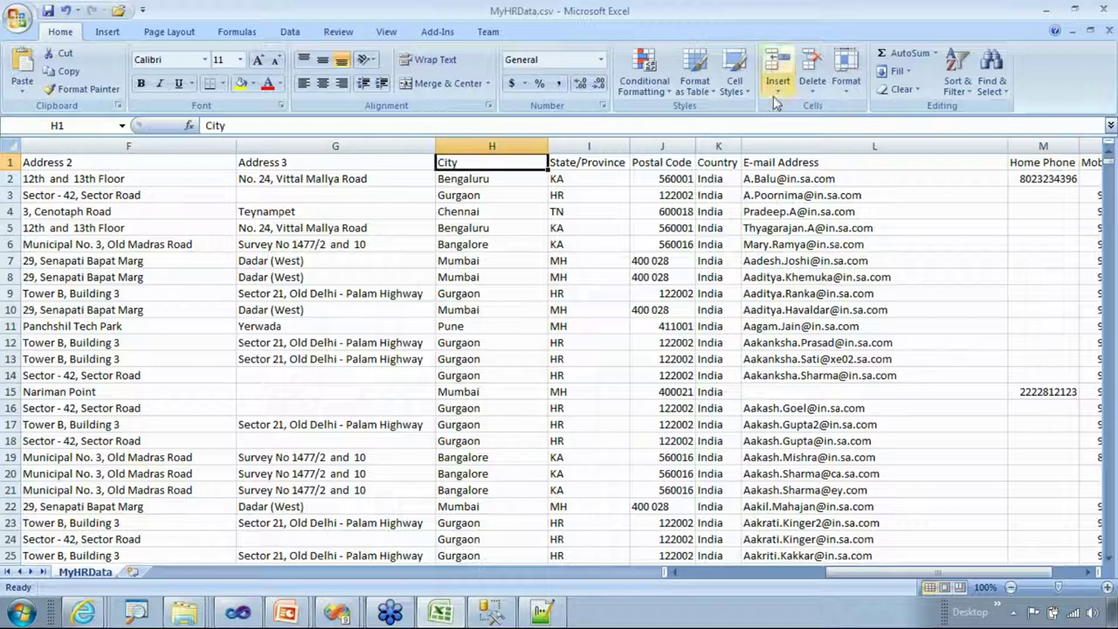
left_click(957, 80)
left_click(971, 163)
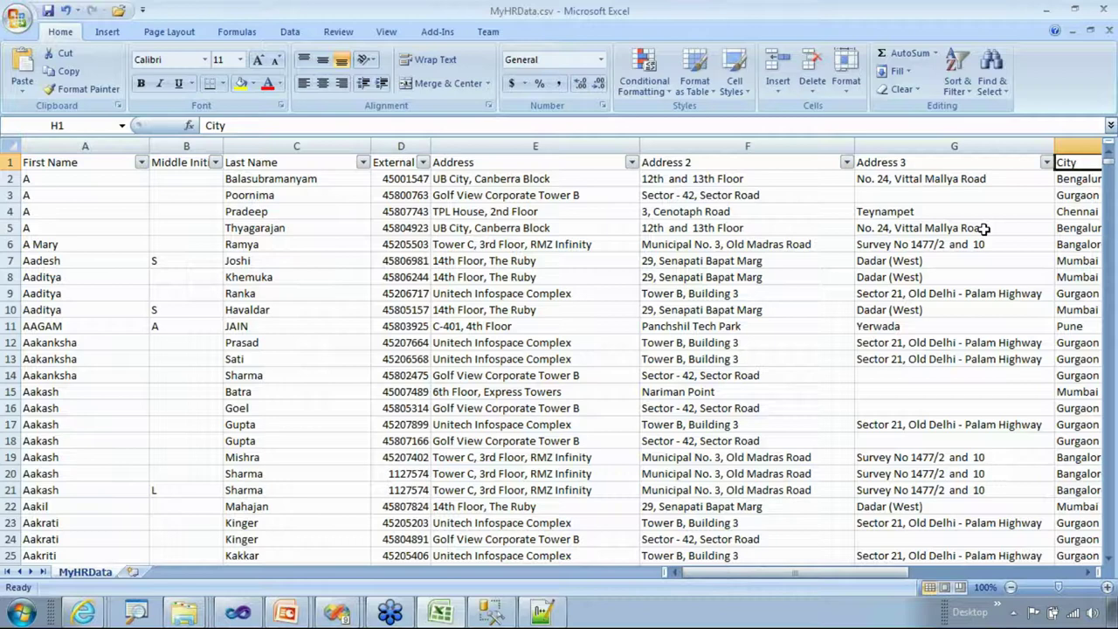
key("Right")
key("Right")
key("Right")
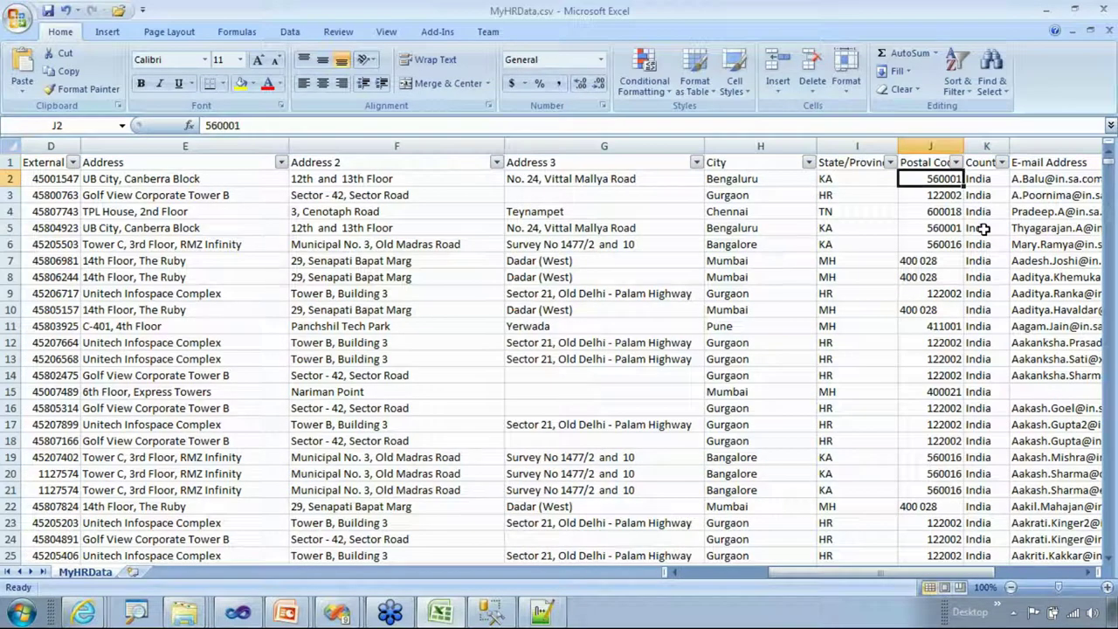
key("Left")
key("Left")
key("Up")
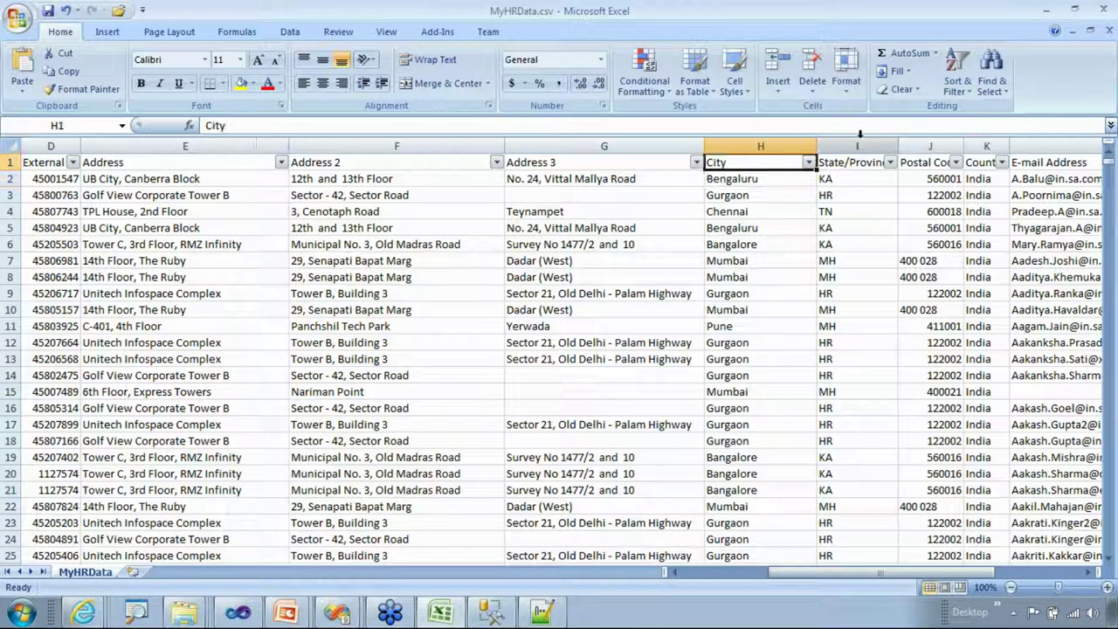
left_click(806, 166)
left_click(703, 292)
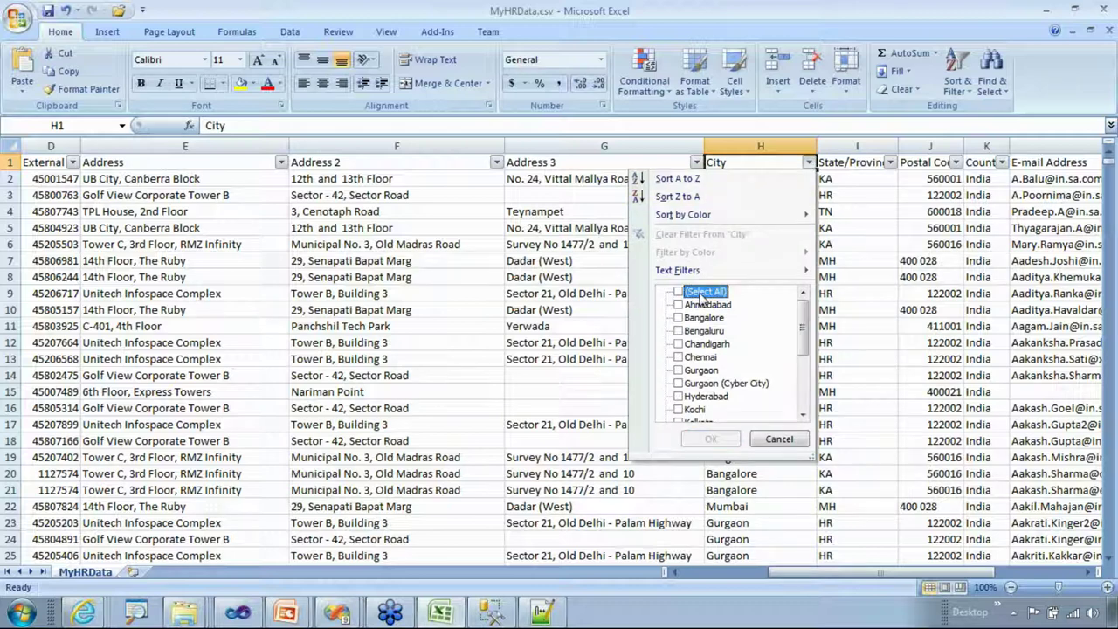
scroll(795, 321, "down", 4)
left_click(699, 410)
left_click(709, 439)
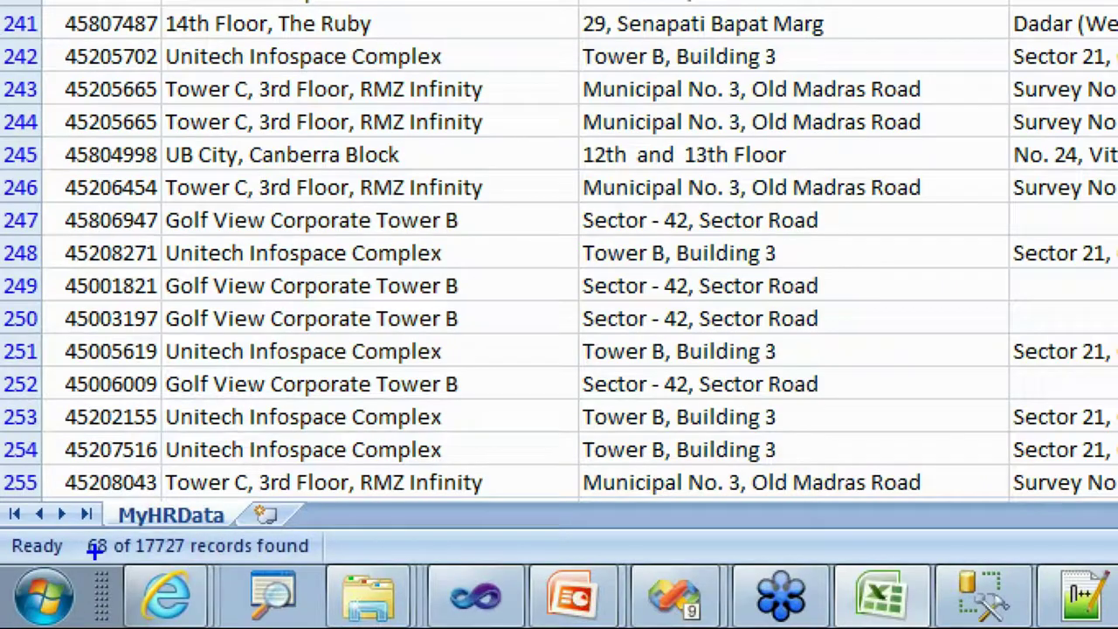
- Highlight the 68 of 17727 records found, then minimize Excel
left_click_drag(84, 560, 116, 562)
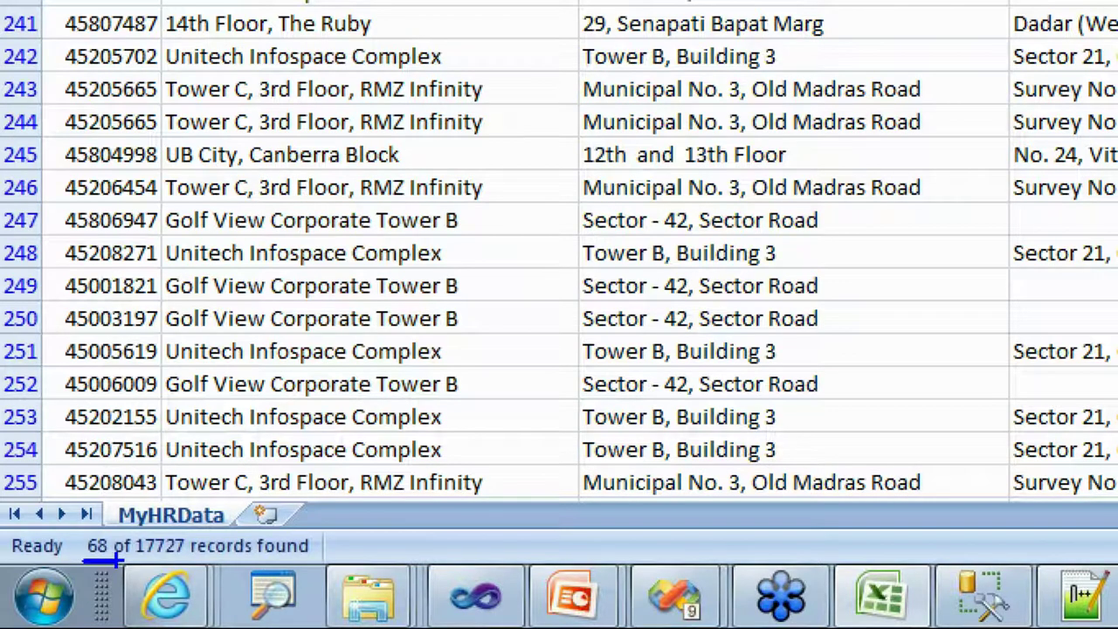
left_click_drag(137, 560, 185, 560)
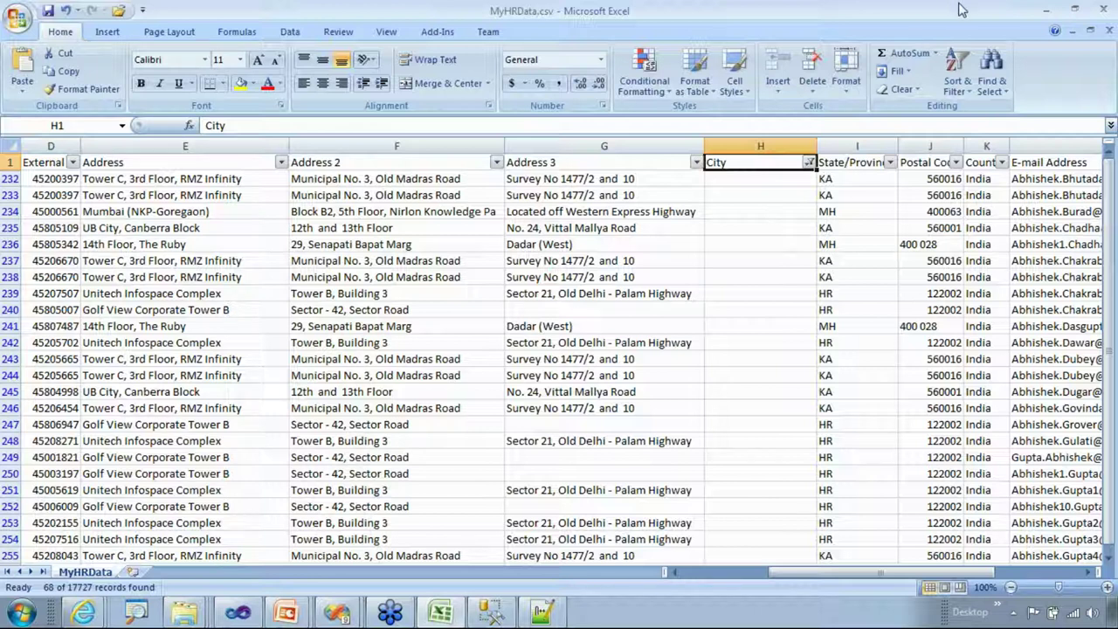
left_click(1046, 9)
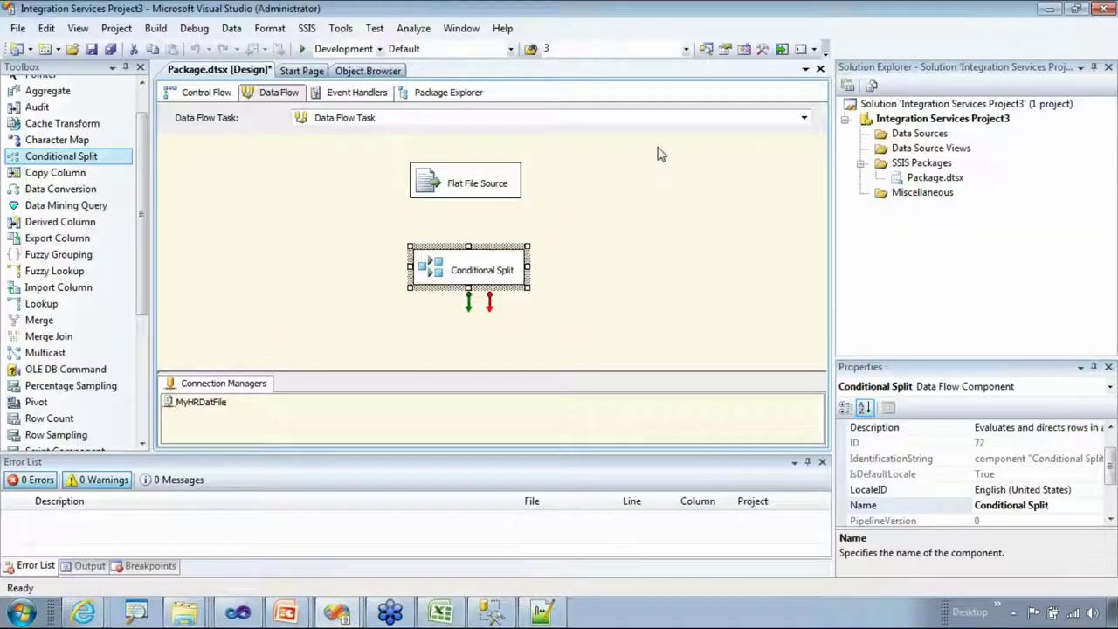
- Connect the Flat File Source's green data output to the Conditional Split
left_click(583, 239)
left_click(490, 270)
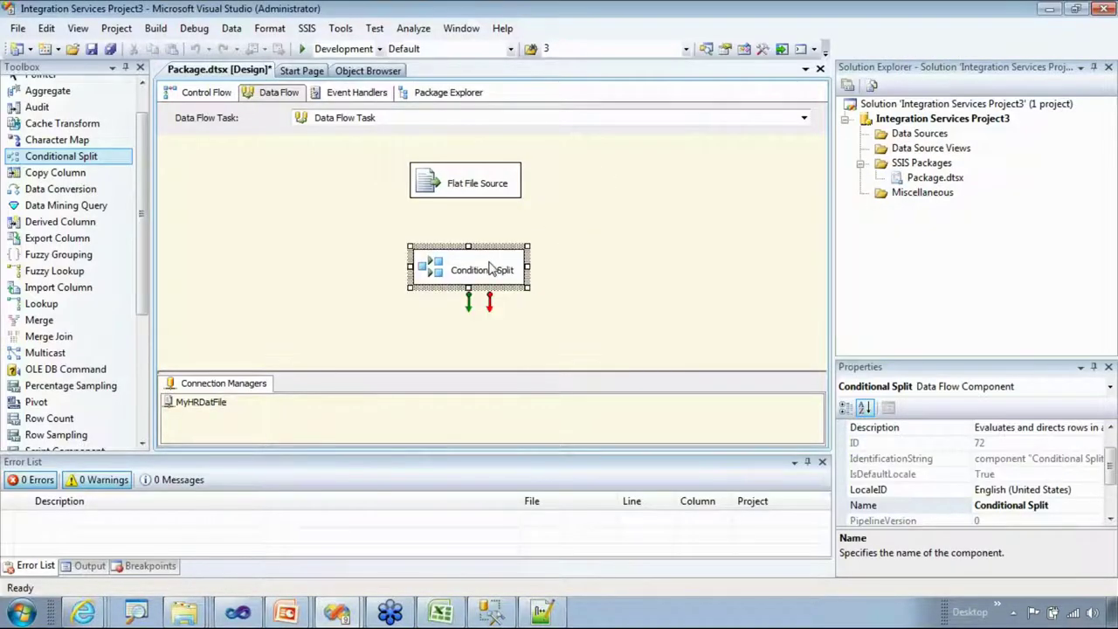
left_click(486, 184)
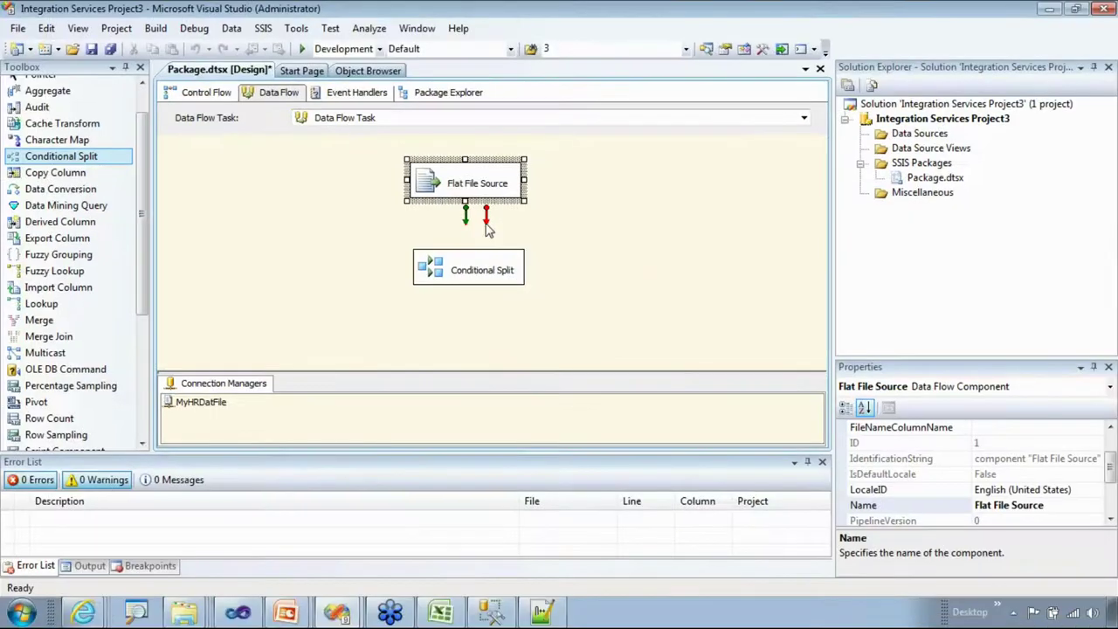
left_click_drag(467, 226, 466, 256)
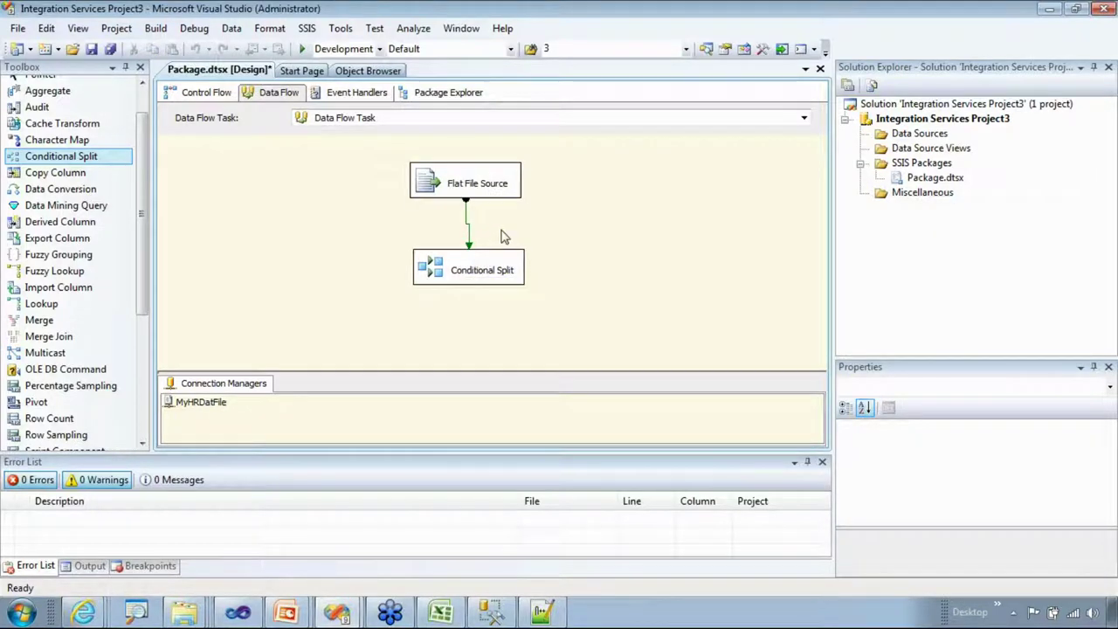
- Start routing the Flat File Source's error output, then abandon that connection
left_click(494, 180)
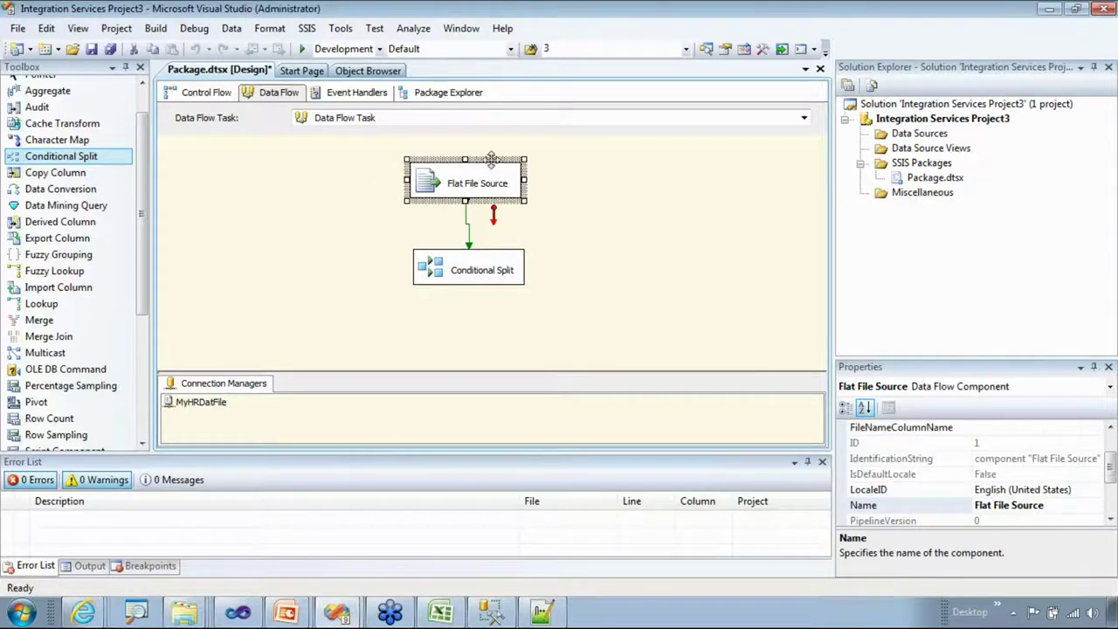
left_click_drag(495, 224, 592, 230)
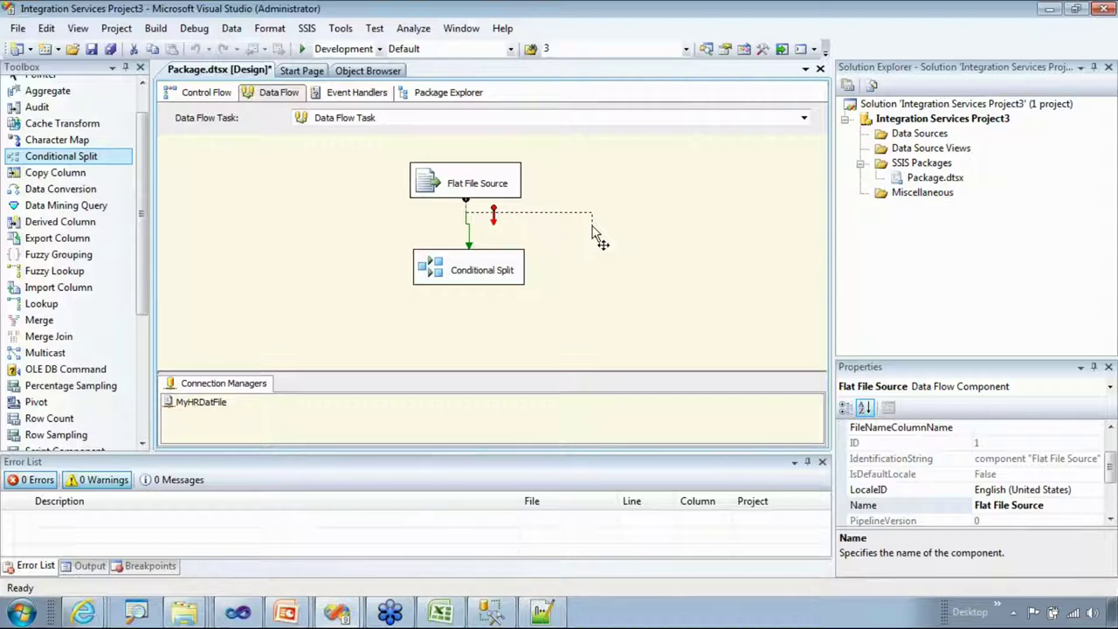
left_click(594, 232)
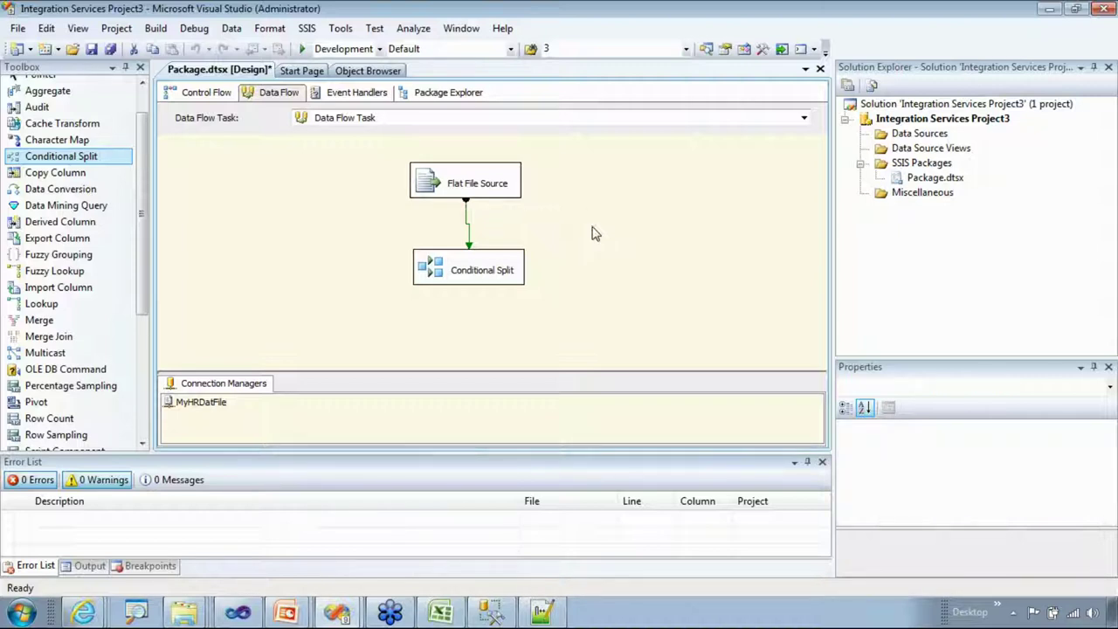
left_click(505, 187)
- Review the Flat File Source error output settings, leaving Last Name at Ignore failure
double_click(500, 160)
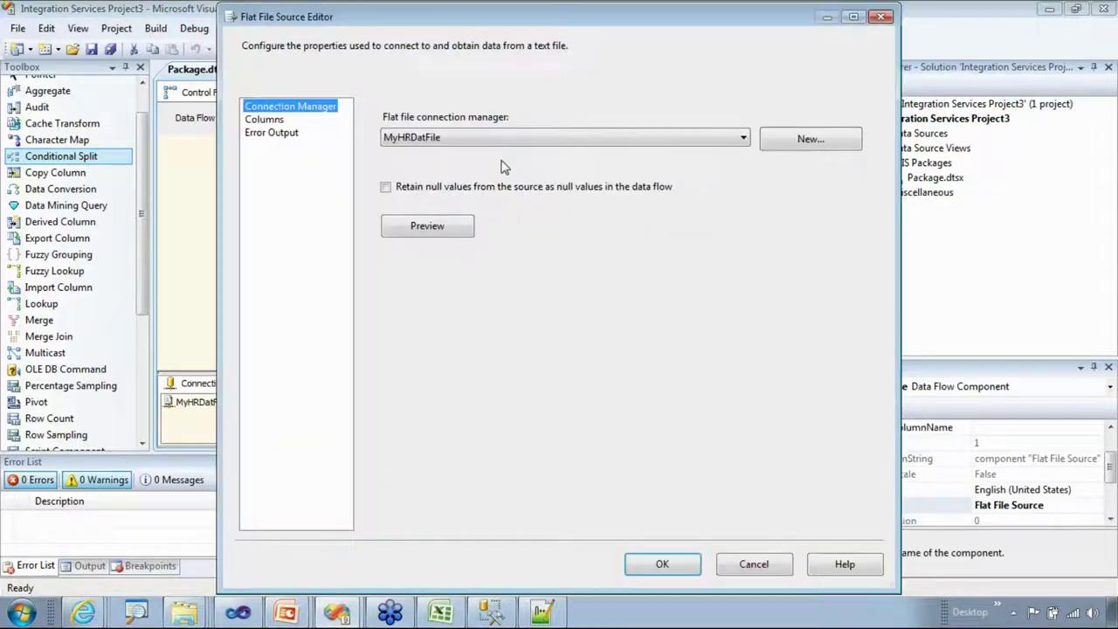
left_click(288, 131)
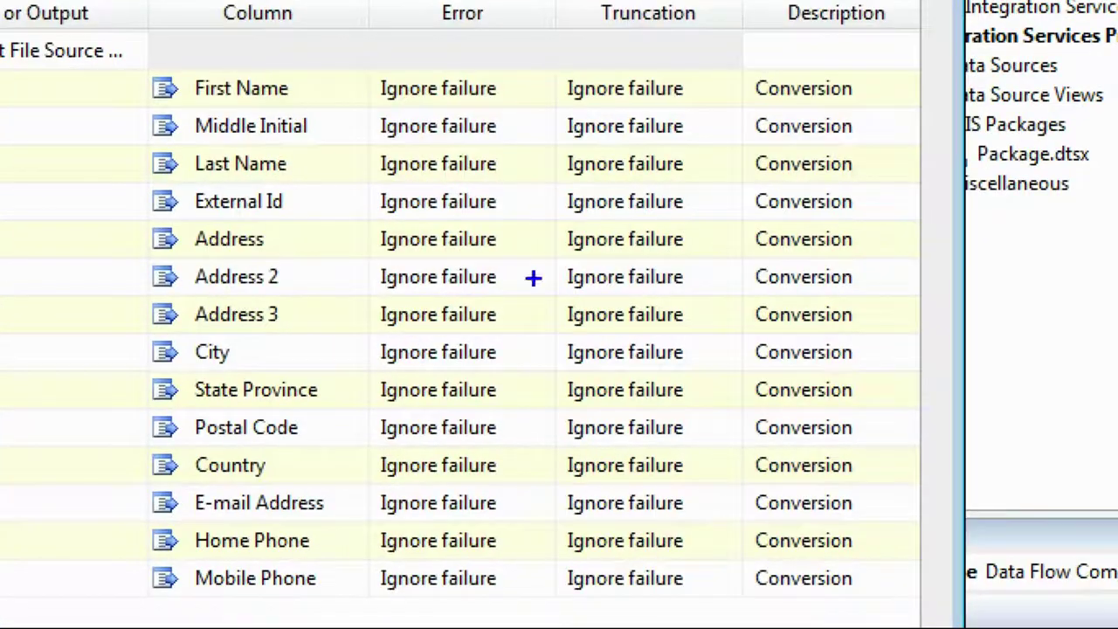
left_click_drag(576, 162, 573, 294)
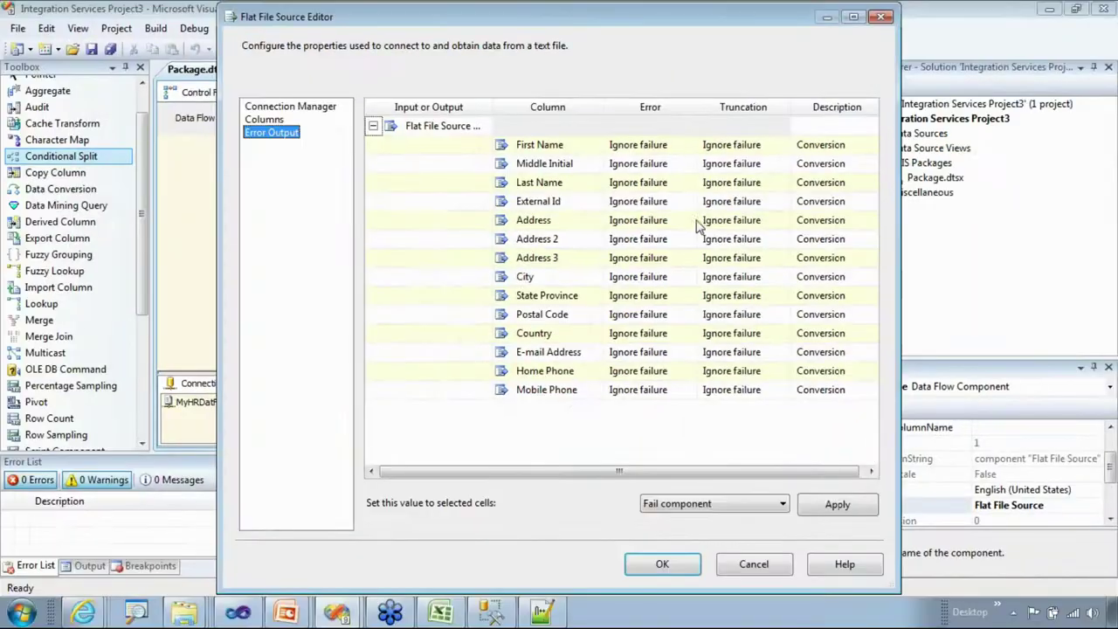
left_click(679, 184)
left_click(689, 183)
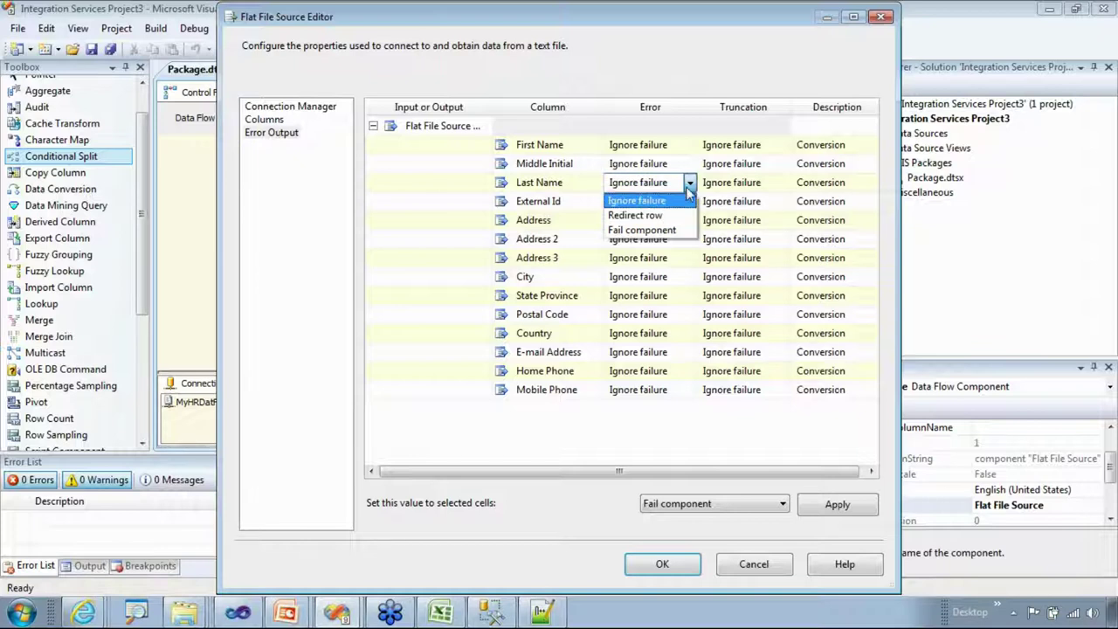
left_click(690, 188)
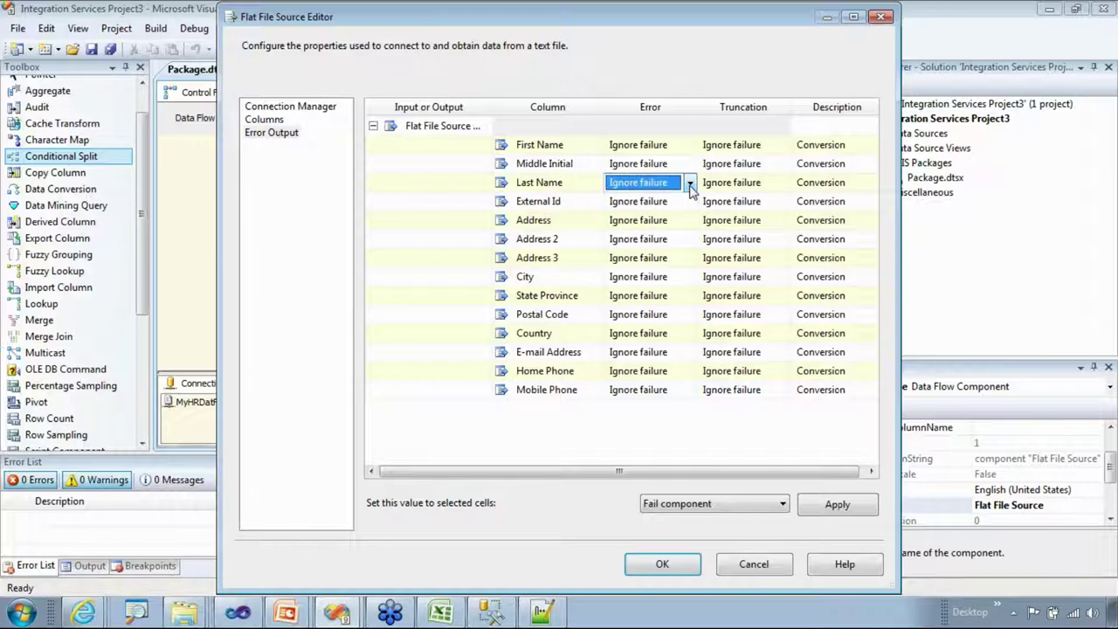
left_click(749, 564)
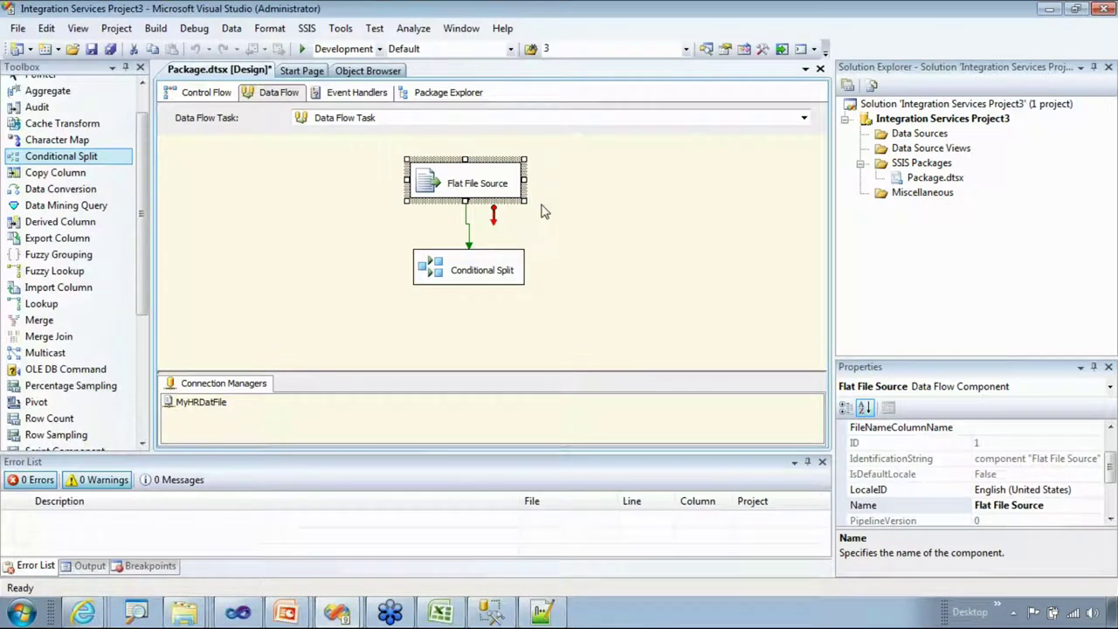
- Move the Conditional Split slightly up beneath the Flat File Source
left_click(643, 232)
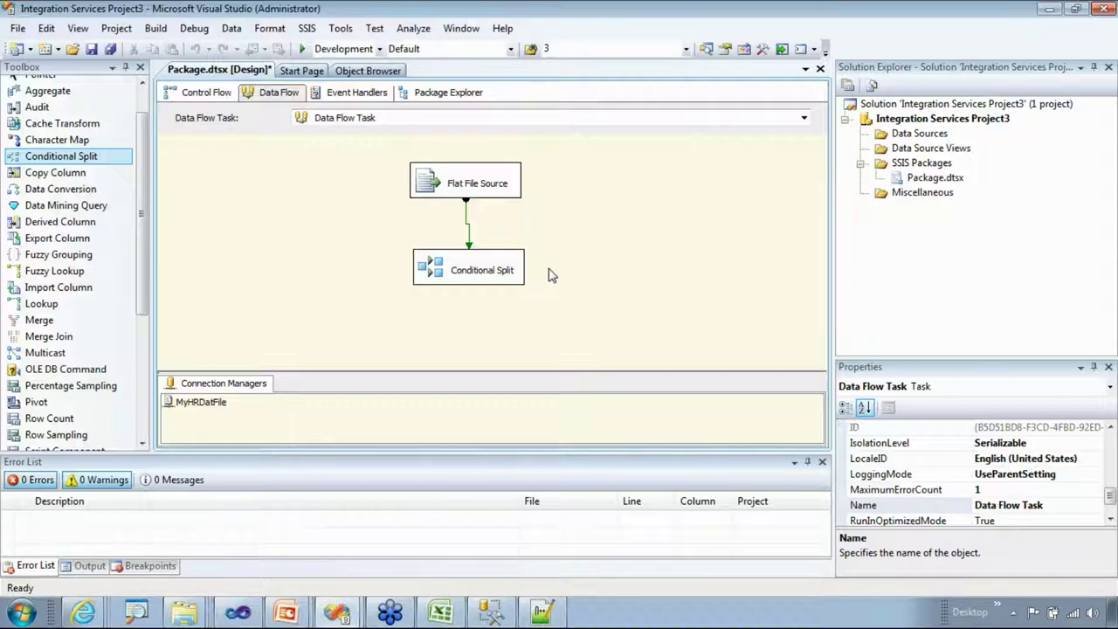
left_click(488, 270)
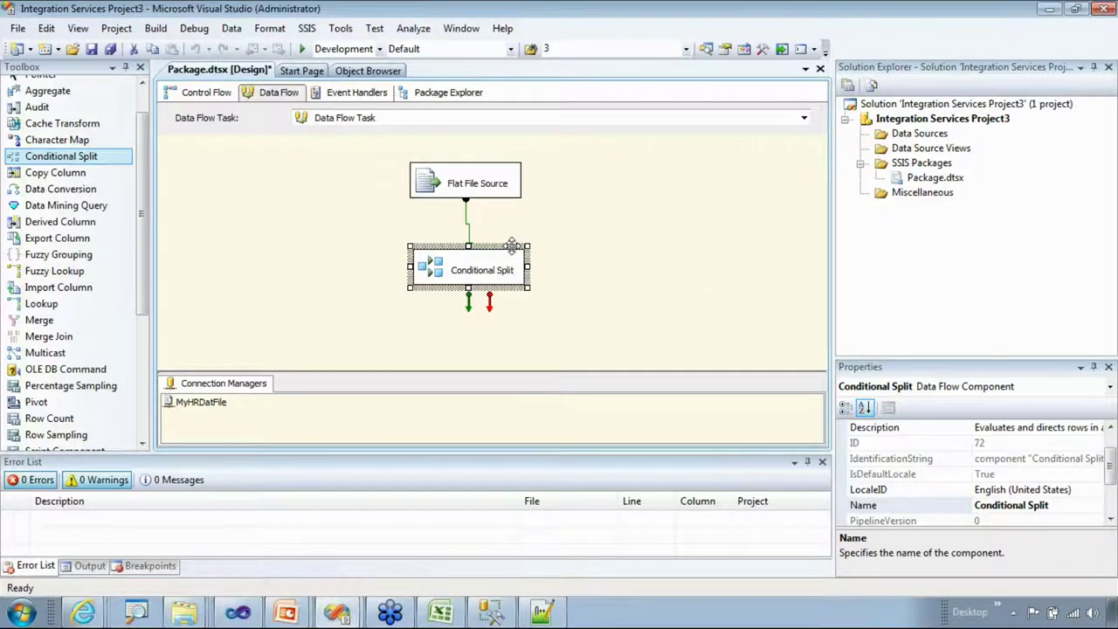
left_click_drag(514, 255, 511, 244)
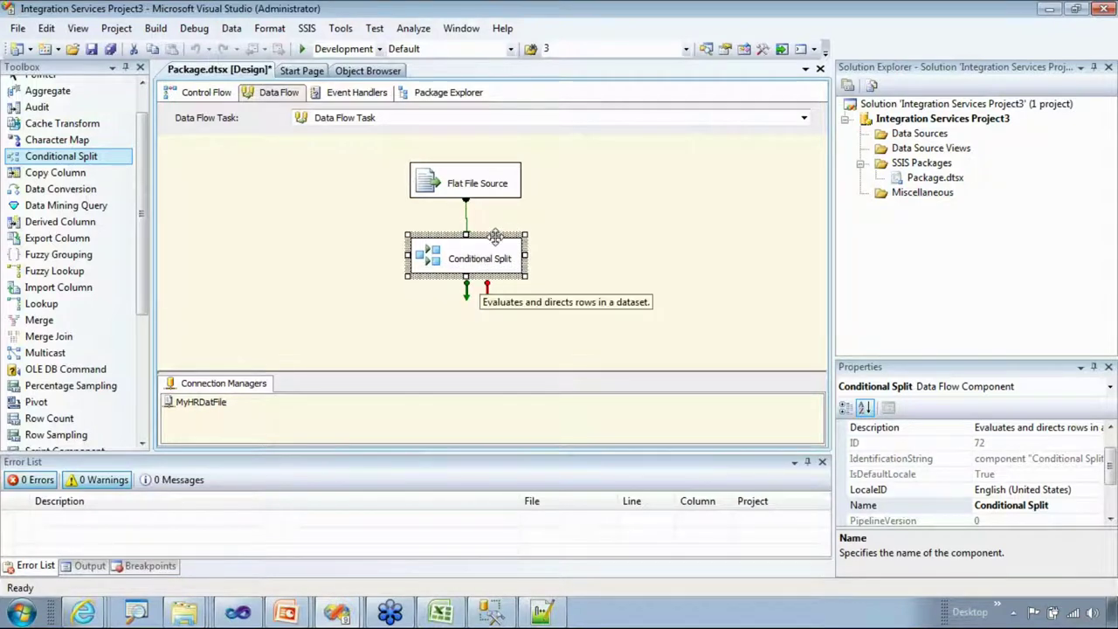
- In the Conditional Split editor, drag the City column into the first condition row, creating Case 1
double_click(497, 246)
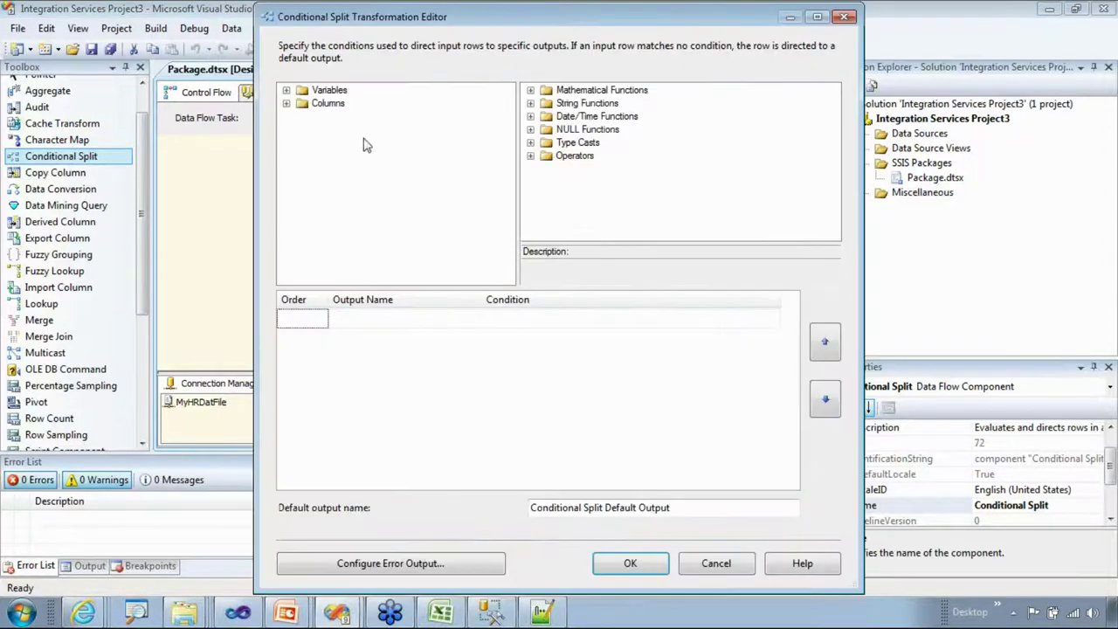
left_click(286, 104)
left_click(327, 92)
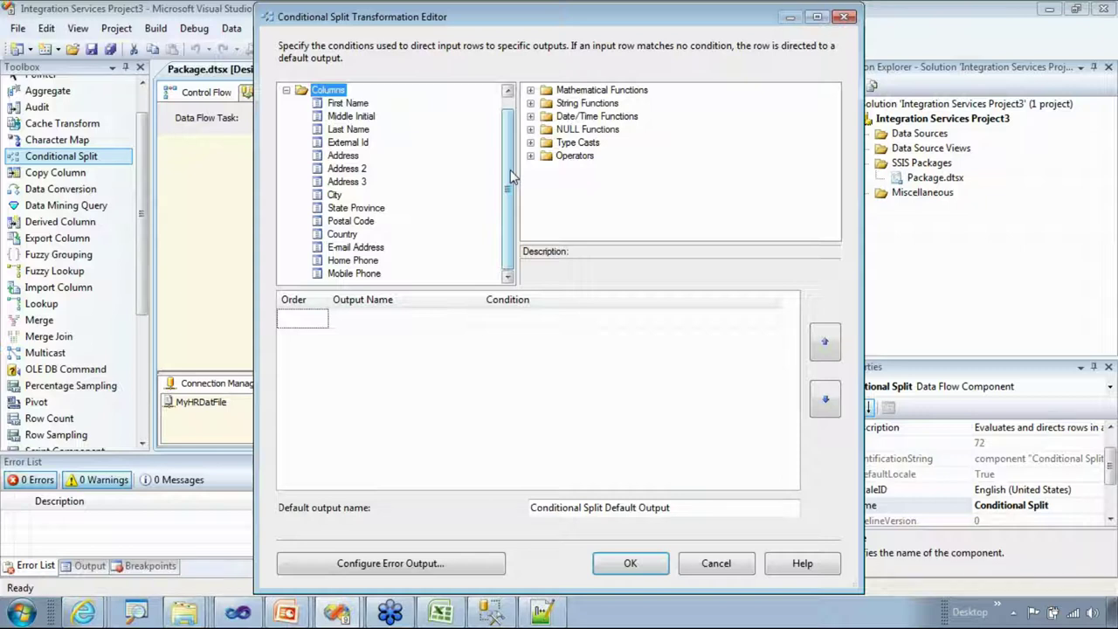
left_click(334, 195)
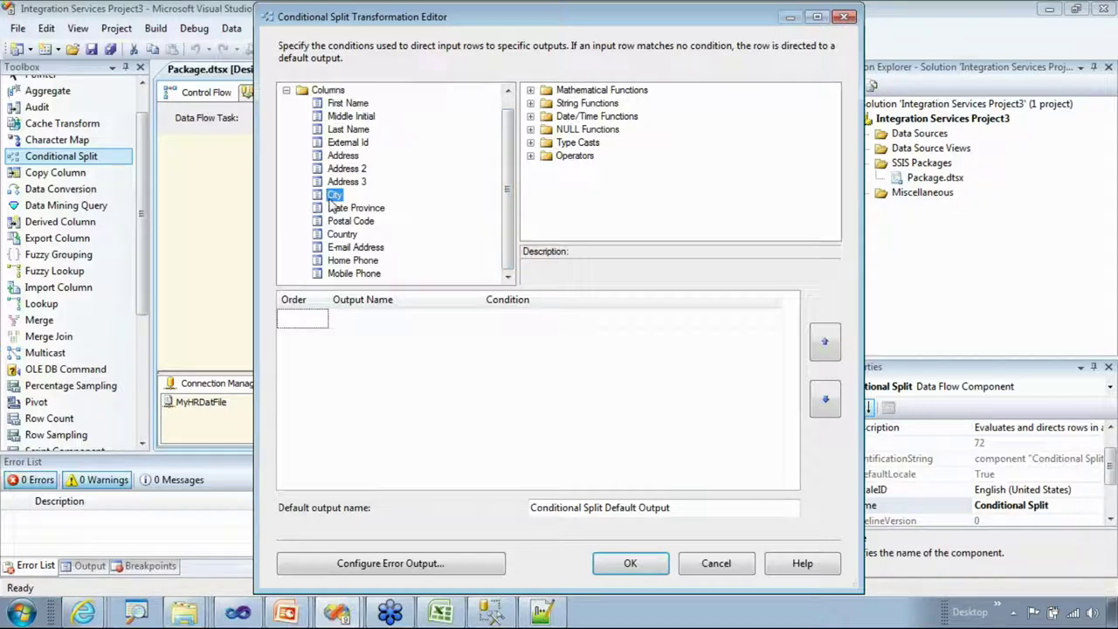
left_click(515, 322)
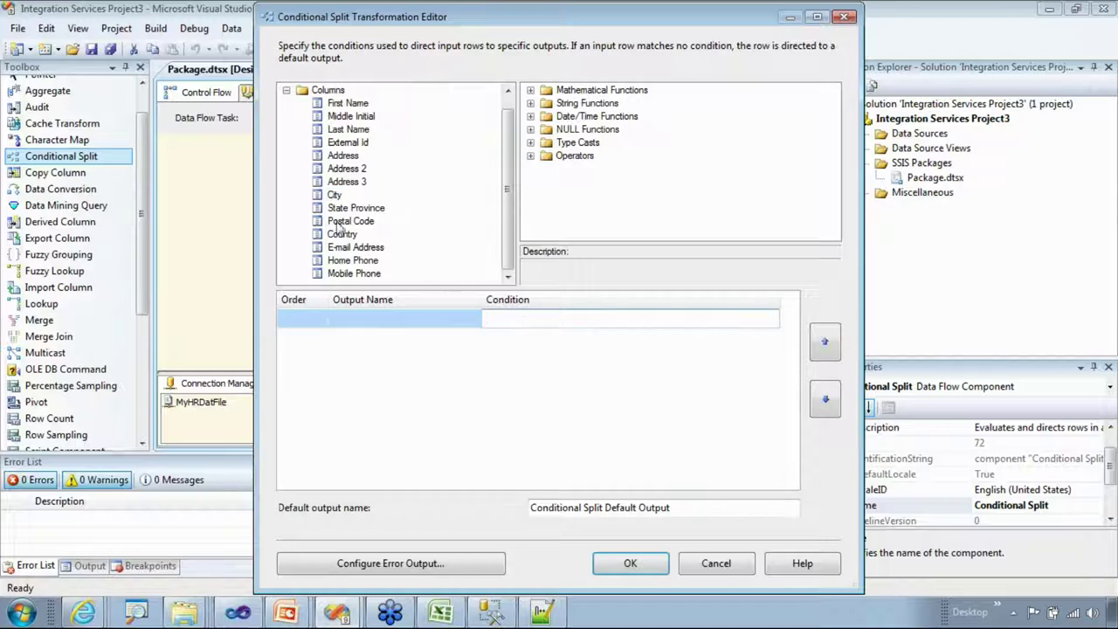
left_click(333, 196)
left_click_drag(334, 196, 498, 322)
left_click(551, 321)
left_click(530, 103)
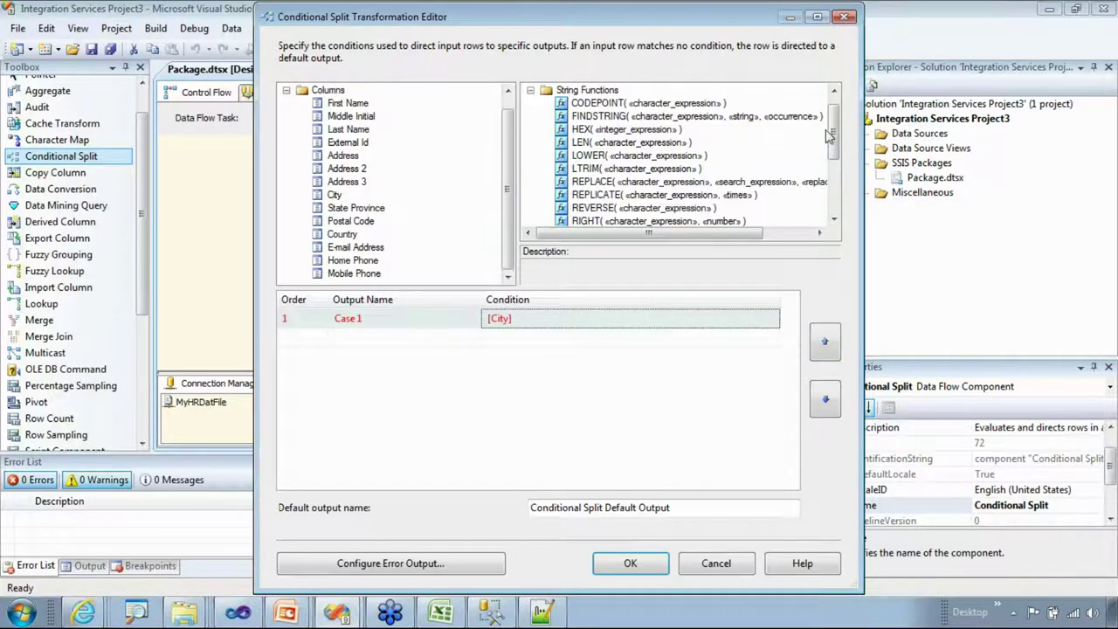
left_click_drag(834, 136, 834, 96)
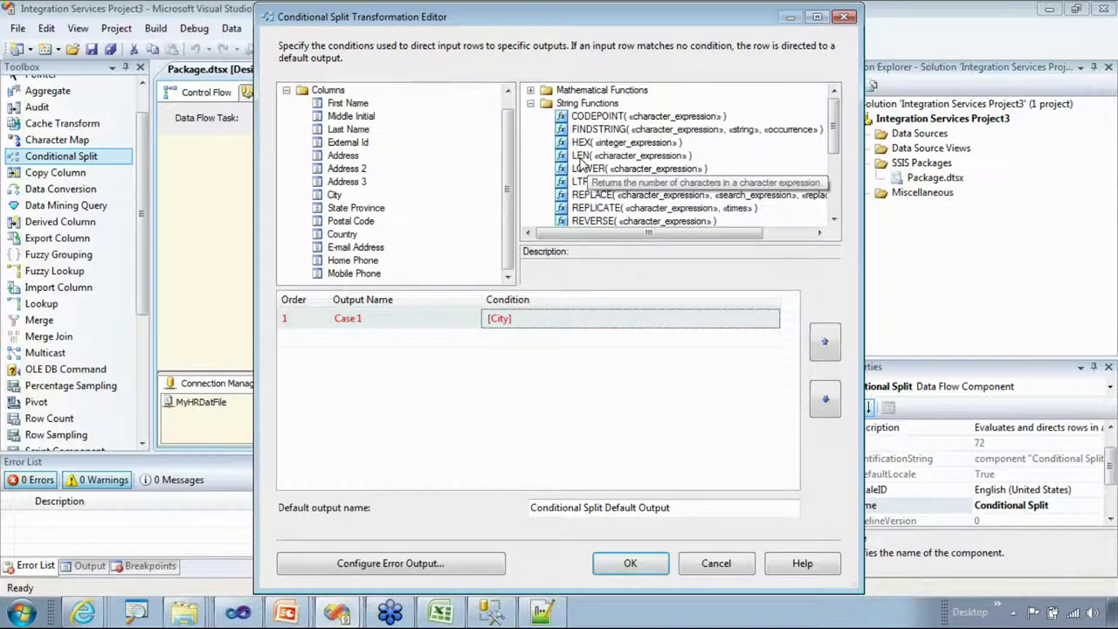
left_click(530, 103)
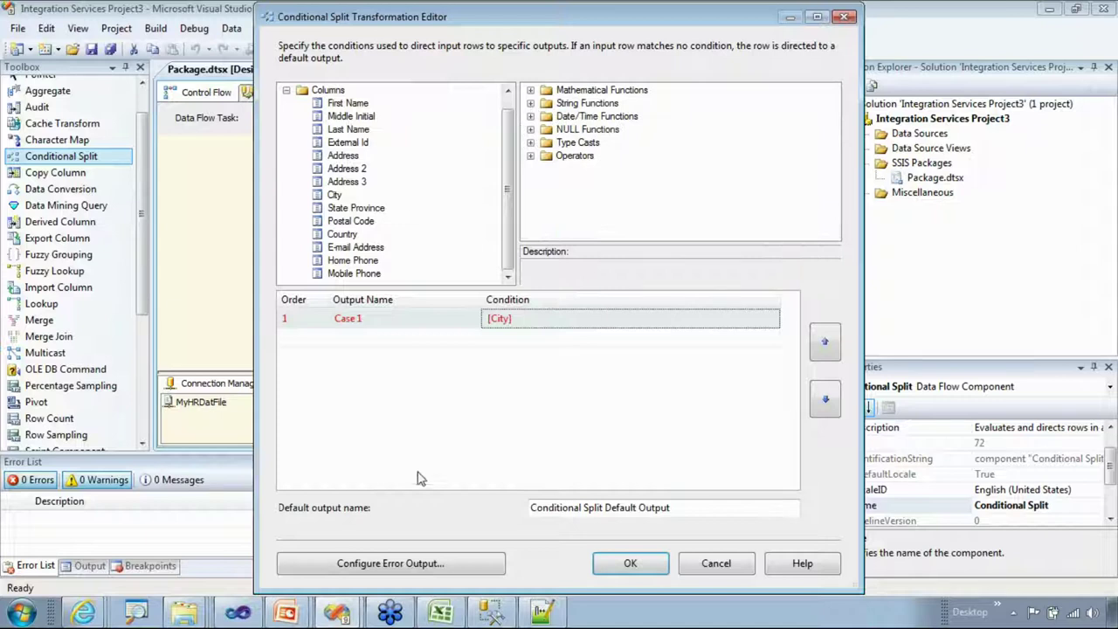
left_click(441, 611)
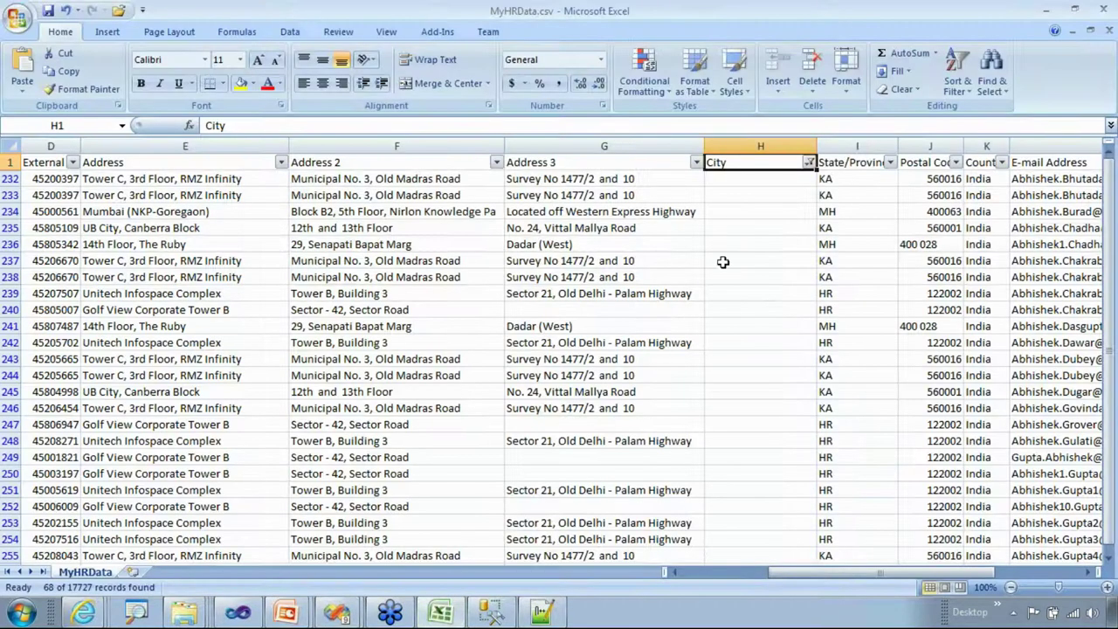
left_click(763, 211)
left_click_drag(769, 182, 767, 259)
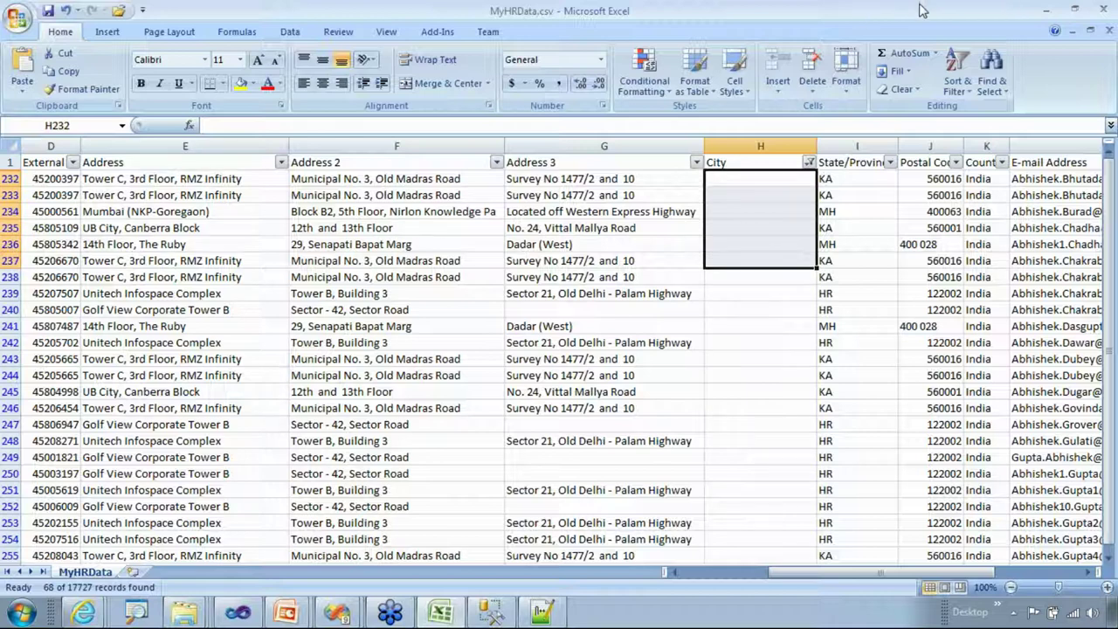
left_click(1050, 9)
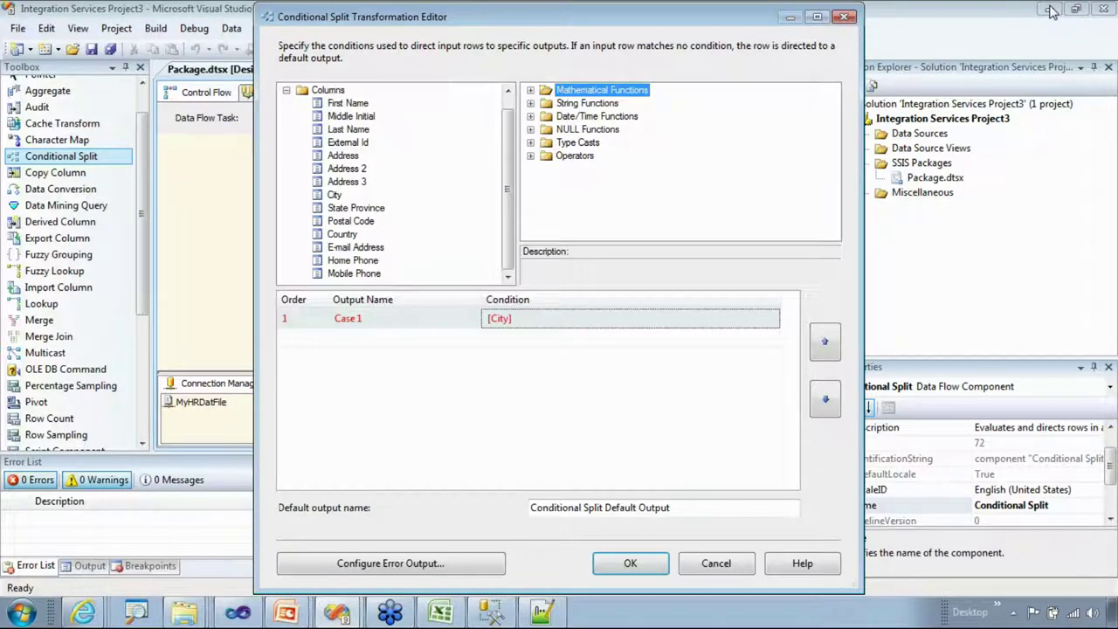
- Read the ISNULL and LEN function descriptions in the function list
left_click(531, 129)
left_click(590, 105)
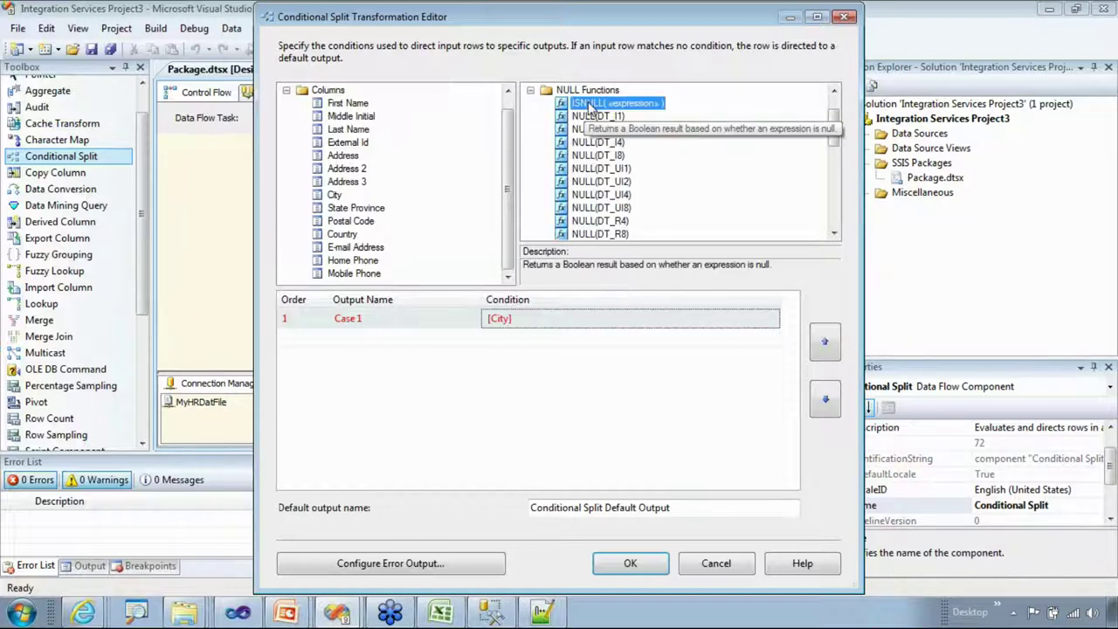
left_click(529, 94)
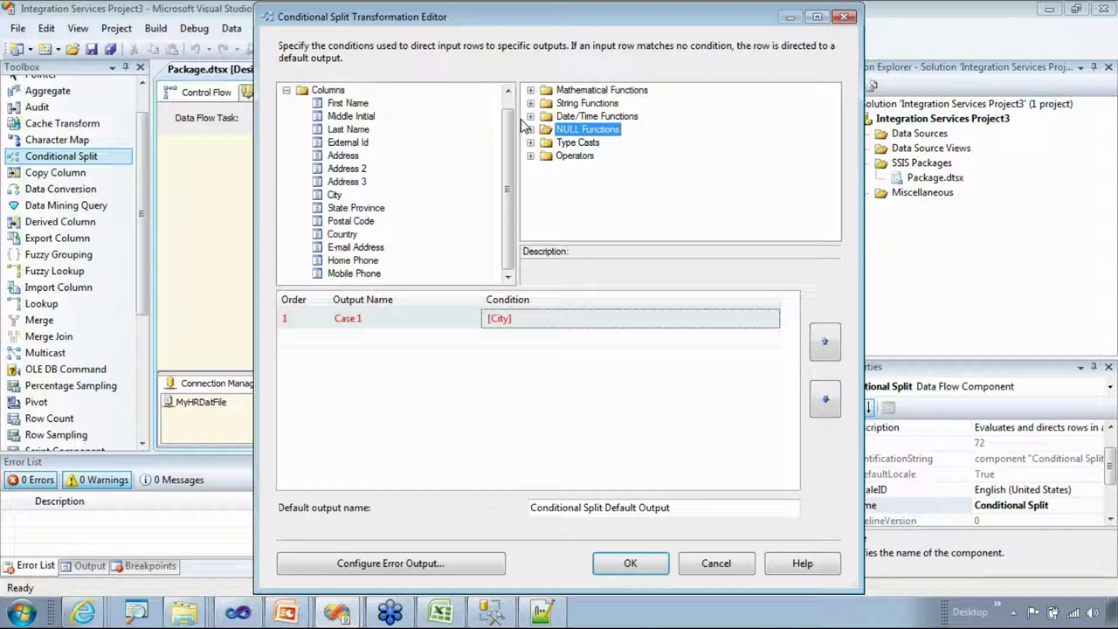
left_click(599, 105)
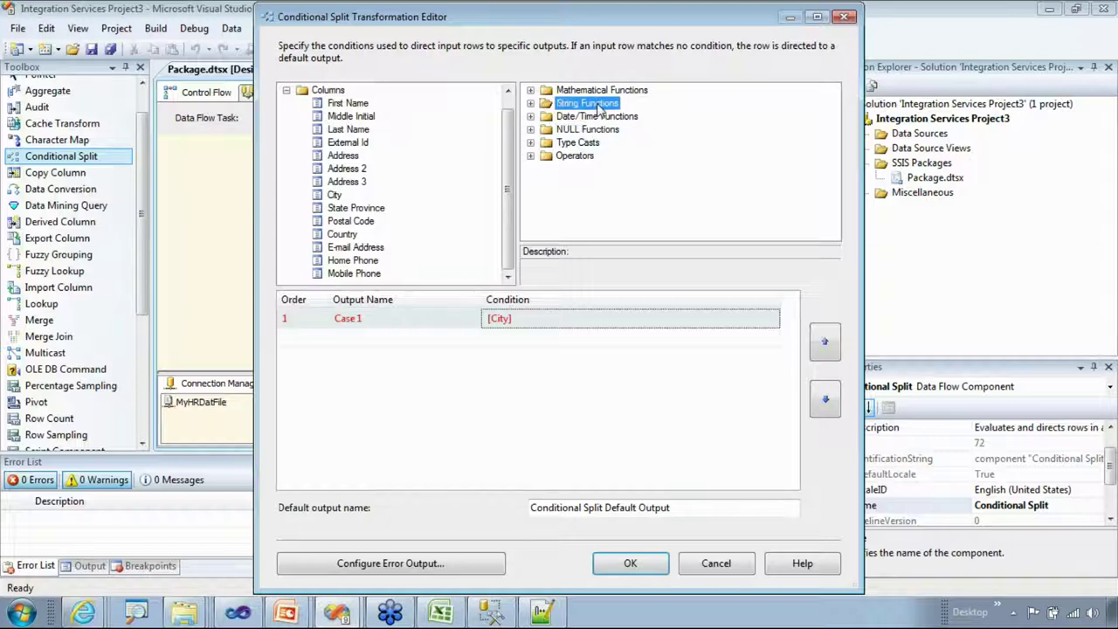
left_click(530, 105)
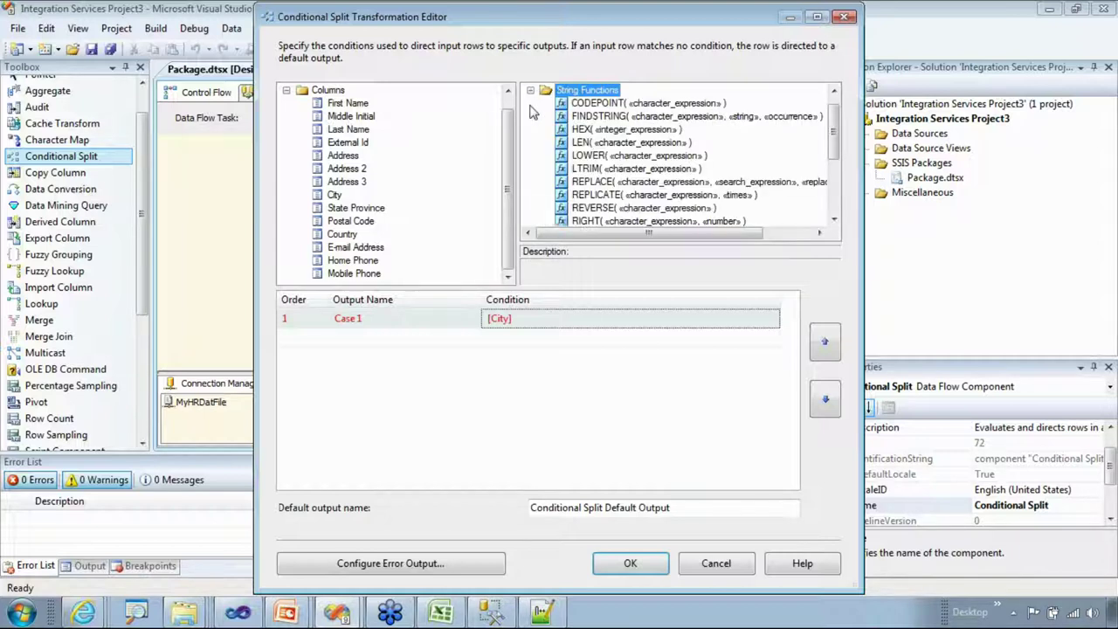
left_click(587, 145)
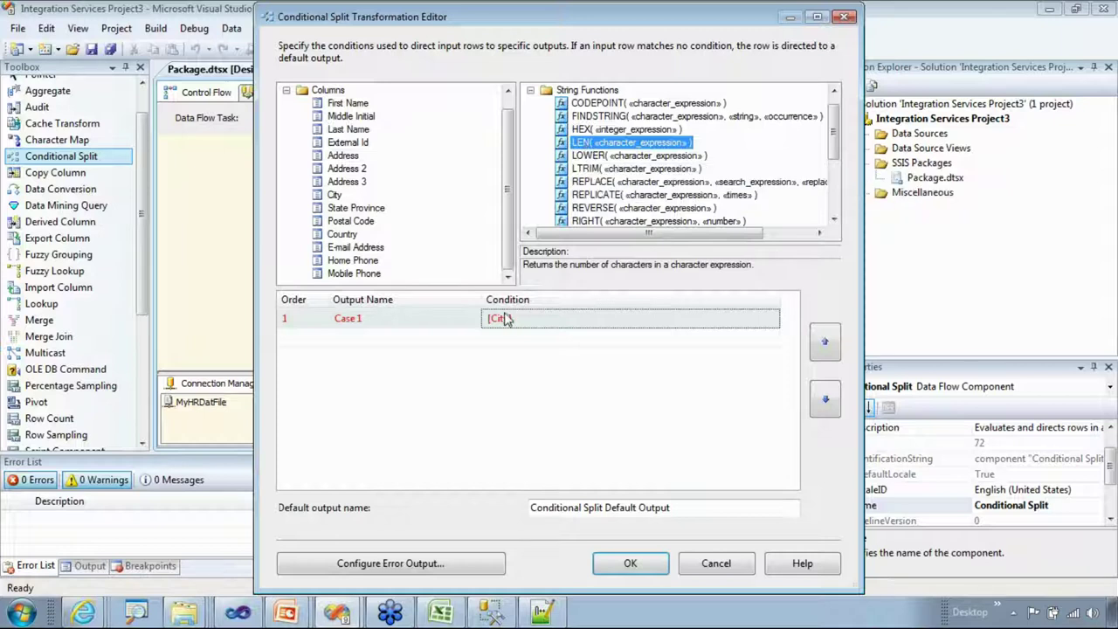
- Write the first output's condition as LEN(TRIM([City]))=0
left_click(530, 318)
type("LEN(")
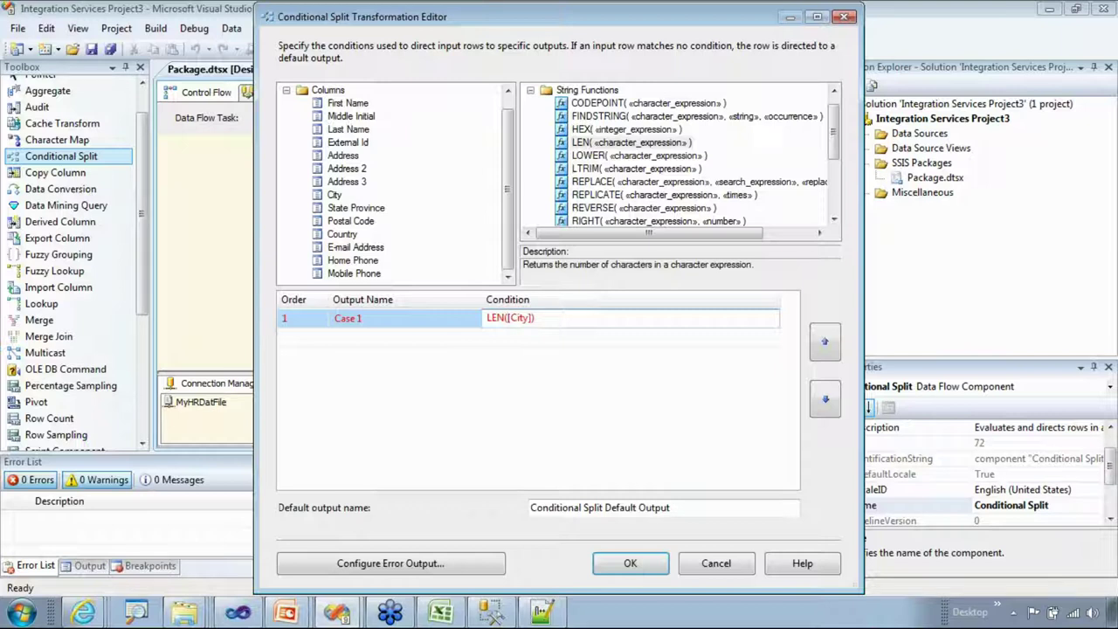
left_click_drag(837, 142, 833, 173)
left_click(507, 317)
type("TRIM(City")
type(")==0")
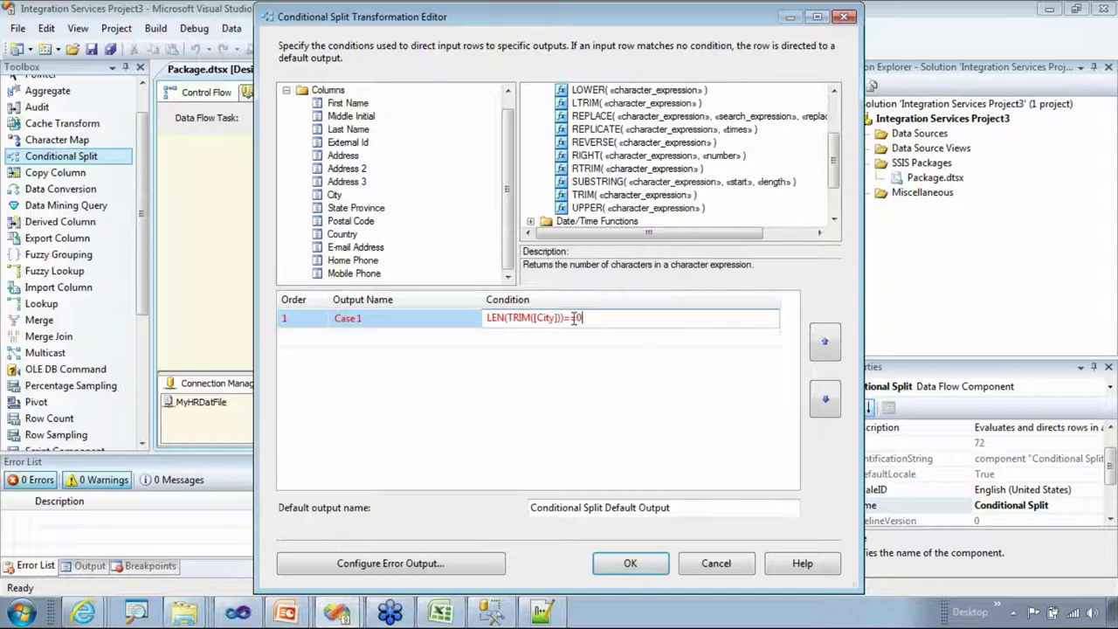
left_click_drag(576, 318, 564, 320)
left_click(598, 318)
- Rename the Case 1 output to BlankCity and recheck its condition
left_click(411, 318)
key("ctrl+a")
type("B")
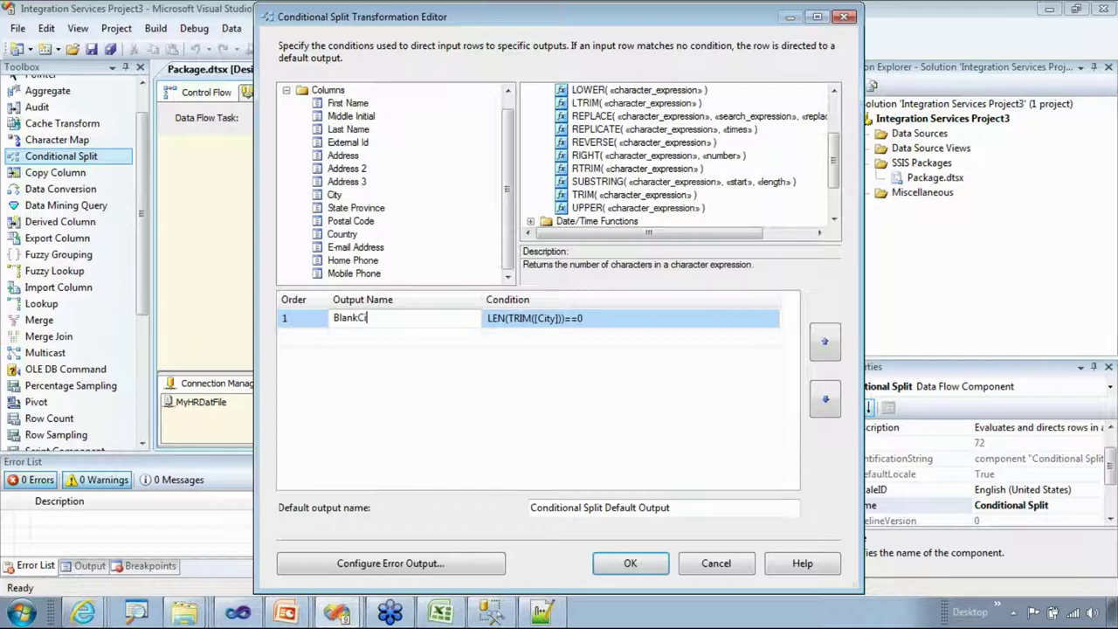
type("lankCity")
left_click(532, 328)
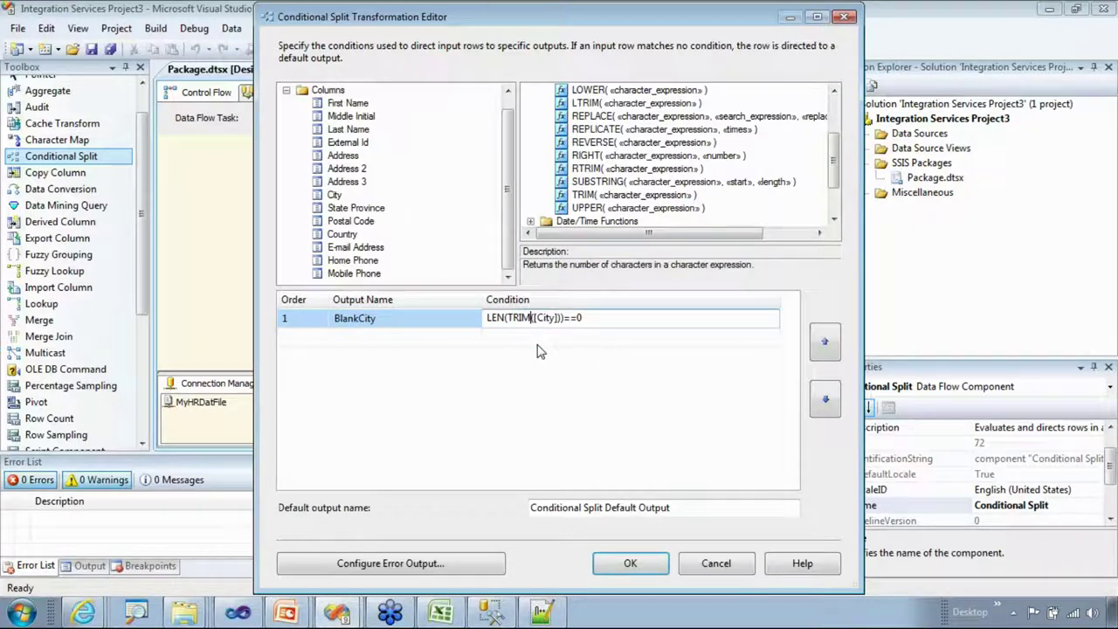
left_click(439, 319)
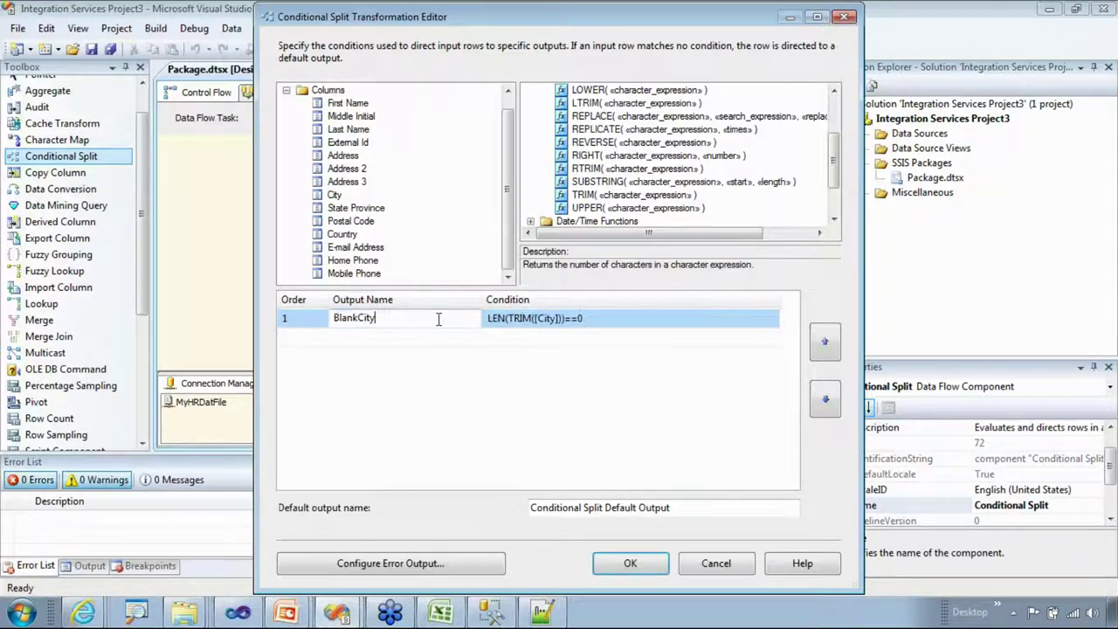
left_click(543, 319)
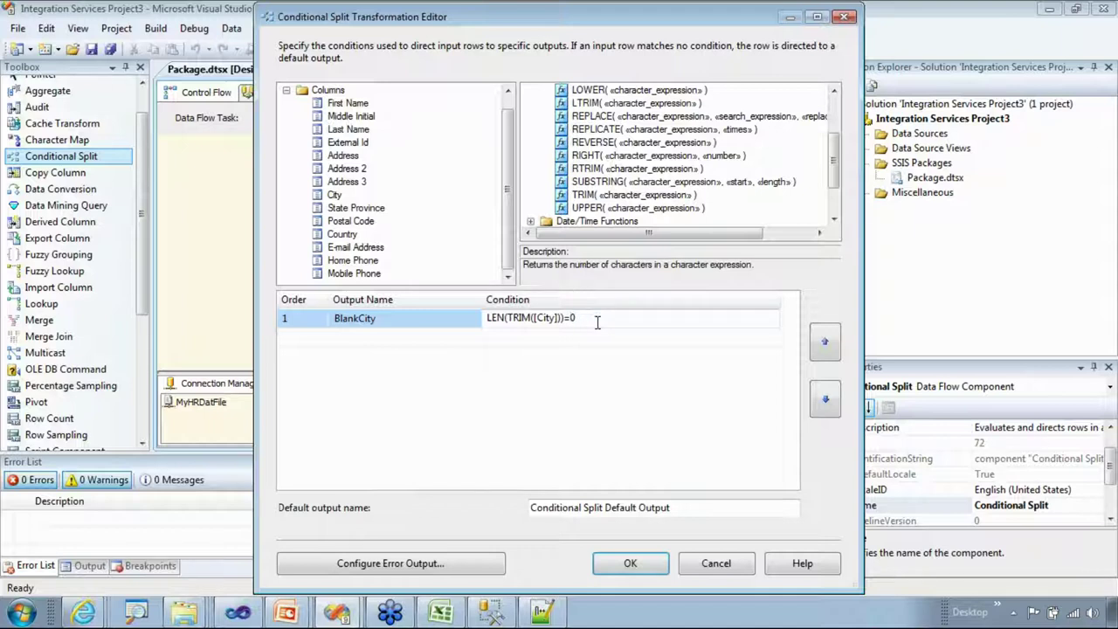
left_click(436, 325)
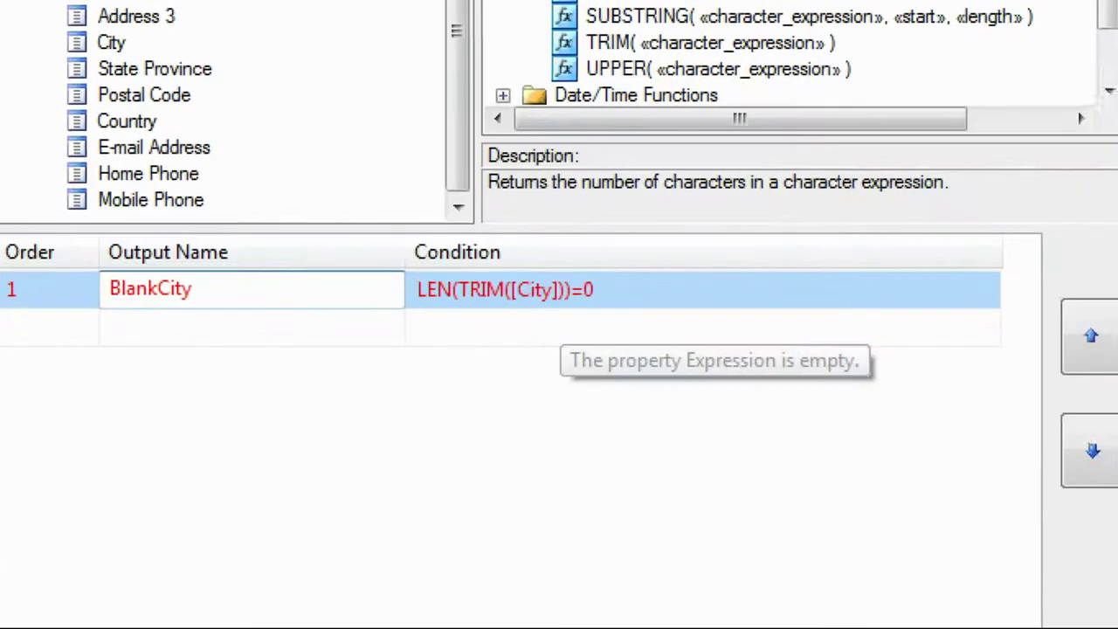
left_click_drag(518, 316, 591, 316)
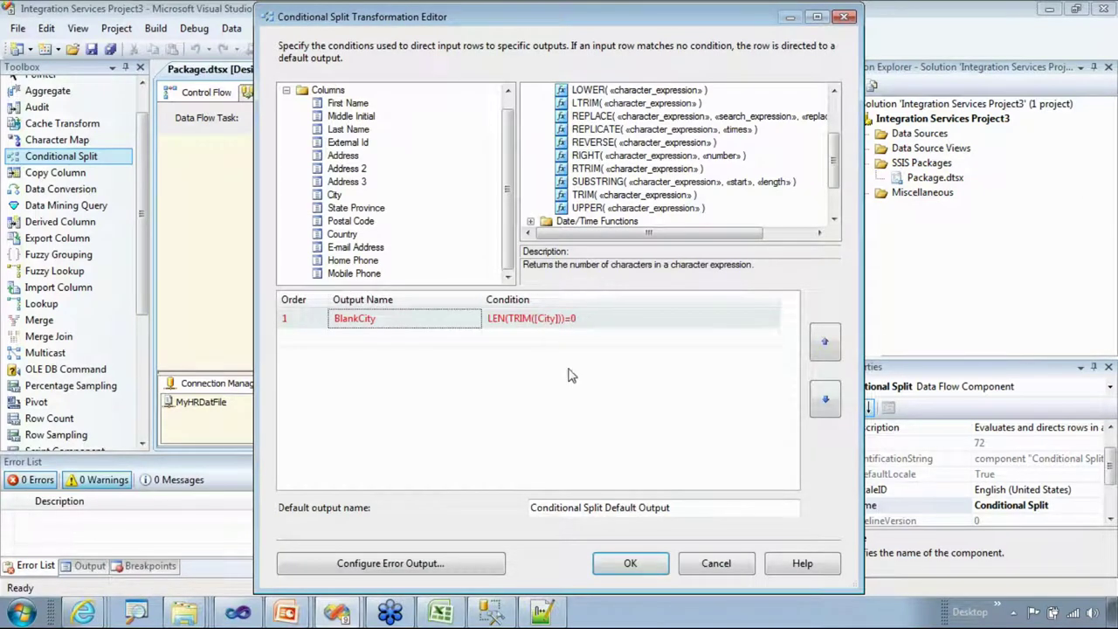
- Fix the invalid BlankCity expression, then open Configure Error Output
left_click(623, 566)
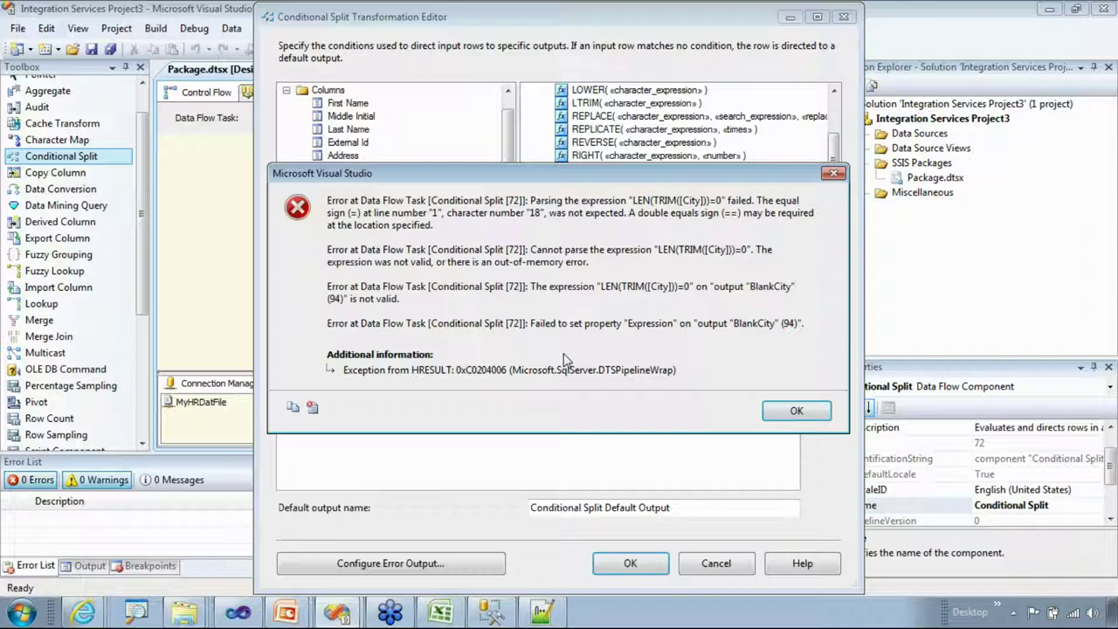
left_click(790, 410)
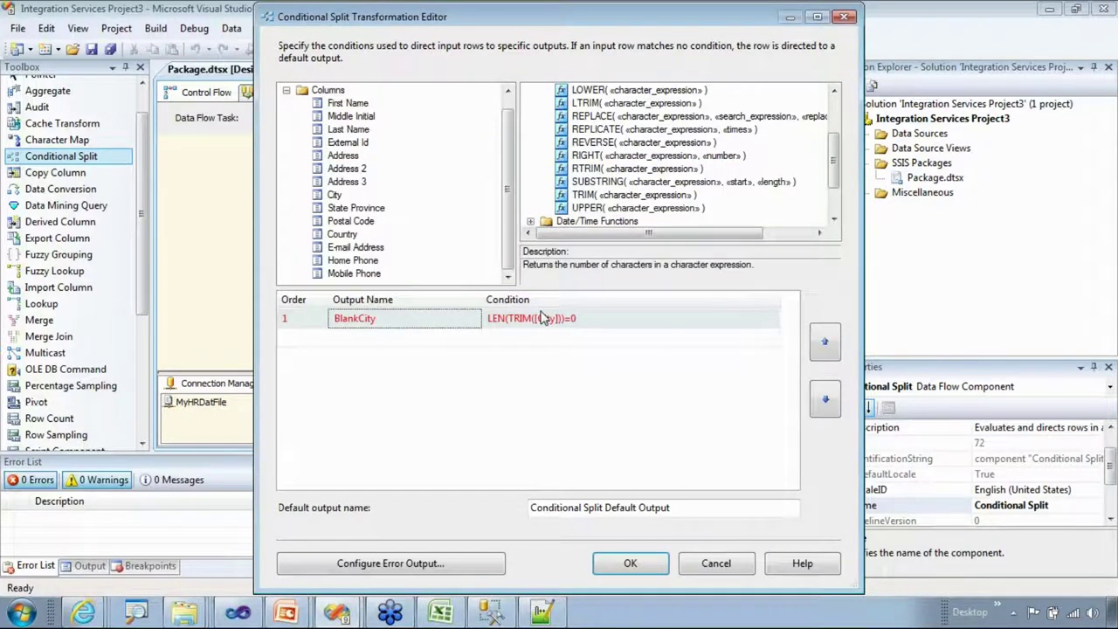
left_click(571, 317)
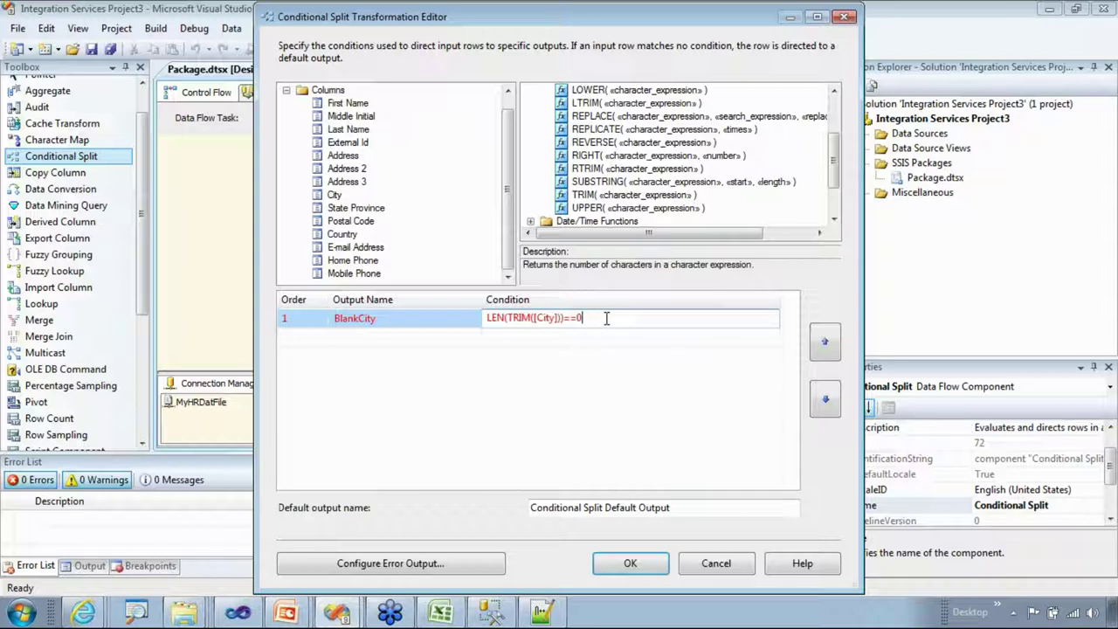
left_click(391, 322)
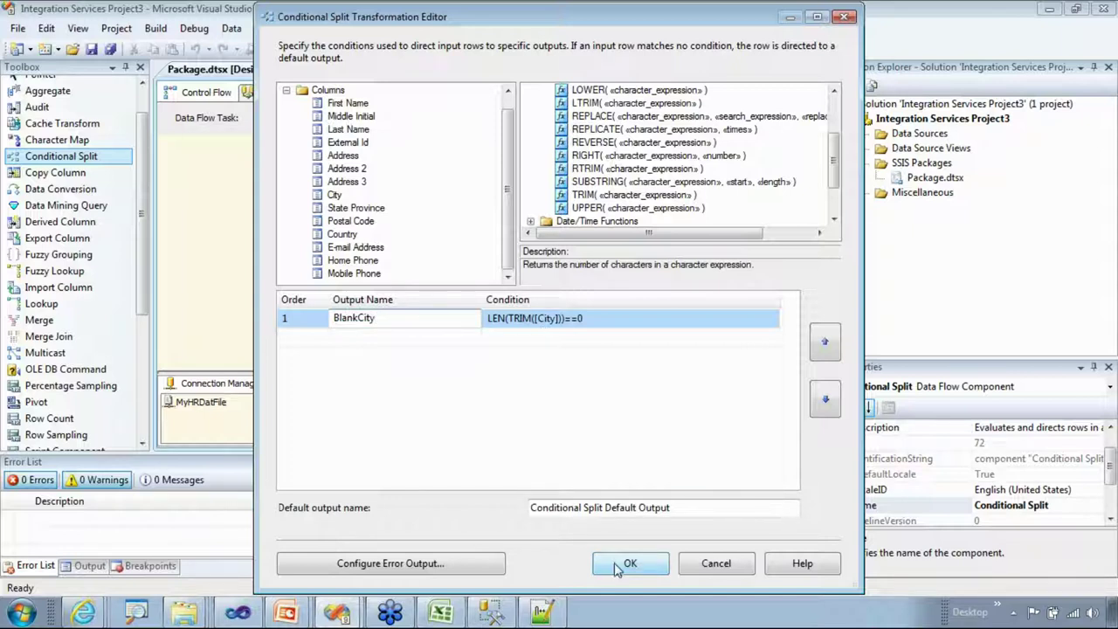
left_click(616, 321)
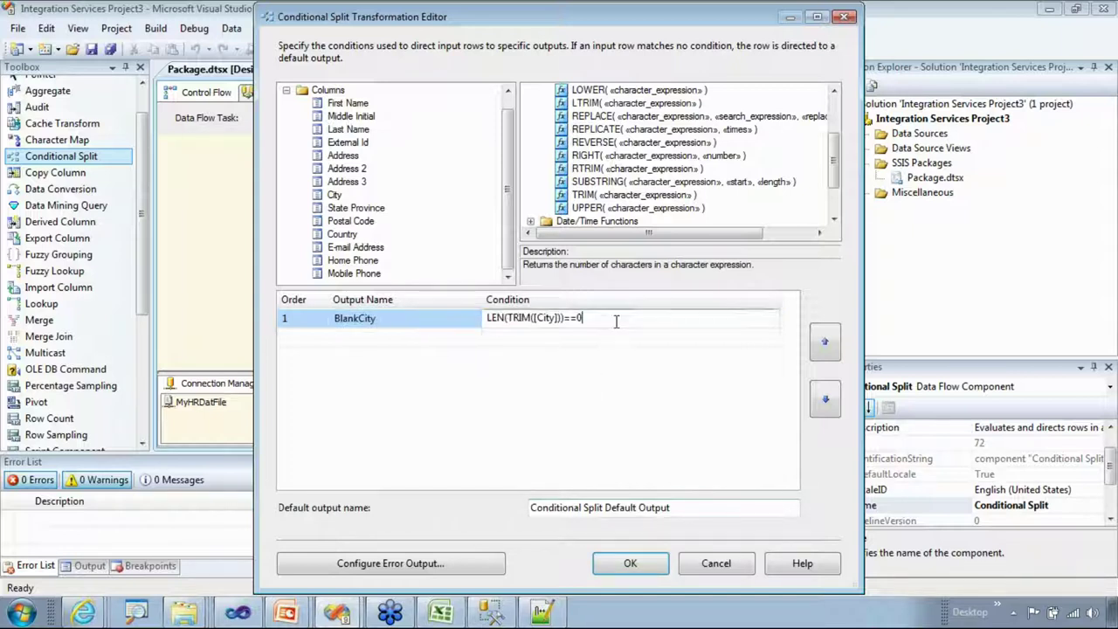
left_click(406, 565)
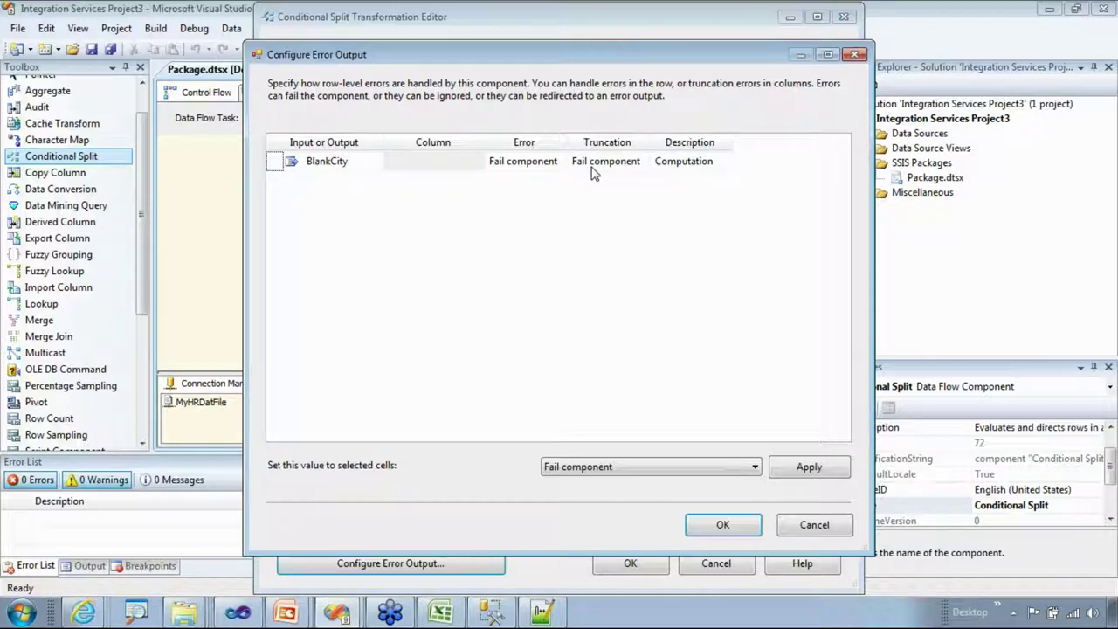
- Keep the error output defaults, rename Default output to NonBlankCity, and close the editor
left_click(723, 525)
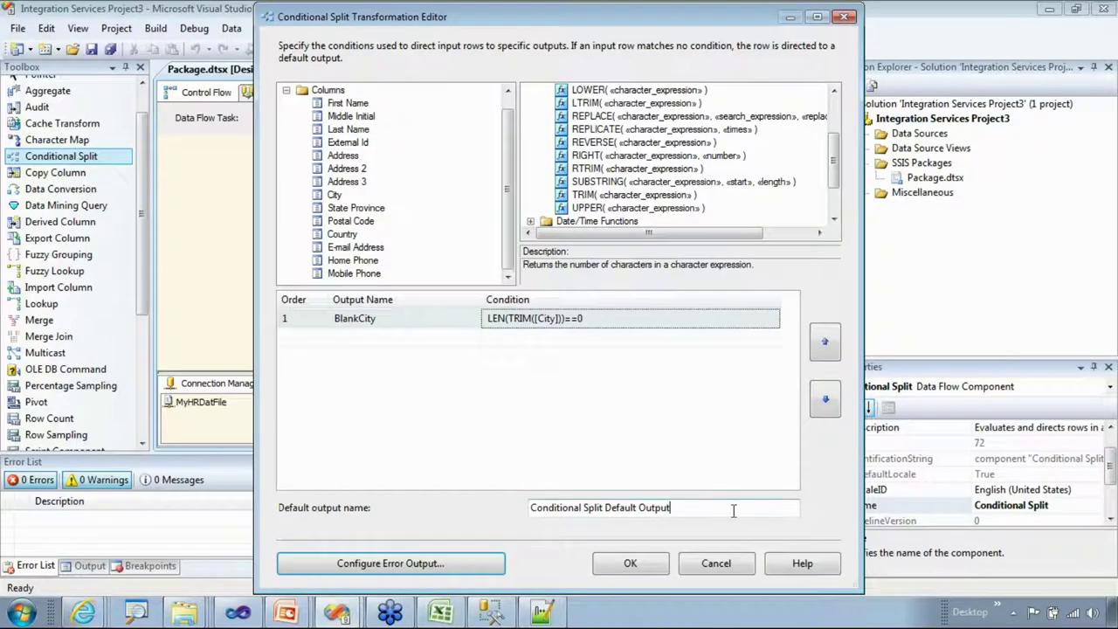
left_click(1077, 393)
key("ctrl+shift+Left")
key("ctrl+shift+Left")
key("ctrl+shift+Left")
key("ctrl+shift+Left")
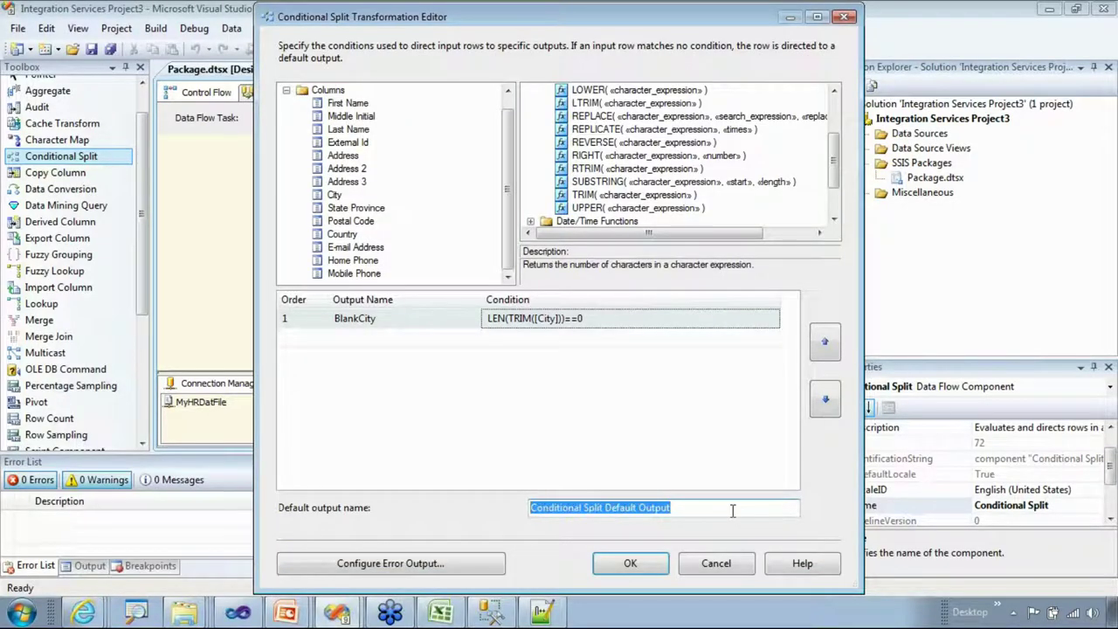
type("NonBlankCity")
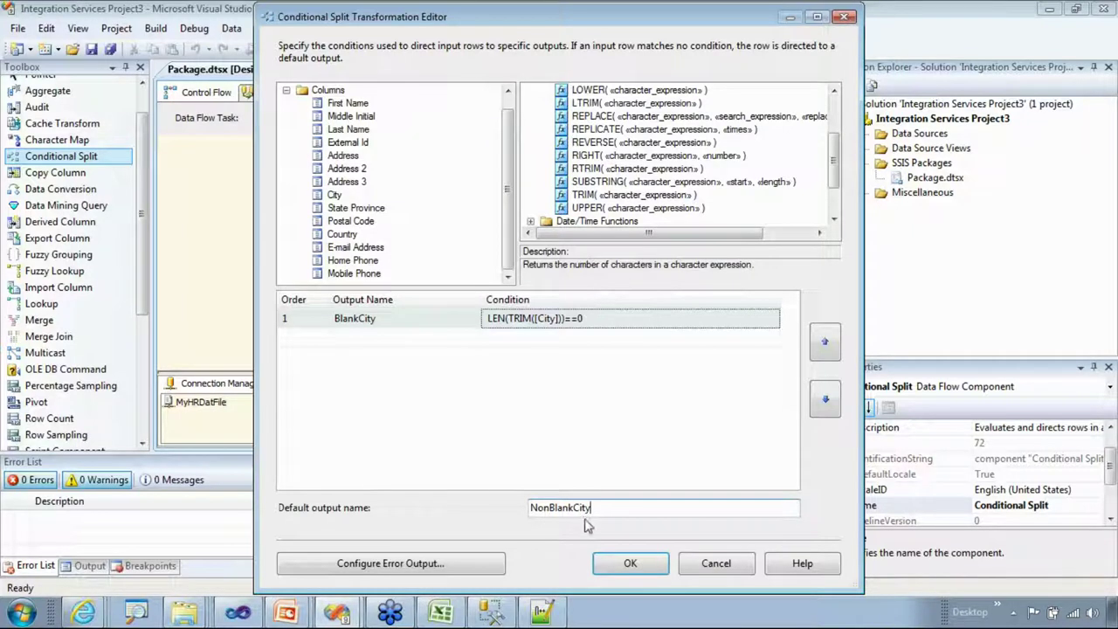
left_click(630, 564)
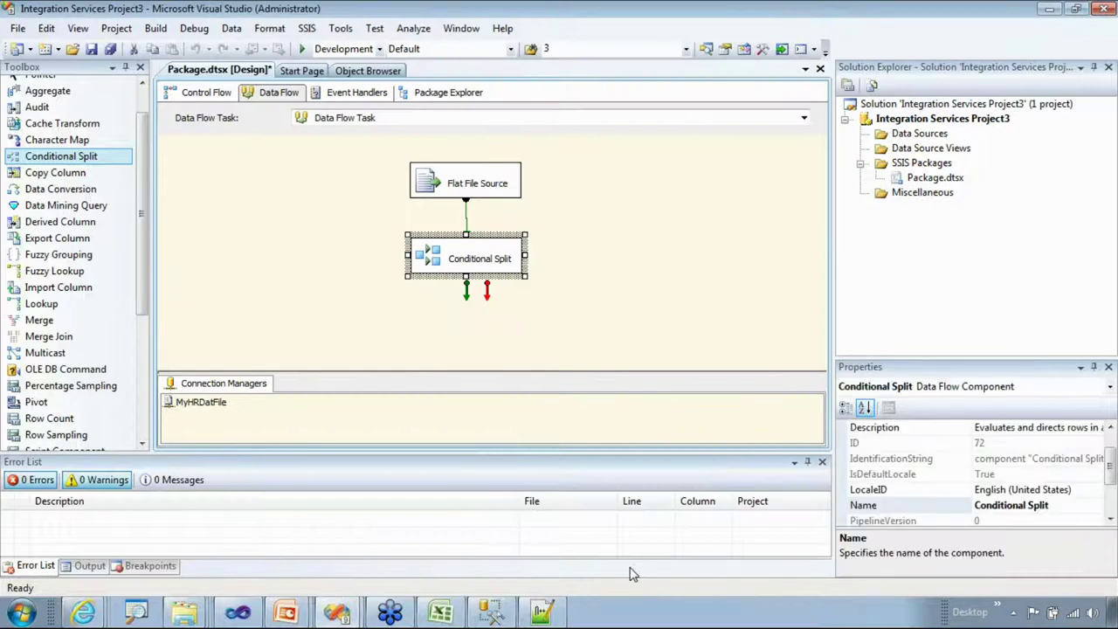
double_click(510, 245)
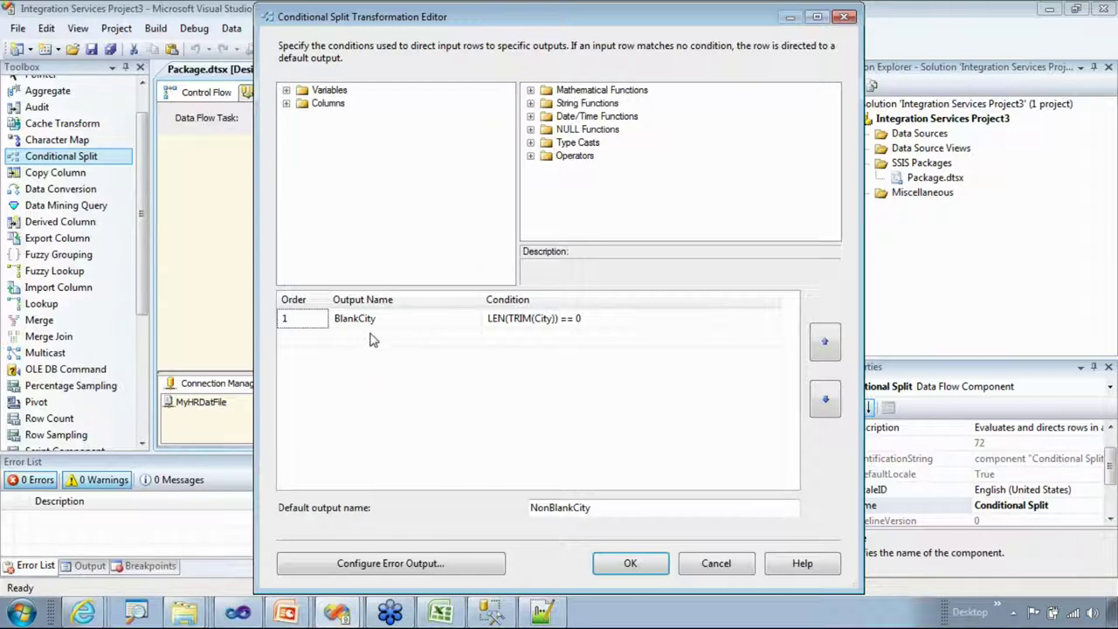
left_click(440, 612)
left_click(809, 163)
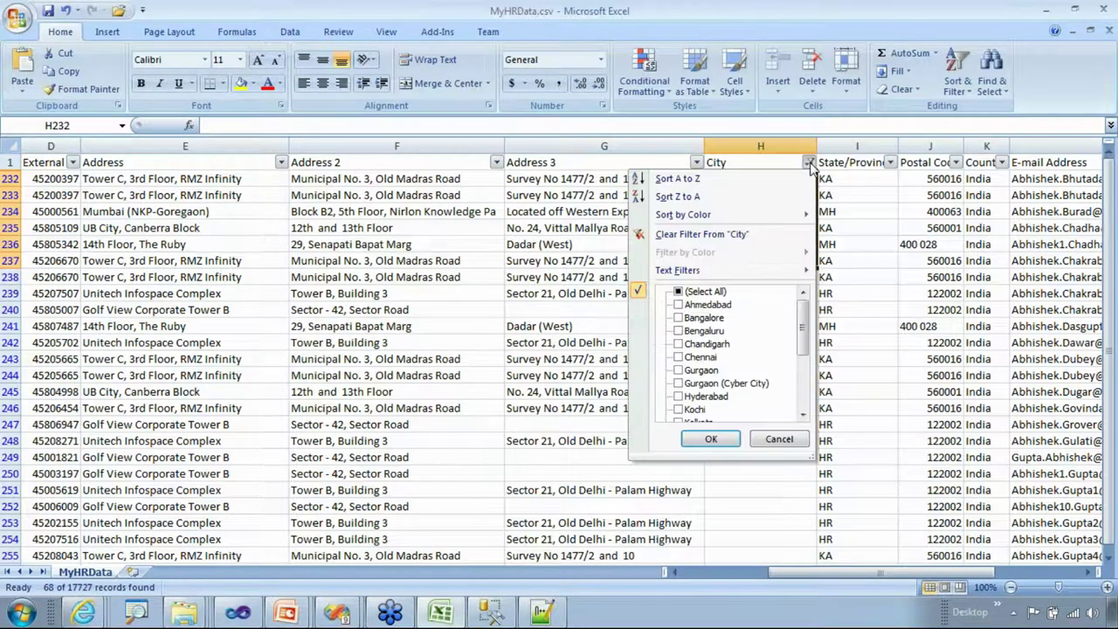
left_click(694, 292)
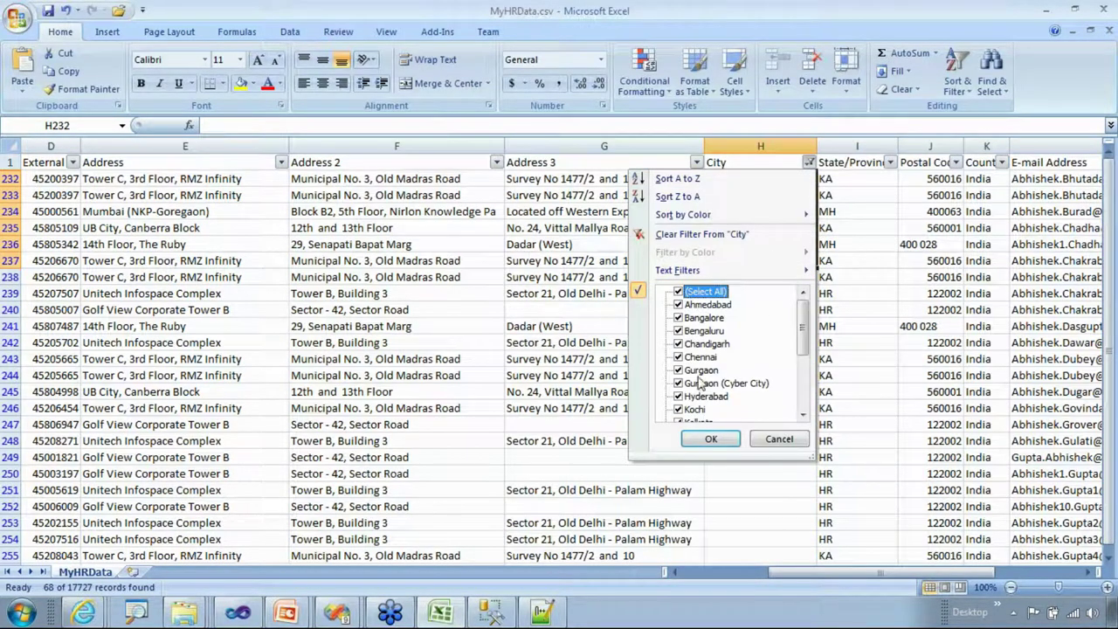
left_click(711, 438)
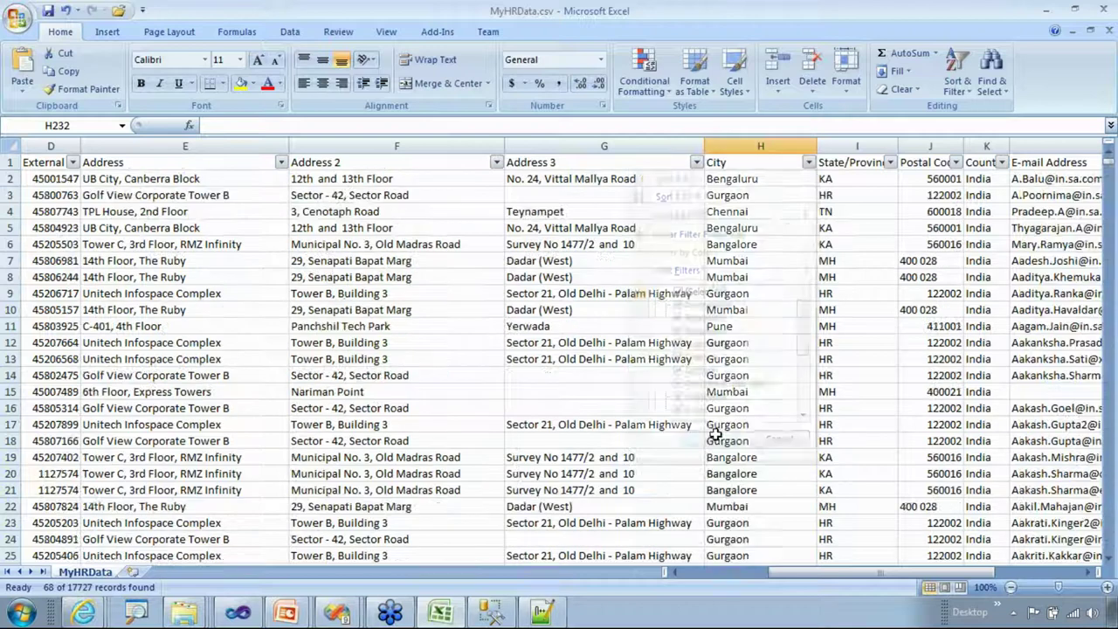
left_click(808, 163)
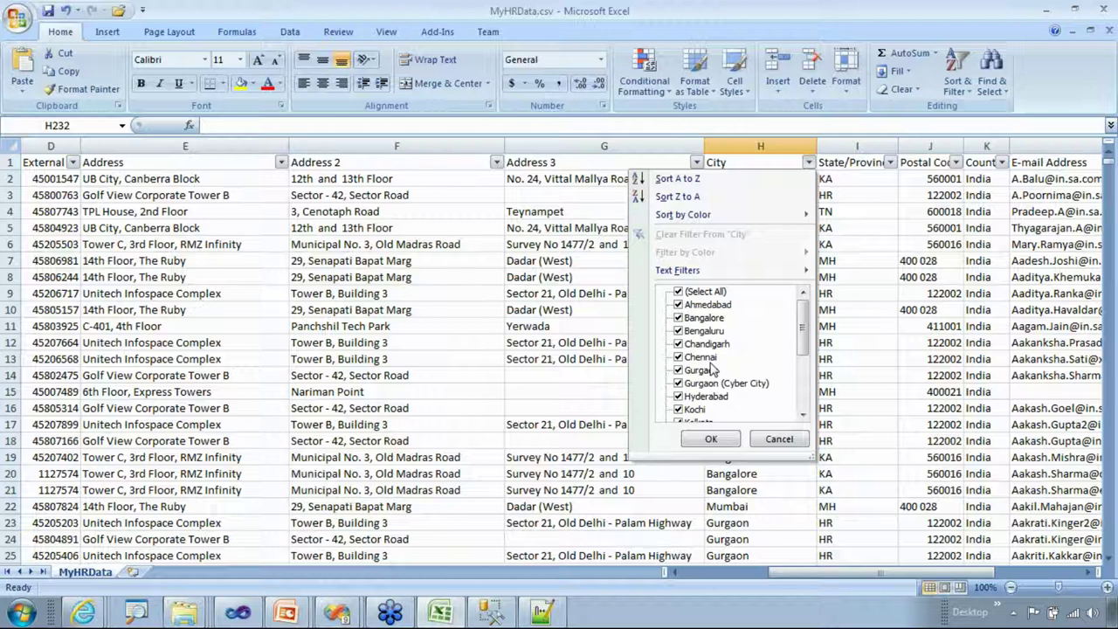
left_click(779, 439)
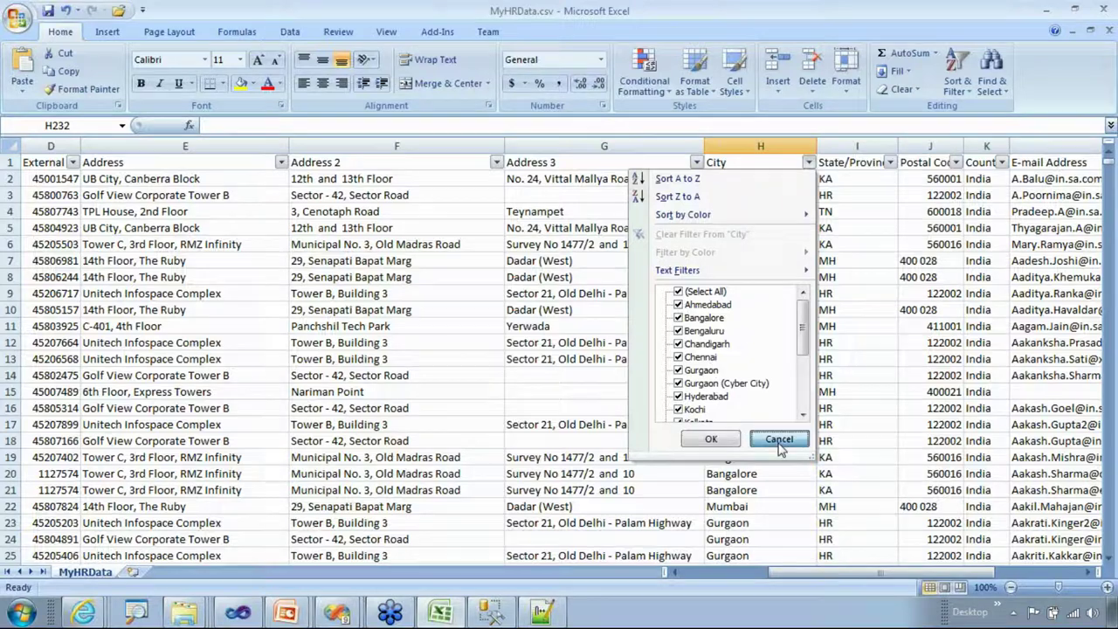
scroll(890, 127, "left", 3)
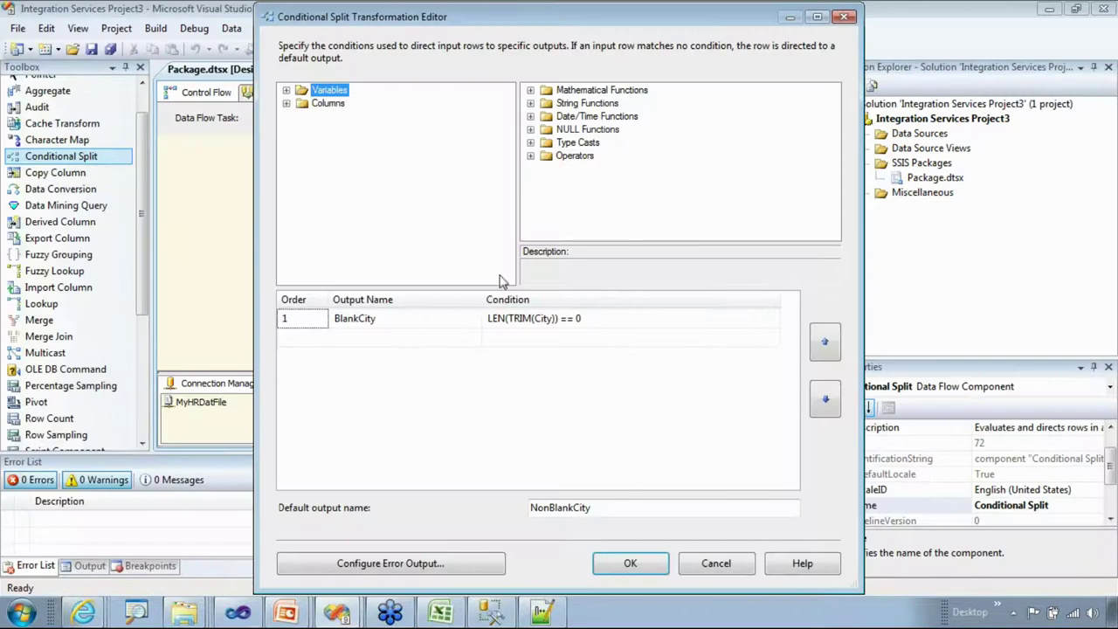
left_click(1047, 9)
left_click(348, 341)
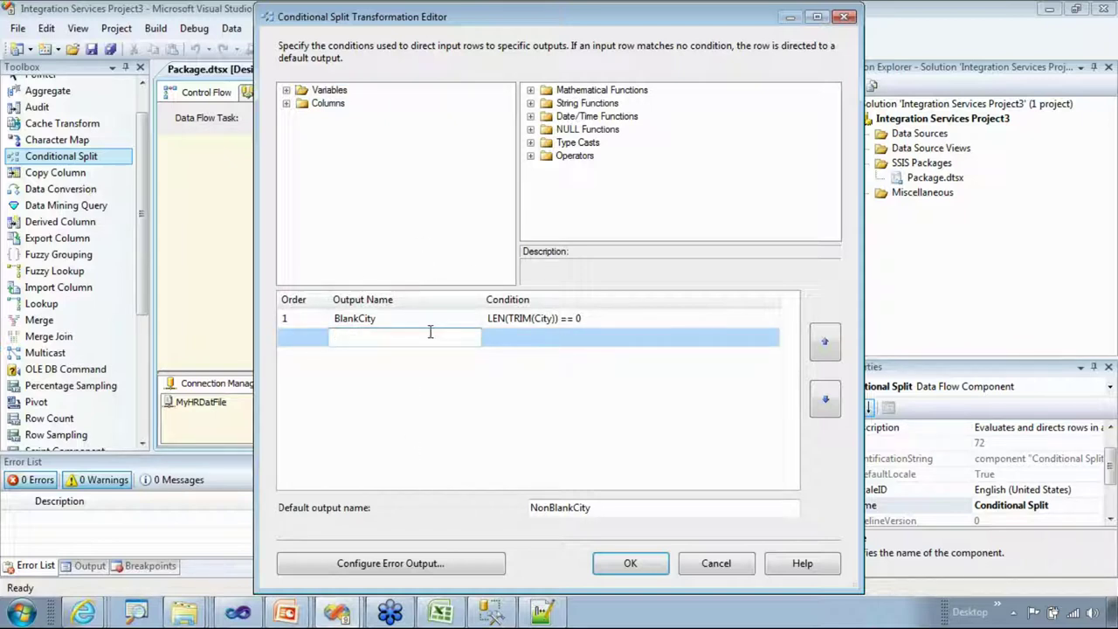
left_click(655, 317)
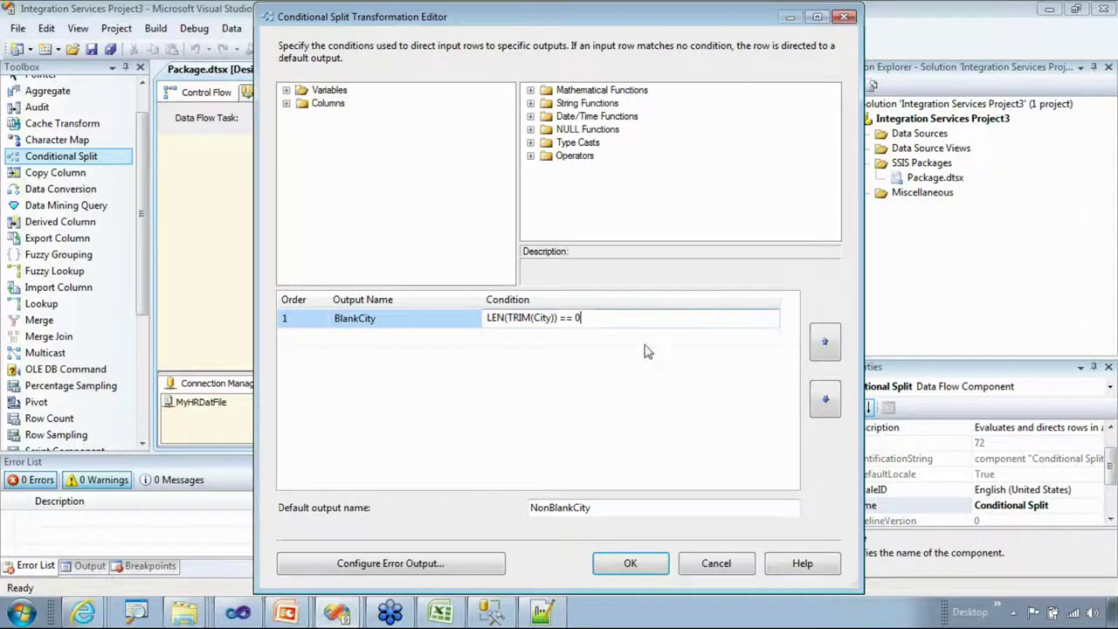
left_click(629, 563)
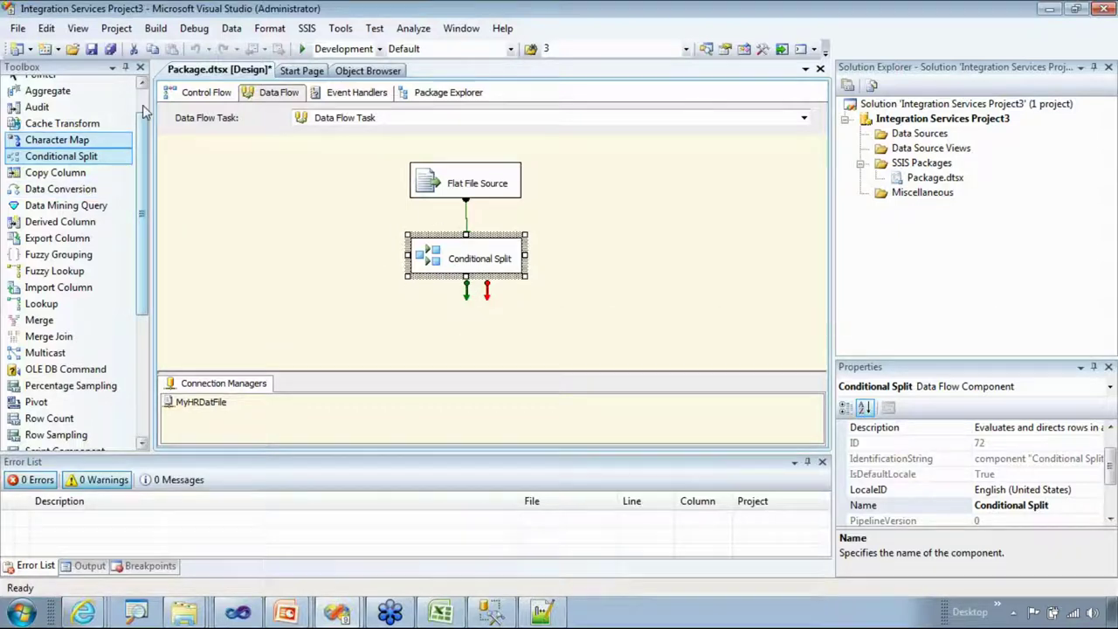
- Switch the Toolbox to Data Flow Destinations after briefly checking the MyHRData spreadsheet
scroll(145, 109, "up", 1)
left_click(10, 98)
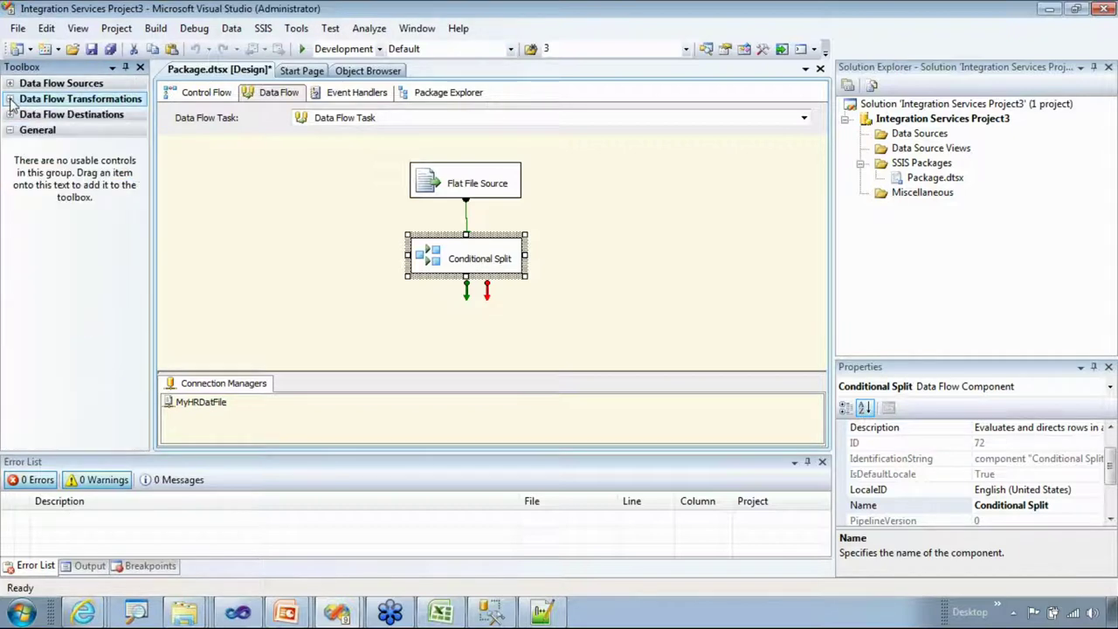
left_click(12, 115)
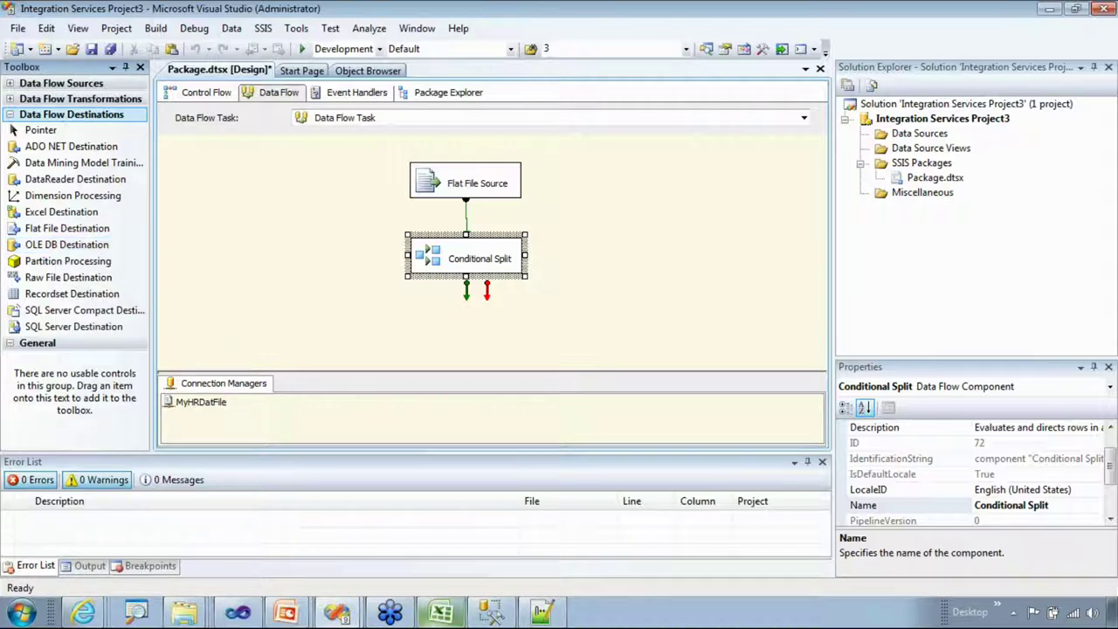
left_click(441, 611)
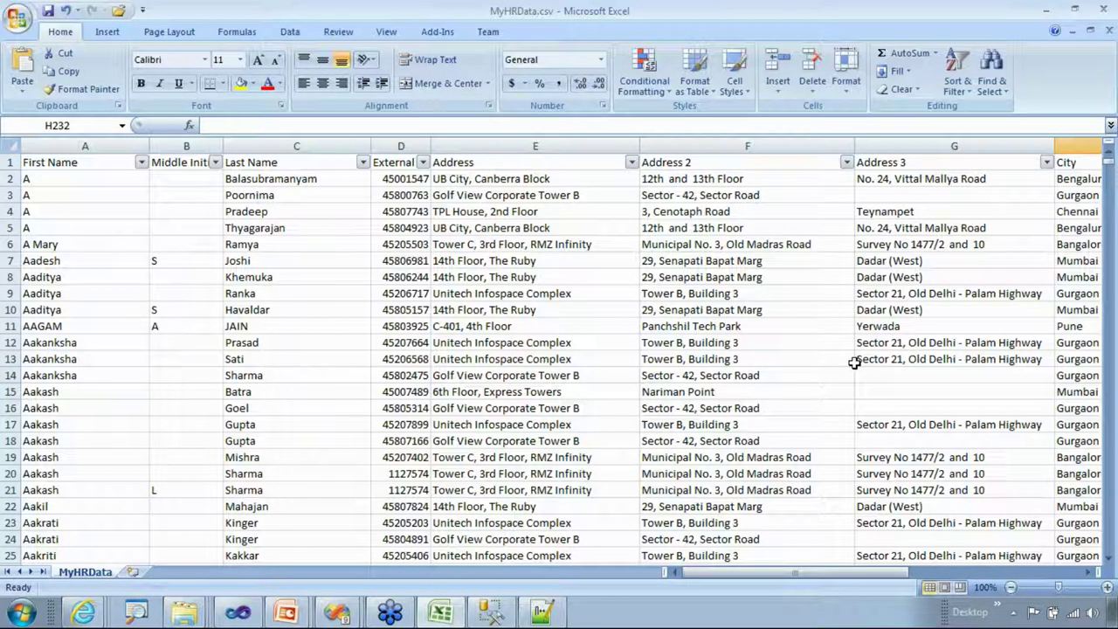
left_click(1048, 17)
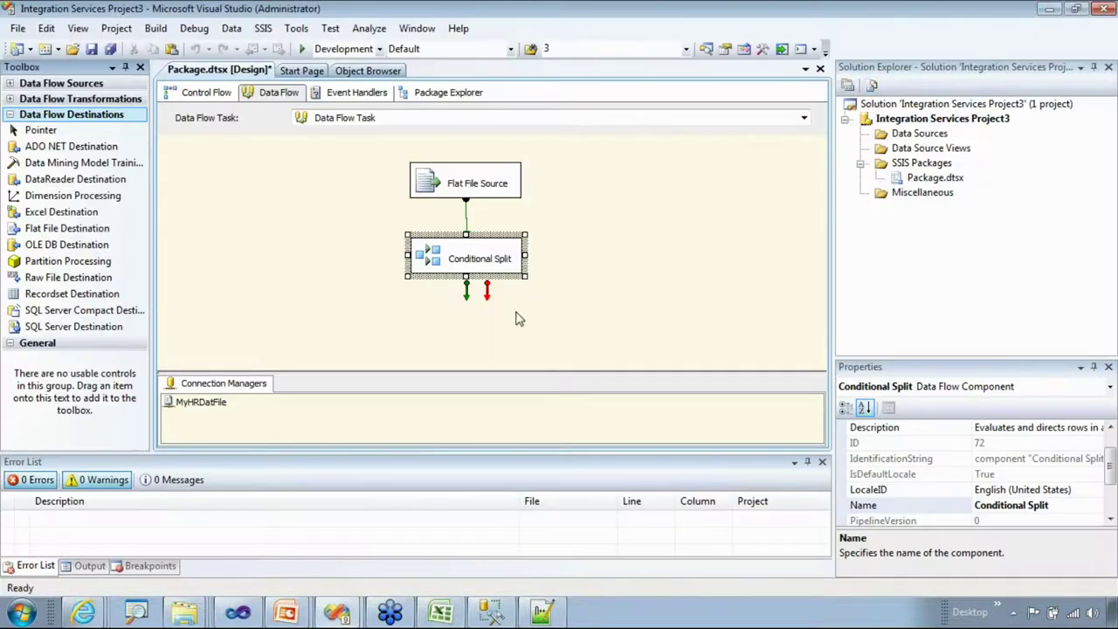
- Place a Flat File Destination below the Conditional Split and an OLE DB Destination to its left
left_click(70, 229)
left_click_drag(70, 228, 544, 314)
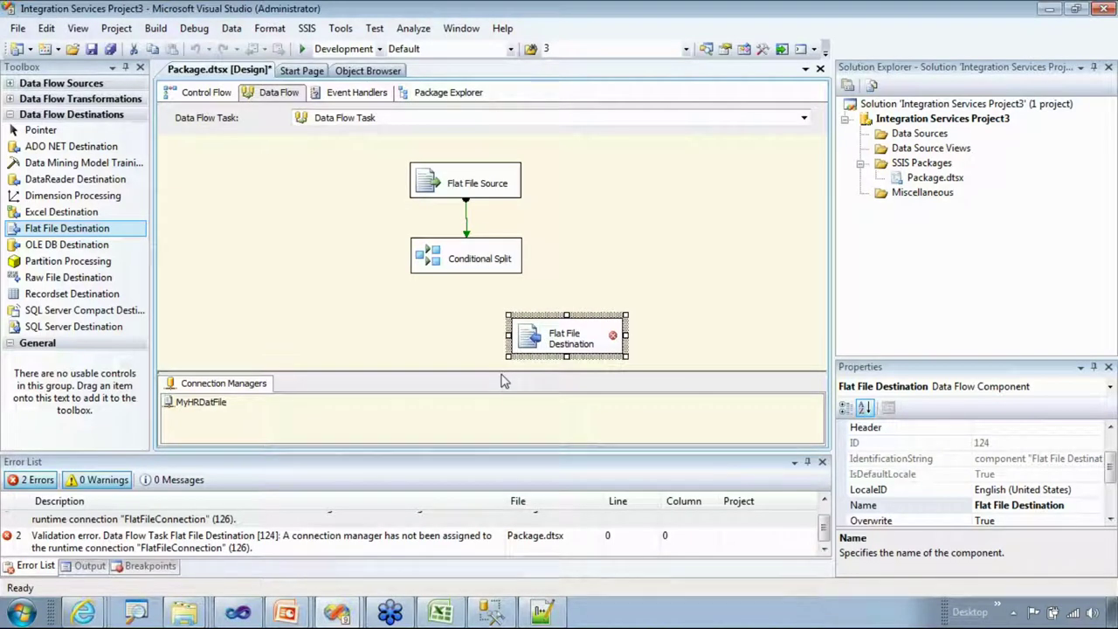
left_click_drag(503, 372, 496, 412)
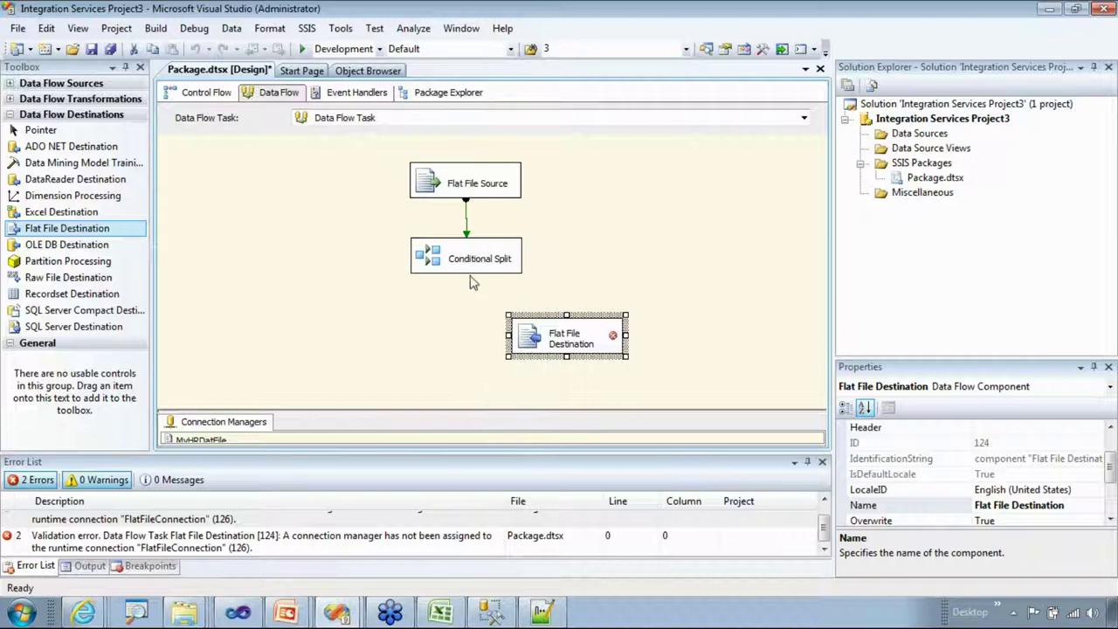
mouse_move(567, 349)
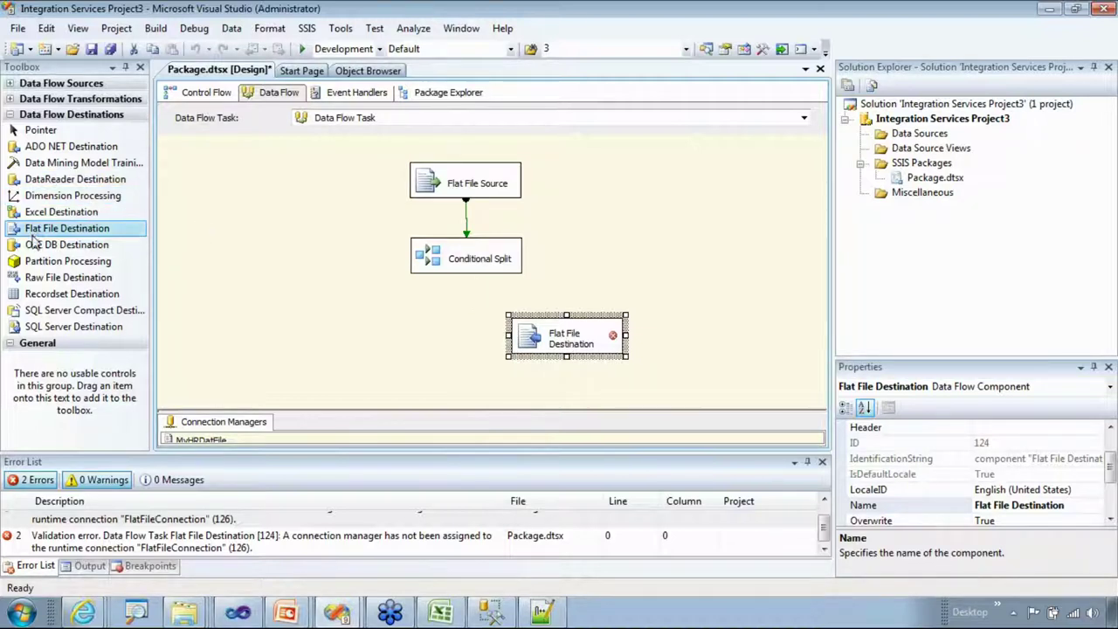
left_click_drag(19, 248, 349, 315)
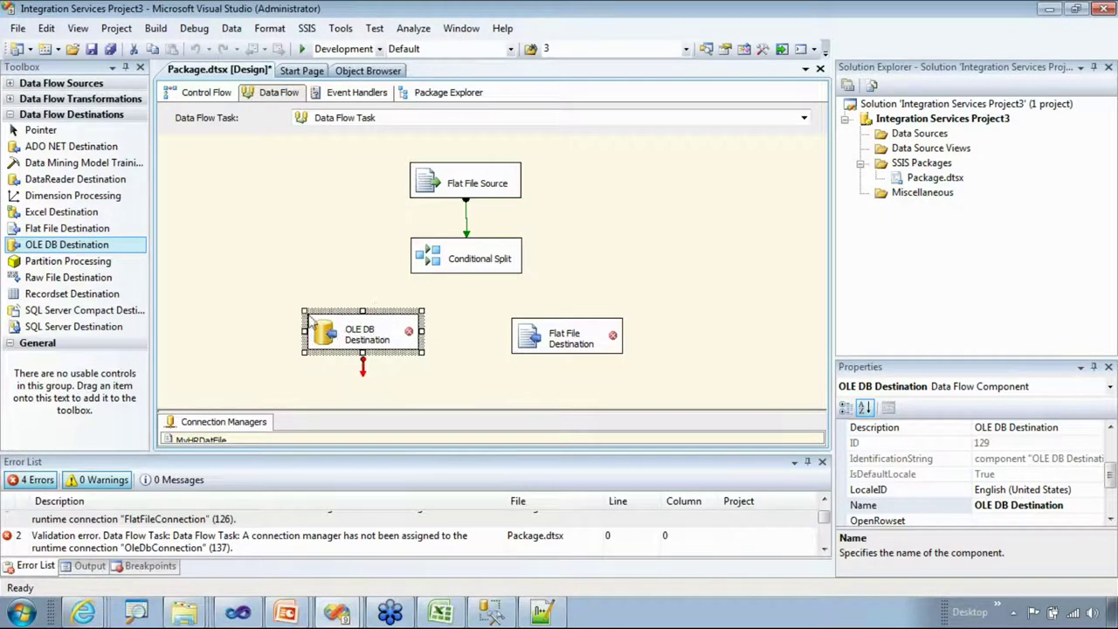
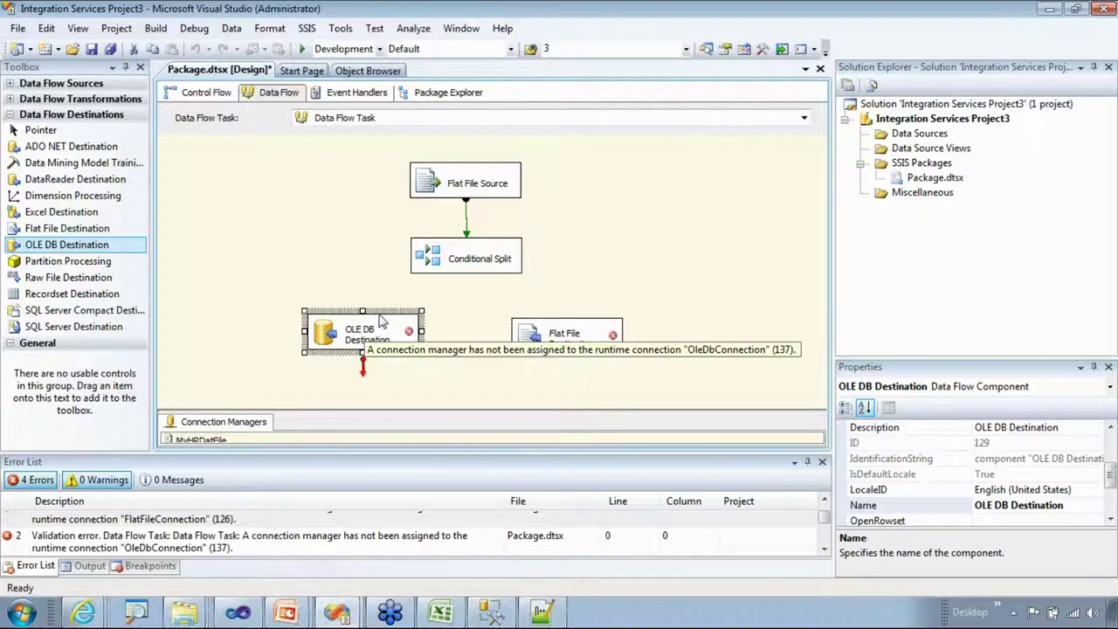
- Nudge the OLE DB Destination lower and dismiss its no-input-columns warning
left_click_drag(377, 324, 375, 337)
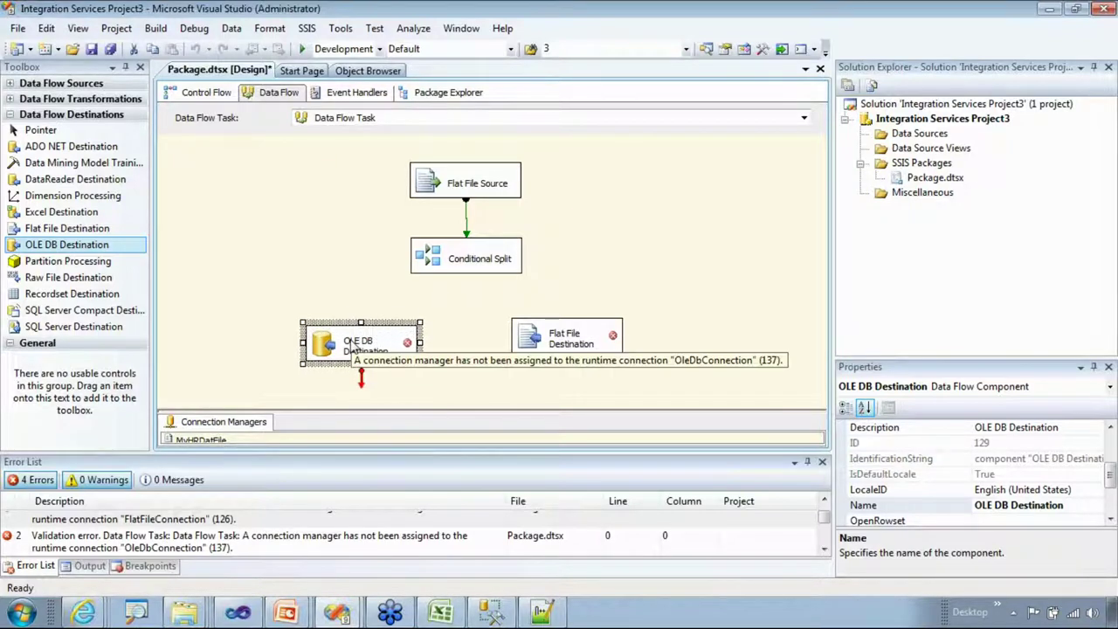
left_click(491, 611)
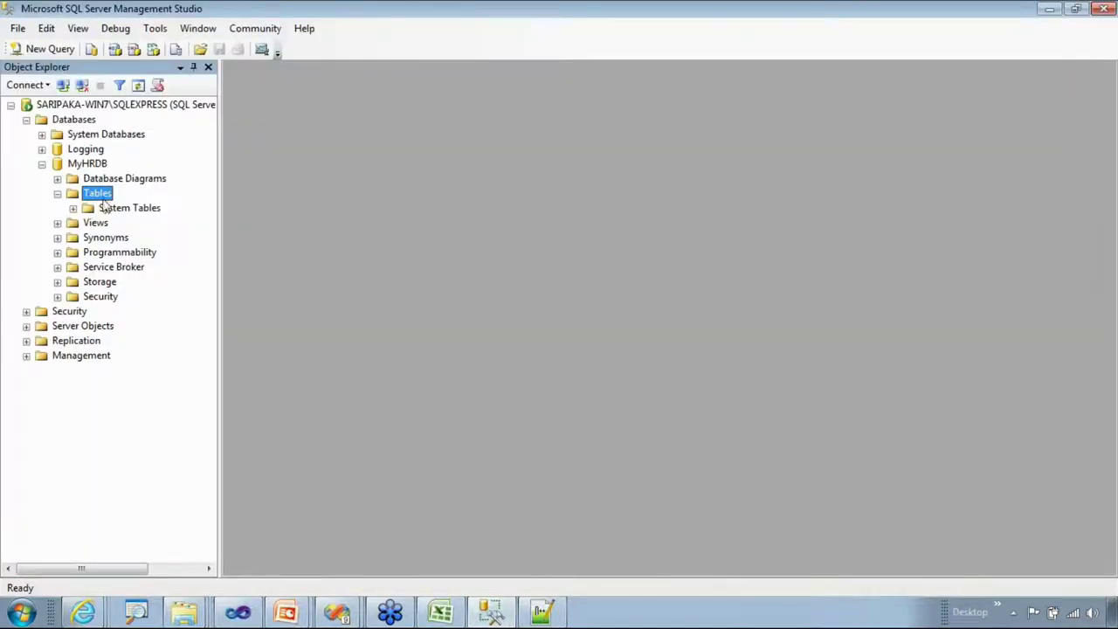
left_click(1049, 8)
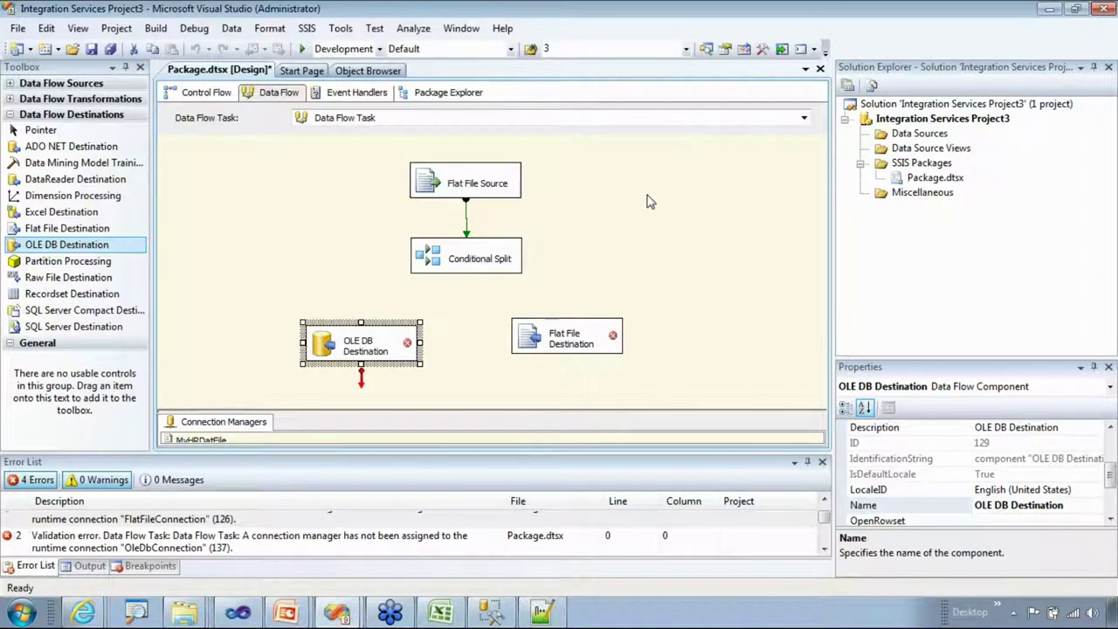
double_click(379, 323)
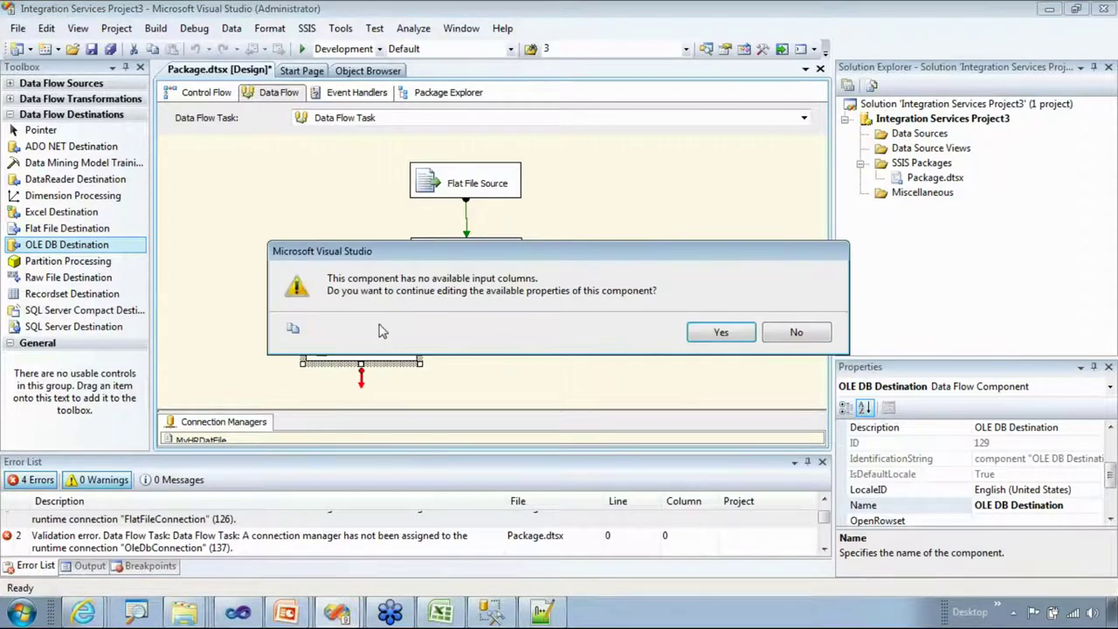
left_click(794, 334)
- Connect the Conditional Split's NonBlankCity output to the OLE DB Destination
left_click(476, 260)
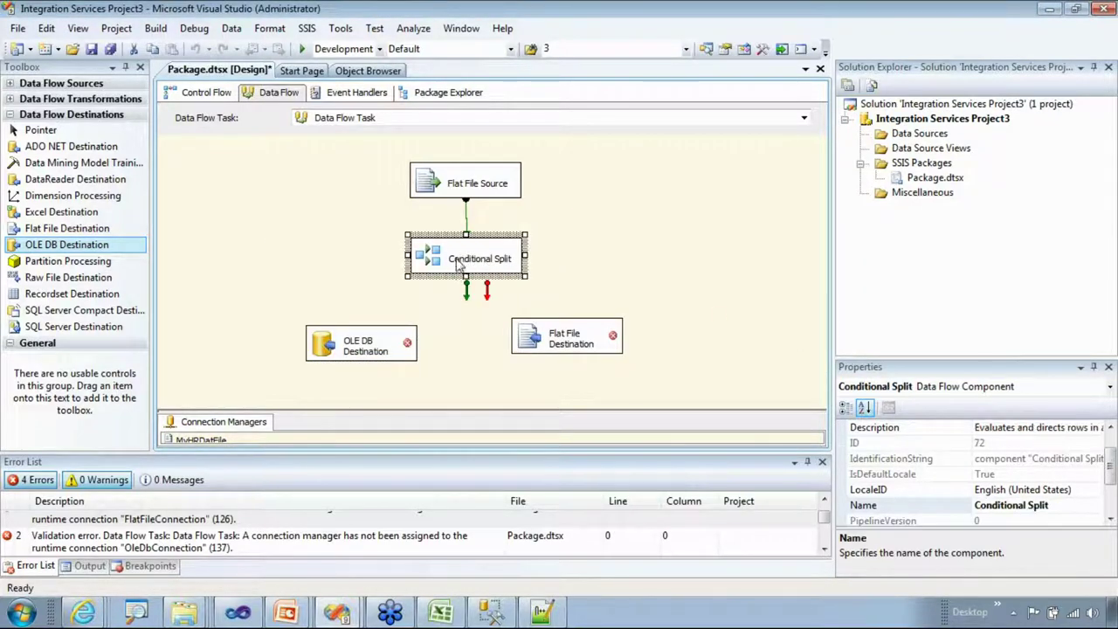
left_click_drag(466, 295, 370, 333)
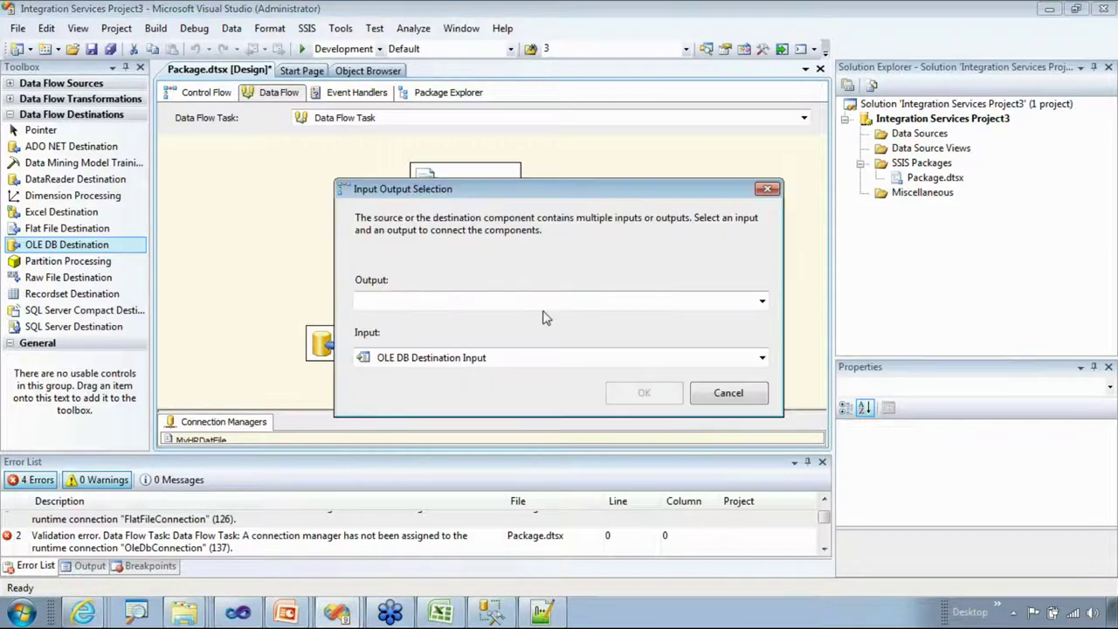
left_click_drag(483, 195, 731, 103)
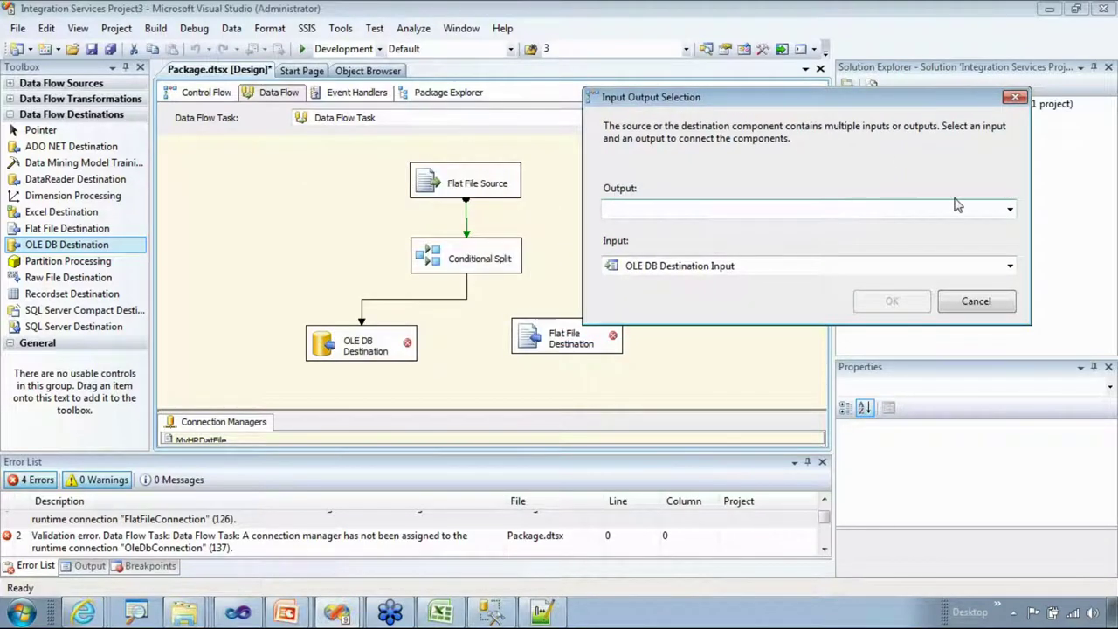
left_click(1009, 210)
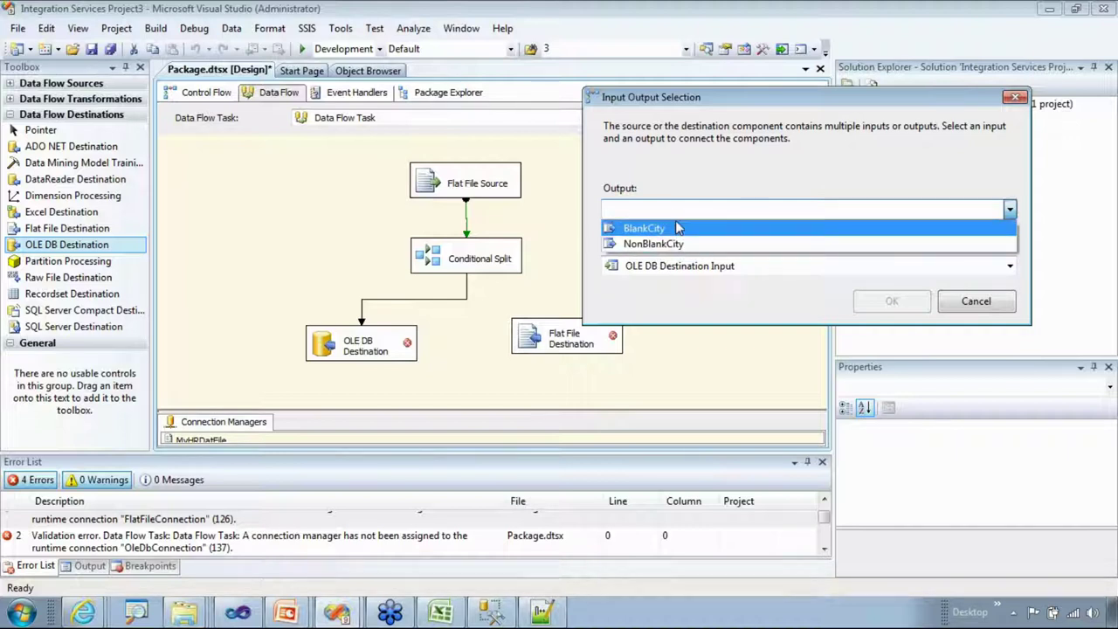
left_click(666, 247)
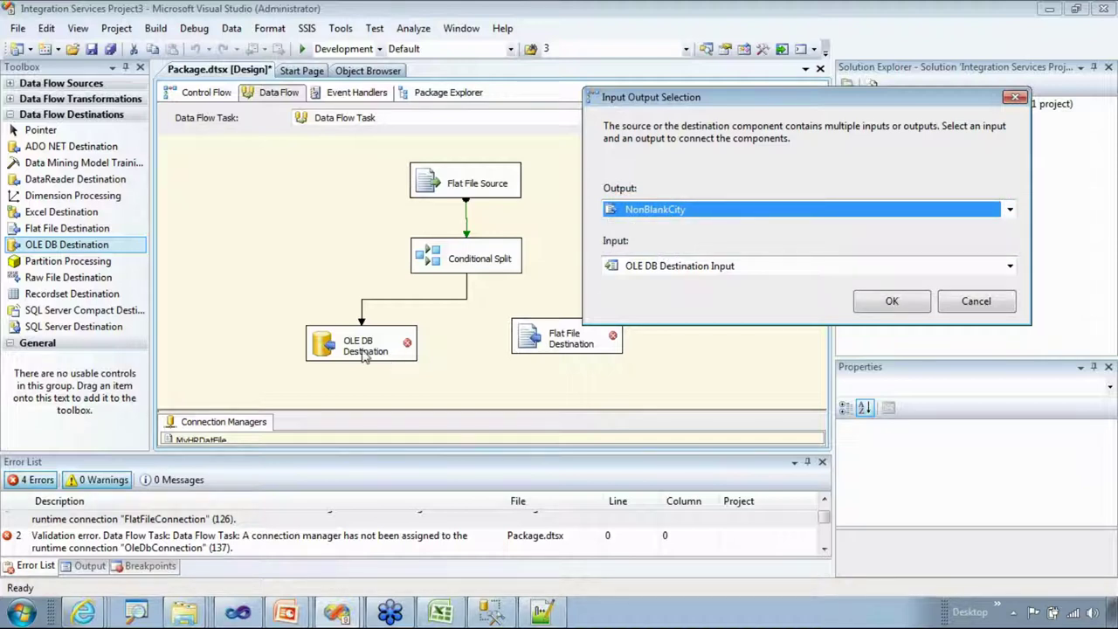
left_click(880, 301)
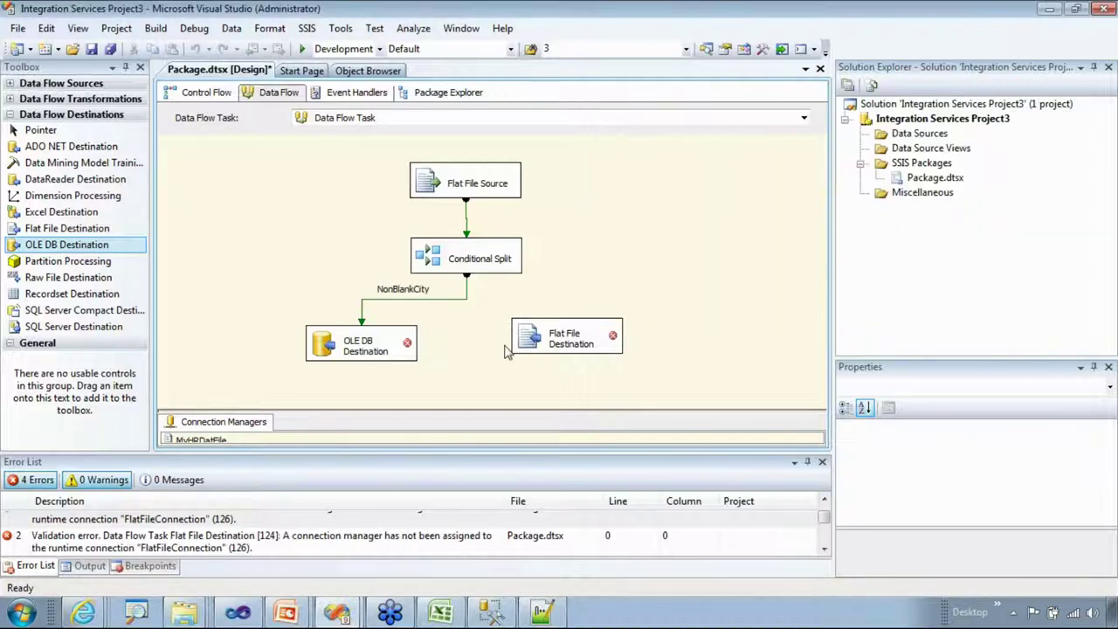
- Connect the BlankCity output to the Flat File Destination and tidy its position
left_click(476, 260)
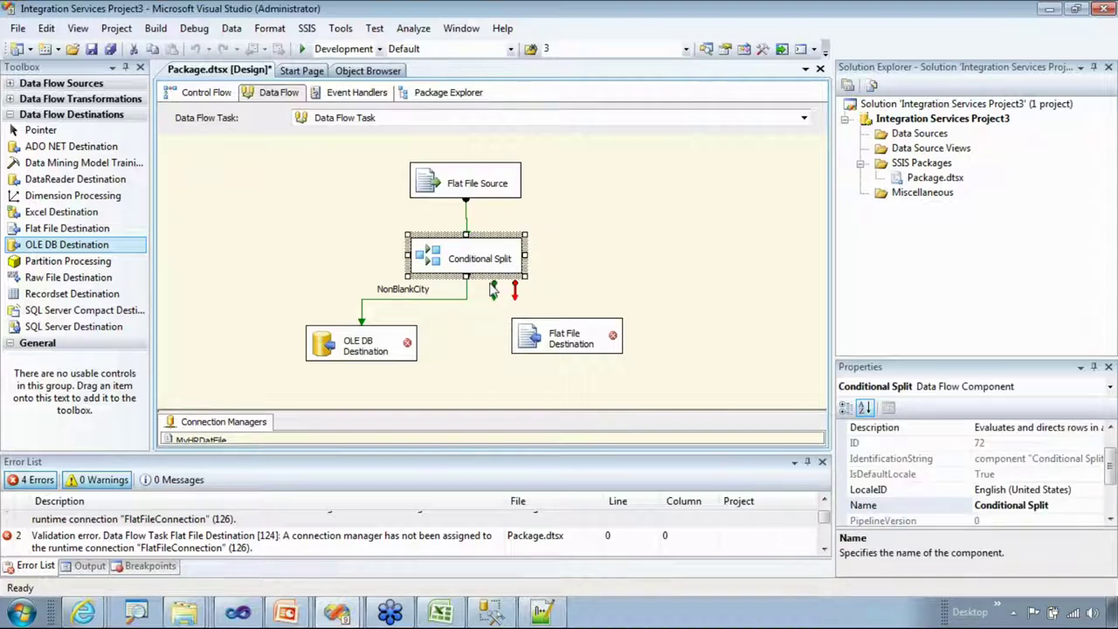
left_click_drag(494, 295, 534, 330)
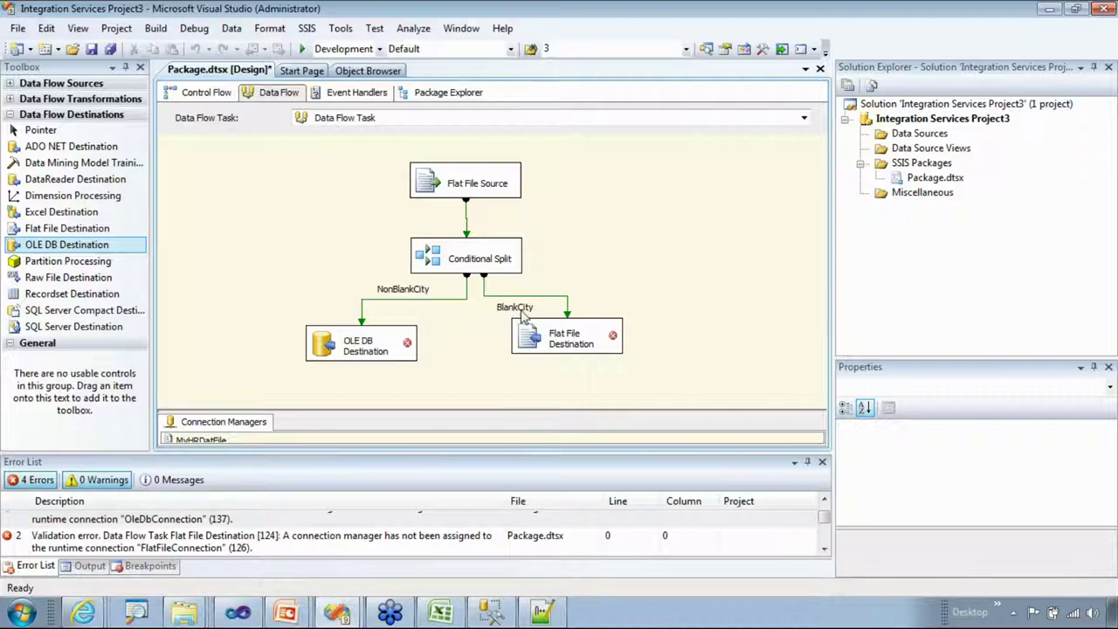
left_click(549, 339)
left_click_drag(599, 327, 588, 330)
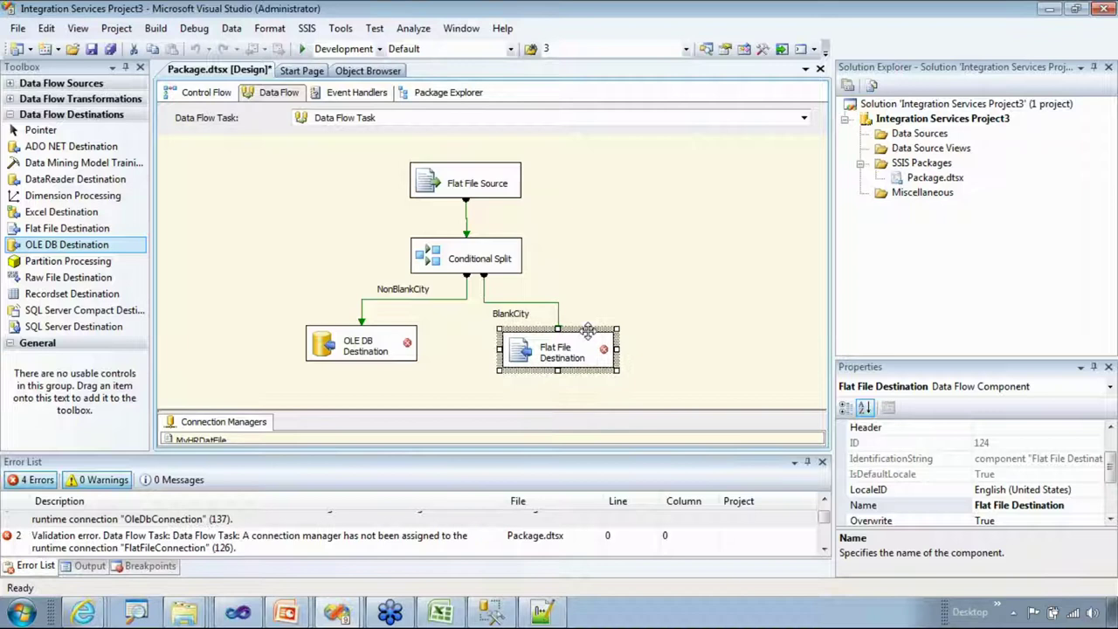
left_click(495, 256)
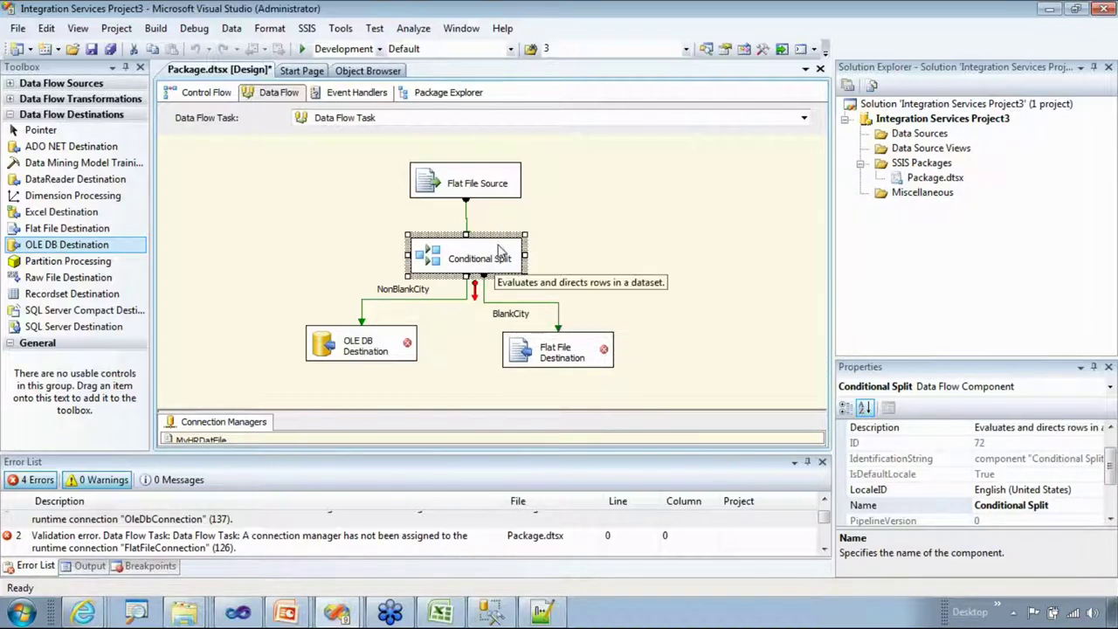
- Set both Error and Truncation handling for the BlankCity output to Redirect row, then confirm
double_click(502, 249)
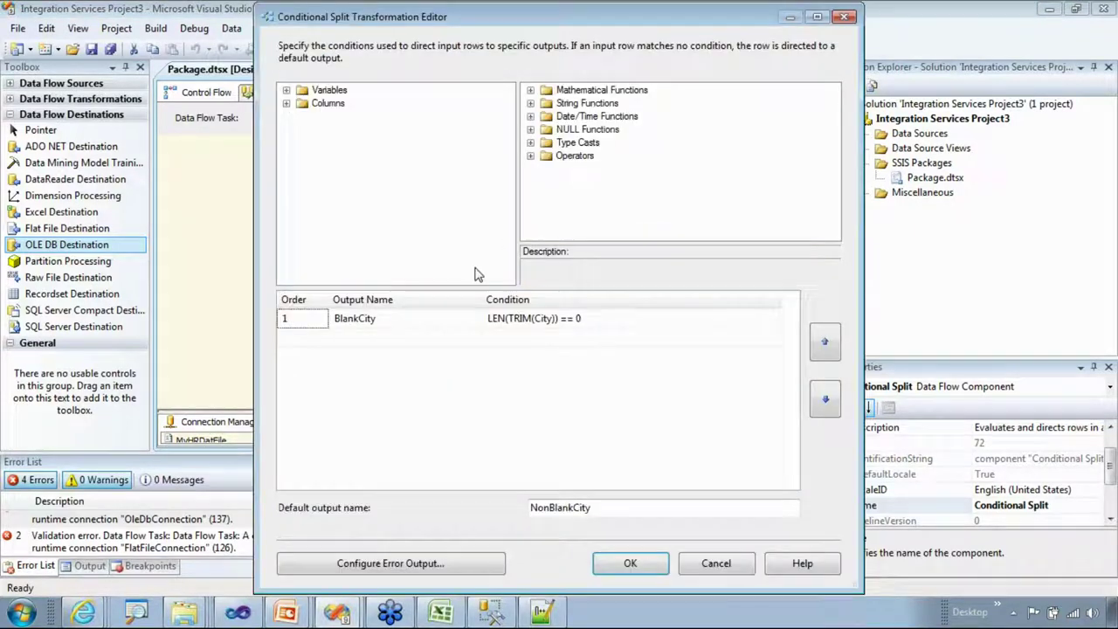
left_click(367, 566)
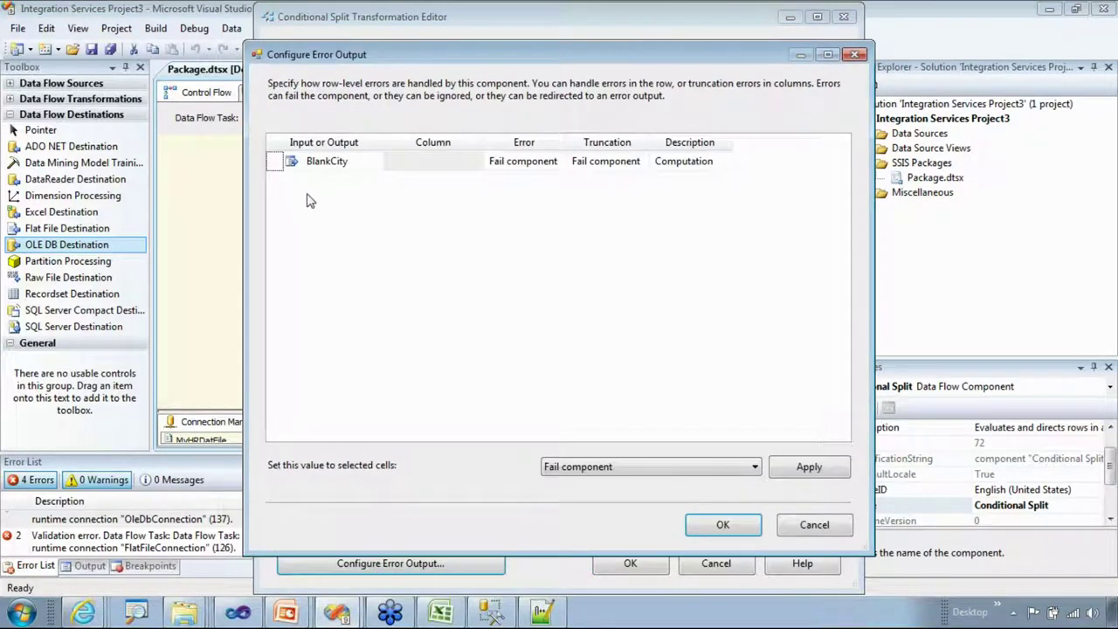
left_click(534, 166)
left_click(558, 162)
left_click(527, 193)
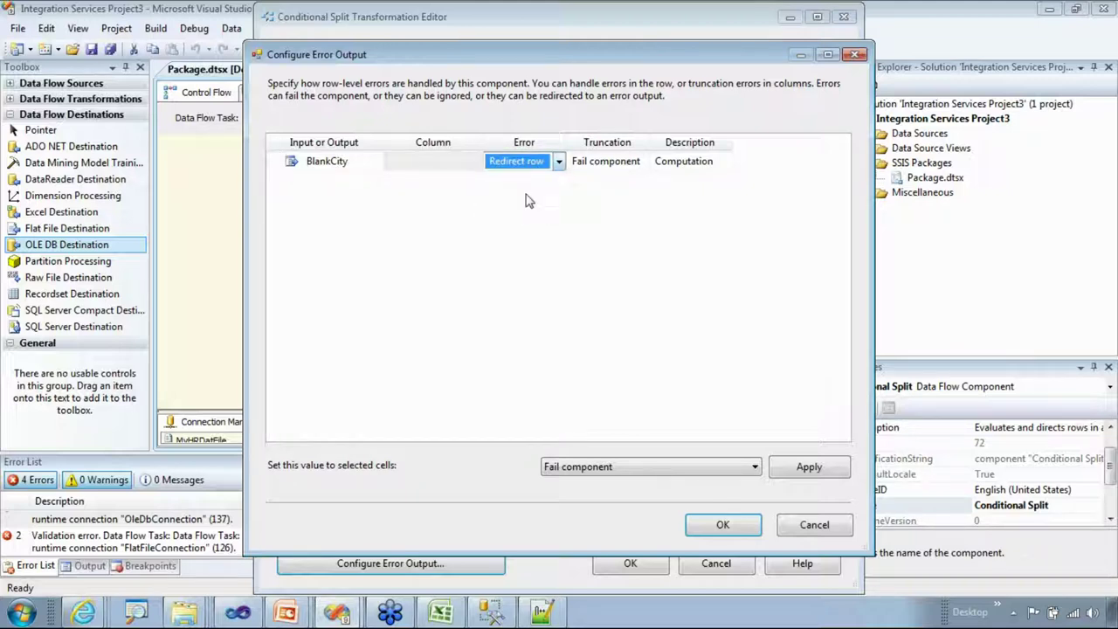
left_click(614, 164)
left_click(642, 164)
left_click(601, 194)
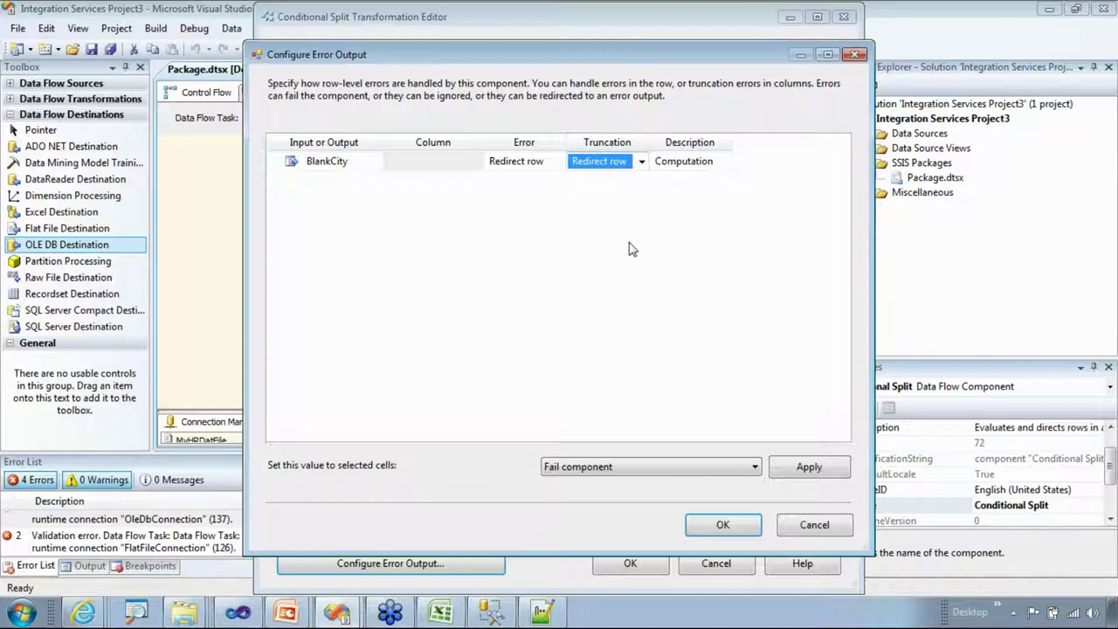
left_click(802, 470)
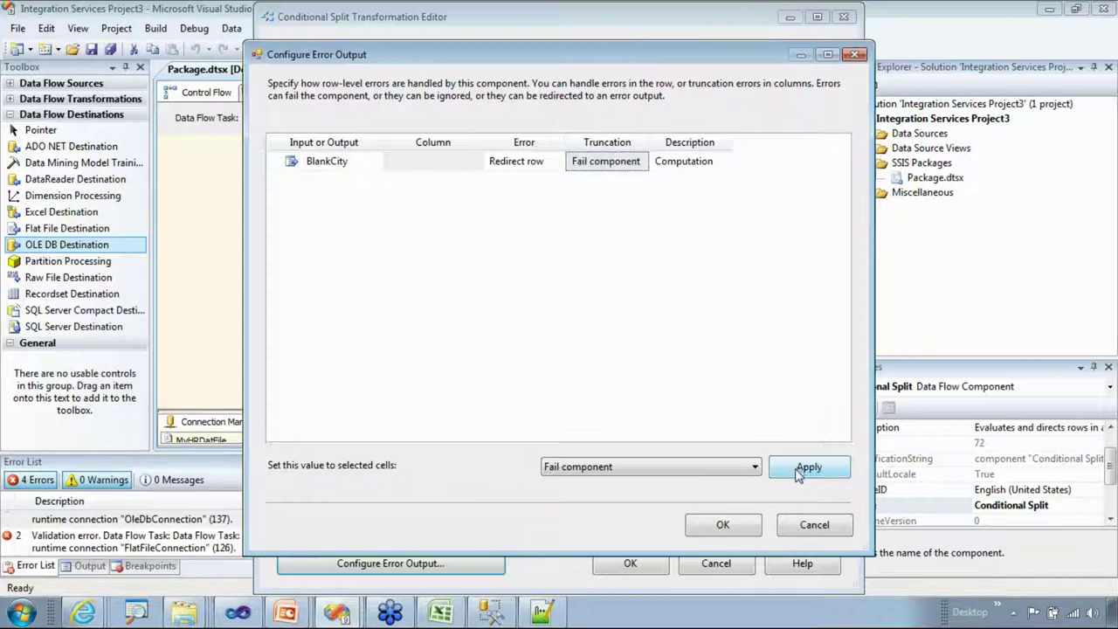
left_click(729, 469)
left_click(662, 509)
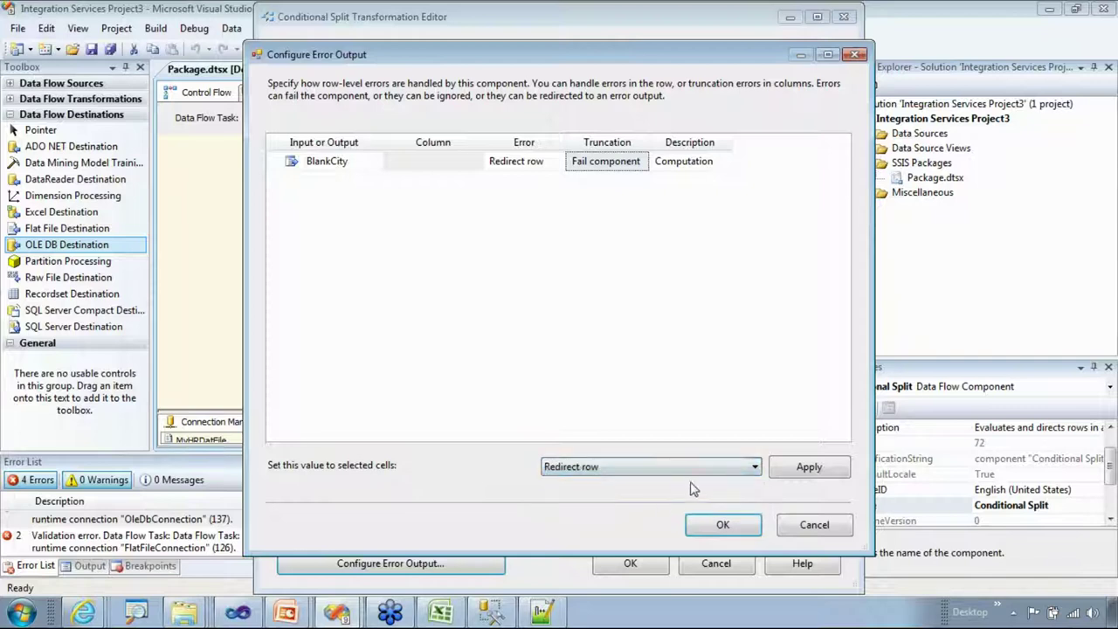
left_click(804, 467)
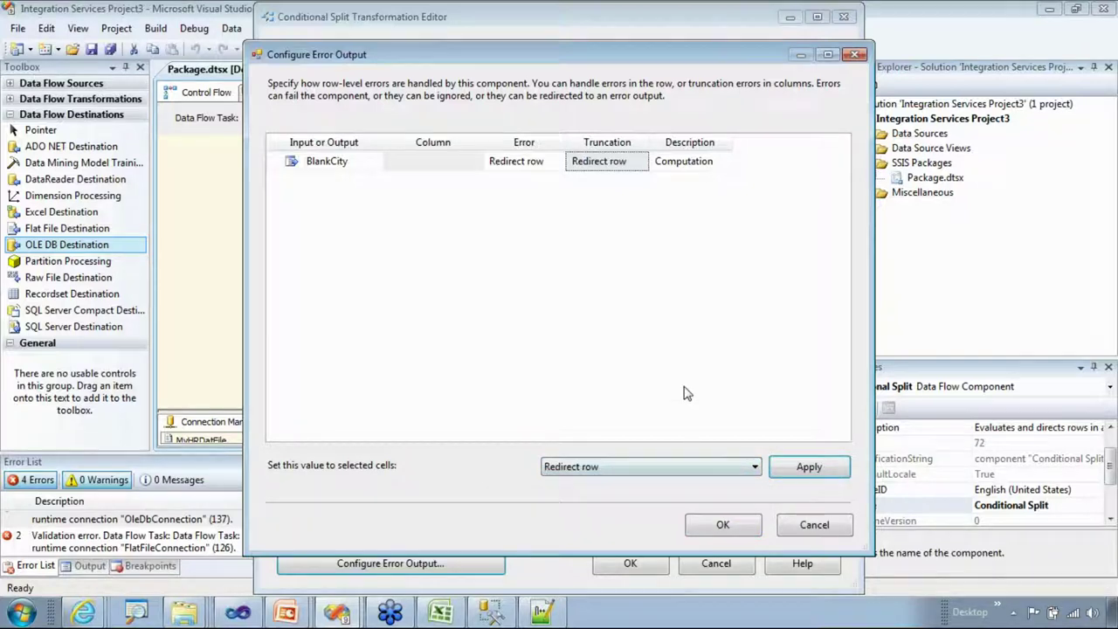
left_click(723, 525)
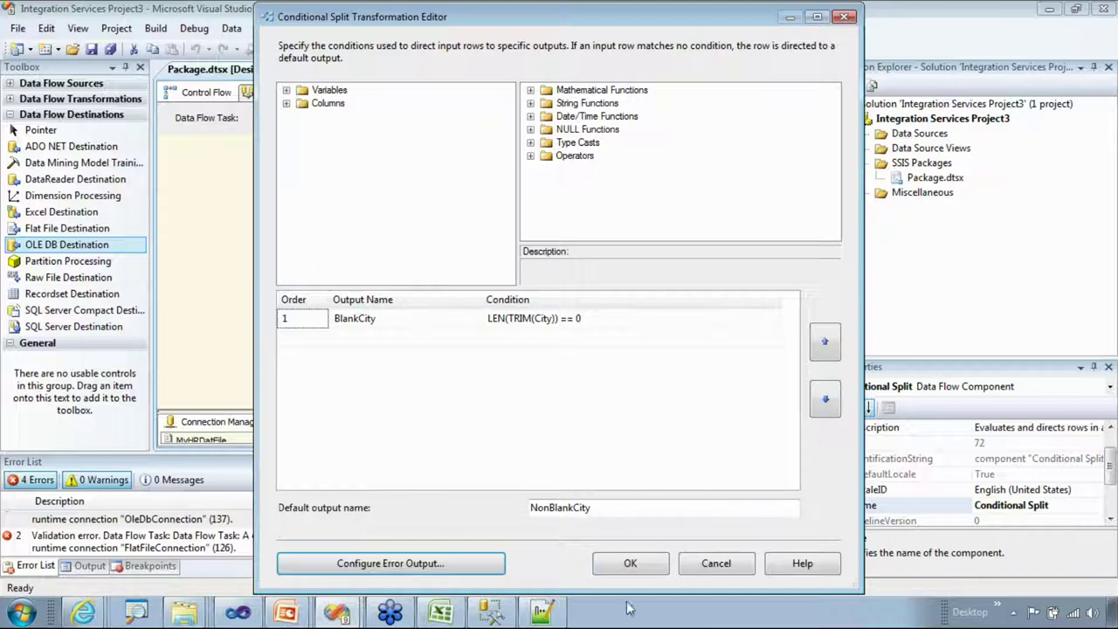
left_click(634, 565)
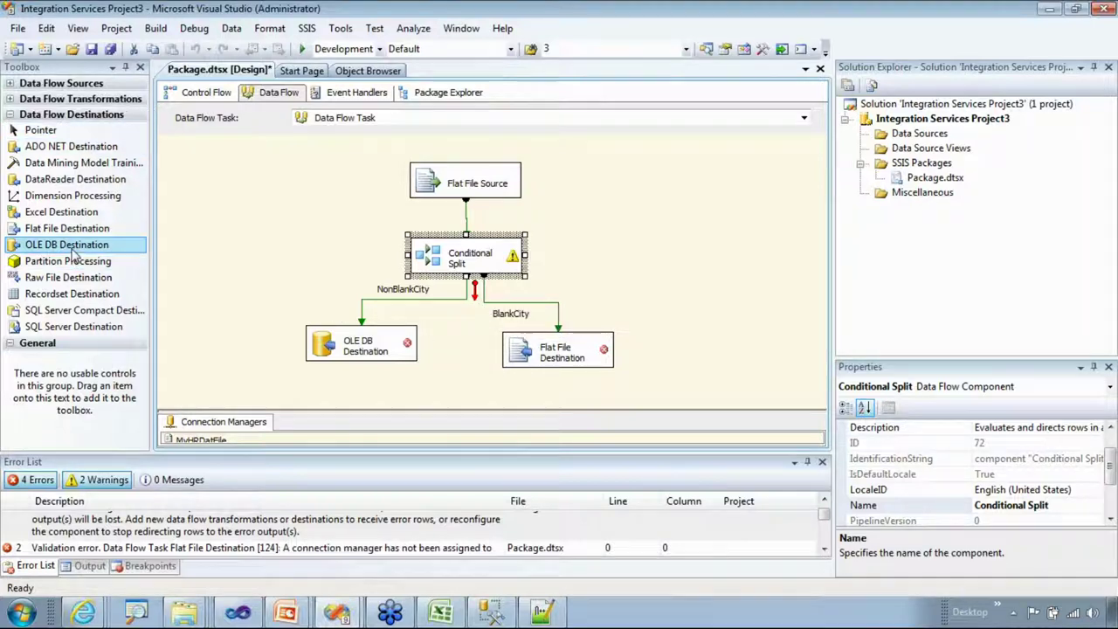
- Add a new Flat File Destination named ErrorFile fed by the split's error output
left_click(49, 229)
left_click_drag(48, 236, 699, 295)
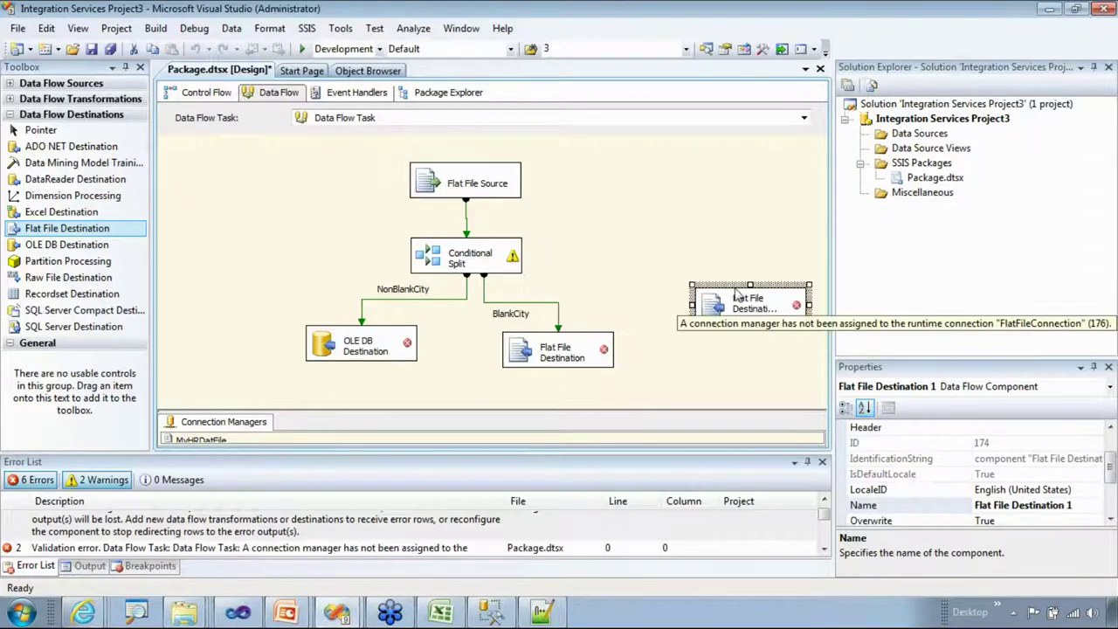
left_click(476, 243)
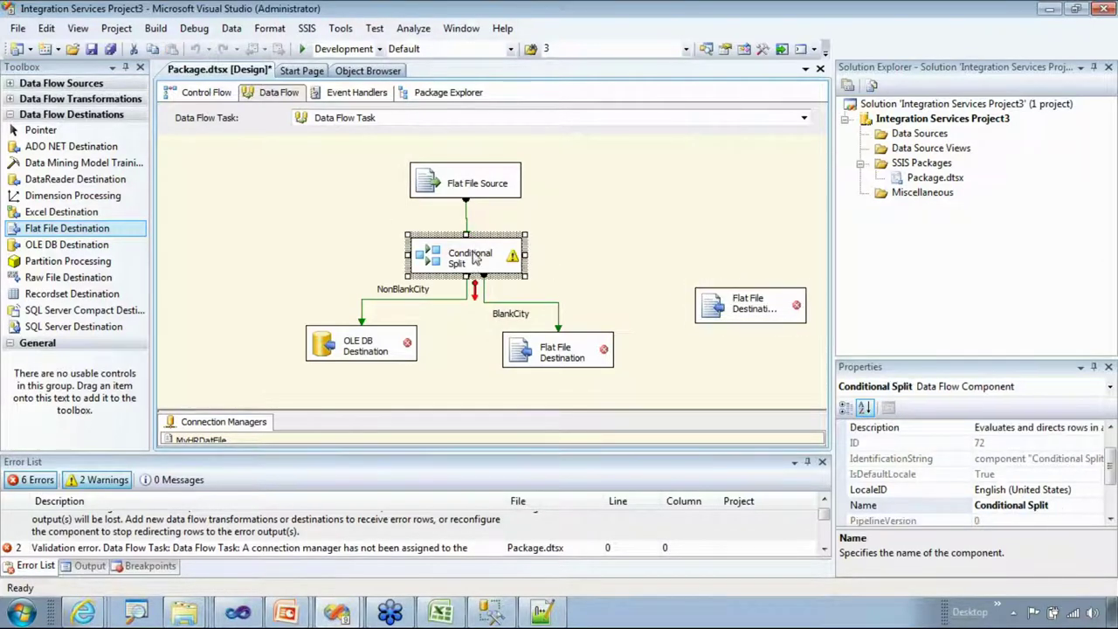
left_click_drag(476, 295, 725, 303)
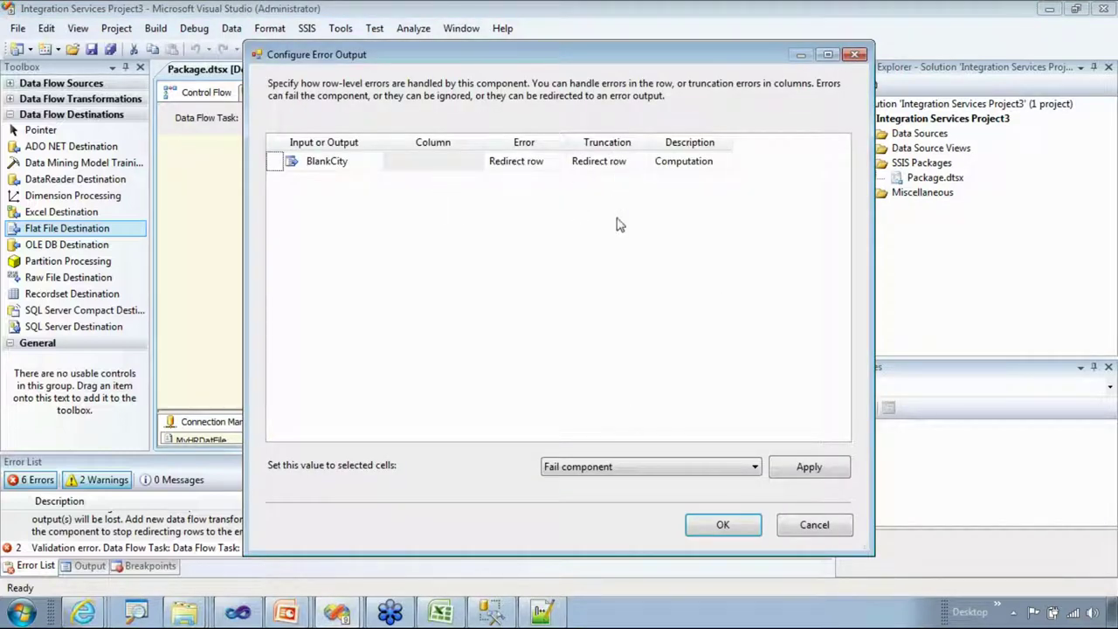
left_click(722, 525)
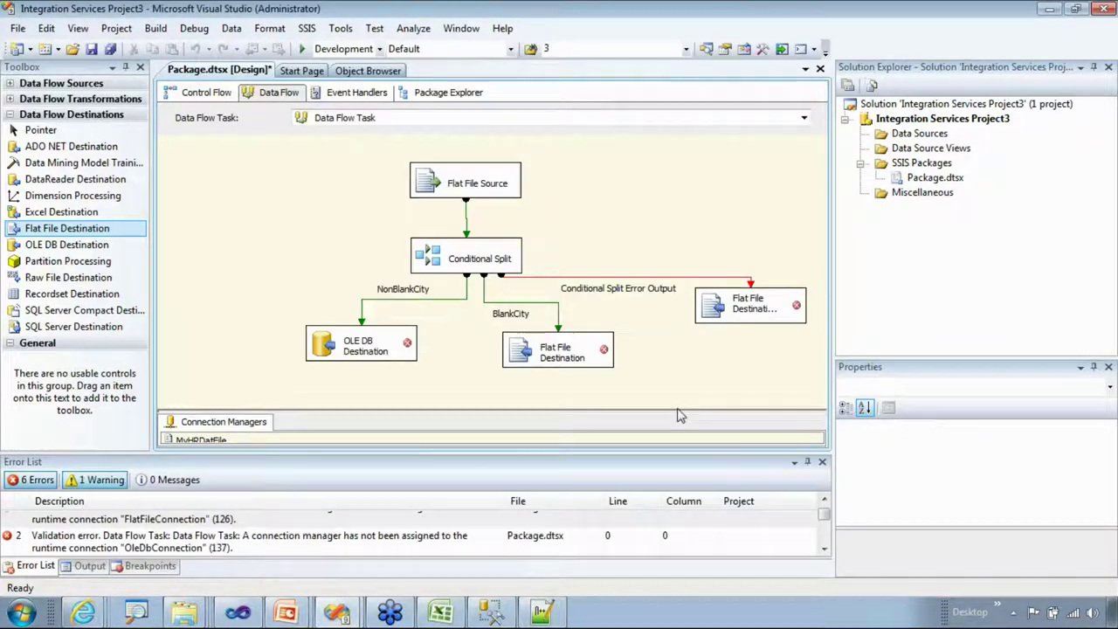
left_click(749, 310)
left_click(745, 307)
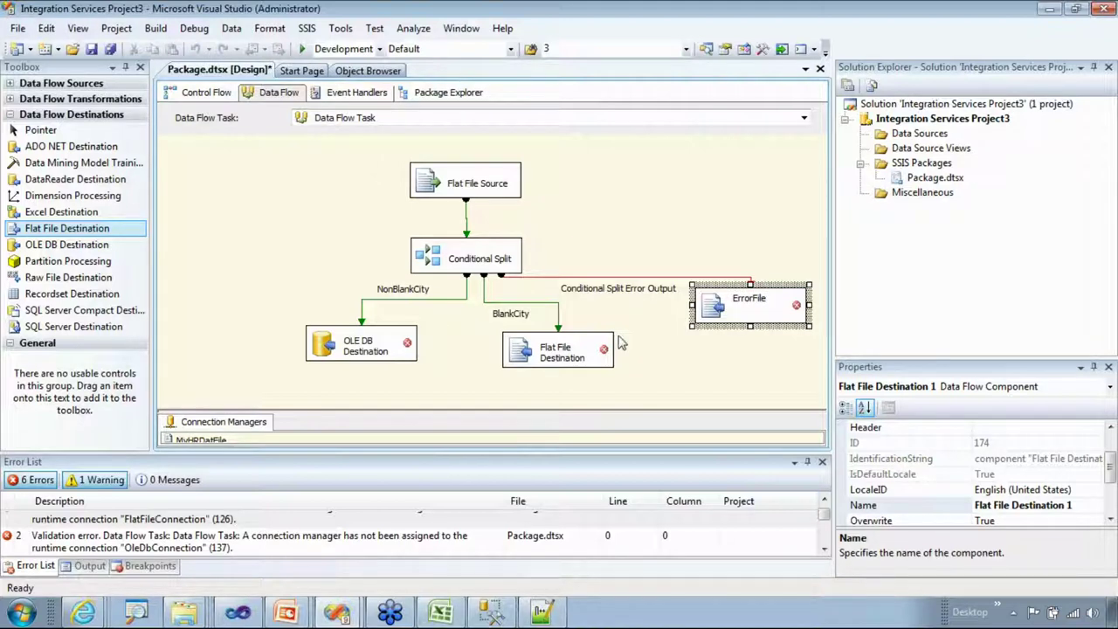
key("Return")
- Rename the blank-city Flat File Destination to Blank City
left_click(548, 349)
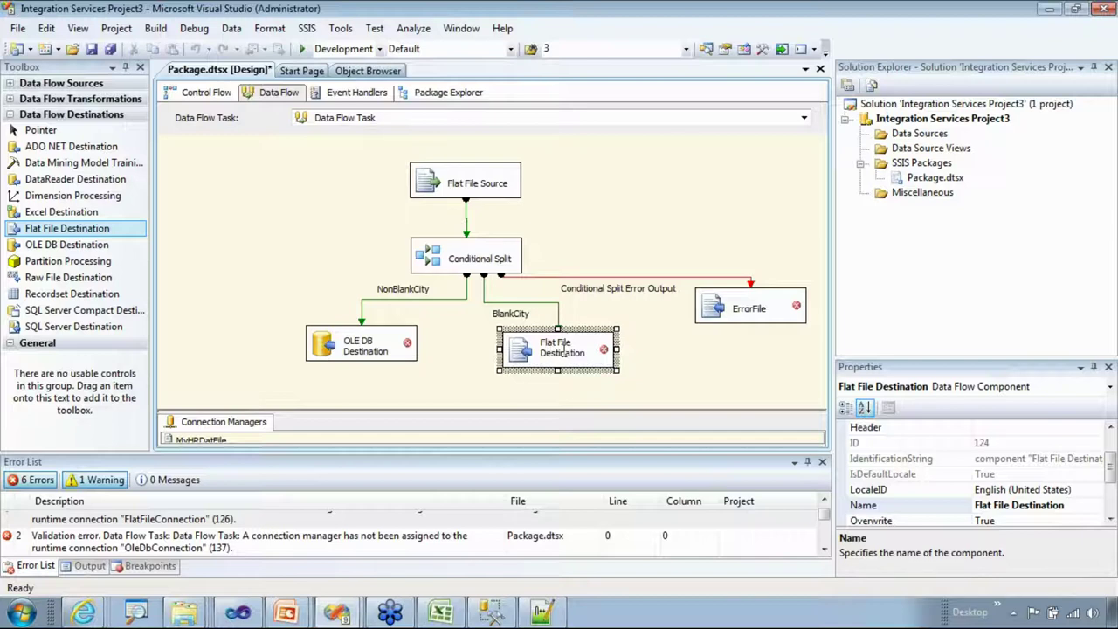
left_click(589, 356)
type("Blank City")
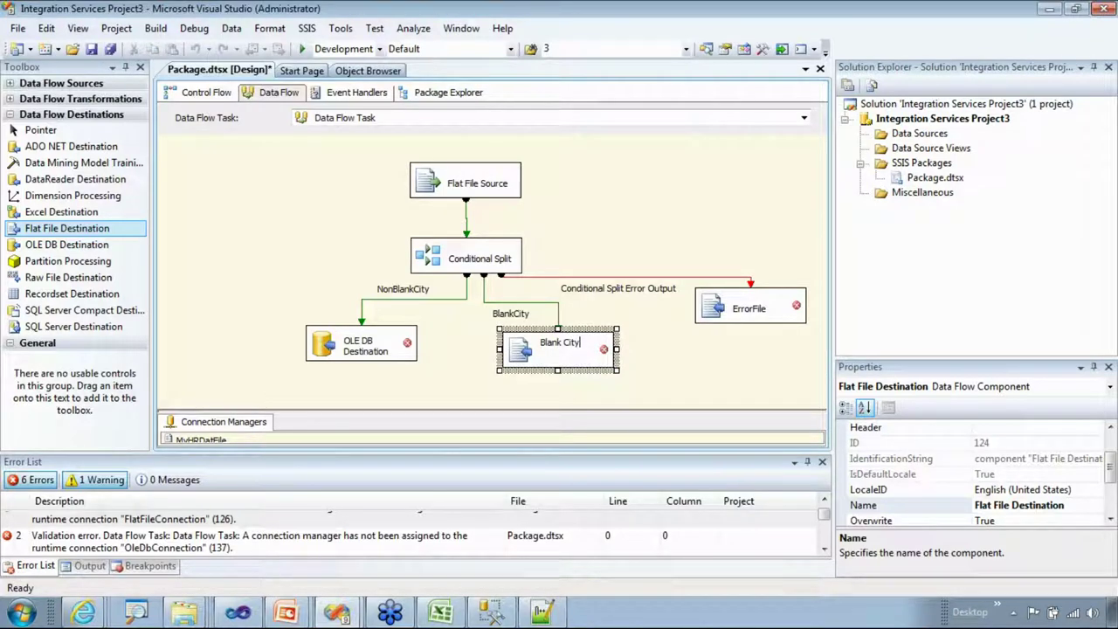
left_click(342, 342)
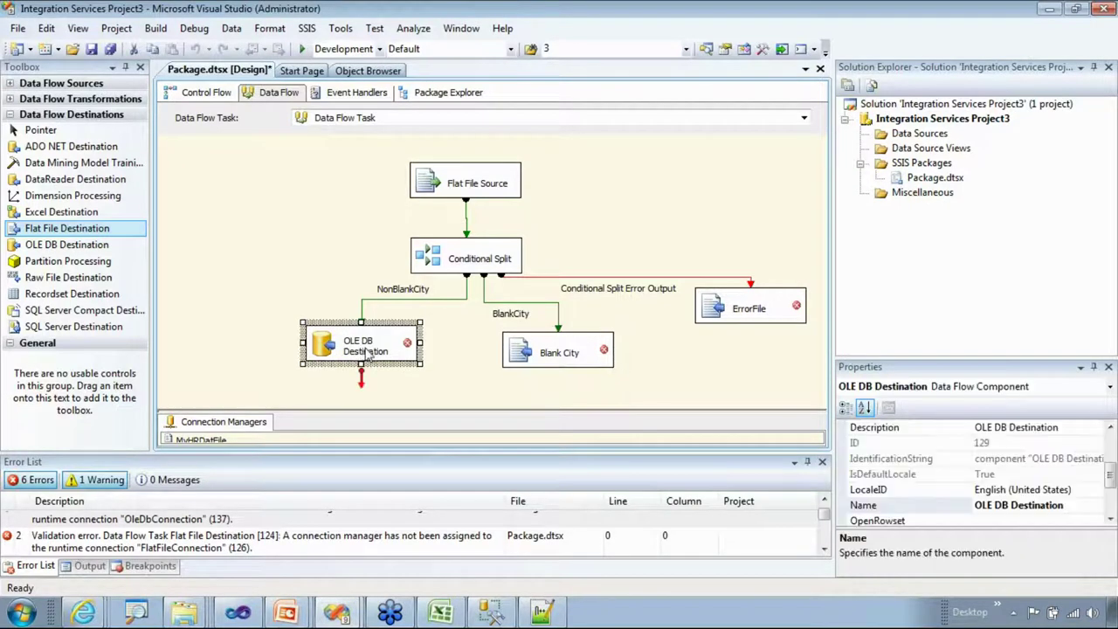
left_click(679, 381)
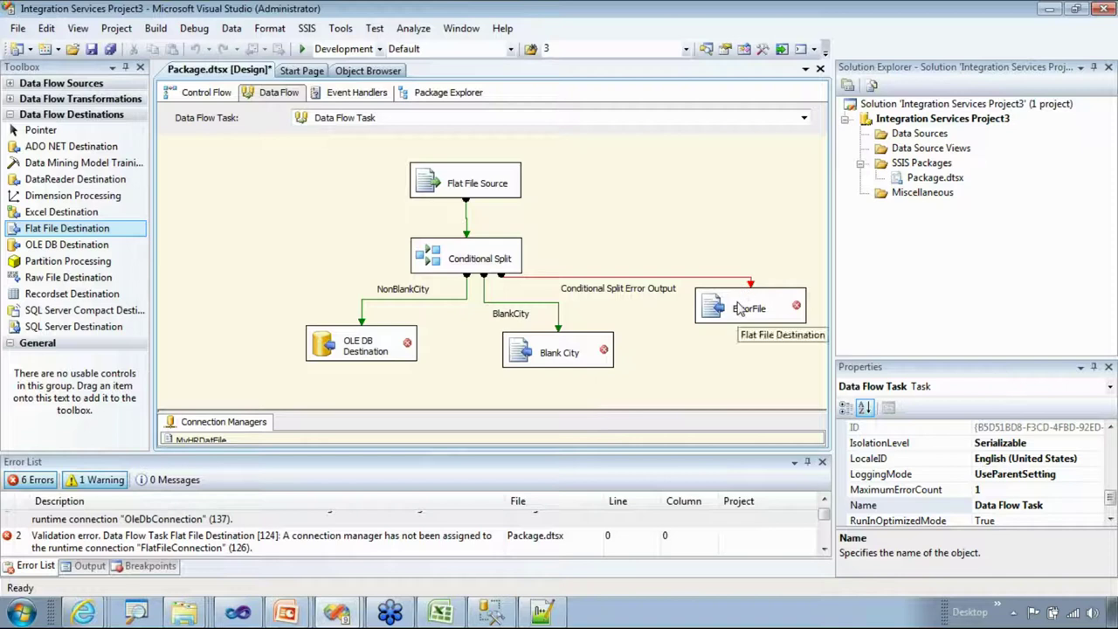
- Create a new delimited flat file connection for ErrorFile pointing to C:\Temp\TestData\Error.csv
left_click(767, 297)
double_click(769, 285)
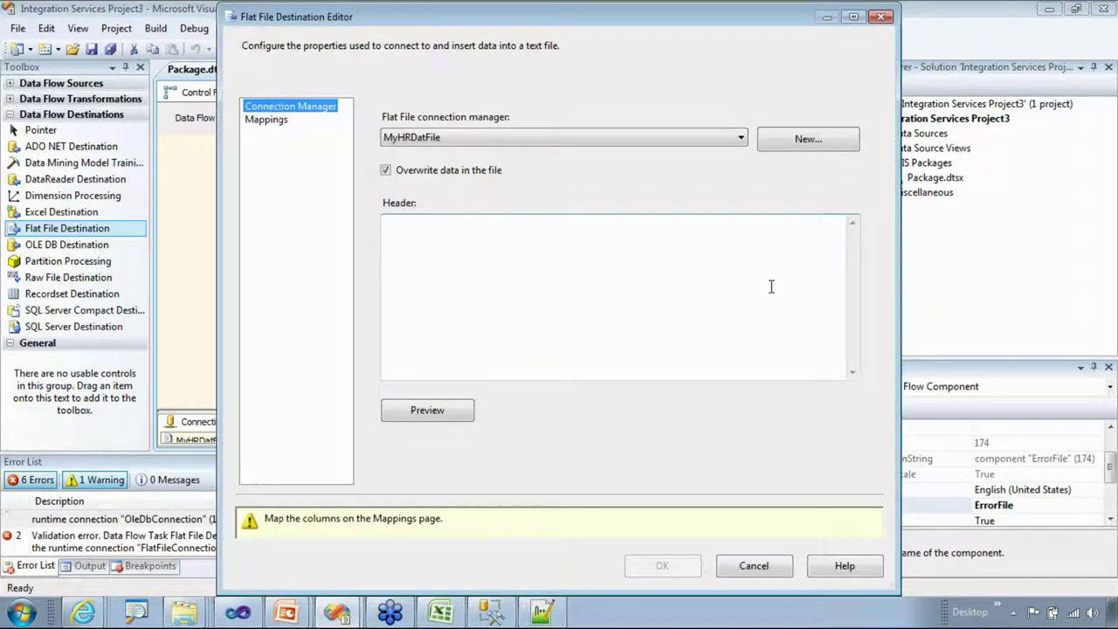
left_click(495, 142)
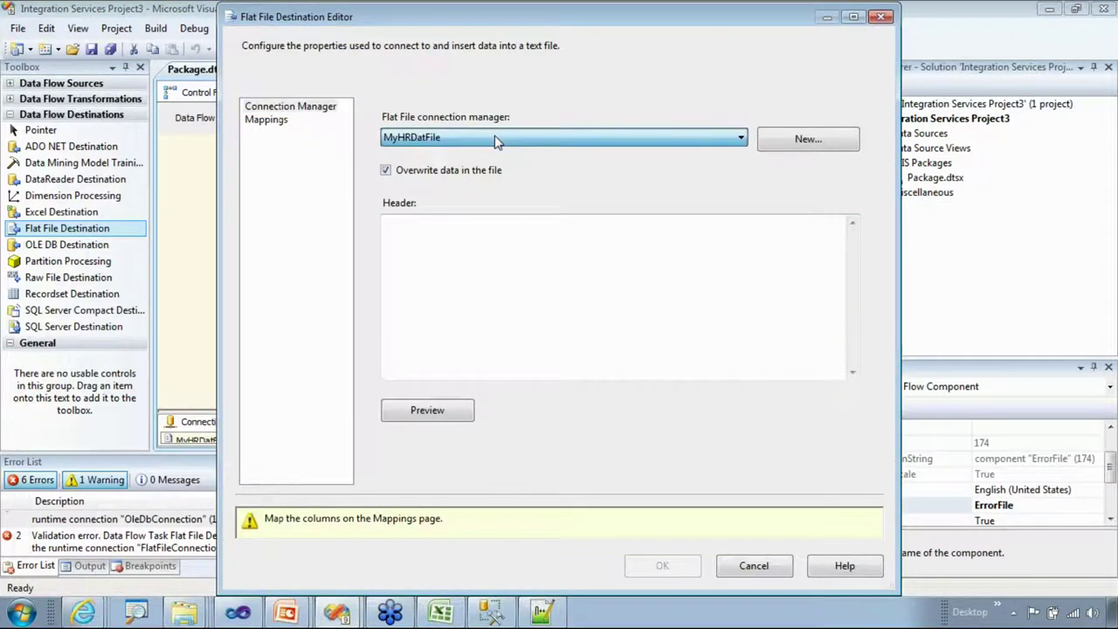
left_click(807, 141)
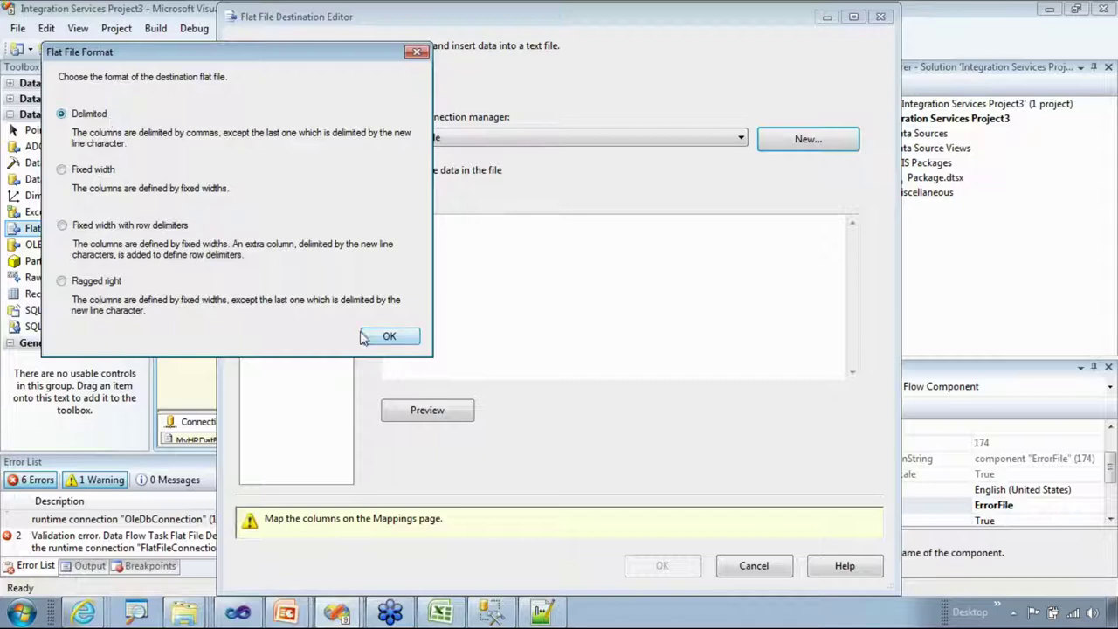
left_click(388, 337)
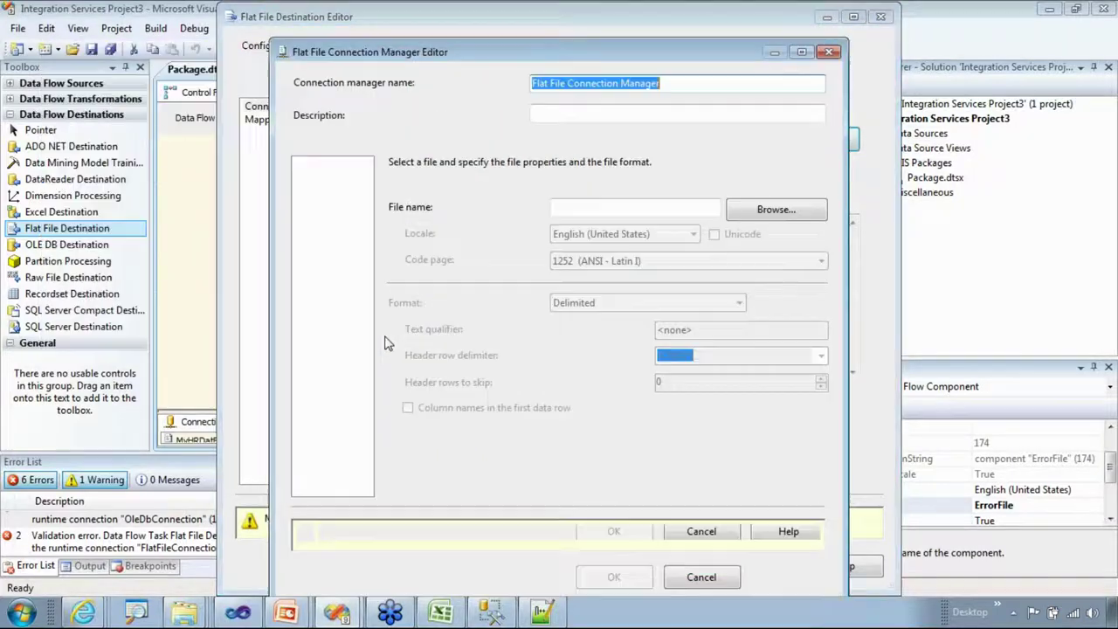
left_click(662, 207)
left_click(769, 214)
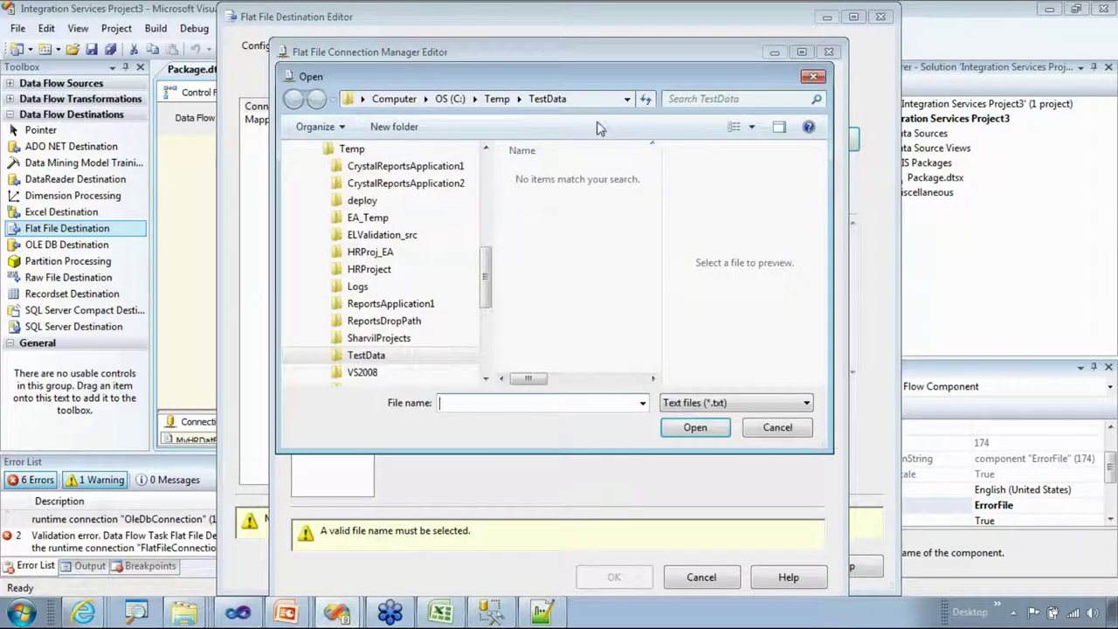
left_click(729, 402)
left_click(705, 429)
left_click(494, 401)
type("Err")
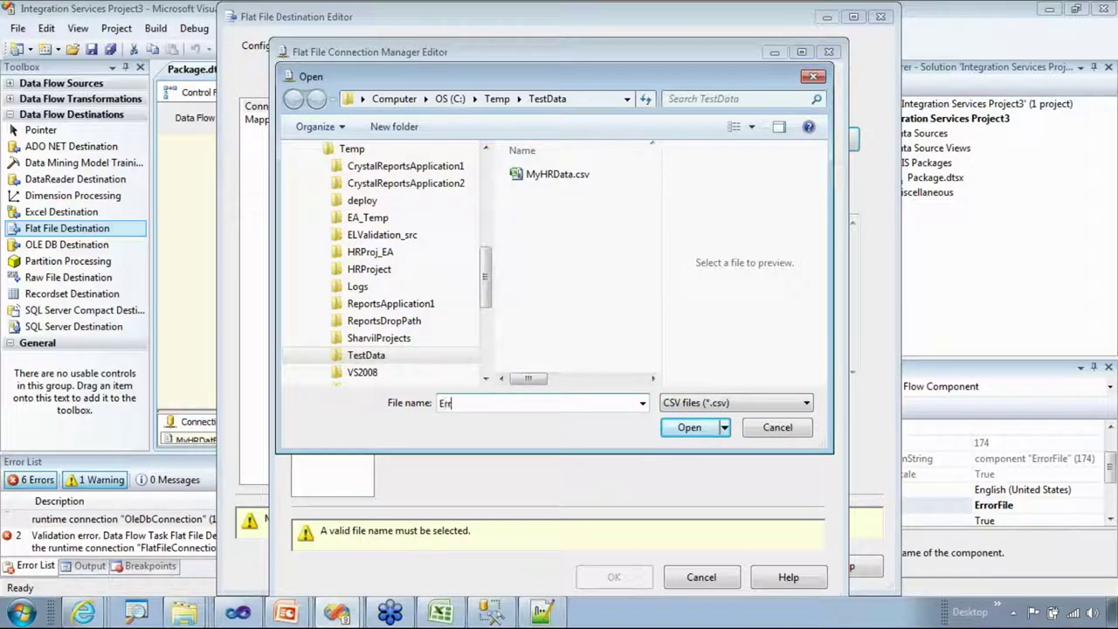
type("or.csv")
left_click(672, 432)
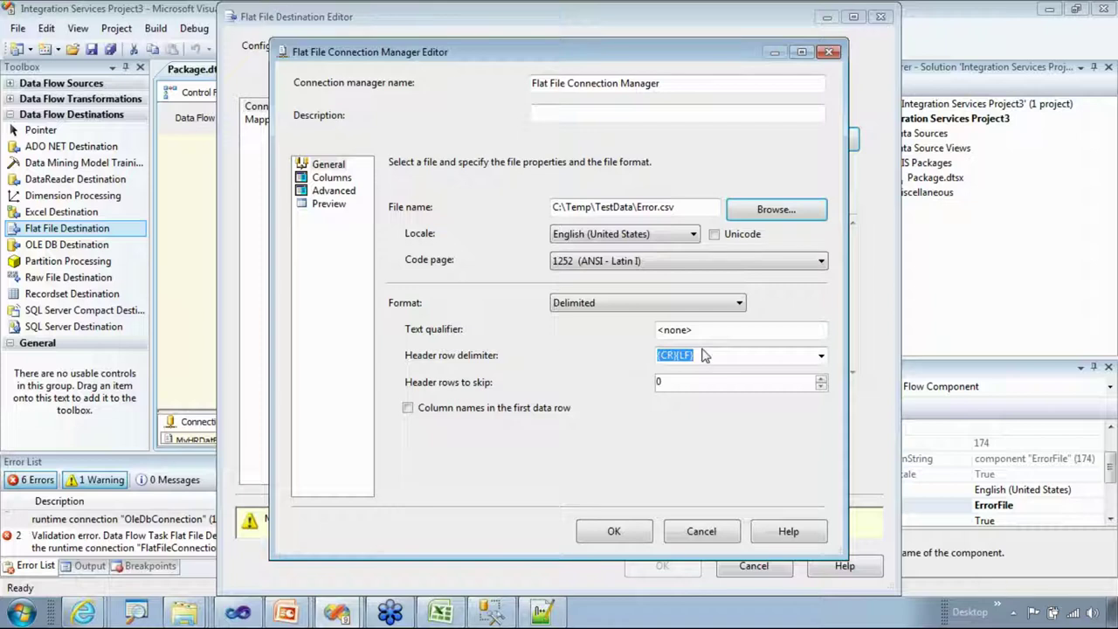
- Set the text qualifier to " and enable column names in the first row, then save
left_click(719, 329)
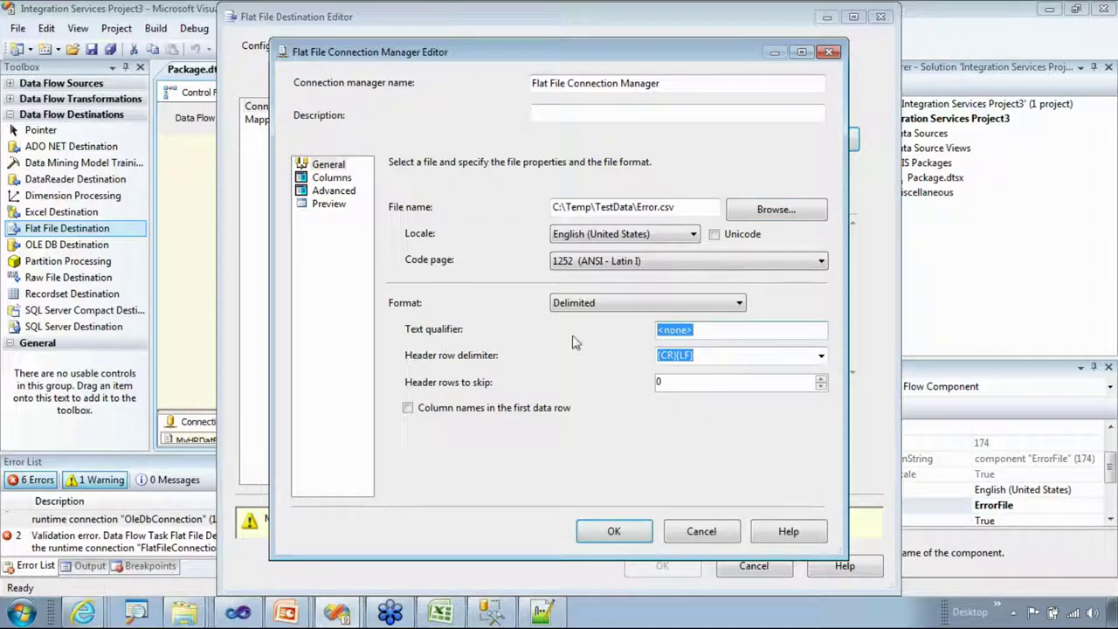
type("\"")
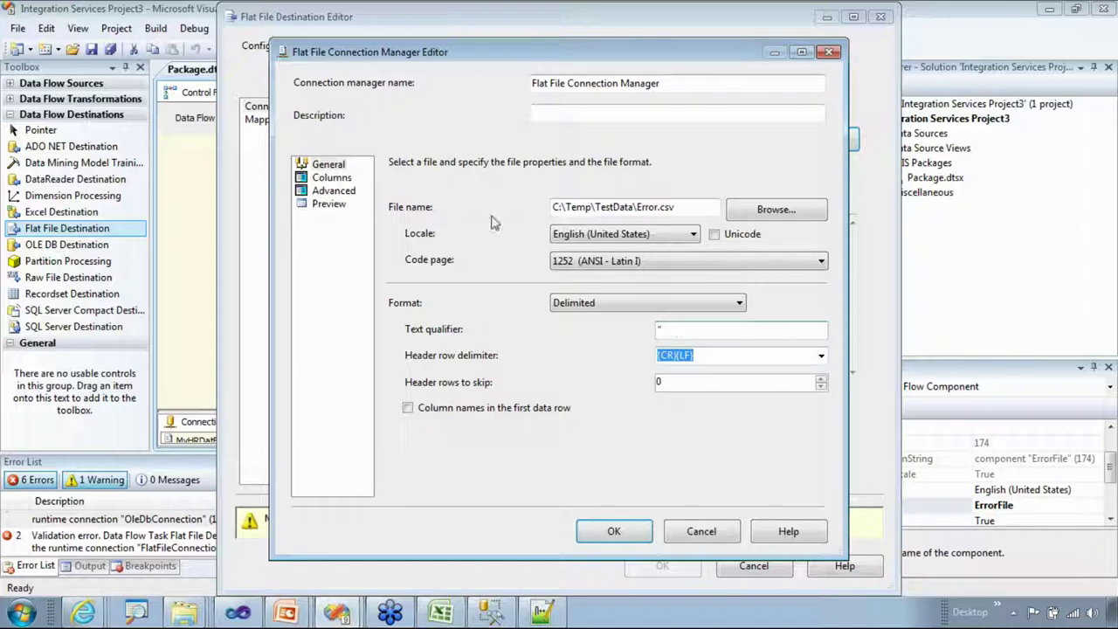
left_click(328, 178)
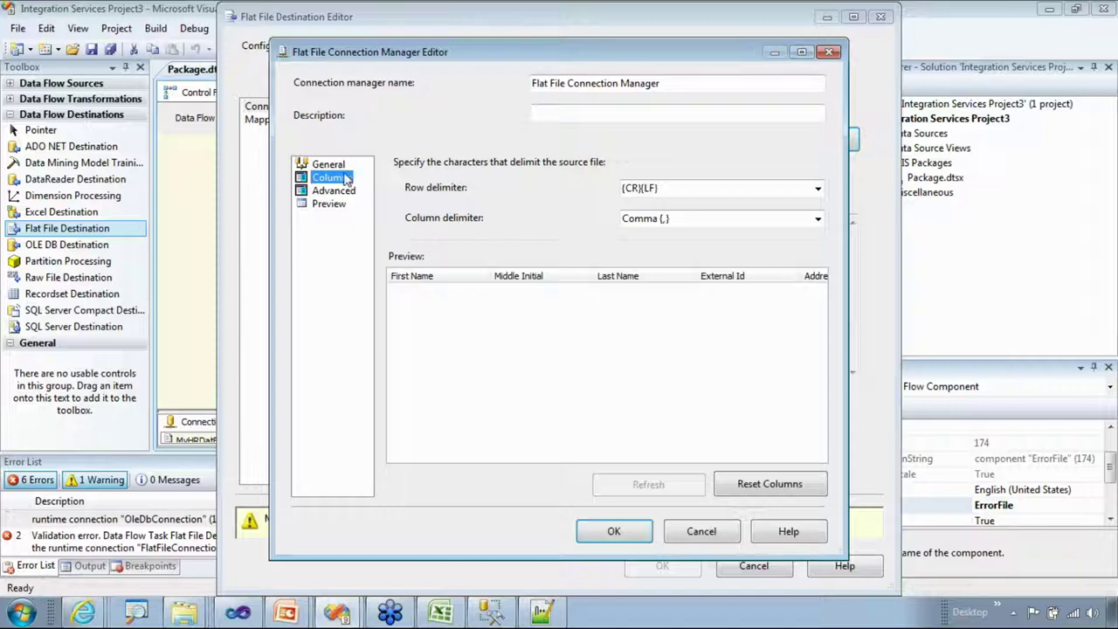
left_click(329, 205)
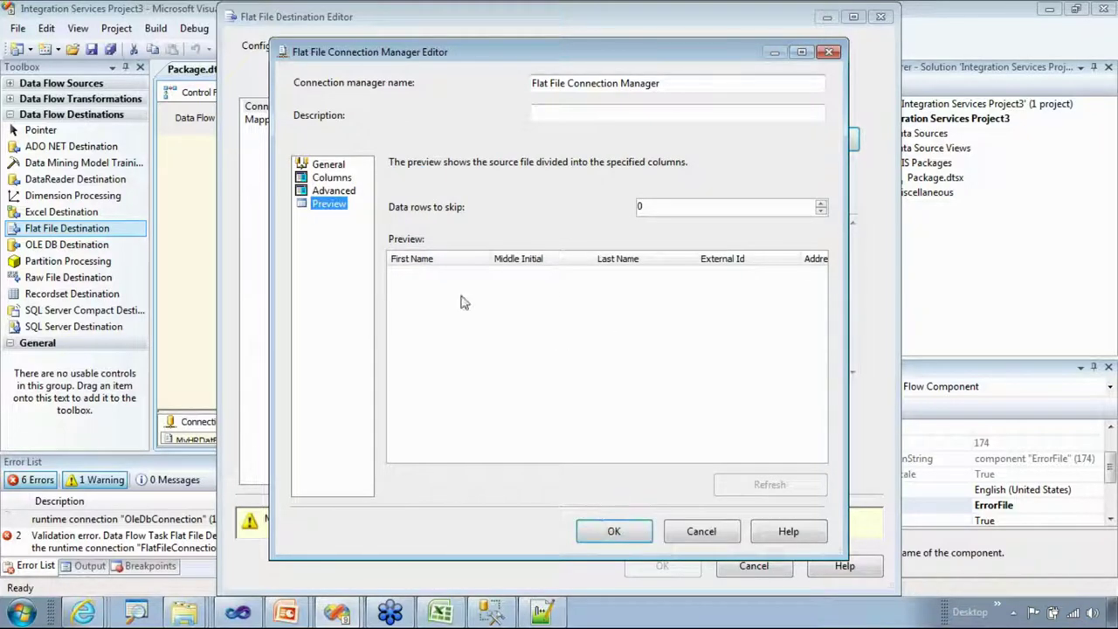
left_click(325, 164)
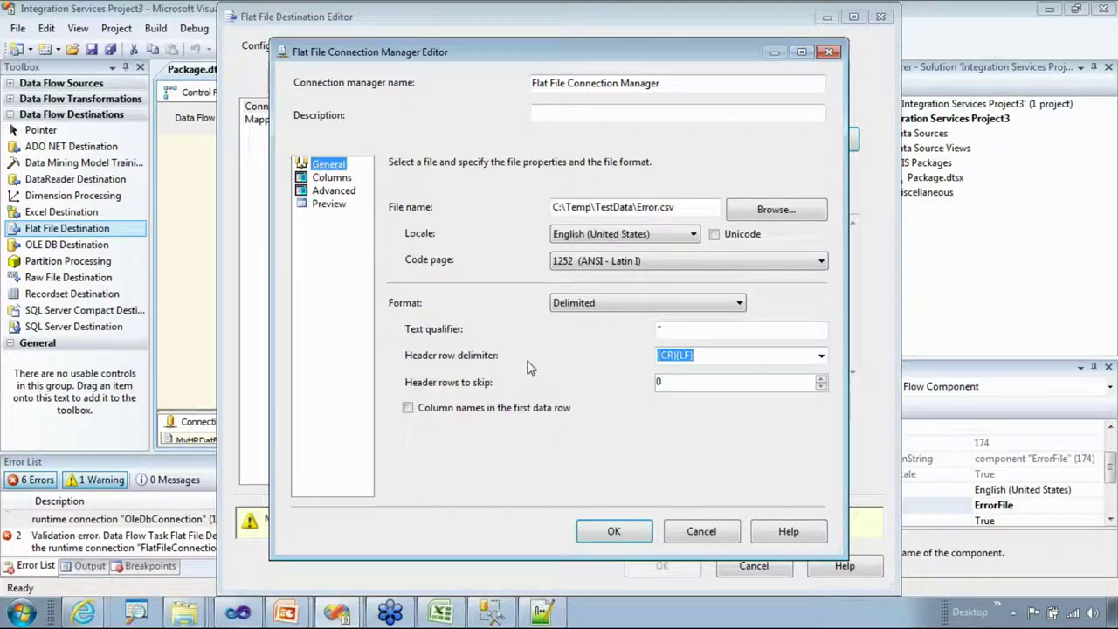
left_click(408, 408)
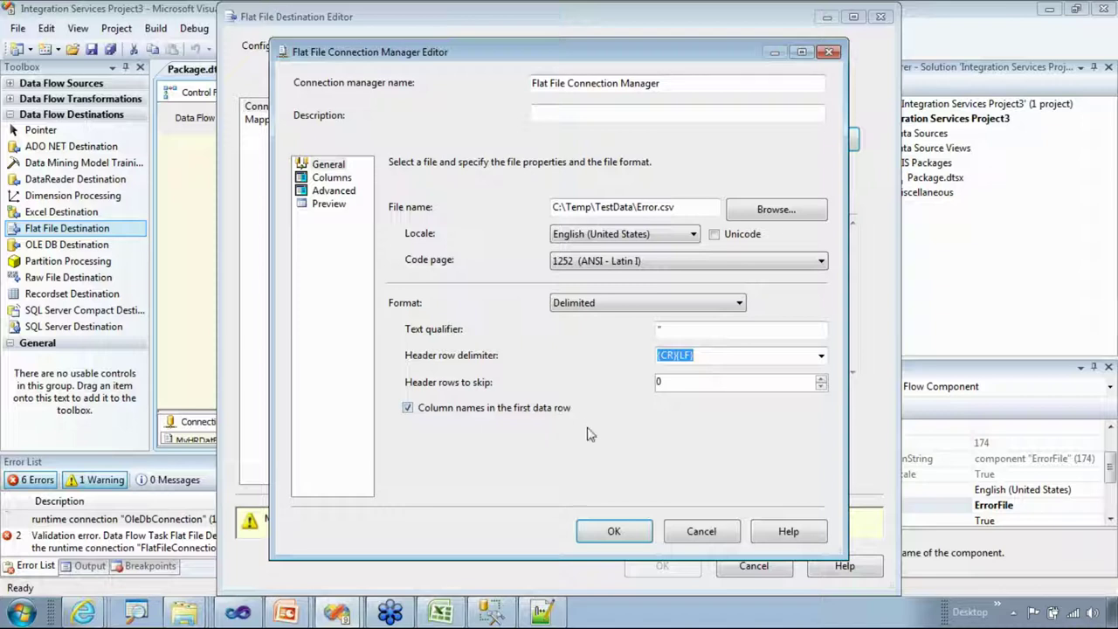
left_click(614, 530)
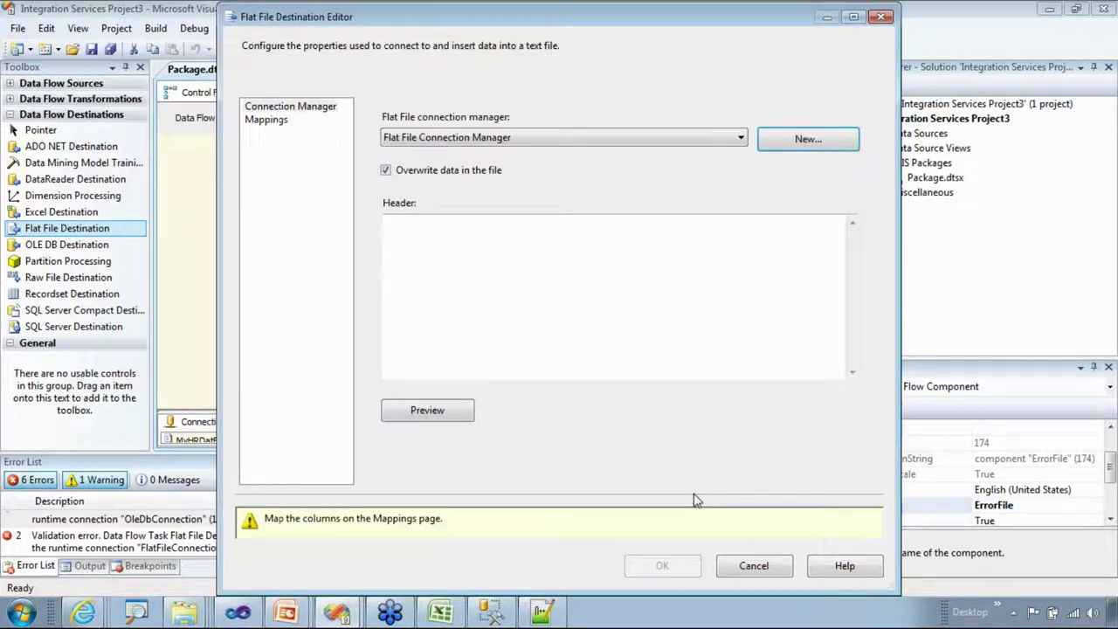
- Review the ErrorFile column mappings, widening both column lists to check every arrow
left_click(257, 122)
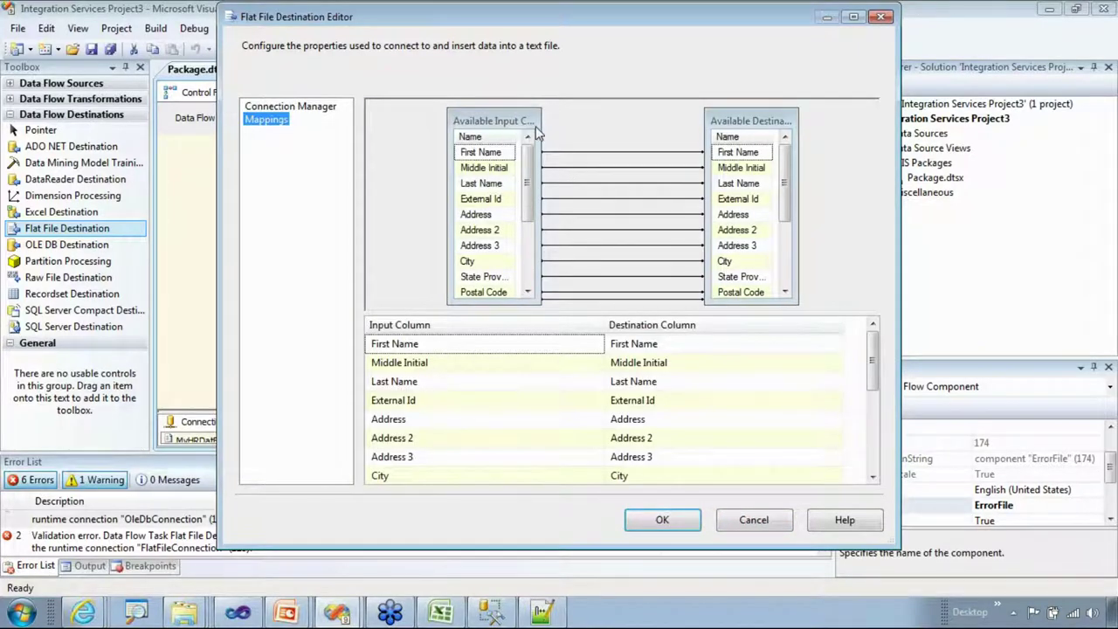
left_click_drag(541, 126, 598, 126)
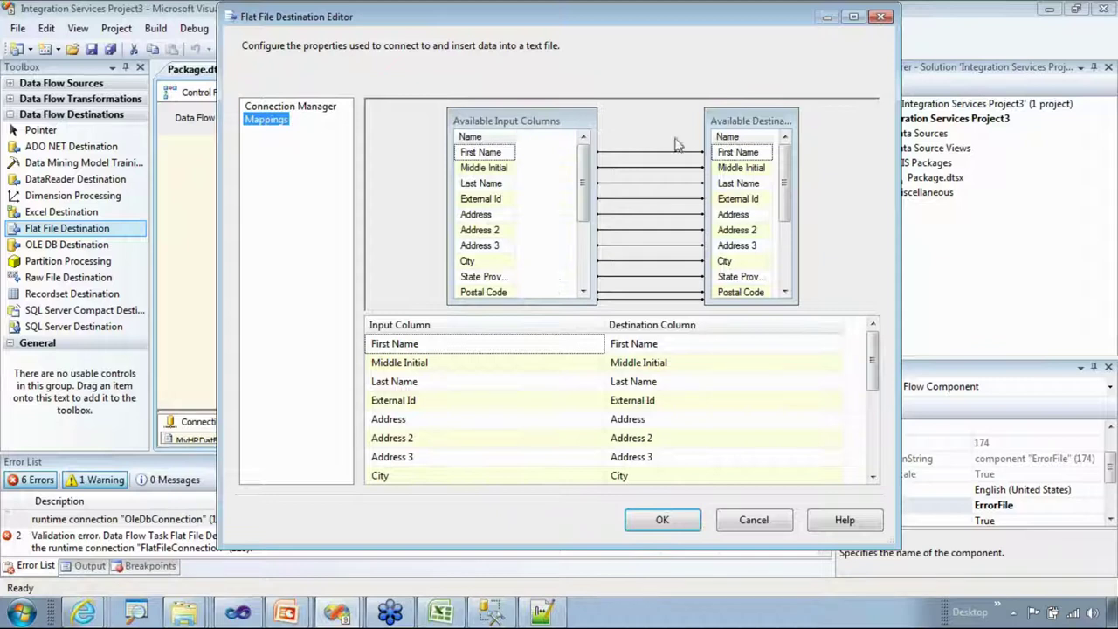
left_click_drag(798, 151, 855, 150)
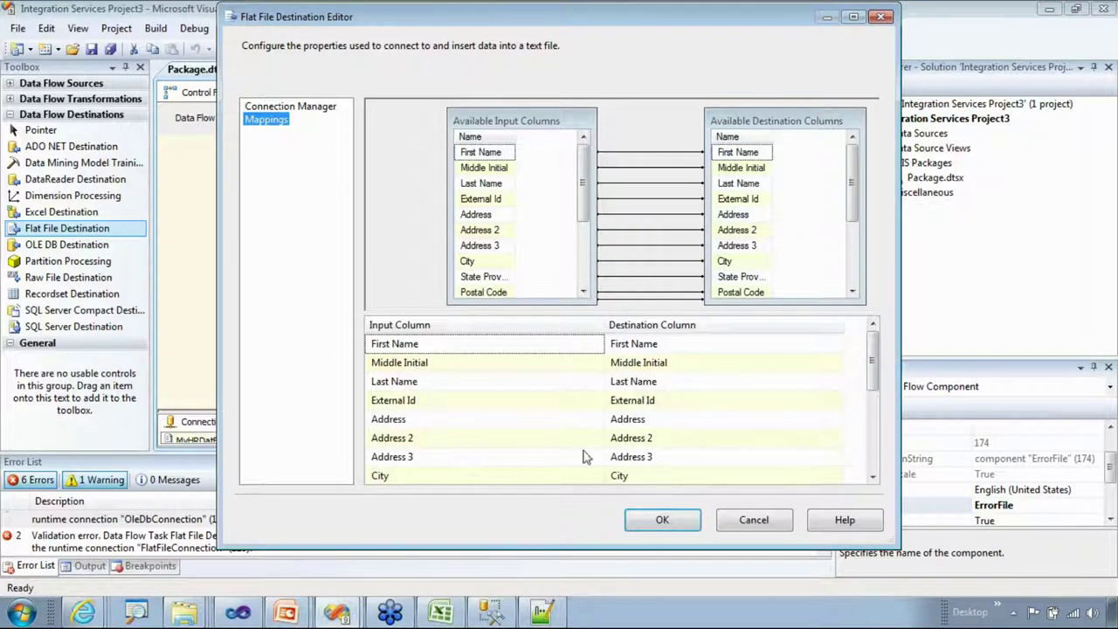
left_click_drag(584, 175, 583, 251)
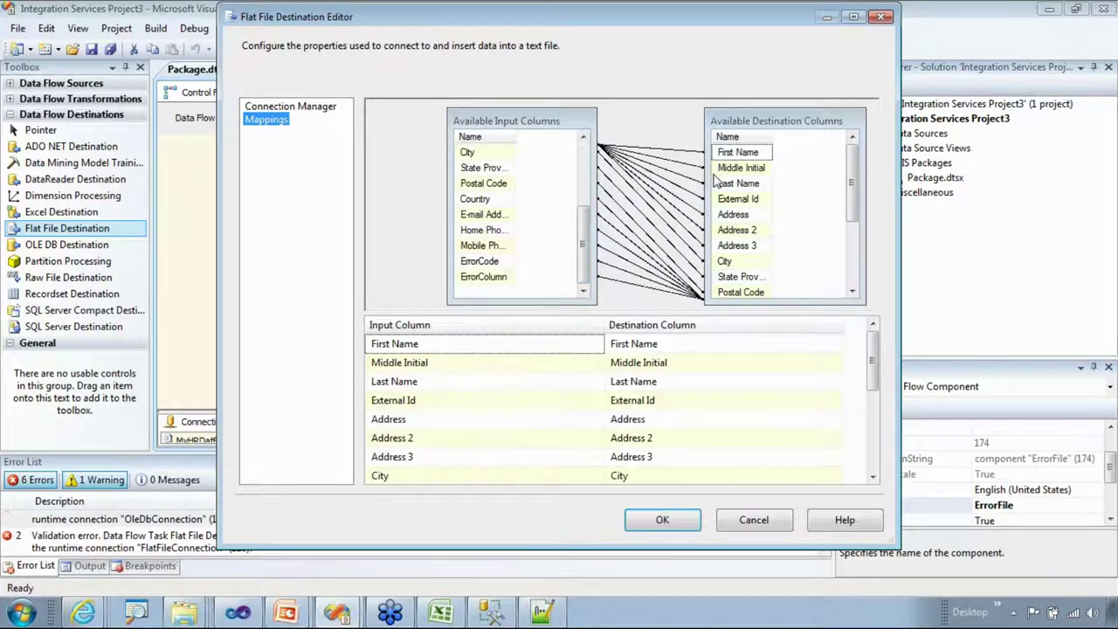
left_click_drag(851, 179, 855, 242)
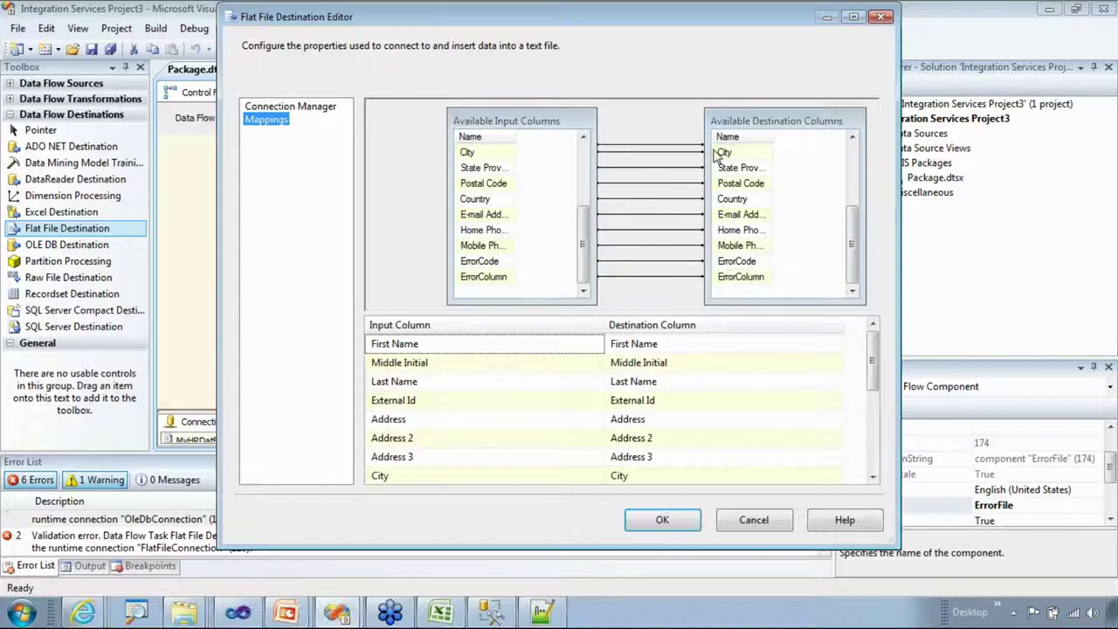
- Redo the State Prov column mapping and apply the ErrorFile destination settings
left_click(672, 168)
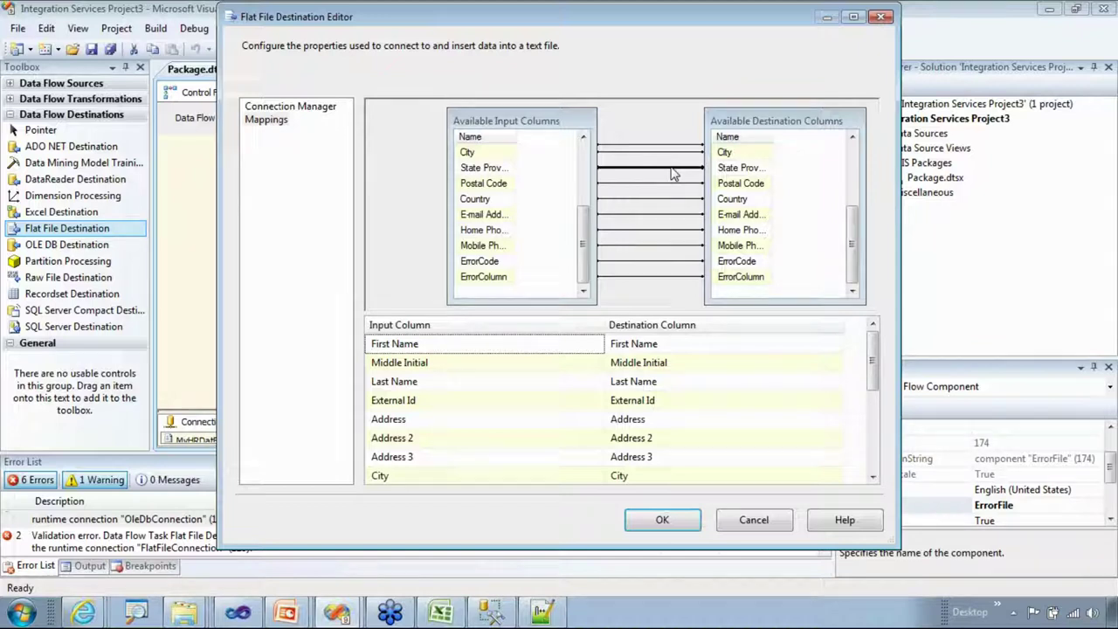
key("Delete")
left_click(506, 170)
left_click_drag(503, 172, 724, 172)
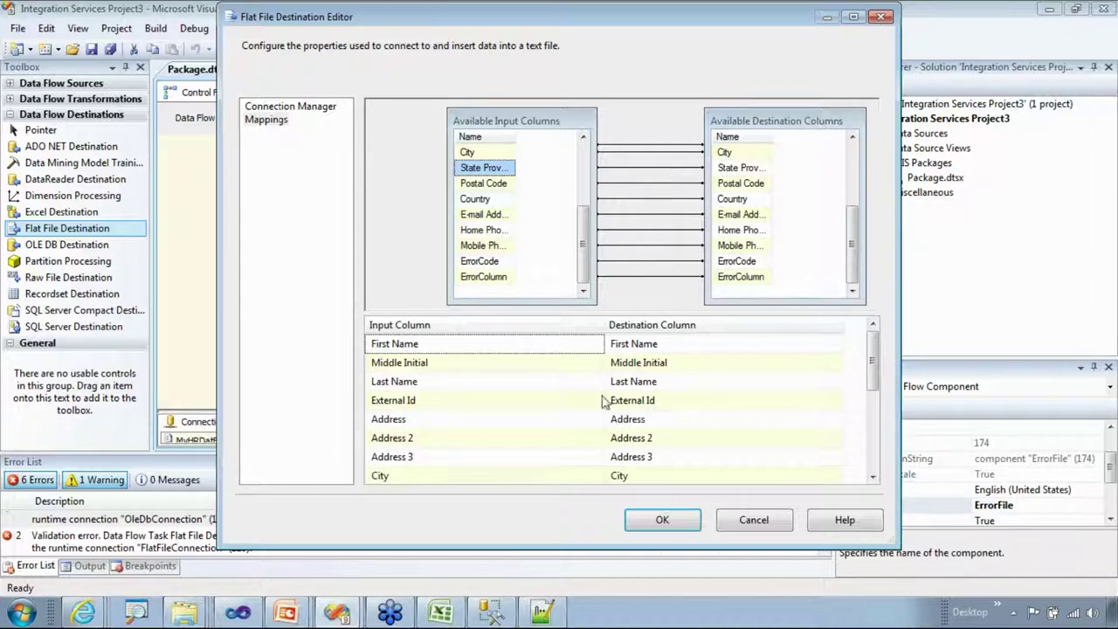
left_click_drag(854, 244, 853, 173)
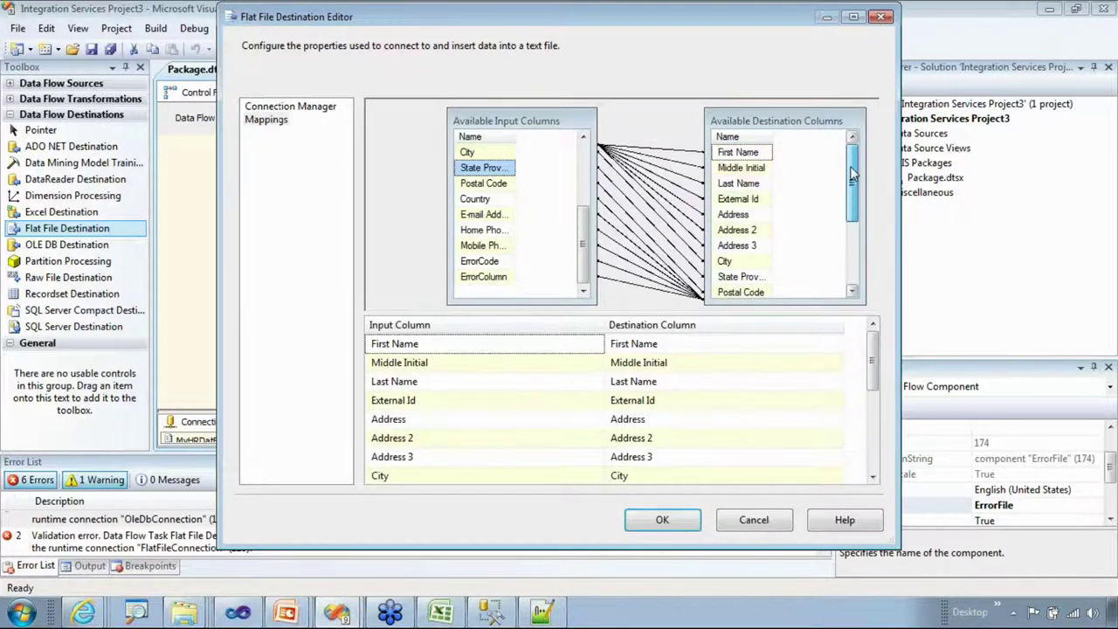
left_click_drag(581, 237, 583, 174)
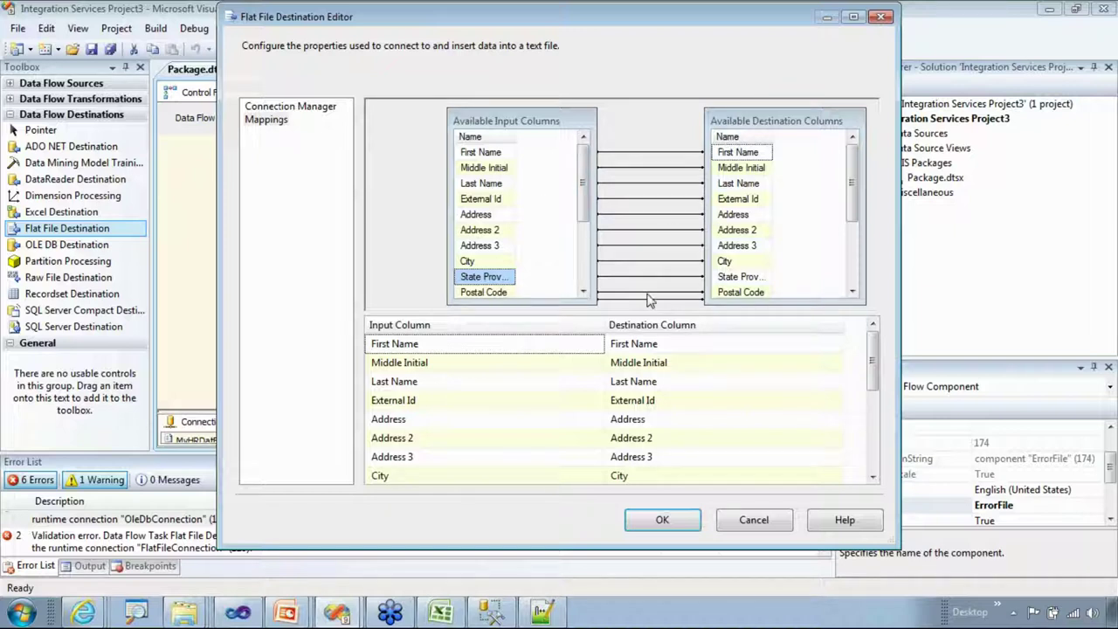
left_click(662, 520)
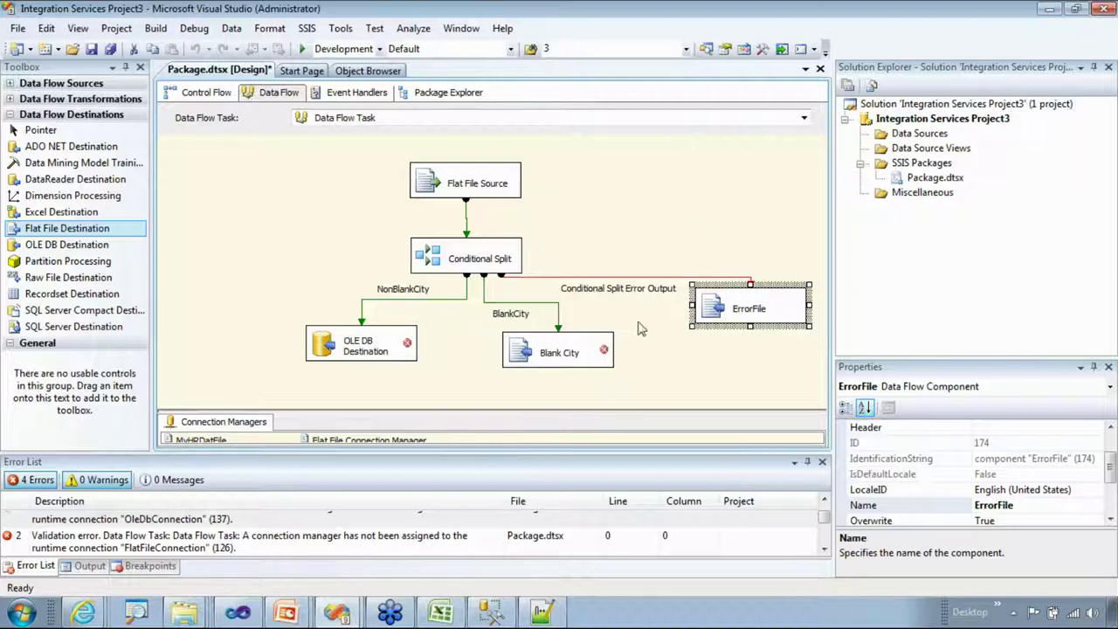
- Open the Flat File Destination Editor for the Blank City component
left_click(578, 348)
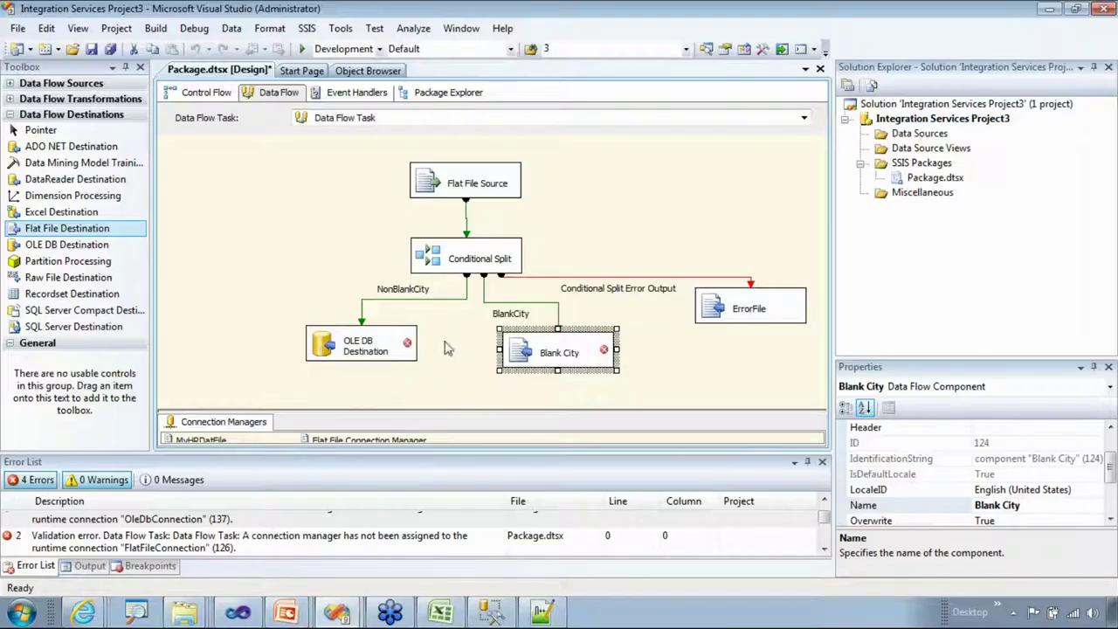
double_click(572, 339)
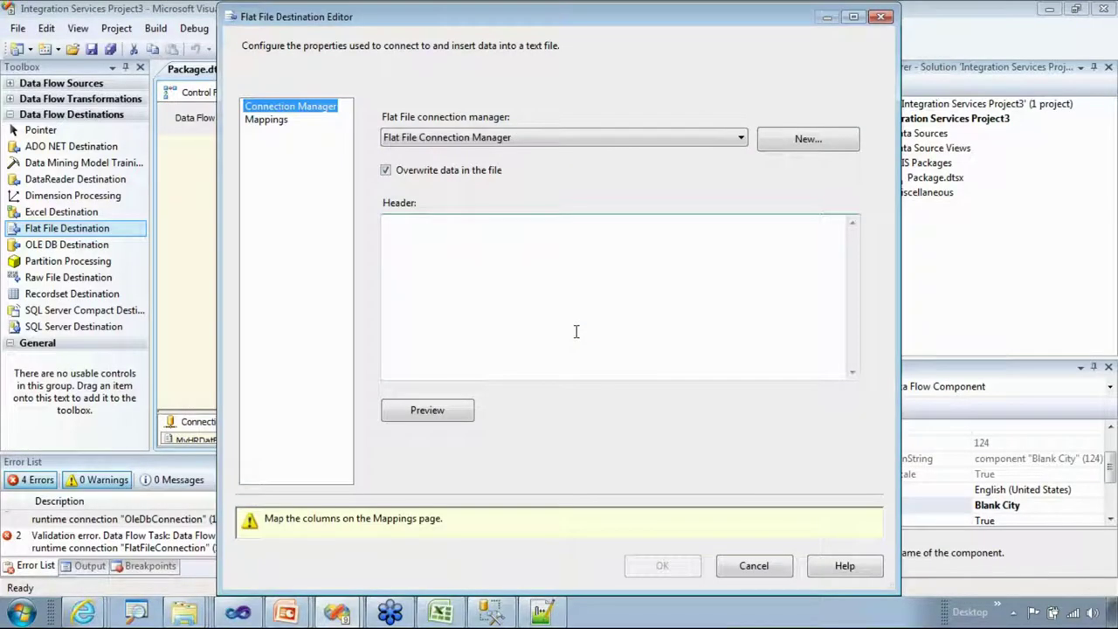
- Create a new delimited connection writing C:\Temp\TestData\BlankCityData.csv
left_click(783, 147)
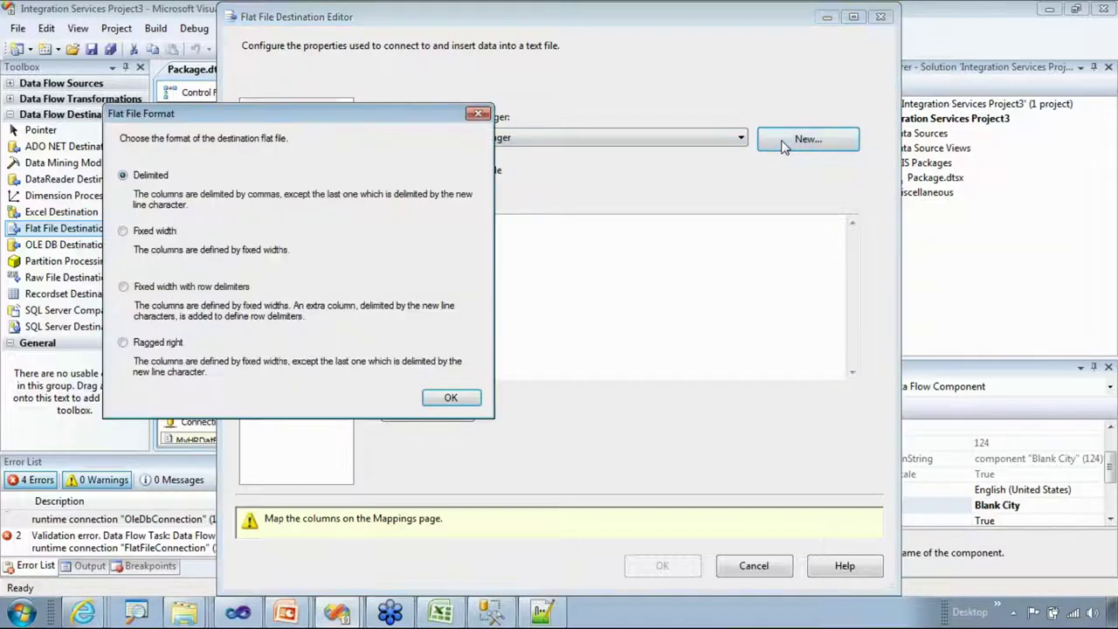
left_click(441, 403)
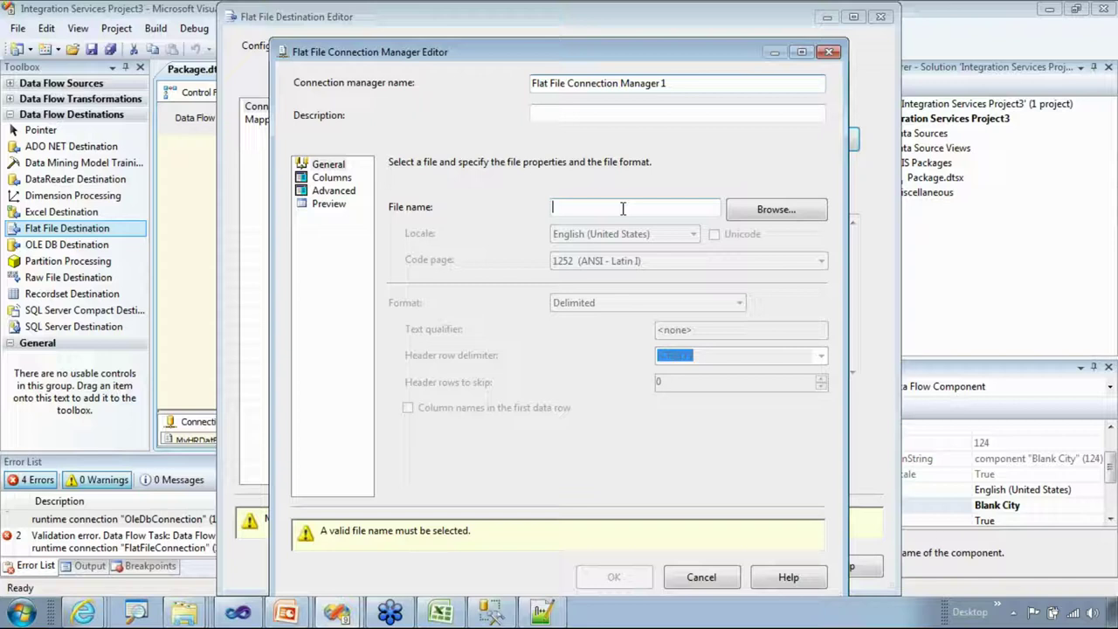
left_click(775, 210)
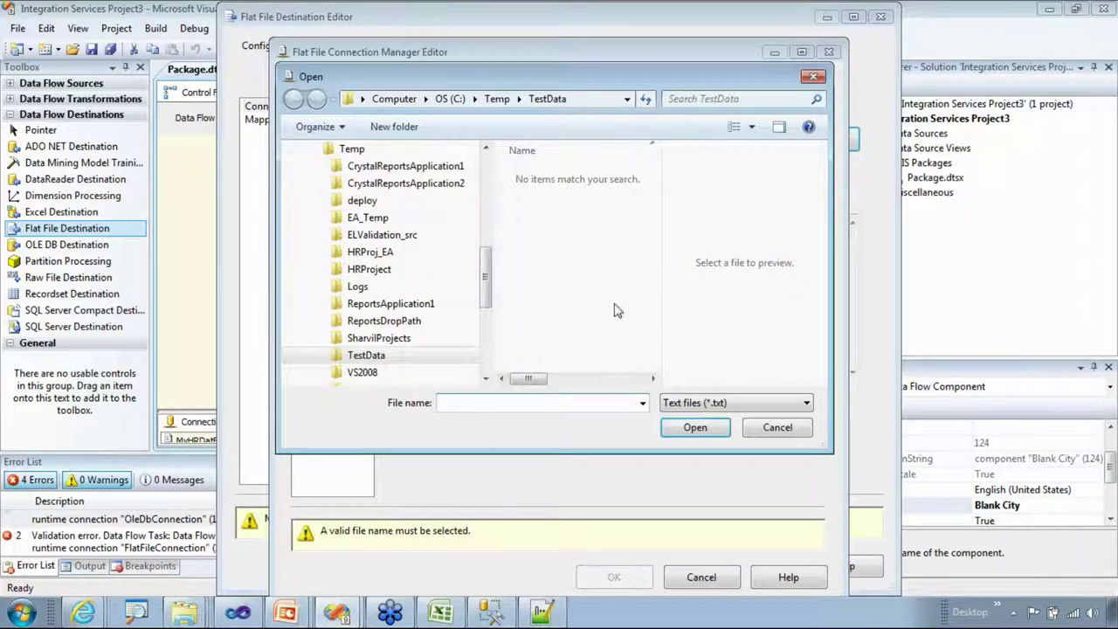
left_click(704, 404)
left_click(707, 432)
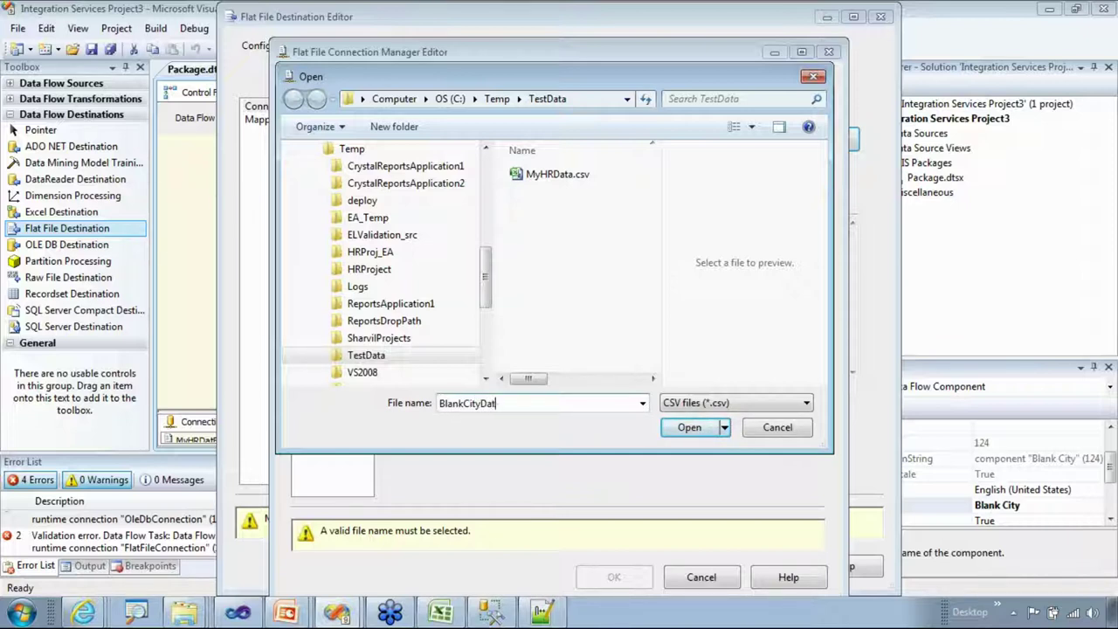
type(".csv")
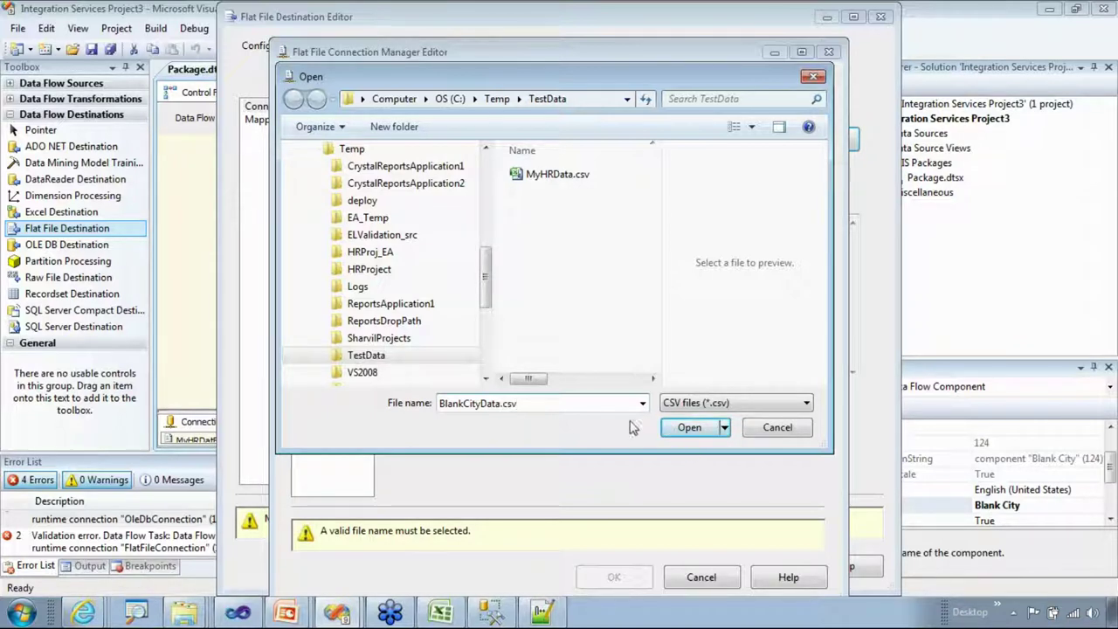
left_click(686, 428)
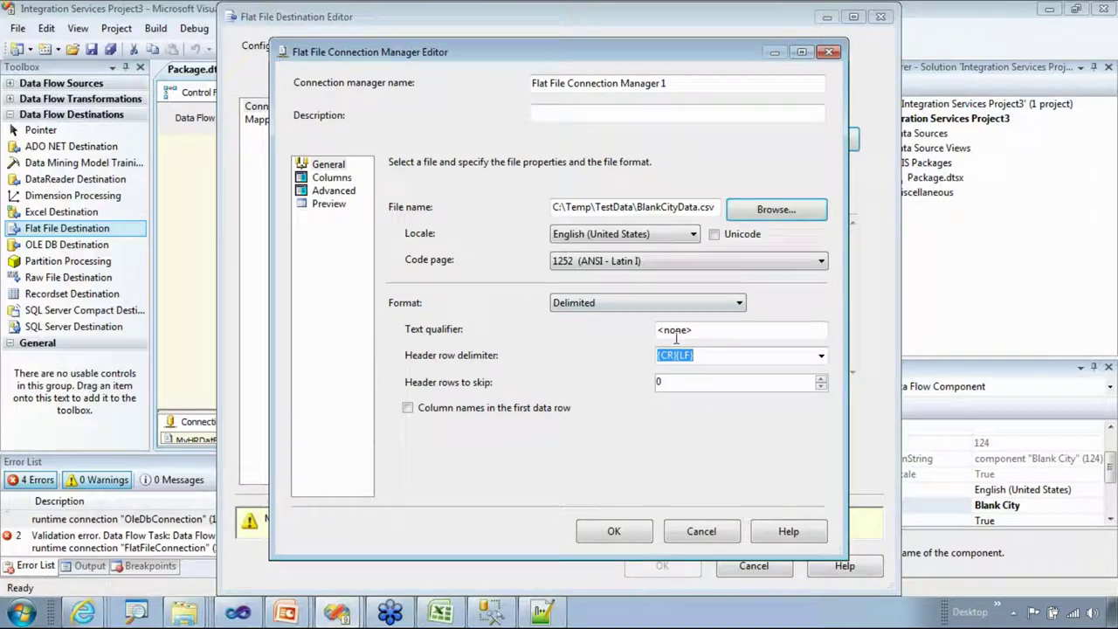
- Set text qualifier " with a header row, review mappings, and save Blank City settings
double_click(709, 330)
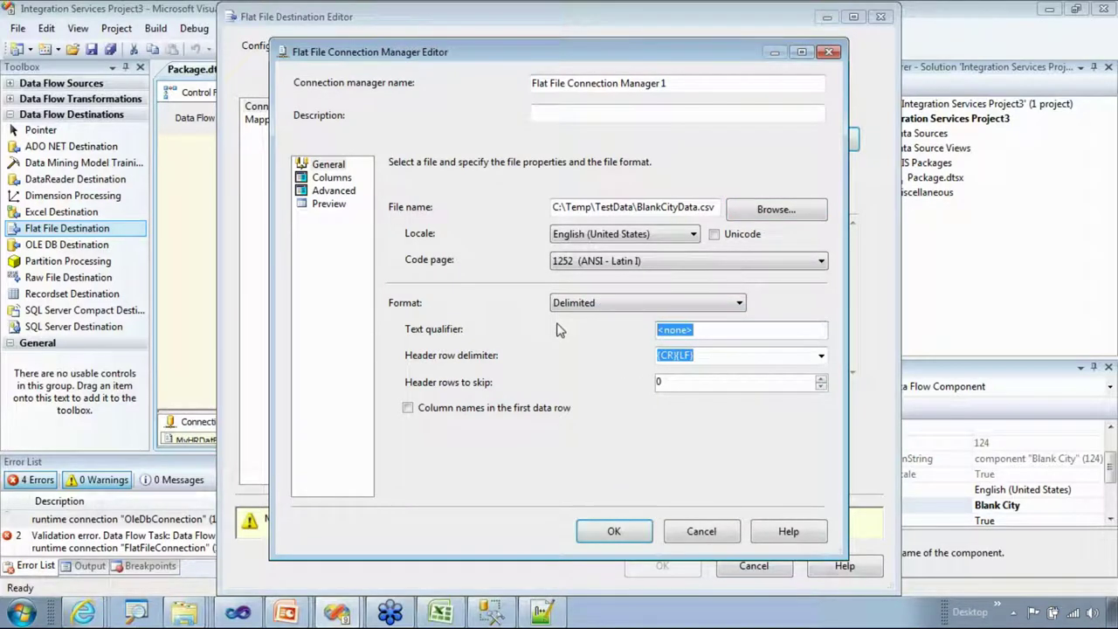
type("\"")
left_click(408, 408)
left_click(616, 533)
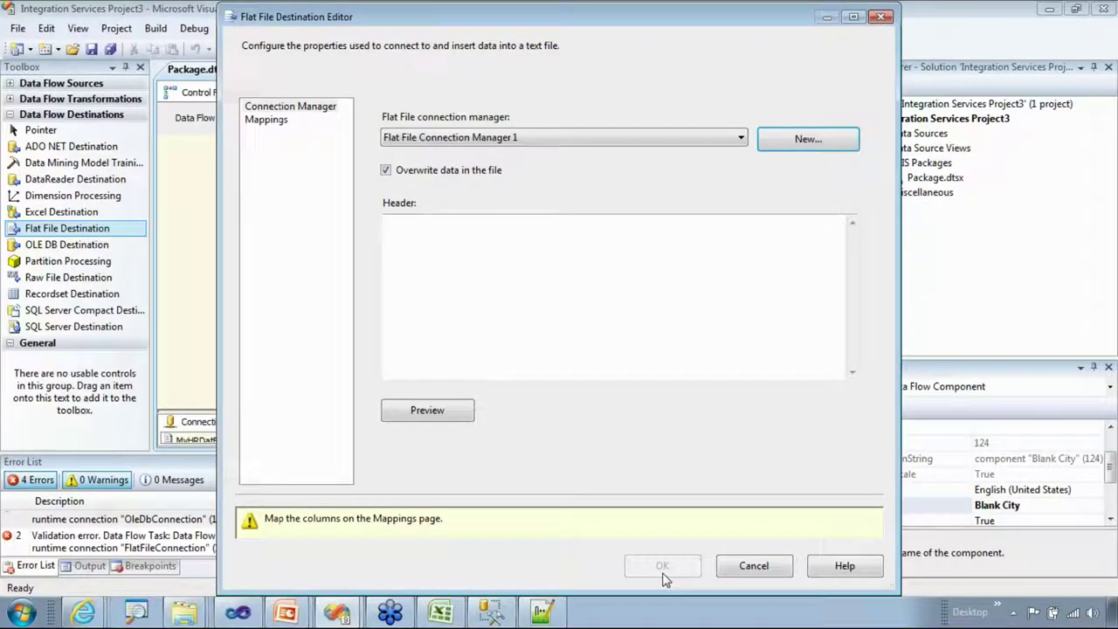
left_click(259, 121)
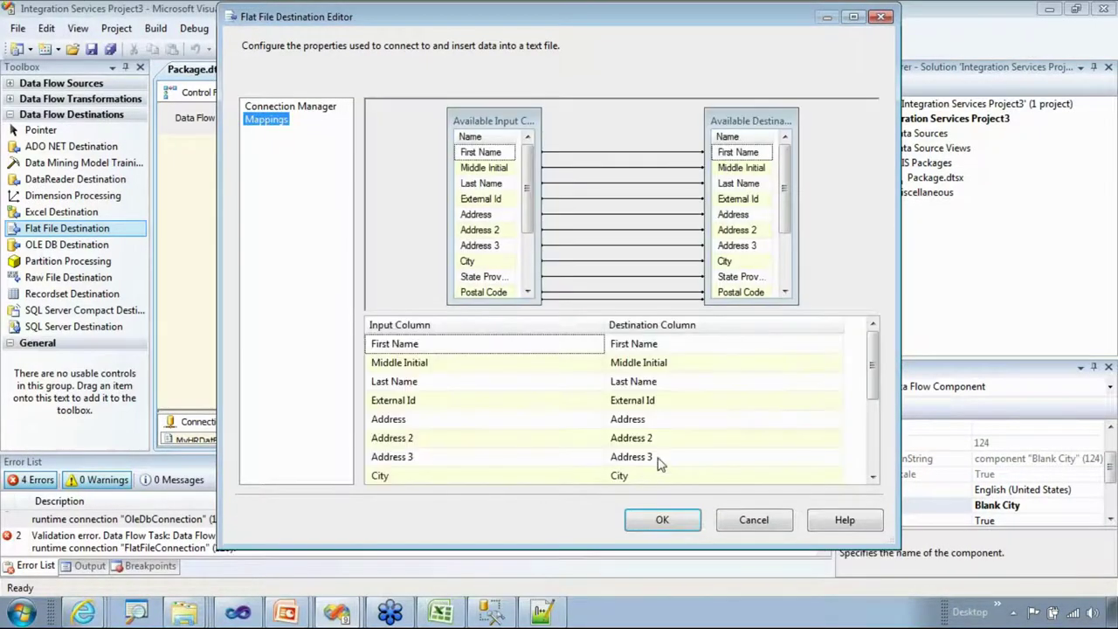
left_click(664, 522)
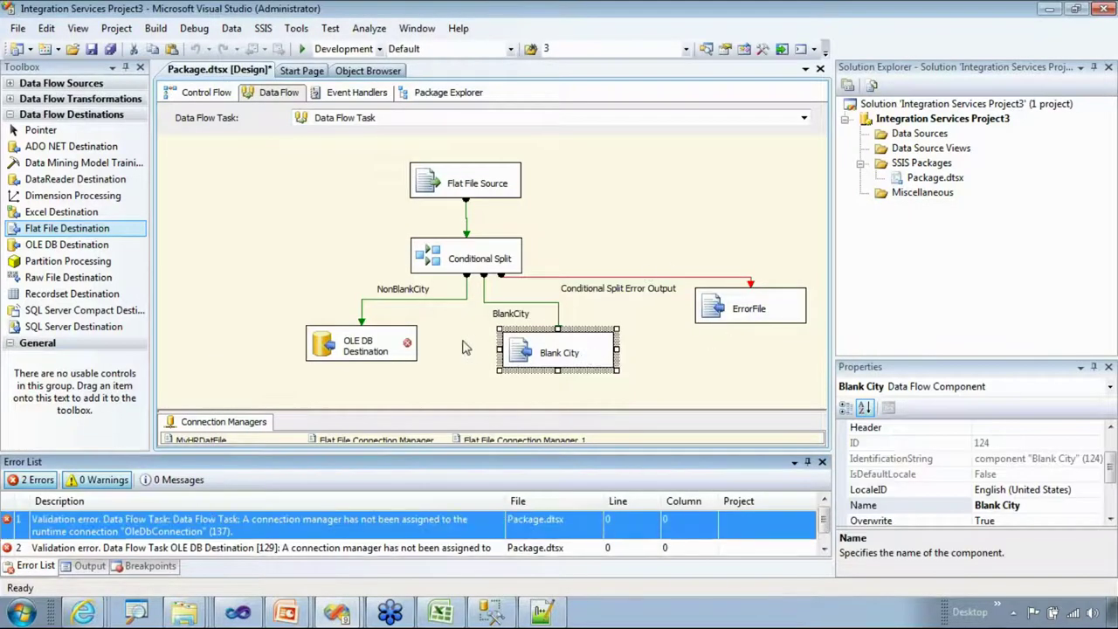
- Delete the existing TestDB data connection from the OLE DB Destination's connection setup
left_click(392, 333)
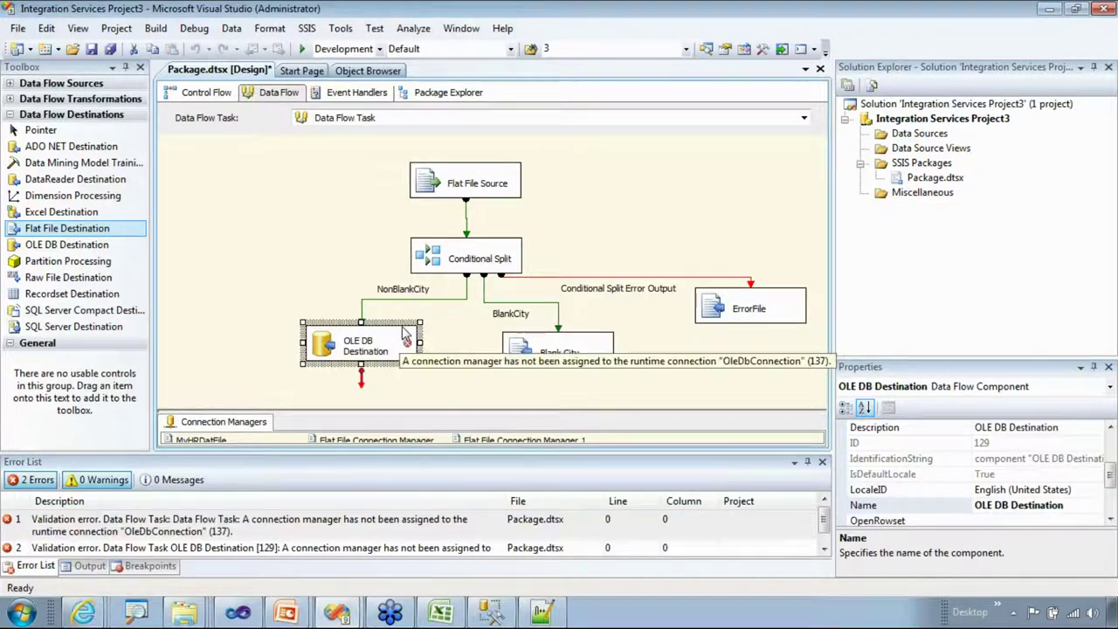
double_click(402, 324)
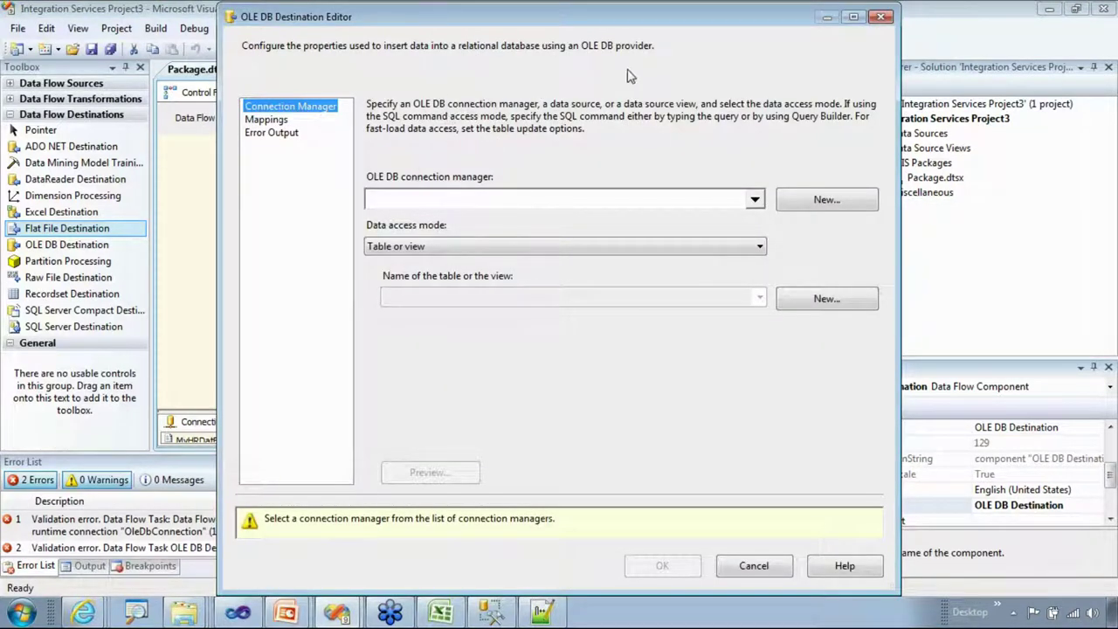
left_click(833, 204)
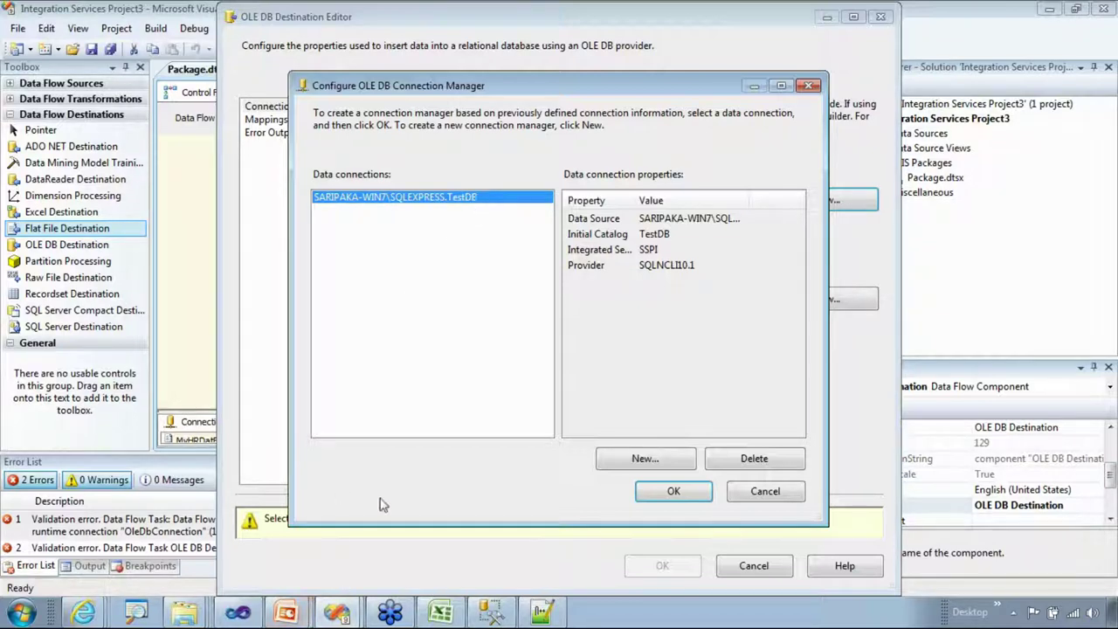
left_click(744, 472)
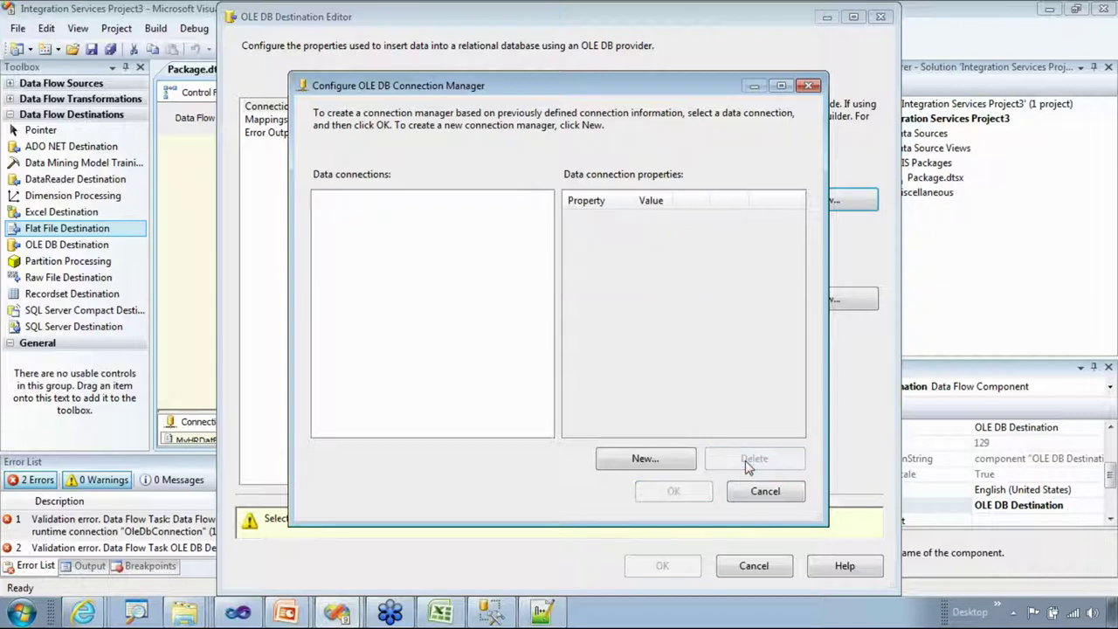
- Start a new connection to SQLEXPRESS using SQL Server authentication with login and saved password
left_click(644, 459)
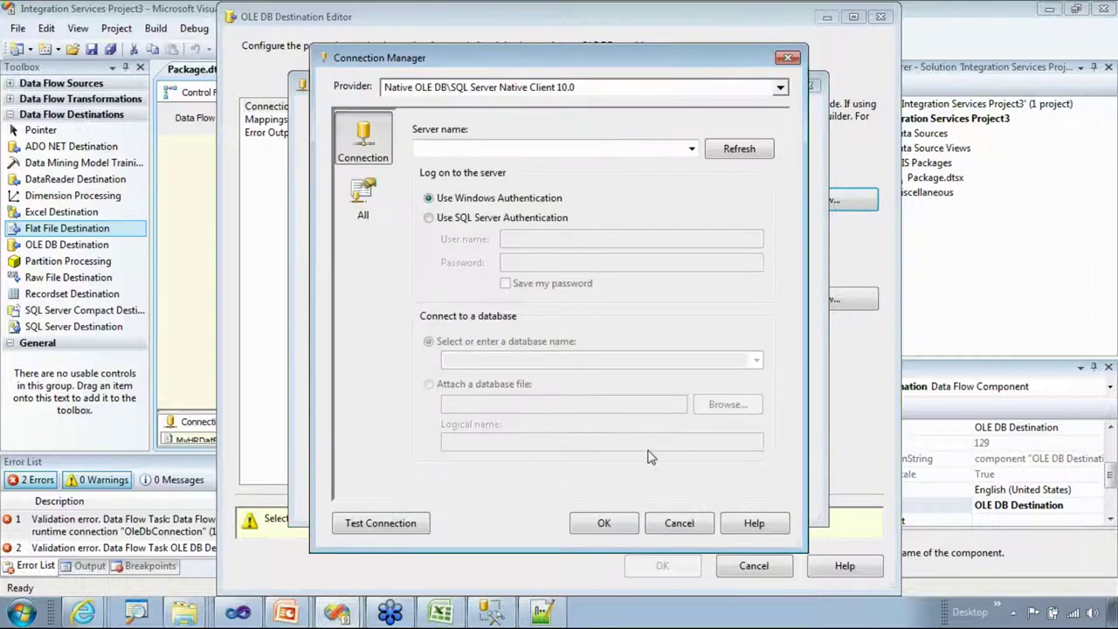
left_click(689, 150)
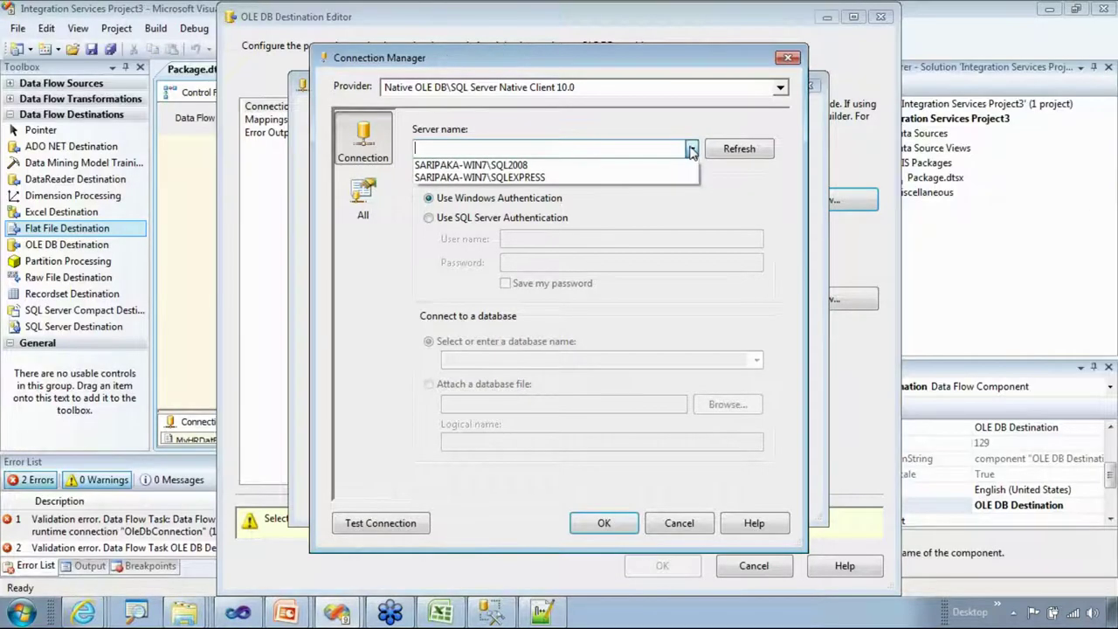
left_click(563, 178)
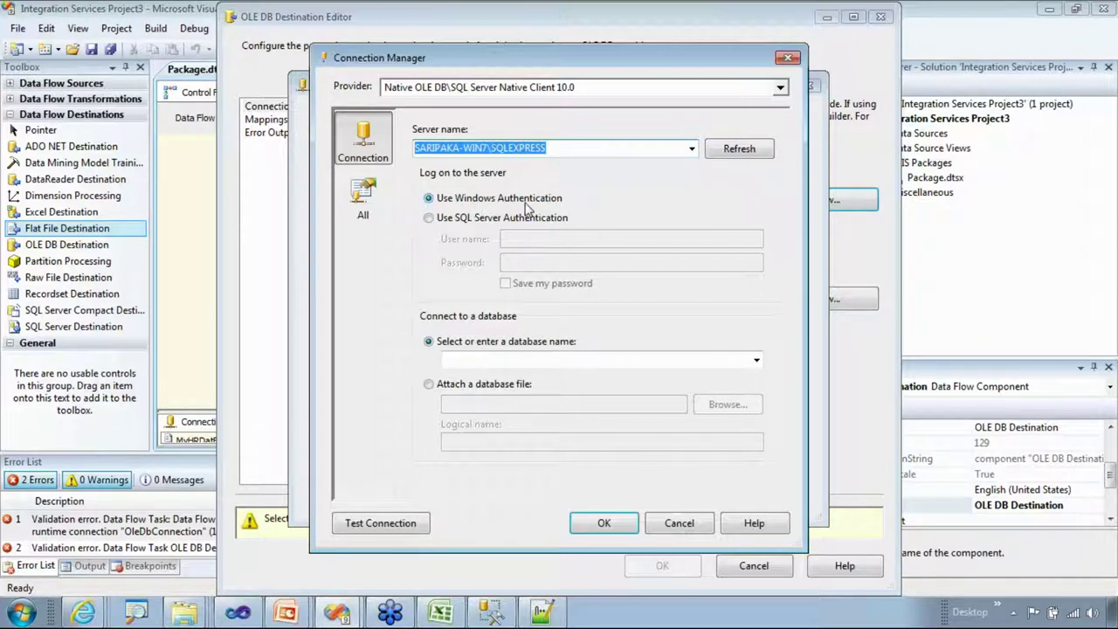
left_click(430, 218)
left_click(542, 239)
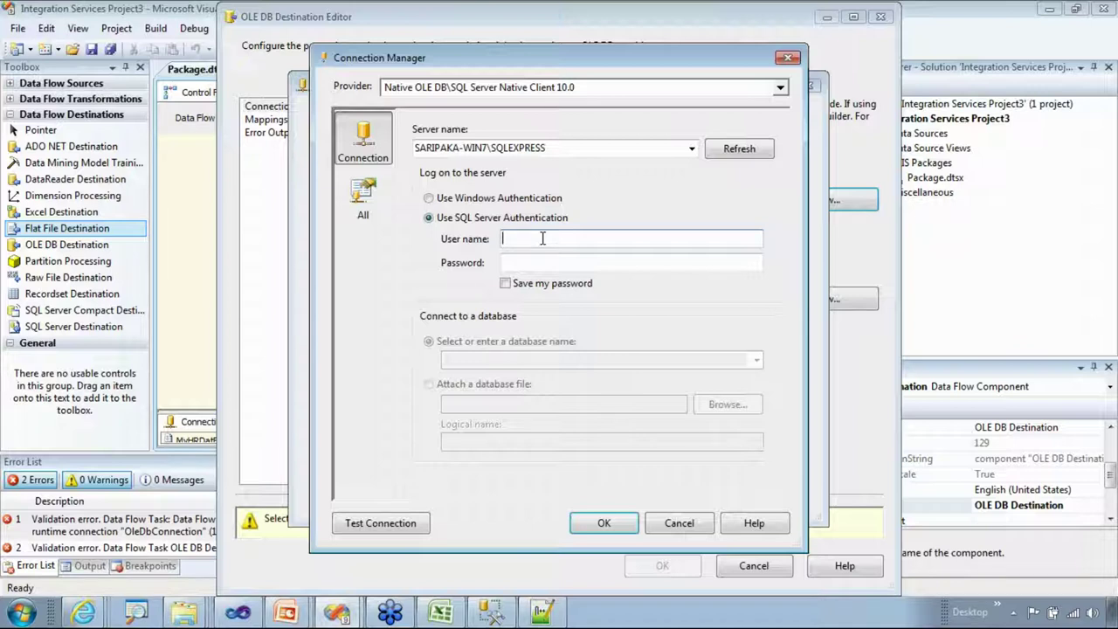
type("saripaka")
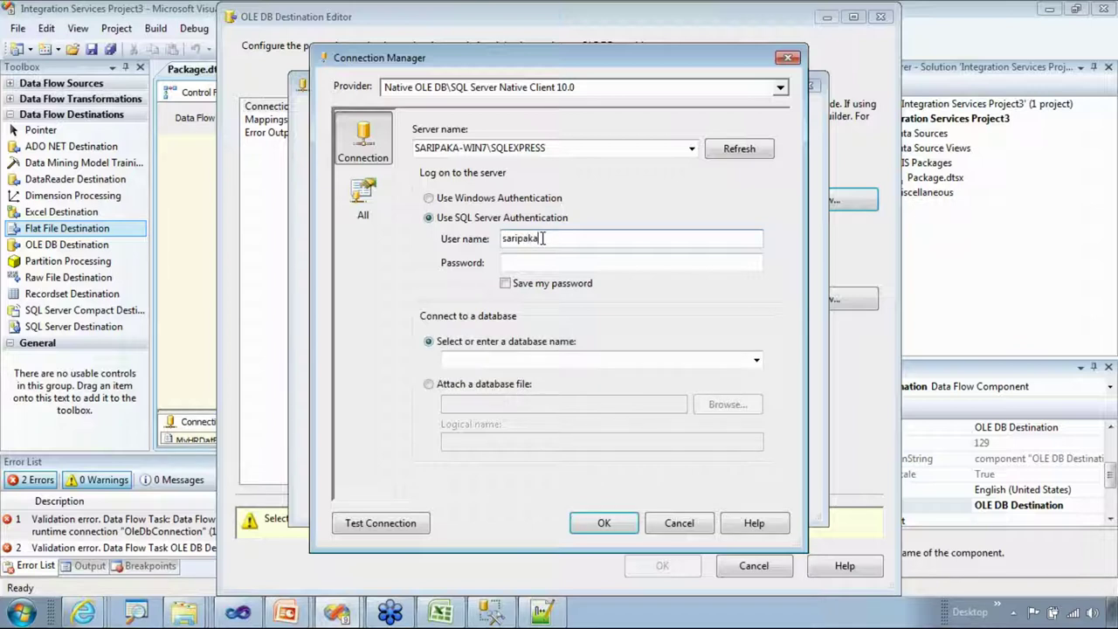
left_click(531, 268)
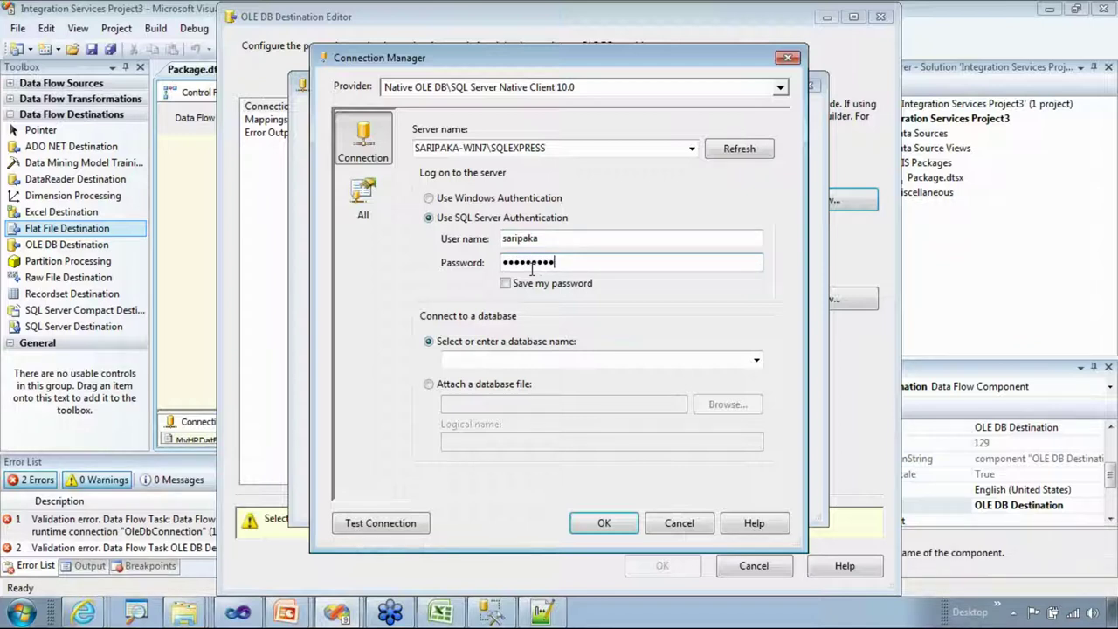
left_click(510, 287)
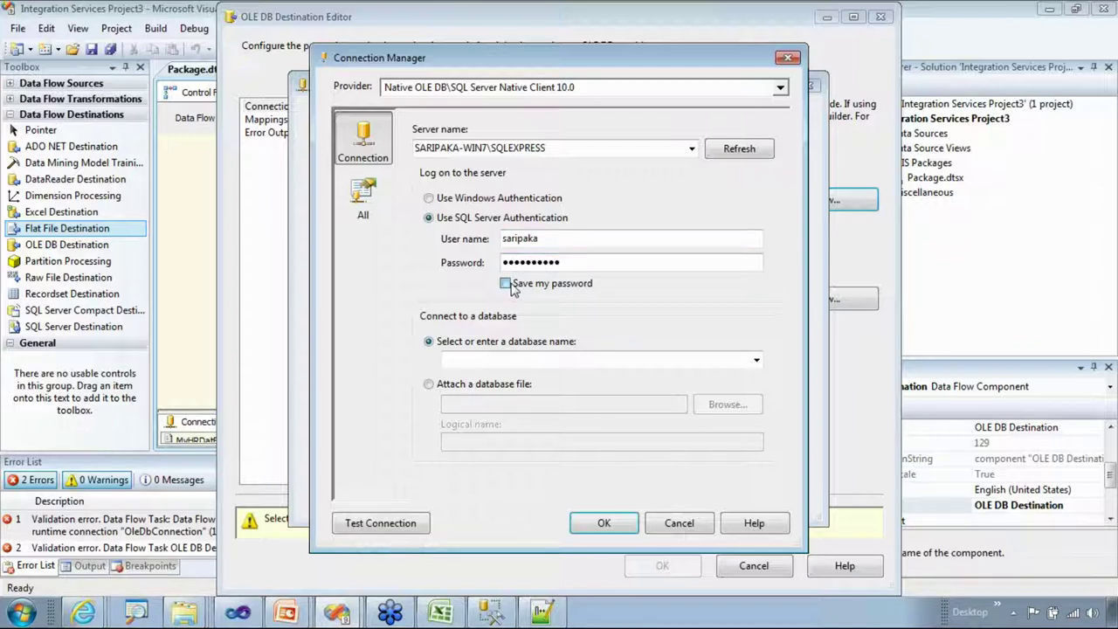
left_click(756, 361)
left_click(757, 361)
left_click(756, 360)
left_click(756, 360)
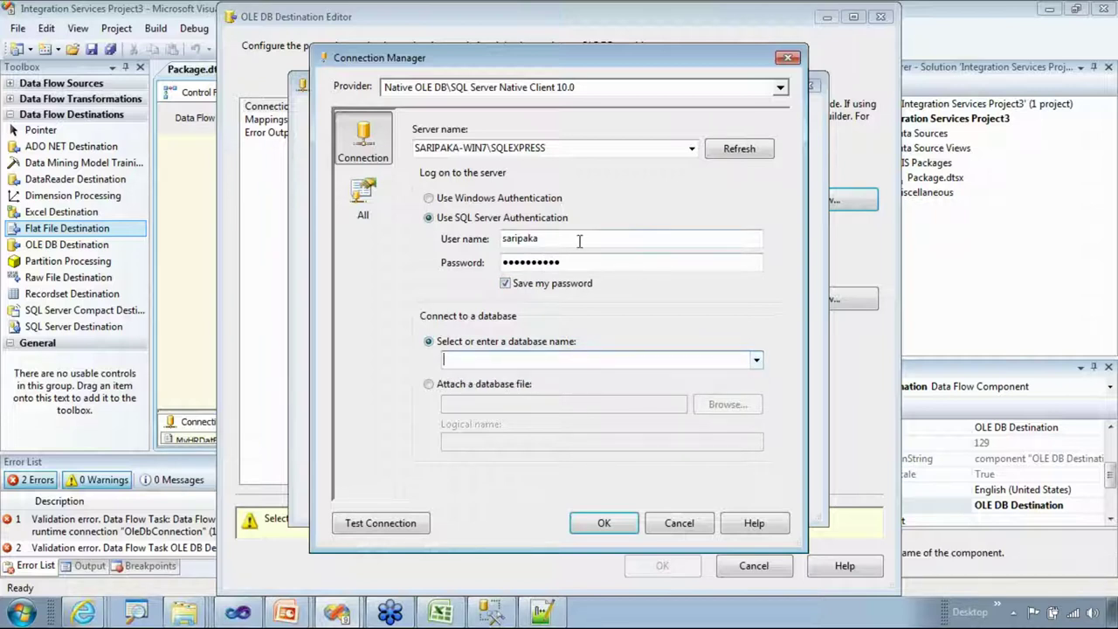
- Correct the login user name, select MyHRDB, test the connection successfully and save it
left_click(399, 522)
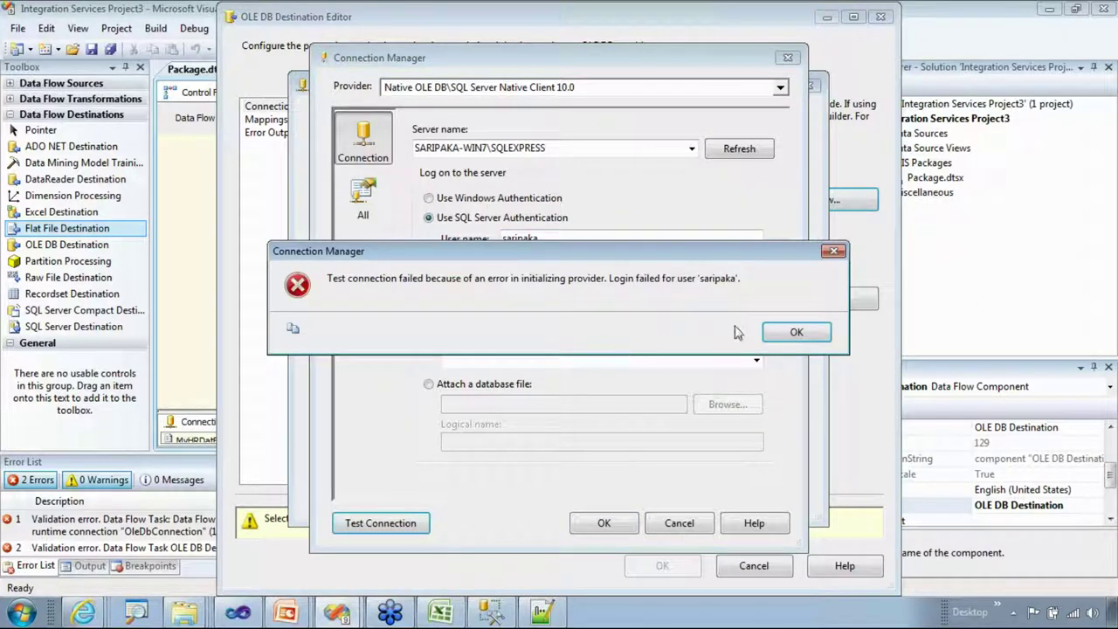
left_click(791, 332)
left_click(519, 238)
left_click_drag(551, 241, 501, 244)
type("s")
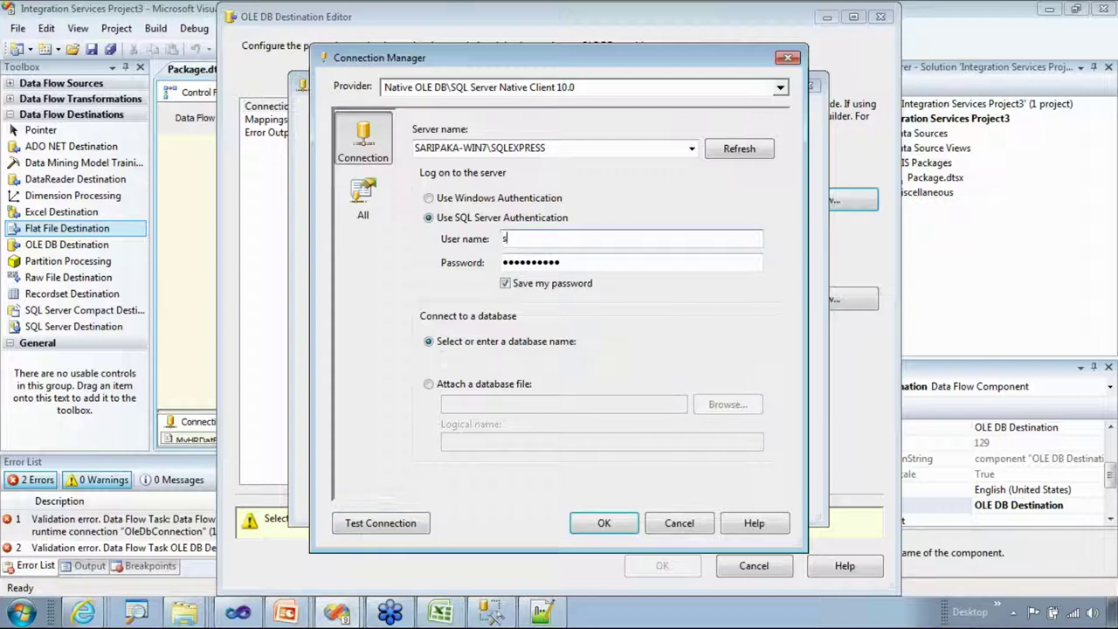
type("ekhara")
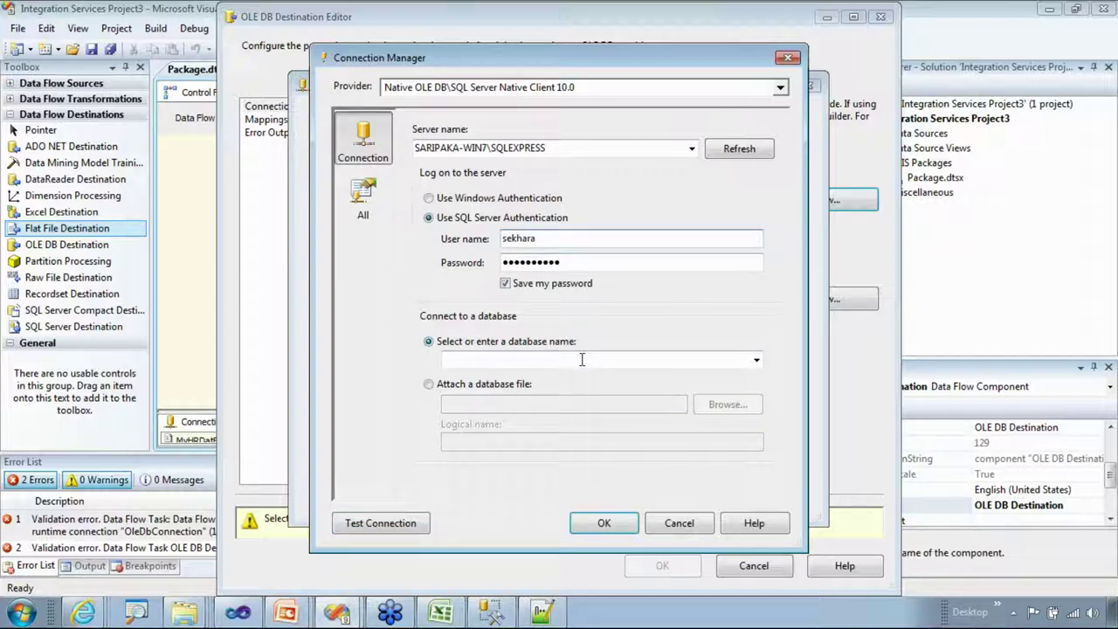
left_click(757, 359)
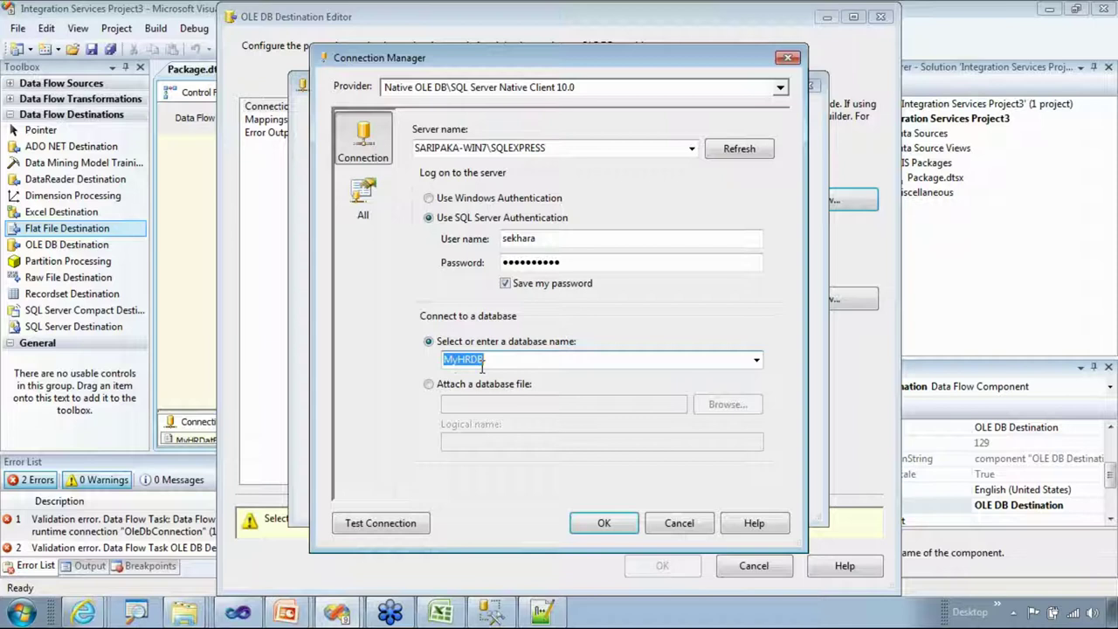
left_click(368, 526)
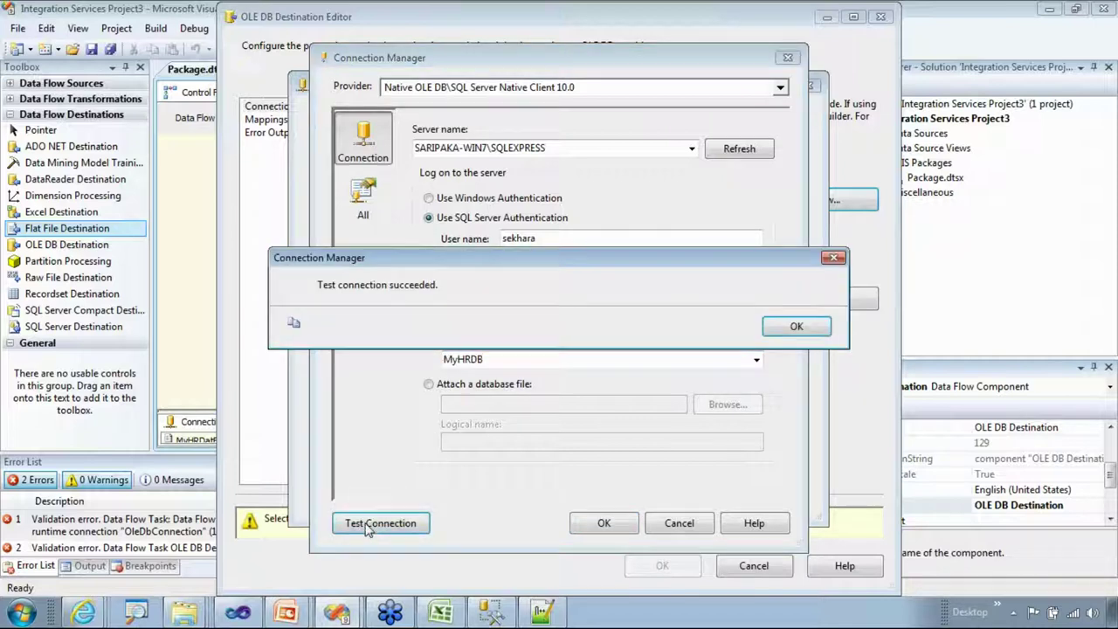
left_click(791, 327)
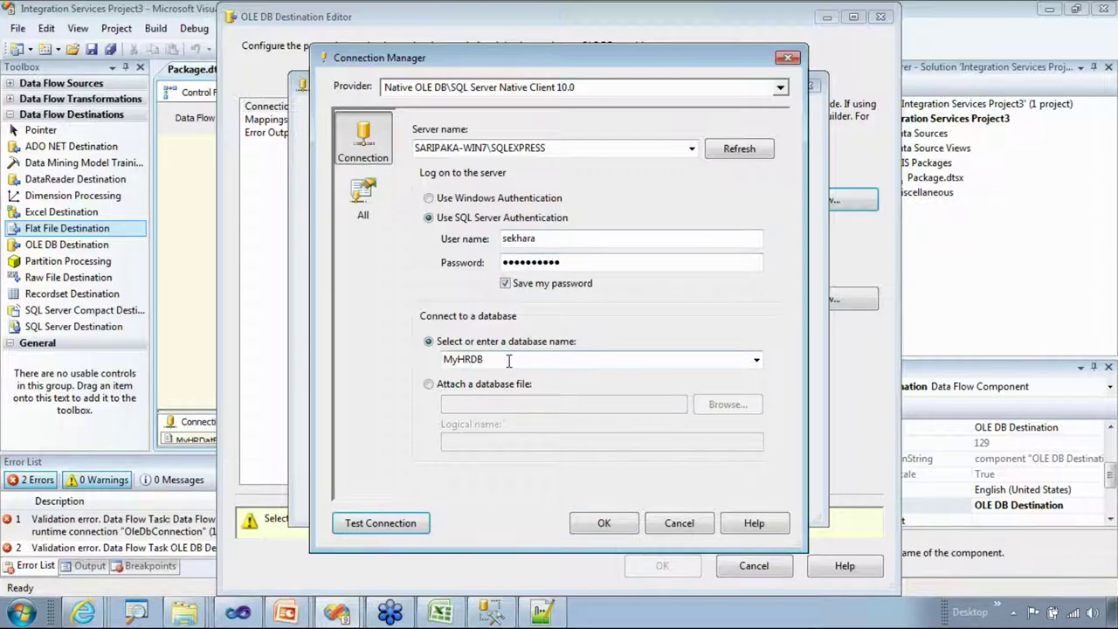
left_click(592, 523)
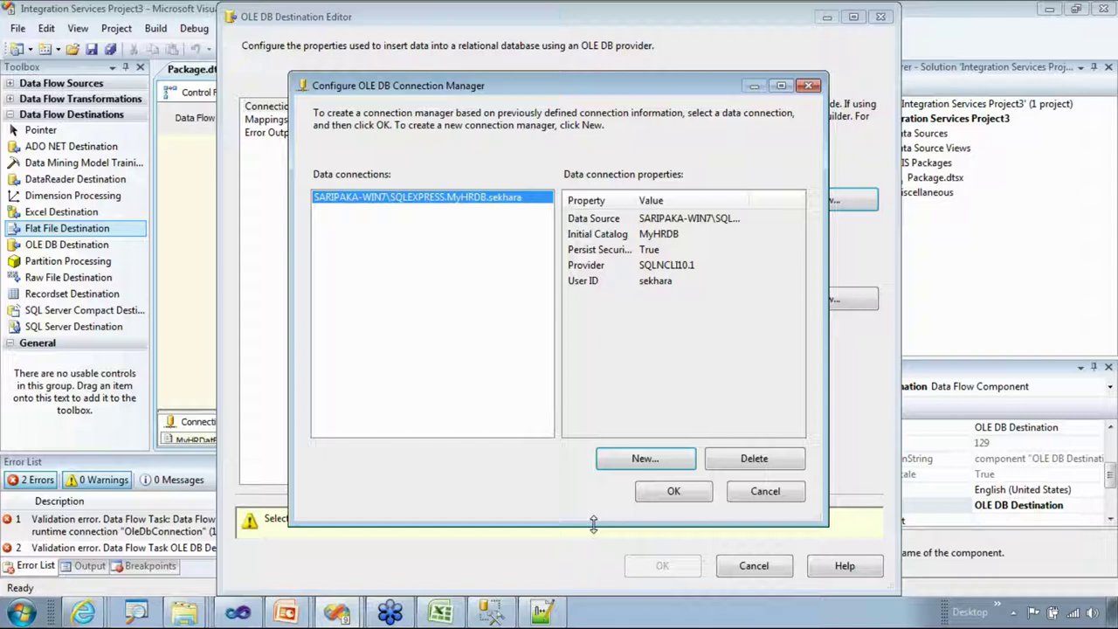
- Apply the MyHRDB connection with Table or view access mode, briefly checking Management Studio
left_click(671, 493)
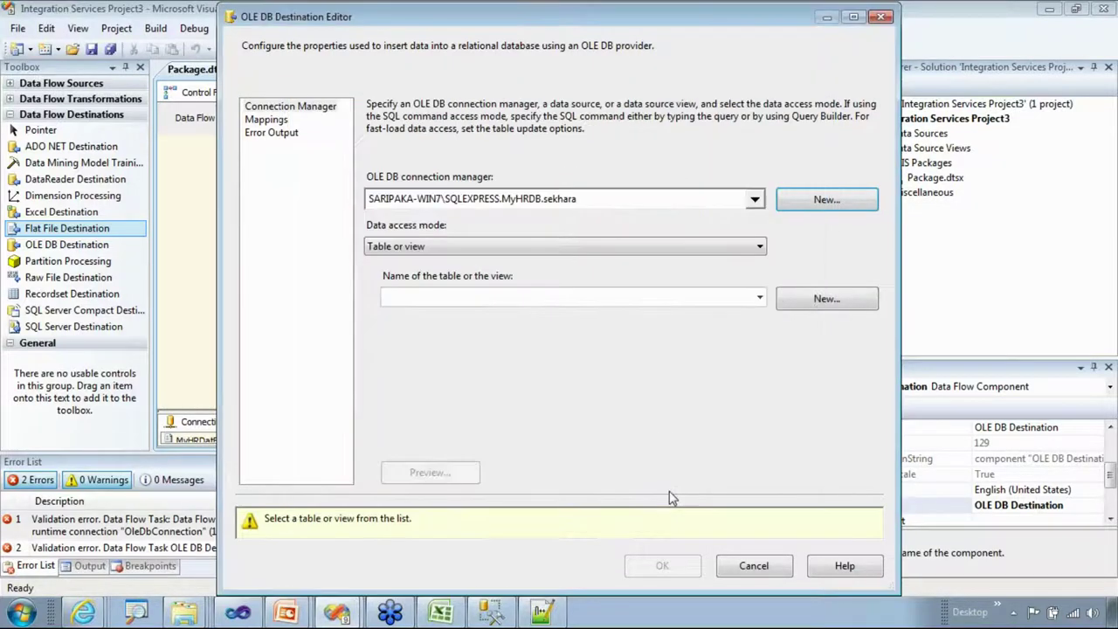
left_click(534, 244)
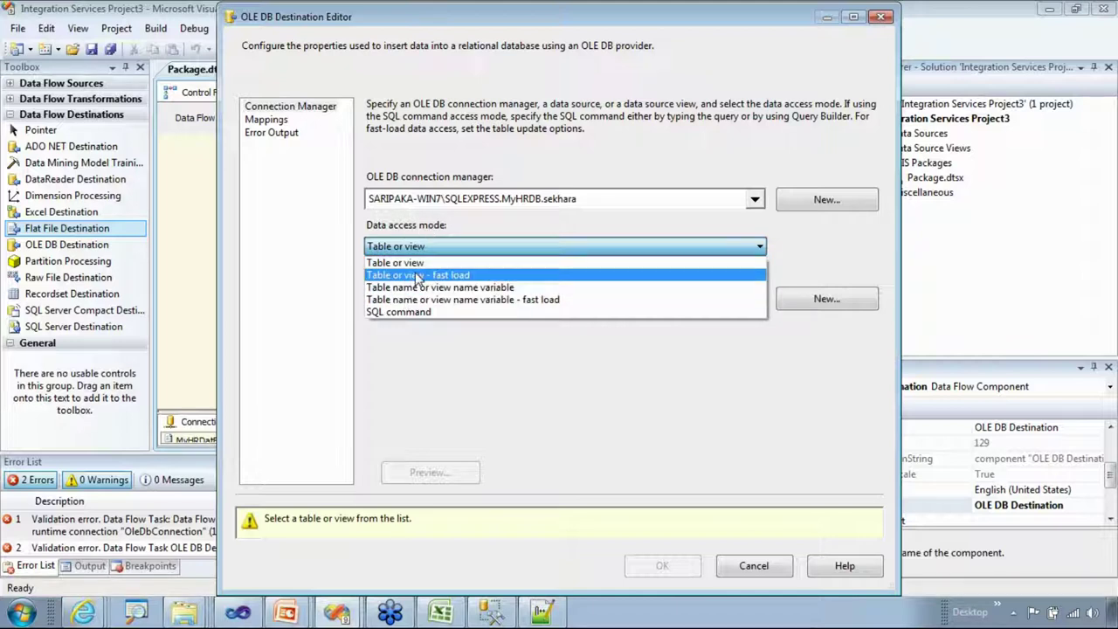
left_click(455, 229)
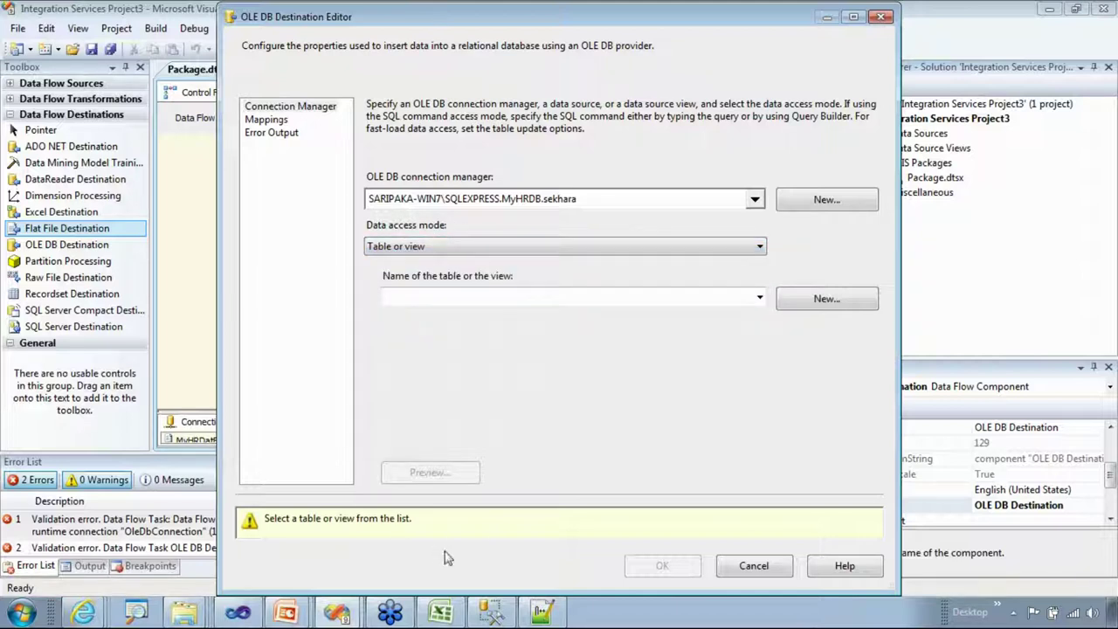
left_click(490, 612)
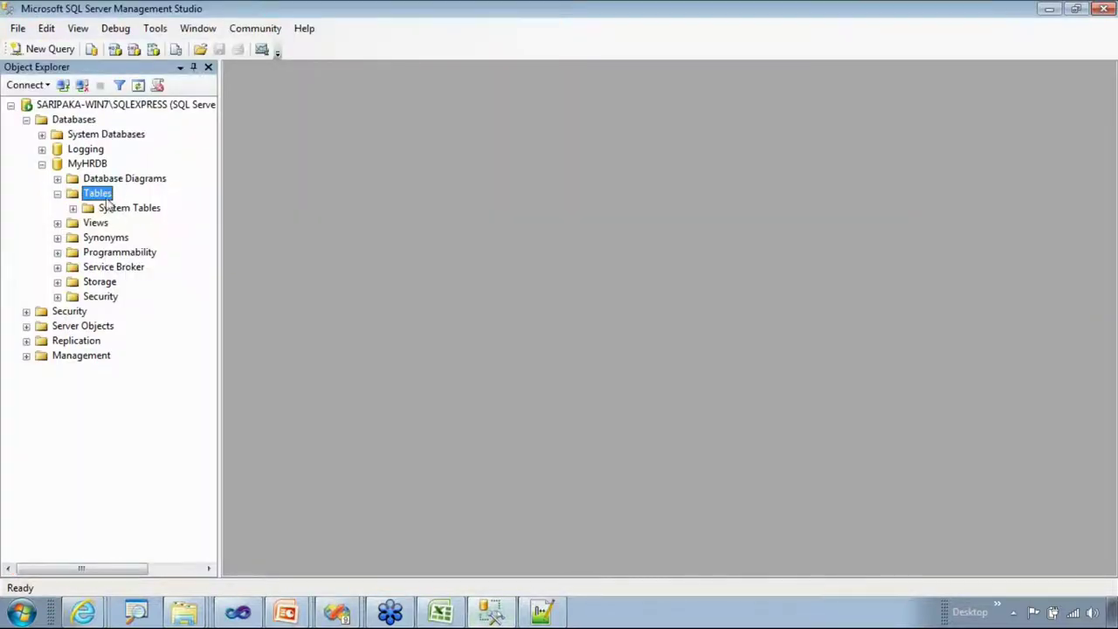
left_click(1050, 10)
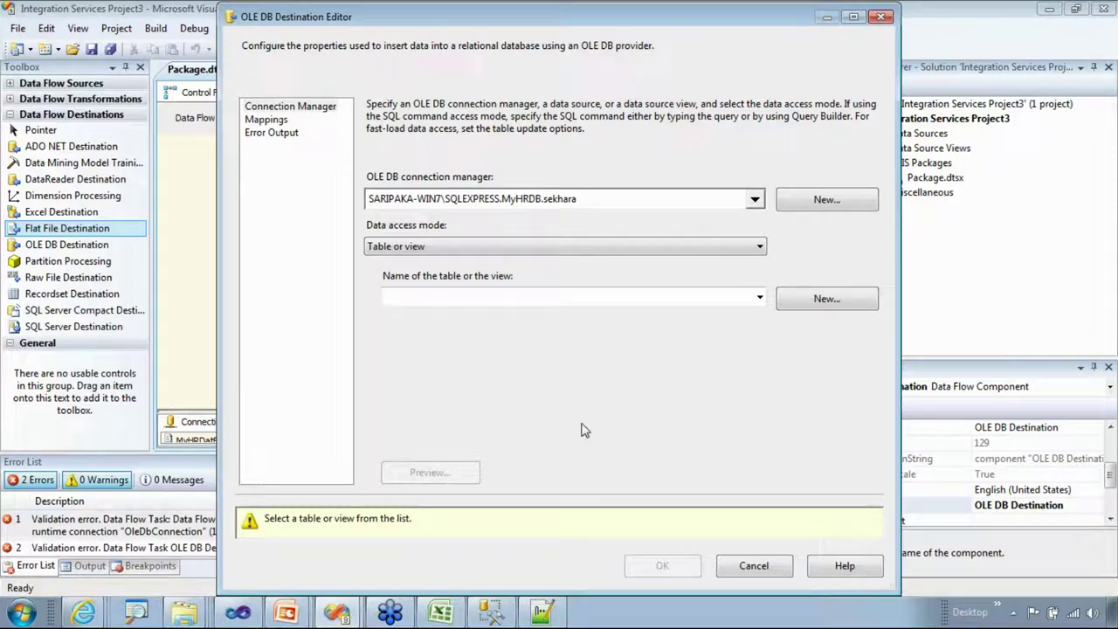
- Start a new destination table, accept the type-mapping warning, and rename [OLE DB Destination] to [MyHRData]
left_click(827, 309)
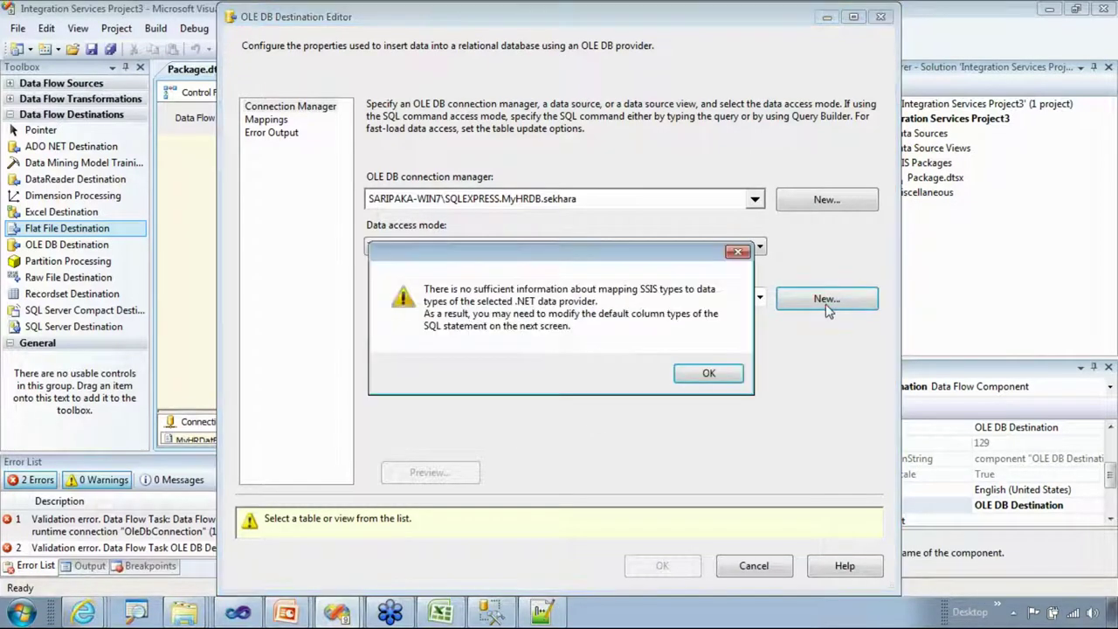
left_click(707, 375)
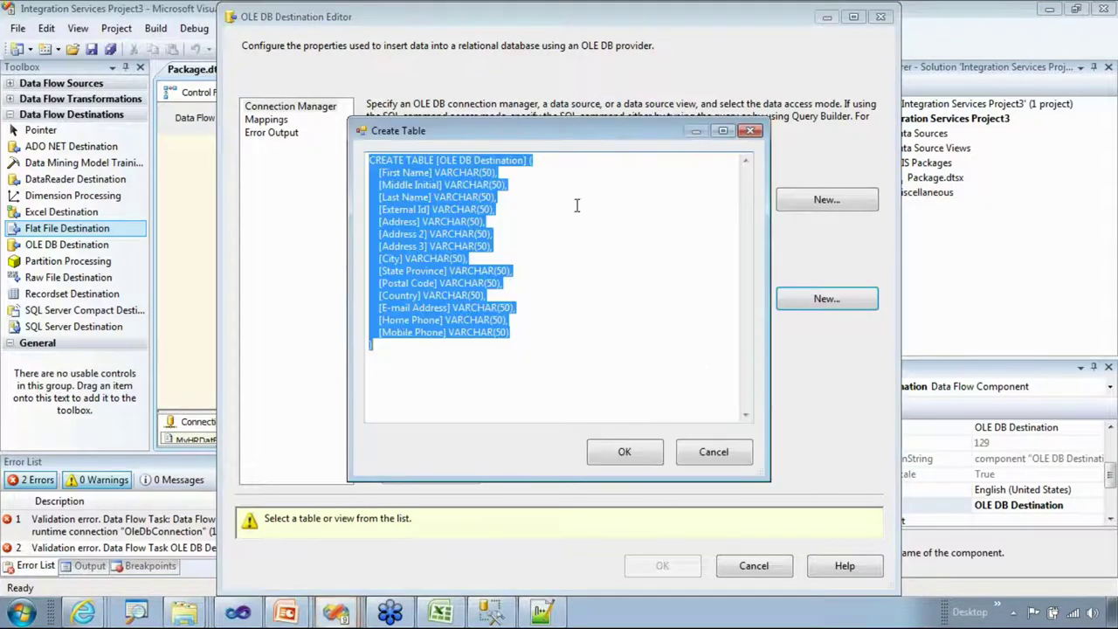
left_click(466, 161)
left_click_drag(440, 161, 521, 157)
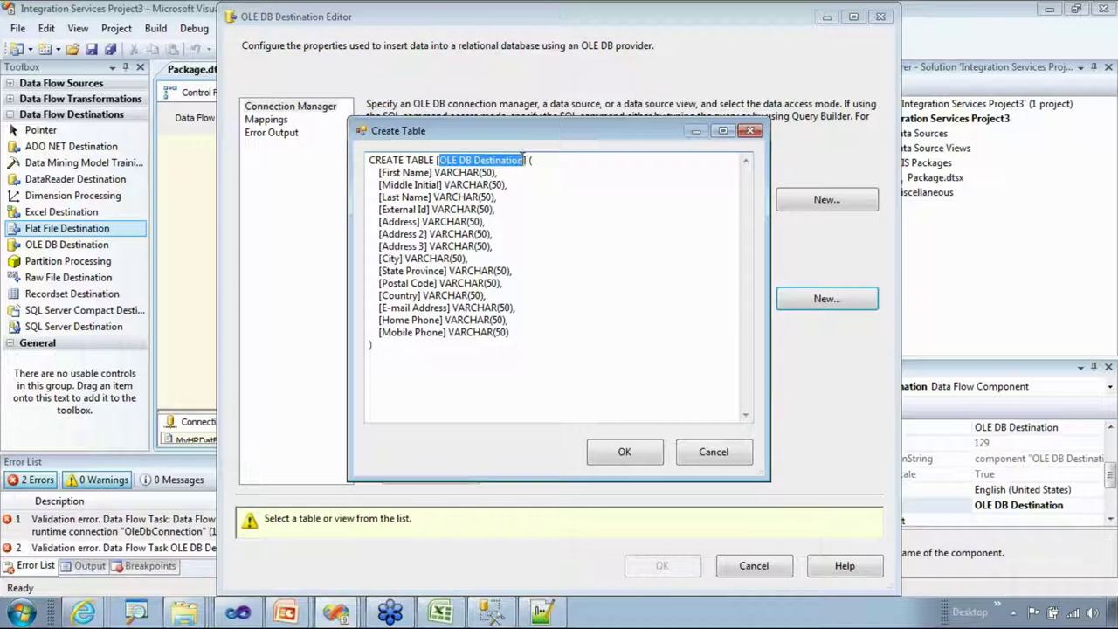
type("MyHR")
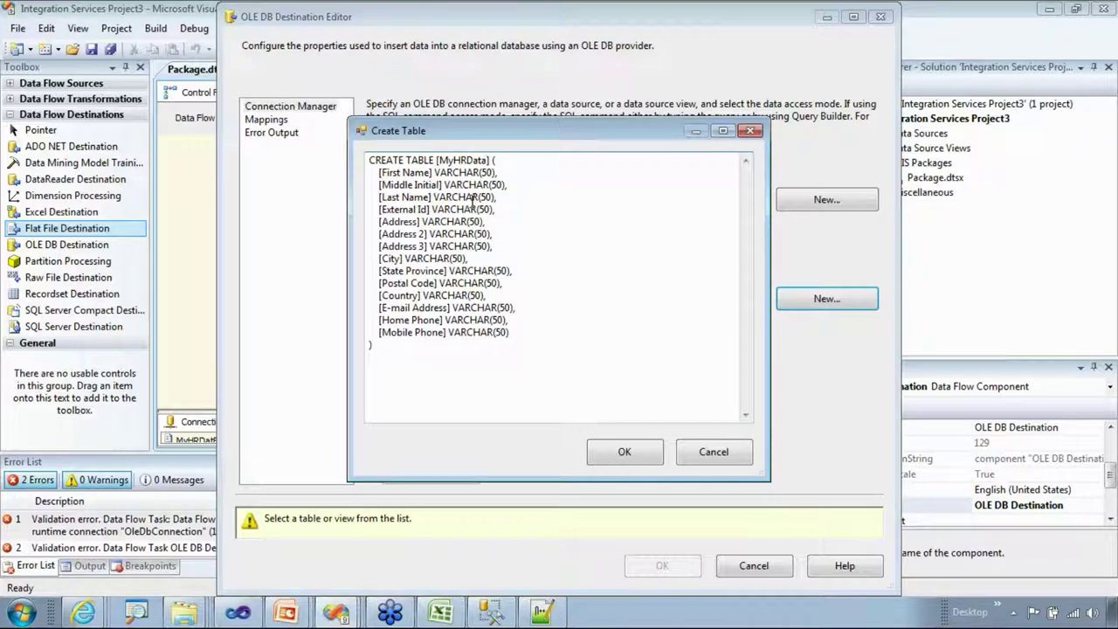
- Review the 14 VARCHAR(50) columns, First Name through Mobile Phone, and create the MyHRData table
left_click_drag(479, 354, 378, 172)
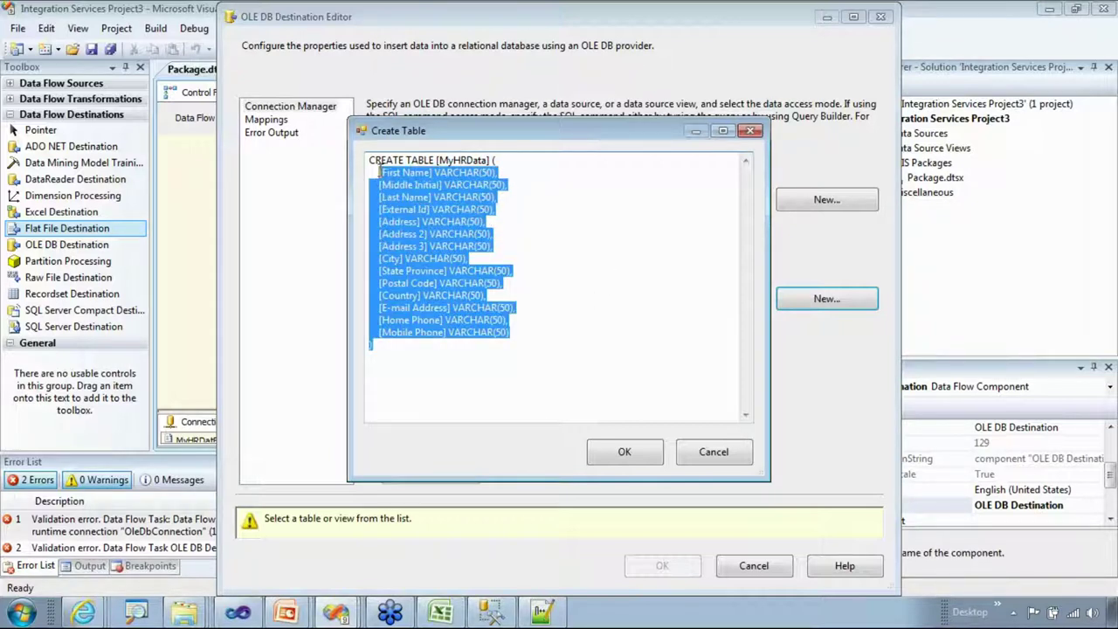
left_click(446, 160)
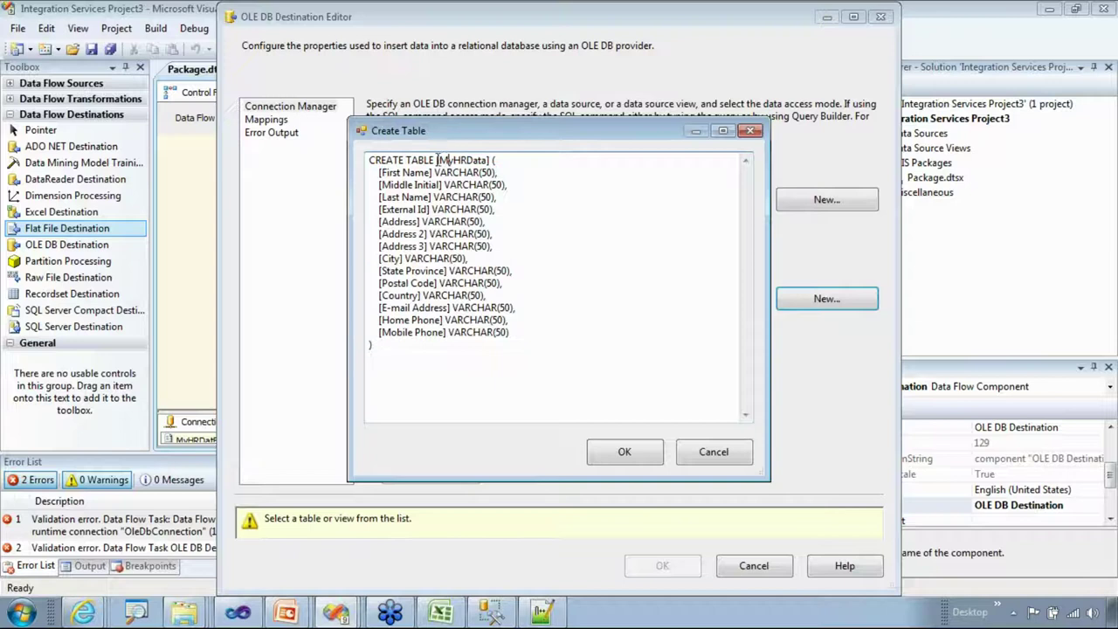
left_click_drag(438, 160, 489, 161)
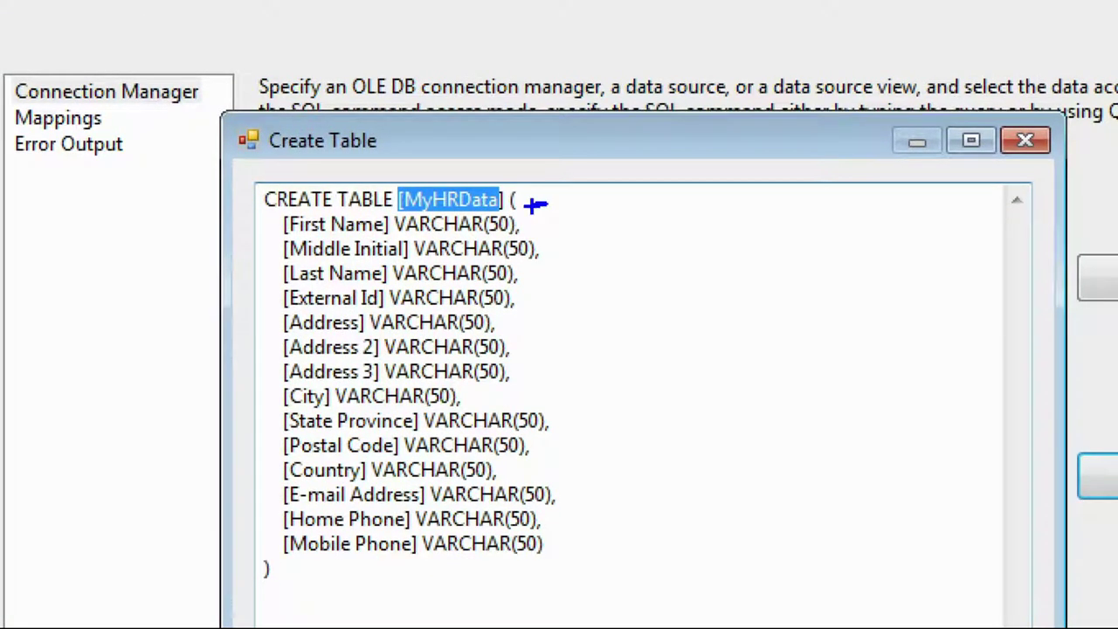
left_click_drag(272, 220, 269, 231)
left_click_drag(264, 283, 264, 295)
left_click_drag(269, 435, 269, 482)
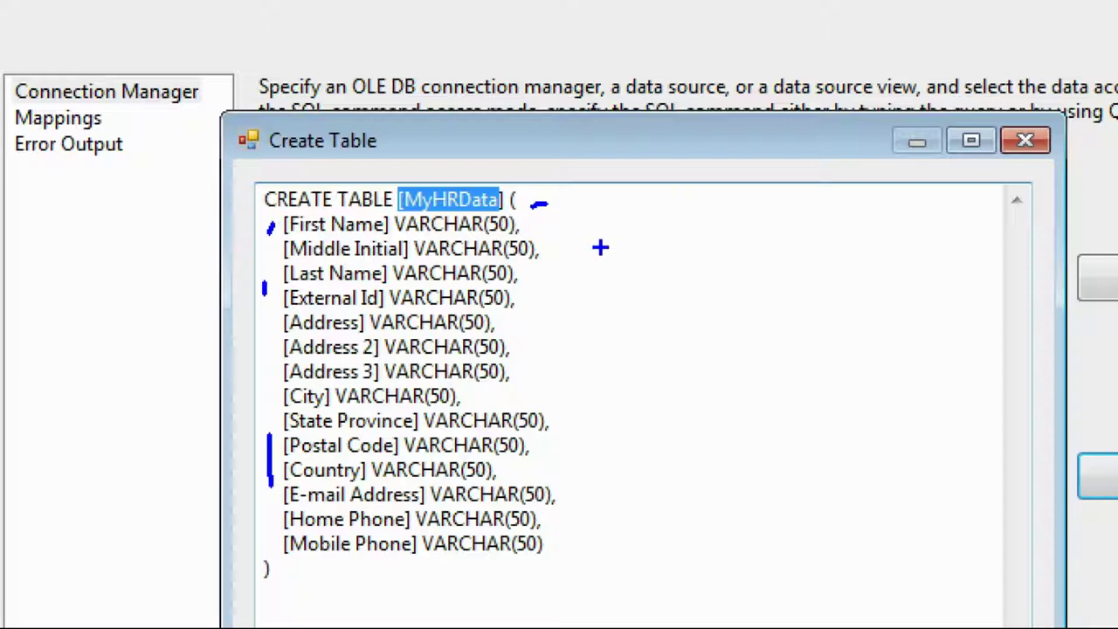
left_click_drag(600, 253, 600, 473)
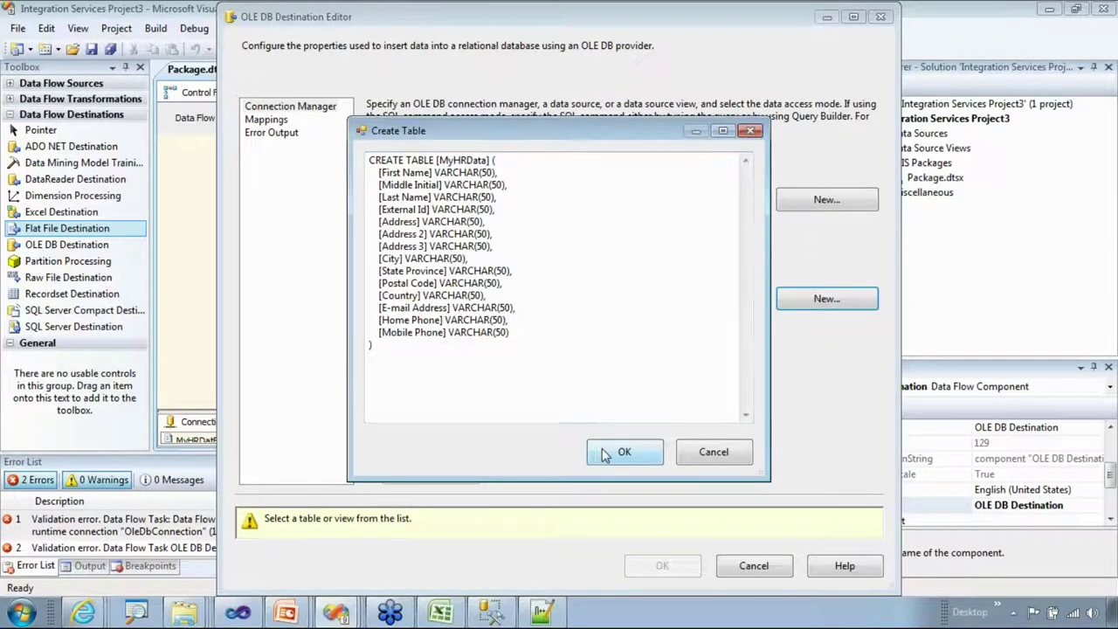
left_click(597, 451)
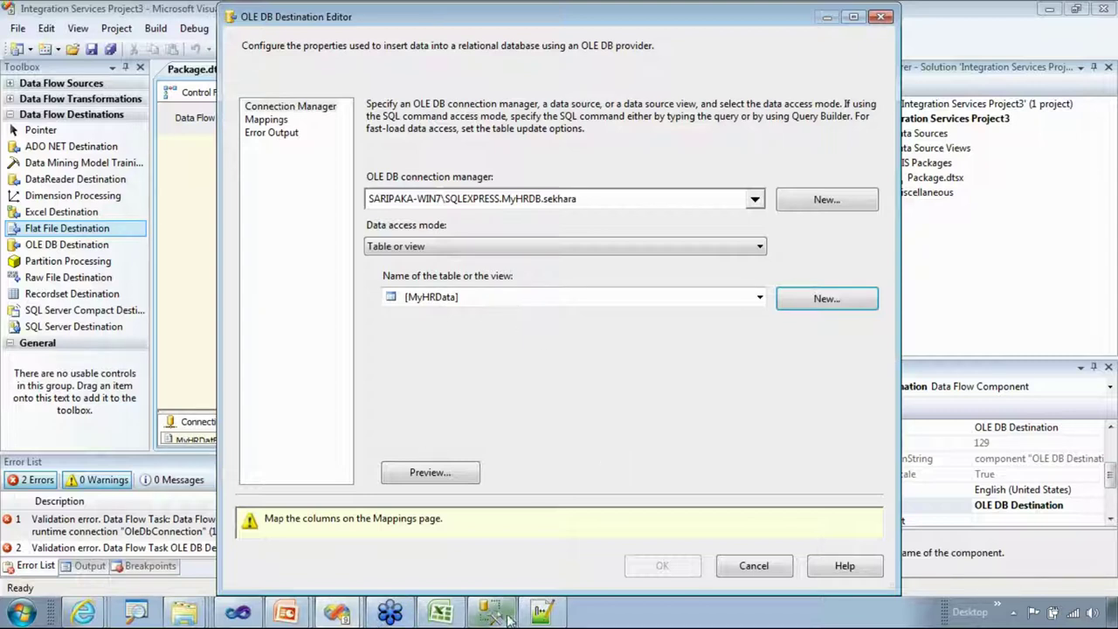
- Refresh Object Explorer in SSMS and expand dbo.MyHRData under MyHRDB Tables to confirm it exists
mouse_move(482, 617)
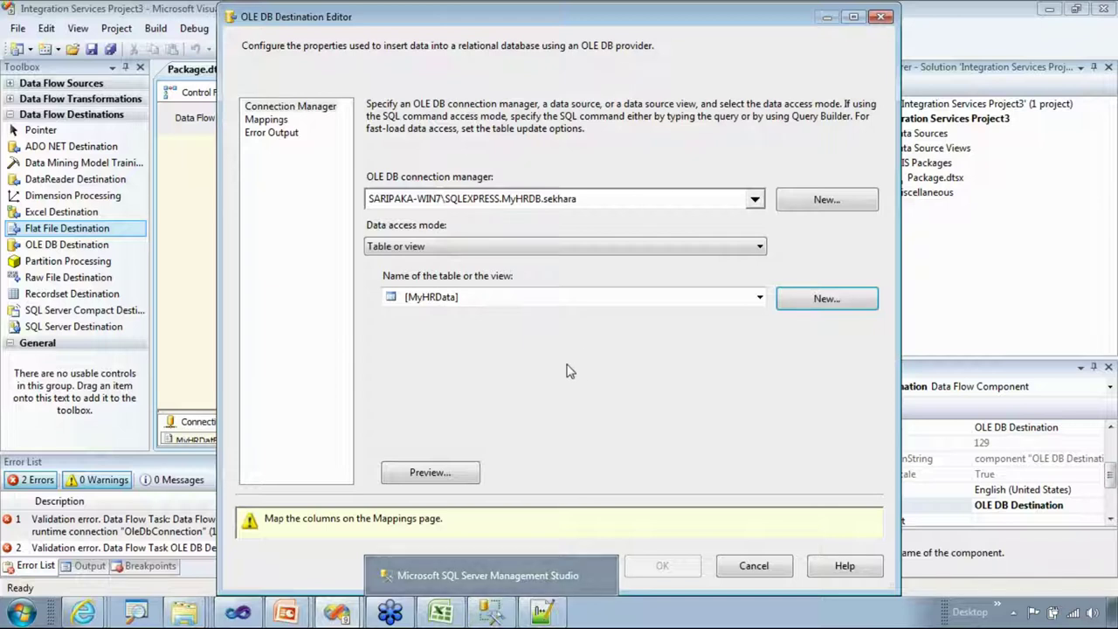
left_click(494, 612)
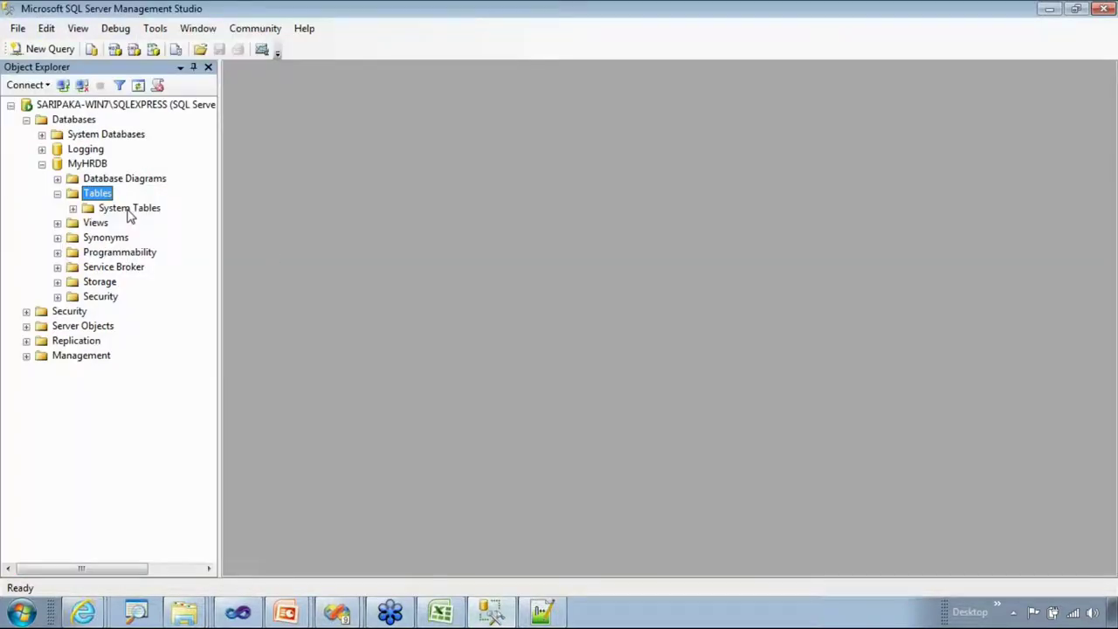
left_click(138, 85)
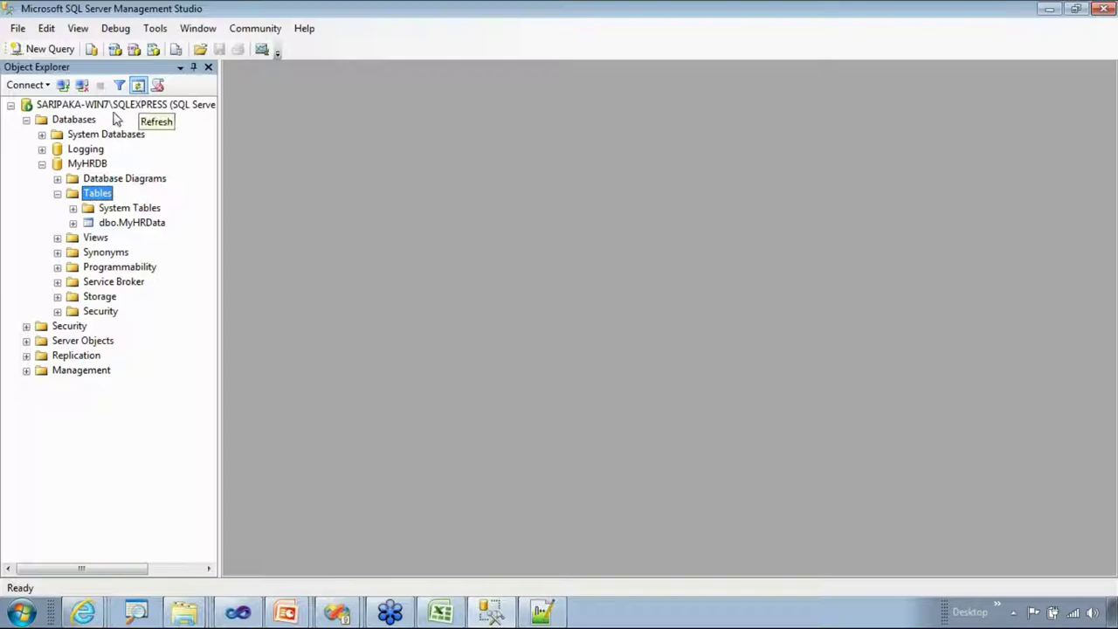
left_click(130, 223)
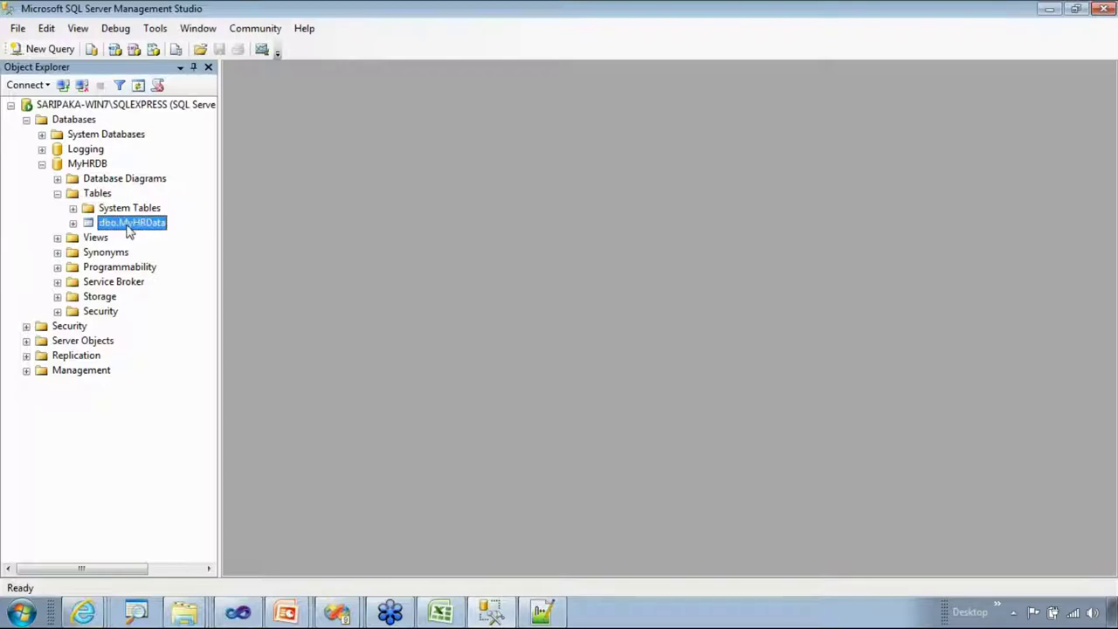
left_click(73, 223)
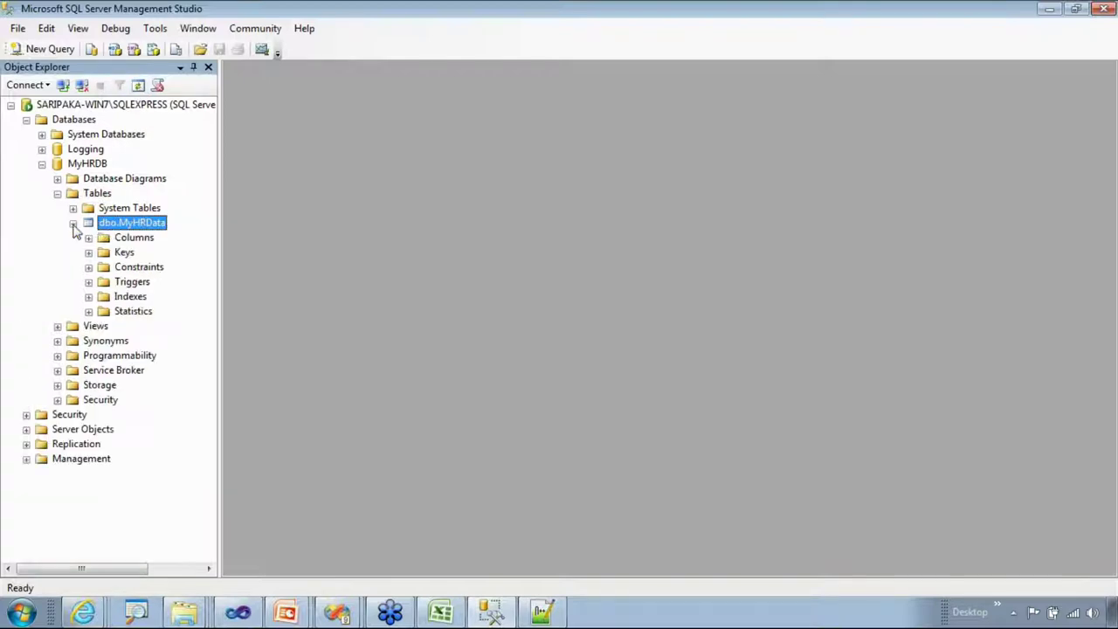
left_click(1050, 10)
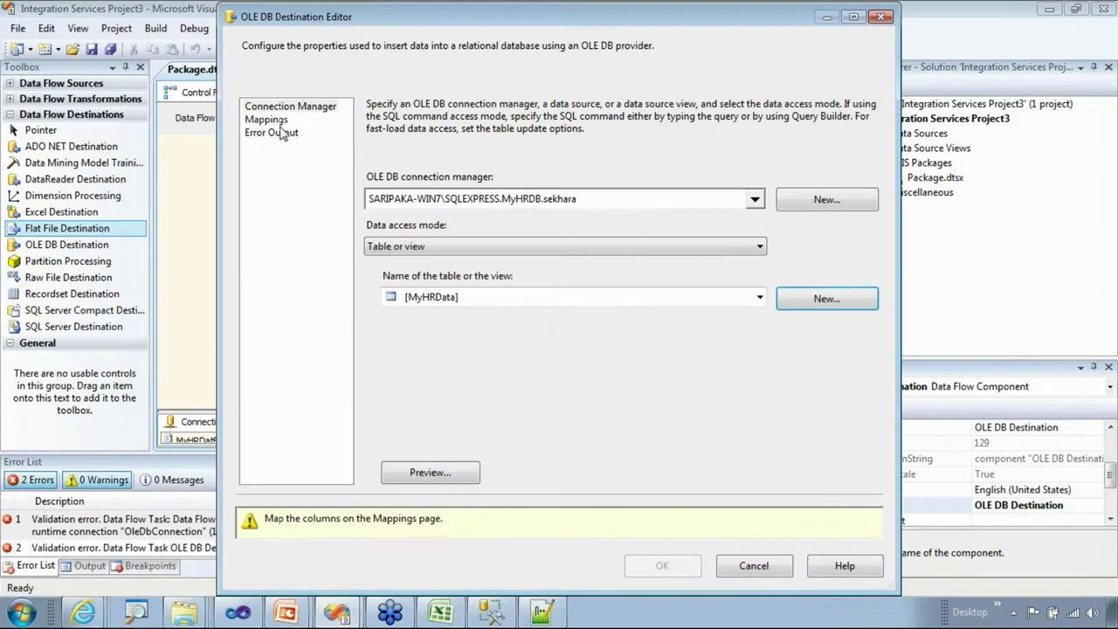
- Check the one-to-one mappings into MyHRData and set the destination's Error handling to Ignore failure
left_click(278, 120)
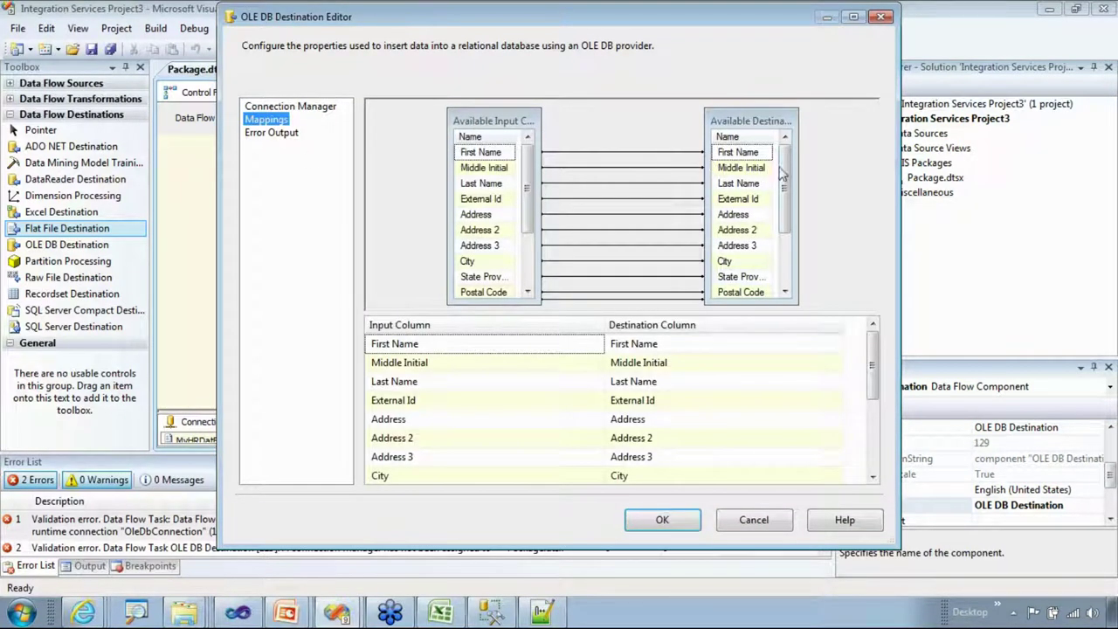
left_click_drag(784, 175, 791, 146)
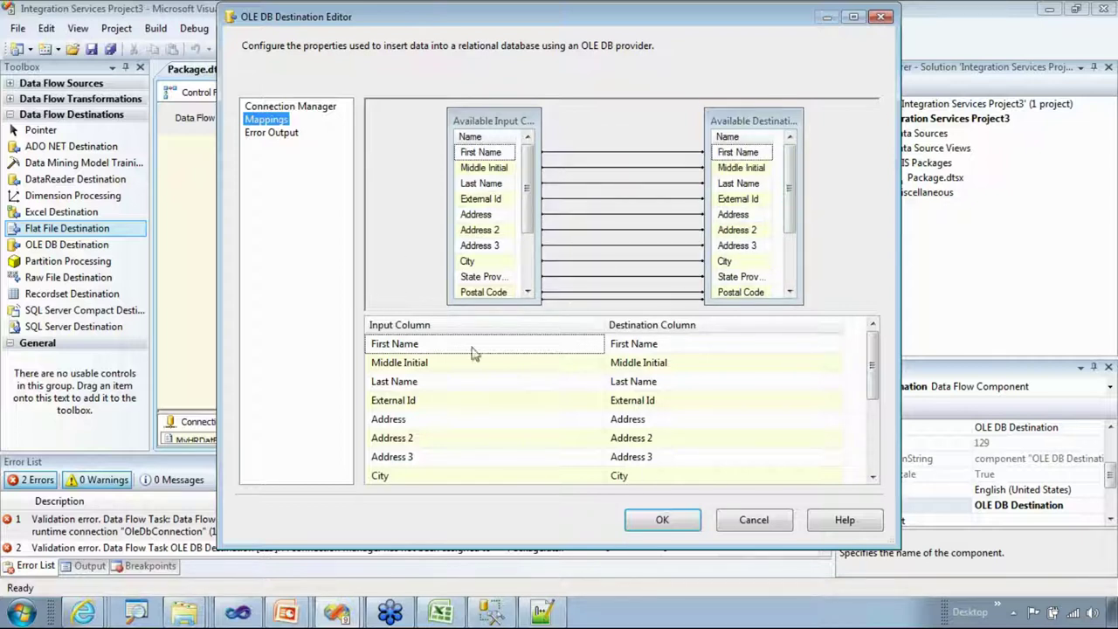
left_click(290, 134)
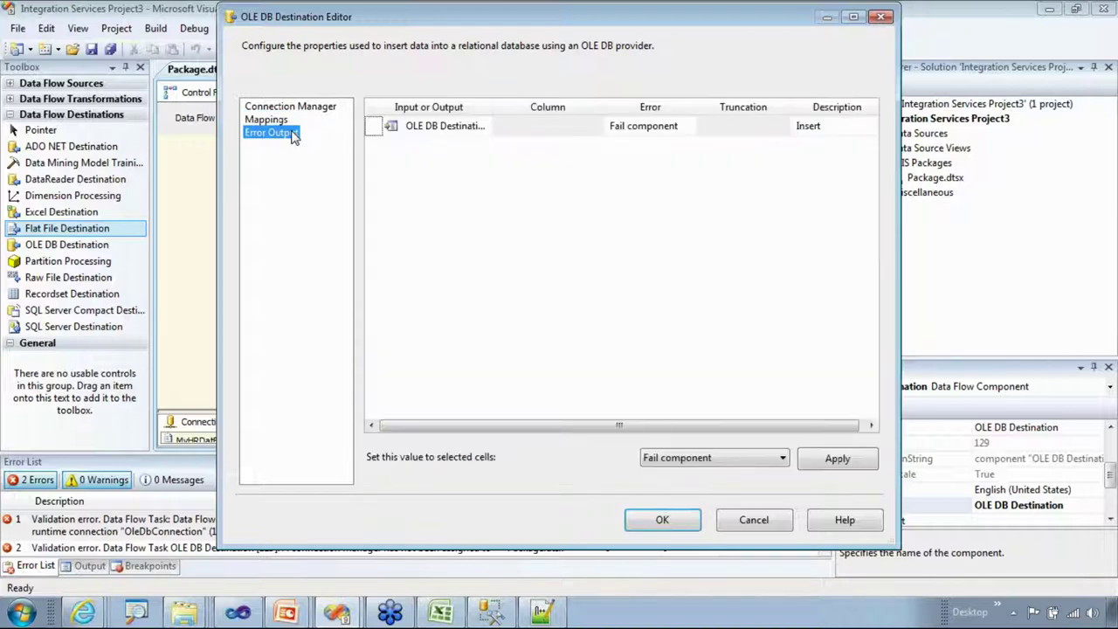
left_click(664, 130)
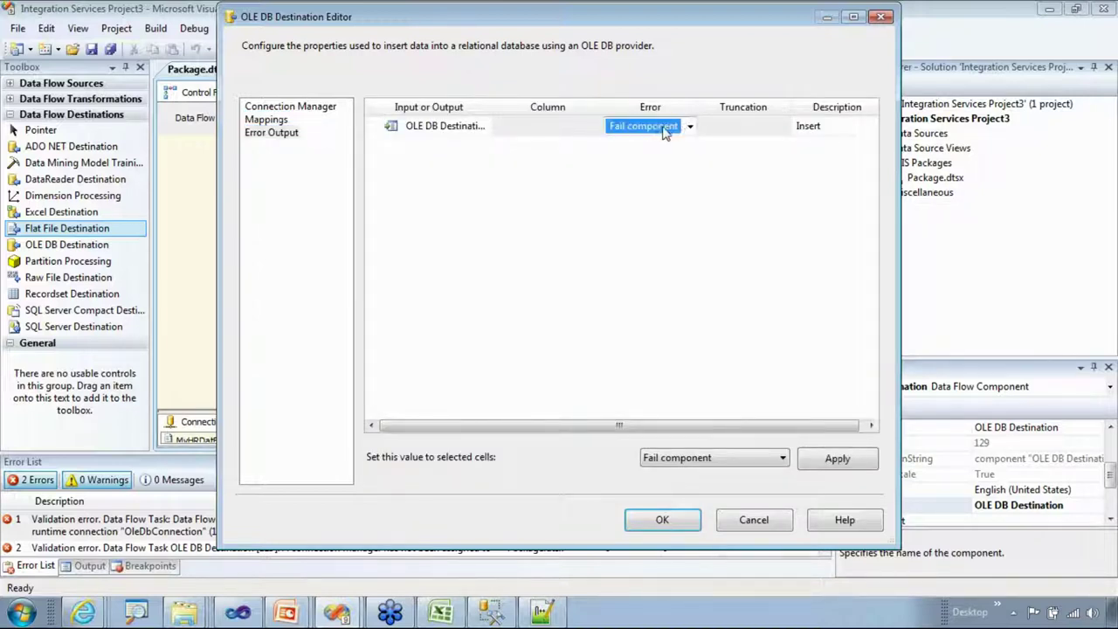
left_click(689, 126)
left_click(659, 145)
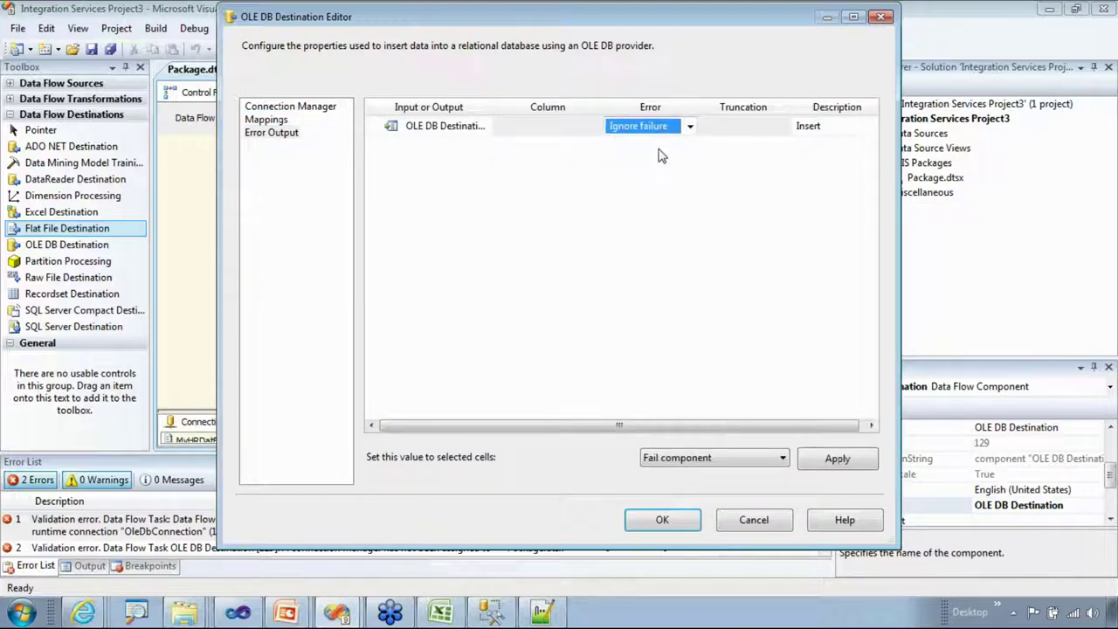
left_click(662, 519)
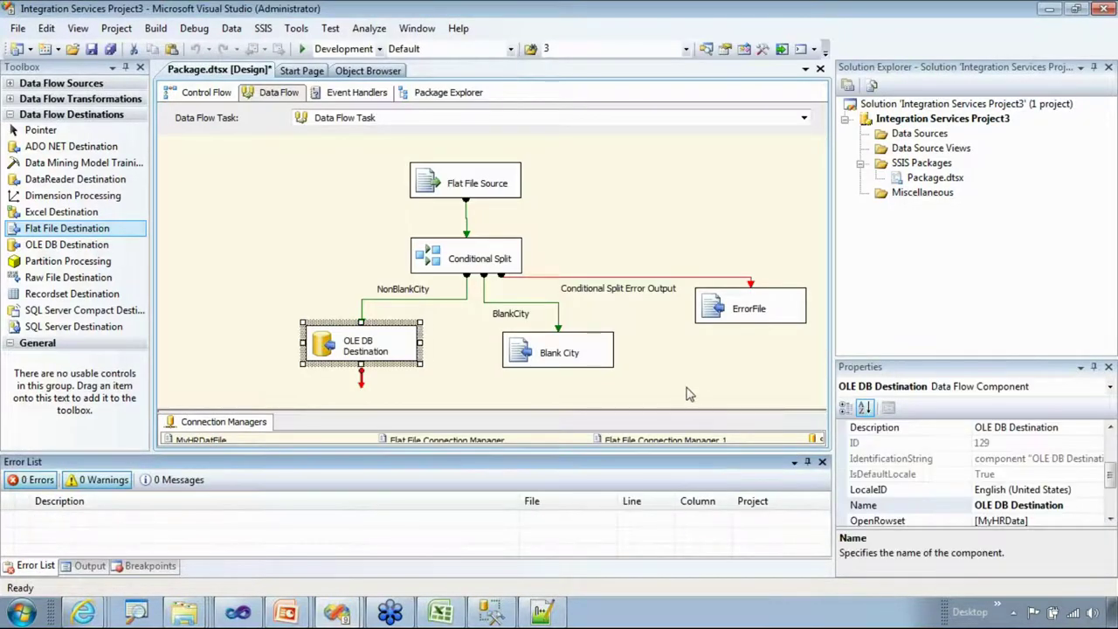
left_click(686, 384)
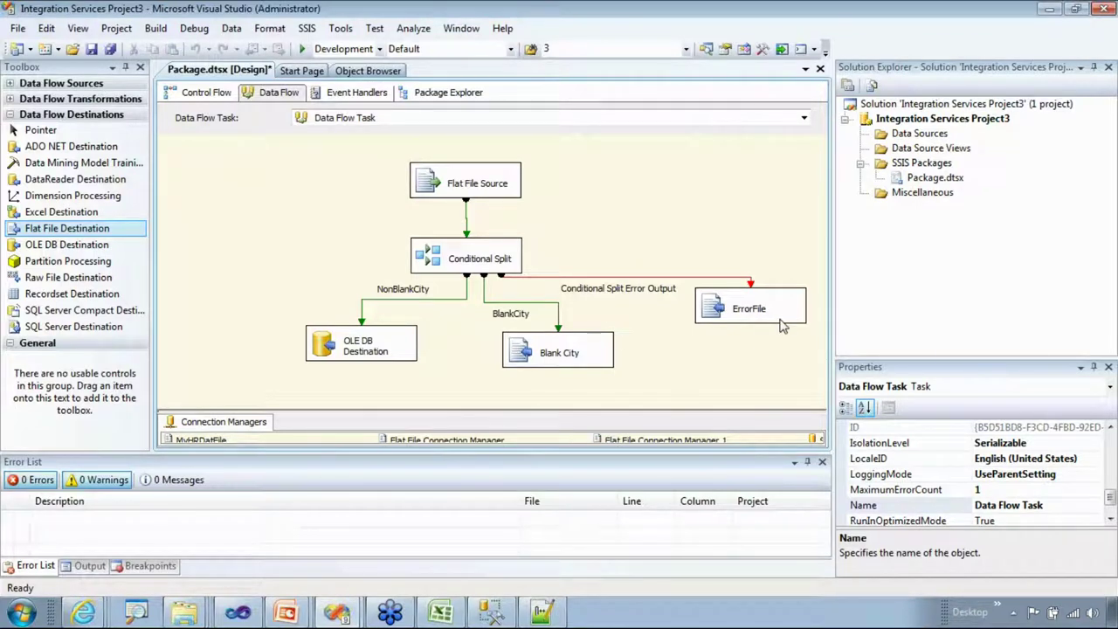
left_click_drag(832, 313, 865, 312)
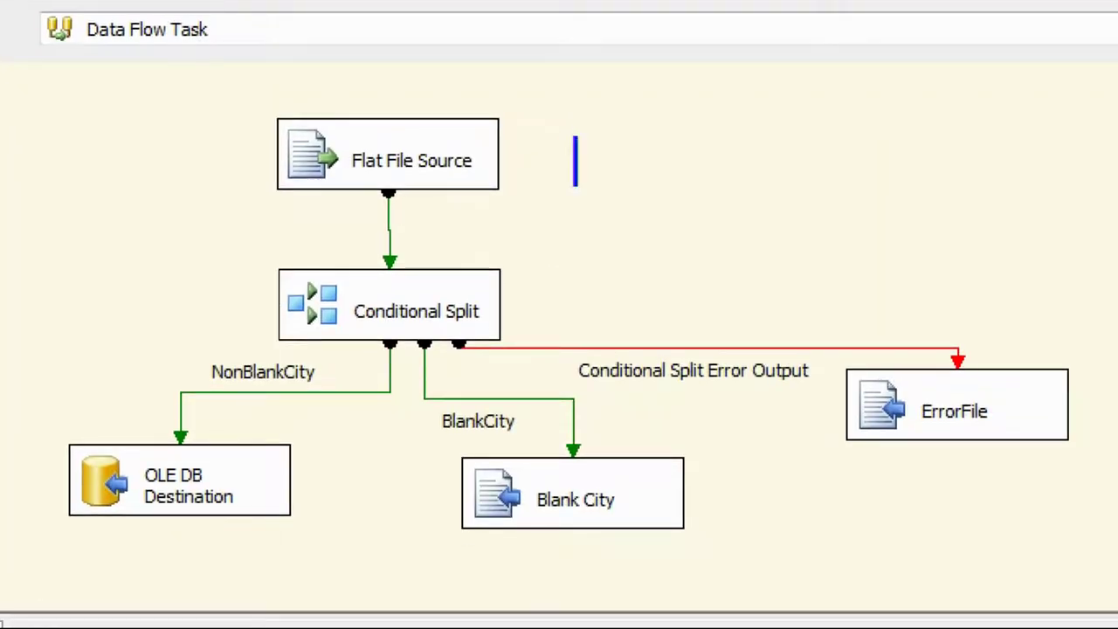
type("E")
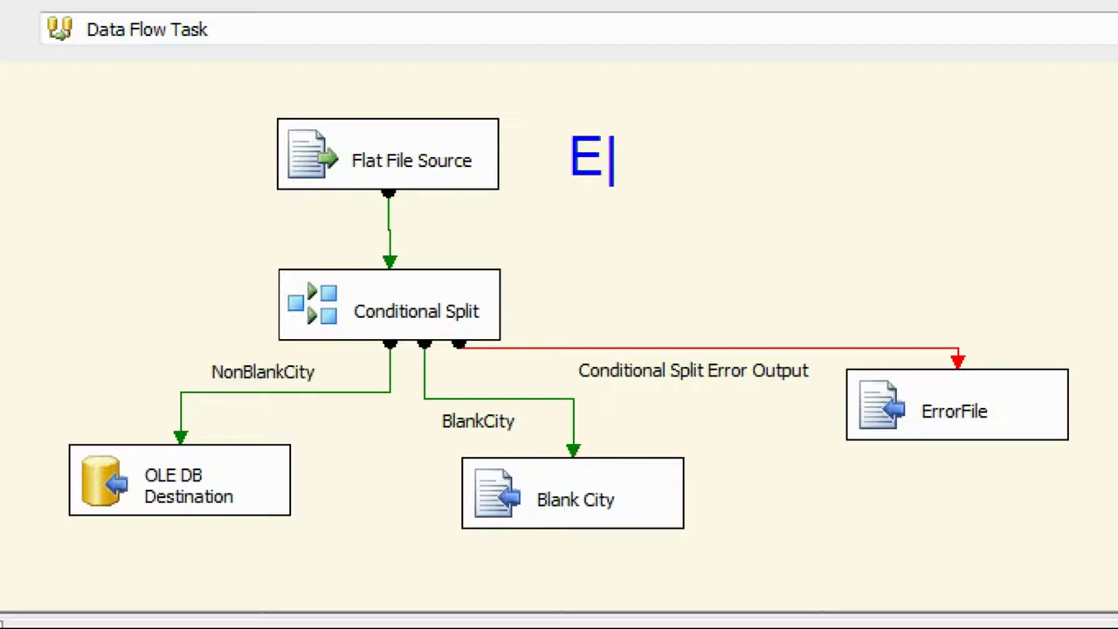
key("Escape")
left_click(555, 304)
type("tT")
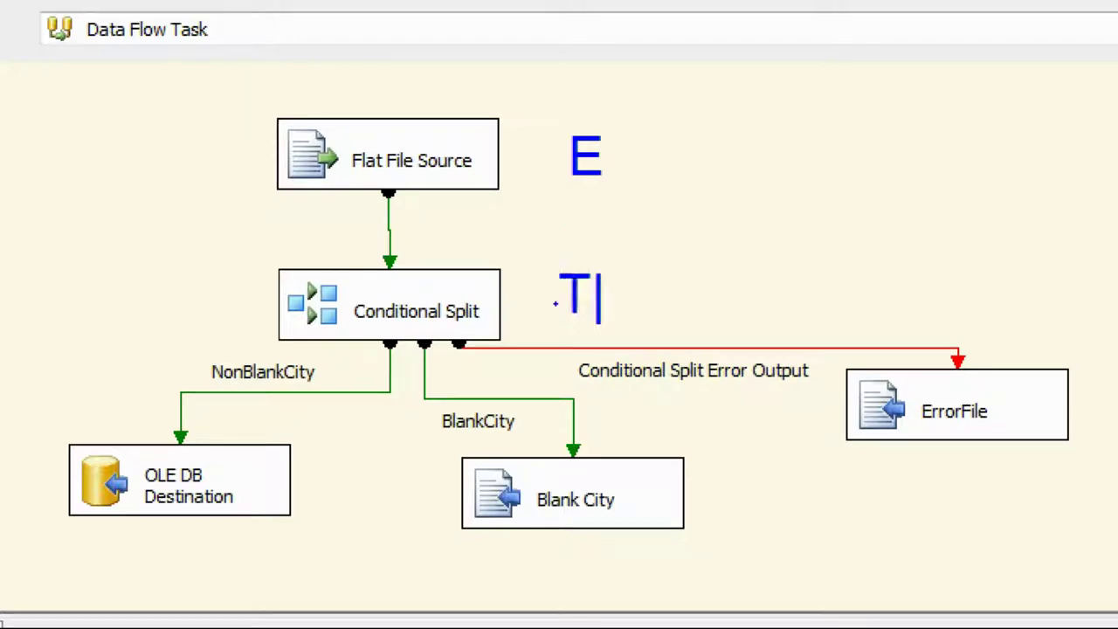
key("Escape")
key("t")
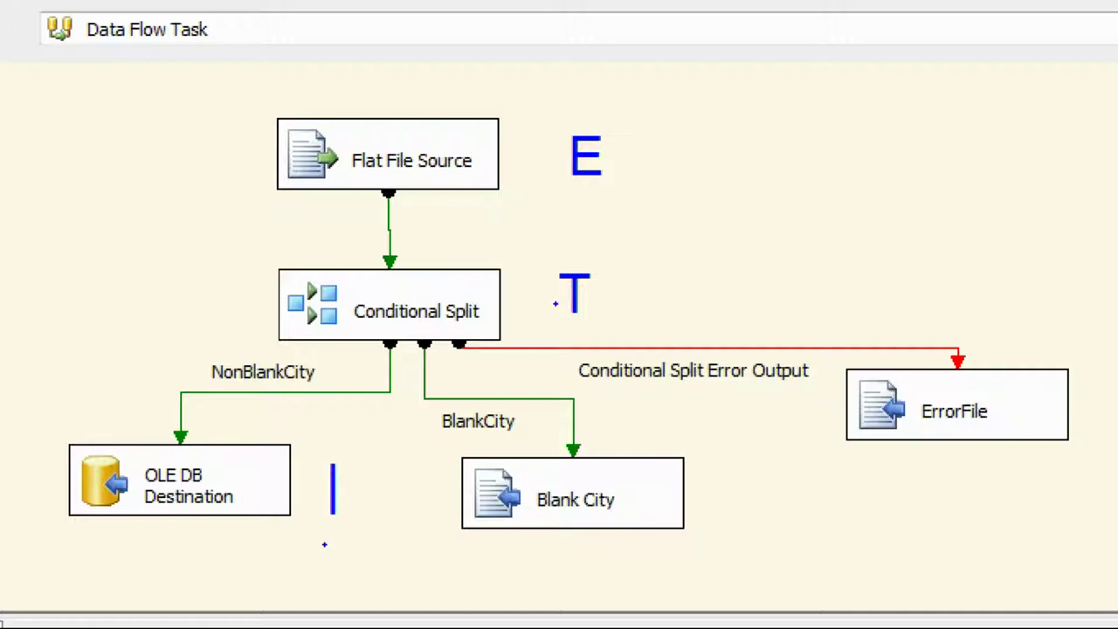
type("L")
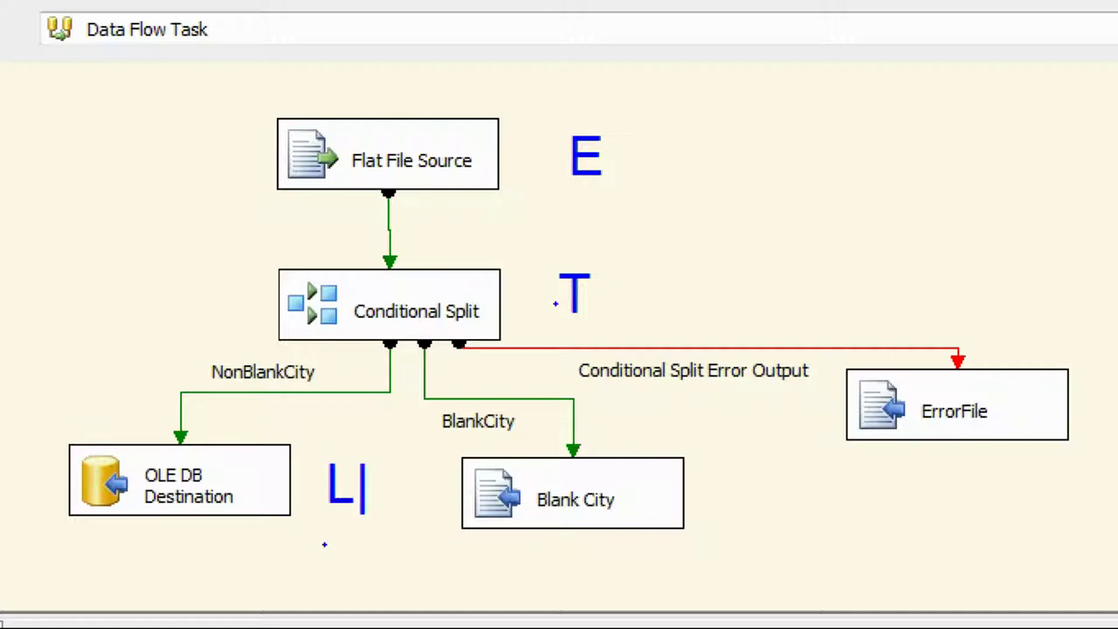
key("Escape")
key("Escape")
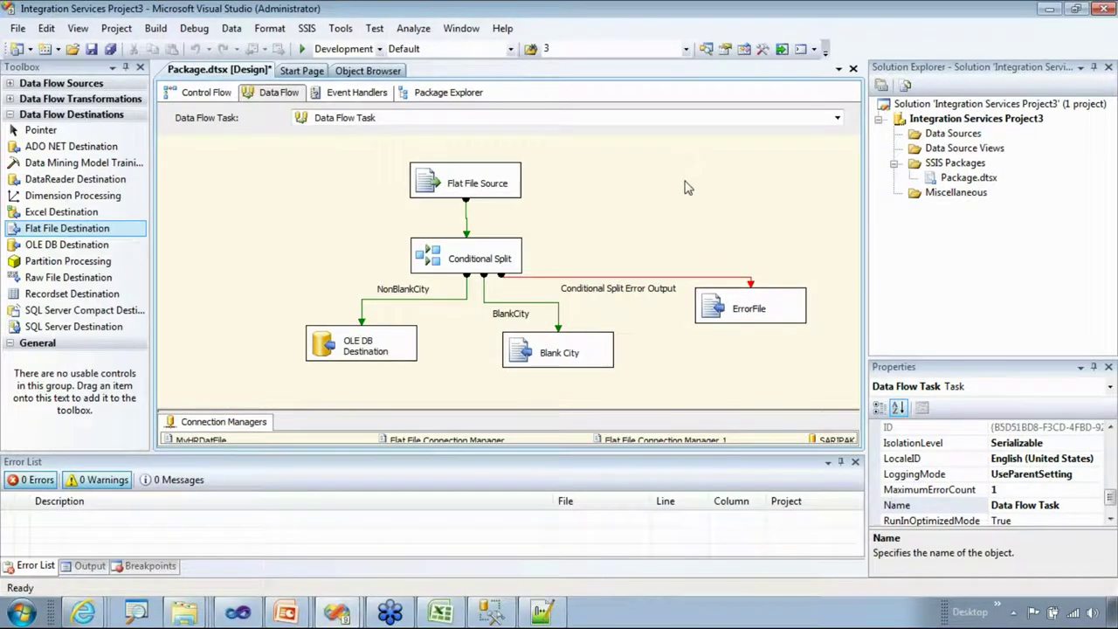
- Execute the data flow task, then read the log: MyHRData.csv is locked by another process
right_click(682, 187)
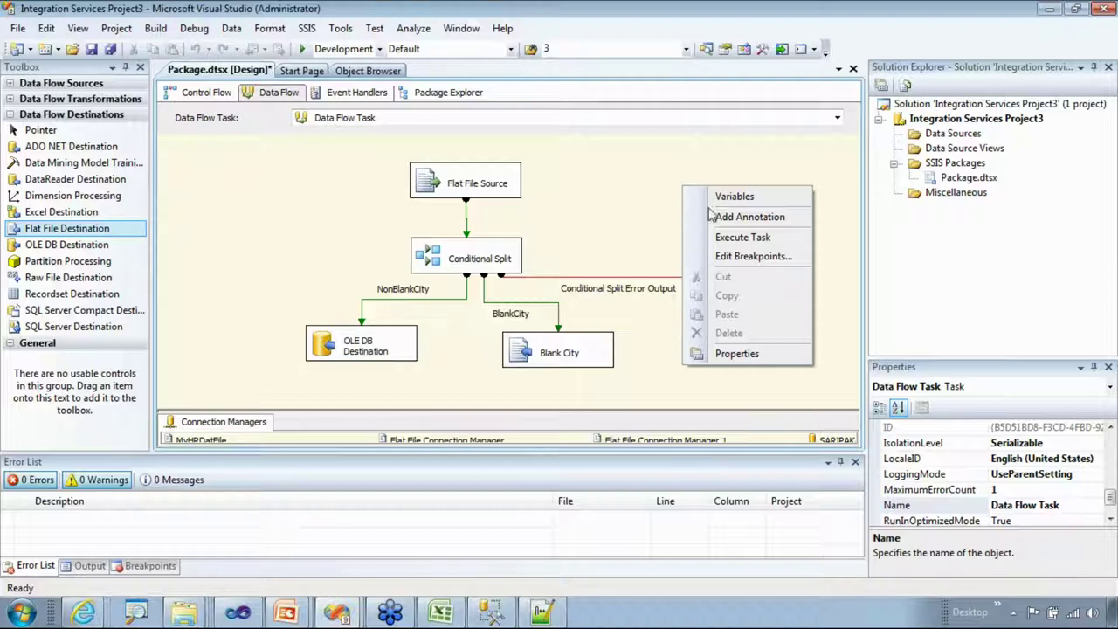
left_click(740, 238)
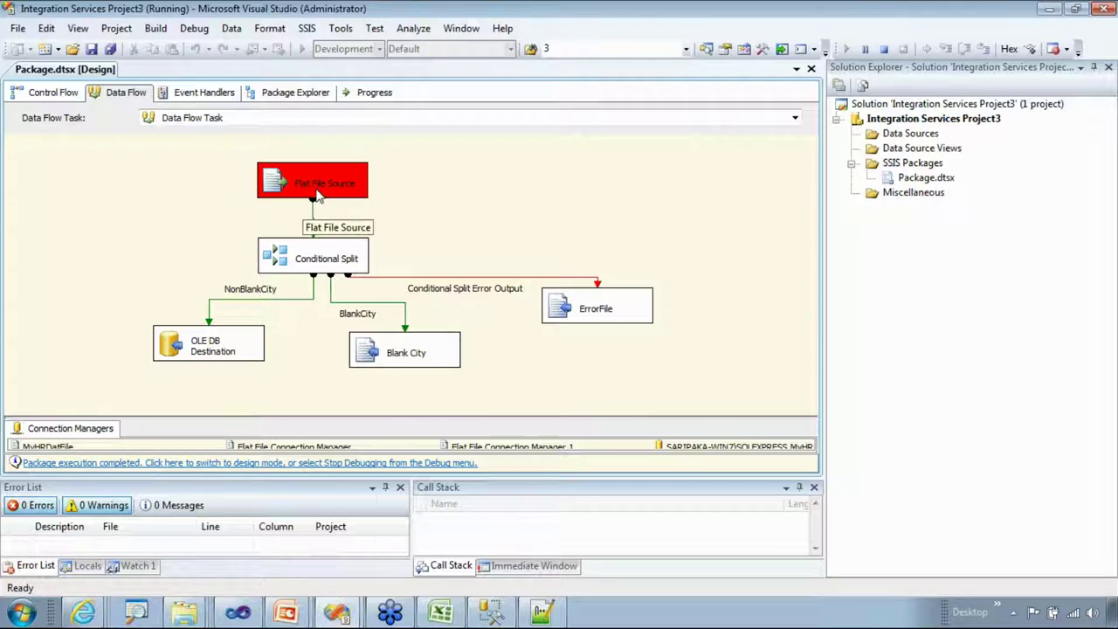
left_click(87, 463)
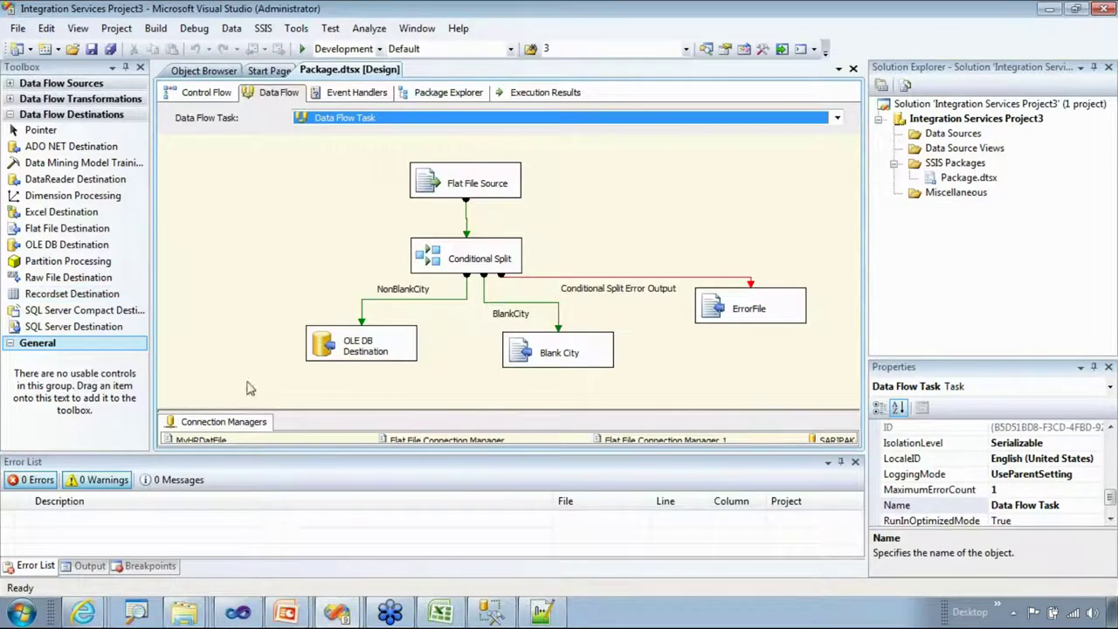
left_click(528, 98)
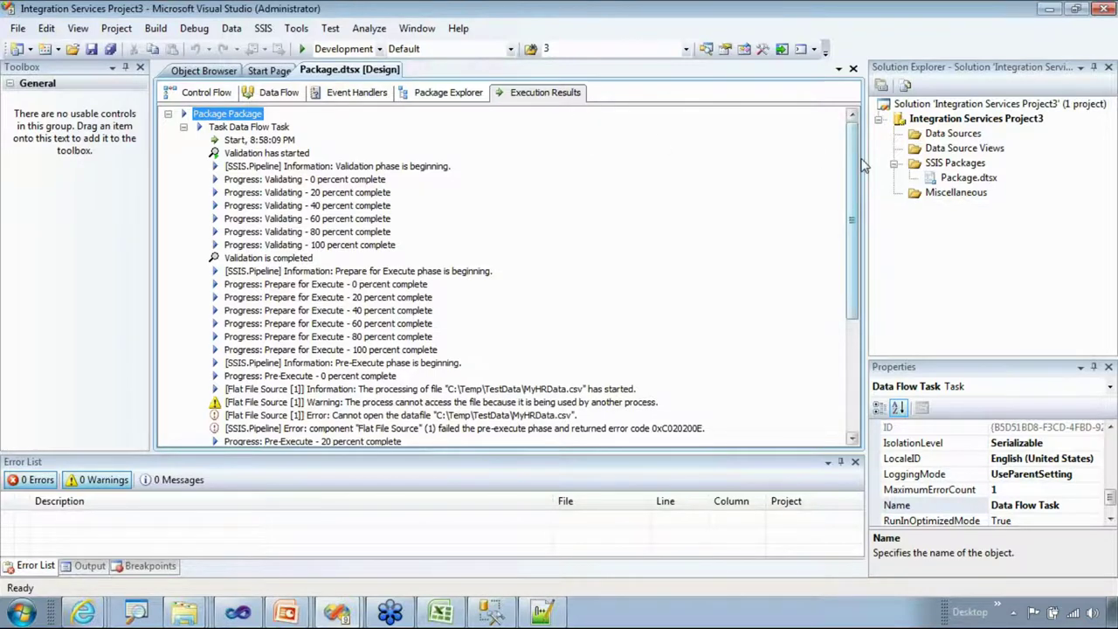
left_click_drag(855, 166, 853, 234)
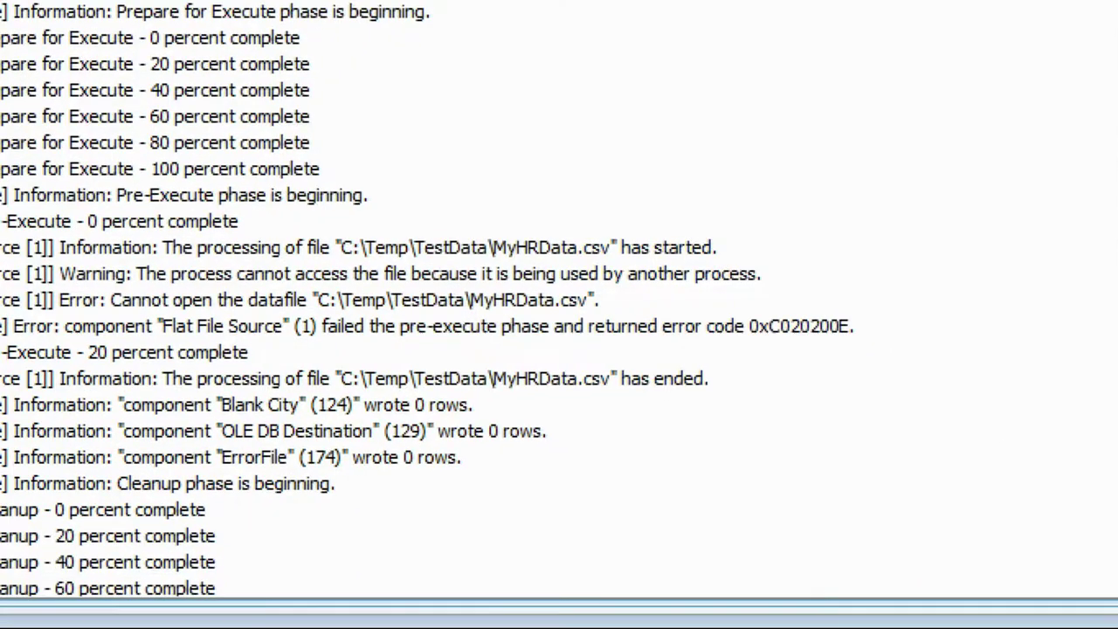
left_click_drag(329, 294, 430, 294)
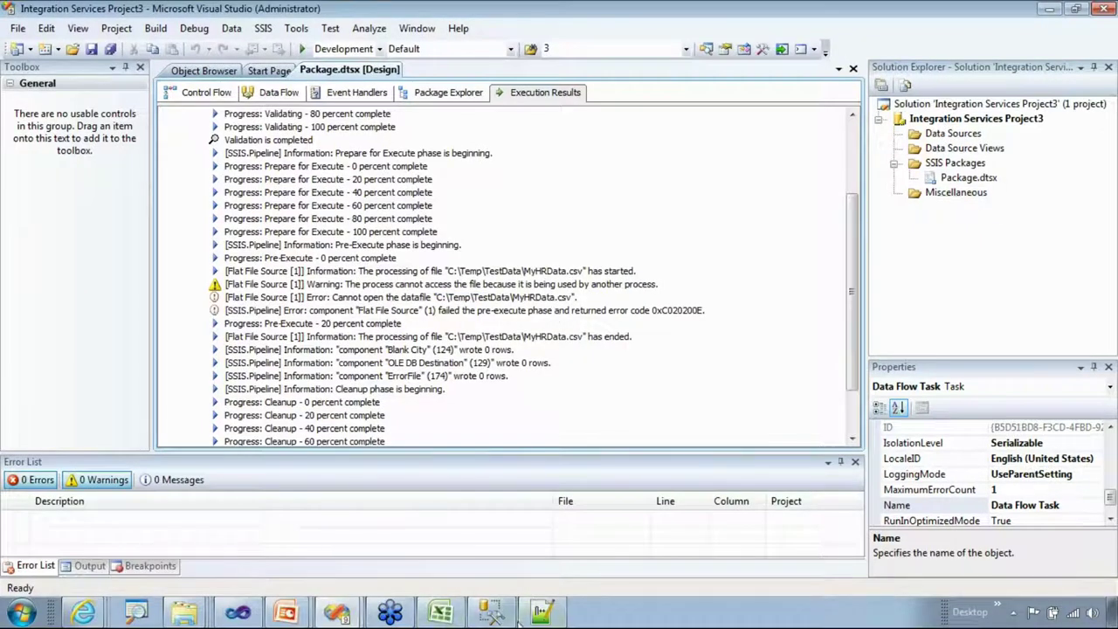
- Minimize Notepad++ and close MyHRData.csv in Excel without saving changes
left_click(540, 613)
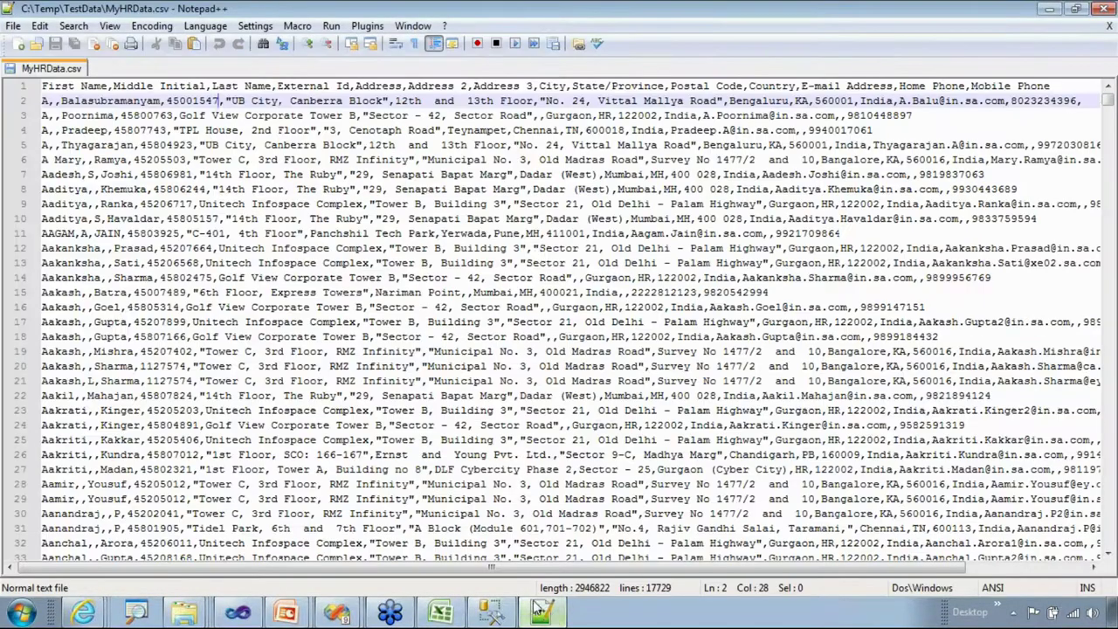
left_click(1049, 10)
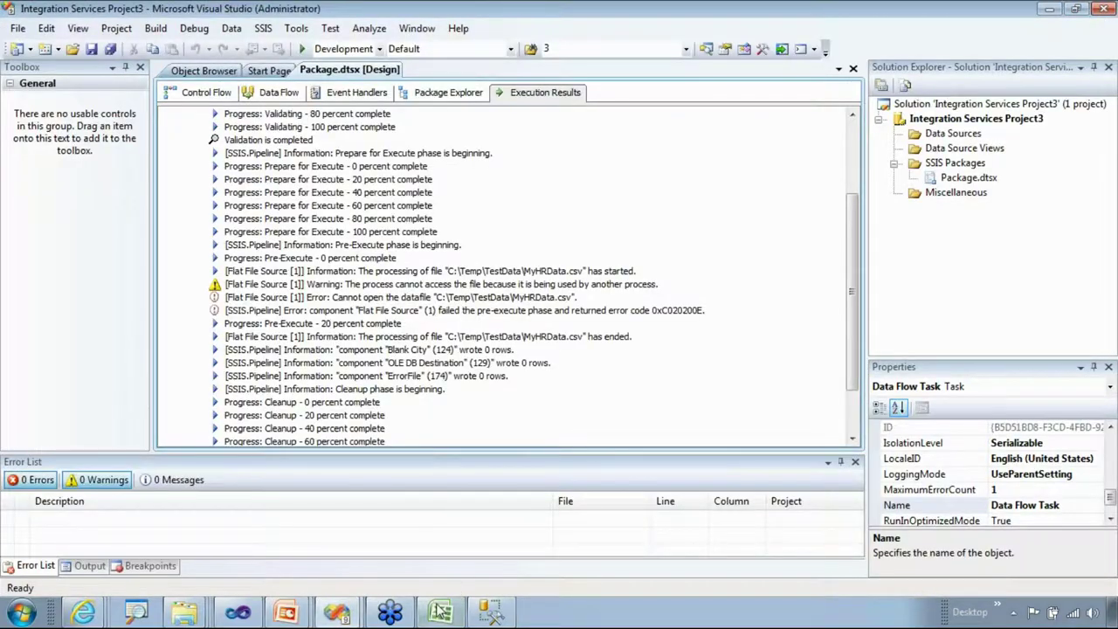
left_click(440, 611)
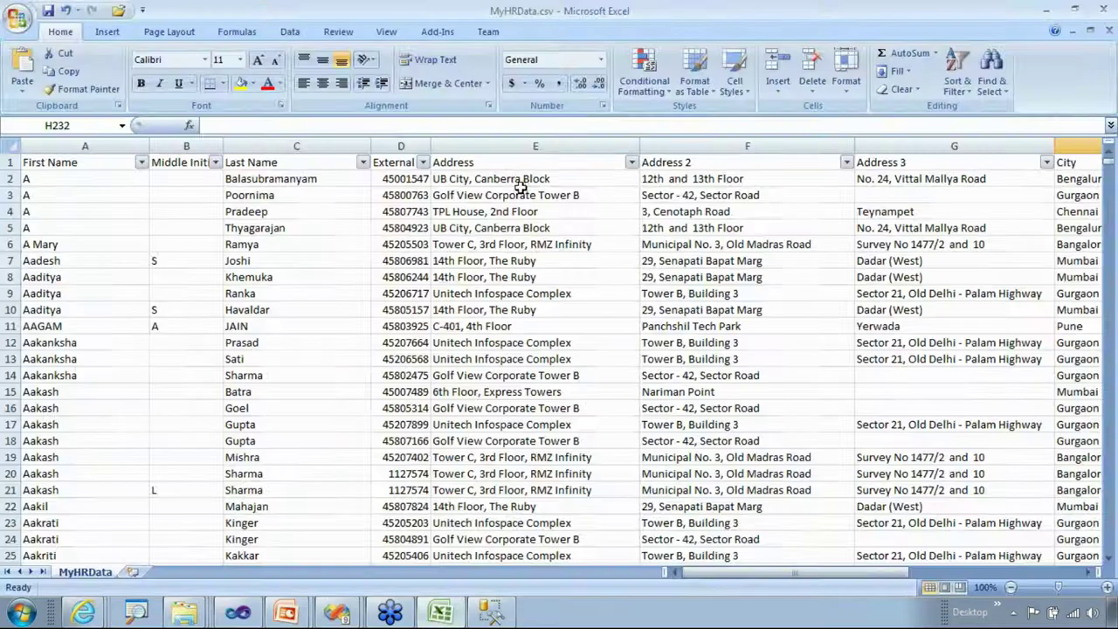
left_click(1103, 9)
left_click(559, 348)
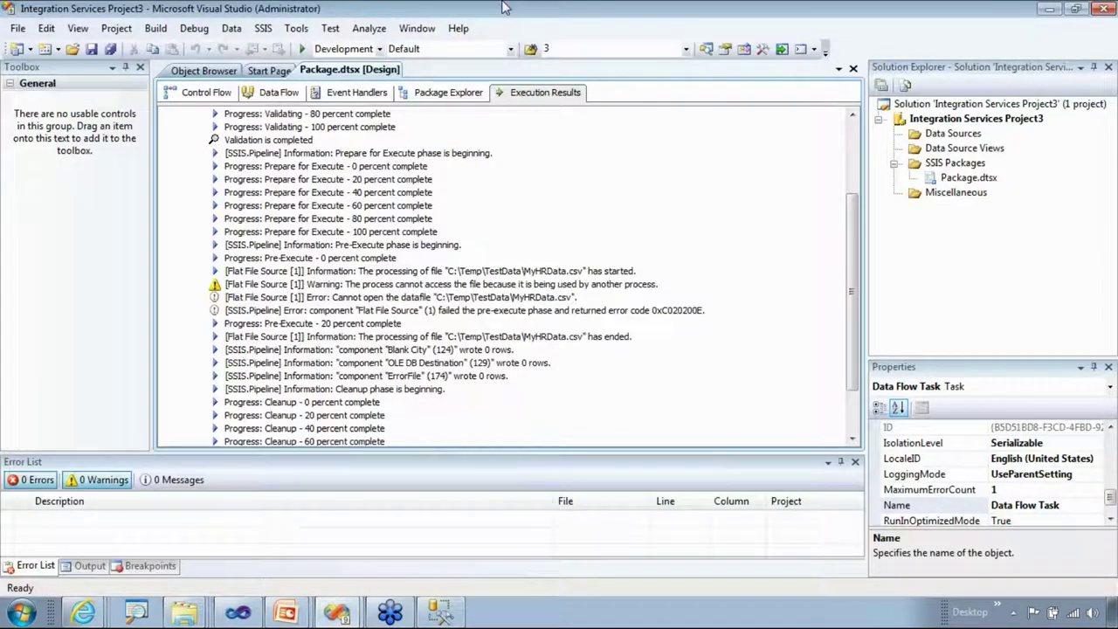
- Re-execute the data flow task, splitting 17,727 rows into 17,659 NonBlankCity and 68 BlankCity rows
left_click(276, 93)
right_click(659, 230)
left_click(696, 274)
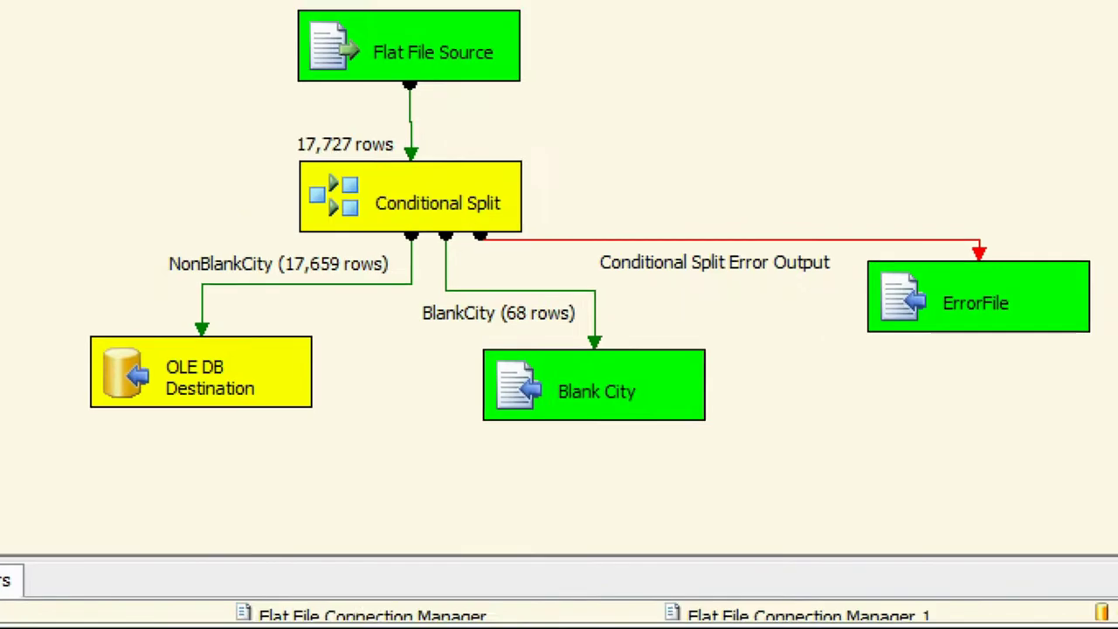
left_click_drag(427, 334, 469, 335)
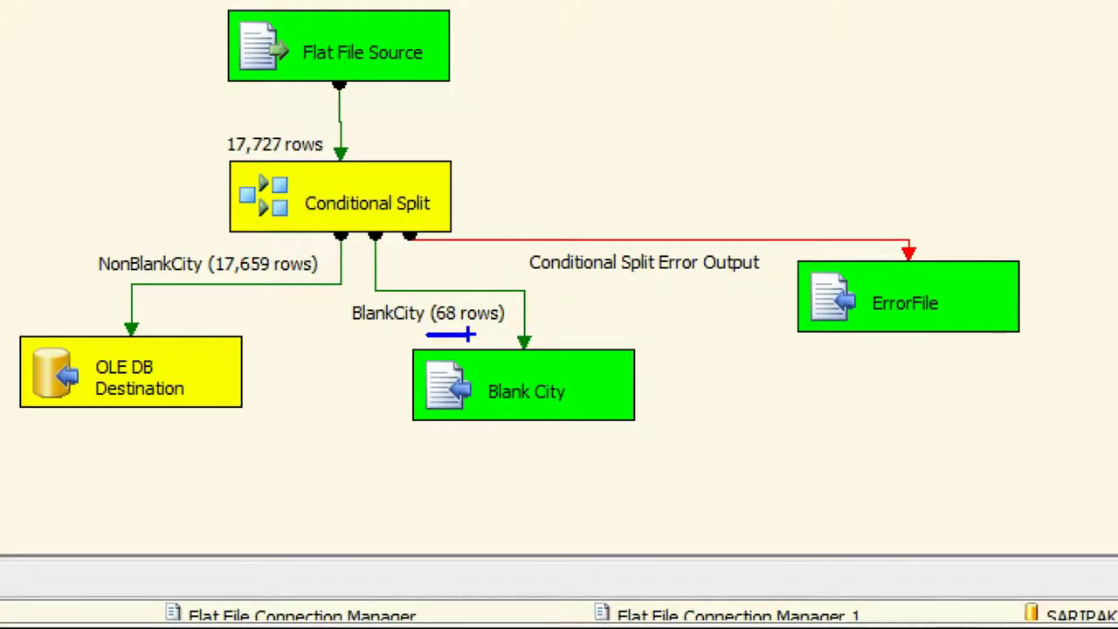
left_click_drag(476, 413, 494, 413)
left_click_drag(217, 299, 281, 295)
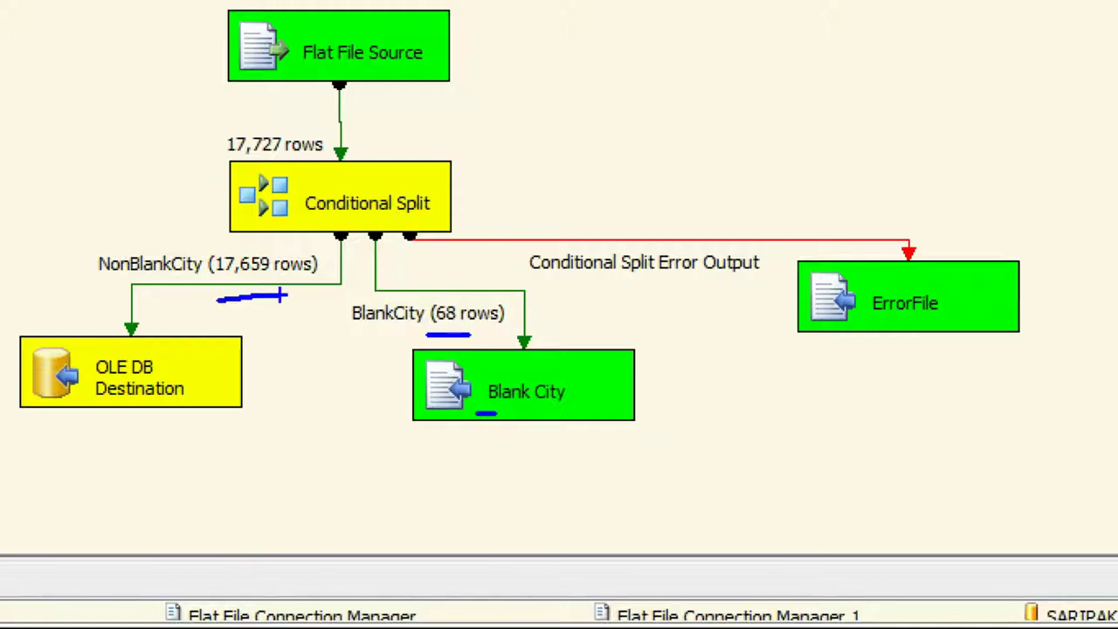
left_click_drag(77, 428, 76, 441)
left_click_drag(680, 304, 732, 300)
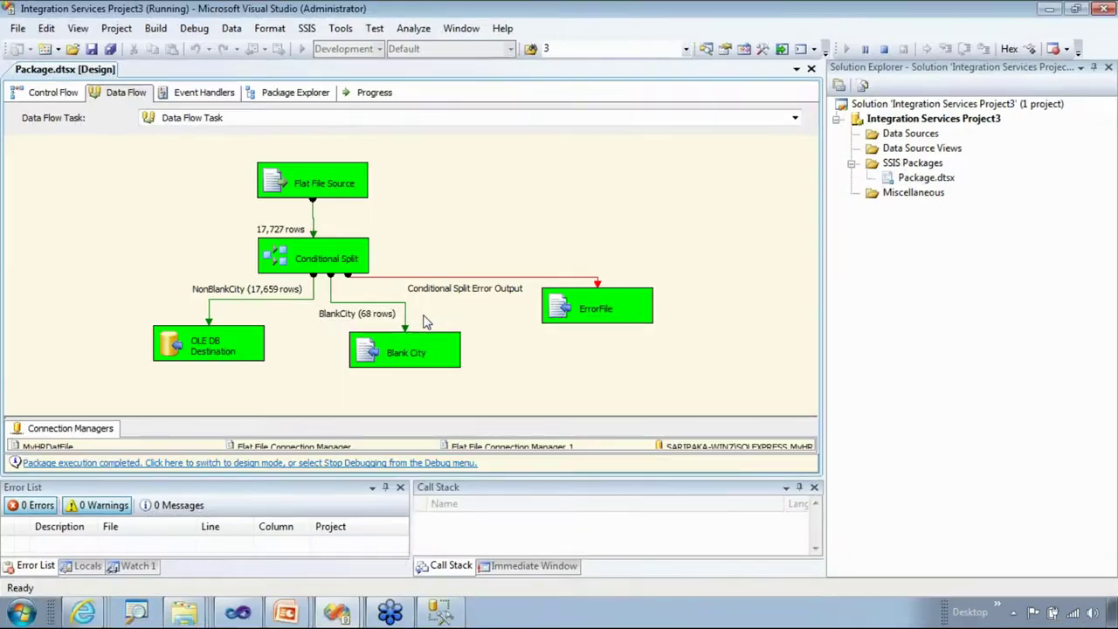
- Stop debugging and scroll the Execution Results to confirm 17,659, 68 and 0 rows written
left_click(883, 48)
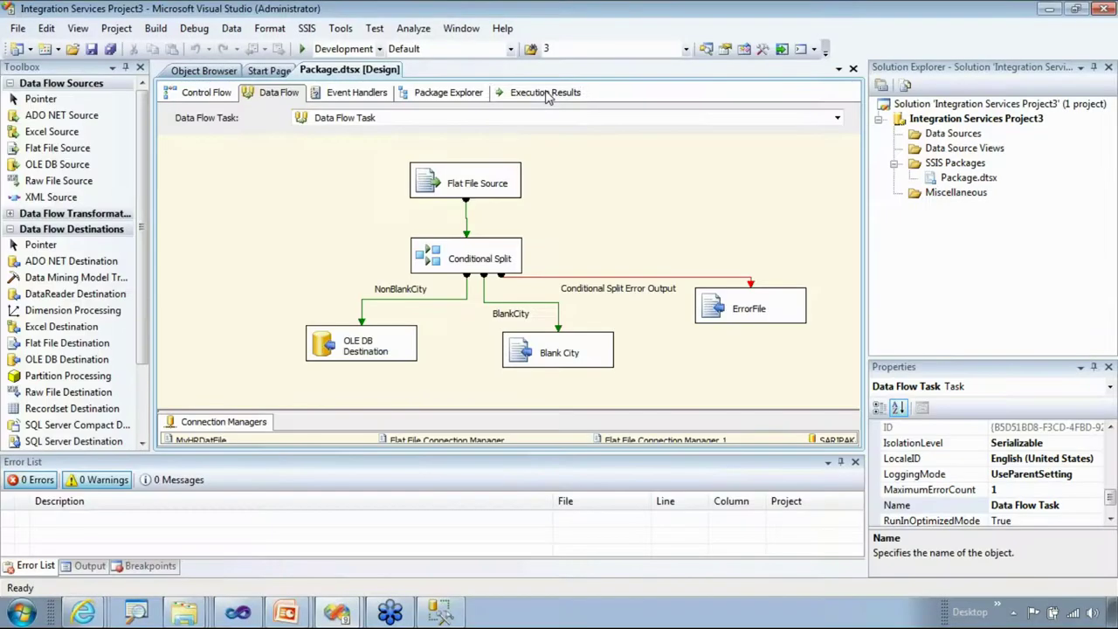
left_click(546, 190)
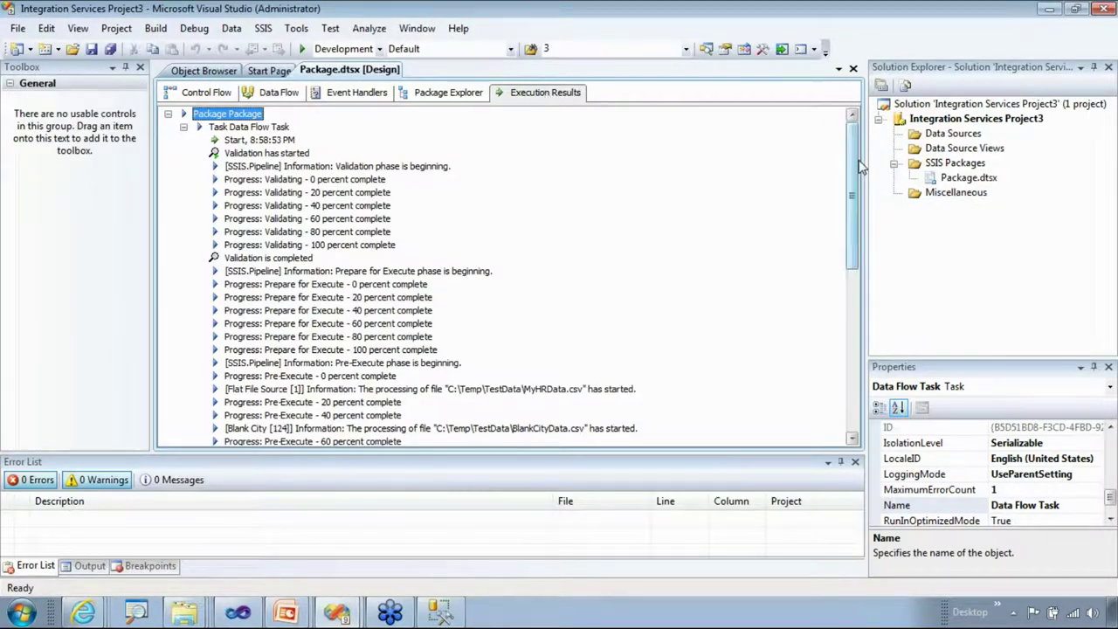
left_click_drag(854, 166, 853, 340)
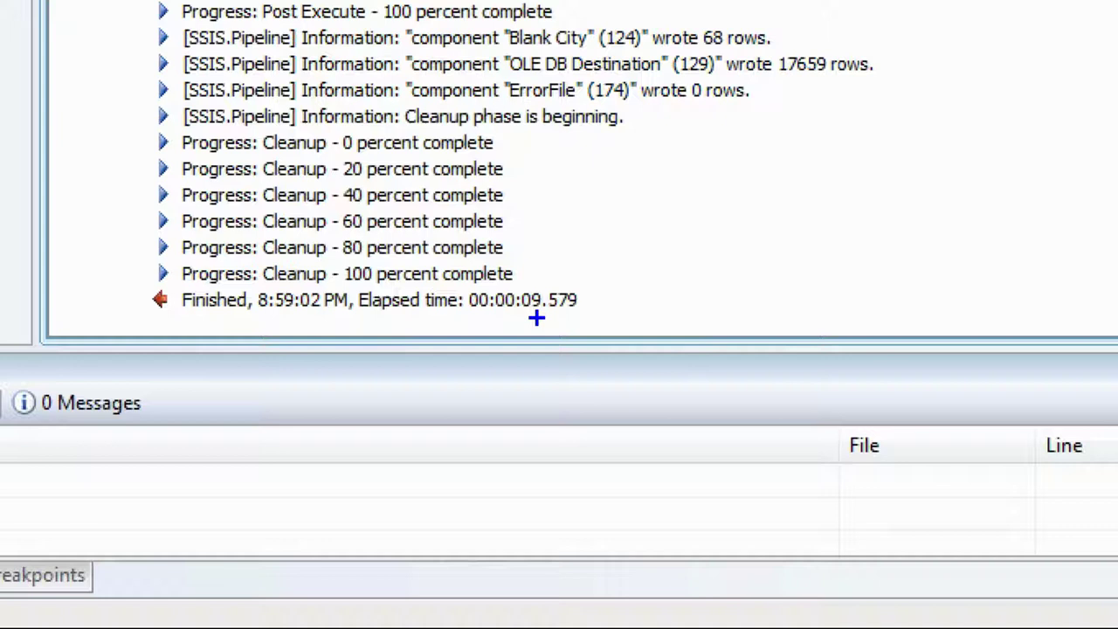
left_click_drag(558, 322, 566, 322)
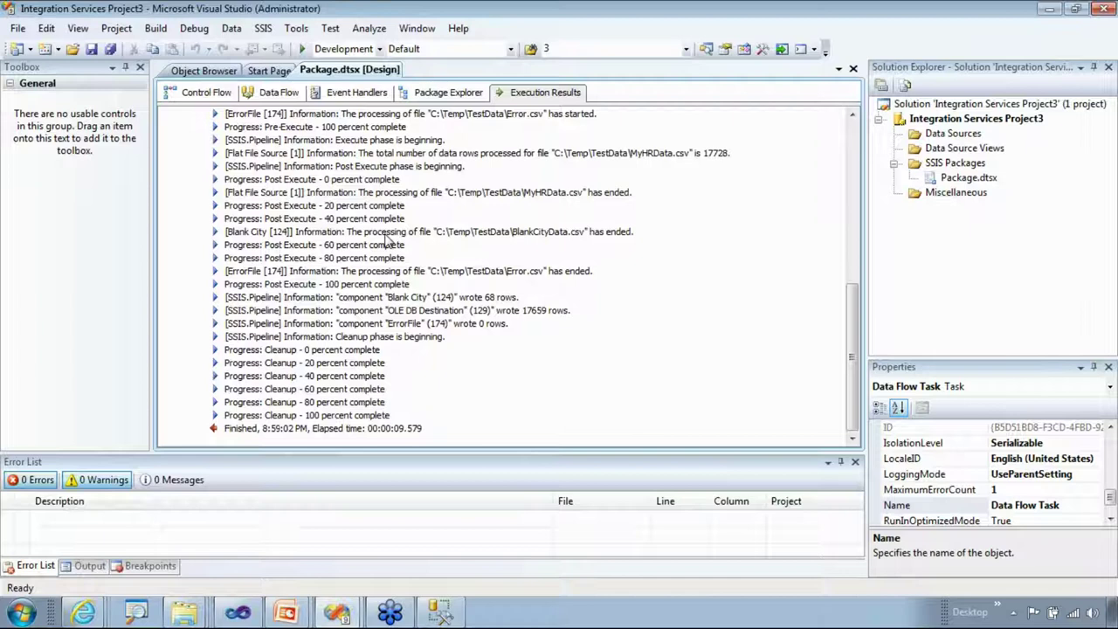
left_click(299, 94)
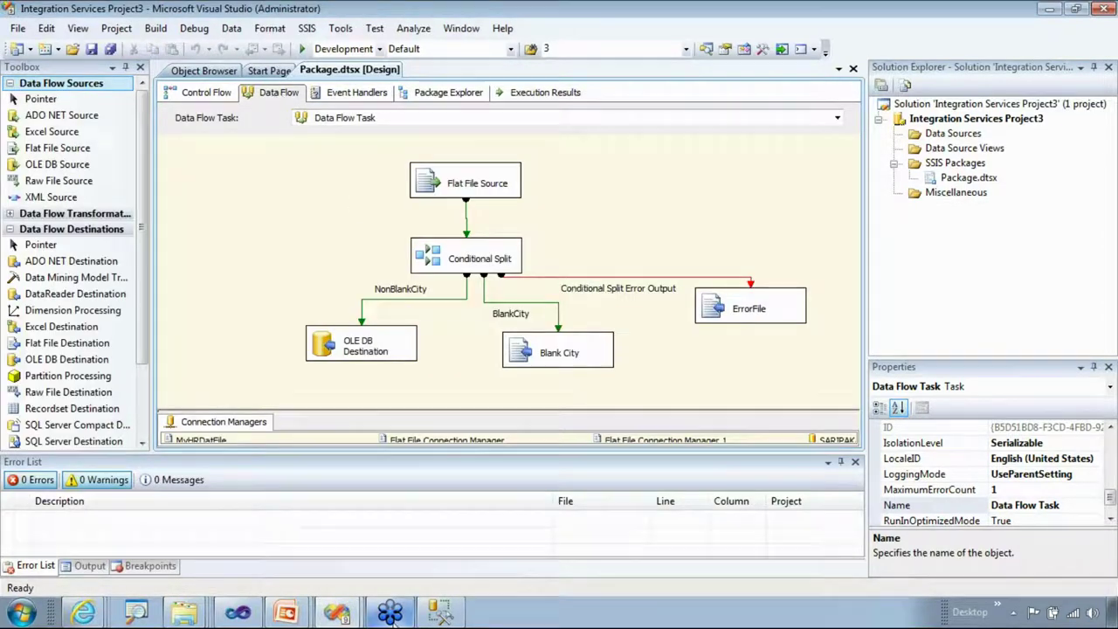
mouse_move(183, 611)
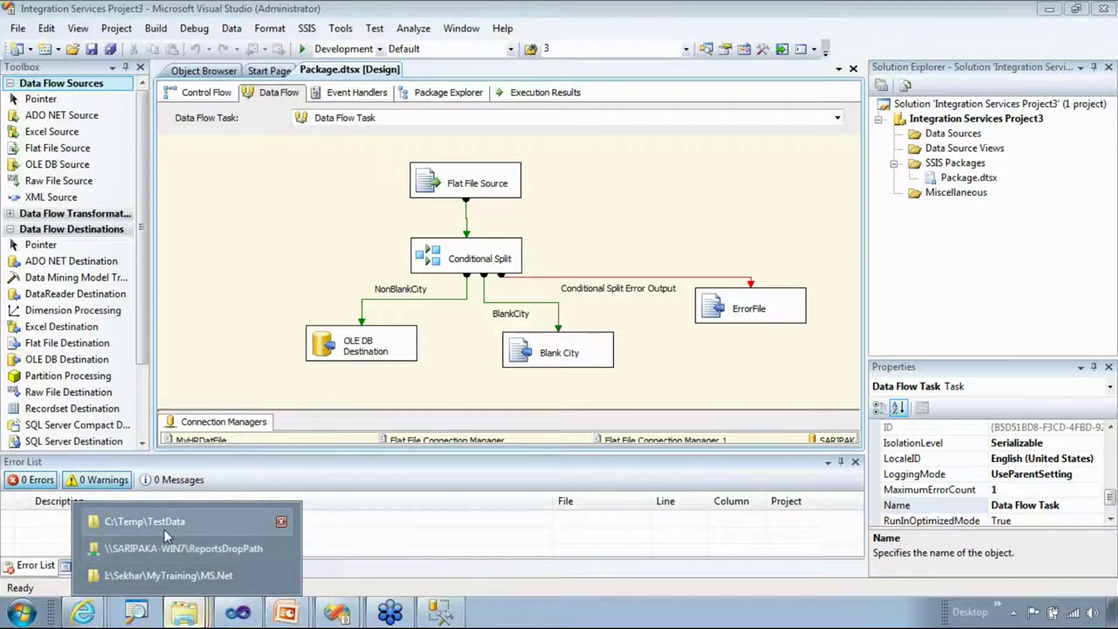
left_click(164, 529)
left_click(741, 330)
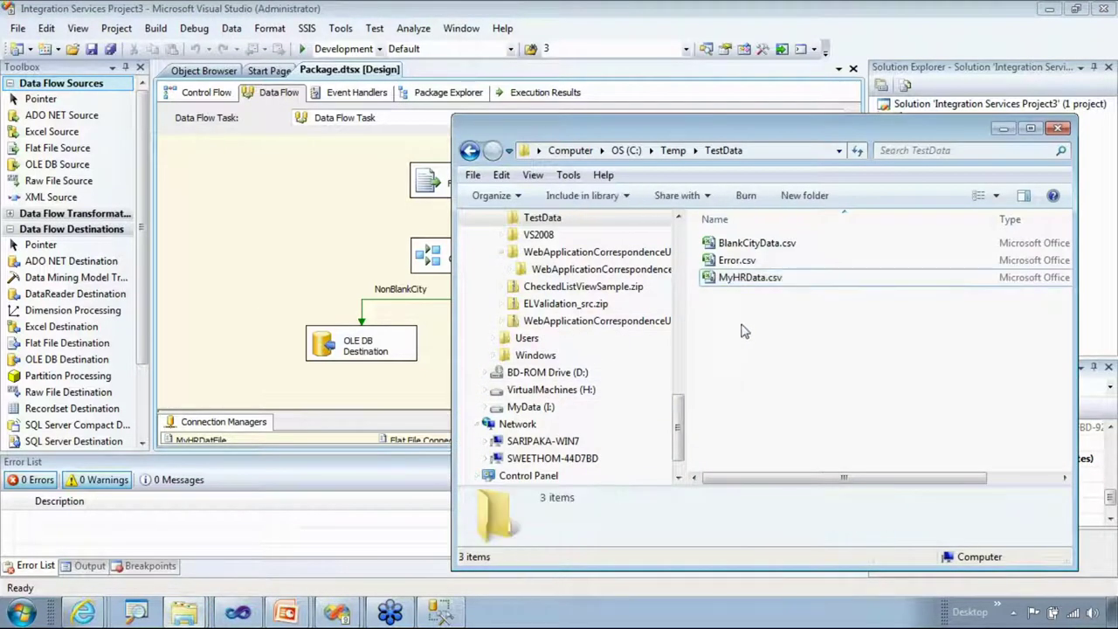
left_click(738, 262)
double_click(715, 262)
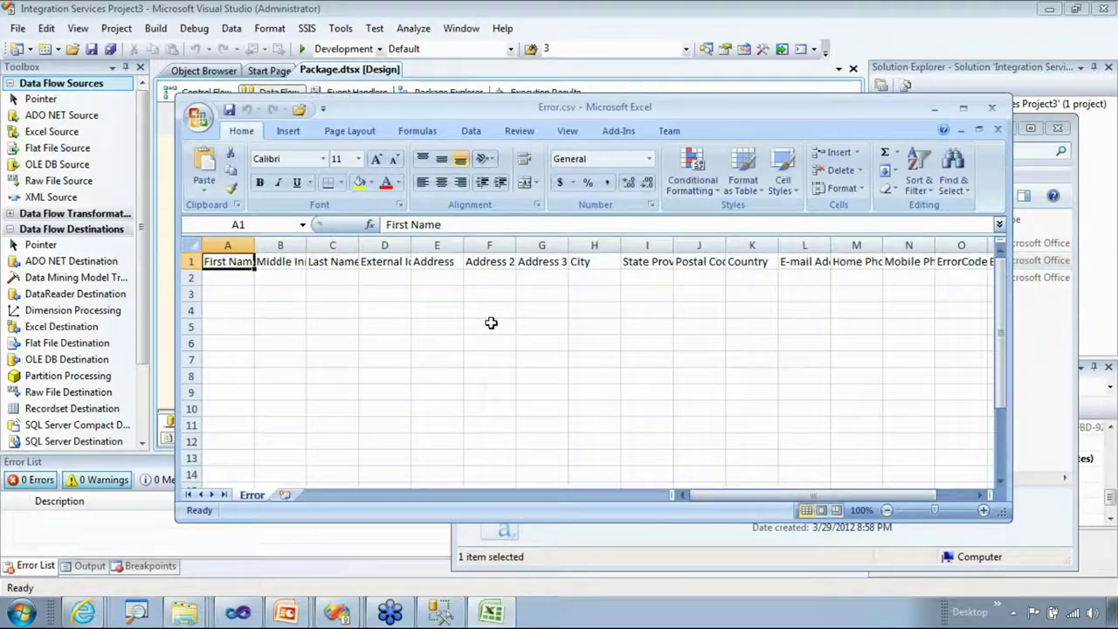
left_click(992, 107)
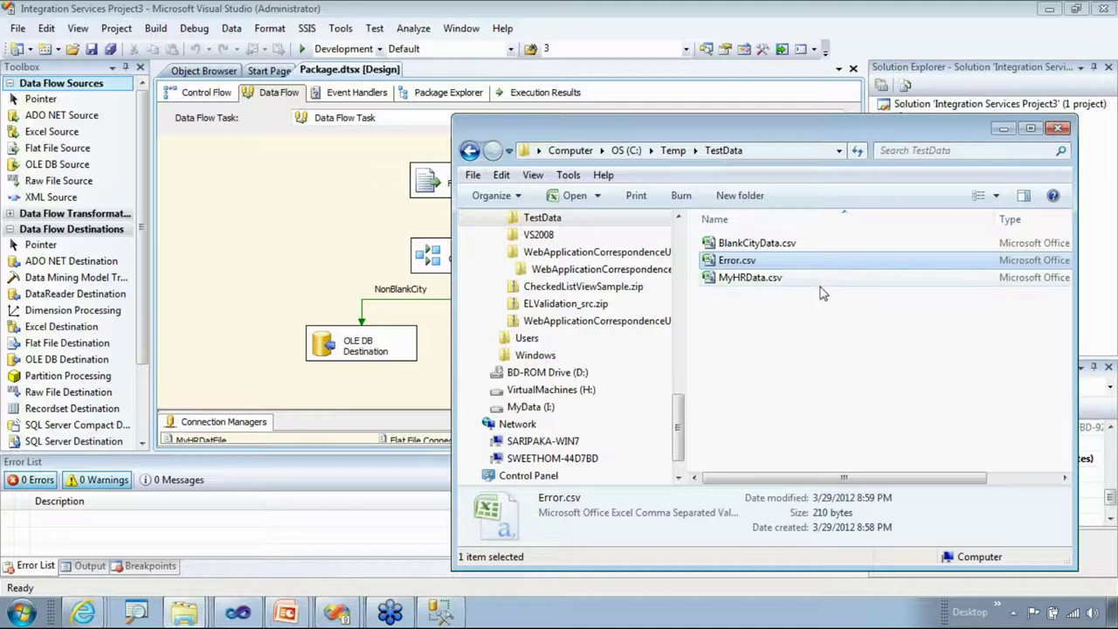
double_click(716, 245)
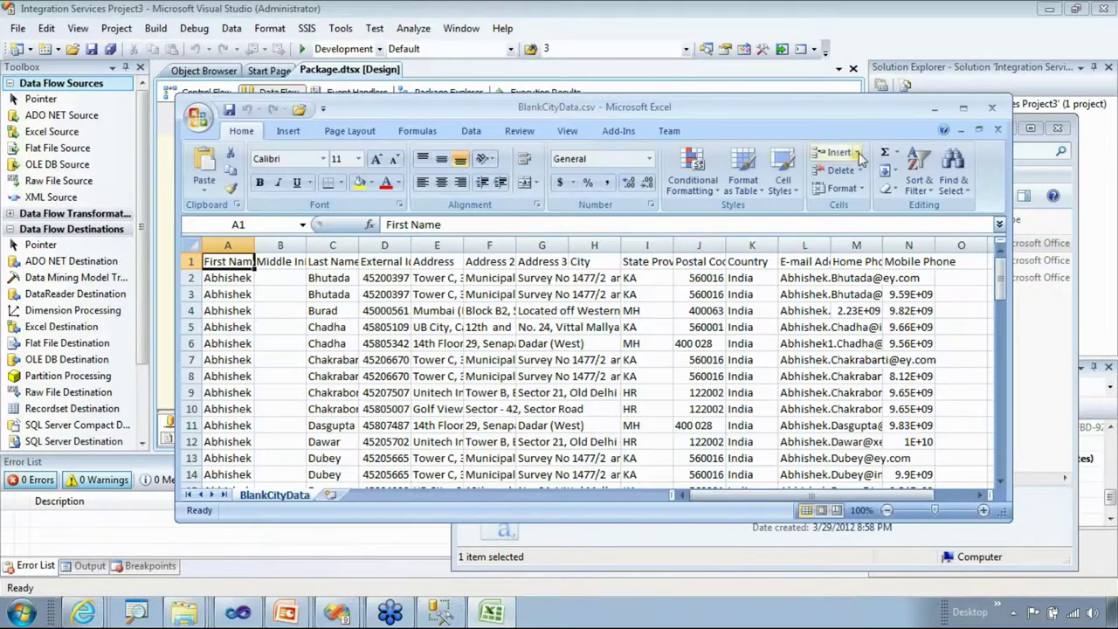
left_click(965, 107)
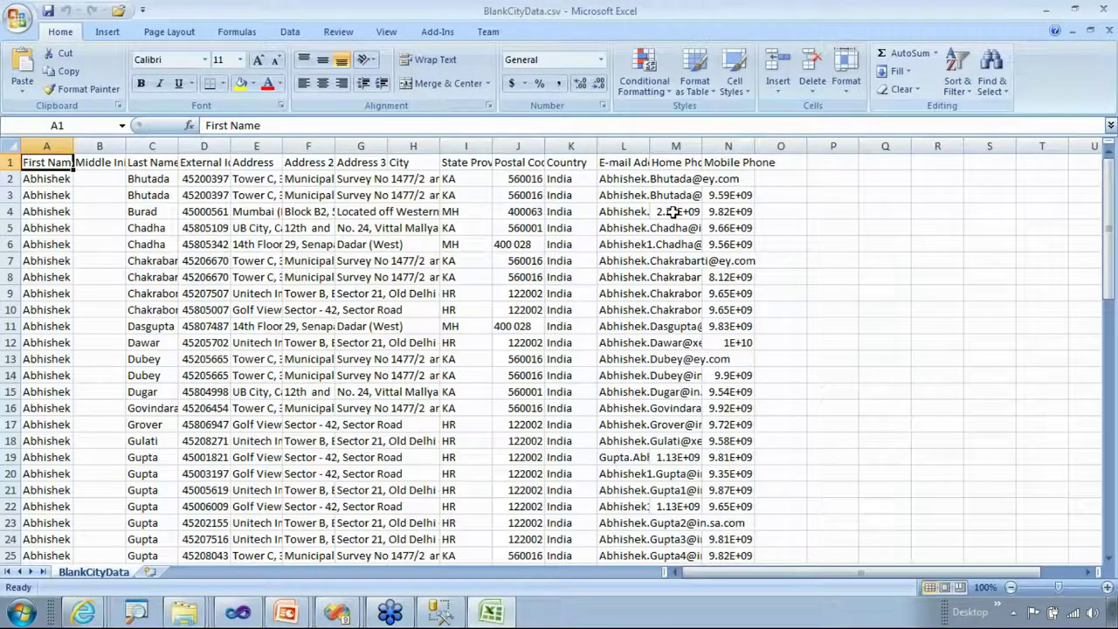
left_click(12, 149)
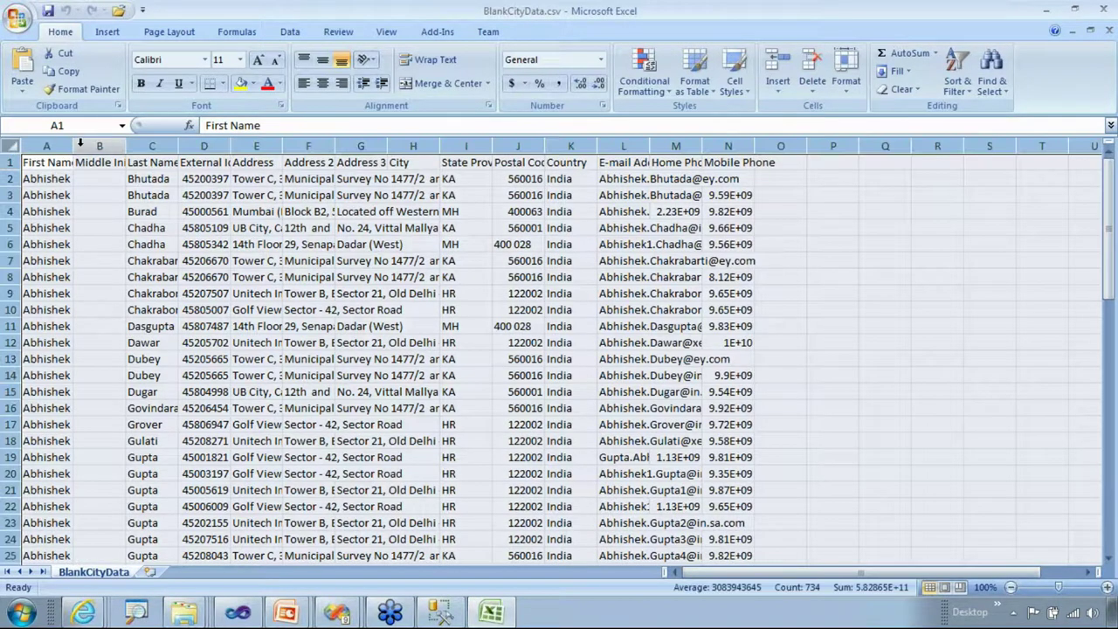
double_click(126, 147)
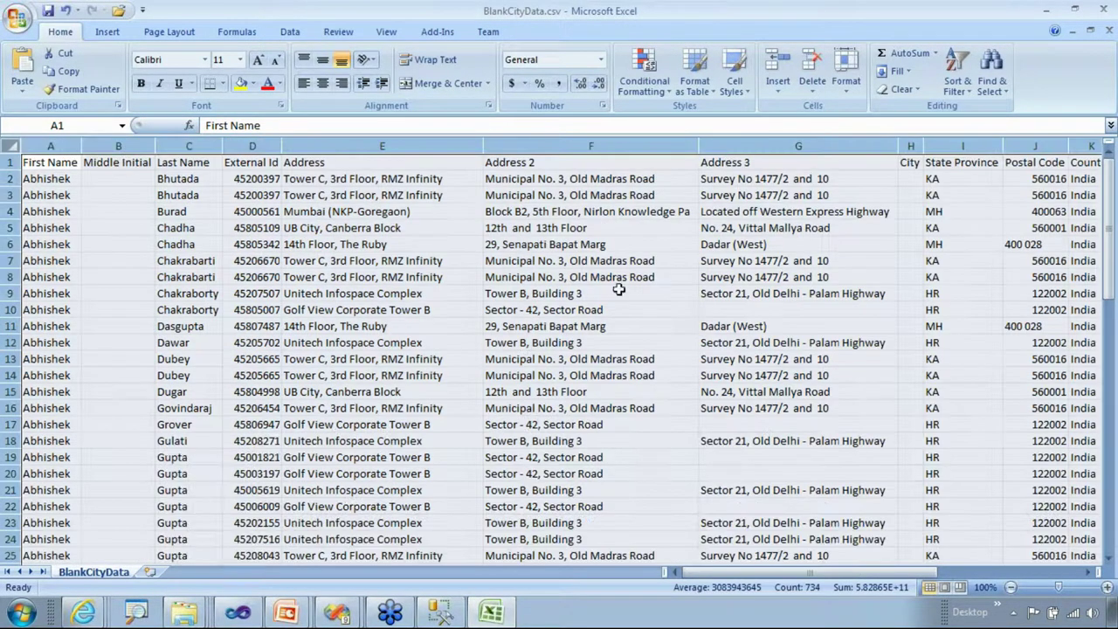
left_click(911, 180)
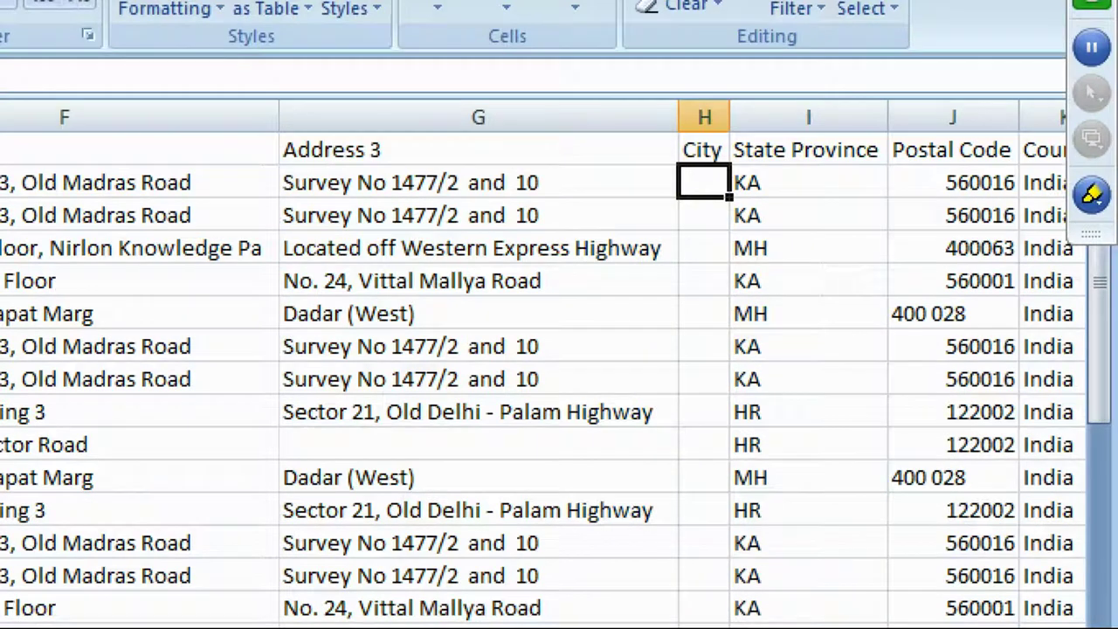
left_click_drag(697, 234, 697, 308)
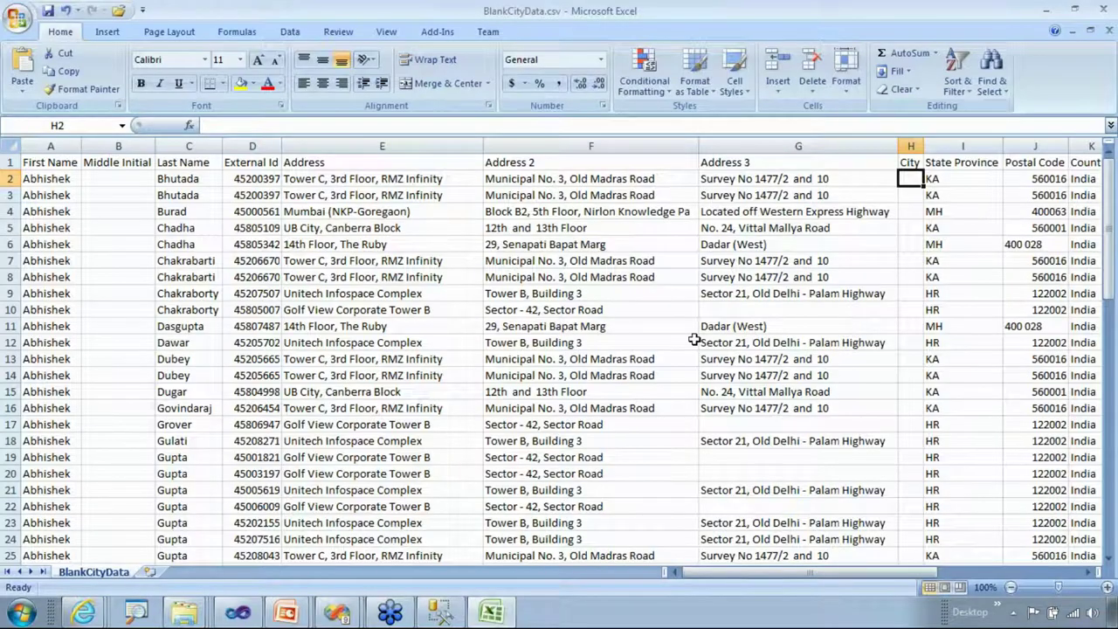
left_click(104, 327)
key("ctrl+Home")
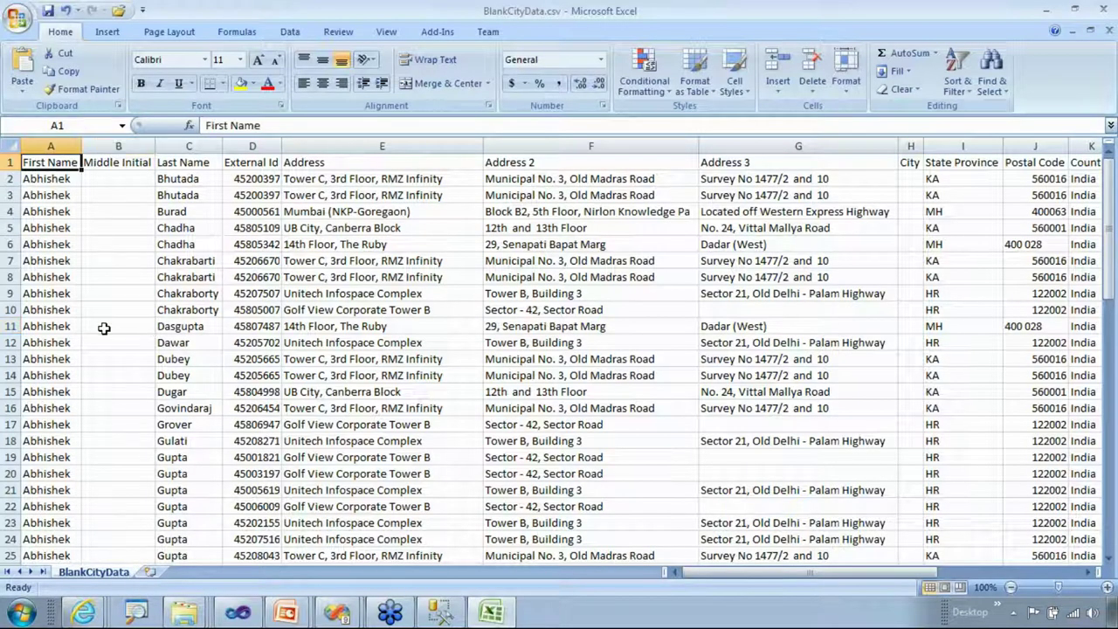
key("ctrl+End")
key("Left")
key("Left")
key("Left")
key("Left")
key("Left")
key("Left")
key("Left")
key("Left")
key("Left")
key("Left")
key("Left")
key("Left")
key("Left")
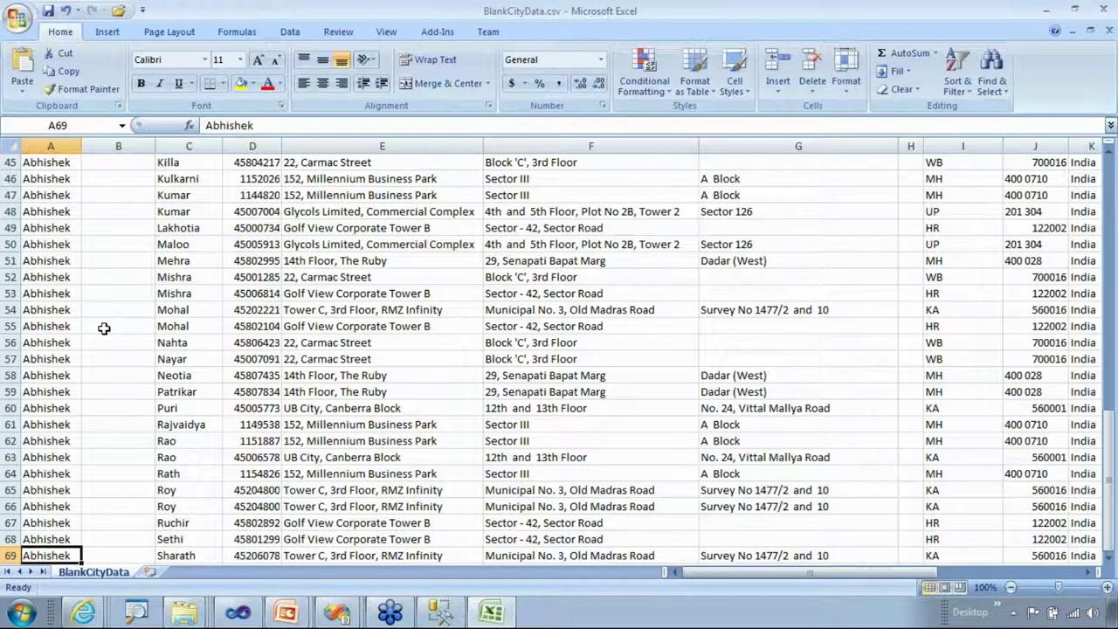
key("ctrl+Home")
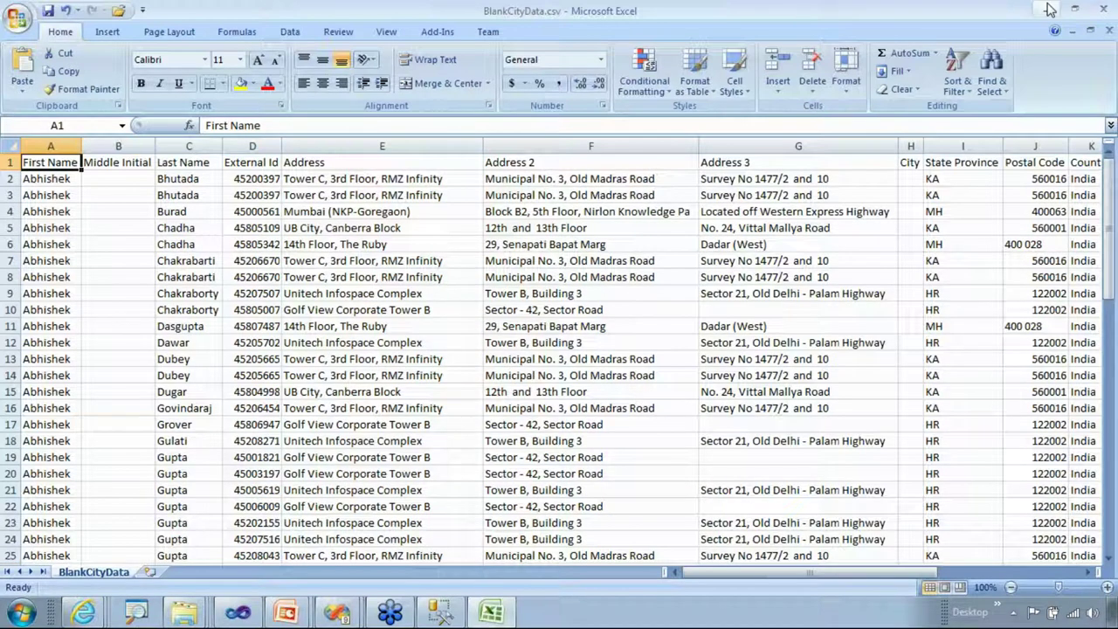
left_click(1103, 18)
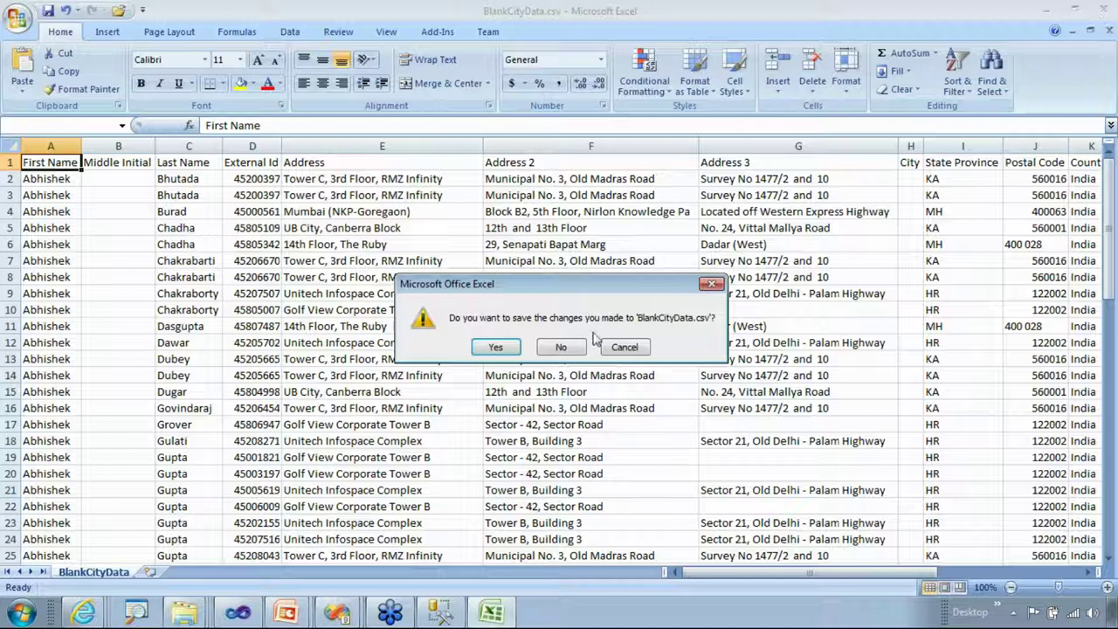
left_click(566, 348)
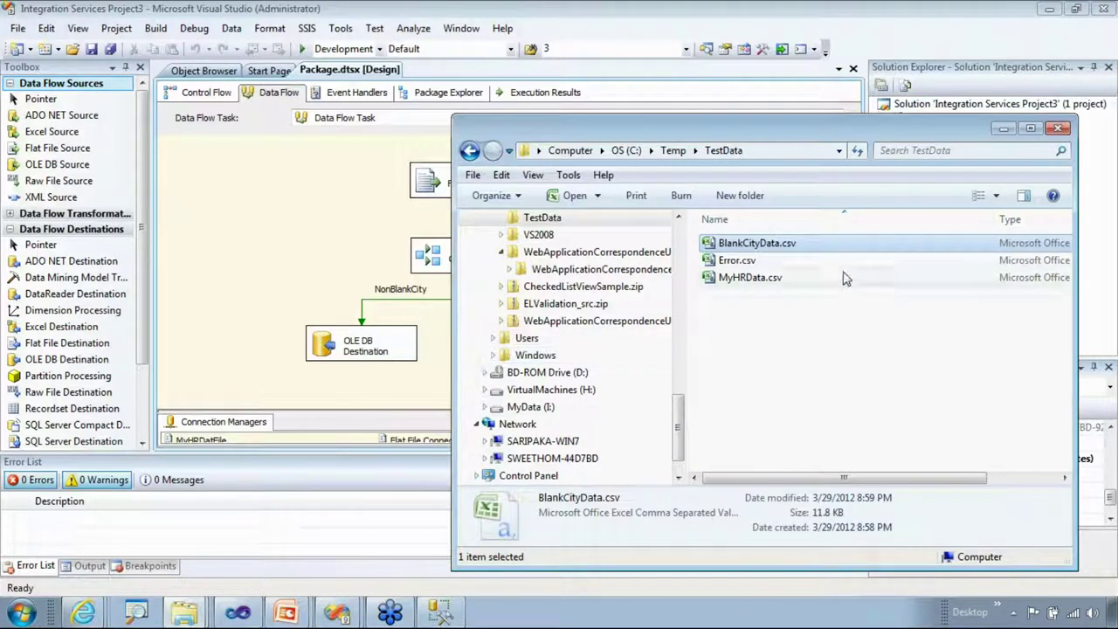
left_click(796, 349)
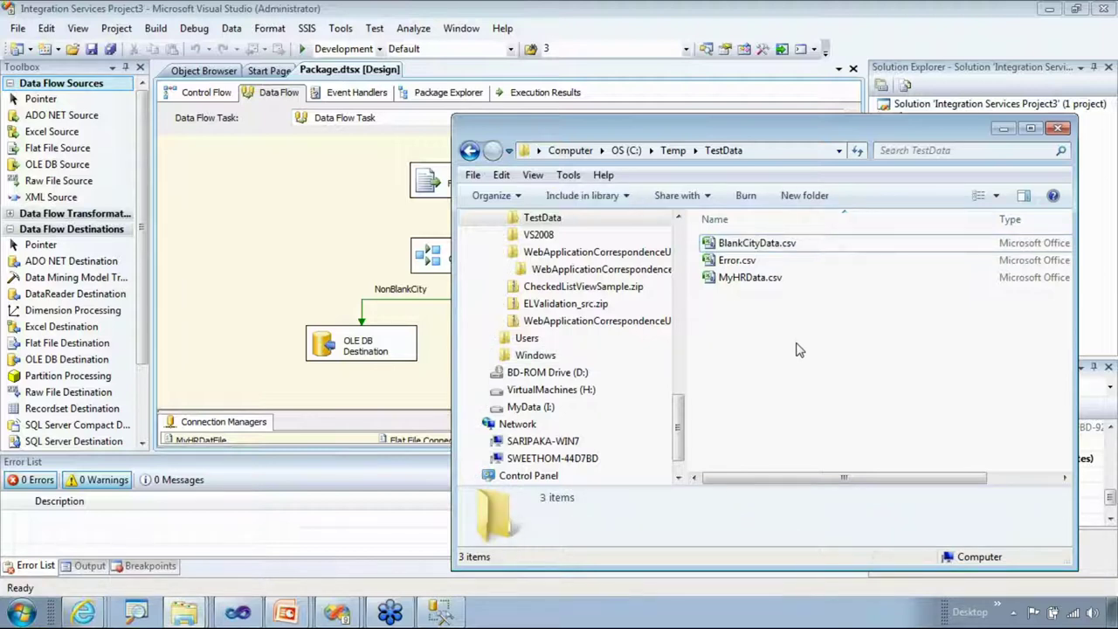
left_click(1002, 129)
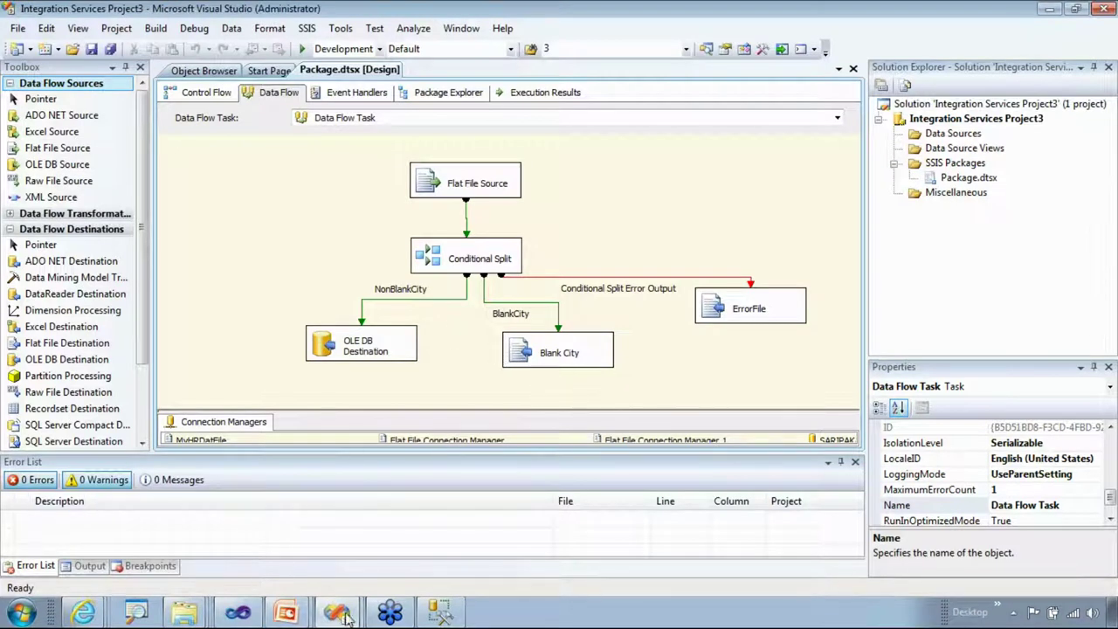
- Run a Select on dbo.MyHRData with TOP 1000 removed, returning all 17,659 rows
left_click(440, 611)
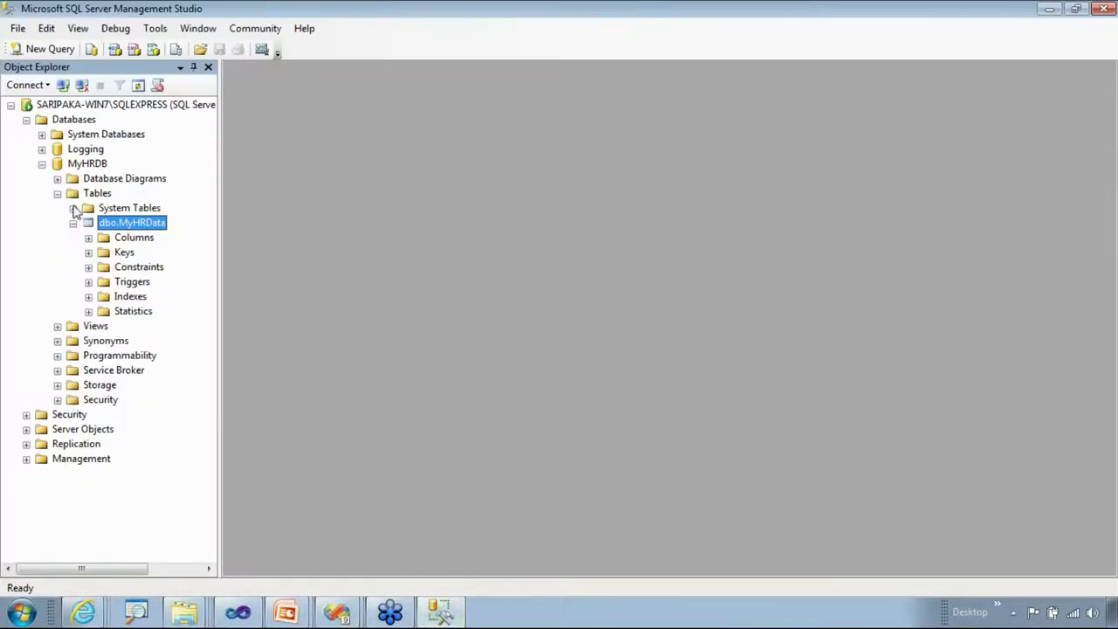
right_click(127, 225)
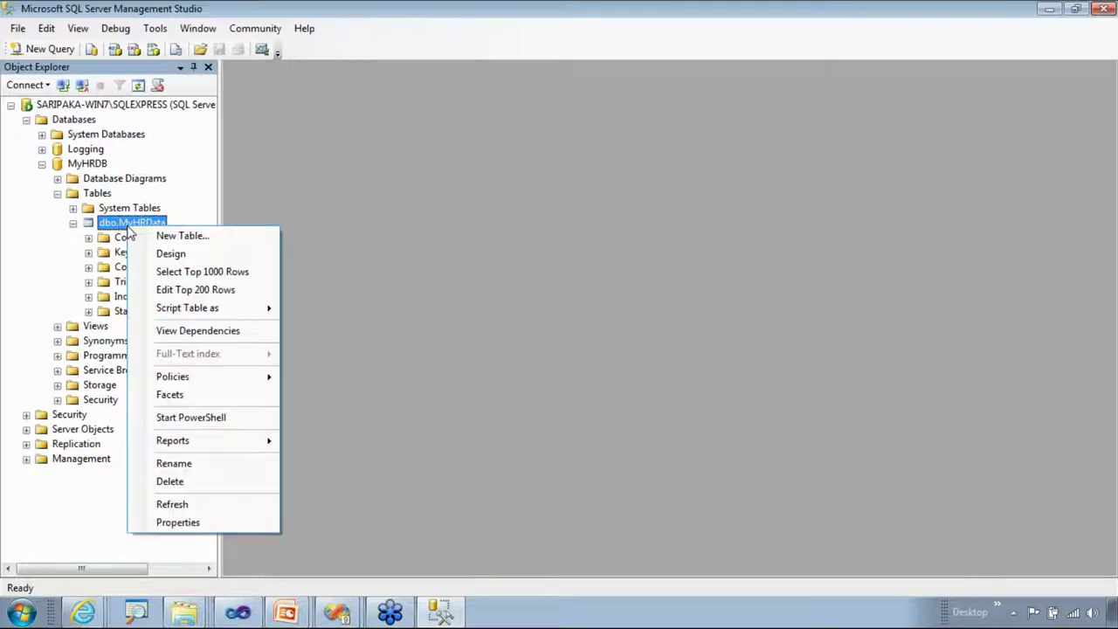
left_click(193, 278)
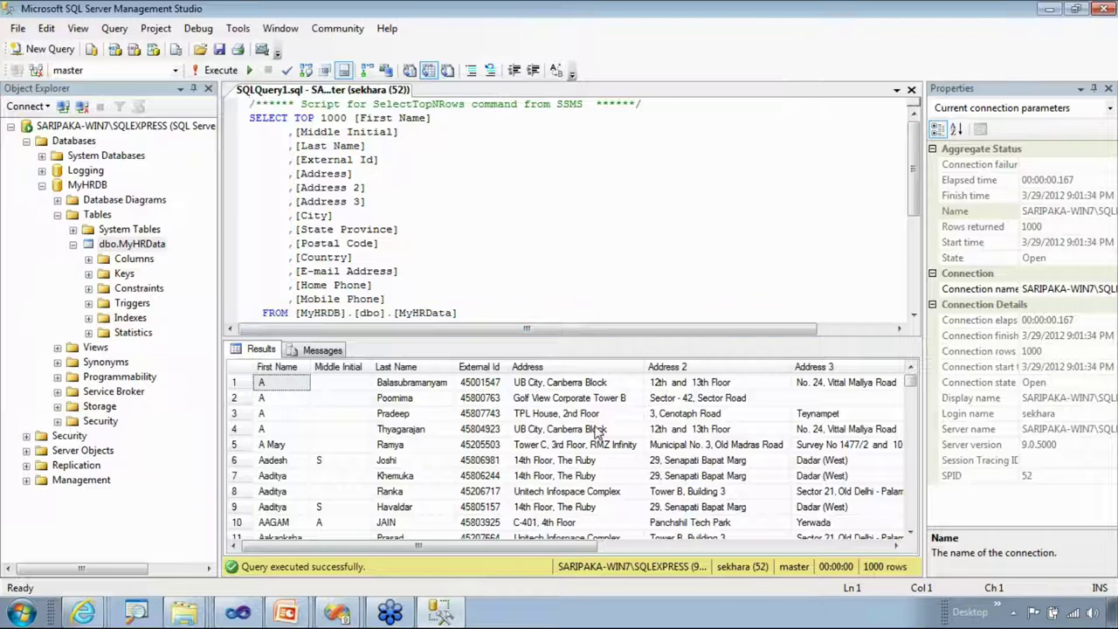
left_click_drag(295, 117, 351, 117)
key("Delete")
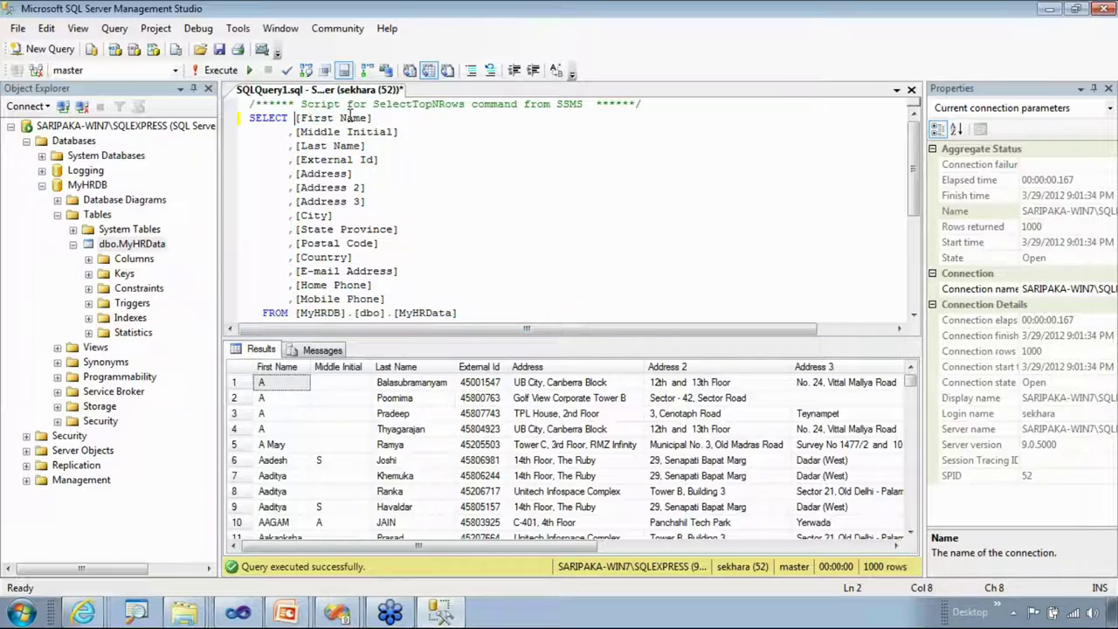
left_click(221, 71)
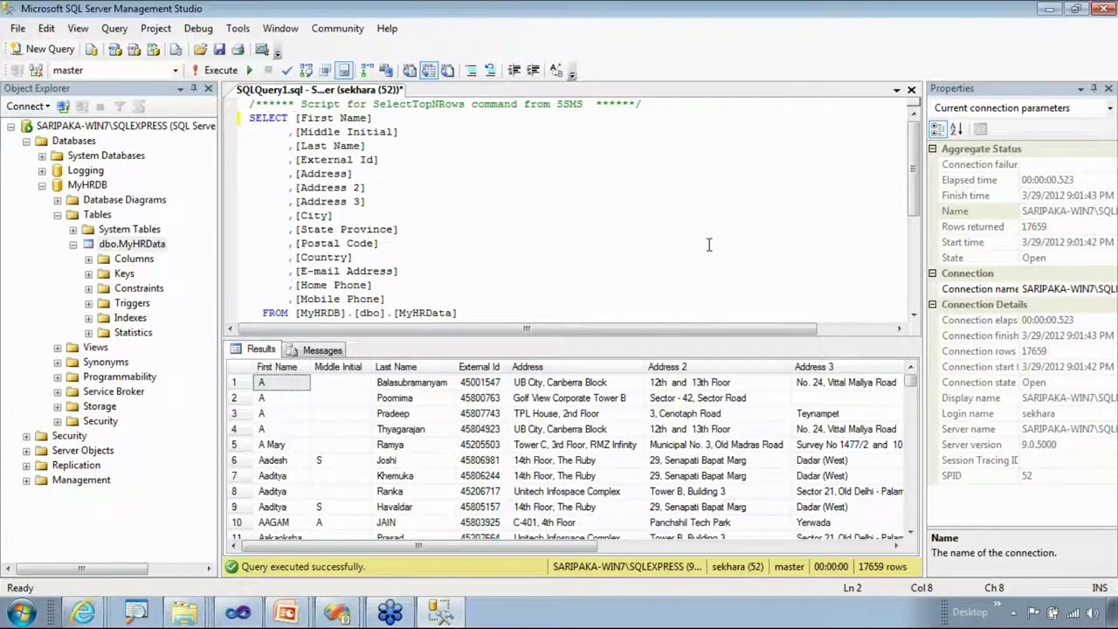
left_click(285, 612)
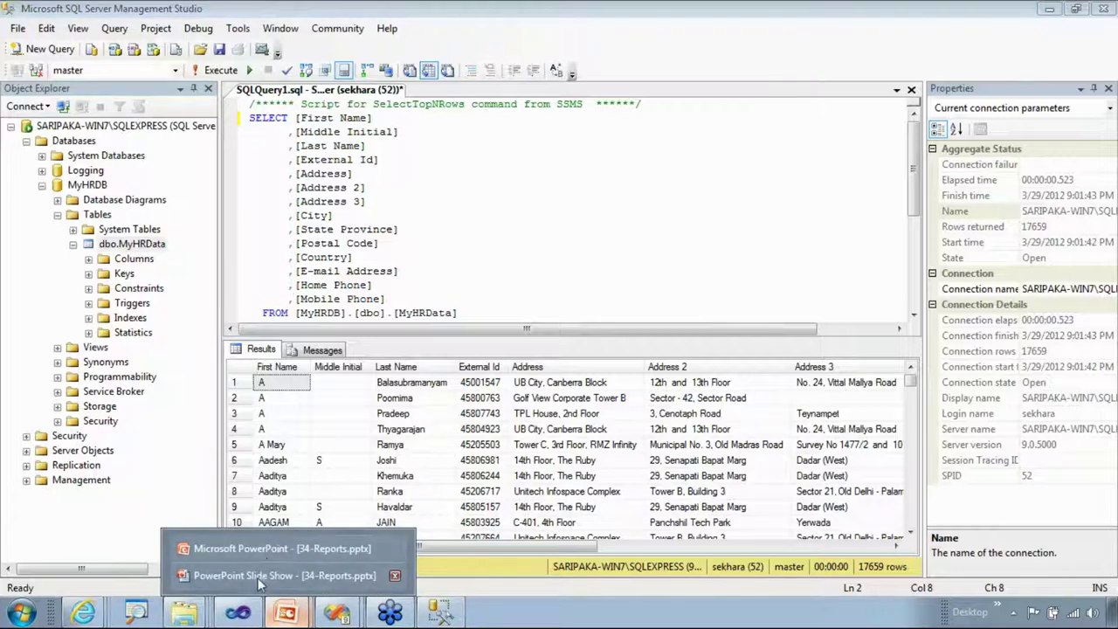
- Resume the PowerPoint slide show on the Reports slide and reveal its Overview line and Data heading
left_click(258, 578)
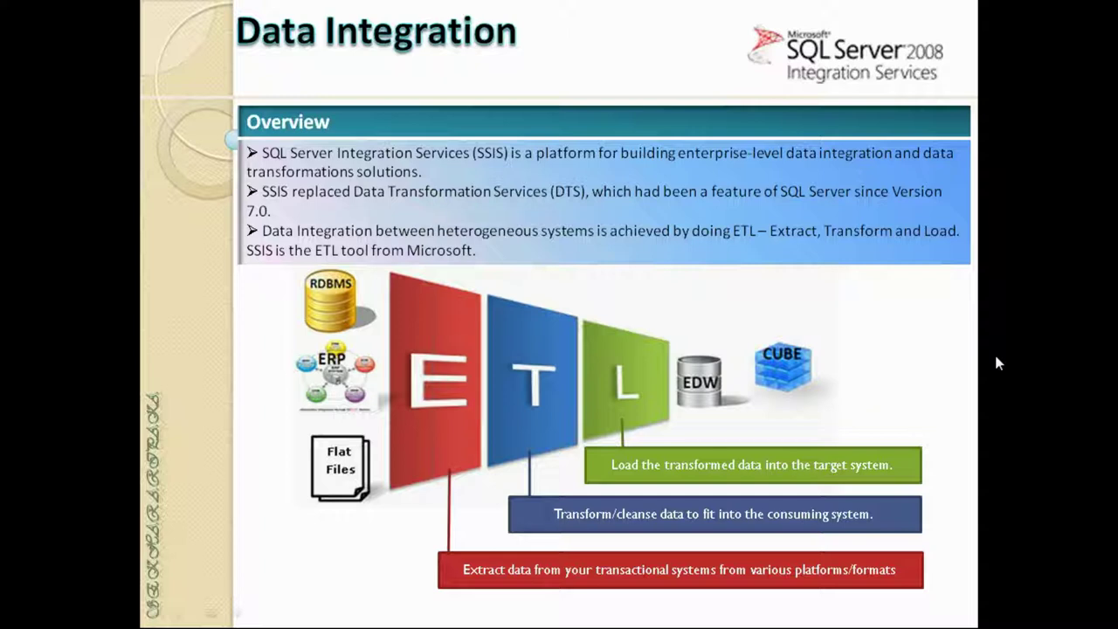
key("Right")
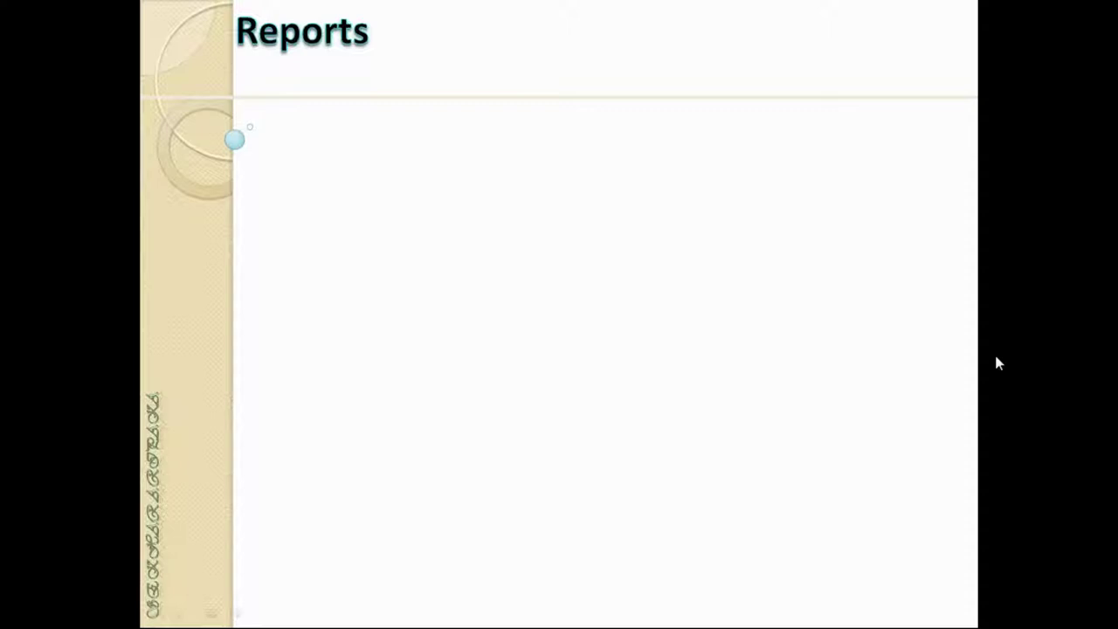
key("Right")
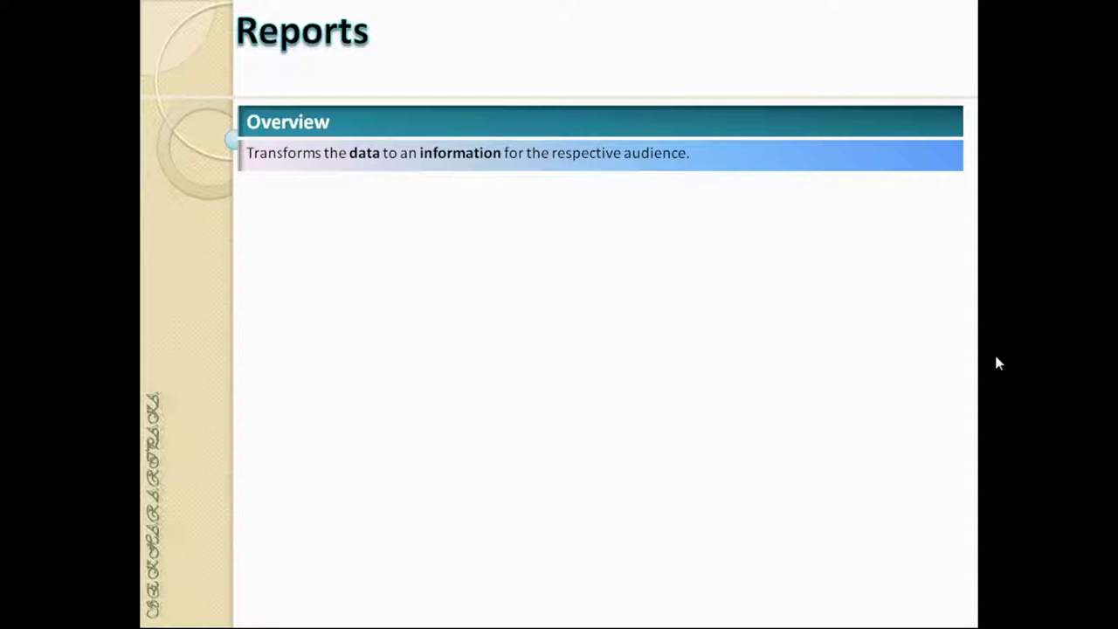
left_click(998, 363)
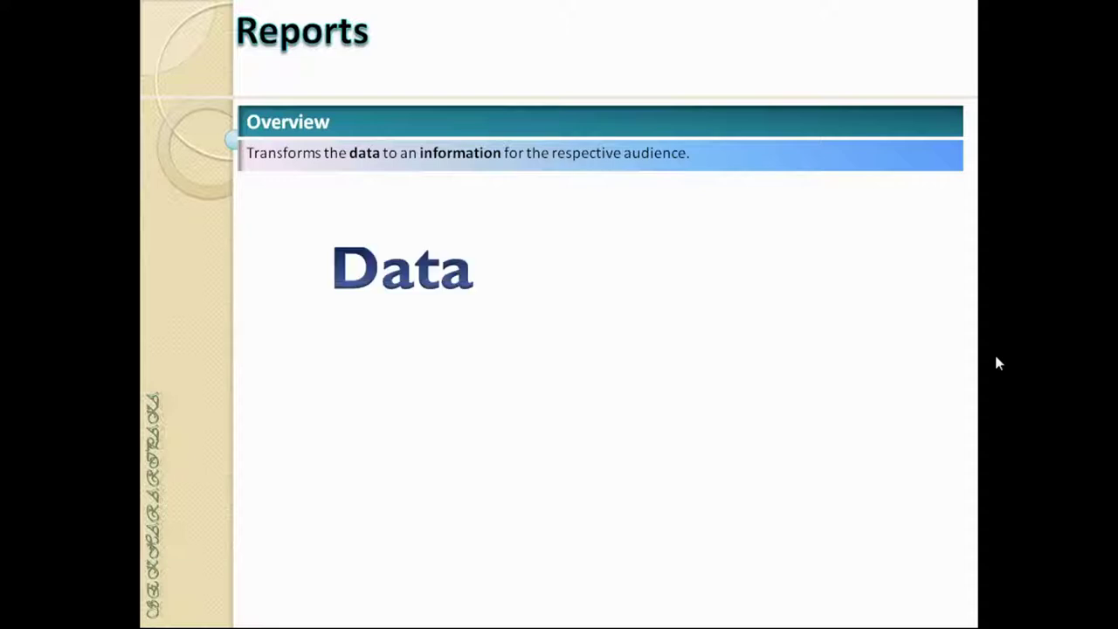
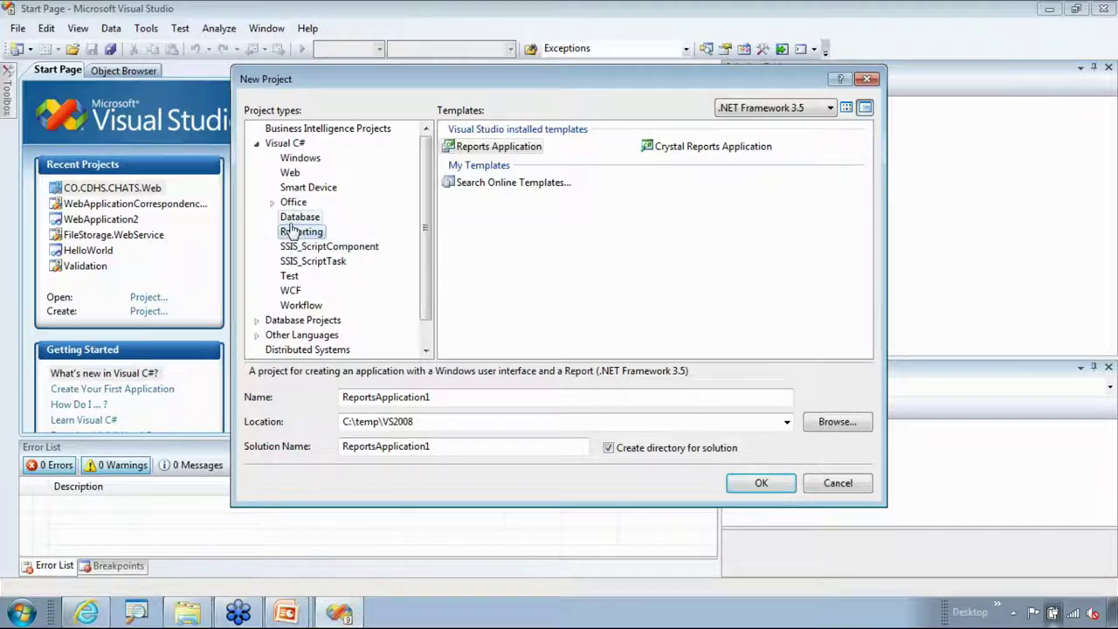
- Create the CrystalReportsApplication1 project from the Crystal Reports Application template in C:\temp\VS2008
left_click(499, 148)
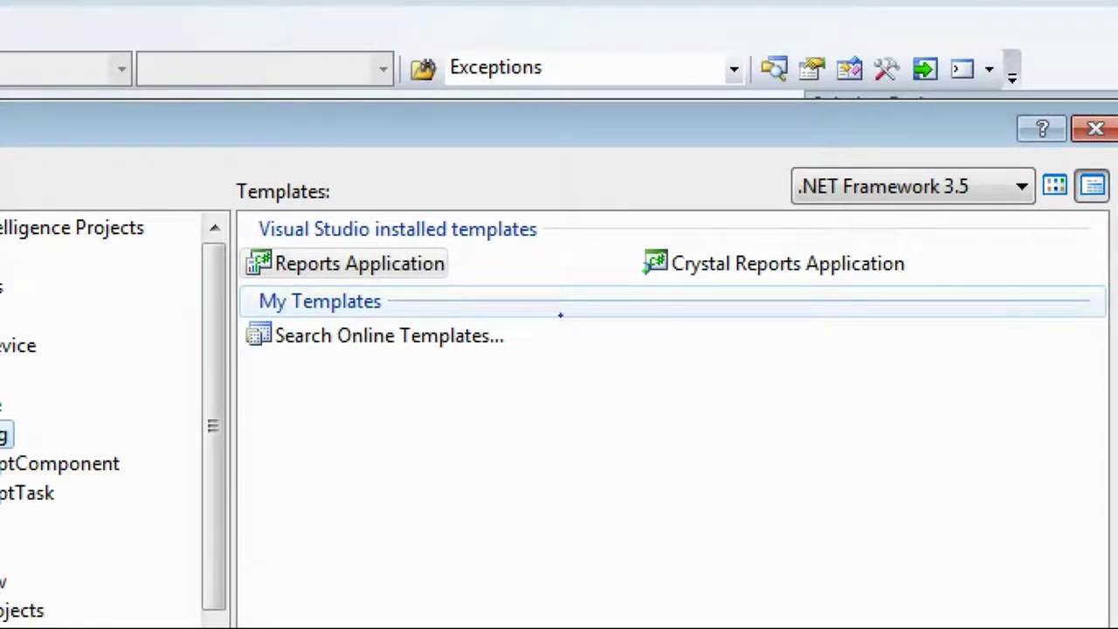
left_click_drag(470, 264, 444, 290)
left_click_drag(939, 268, 922, 268)
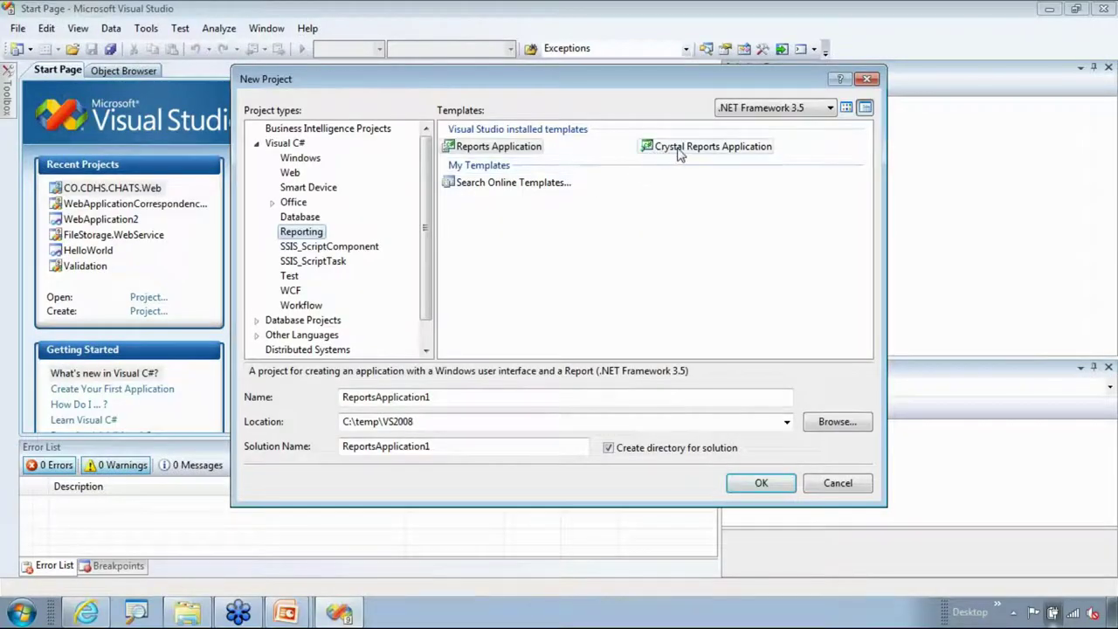
left_click(680, 154)
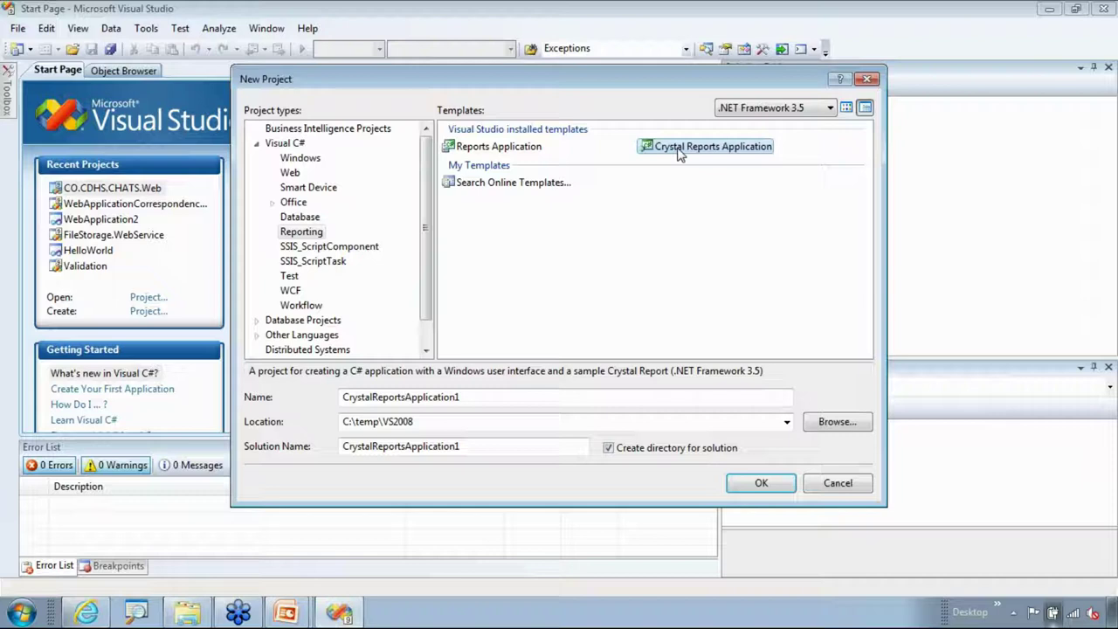
left_click(752, 486)
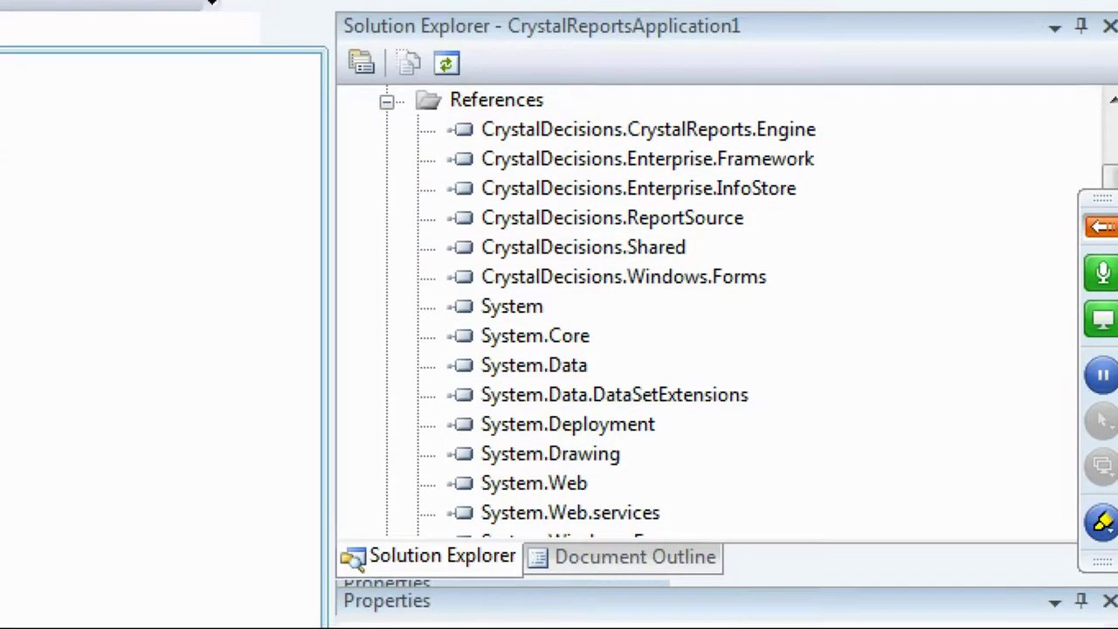
- Accept the Crystal Reports End User License Agreement and confirm it
mouse_move(463, 131)
left_mouse_down()
mouse_move(464, 180)
mouse_move(523, 180)
left_mouse_up()
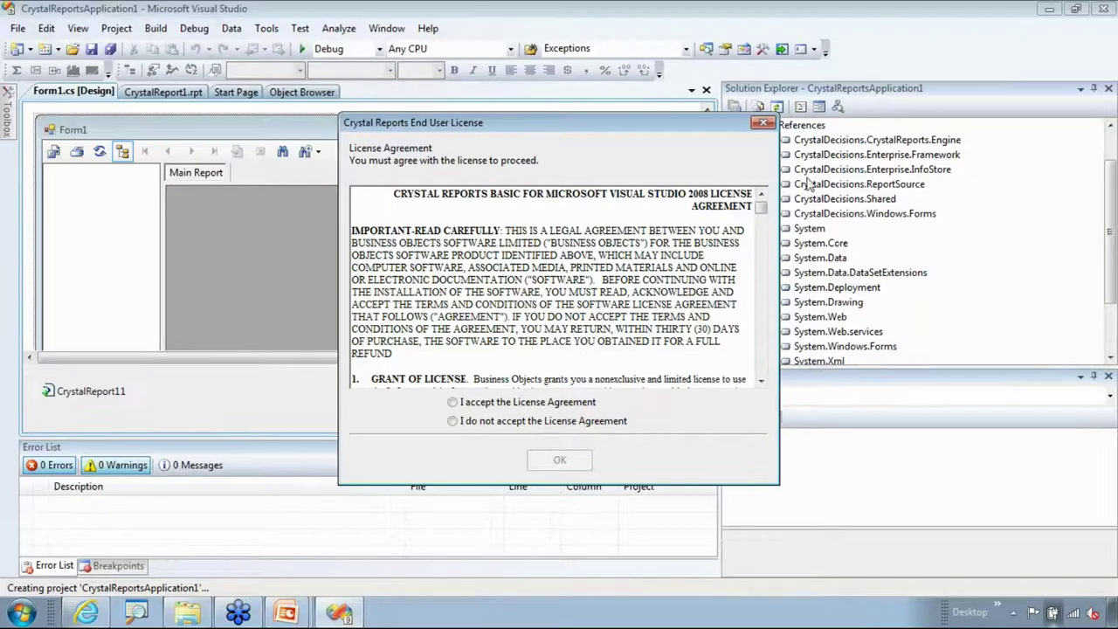
left_click_drag(674, 131, 580, 119)
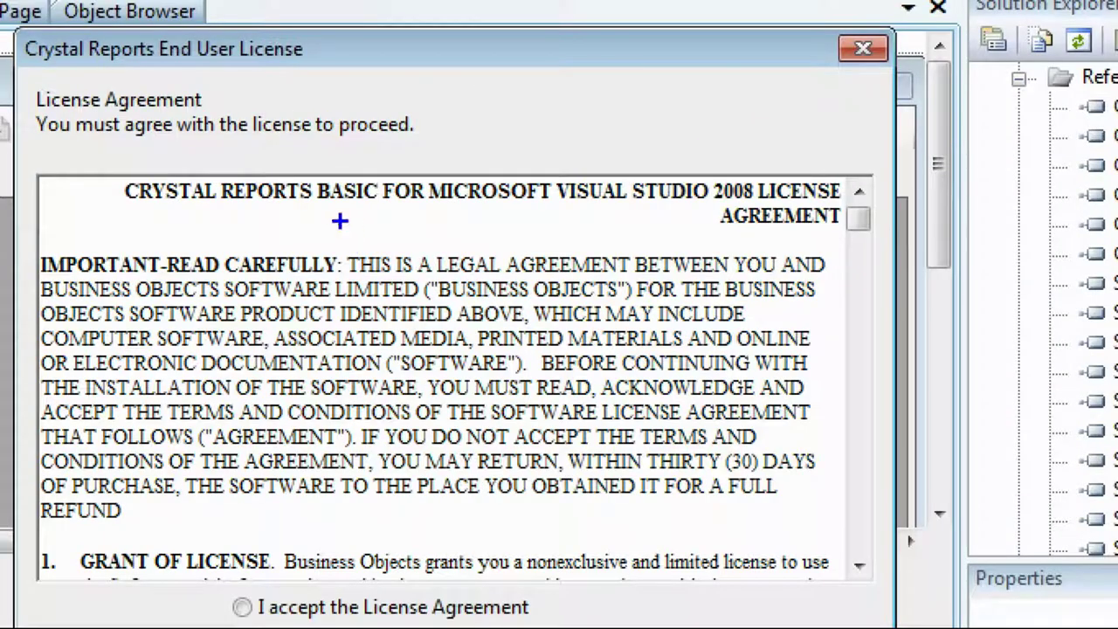
left_click_drag(478, 217, 719, 229)
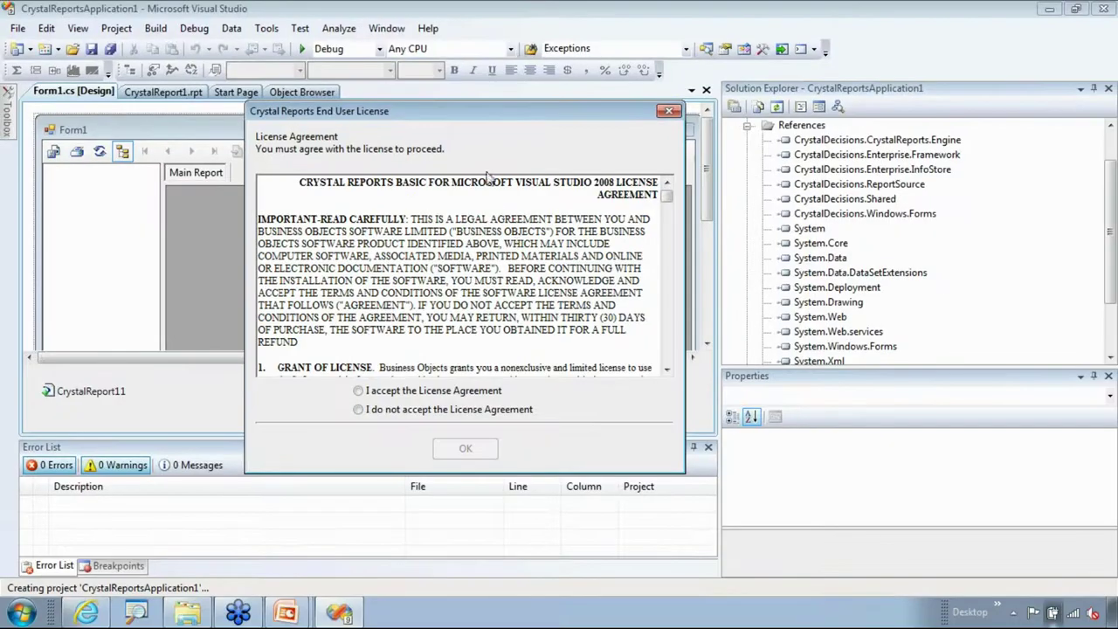
left_click(383, 391)
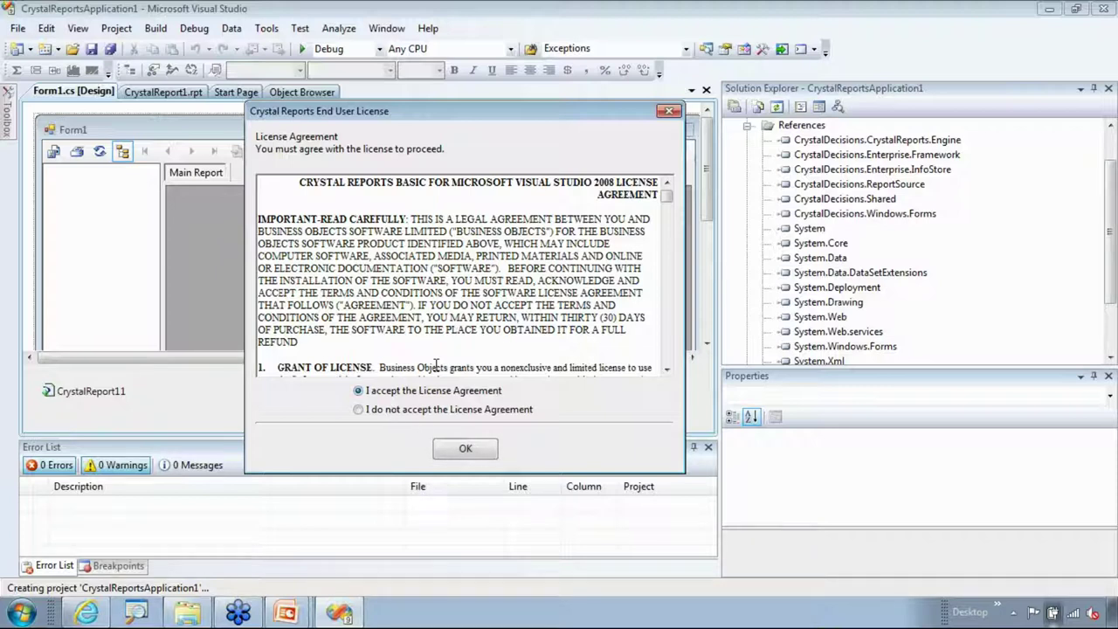
left_click(465, 448)
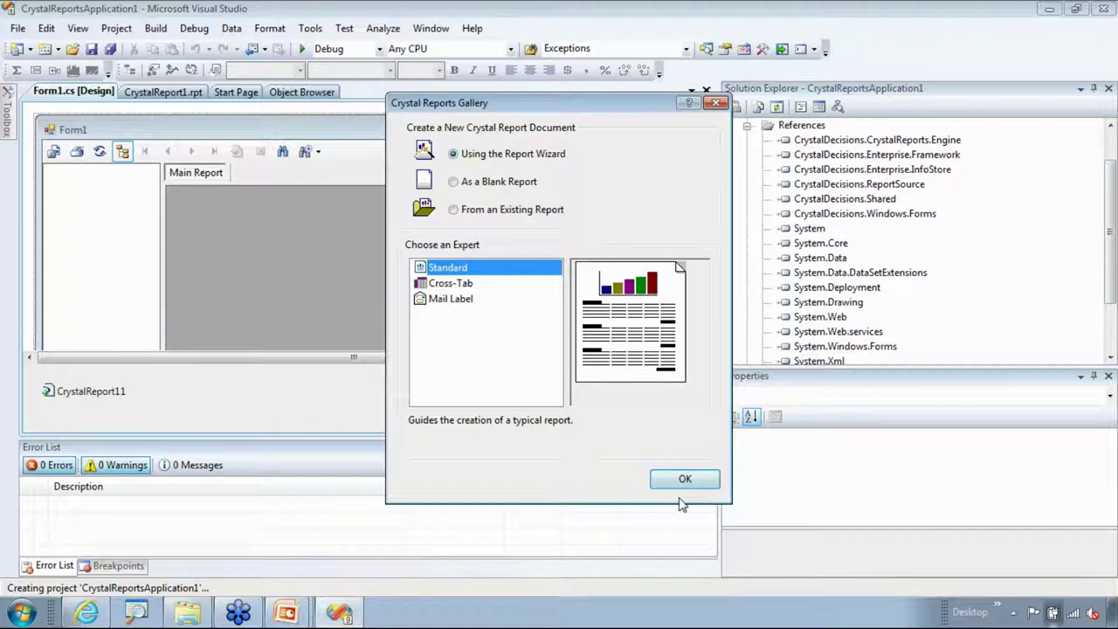
- Add a blank Crystal report, then exit Visual Studio 2008 without saving changes
left_click(503, 181)
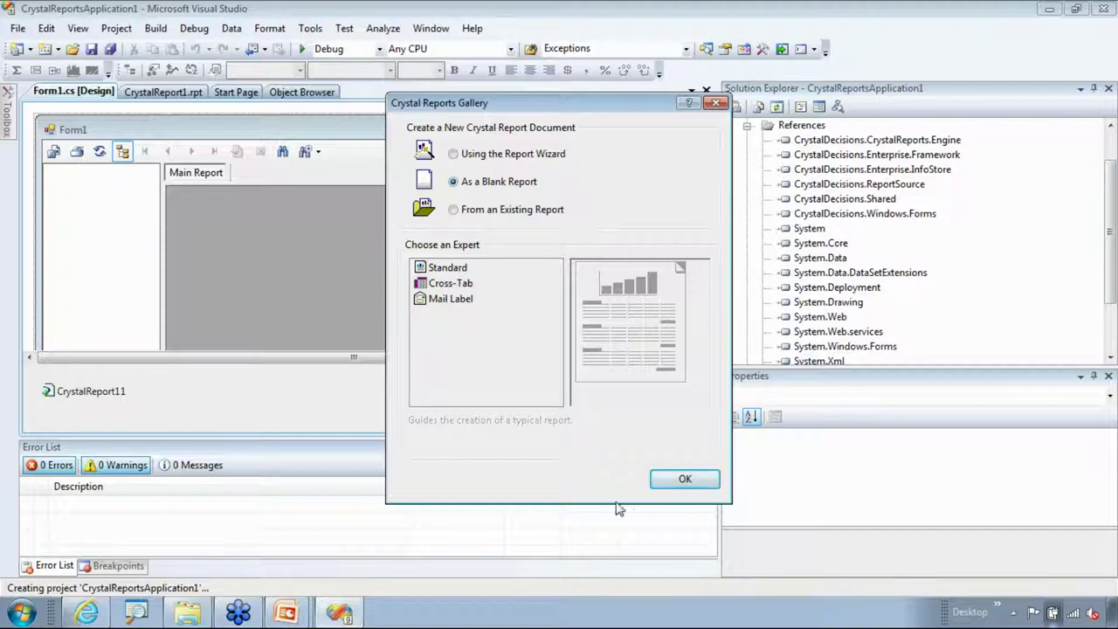
left_click(676, 487)
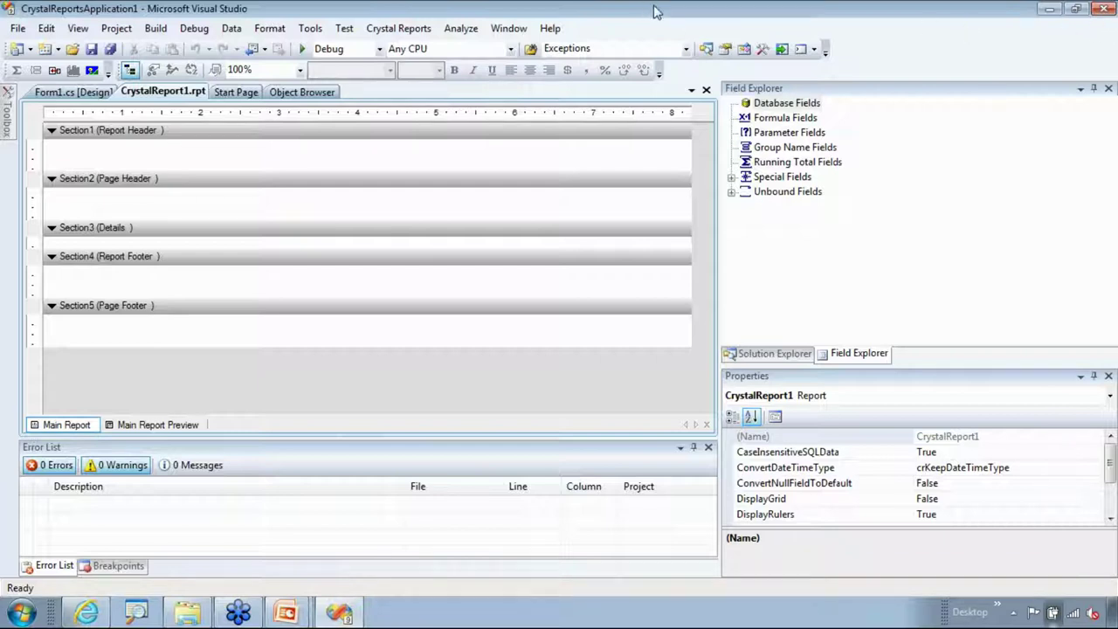
left_click(1107, 8)
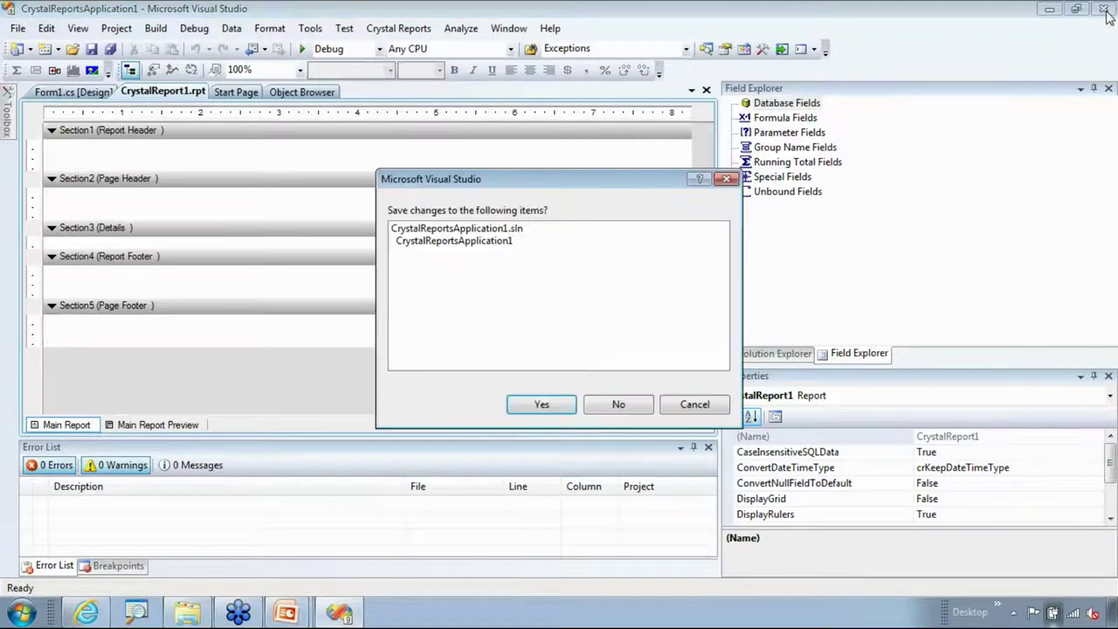
left_click(616, 411)
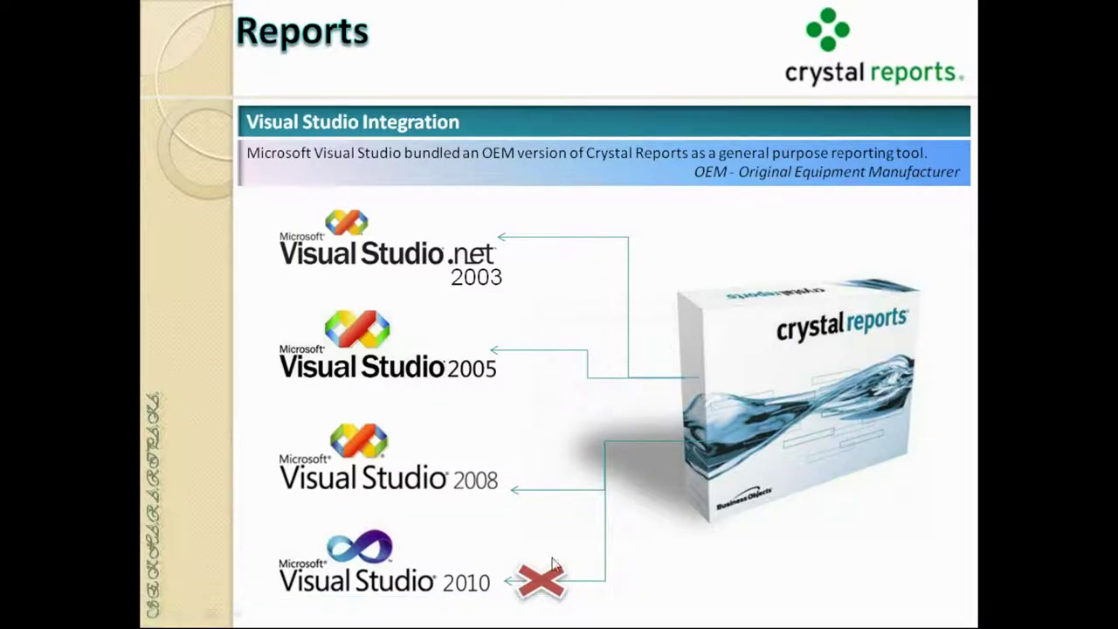
- Launch Microsoft Visual Studio 2010 from its folder under All Programs in the Start menu
key("super")
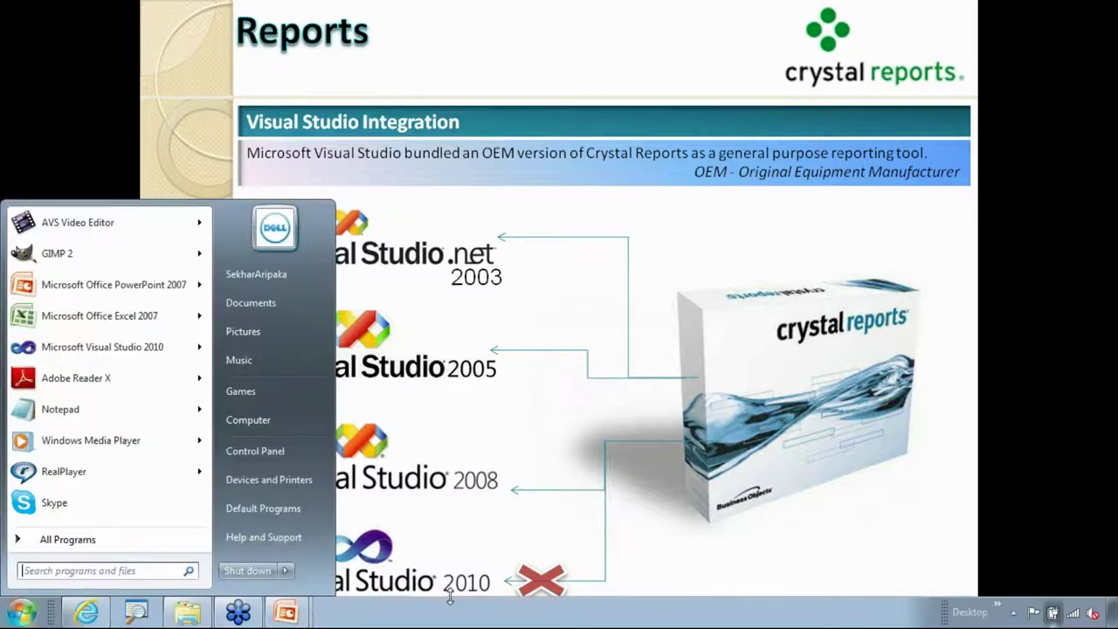
left_click(72, 540)
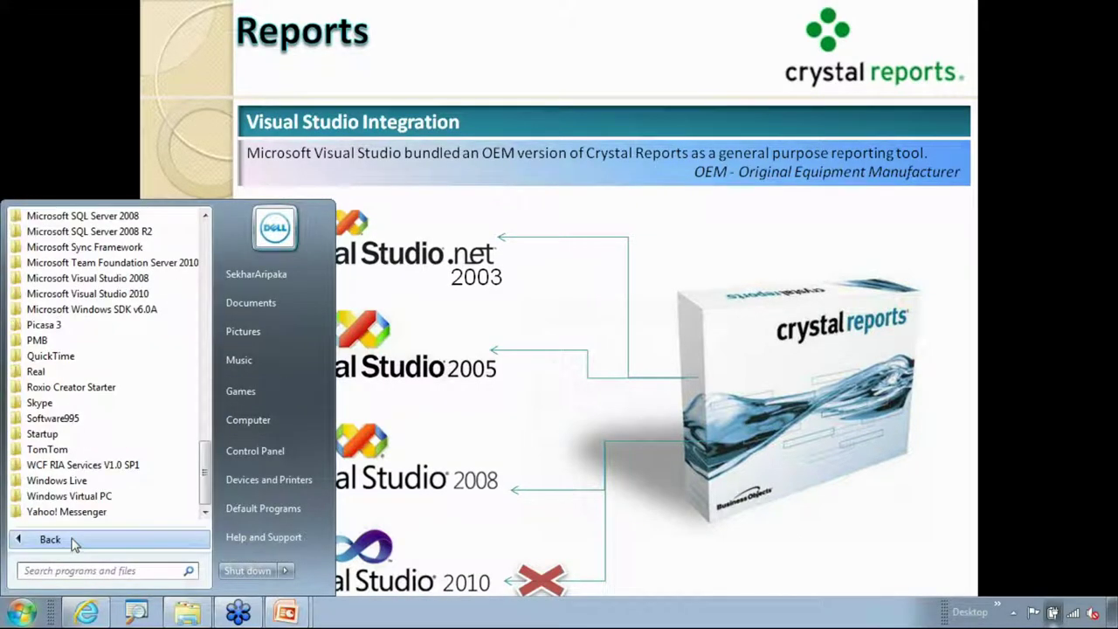
left_click(138, 295)
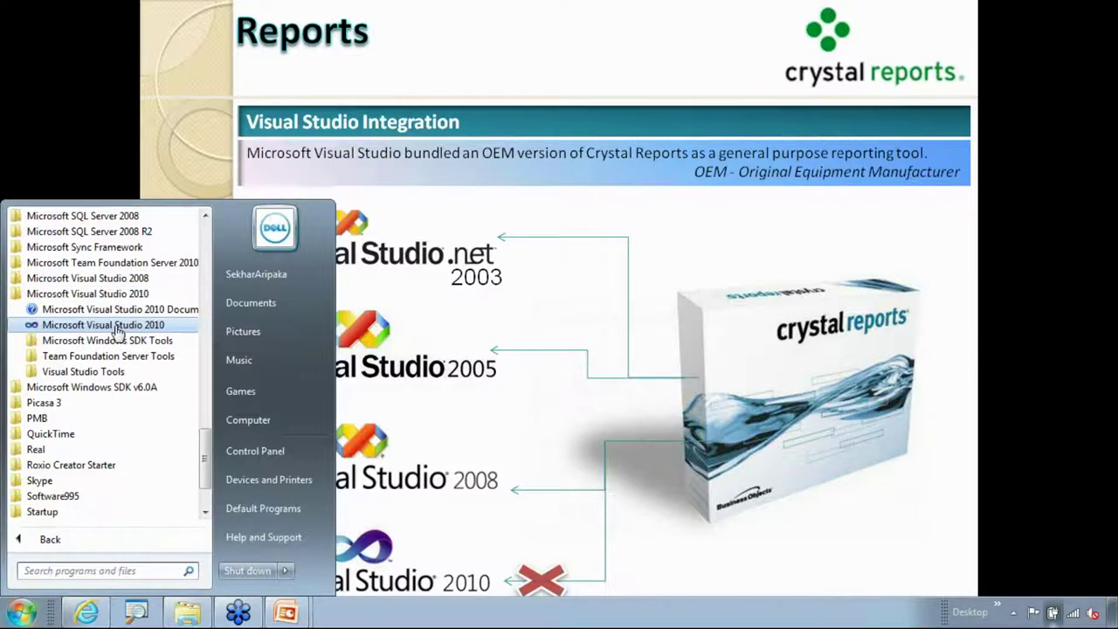
left_click(116, 327)
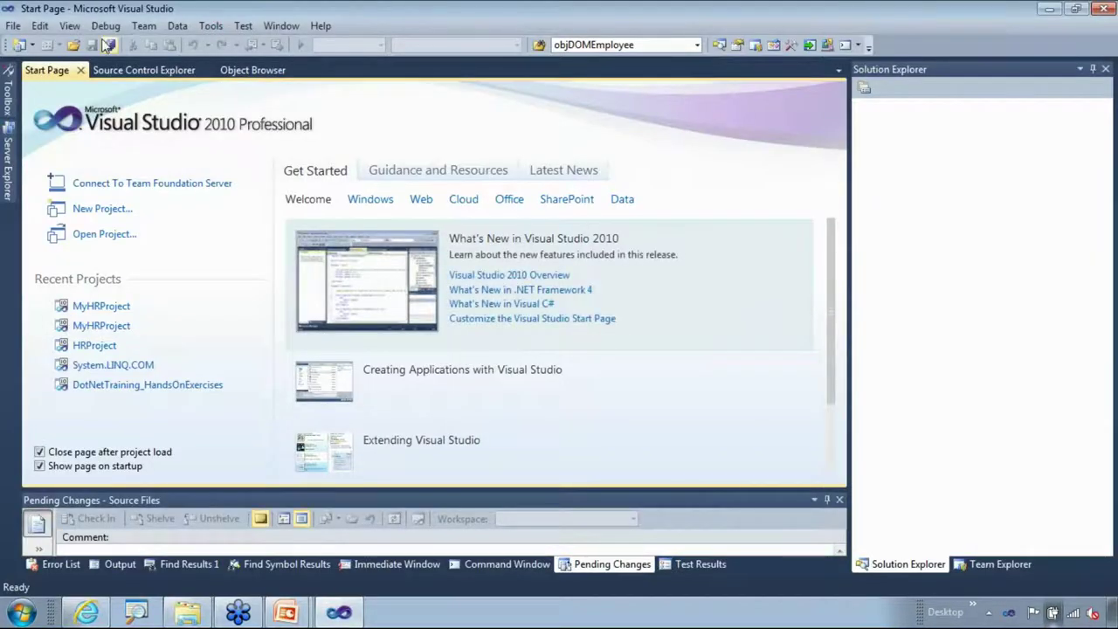
- Create a new Crystal Reports application project in C:\Temp with Visual Studio 2010
left_click(32, 45)
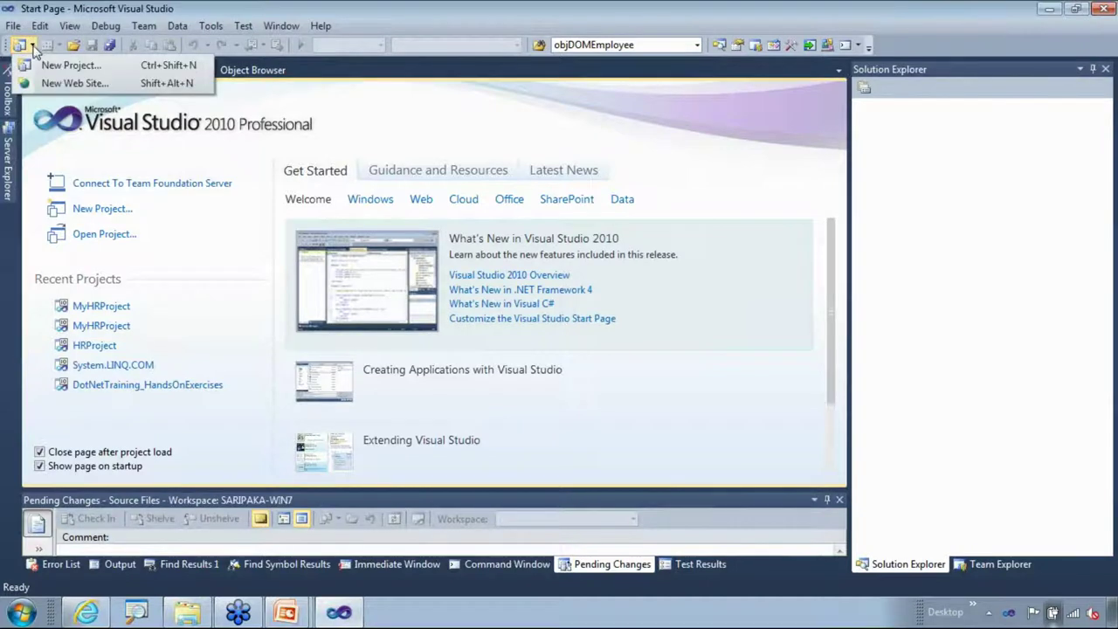
left_click(73, 67)
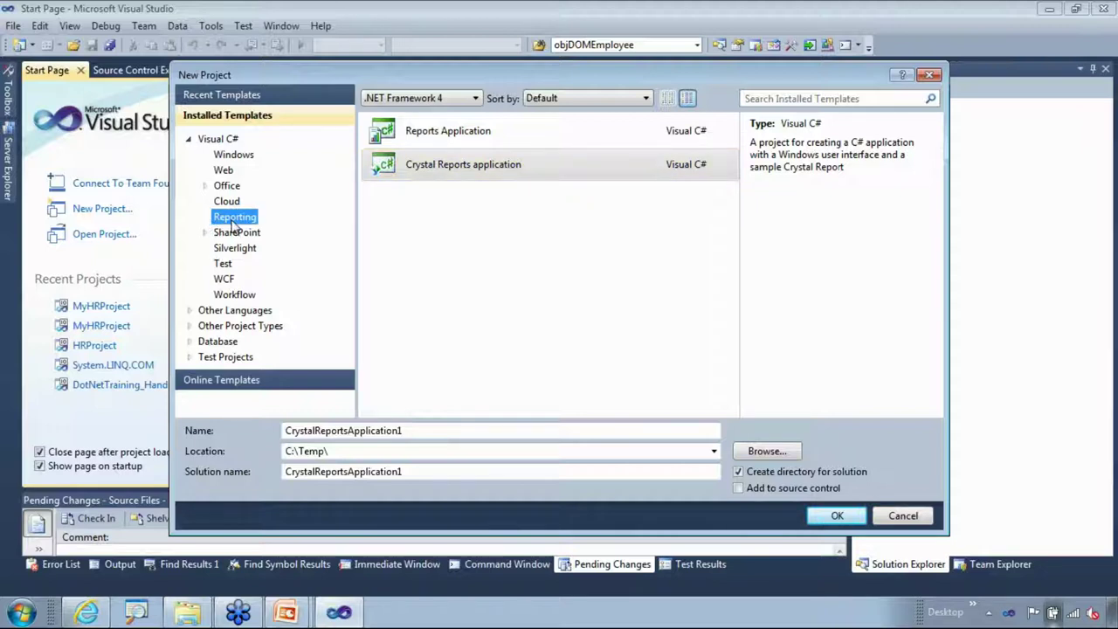
left_click(388, 171)
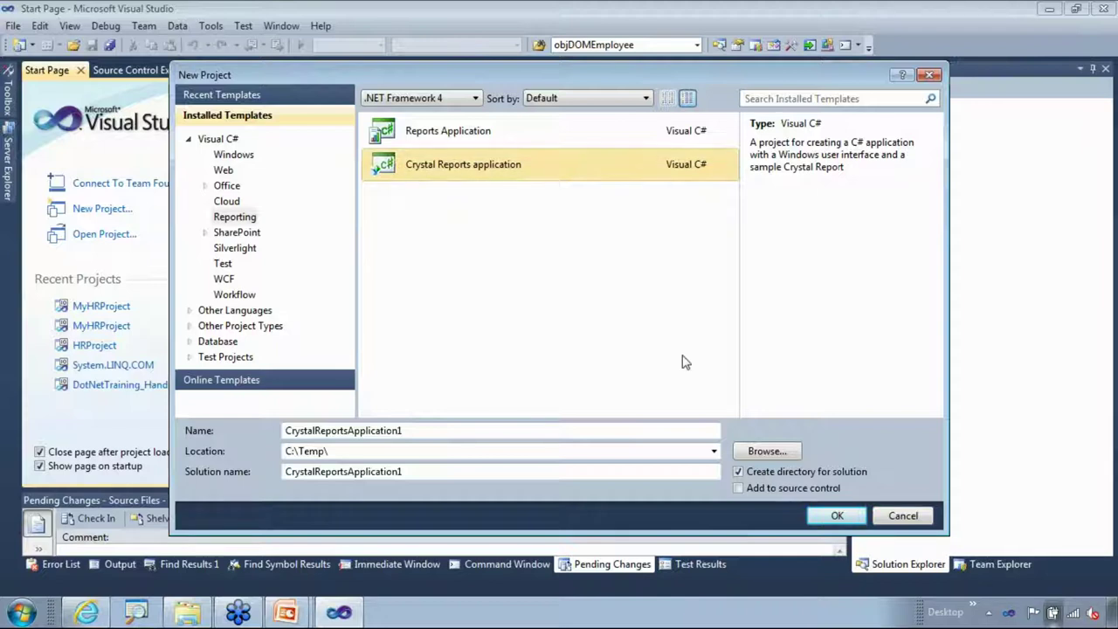
left_click(833, 516)
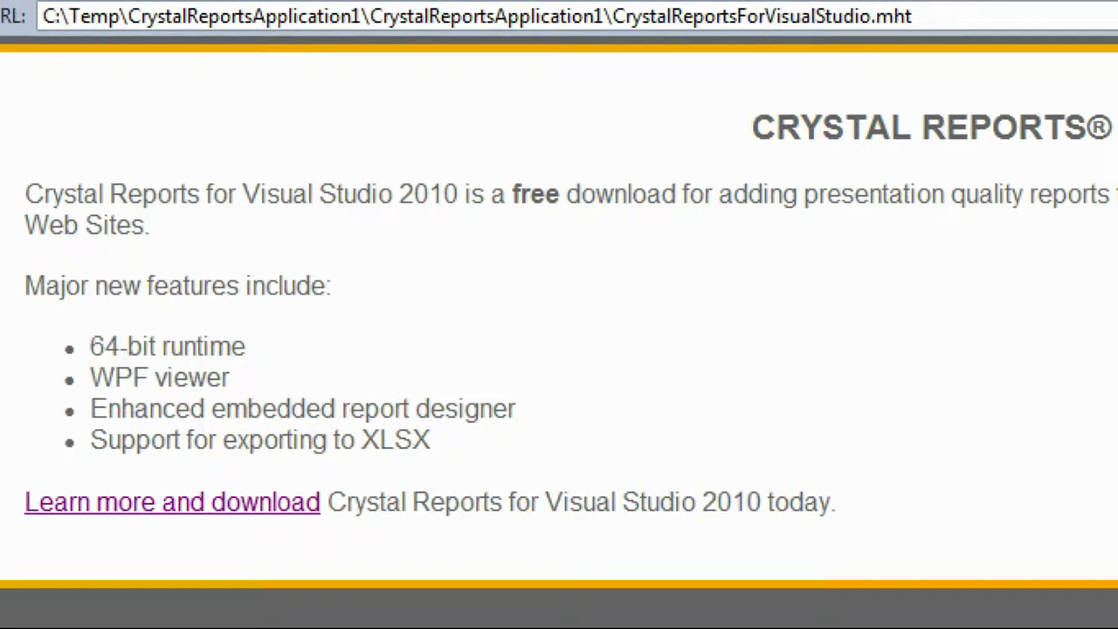
- Follow 'Learn more and download' to the free download page and download the Standard package
left_click_drag(169, 218, 444, 218)
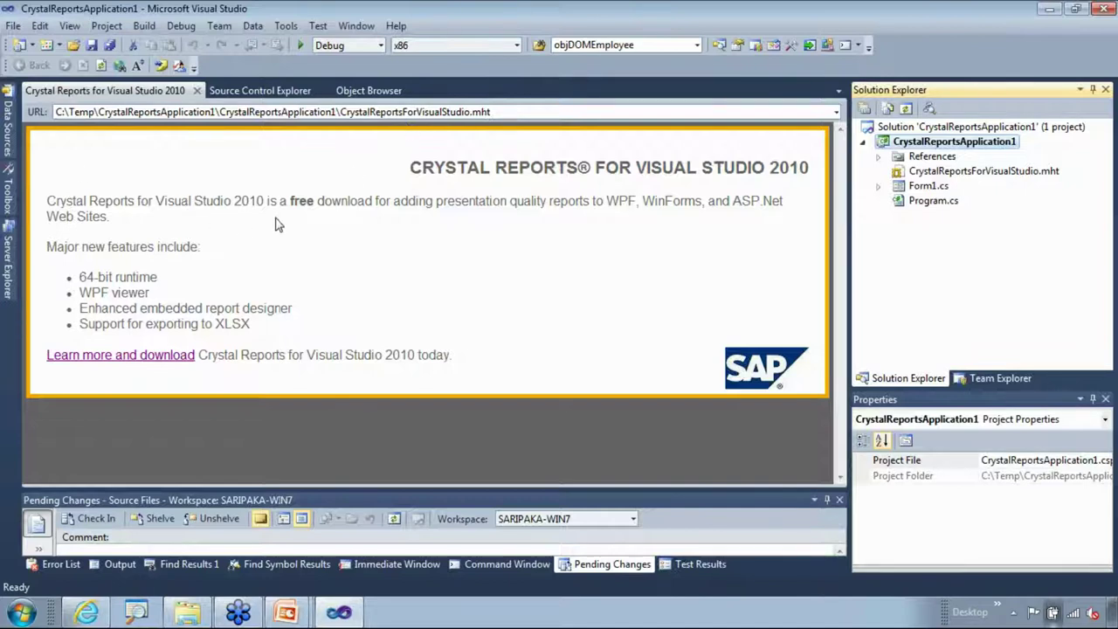
left_click(109, 356)
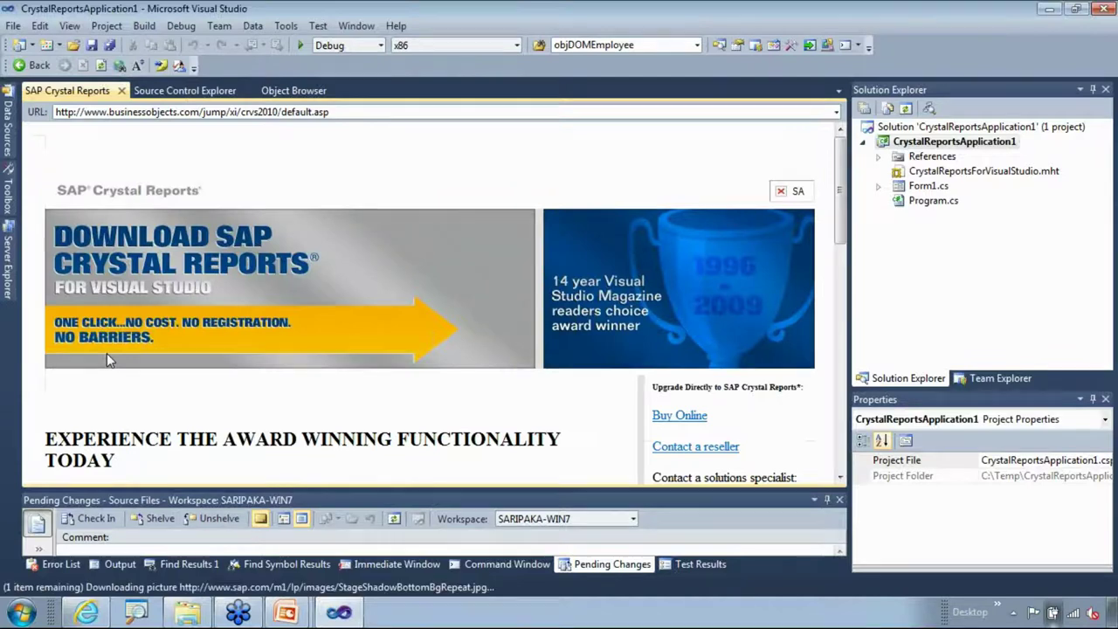
left_click_drag(840, 174, 843, 249)
left_click(118, 337)
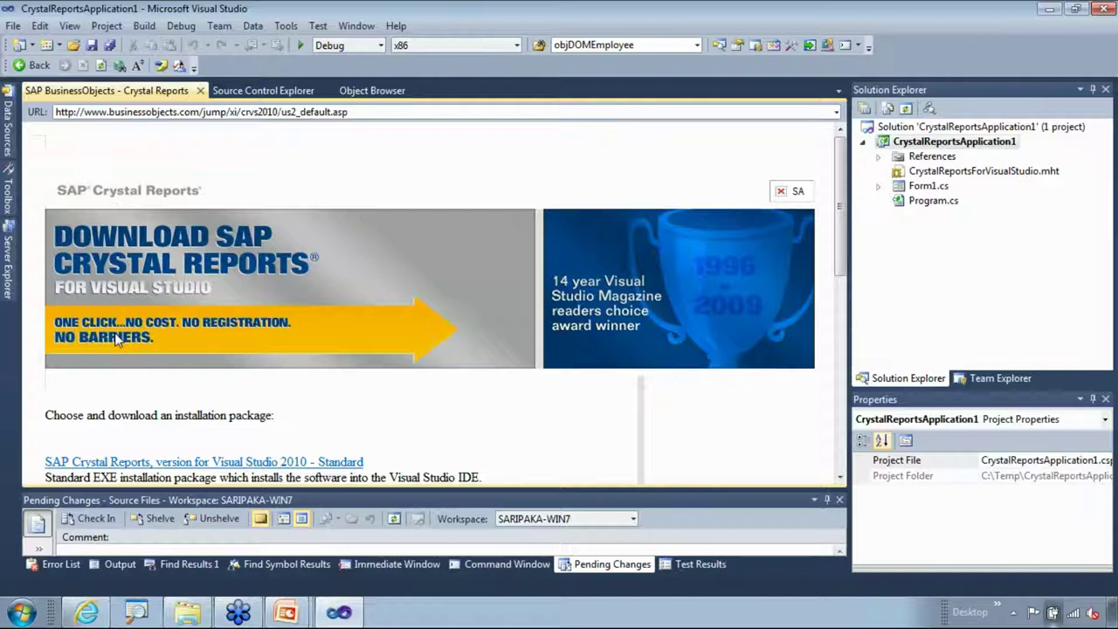
left_click_drag(834, 199, 841, 259)
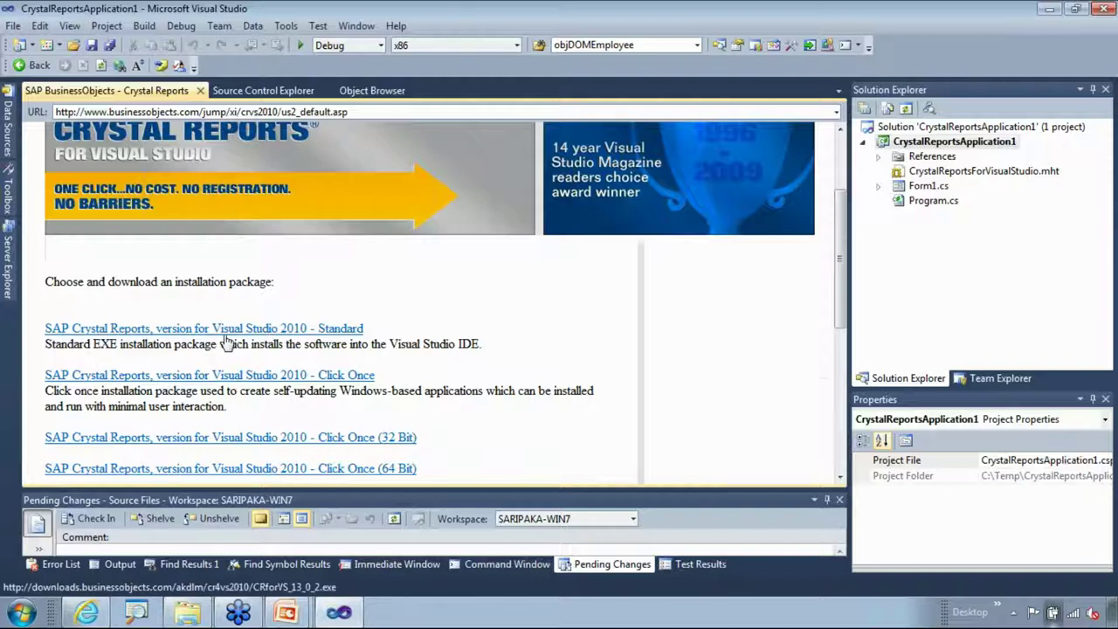
left_click(337, 330)
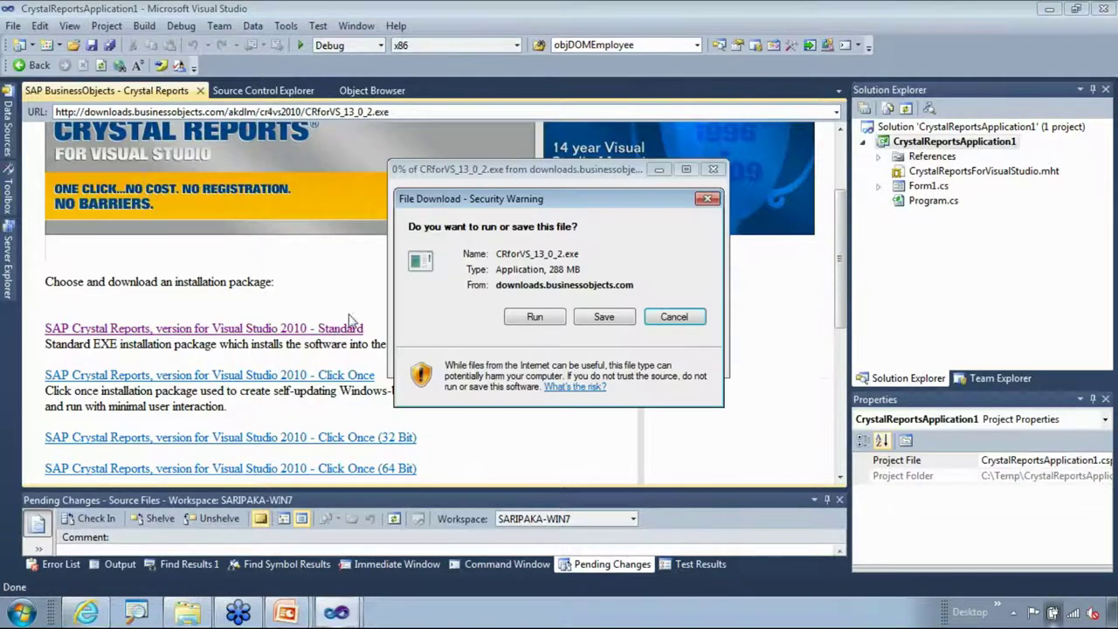
- Run and extract the downloaded Crystal Reports installer, keeping English as the setup language
left_click(534, 318)
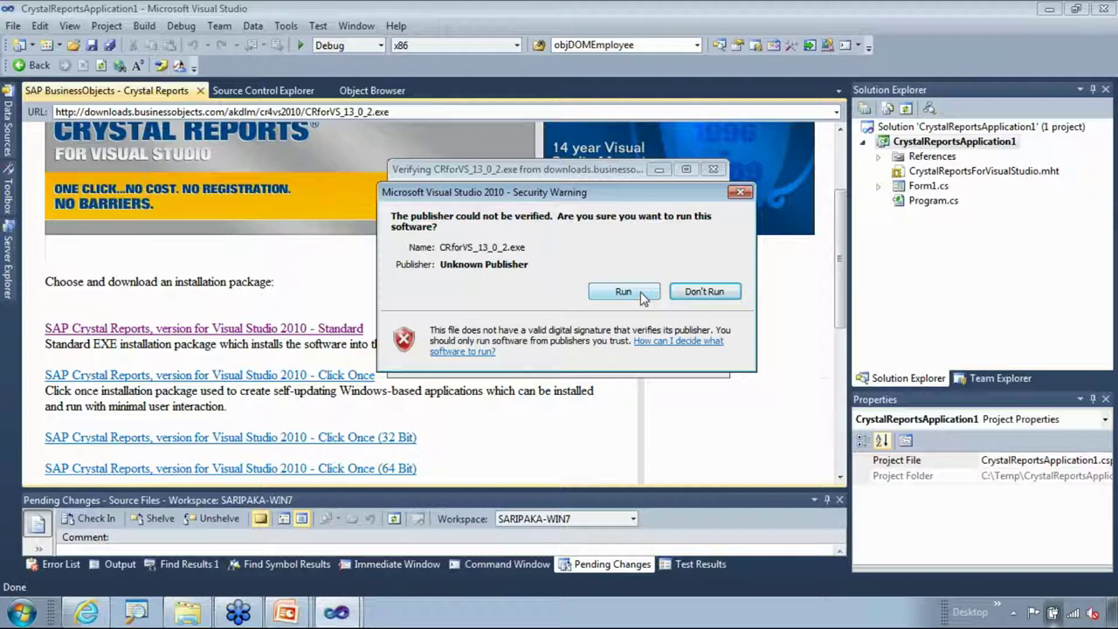
left_click(623, 292)
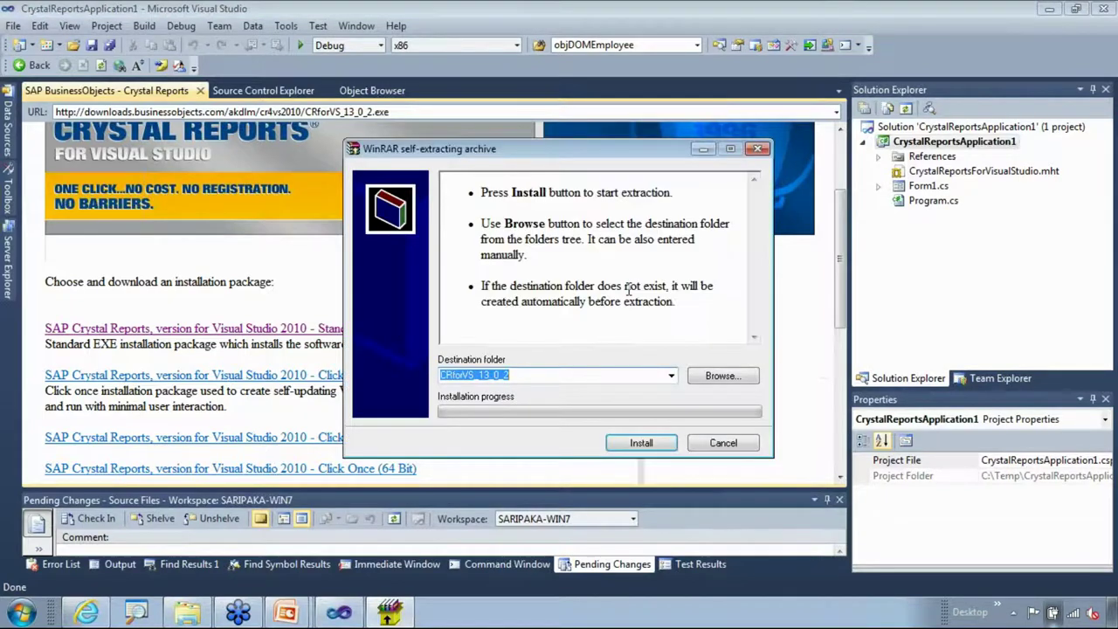
left_click(634, 446)
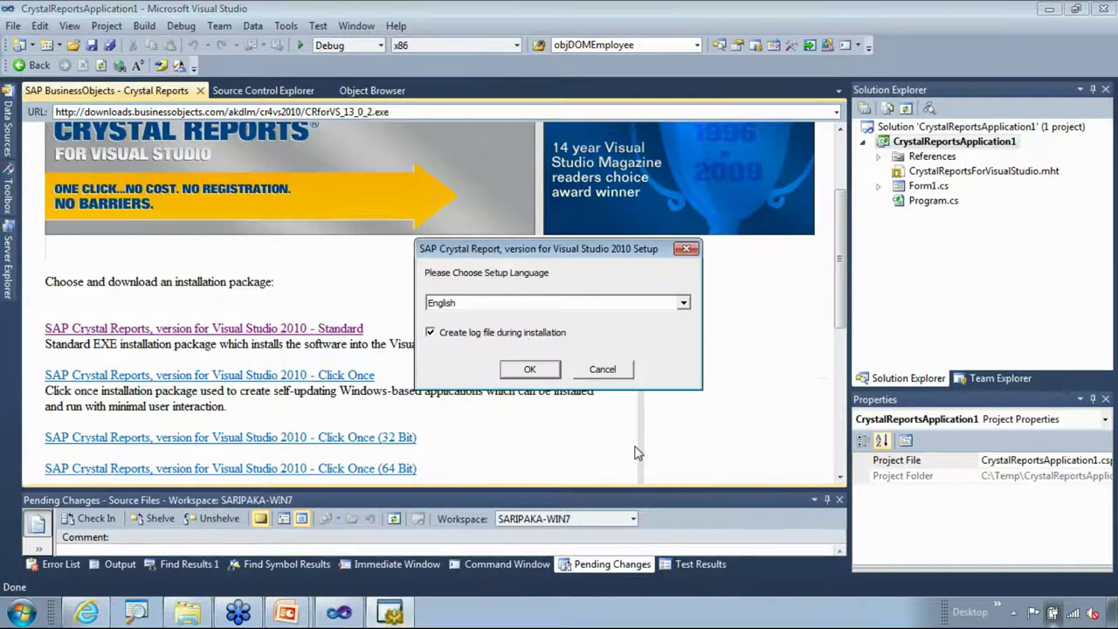
left_click(516, 374)
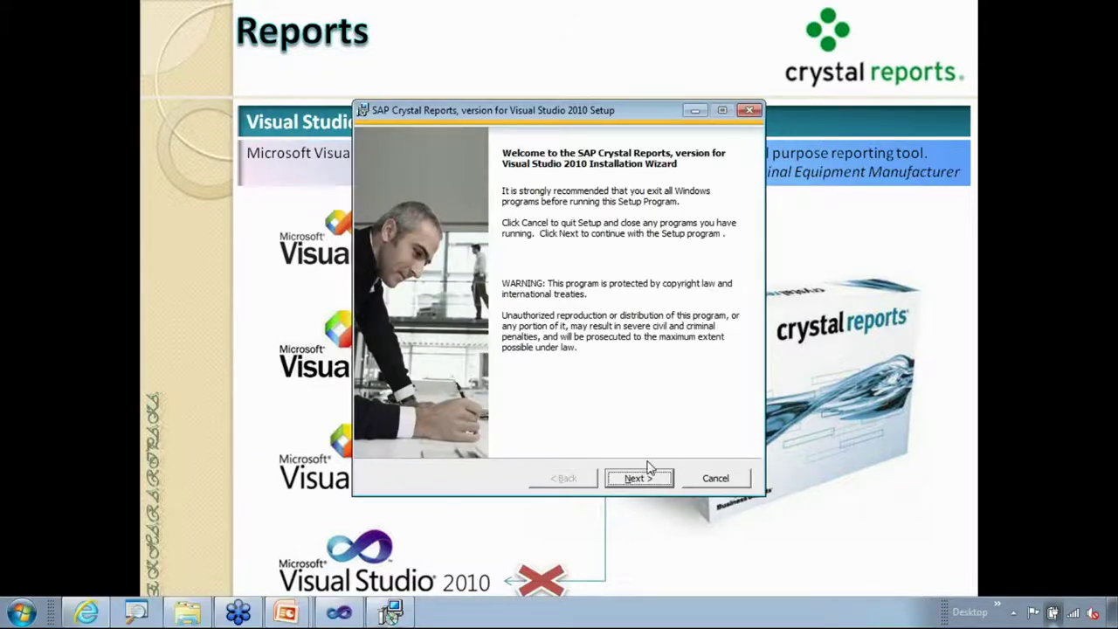
- Accept the licence, install Crystal Reports for Visual Studio 2010, and dismiss the Windows Installer message
left_click(638, 479)
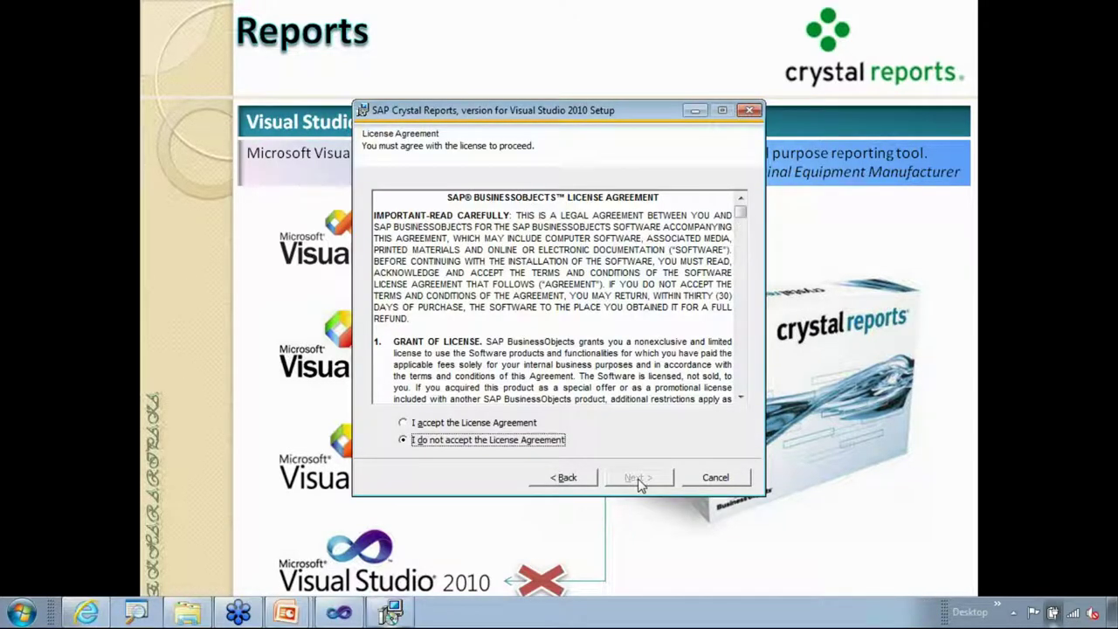
left_click(480, 424)
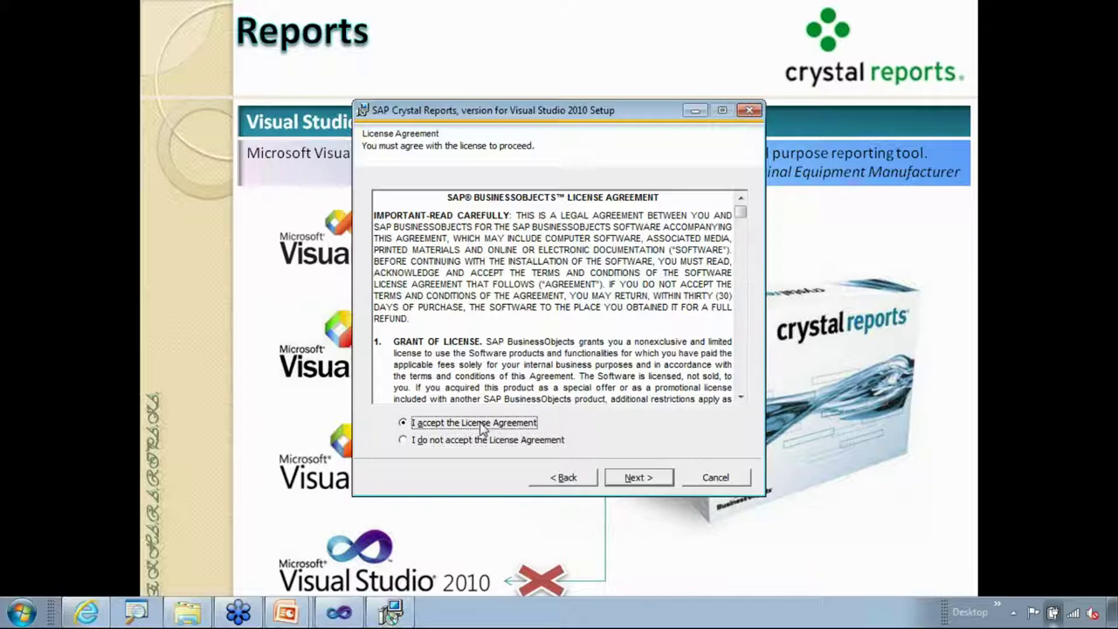
left_click(638, 479)
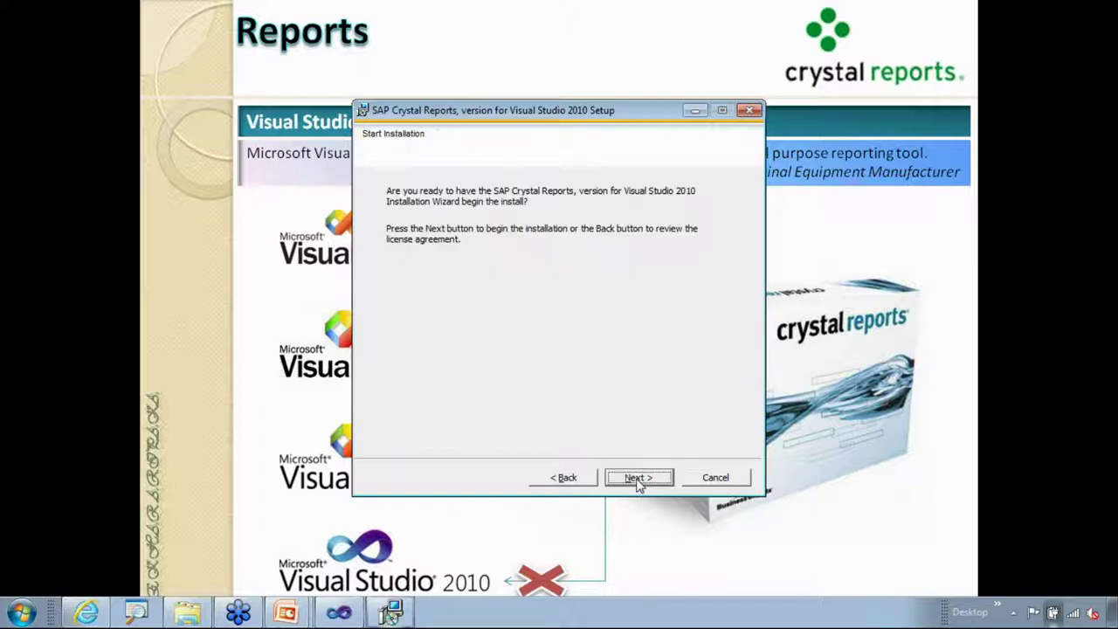
left_click(638, 479)
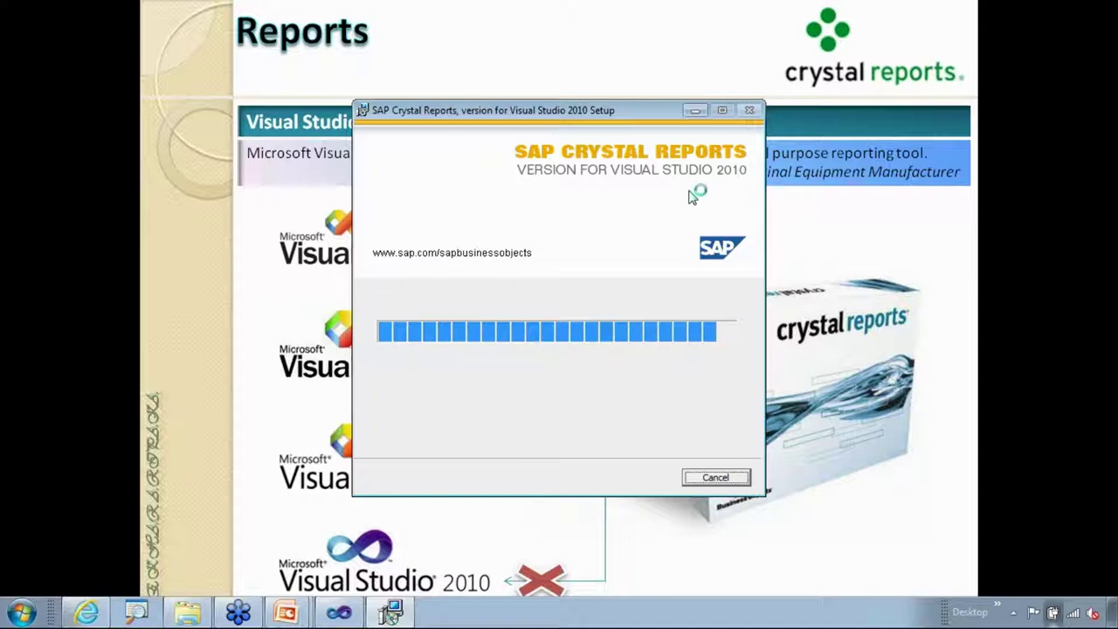
left_click(643, 480)
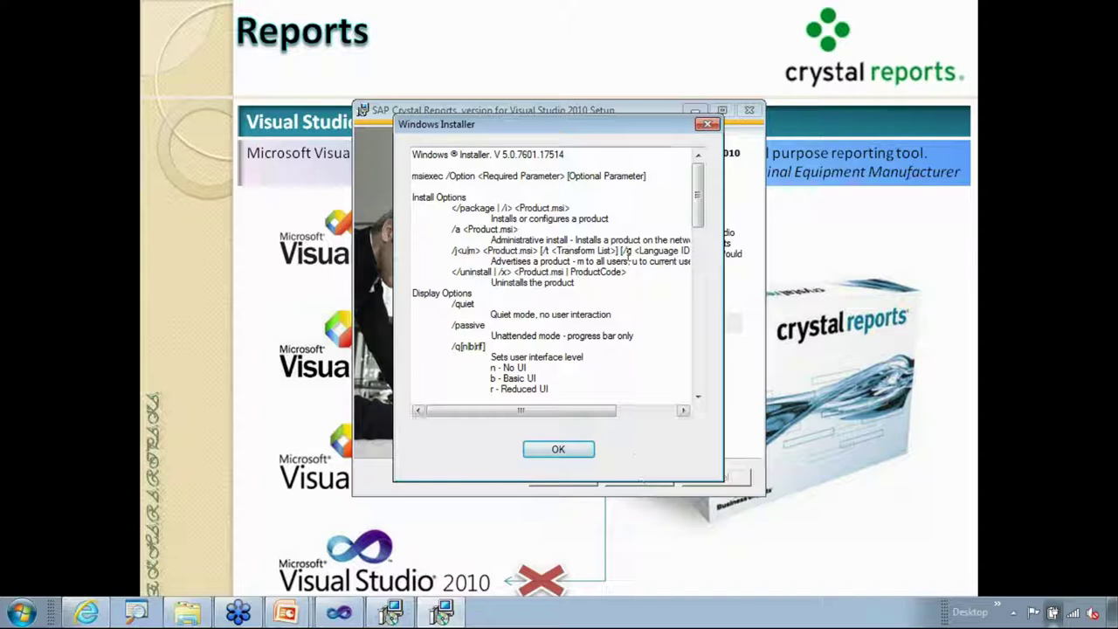
left_click_drag(698, 203, 698, 354)
left_click(558, 449)
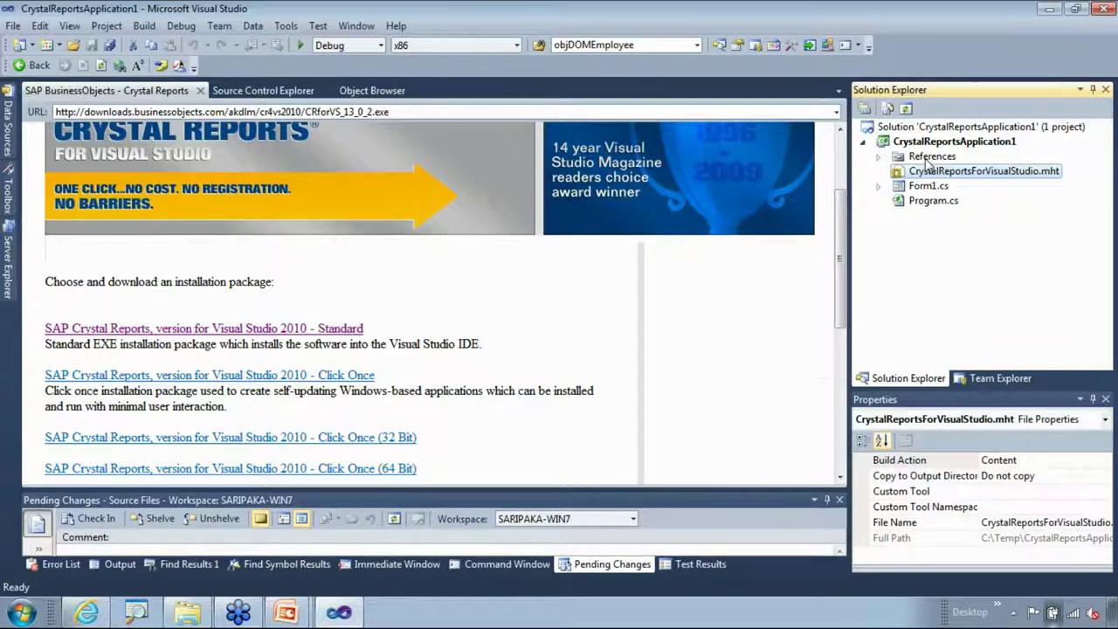
- Open the CrystalReportsApplication1 project's context menu, then launch a new Visual Studio 2010 instance
left_click(921, 145)
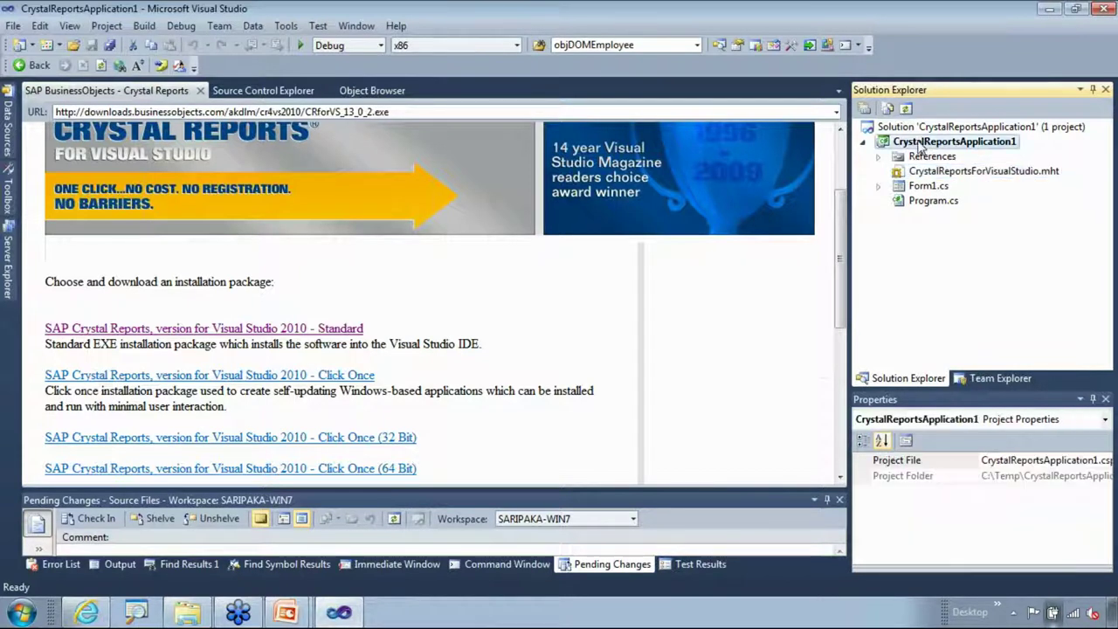
right_click(919, 145)
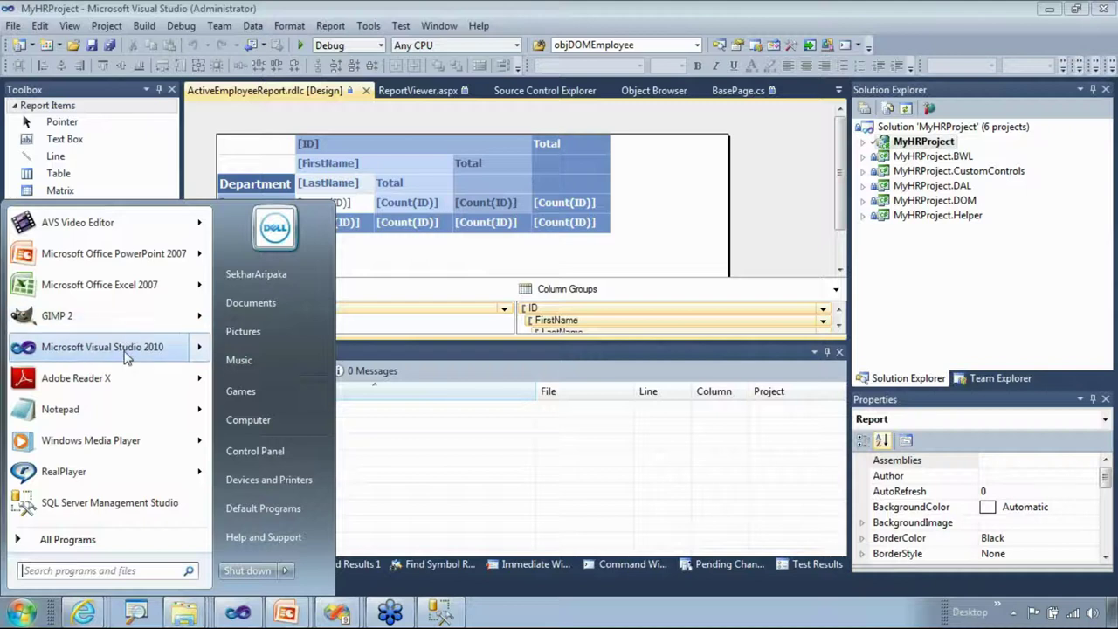
left_click(126, 354)
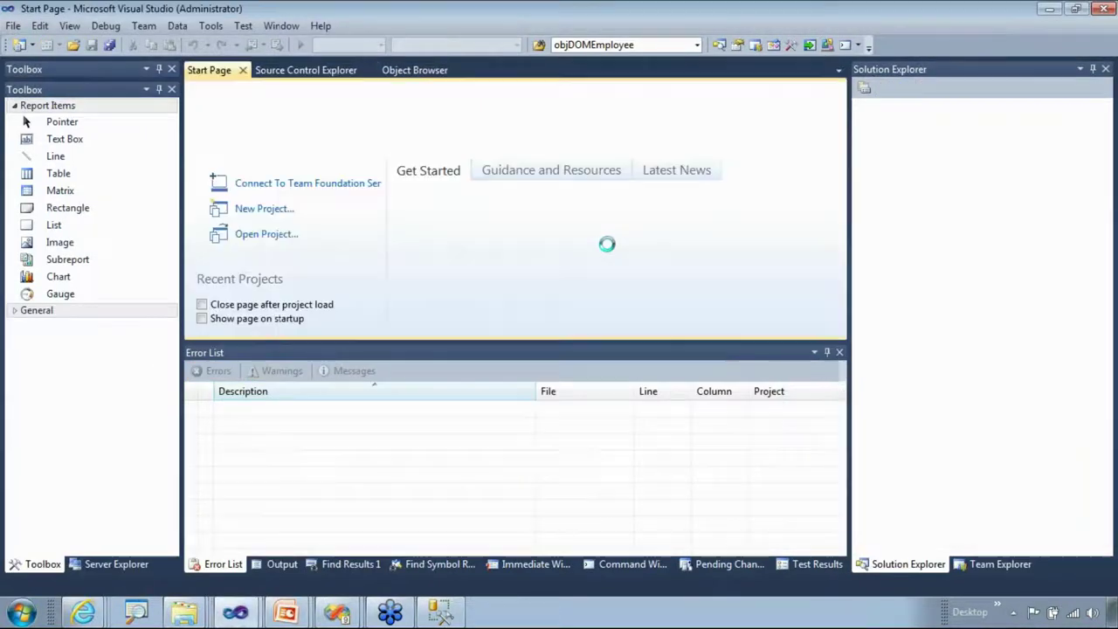
- Create ReportsApplication2 in C:\Temp from the Visual C# Reporting > Reports Application template
left_click(33, 45)
left_click(43, 63)
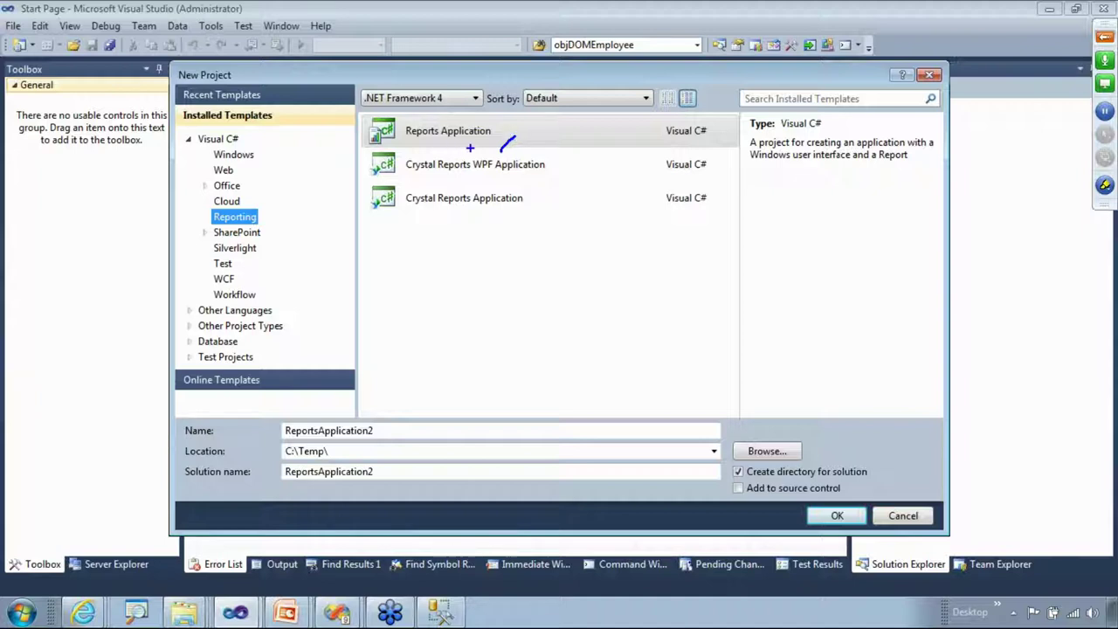
left_click_drag(426, 218, 471, 218)
key("Escape")
left_click(506, 133)
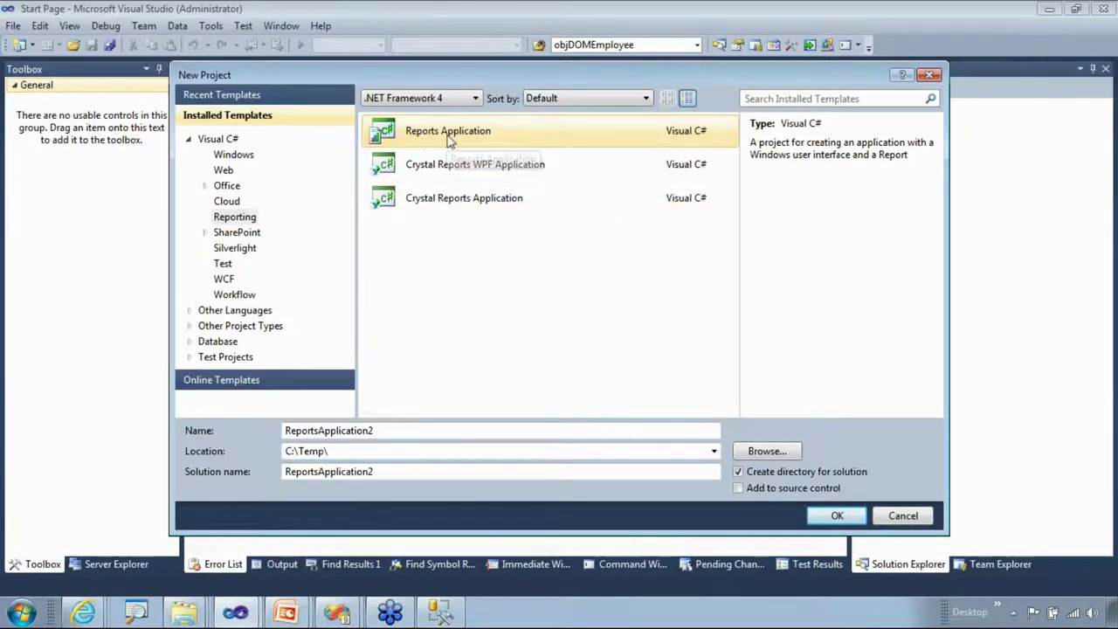
left_click(834, 515)
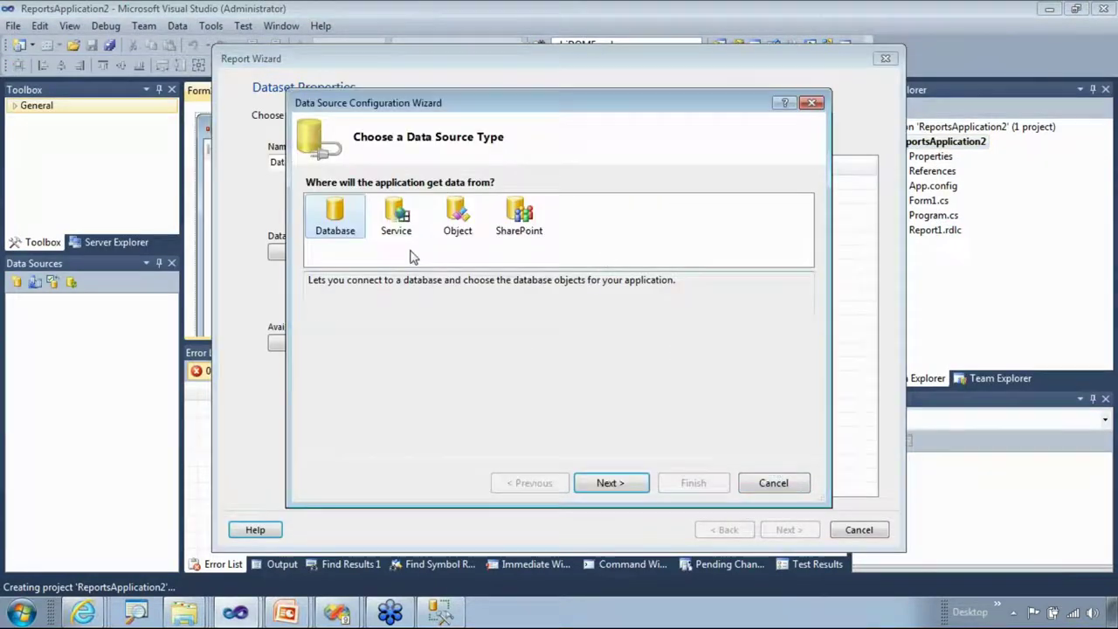
- Cancel the Data Source Configuration Wizard and the Report Wizard, then select Report1.rdlc and the solution
left_click(324, 219)
left_click(768, 483)
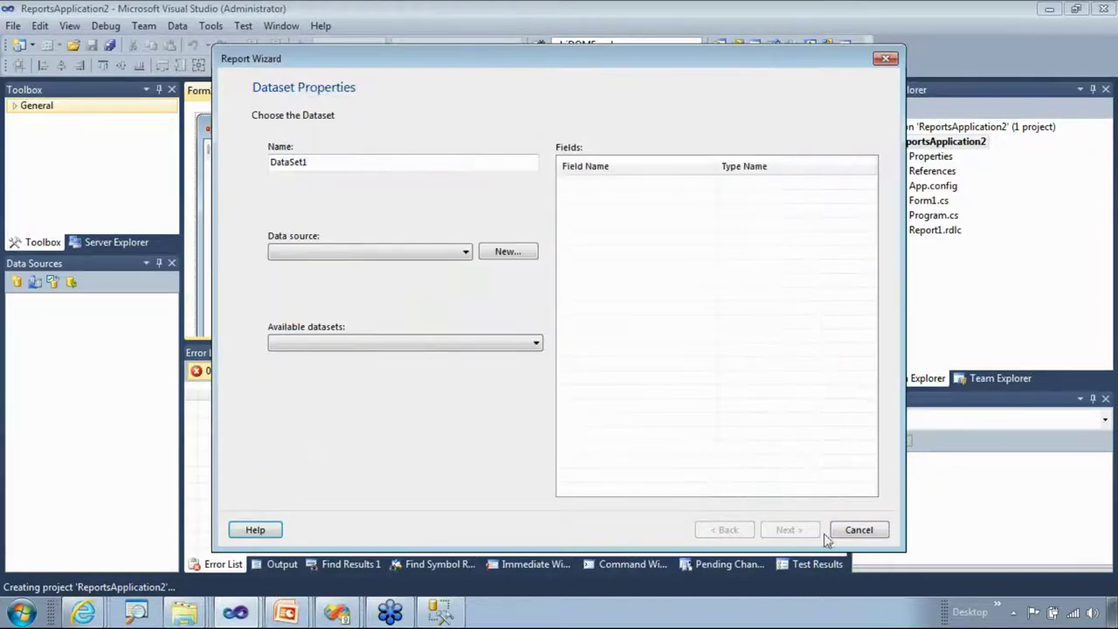
left_click(856, 530)
left_click(590, 365)
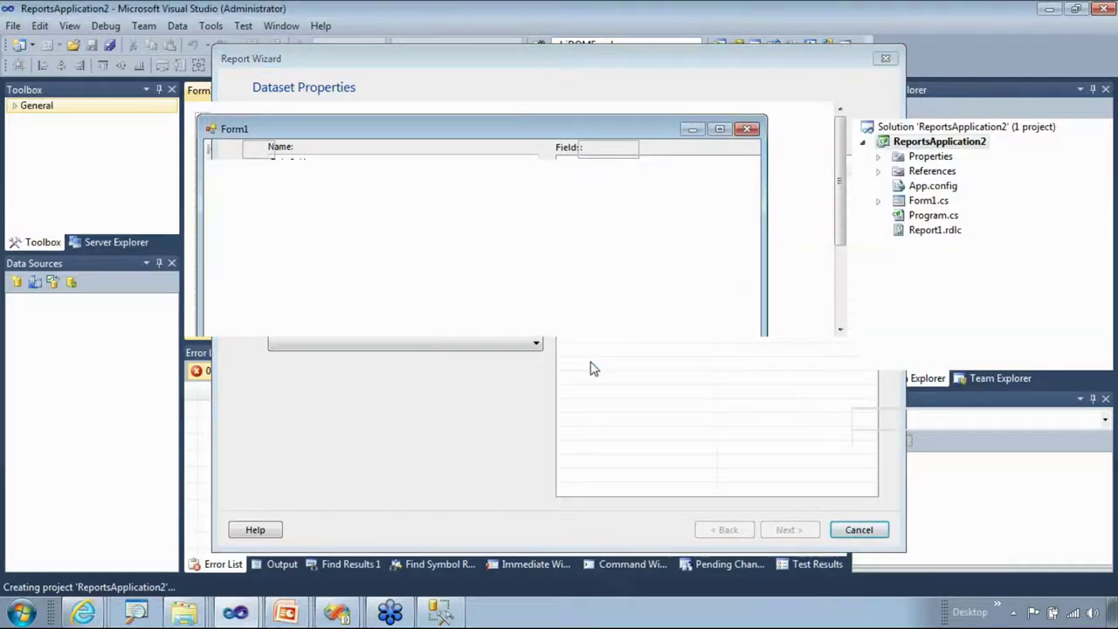
left_click(936, 232)
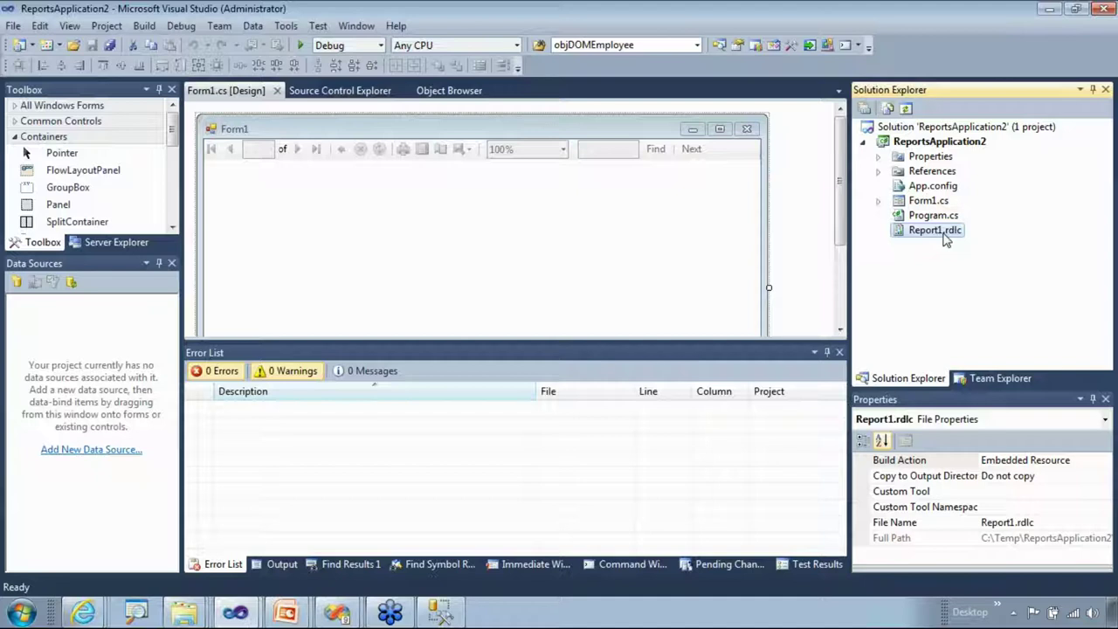
left_click(908, 129)
- Add a Crystal Reports Application project, CrystalReportsApplication1, with a blank report, cancelling the standard report wizard
right_click(908, 130)
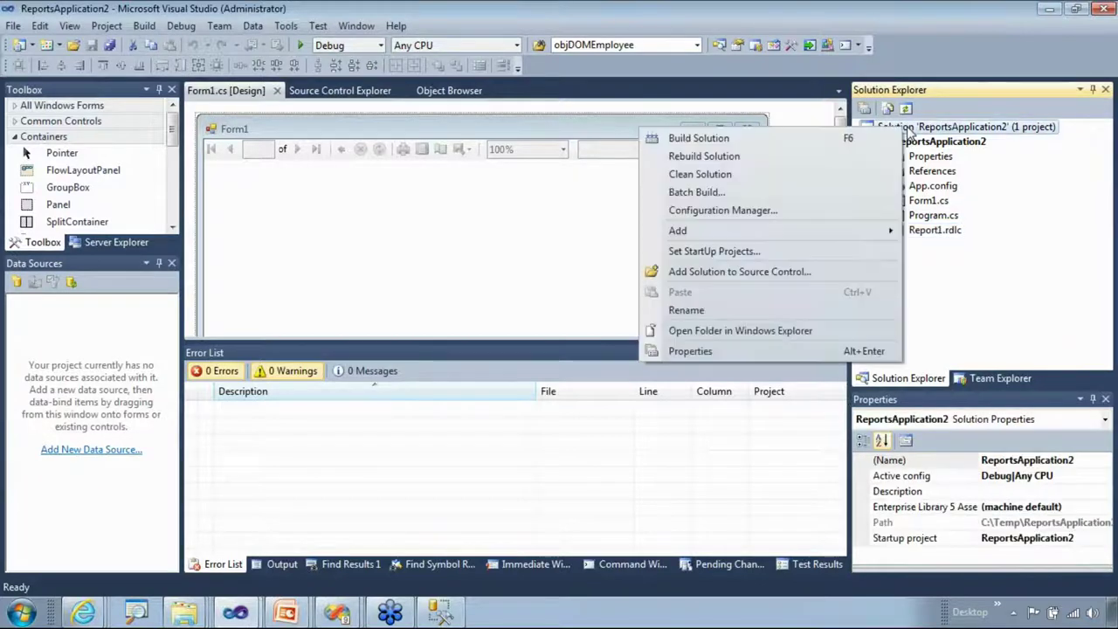
mouse_move(692, 232)
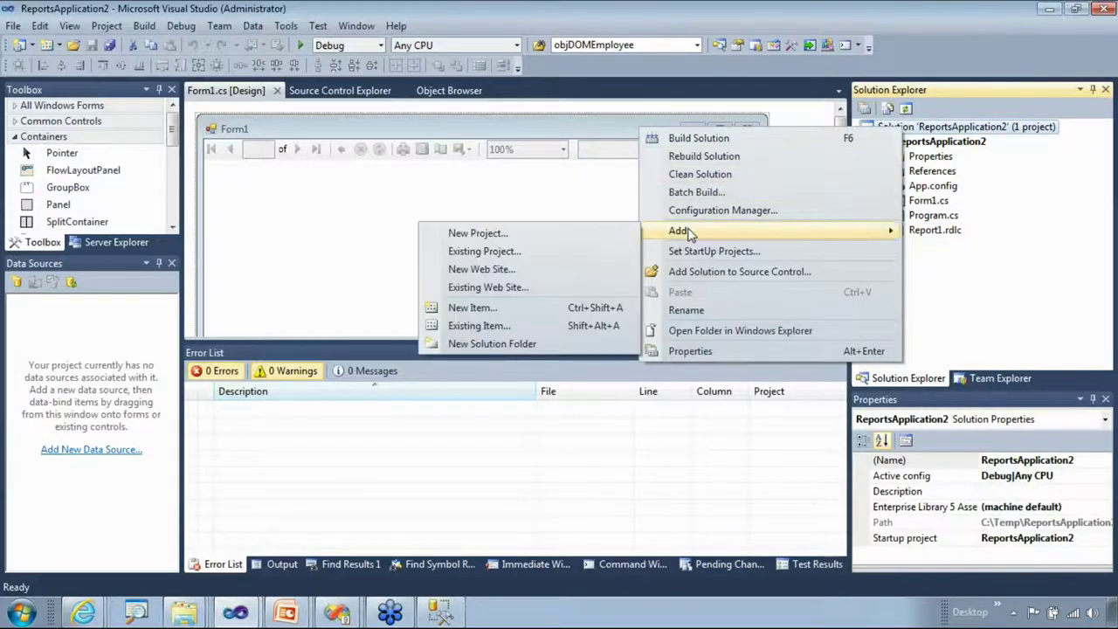
left_click(566, 234)
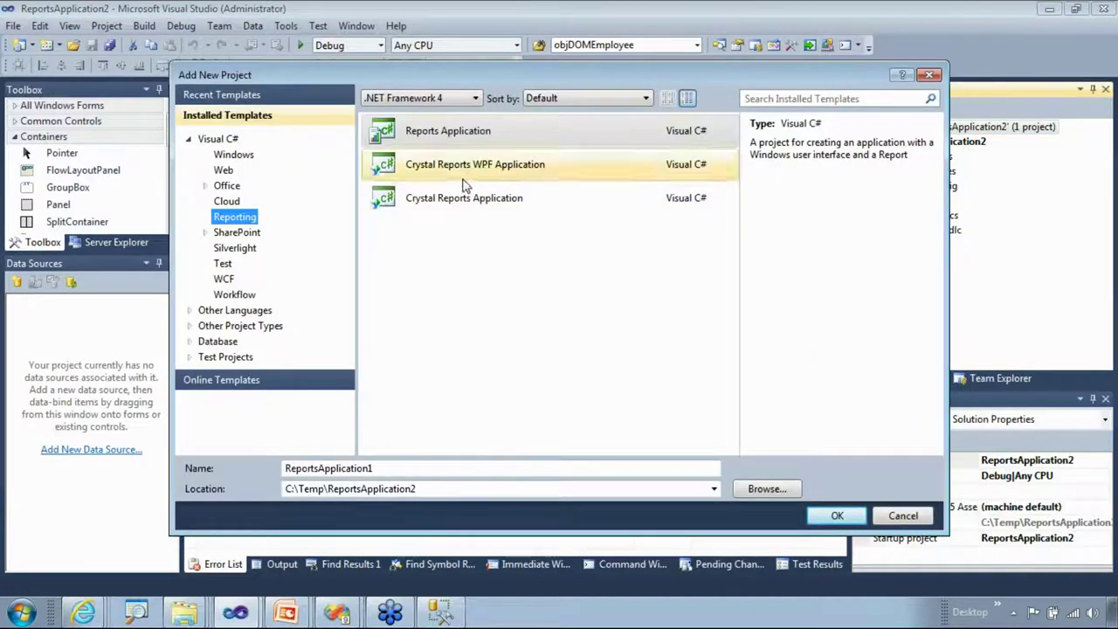
left_click(424, 202)
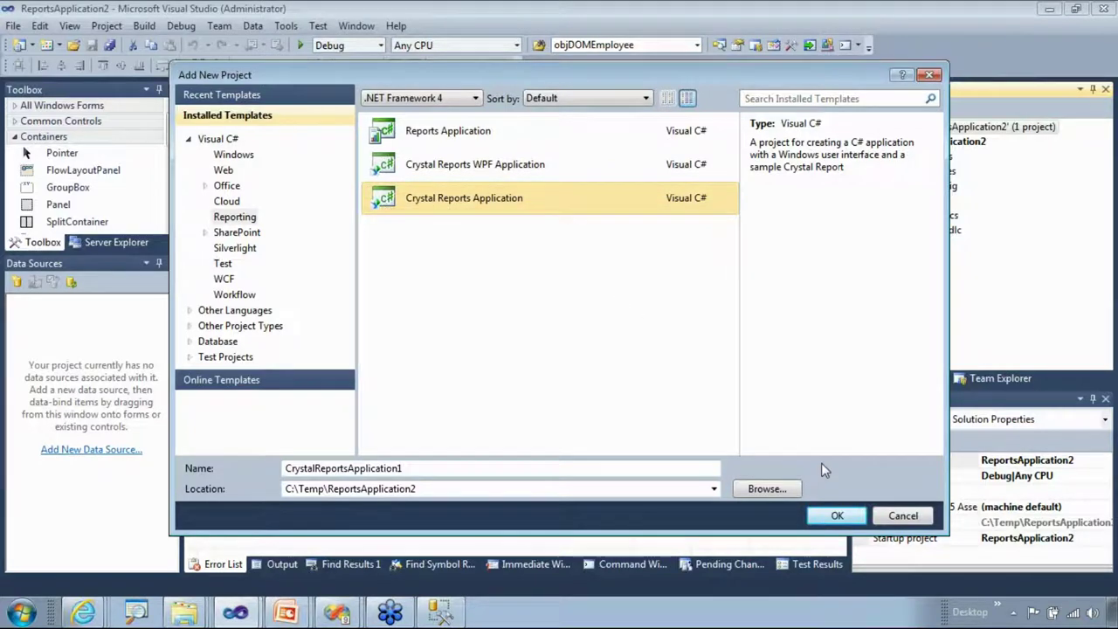
left_click(821, 516)
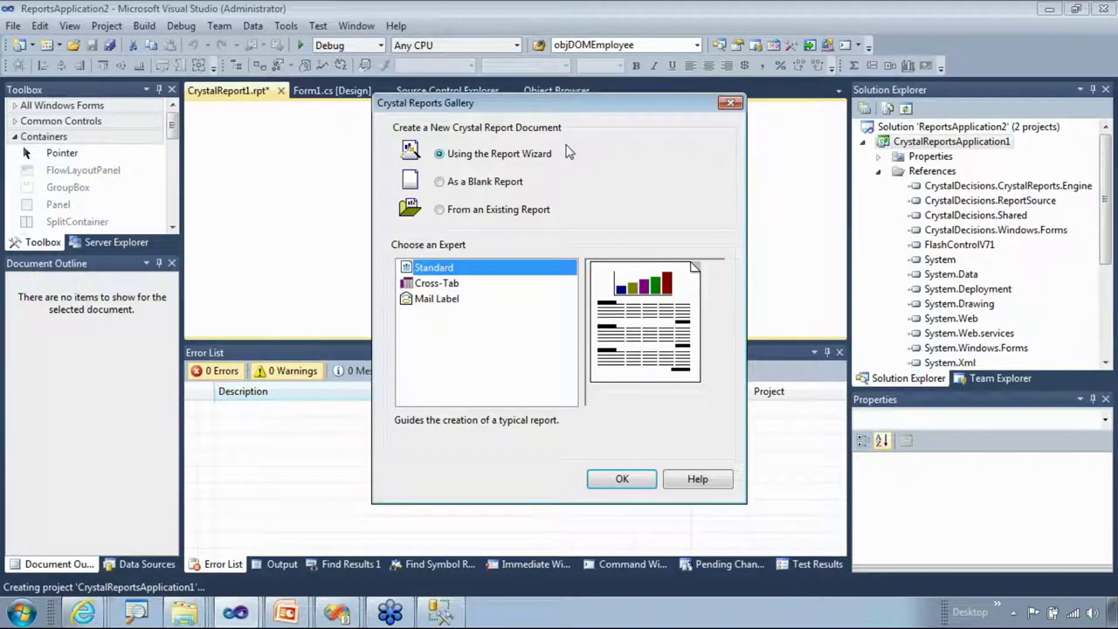
left_click(622, 479)
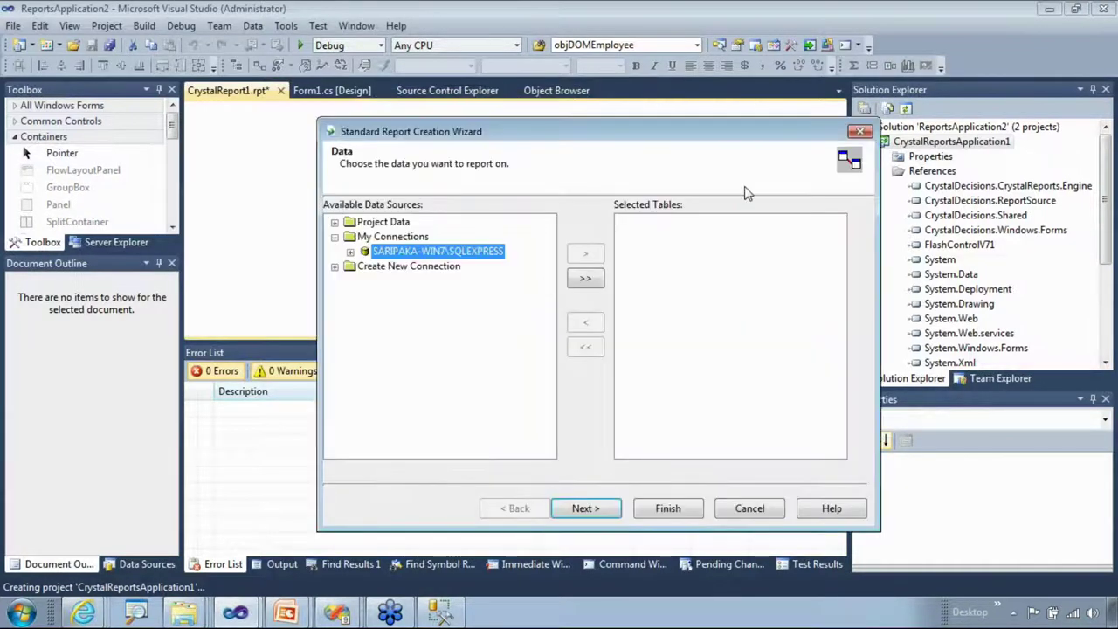
left_click(735, 515)
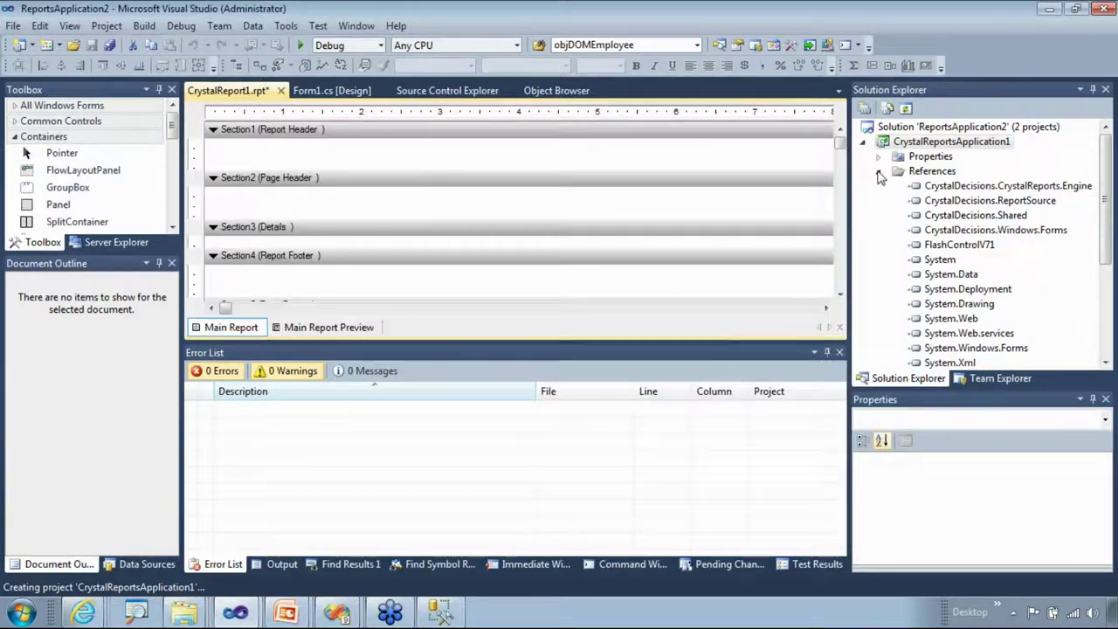
left_click(878, 172)
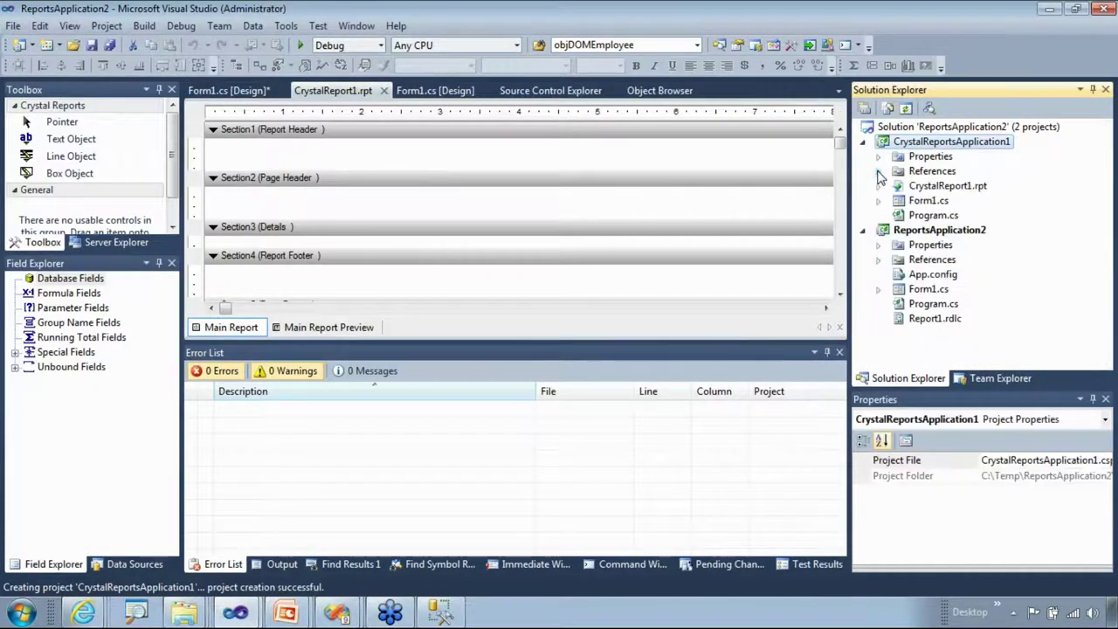
left_click(951, 188)
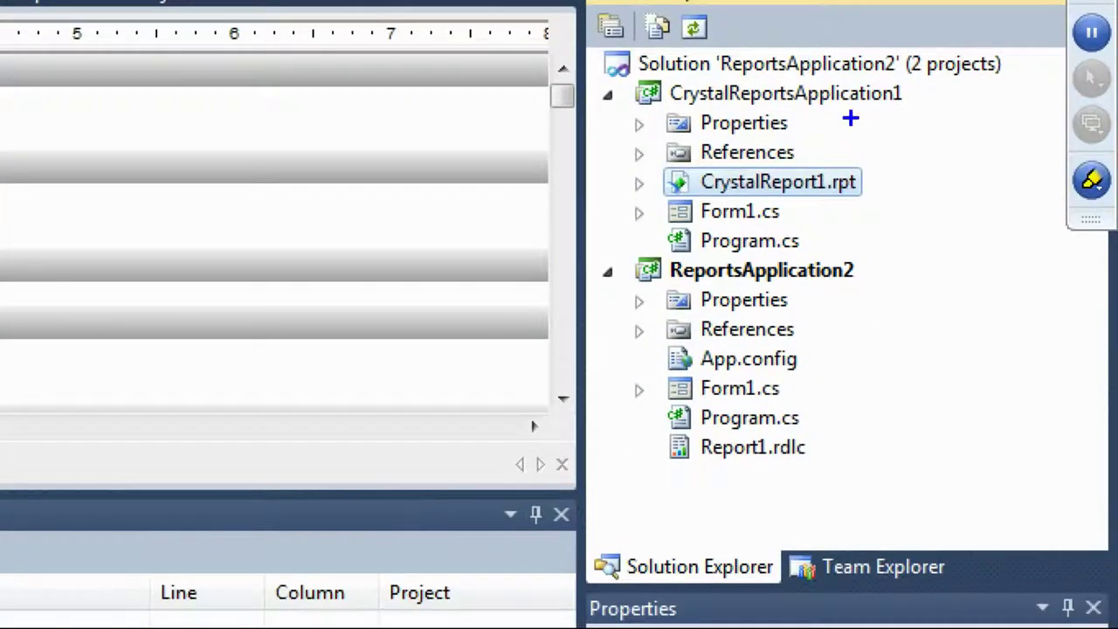
left_click_drag(874, 157, 866, 182)
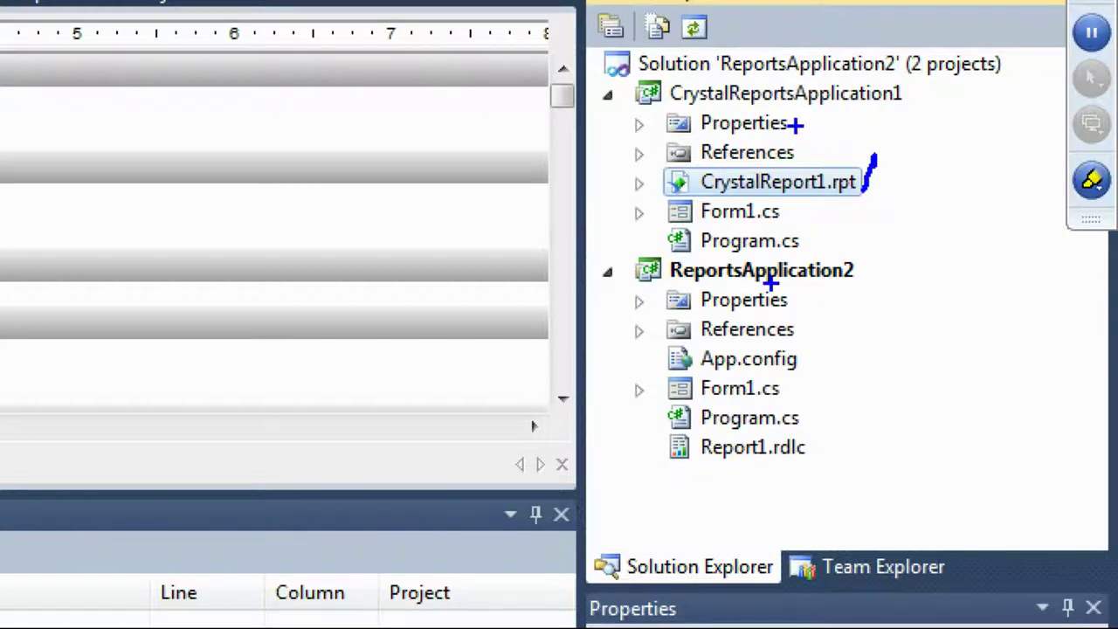
left_click_drag(817, 442, 813, 469)
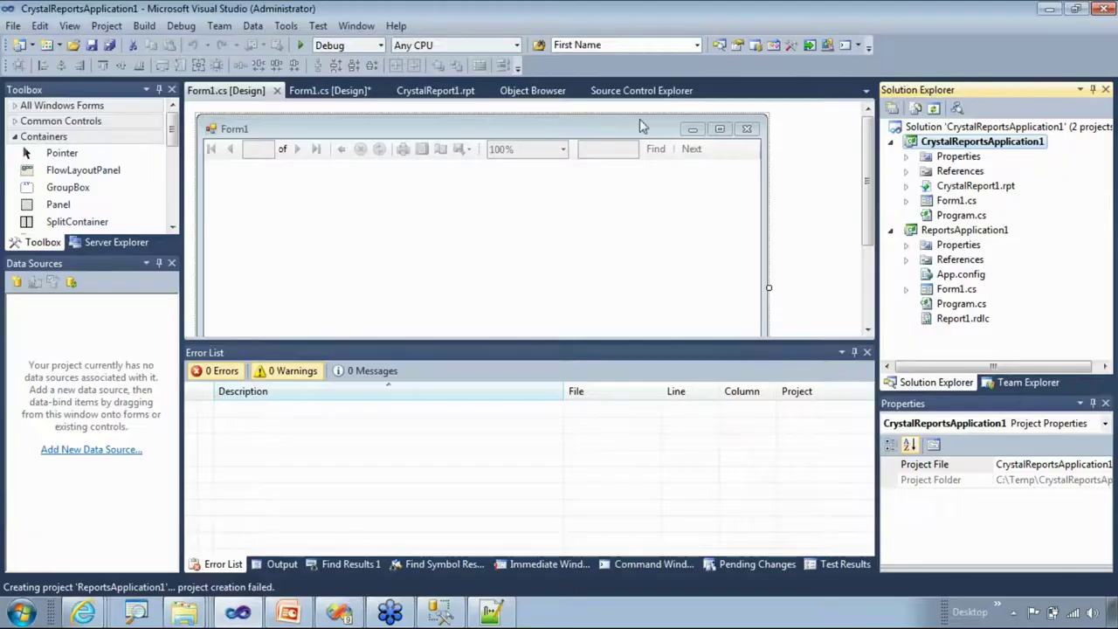
- Open CrystalReport1.rpt in the Crystal designer and select Database Fields in Field Explorer
left_click(633, 131)
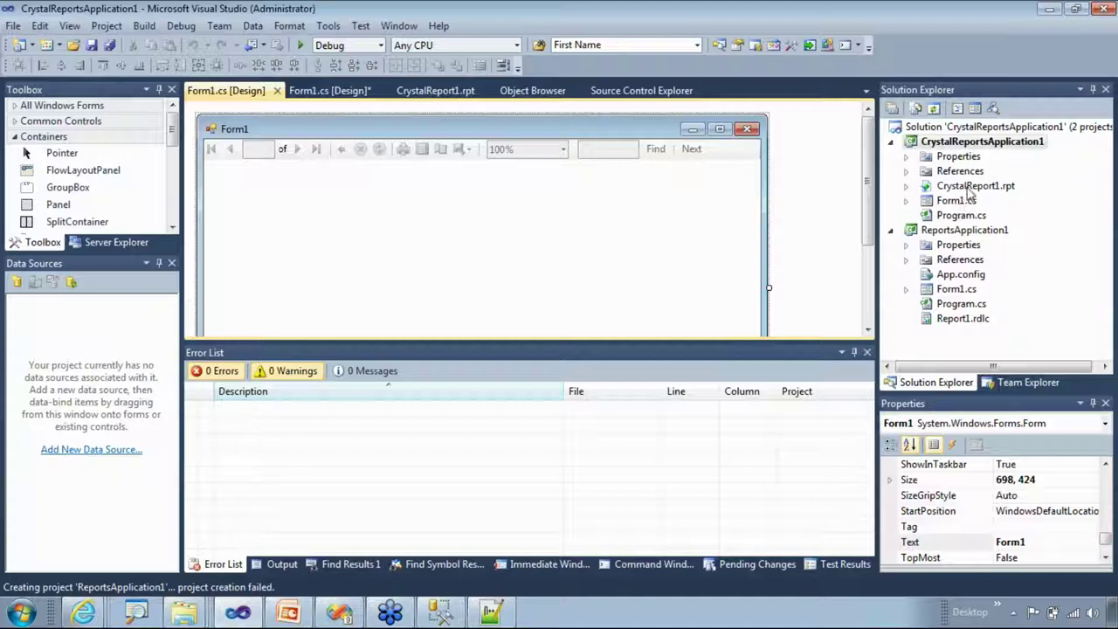
double_click(968, 189)
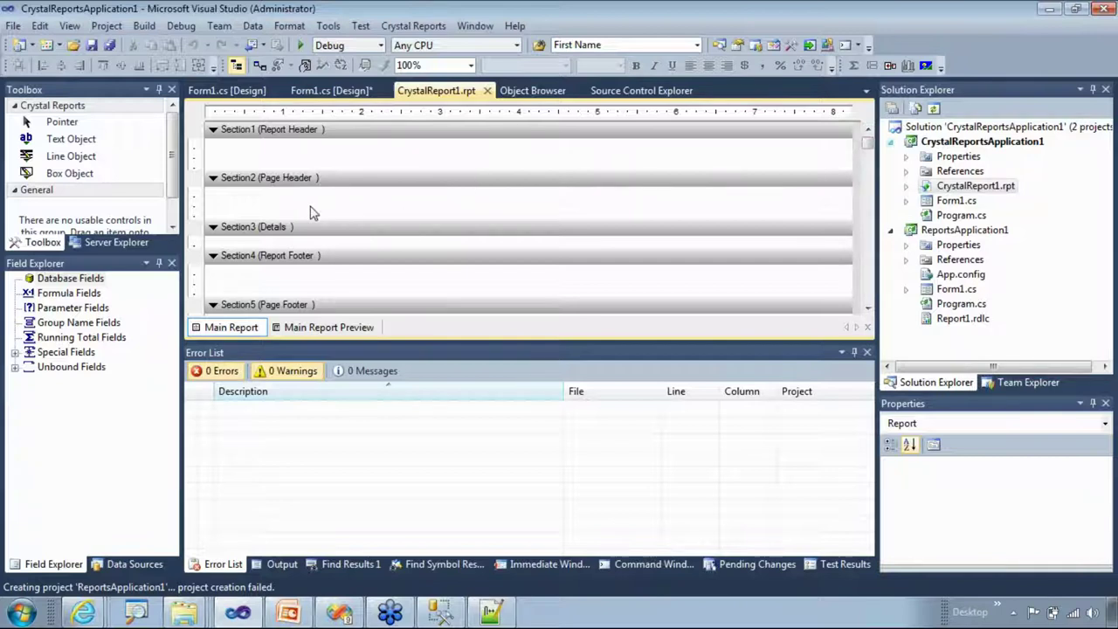
left_click(58, 281)
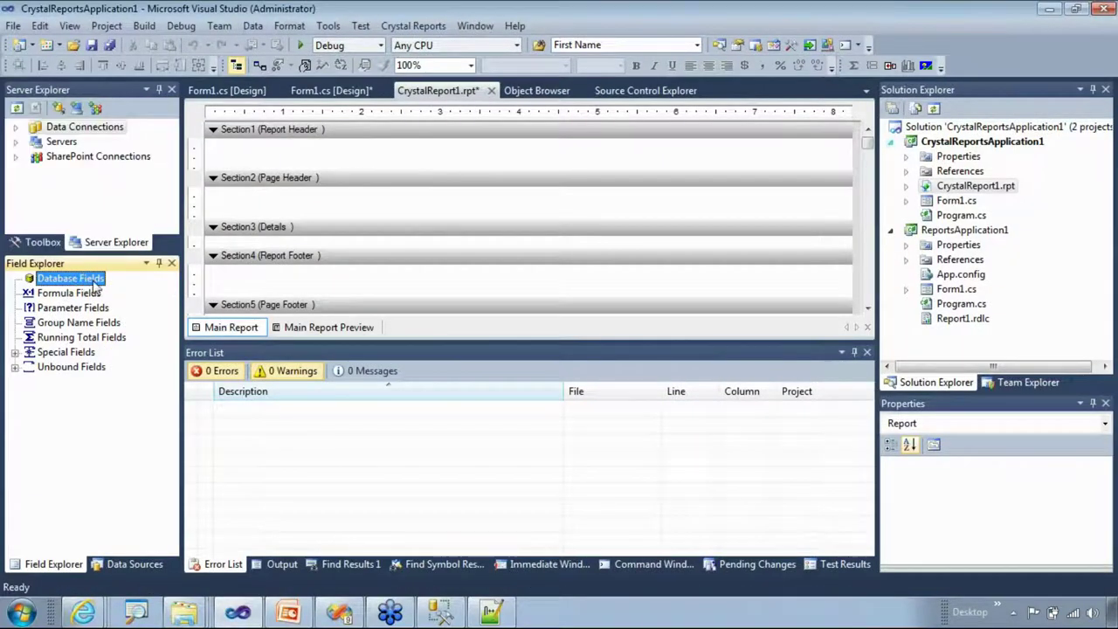
- In Database Expert, start a new OLE DB (ADO) connection using the OLE DB provider for SQL Server
right_click(100, 281)
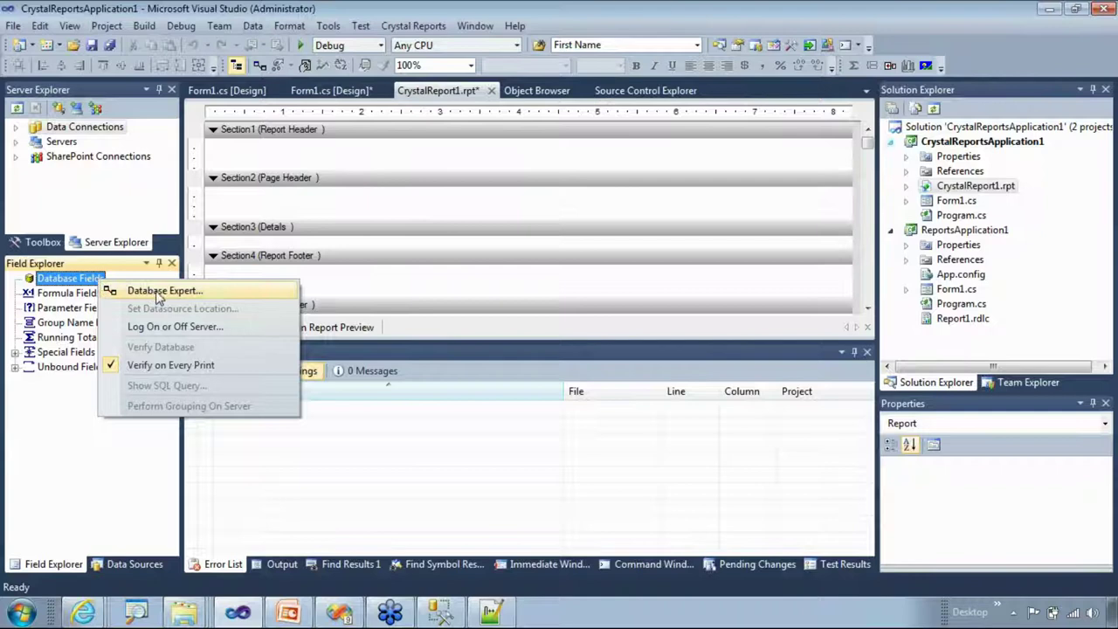
left_click(223, 298)
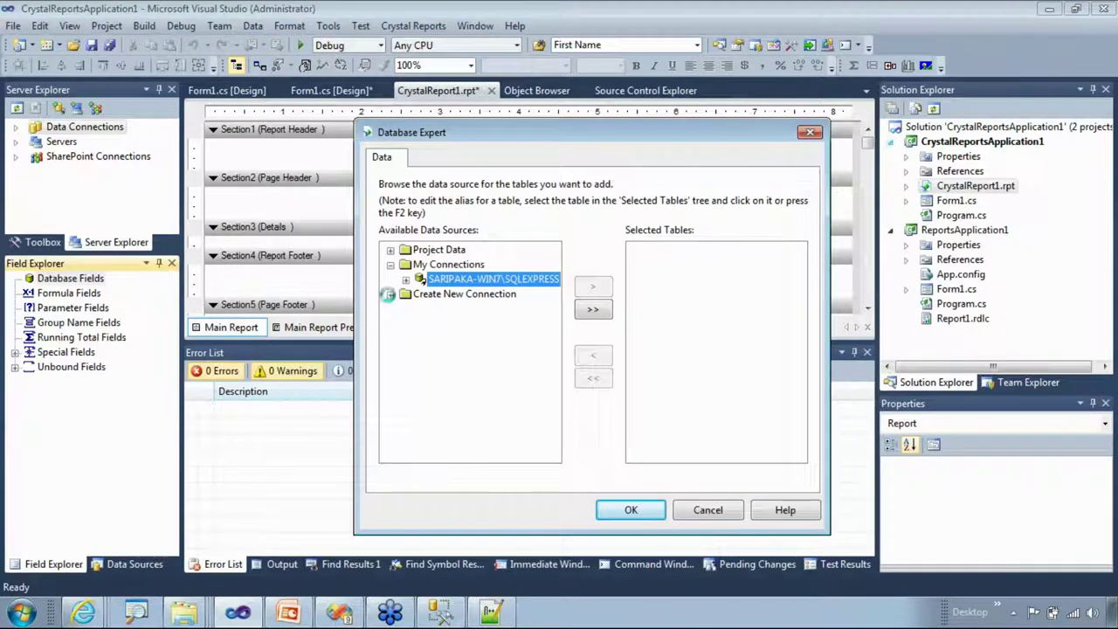
left_click(389, 294)
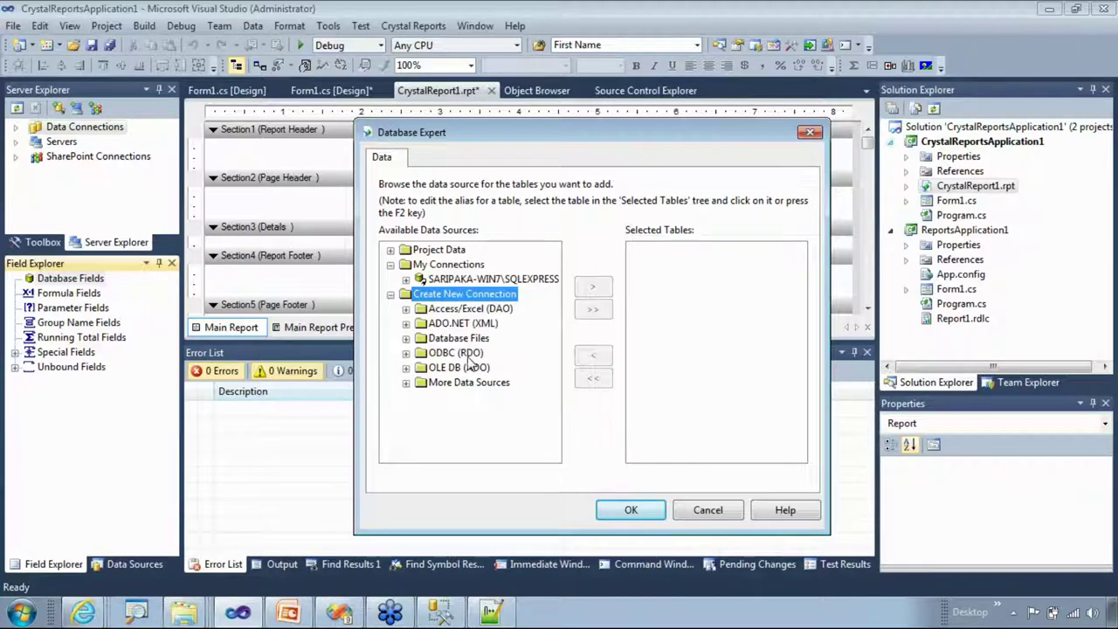
left_click(450, 368)
left_click(406, 368)
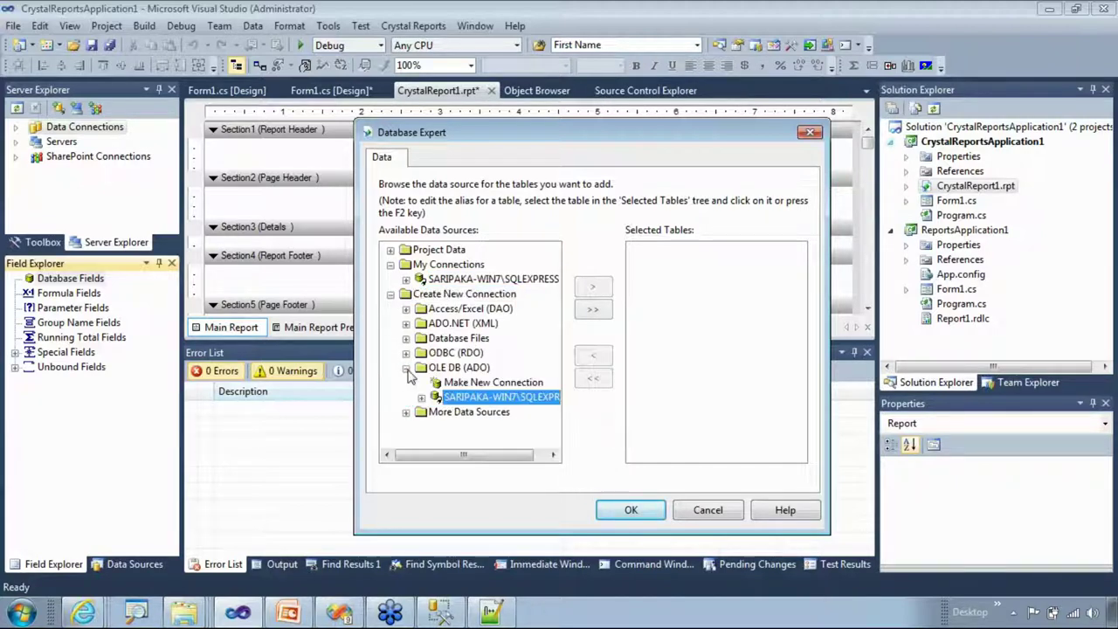
left_click(490, 383)
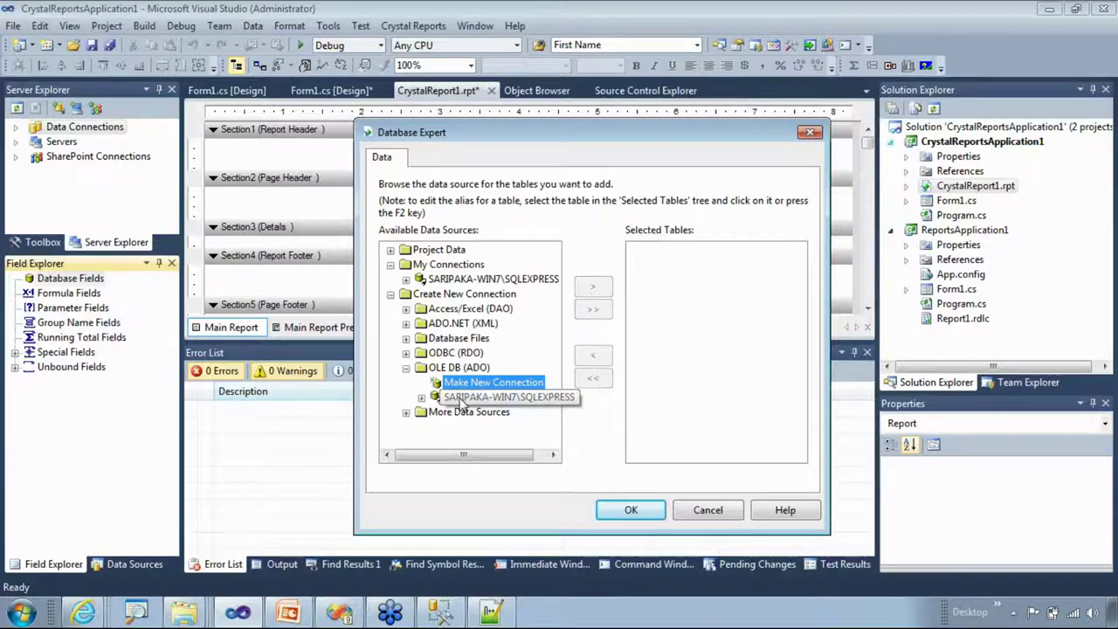
left_click_drag(466, 454, 489, 455)
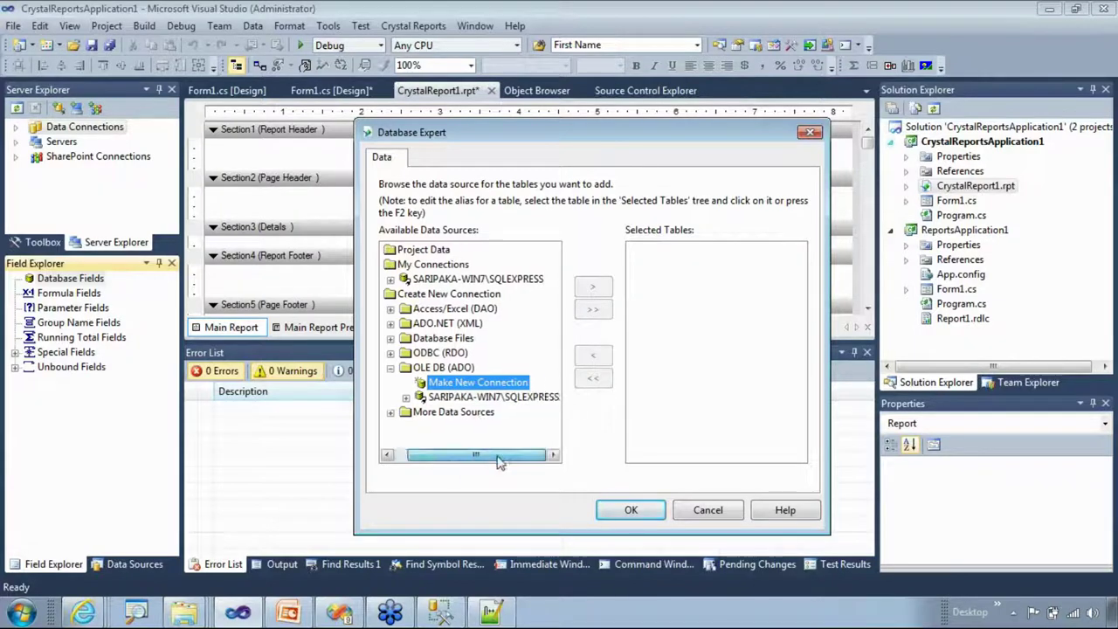
double_click(433, 384)
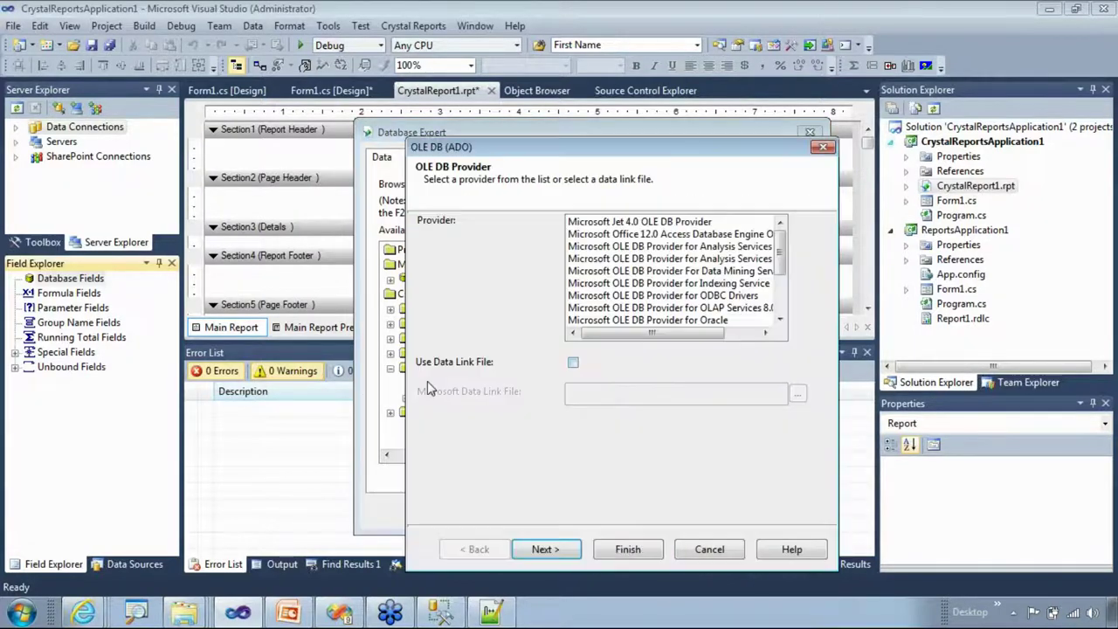
scroll(782, 265, "down", 3)
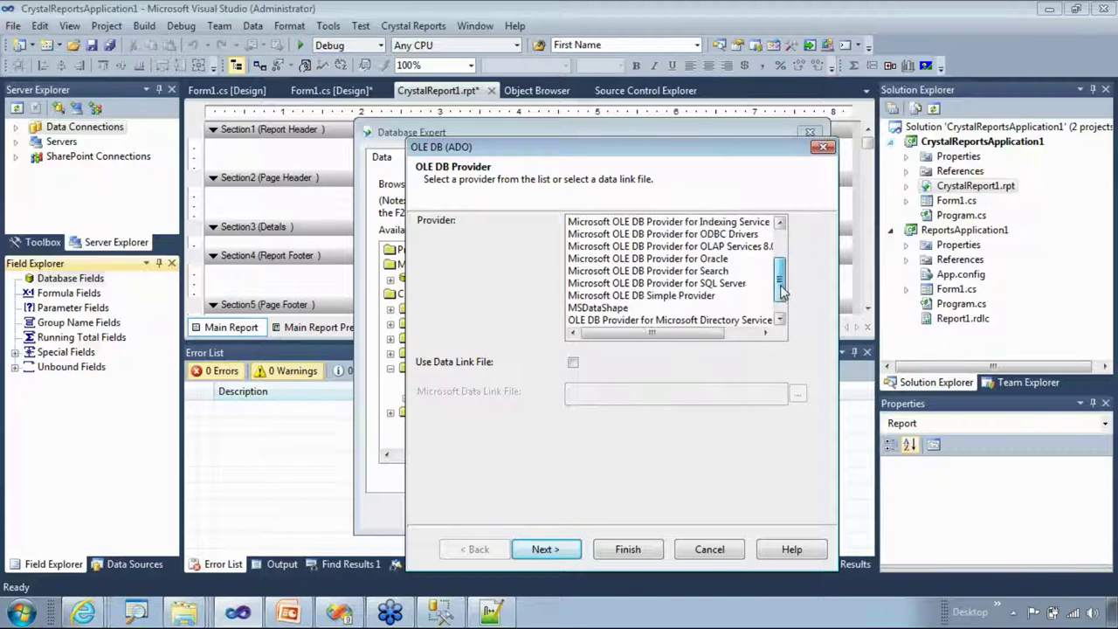
left_click(721, 260)
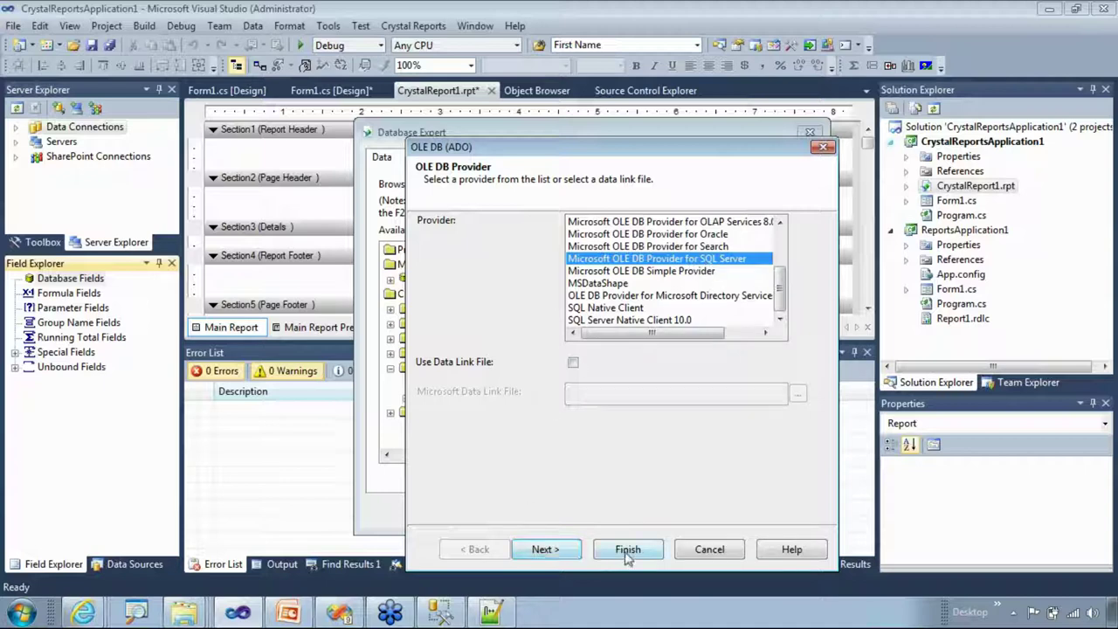
left_click(543, 552)
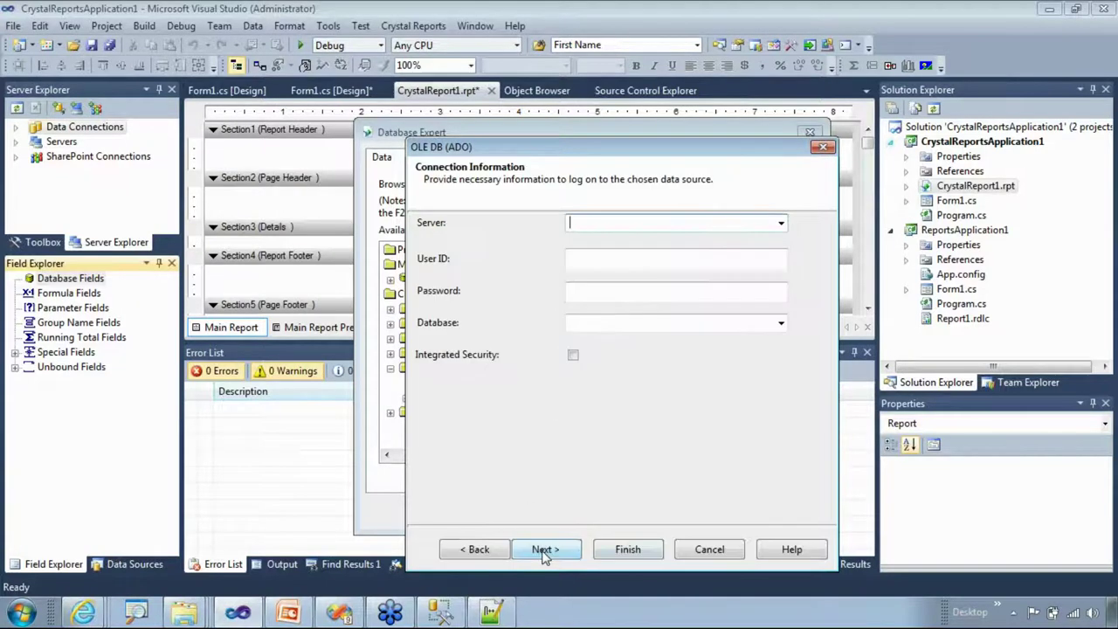
- Connect to the SQLEXPRESS server with integrated security and the MyHRDB database, then finish
left_click(781, 223)
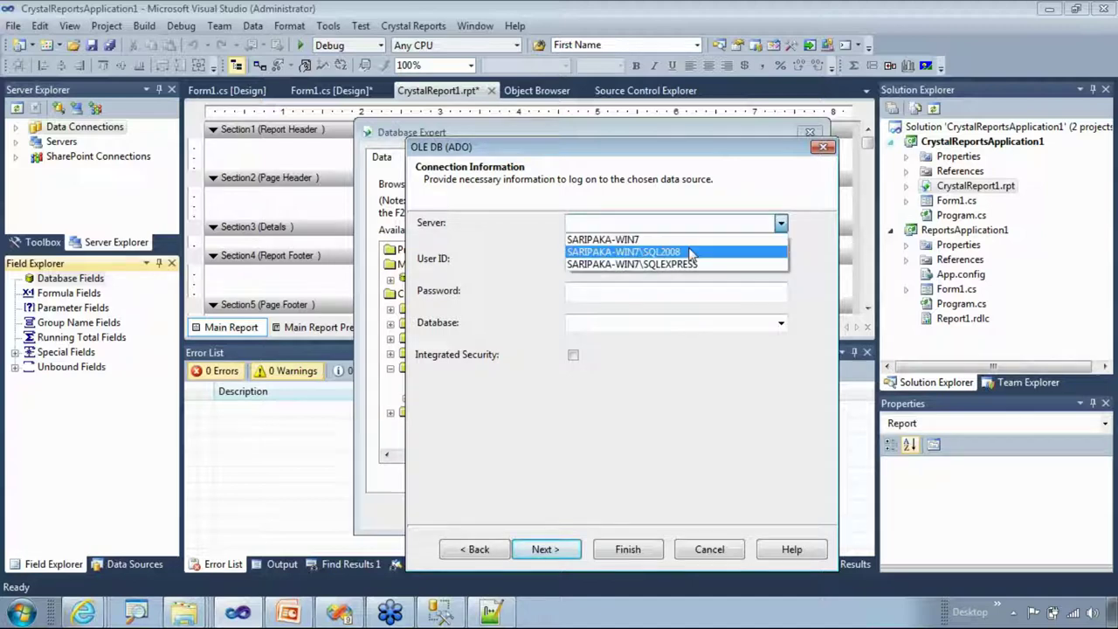
left_click(674, 264)
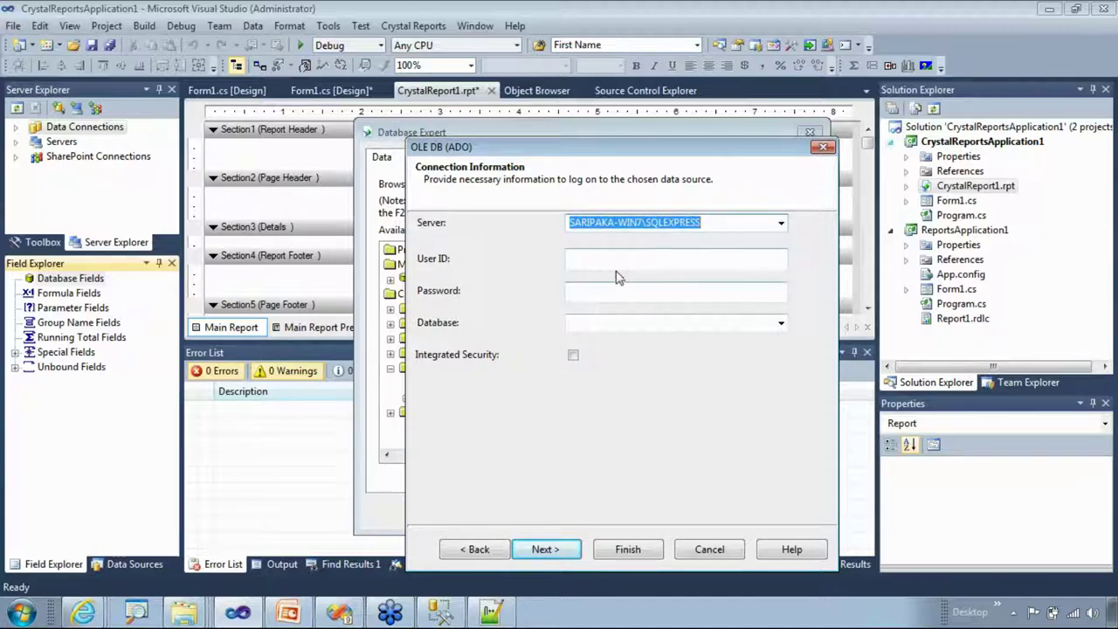
left_click(573, 357)
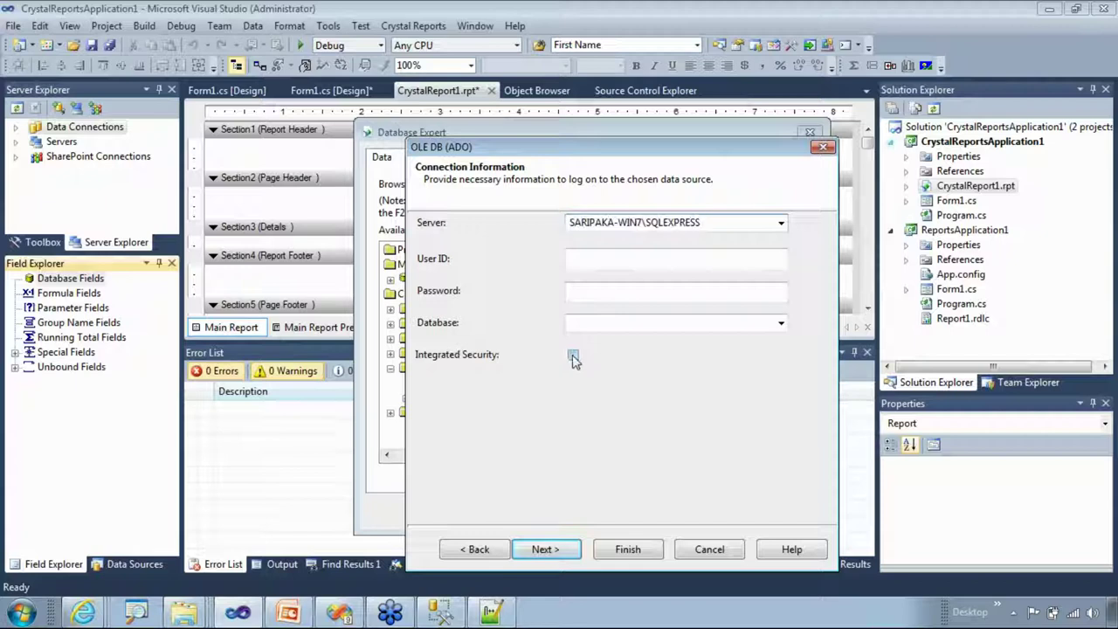
left_click(779, 323)
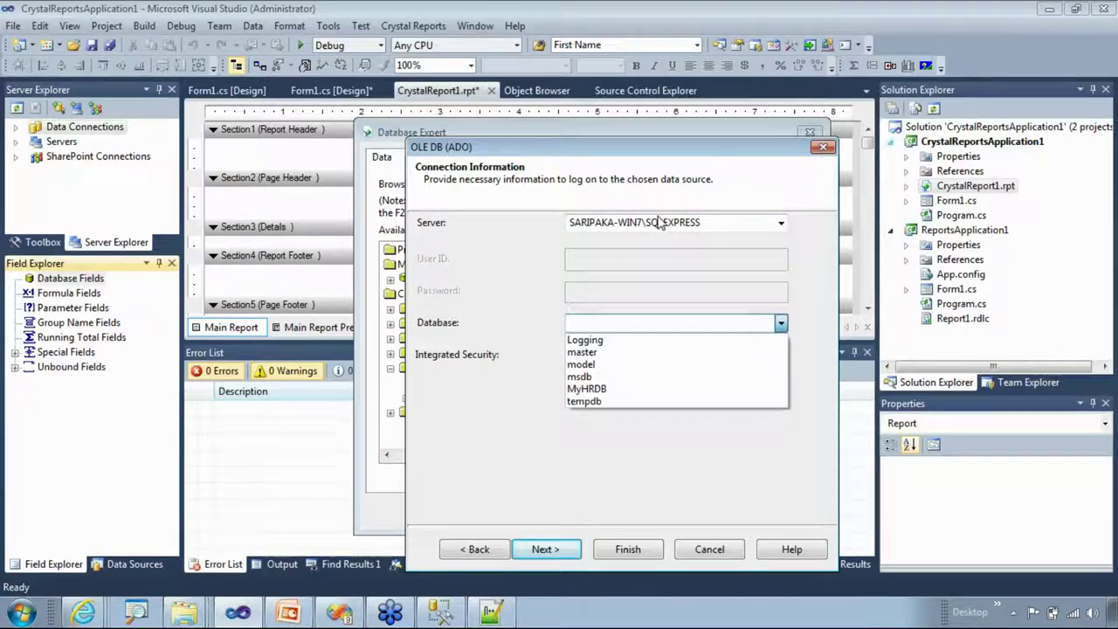
left_click(587, 389)
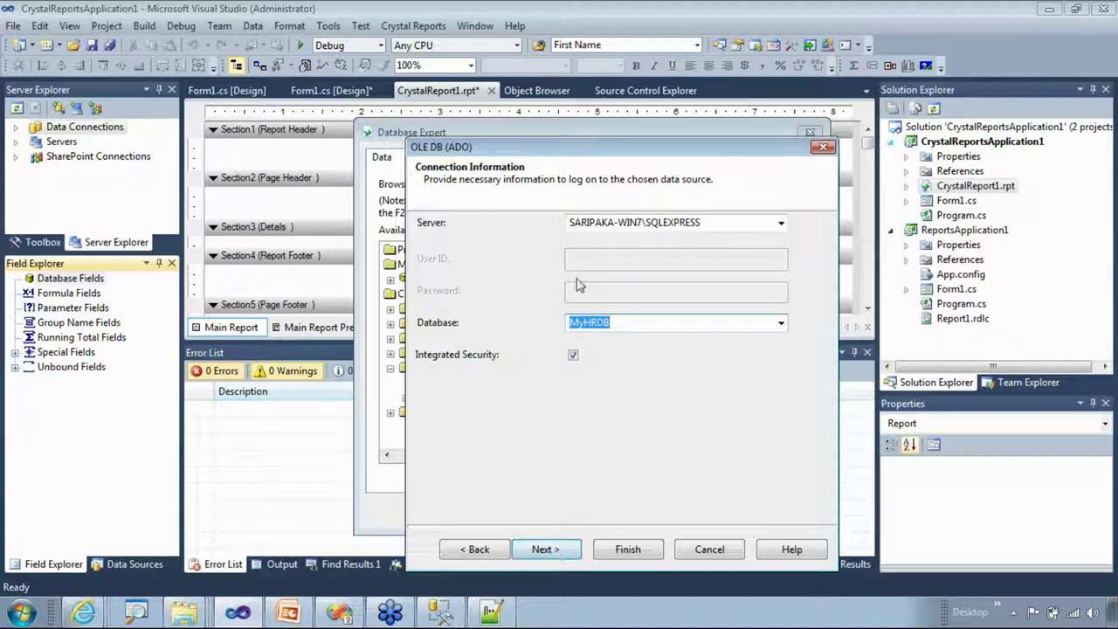
left_click(543, 550)
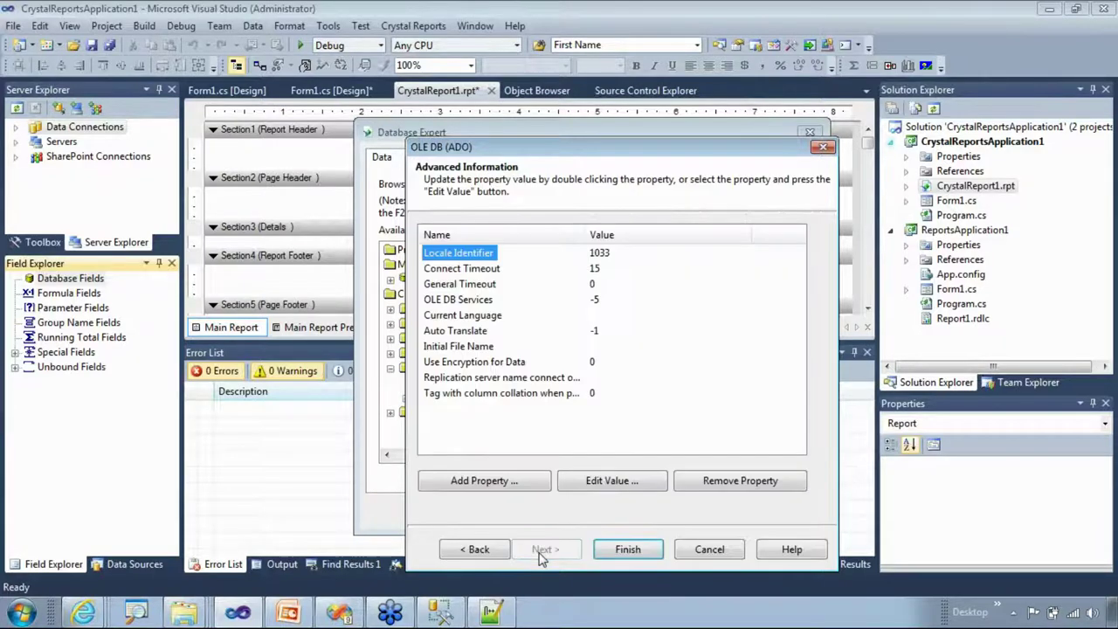
left_click(622, 552)
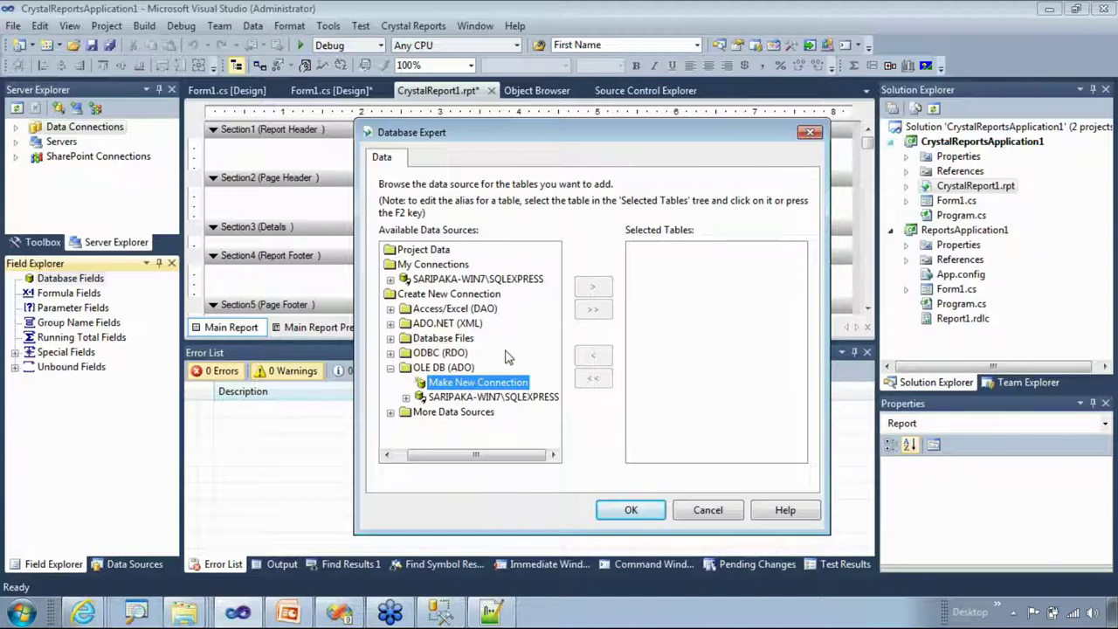
- Expand the SQLEXPRESS connection to MyHRDB > dbo and add the MyHRData table to the report
left_click(454, 400)
left_click(406, 398)
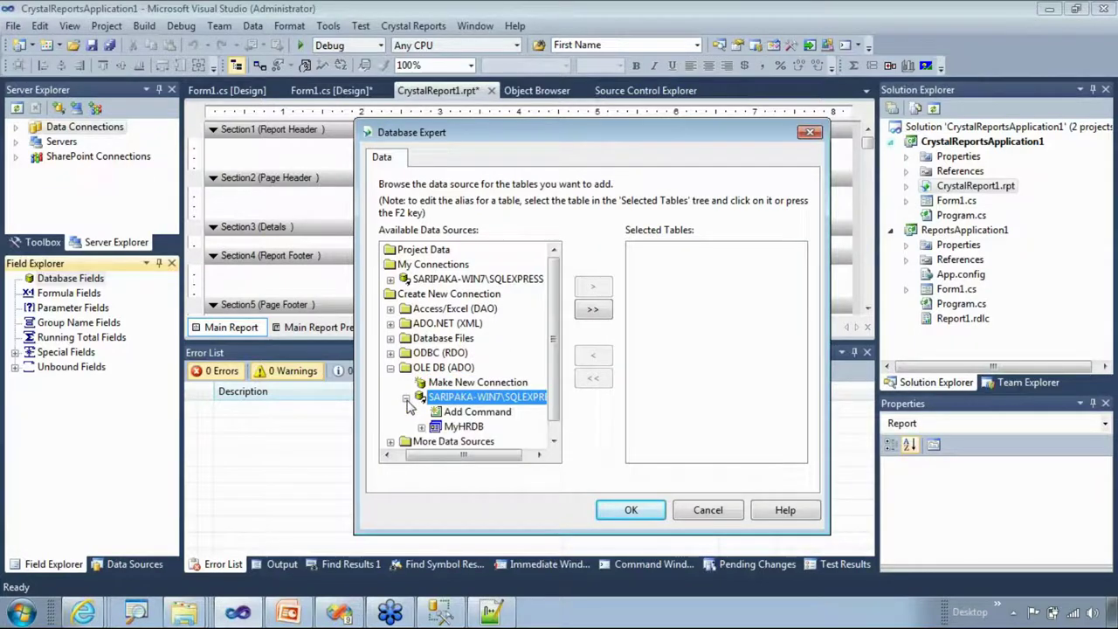
left_click(462, 426)
left_click(421, 426)
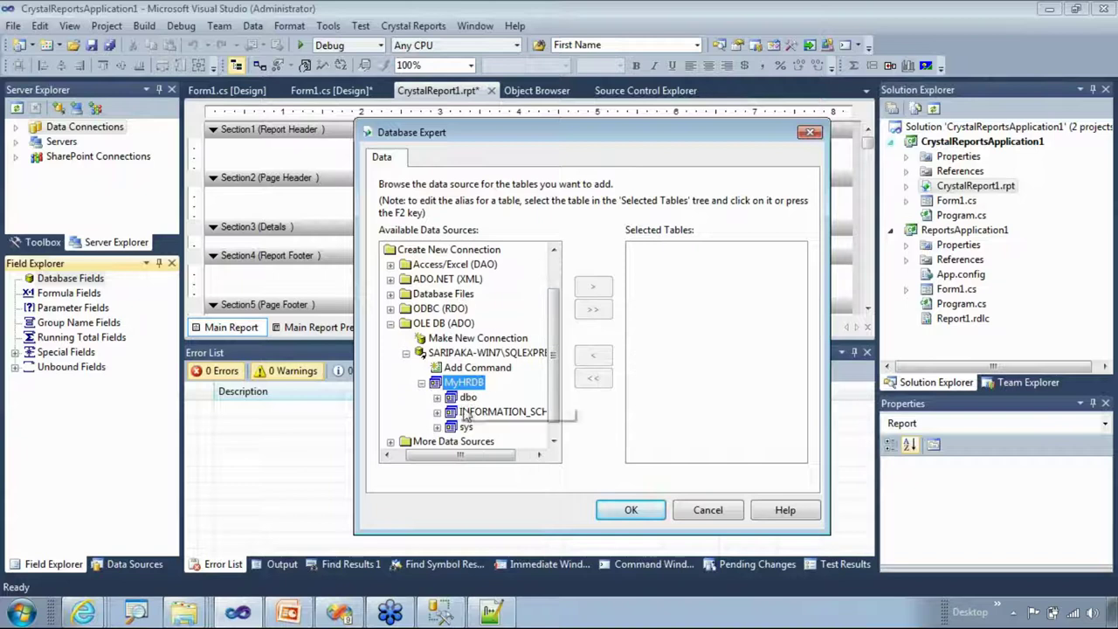
left_click(467, 398)
left_click(436, 398)
left_click(476, 413)
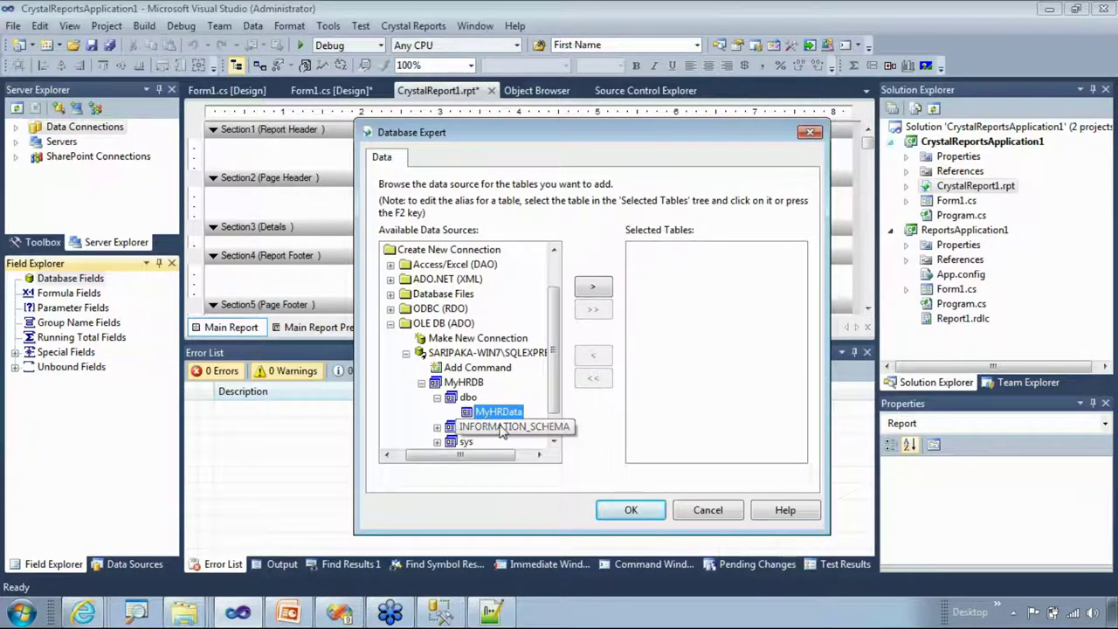
left_click(593, 288)
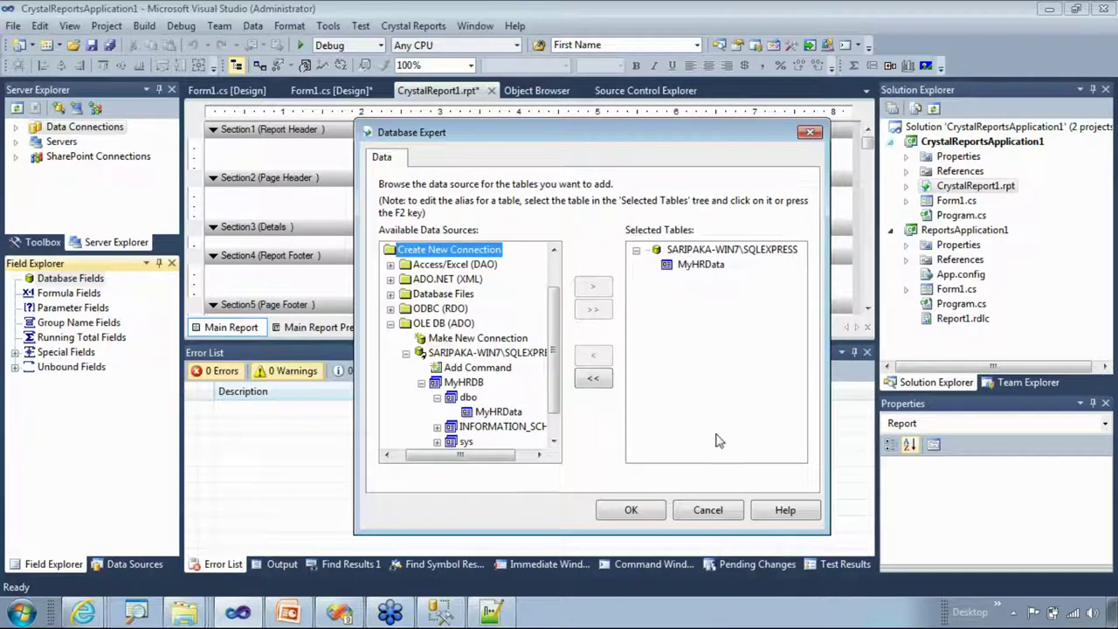
left_click(642, 513)
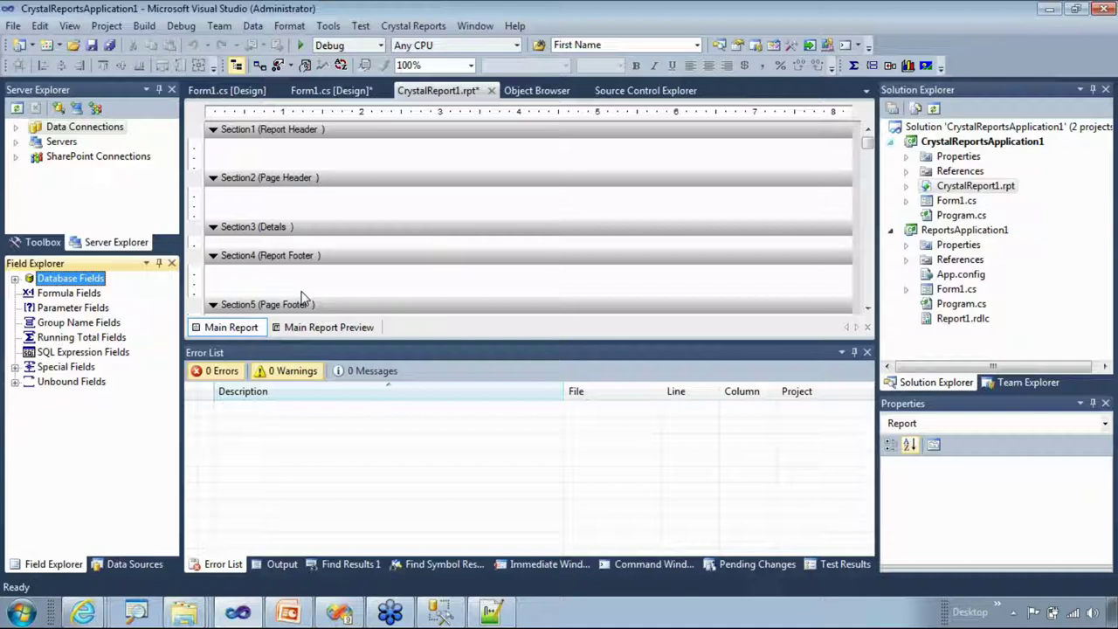
- Place the First Name, Last Name, City and E-mail Address fields from MyHRData into the Details section
left_click(15, 279)
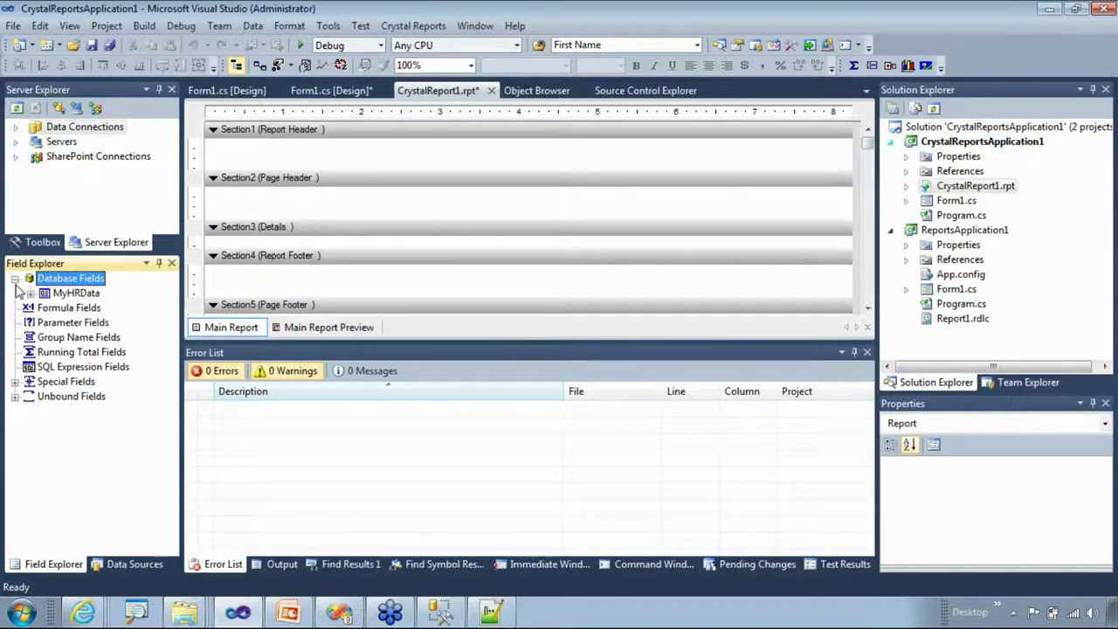
left_click(31, 293)
left_click(83, 310)
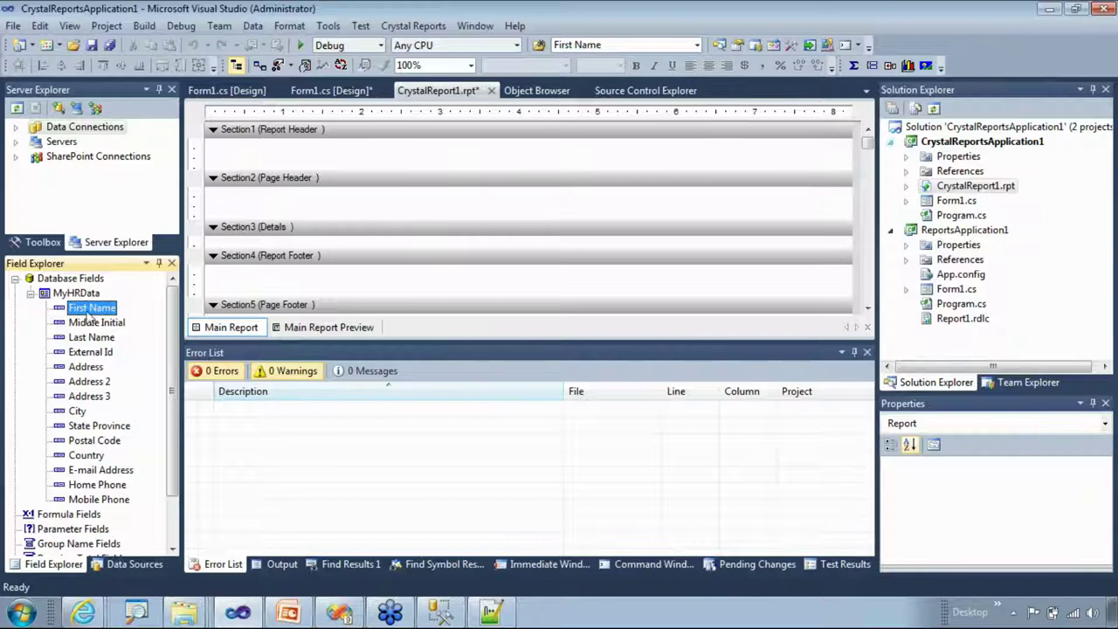
left_click_drag(96, 316, 256, 247)
left_click(79, 338)
left_click_drag(77, 342, 365, 248)
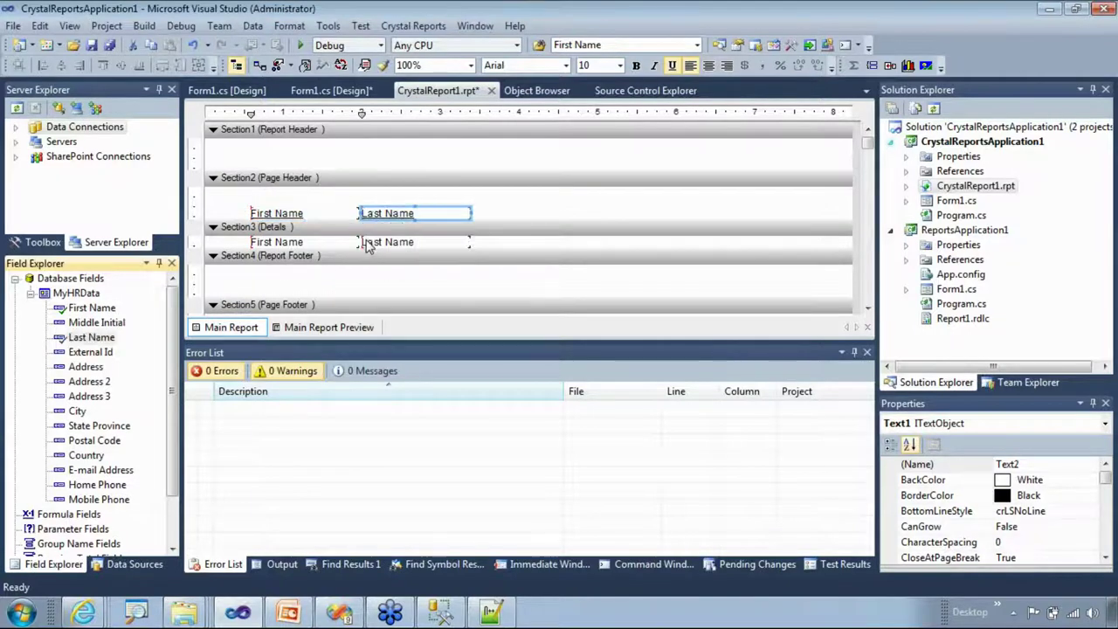
left_click(77, 412)
left_click_drag(77, 414, 486, 248)
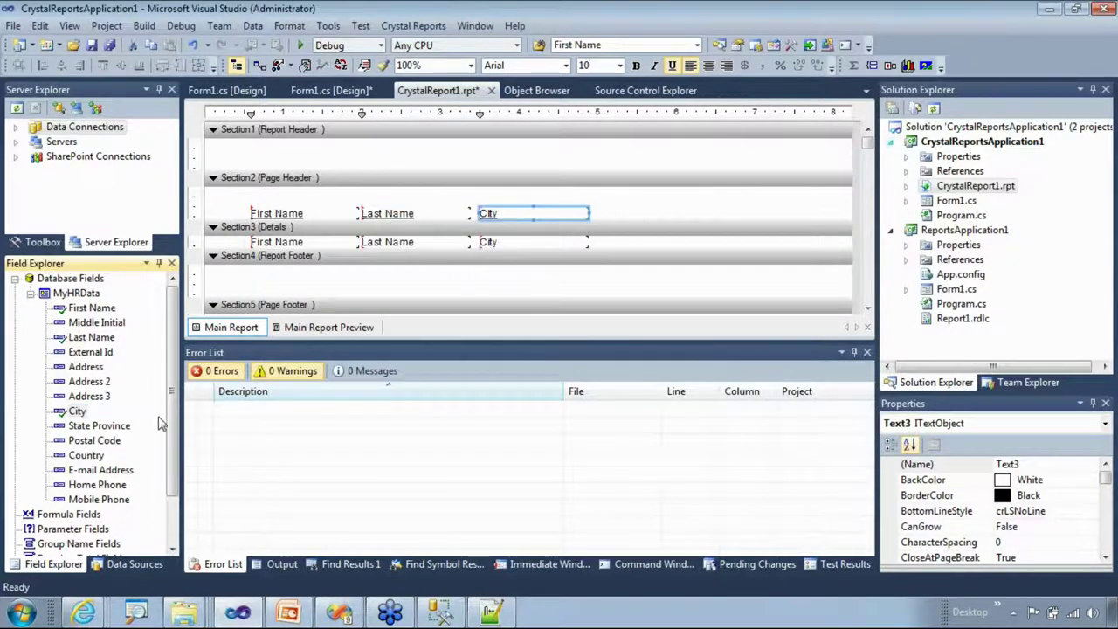
left_click(88, 456)
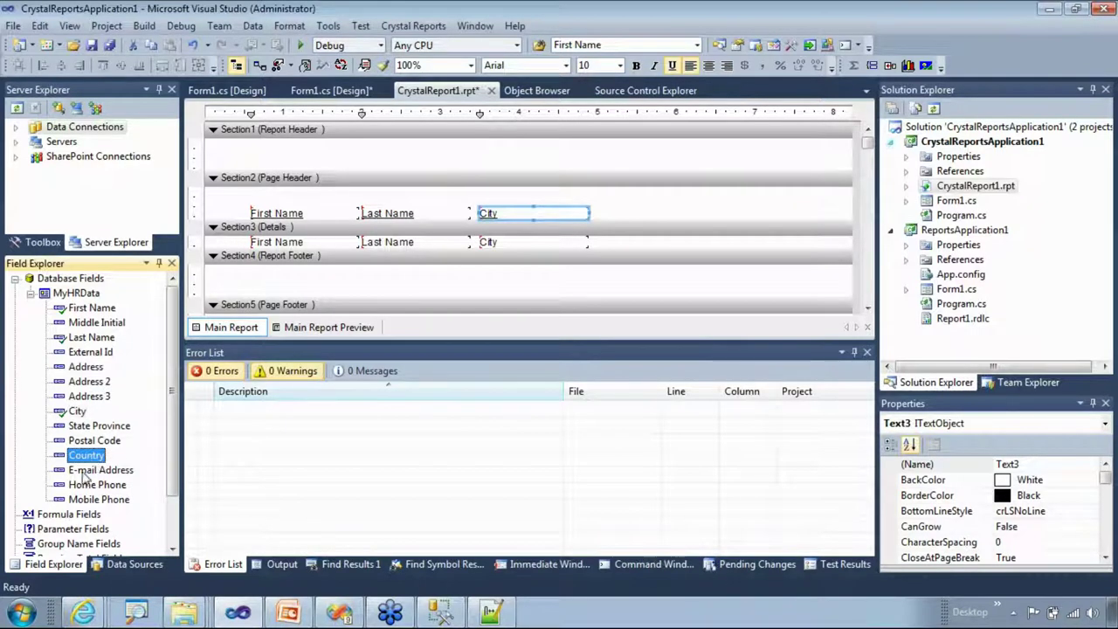
left_click(87, 470)
left_click_drag(85, 472, 609, 244)
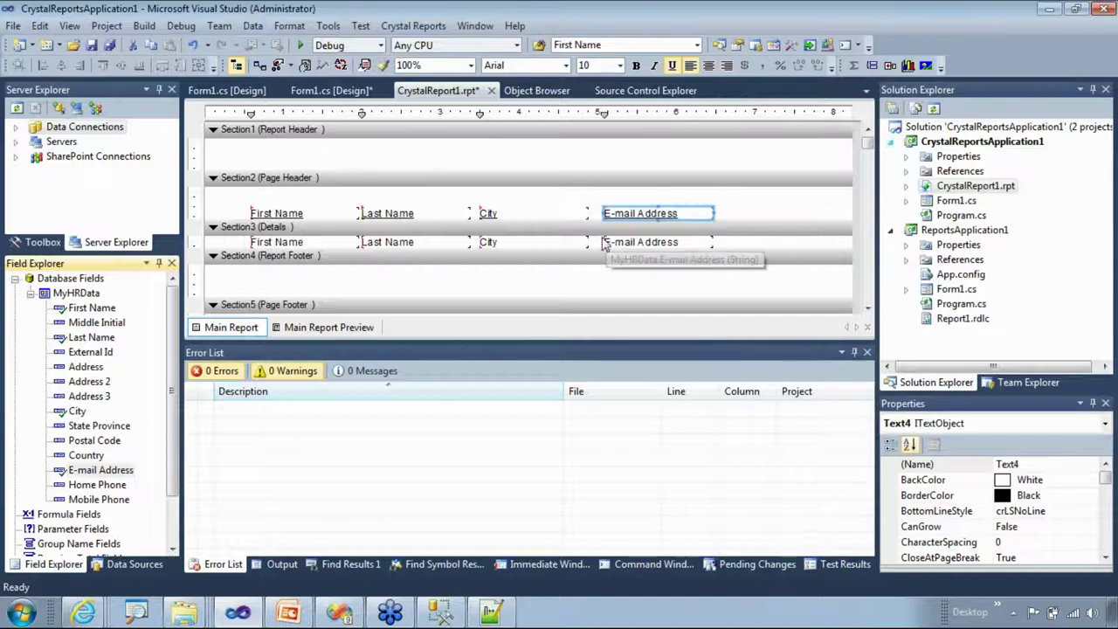
- Replace the City field with State Province and select all four column heading labels
left_click(519, 241)
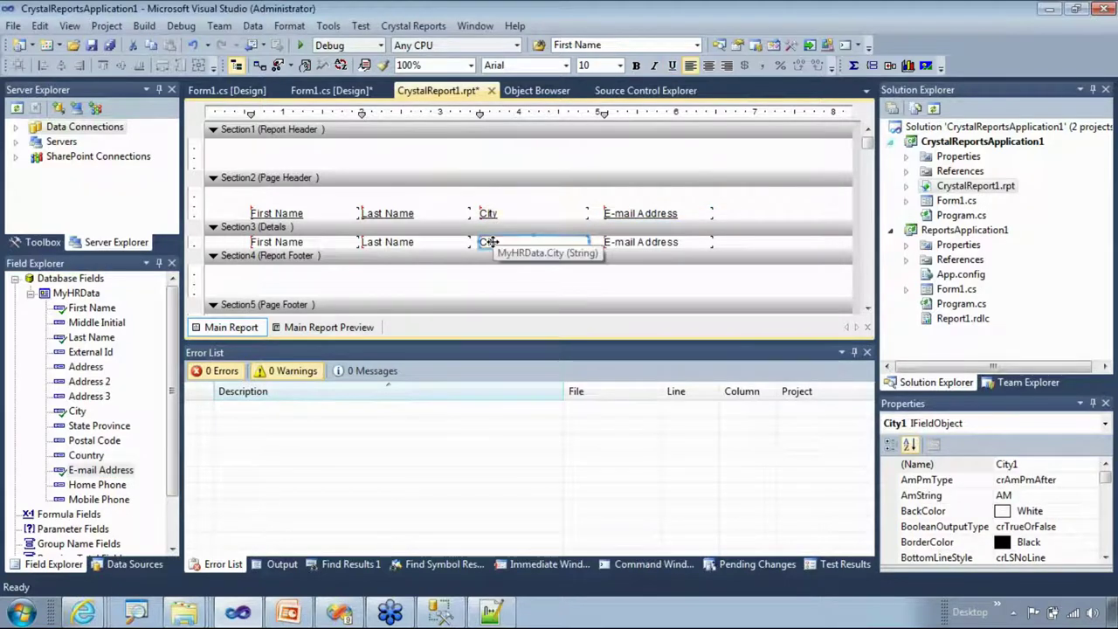
key("Delete")
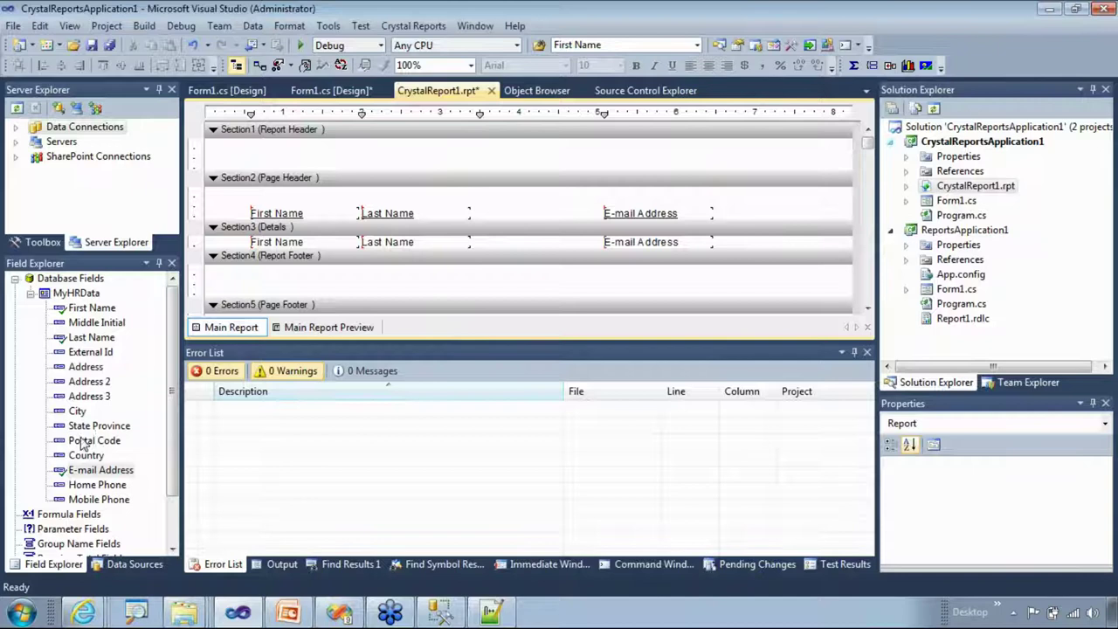
left_click_drag(80, 425, 481, 244)
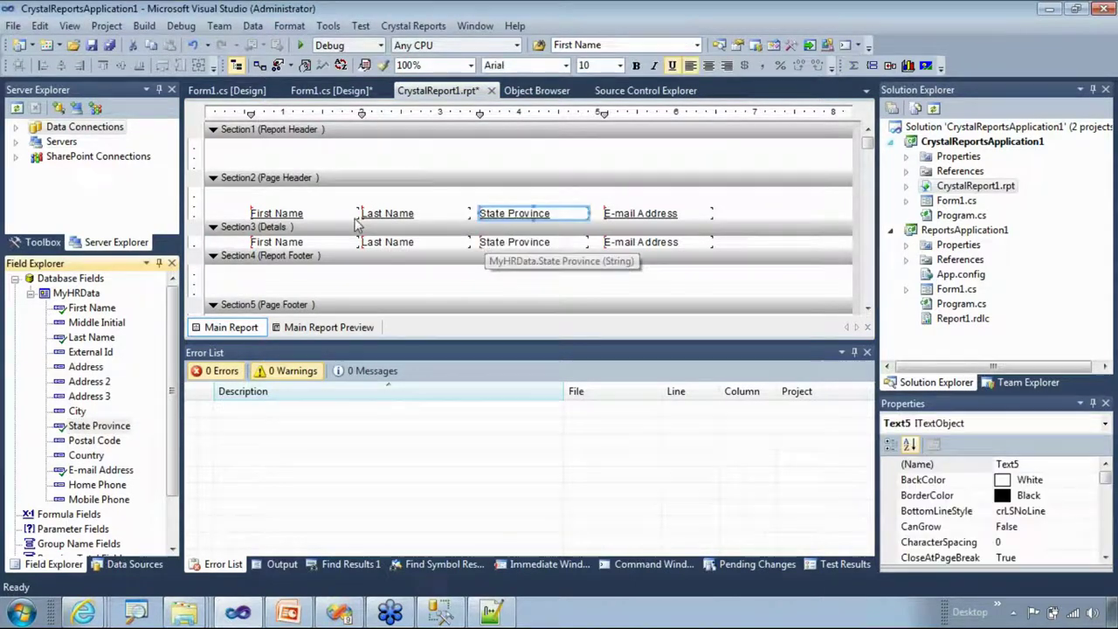
left_click(330, 204)
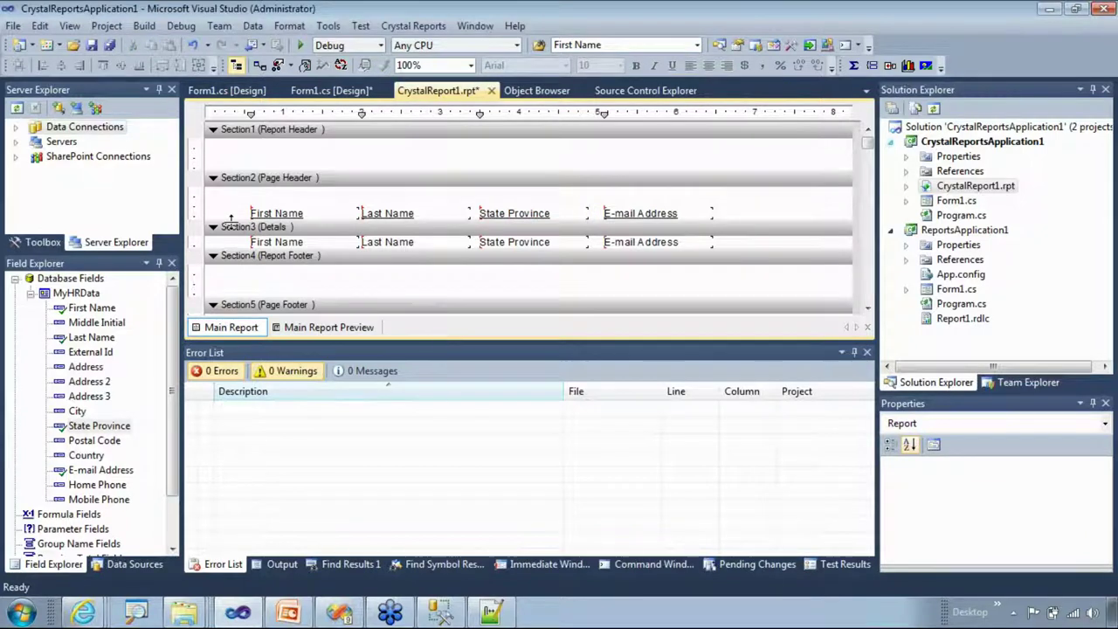
left_click_drag(231, 196, 640, 208)
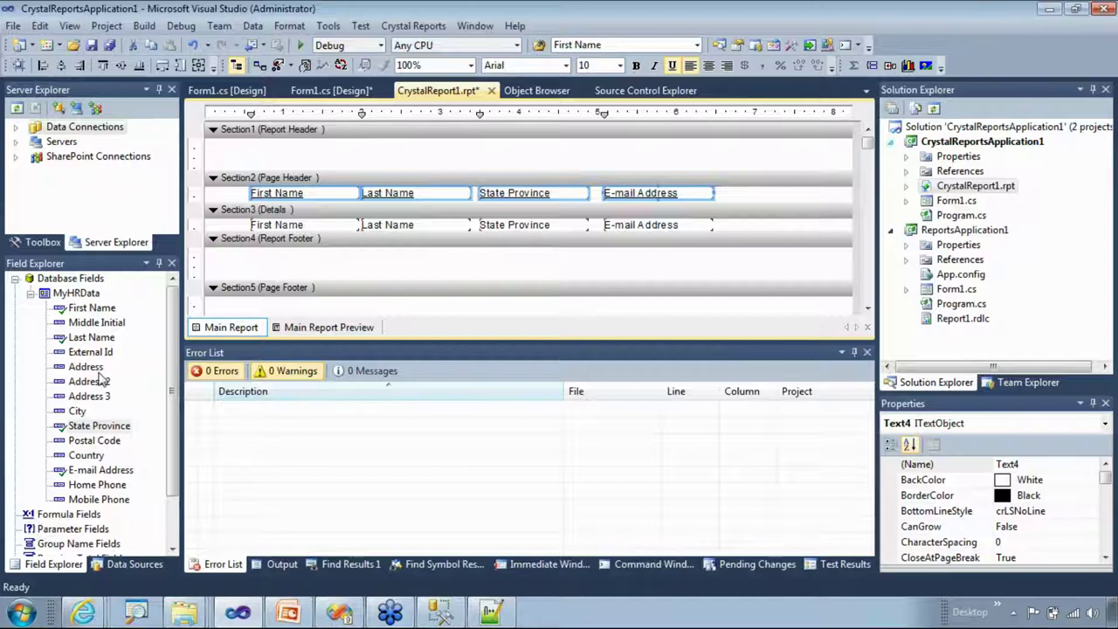
left_click(43, 242)
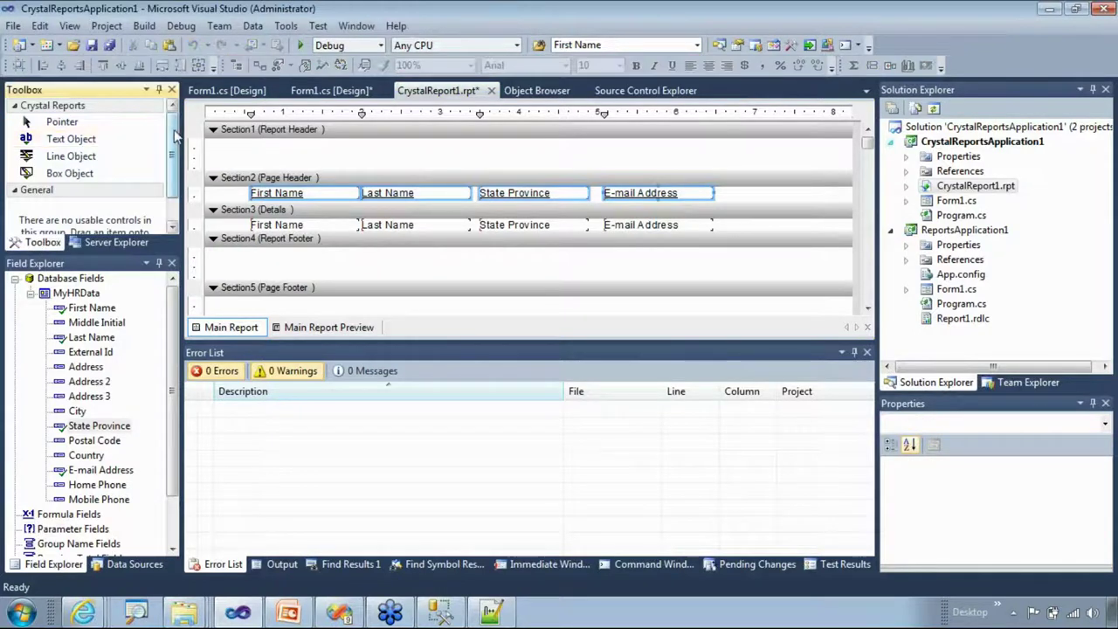
- Draw a horizontal line under the column headings and shrink the empty report header
left_click(66, 160)
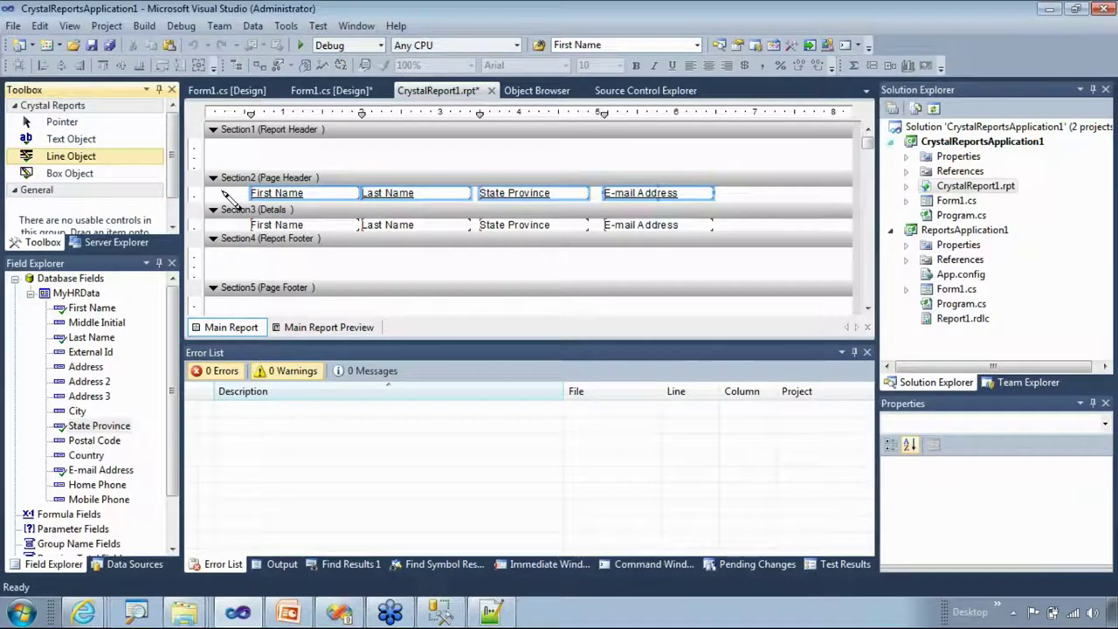
left_click_drag(248, 200, 777, 236)
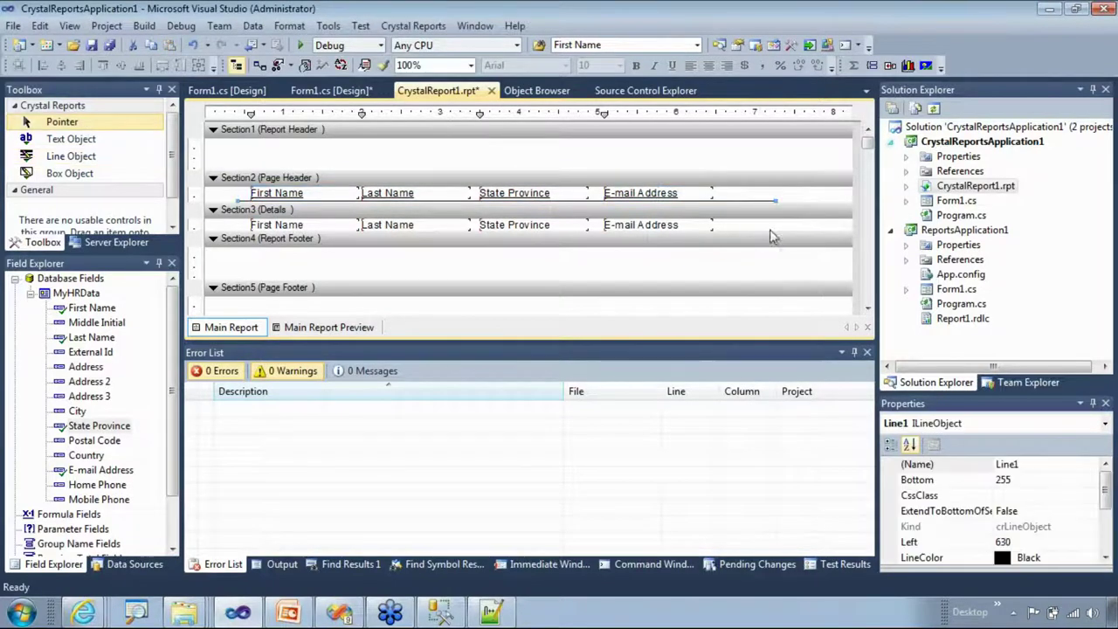
left_click(318, 173)
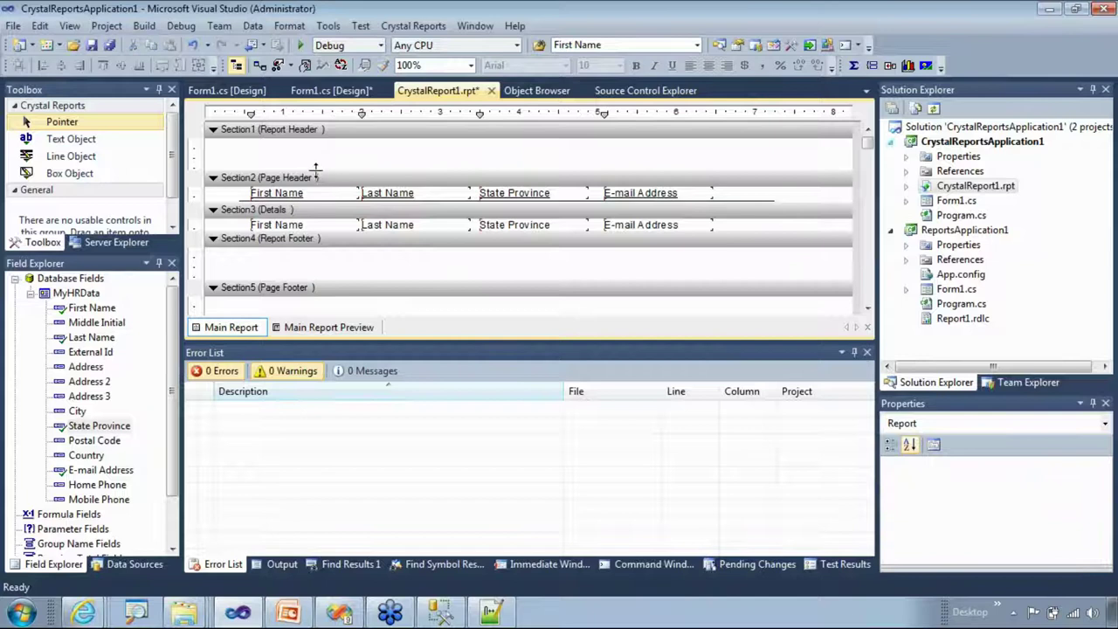
left_click_drag(316, 171, 316, 156)
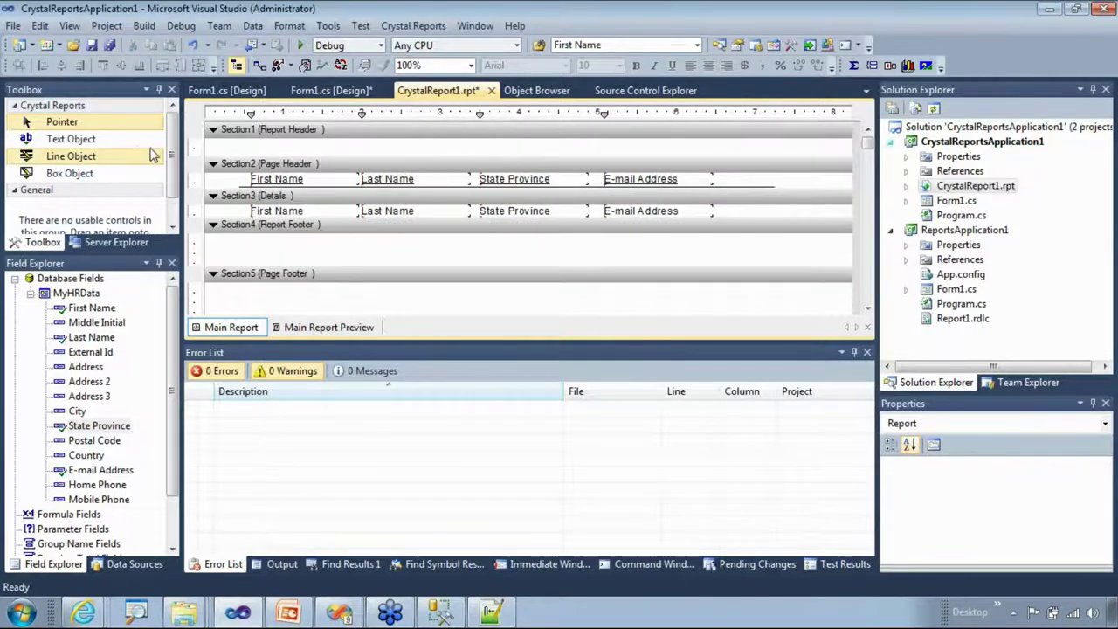
- Add the title 'My Crystal Report', shrink the report footer, and preview the report
left_click(88, 138)
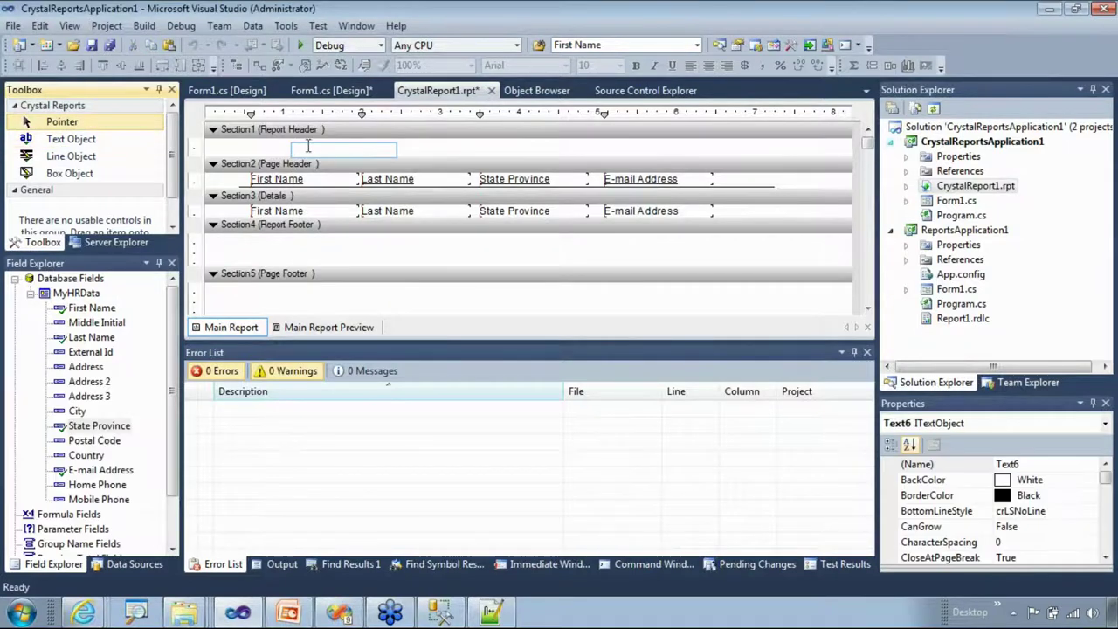
type("Crystal Report")
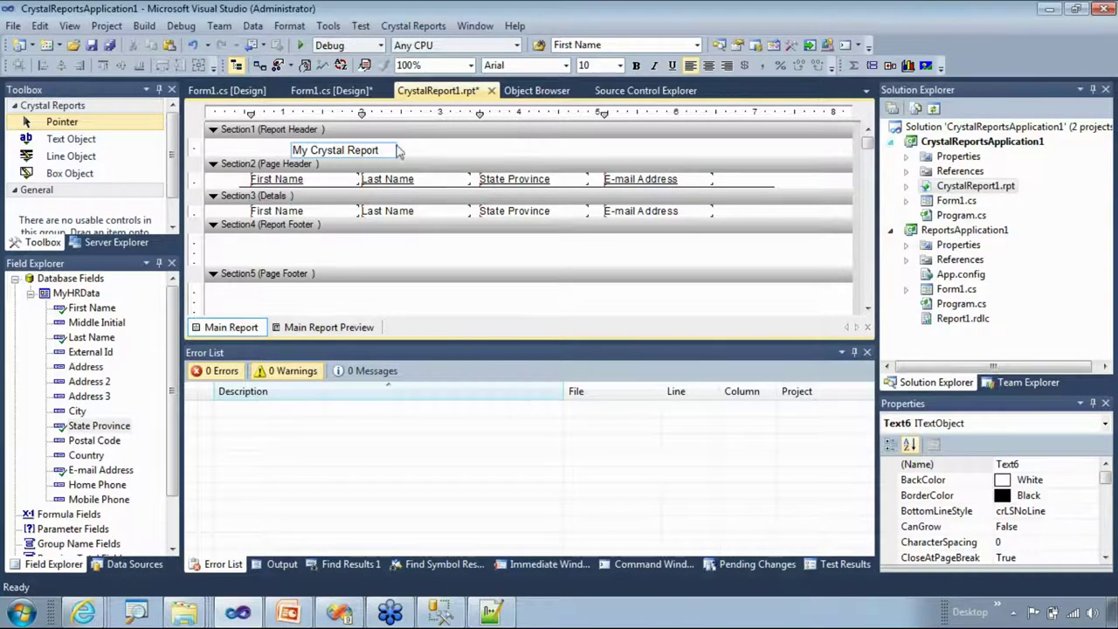
left_click(398, 151)
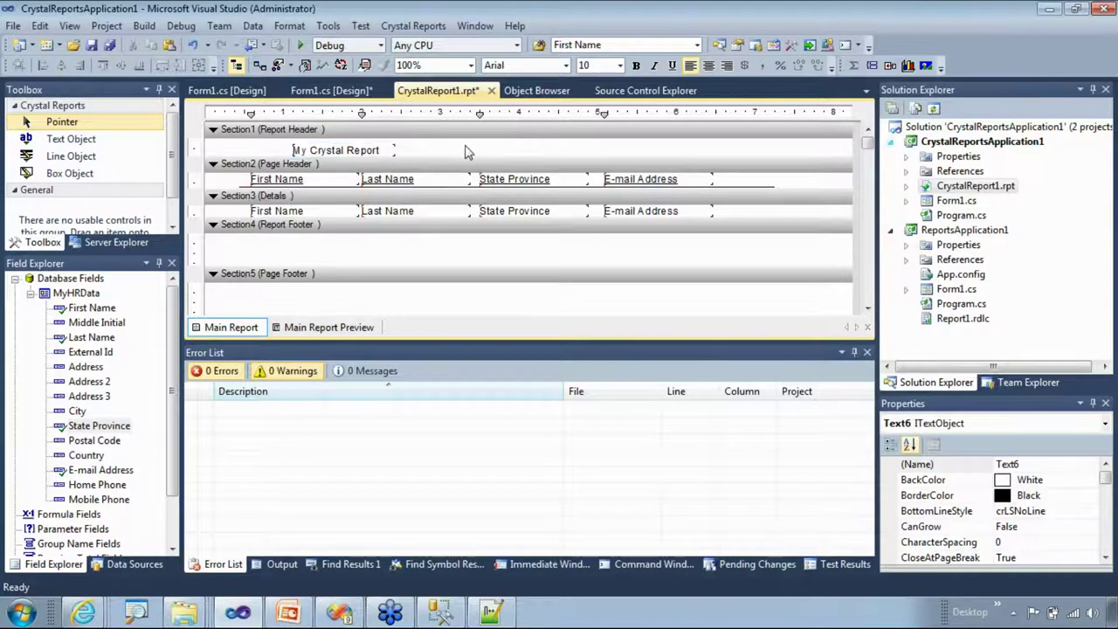
left_click(360, 153)
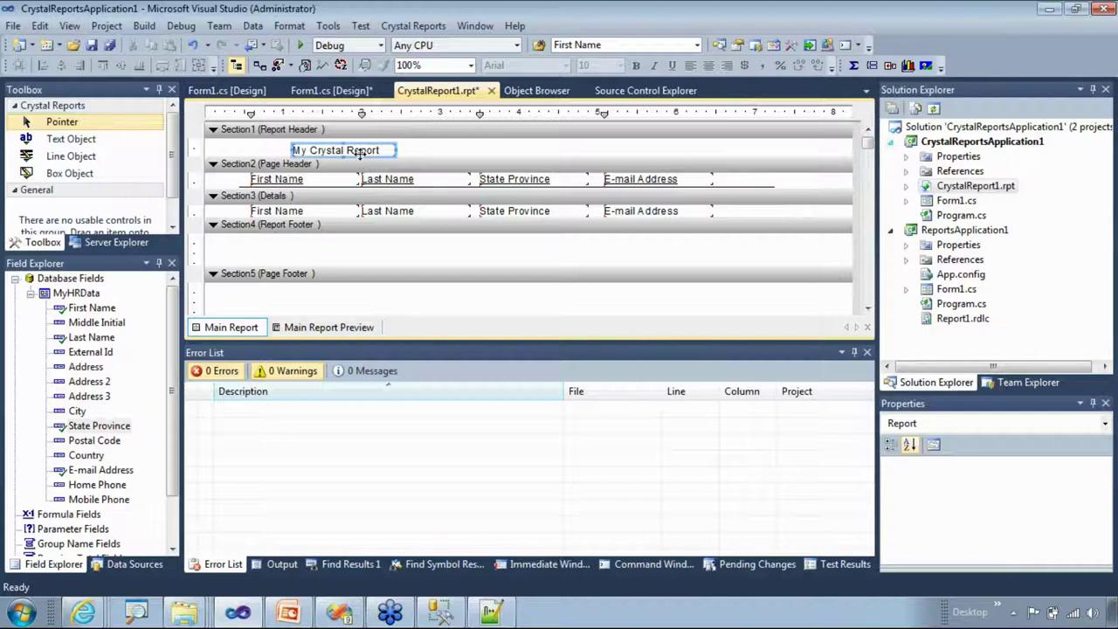
left_click(348, 265)
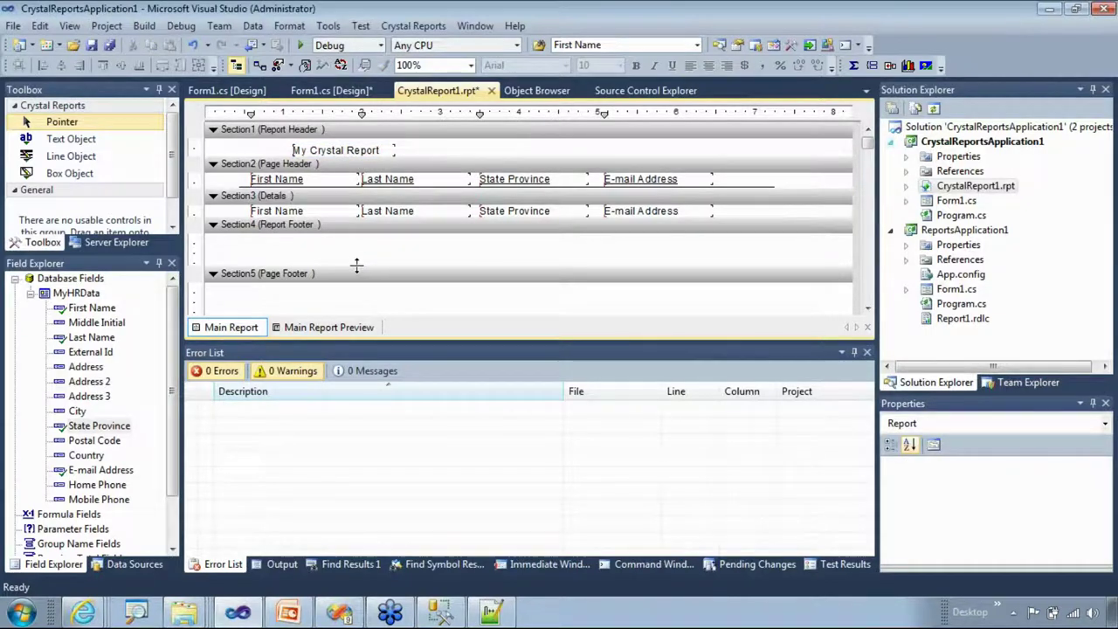
left_click_drag(357, 264, 356, 256)
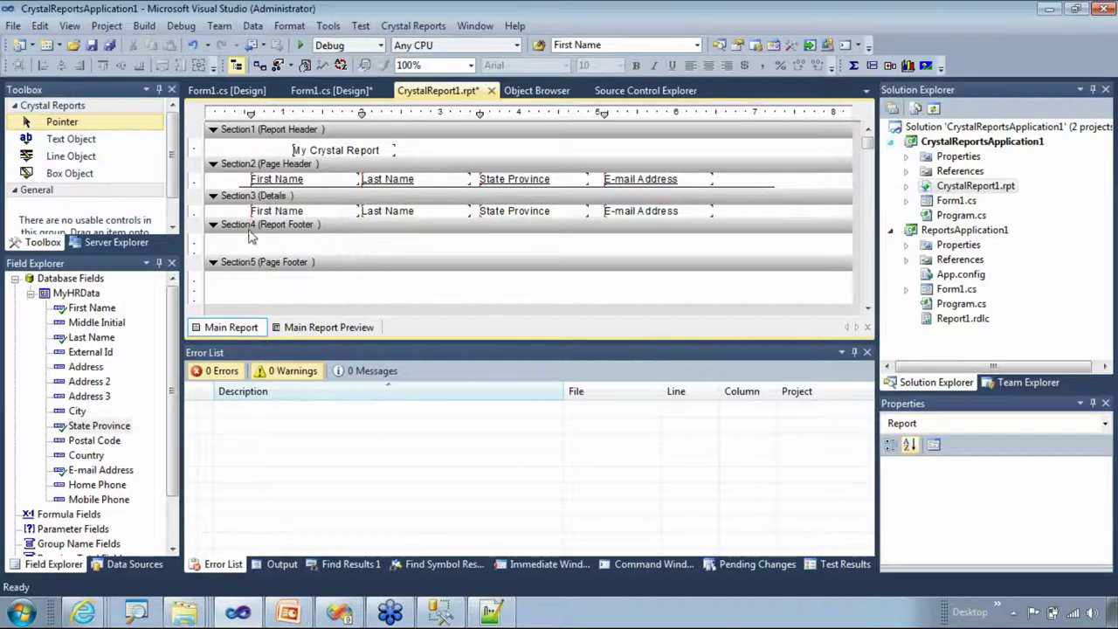
left_click(295, 332)
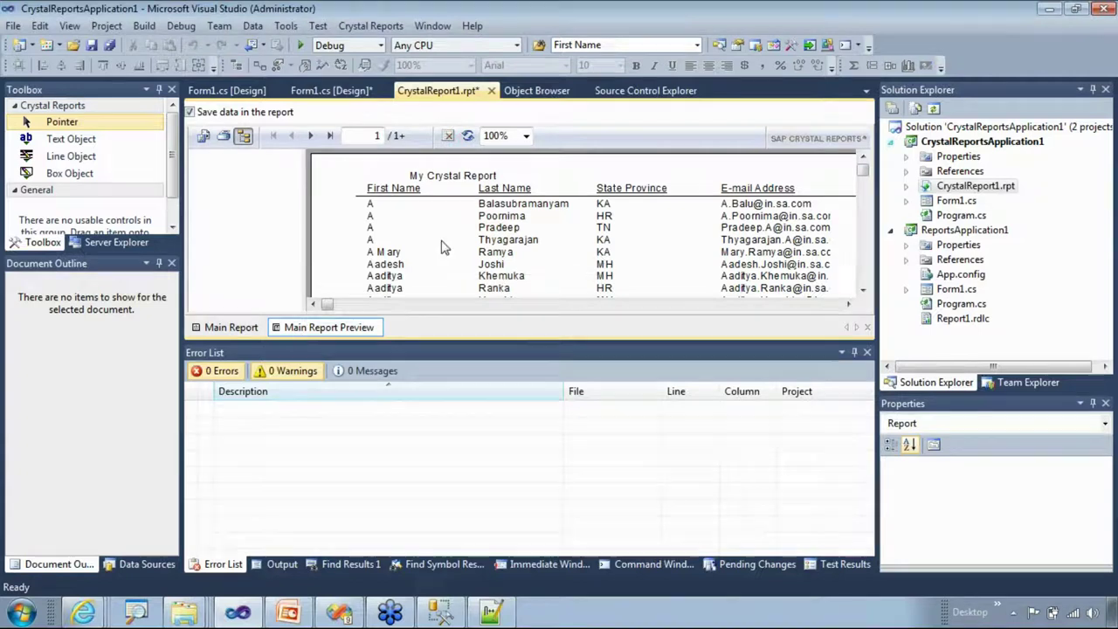
mouse_move(862, 173)
left_mouse_down()
mouse_move(863, 189)
mouse_move(862, 171)
left_mouse_up()
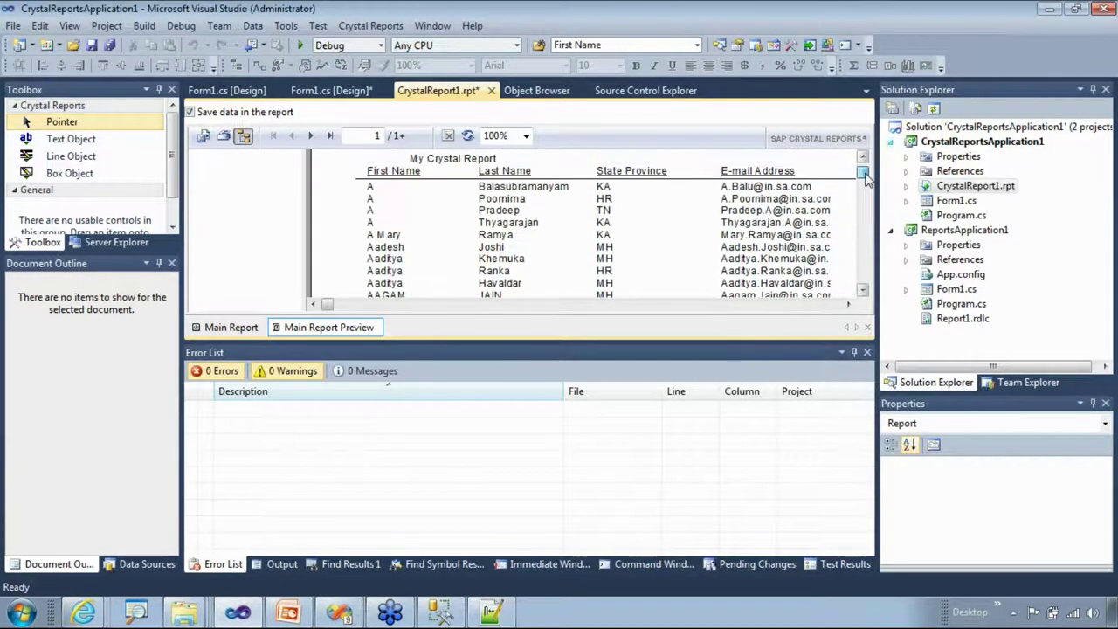
left_click(230, 330)
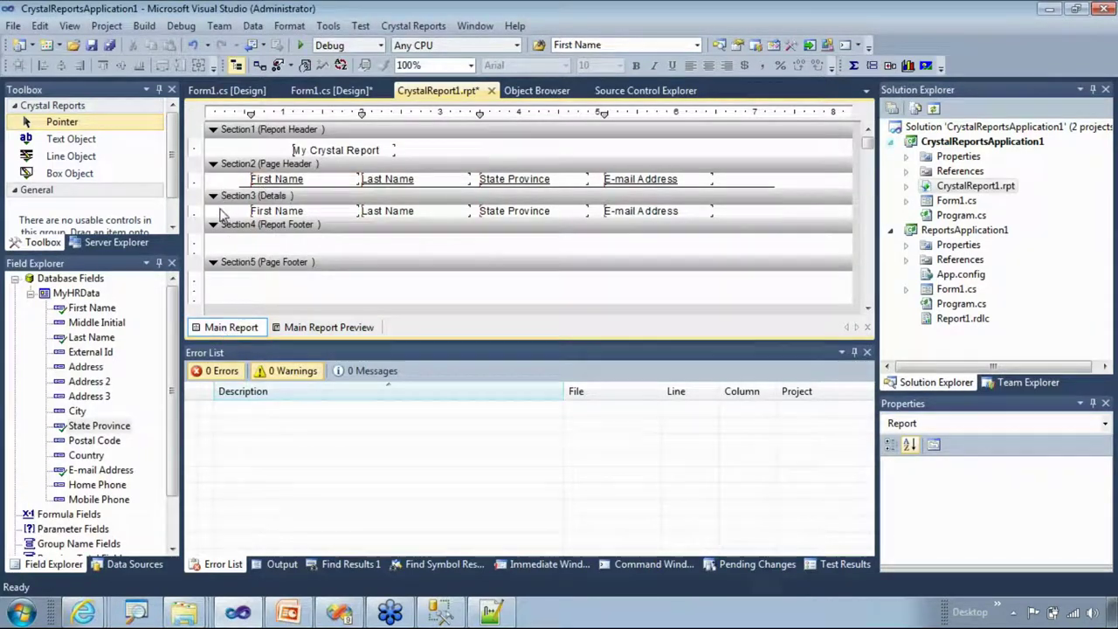
- In Group Expert, group the report by MyHRData.City in ascending order
right_click(222, 216)
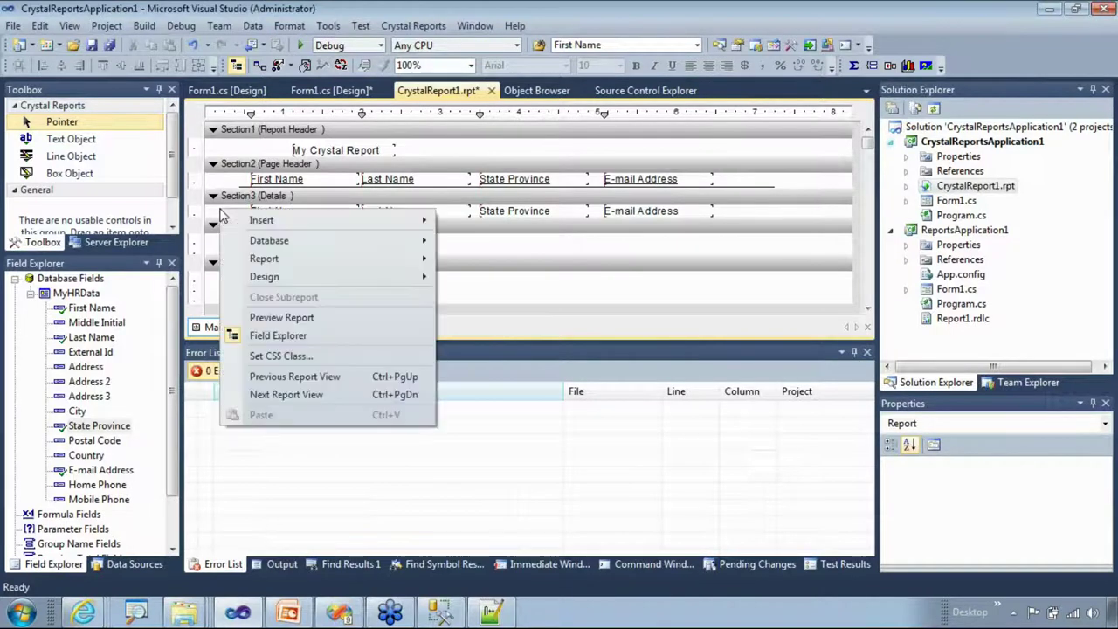
mouse_move(262, 265)
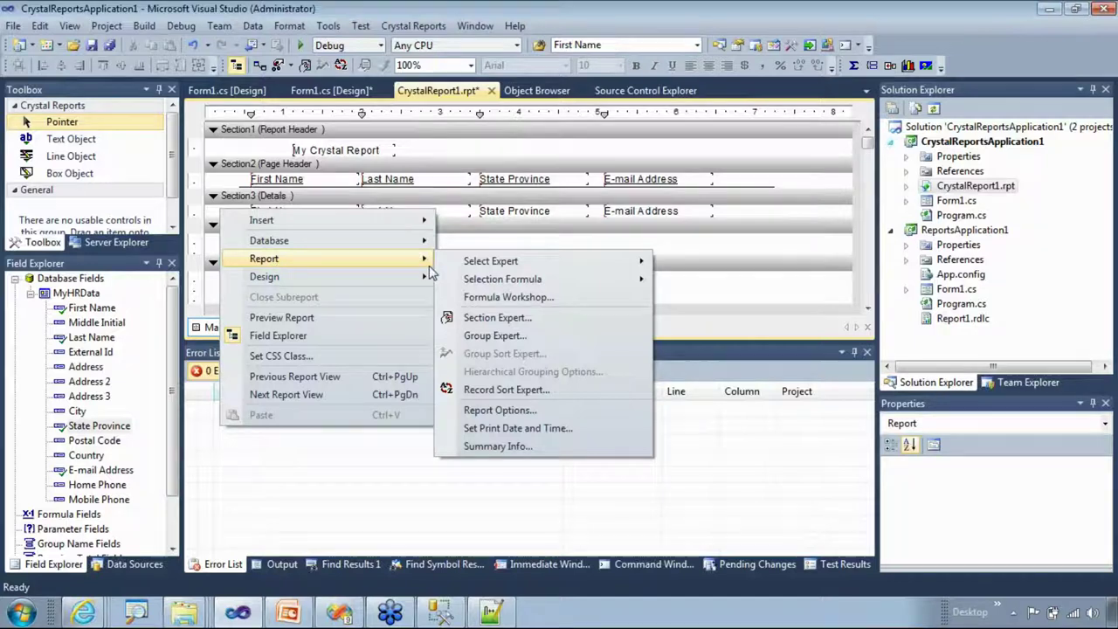
left_click(495, 336)
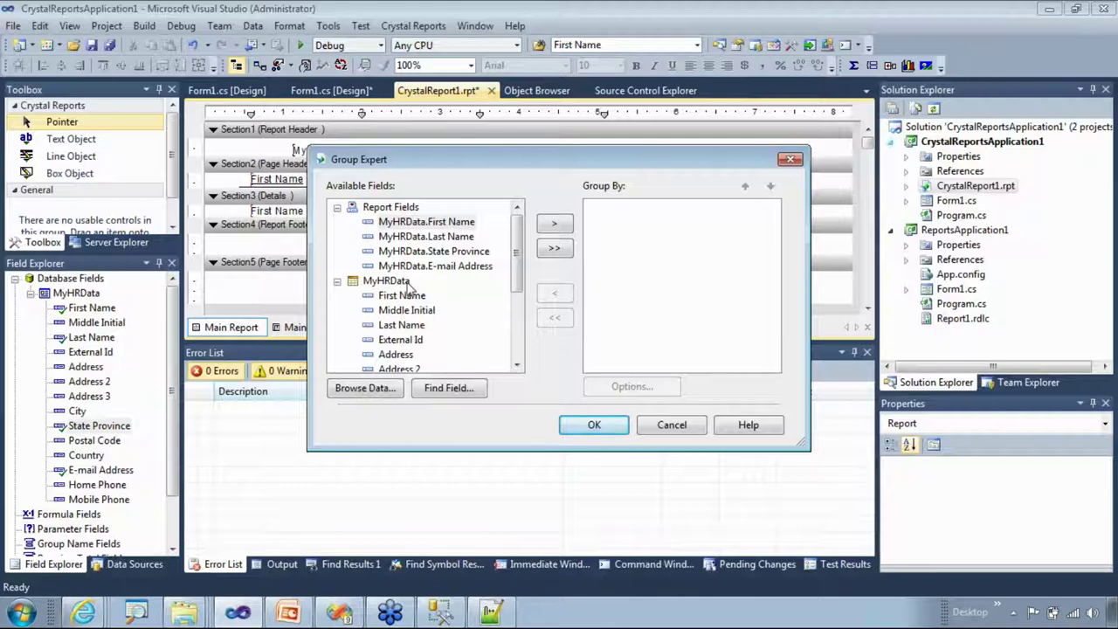
left_click_drag(516, 253, 515, 288)
left_click(387, 326)
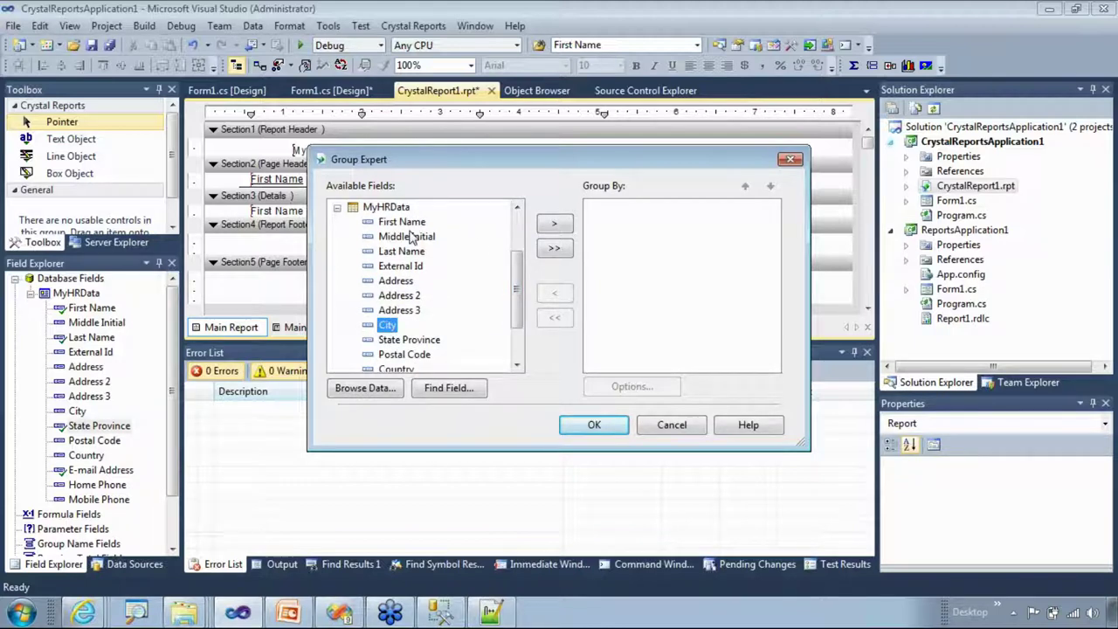
left_click(553, 223)
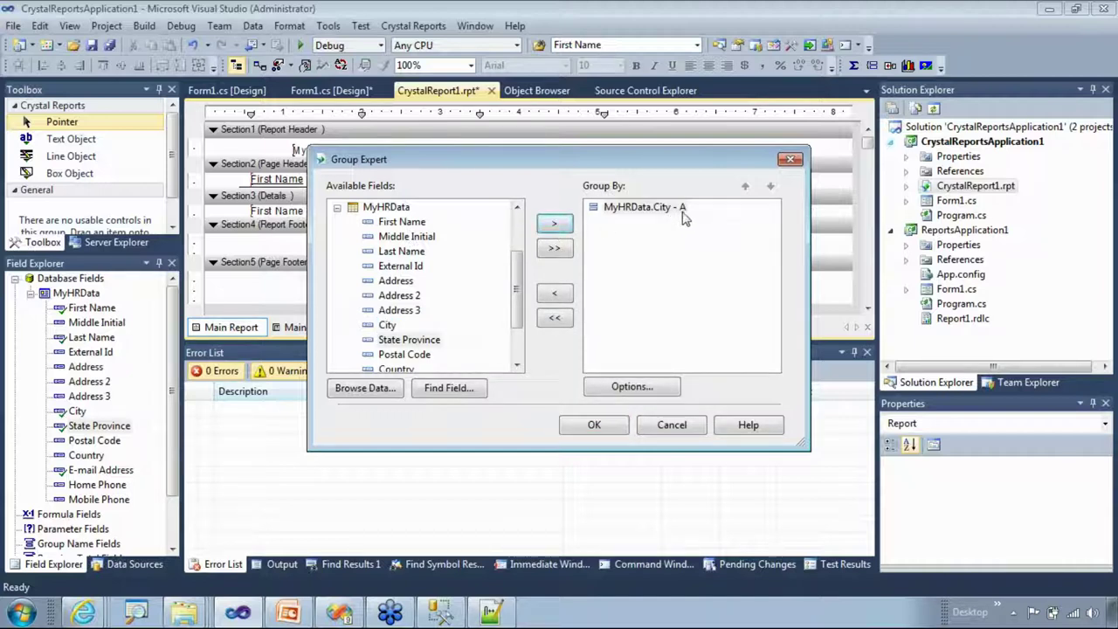
left_click(599, 424)
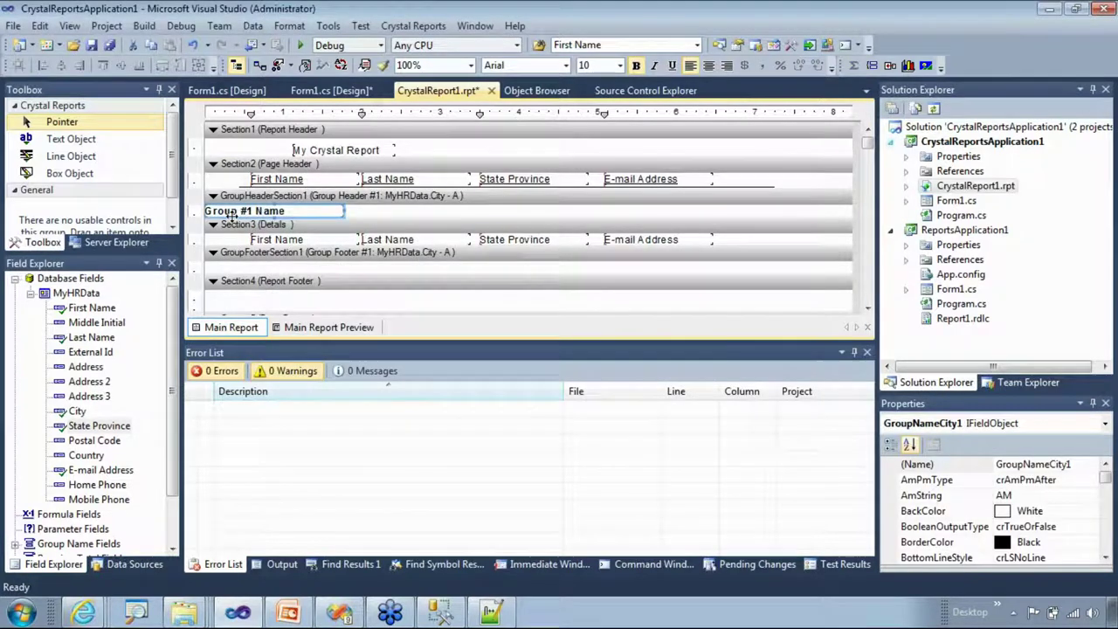
left_click(316, 328)
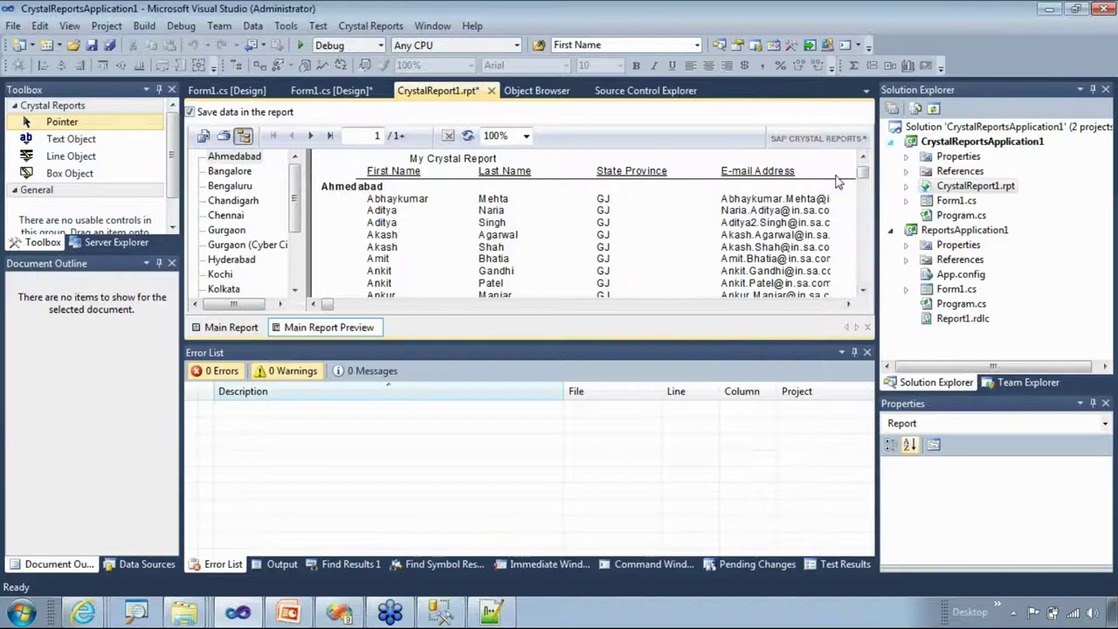
mouse_move(864, 176)
left_mouse_down()
mouse_move(864, 262)
mouse_move(864, 168)
left_mouse_up()
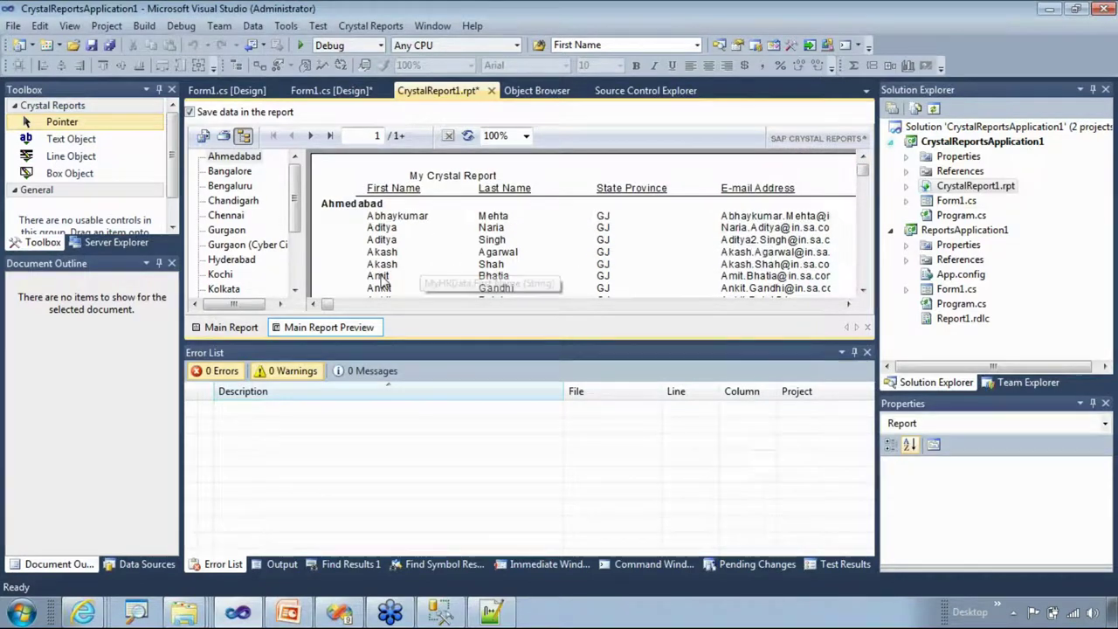
left_click(227, 329)
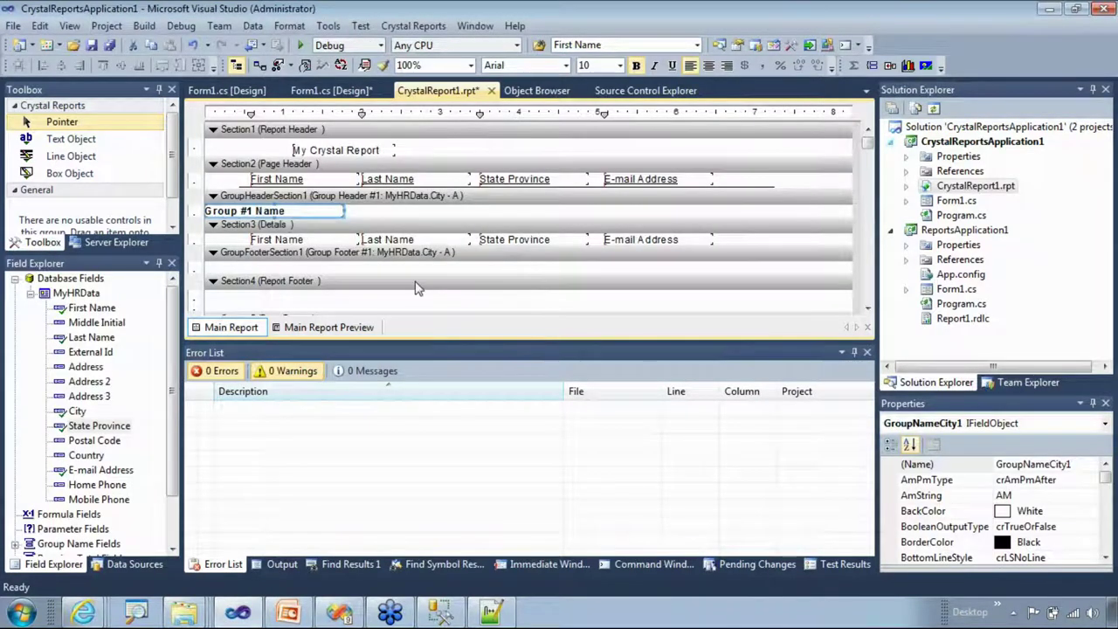
- Add the City field beside E-mail Address and nudge its heading and field slightly right
left_click(539, 270)
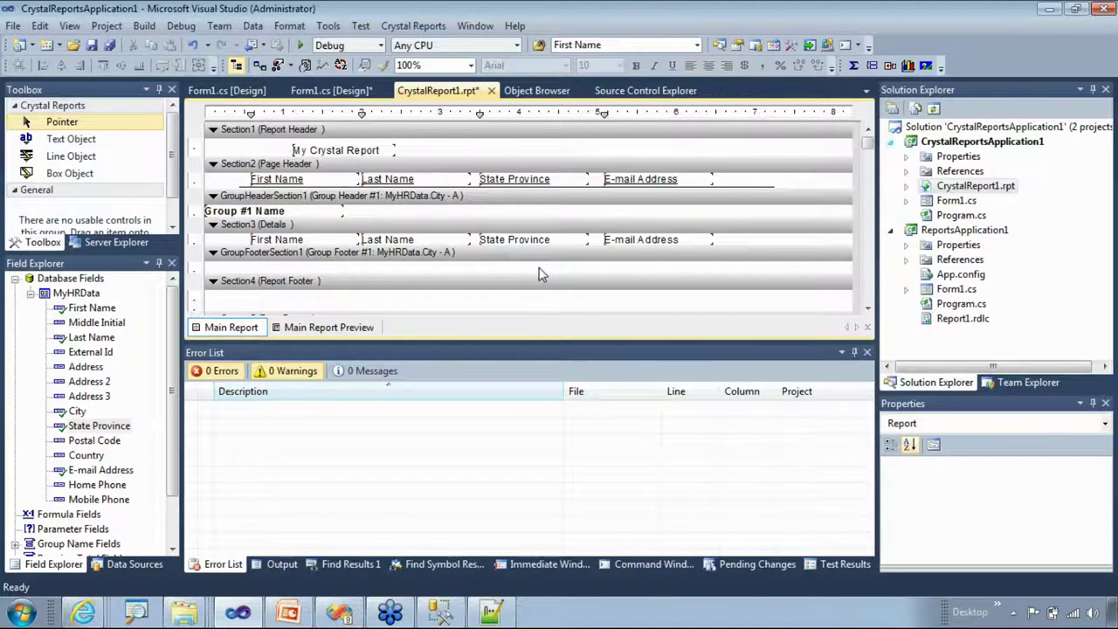
left_click_drag(77, 416, 722, 241)
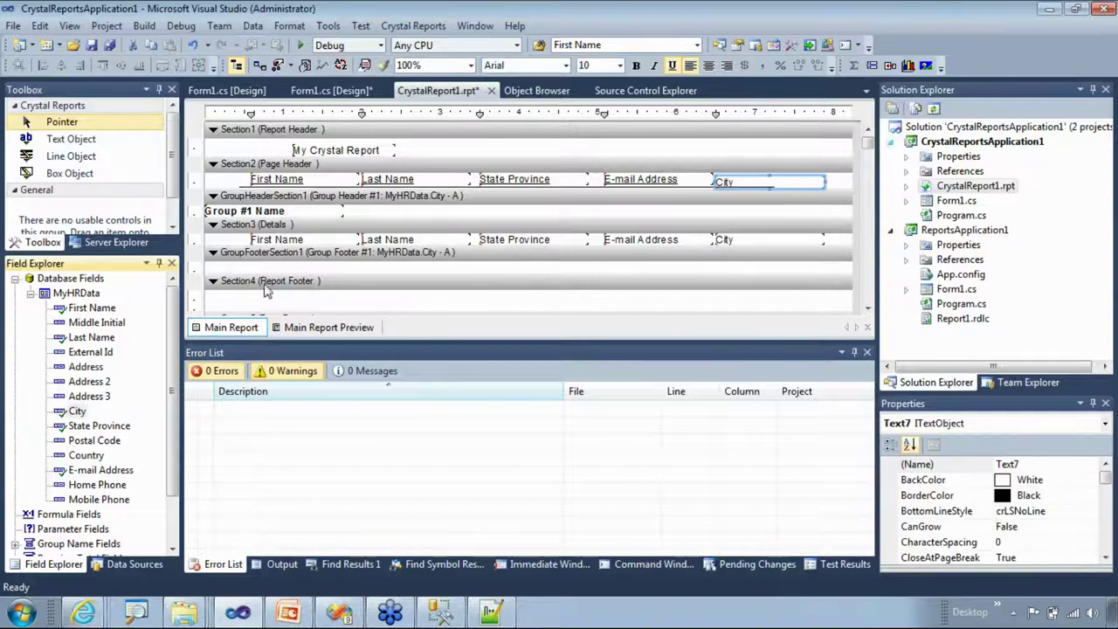
left_click(301, 327)
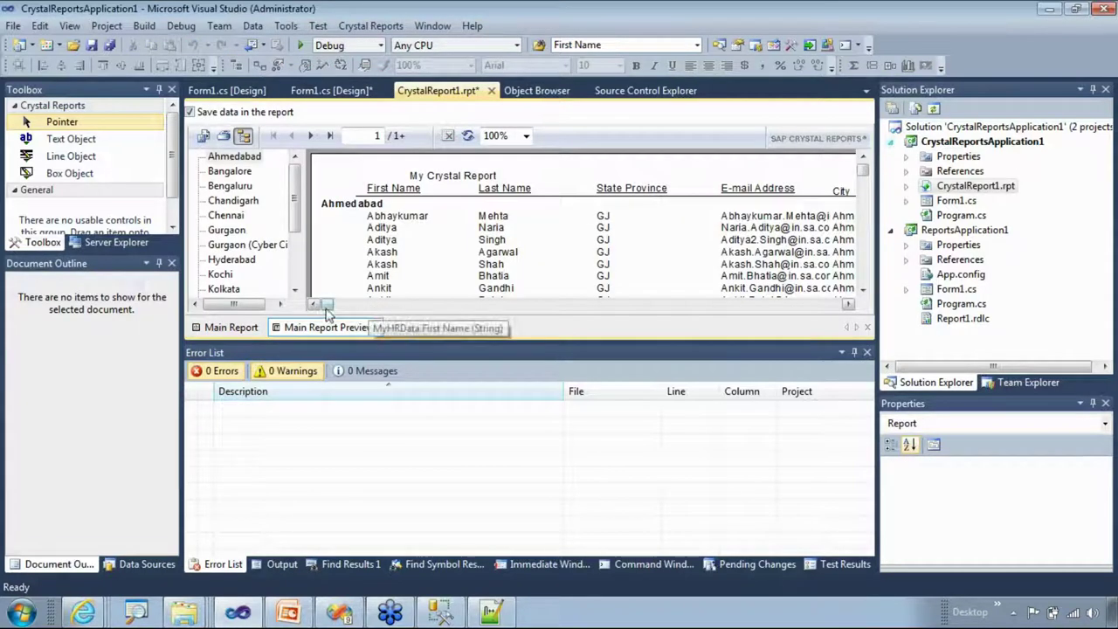
left_click_drag(327, 305, 363, 305)
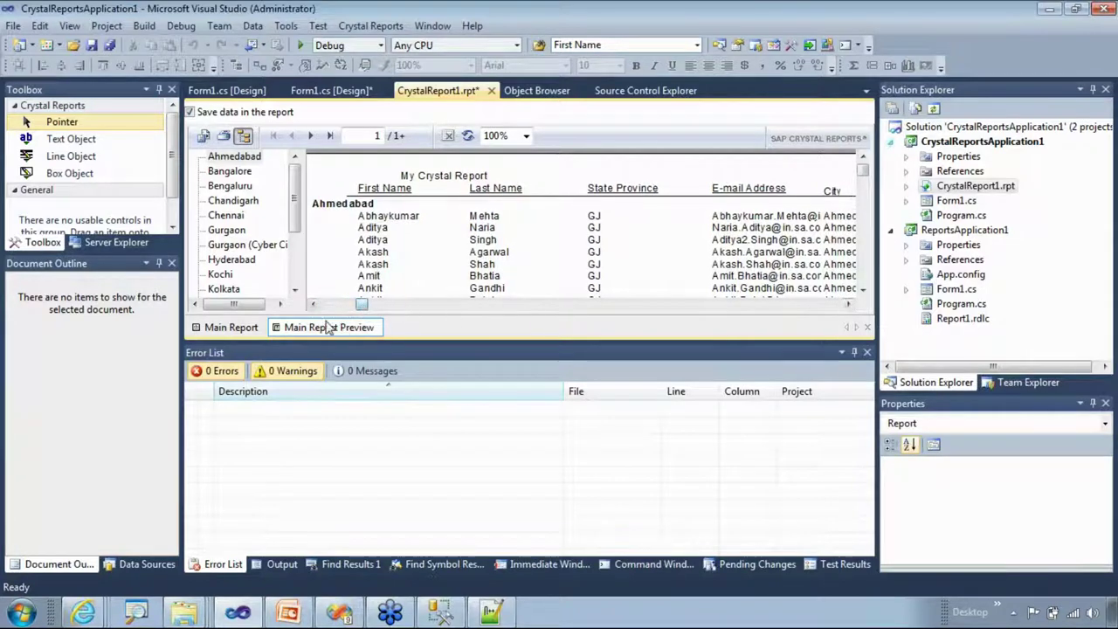
left_click(232, 328)
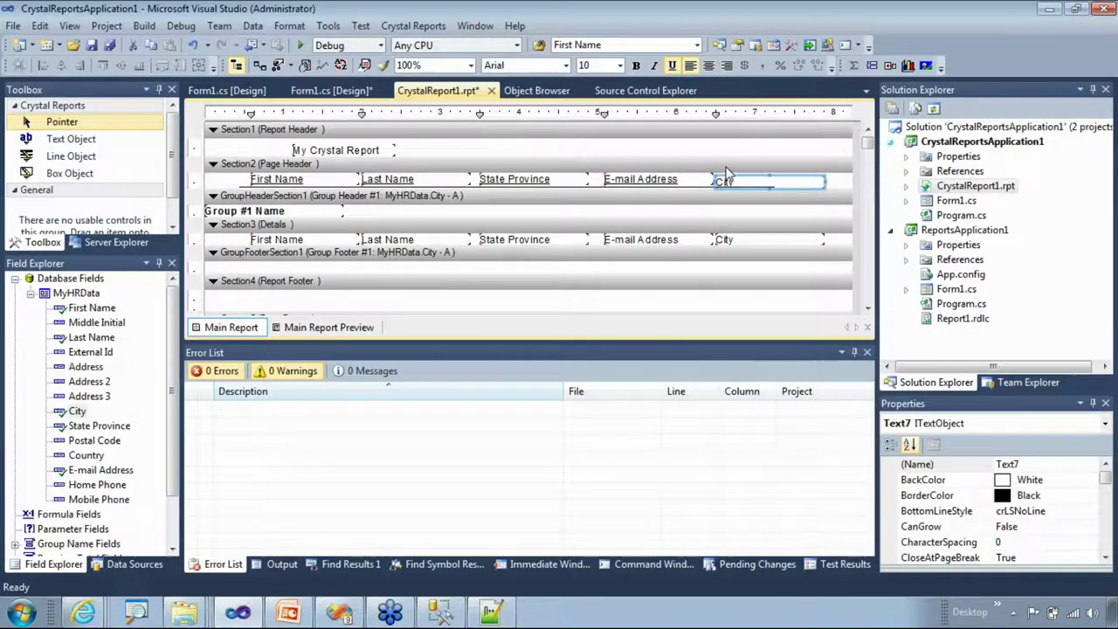
left_click(740, 238)
left_click_drag(741, 184, 760, 183)
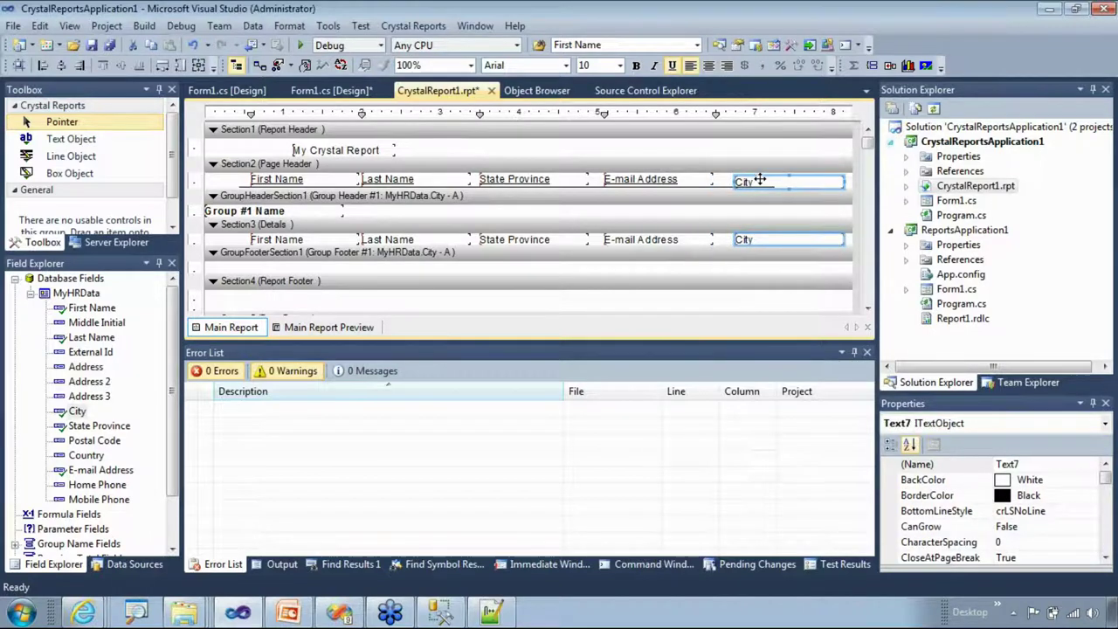
- Preview the grouped report and page through pages 2 and 3
left_click(298, 330)
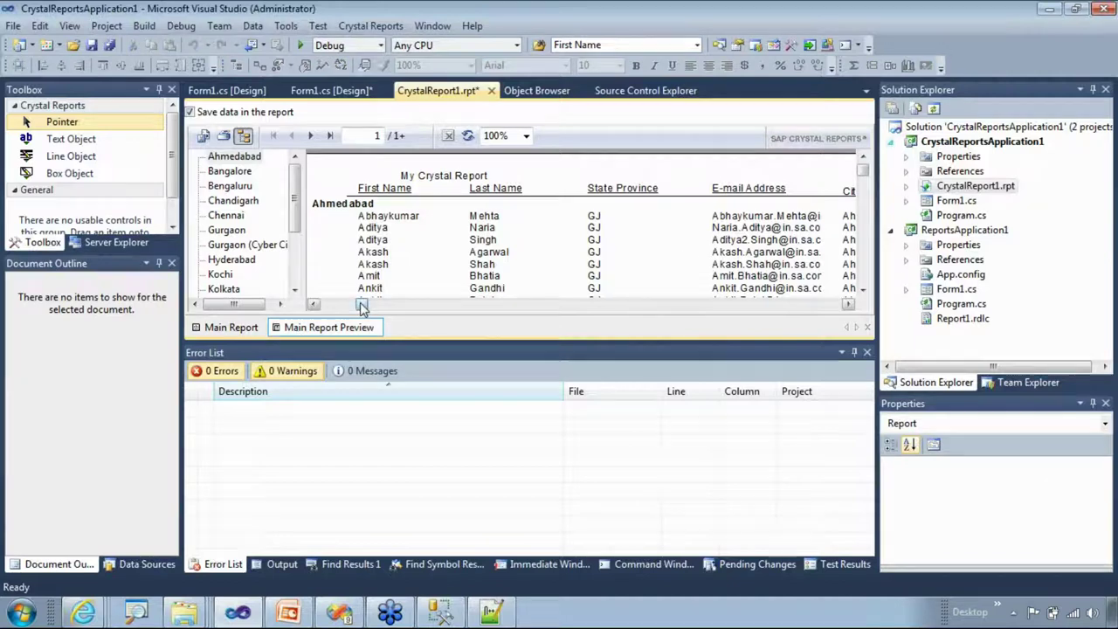
left_click_drag(363, 305, 751, 305)
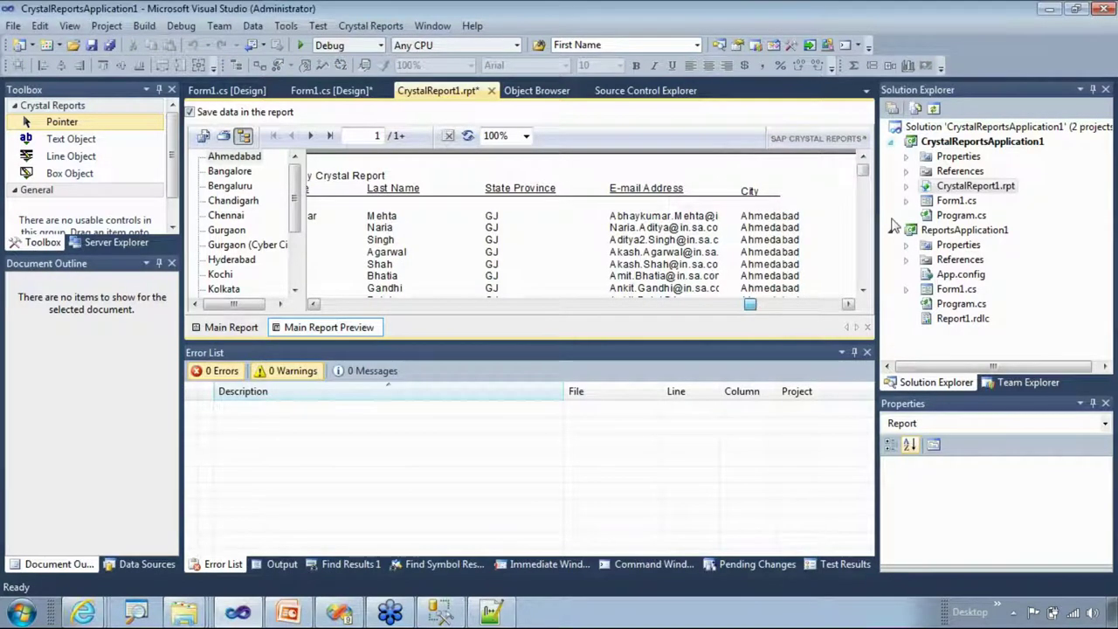
left_click_drag(882, 216, 1020, 302)
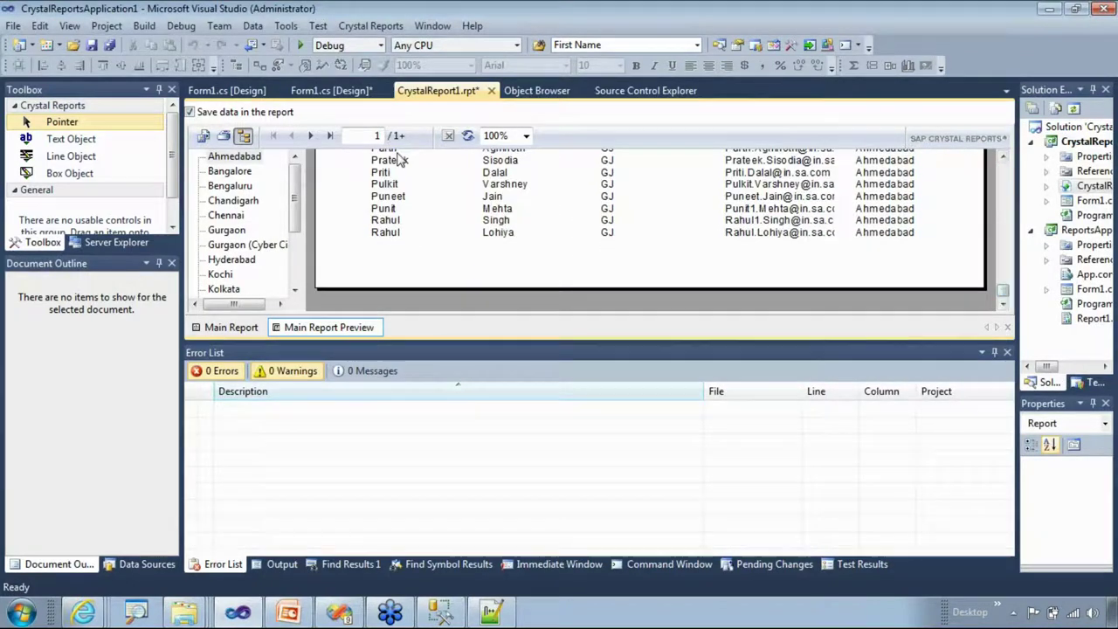
left_click(313, 138)
left_click(312, 137)
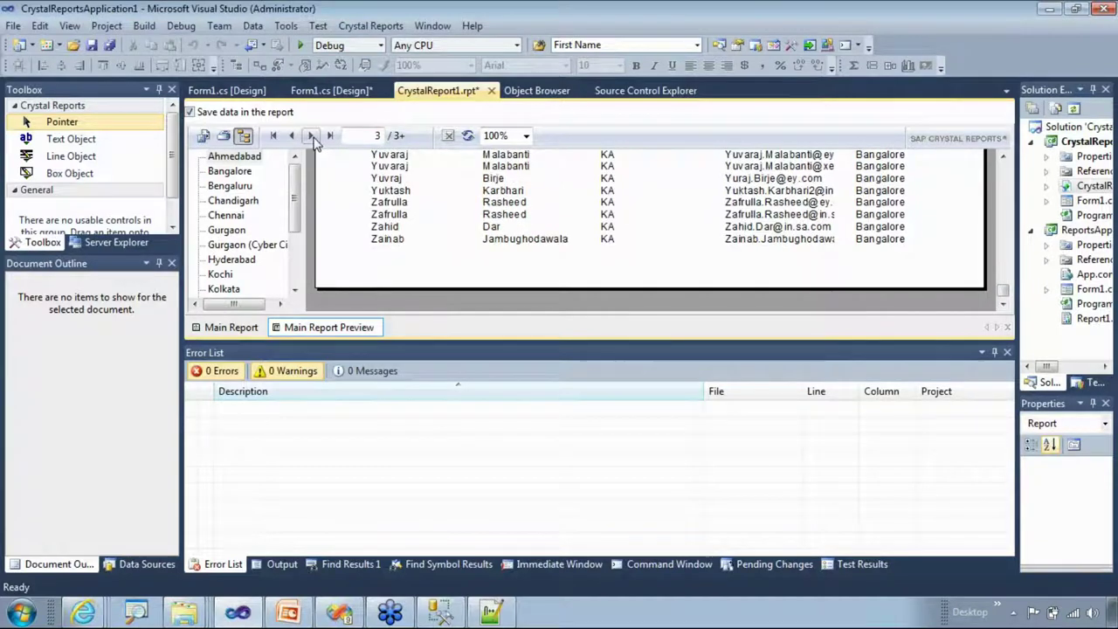
left_click_drag(1003, 291, 1006, 170)
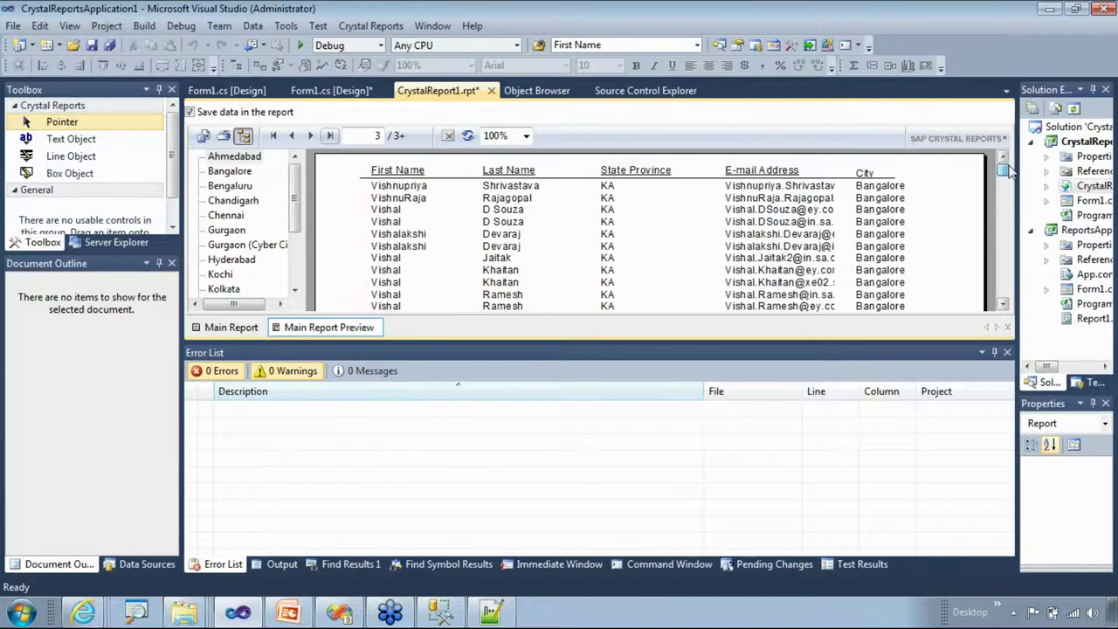
left_click(292, 136)
left_click_drag(1003, 170, 1004, 228)
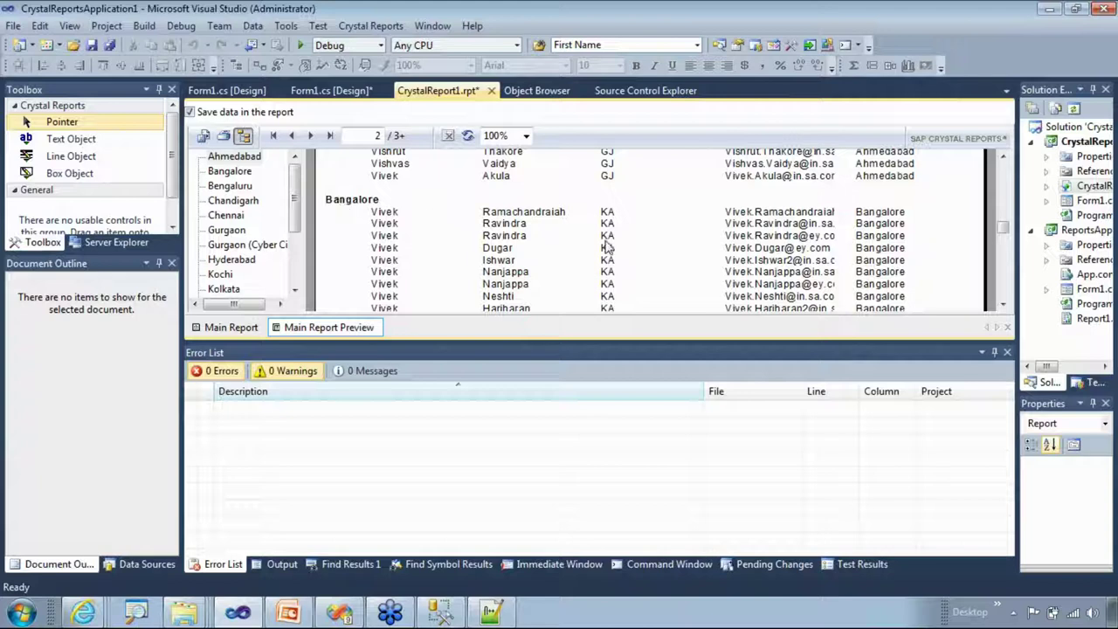
- Return to the report design and open Form1.cs in the form designer
left_click(230, 327)
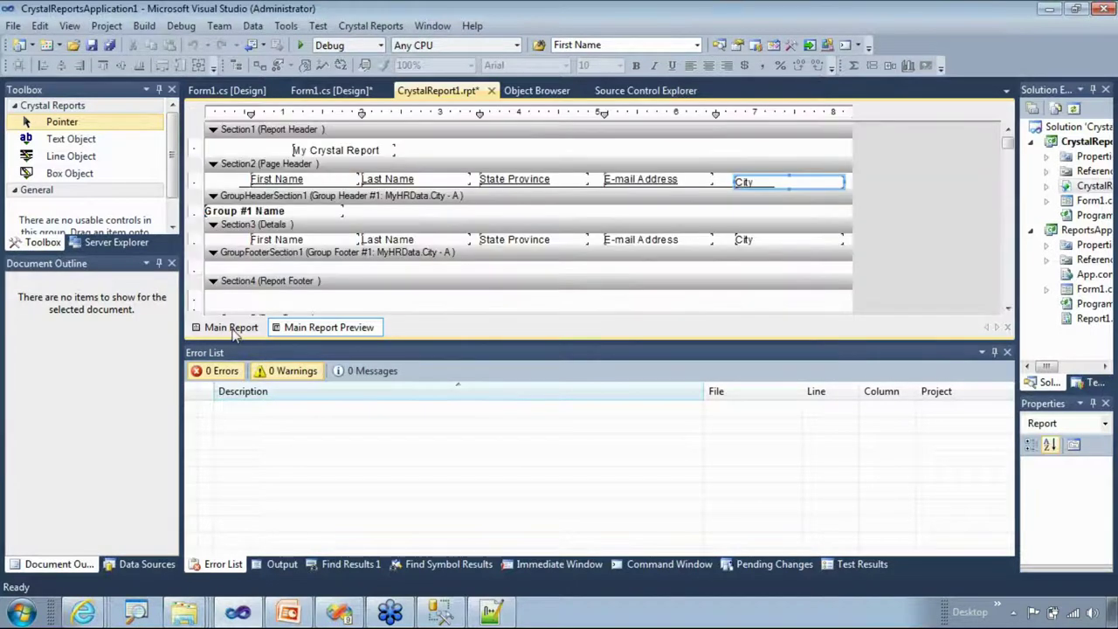
left_click_drag(1017, 202, 860, 220)
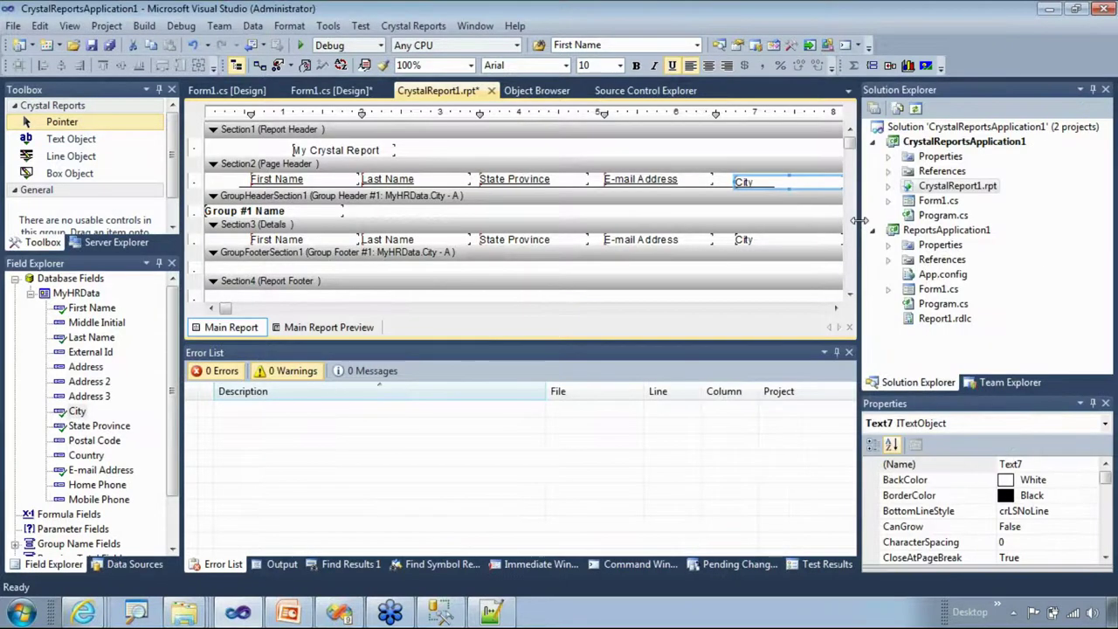
left_click(913, 189)
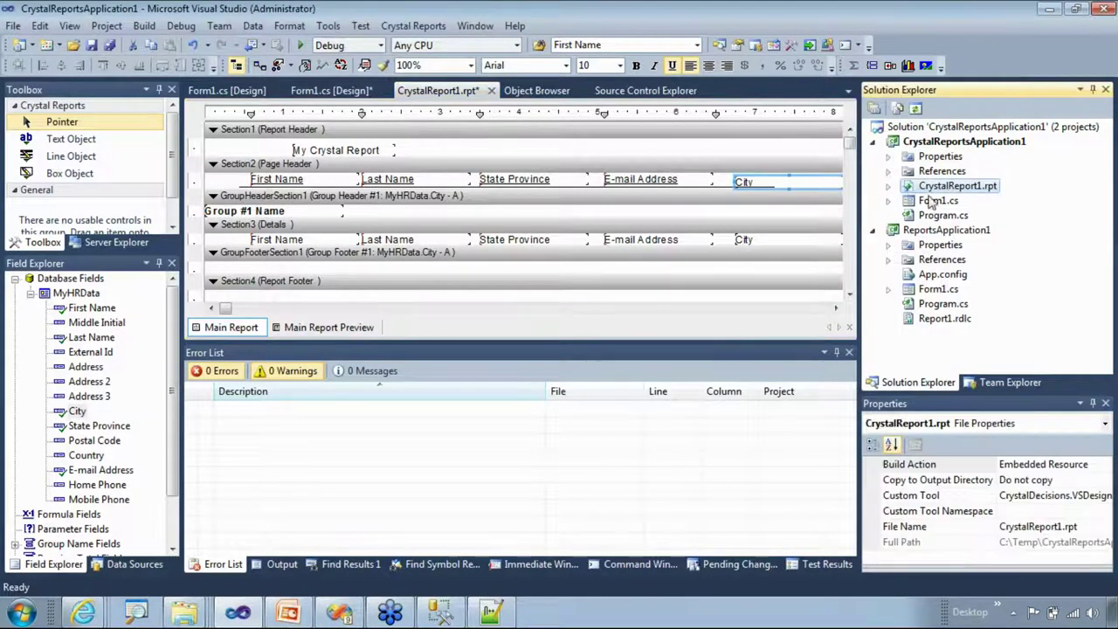
left_click(916, 203)
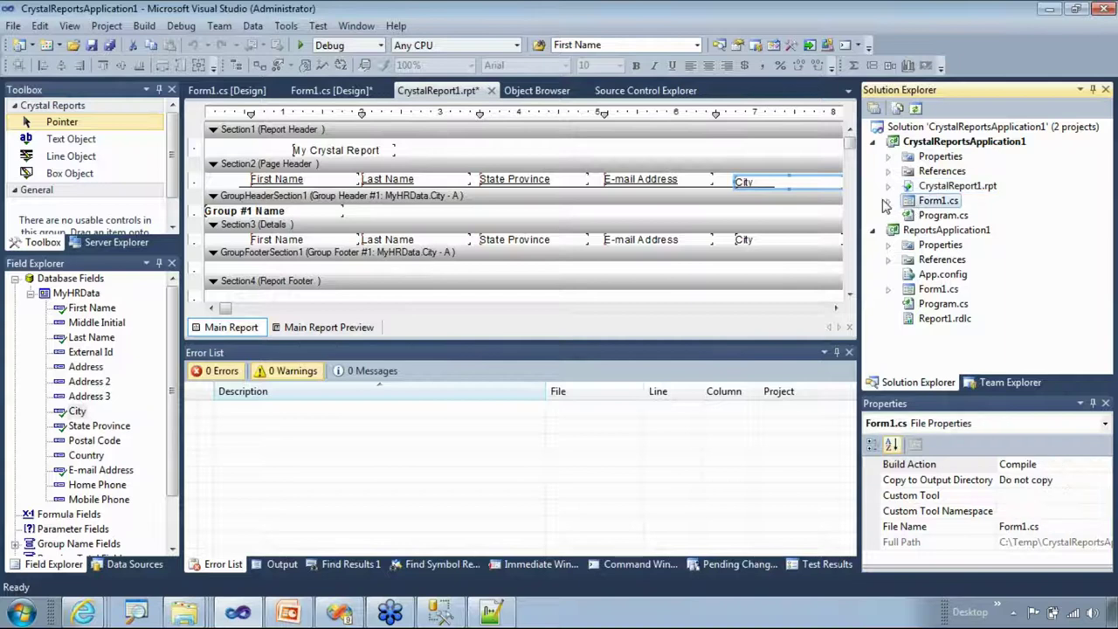
left_click(888, 201)
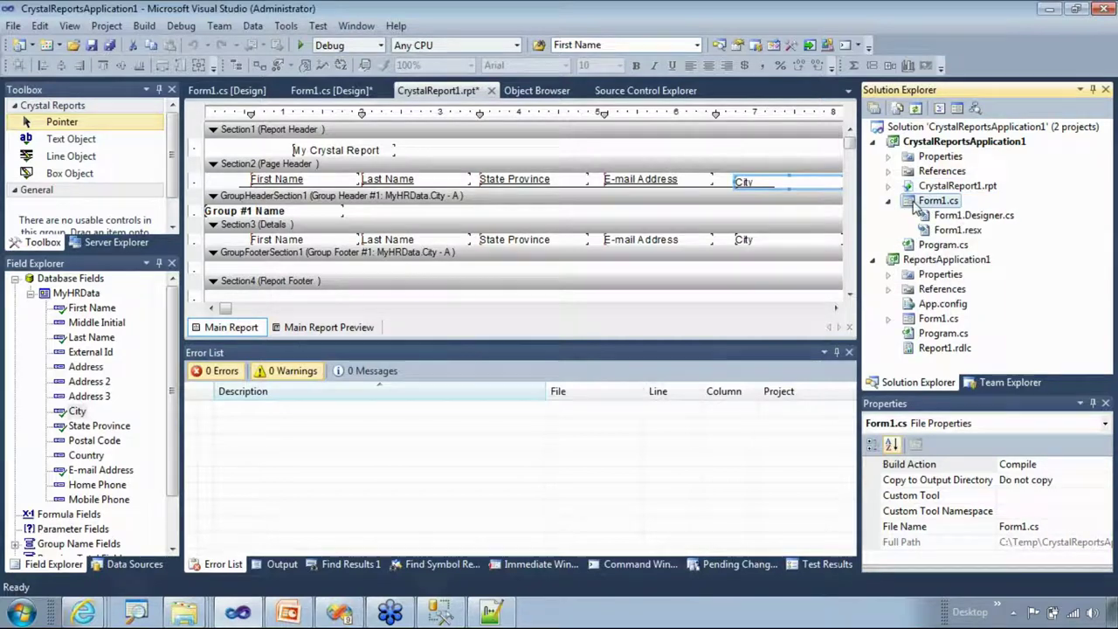
double_click(912, 202)
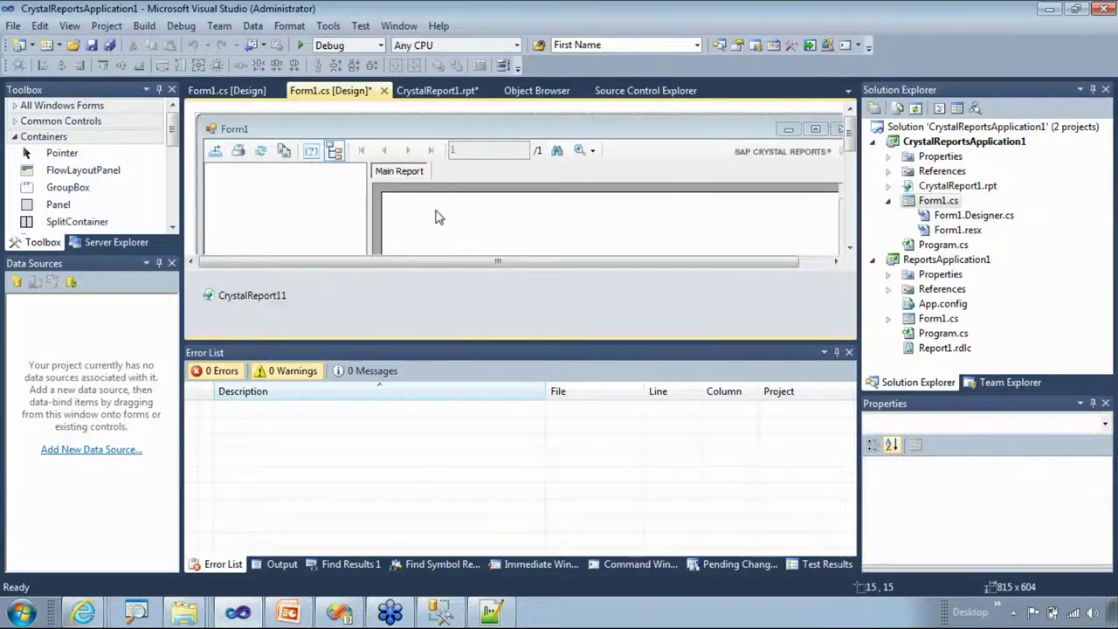
- Set crystalReportViewer1's ReportSource to a new CrystalReport1 instance and save the form
left_click(401, 127)
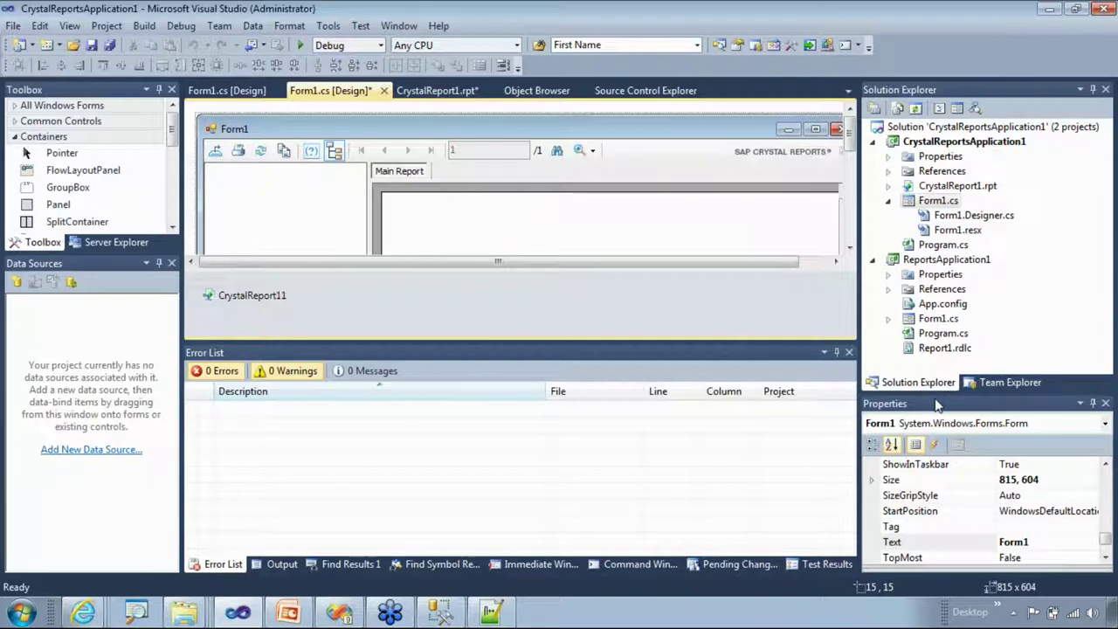
left_click_drag(934, 395, 926, 332)
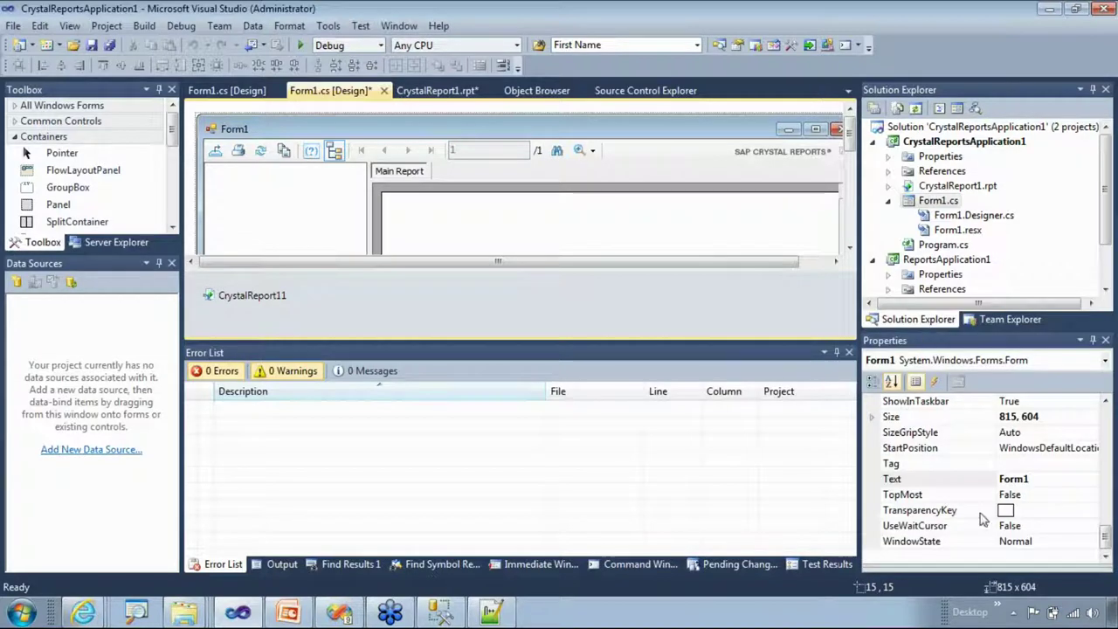
left_click(559, 222)
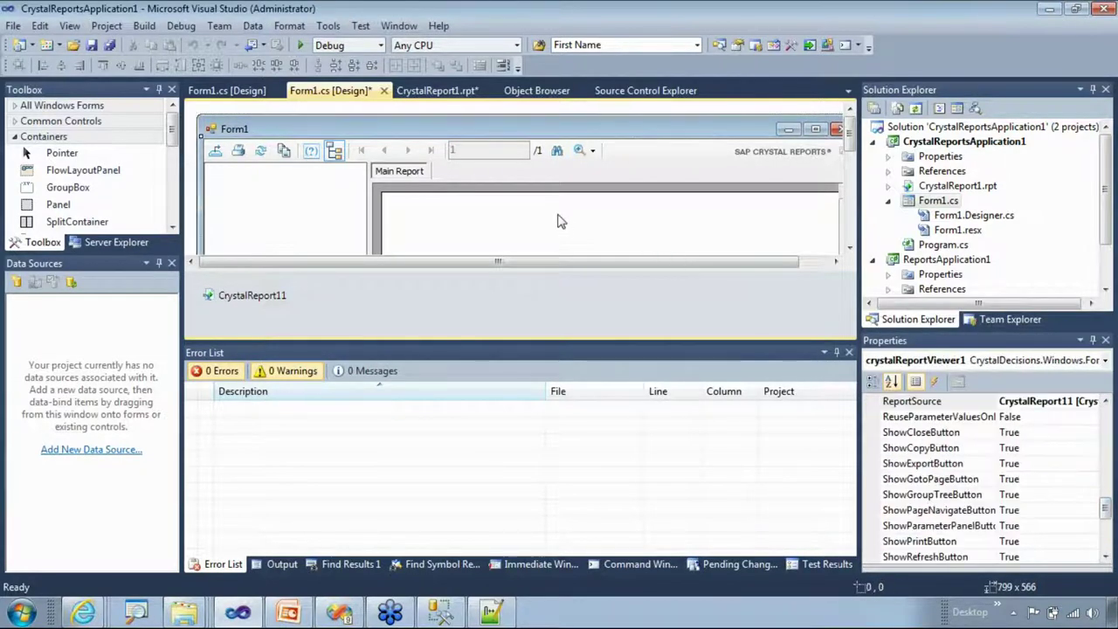
left_click(1067, 401)
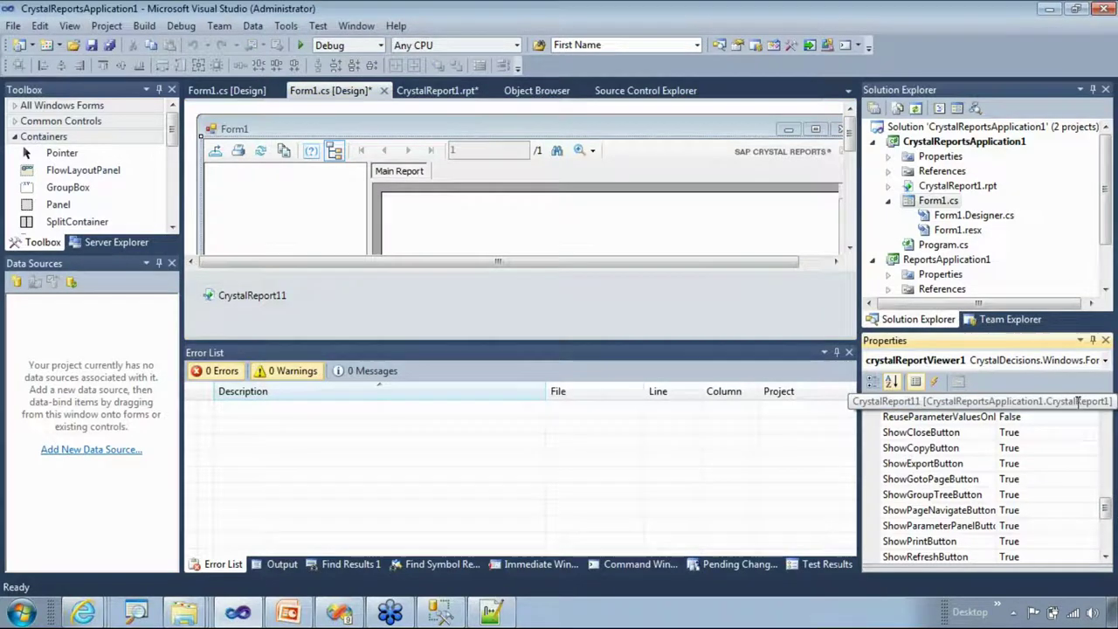
left_click(1091, 401)
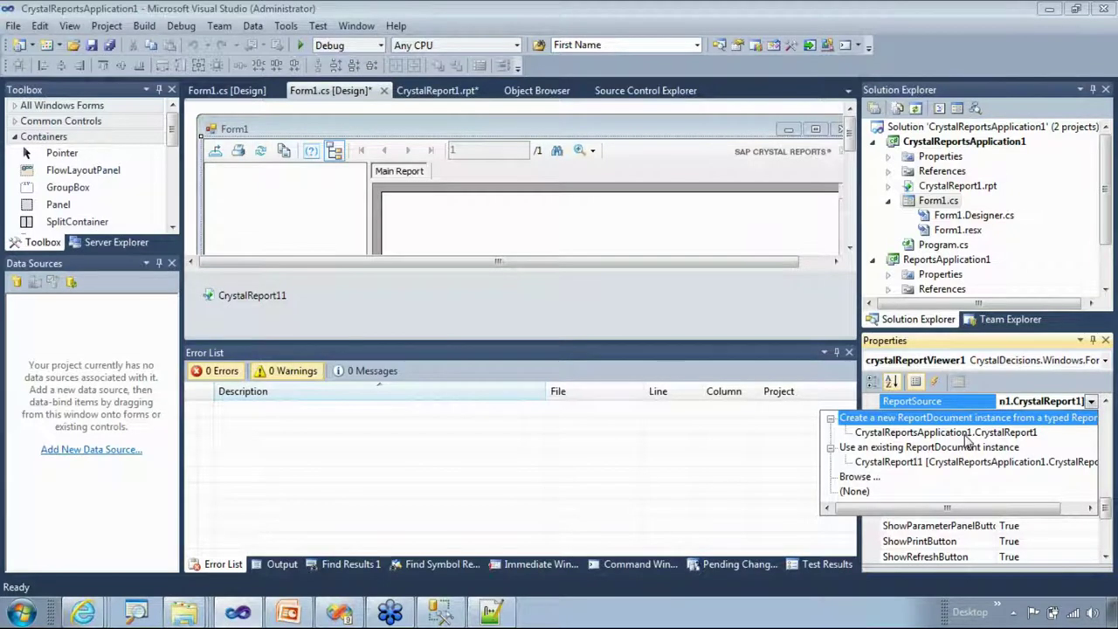
left_click(966, 433)
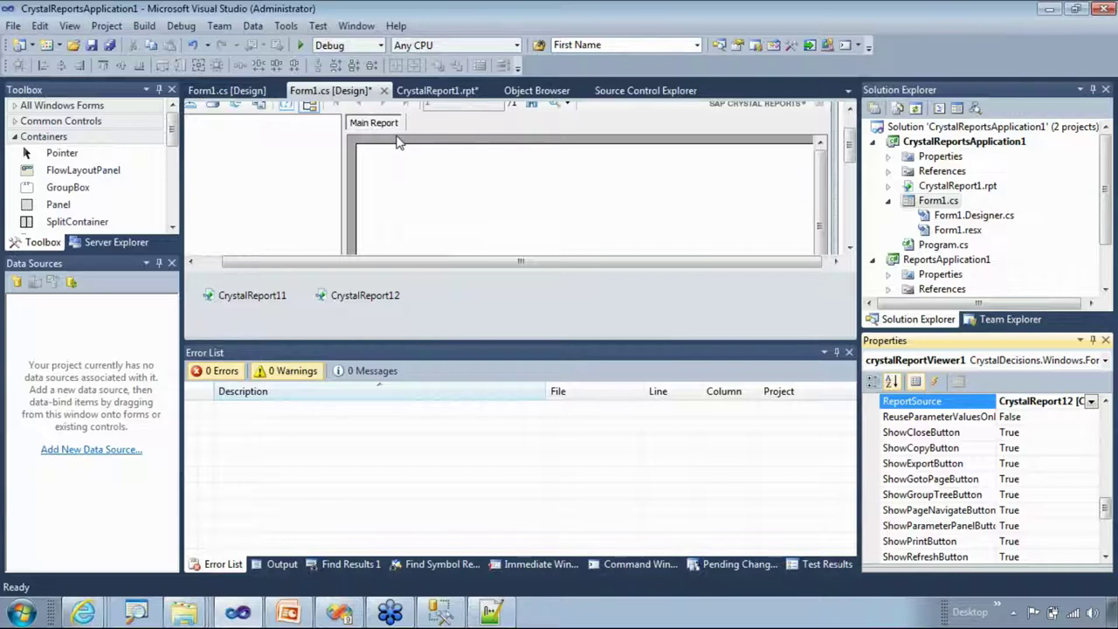
key("ctrl+s")
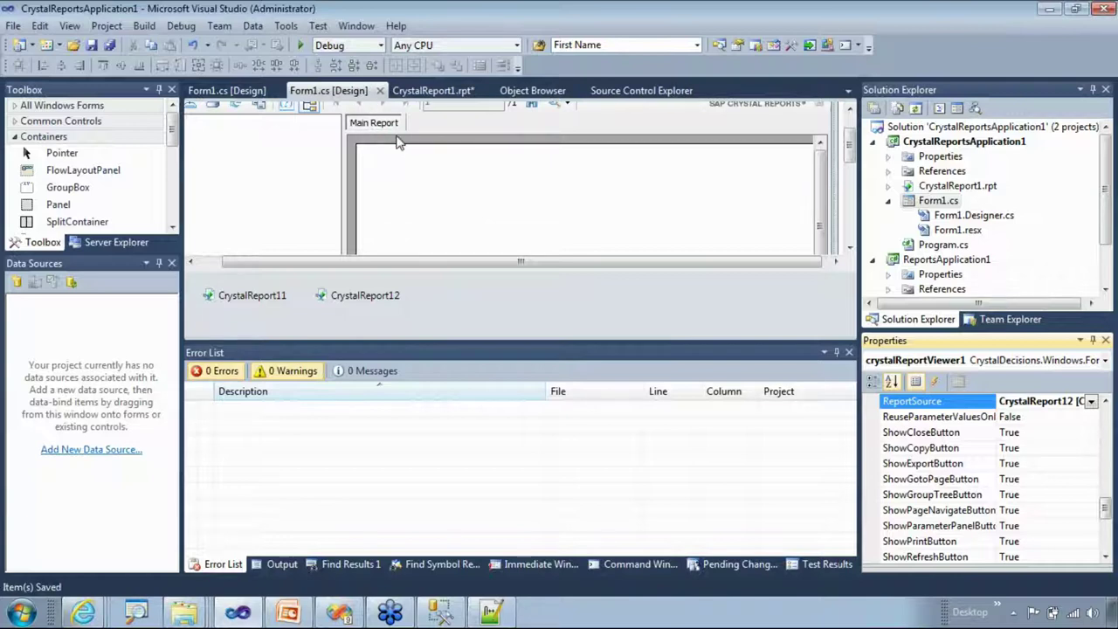
- Select the CrystalReportsApplication1 project and start debugging it
left_click_drag(851, 144, 851, 131)
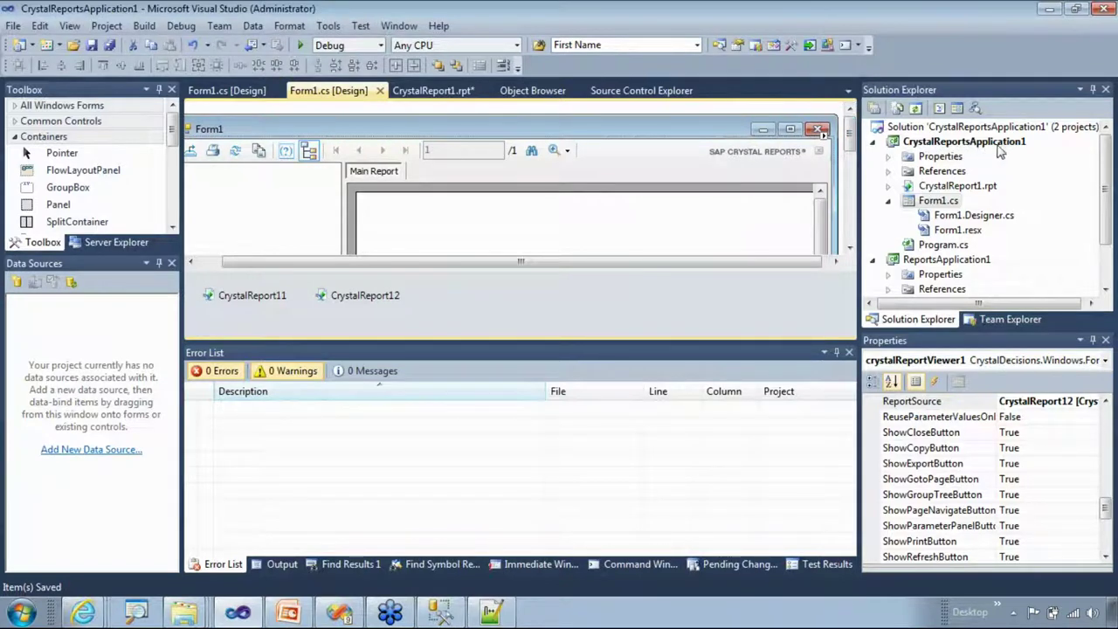
left_click(957, 144)
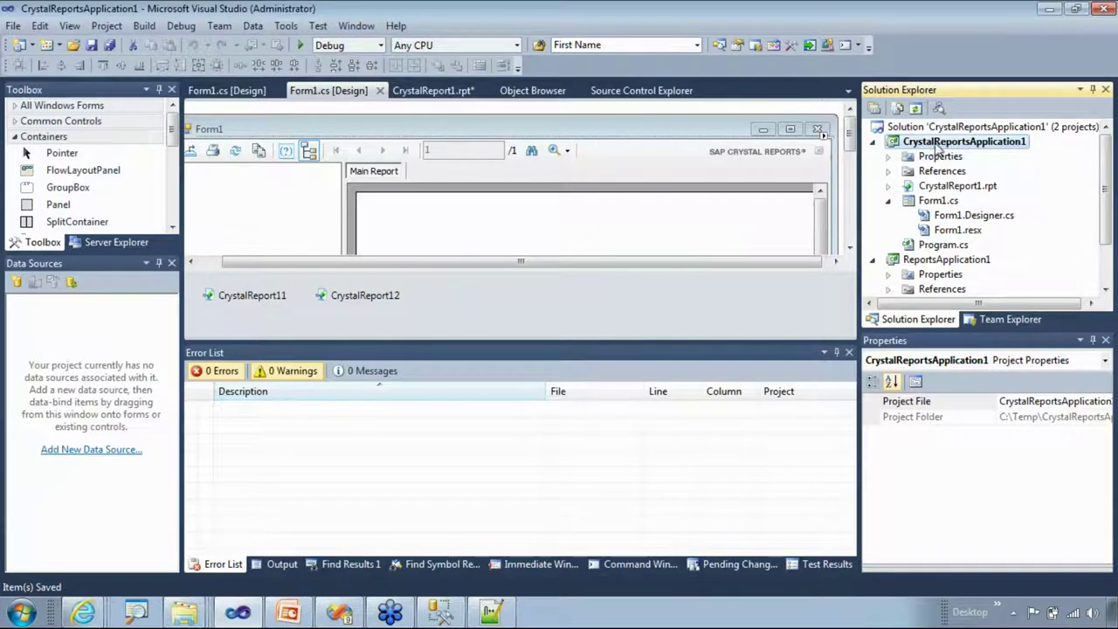
left_click(300, 45)
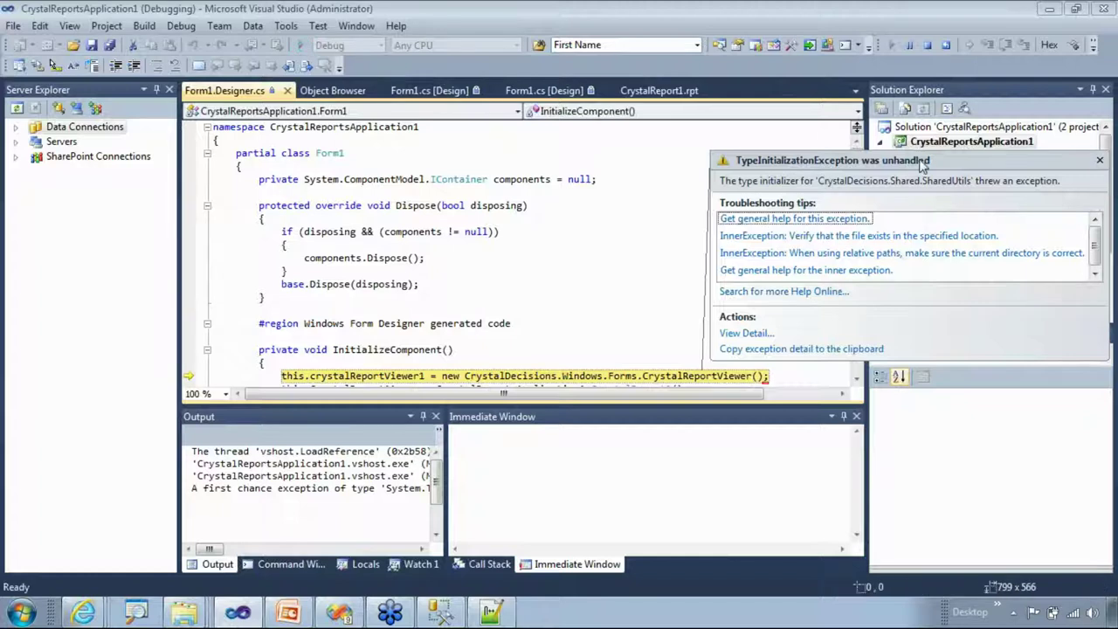
- Open the full exception details and expand the InnerException entry
left_click_drag(967, 174, 779, 146)
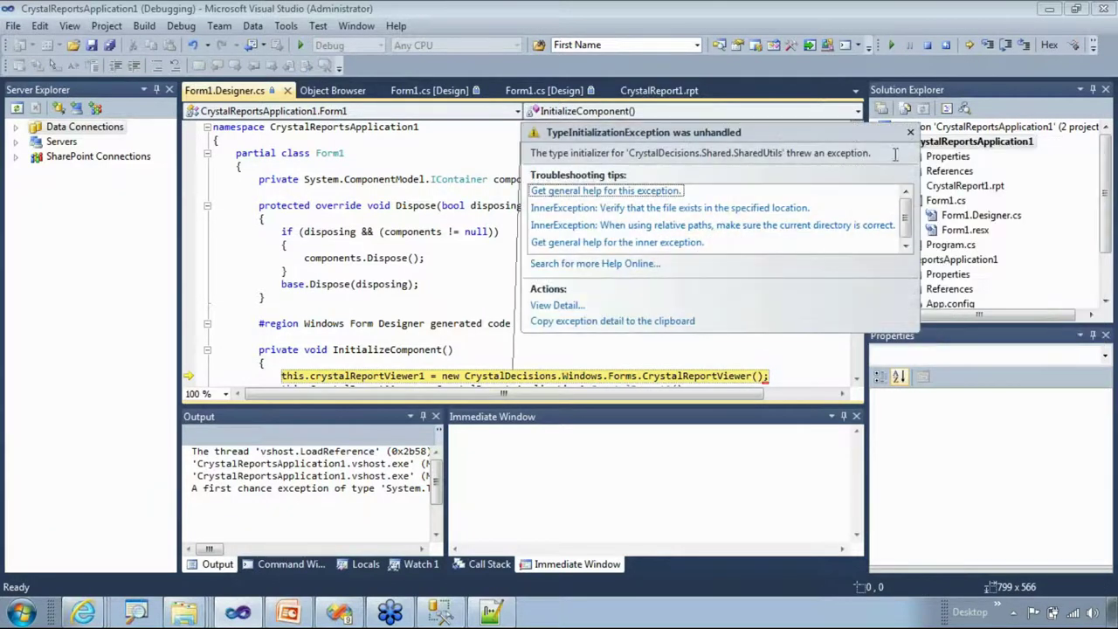
left_click(556, 305)
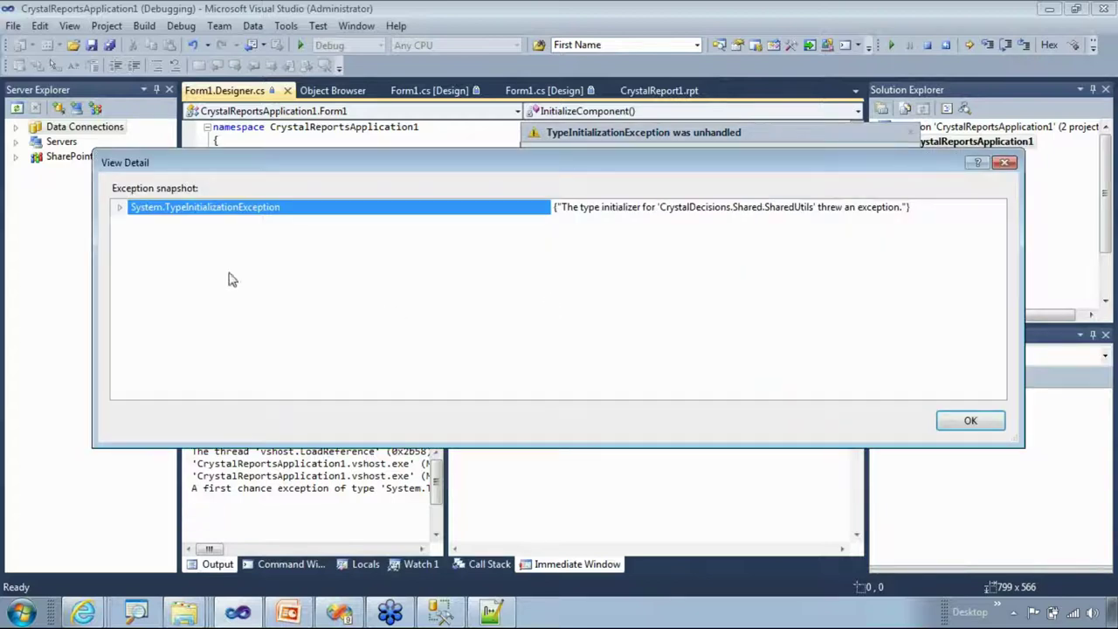
left_click(119, 207)
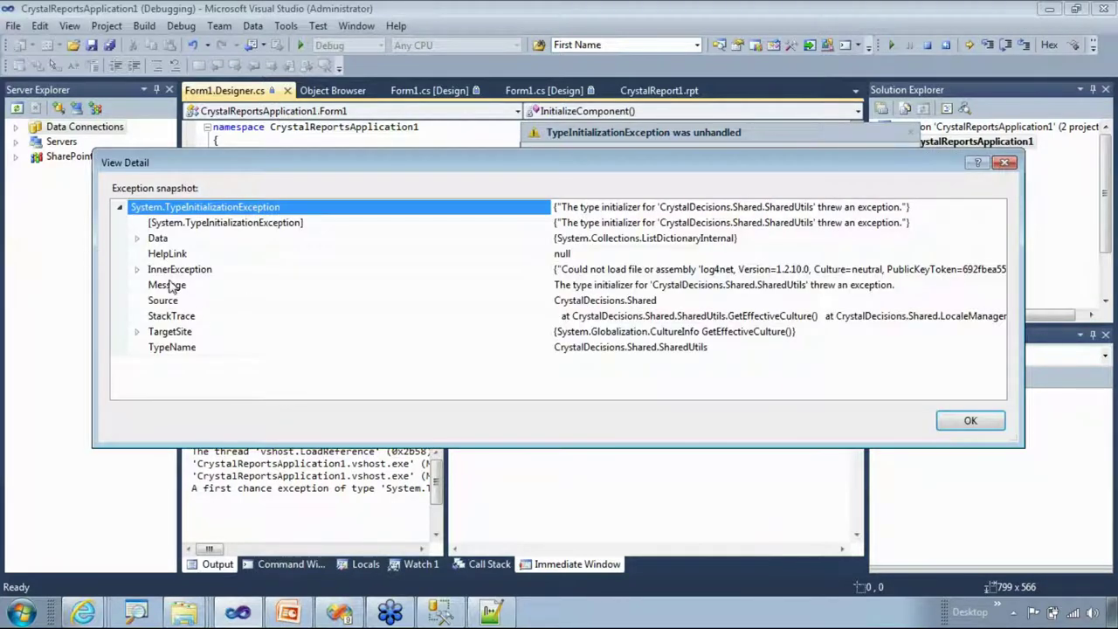
left_click(185, 270)
left_click(137, 270)
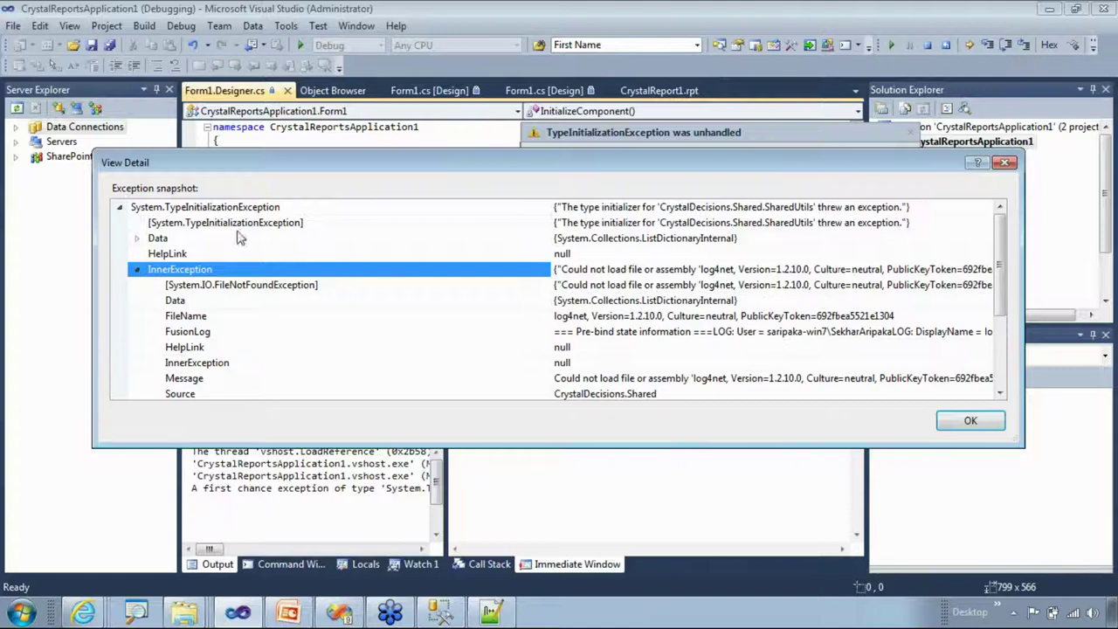
- Read the InnerException FileName showing log4net, Version=1.2.10.0 could not be loaded
left_click_drag(1020, 224, 1091, 220)
left_click_drag(976, 174, 908, 152)
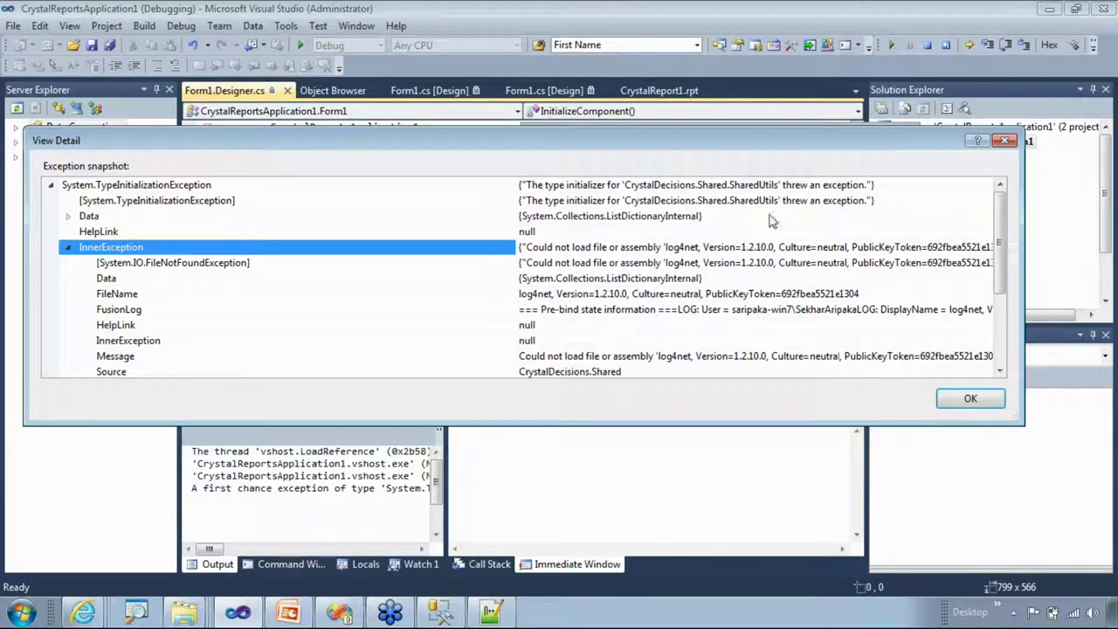
left_click(655, 293)
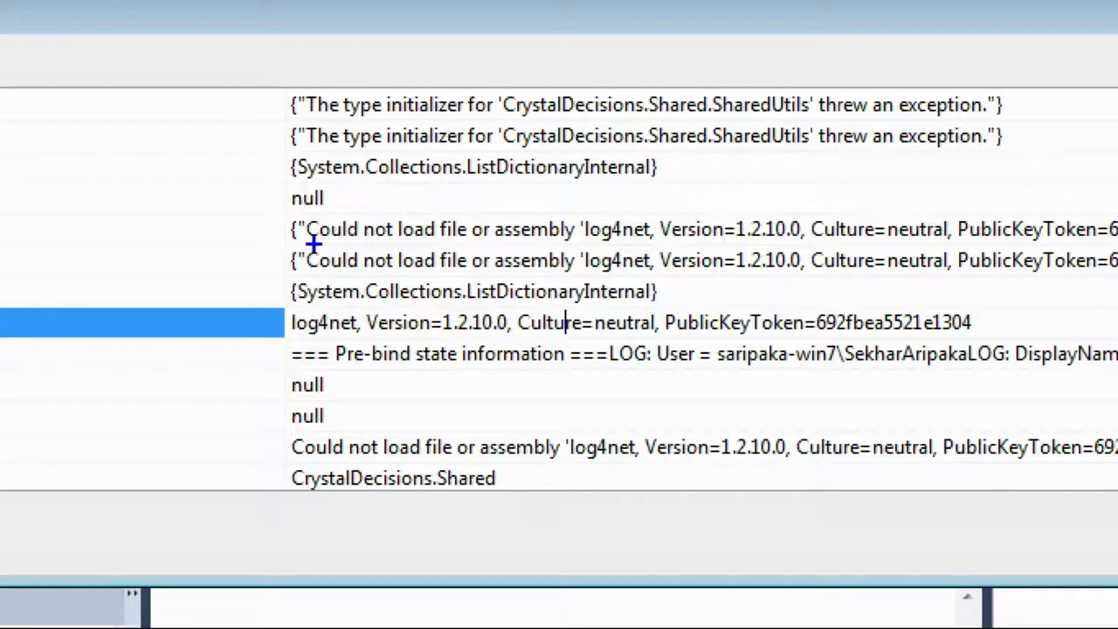
left_click_drag(308, 248, 486, 255)
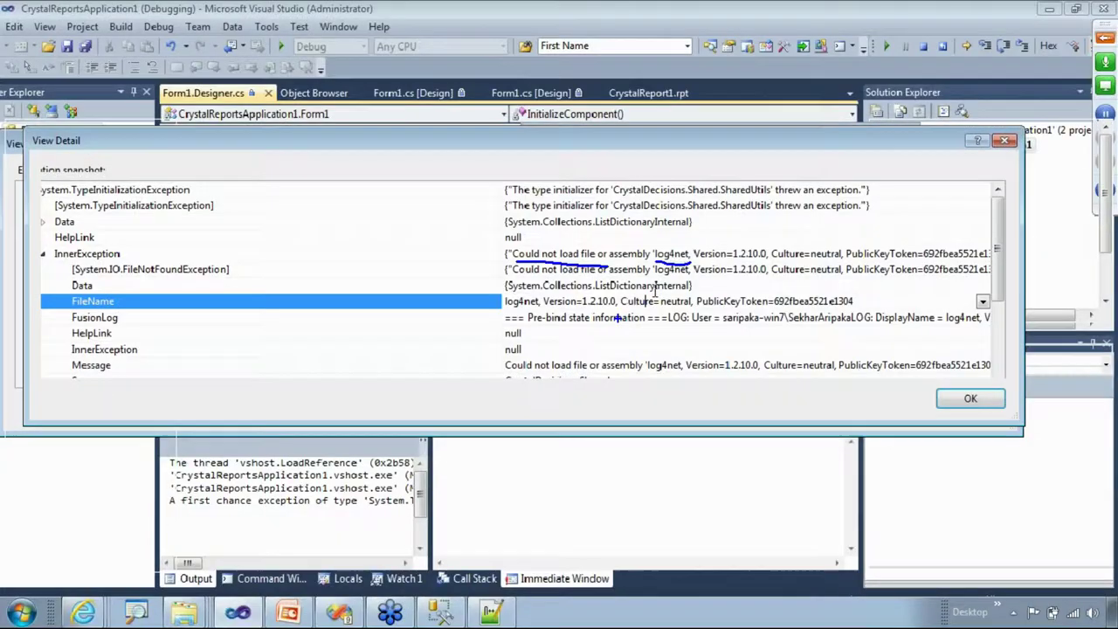
left_click(27, 610)
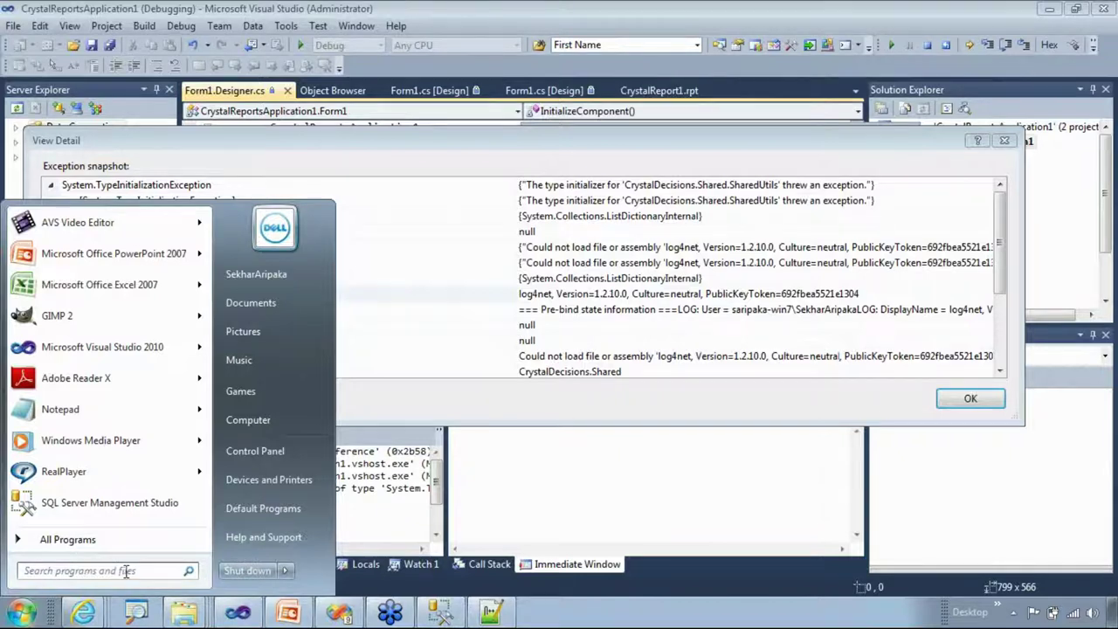
- Open the C:\Windows\assembly folder from the Start search
type("c:\\win")
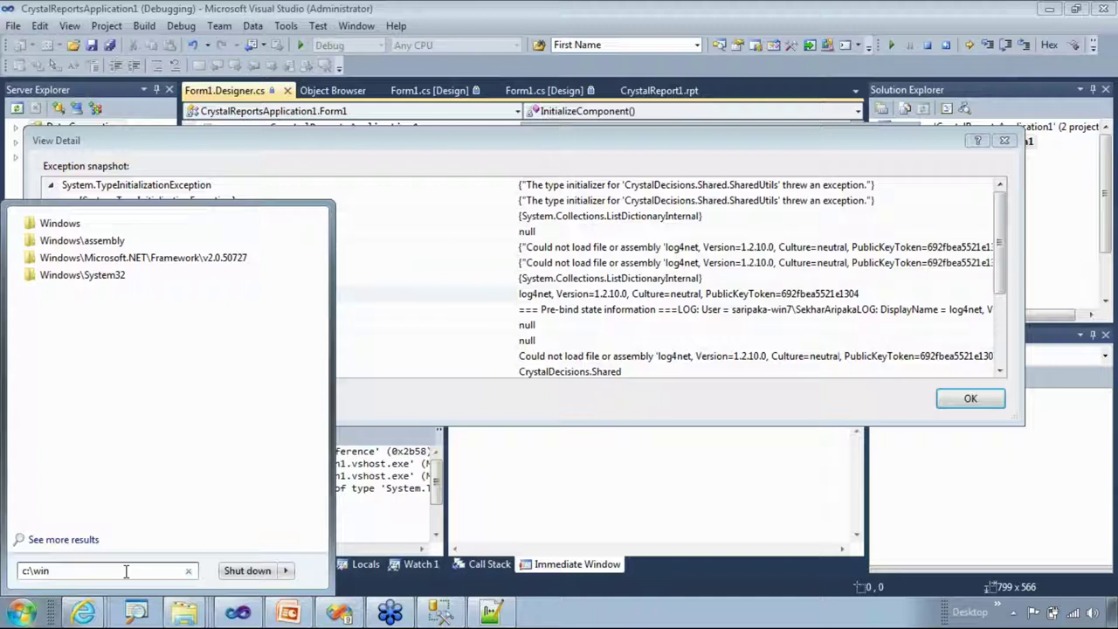
left_click(101, 243)
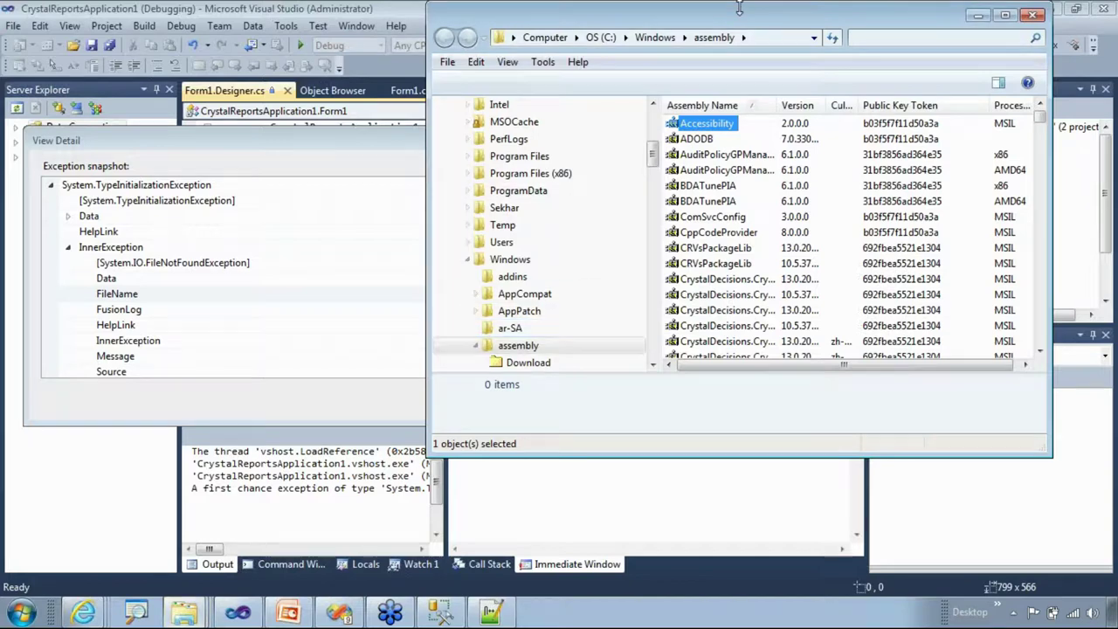
left_click_drag(705, 27, 245, 101)
left_click_drag(644, 146, 767, 142)
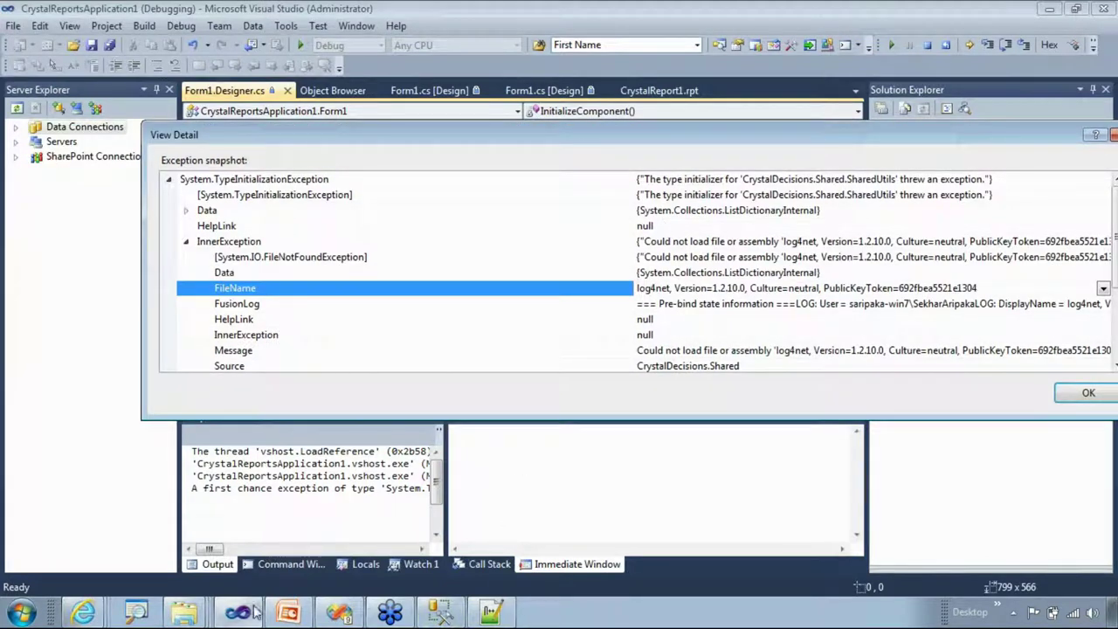
left_click(179, 618)
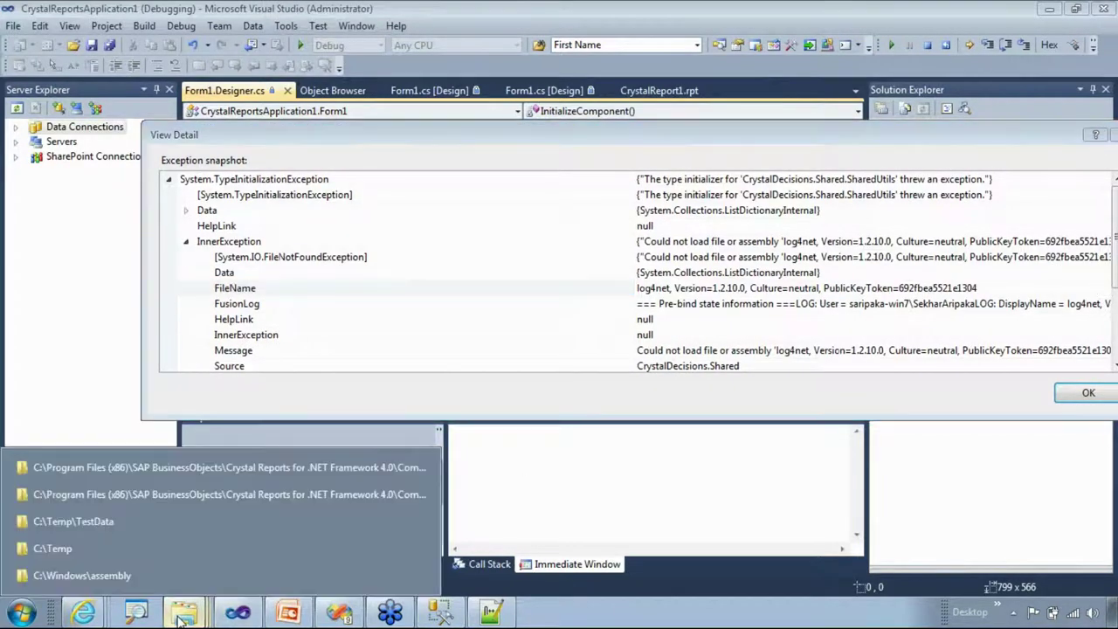
left_click(50, 572)
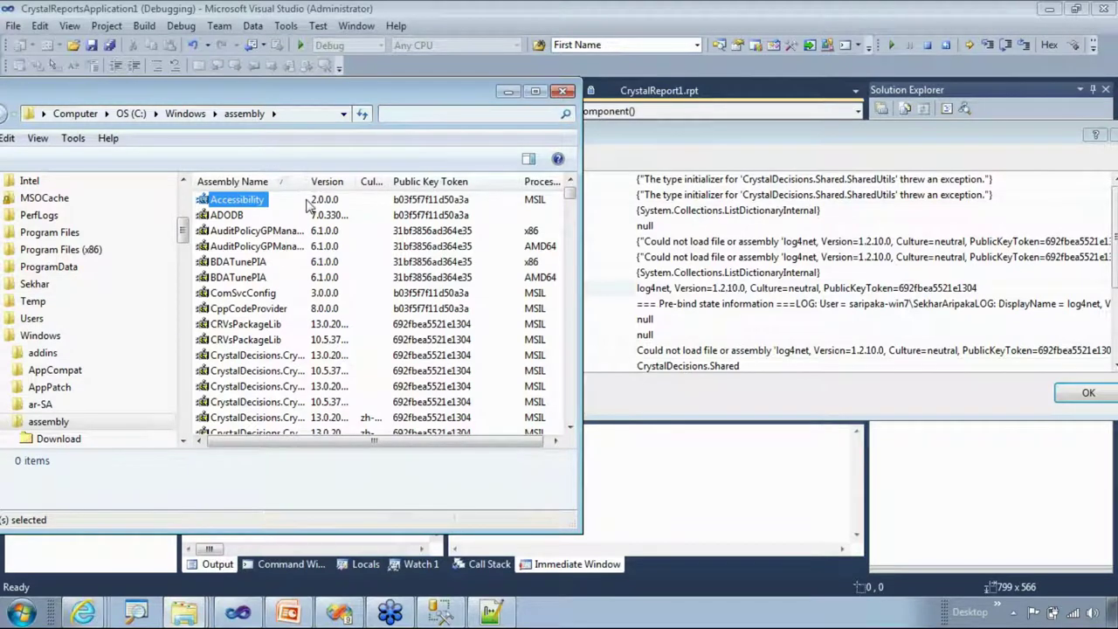
- Find log4net in the assembly list, confirm version 1.2.10.0, and close the folder
left_click_drag(310, 185, 367, 185)
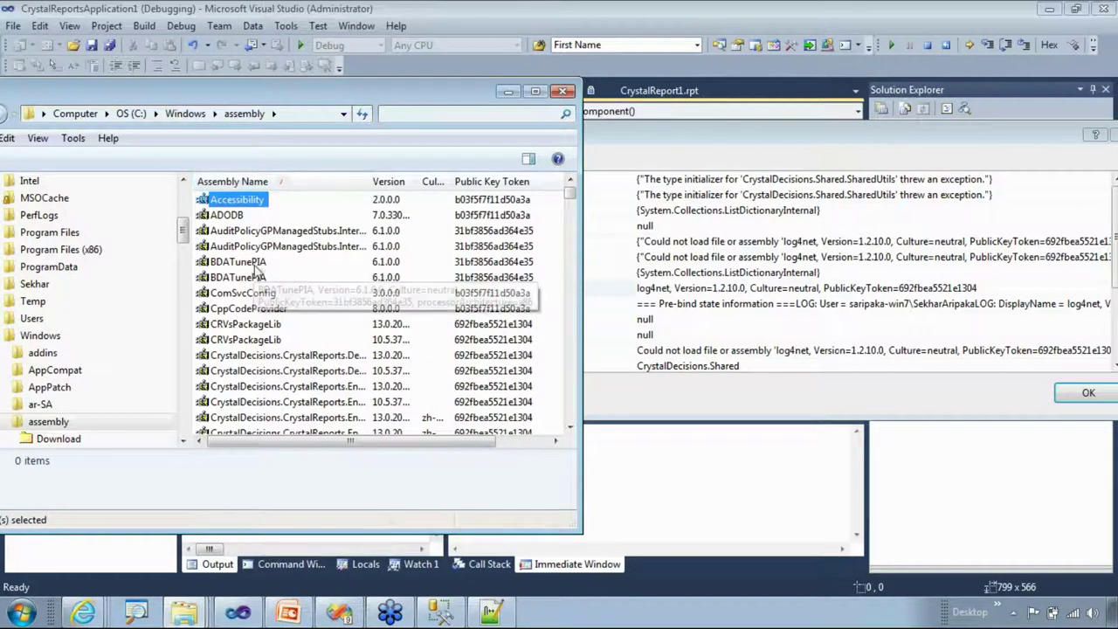
left_click(257, 266)
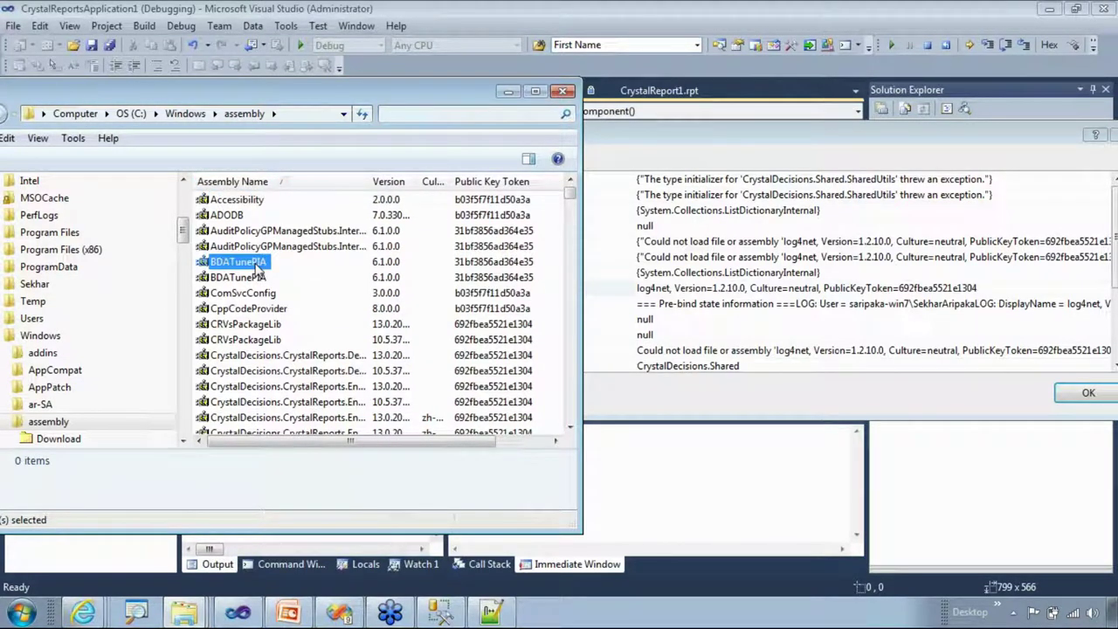
key("l")
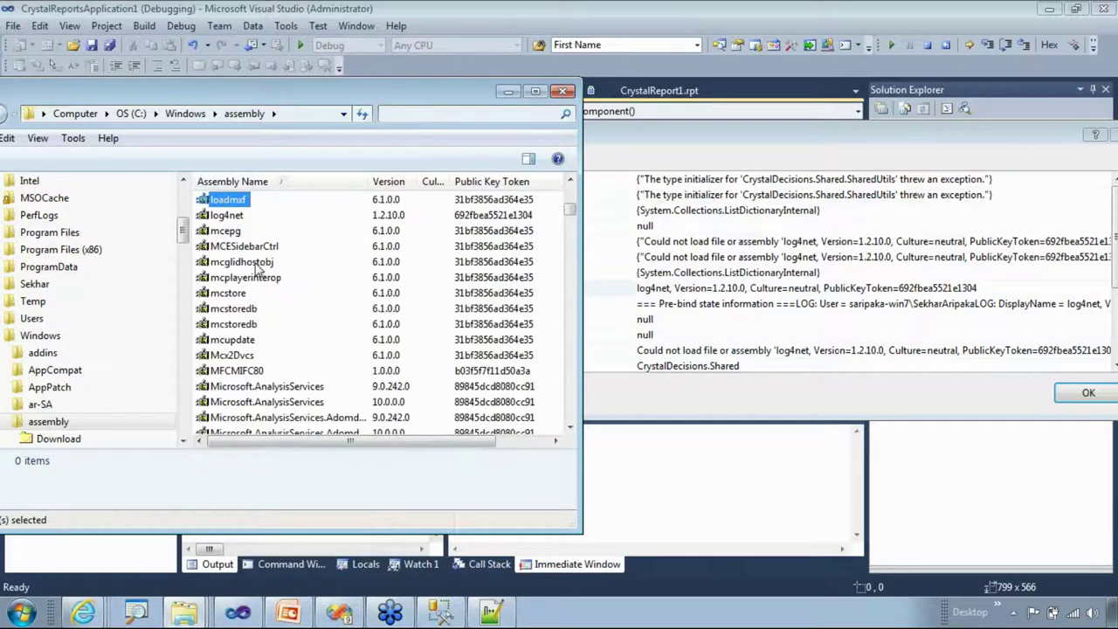
left_click(227, 217)
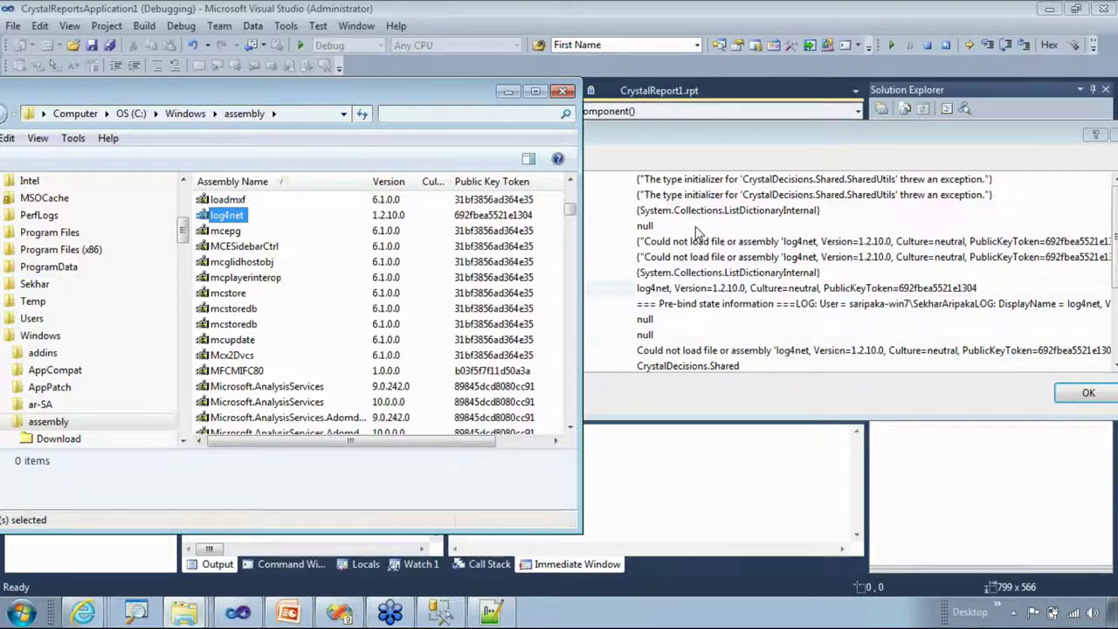
left_click_drag(463, 96, 516, 134)
left_click(629, 96)
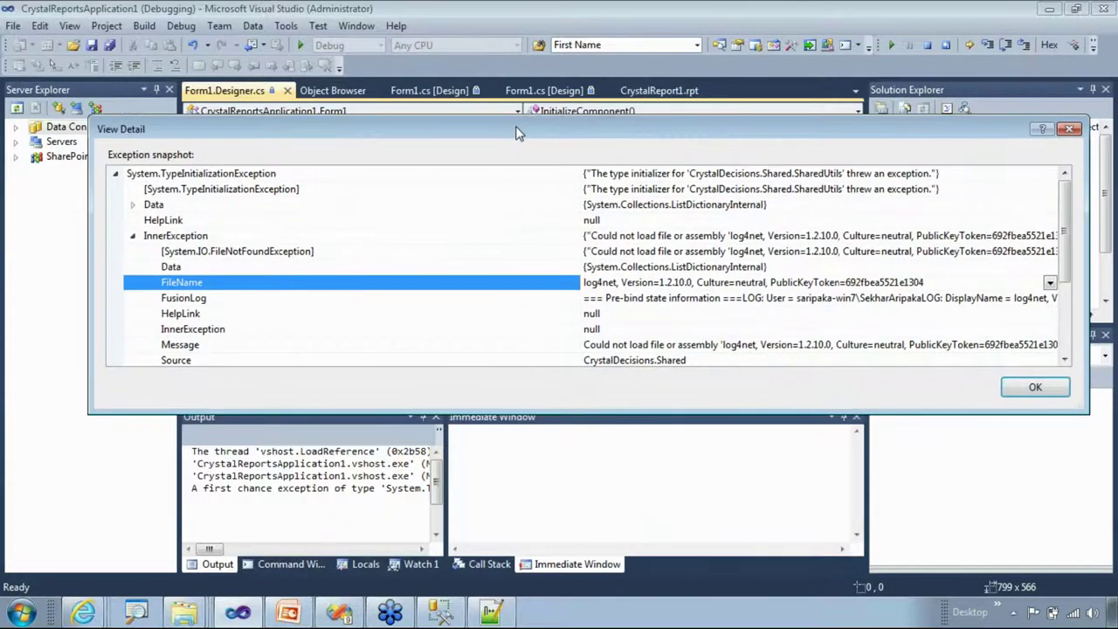
- Close the exception details and popup, and stop debugging
left_click(1033, 390)
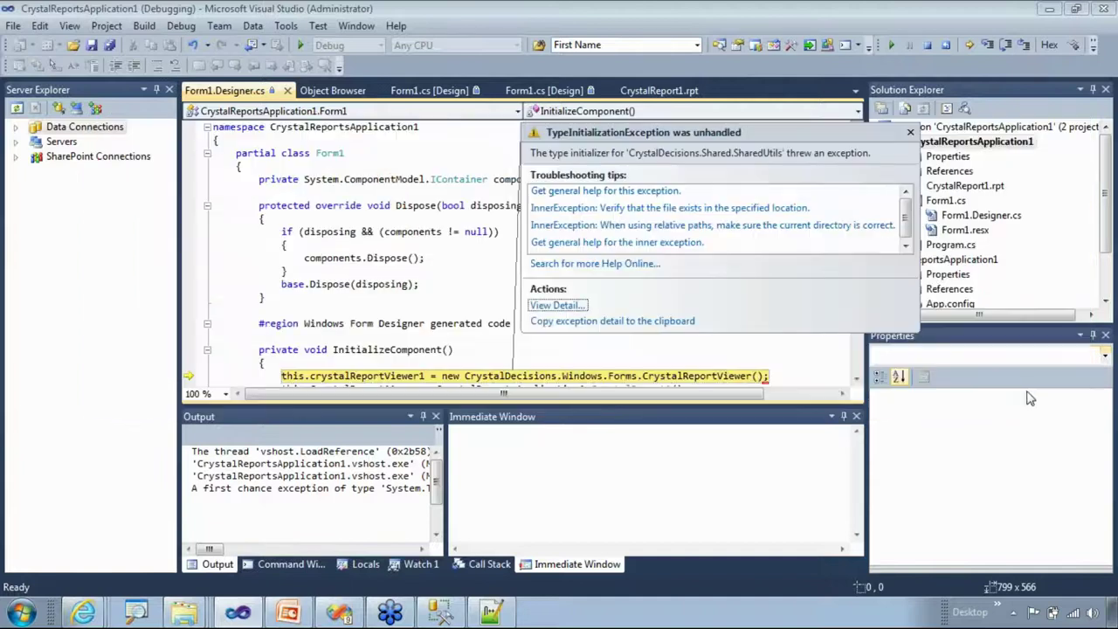
left_click(910, 133)
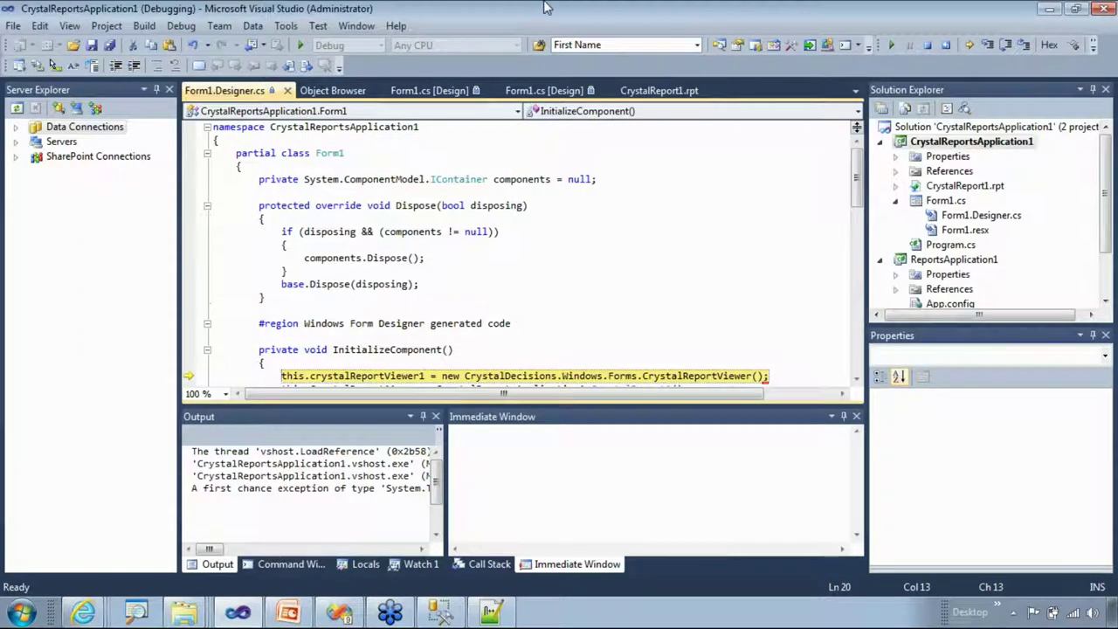
left_click(928, 46)
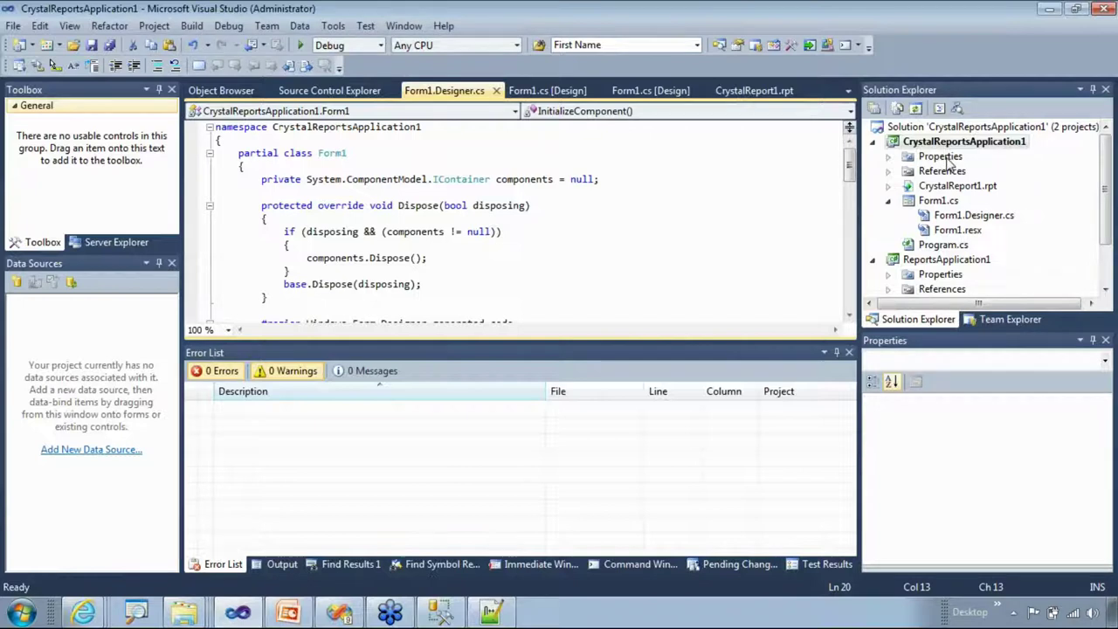
- In CrystalReportsApplication1's Build settings keep platform target Any CPU, and expand References
double_click(942, 158)
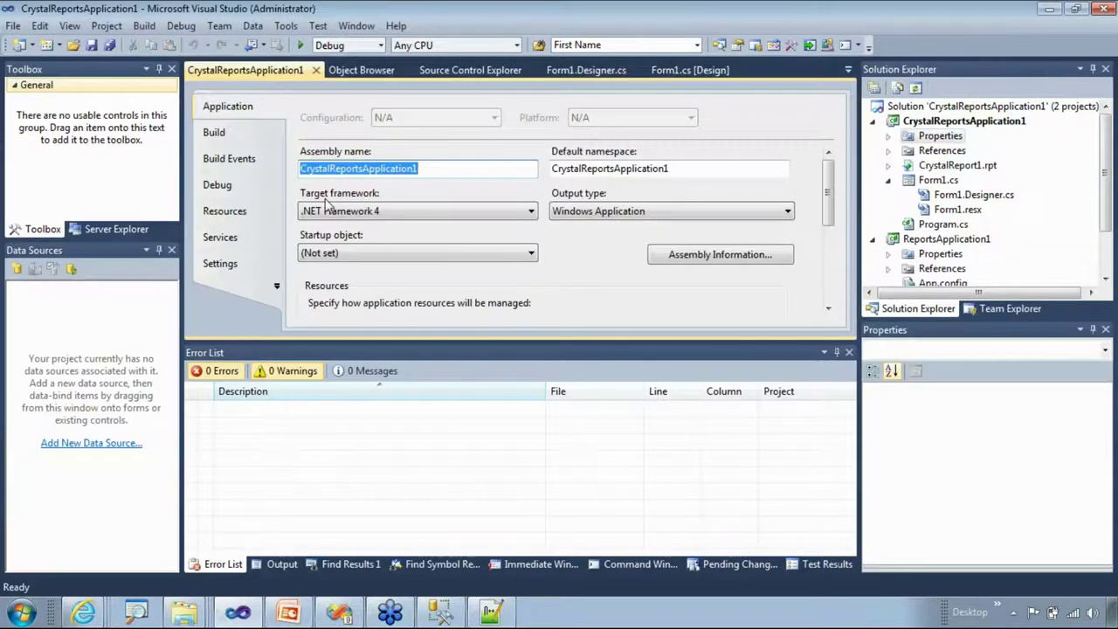
left_click(213, 133)
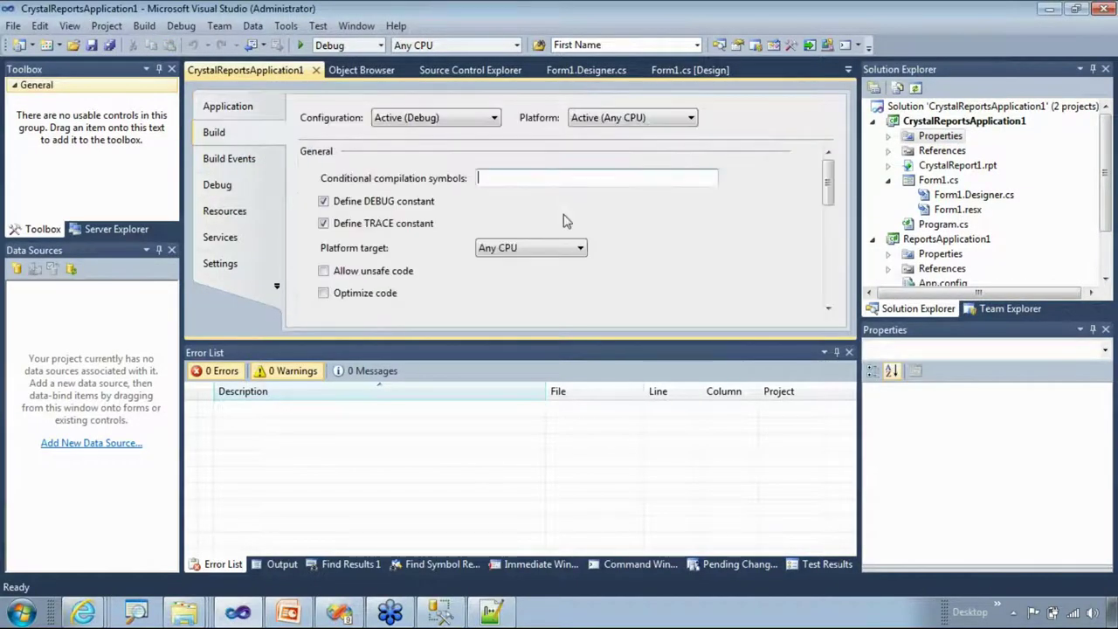
left_click(581, 249)
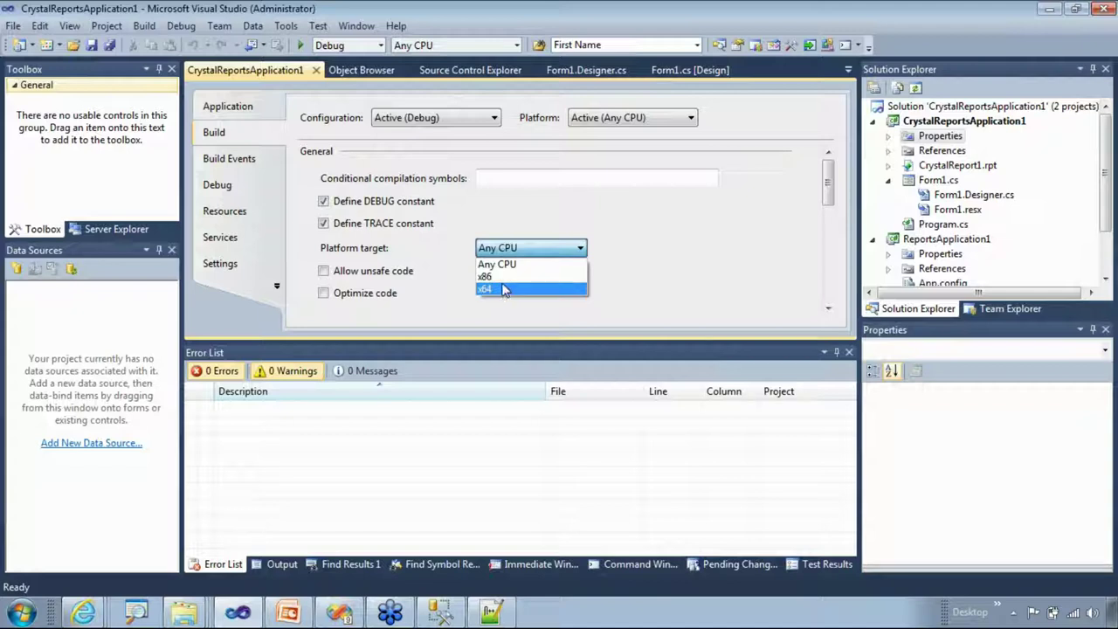
left_click(511, 265)
left_click(940, 151)
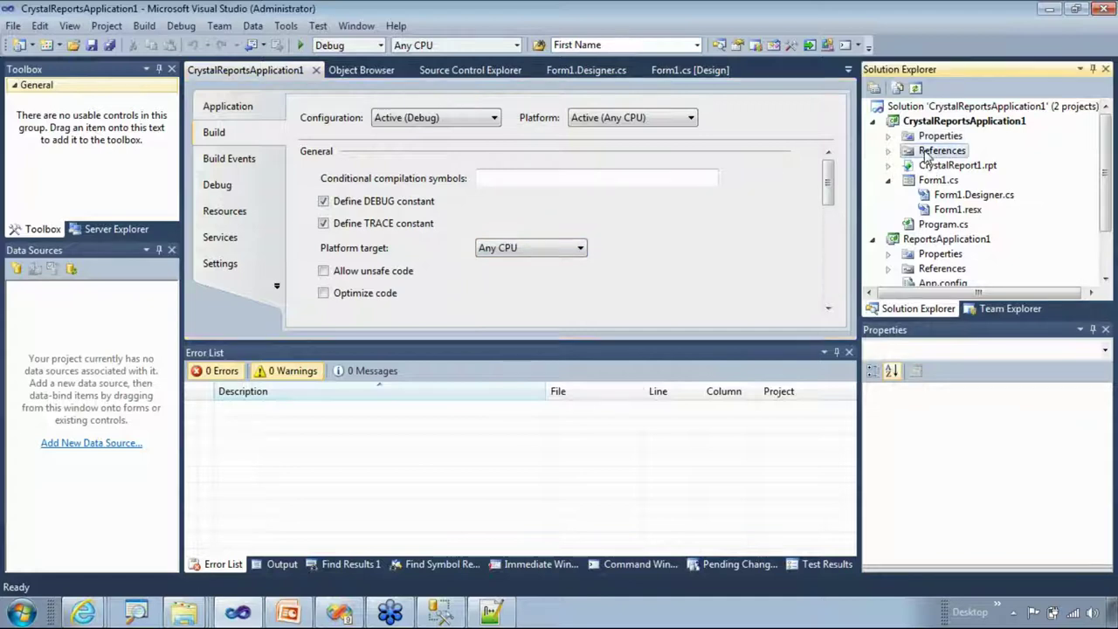
left_click(887, 150)
left_click_drag(863, 166, 616, 182)
- Show the CrystalReports.Engine reference path, C:\Program Files (x86)\SAP BusinessObjects, in Properties
left_click(774, 122)
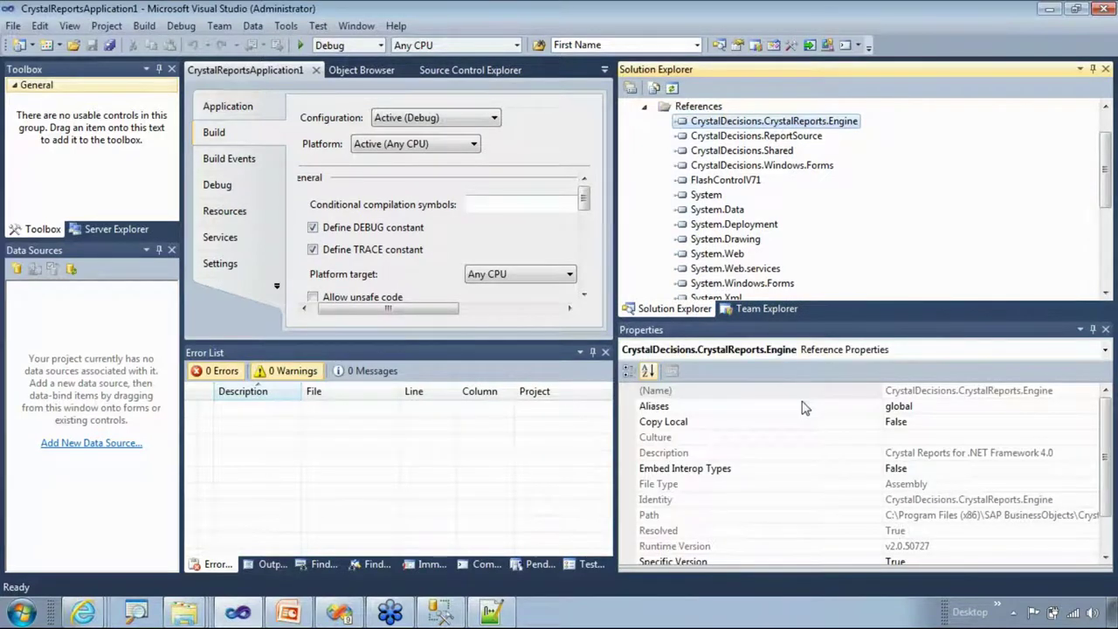
left_click_drag(883, 417, 756, 423)
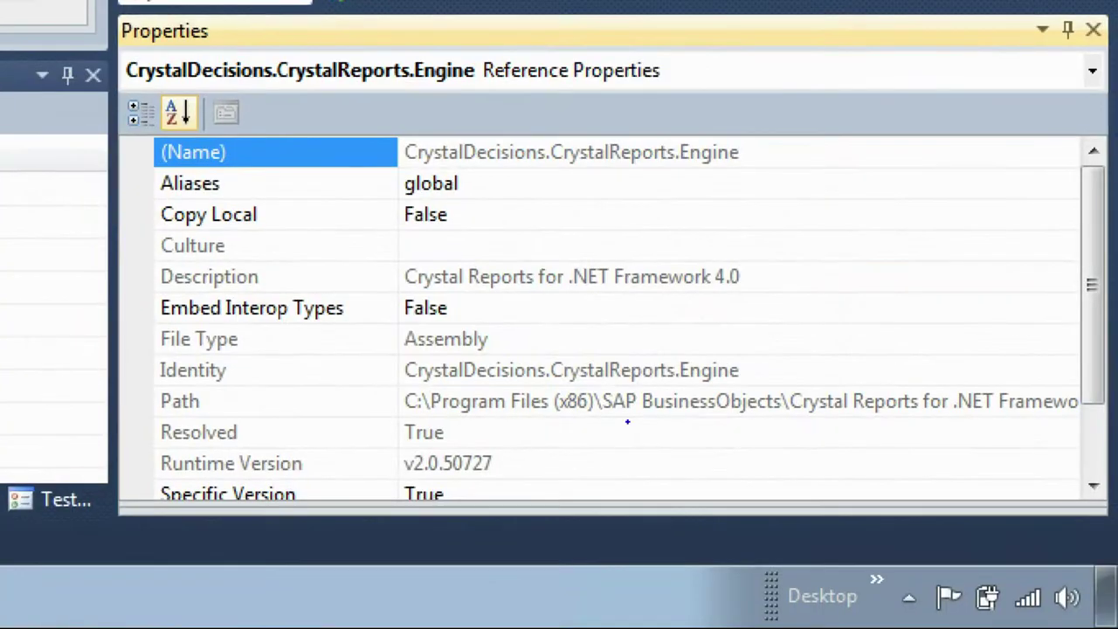
left_click_drag(495, 418, 562, 424)
left_click_drag(486, 422, 492, 420)
key("super")
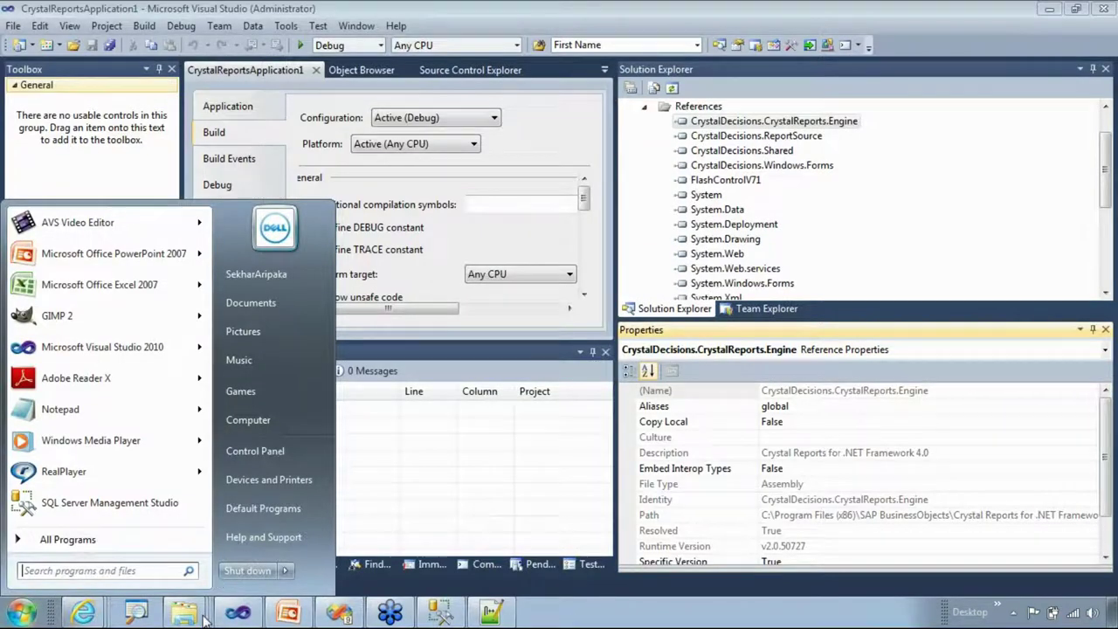
- Browse C:\Program Files (x86) in Explorer to the Business Objects folders, then minimize Explorer
left_click(198, 617)
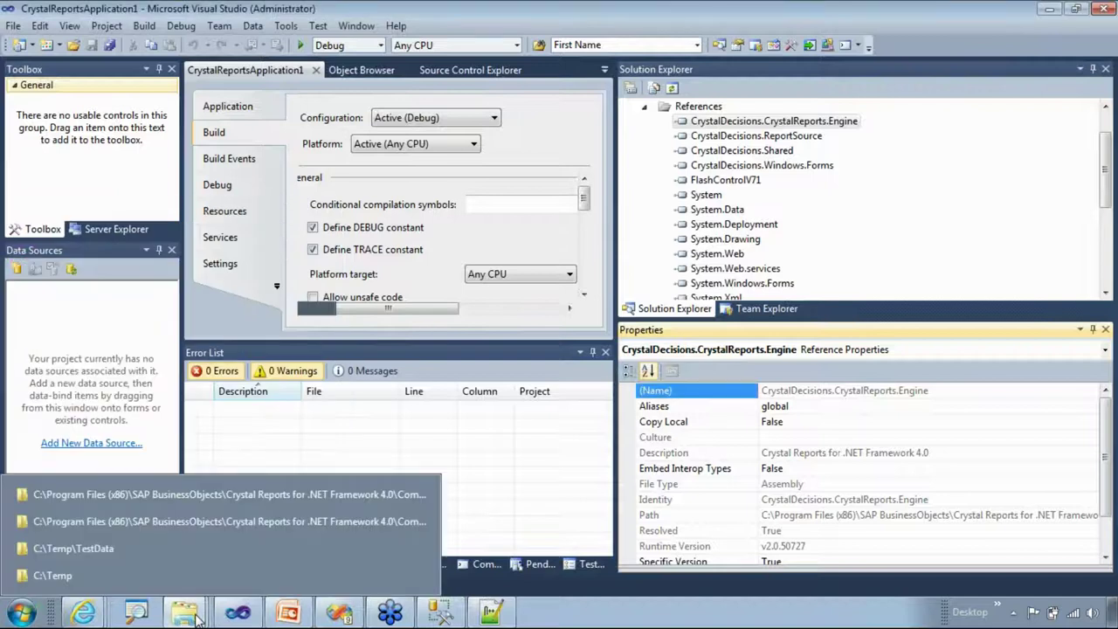
left_click(158, 499)
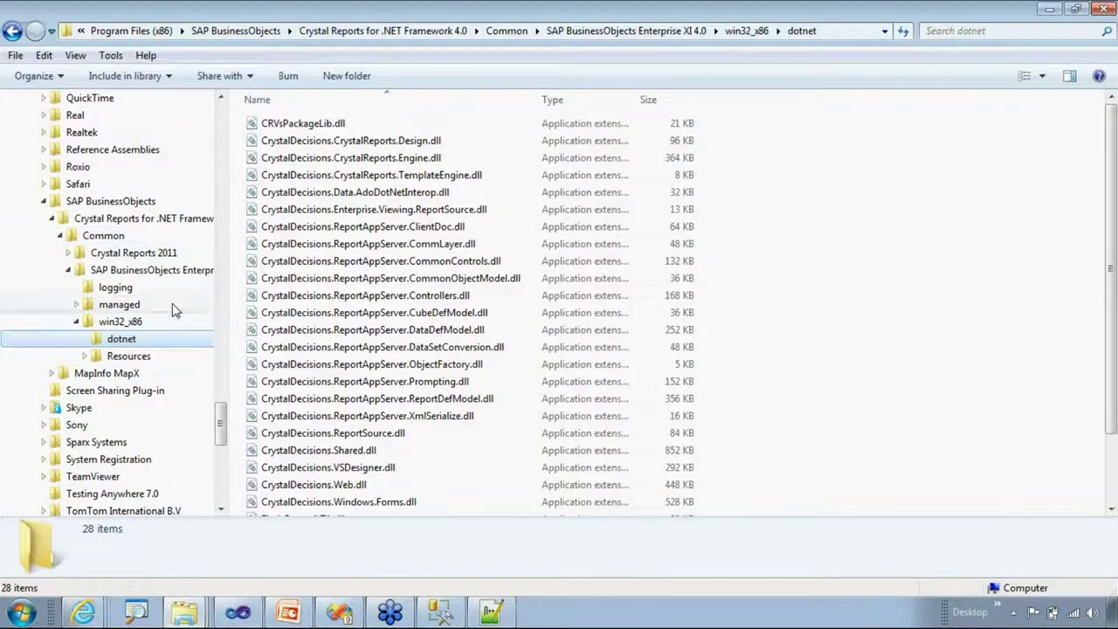
left_click_drag(225, 415, 312, 411)
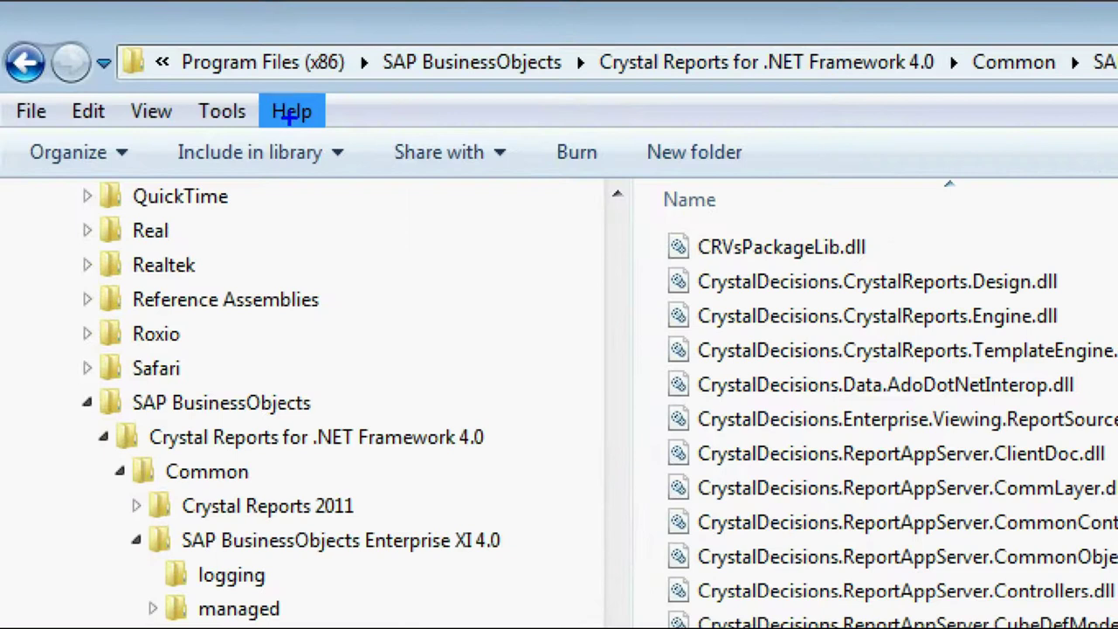
mouse_move(236, 88)
left_mouse_down()
mouse_move(361, 92)
mouse_move(310, 77)
left_mouse_up()
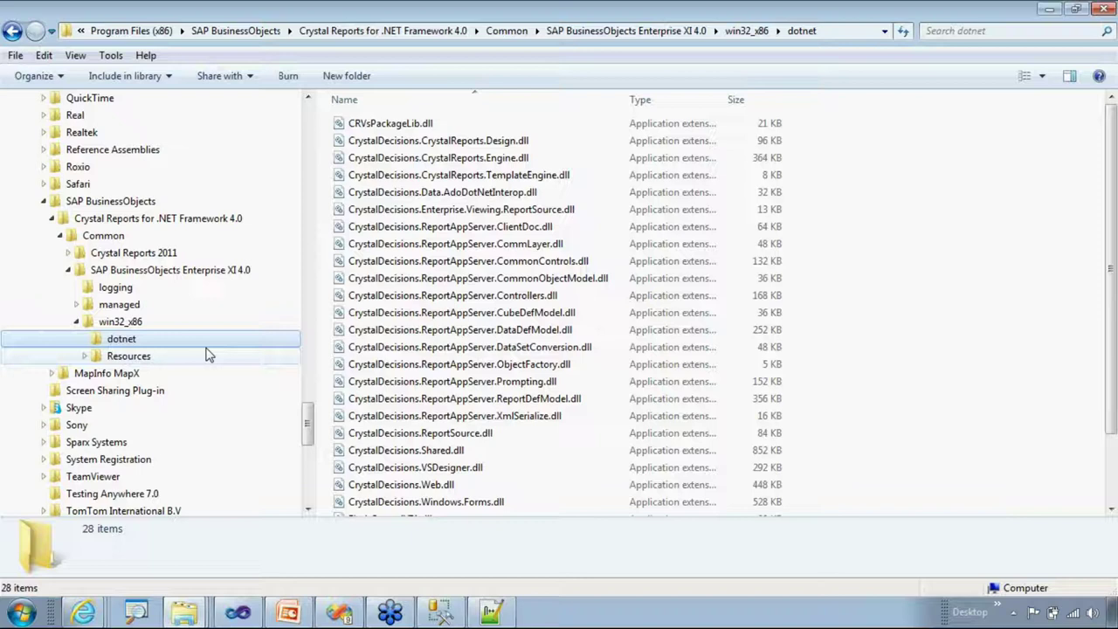
left_click_drag(310, 424, 312, 154)
left_click(83, 150)
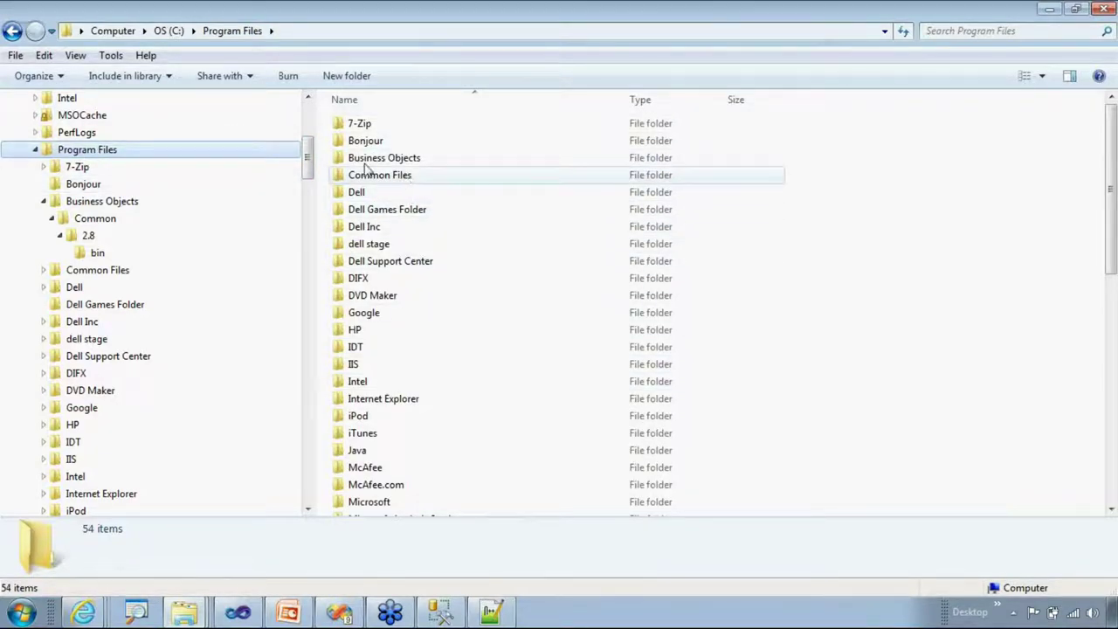
left_click(35, 149)
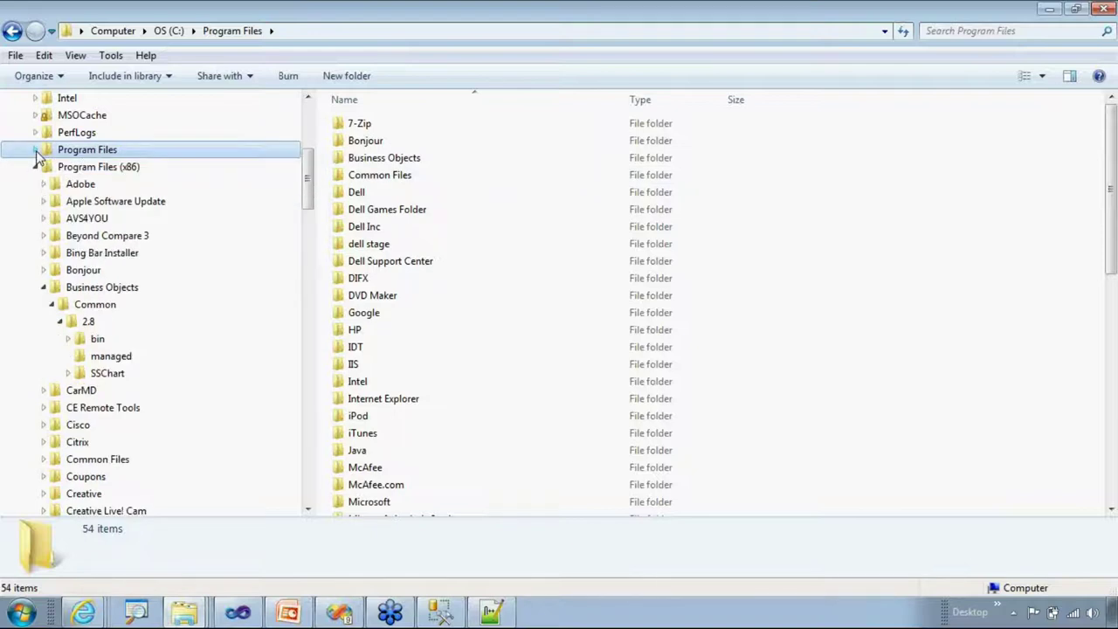
left_click(87, 168)
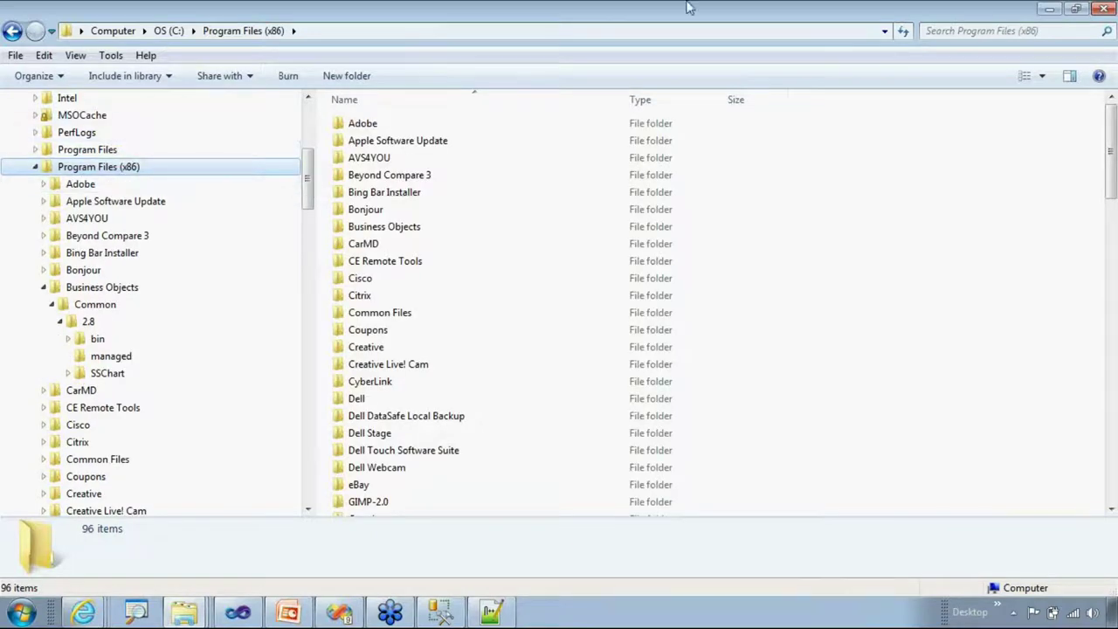
left_click(1049, 12)
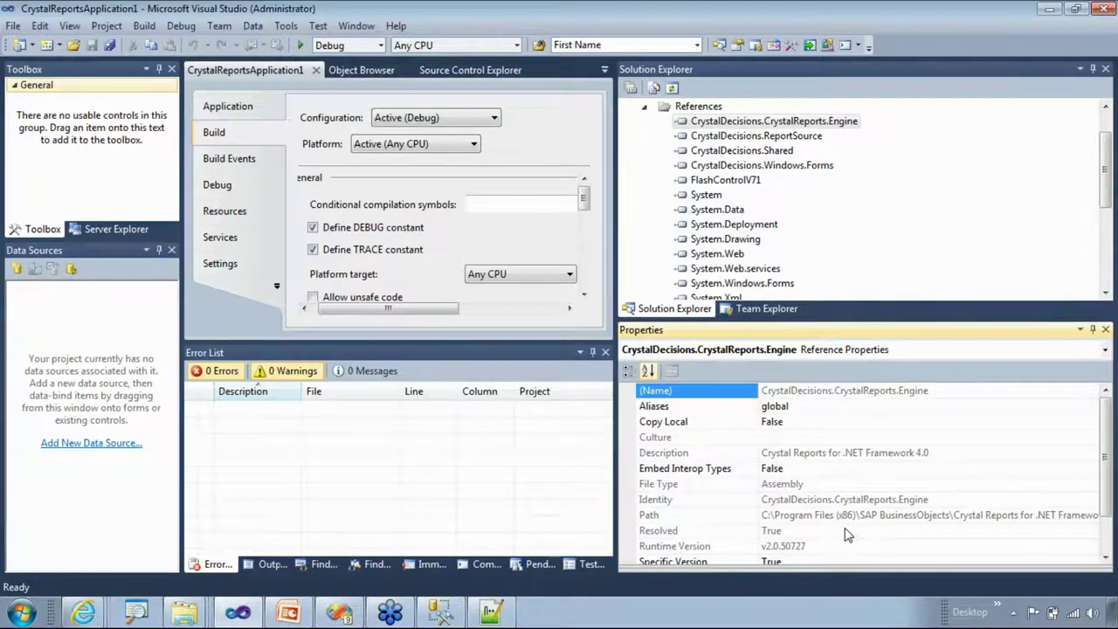
- Change CrystalReportsApplication1's platform target to x86 and switch to Form1.Designer.cs
left_click(645, 107)
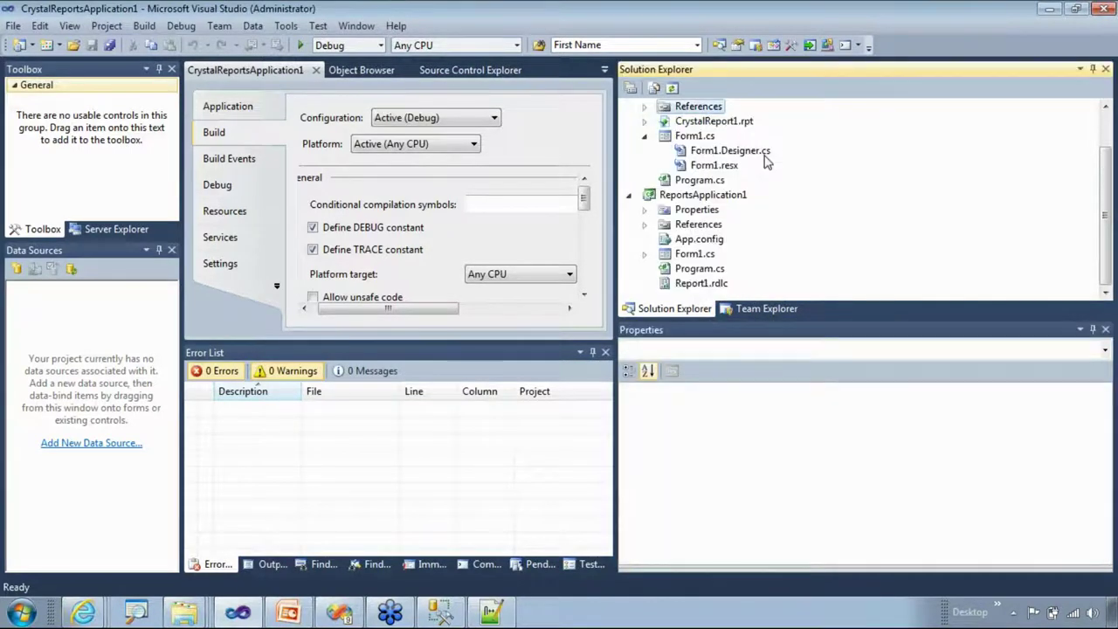
left_click(670, 140)
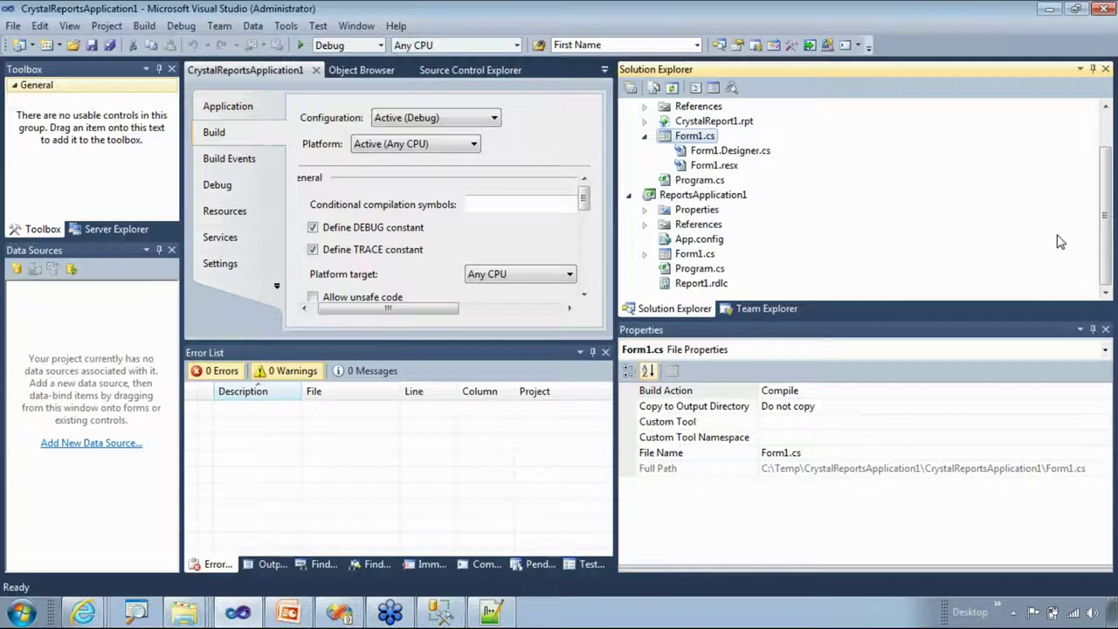
left_click_drag(1105, 249, 1102, 216)
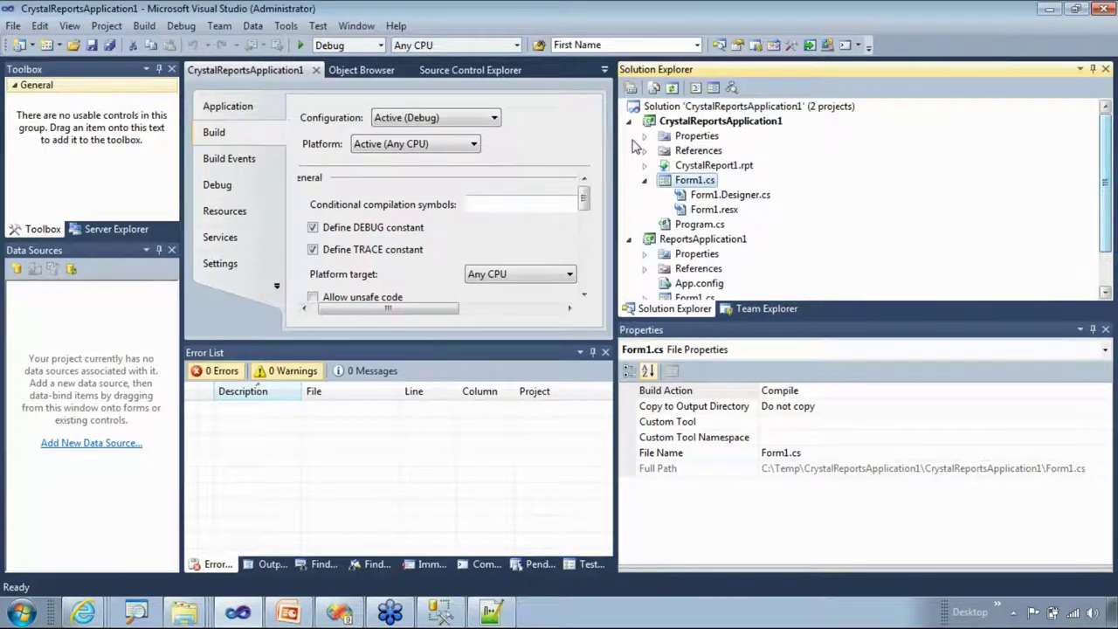
left_click_drag(615, 204, 844, 225)
left_click(579, 249)
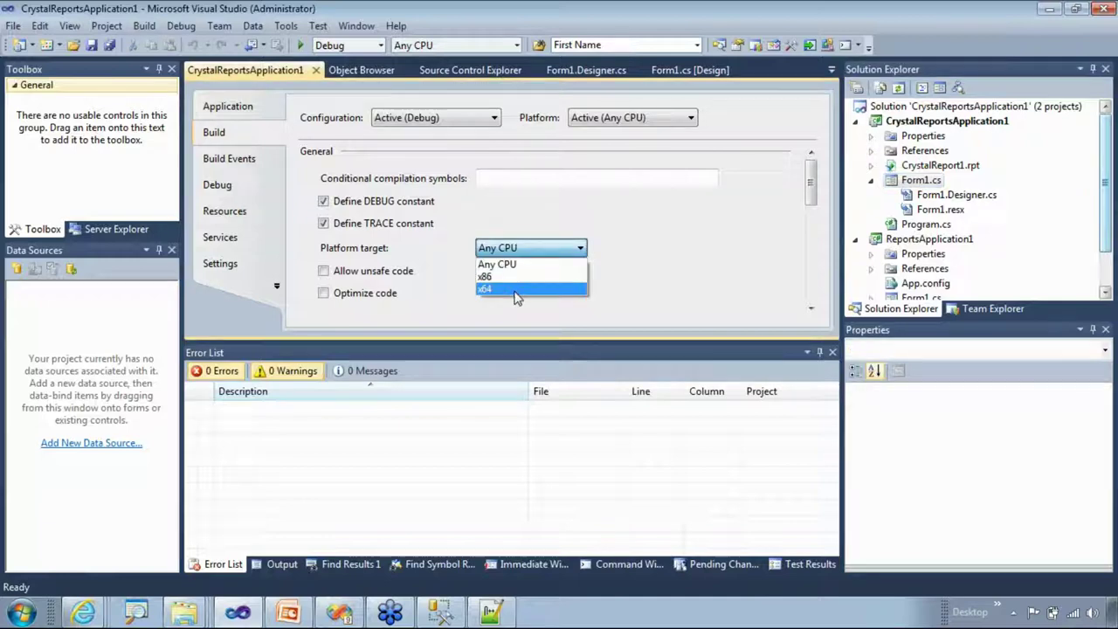
left_click(526, 276)
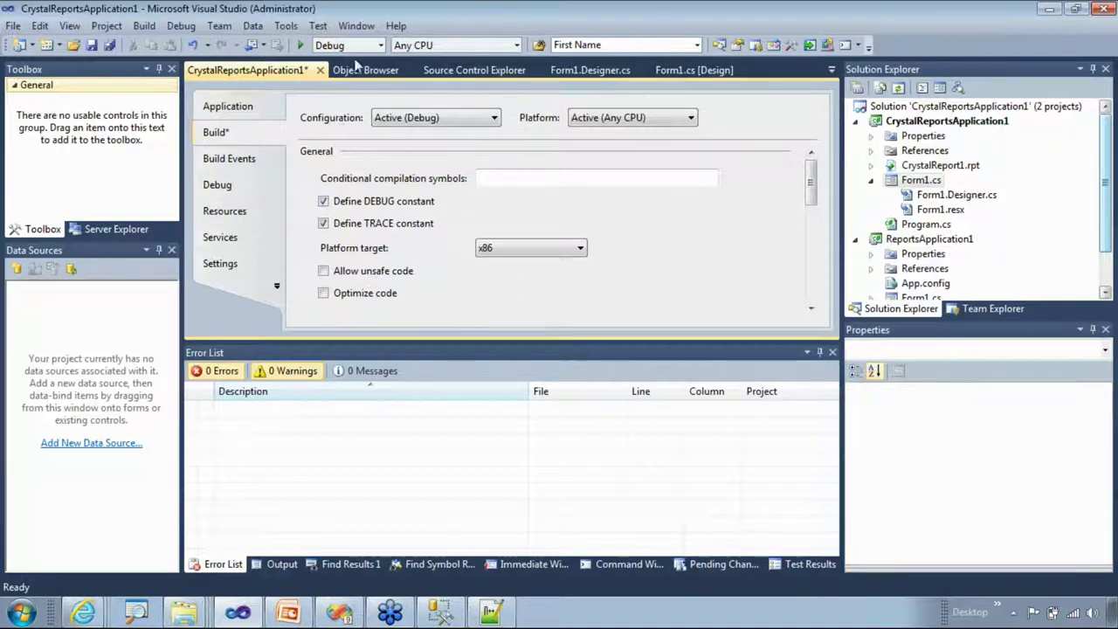
left_click(596, 72)
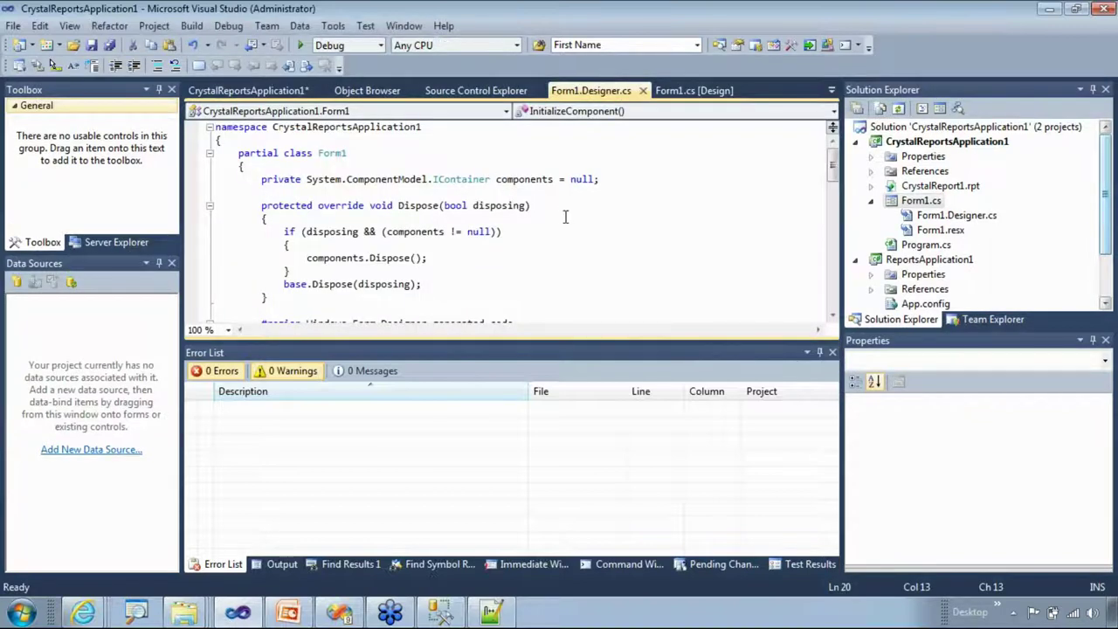
mouse_move(87, 616)
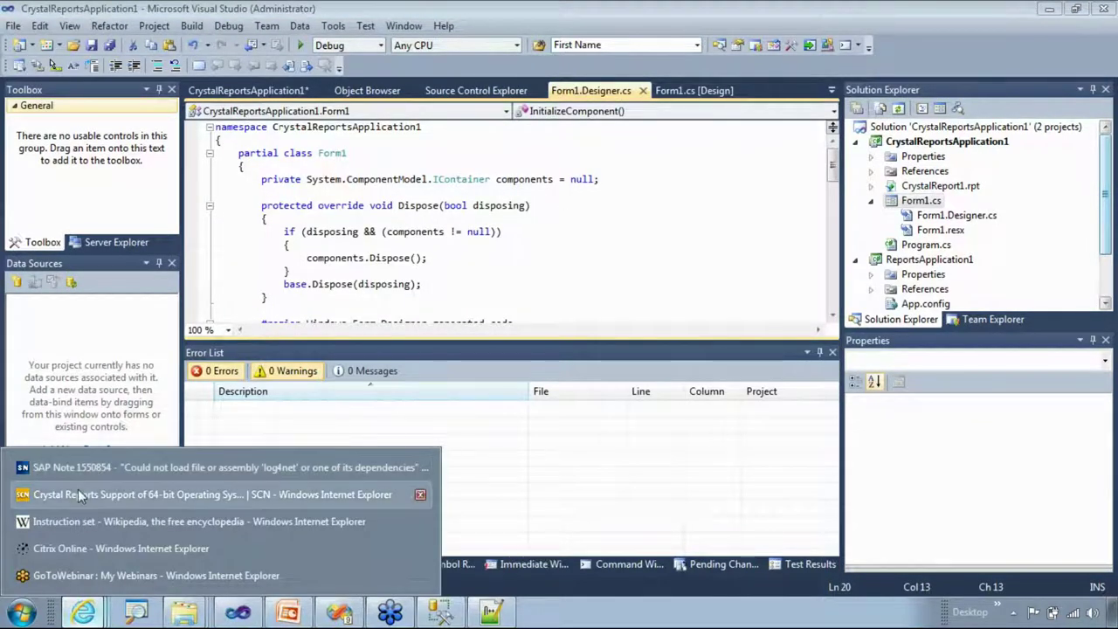
- Highlight the SAP article's note that 64-bit operating systems are supported only in 32-bit mode
left_click(101, 469)
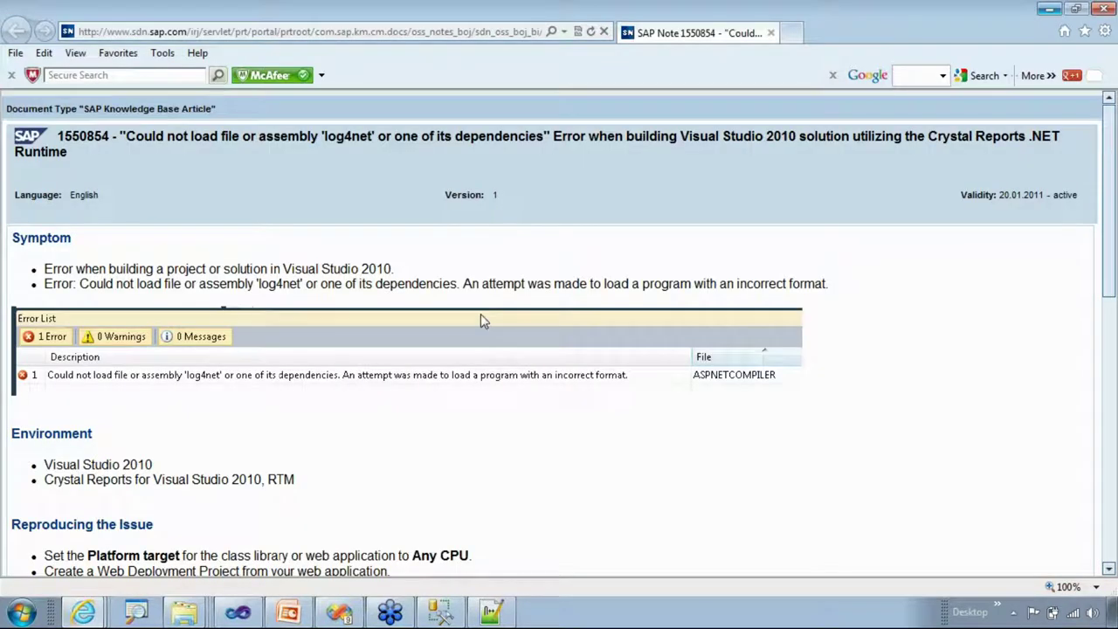
left_click(84, 613)
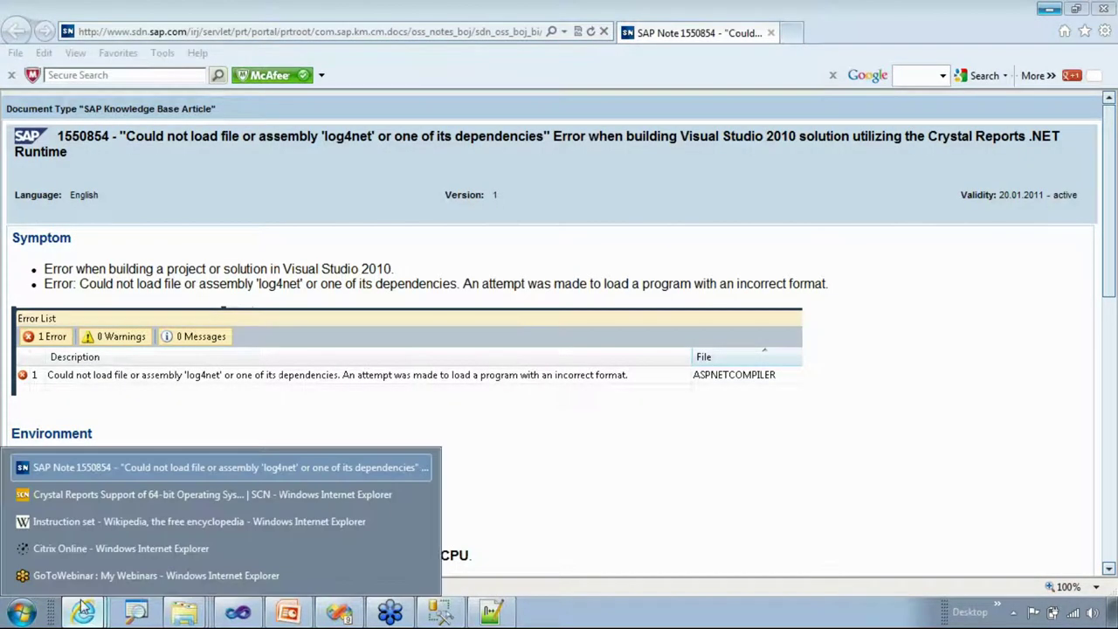
left_click(92, 494)
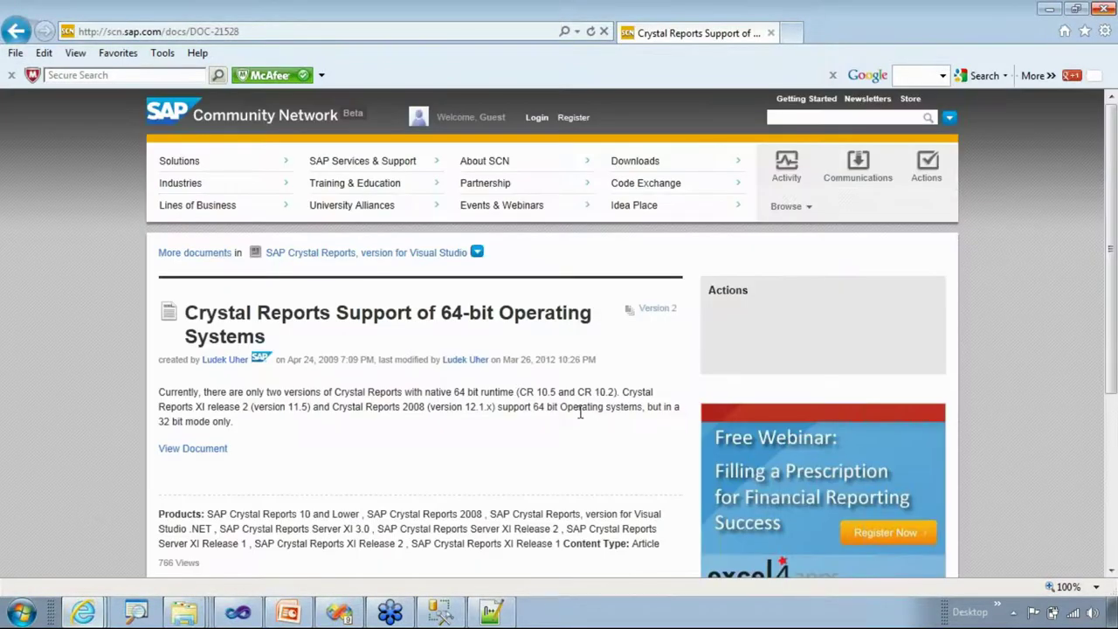
left_click_drag(498, 407, 509, 420)
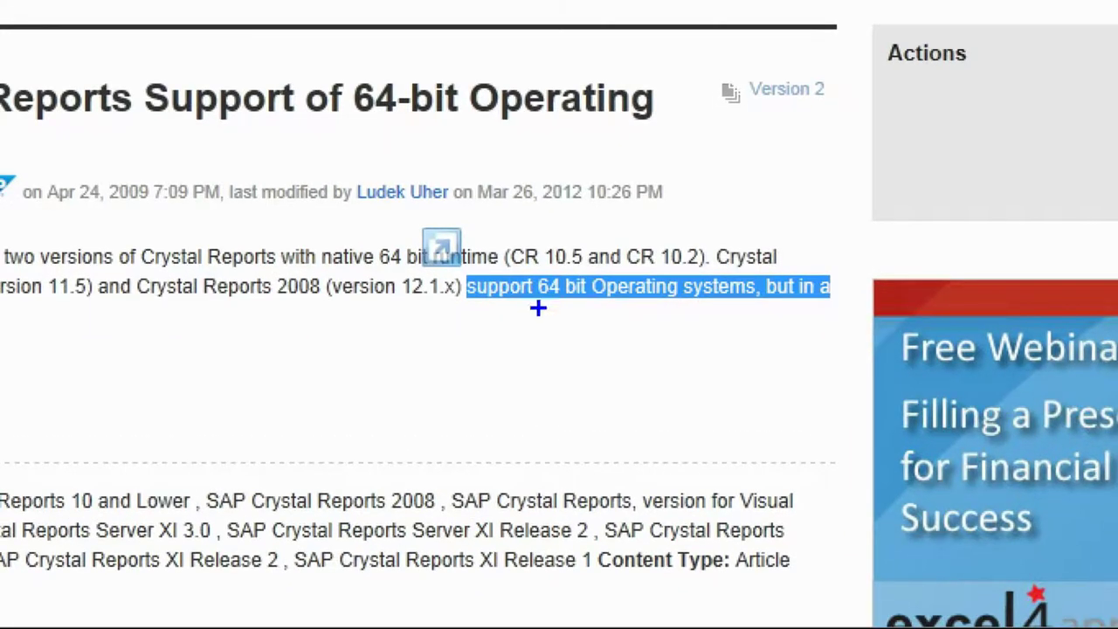
left_click_drag(537, 307, 625, 307)
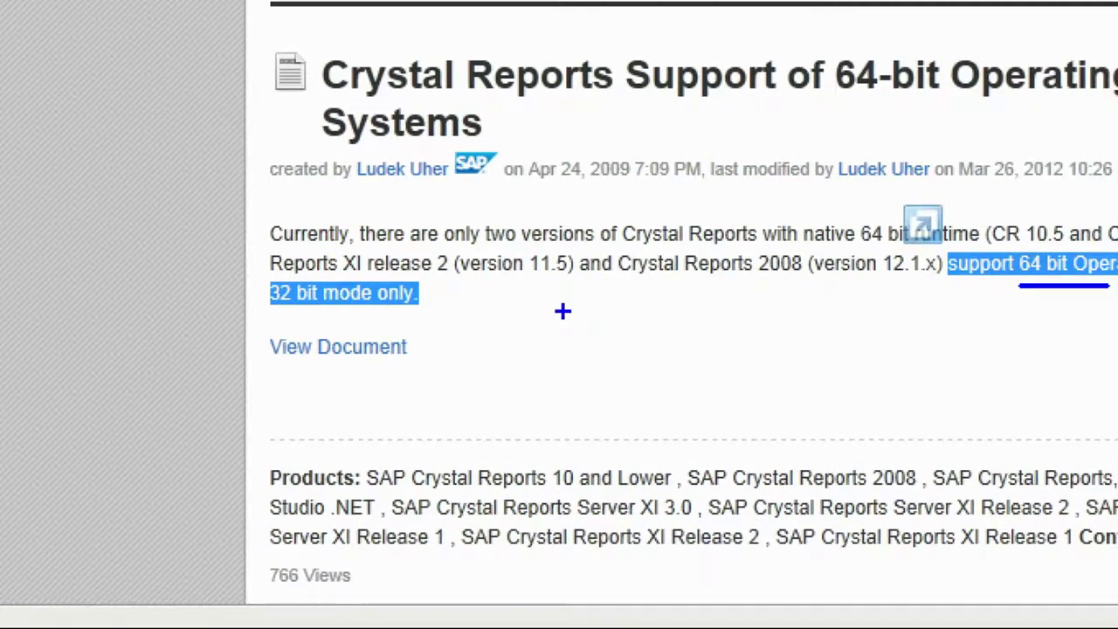
left_click_drag(274, 319, 316, 320)
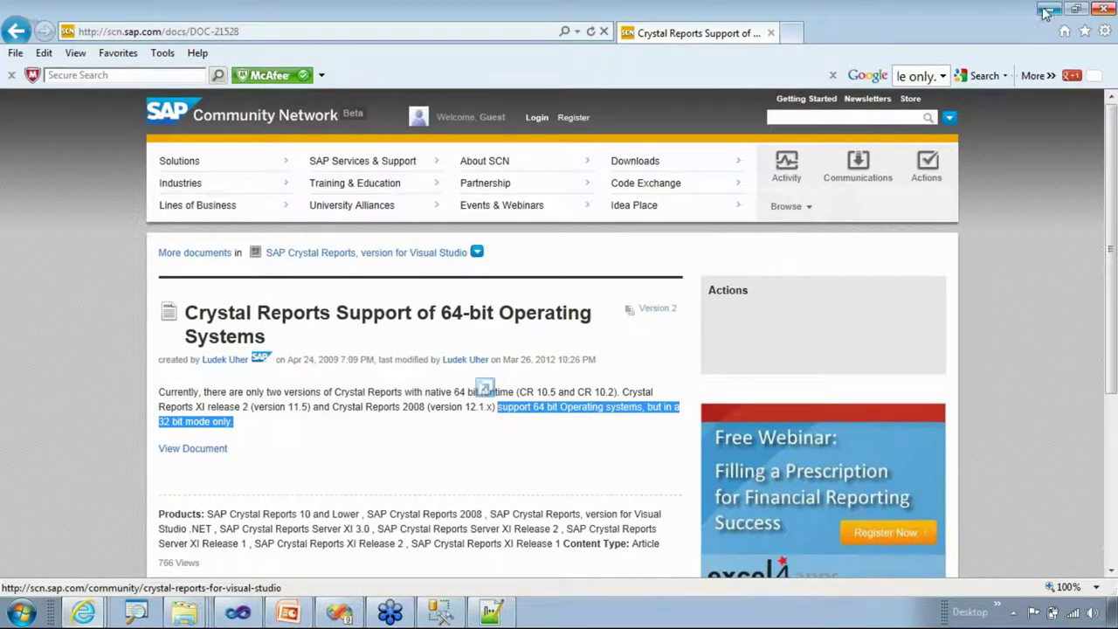
left_click(1047, 10)
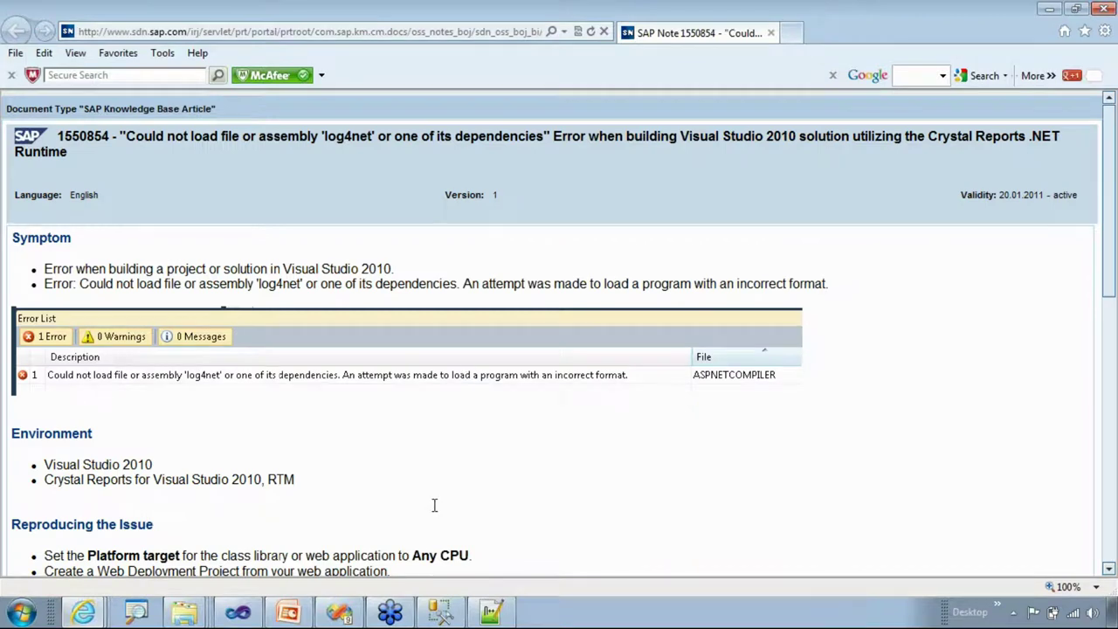
- Check the x86 Build settings and run CrystalReportsApplication1 to show My Crystal Report
left_click(1050, 12)
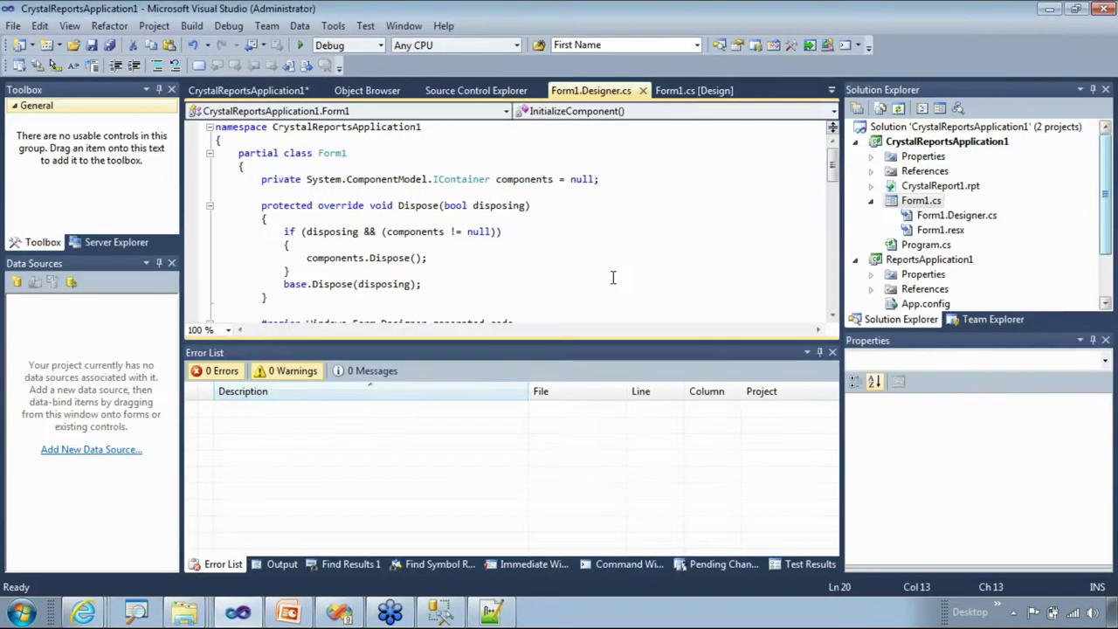
left_click(870, 201)
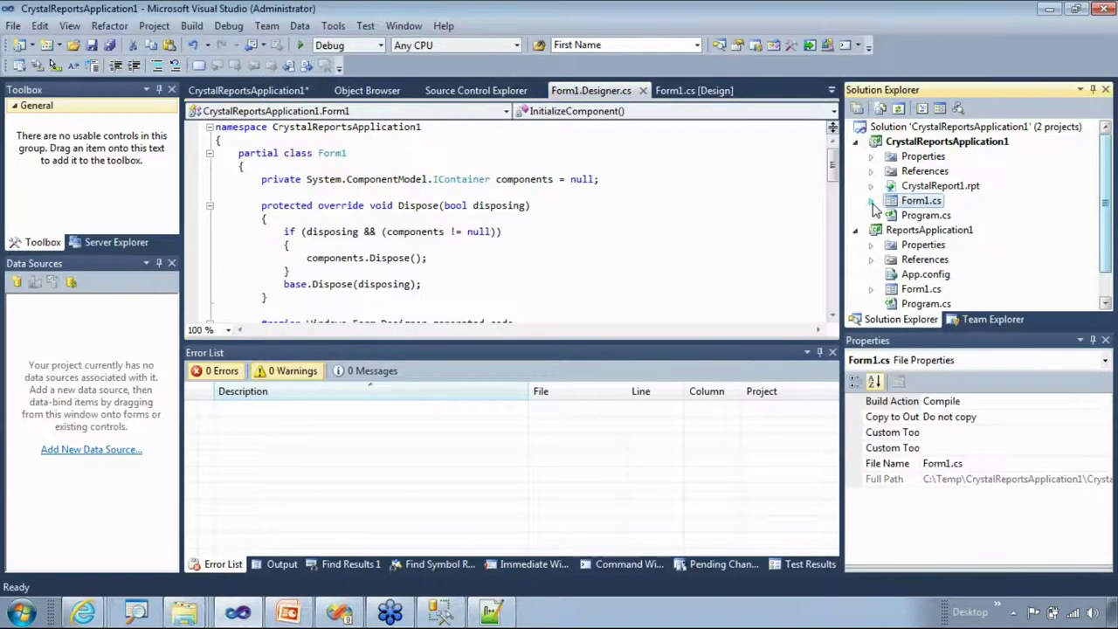
left_click(936, 143)
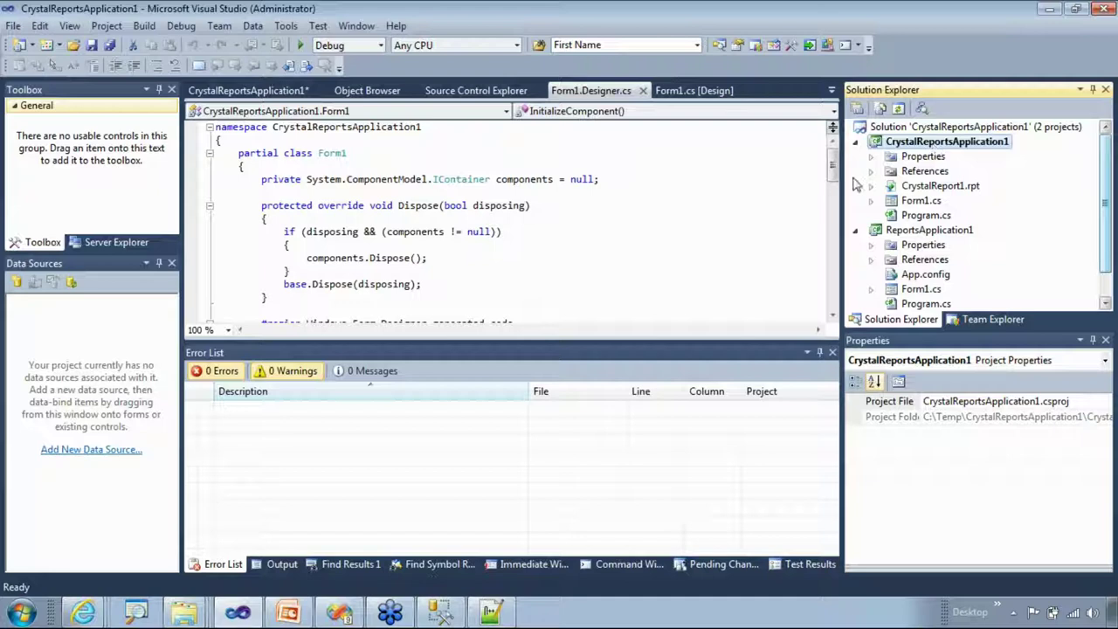
left_click(853, 213)
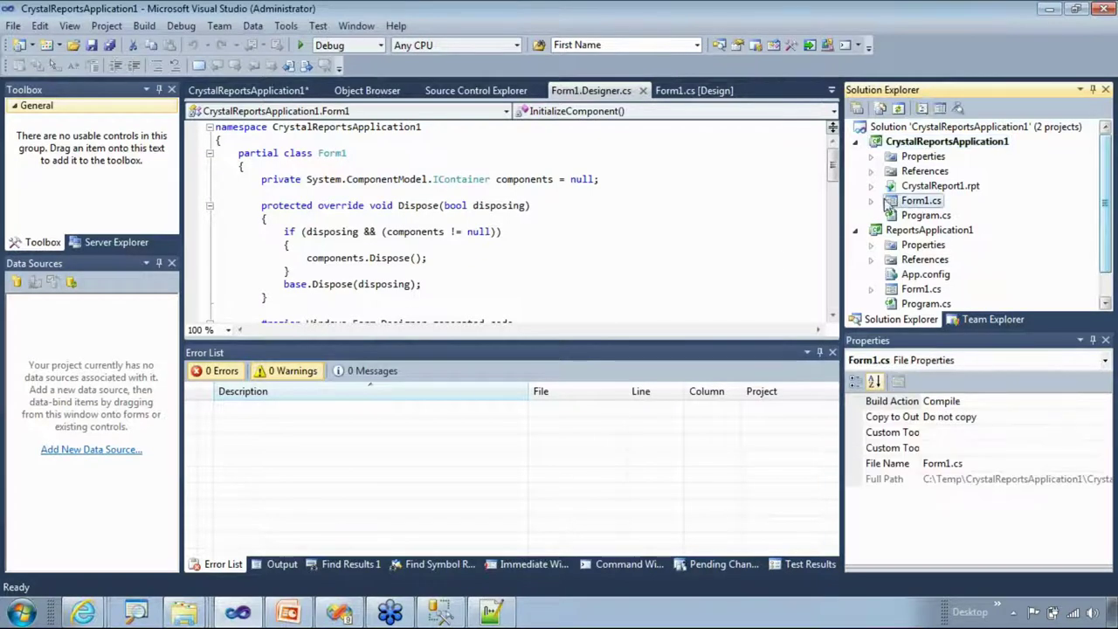
double_click(924, 156)
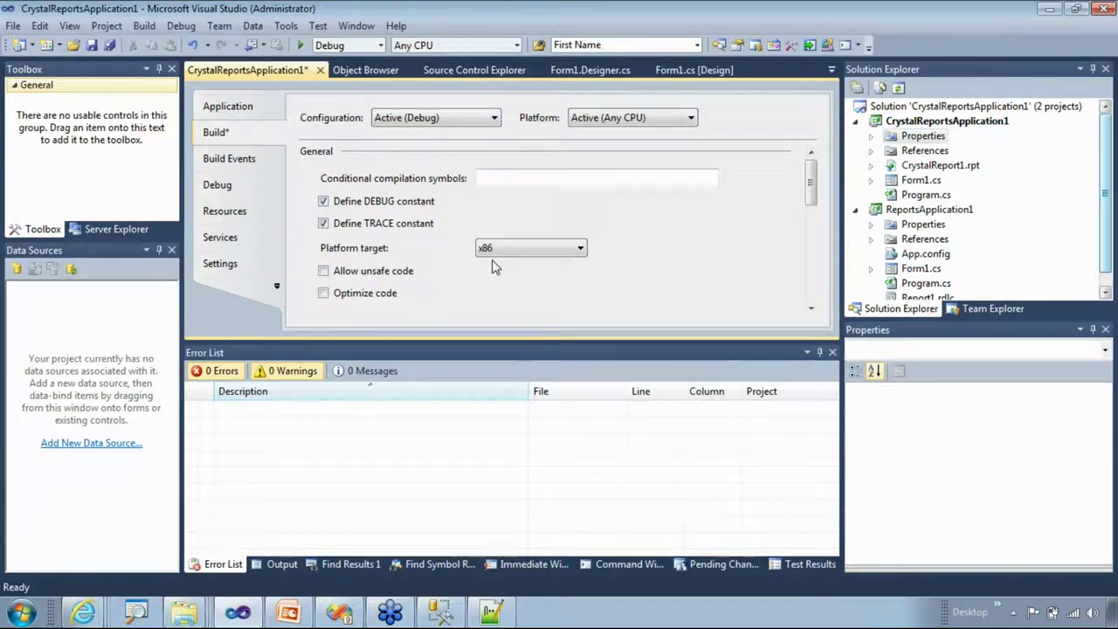
left_click(299, 44)
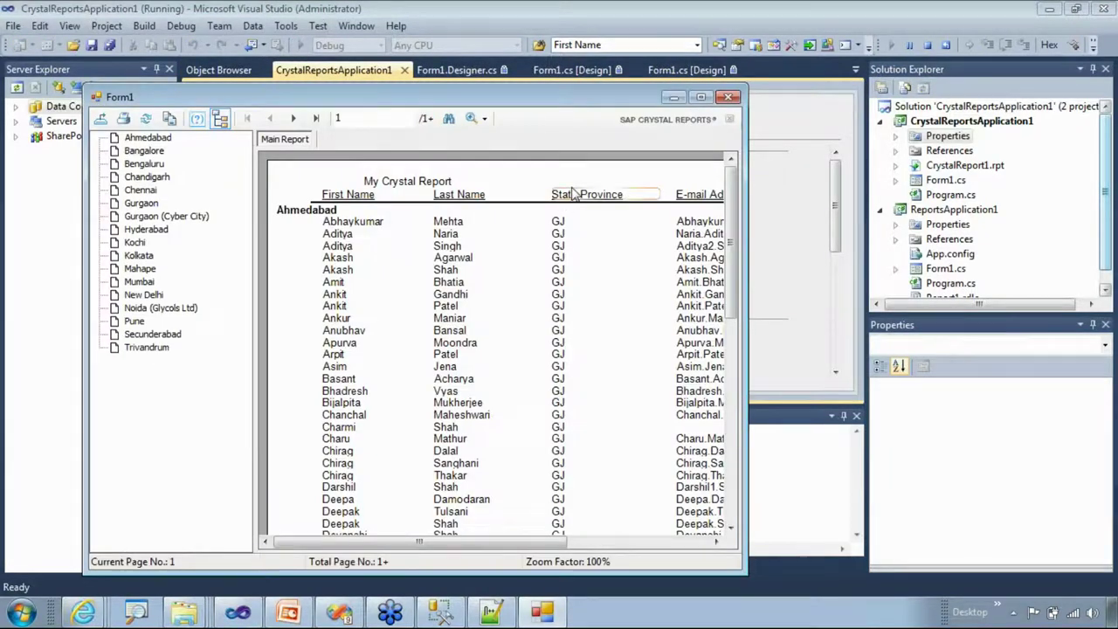
- Maximize Form1 and jump through the Hyderabad, Kolkata and Noida (Glycols Ltd) groups
left_click(709, 99)
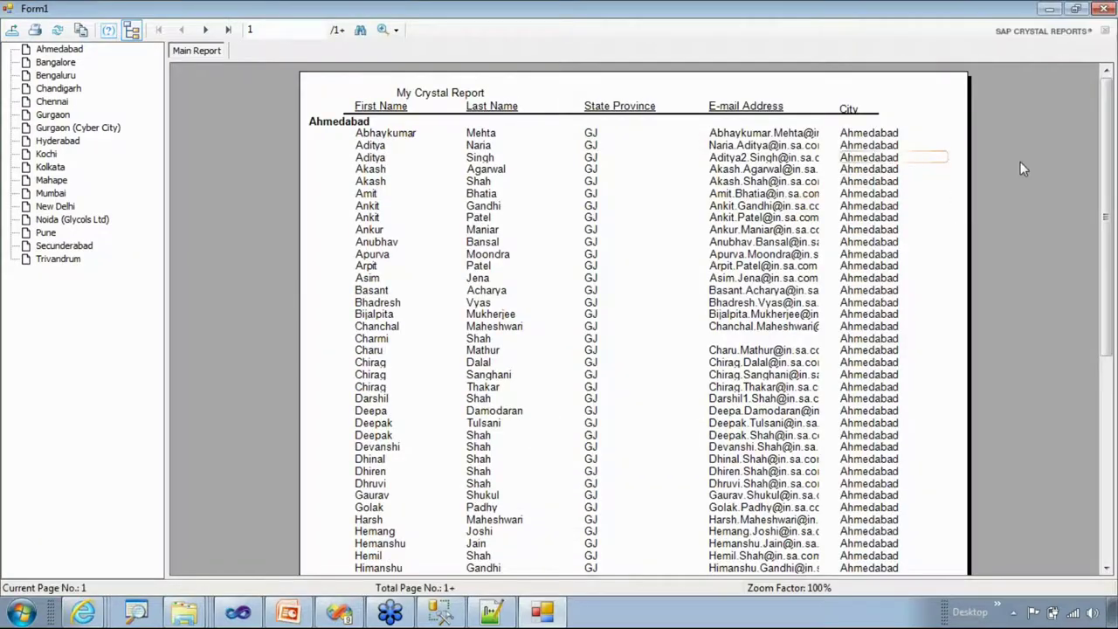
left_click_drag(1109, 278, 1111, 330)
left_click(49, 143)
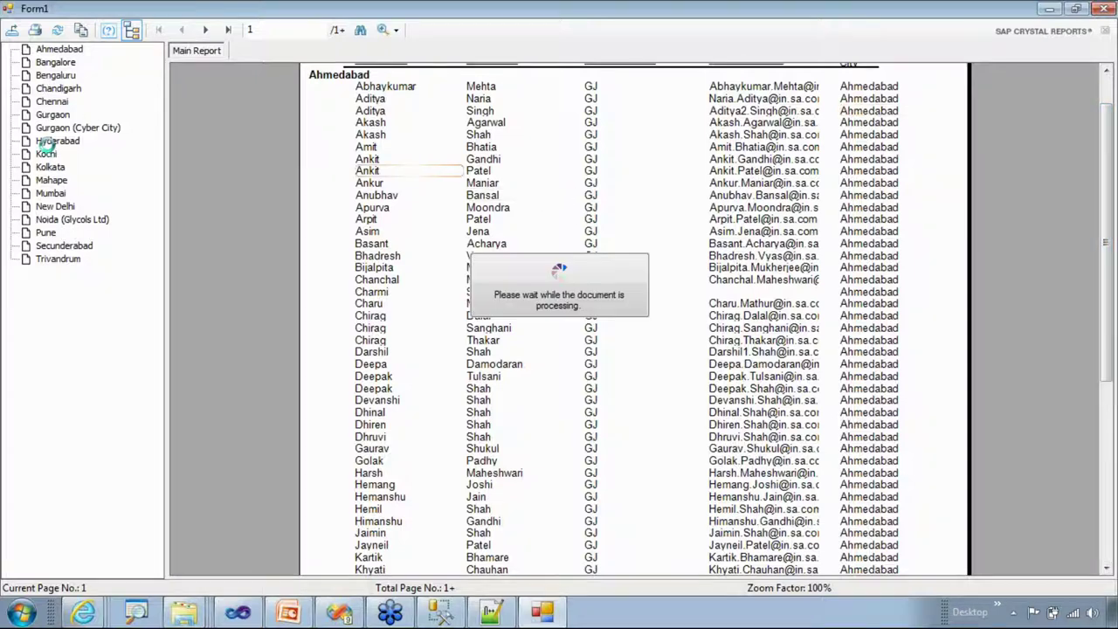
left_click(50, 169)
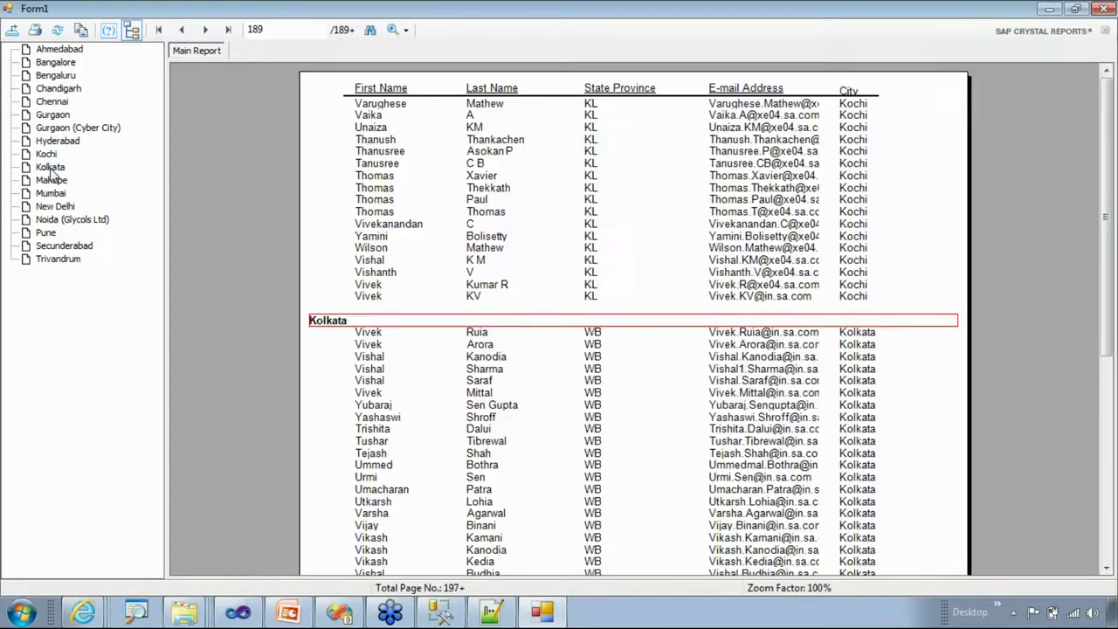
left_click(52, 220)
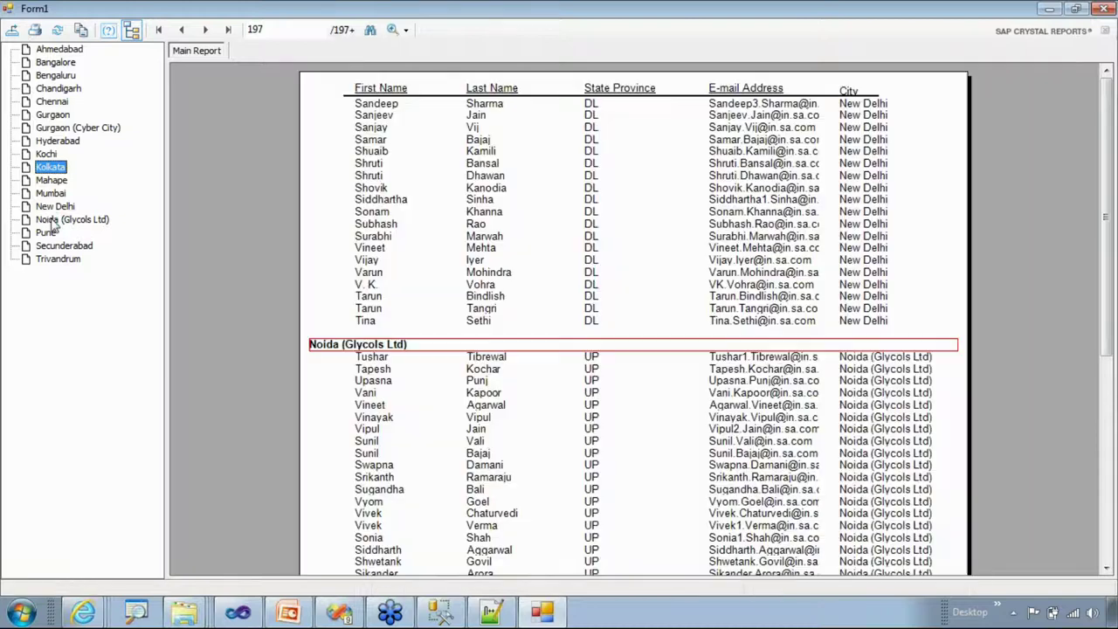
double_click(663, 7)
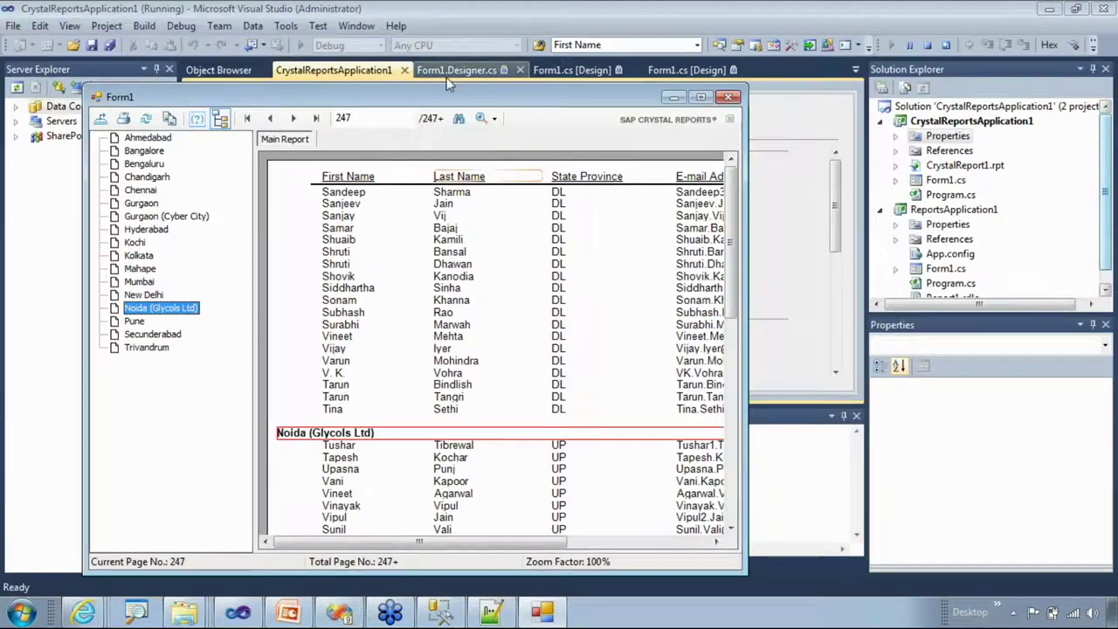
- Review the Export Report file formats, cancel without exporting, and close Form1
left_click(101, 123)
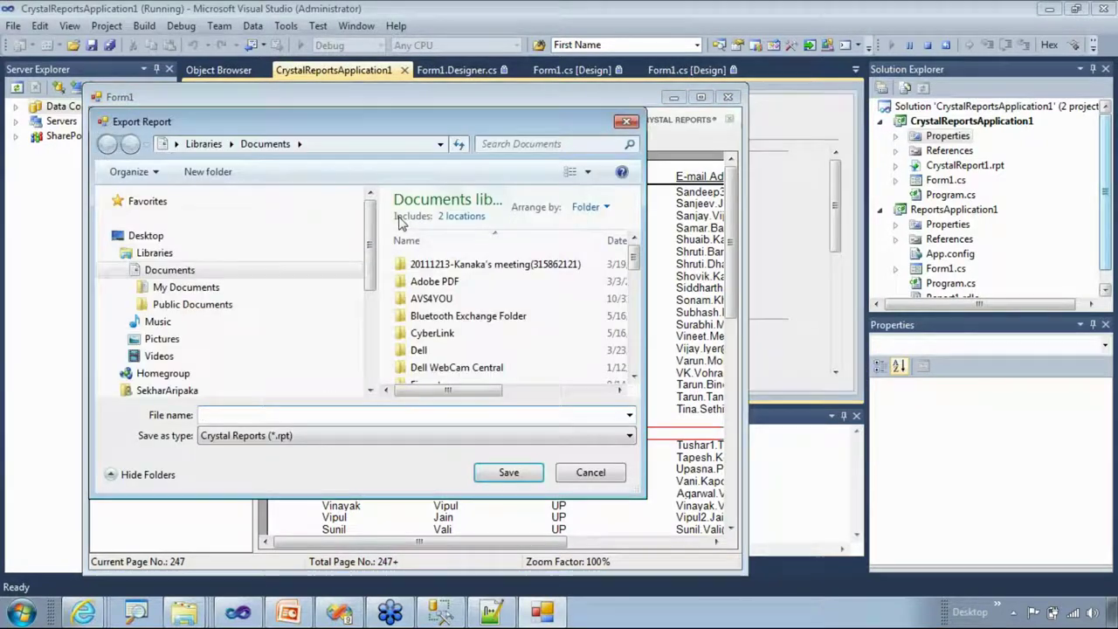
left_click(306, 434)
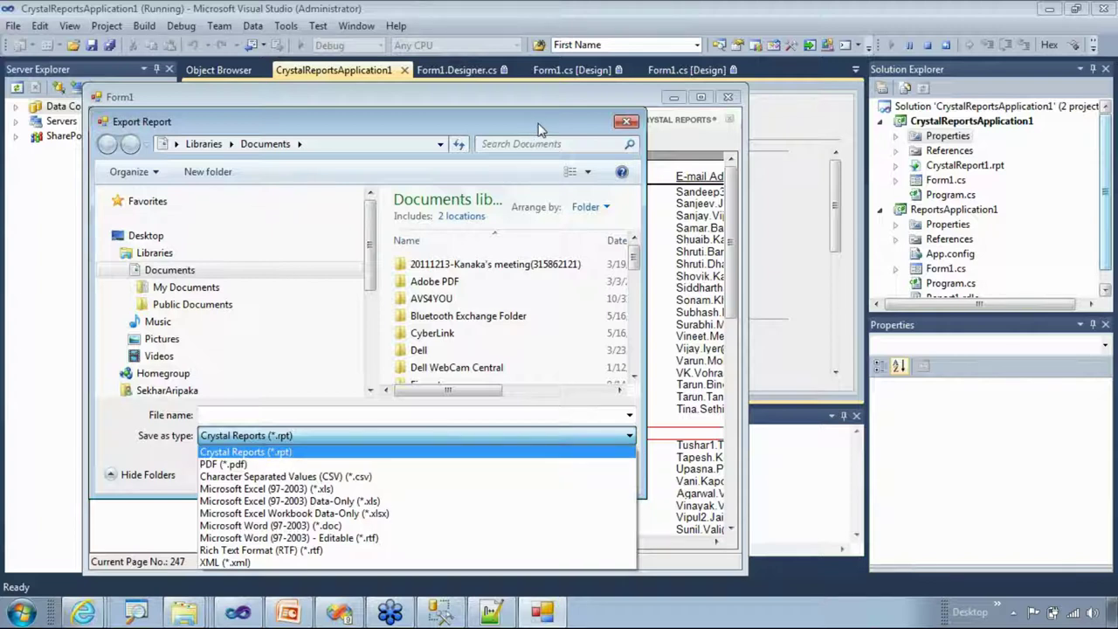
left_click(511, 404)
left_click(587, 472)
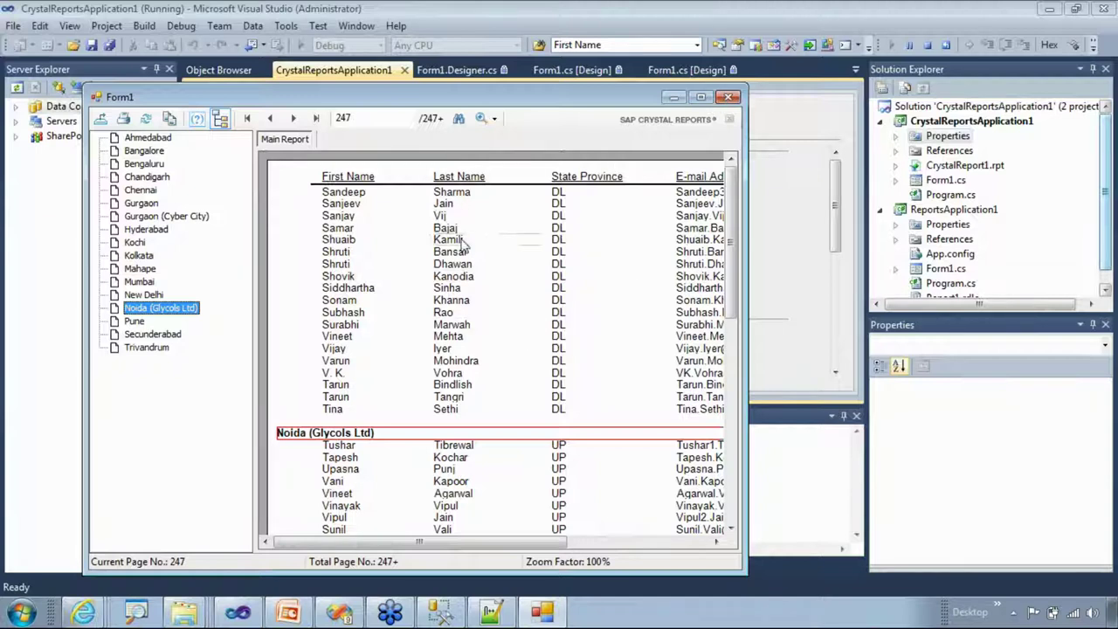
left_click(727, 98)
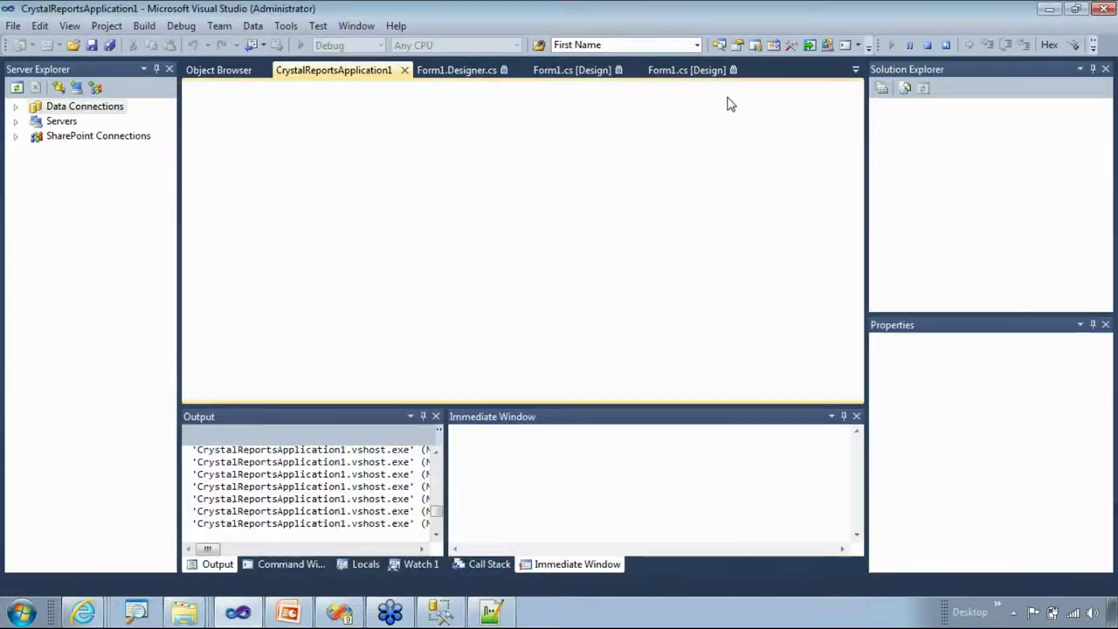
- Collapse CrystalReportsApplication1 and set ReportsApplication1 as the StartUp Project
left_click(938, 127)
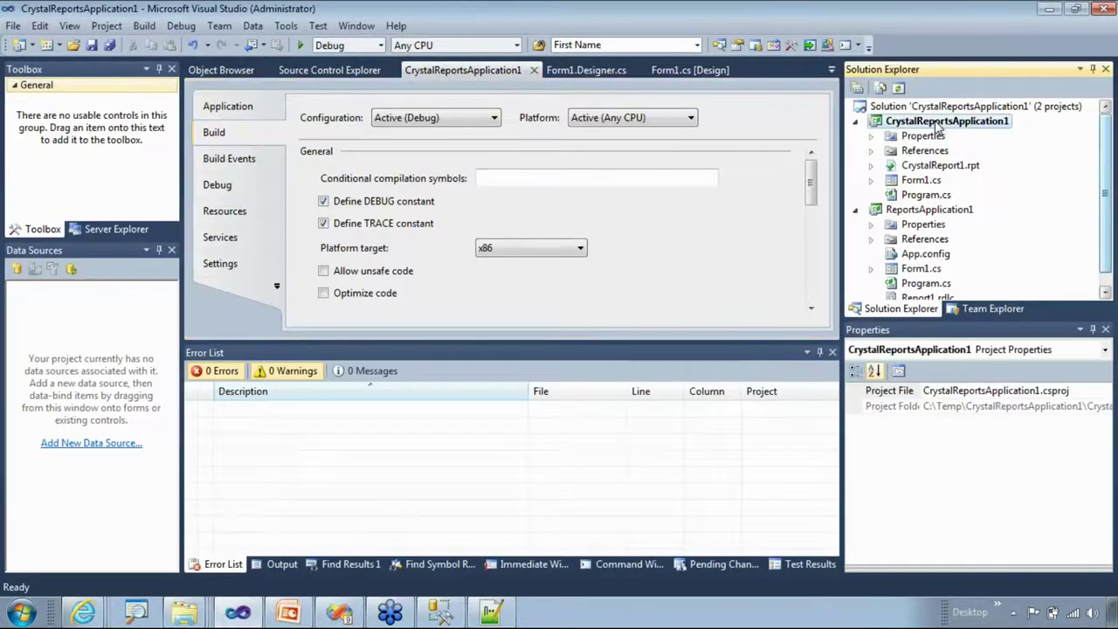
left_click(856, 124)
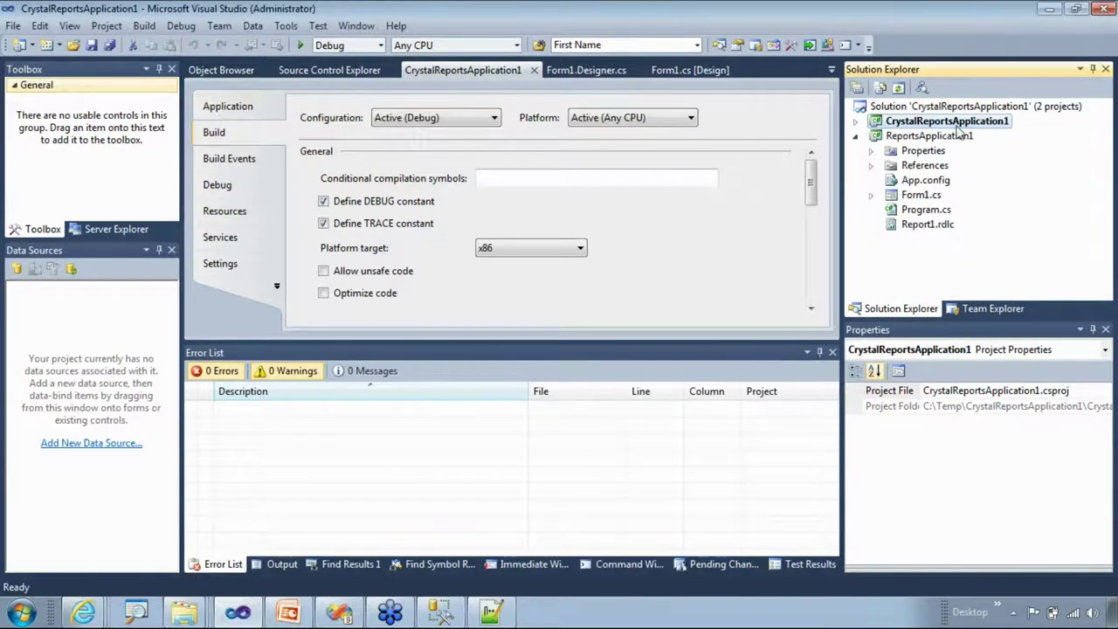
left_click(911, 138)
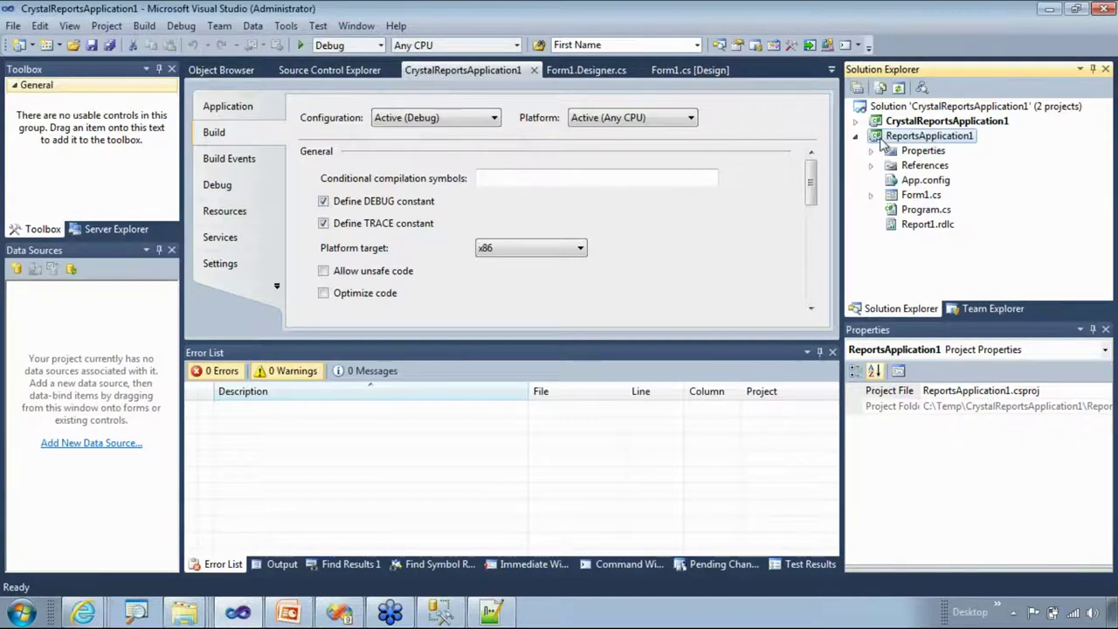
right_click(964, 144)
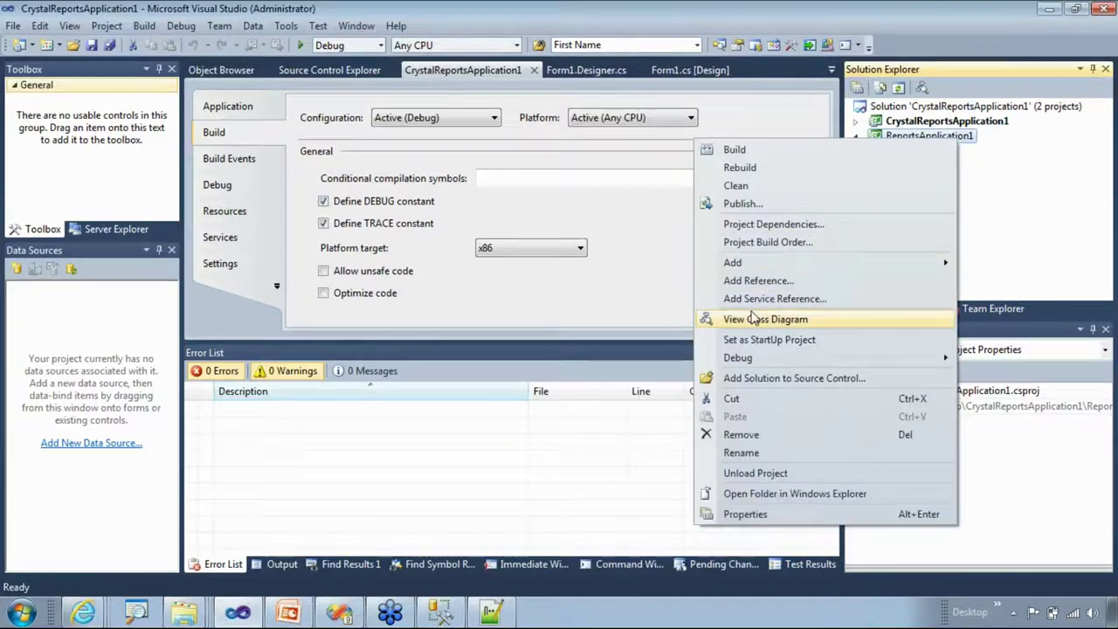
left_click(741, 339)
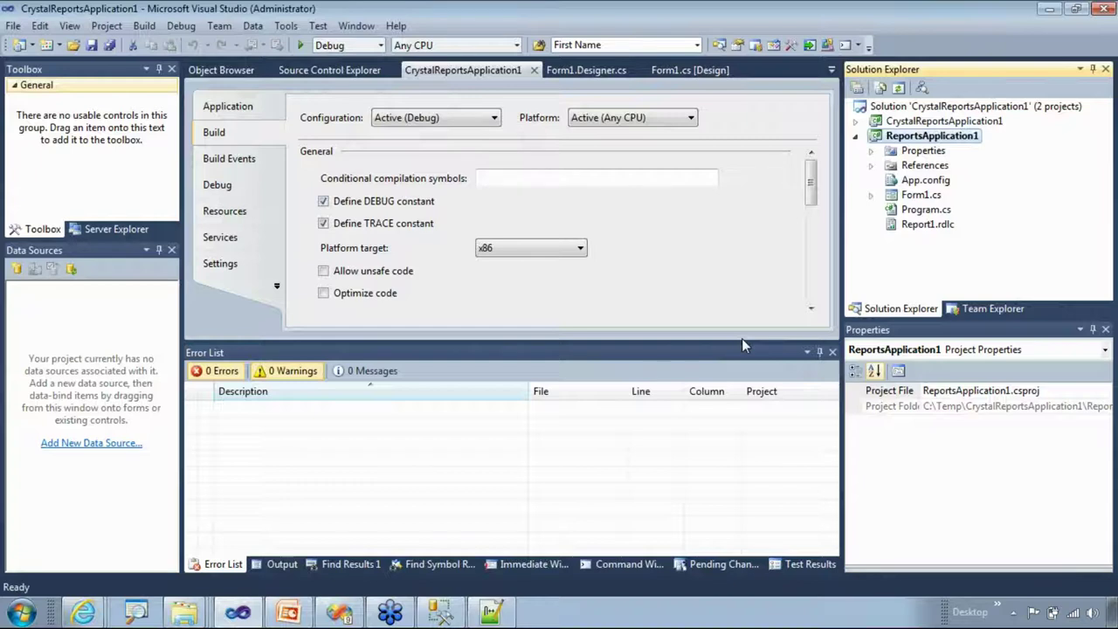
left_click(910, 196)
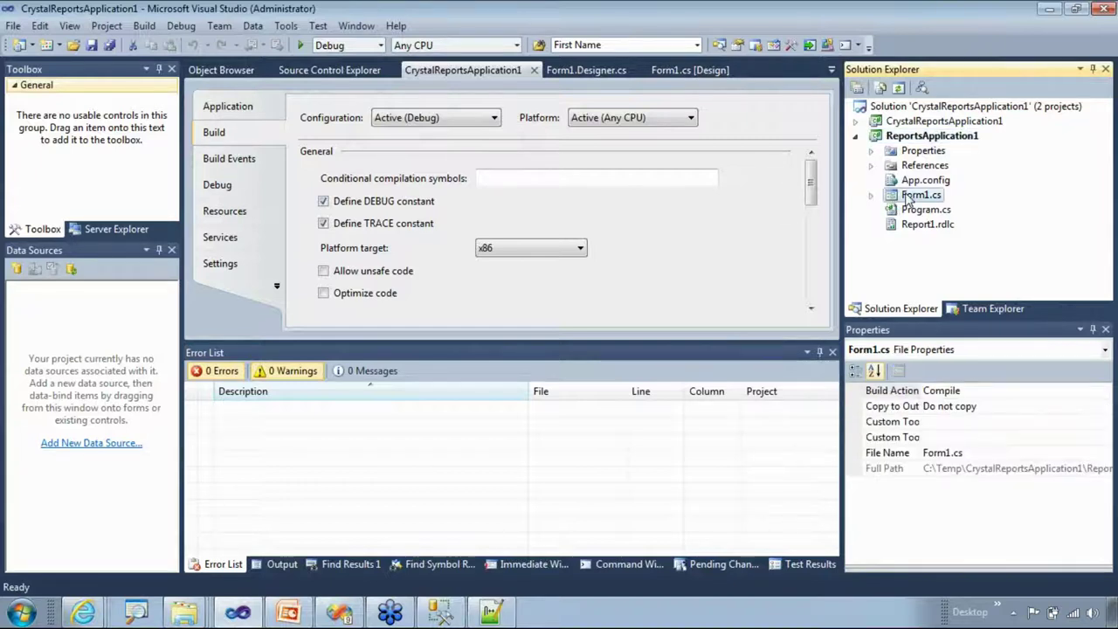
- Open Report1.rdlc in the enlarged report designer and drag a Table from the Toolbox onto it
double_click(899, 226)
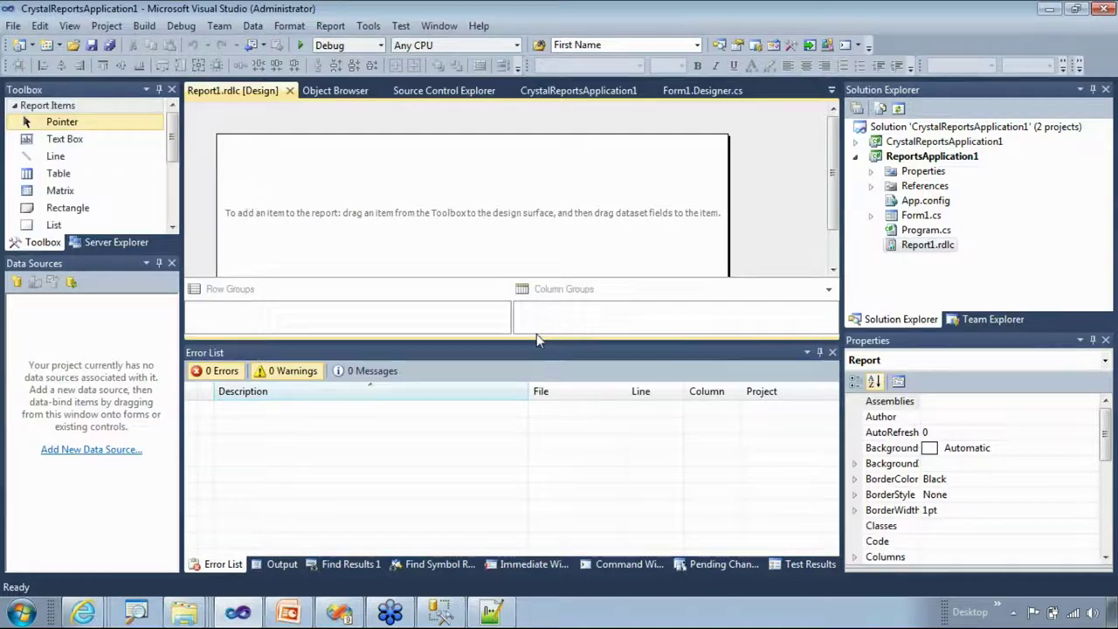
left_click_drag(534, 341, 510, 417)
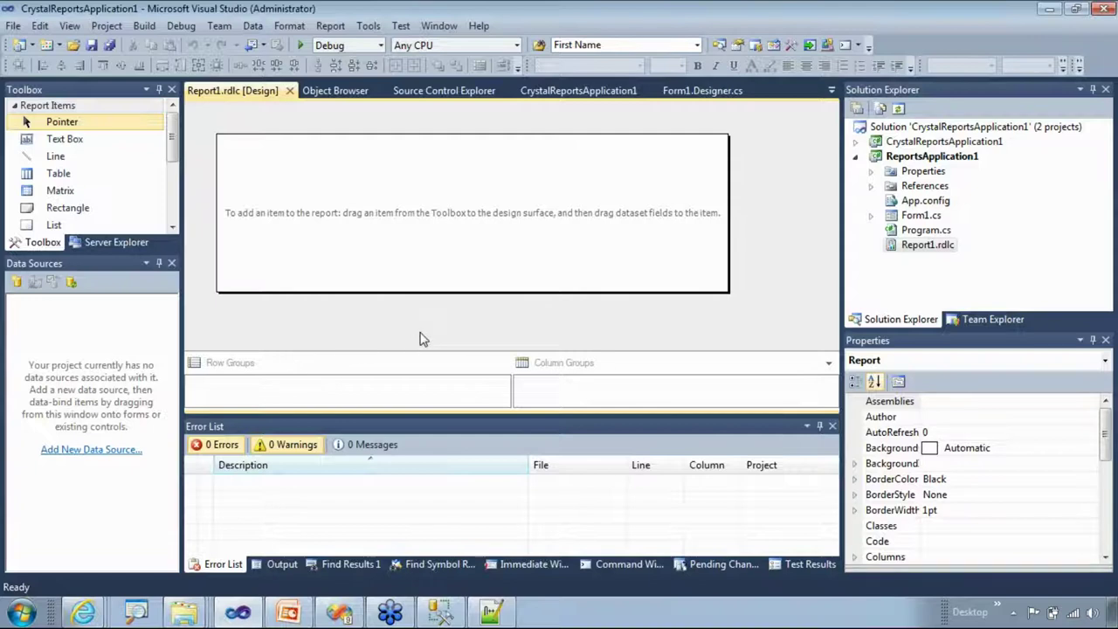
left_click_drag(58, 173, 162, 174)
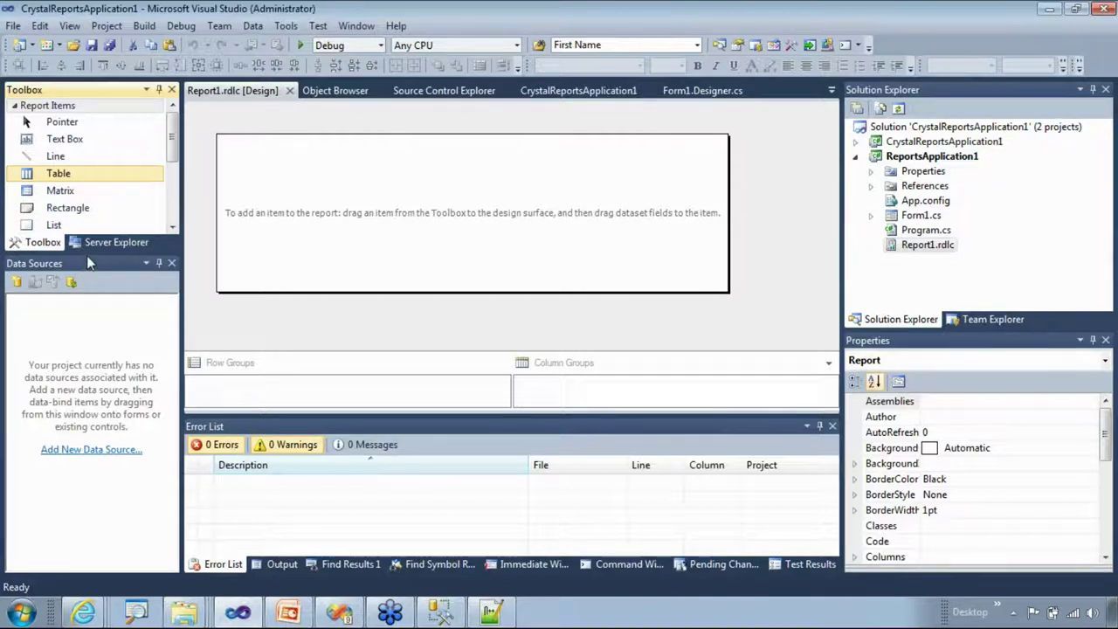
left_click_drag(86, 255, 79, 294)
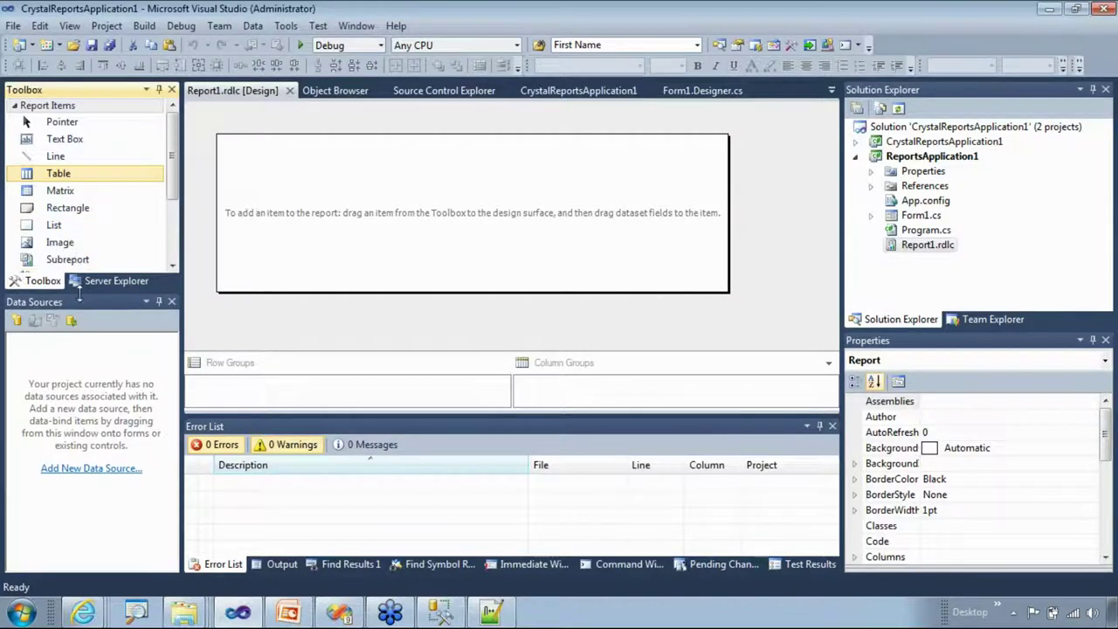
left_click(51, 196)
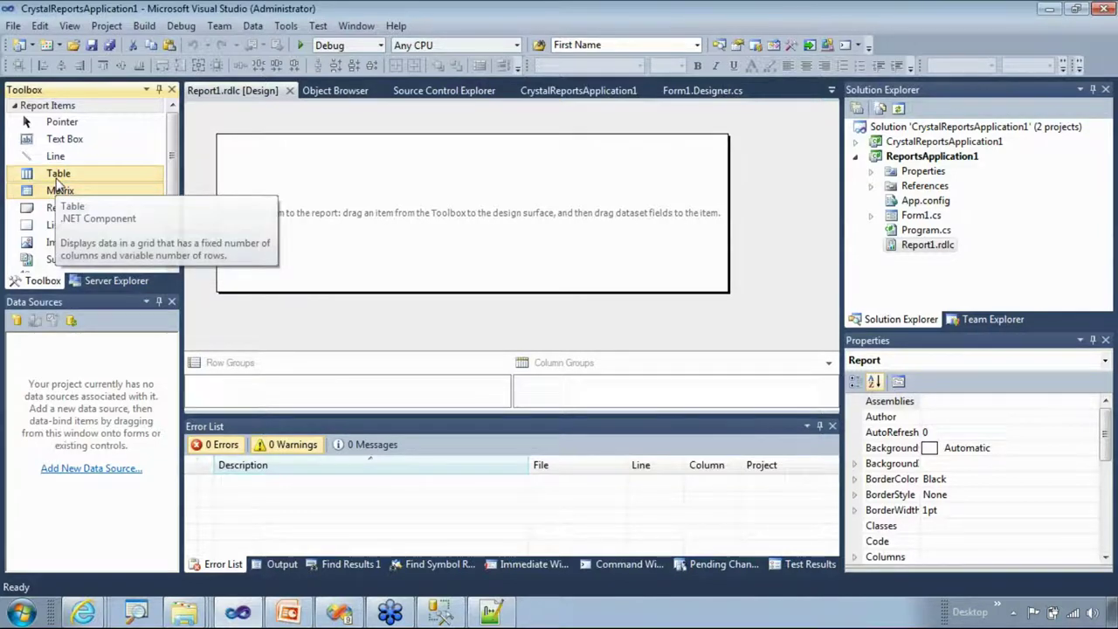
left_click(58, 179)
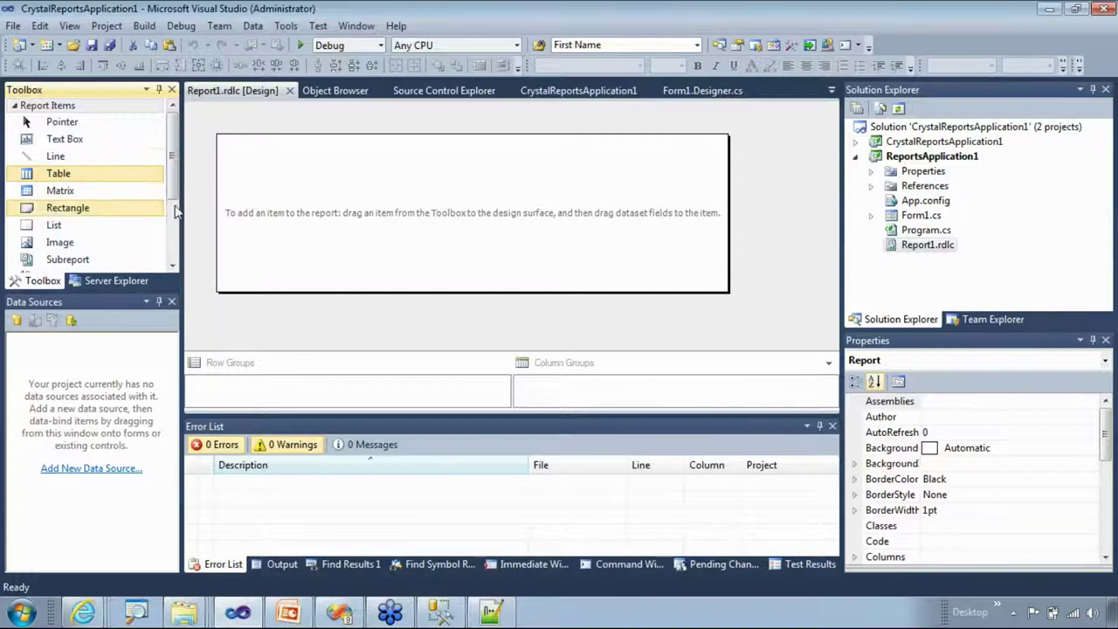
scroll(172, 177, "down", 1)
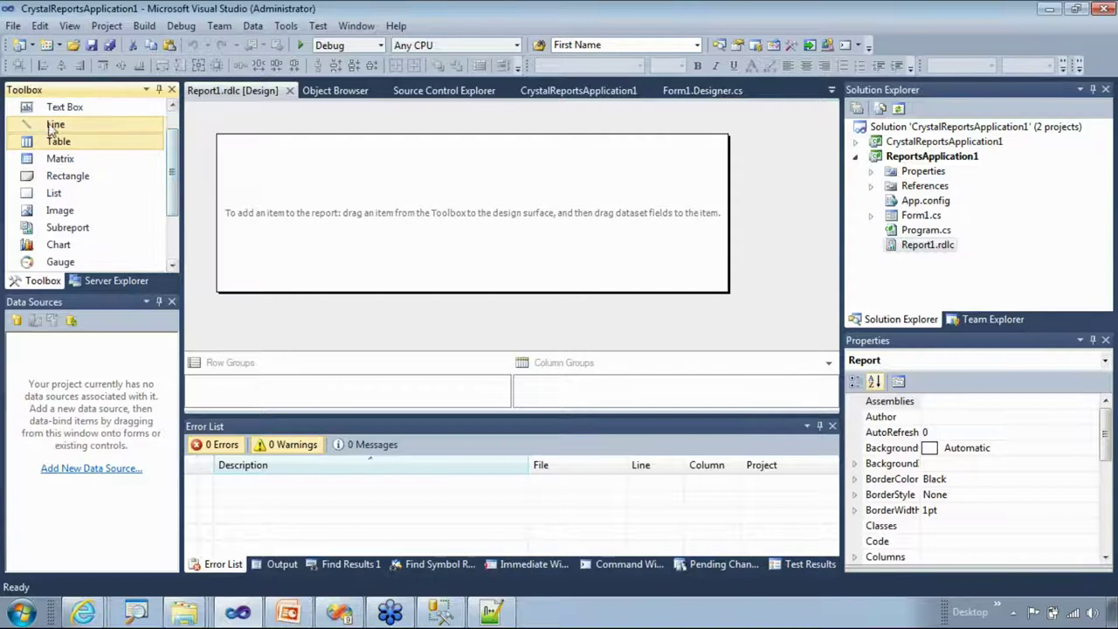
left_click_drag(29, 147, 290, 174)
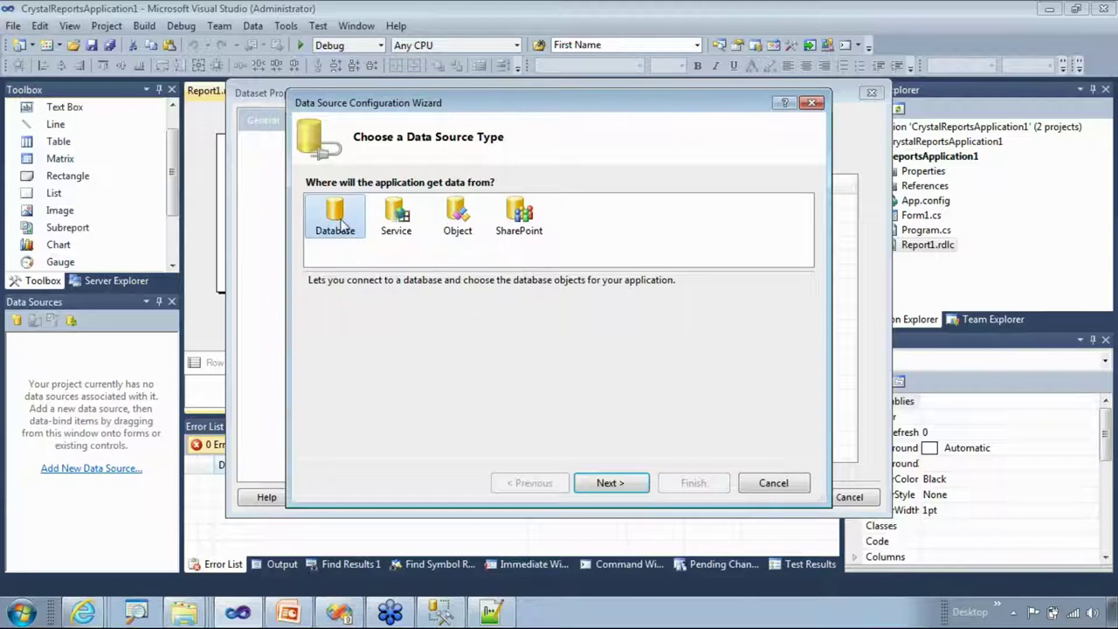
- Choose Database as the report's data source type
left_click(400, 215)
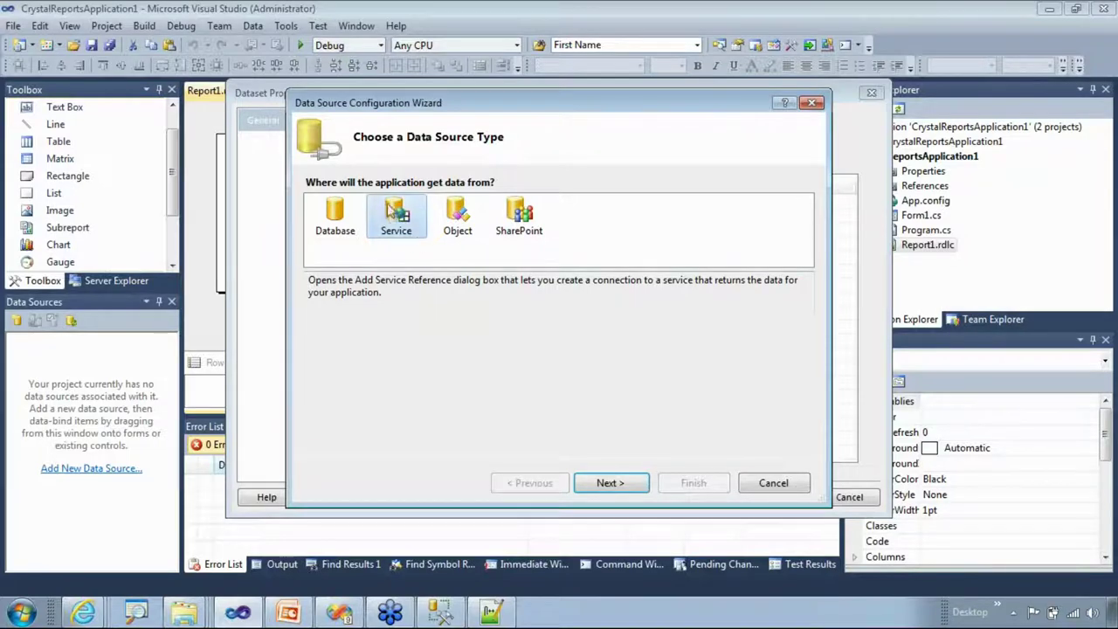
left_click(456, 219)
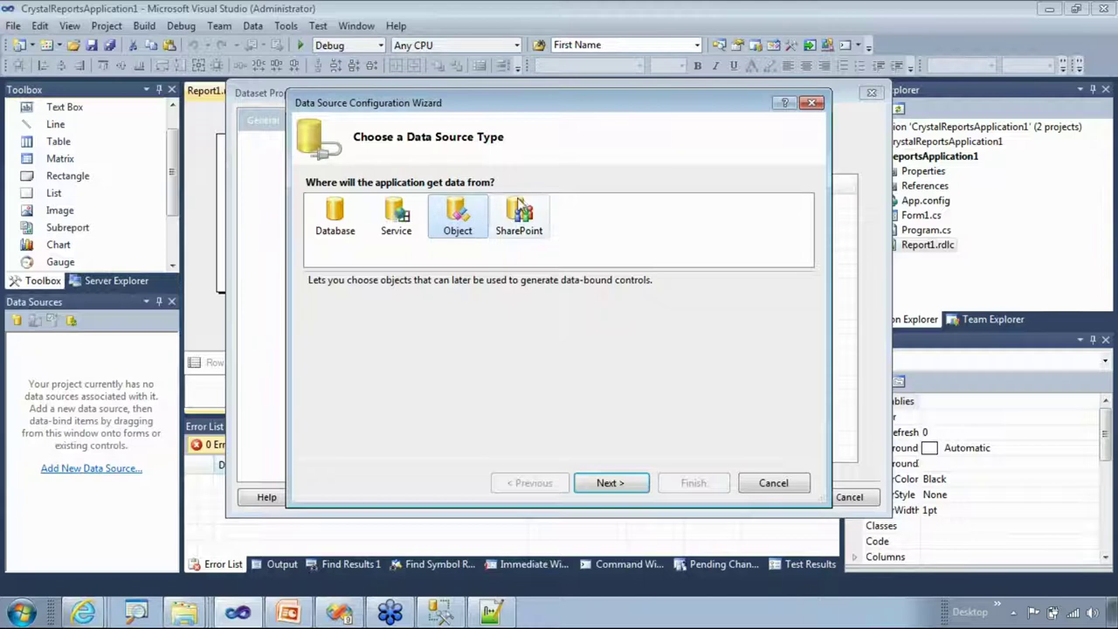
left_click(520, 216)
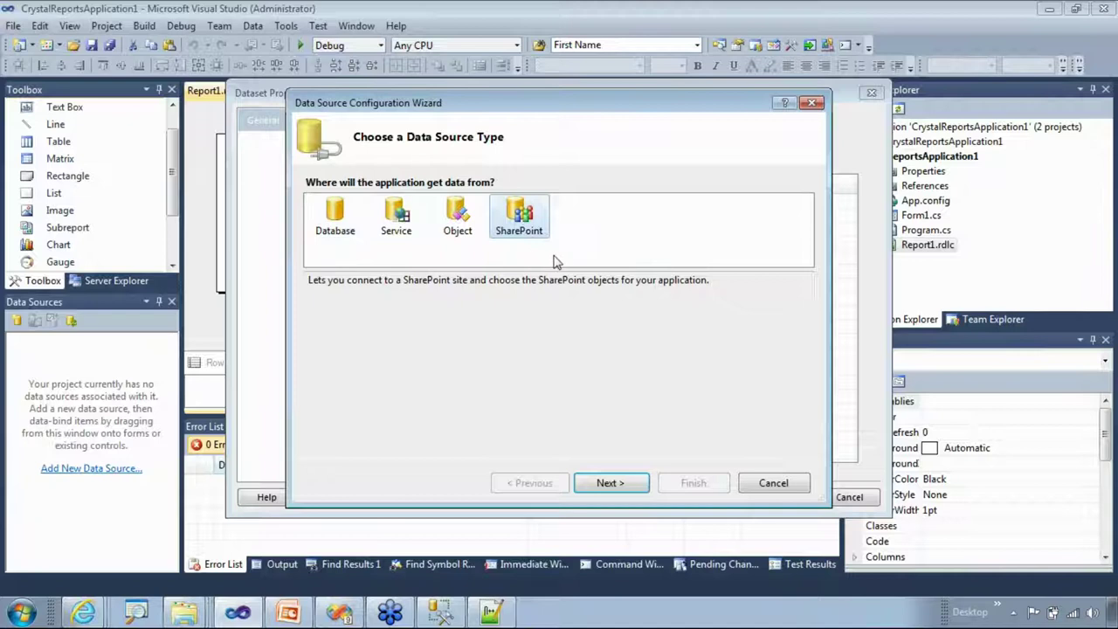
left_click(342, 218)
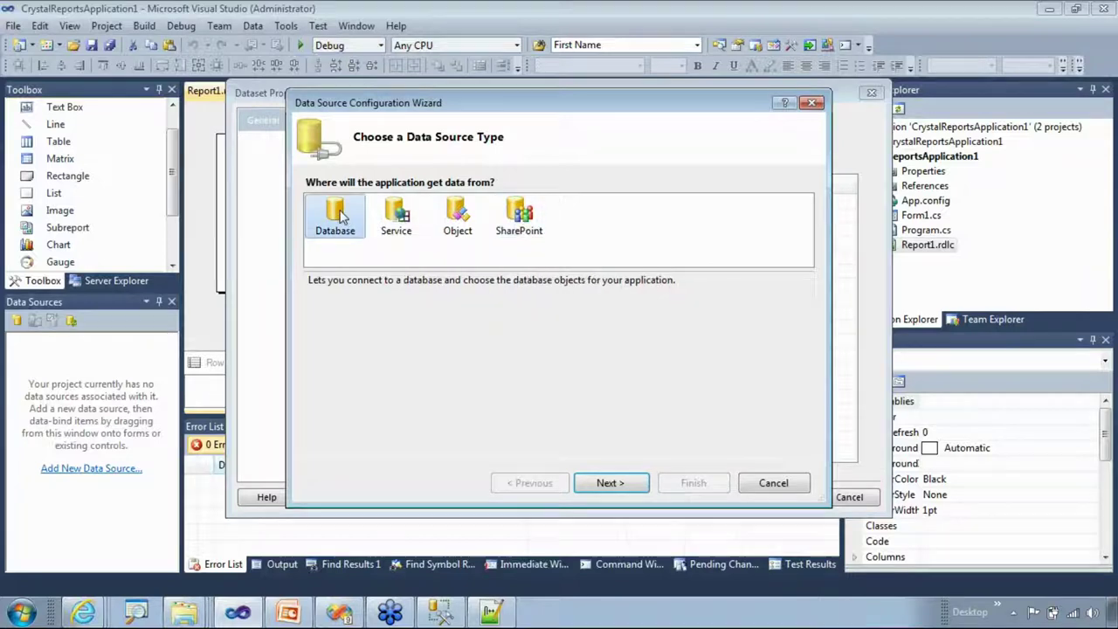
left_click(613, 486)
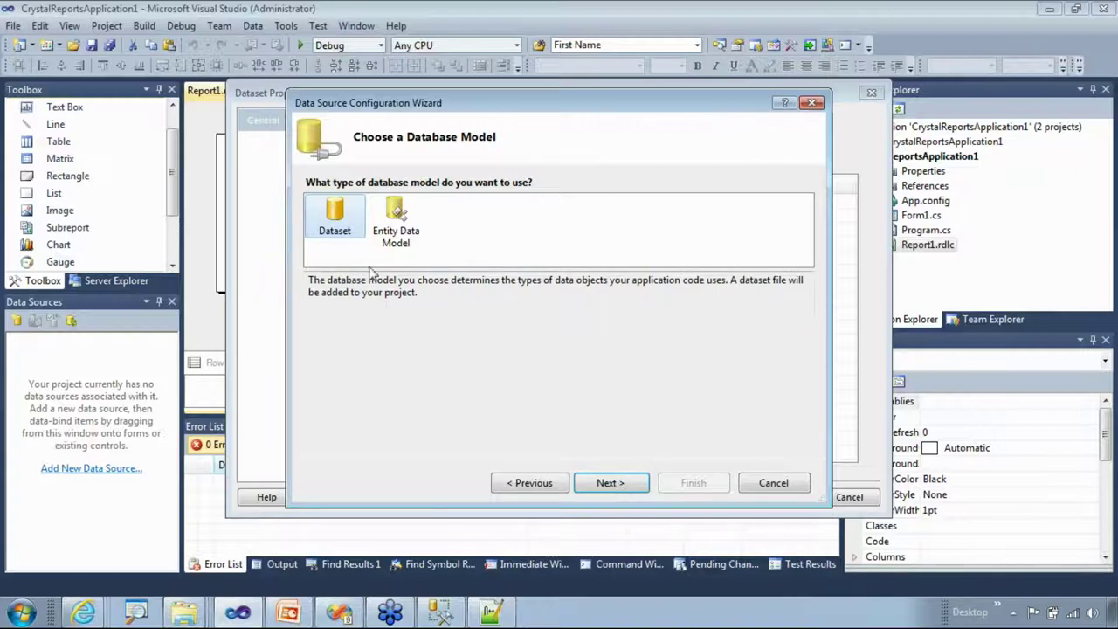
- Choose Dataset as the database model
left_click(403, 220)
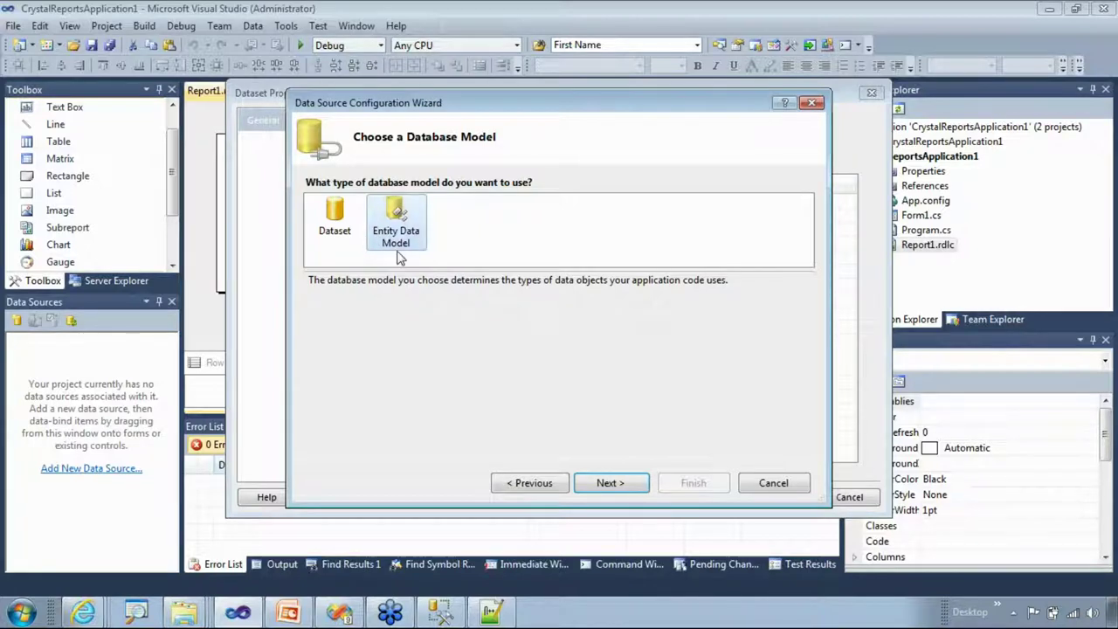
left_click(337, 210)
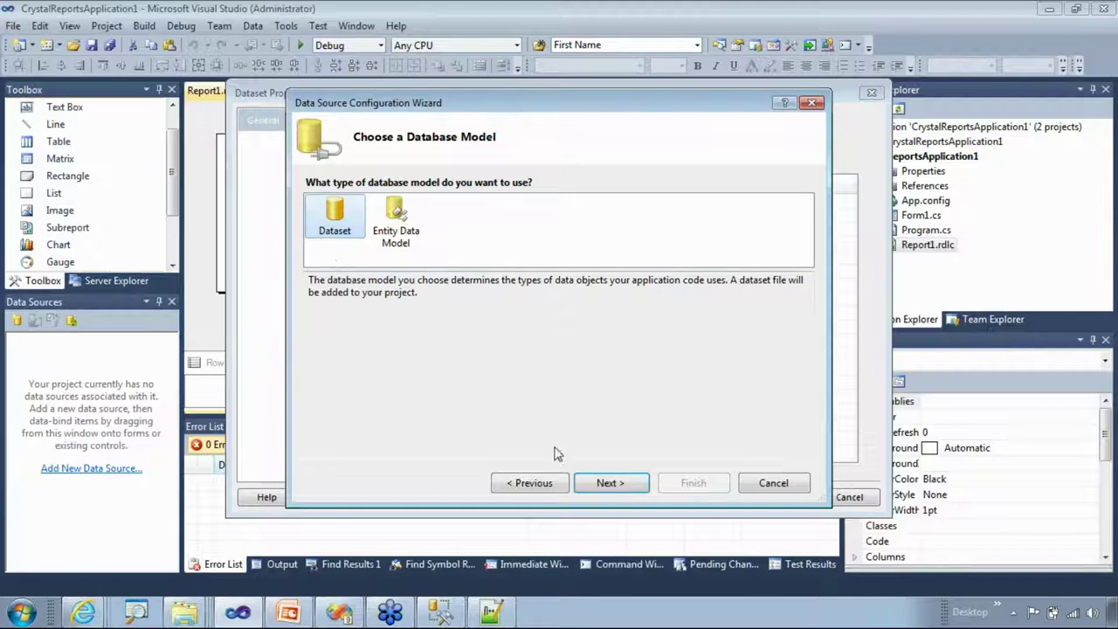
left_click(597, 486)
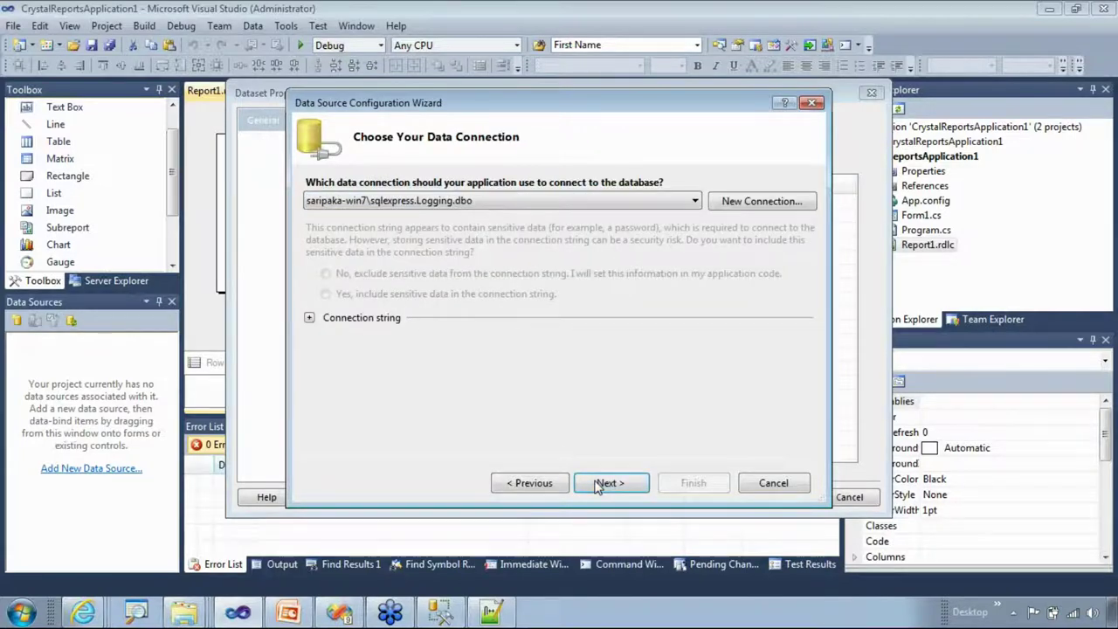
- Create and test a connection to MyHRDB on SQLEXPRESS, saved as MyHRDBConnectionString
left_click(741, 202)
left_click(641, 176)
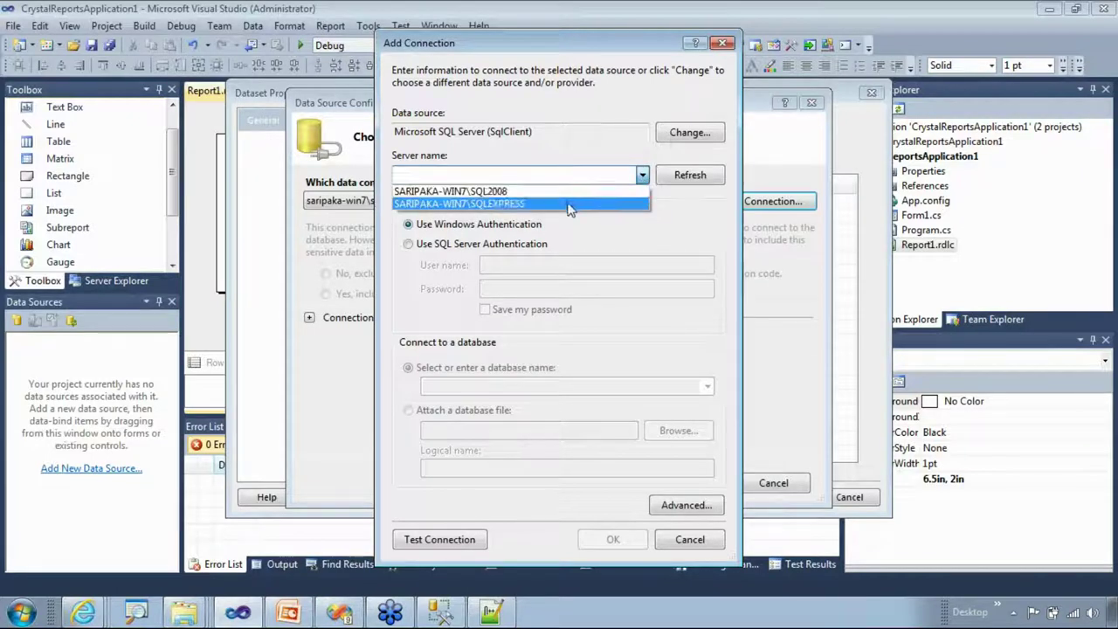
left_click(569, 206)
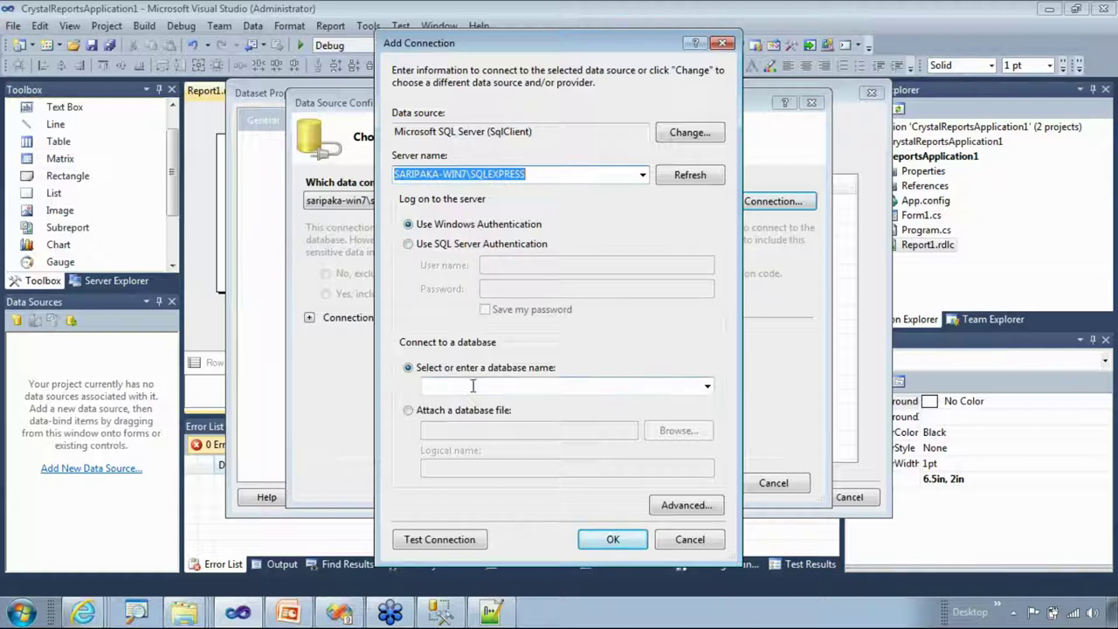
left_click(707, 387)
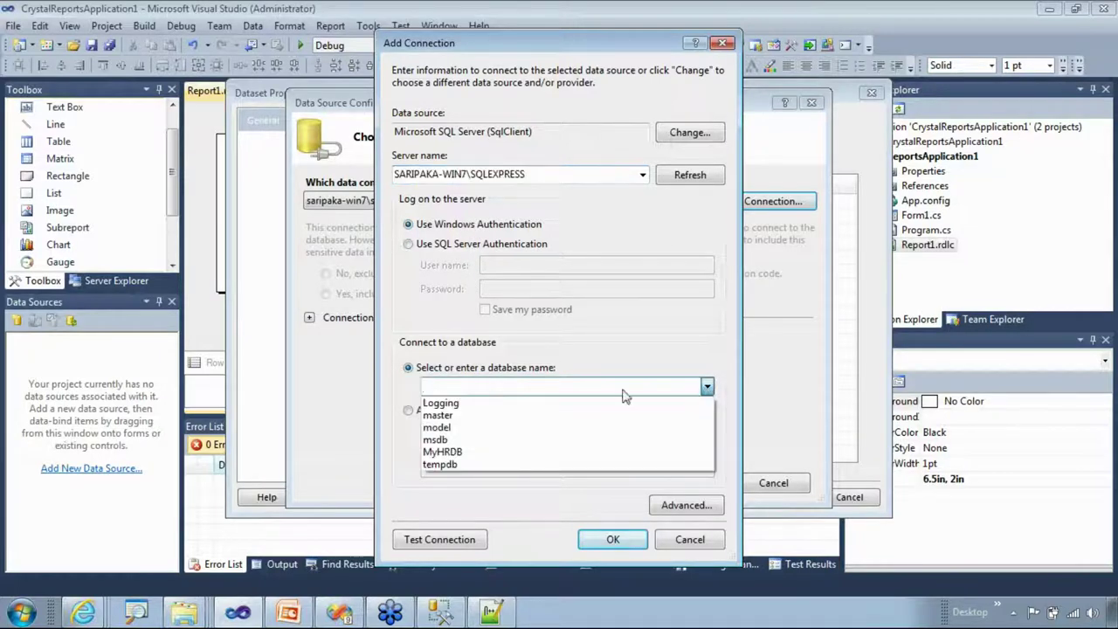
left_click(487, 452)
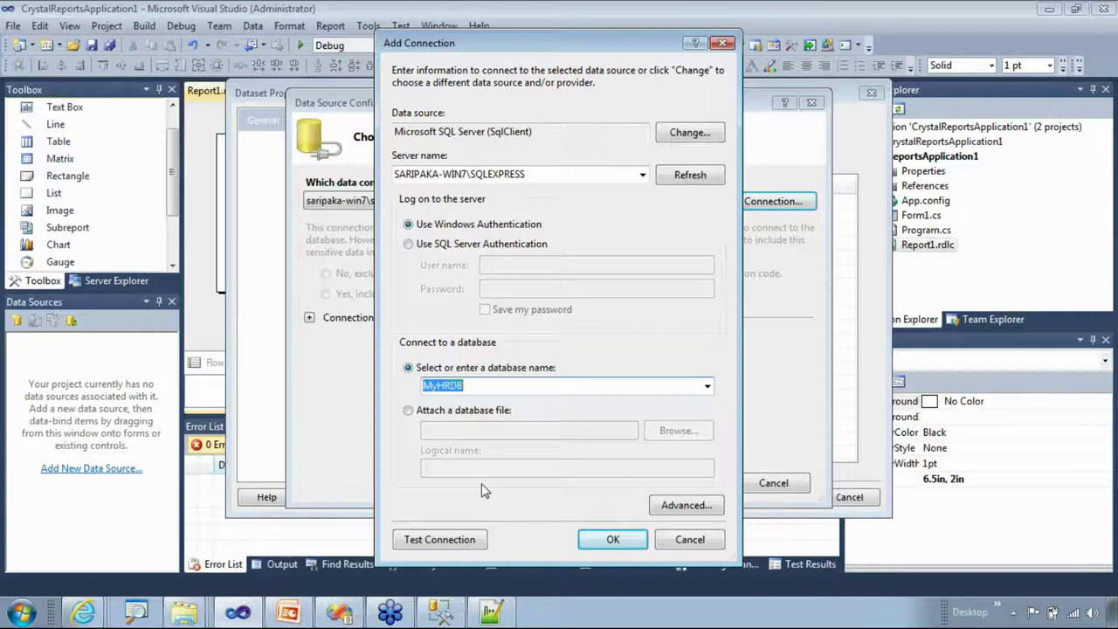
left_click(463, 536)
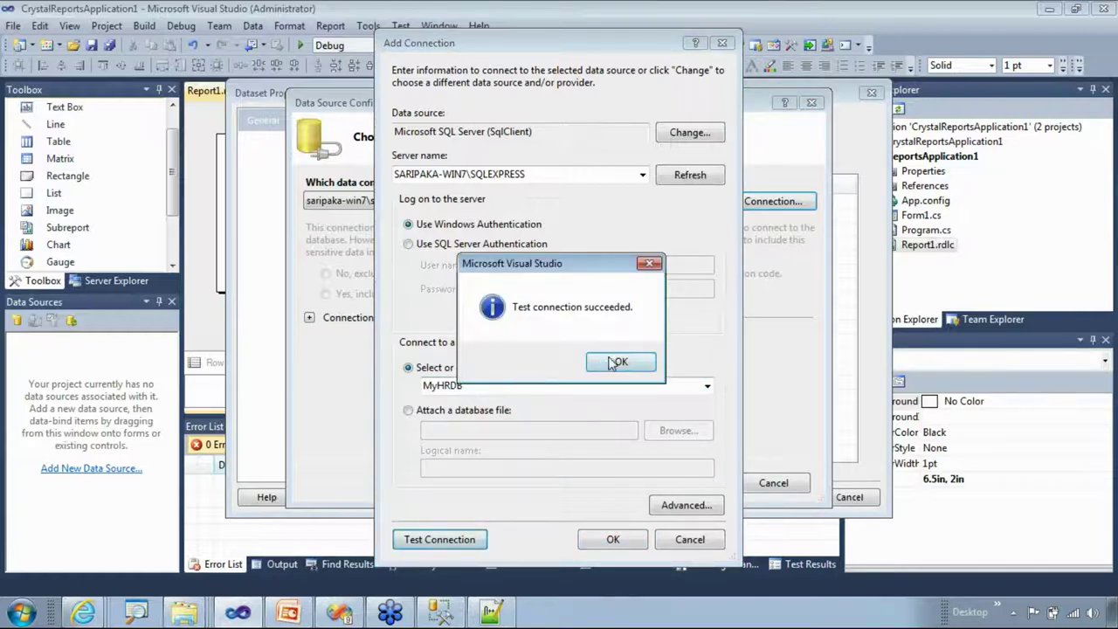
left_click(620, 363)
left_click(602, 539)
left_click(612, 481)
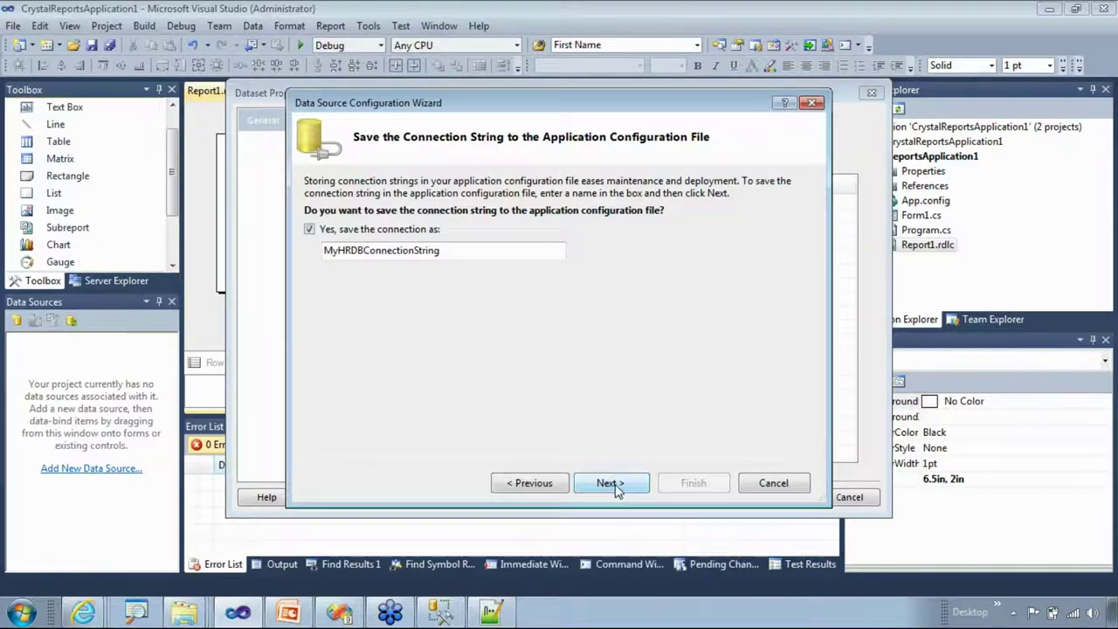
left_click(615, 485)
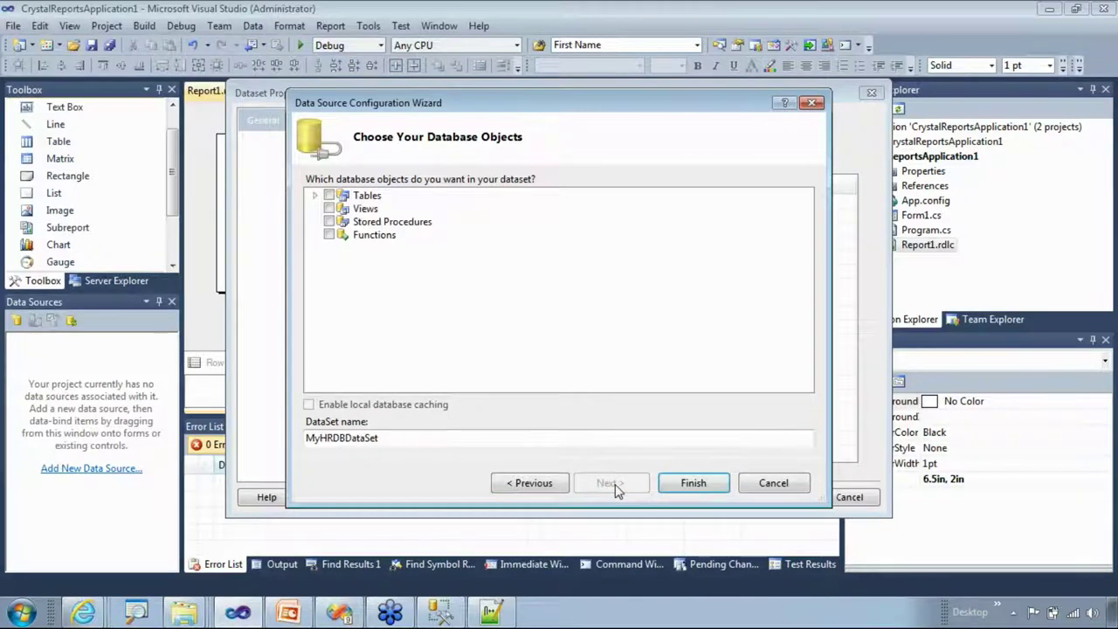
- Include the MyHRData table in MyHRDBDataSet and keep the report dataset name DataSet1
left_click(313, 196)
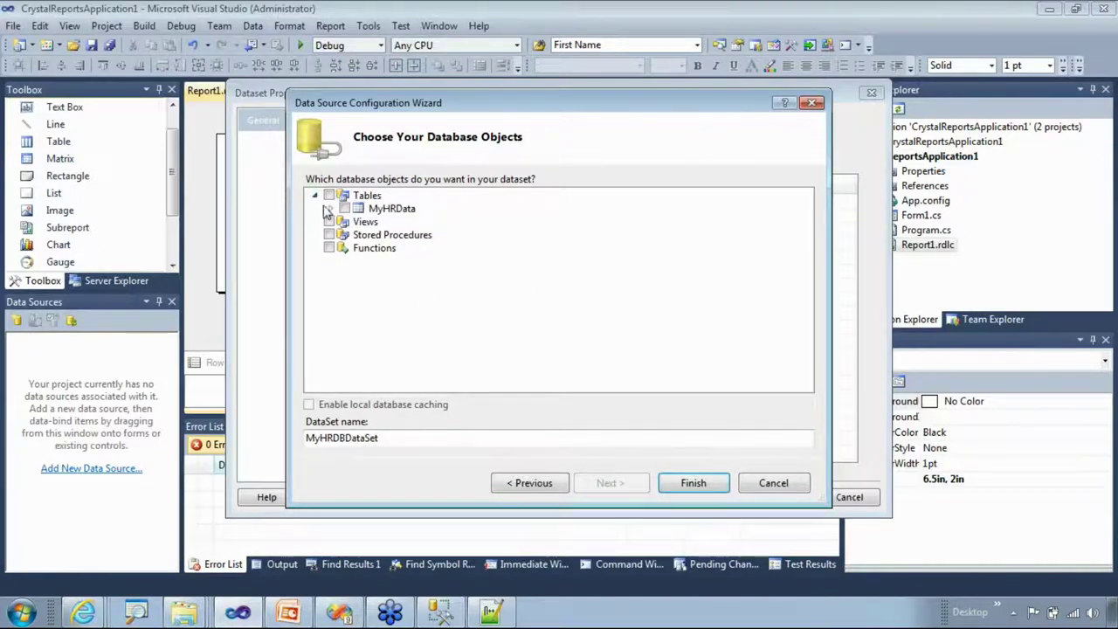
left_click(345, 209)
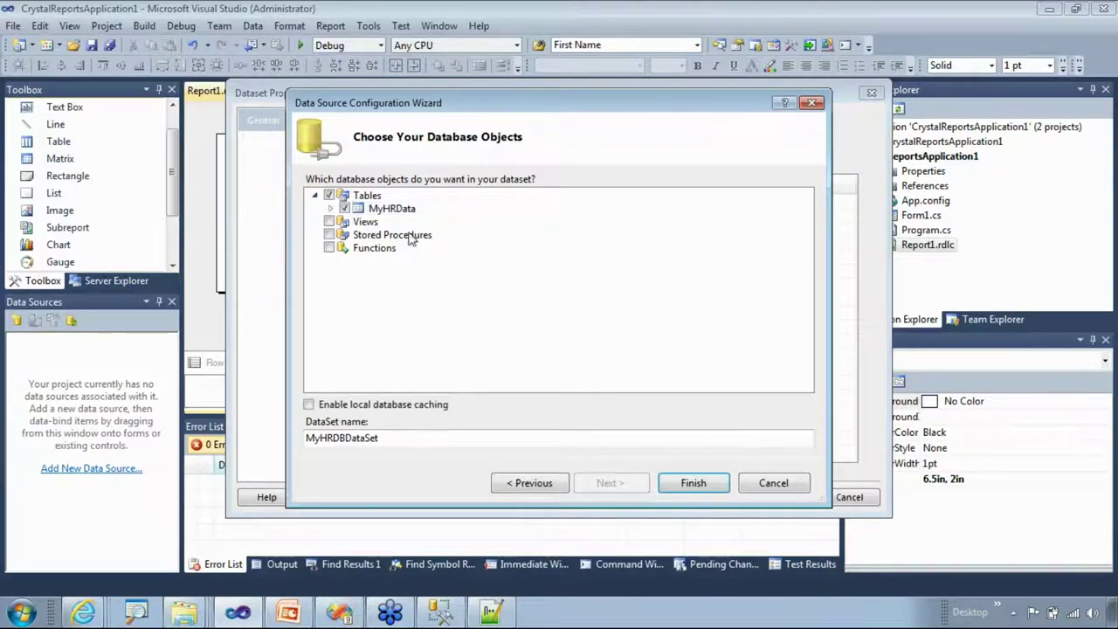
left_click(330, 210)
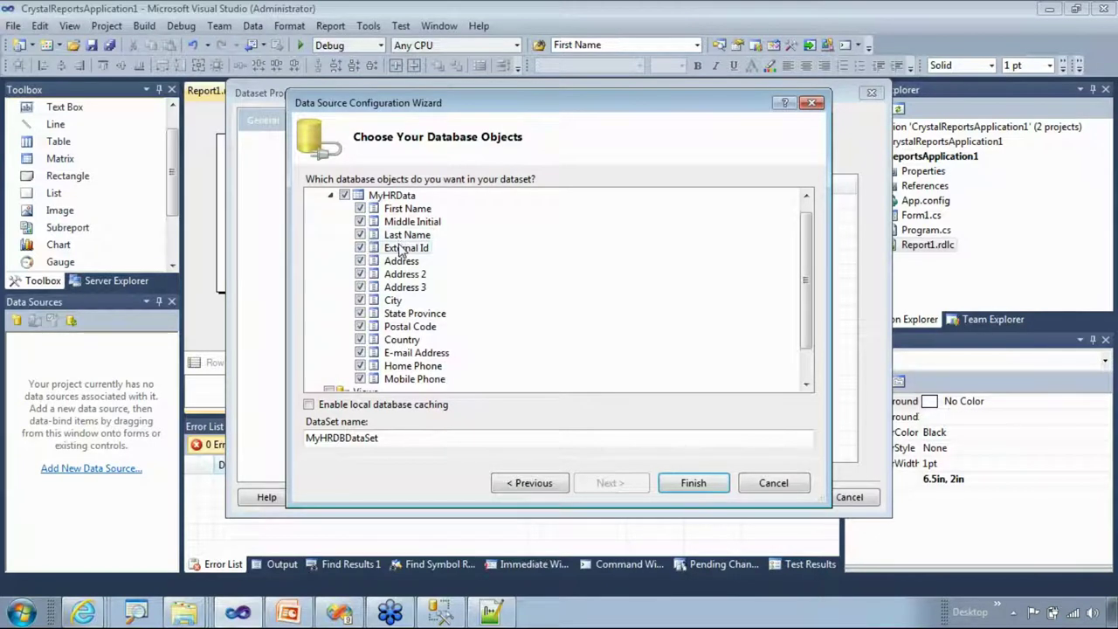
left_click(687, 486)
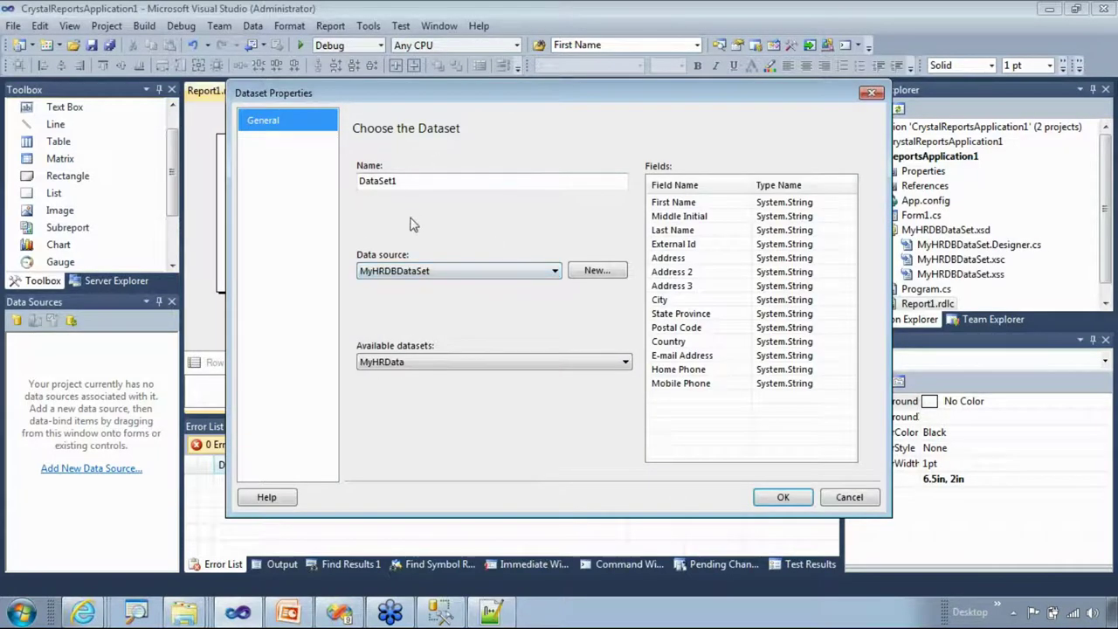
double_click(370, 180)
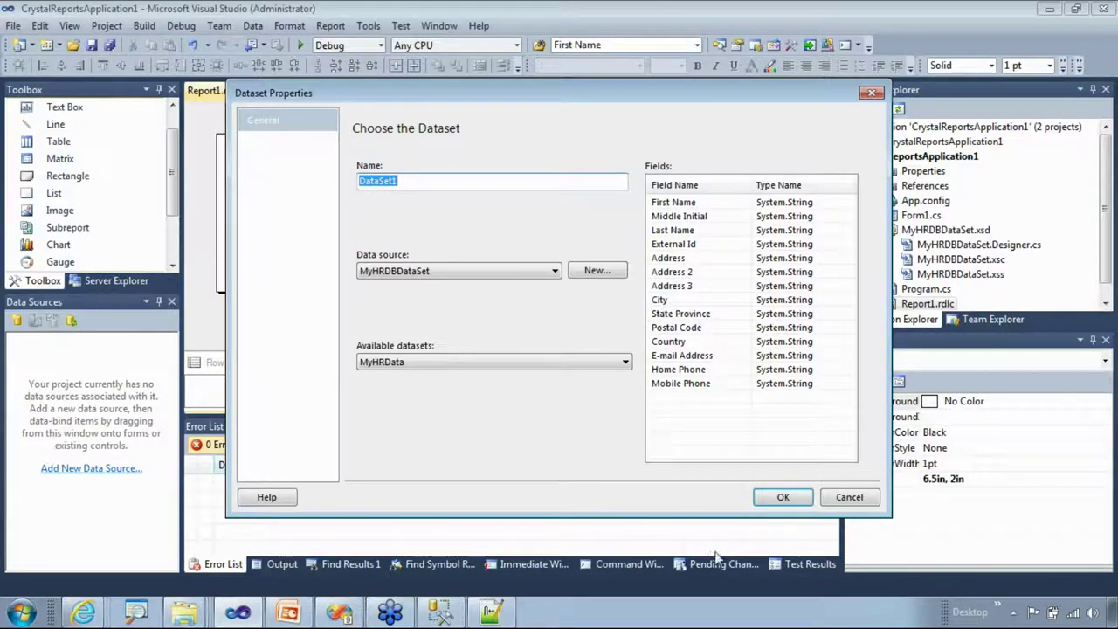
left_click(782, 496)
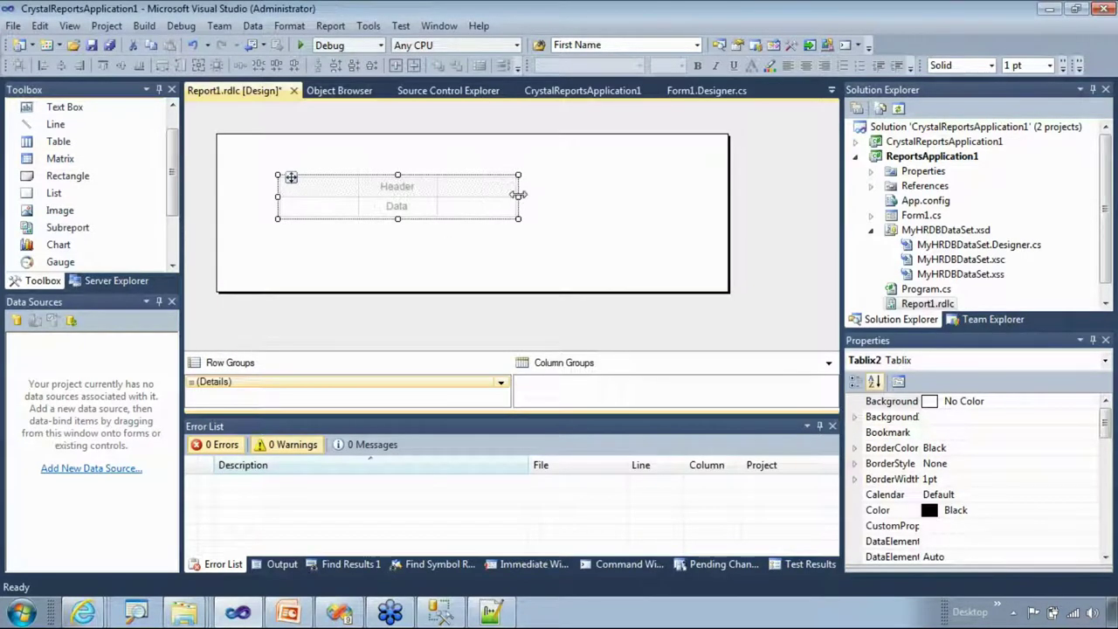
- Widen the report table and shift it left on the report body
left_click_drag(518, 194, 649, 195)
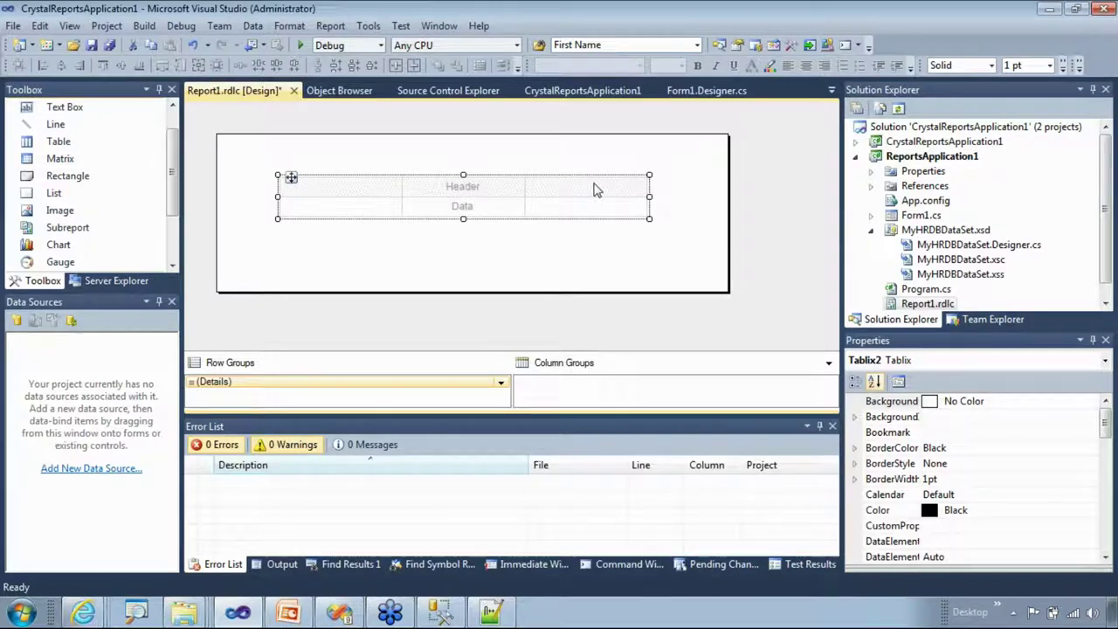
left_click_drag(533, 177, 479, 182)
left_click(428, 239)
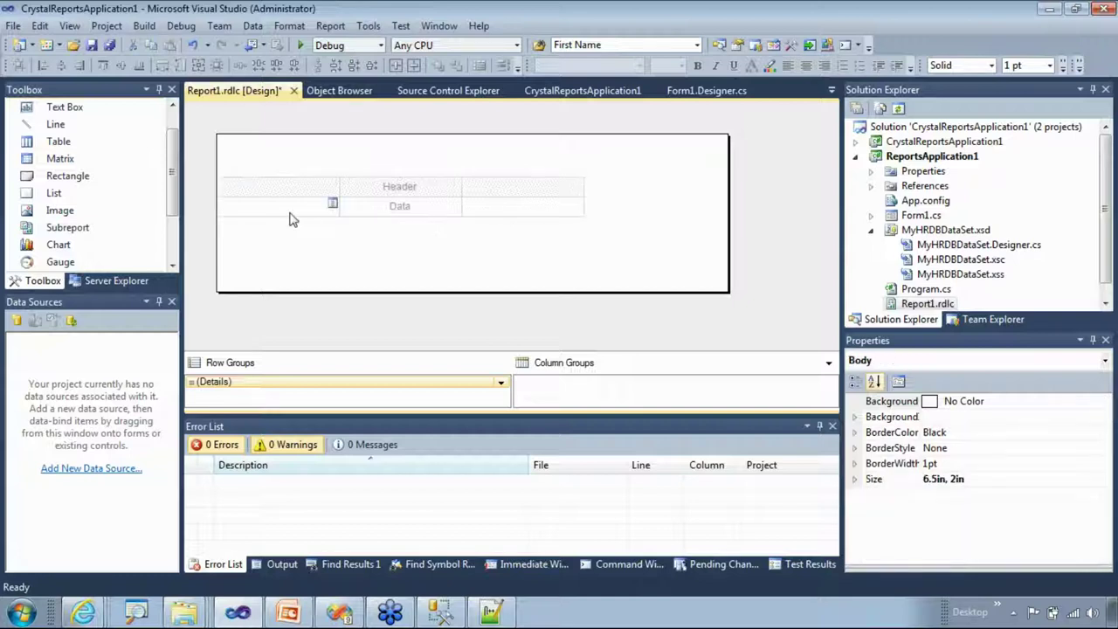
- Bind the three table columns to First Name, Last Name and City
left_click(332, 204)
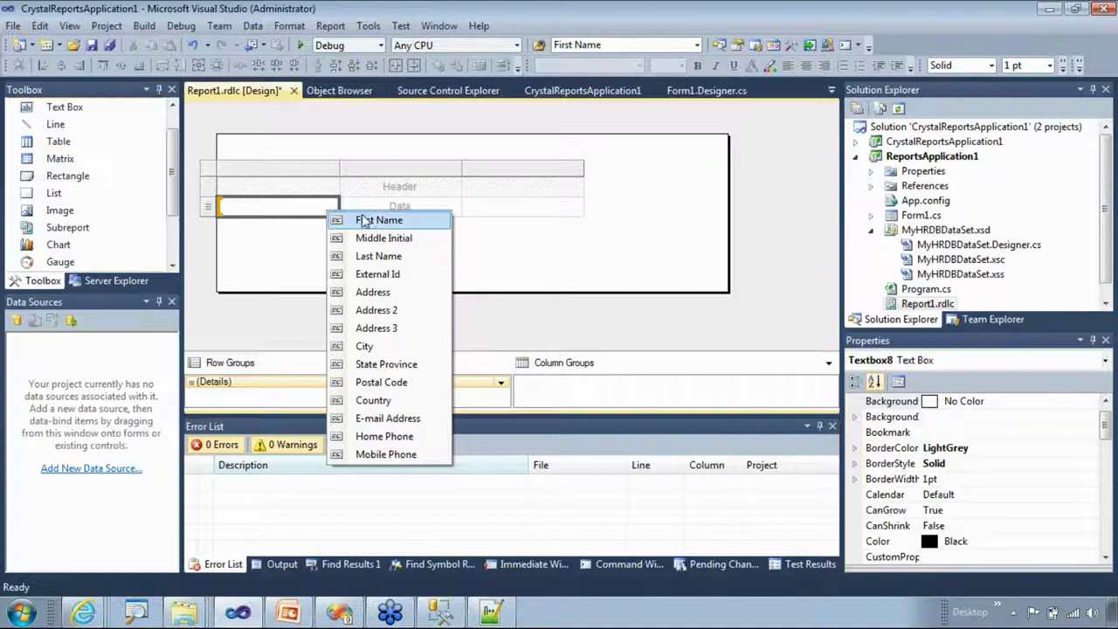
left_click(365, 220)
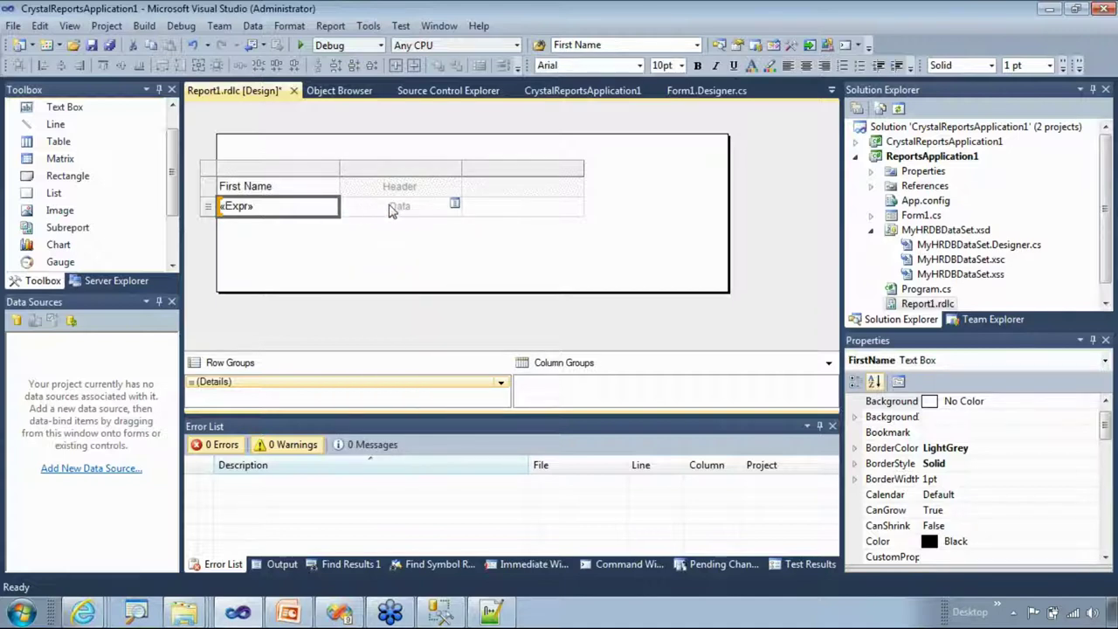
left_click(454, 204)
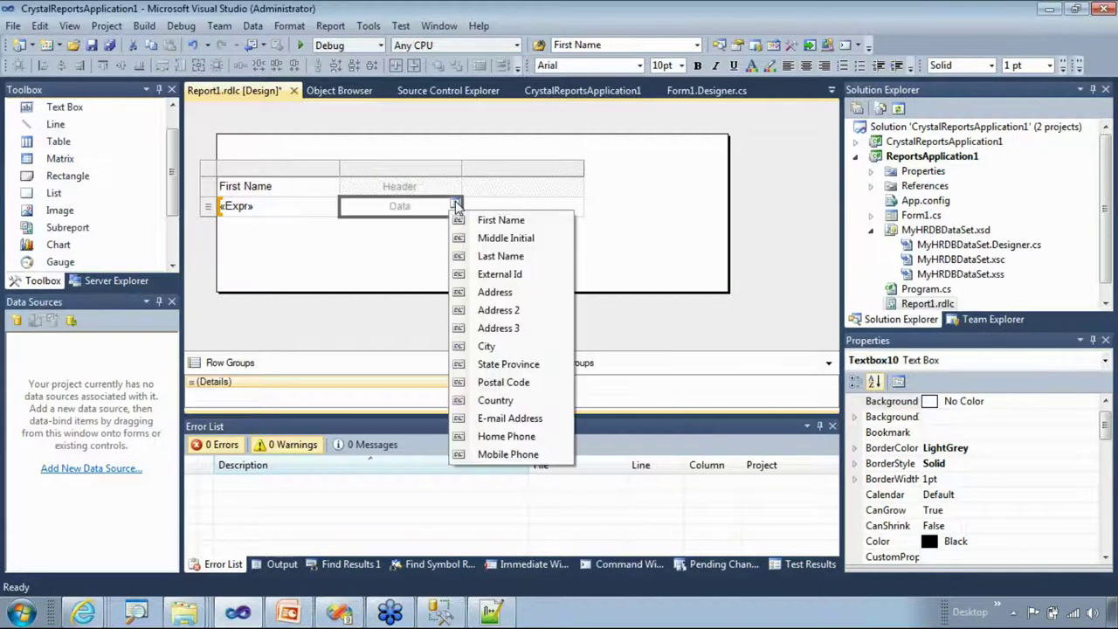
left_click(484, 257)
left_click(534, 212)
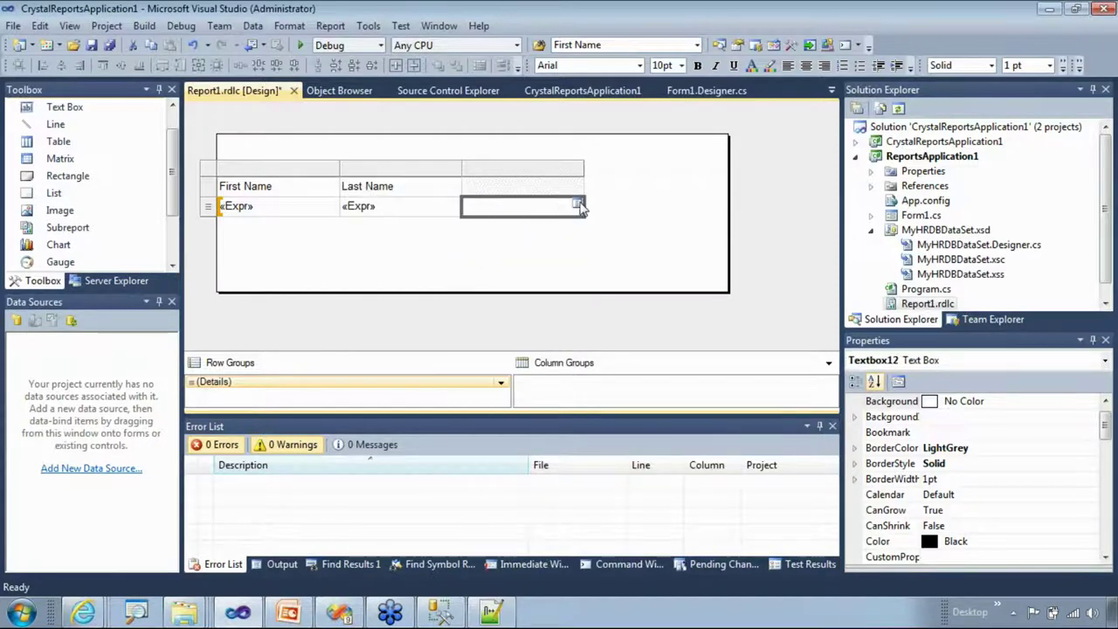
left_click(578, 204)
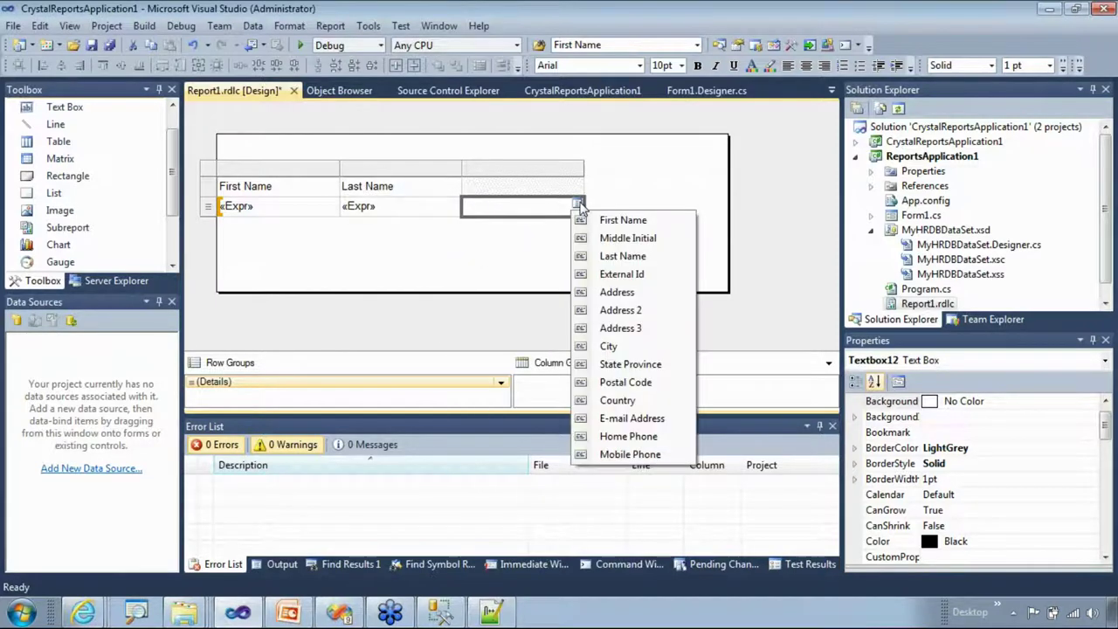
left_click(608, 347)
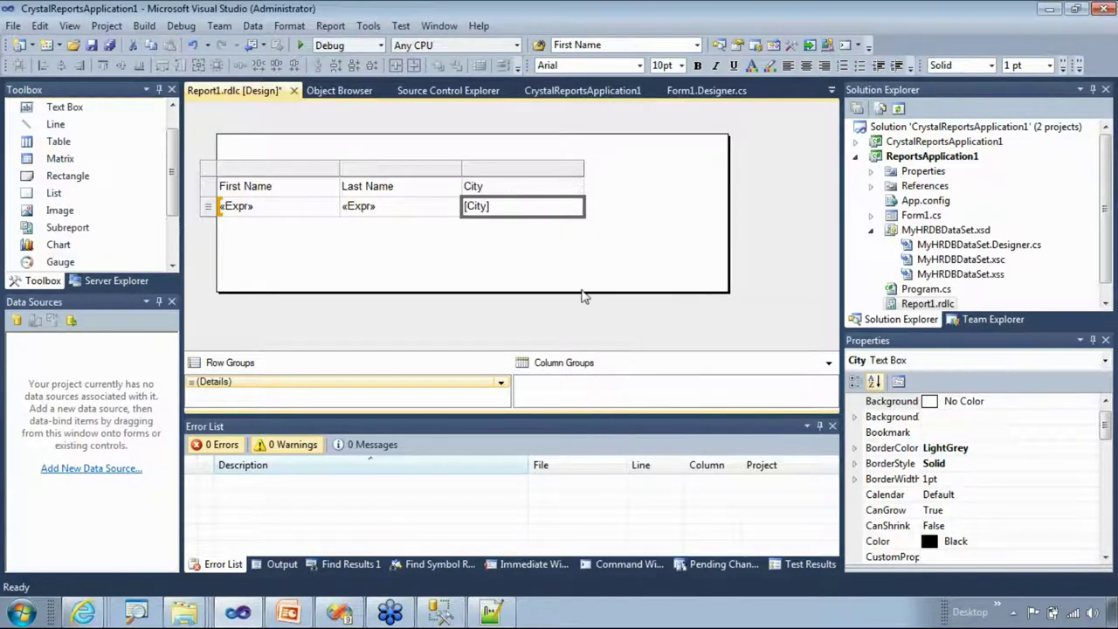
left_click(564, 242)
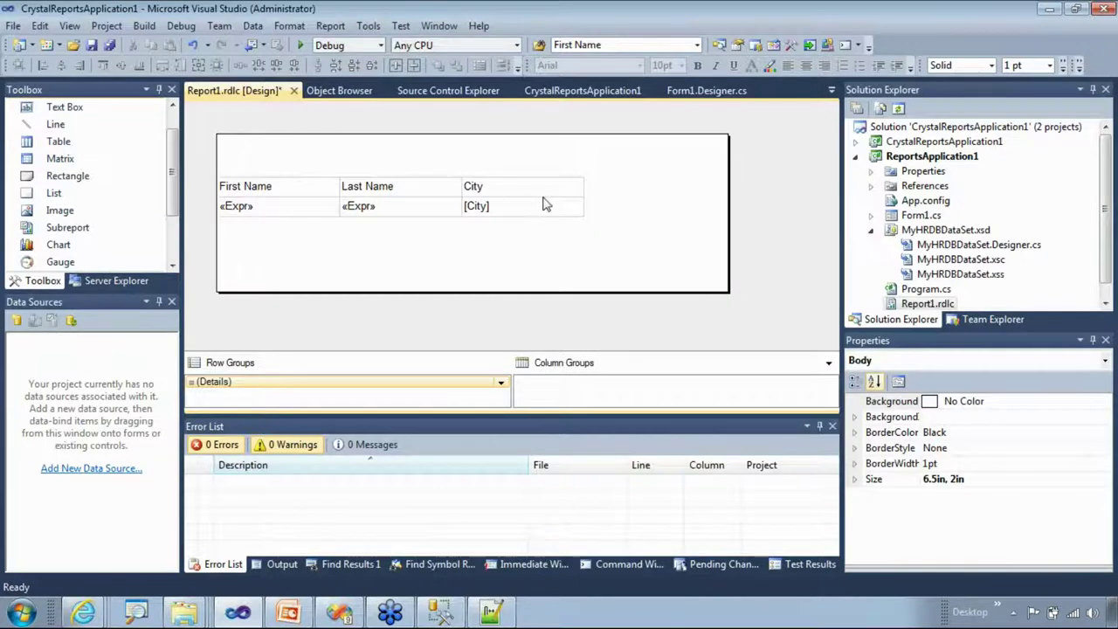
mouse_move(558, 206)
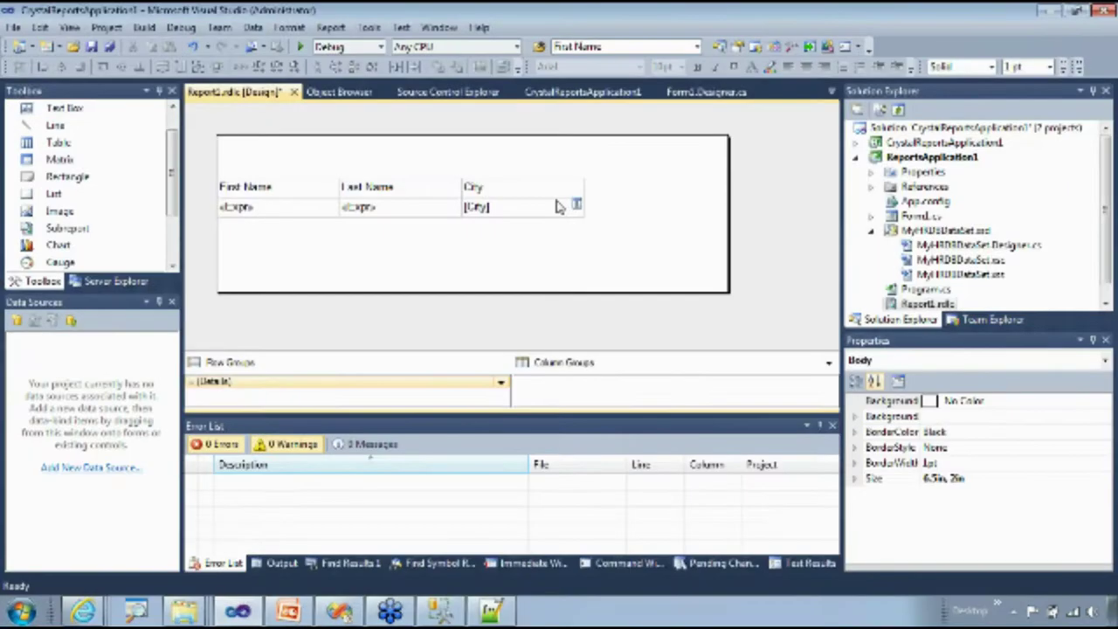
- Insert a new table column to the right of City
left_click(558, 206)
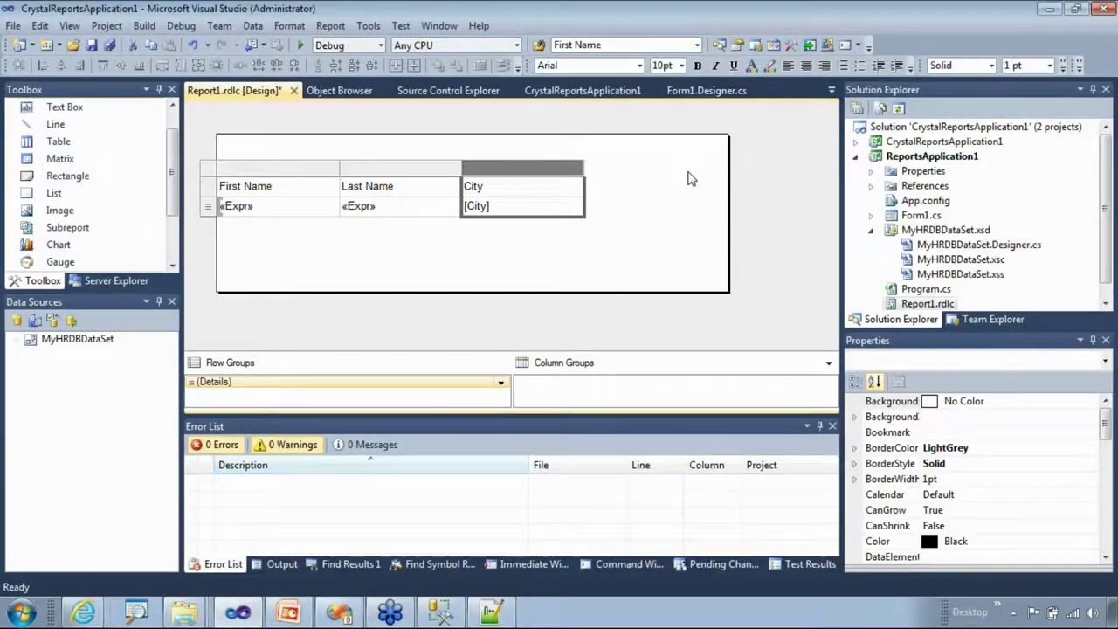
right_click(564, 172)
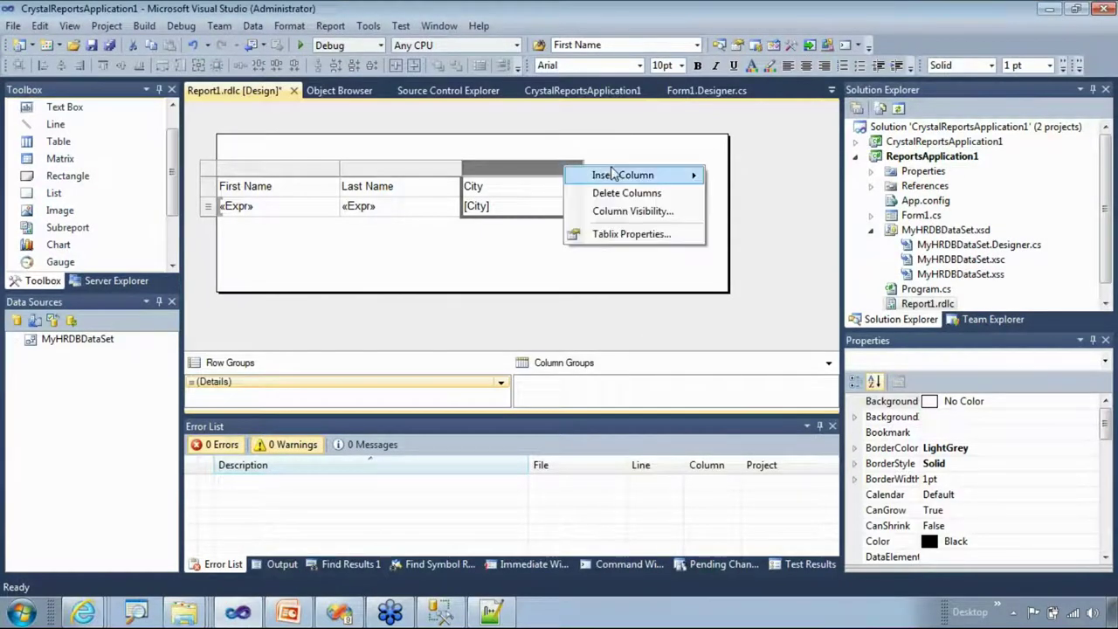
mouse_move(622, 180)
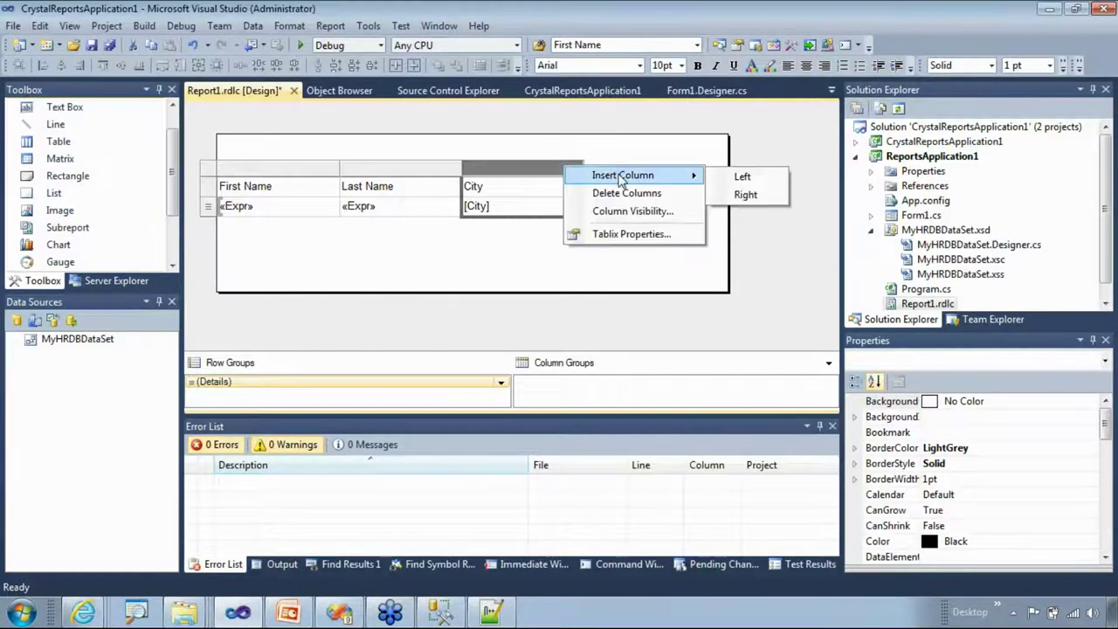
left_click(751, 195)
- Bind the new column's data cell to E-mail Address
left_click(650, 207)
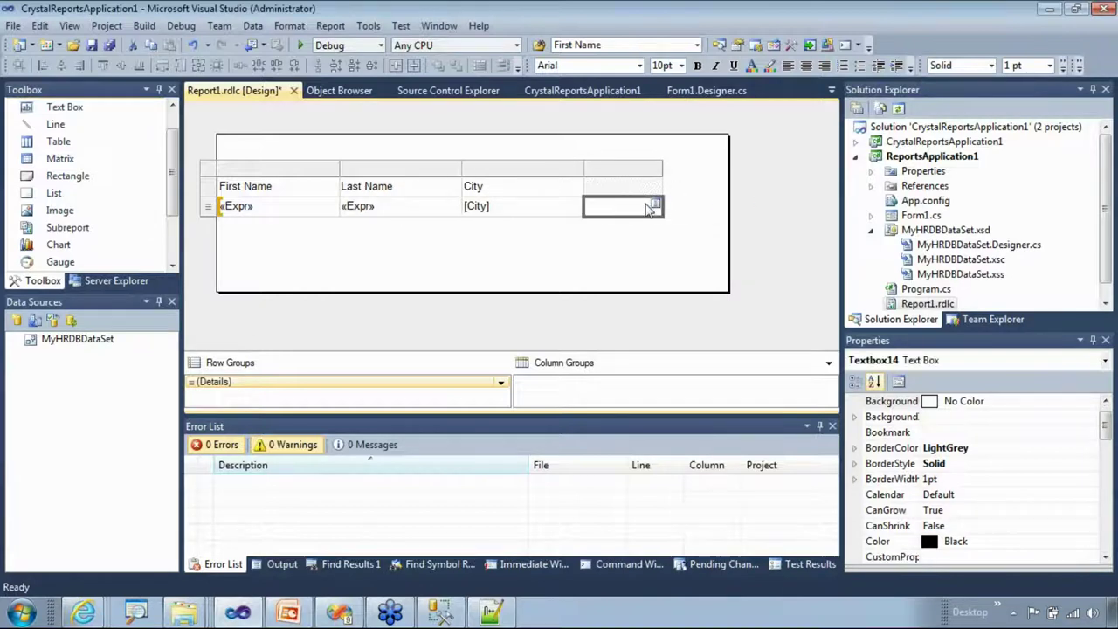
left_click(651, 207)
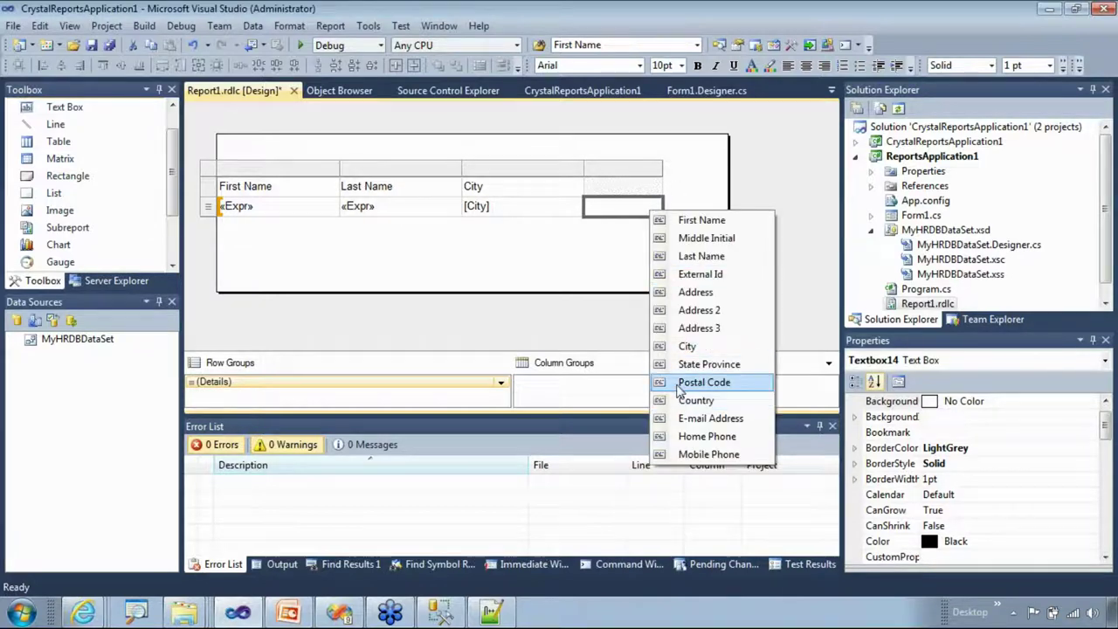
left_click(686, 421)
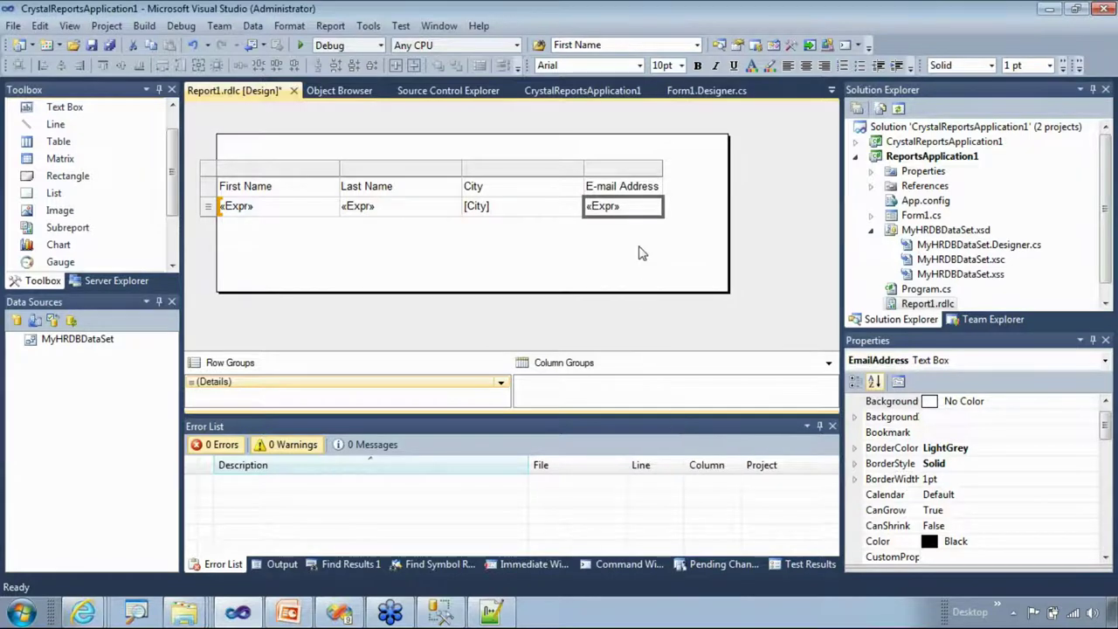
left_click(611, 244)
left_click(614, 210)
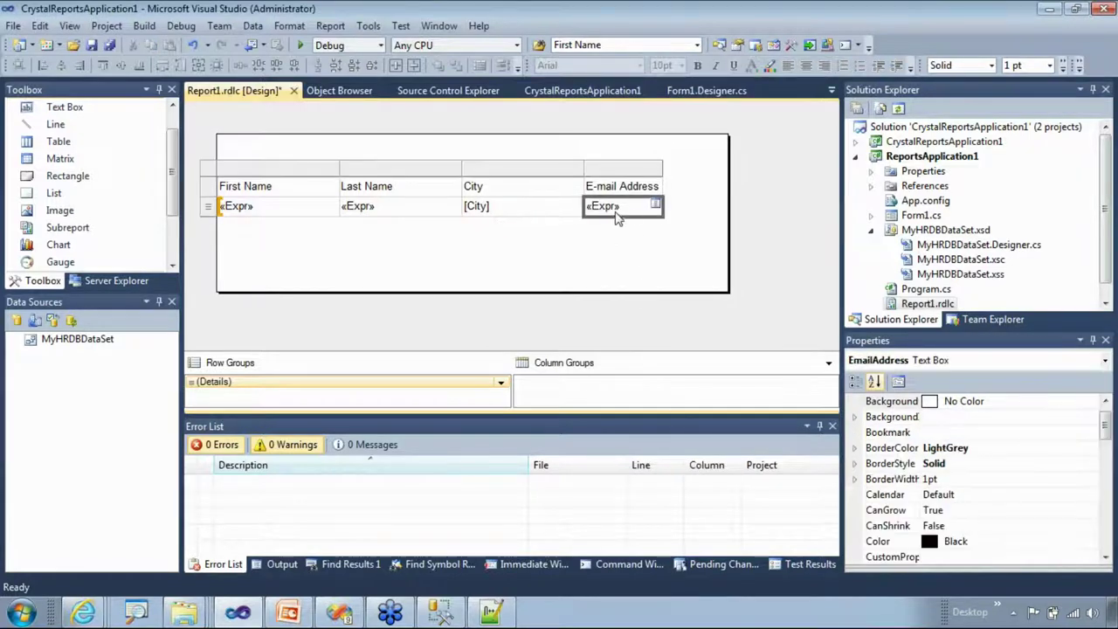
left_click(655, 207)
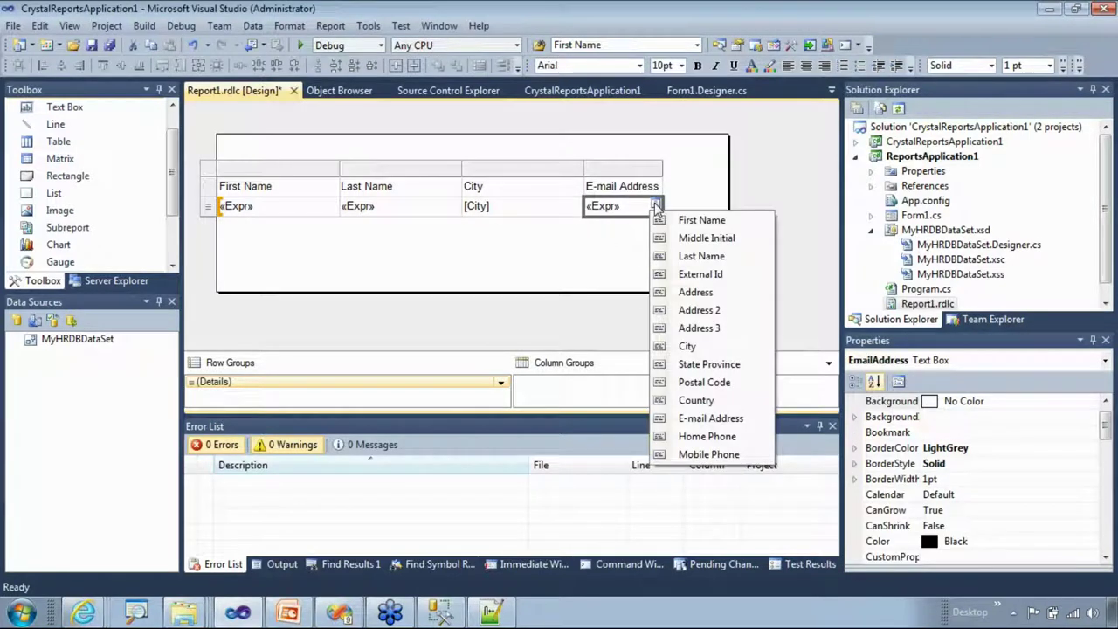
left_click(698, 418)
left_click(574, 248)
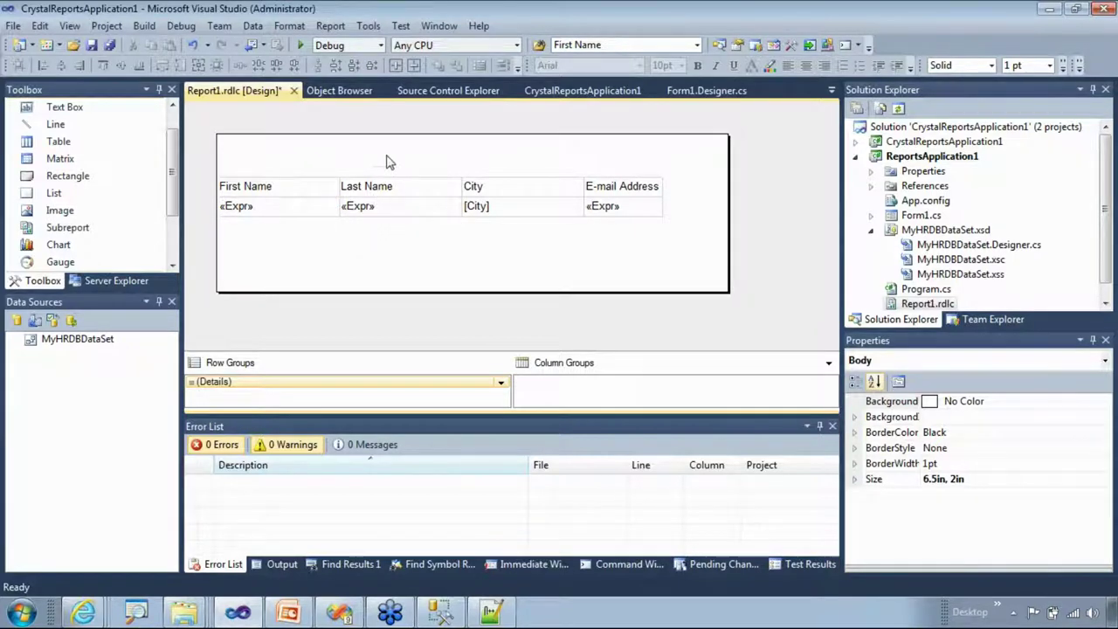
- Build the project with F5 and widen the Error List to read the 14 CLS-compliance errors
key("F5")
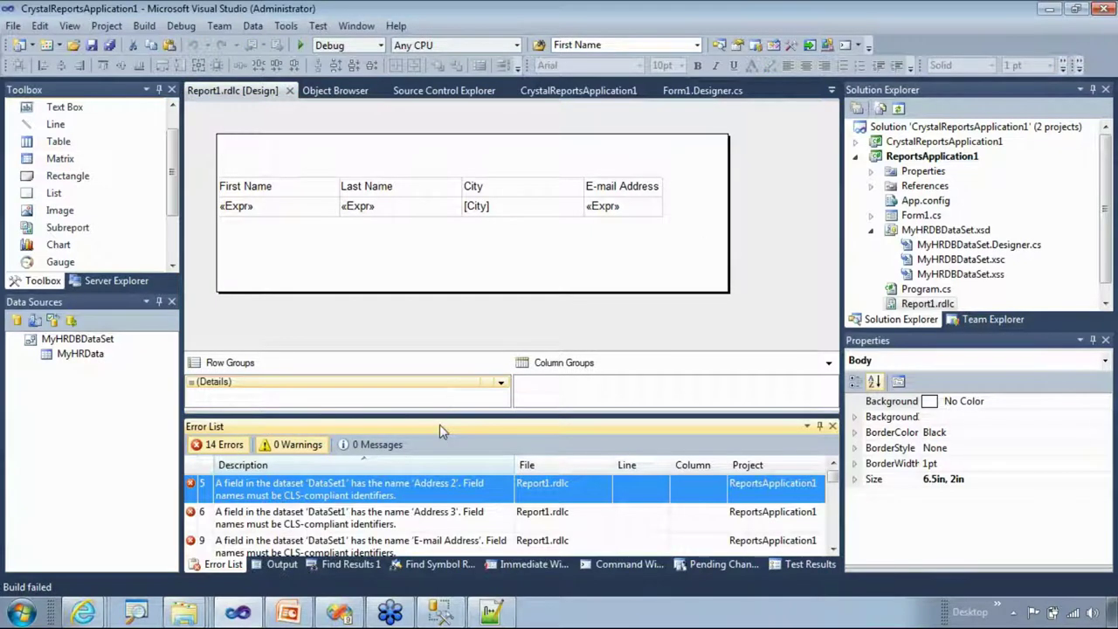
left_click_drag(445, 418, 449, 349)
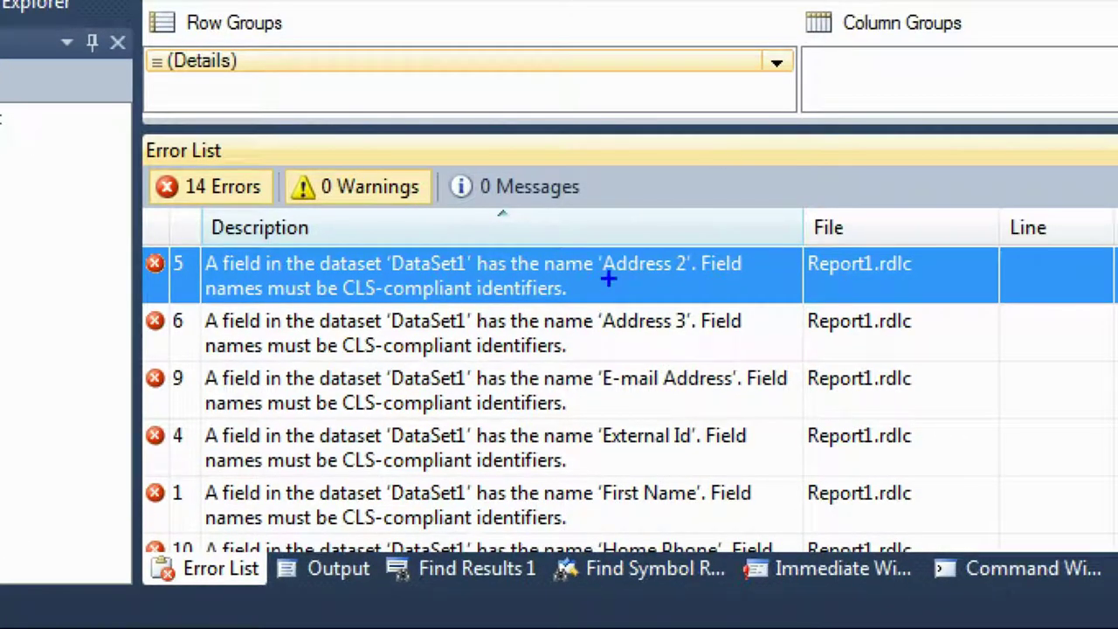
left_click_drag(398, 274, 452, 270)
left_click_drag(572, 278, 718, 282)
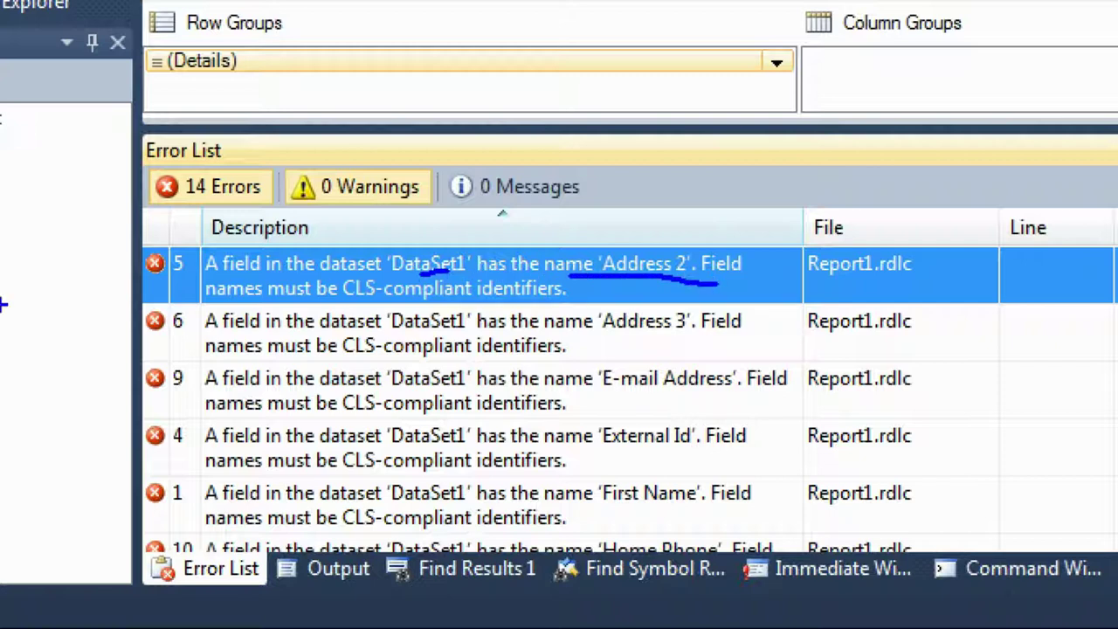
left_click_drag(277, 307, 424, 301)
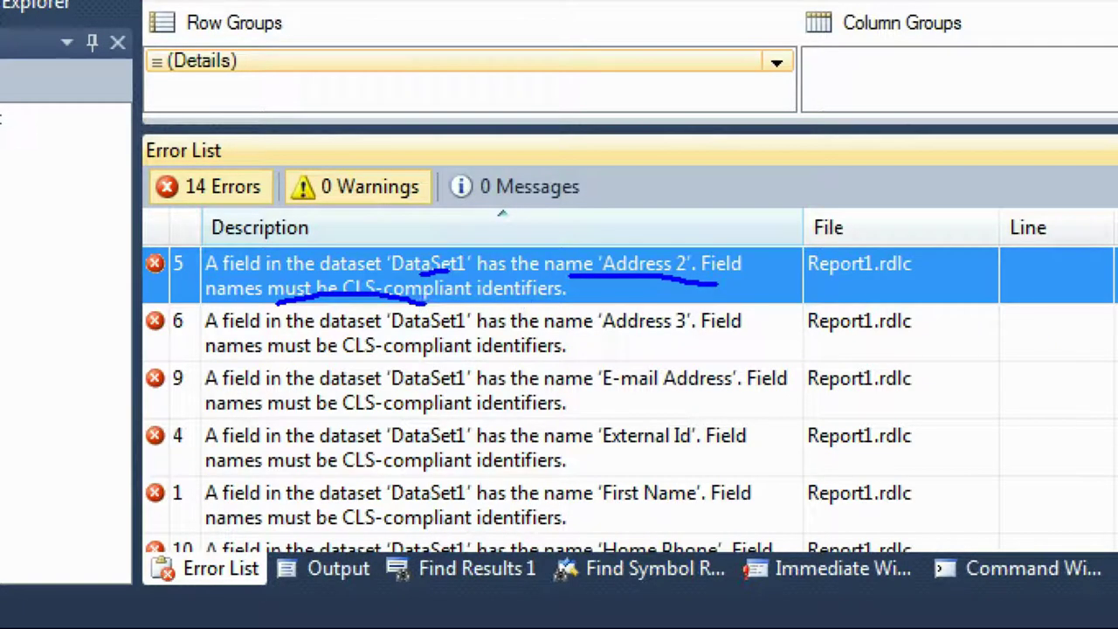
left_click_drag(608, 340, 699, 346)
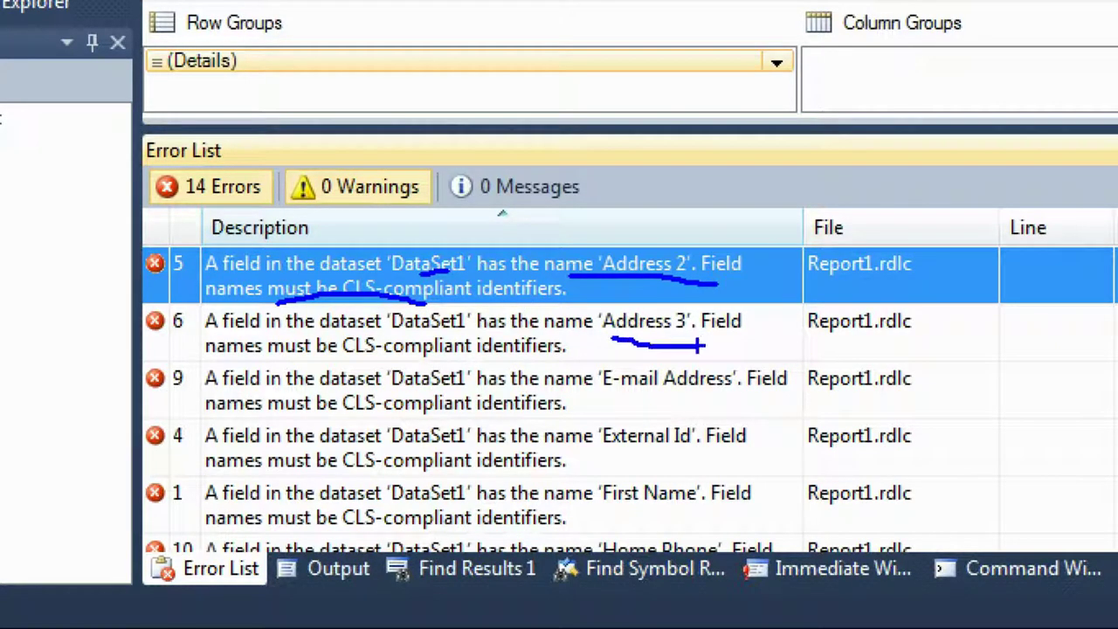
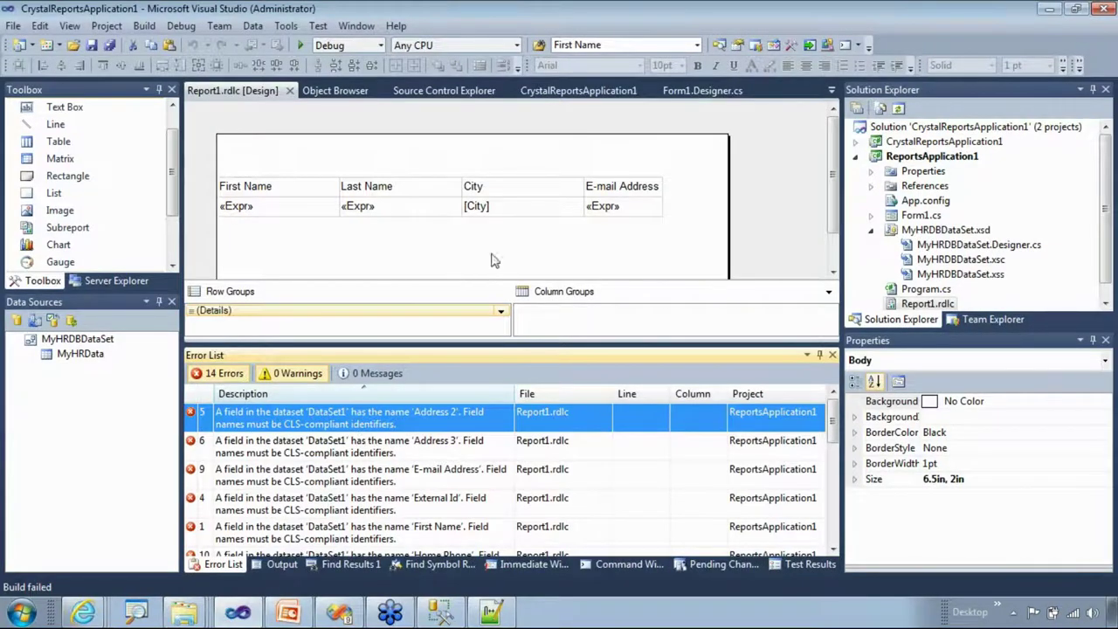
- Jump from the Address 2 error into Report1.rdlc's XML to view the DataSet1 field definitions
left_click(494, 258)
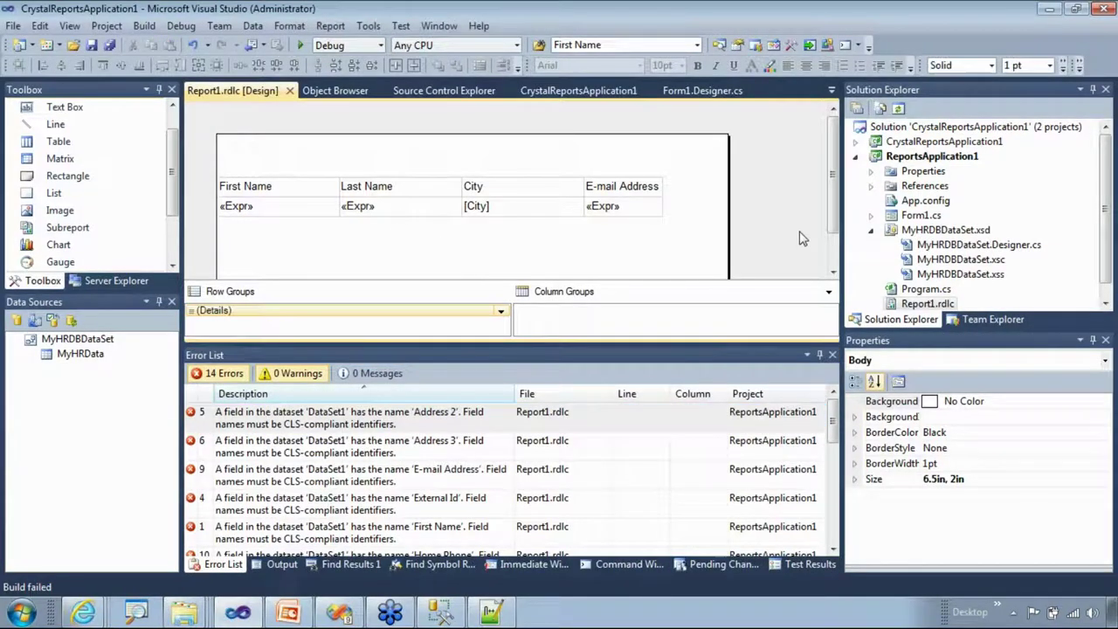
double_click(893, 303)
double_click(367, 423)
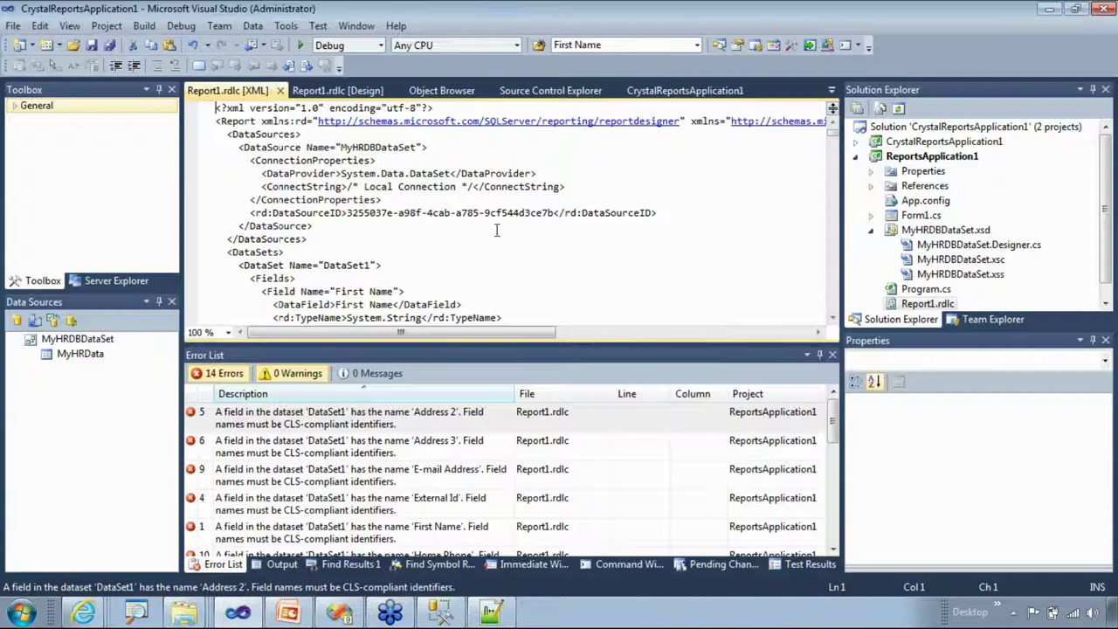
- Remove the spaces from the First Name, Middle Initial, Last Name and External Id field names
left_click(347, 292)
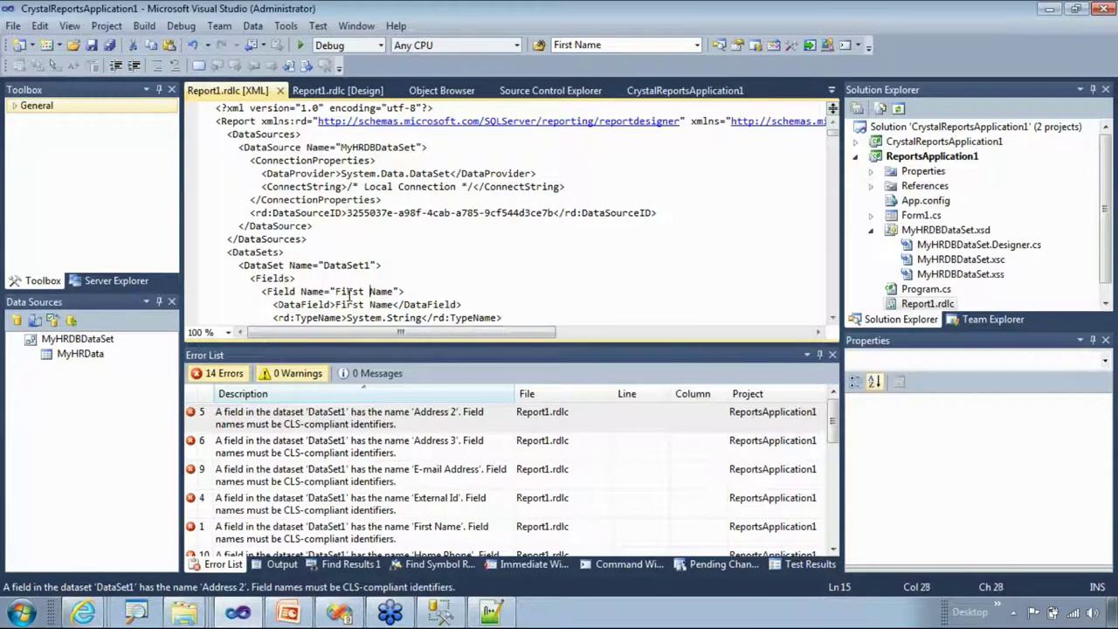
key("Delete")
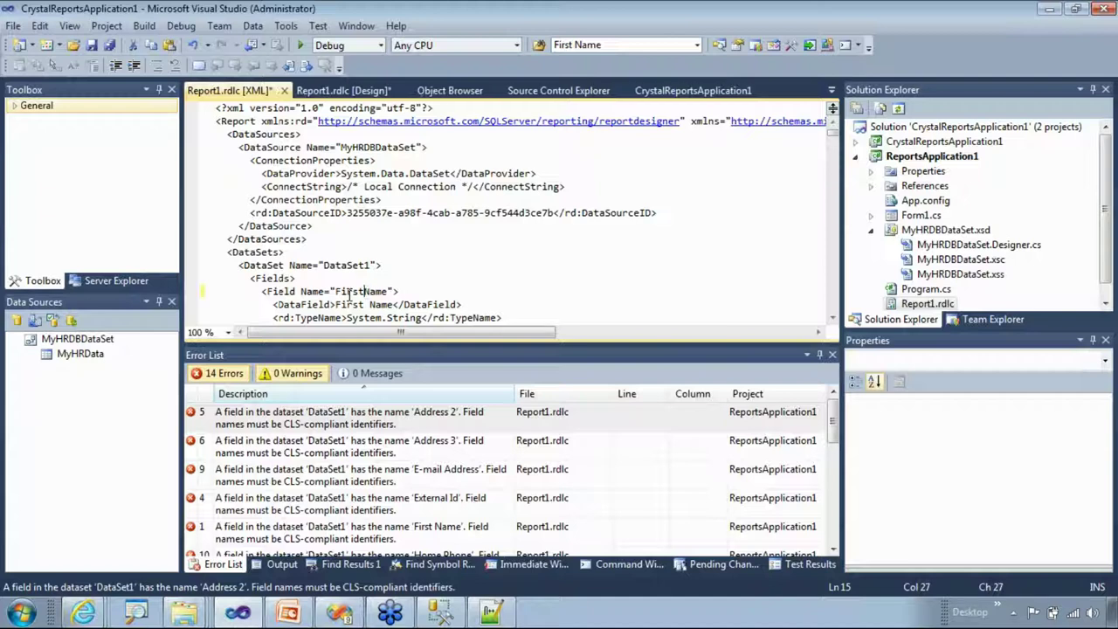
key("Down")
key("Down")
key("Down")
key("Down")
key("Down")
key("Down")
key("Down")
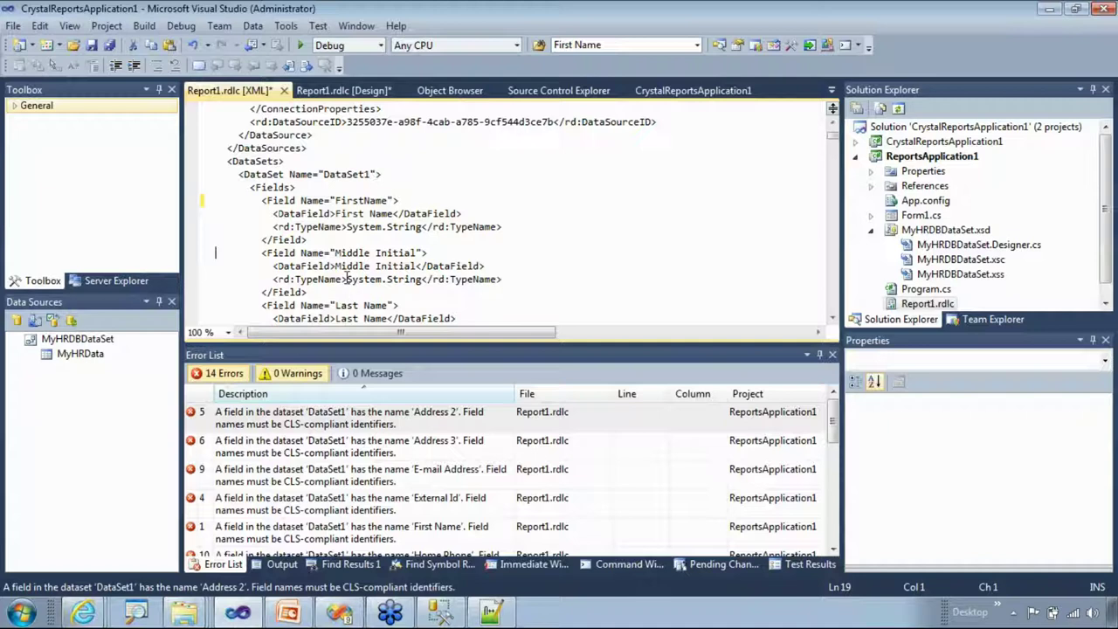
key("Delete")
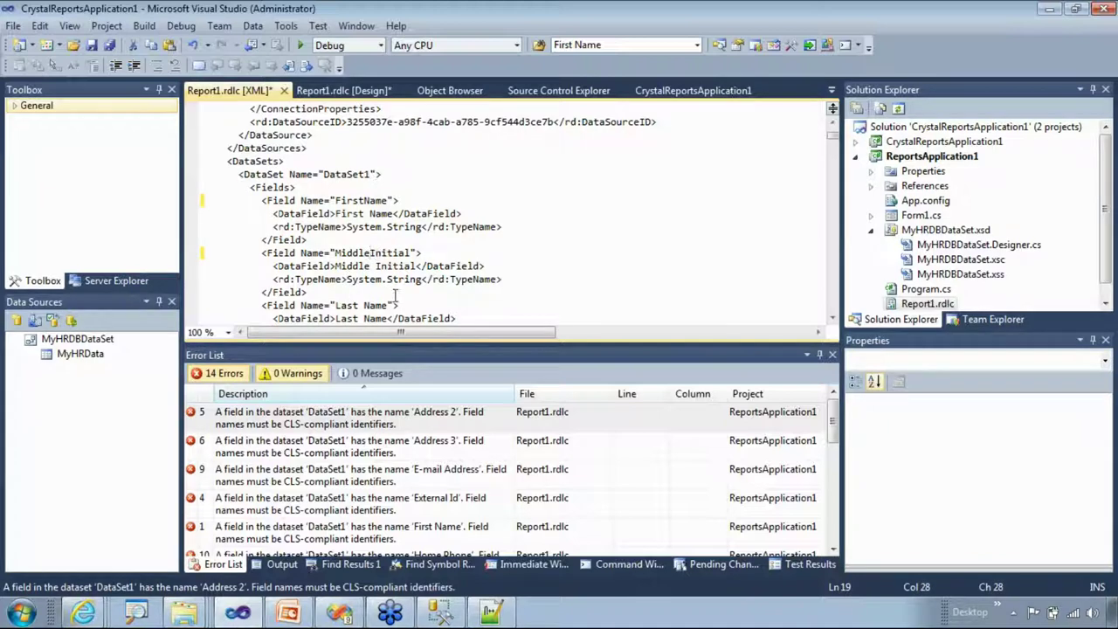
left_click(360, 305)
key("Down")
key("Down")
key("Down")
key("Down")
key("Down")
key("Down")
key("Down")
key("Down")
key("Up")
key("Up")
key("Up")
key("Right")
key("Right")
key("Right")
key("Delete")
- Strip the spaces and the hyphen from Address 2, State Province, Postal Code and E-mail Address (EmailAddress)
key("Down")
key("Down")
key("Down")
key("Down")
key("Down")
key("Down")
key("Down")
key("Down")
key("Down")
key("Down")
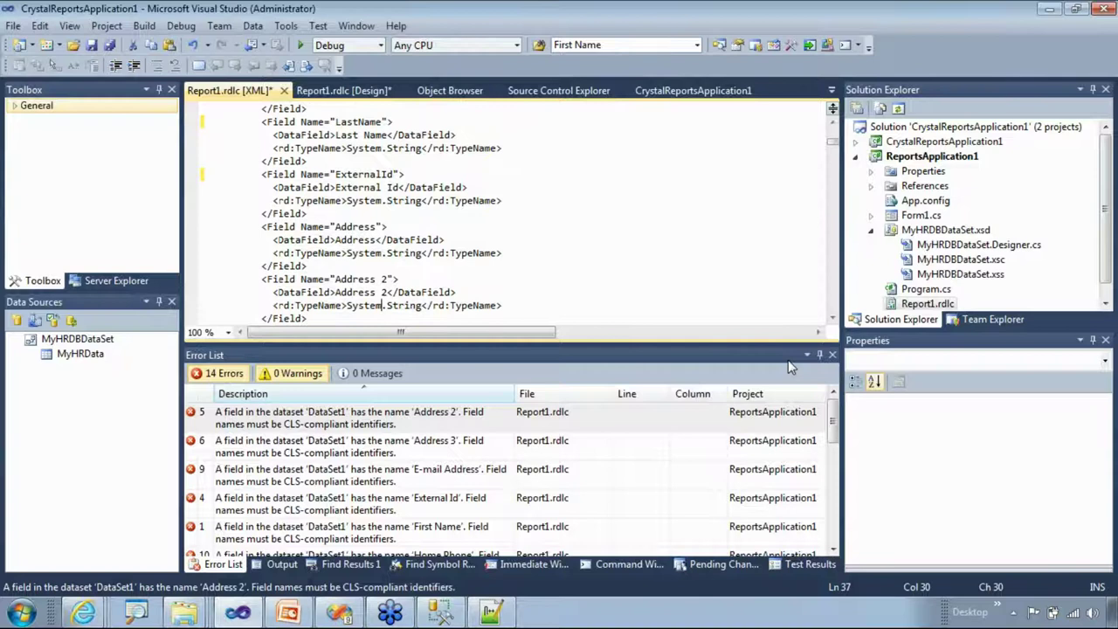
key("BackSpace")
key("Down")
key("Down")
key("Down")
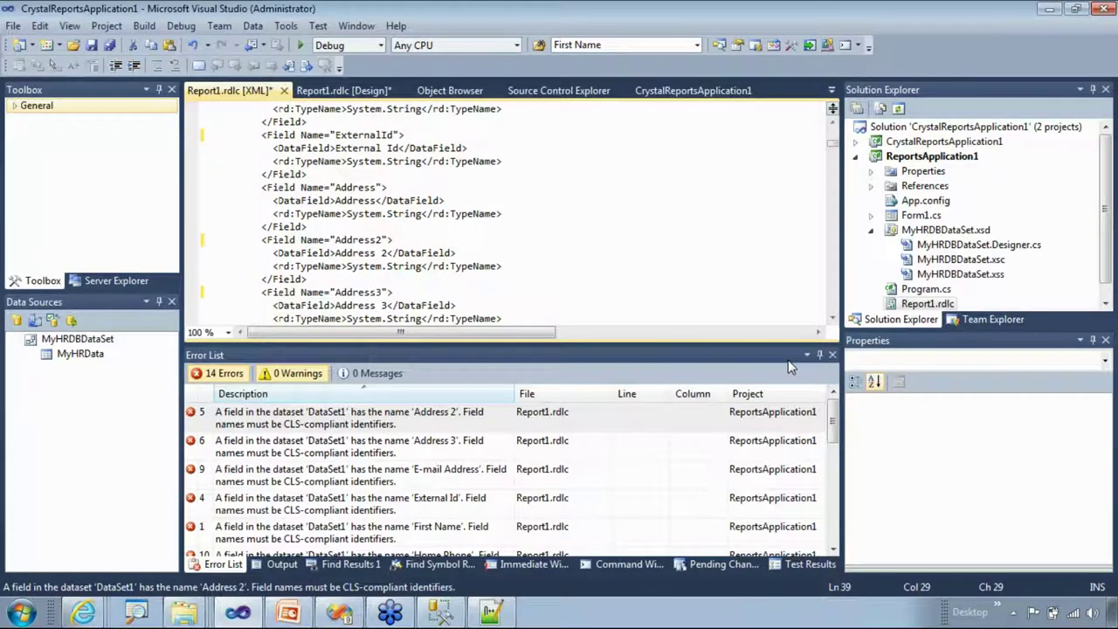
key("Down")
key("Down")
key("Down")
key("Down")
key("Down")
key("Down")
key("Down")
key("Down")
key("Down")
key("Down")
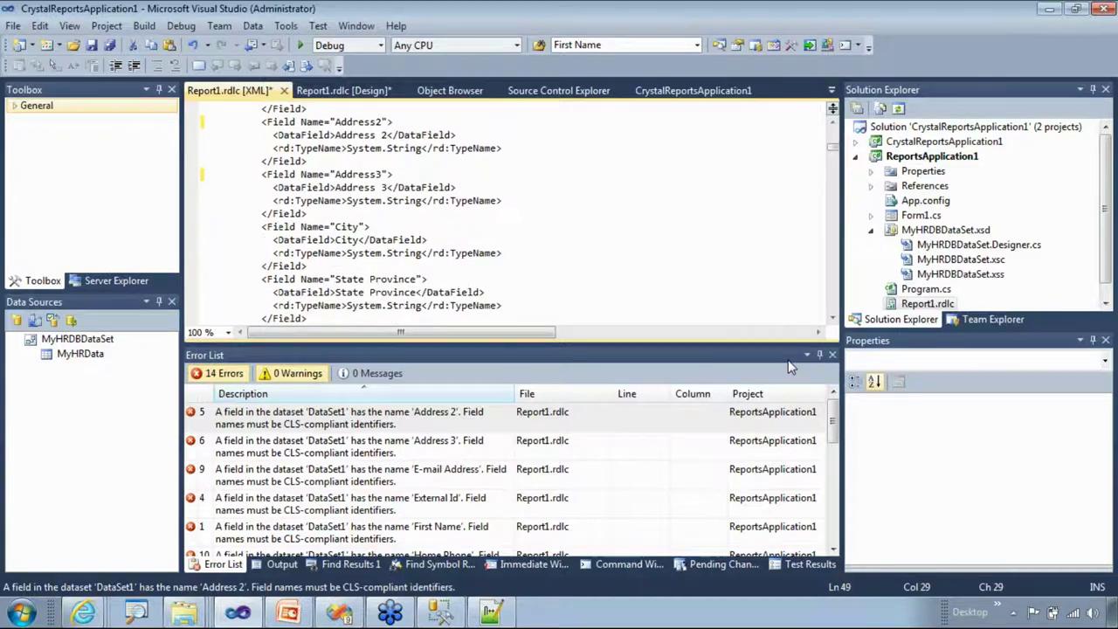
key("BackSpace")
key("Down")
key("Down")
key("Down")
key("Delete")
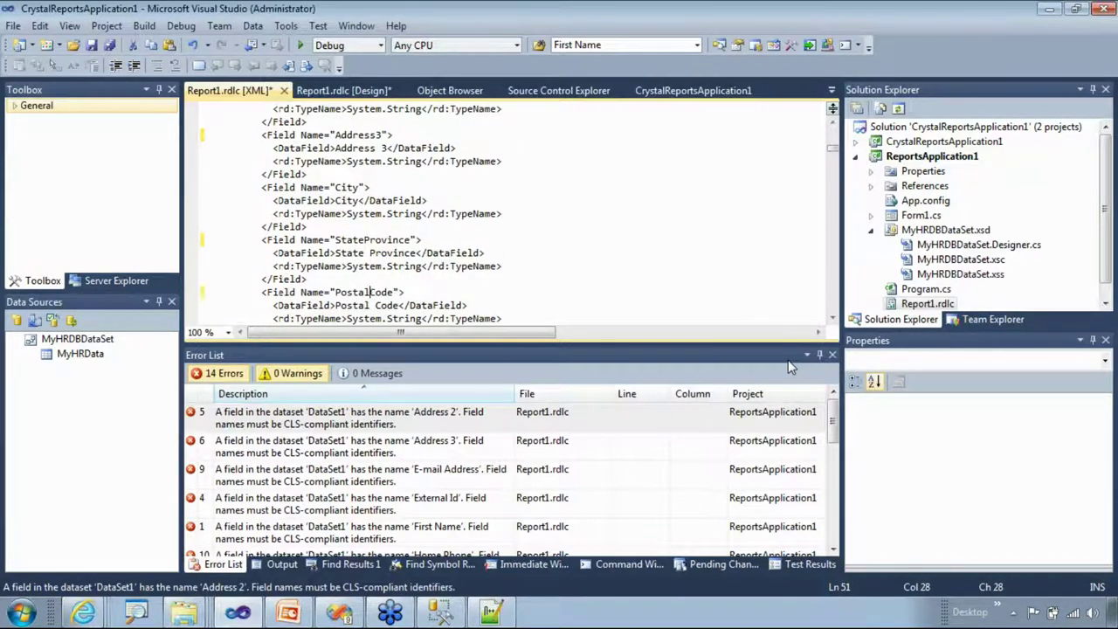
key("Down")
key("Down")
key("Down")
key("Down")
key("Down")
key("Down")
key("Down")
key("Down")
key("Down")
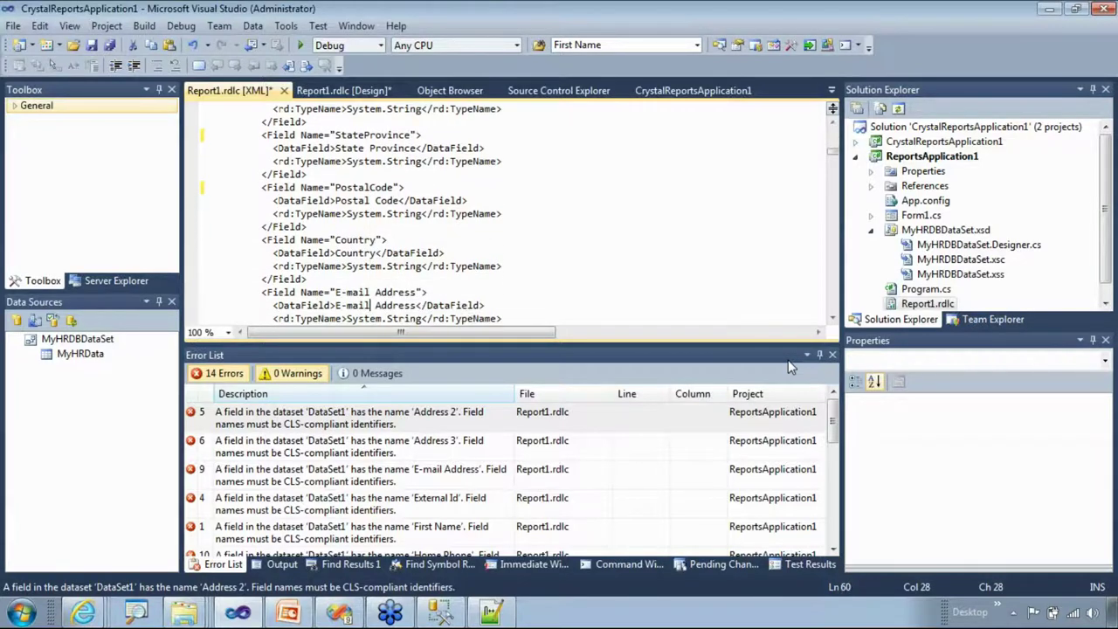
key("Delete")
key("BackSpace")
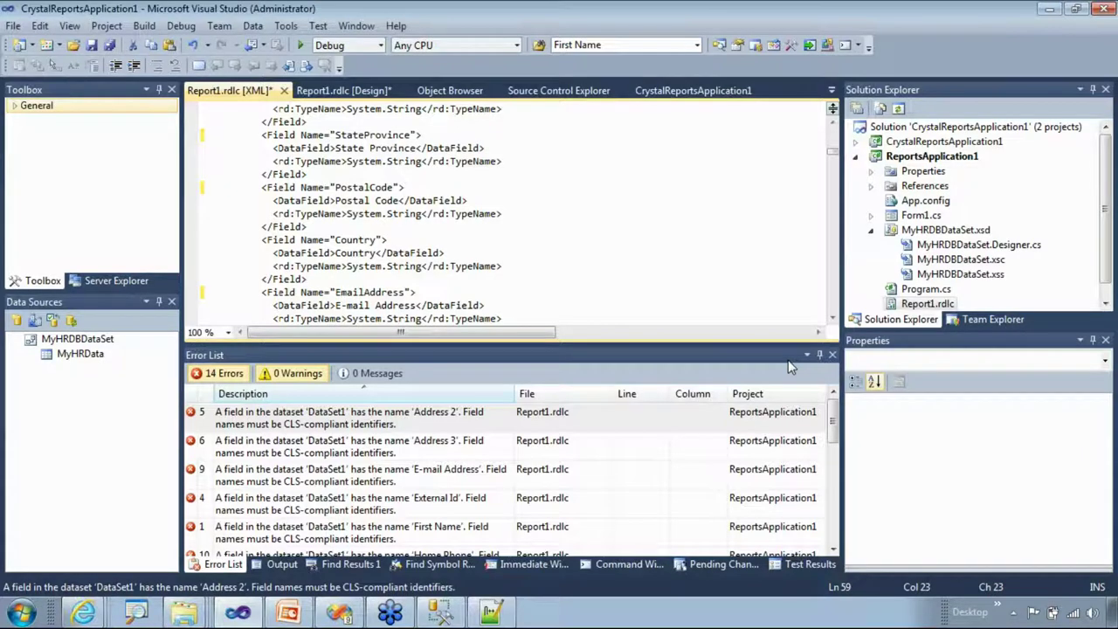
- Fix Home Phone and Mobile Phone, then rebuild, leaving 3 errors such as the FirstName reference
key("Down")
key("Down")
key("Down")
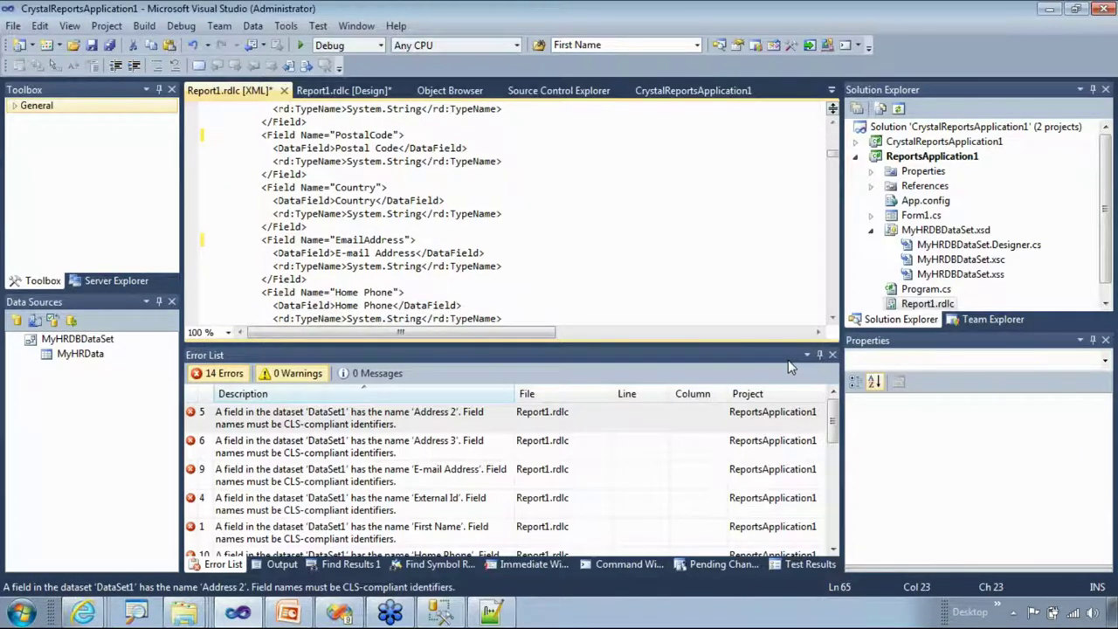
key("Delete")
key("Down")
key("Down")
key("Down")
key("Down")
key("Down")
key("BackSpace")
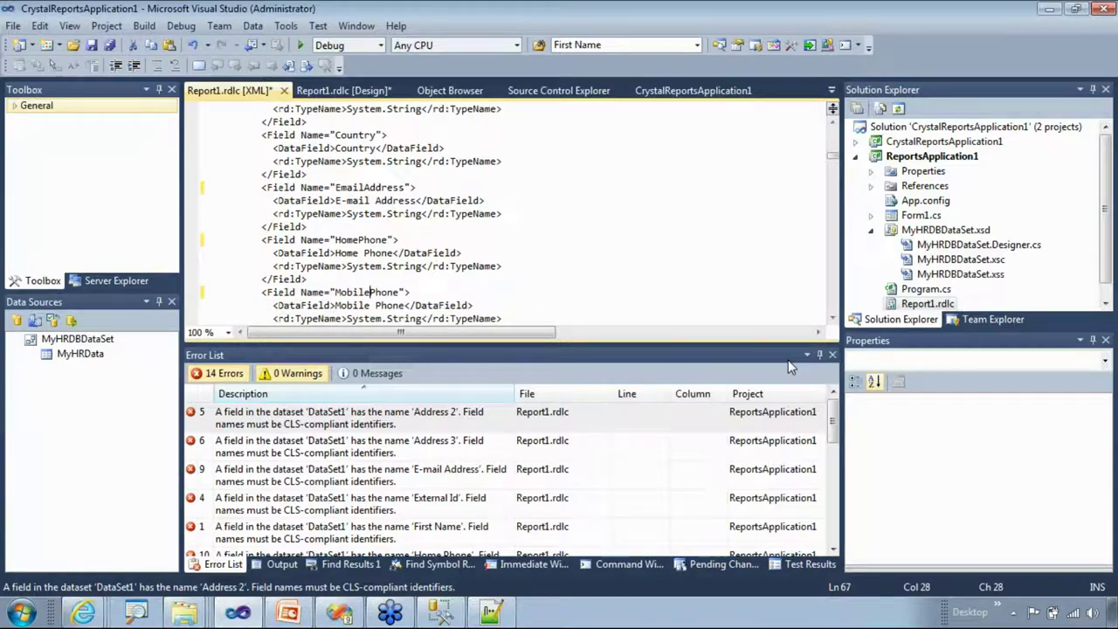
key("Down")
key("Down")
key("ctrl+shift+b")
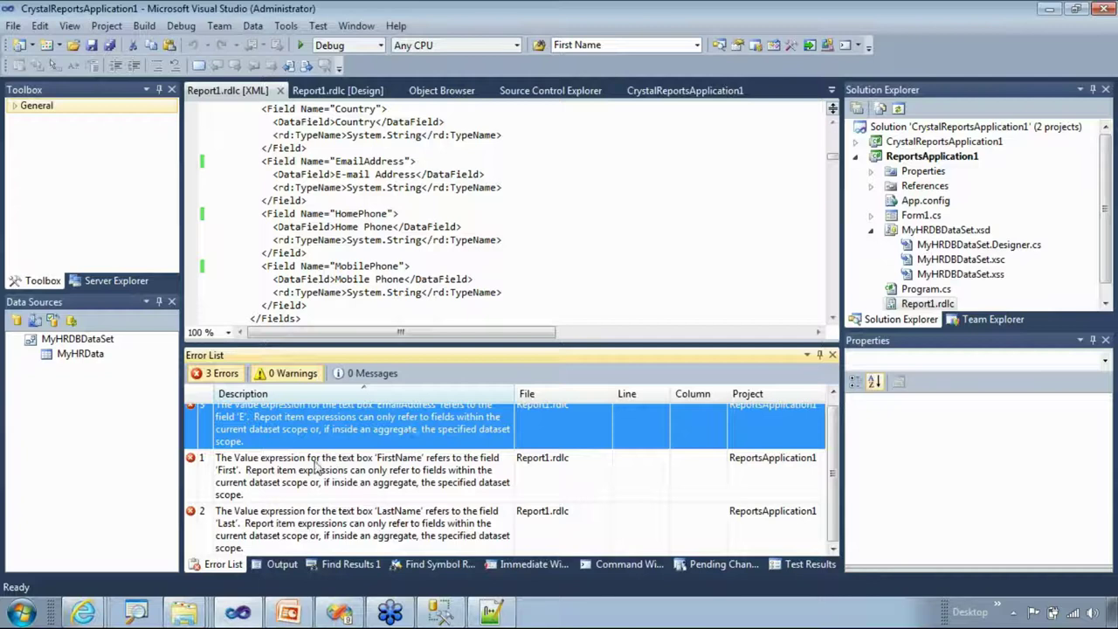
left_click(315, 467)
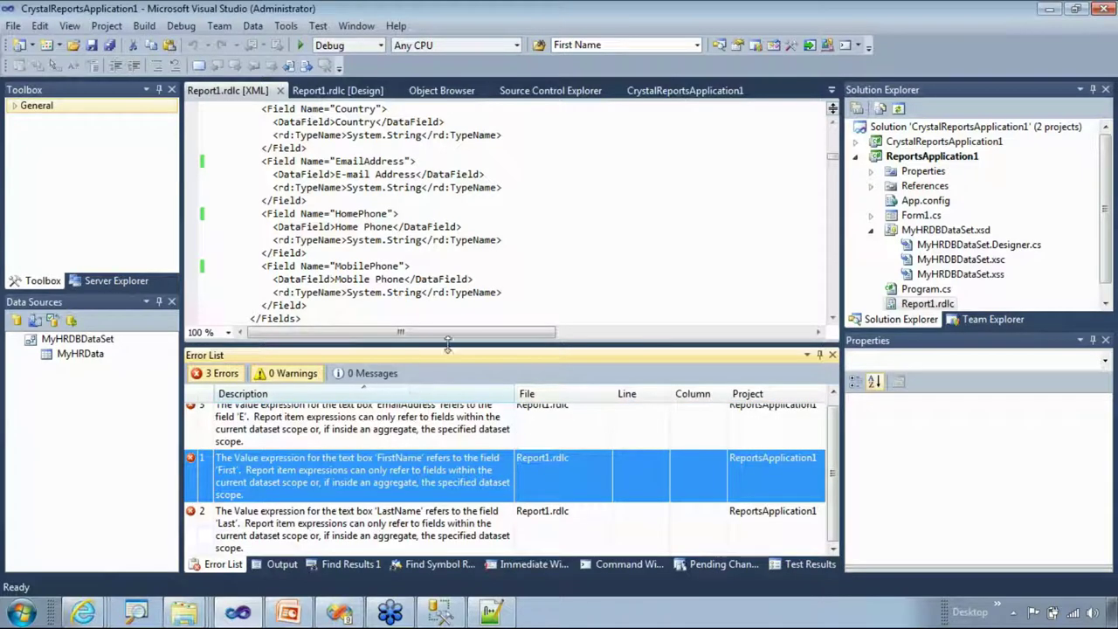
- Review the three remaining field-reference errors, then open Report1.rdlc in Design view
left_click_drag(447, 345, 447, 313)
double_click(309, 398)
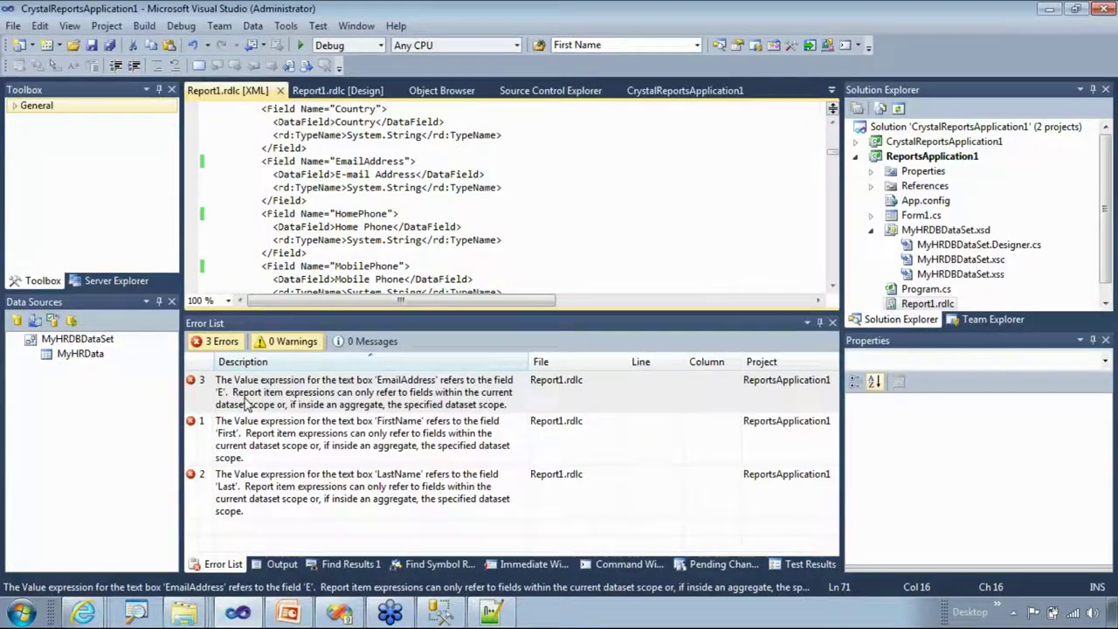
double_click(892, 304)
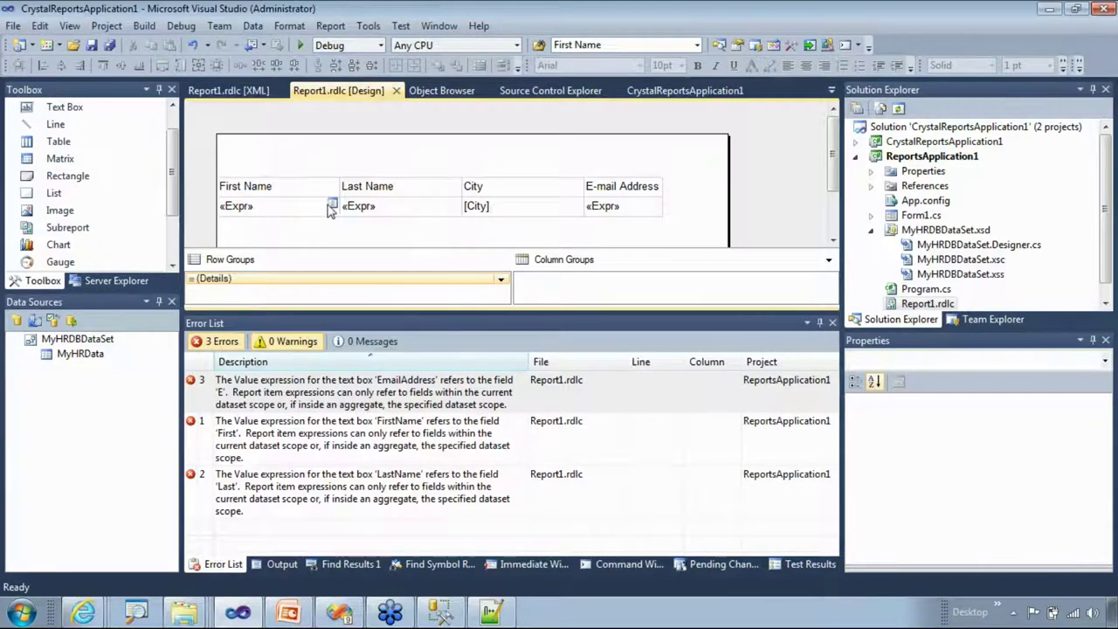
- Bind the First Name and Last Name detail cells to the FirstName and LastName fields
left_click(332, 206)
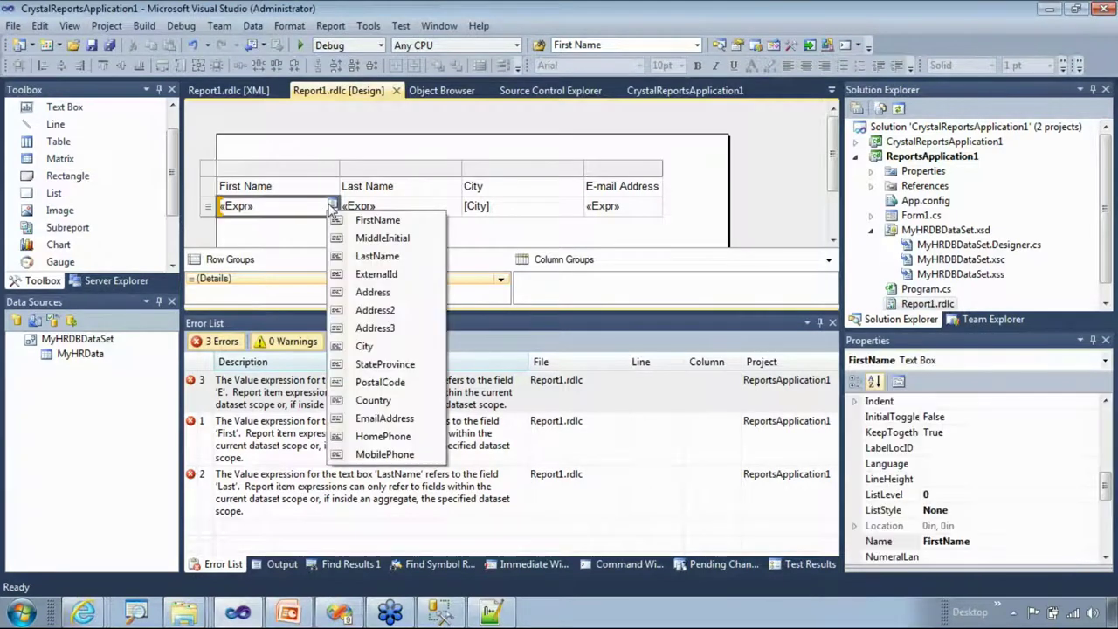
left_click(378, 221)
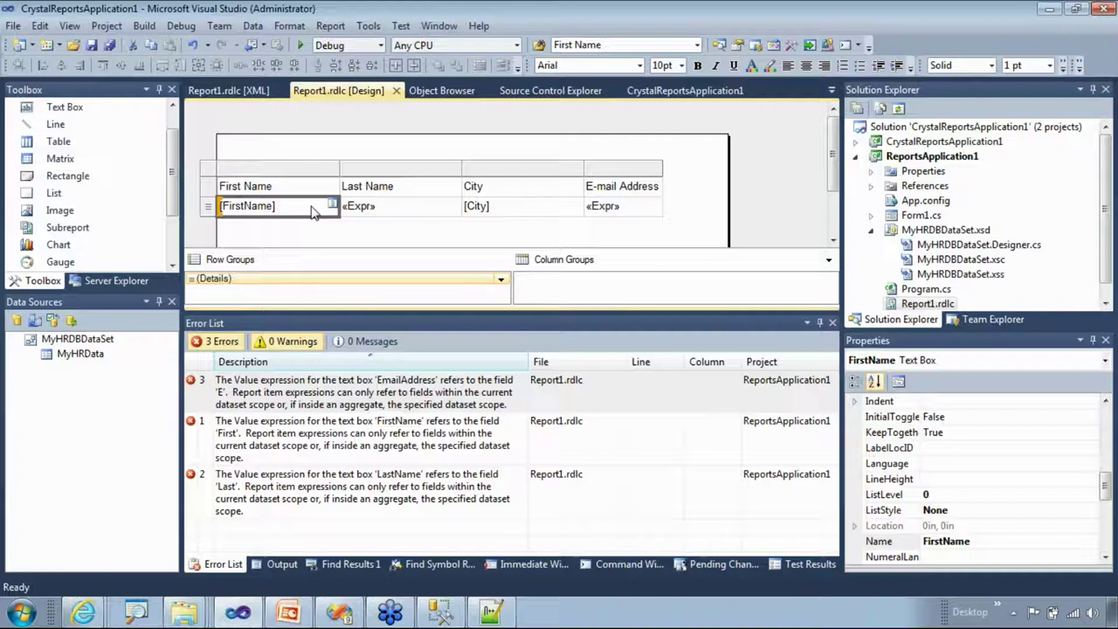
left_click(445, 206)
left_click(446, 206)
key("Escape")
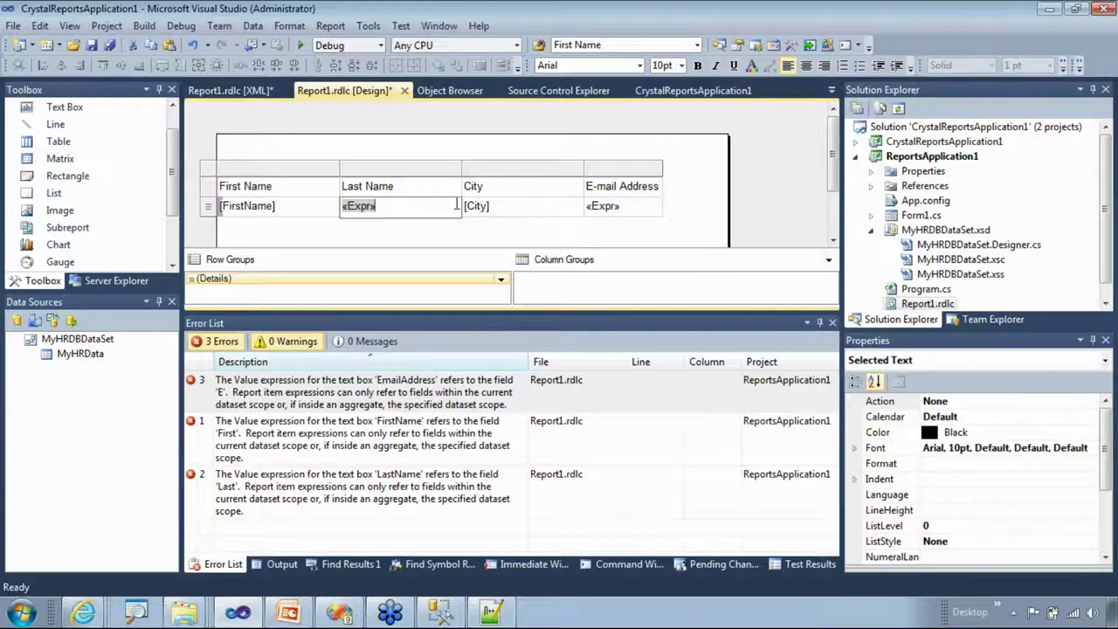
key("Up")
left_click(431, 208)
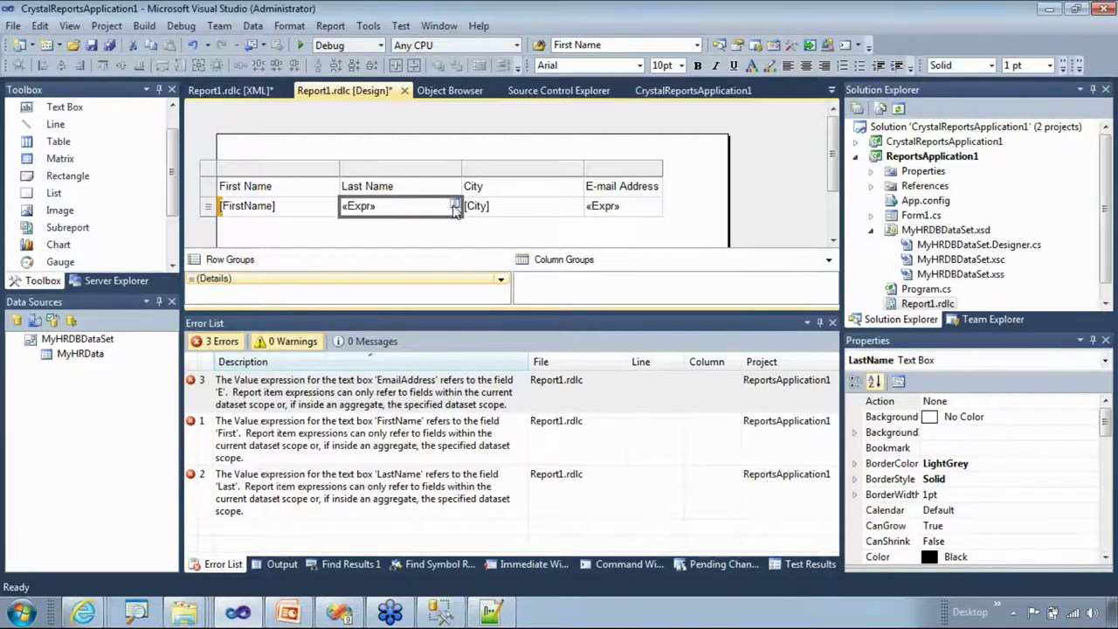
left_click(455, 207)
left_click(474, 255)
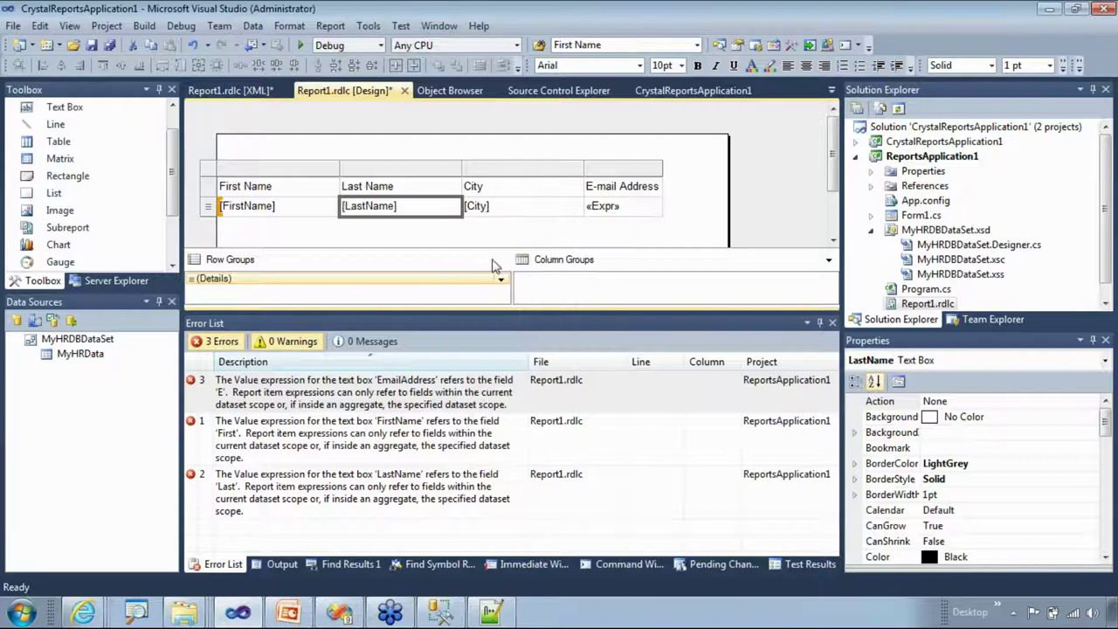
- Bind the E-mail Address cell to EmailAddress and rebuild, reaching 0 errors
left_click(655, 204)
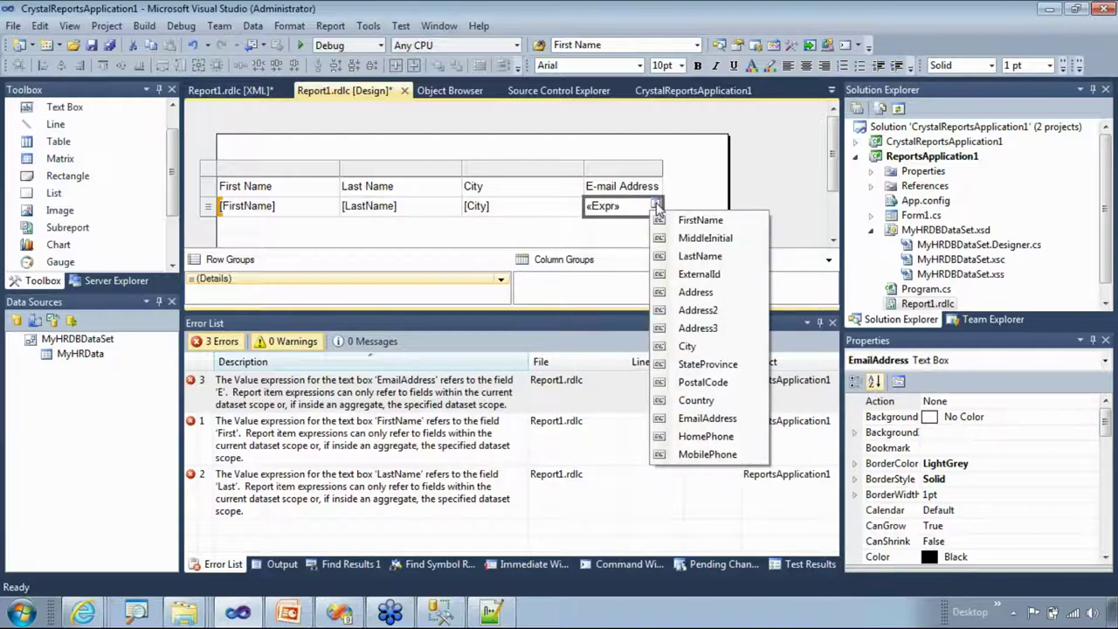
left_click(699, 418)
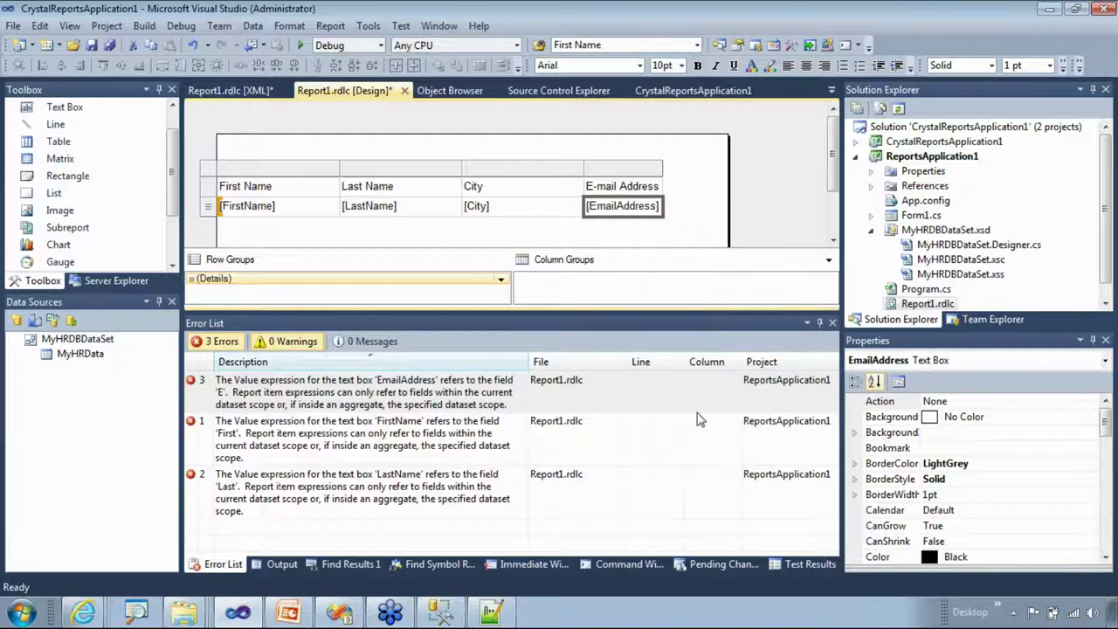
left_click(523, 154)
key("F5")
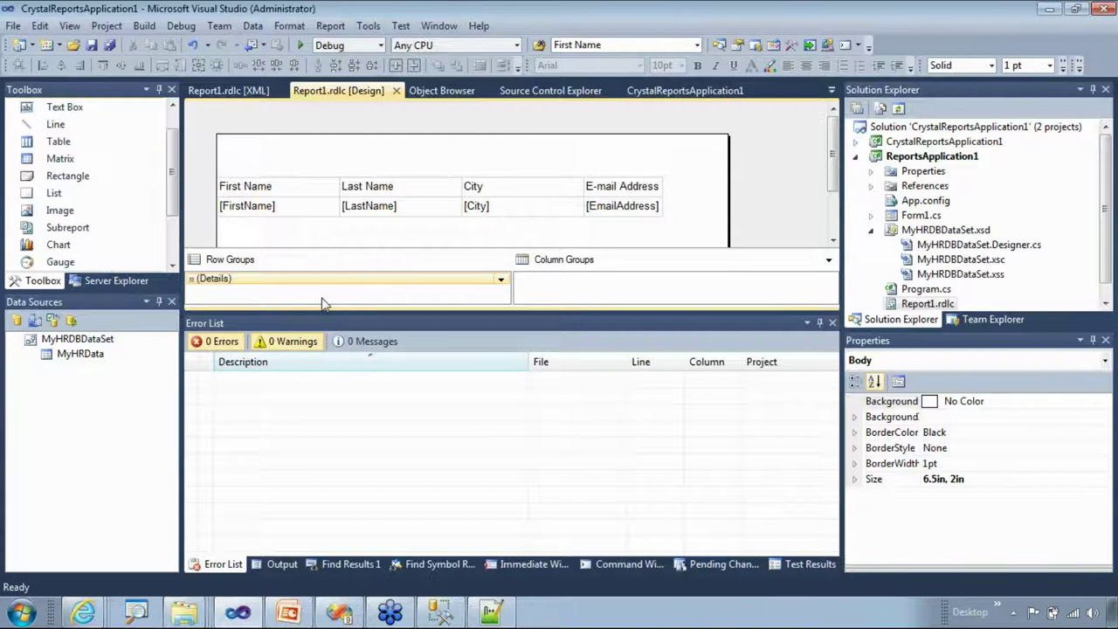
- Shrink the report body to 6.5in × 1.63542in so it ends just below the table
left_click_drag(307, 311, 307, 381)
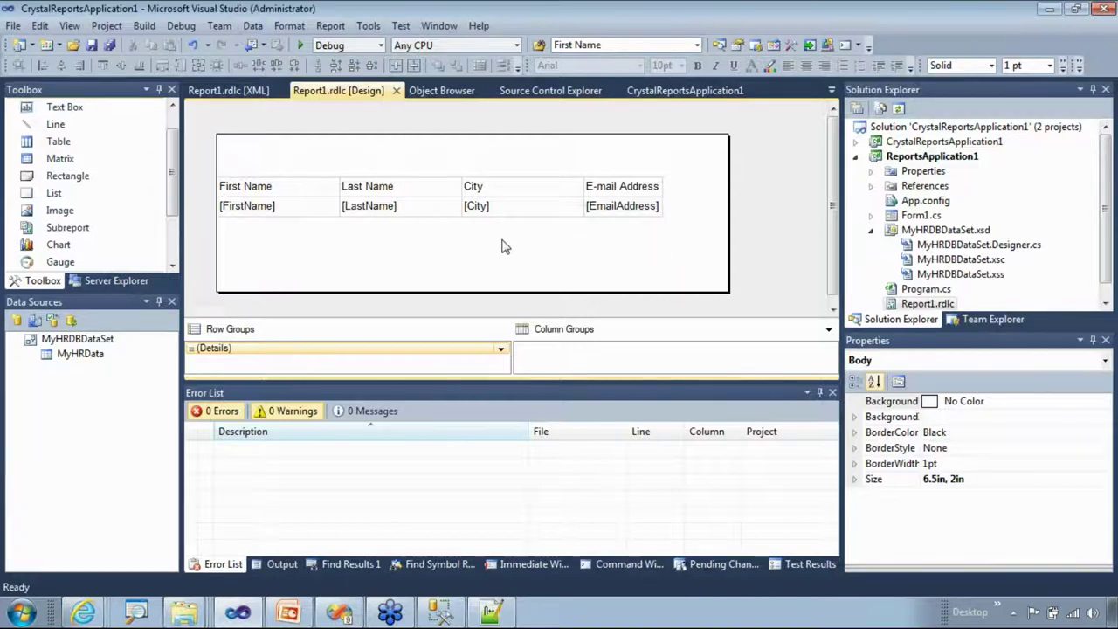
left_click_drag(420, 291, 420, 263)
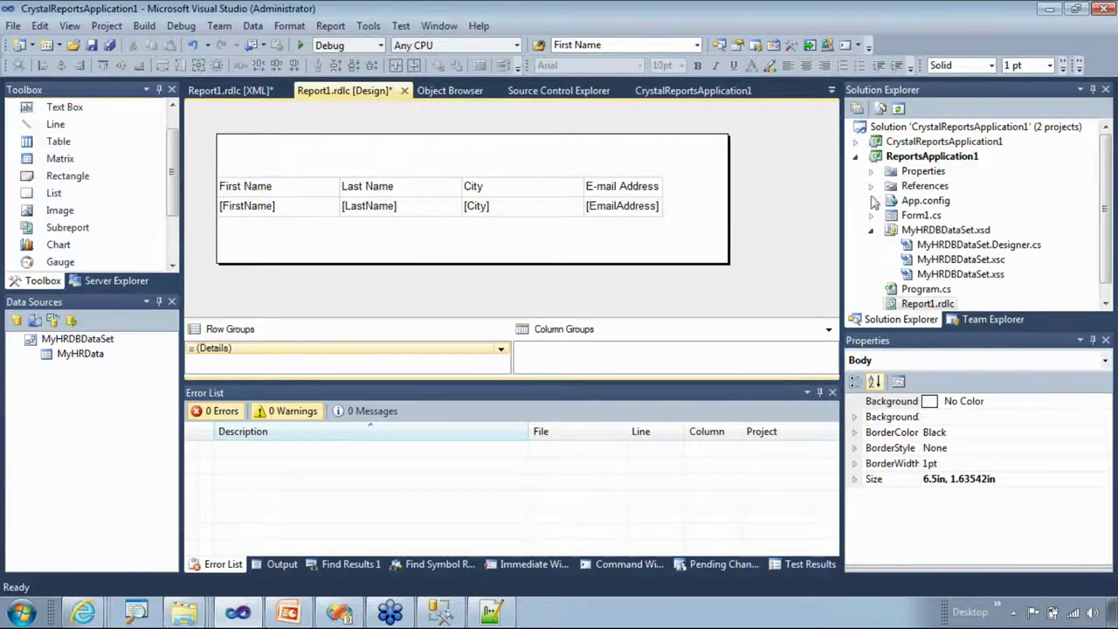
left_click(855, 142)
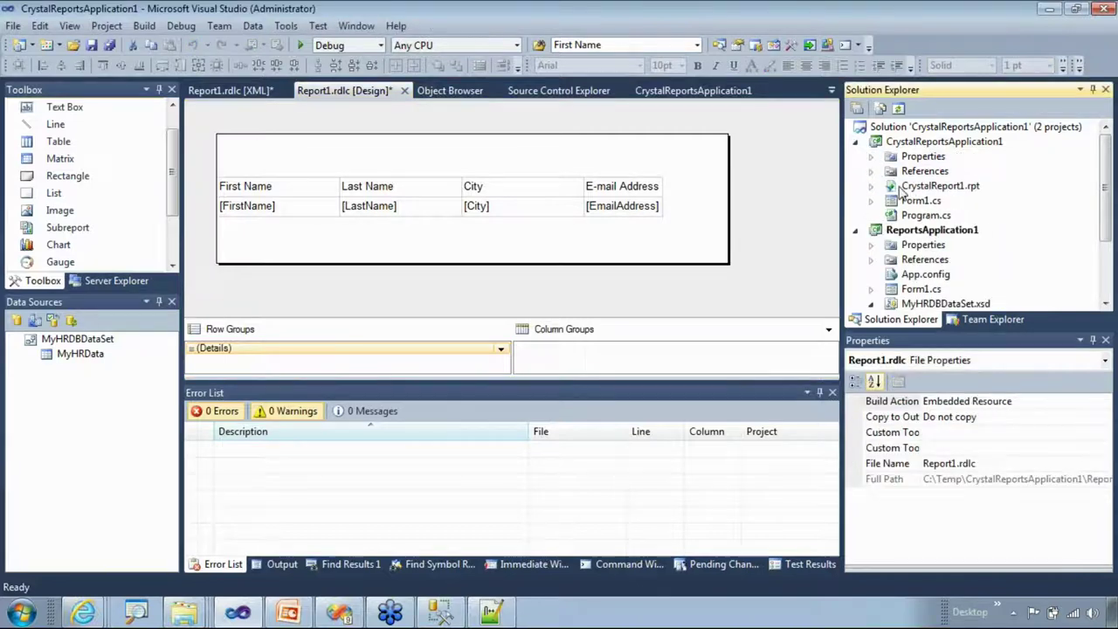
- Preview CrystalReport1.rpt's City-grouped employee data, then return to its Main Report layout
double_click(917, 186)
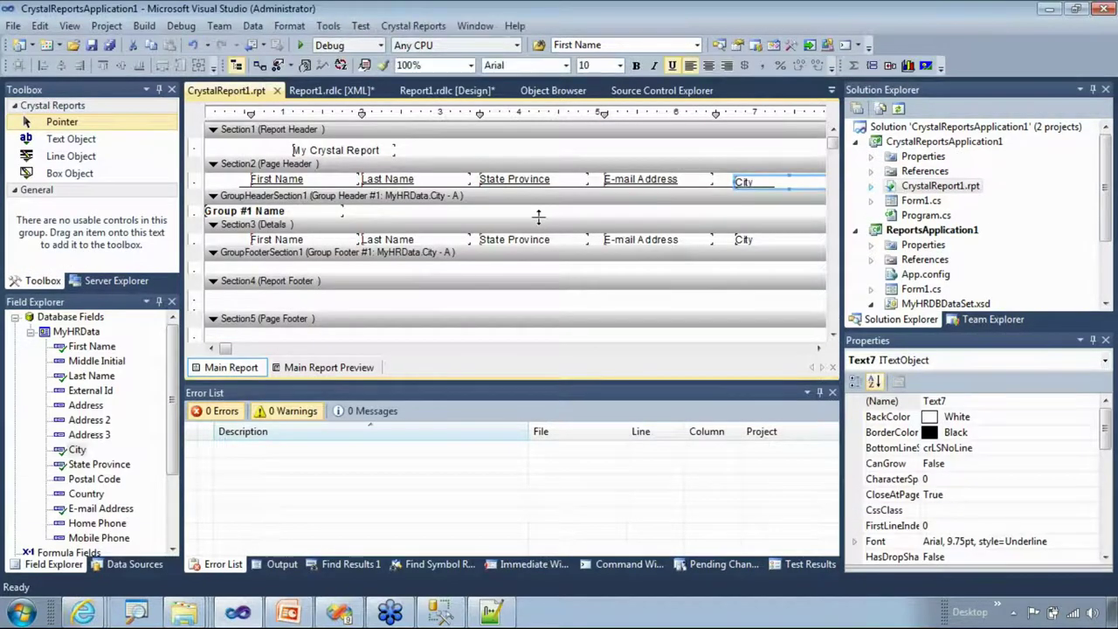
left_click(314, 370)
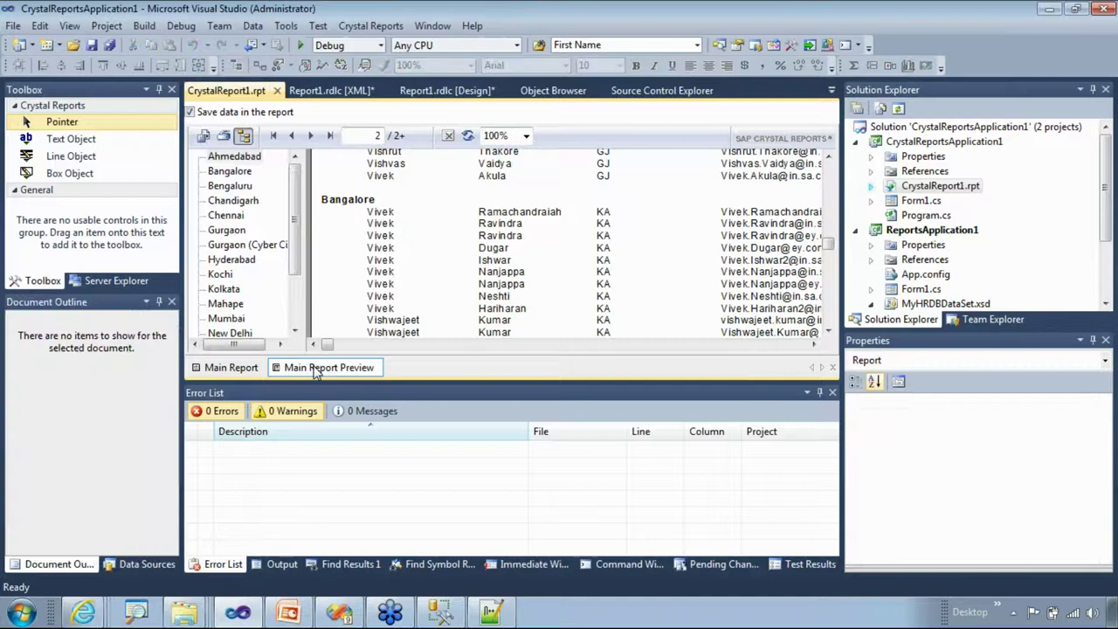
left_click(227, 369)
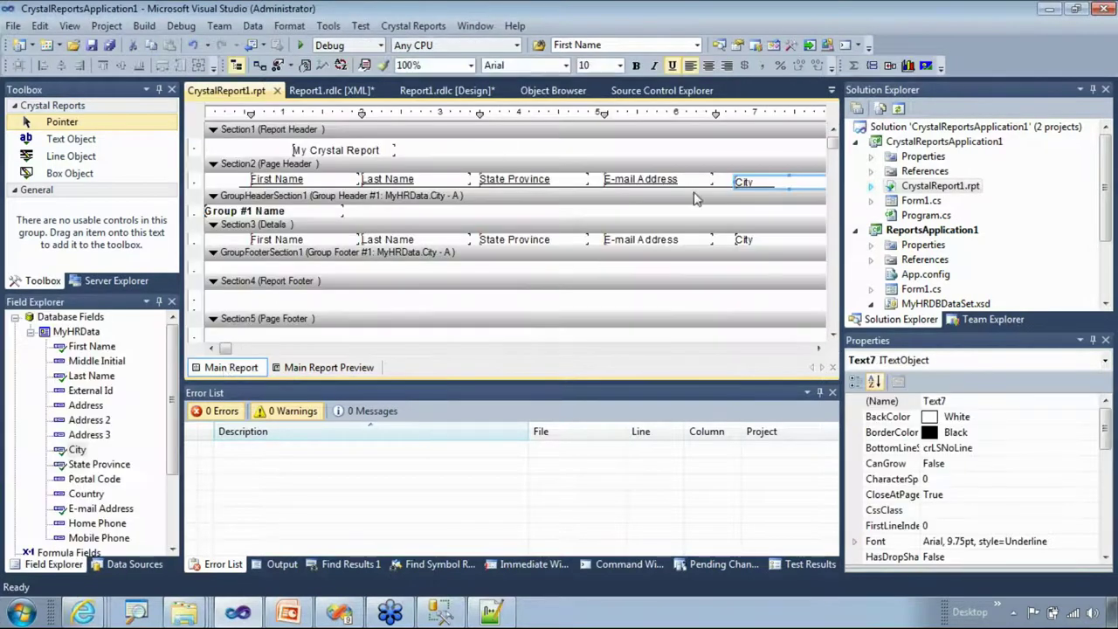
- Collapse the project trees and reopen Report1.rdlc in the report designer
double_click(873, 142)
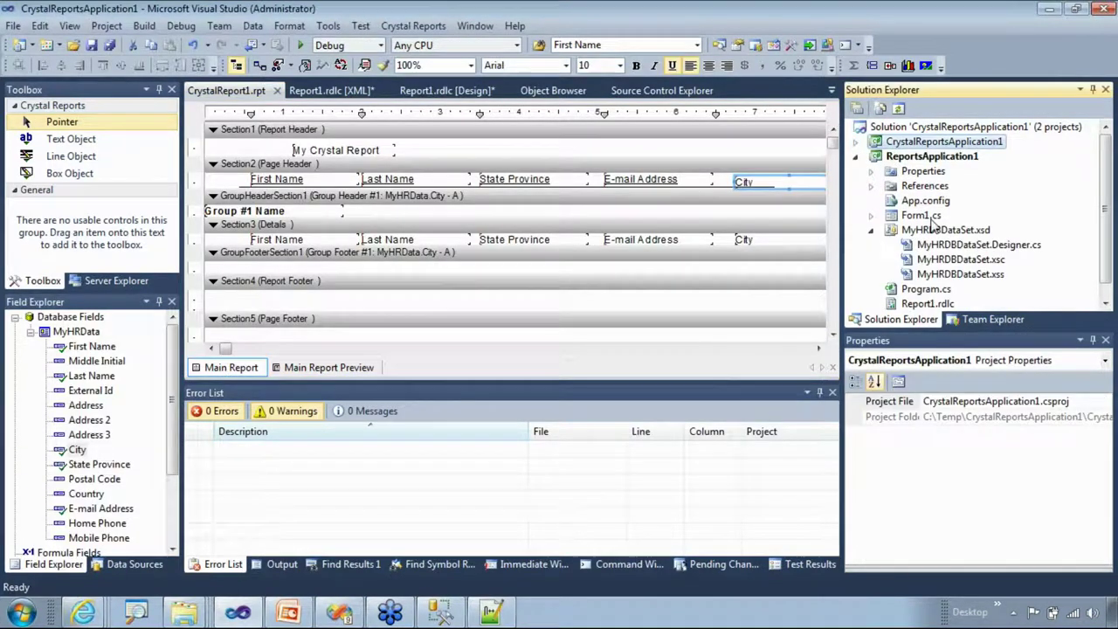
left_click(870, 230)
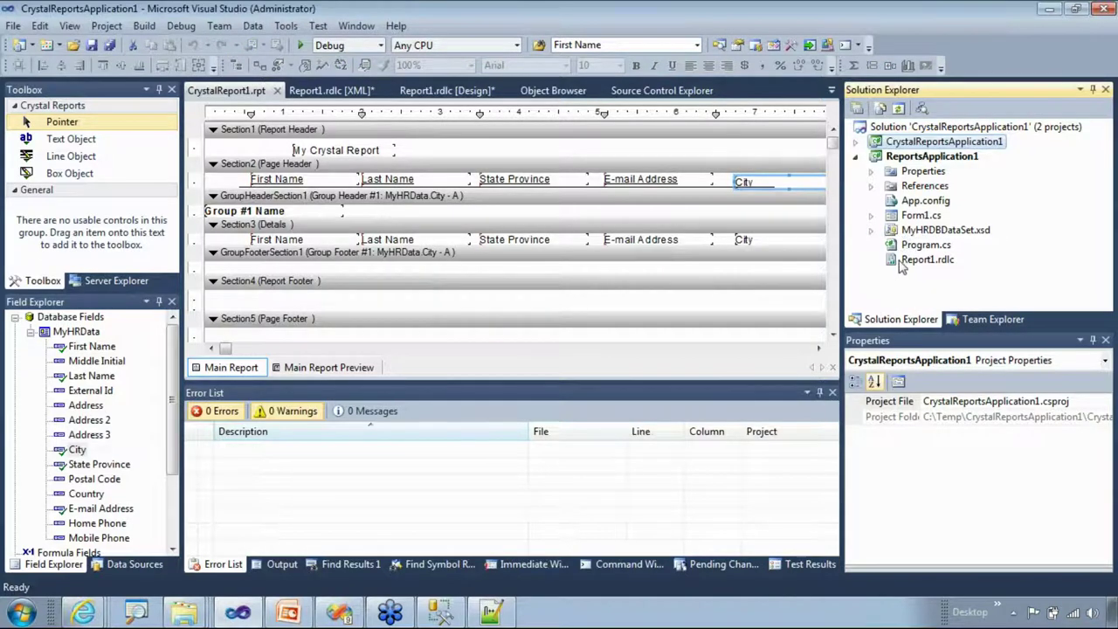
double_click(899, 261)
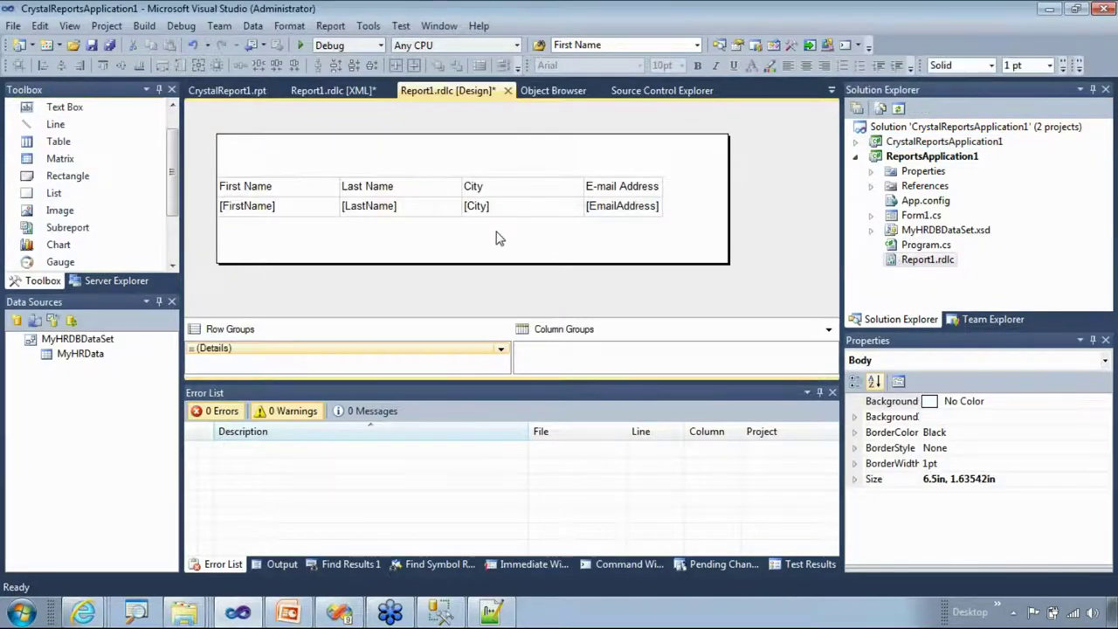
- Save Report1.rdlc and open ReportsApplication1's Form1 showing its reportViewer1 control
key("ctrl+s")
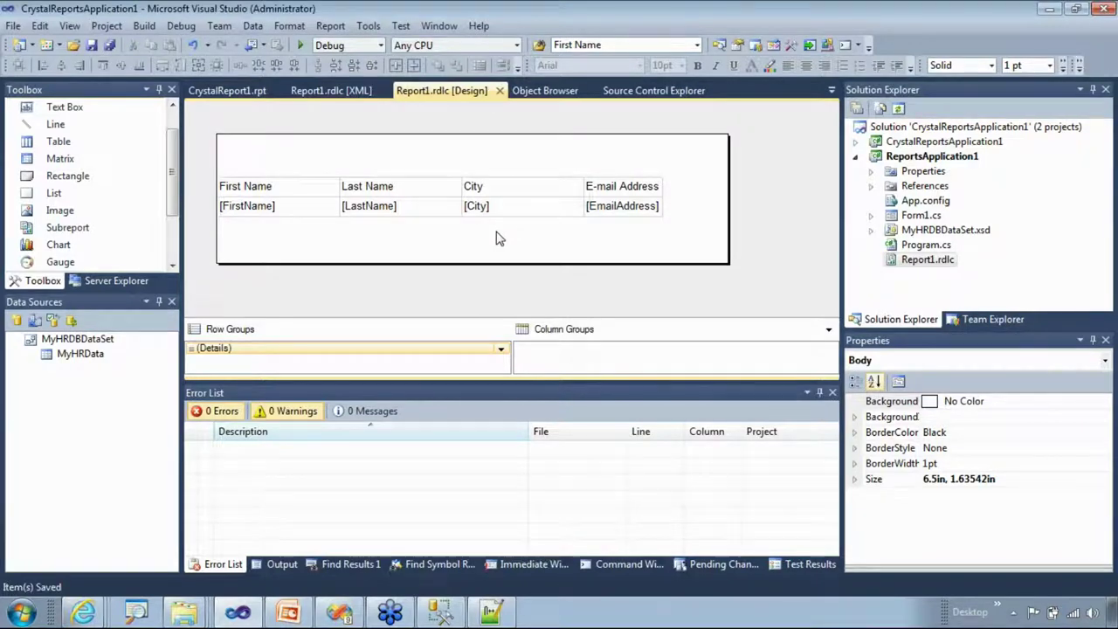
left_click(908, 220)
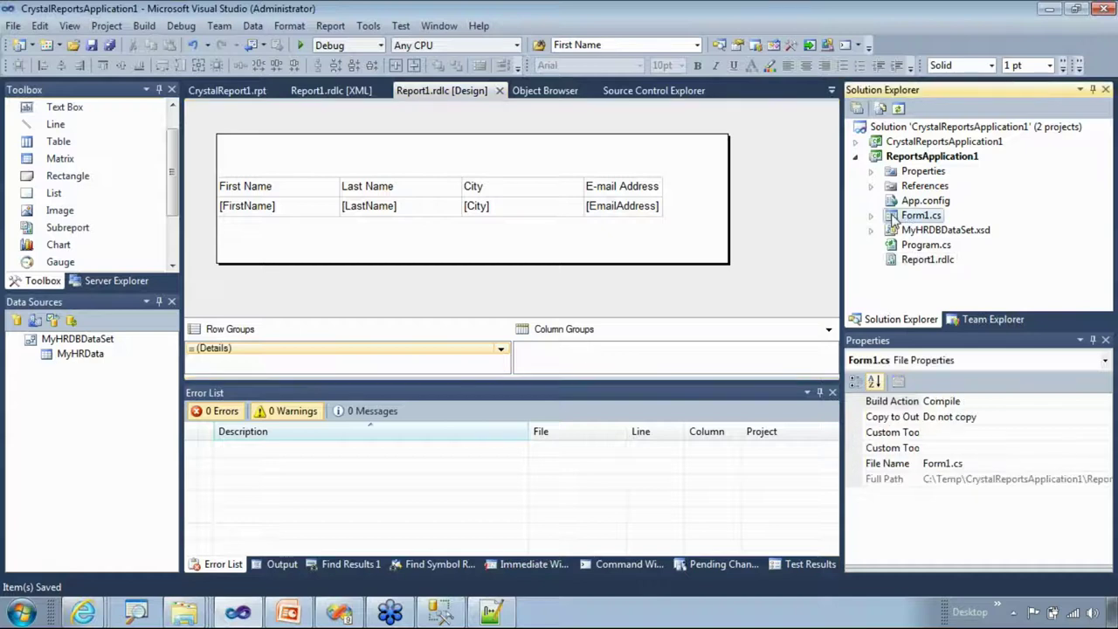
double_click(892, 220)
left_click(513, 232)
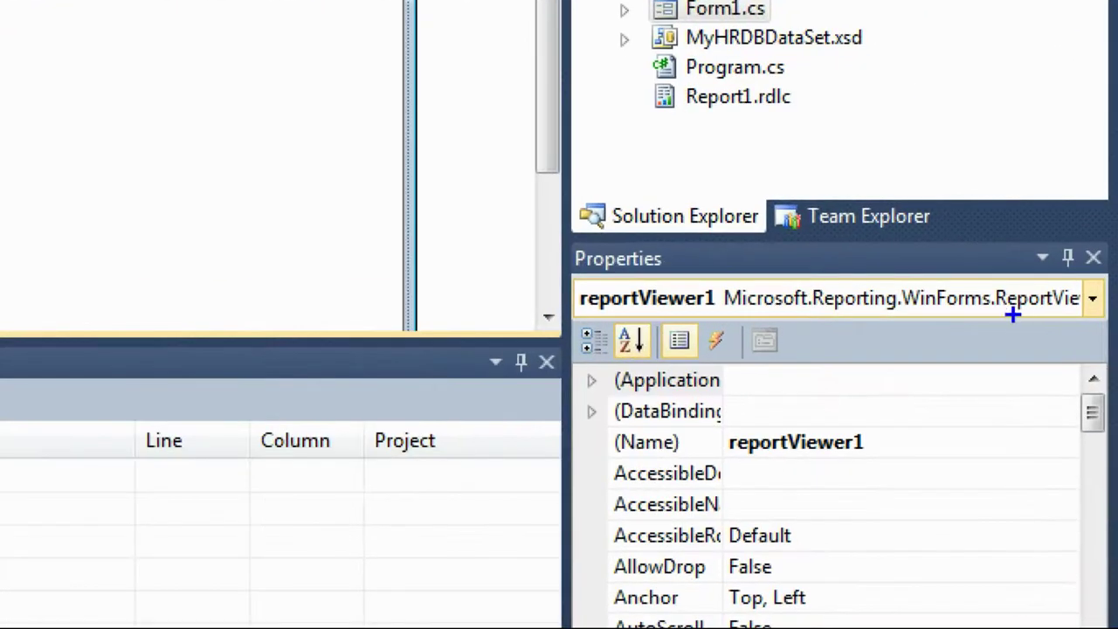
left_click_drag(994, 321, 1055, 316)
left_click_drag(858, 317, 887, 319)
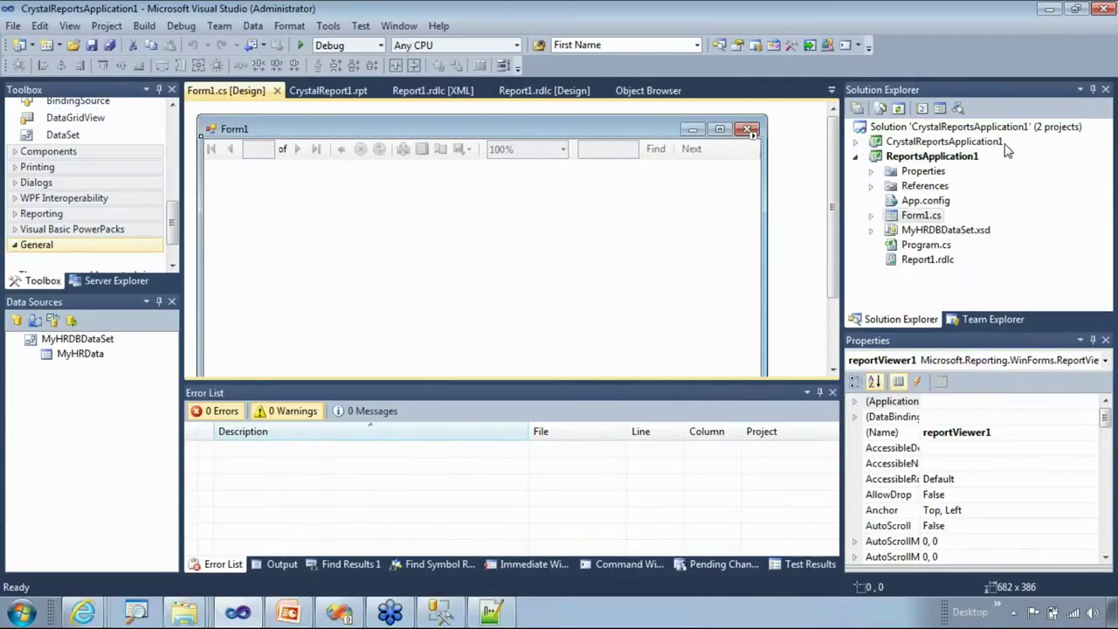
left_click(855, 142)
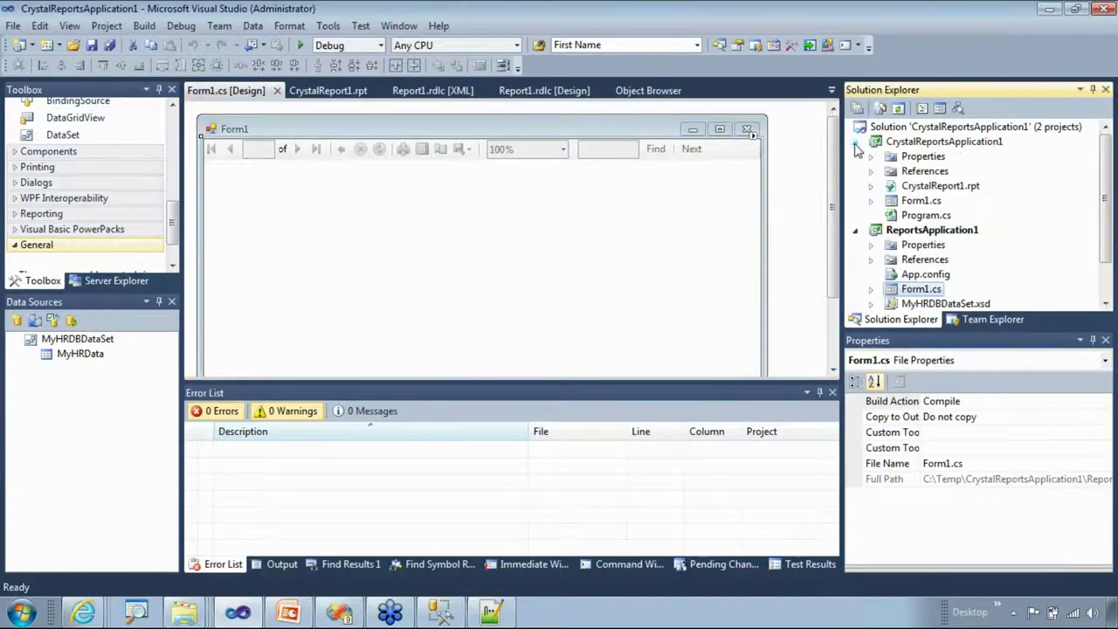
- Open CrystalReportsApplication1's Form1 and inspect its CrystalDecisions report viewer in Properties
double_click(913, 201)
double_click(919, 186)
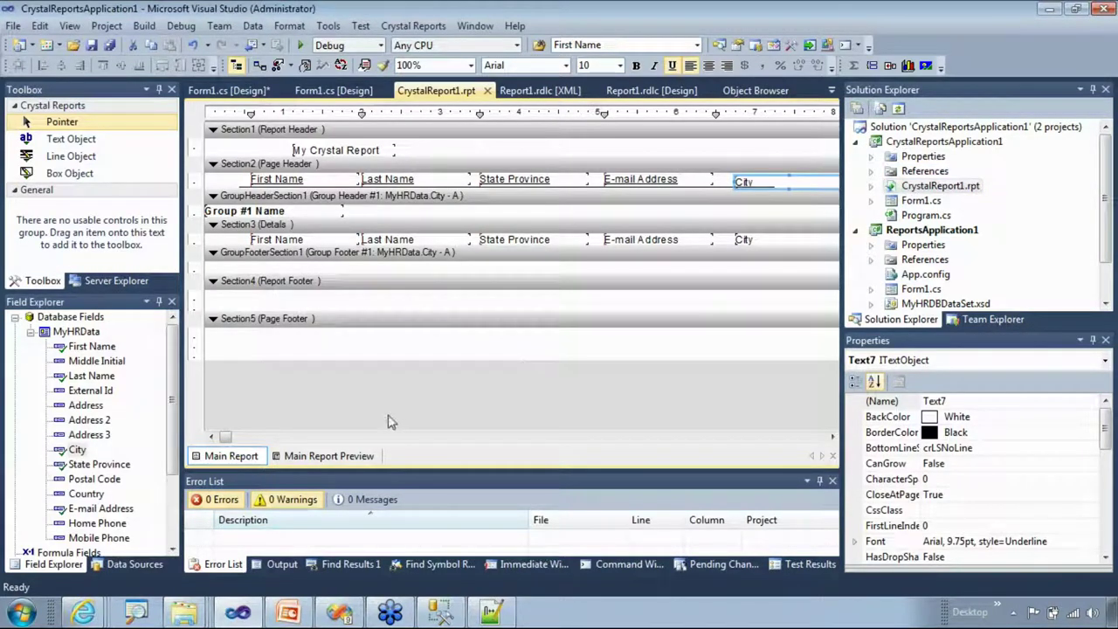
double_click(920, 200)
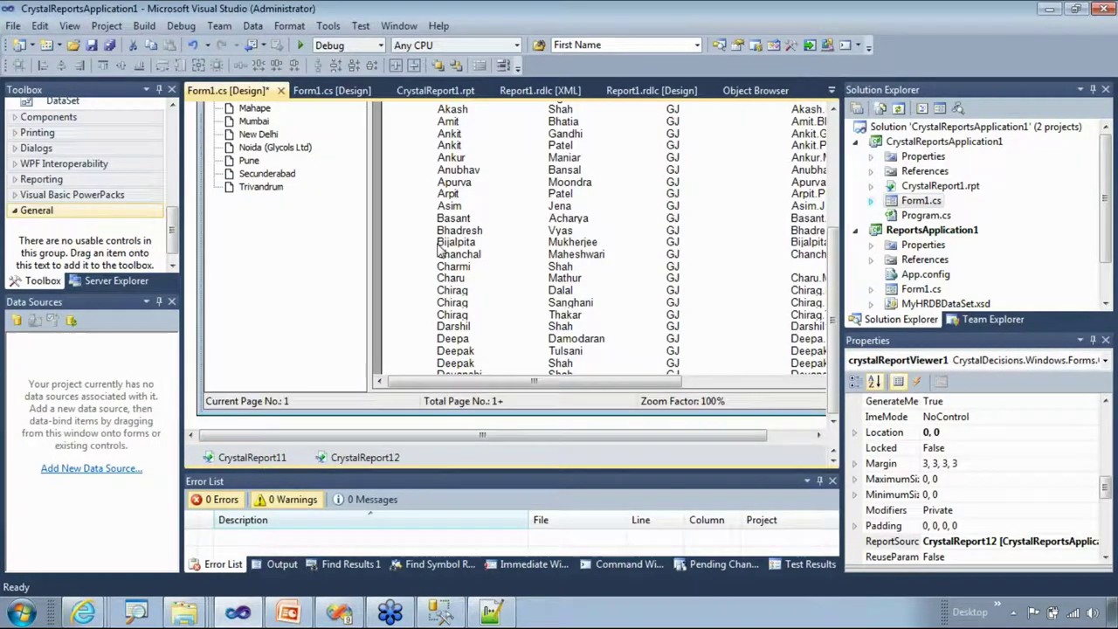
right_click(438, 245)
left_click(552, 163)
left_click_drag(840, 334, 744, 334)
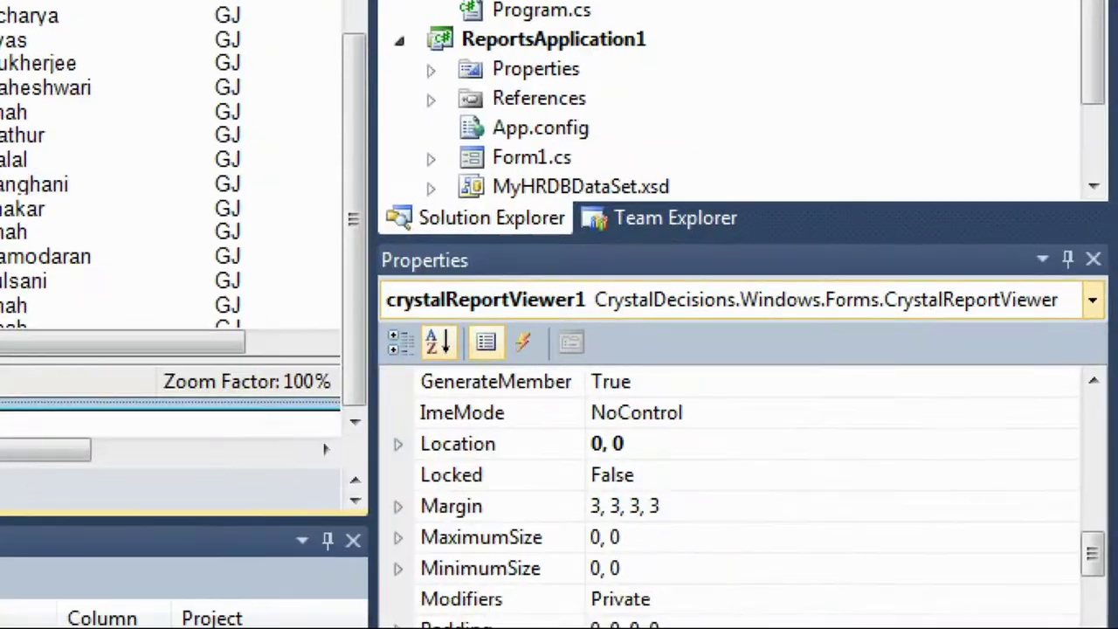
left_click_drag(636, 329, 711, 330)
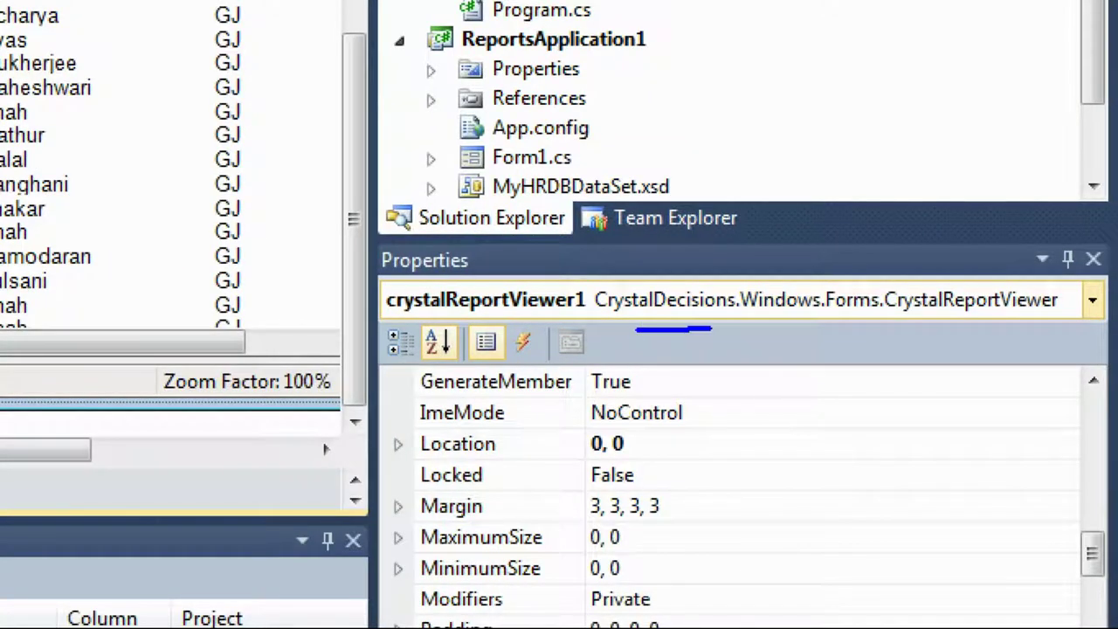
left_click_drag(928, 326, 1006, 319)
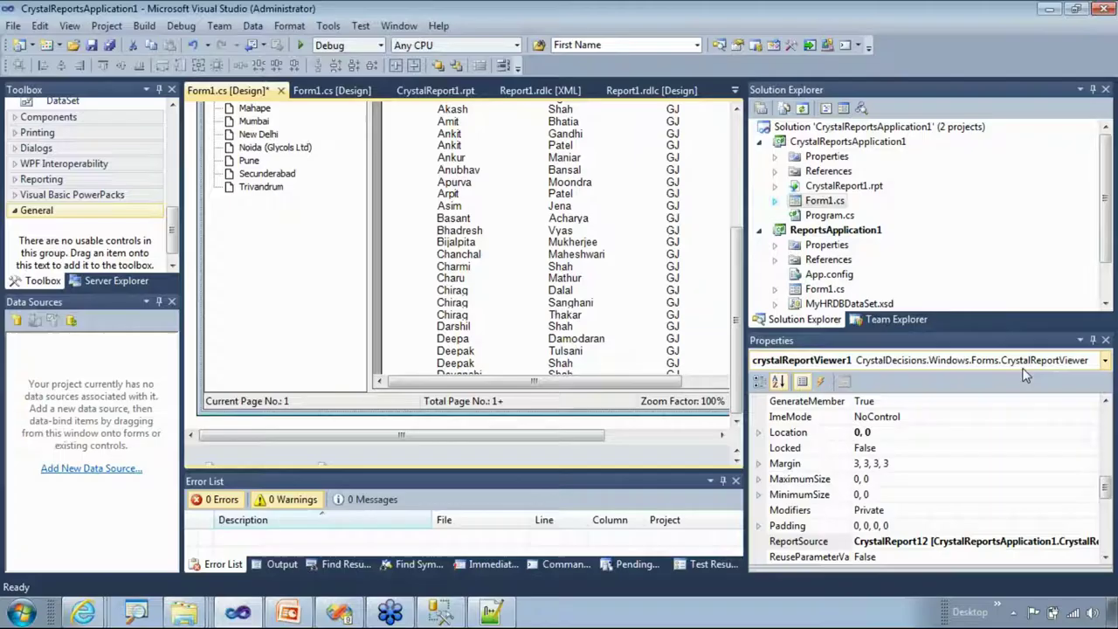
- Compare with ReportsApplication1's Form1, whose reportViewer1 is a Microsoft ReportViewer sized 682 × 386
left_click(323, 91)
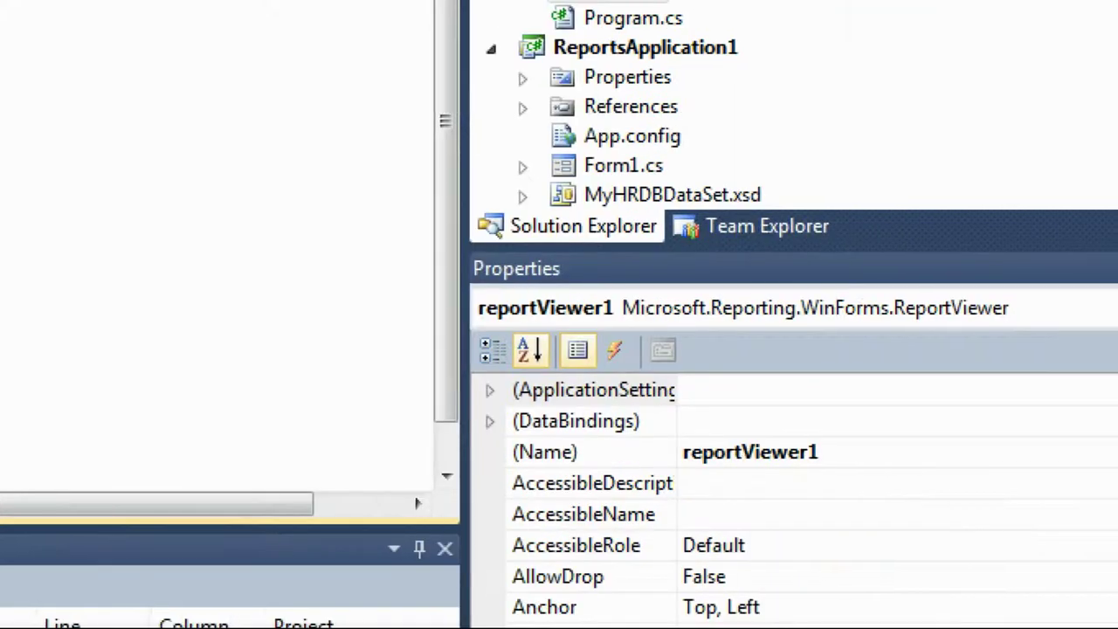
left_click_drag(668, 331, 715, 332)
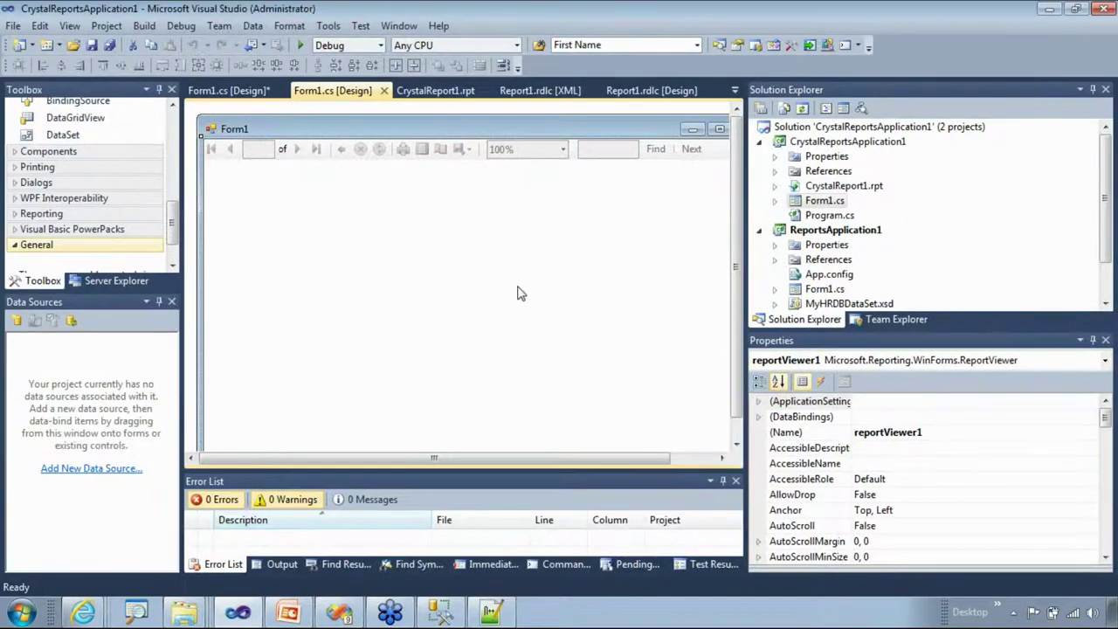
mouse_move(1105, 420)
left_mouse_down()
mouse_move(1107, 543)
mouse_move(1105, 402)
left_mouse_up()
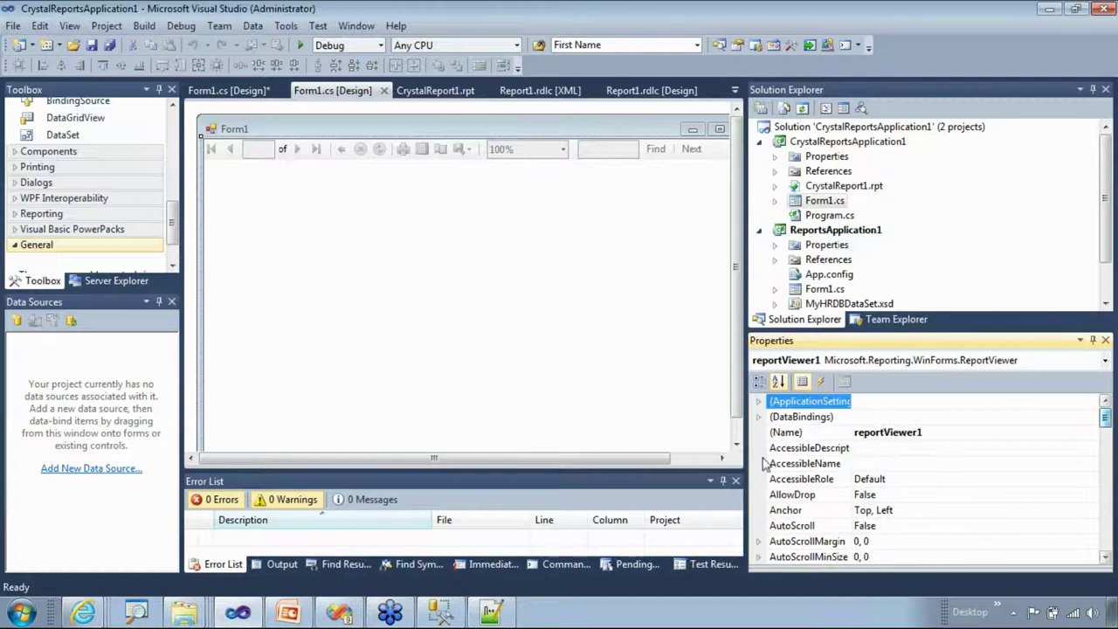
left_click(441, 250)
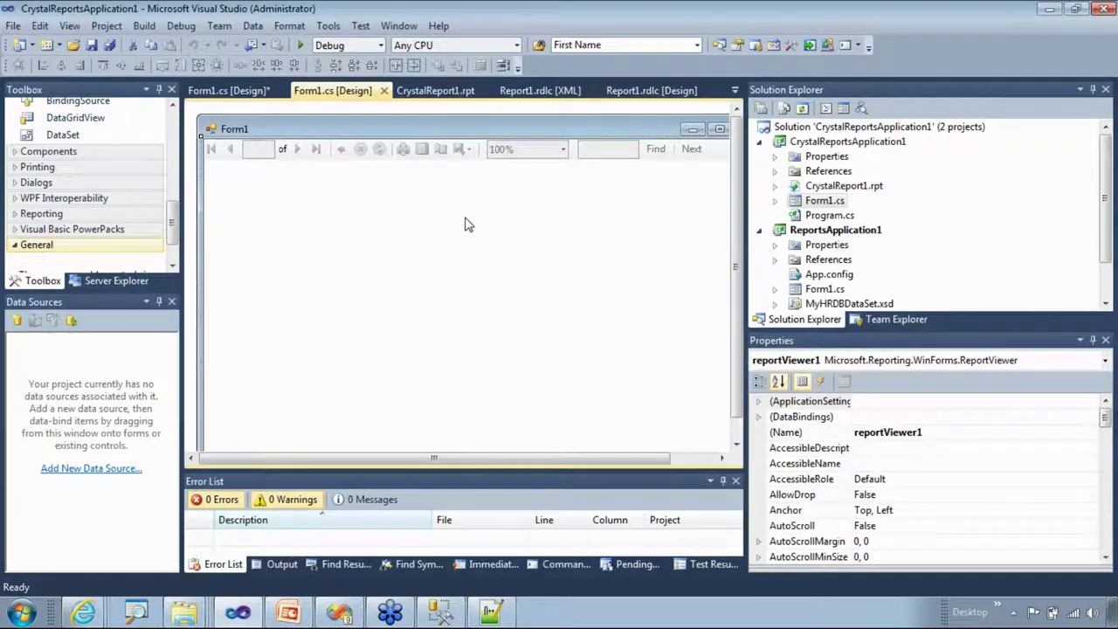
- Inspect Form1's source code, selecting the RefreshReport call in Form1_Load
left_click(773, 288)
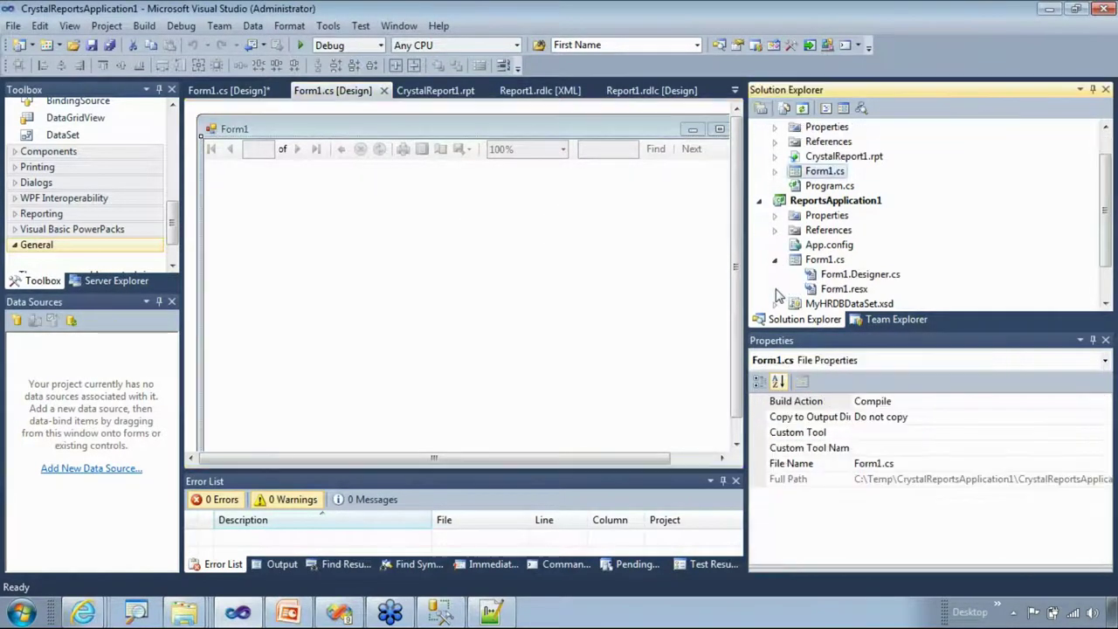
left_click(826, 110)
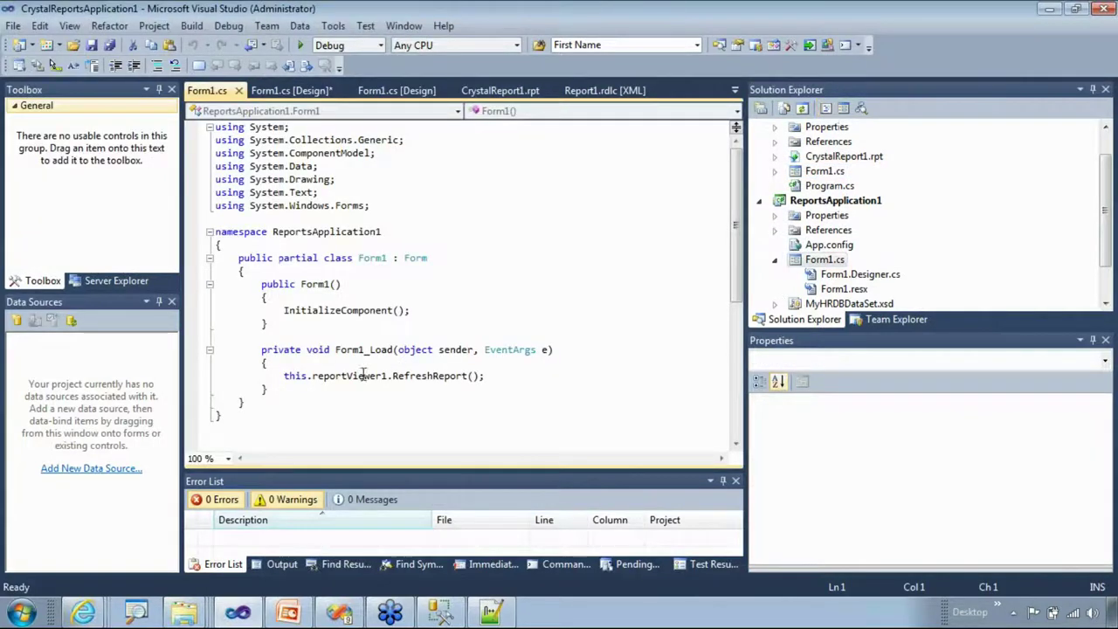
left_click(285, 375)
key("shift+Up")
left_click(468, 374, "shift")
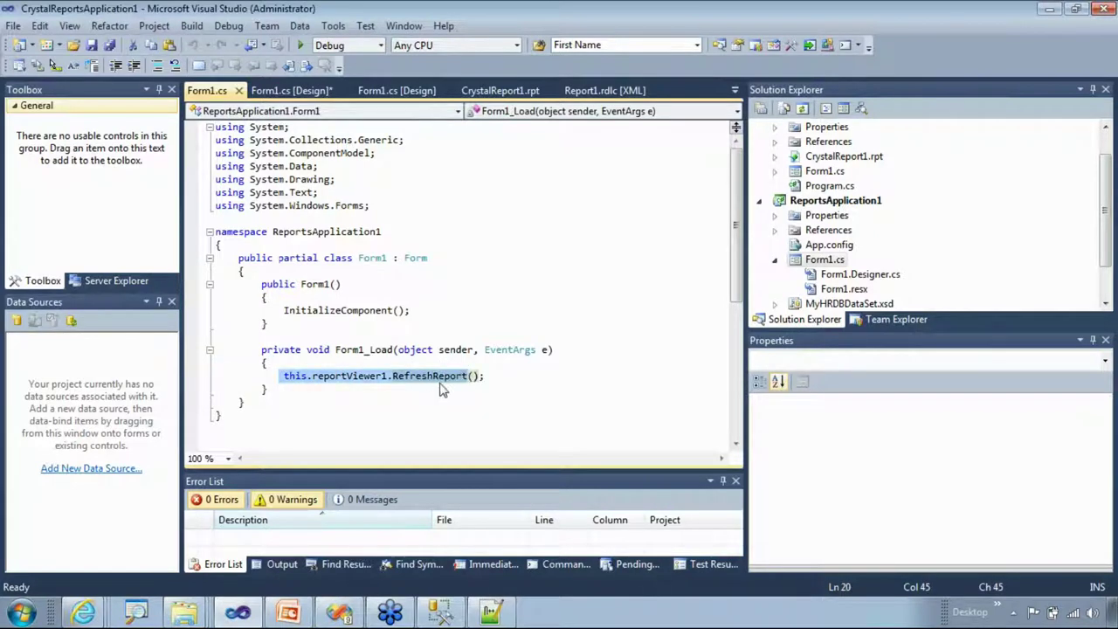
- Set reportViewer1's report to ReportsApplication1.Report1.rdlc and close its task panel
double_click(799, 262)
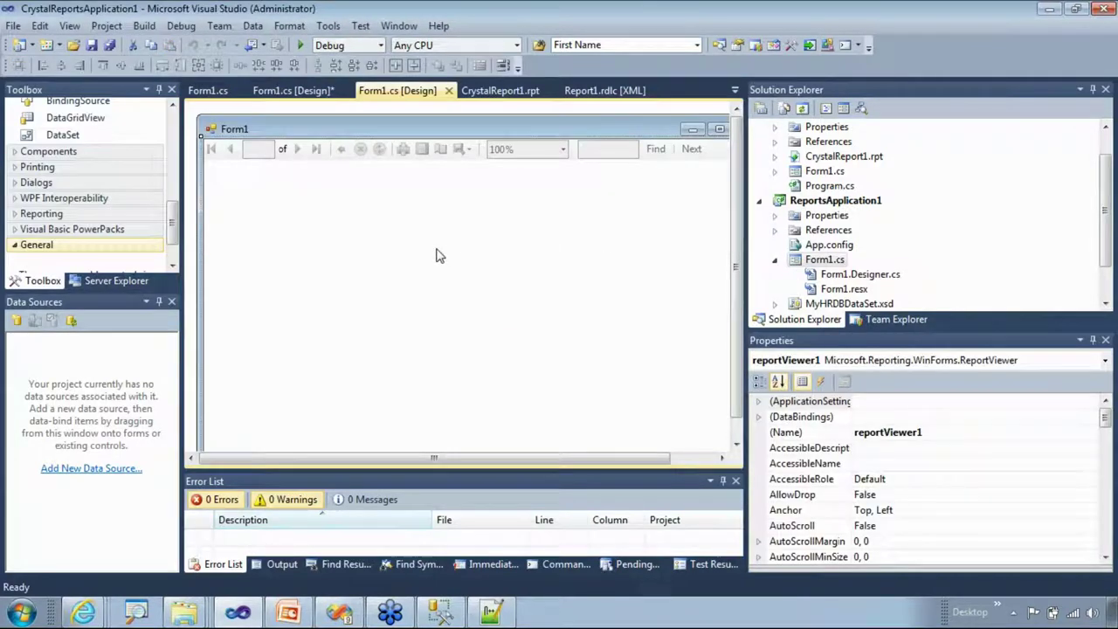
left_click_drag(404, 459, 550, 460)
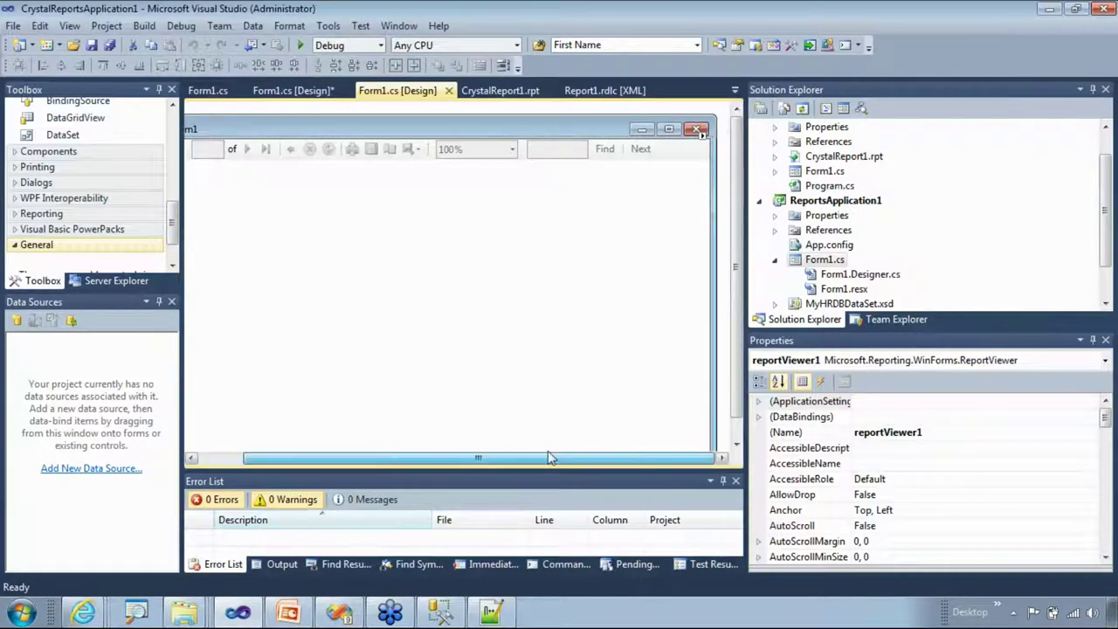
left_click(704, 140)
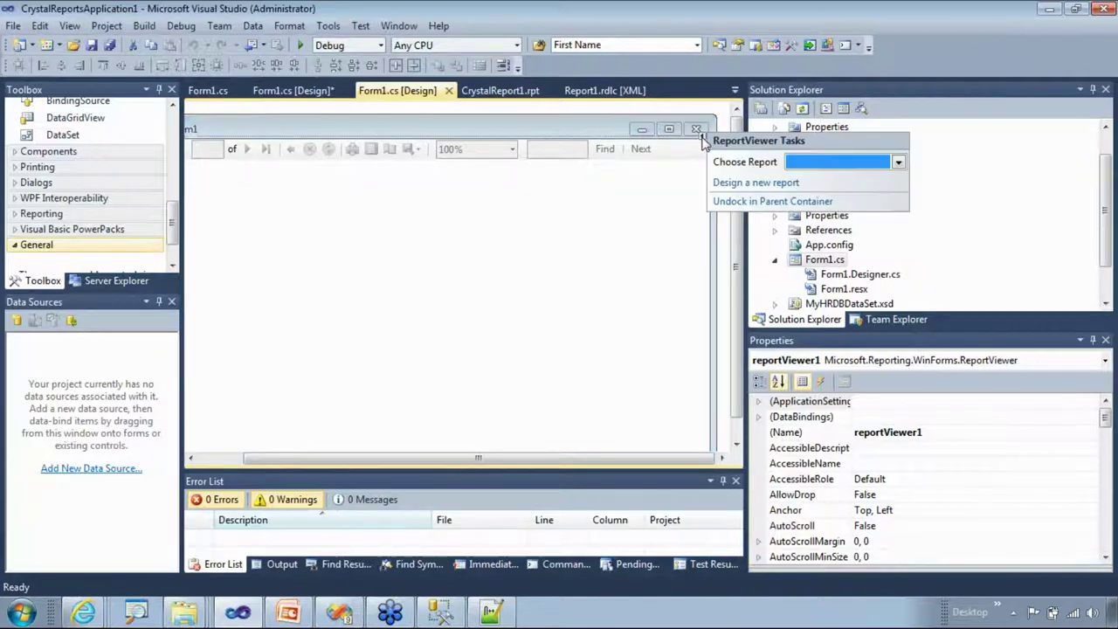
left_click(898, 163)
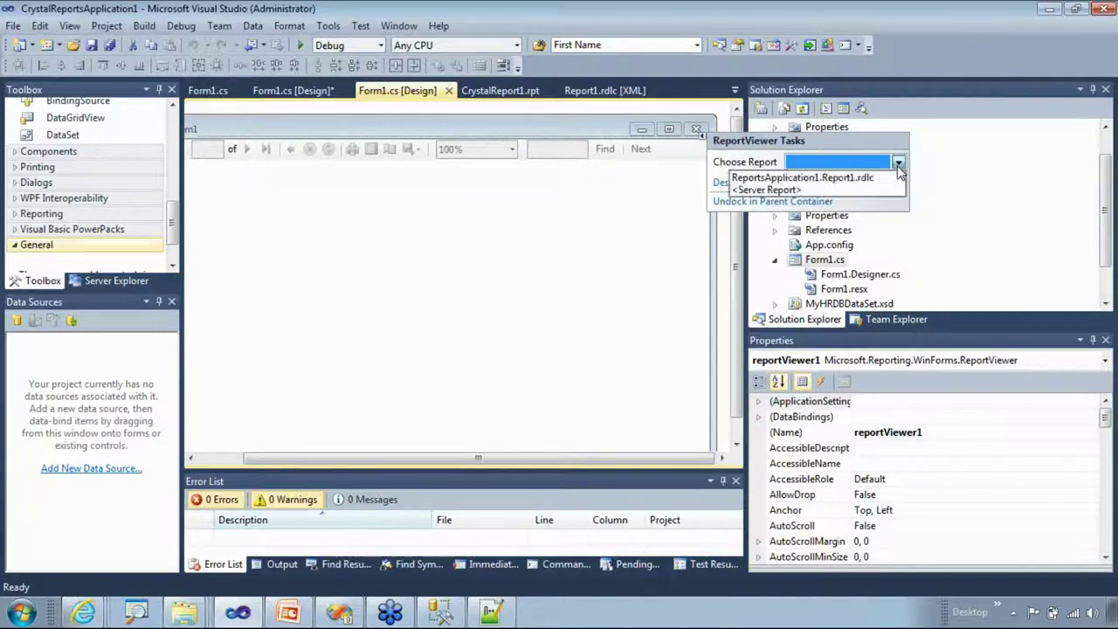
left_click(840, 178)
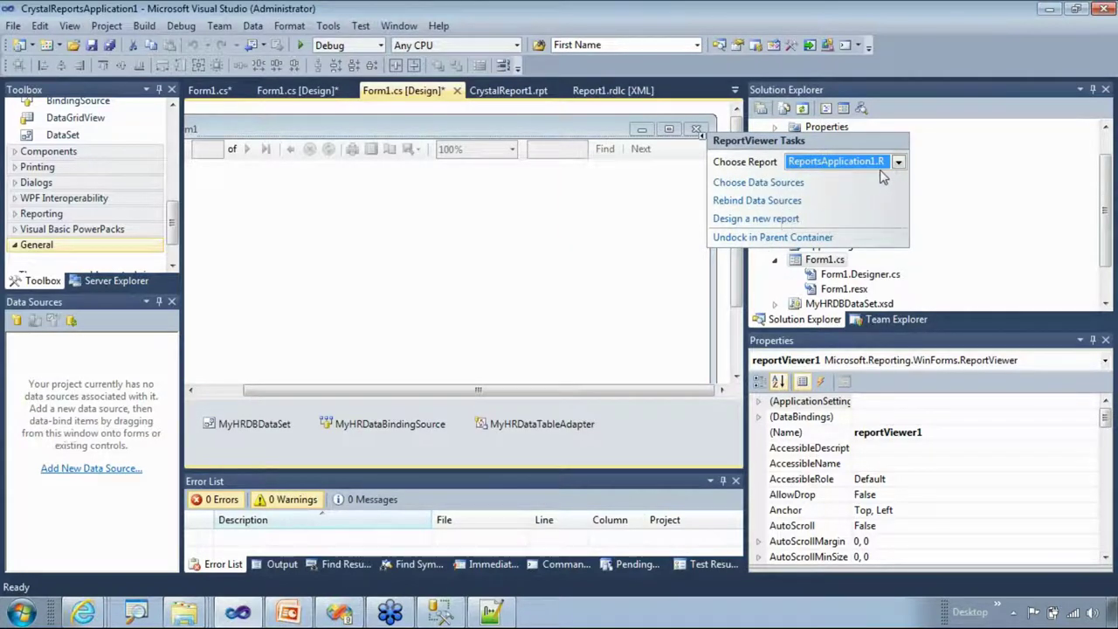
left_click(532, 210)
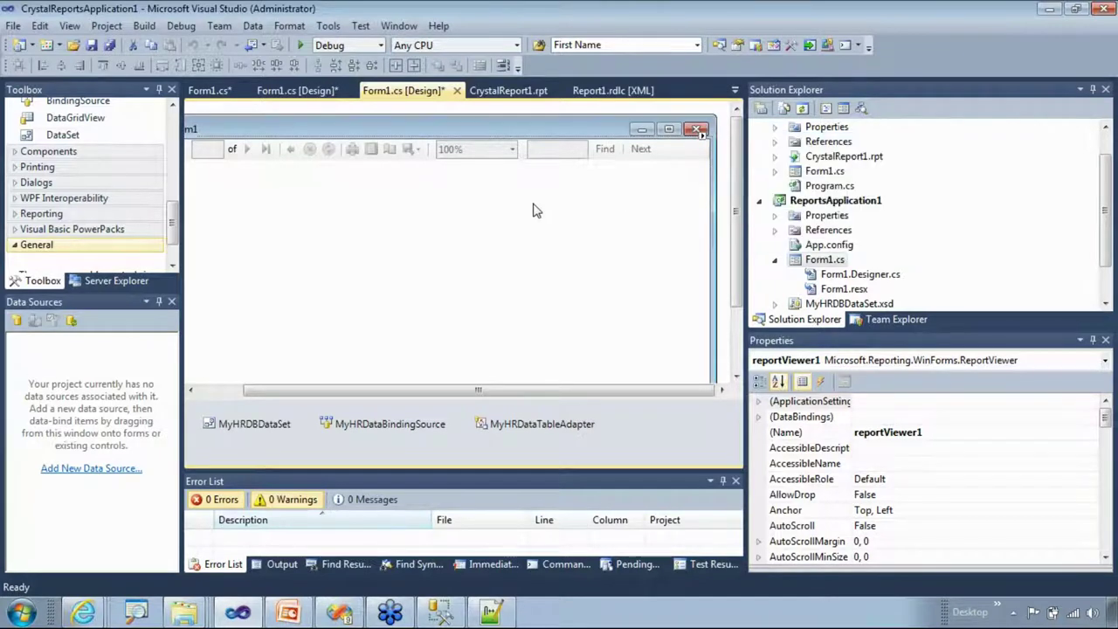
left_click(469, 123)
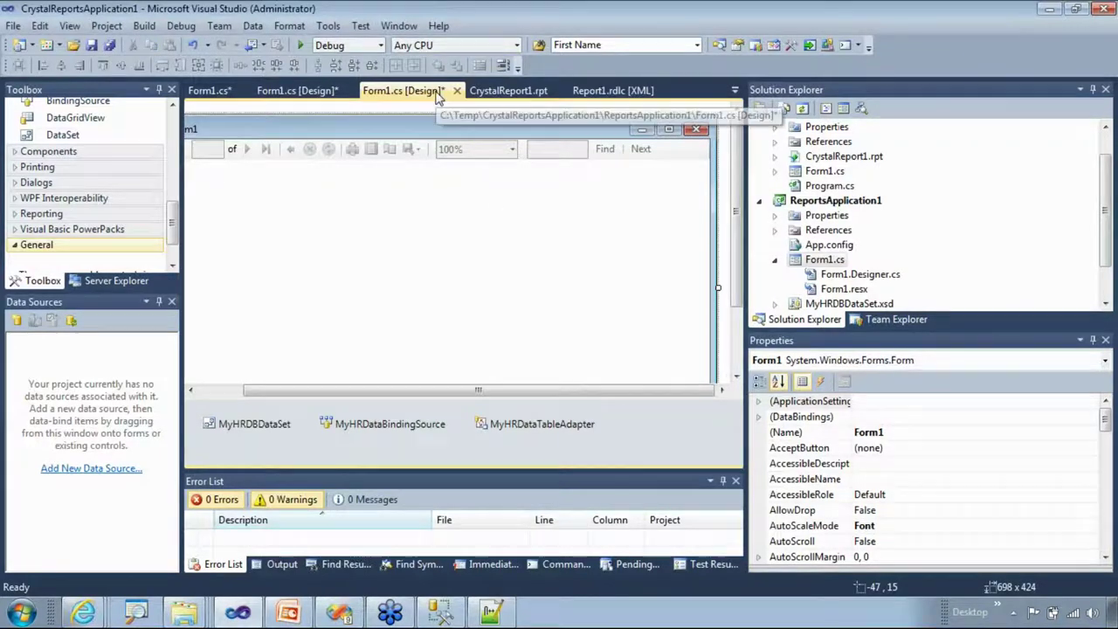
- Run ReportsApplication1, check the employee report's rows on page 1 of 2, then close it
left_click(300, 45)
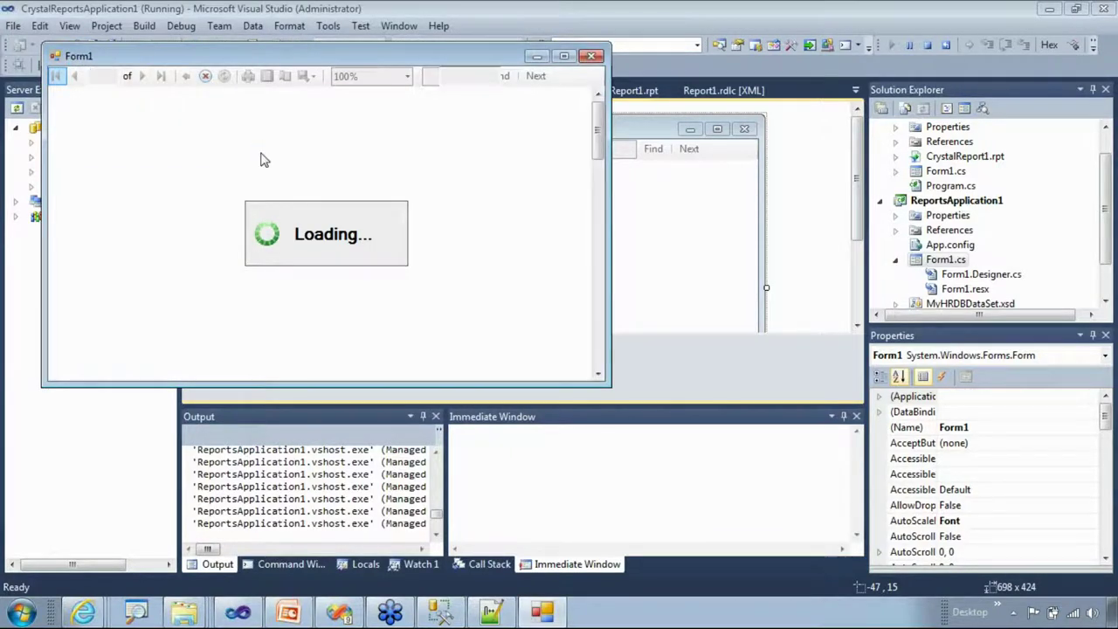
left_click_drag(313, 58, 441, 71)
mouse_move(724, 133)
left_mouse_down()
mouse_move(728, 288)
mouse_move(732, 130)
left_mouse_up()
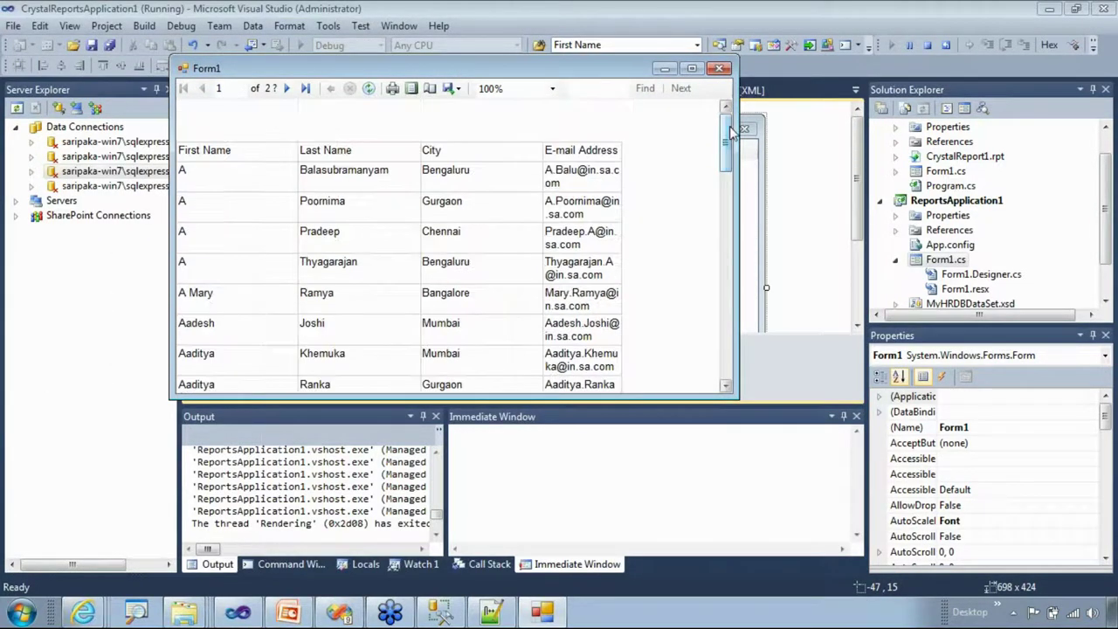
left_click(720, 70)
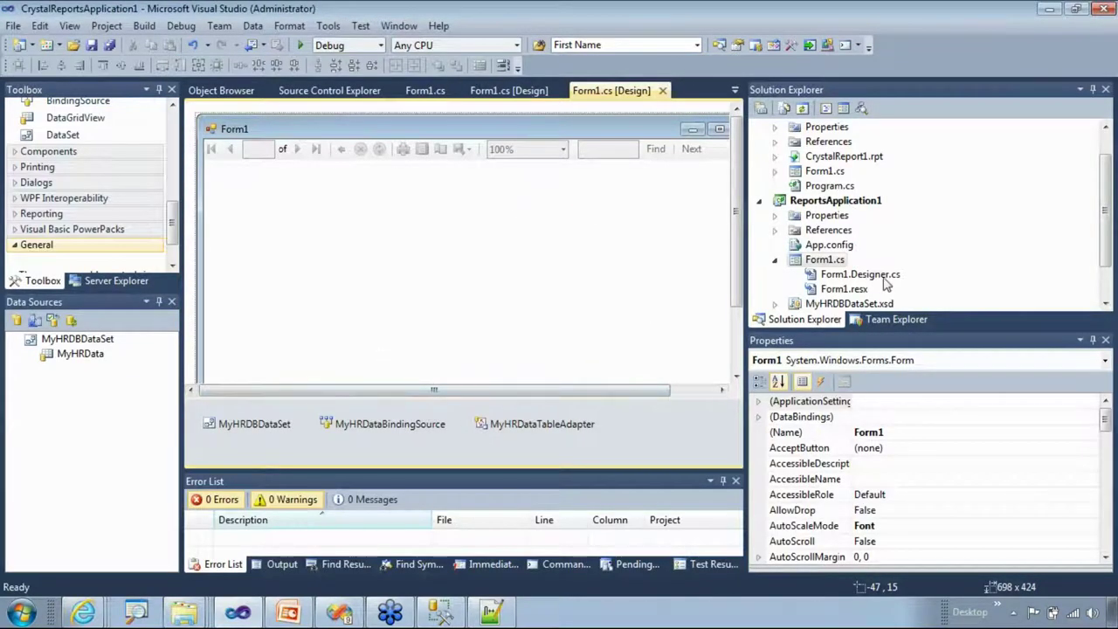
- Open Report1.rdlc, then narrow its City column and widen the E-mail Address column
left_click(774, 260)
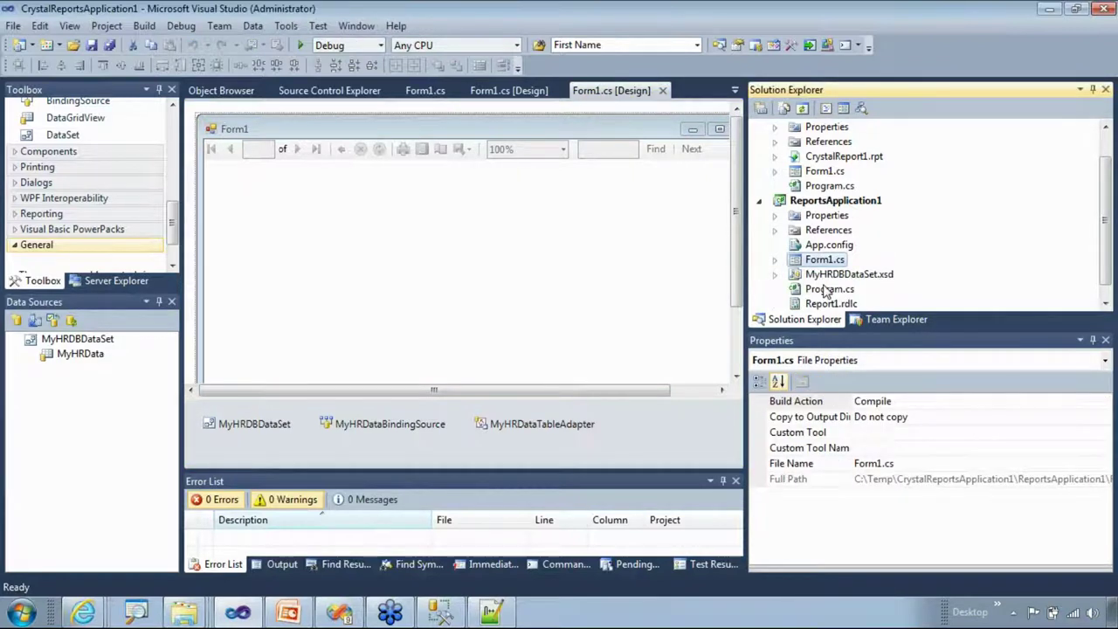
double_click(802, 305)
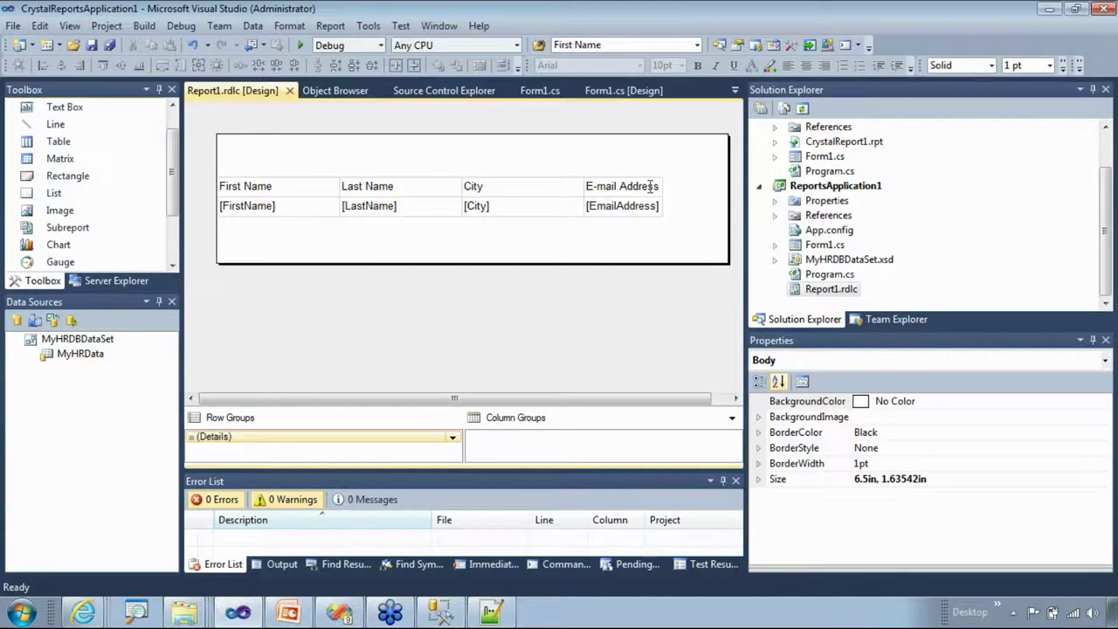
double_click(651, 186)
left_click(659, 179)
left_click_drag(663, 167, 719, 168)
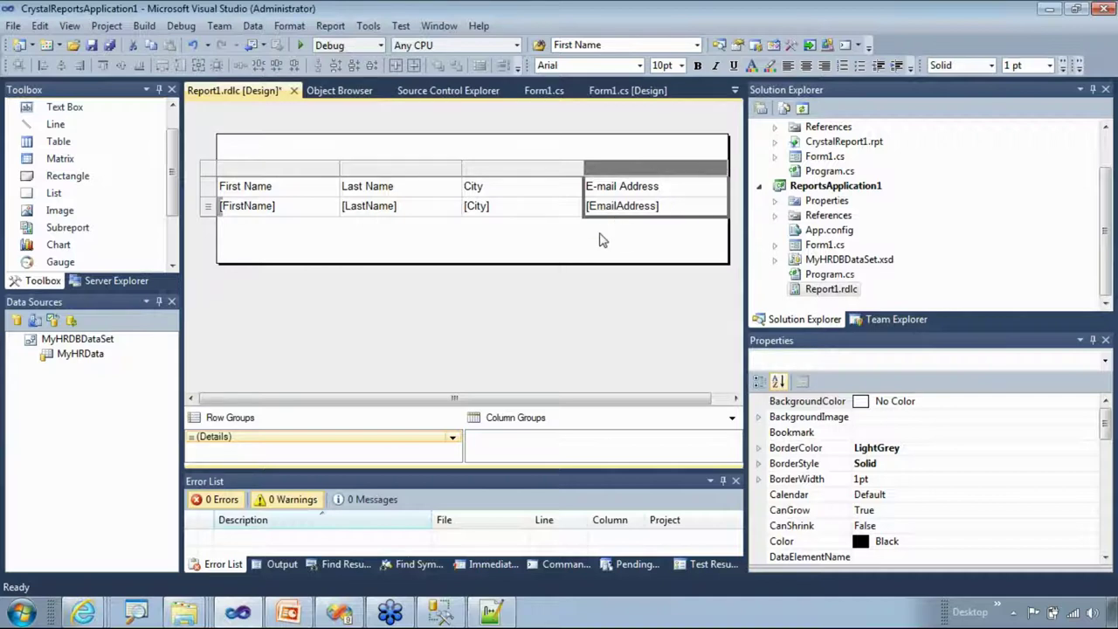
left_click_drag(583, 168, 545, 168)
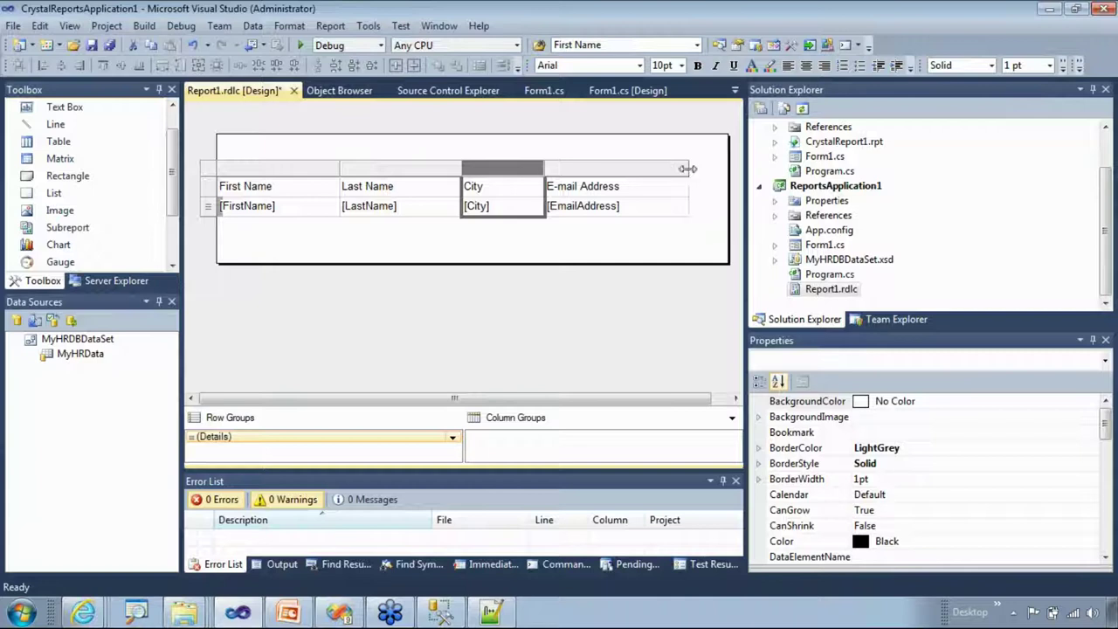
left_click_drag(688, 168, 739, 174)
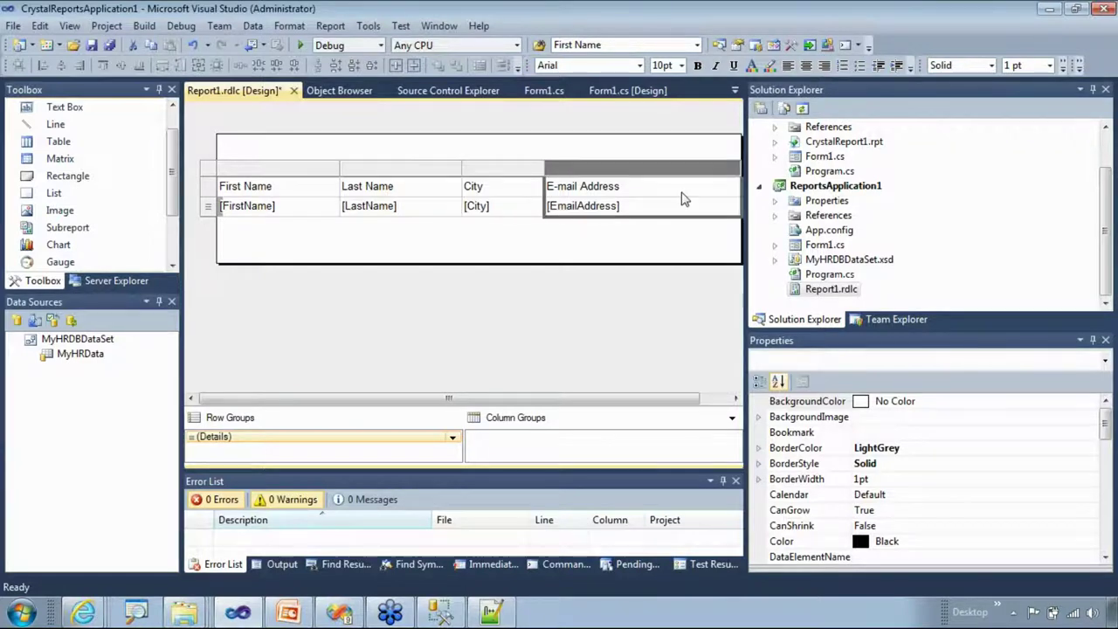
left_click(659, 230)
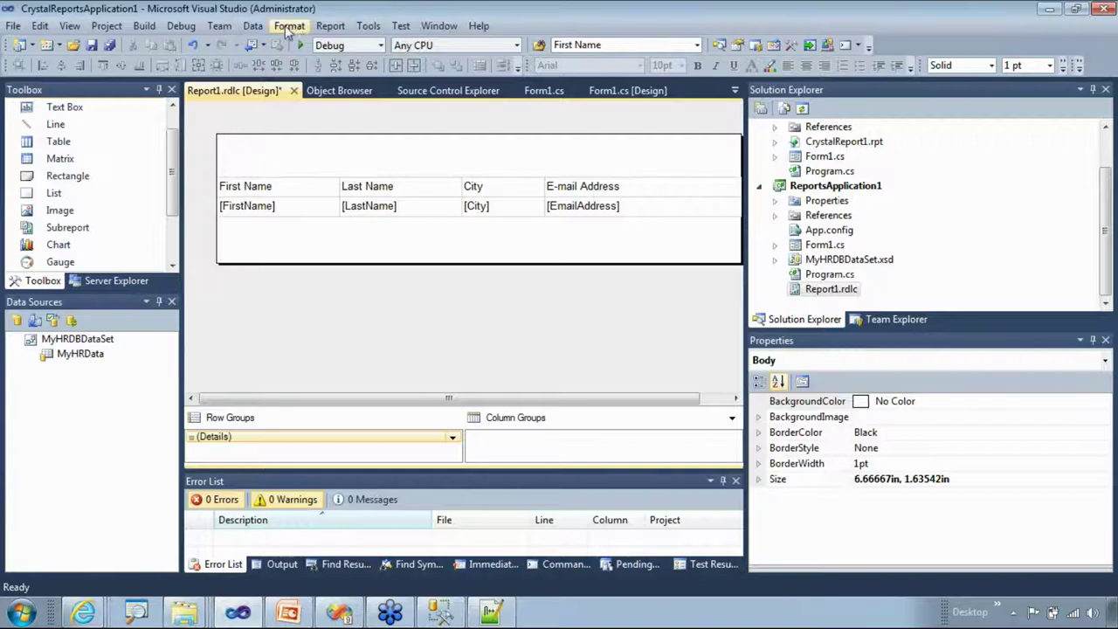
- Add a page header and a page footer to the report
left_click(330, 27)
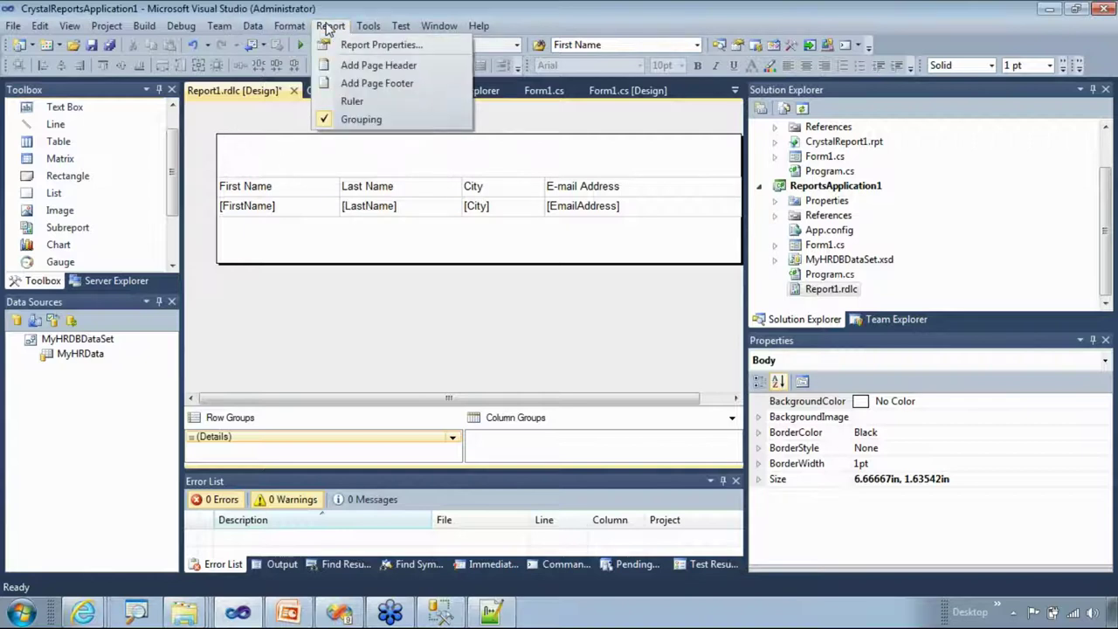
left_click(354, 65)
left_click(330, 26)
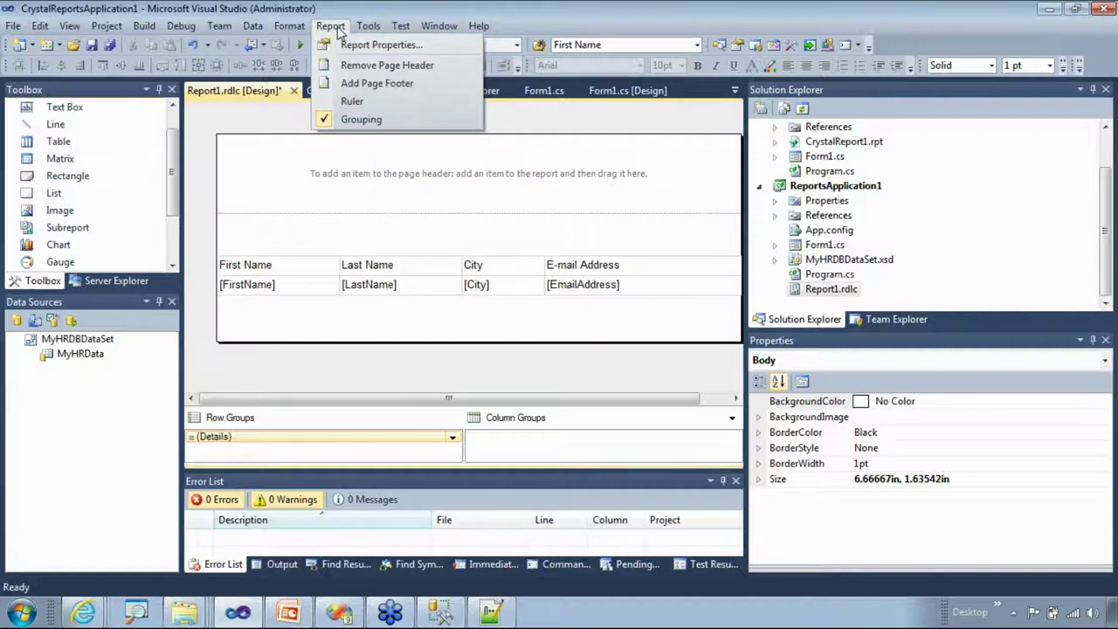
left_click(354, 84)
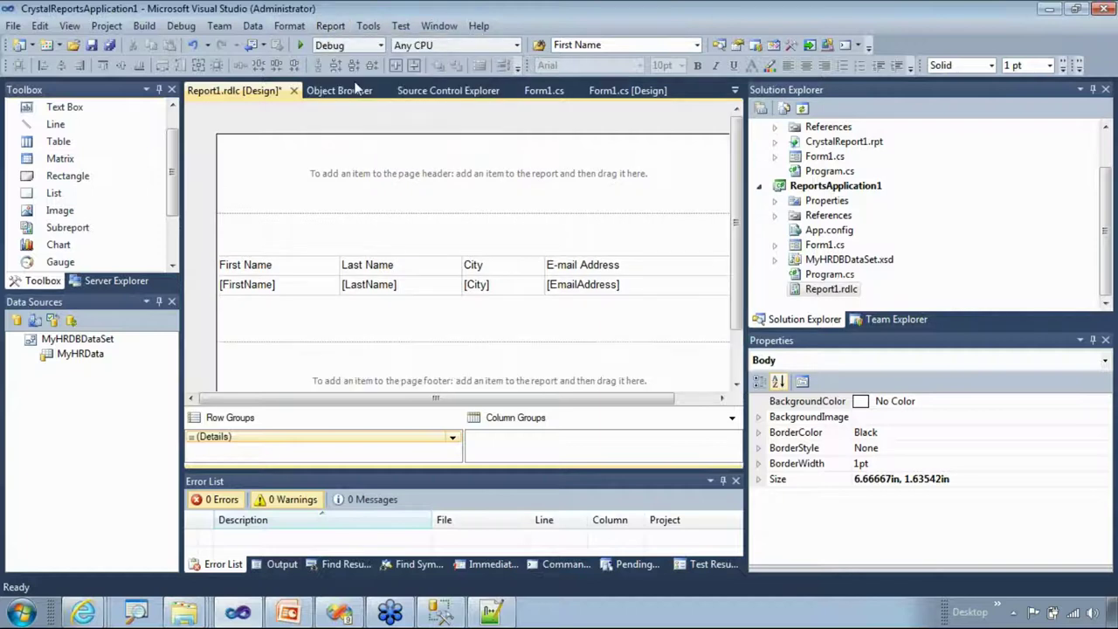
- Move the table up and shrink the report body so the footer rises
left_click(288, 261)
left_click(284, 249)
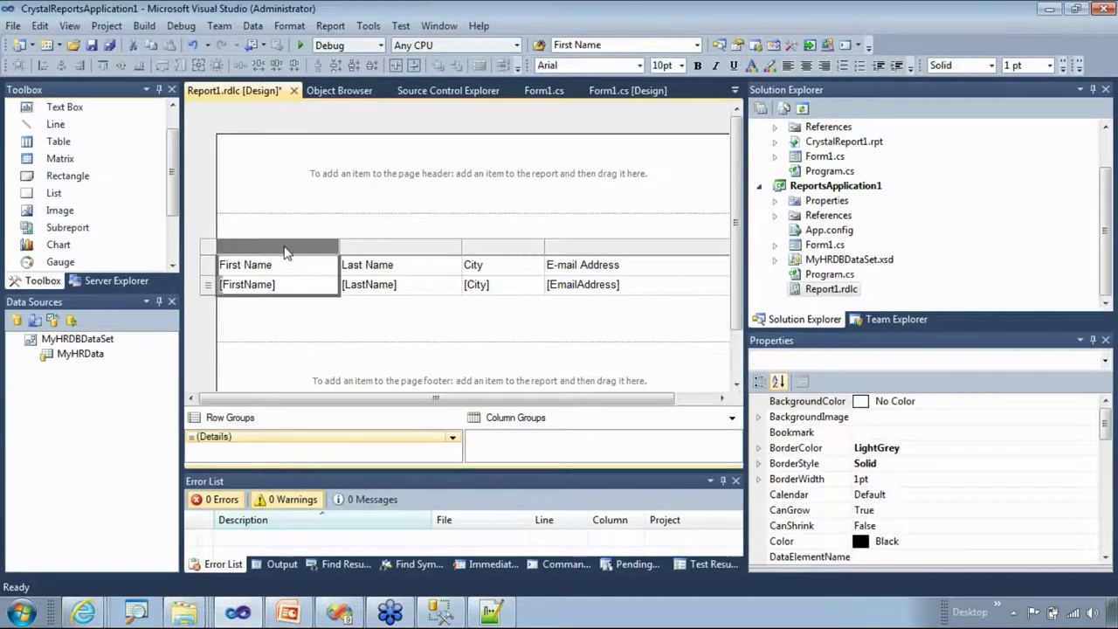
left_click(209, 255)
left_click_drag(209, 255, 210, 226)
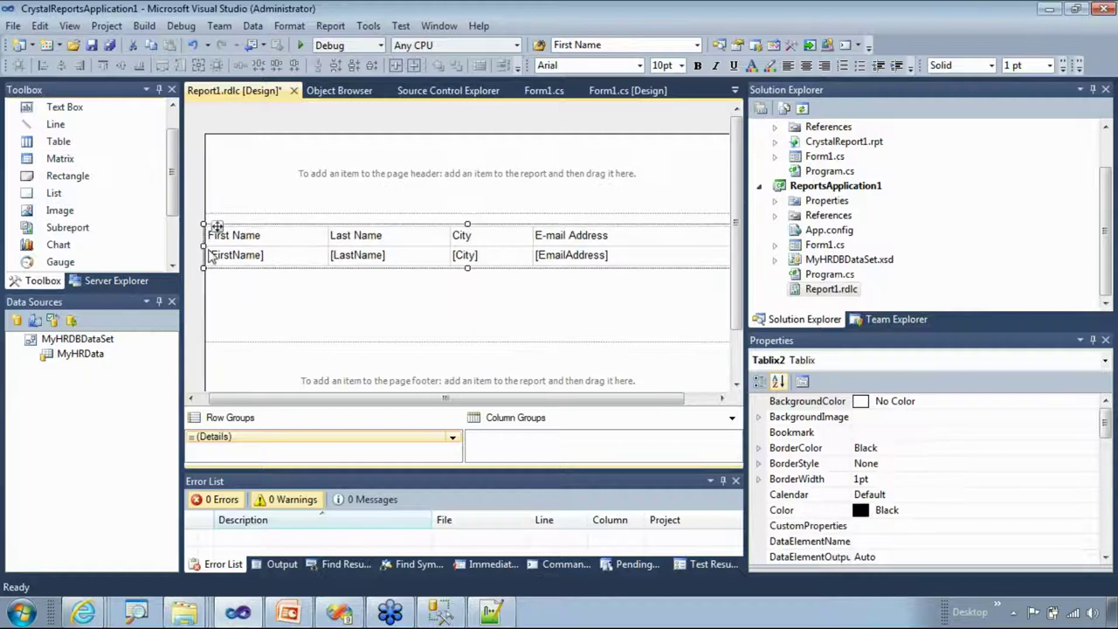
left_click(283, 313)
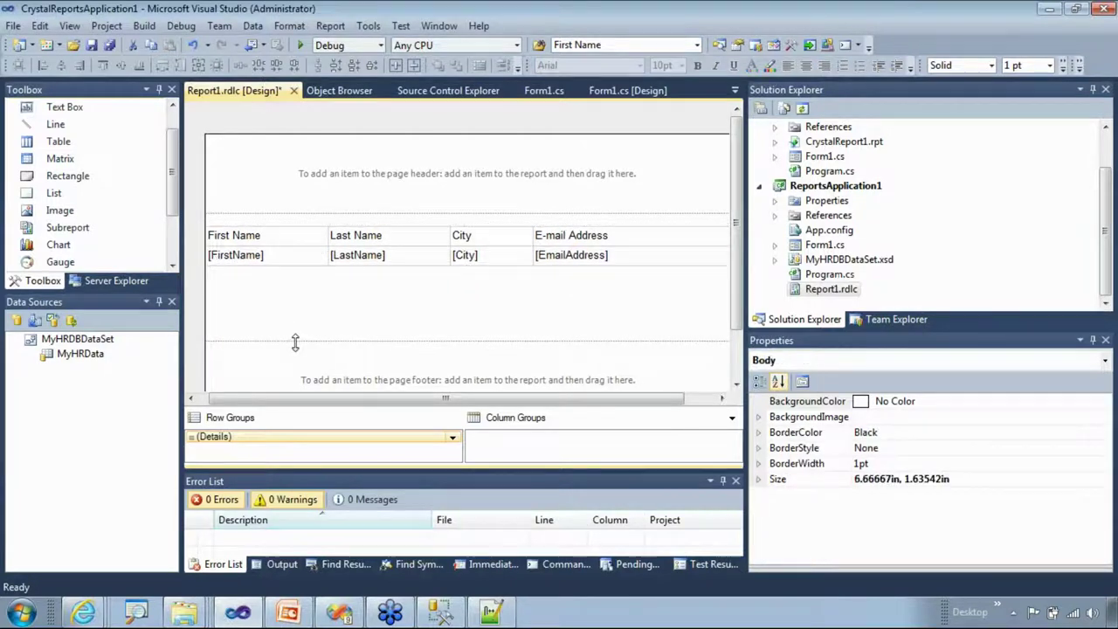
left_click_drag(295, 344, 311, 285)
- Add a header text box titled 'My Client Side Report', widened to fit one line
left_click(302, 181)
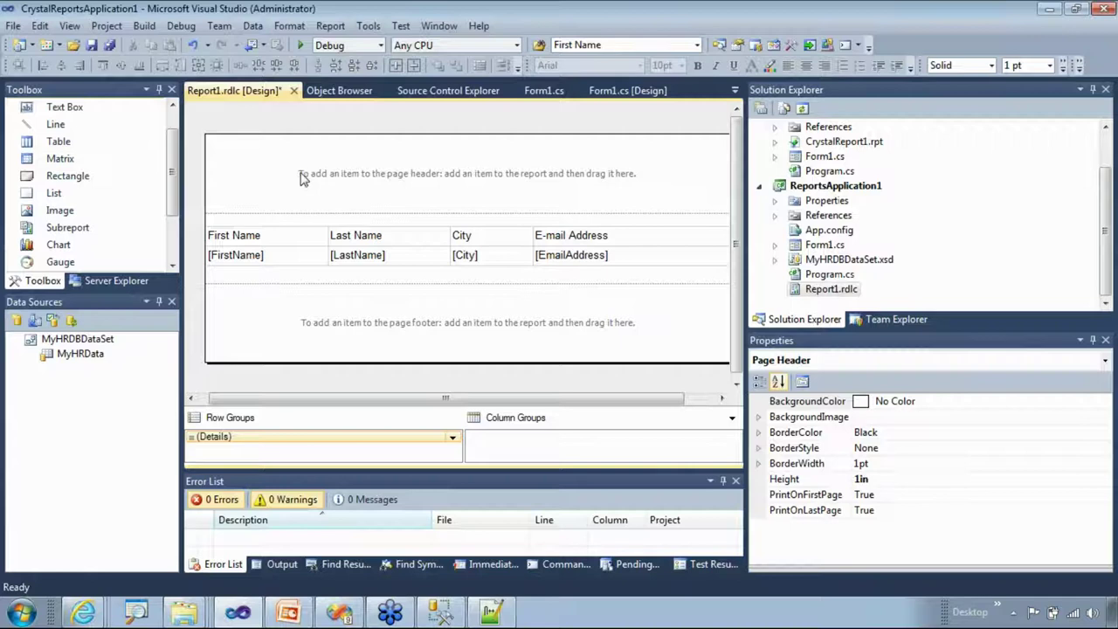
left_click(74, 108)
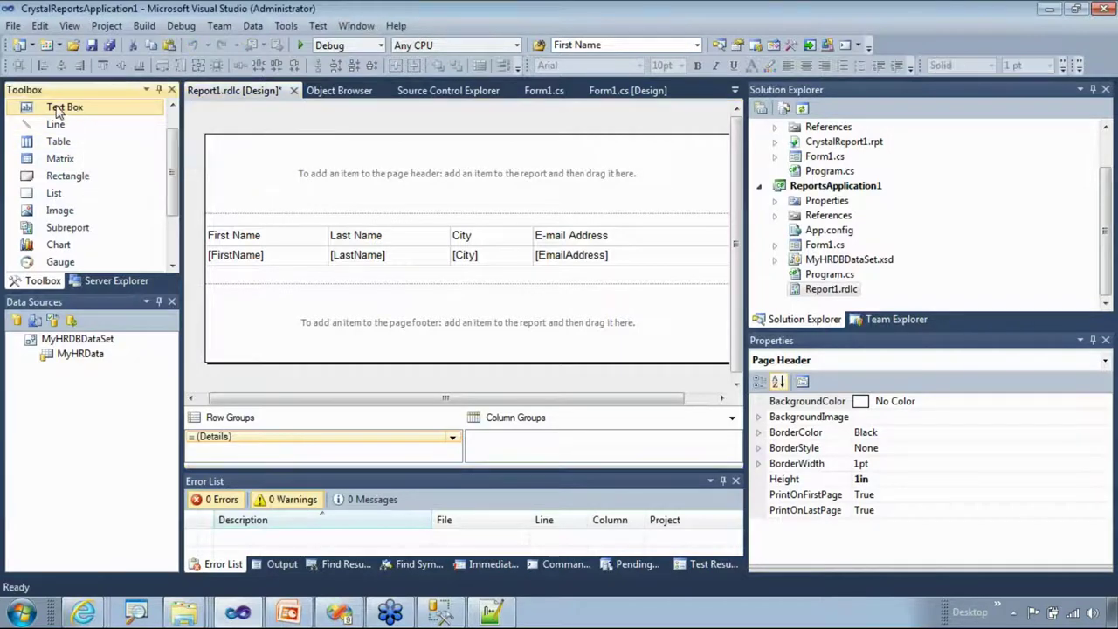
left_click(256, 163)
left_click_drag(256, 162, 335, 183)
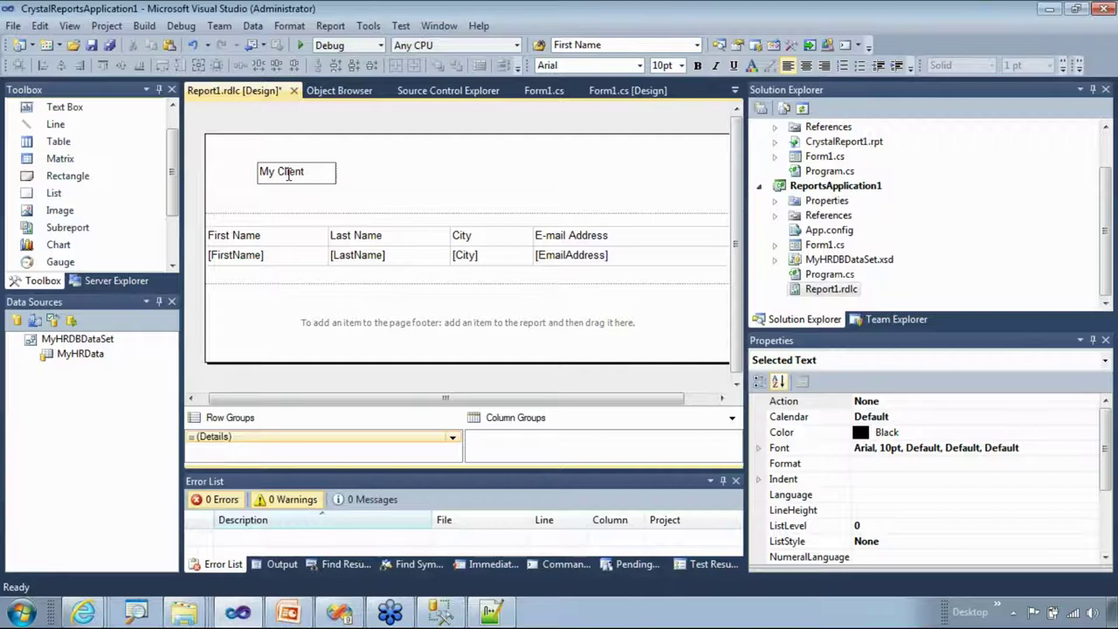
type("Report")
left_click(390, 176)
double_click(333, 179)
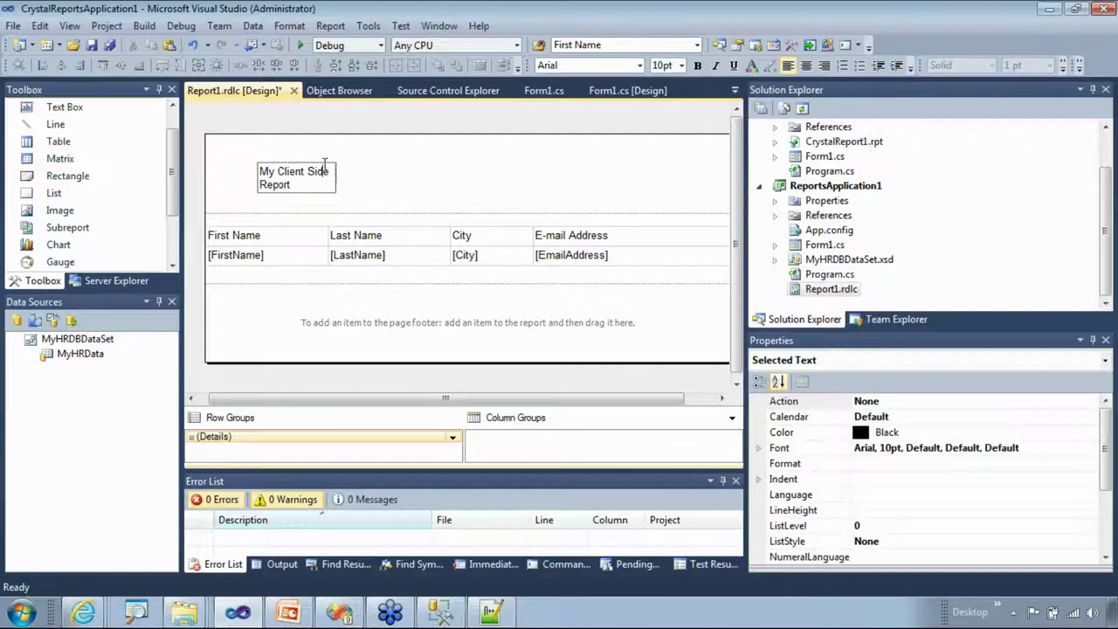
left_click(273, 159)
left_click(268, 163)
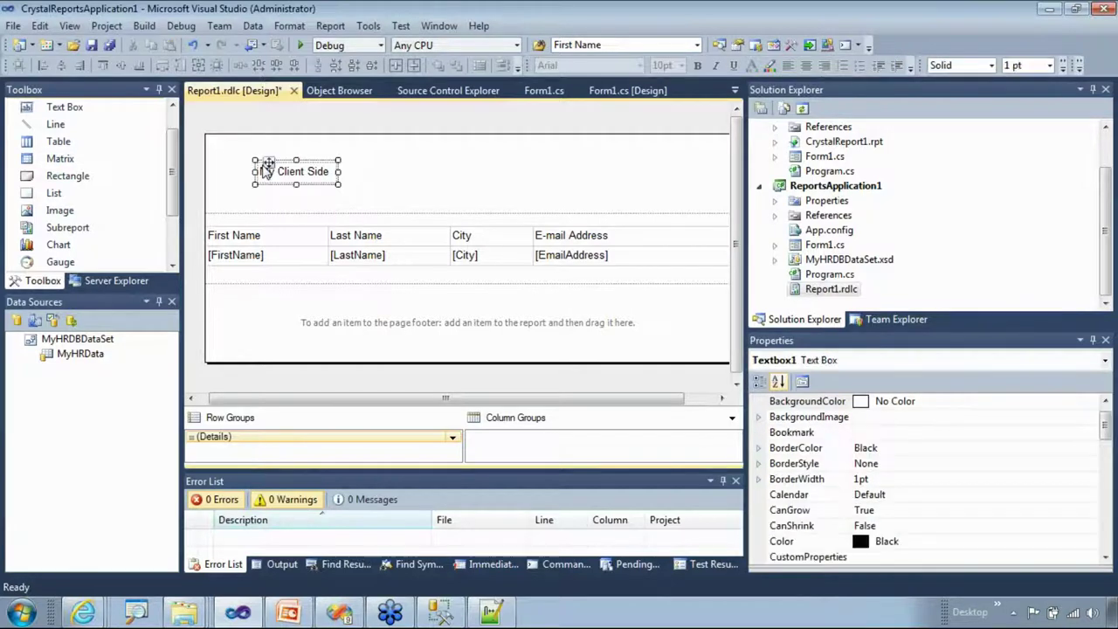
left_click_drag(337, 172, 477, 172)
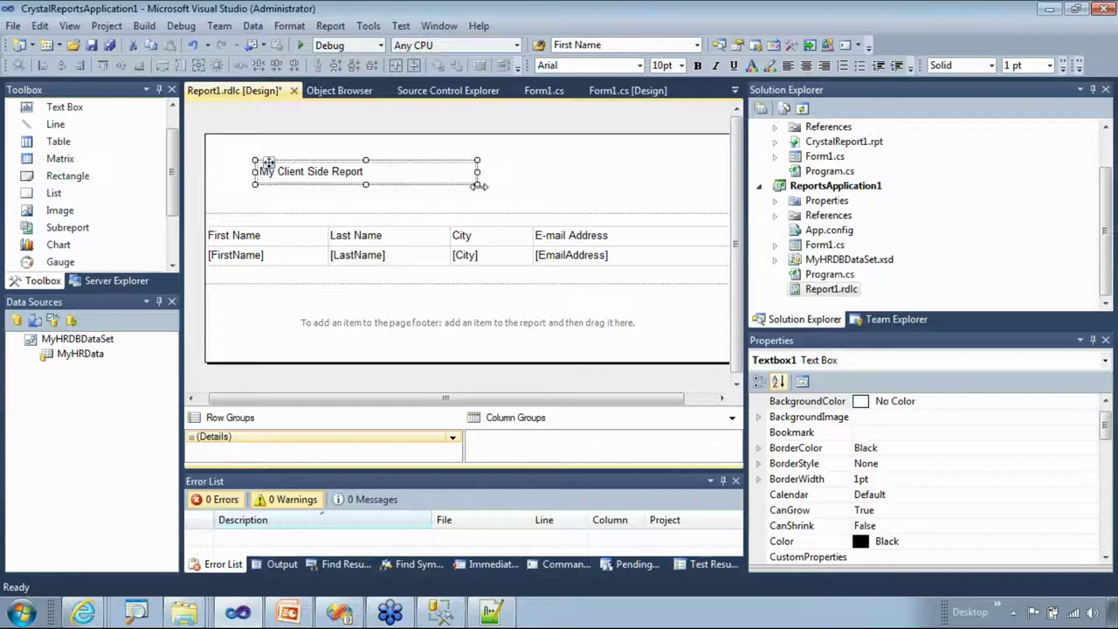
- Shorten the page header and the page footer
left_click(367, 172)
left_click(492, 166)
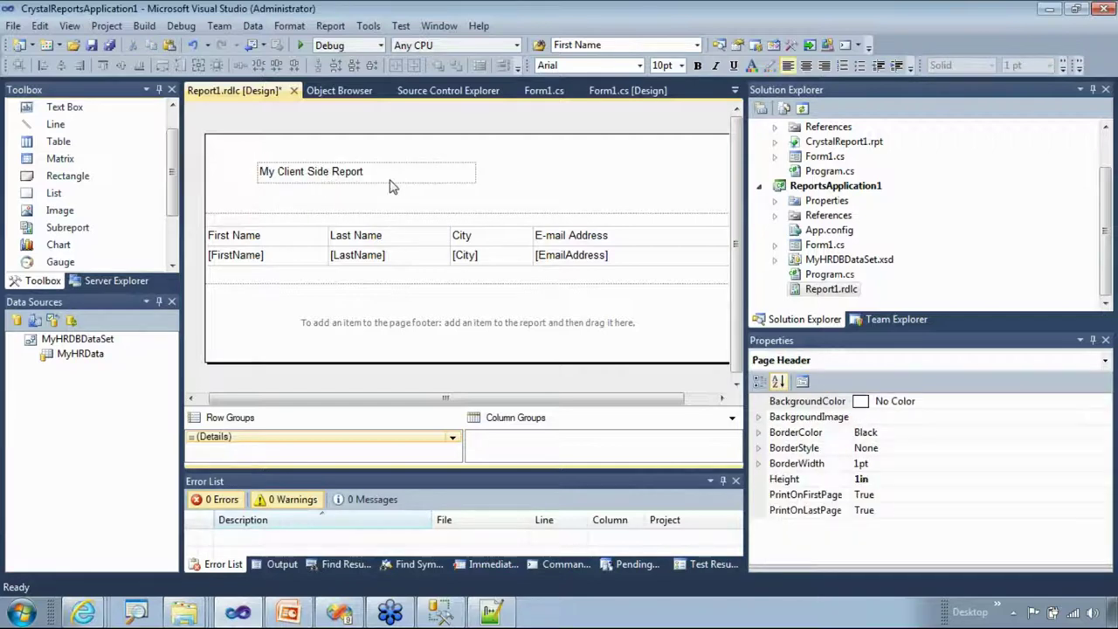
left_click_drag(350, 210, 351, 192)
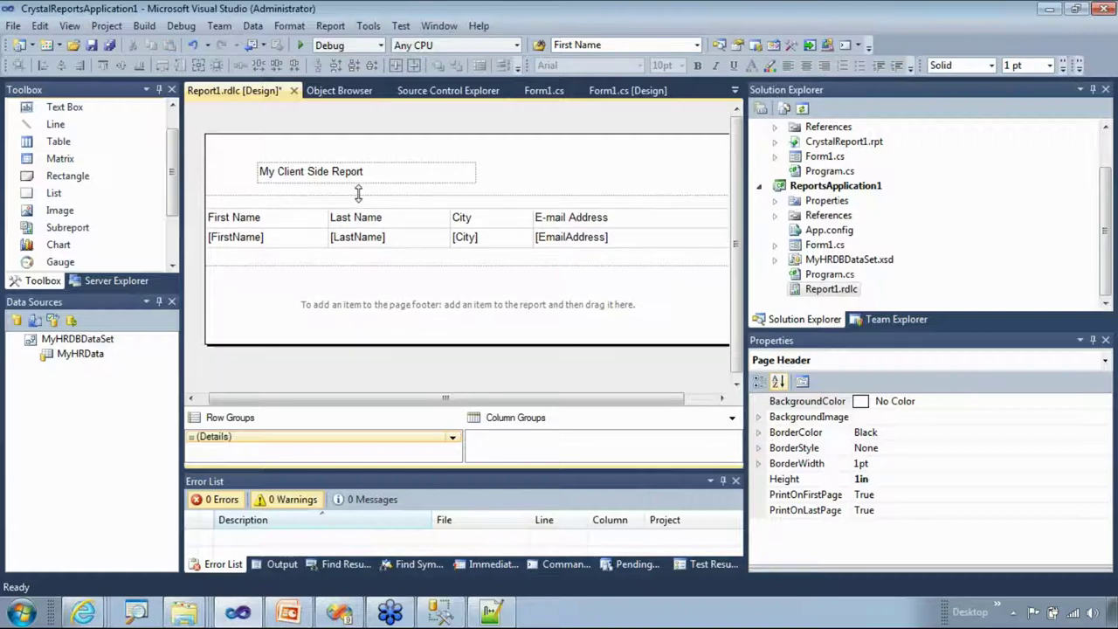
left_click(390, 299)
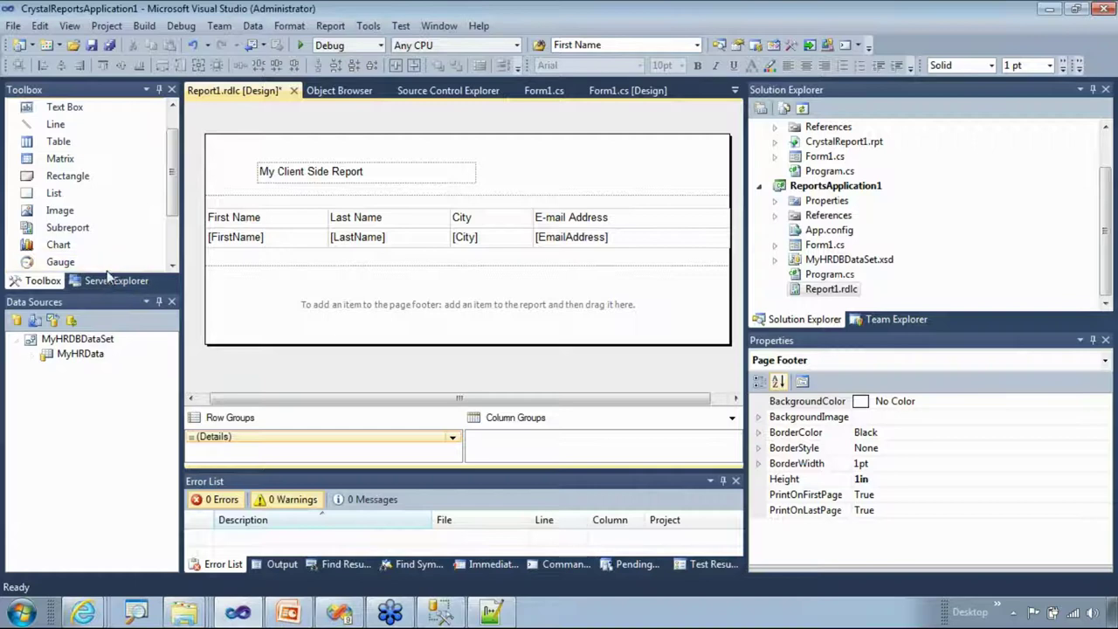
left_click_drag(175, 186, 166, 248)
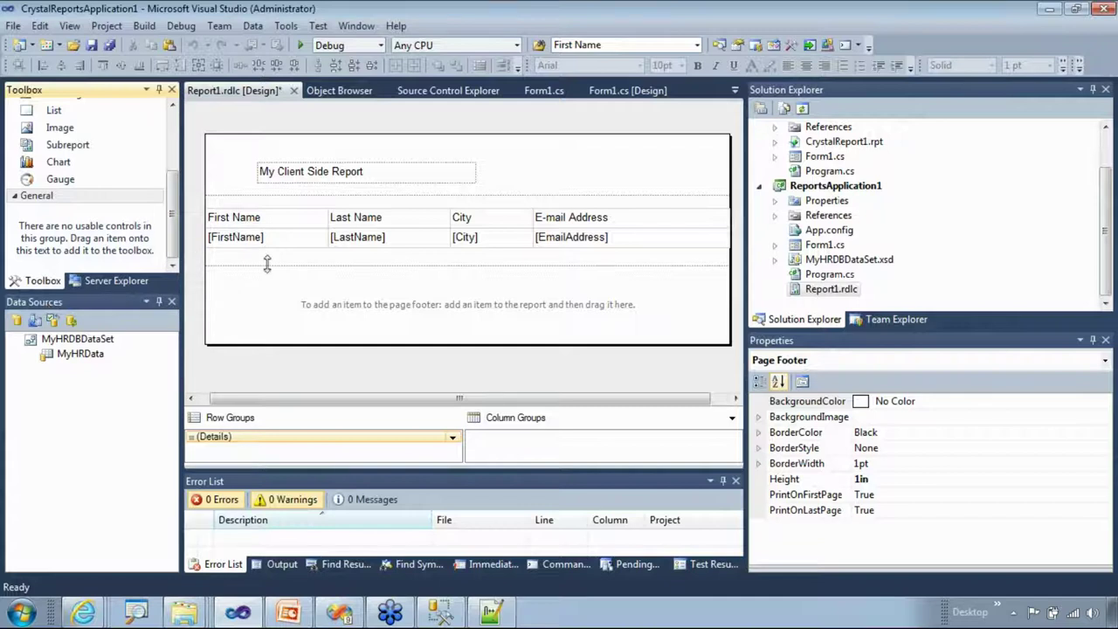
left_click(284, 292)
left_click_drag(303, 344, 304, 320)
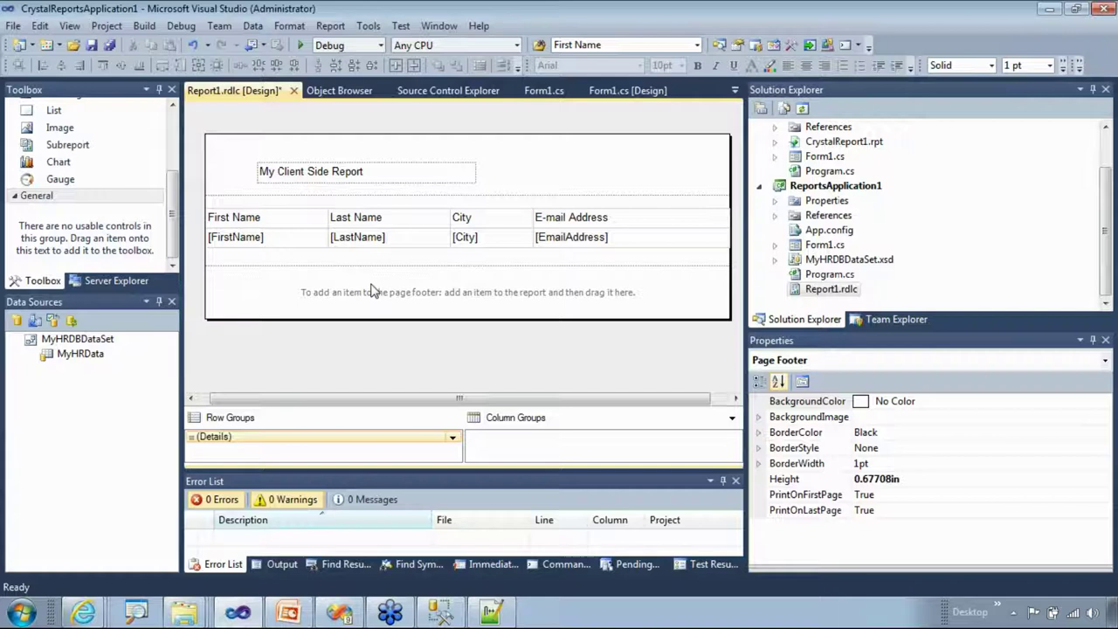
- Widen the report design area so the full four-column table is visible
double_click(359, 172)
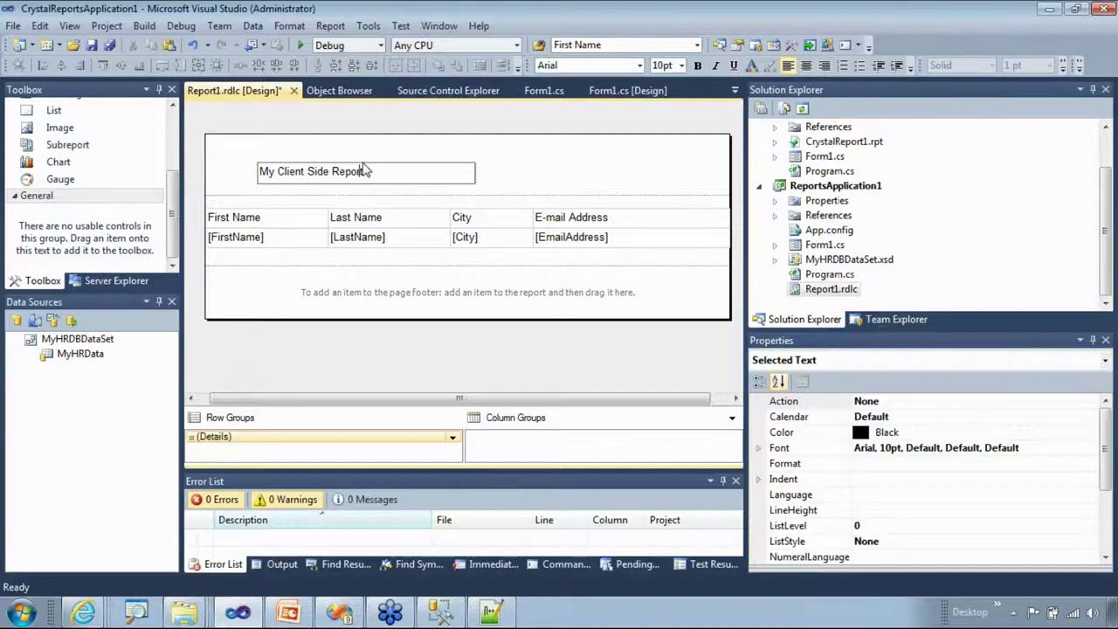
left_click(280, 159)
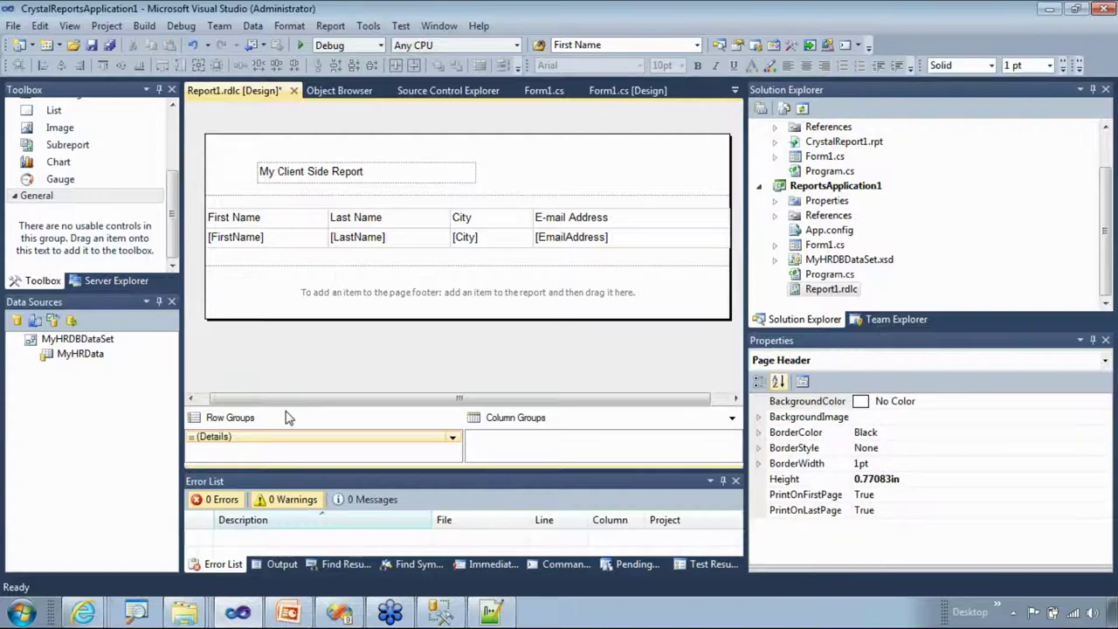
left_click(197, 439)
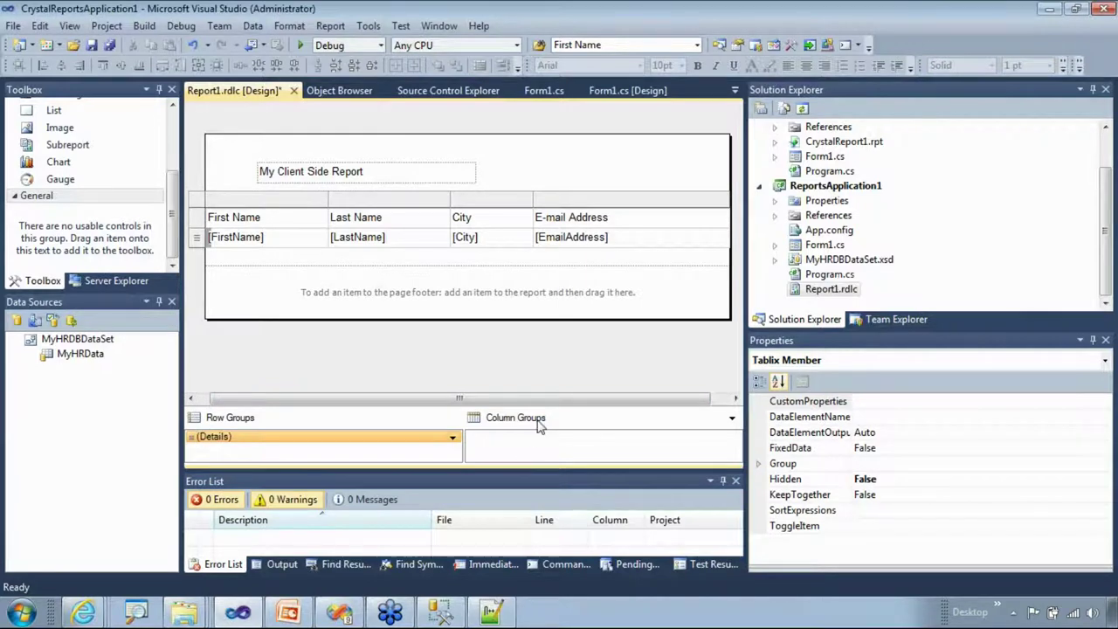
left_click(547, 272)
left_click_drag(748, 176, 878, 177)
double_click(562, 236)
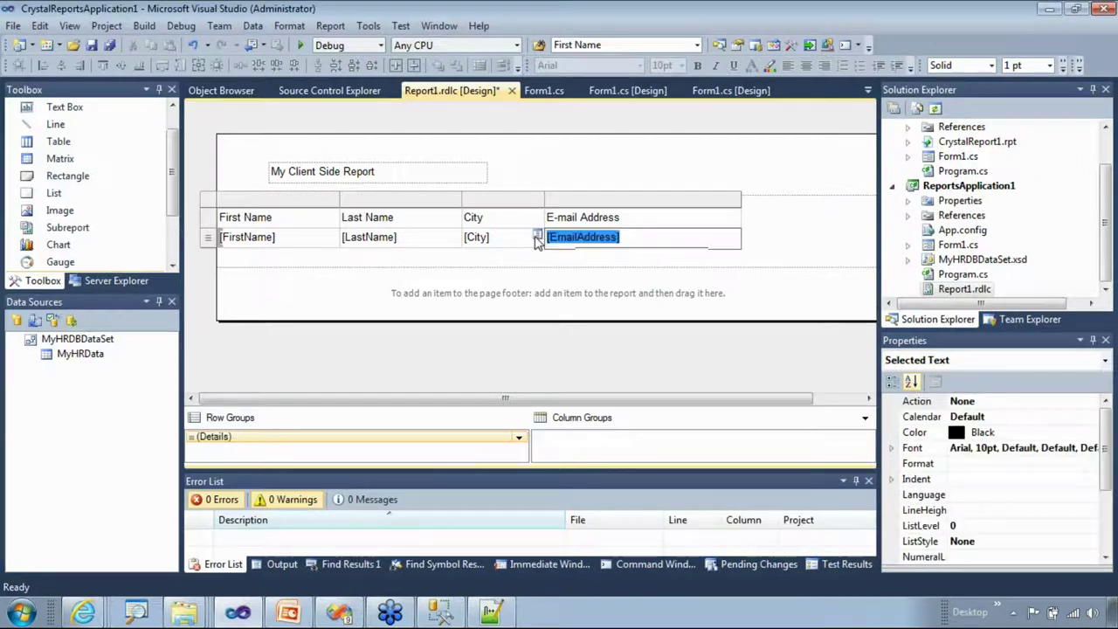
left_click(269, 216)
- Add a [City] parent row group to the table, with group header and footer rows
left_click(220, 200)
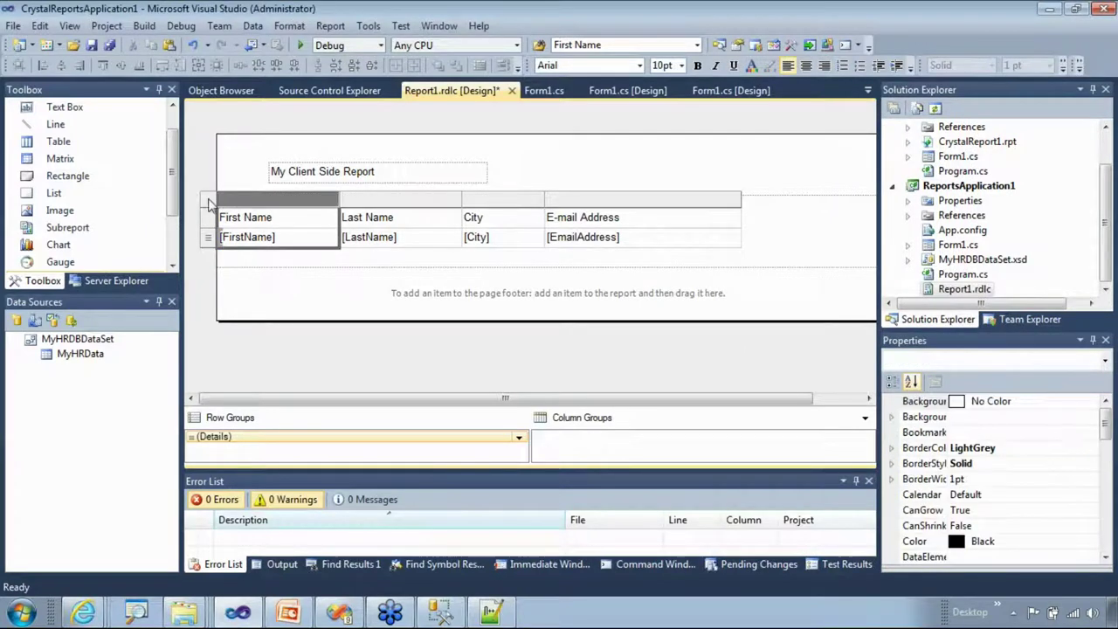
left_click(210, 202)
right_click(230, 209)
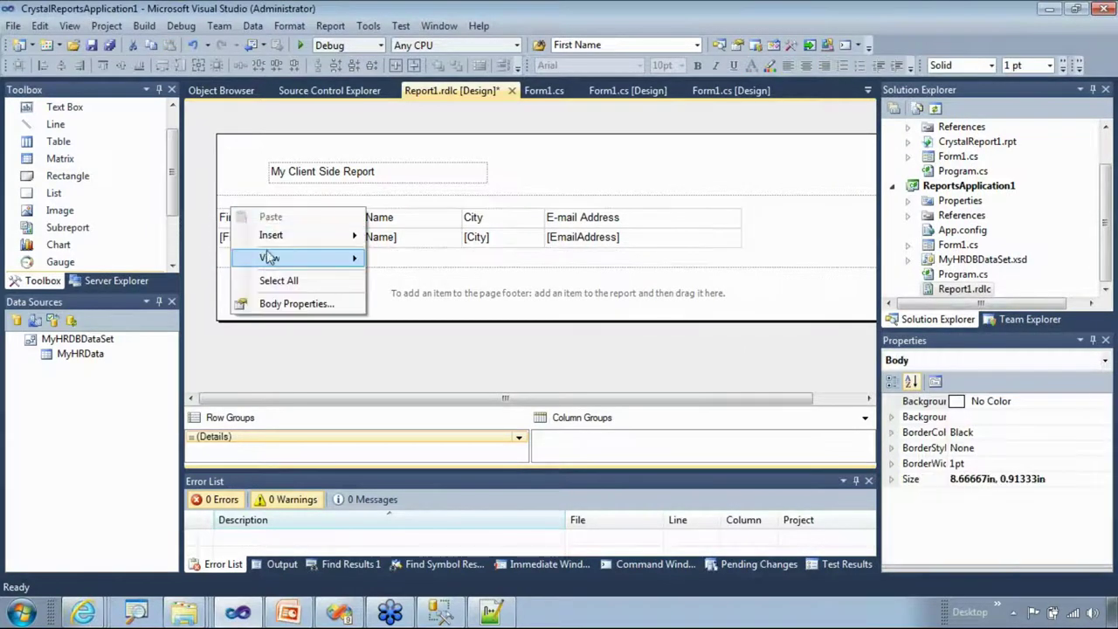
left_click(231, 236)
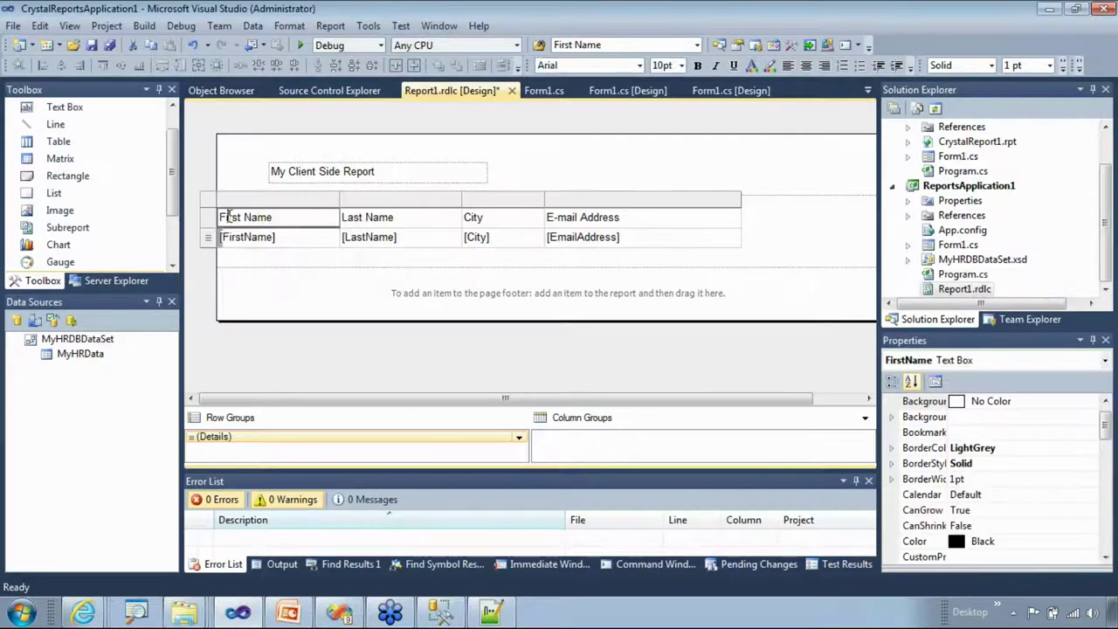
left_click(227, 217)
left_click(223, 210)
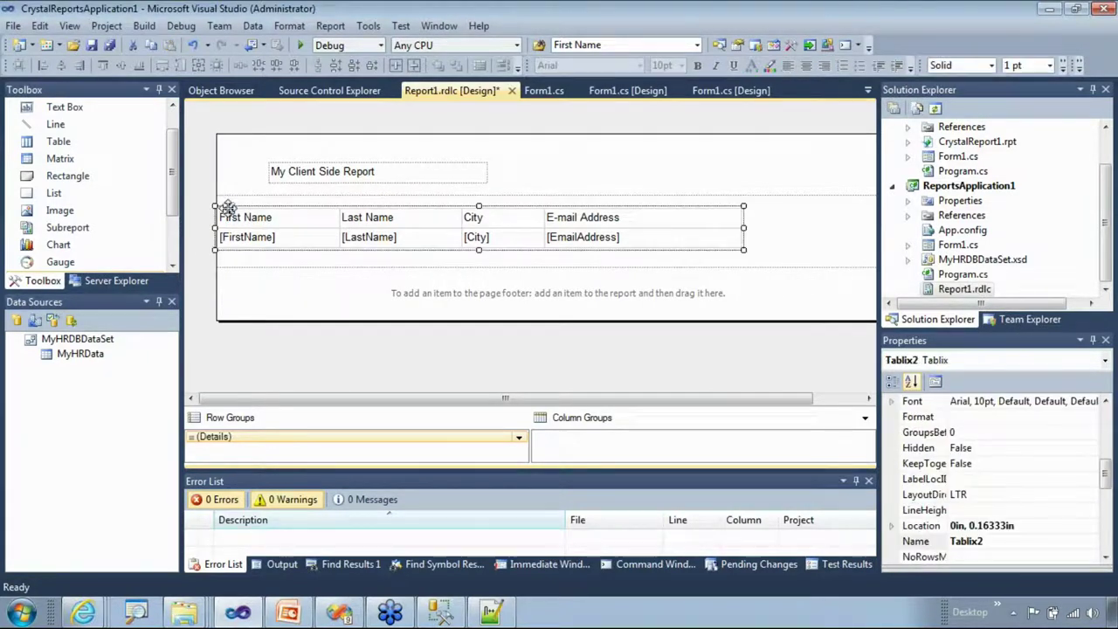
right_click(228, 212)
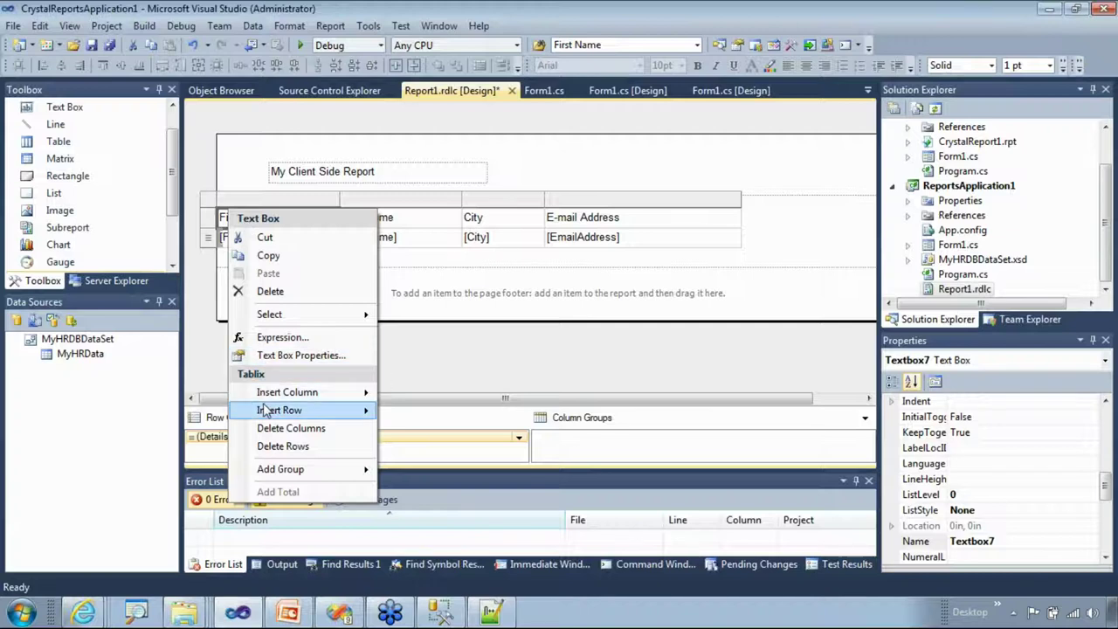
mouse_move(278, 472)
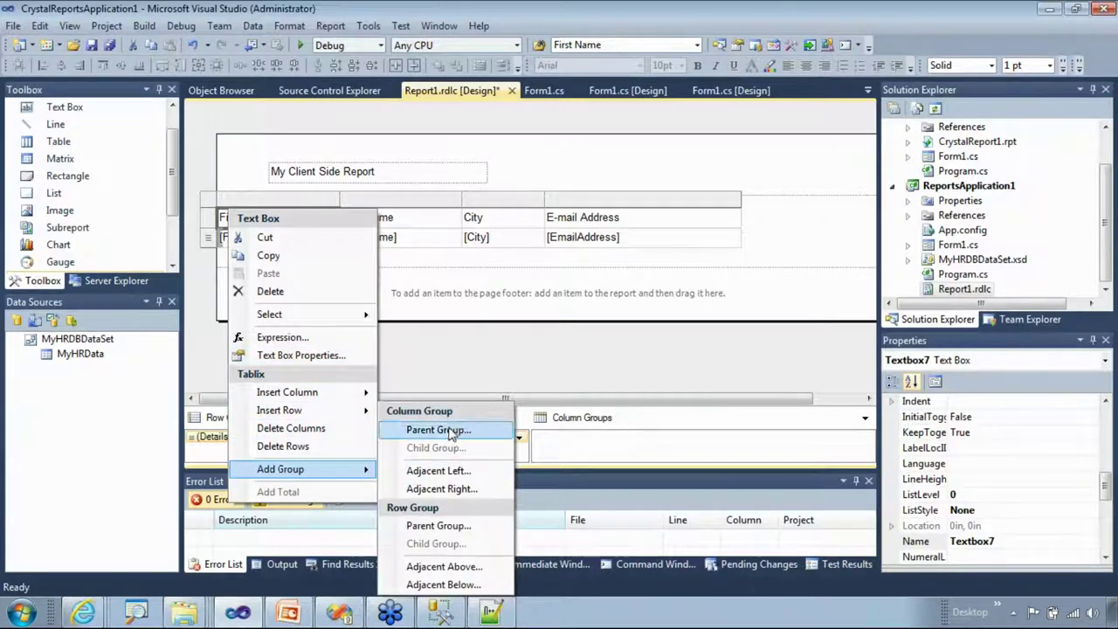
left_click(438, 527)
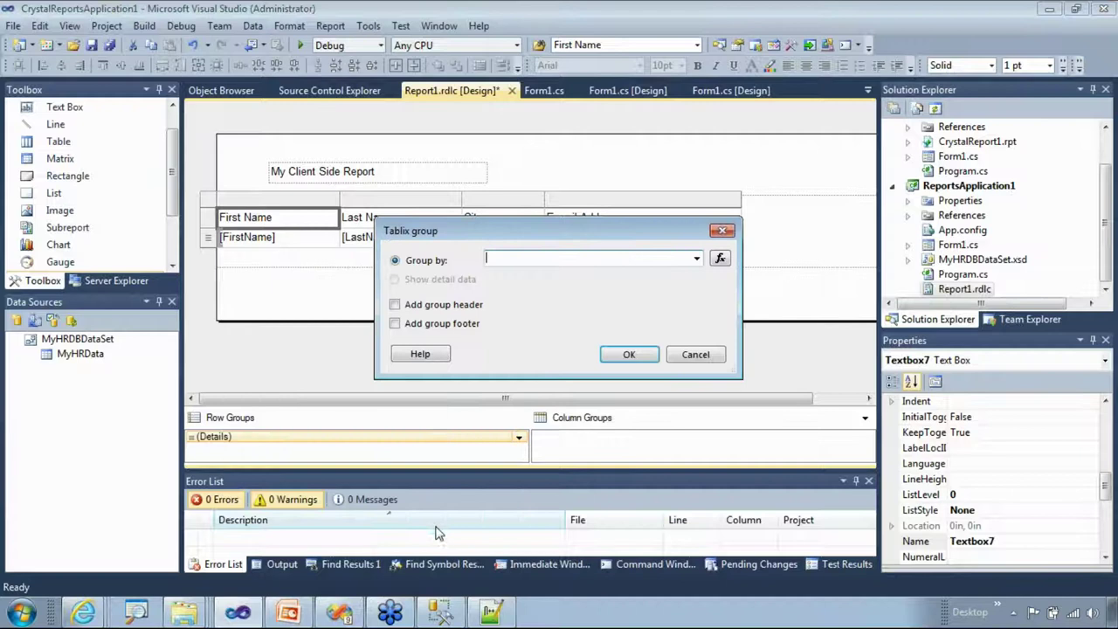
left_click(696, 260)
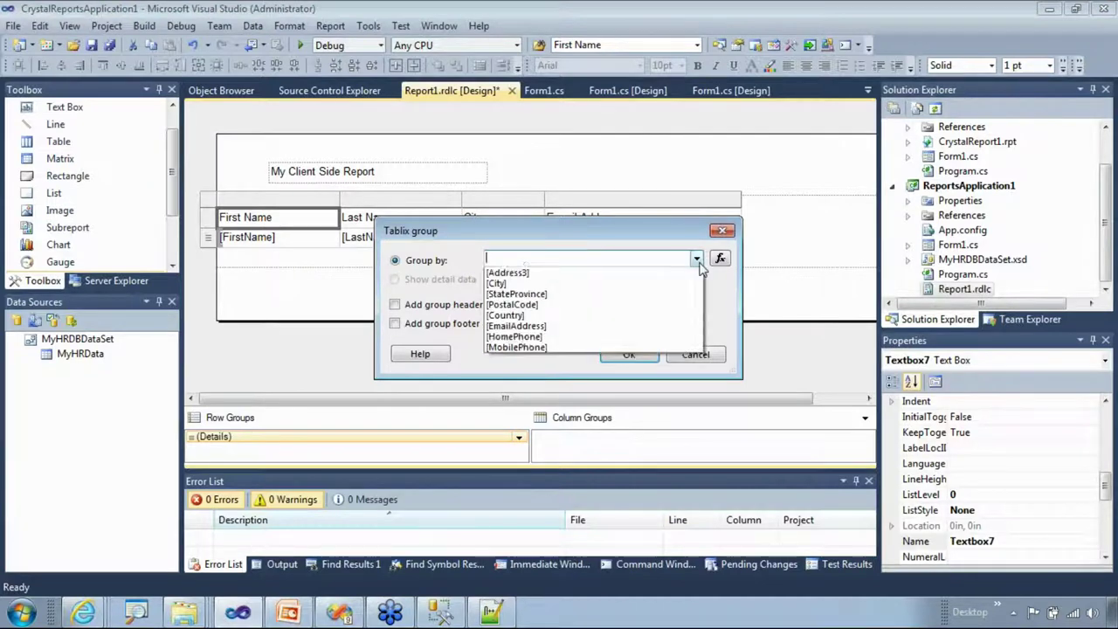
left_click(507, 349)
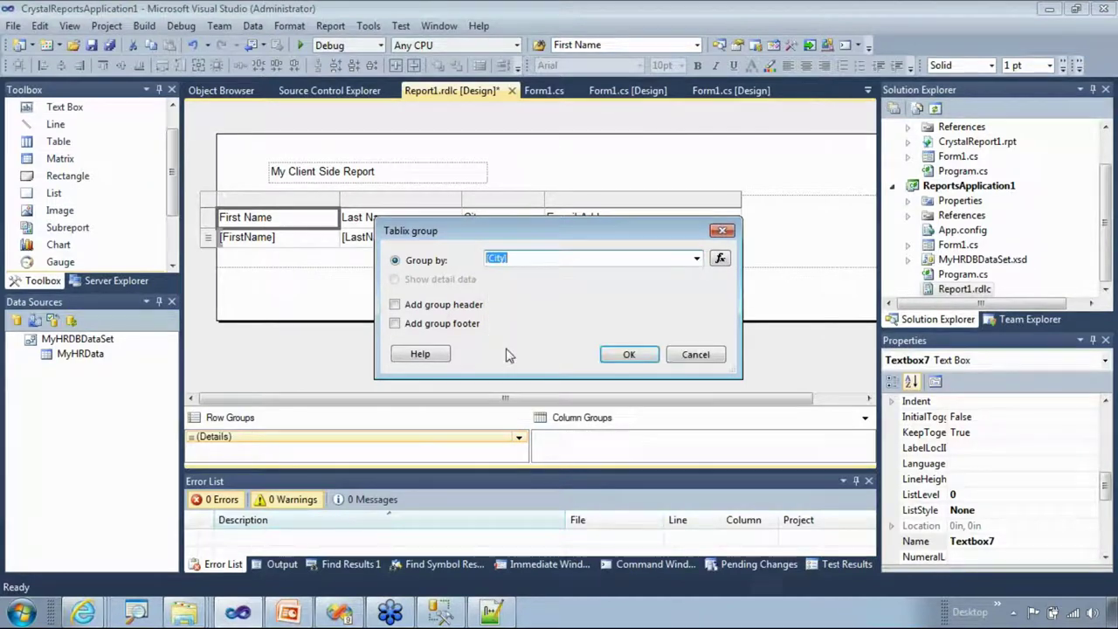
left_click(457, 307)
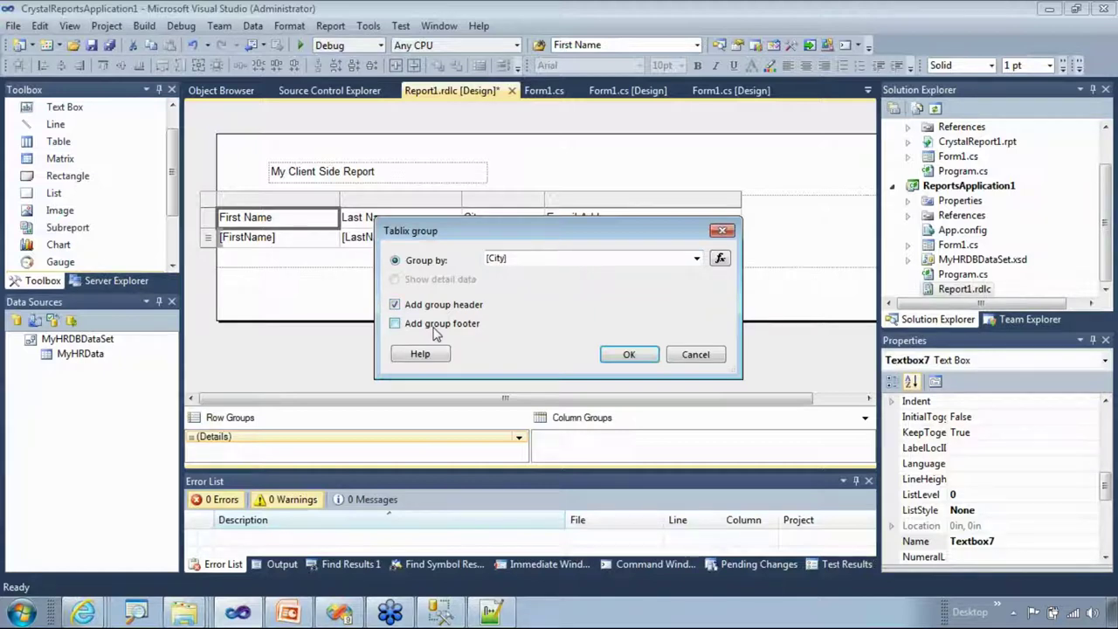
left_click(625, 358)
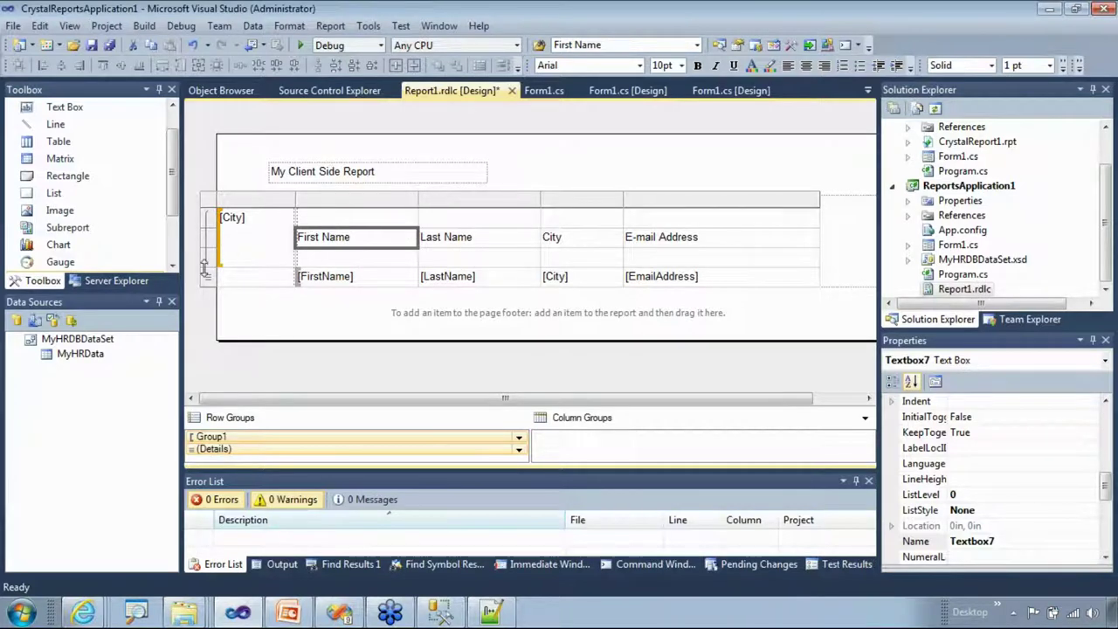
- Remove the extra space between table rows and shorten the report body to about 0.82in
mouse_move(208, 267)
left_mouse_down()
mouse_move(208, 233)
mouse_move(208, 251)
left_mouse_up()
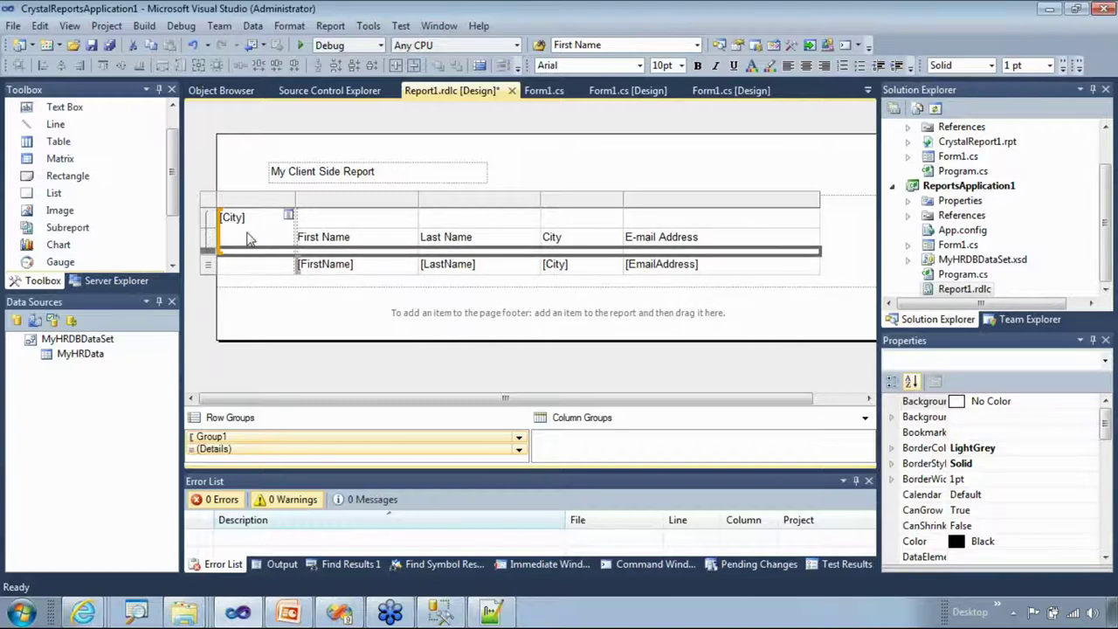
left_click_drag(208, 229, 209, 211)
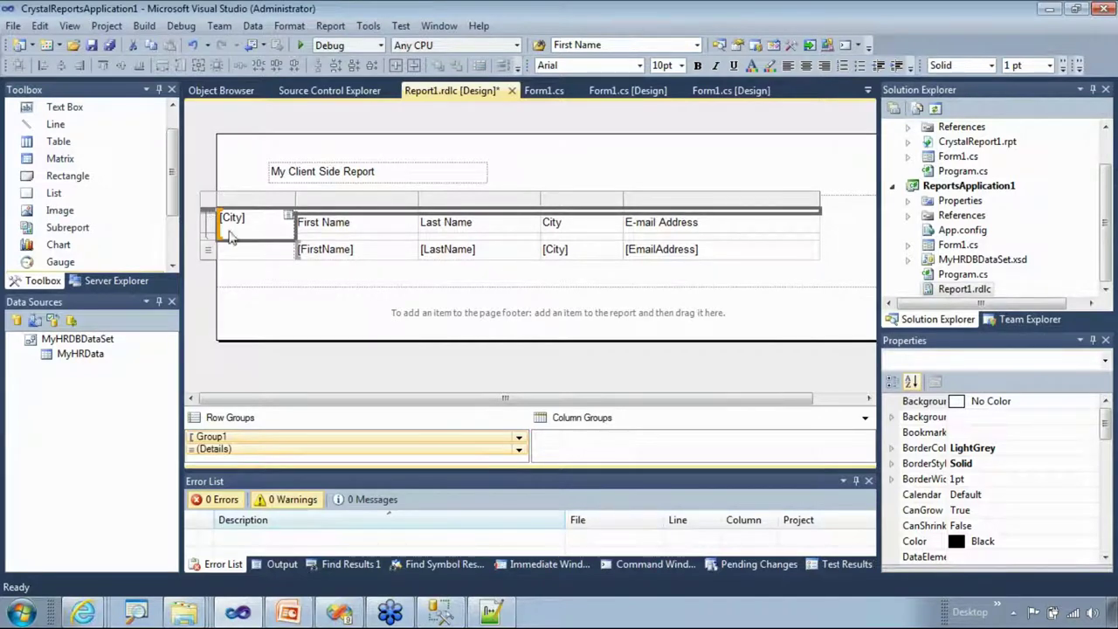
left_click(277, 283)
left_click_drag(298, 287, 302, 258)
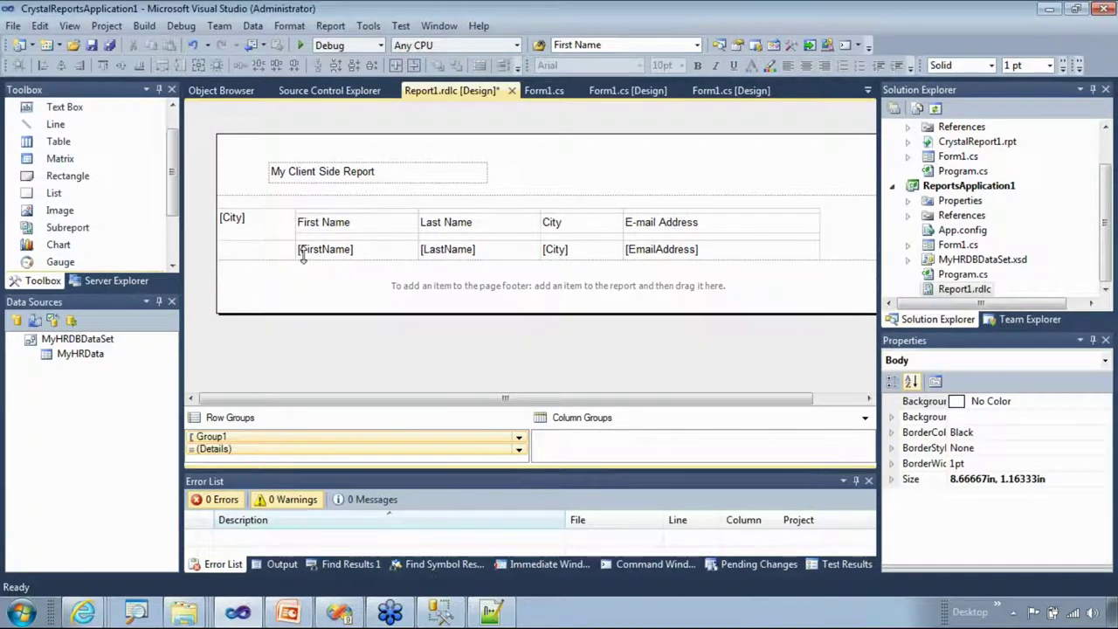
- Run the app, view the city-grouped report maximized, then close Form1
left_click(299, 45)
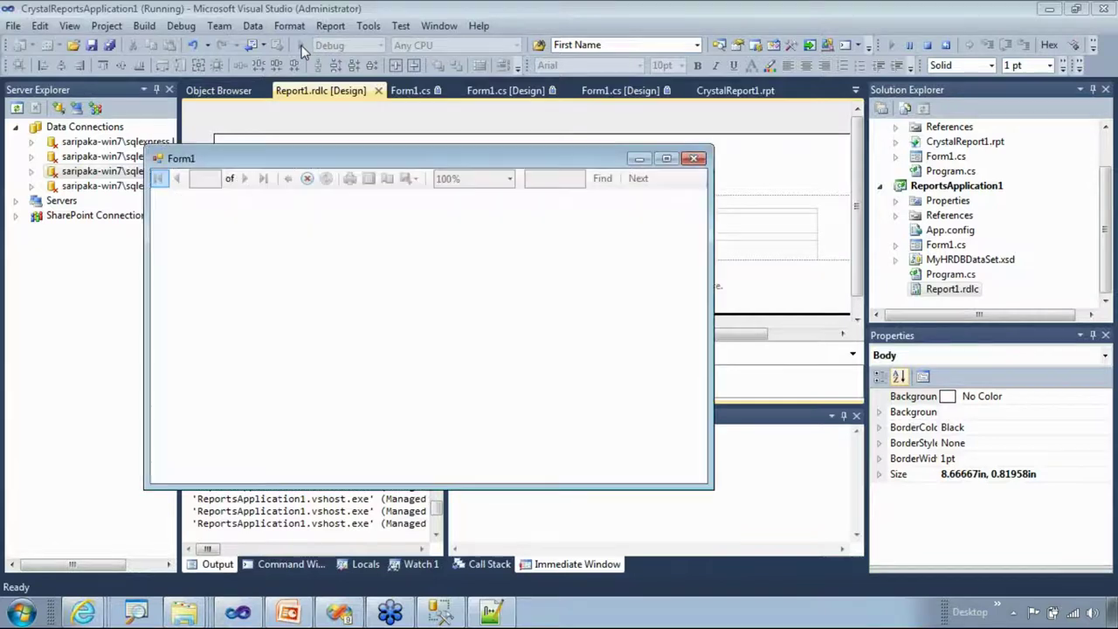
left_click(663, 159)
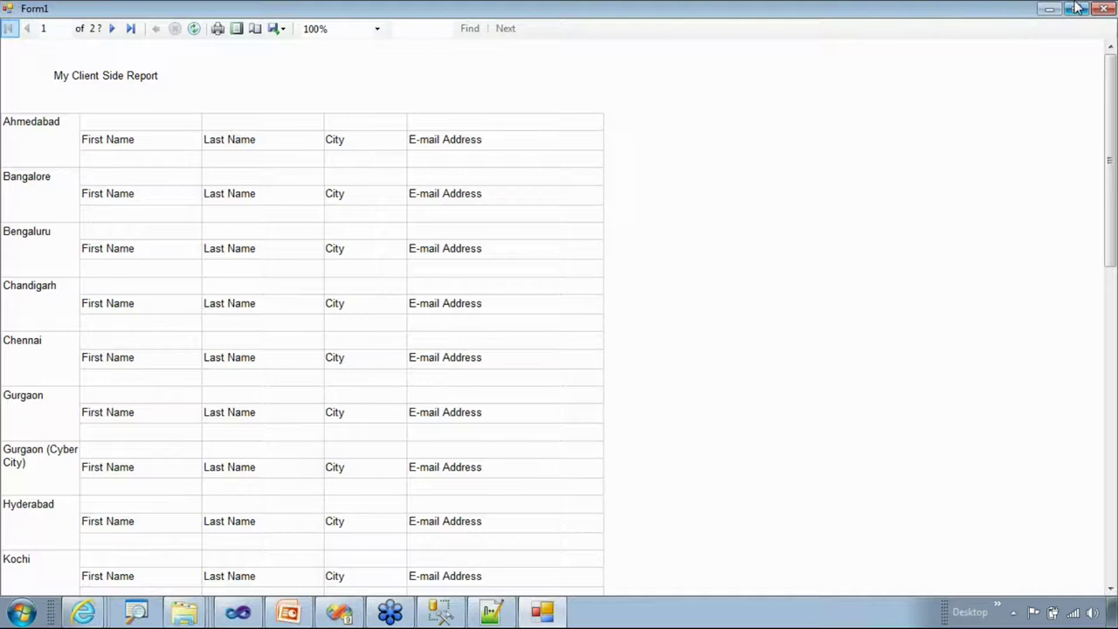
left_click(1103, 8)
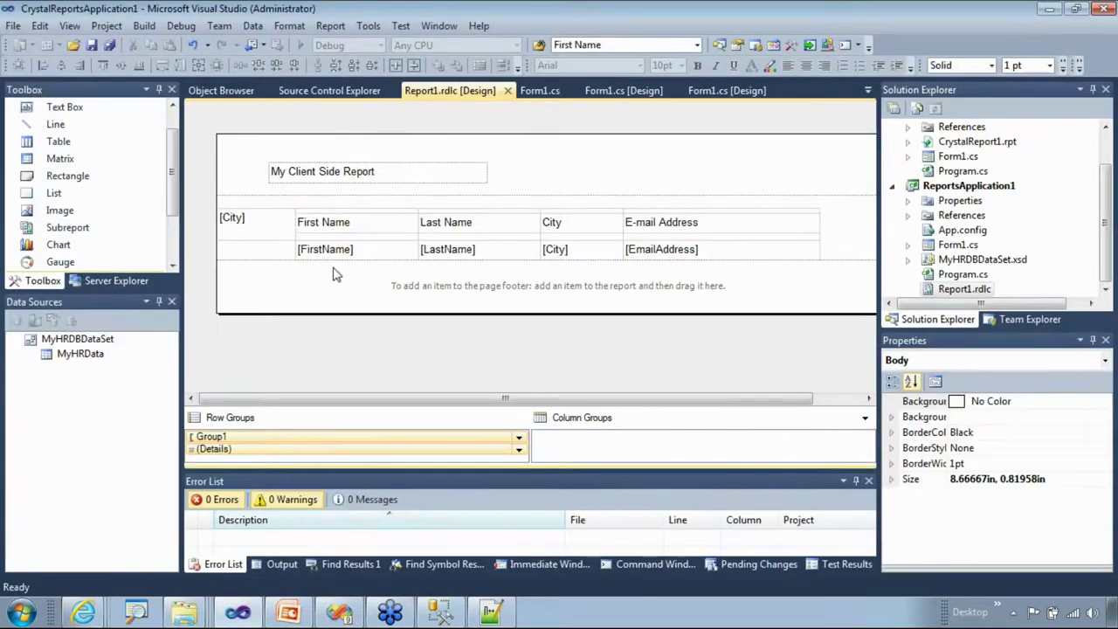
- Add a row under the headings filled with FirstName, LastName, City and EmailAddress fields
double_click(325, 250)
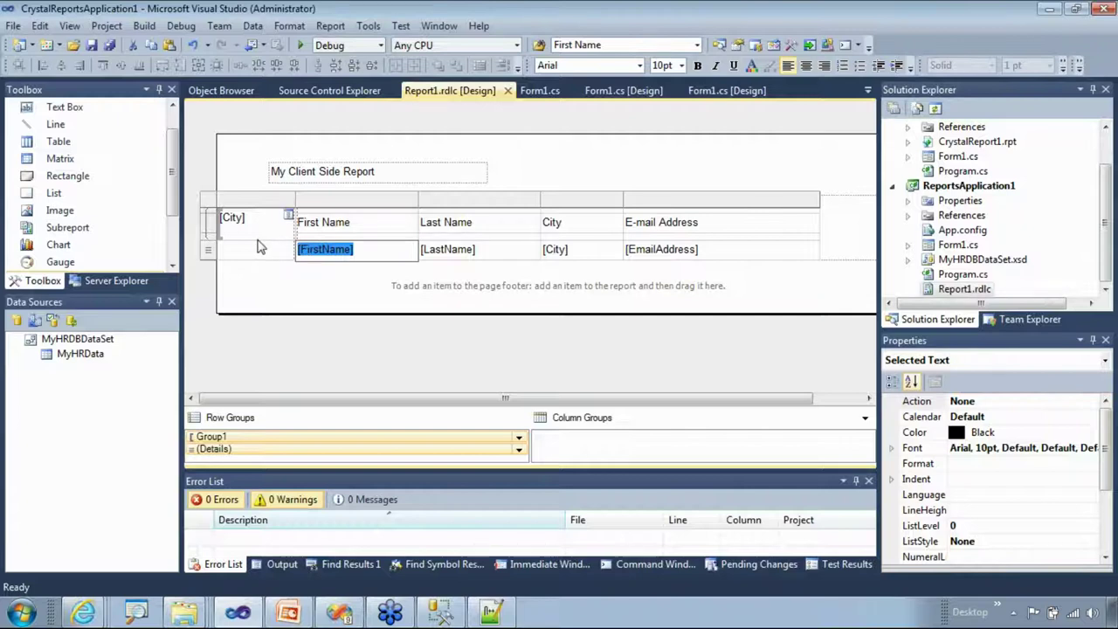
left_click_drag(208, 242, 208, 254)
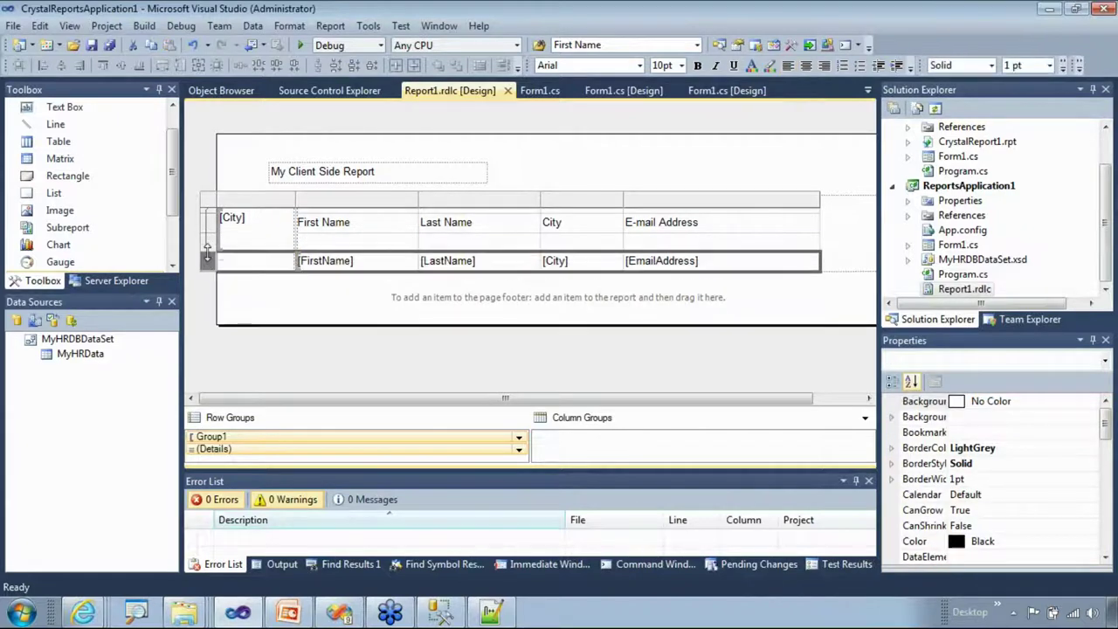
left_click(354, 243)
left_click(408, 244)
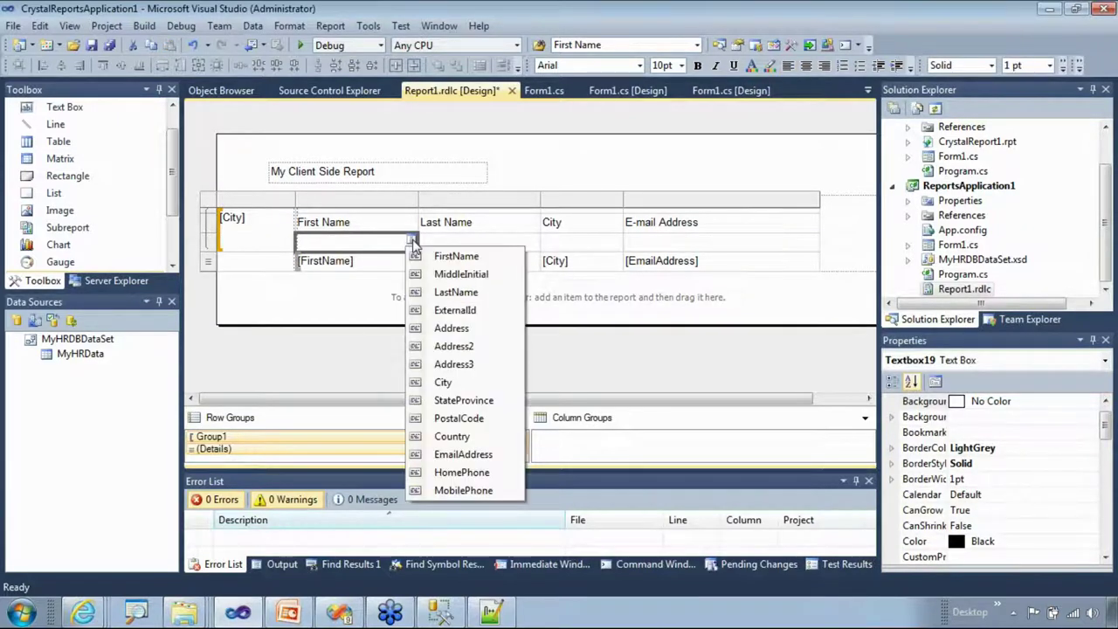
left_click(455, 257)
left_click(482, 244)
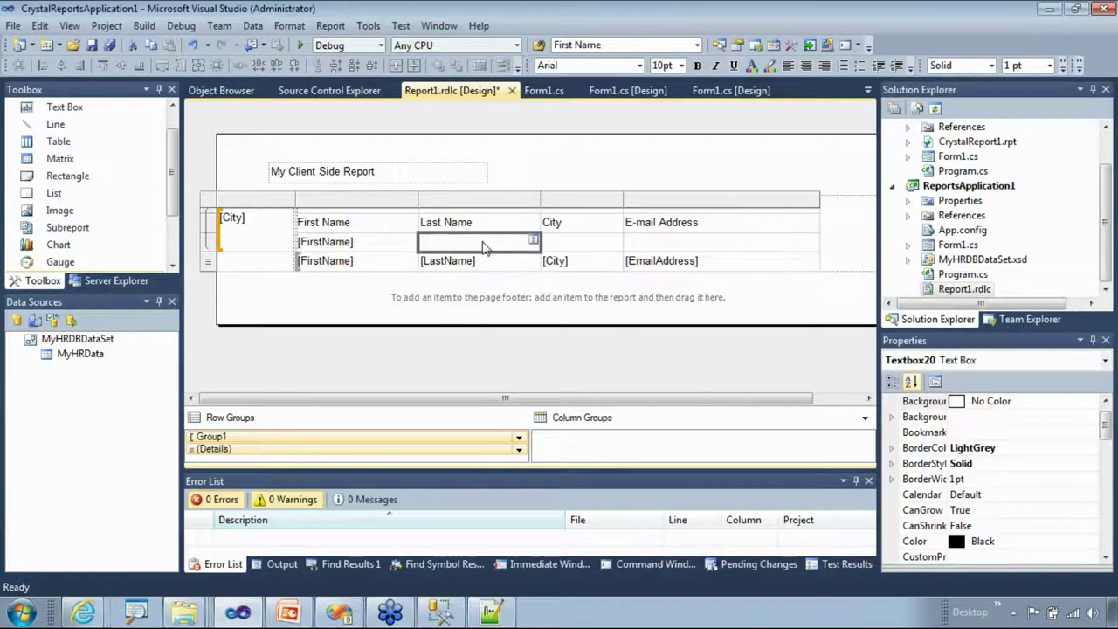
left_click(531, 242)
left_click(564, 291)
left_click(581, 243)
left_click(617, 243)
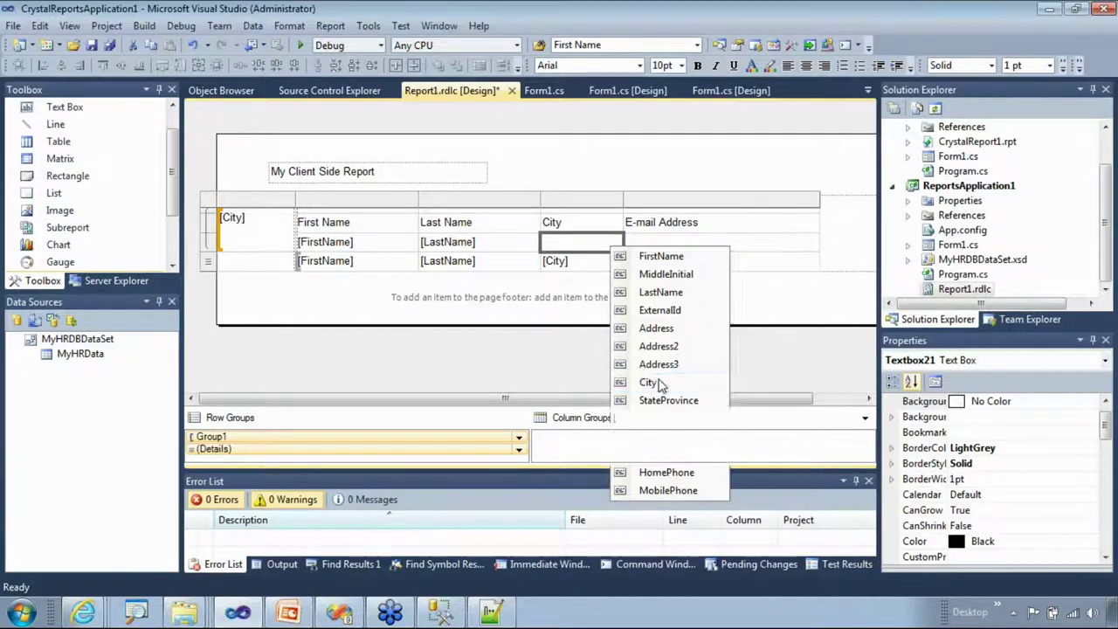
left_click(660, 385)
left_click(808, 247)
left_click(815, 241)
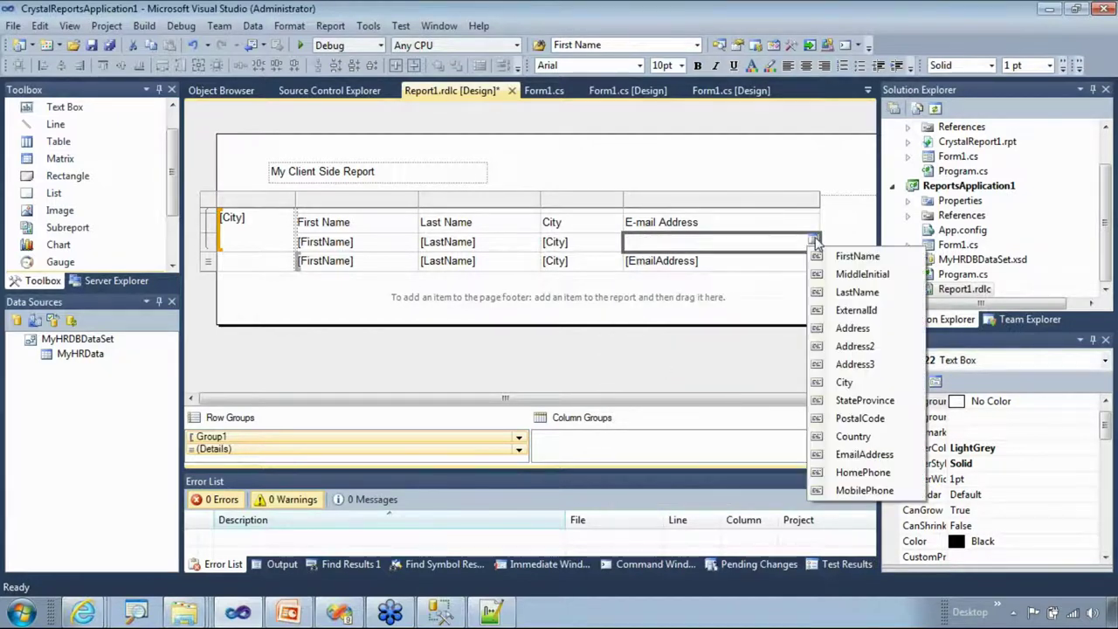
left_click(863, 454)
- Delete the duplicate FirstName, LastName, City and EmailAddress placeholders from the lower row, then run
double_click(383, 264)
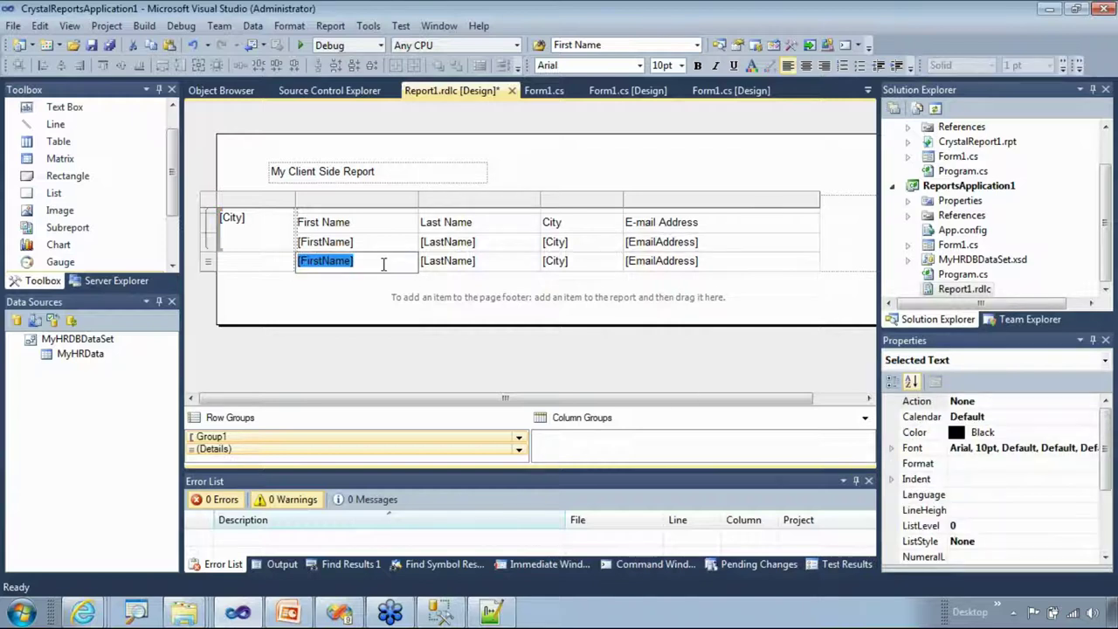
key("Delete")
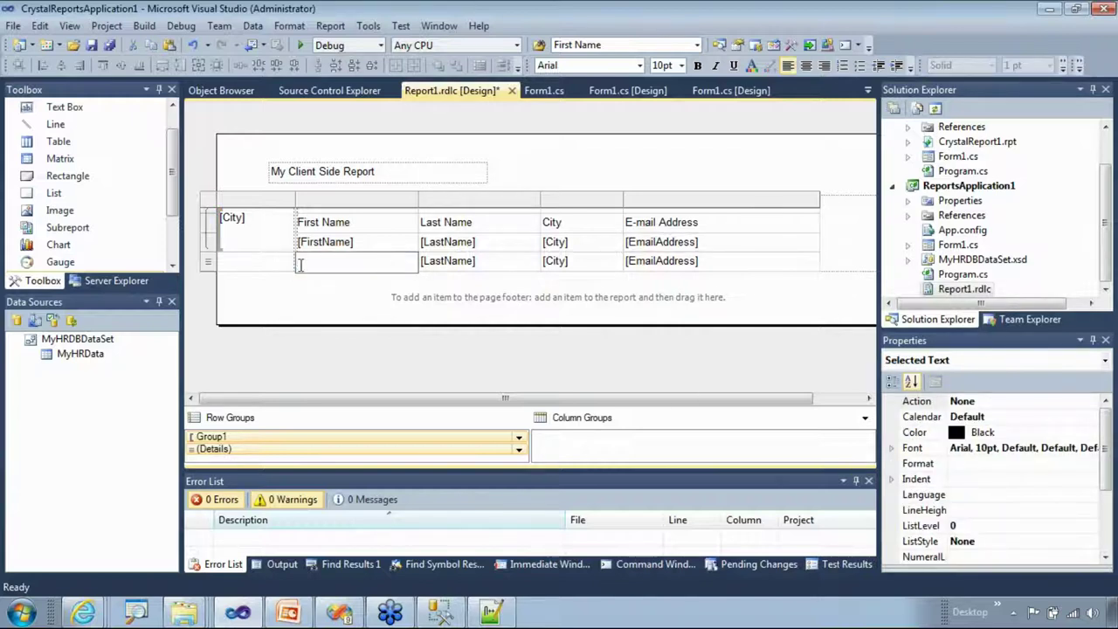
left_click(256, 264)
double_click(447, 261)
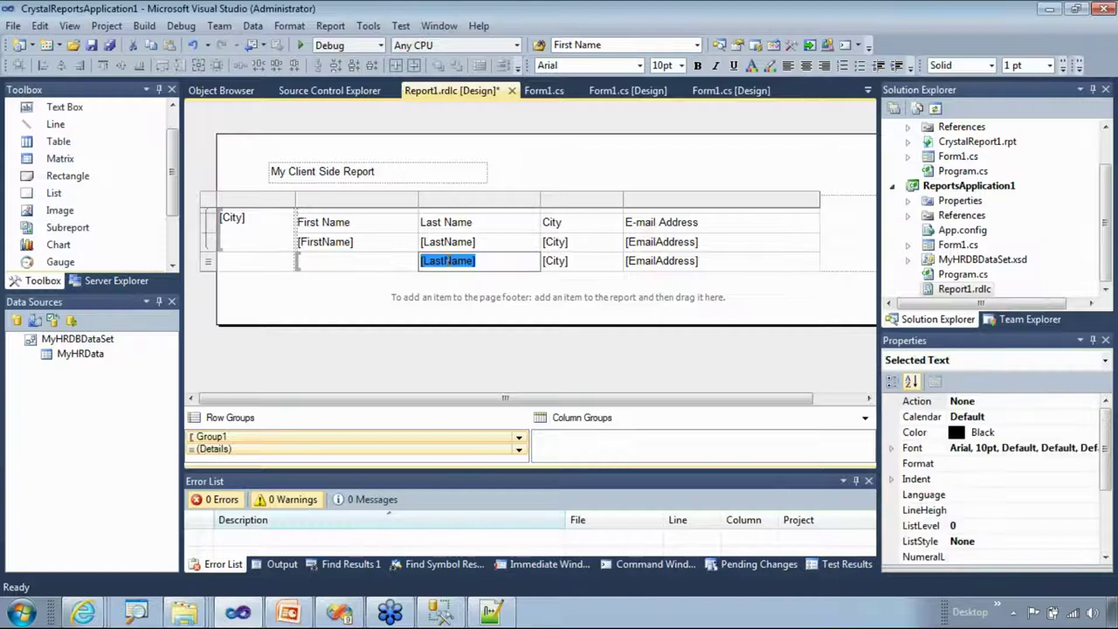
key("Delete")
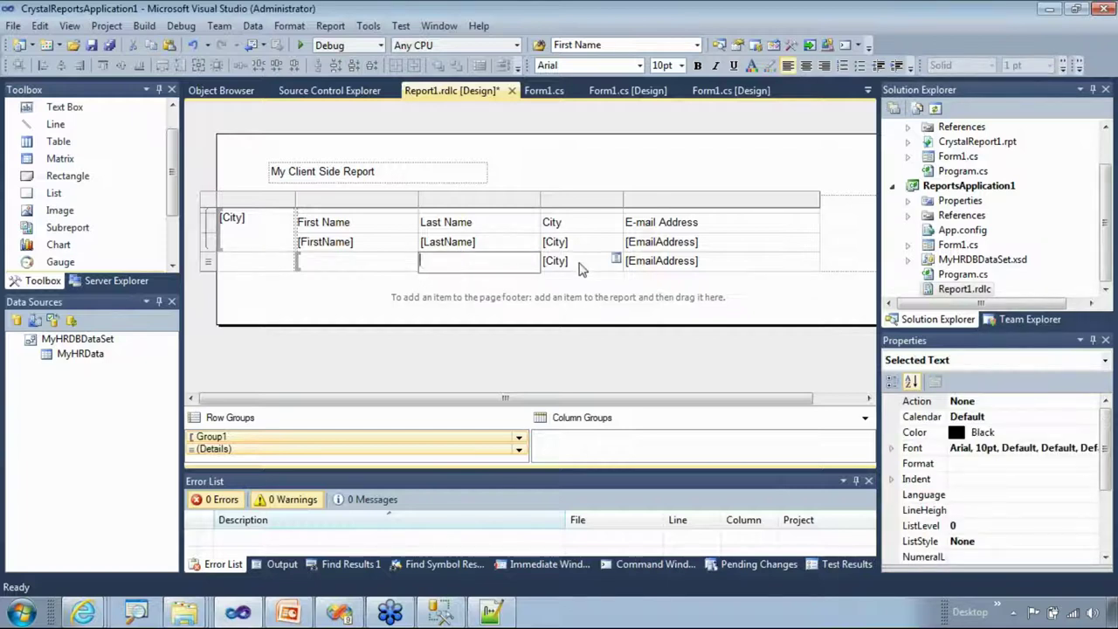
left_click(581, 266)
left_click(569, 261)
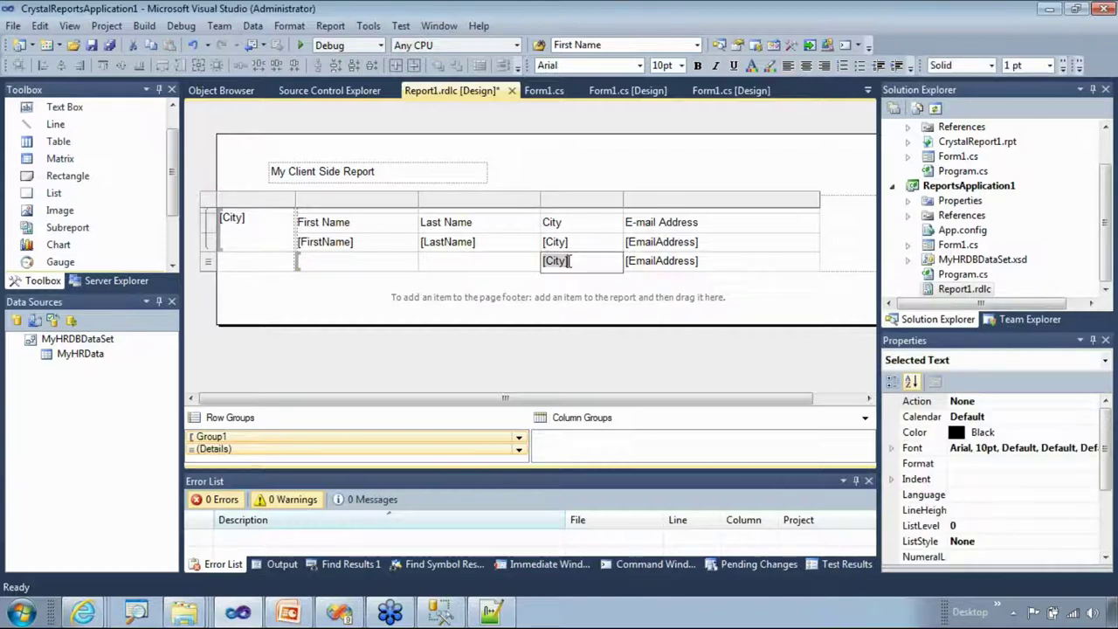
left_click(563, 261)
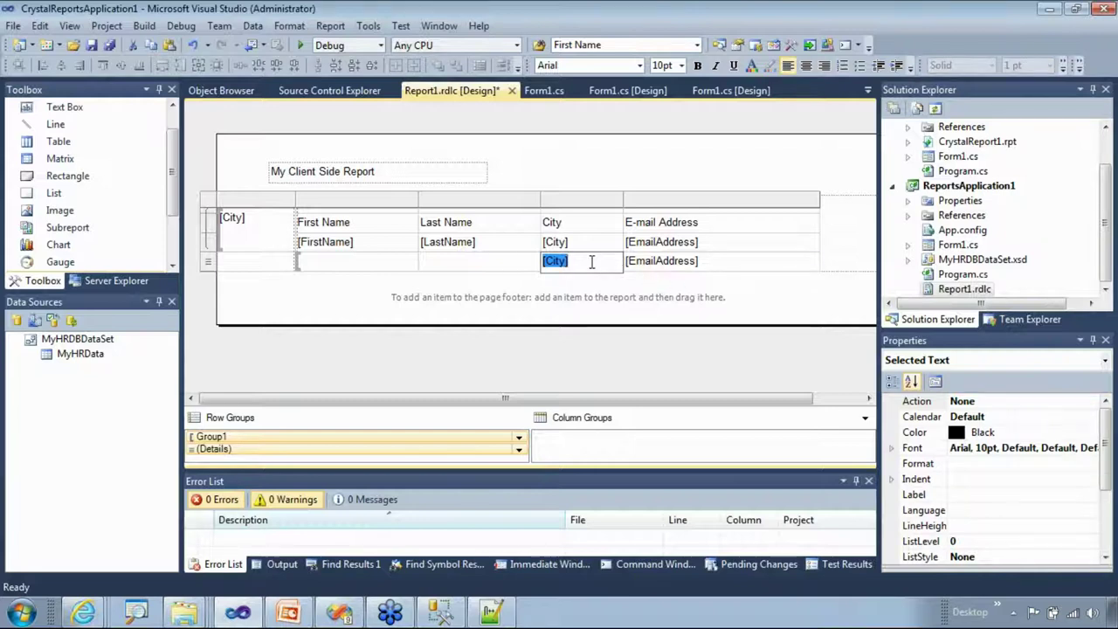
key("Delete")
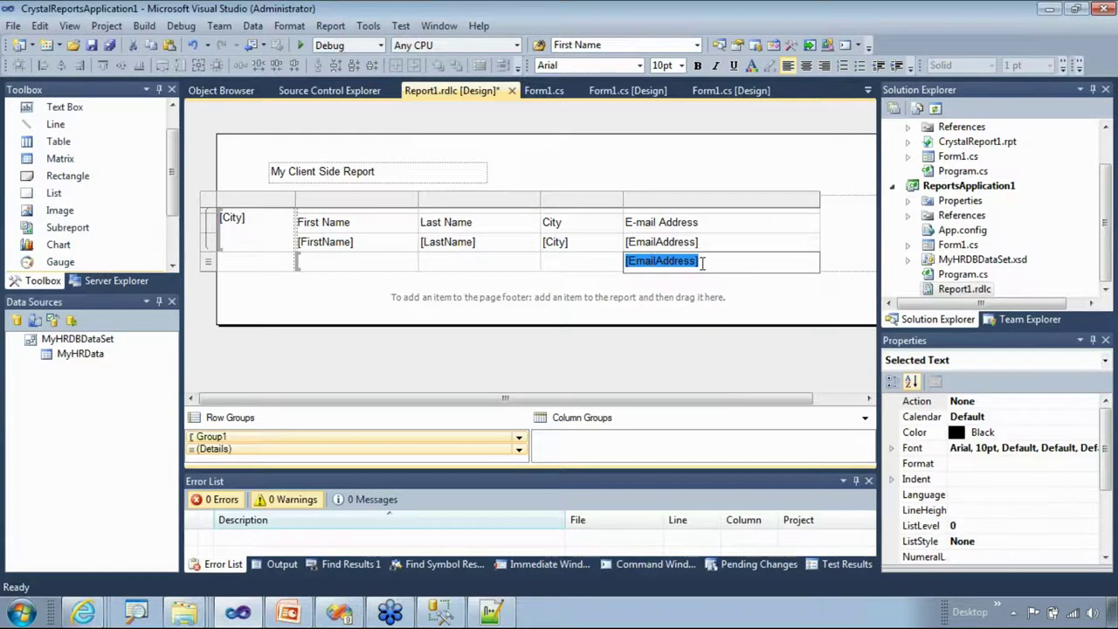
key("Delete")
left_click(597, 271)
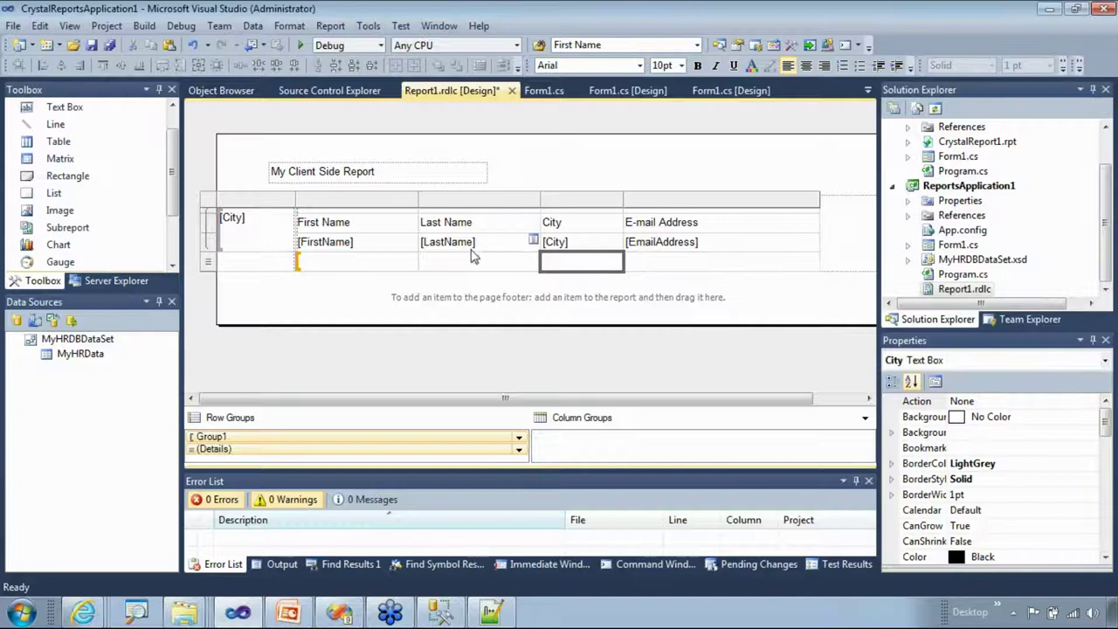
left_click(503, 175)
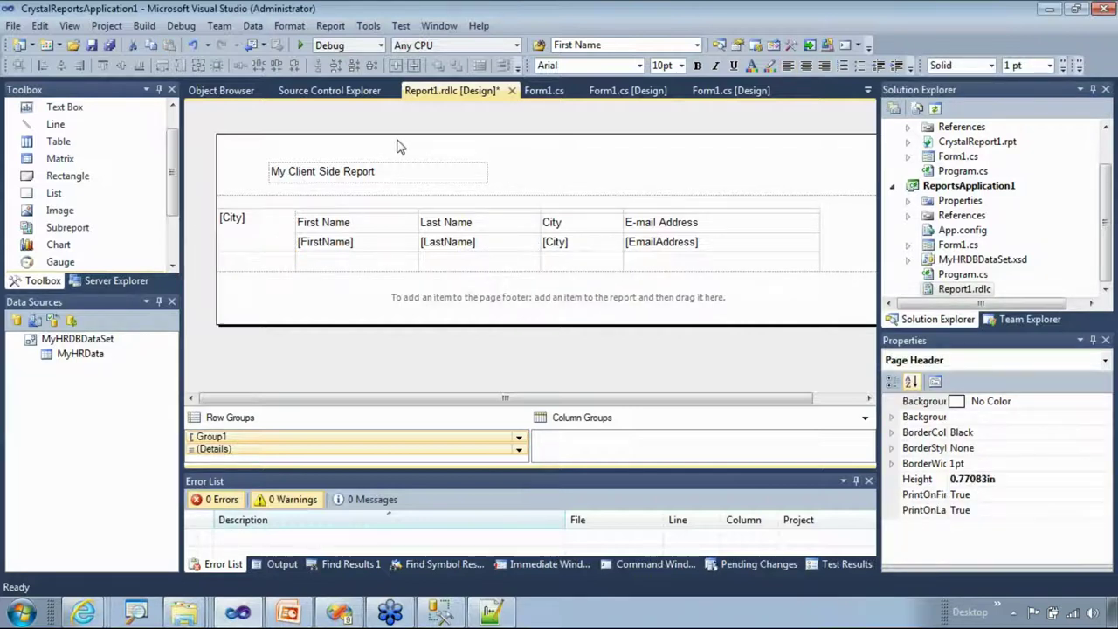
left_click(301, 44)
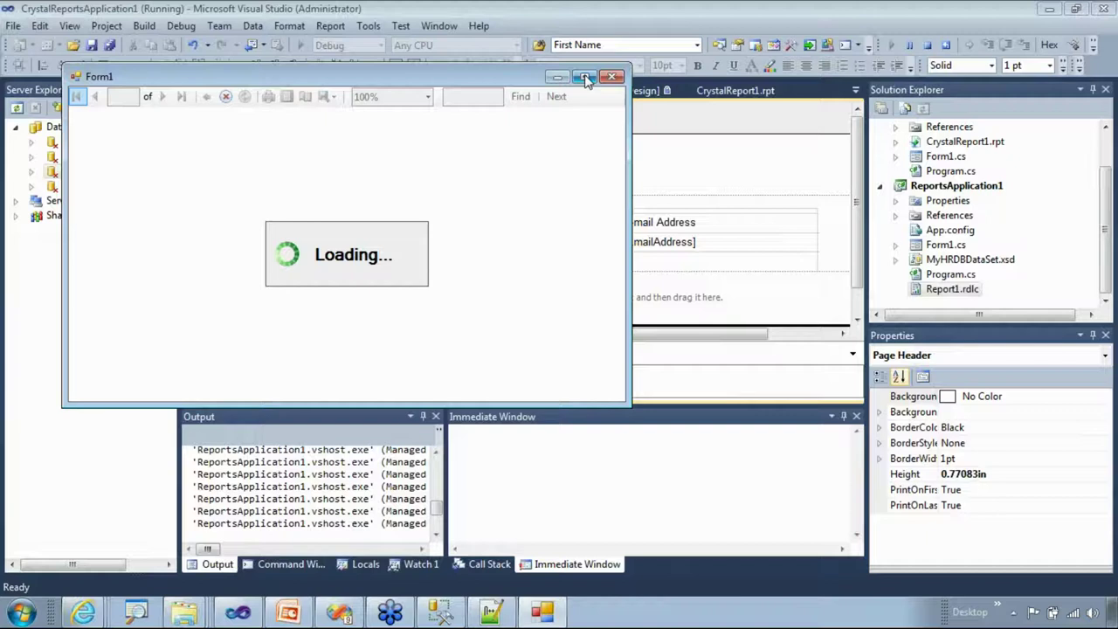
- Inspect the city-grouped report full screen, close Form1, and collapse ReportsApplication1
left_click(586, 77)
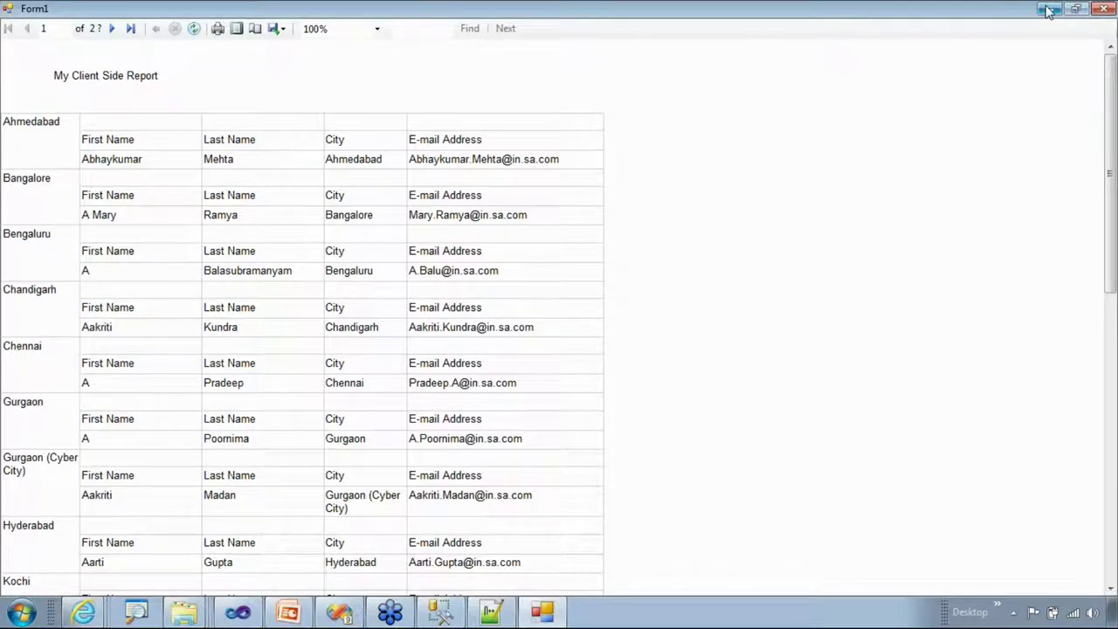
left_click(1102, 8)
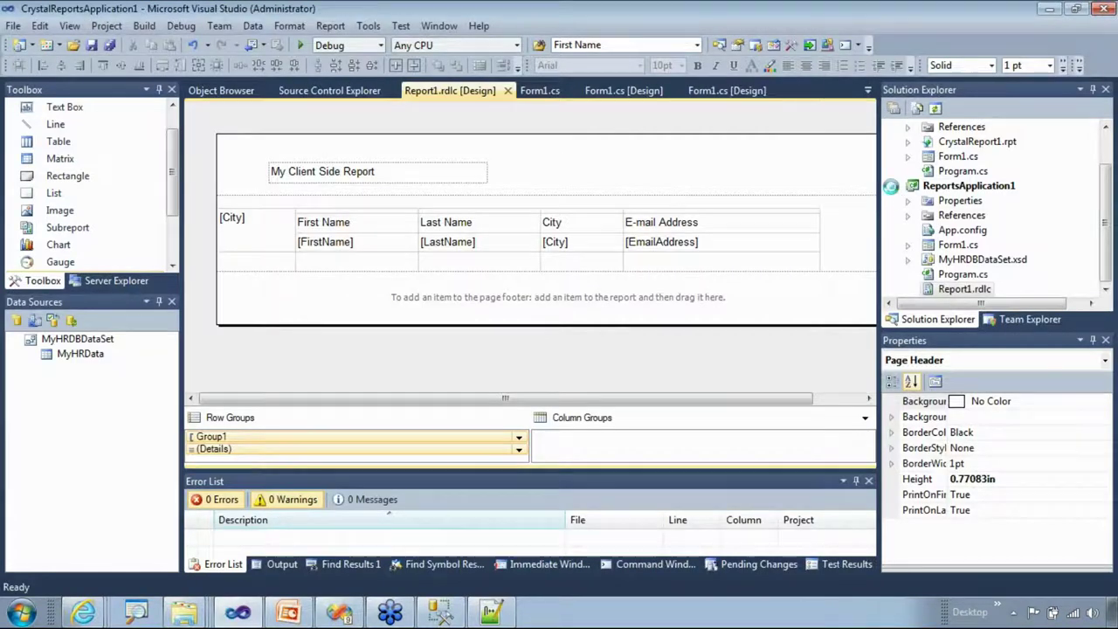
left_click(891, 186)
- Collapse CrystalReportsApplication1 and launch the web application's employee list in the browser
left_click(912, 142)
left_click(891, 141)
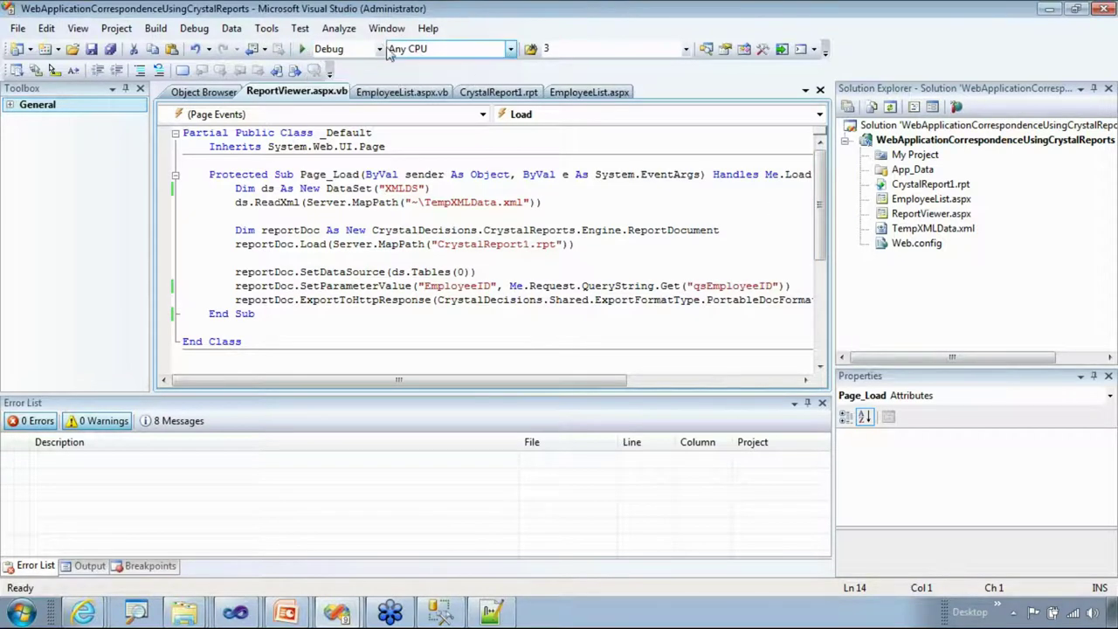
left_click(303, 51)
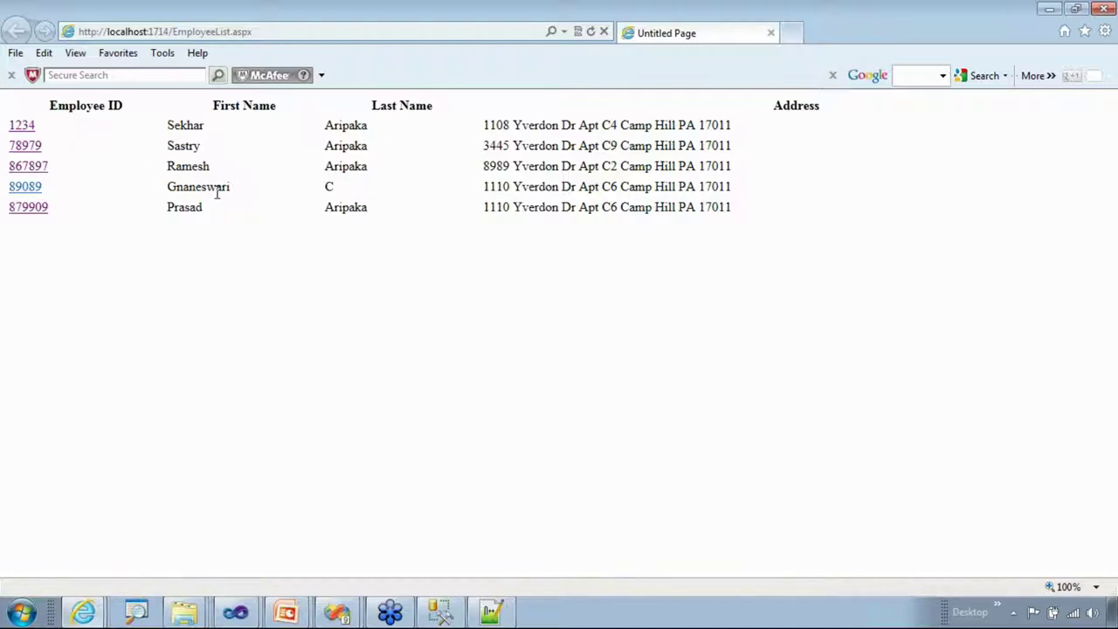
- Follow the first Employee ID link and open its Admission Notice PDF in Adobe Reader
left_click(23, 127)
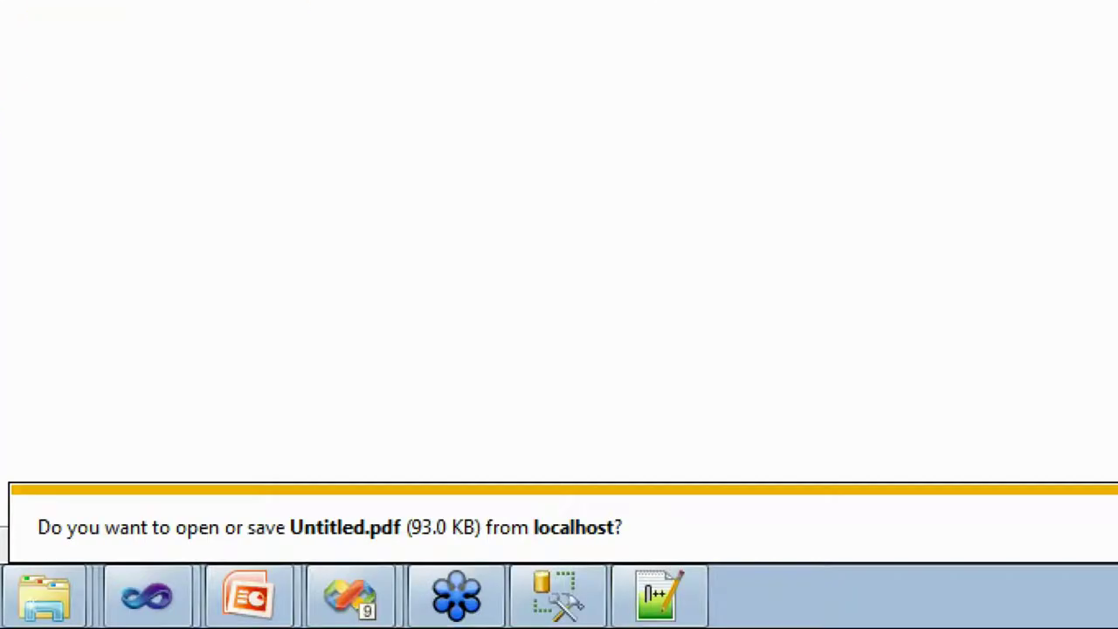
left_click_drag(346, 547, 385, 540)
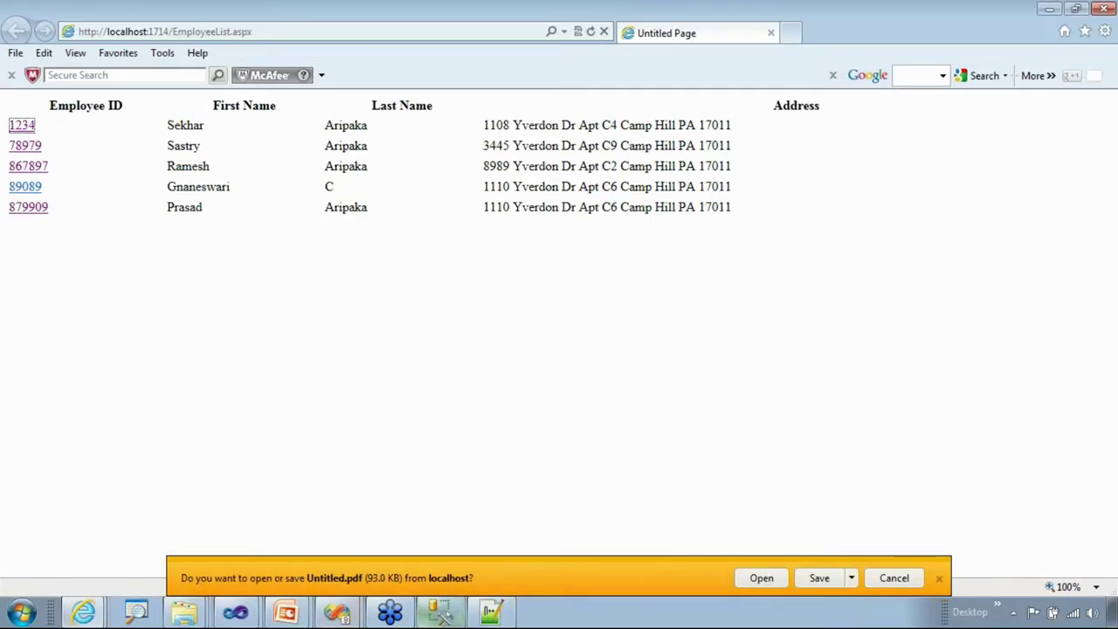
left_click(751, 580)
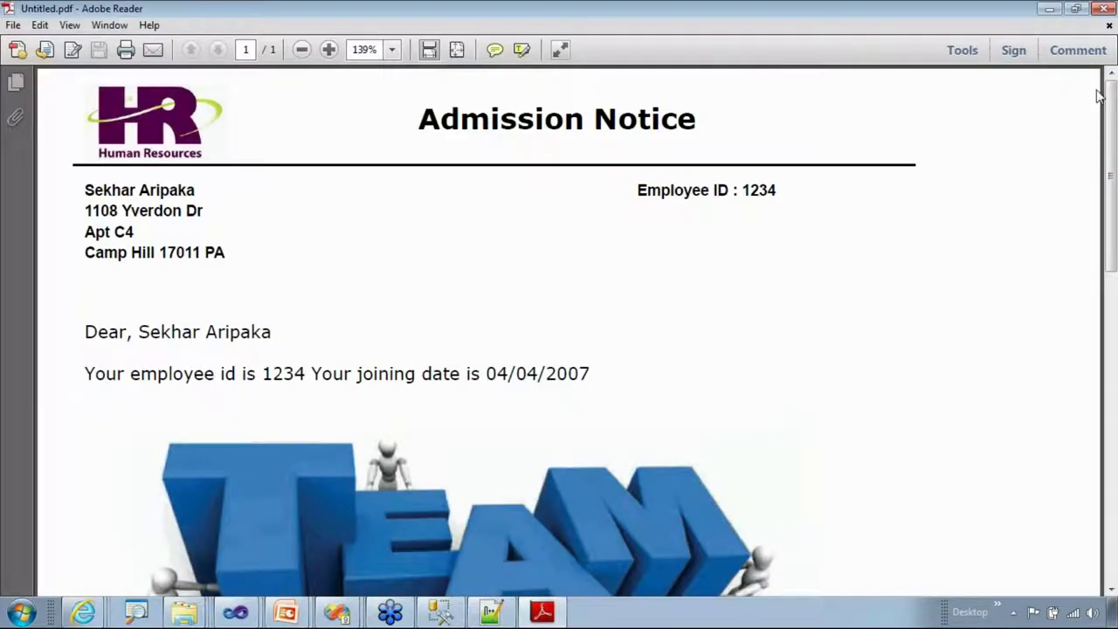
- Restore the Adobe Reader window beside the employee list and set its zoom to 100%
mouse_move(1110, 101)
left_mouse_down()
mouse_move(1110, 275)
mouse_move(1115, 103)
left_mouse_up()
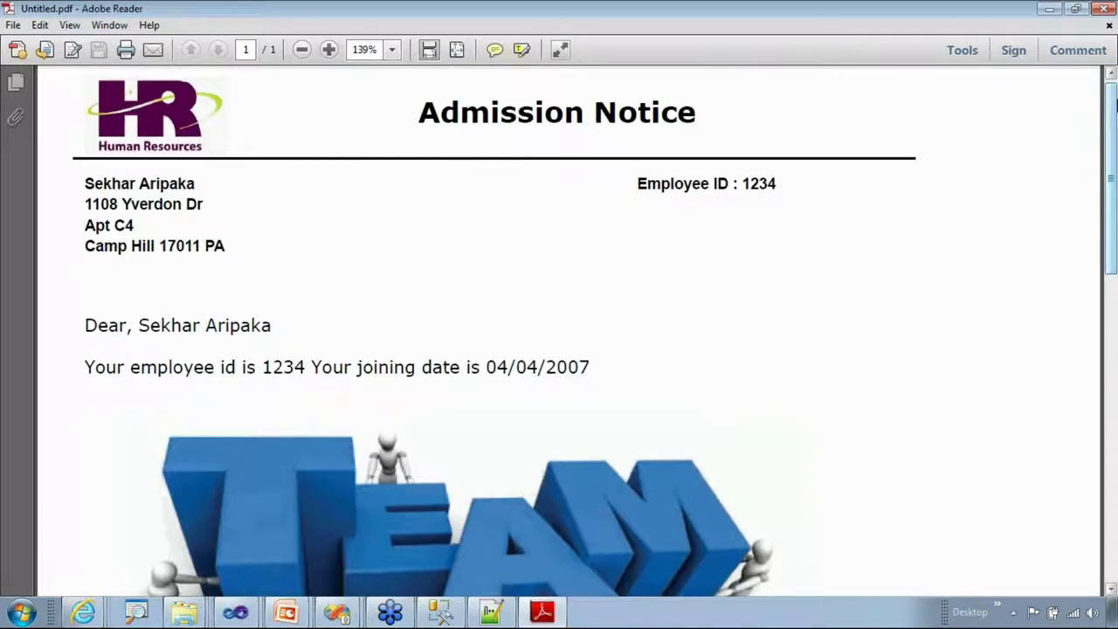
left_click(1076, 8)
left_click_drag(310, 40, 809, 98)
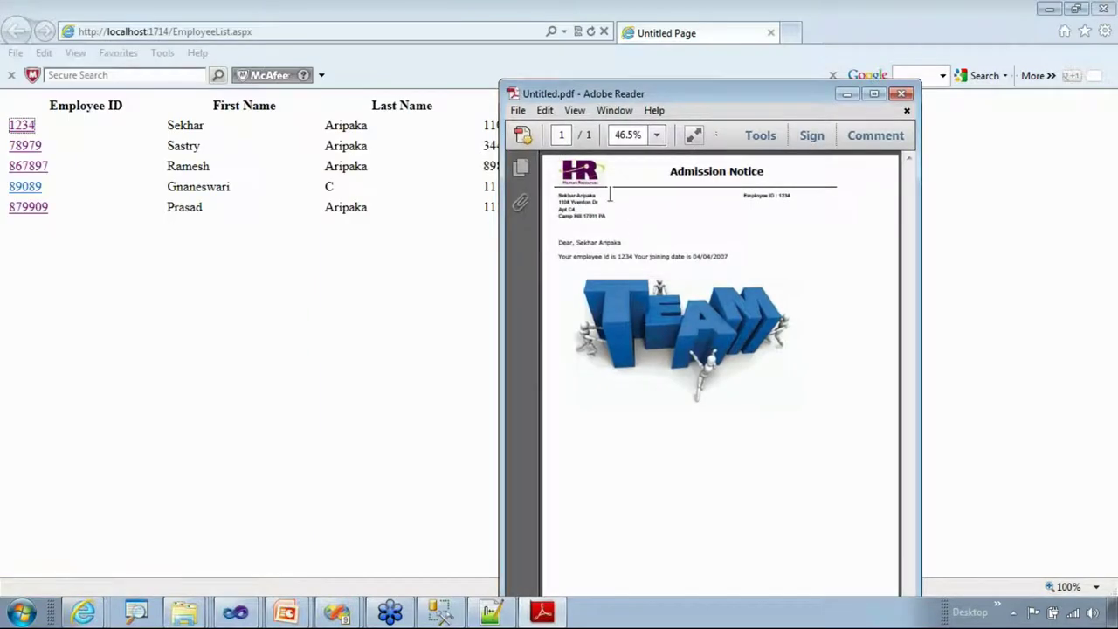
left_click(659, 137)
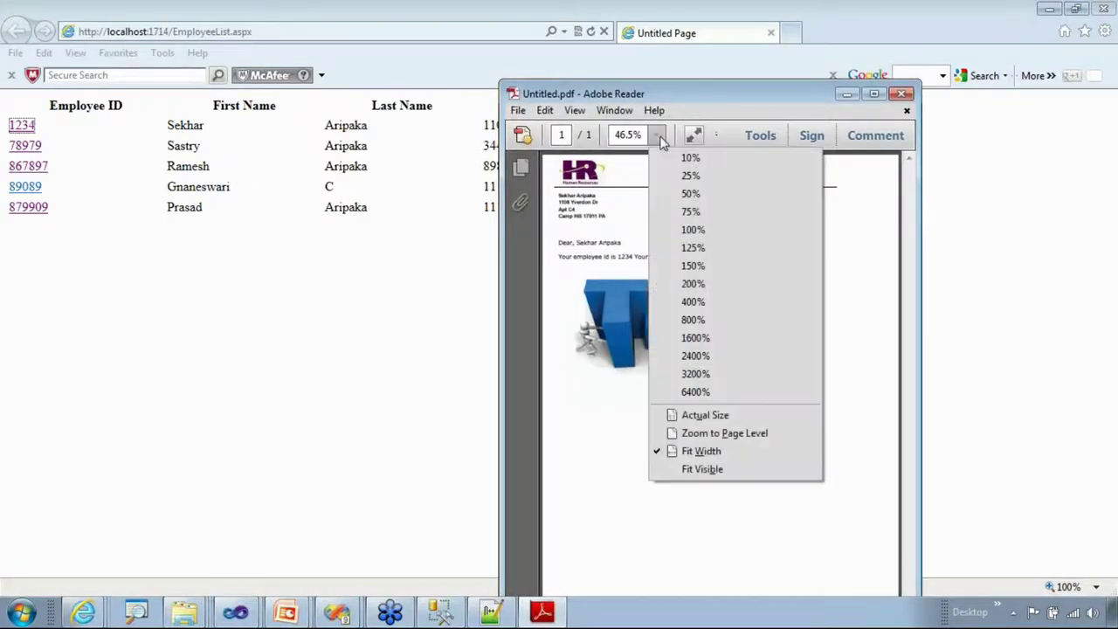
left_click(693, 230)
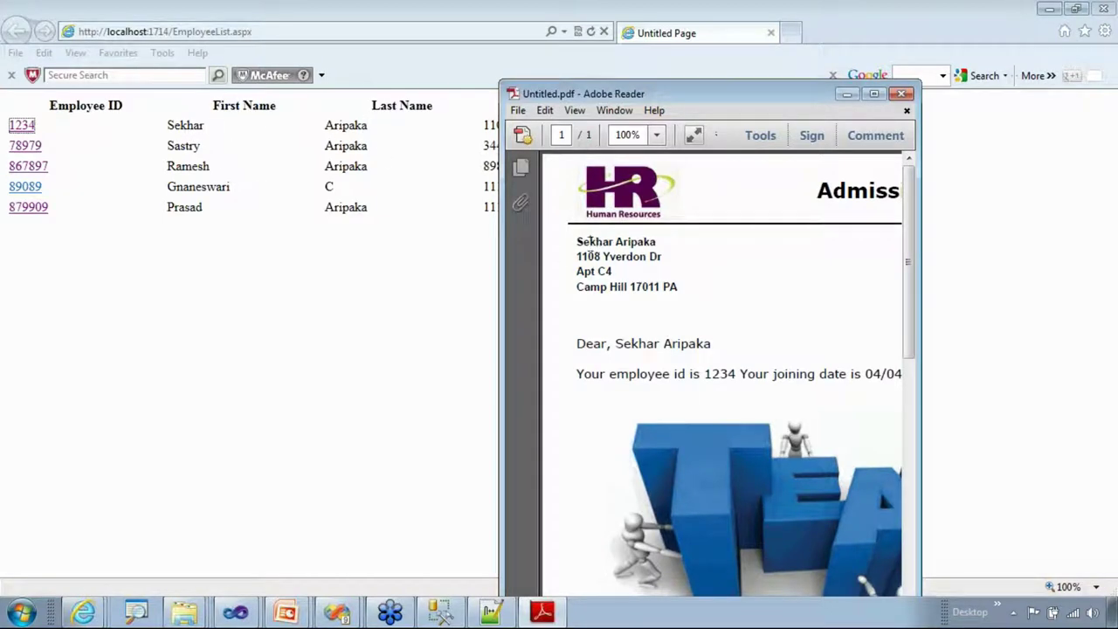
- Highlight the names in the address block and greeting, then request the second employee's notice
left_click_drag(590, 242, 635, 248)
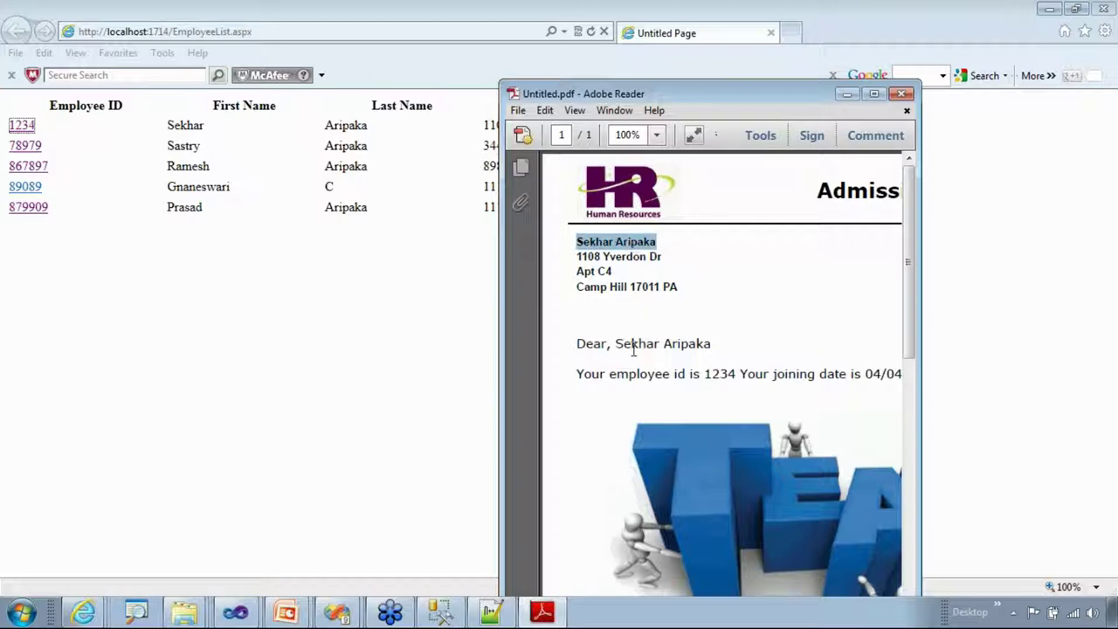
left_click_drag(634, 349, 683, 348)
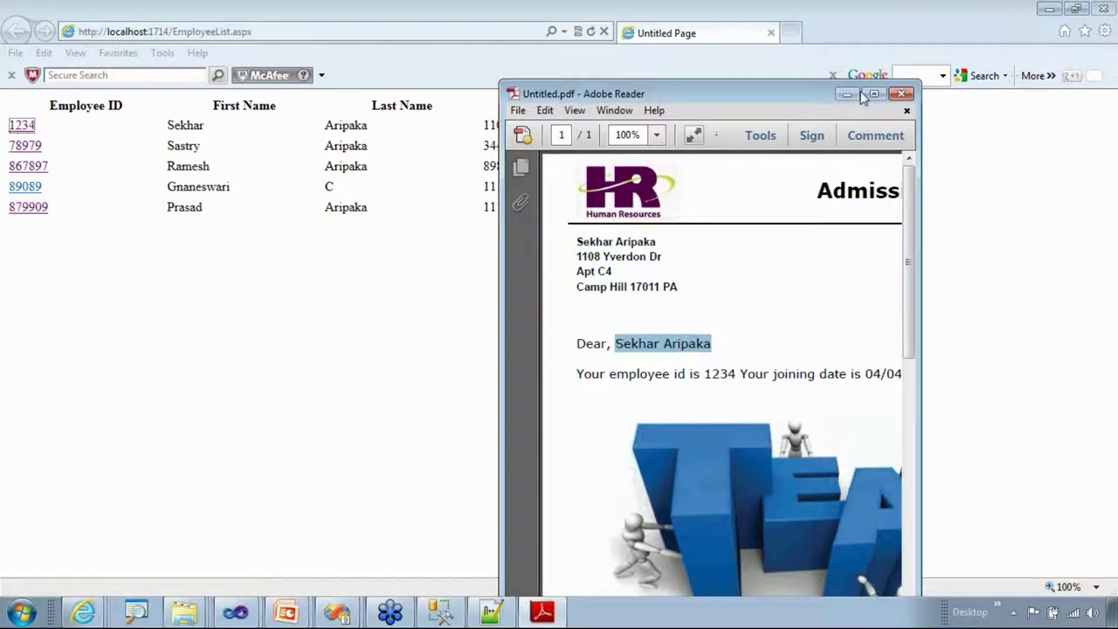
left_click(26, 145)
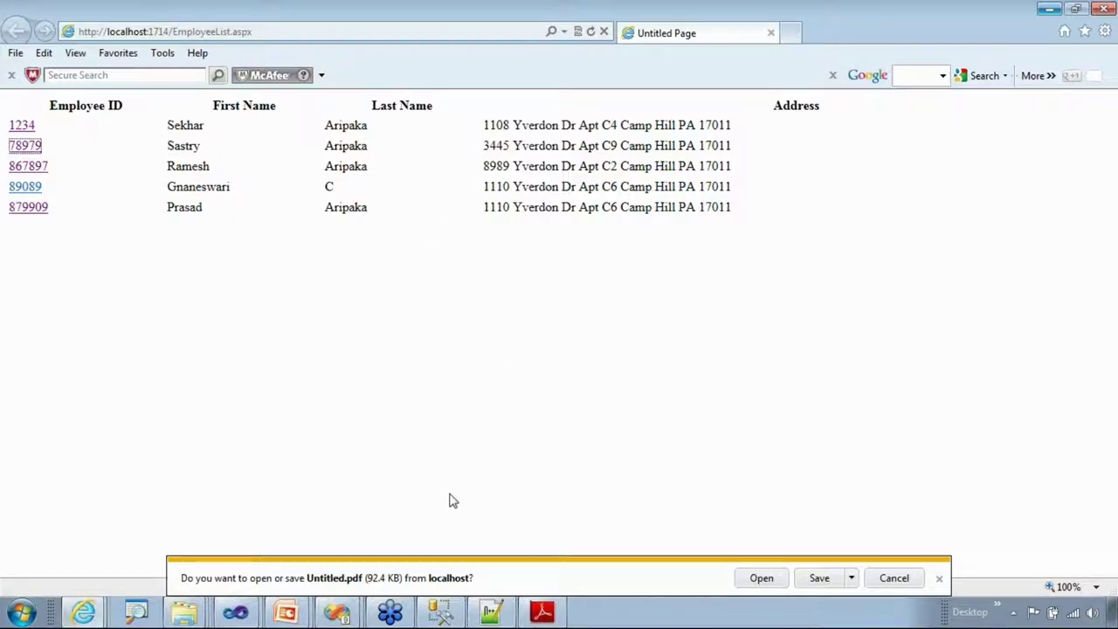
- Open the second employee's PDF at 100% zoom in a wider, slightly shifted window
left_click(765, 579)
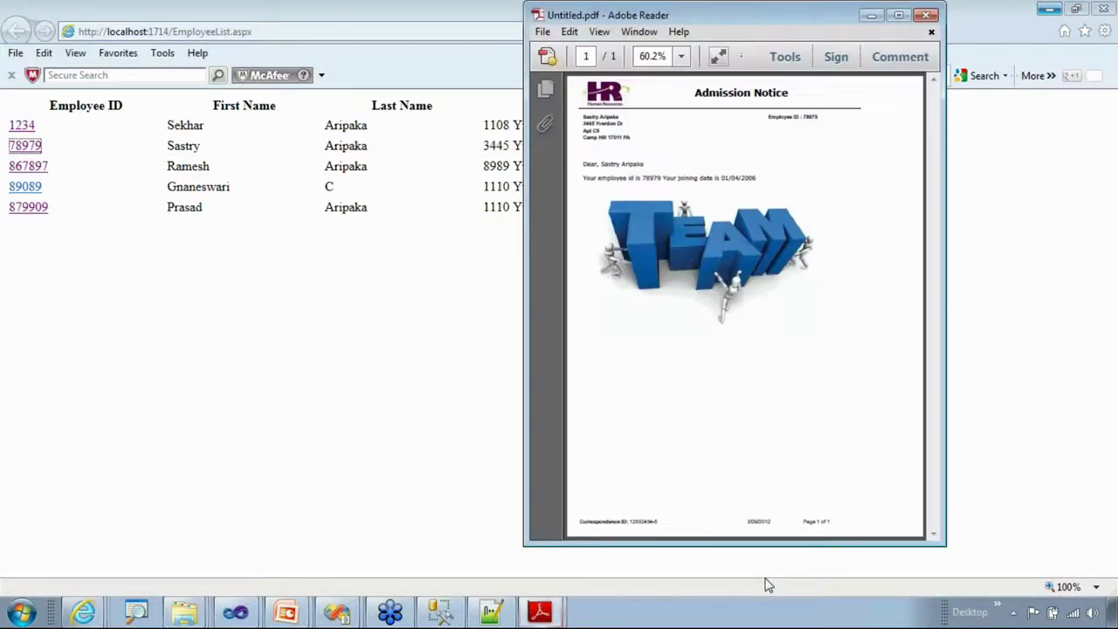
left_click_drag(601, 164, 645, 165)
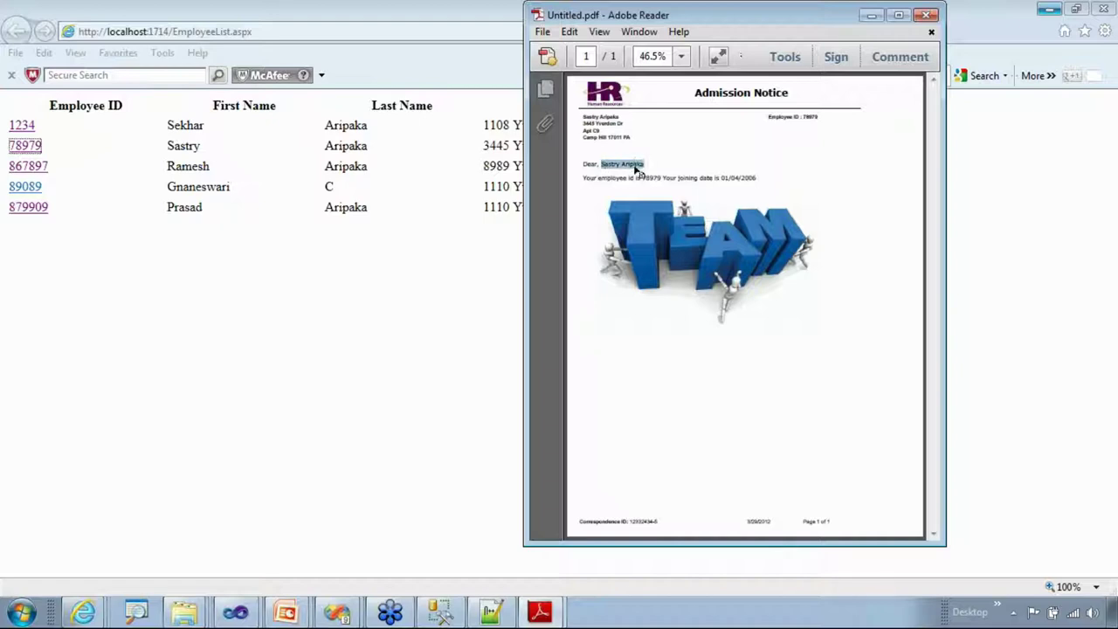
left_click(684, 56)
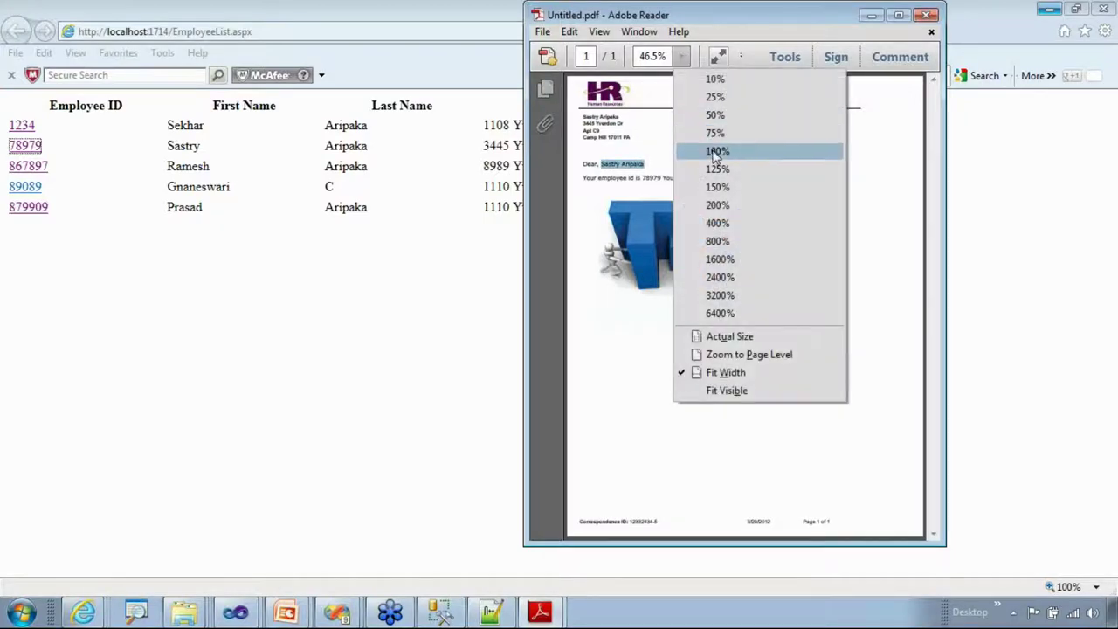
left_click(714, 153)
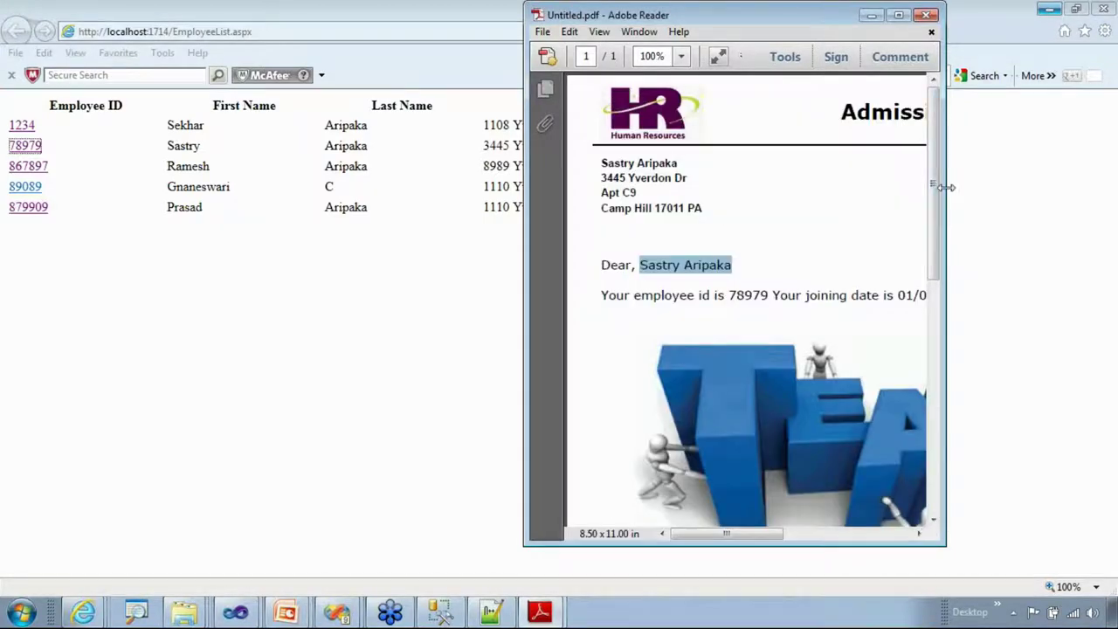
left_click_drag(940, 183, 1112, 165)
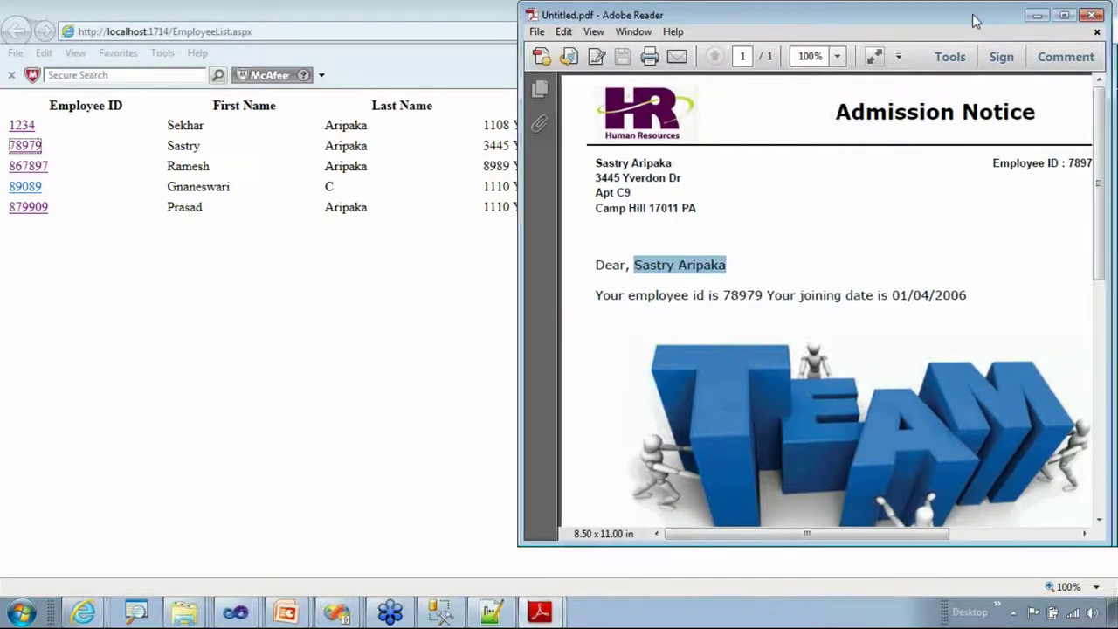
left_click_drag(972, 20, 881, 25)
- Highlight the addressee's name, joining date wording and employee ID number in the letter
mouse_move(1022, 138)
left_mouse_down()
mouse_move(1053, 140)
mouse_move(1042, 139)
left_mouse_up()
scroll(1041, 147, "down", 1)
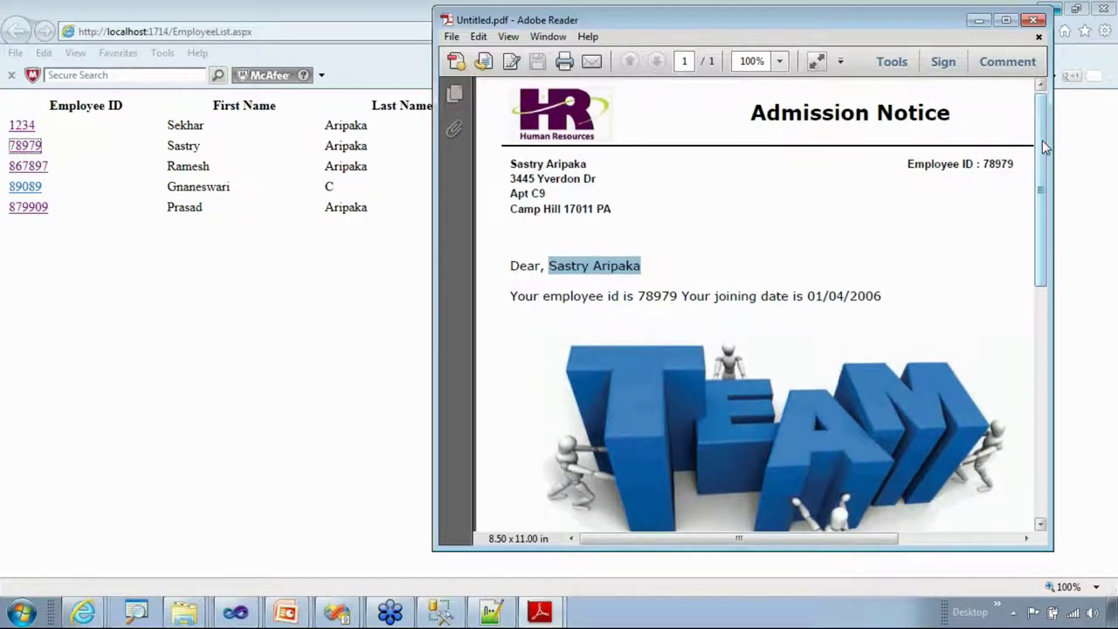
scroll(1044, 153, "down", 2)
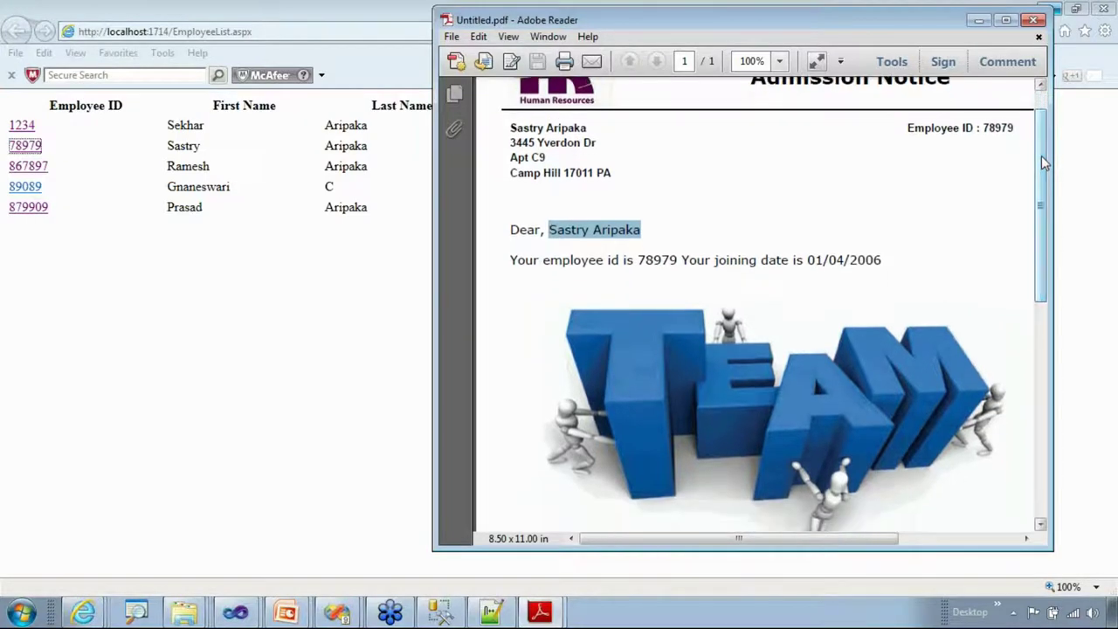
left_click(989, 131)
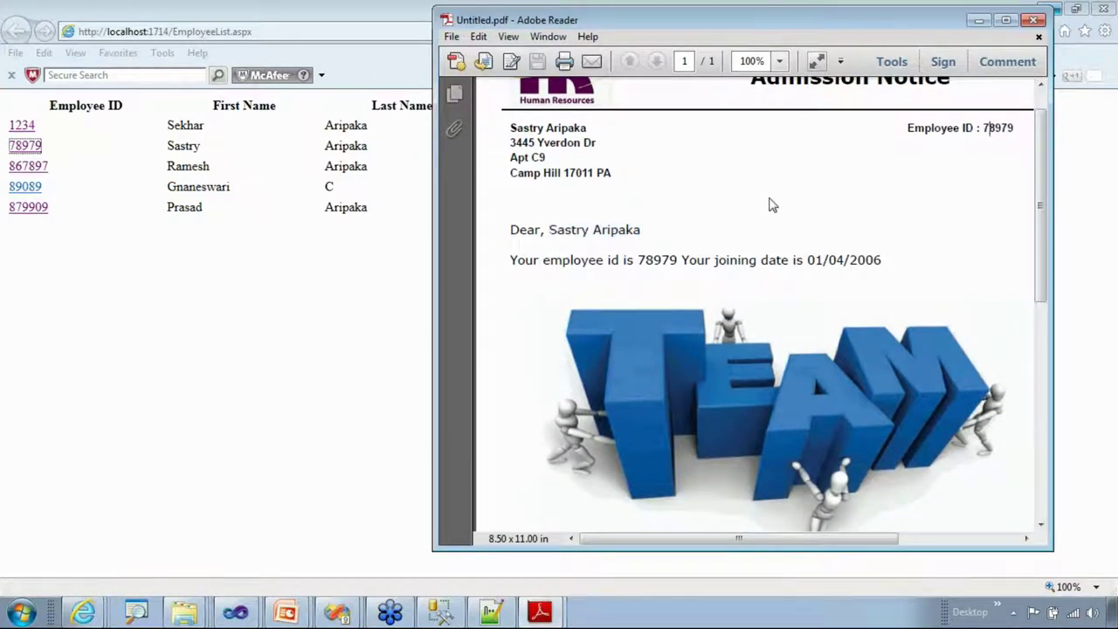
left_click_drag(565, 223, 606, 223)
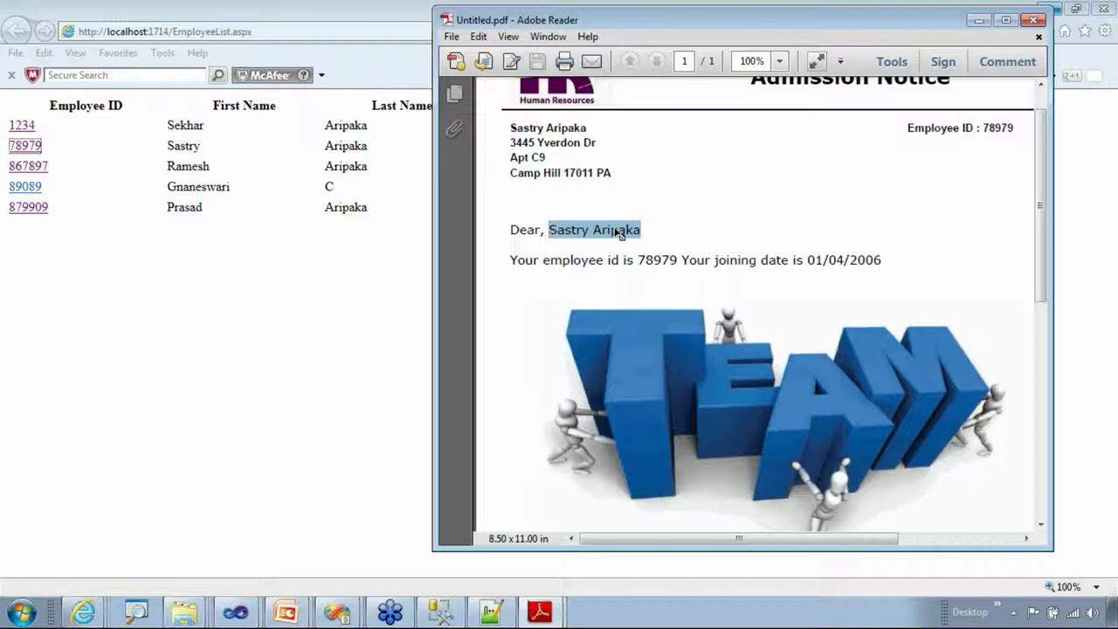
left_click_drag(718, 264, 793, 271)
double_click(650, 264)
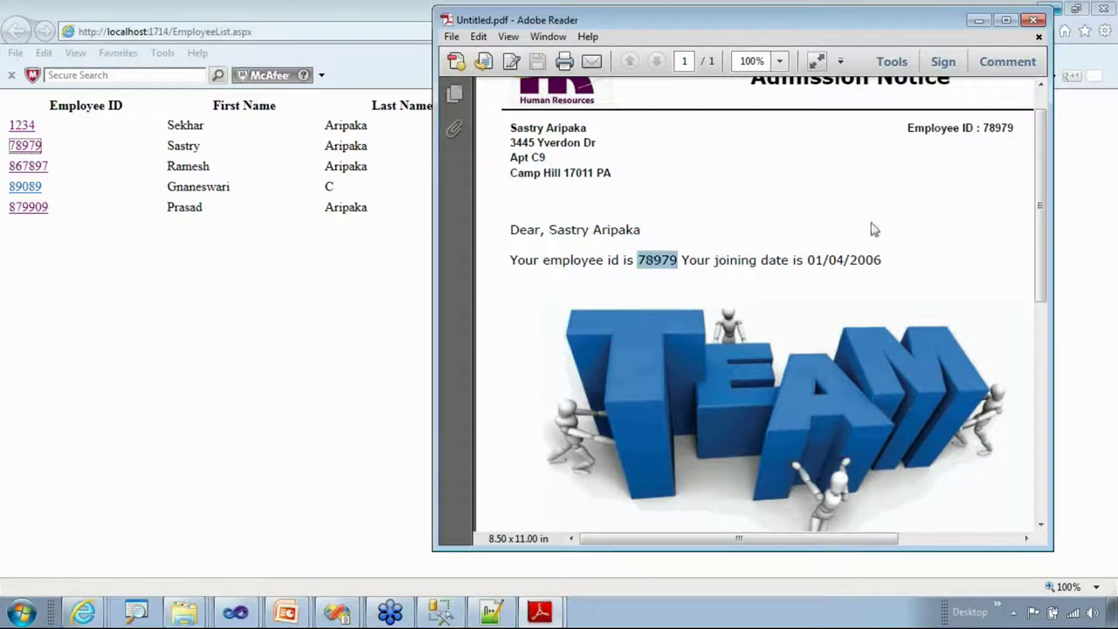
- Scroll to the footer, highlight the date 3/29/2012, scroll back and close the PDF
left_click_drag(1039, 210, 1042, 419)
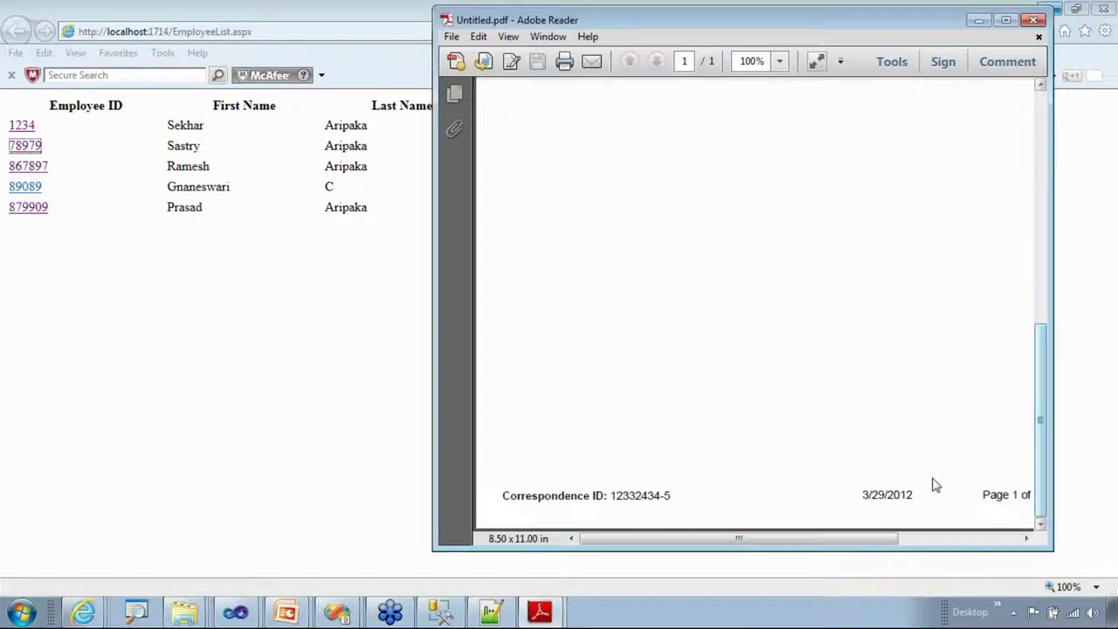
left_click_drag(826, 541, 864, 541)
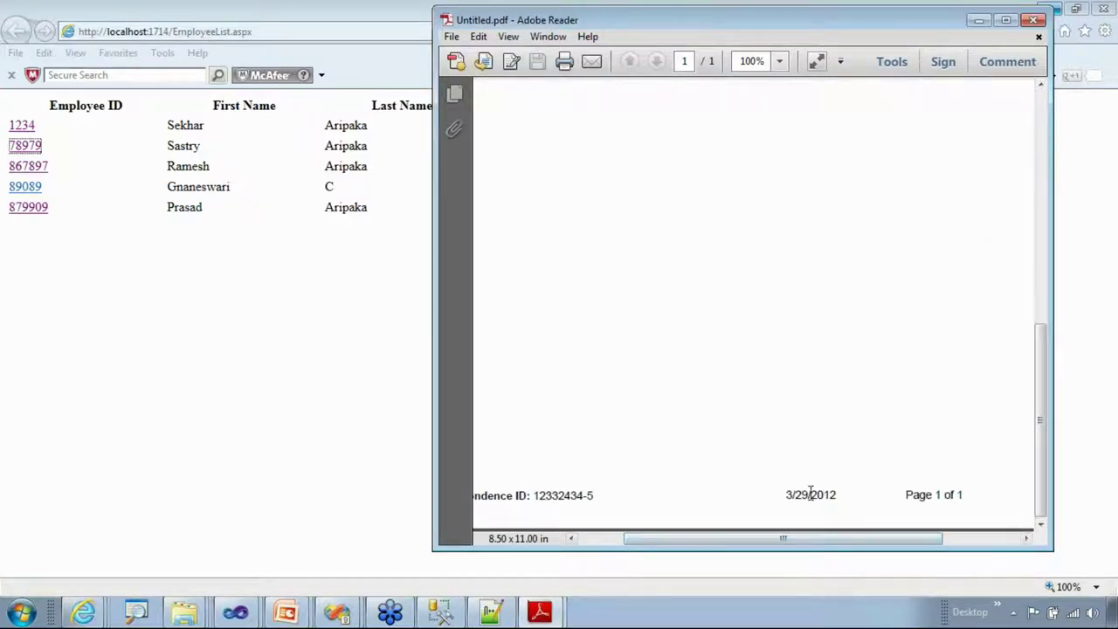
left_click_drag(789, 494, 843, 494)
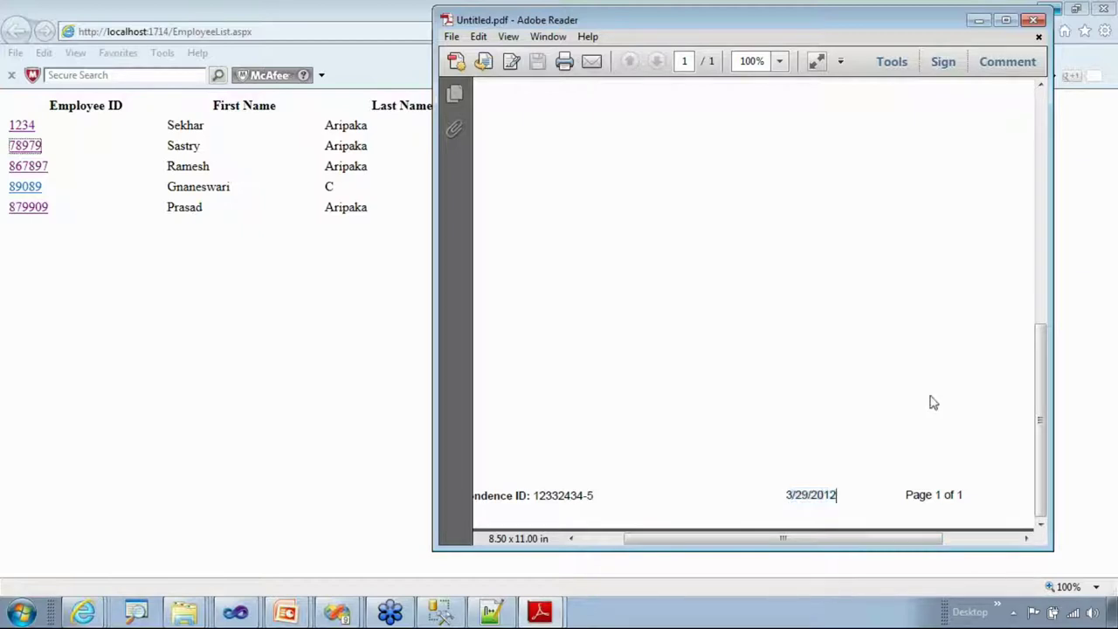
left_click_drag(1043, 444, 1053, 224)
left_click_drag(841, 538, 707, 541)
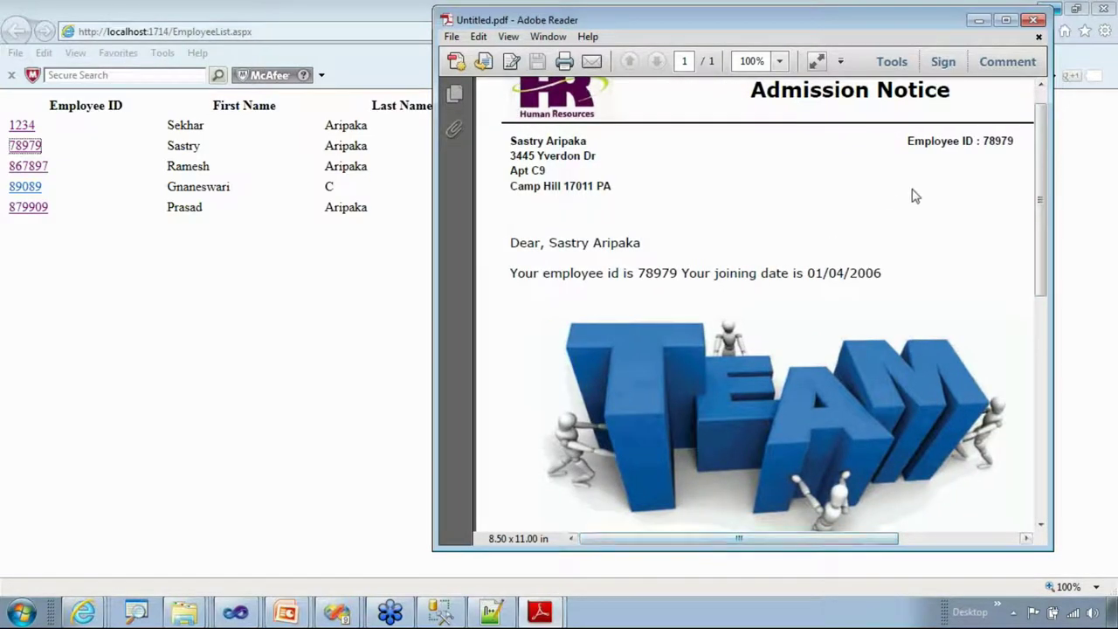
left_click(1033, 19)
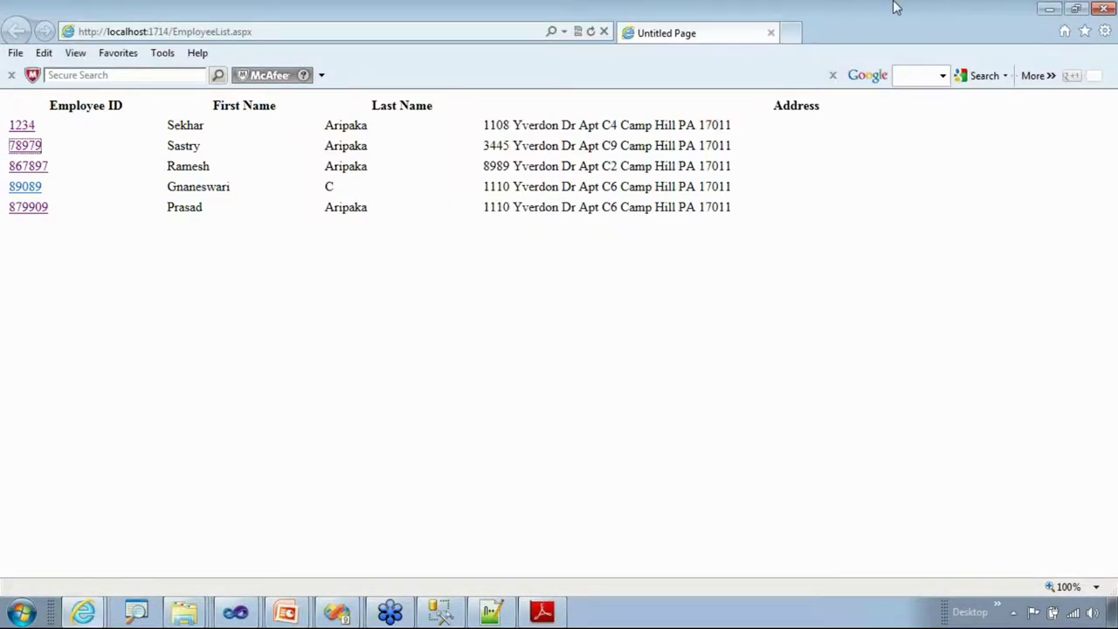
- Close the browser and Reader, open TempXMLData.xml and highlight the first employee's ID
left_click(1103, 7)
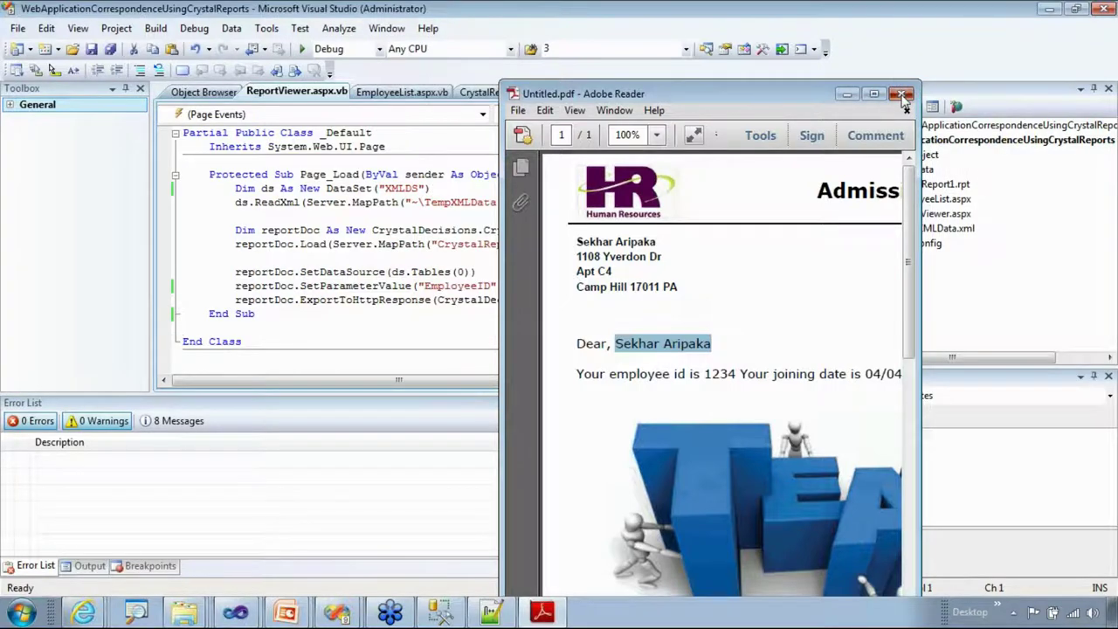
left_click(902, 94)
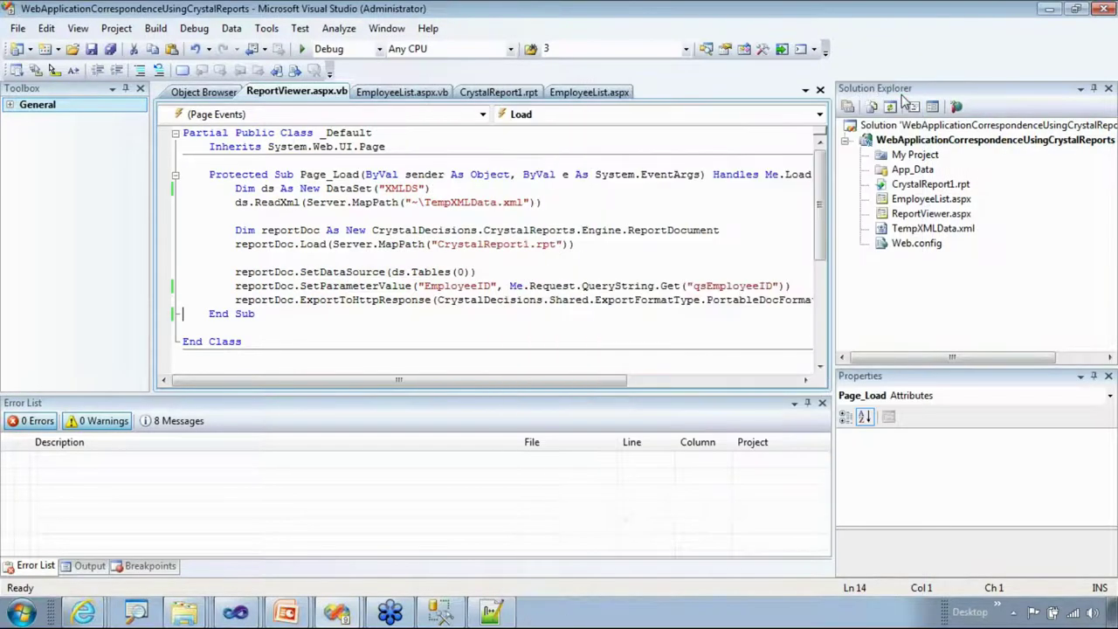
double_click(885, 200)
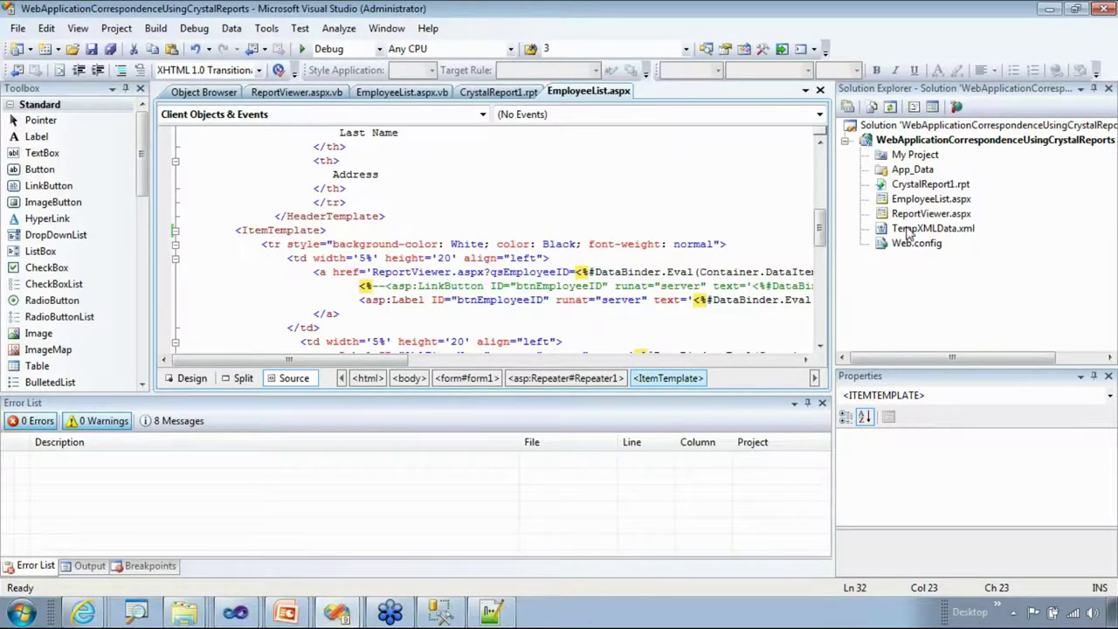
double_click(908, 229)
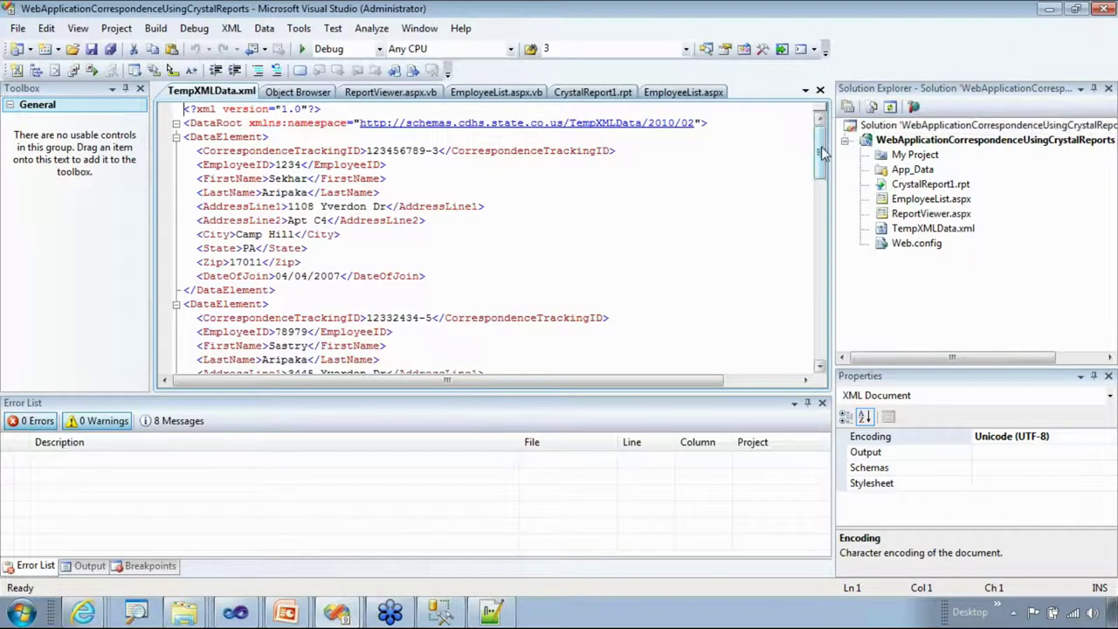
left_click_drag(275, 164, 295, 178)
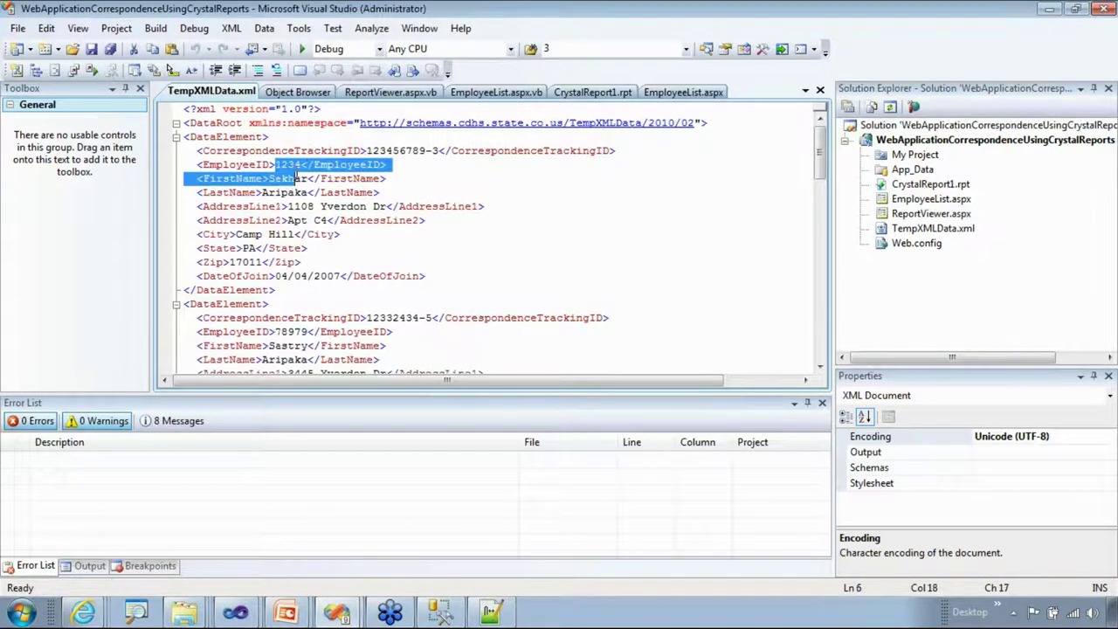
double_click(895, 201)
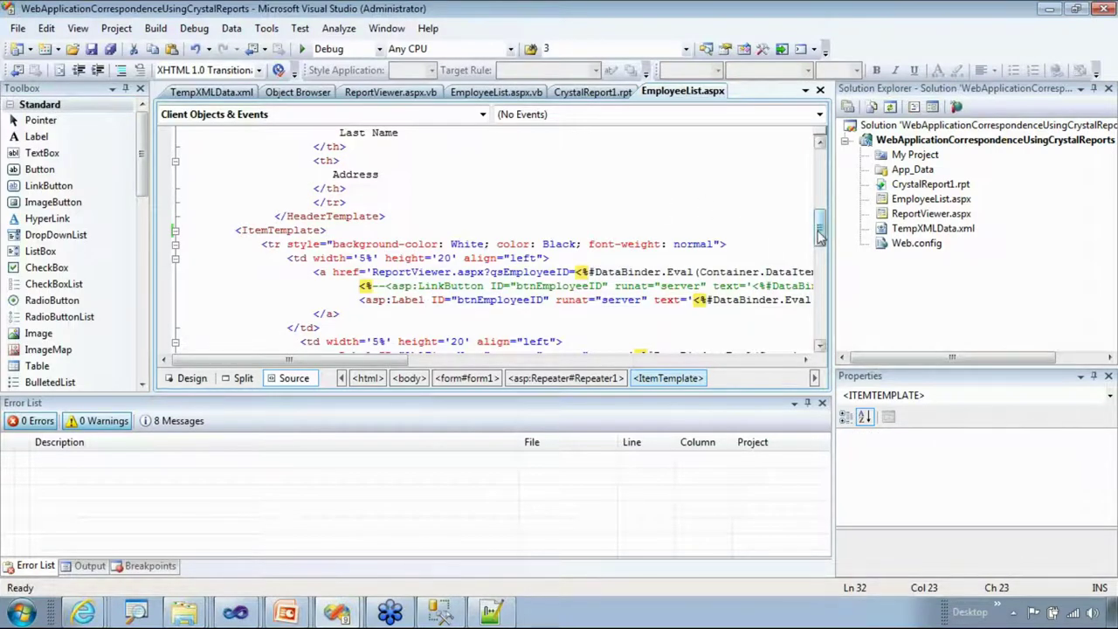
- In EmployeeList.aspx, mark the anchor linking to ReportViewer.aspx with the qsEmployeeID parameter
mouse_move(819, 234)
left_mouse_down()
mouse_move(819, 173)
mouse_move(820, 231)
left_mouse_up()
left_click_drag(314, 215, 381, 257)
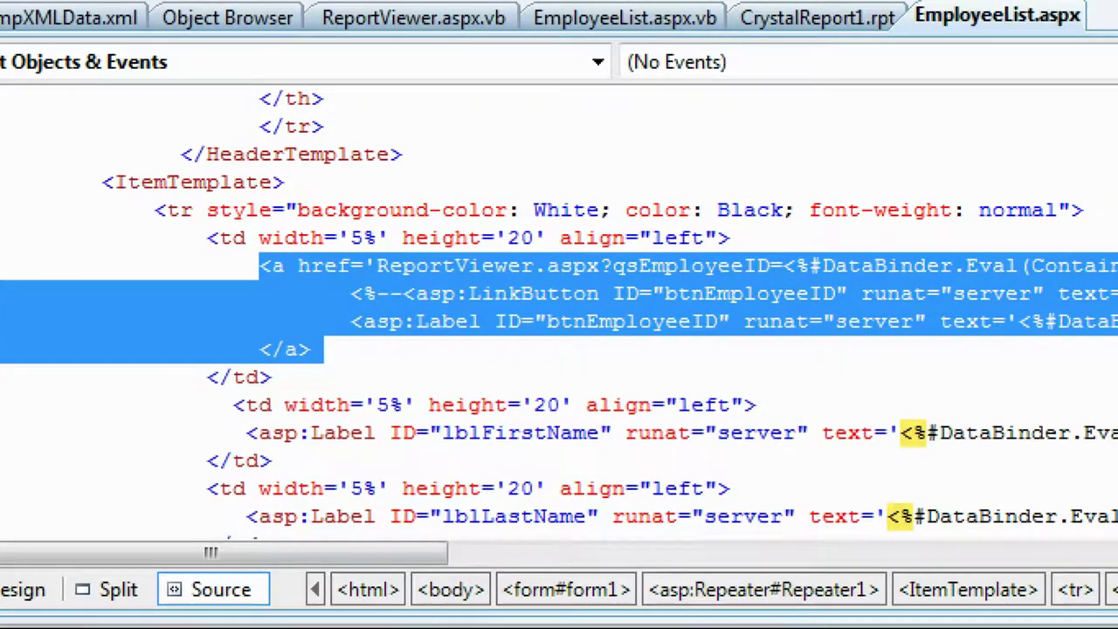
left_click_drag(481, 277, 608, 272)
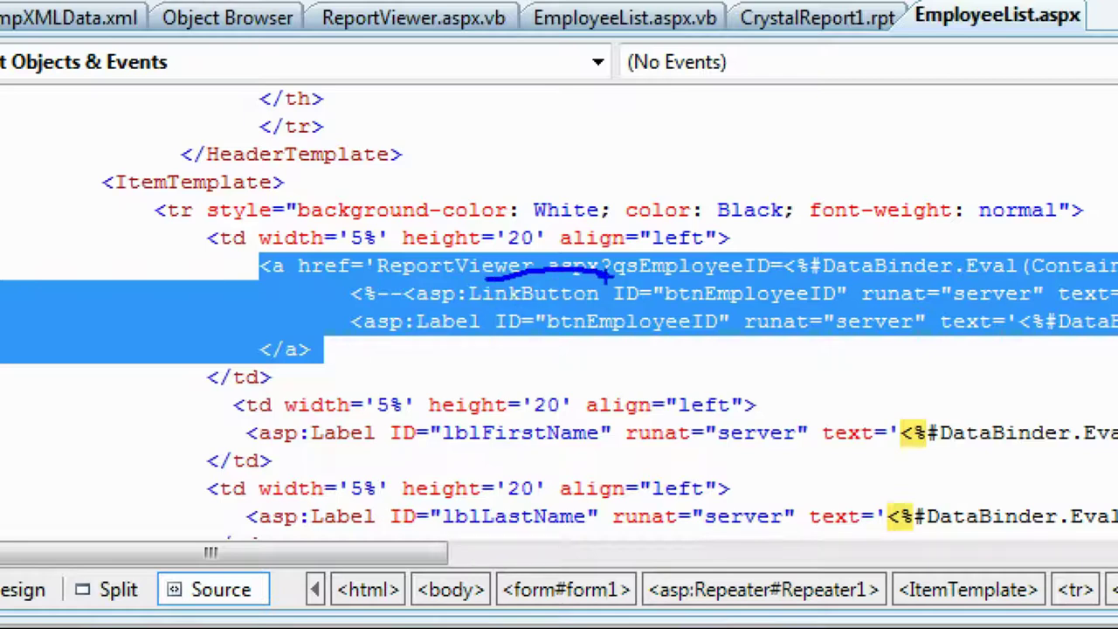
key("e")
left_click_drag(502, 287, 762, 281)
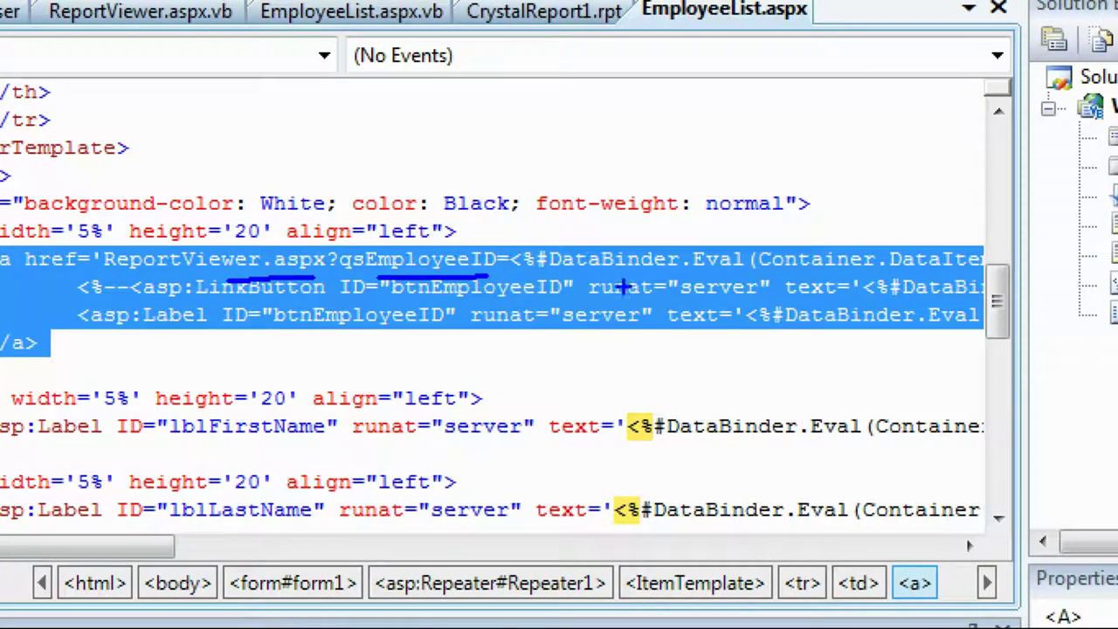
left_click_drag(660, 277, 695, 277)
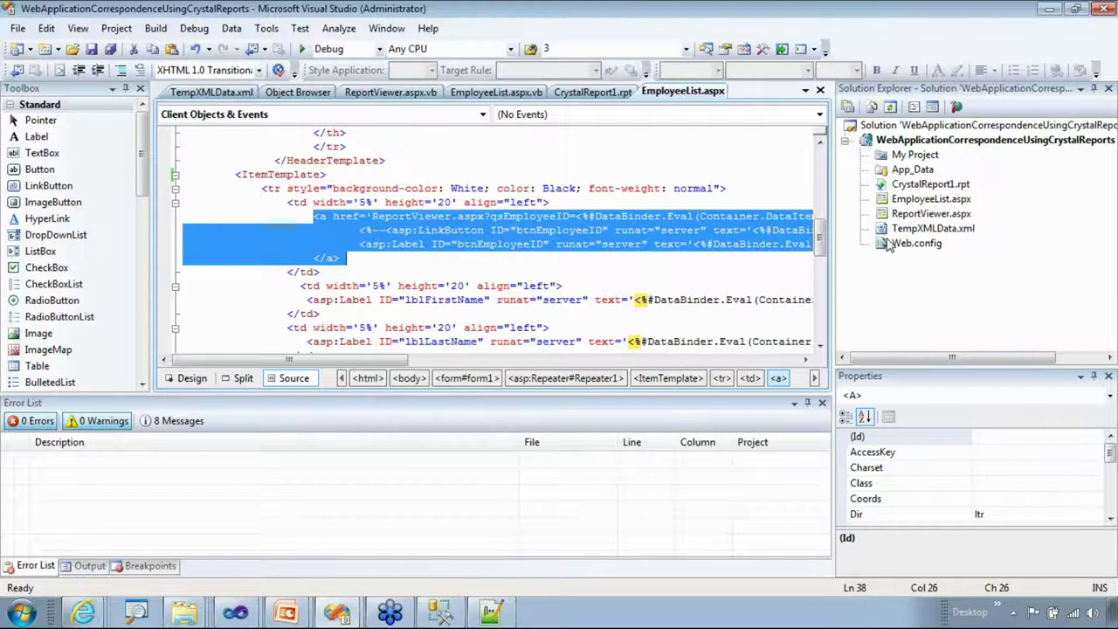
left_click(908, 216)
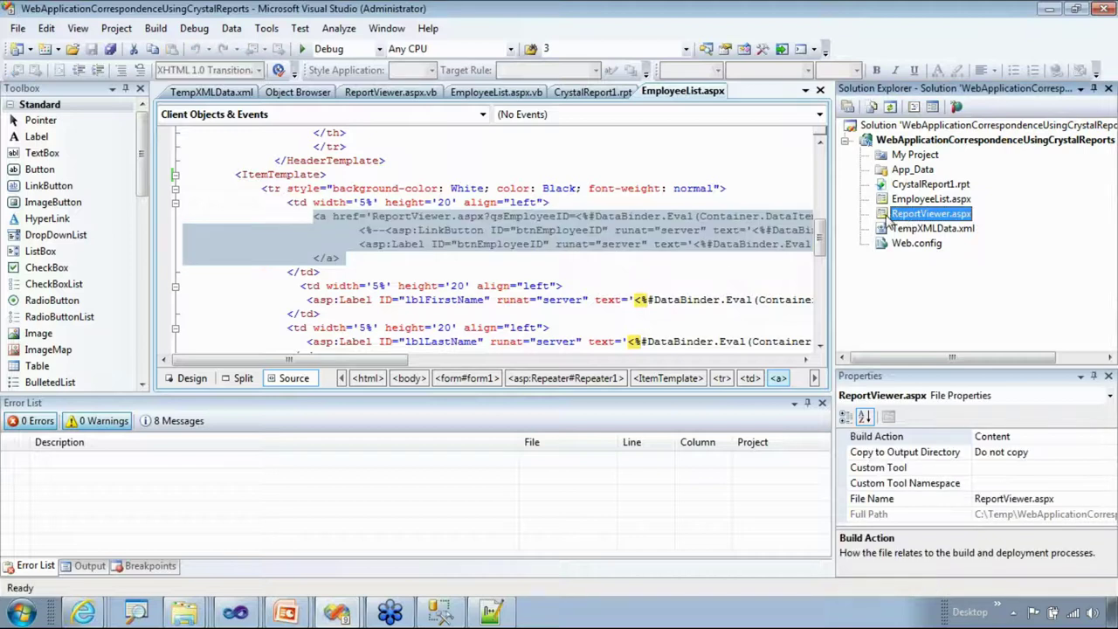
- Review ReportViewer.aspx in Source and Design views, then open ReportViewer.aspx.vb
double_click(889, 218)
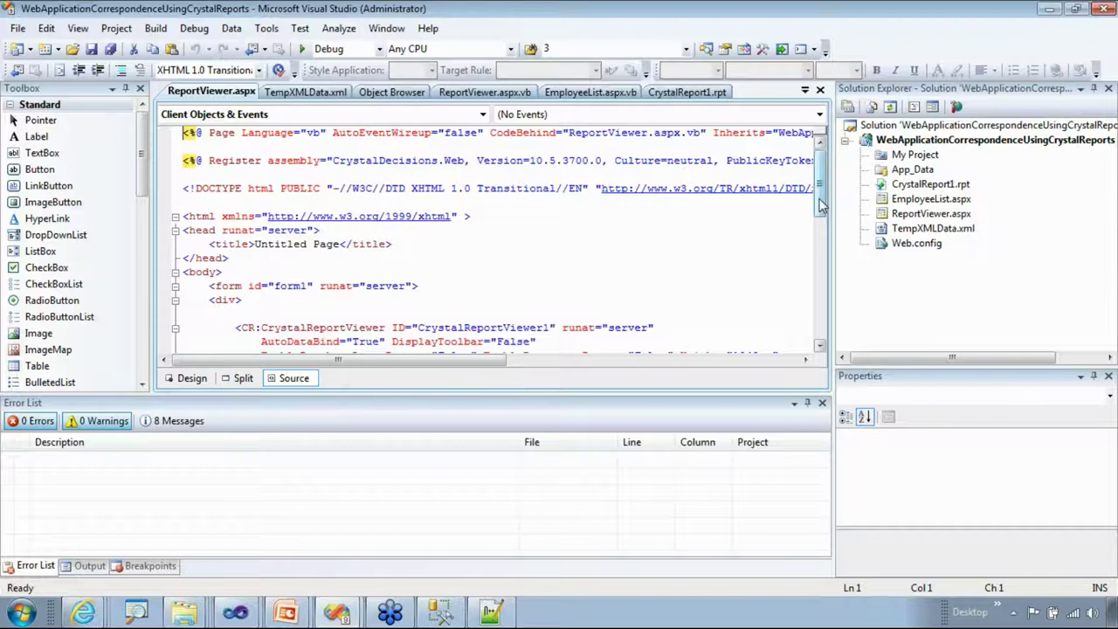
left_click_drag(822, 203, 822, 242)
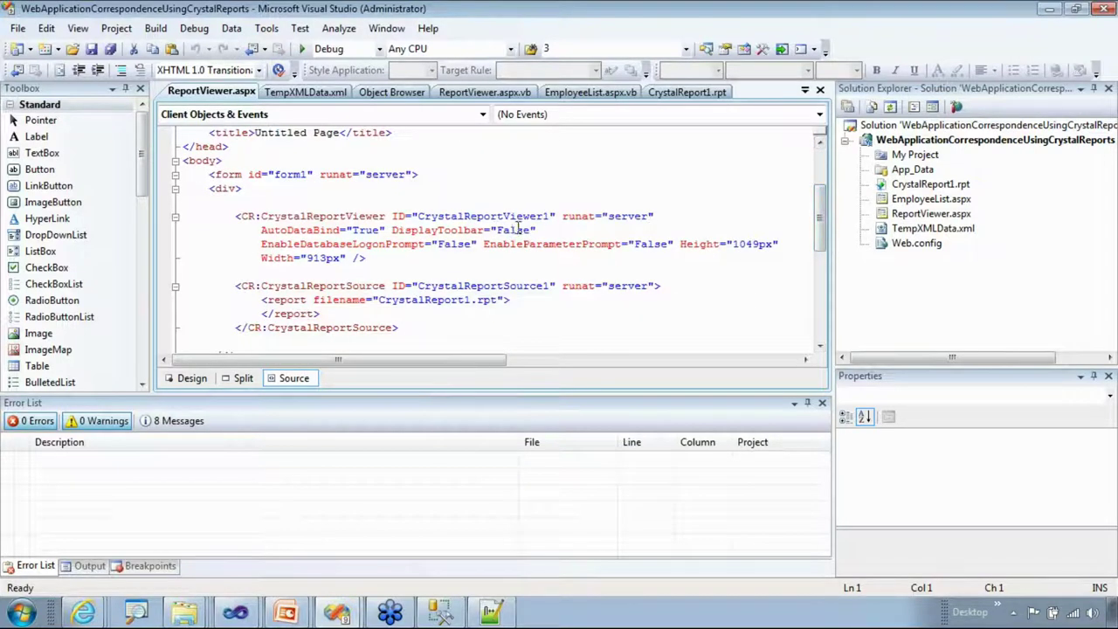
left_click(198, 383)
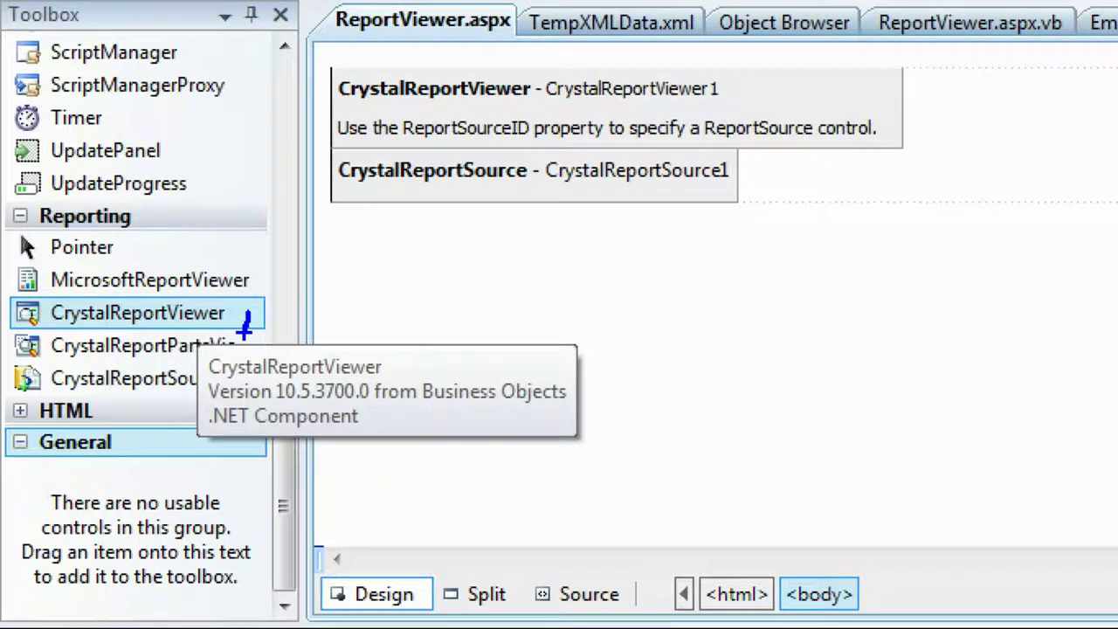
left_click(349, 173)
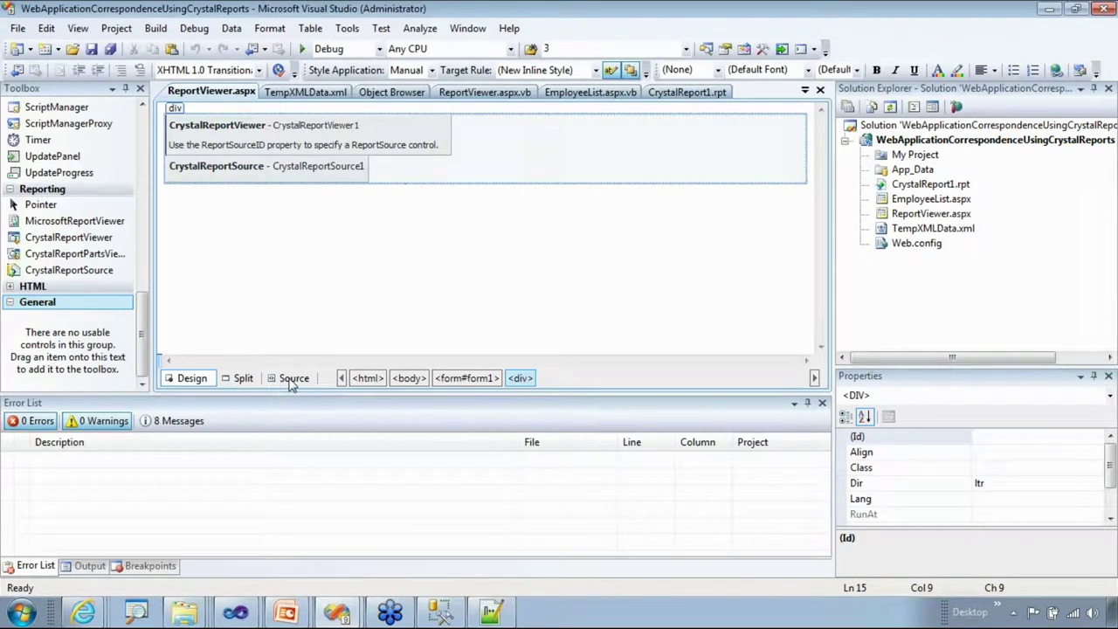
left_click(293, 378)
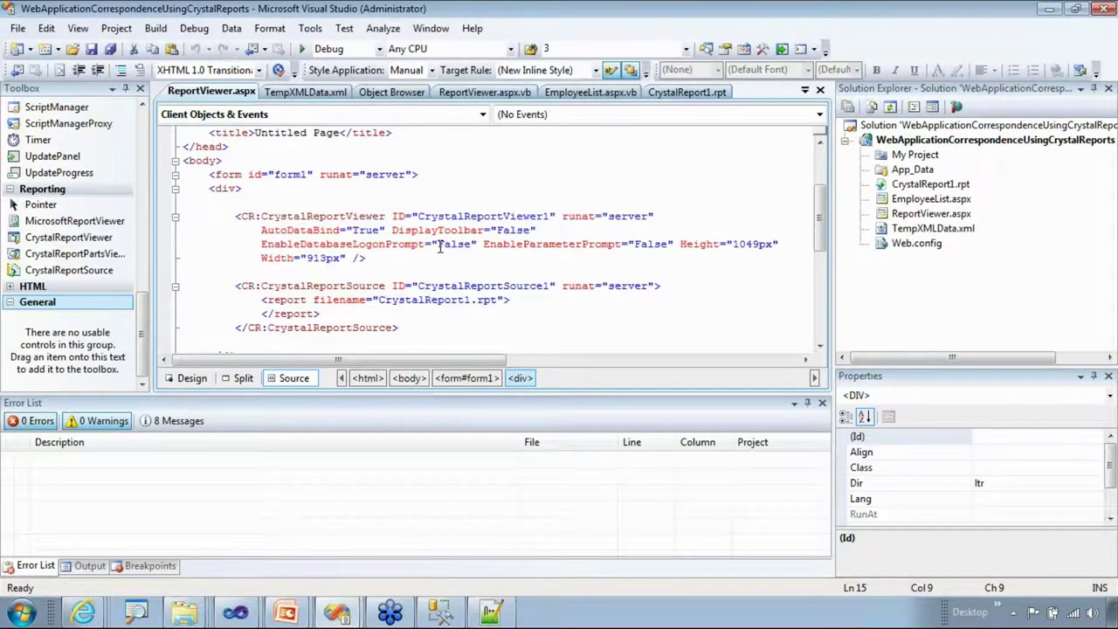
left_click(889, 215)
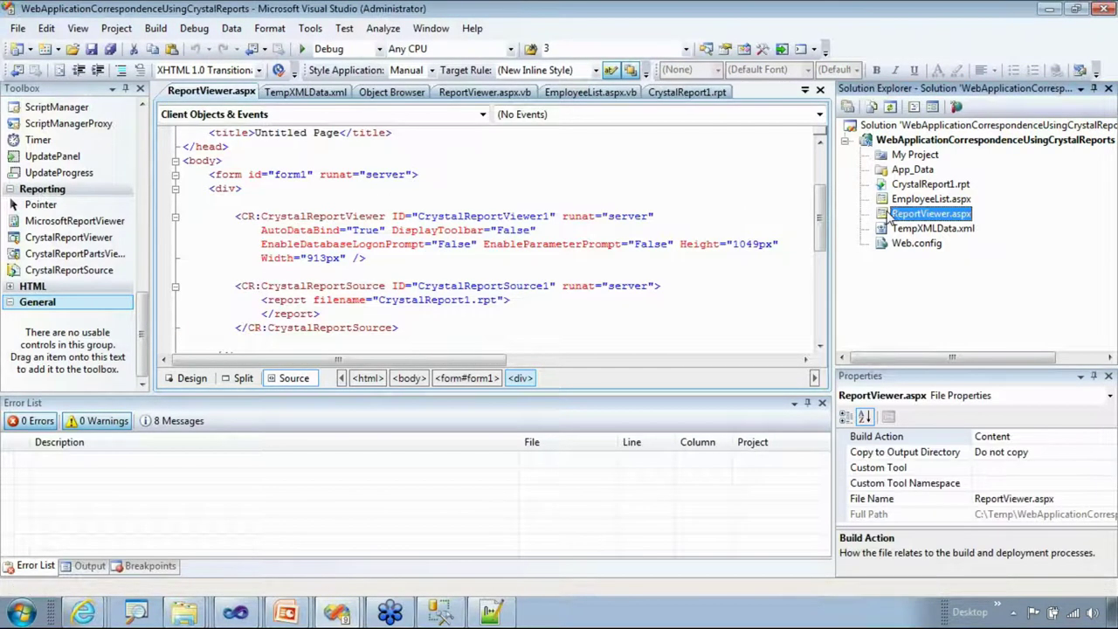
left_click(913, 107)
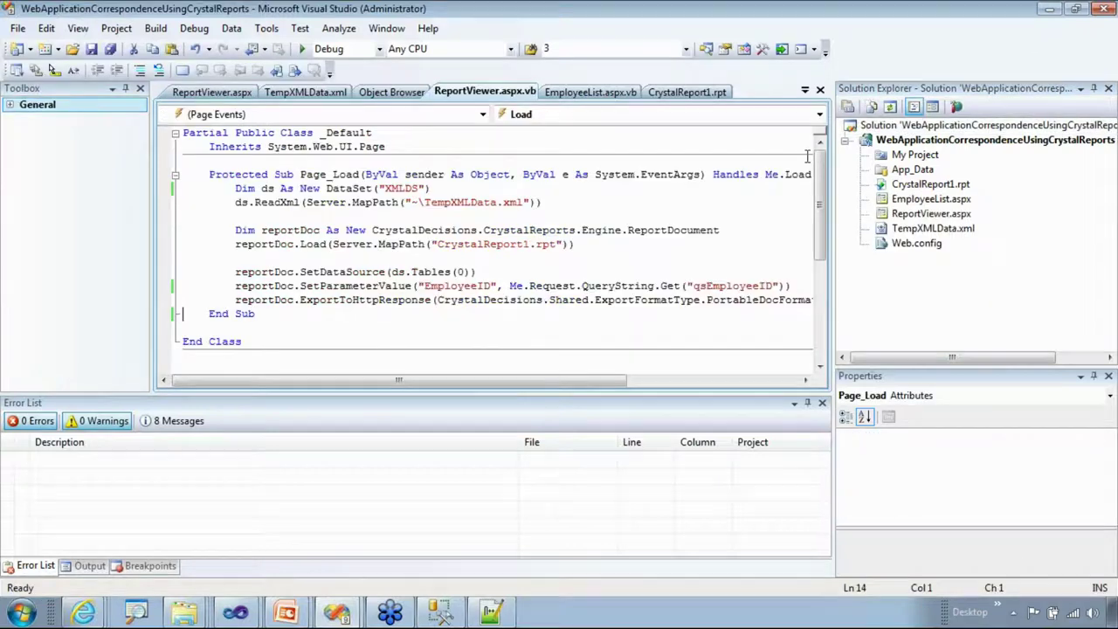
- Highlight CrystalReport1.rpt in Page_Load's load call and open that report in the designer
left_click_drag(821, 220, 821, 238)
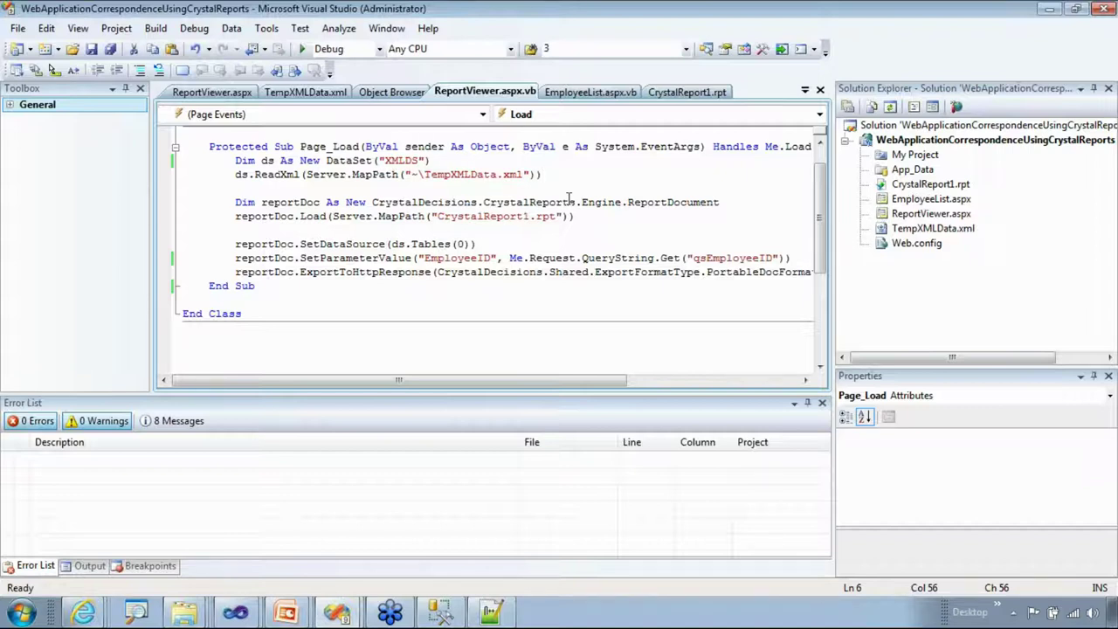
left_click_drag(461, 216, 556, 225)
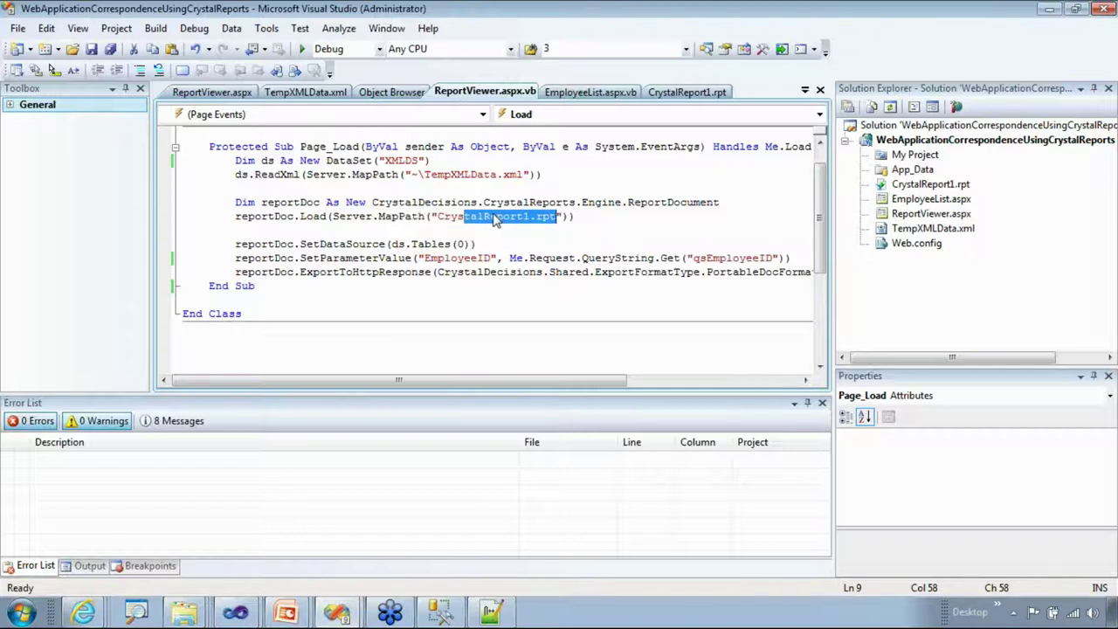
left_click(315, 216)
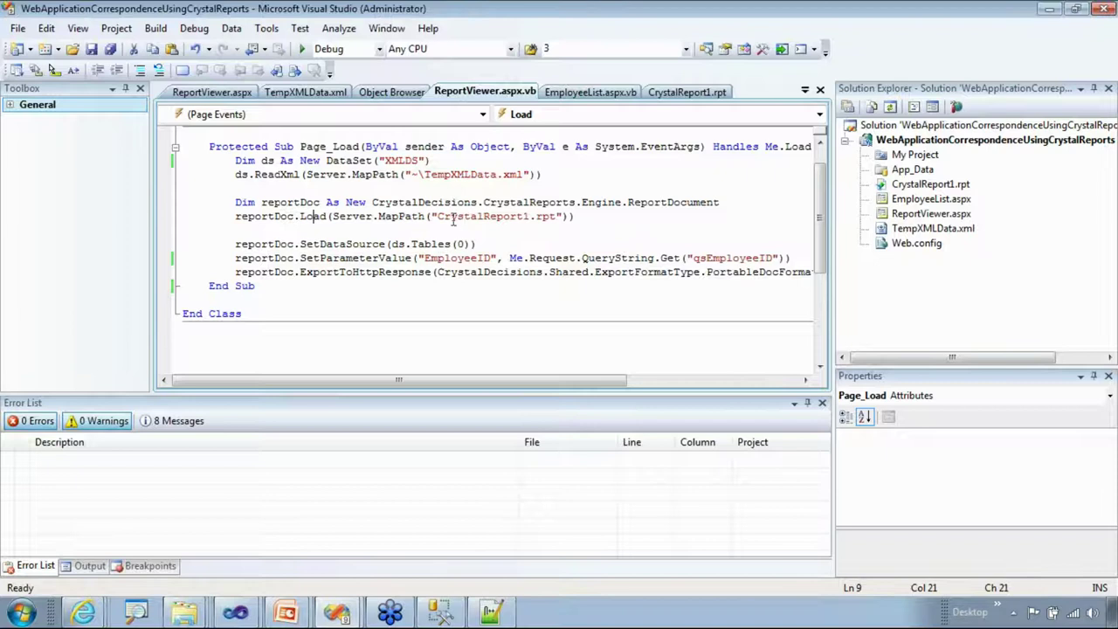
left_click_drag(437, 217, 550, 220)
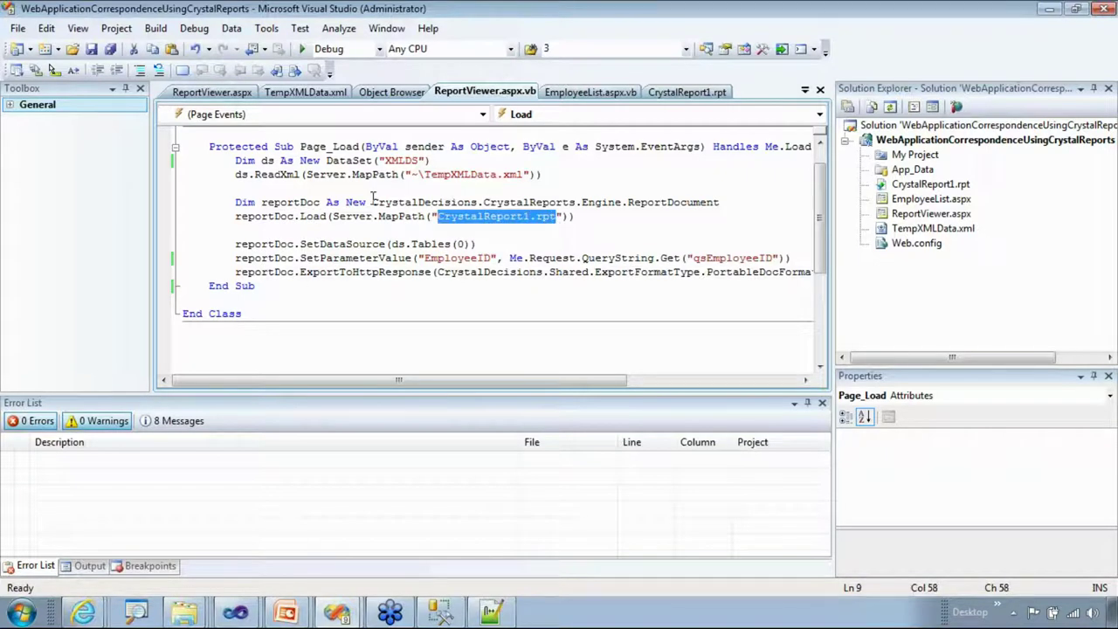
left_click(904, 186)
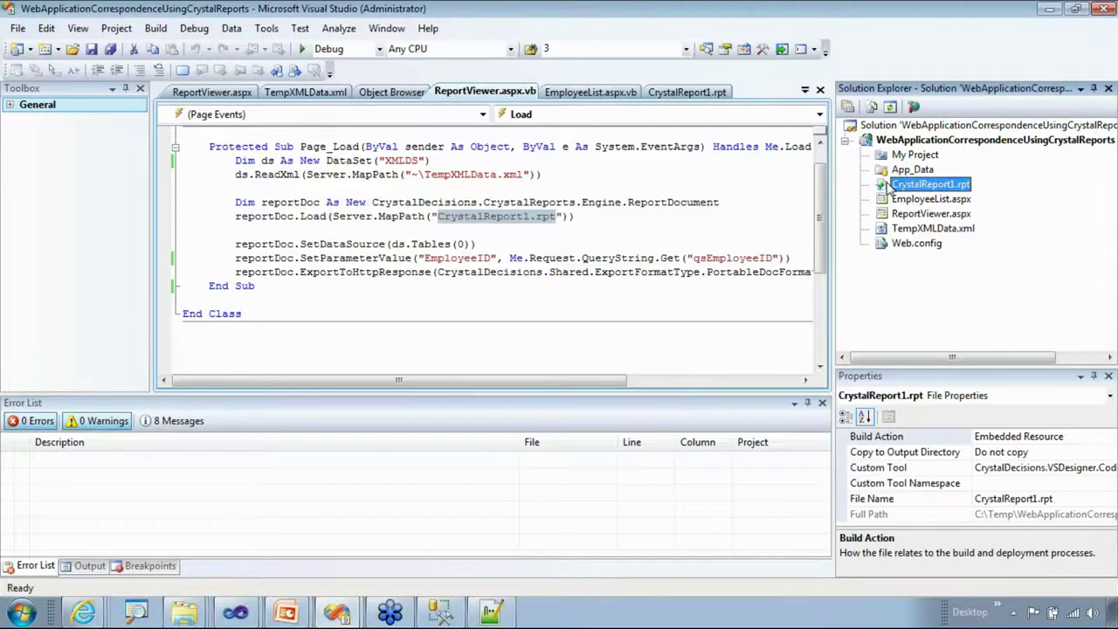
double_click(891, 186)
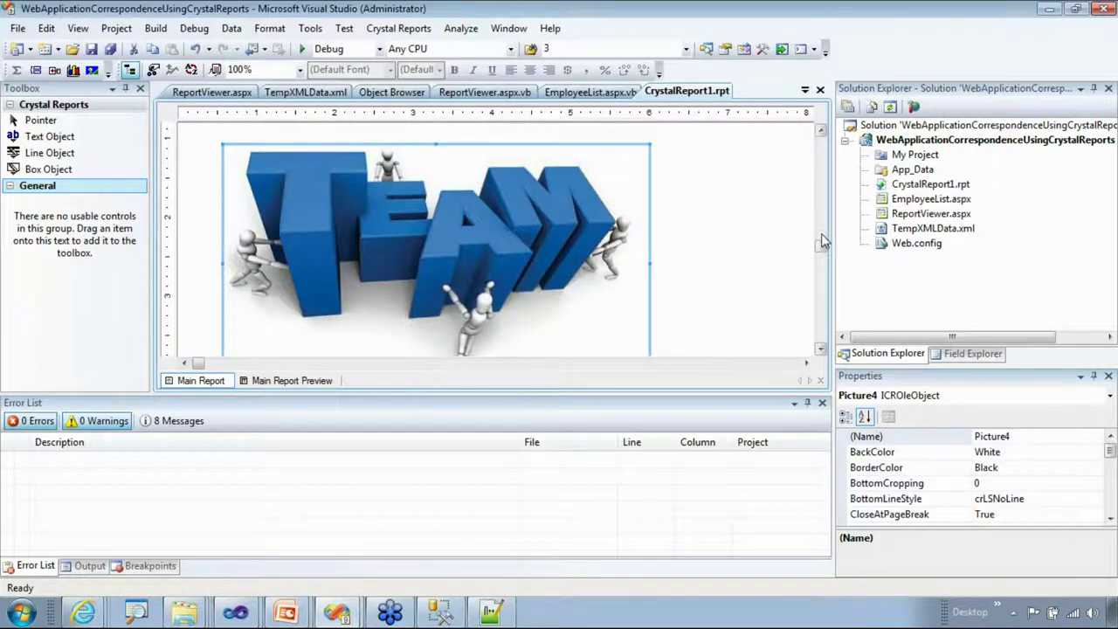
- Scroll through the Admission Notice header and details sections, then return to ReportViewer.aspx.vb
left_click_drag(823, 252, 833, 151)
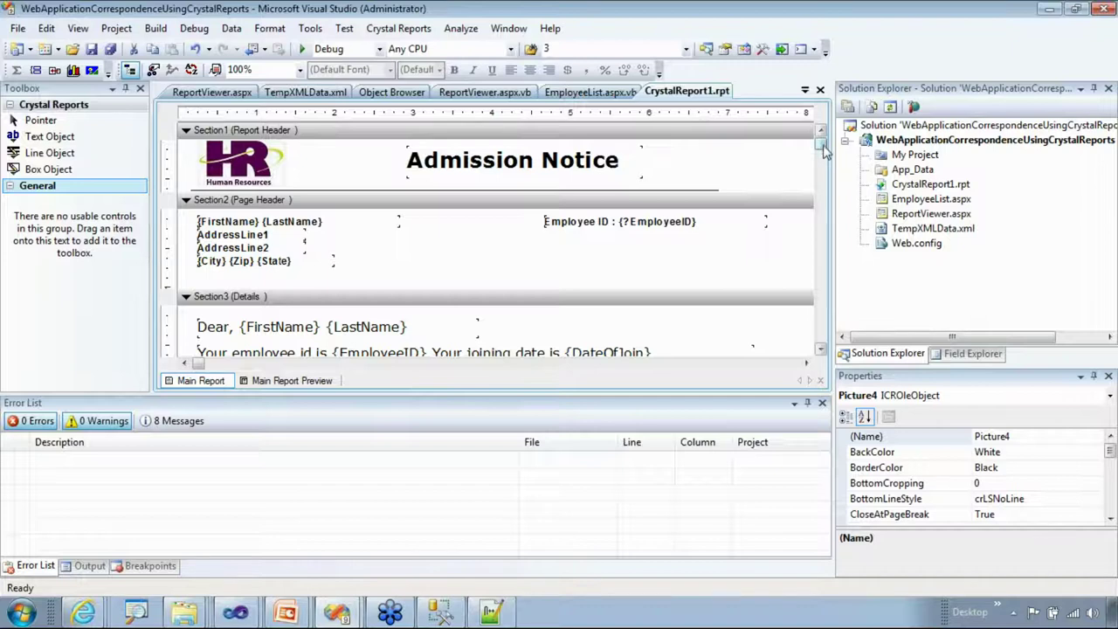
left_click_drag(825, 151, 825, 164)
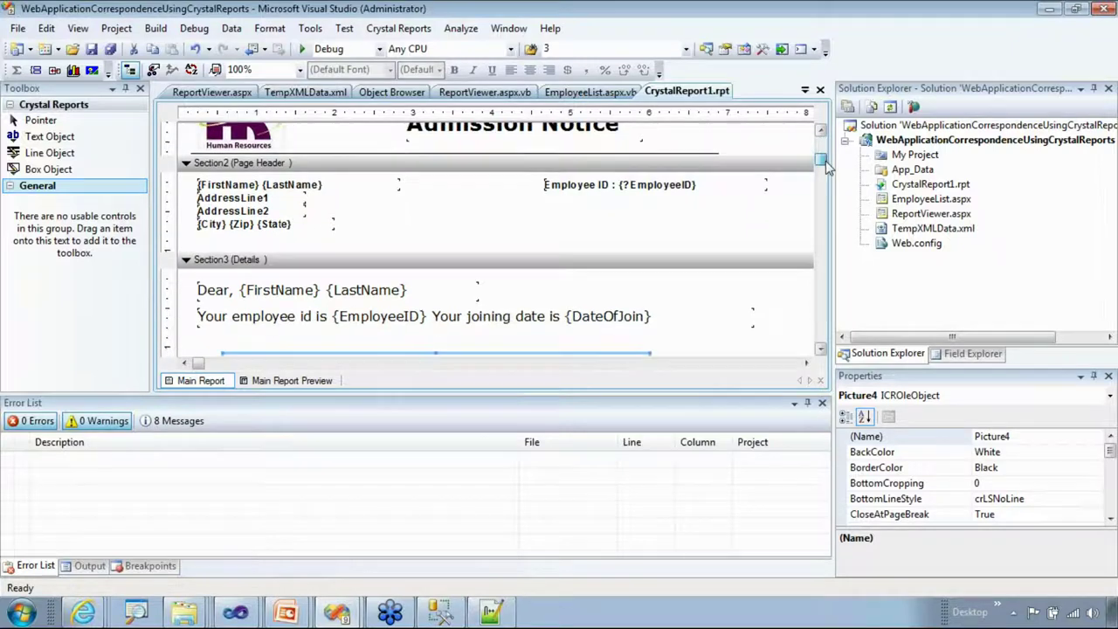
left_click(899, 214)
left_click(913, 106)
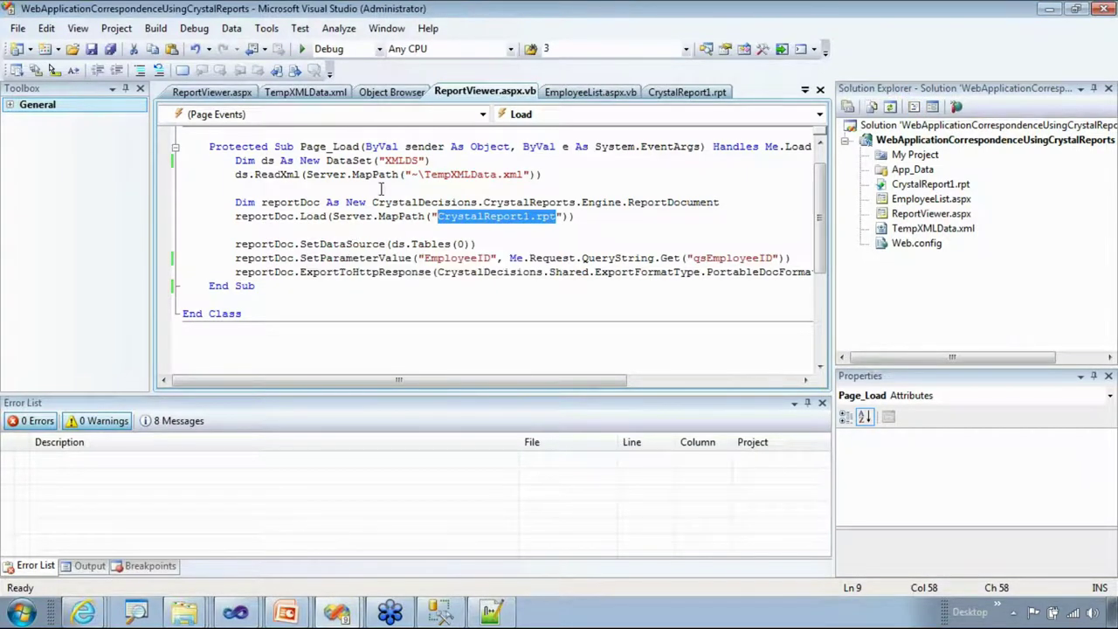
left_click_drag(391, 161, 417, 160)
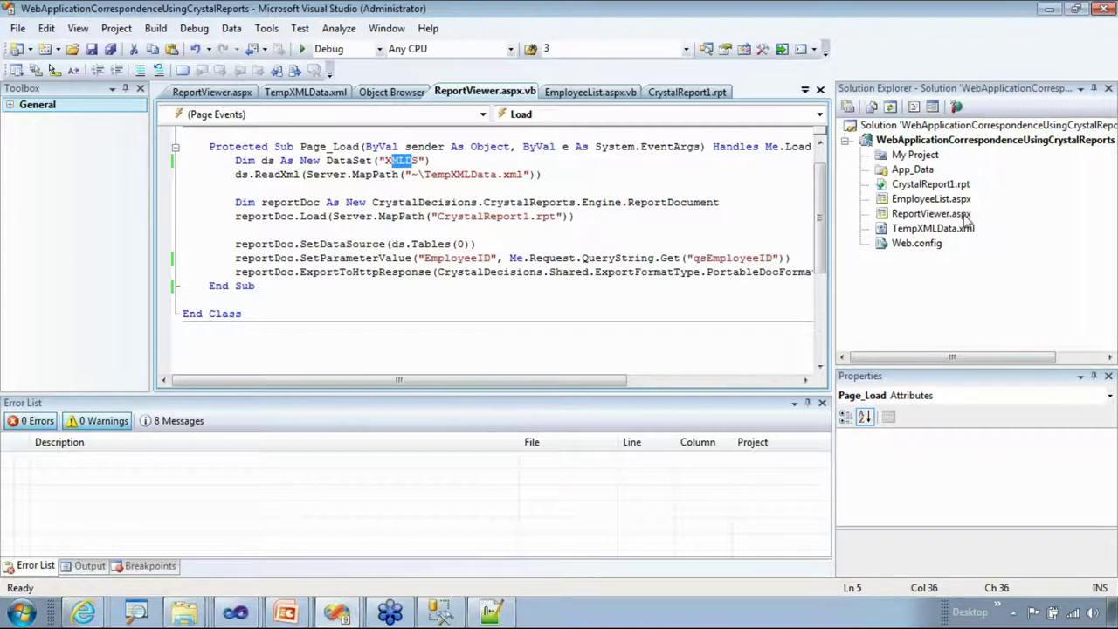
mouse_move(403, 382)
left_mouse_down()
mouse_move(424, 382)
mouse_move(418, 373)
left_mouse_up()
double_click(298, 269)
left_click(302, 260)
double_click(304, 259)
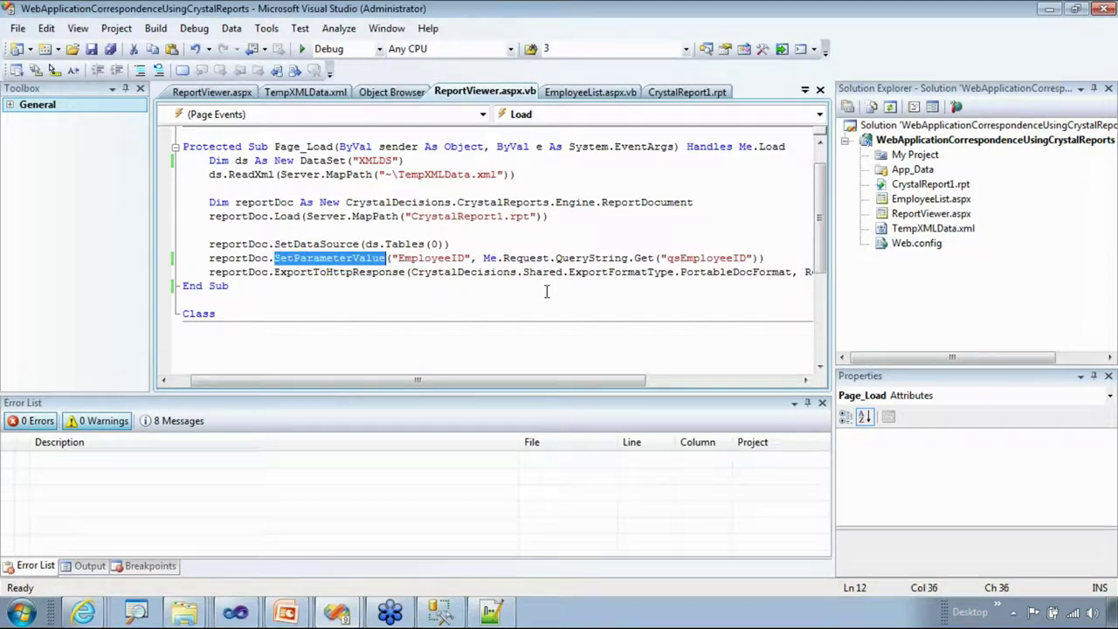
left_click_drag(482, 382, 491, 382)
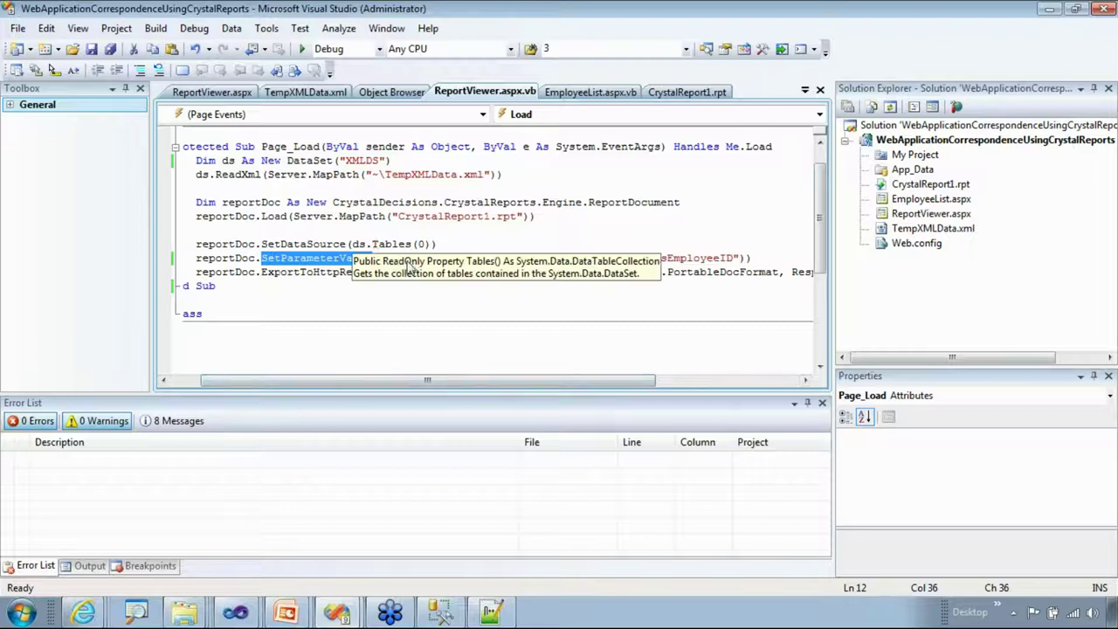
double_click(329, 272)
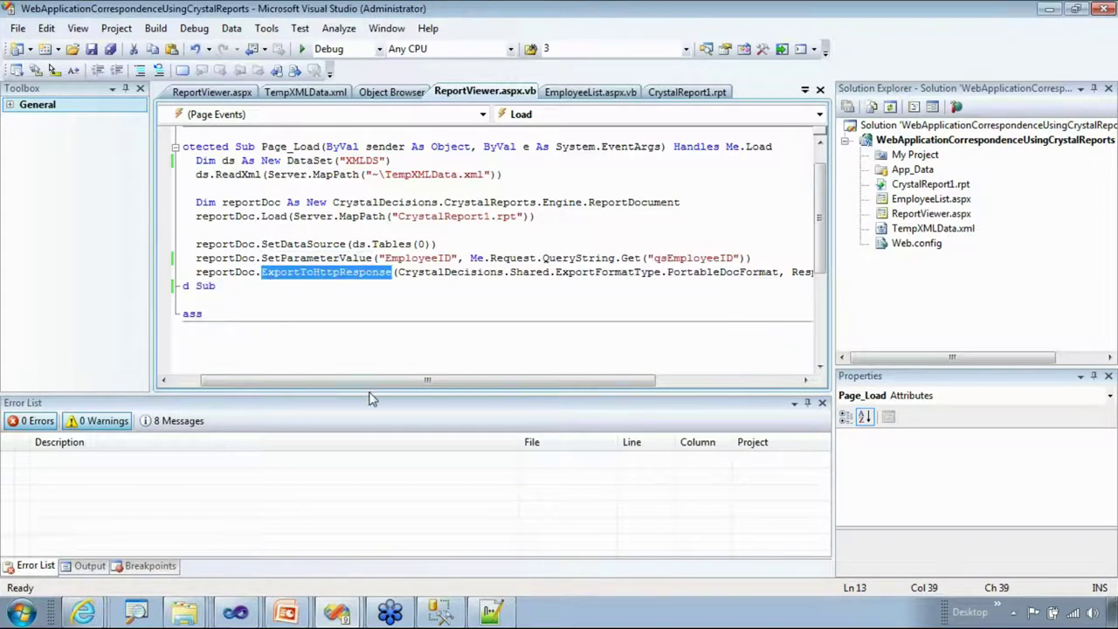
left_click_drag(373, 381, 343, 381)
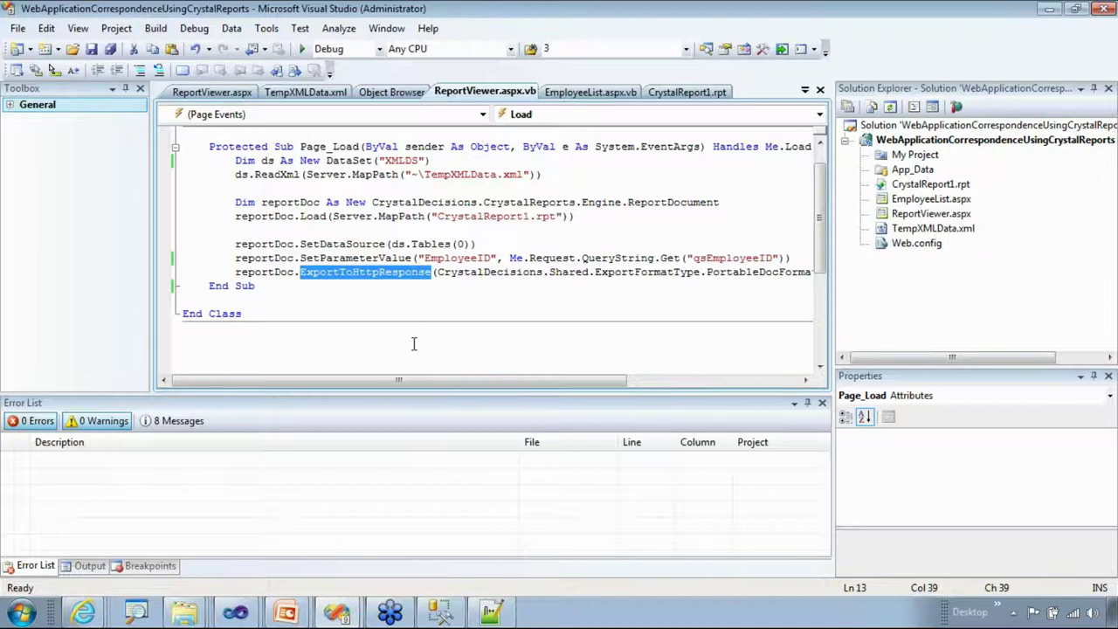
left_click_drag(398, 386, 501, 377)
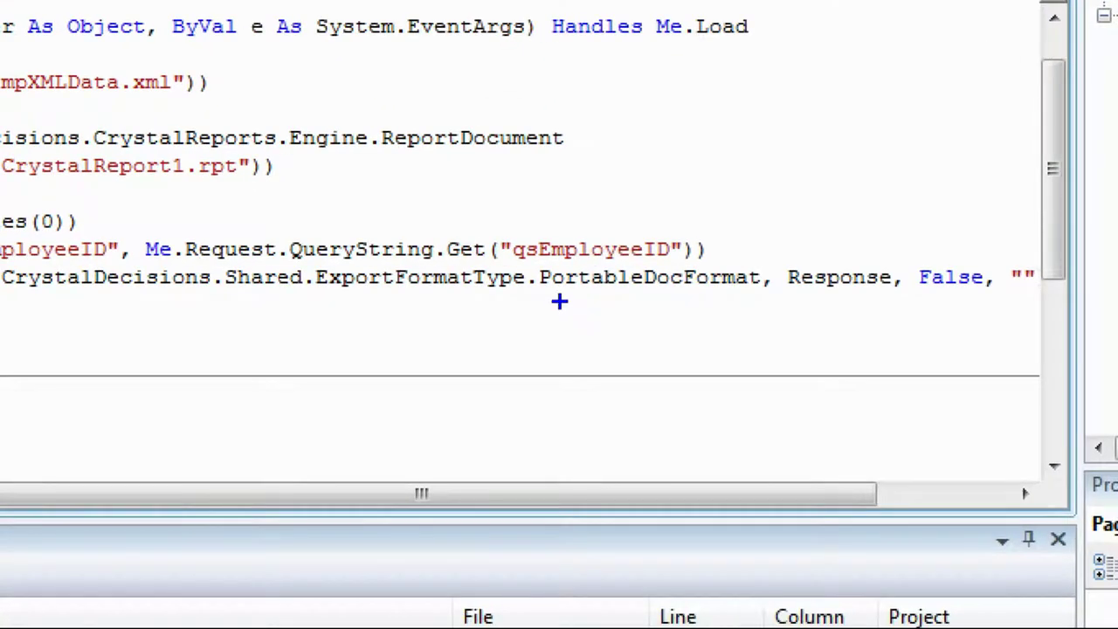
left_click_drag(559, 301, 706, 298)
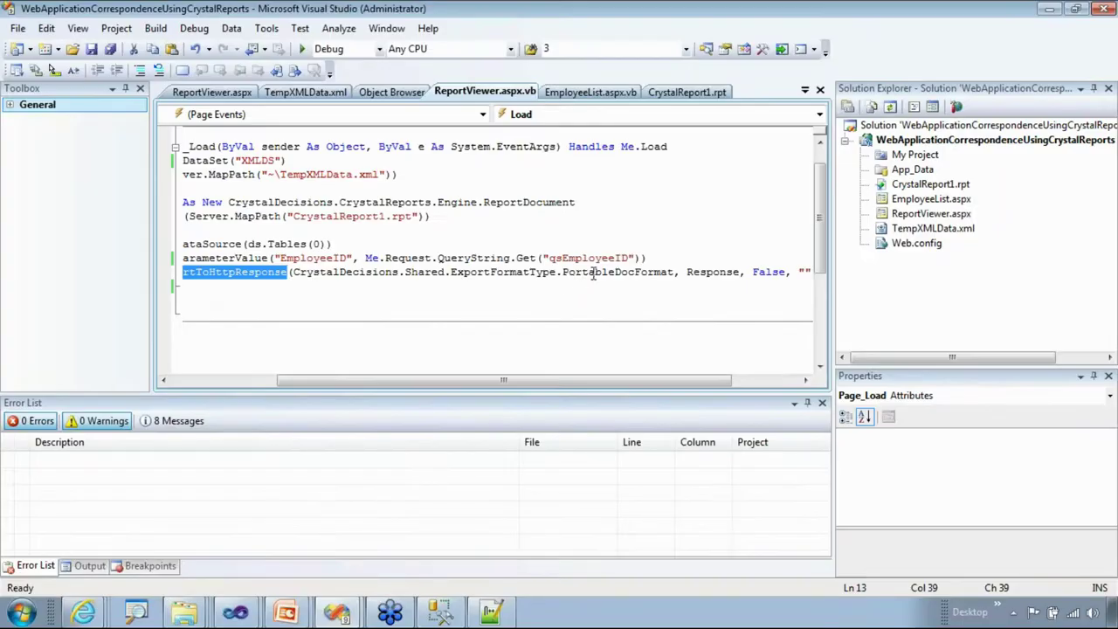
double_click(592, 272)
key("BackSpace")
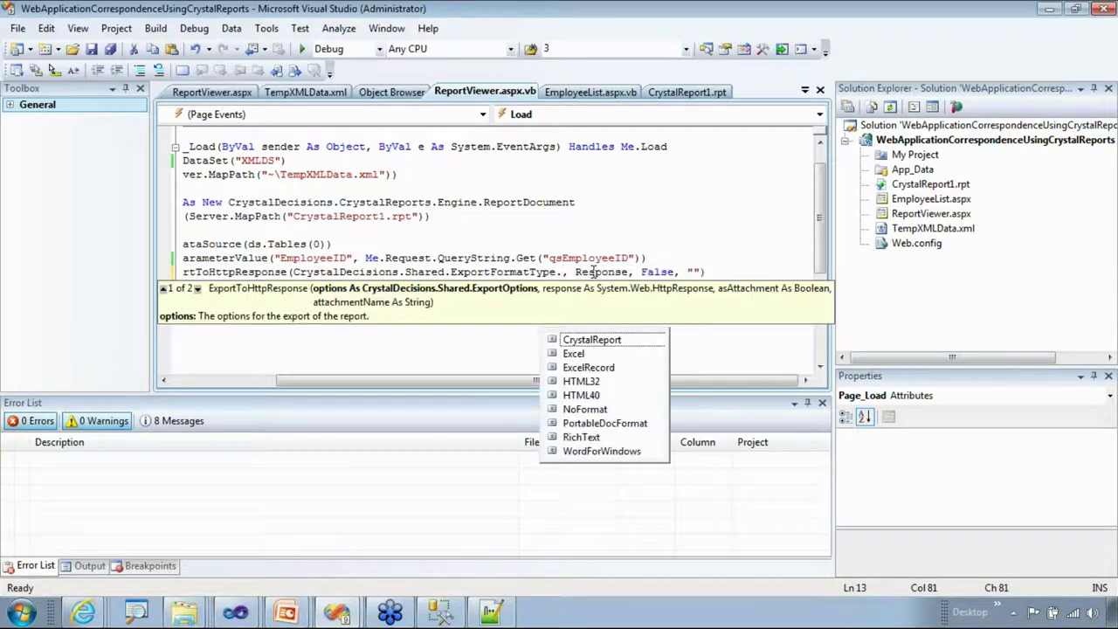
key("Escape")
key("ctrl+space")
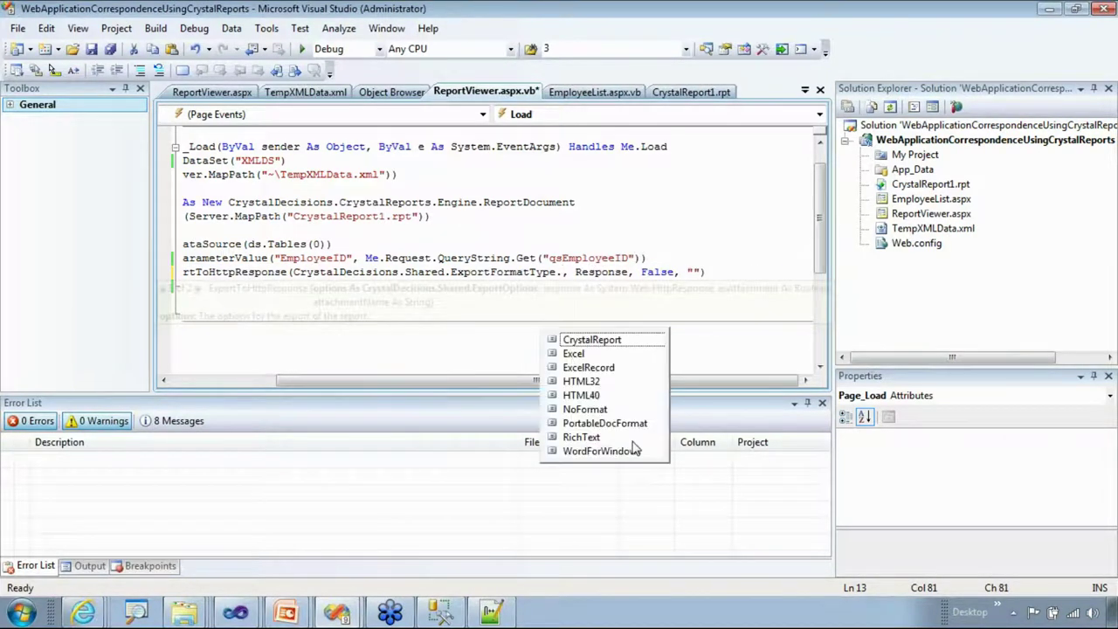
key("ctrl")
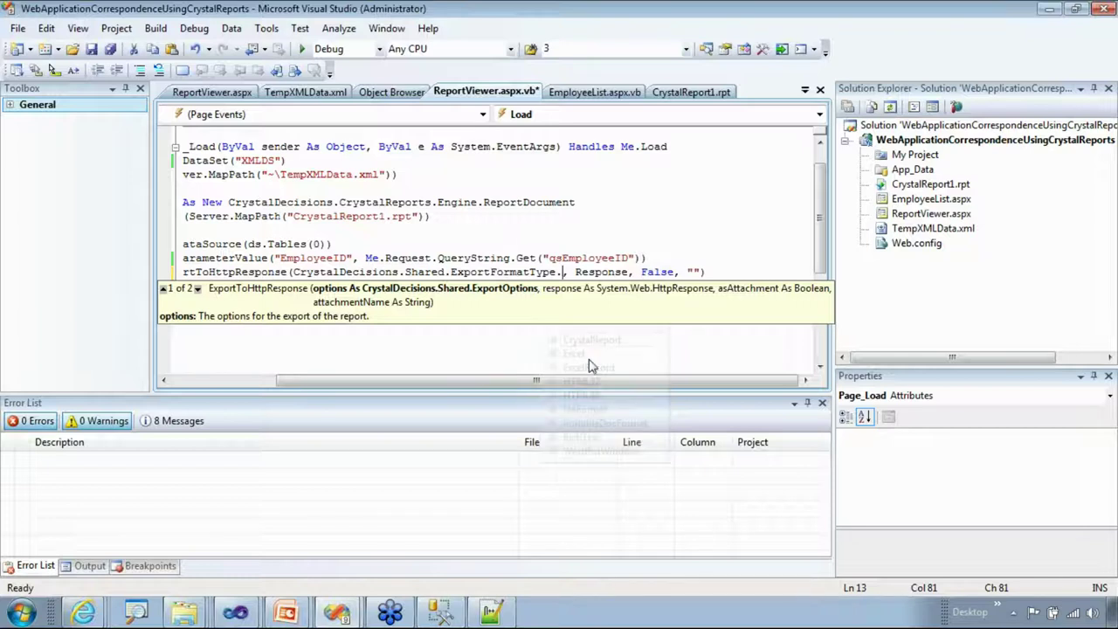
key("Escape")
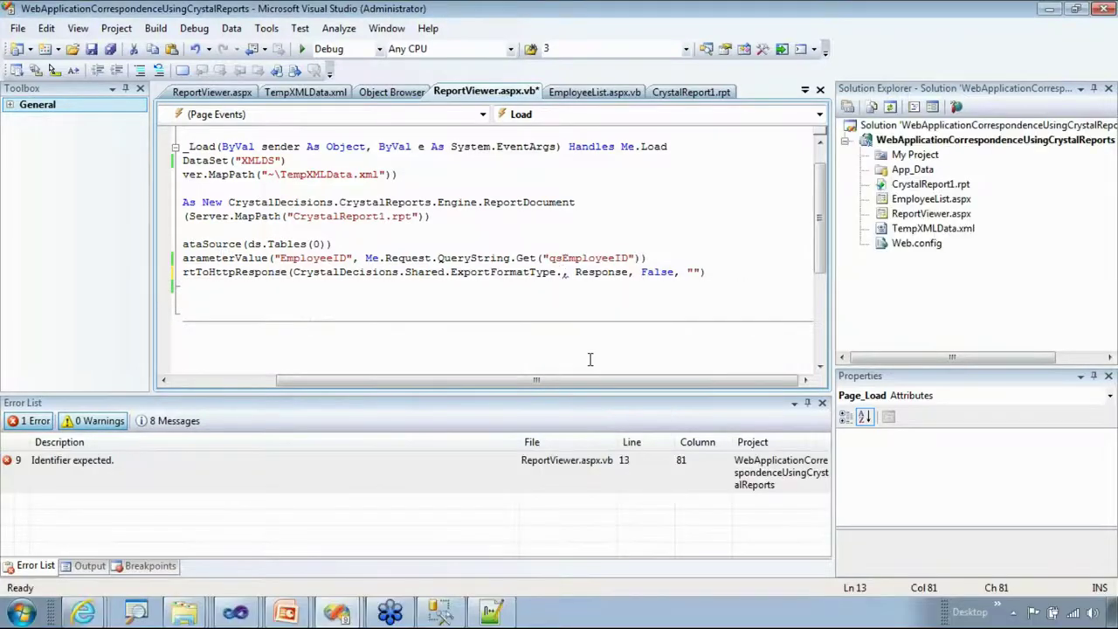
key("BackSpace")
type(".")
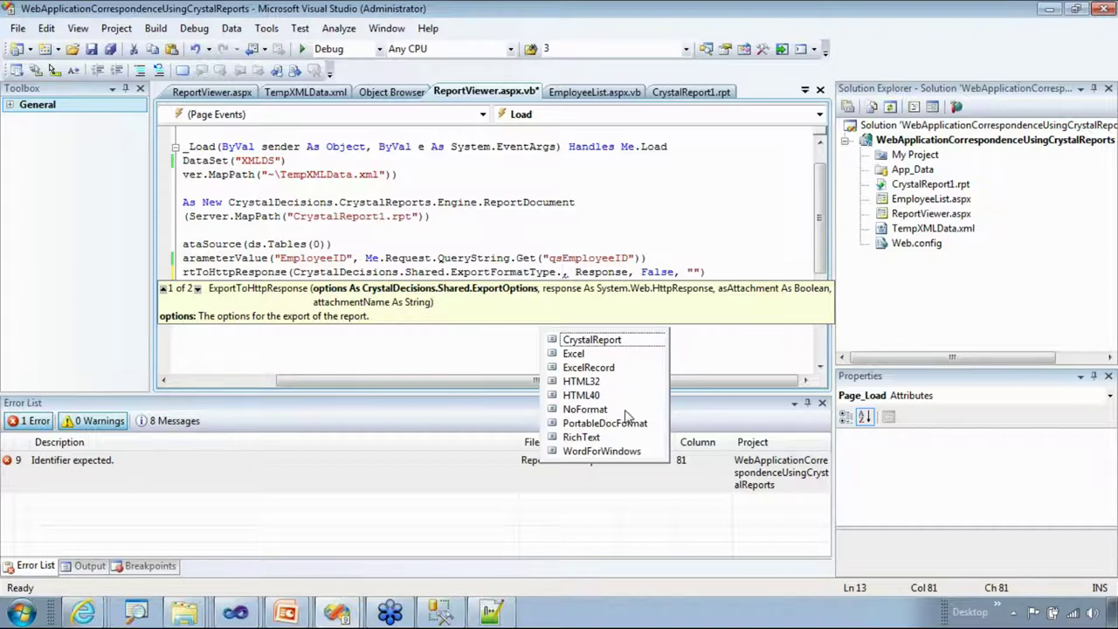
key("Escape")
key("BackSpace")
key("ctrl+z")
key("ctrl+z")
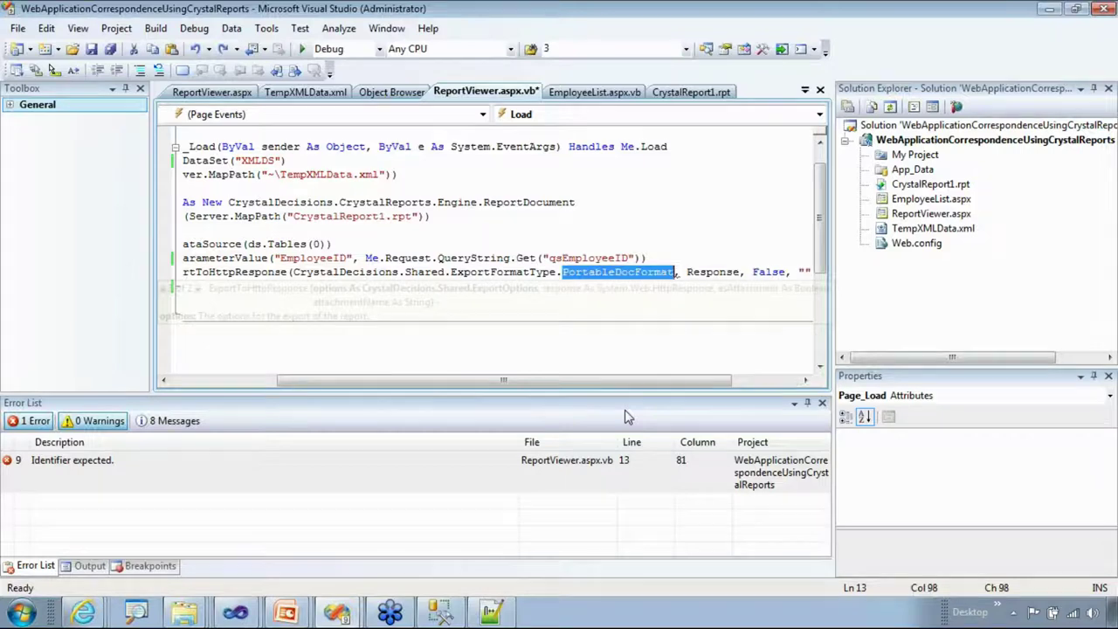
left_click(614, 272)
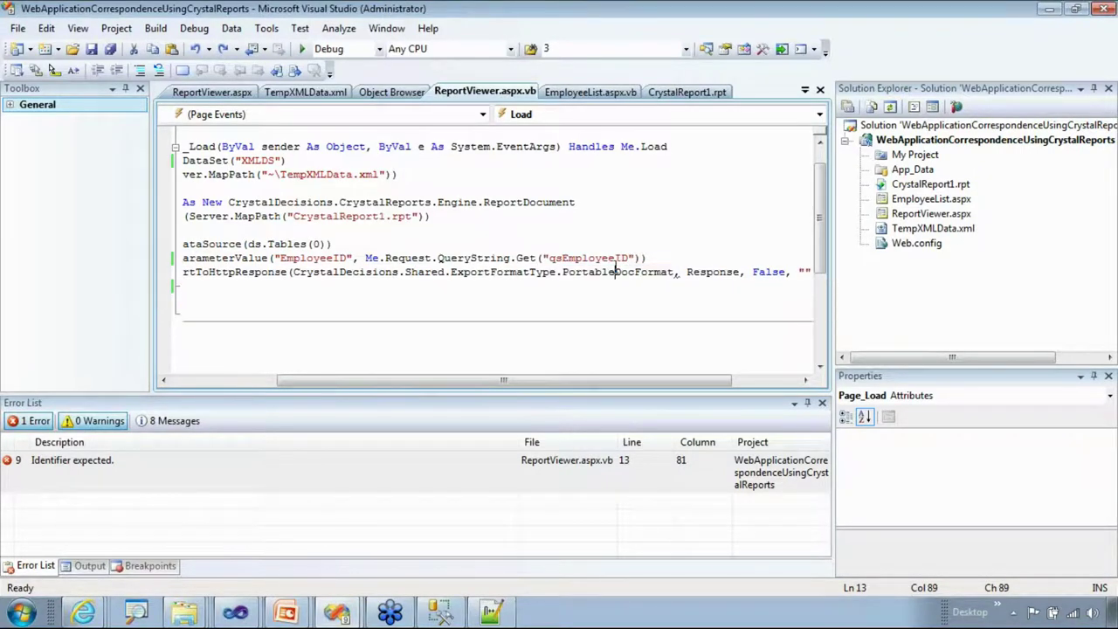
left_click_drag(574, 380, 475, 391)
left_click(524, 201)
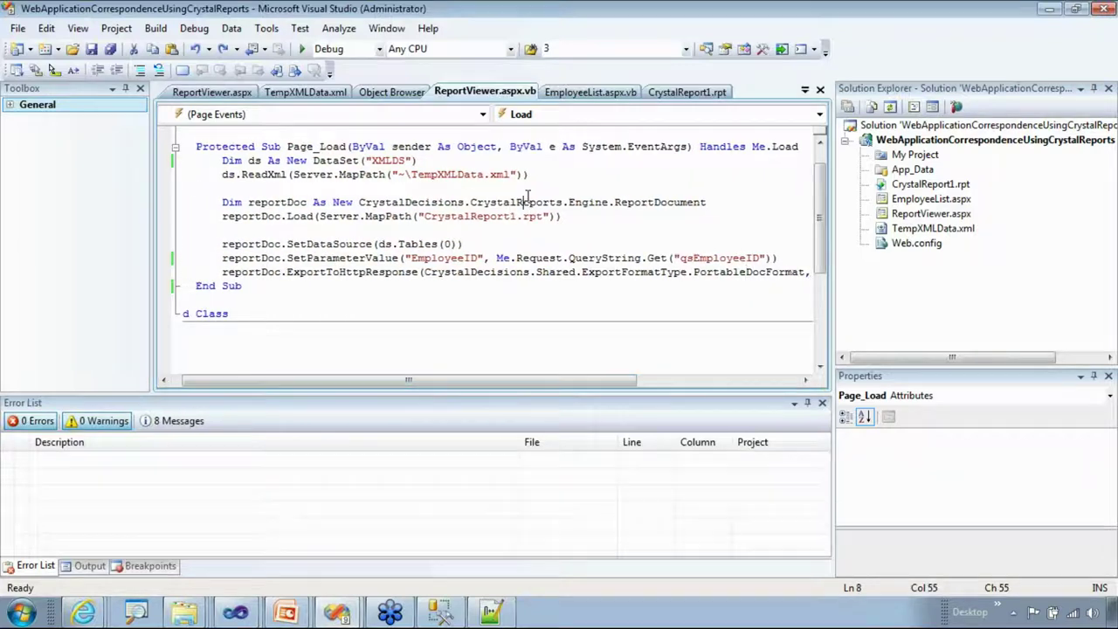
- Leave the code-behind and reopen the EmployeeList.aspx markup at the employee ID link
left_click(565, 186)
scroll(821, 210, "up", 1)
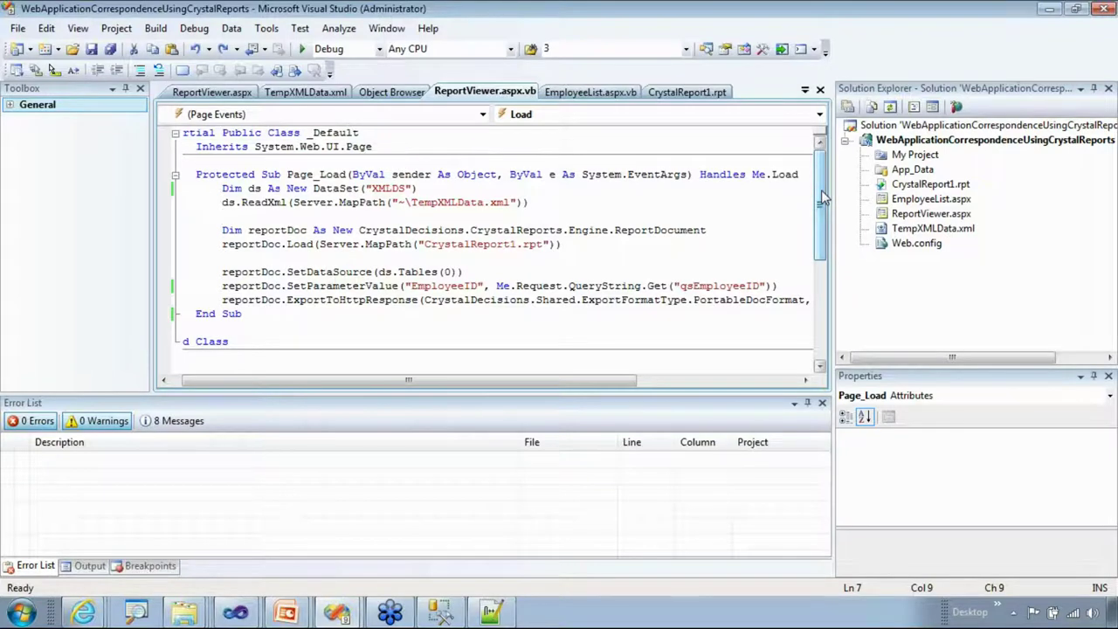
double_click(893, 201)
left_click(624, 198)
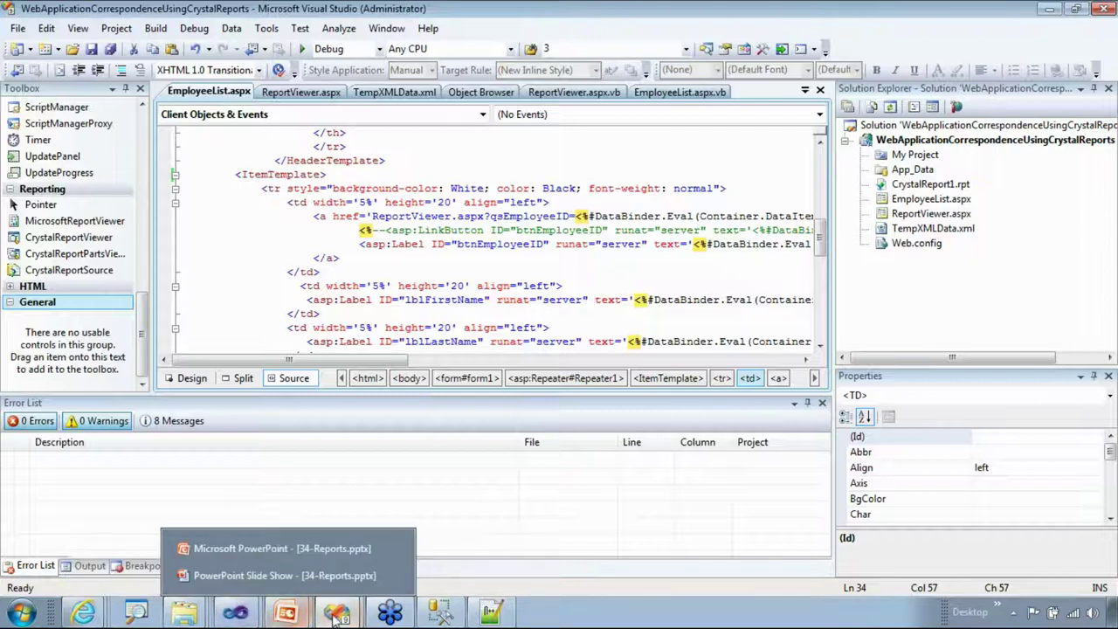
- Return to the PowerPoint slide show and advance to the Reporting Services overview slide
mouse_move(288, 617)
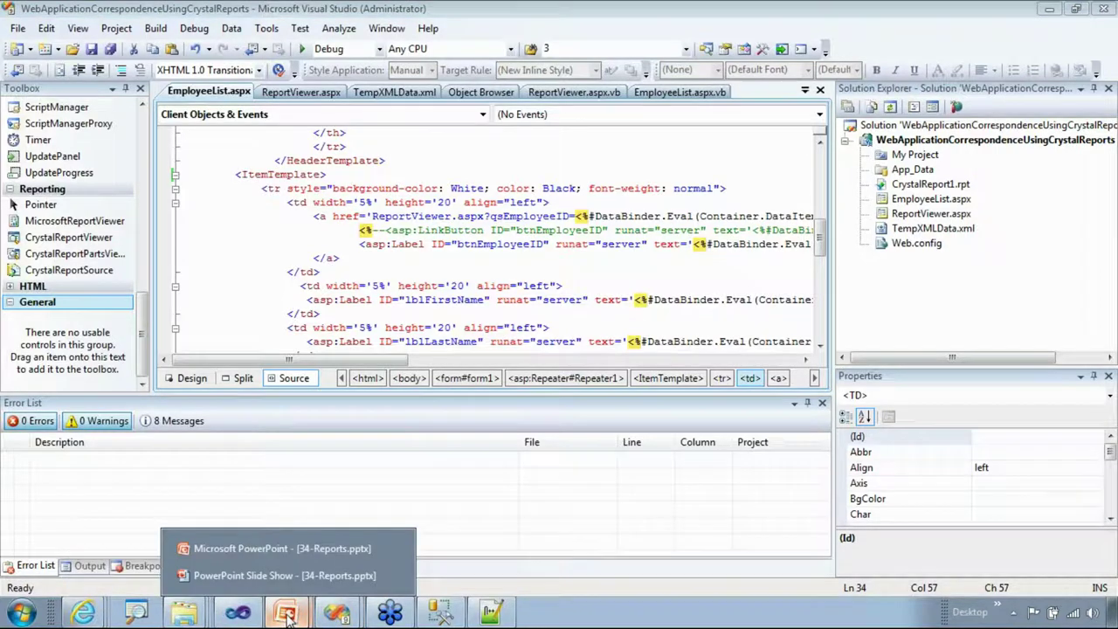
left_click(275, 574)
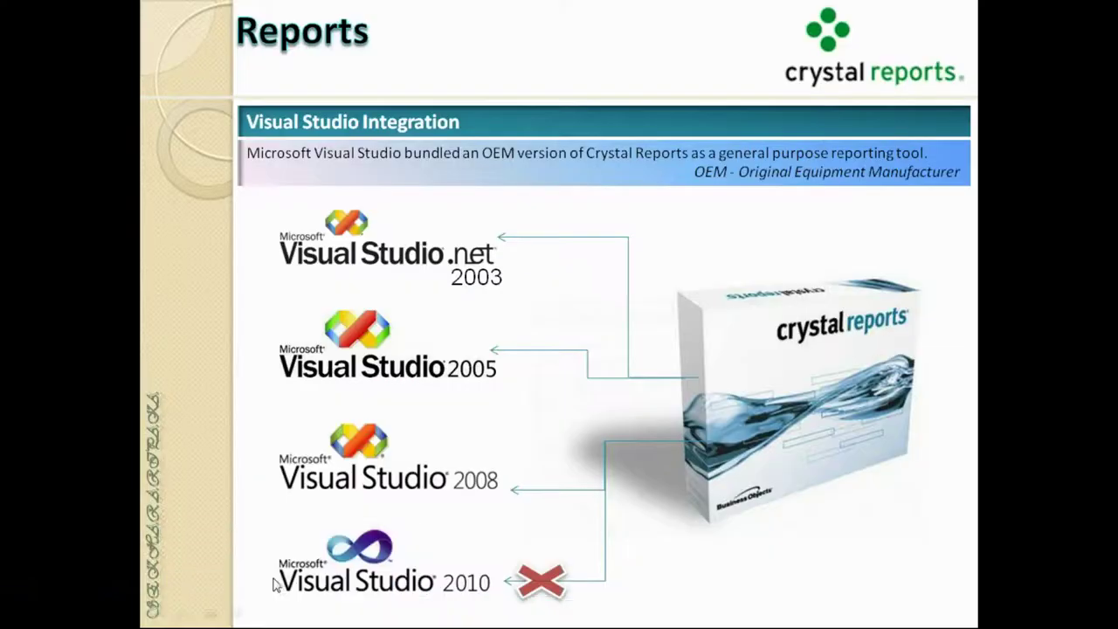
left_click(1069, 225)
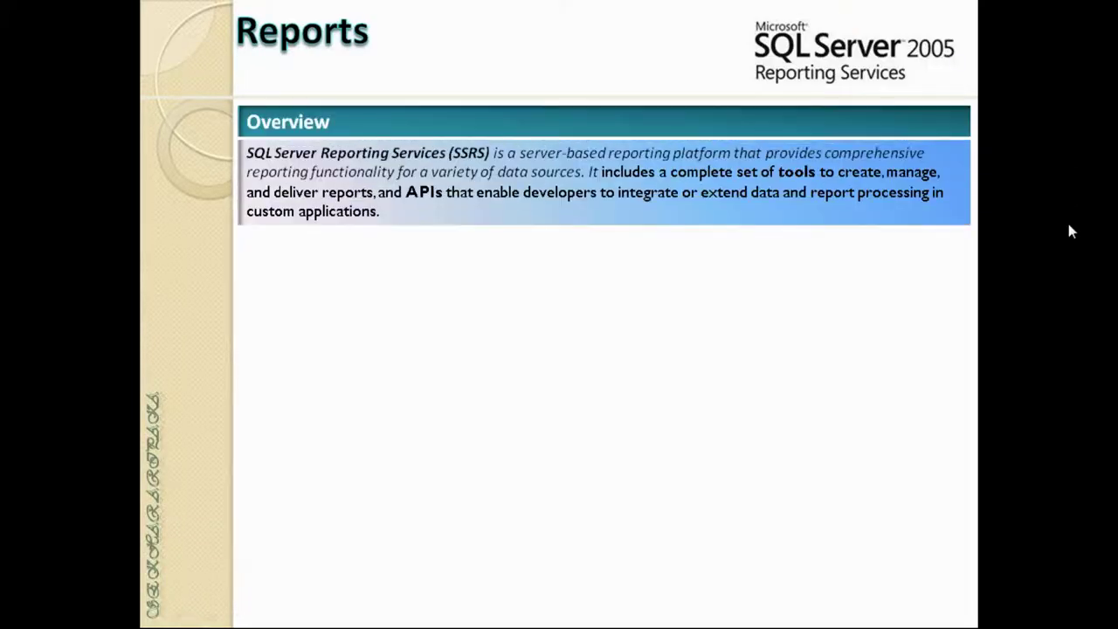
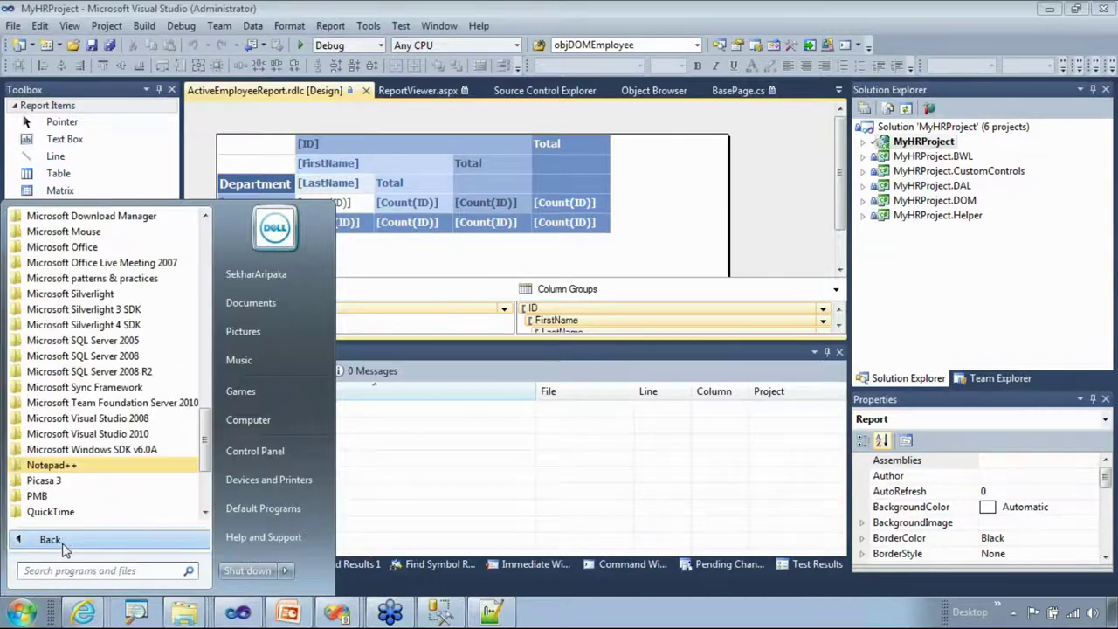
- Expand the Microsoft Visual Studio 2010 program group in the Start menu
left_click(114, 437)
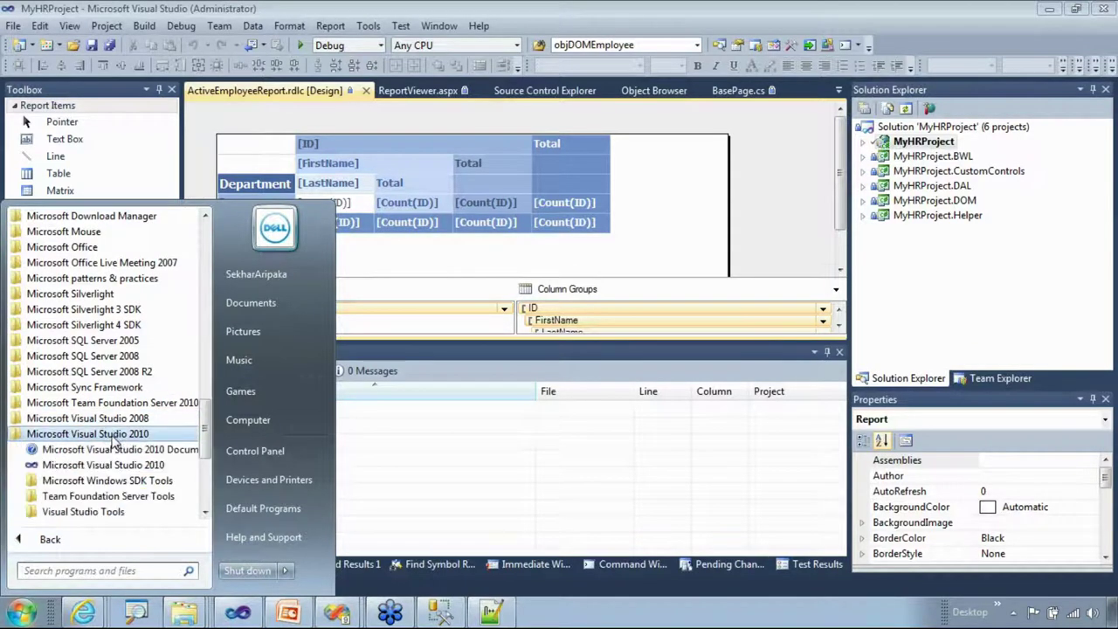
- Launch SQL Server Business Intelligence Development Studio from the Microsoft SQL Server 2008 R2 group
left_click(100, 371)
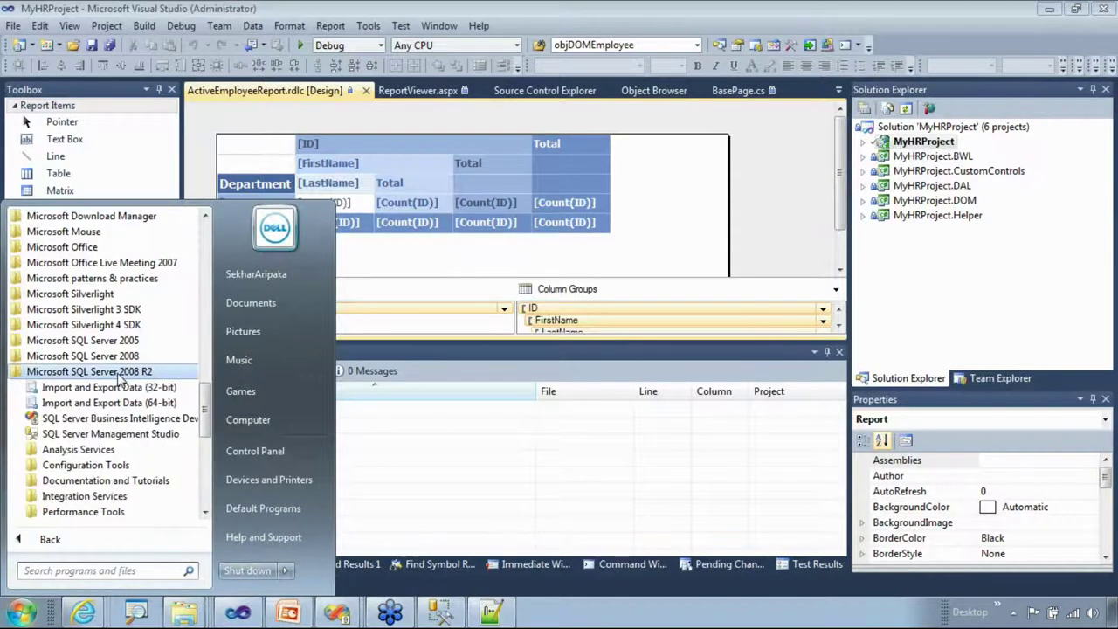
left_click(46, 424)
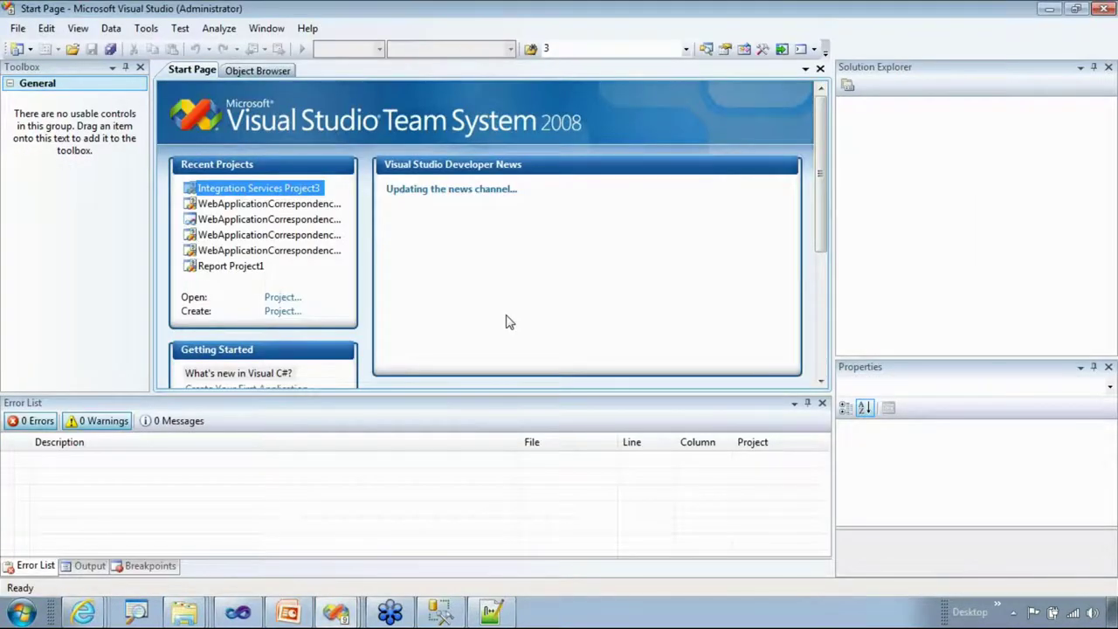
left_click(31, 51)
- Create a new Report Server Project named Report Project2
left_click(68, 69)
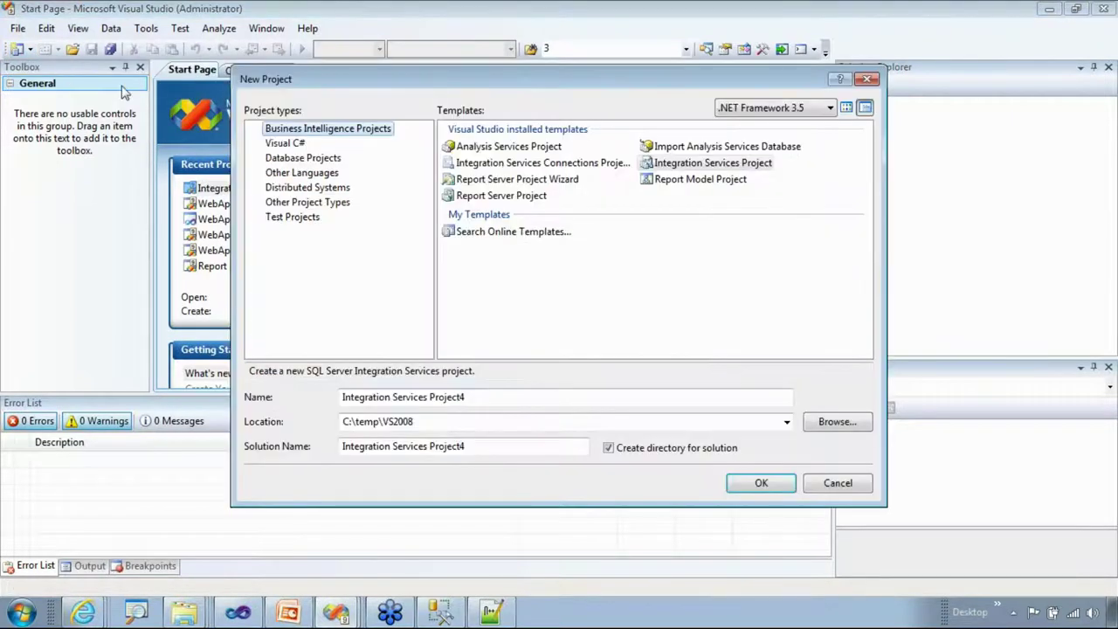
left_click(494, 200)
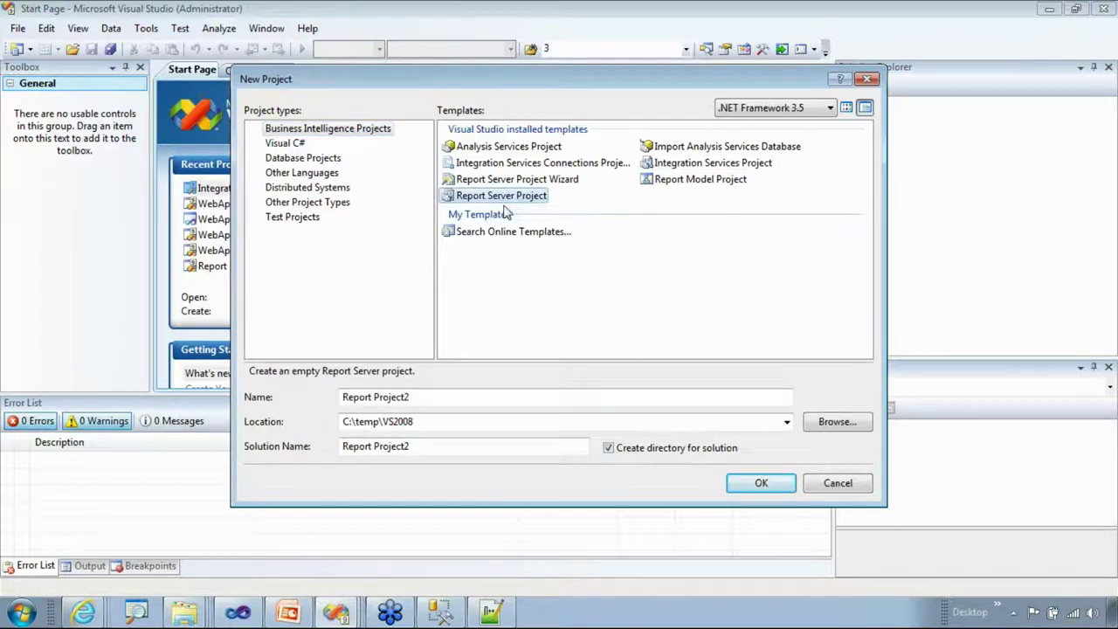
left_click(756, 485)
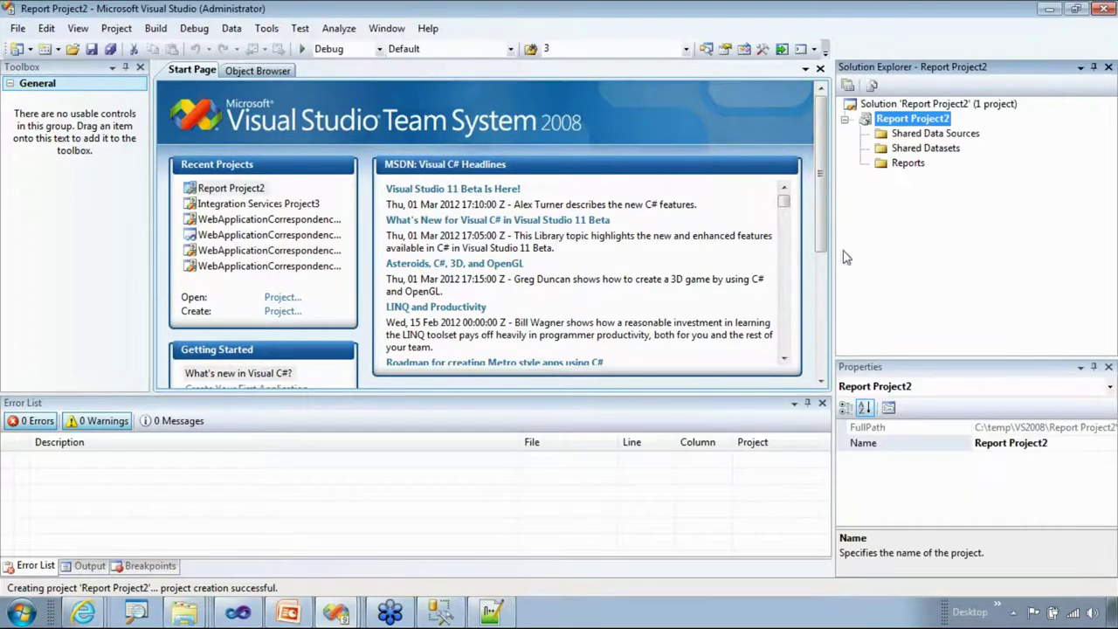
- Look over the Shared Data Sources, Shared Datasets and Reports folders and their context menus
left_click(908, 163)
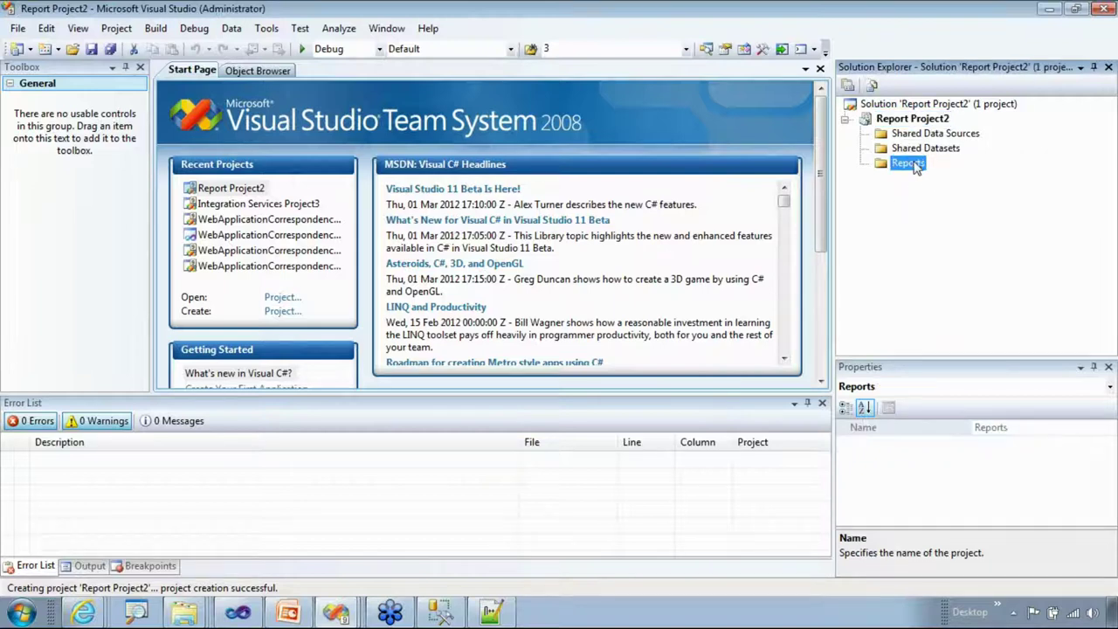
left_click(921, 134)
left_click(917, 149)
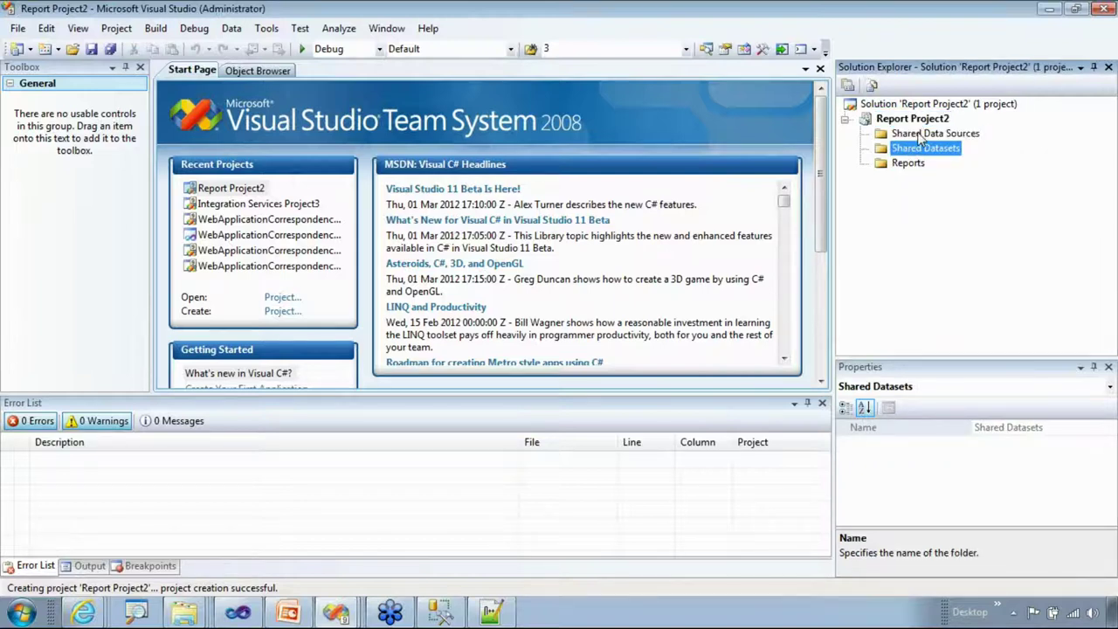
left_click(921, 135)
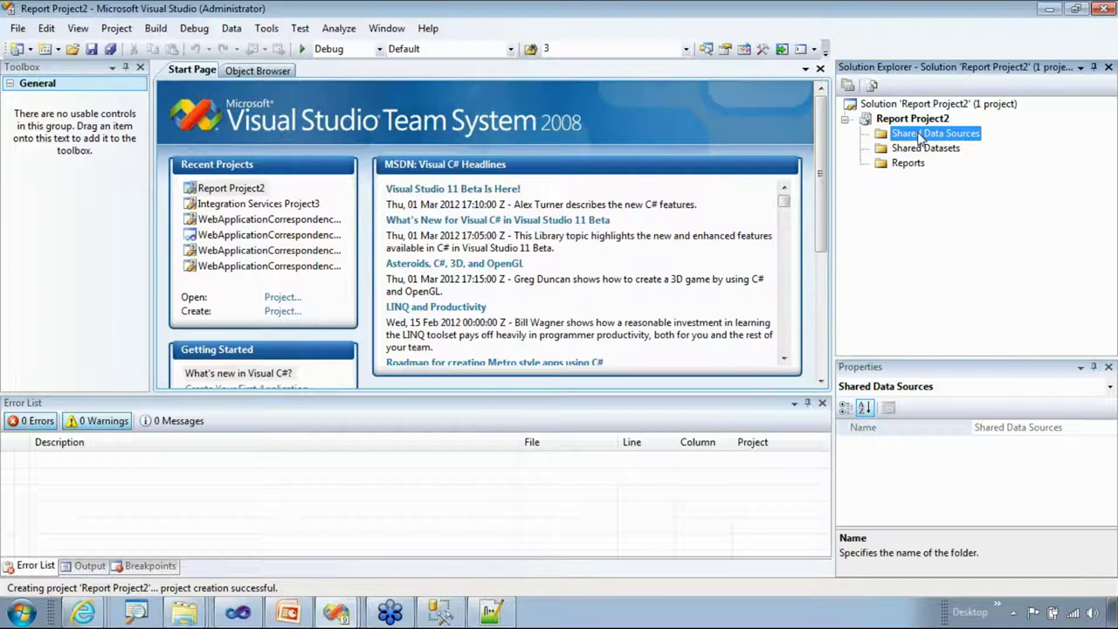
left_click(906, 165)
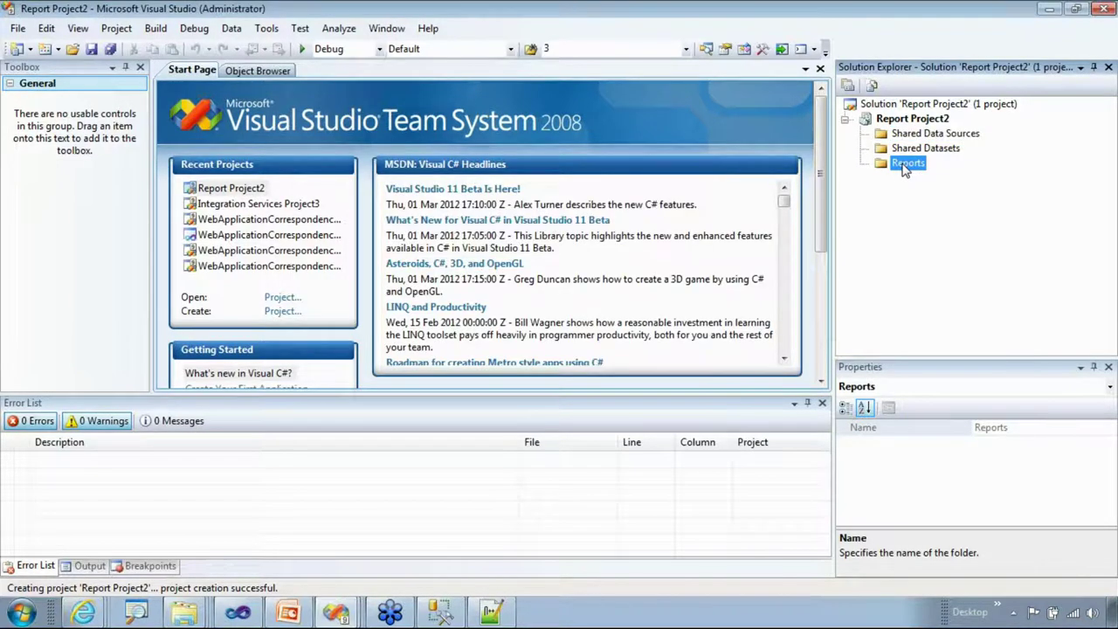
right_click(907, 171)
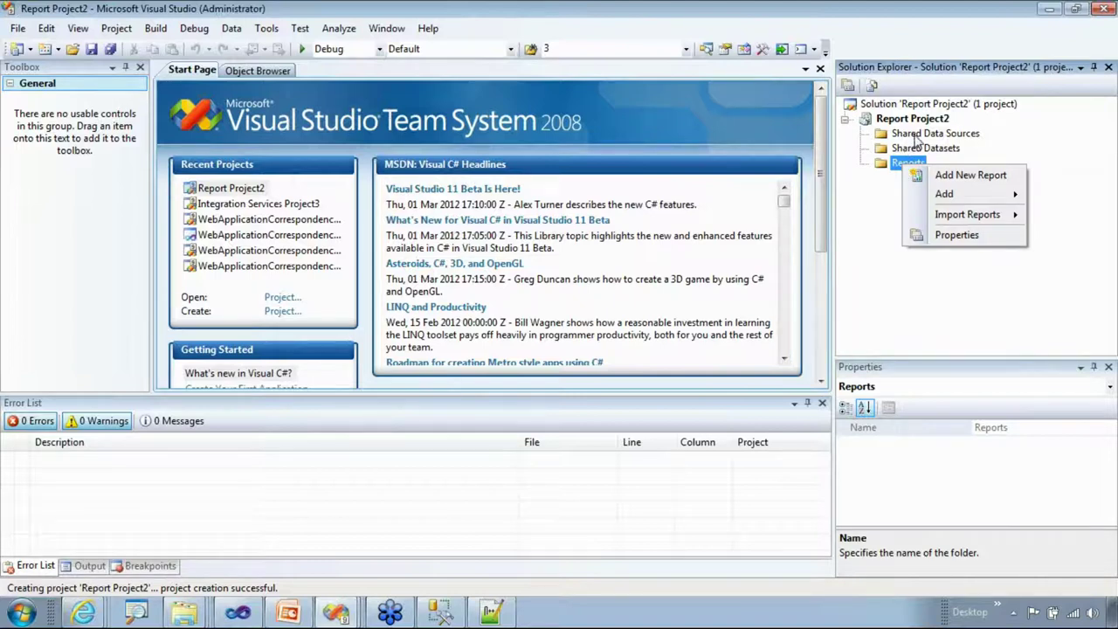
left_click(915, 137)
right_click(916, 138)
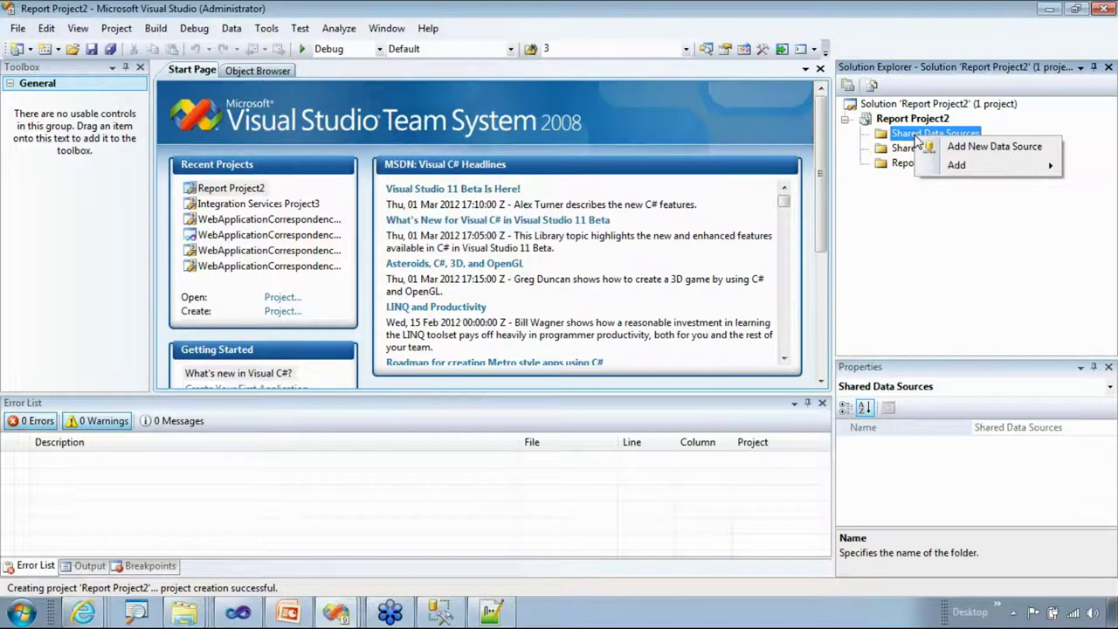
key("Escape")
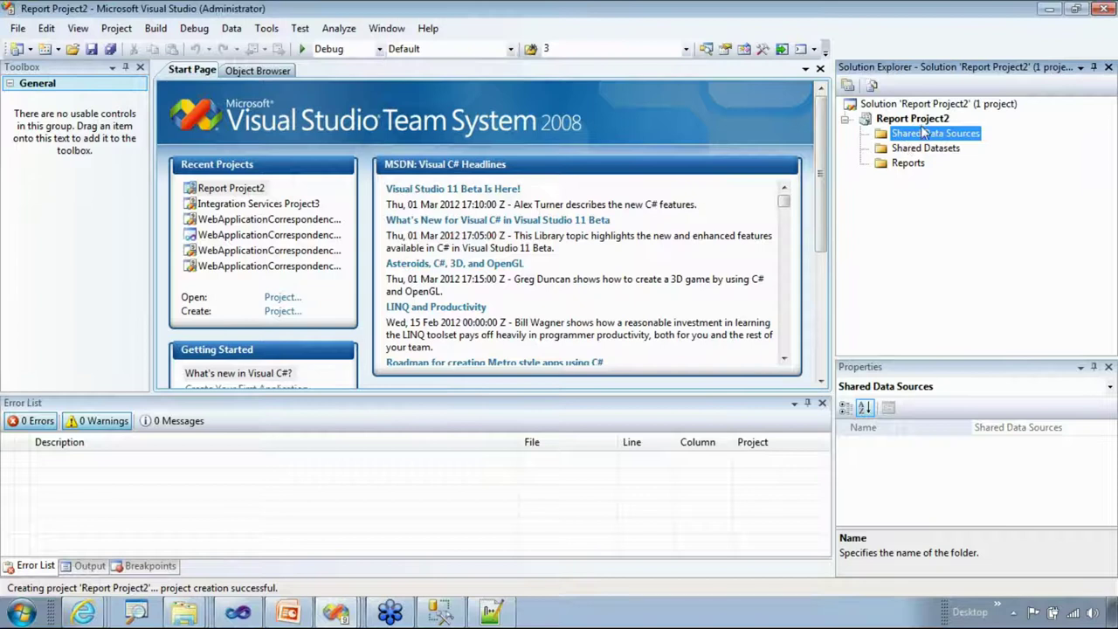
- Add a new report to the Reports folder to start the Report Wizard
left_click(917, 150)
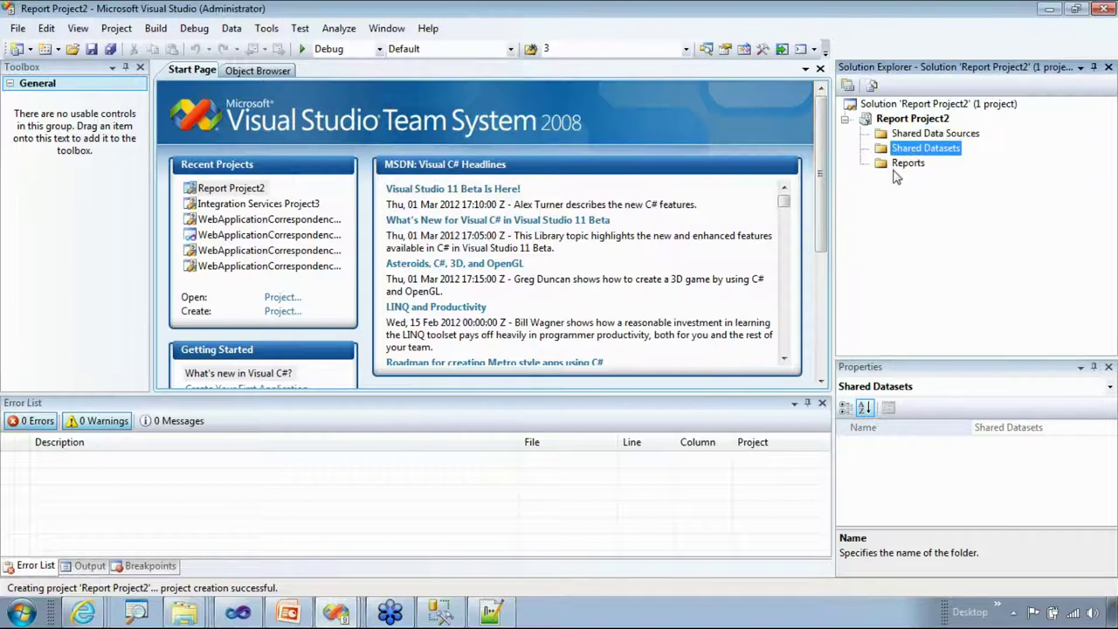
left_click(904, 167)
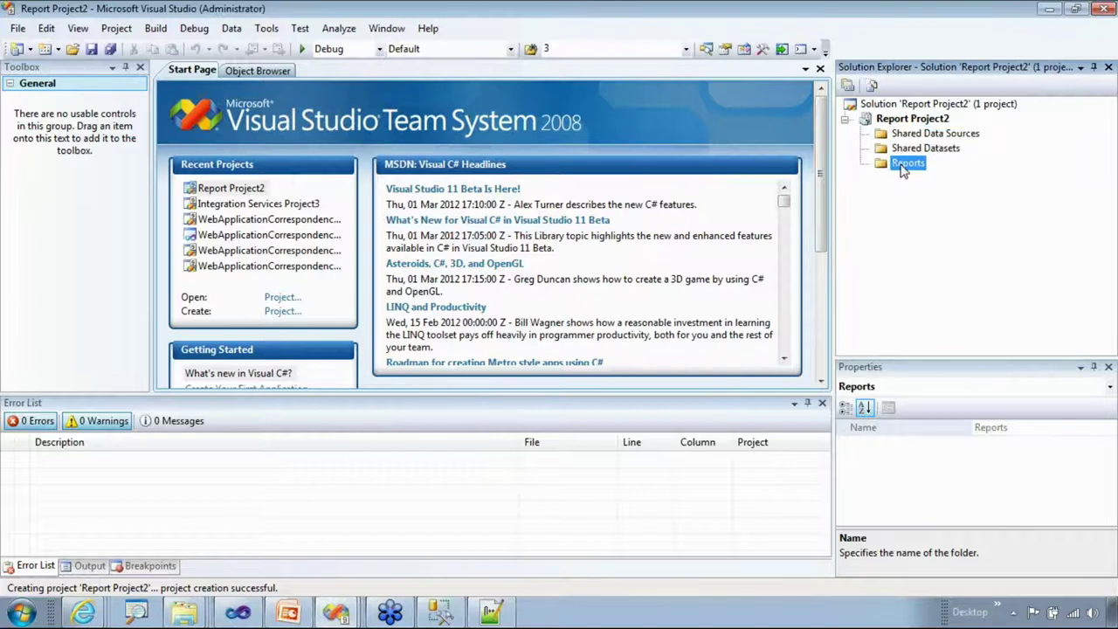
right_click(903, 171)
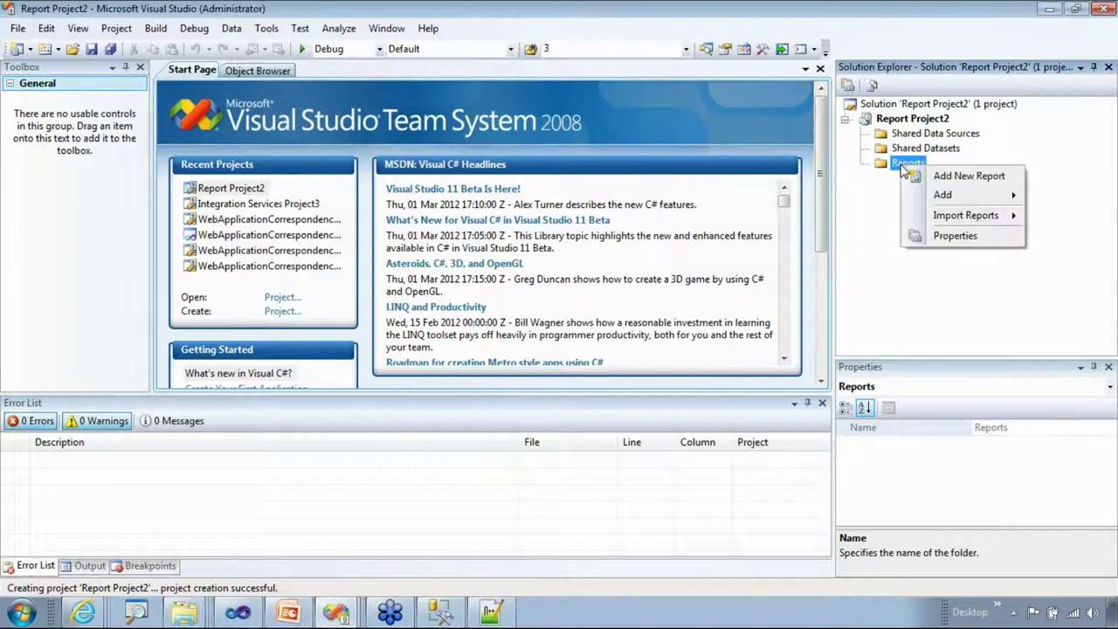
left_click(967, 176)
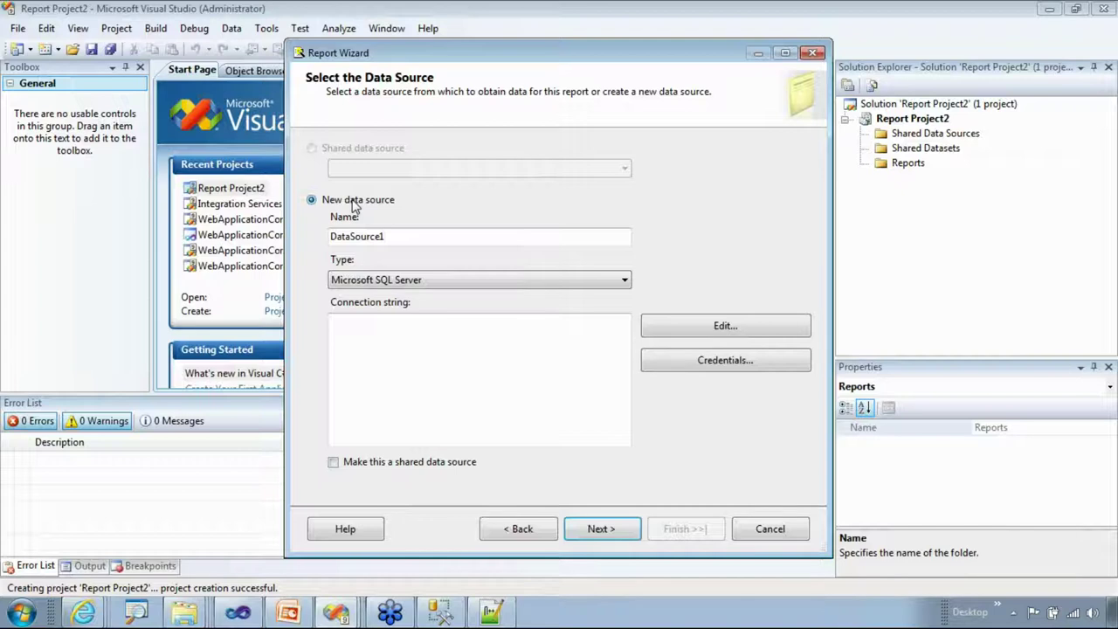
- Point the data source at the local SQLEXPRESS server using SQL Server login with a remembered password
left_click(548, 328)
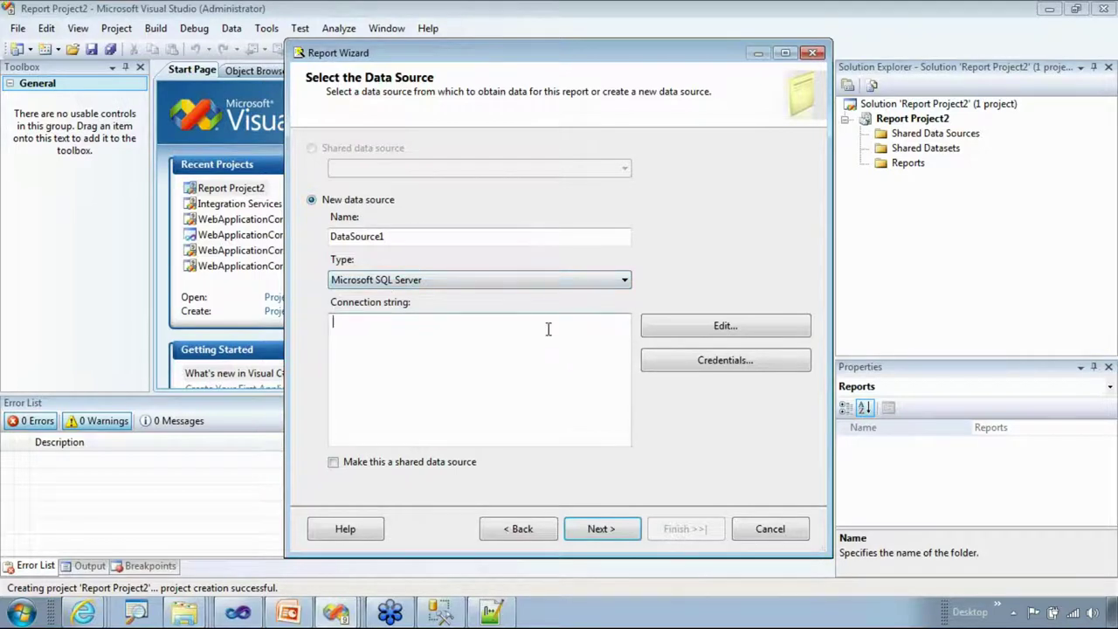
left_click(691, 325)
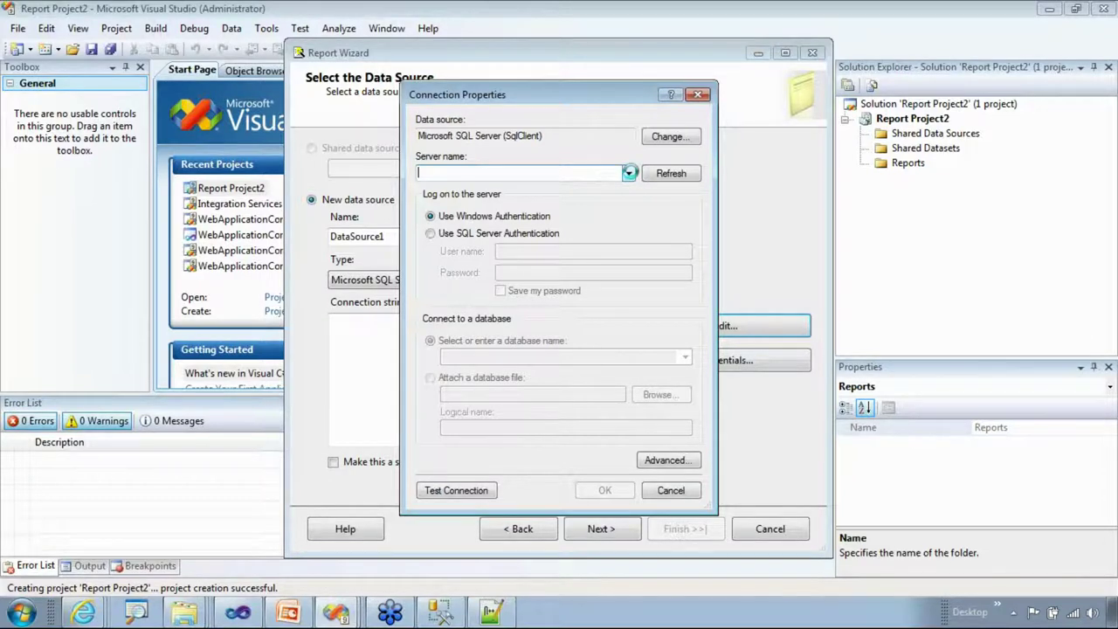
left_click(629, 173)
left_click(559, 199)
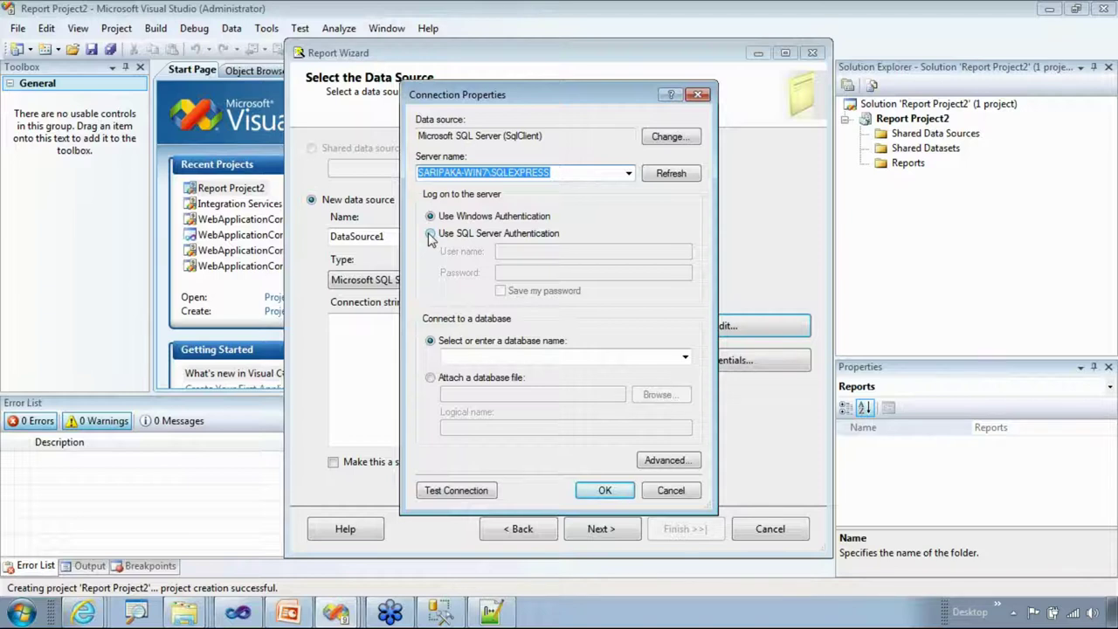
left_click(430, 235)
left_click(528, 250)
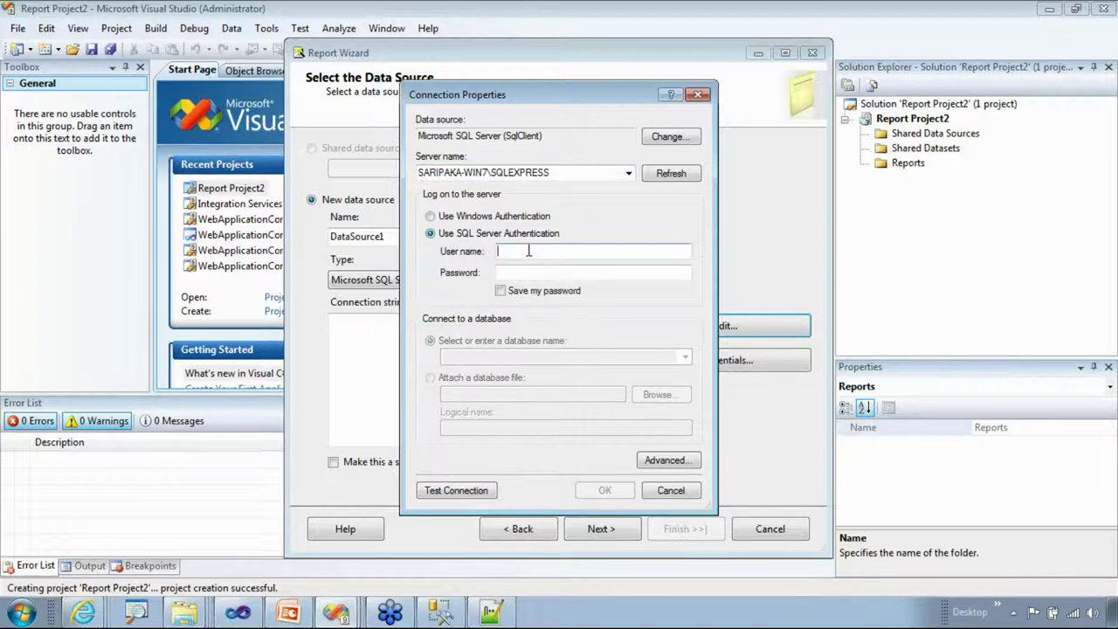
type("ar")
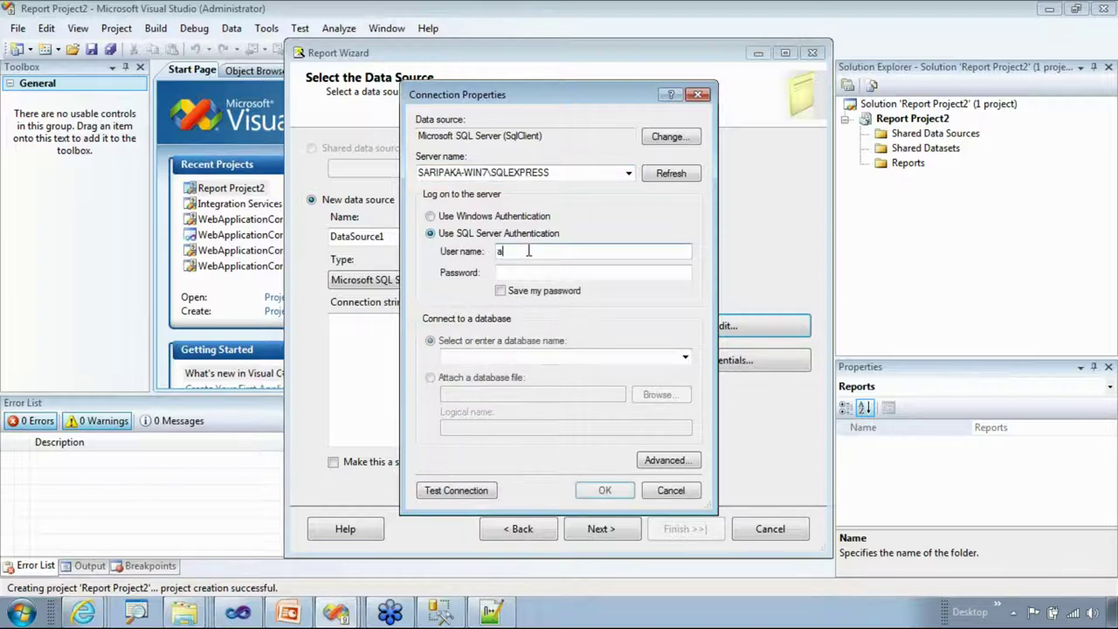
key("BackSpace")
key("BackSpace")
type("sekhara")
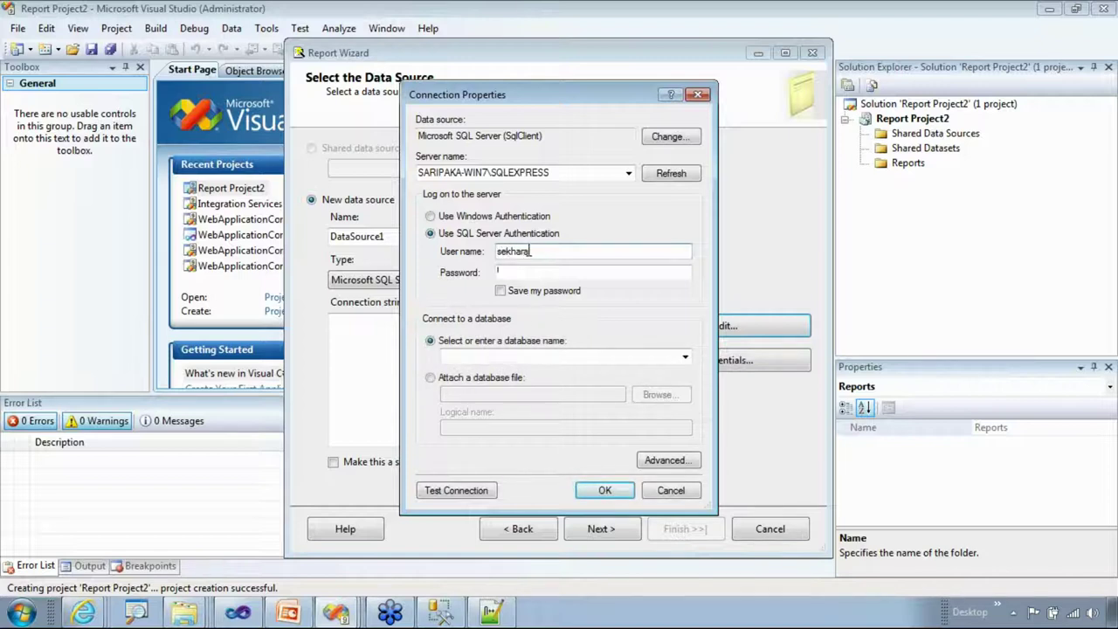
left_click(498, 271)
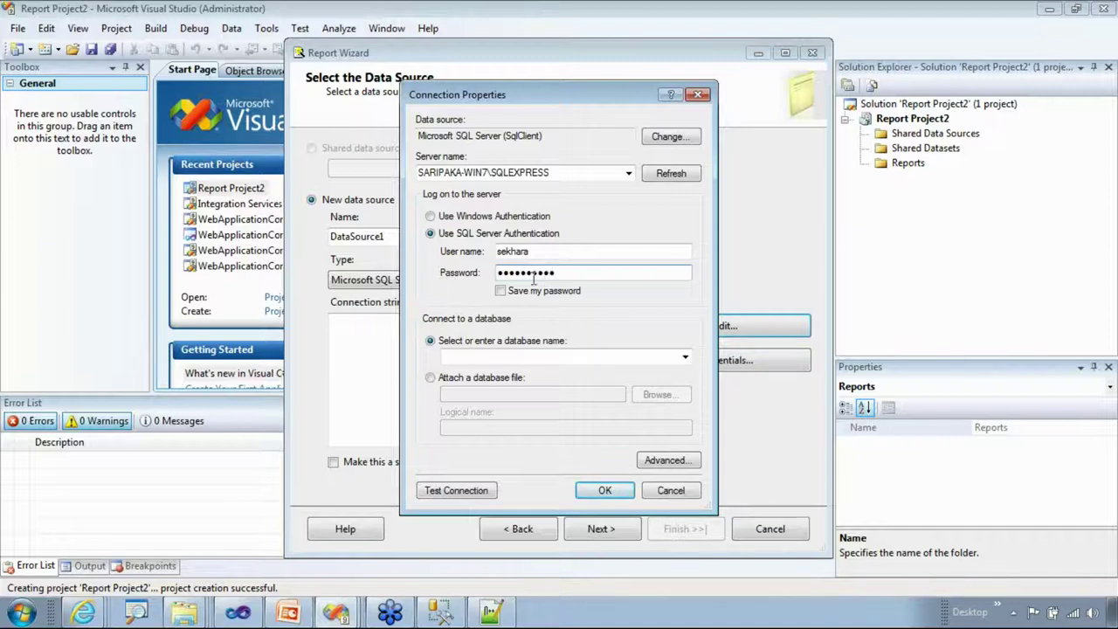
left_click(500, 291)
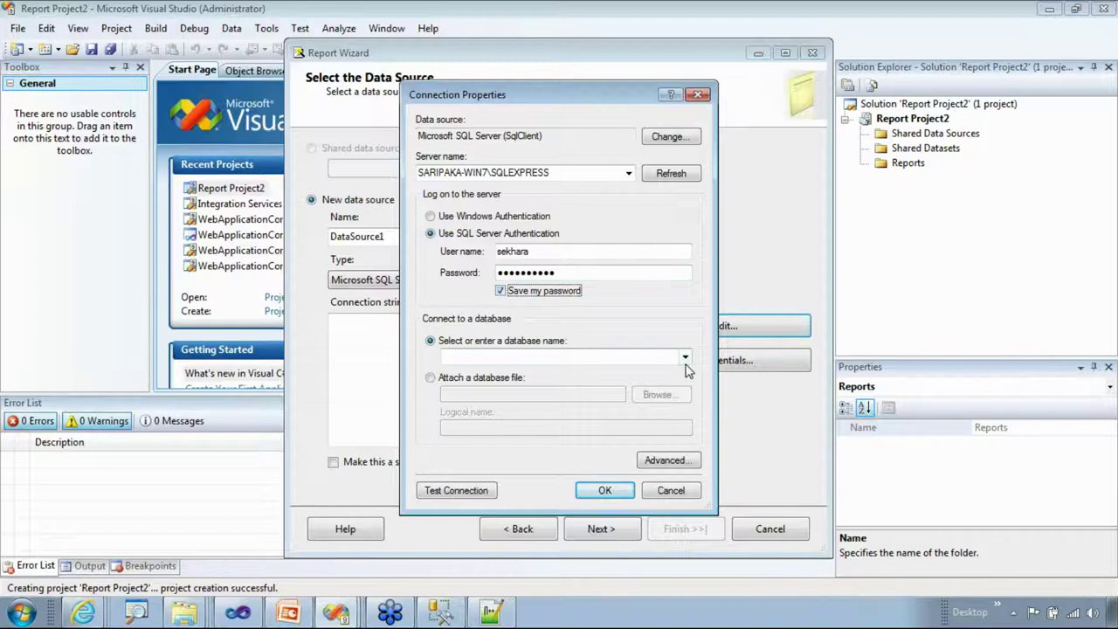
- Choose the MyHRDB database, test the connection successfully, and continue to query design
left_click(685, 357)
left_click(505, 420)
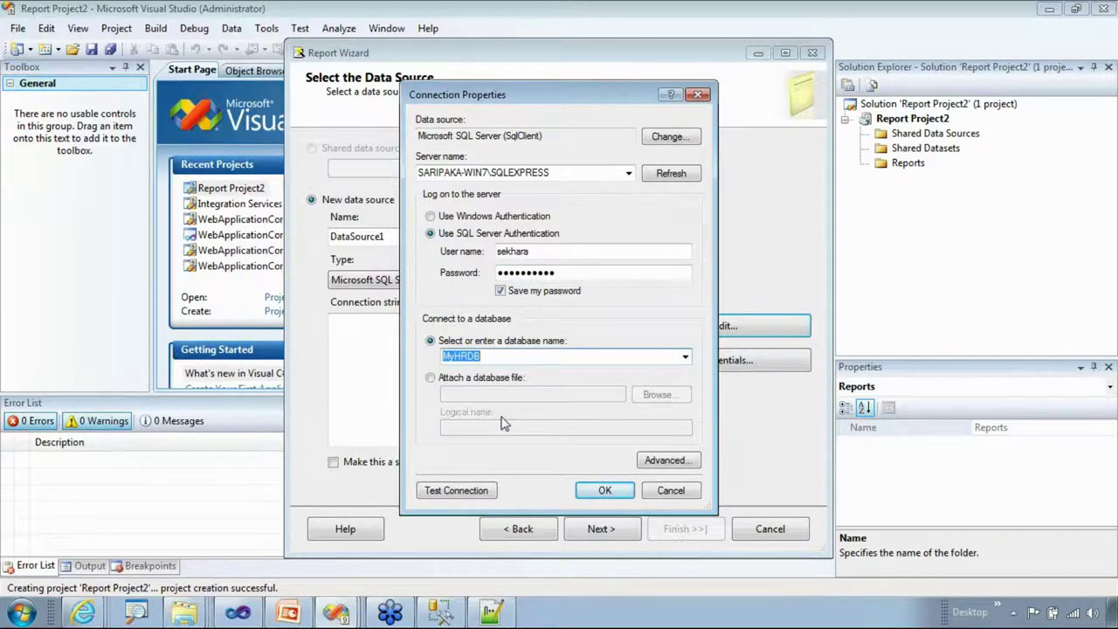
left_click(451, 494)
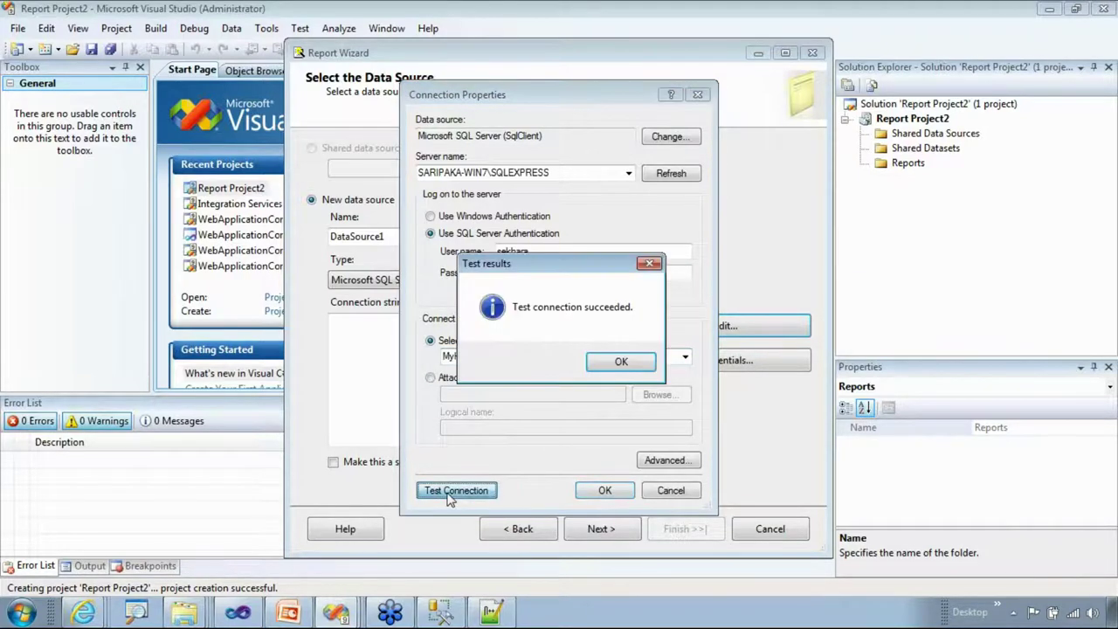
left_click(616, 362)
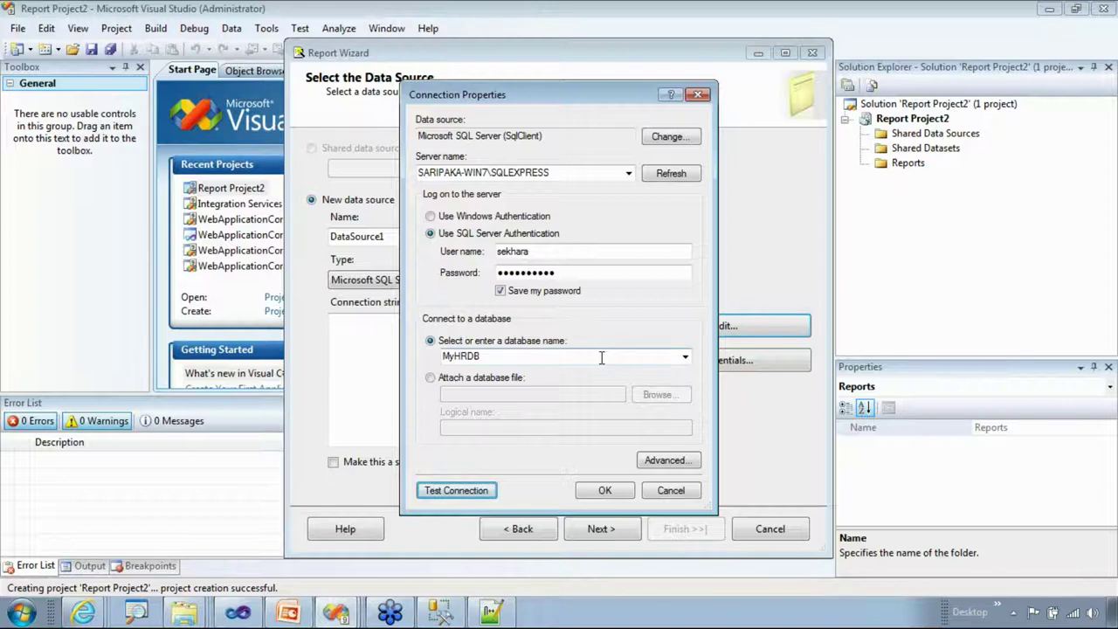
left_click(595, 492)
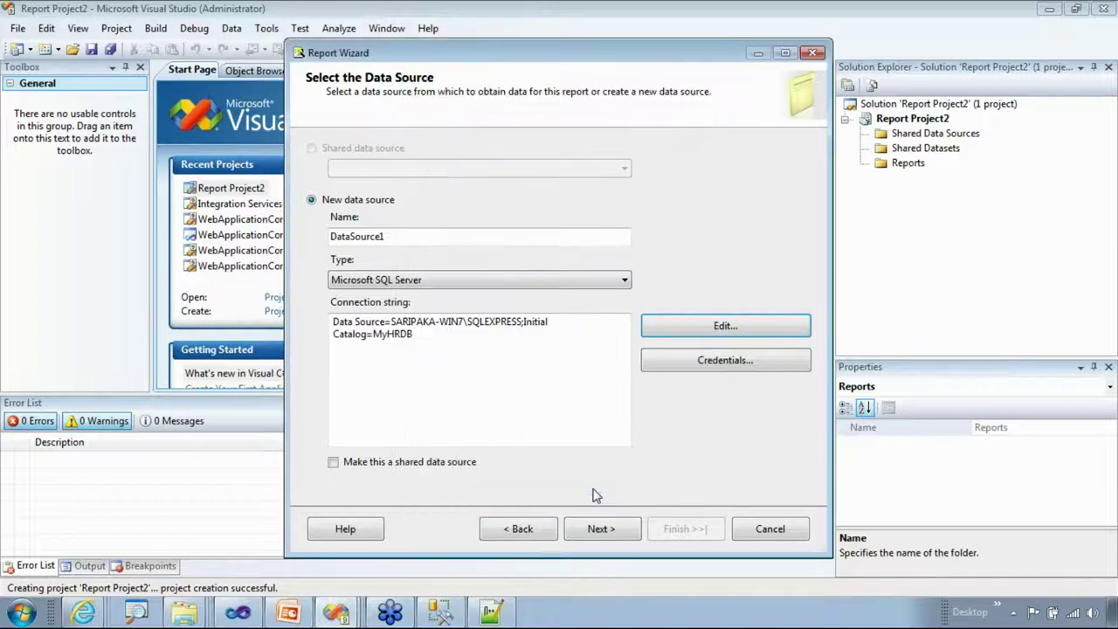
left_click(596, 528)
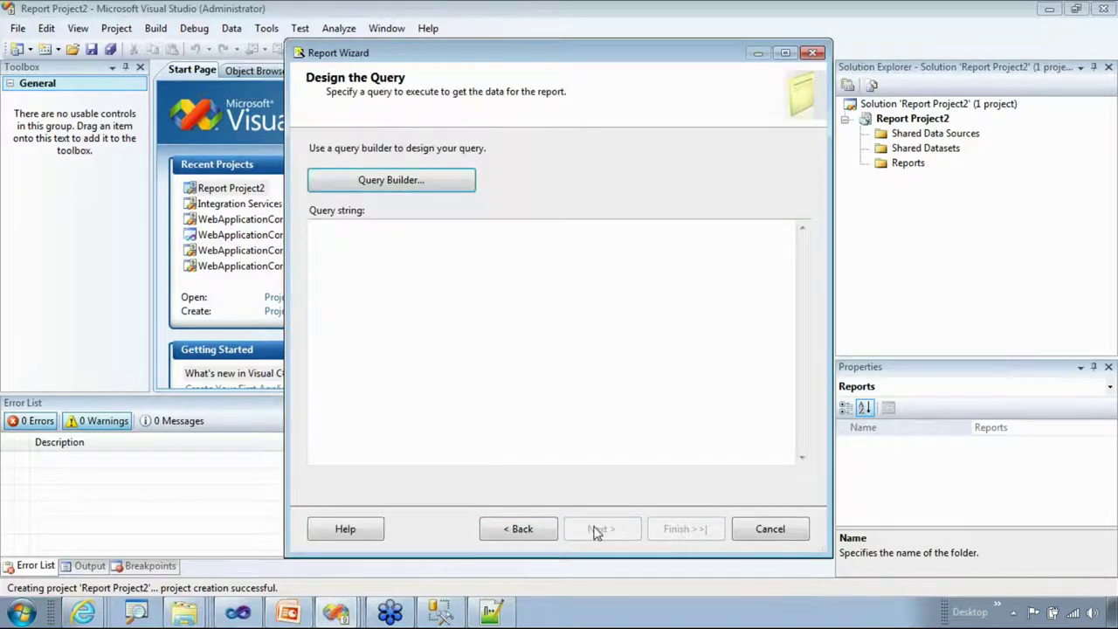
- Build the query SELECT MyHRData.* FROM MyHRData in Query Builder and accept it
left_click(435, 186)
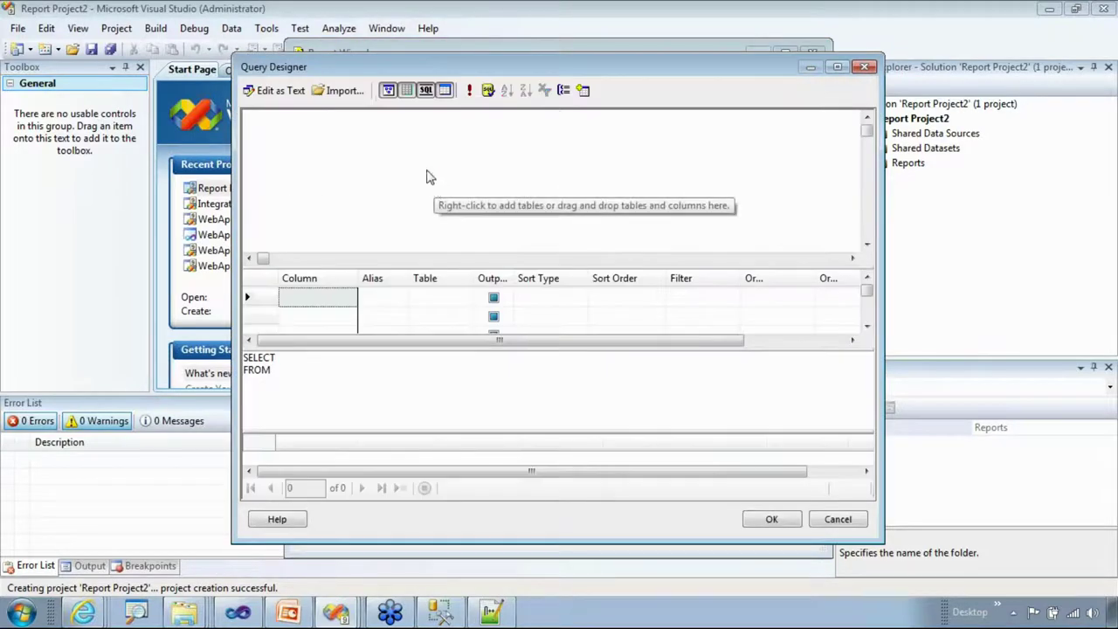
left_click(583, 90)
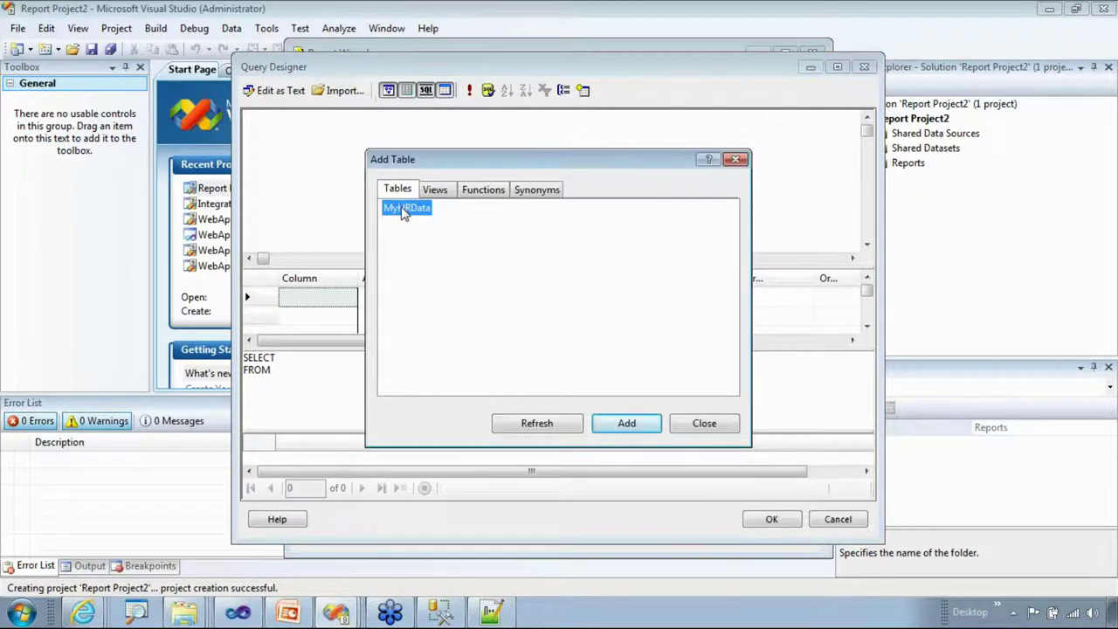
left_click(614, 423)
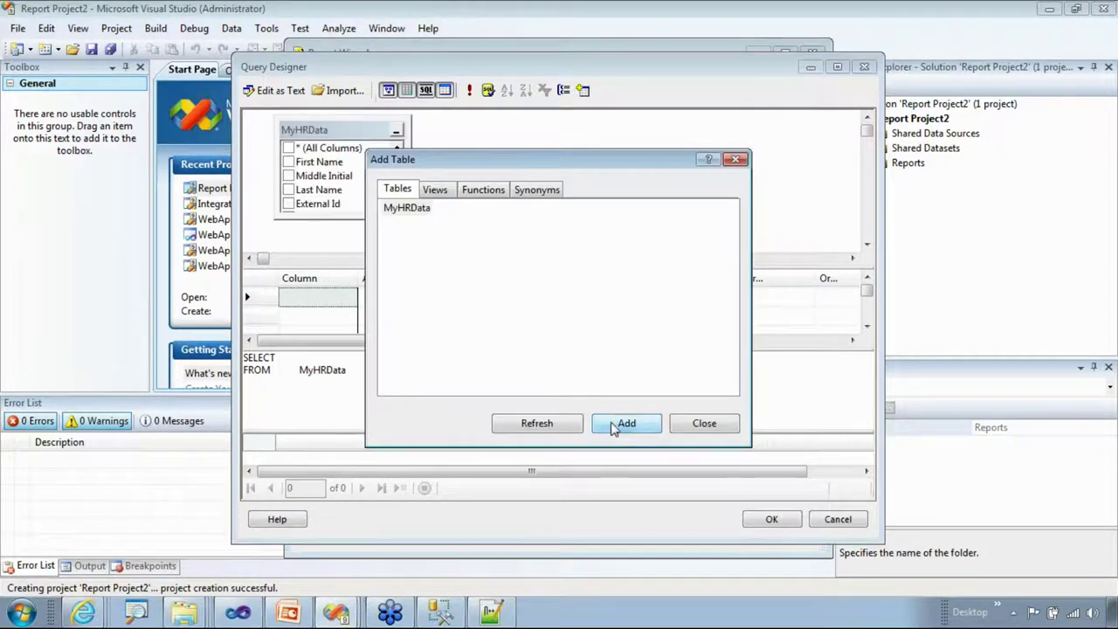
left_click(692, 424)
left_click(288, 149)
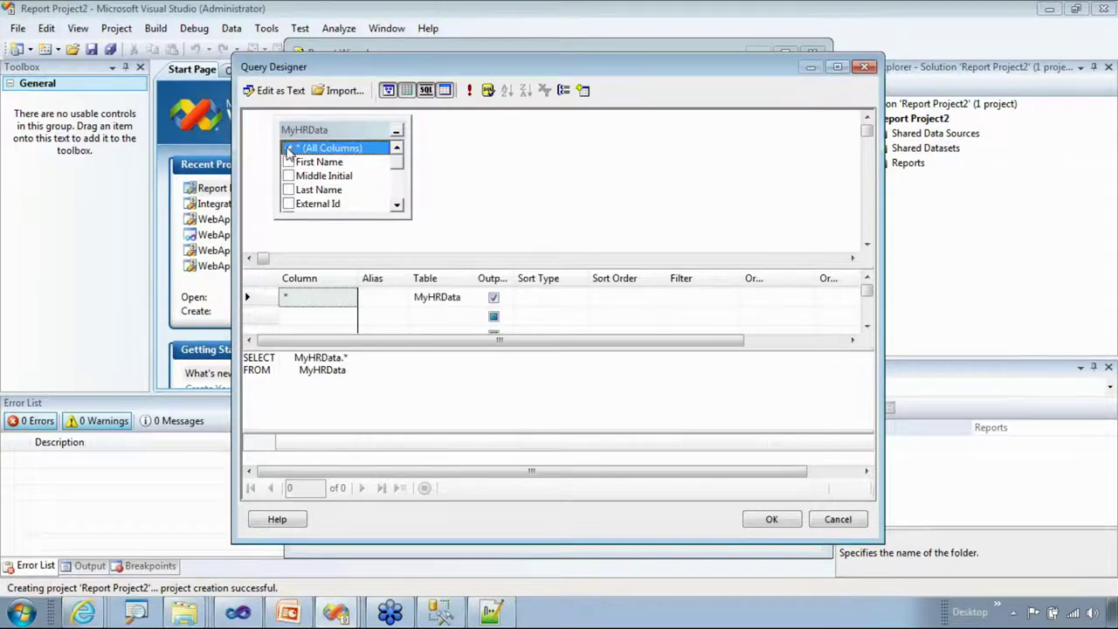
left_click_drag(374, 369, 243, 357)
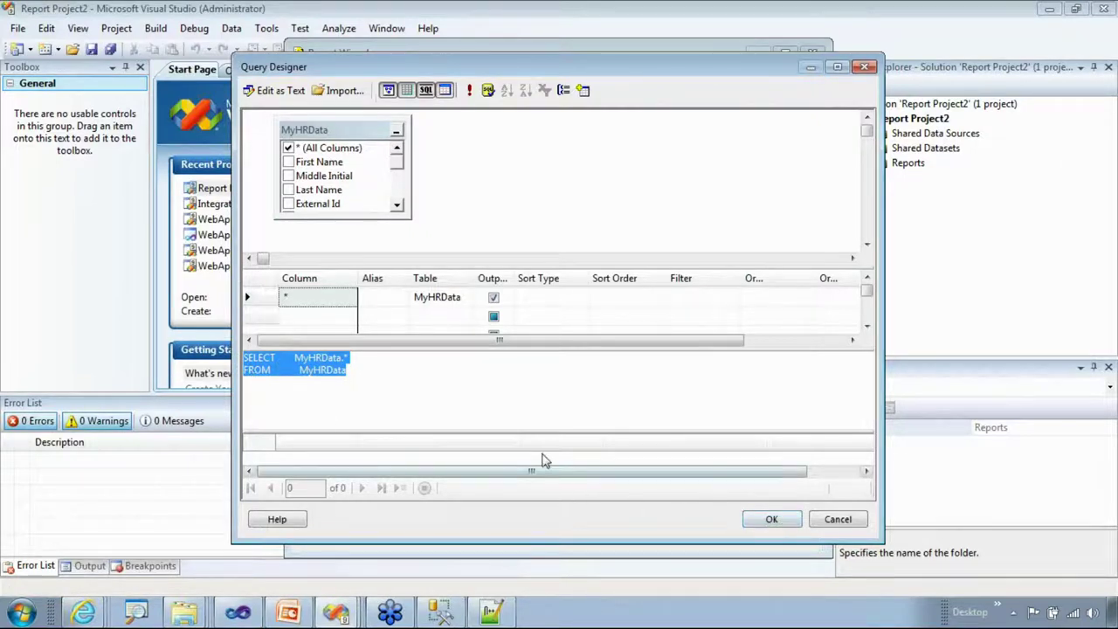
left_click(772, 521)
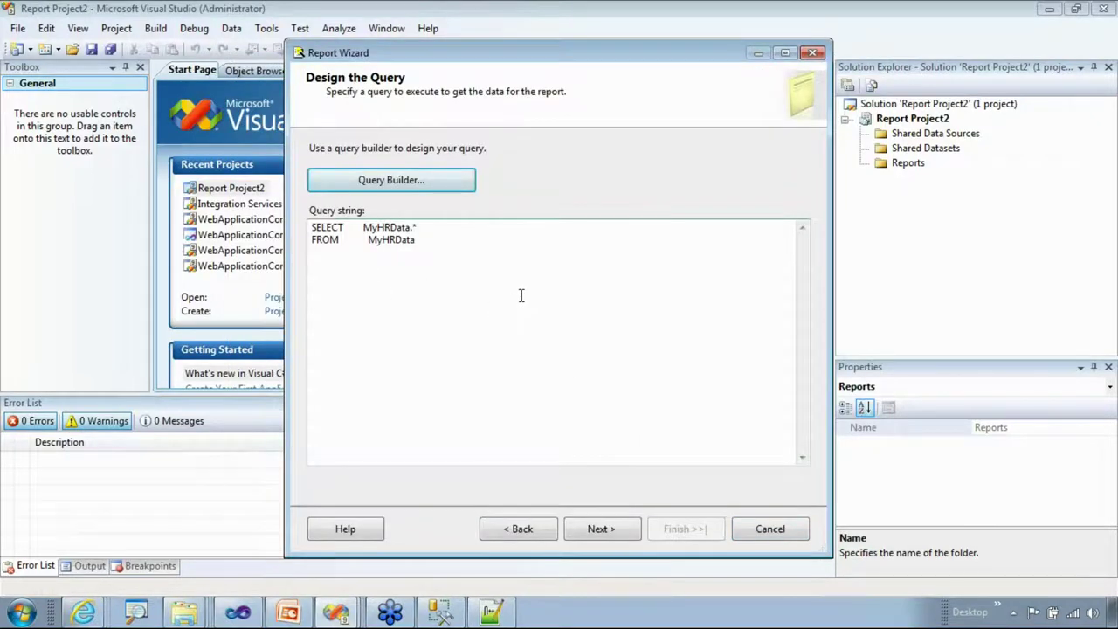
left_click(599, 528)
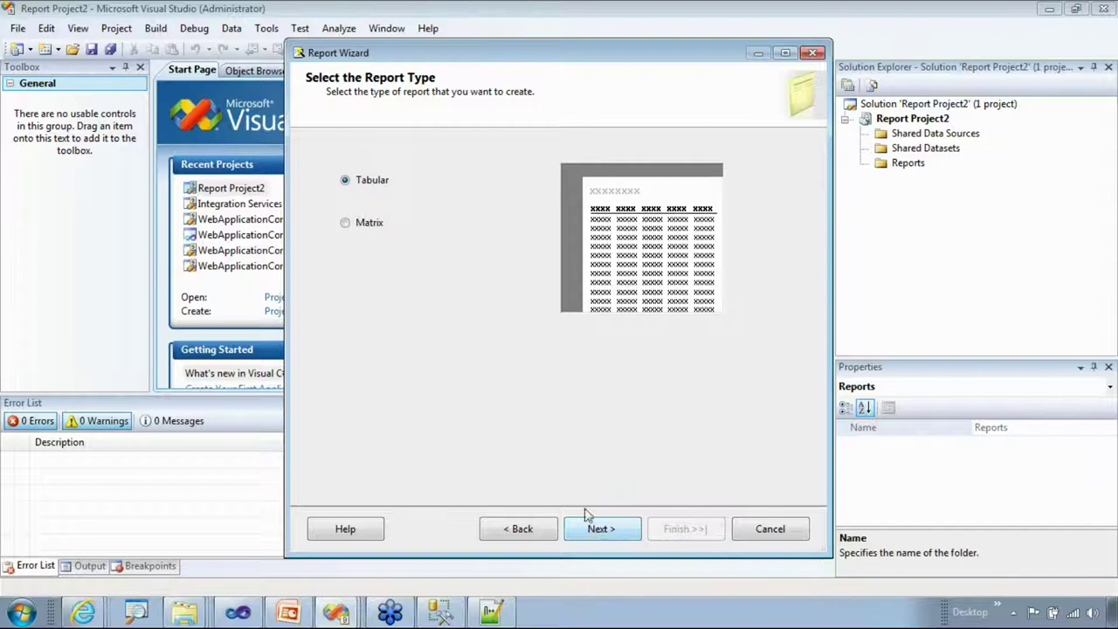
left_click(363, 225)
- Settle on the Tabular report type after briefly trying Matrix
left_click(362, 186)
left_click(359, 227)
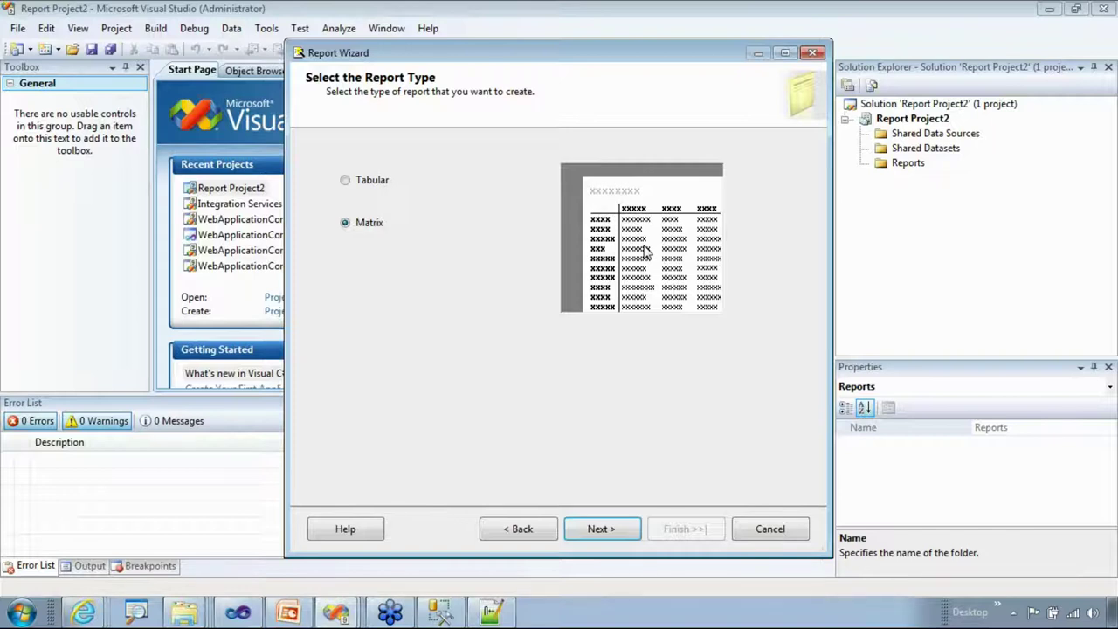
left_click(349, 182)
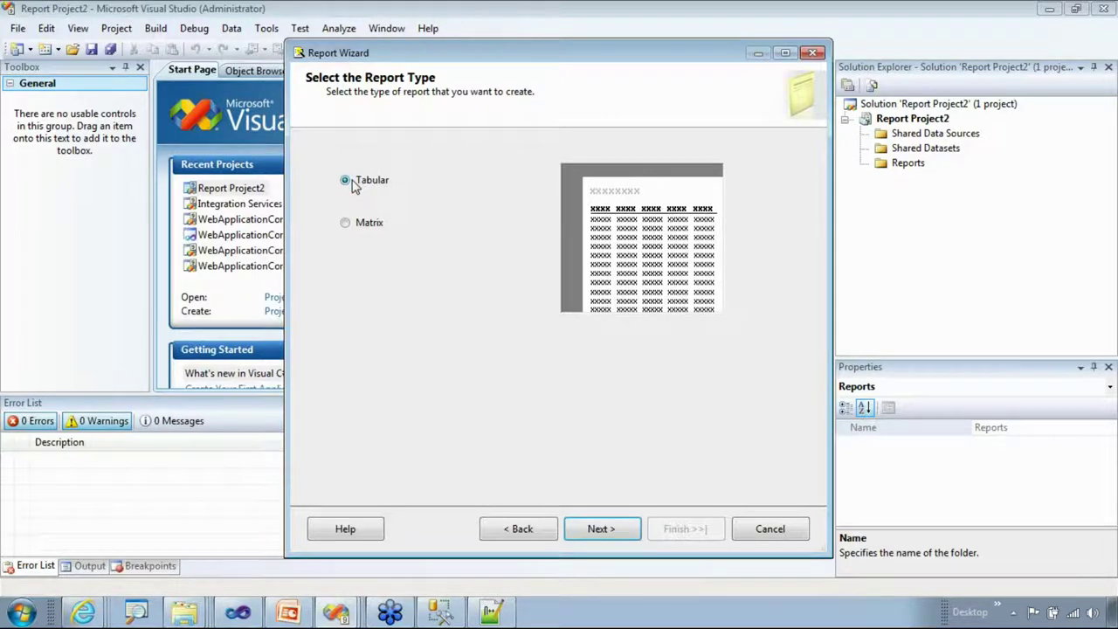
left_click(583, 529)
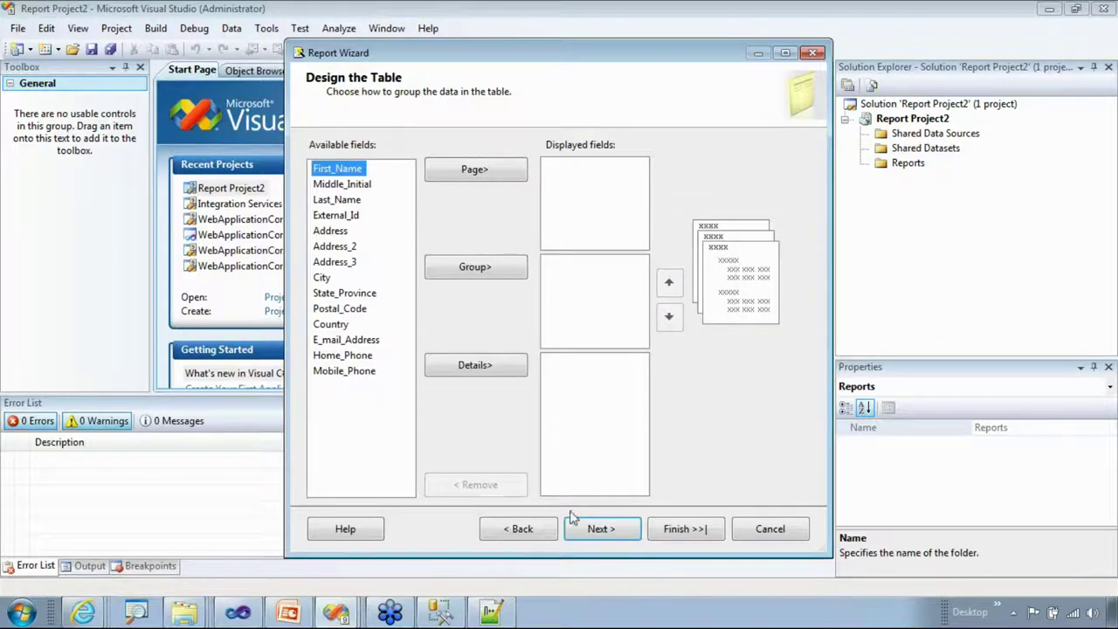
- Group the table by City, with name, address, State_Province and Country fields as details
left_click(339, 279)
left_click(459, 274)
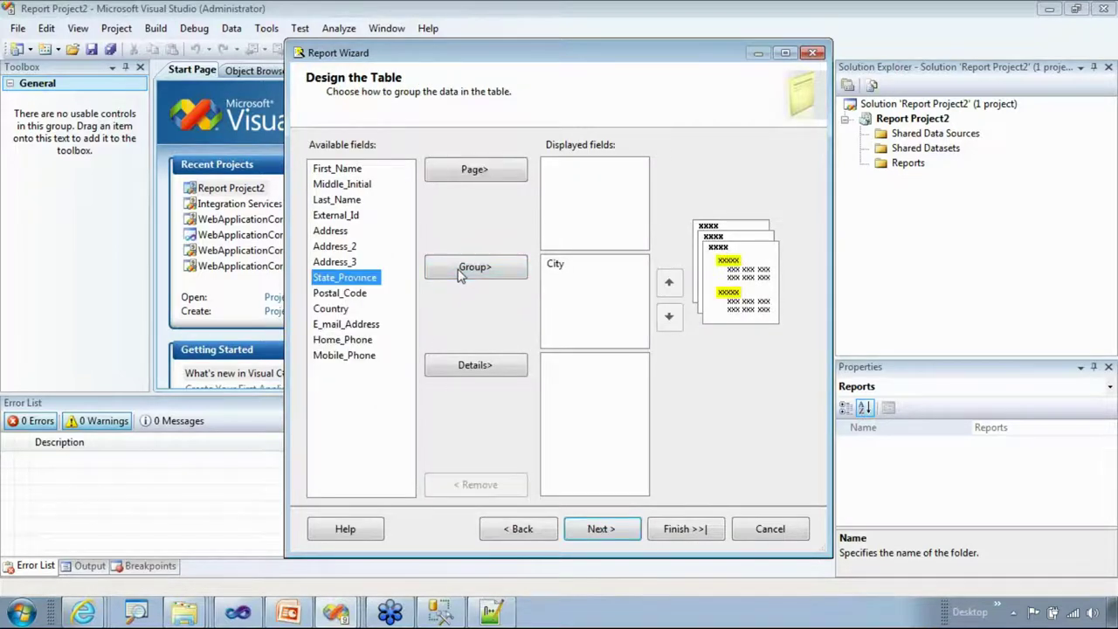
left_click(354, 172)
key("shift+Down")
key("shift+Down")
key("shift+Down")
key("shift+Down")
key("shift+Down")
key("shift+Down")
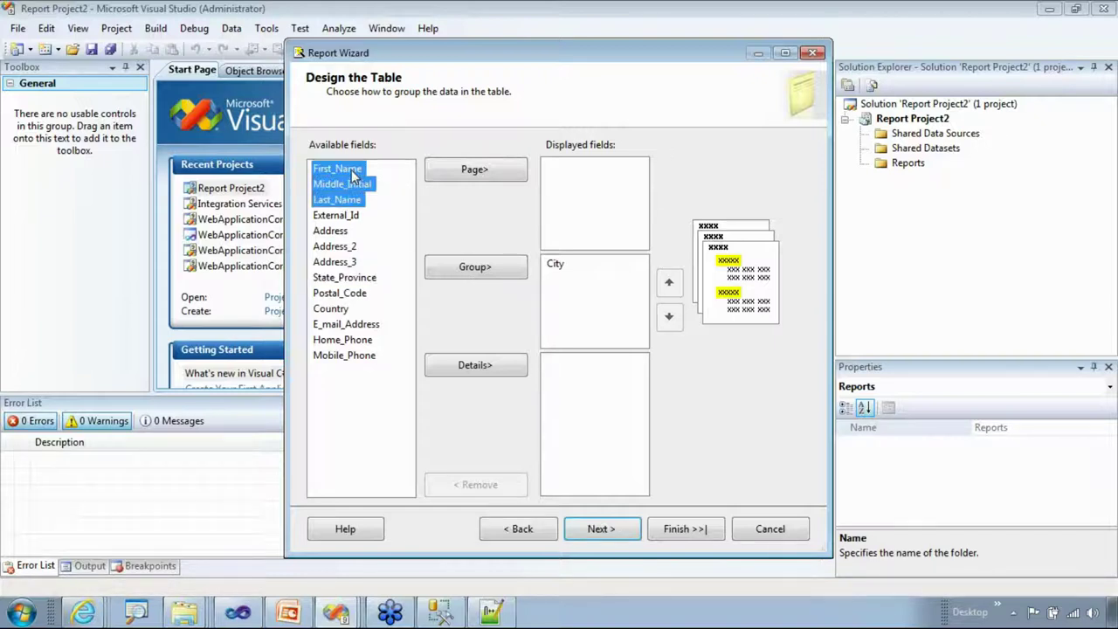
key("shift+Down")
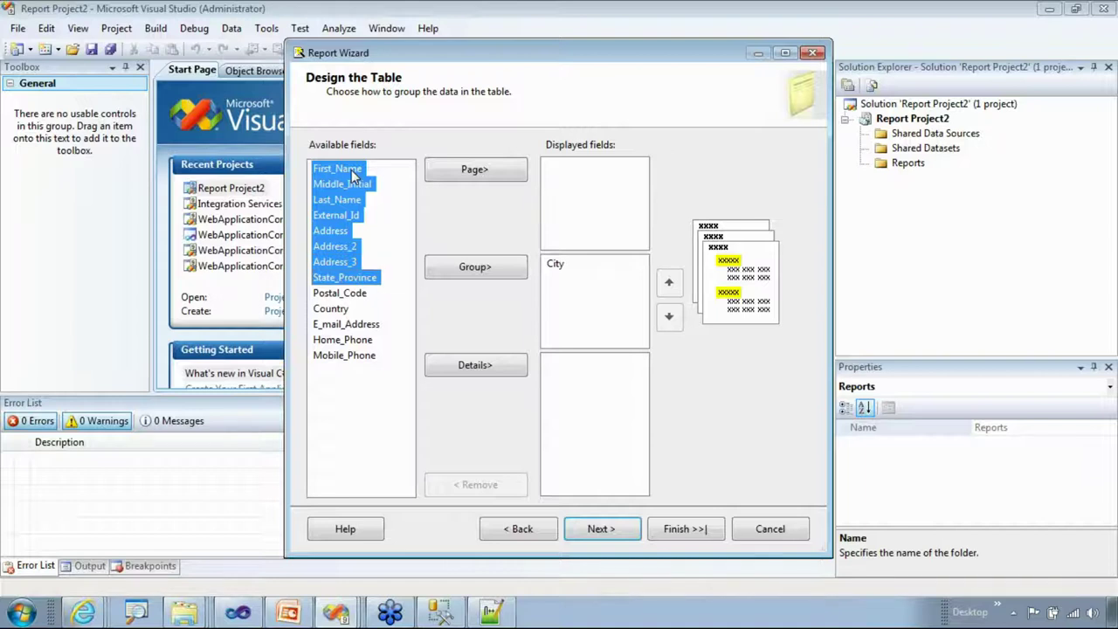
left_click(331, 309, "ctrl")
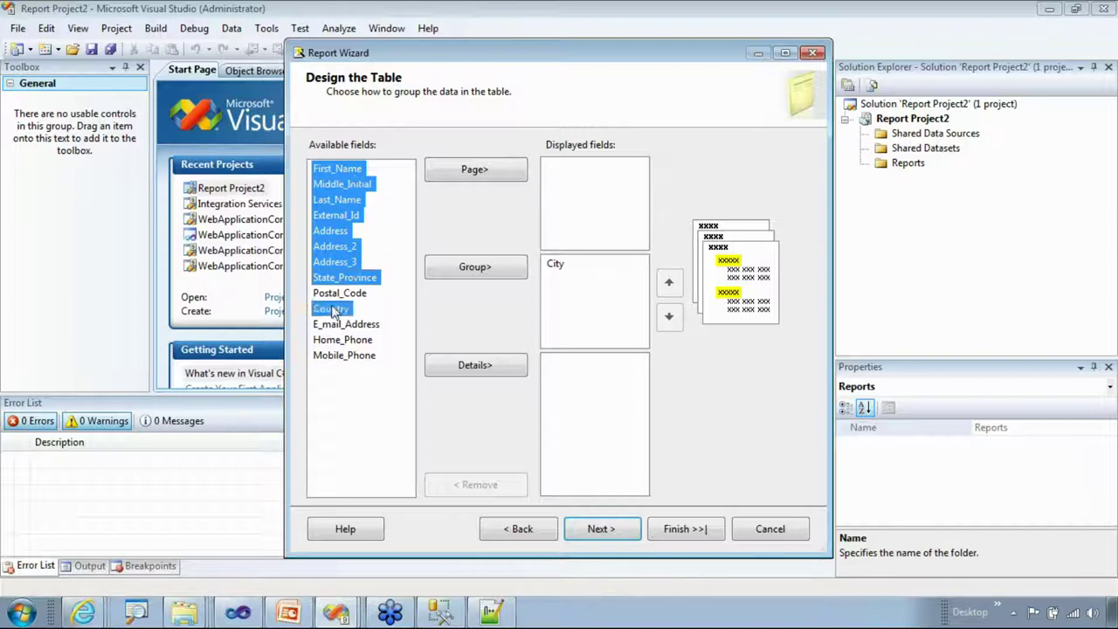
left_click(475, 367)
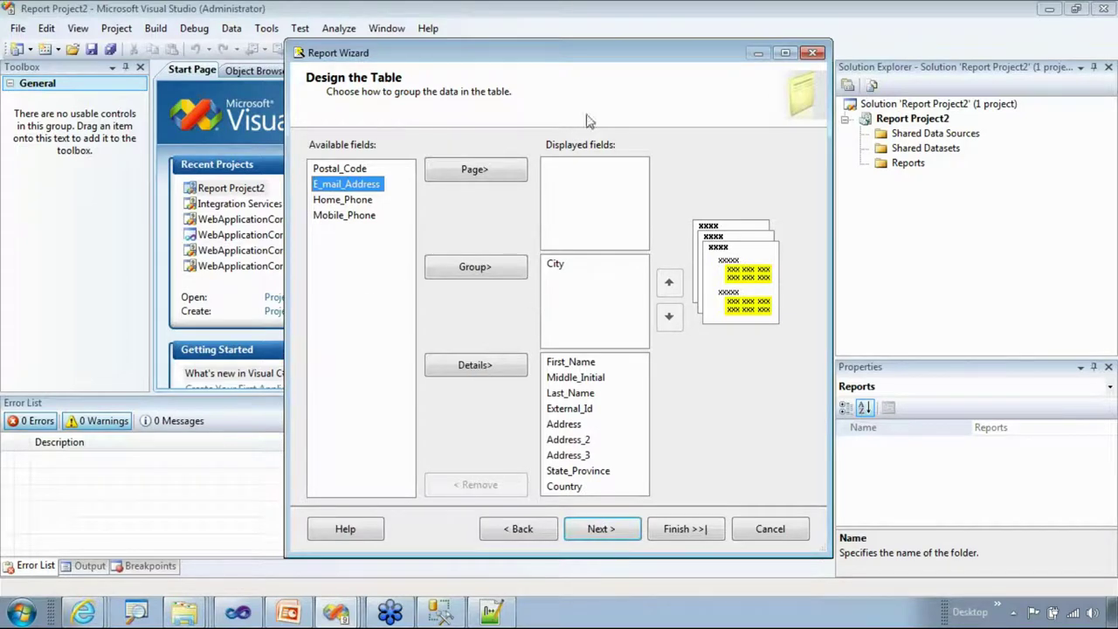
- Keep the Stepped layout and Slate style and finish creating Report1.rdl
left_click(598, 527)
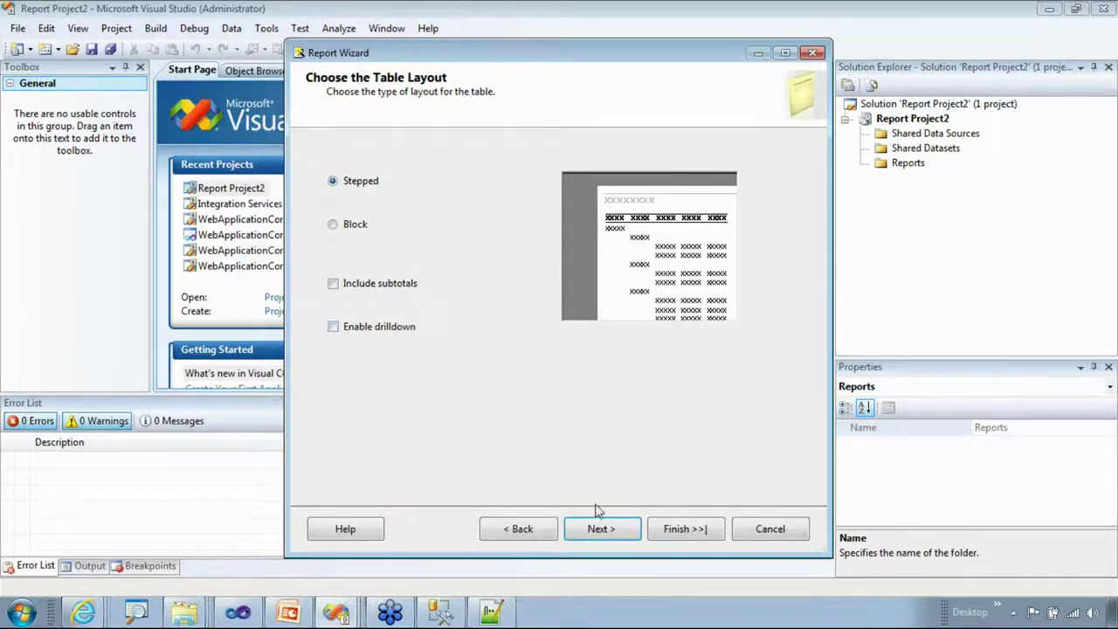
left_click(599, 531)
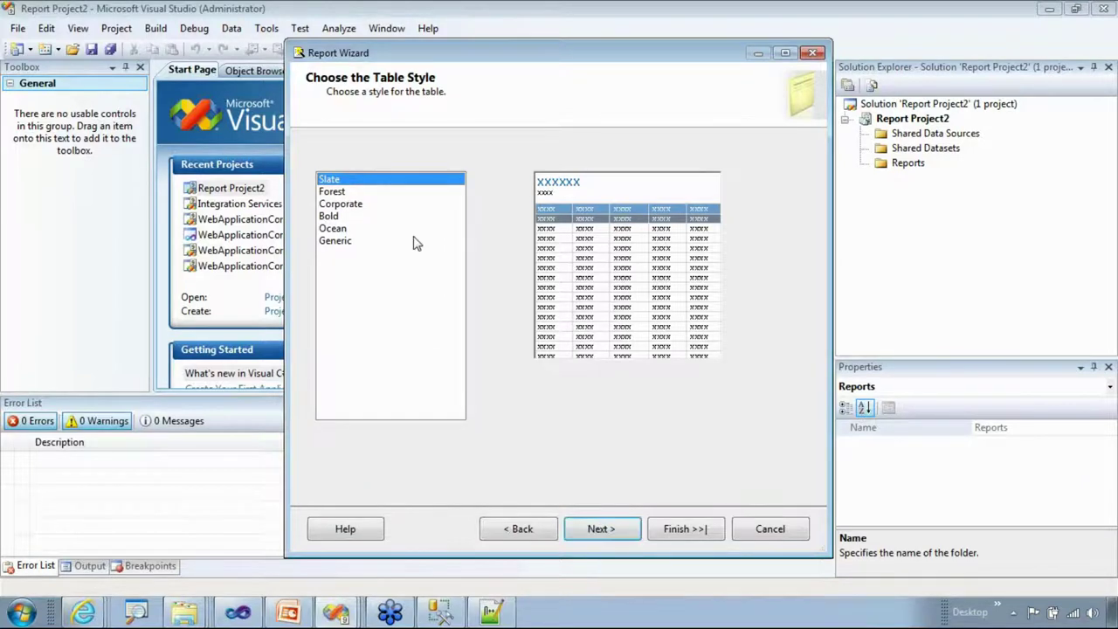
left_click(595, 529)
left_click(678, 528)
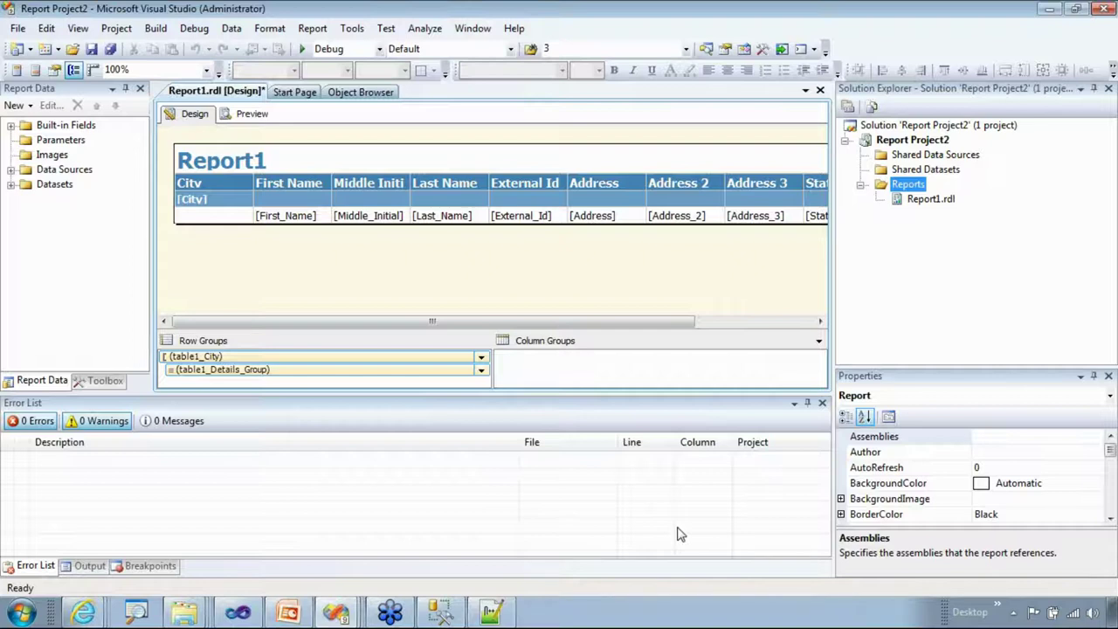
left_click(901, 204)
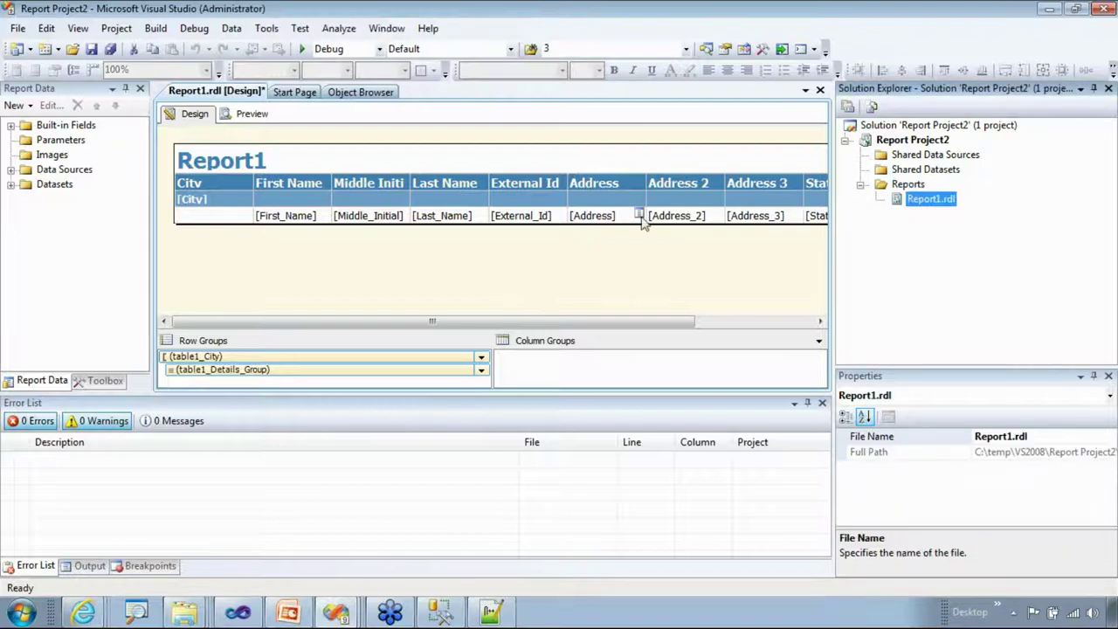
double_click(902, 201)
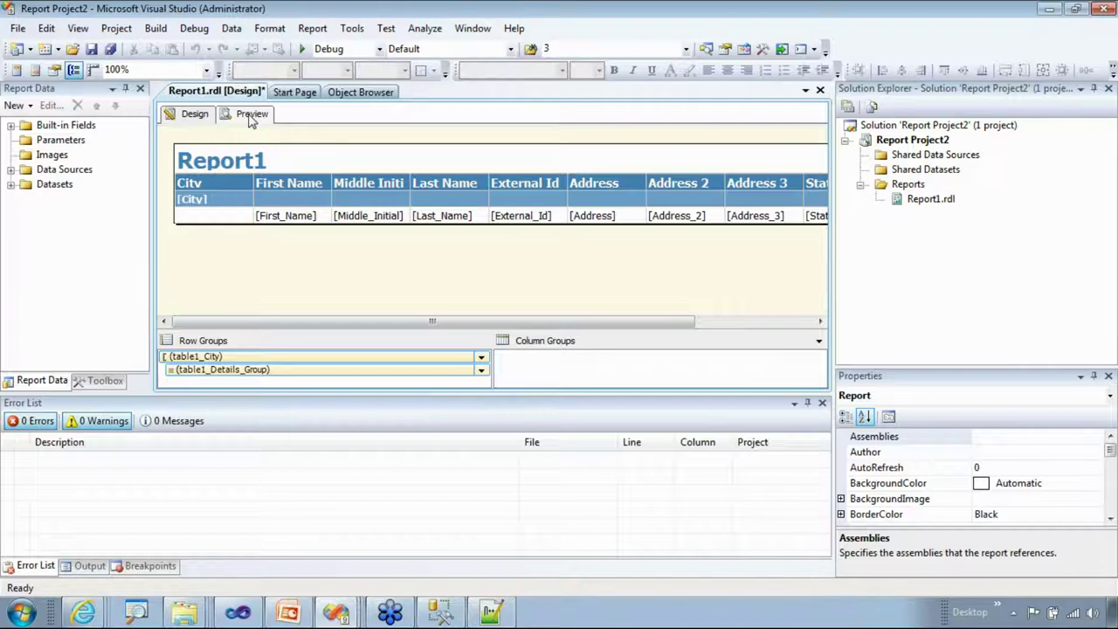
left_click(251, 114)
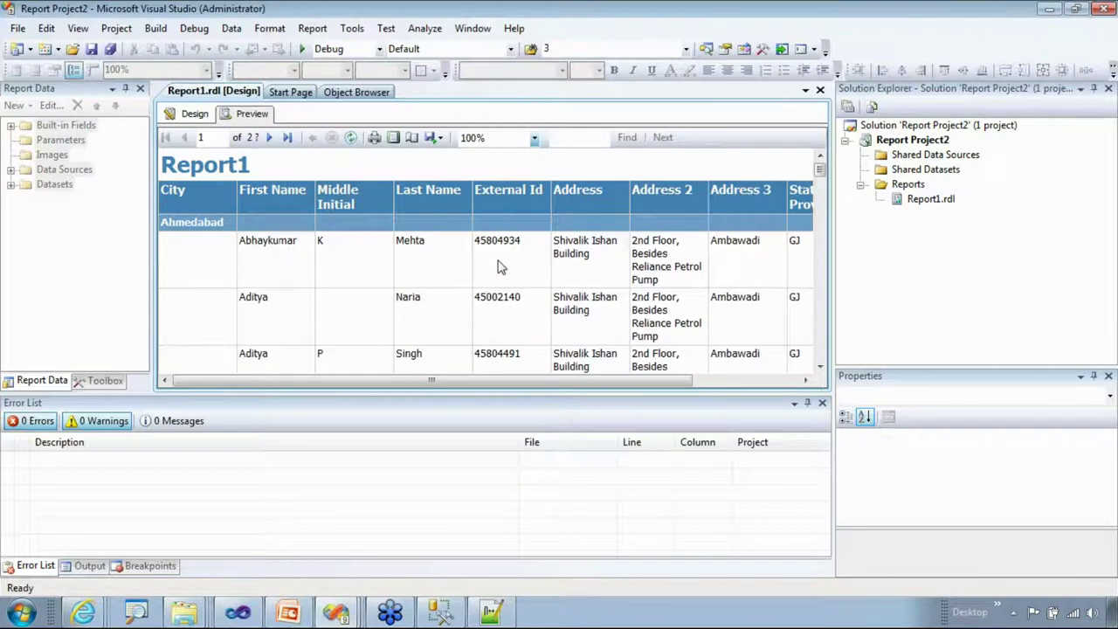
mouse_move(819, 174)
left_mouse_down()
mouse_move(821, 311)
mouse_move(831, 166)
left_mouse_up()
left_click(195, 115)
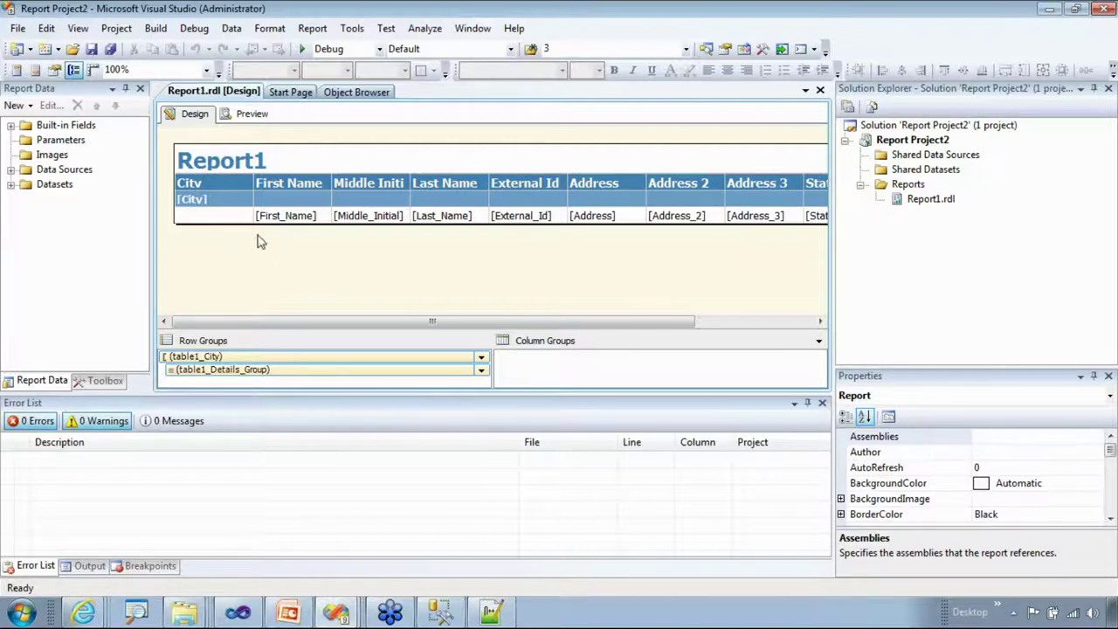
left_click(210, 214)
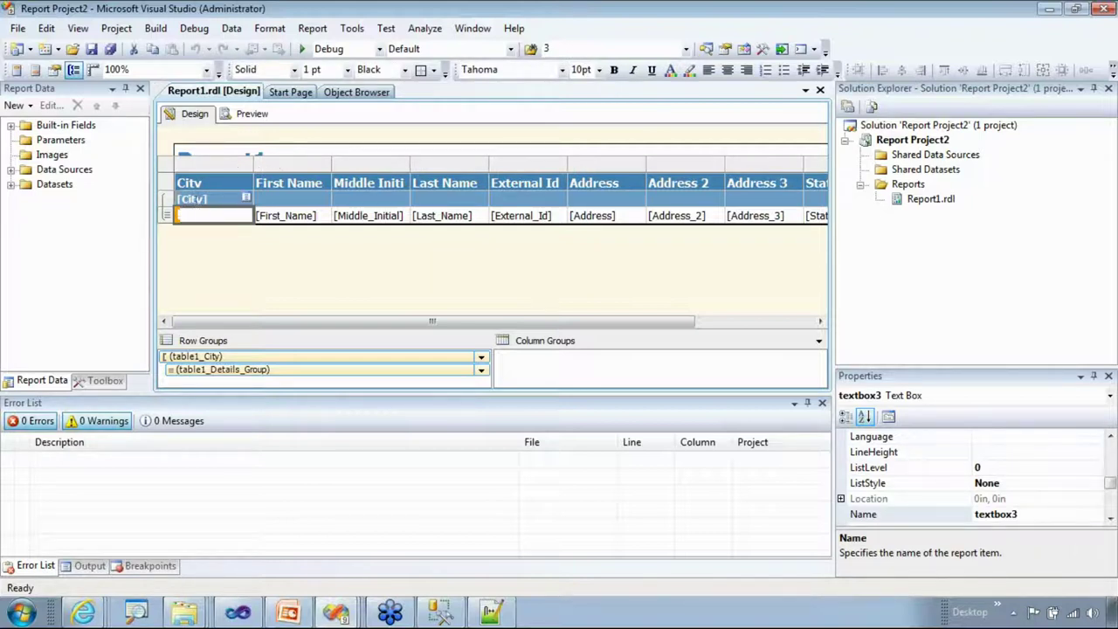
left_click(204, 249)
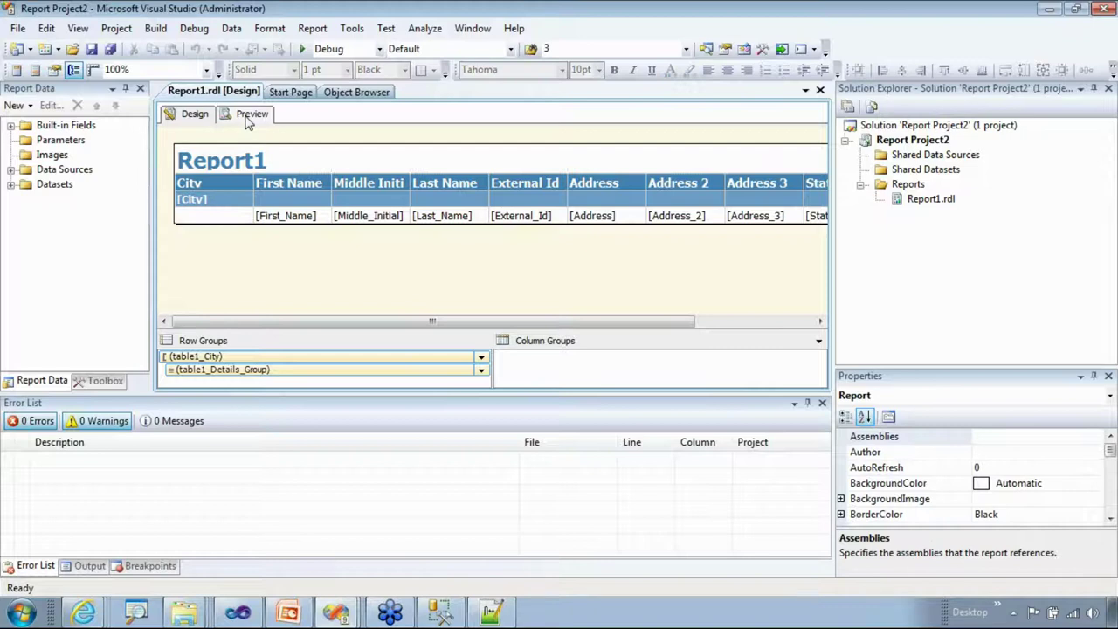
left_click(250, 114)
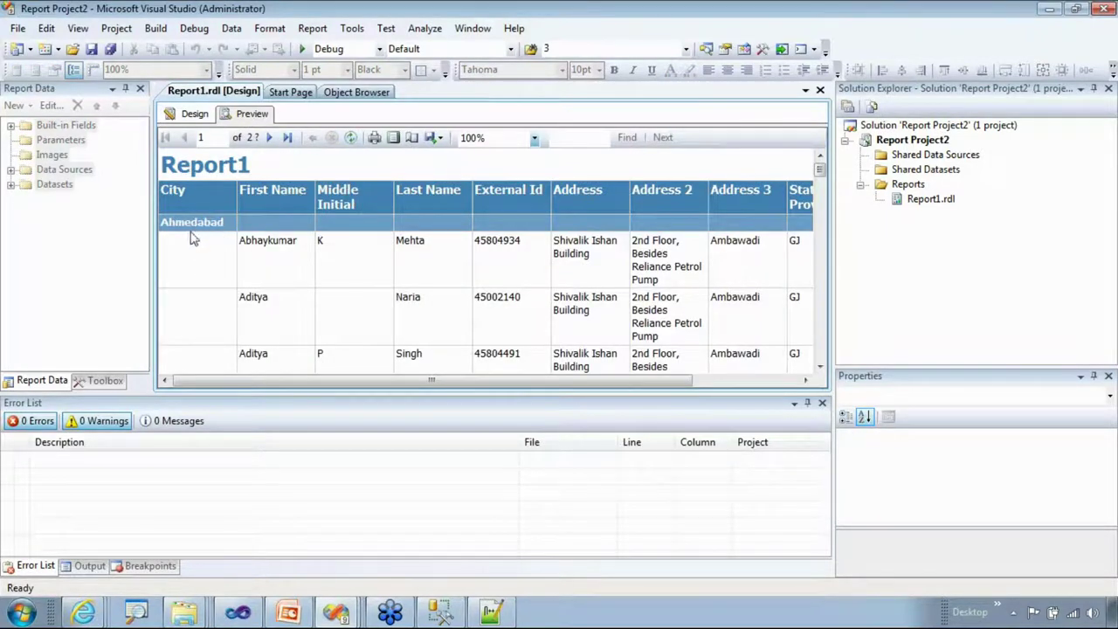
mouse_move(819, 172)
left_mouse_down()
mouse_move(825, 349)
mouse_move(824, 167)
left_mouse_up()
left_click(192, 113)
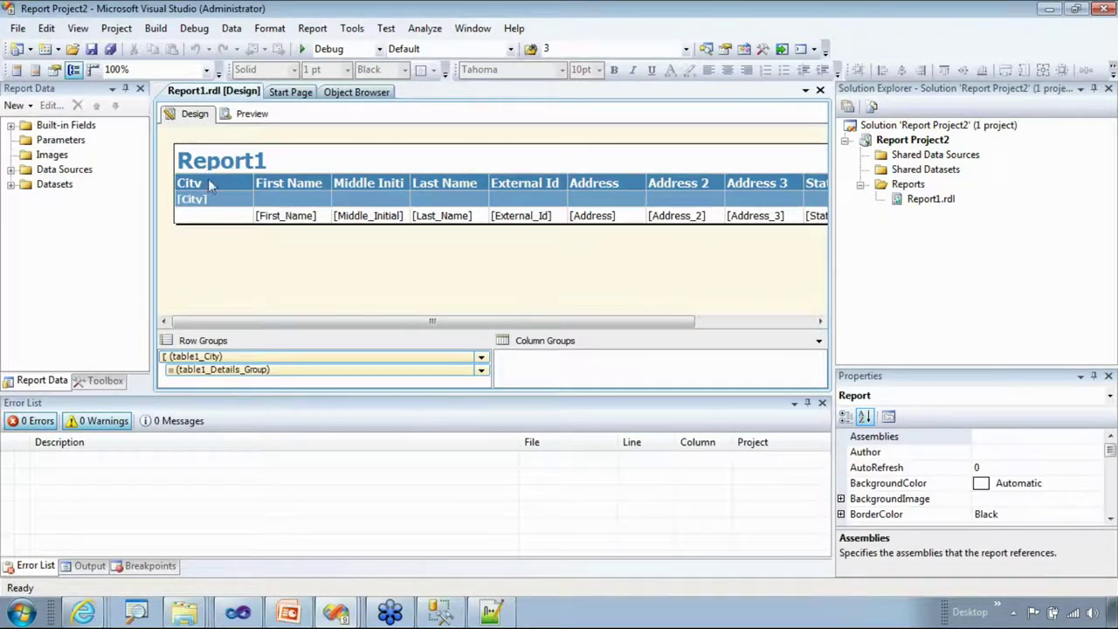
left_click(313, 28)
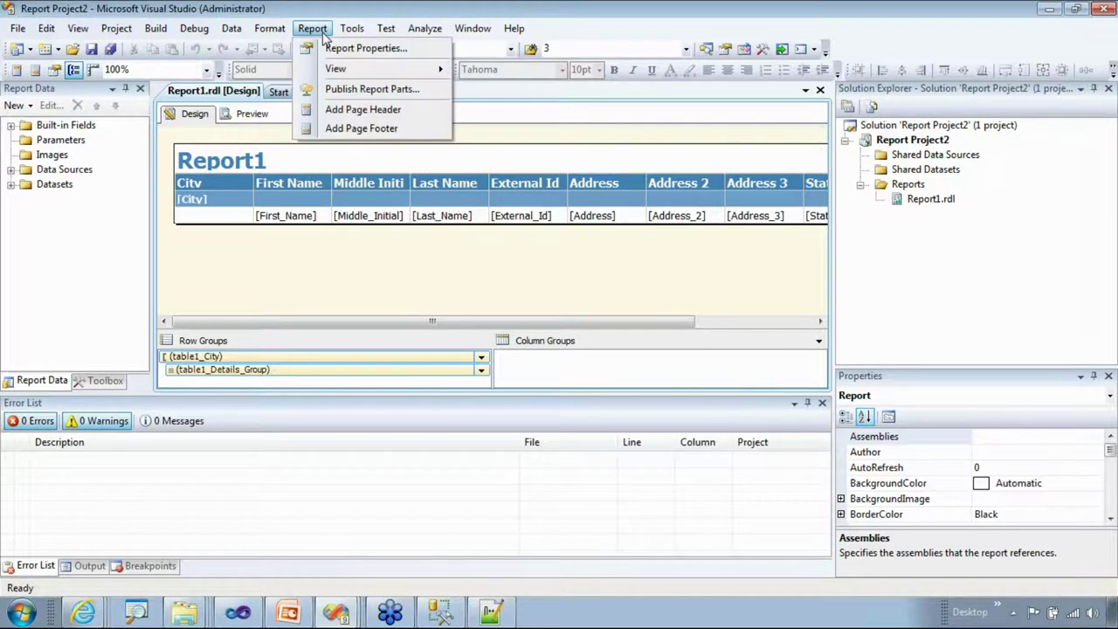
- Add a page header and page footer to Report1 and make both shallower
left_click(355, 115)
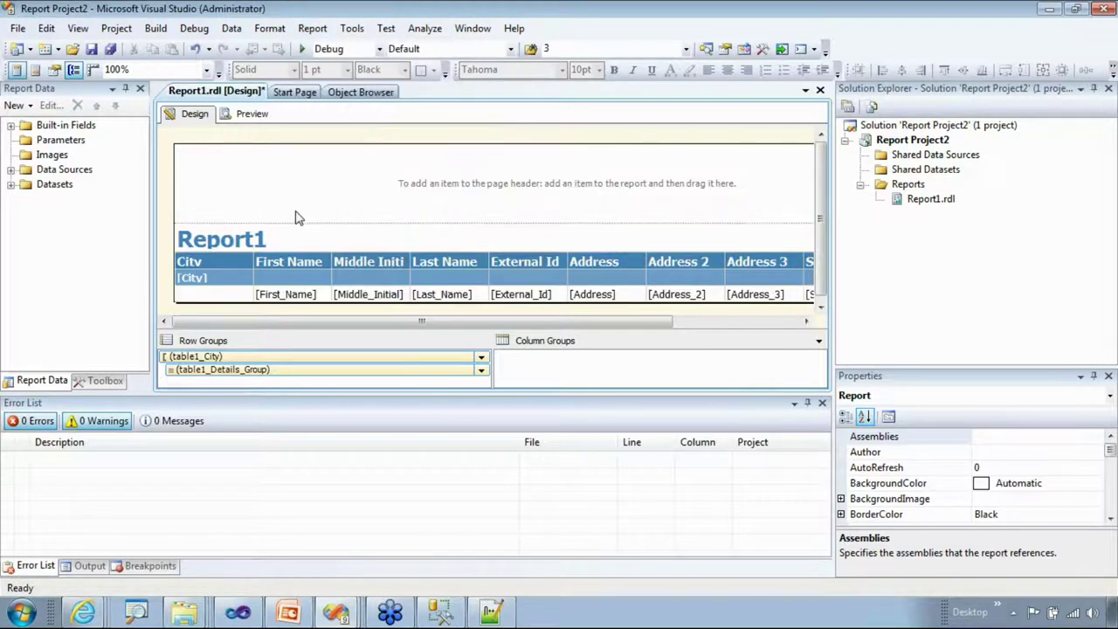
left_click_drag(292, 222, 301, 183)
left_click(312, 29)
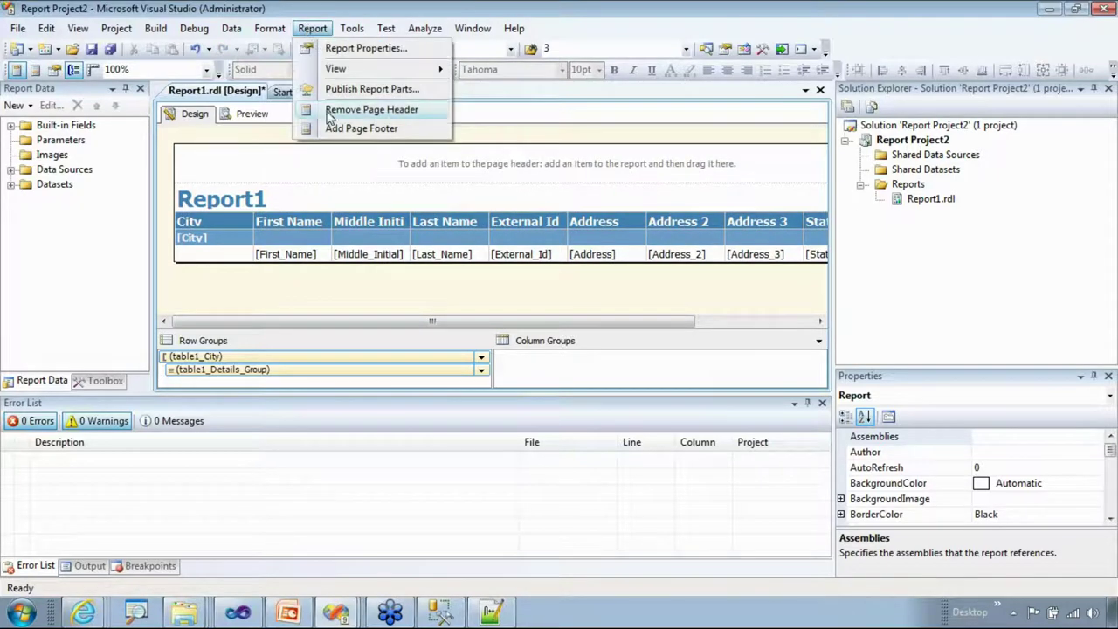
left_click(346, 129)
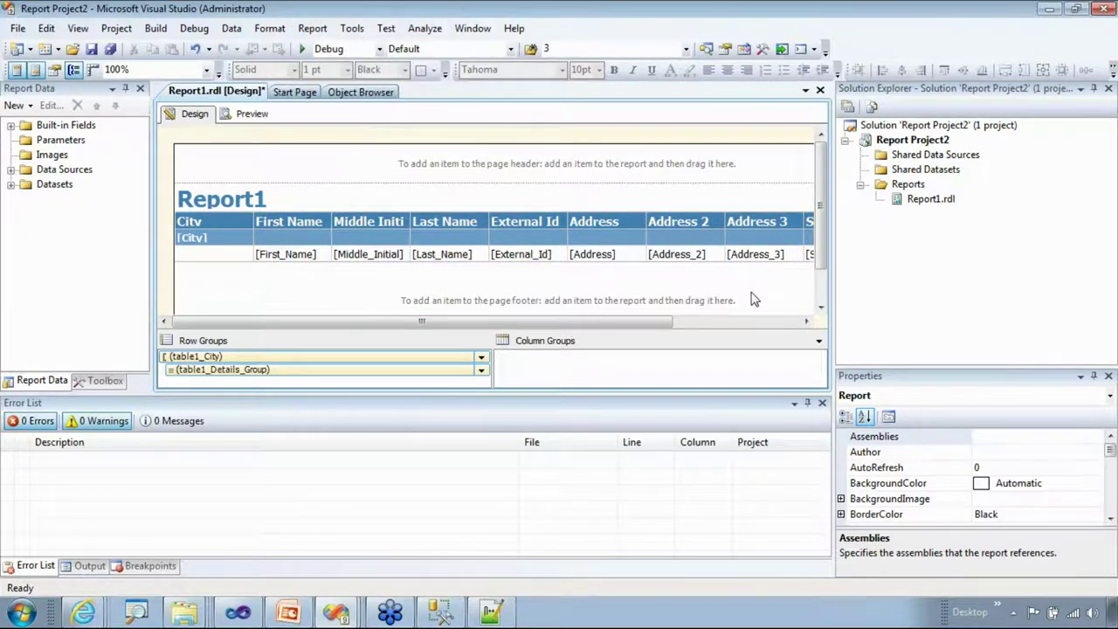
scroll(821, 228, "down", 2)
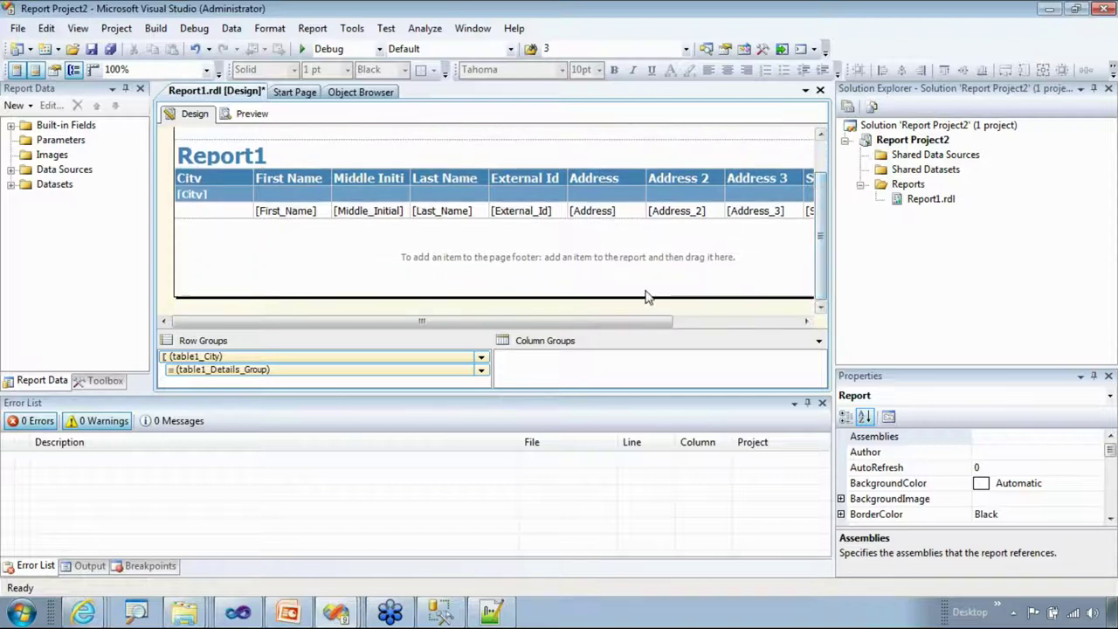
left_click_drag(646, 297, 644, 262)
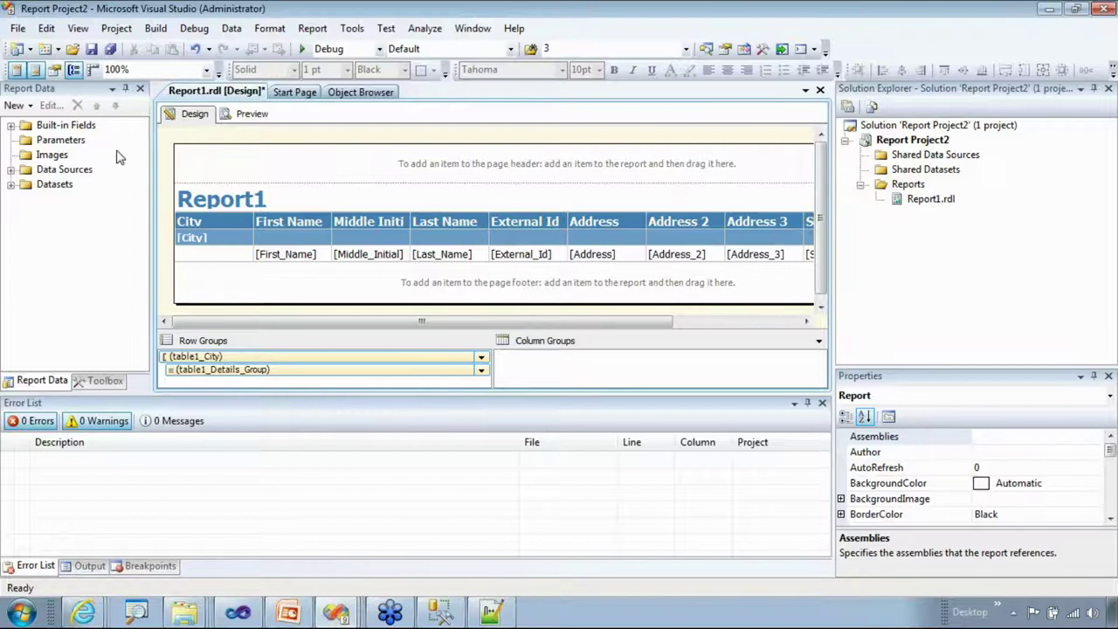
- Show the Toolbox report items and select the Image item
left_click(94, 382)
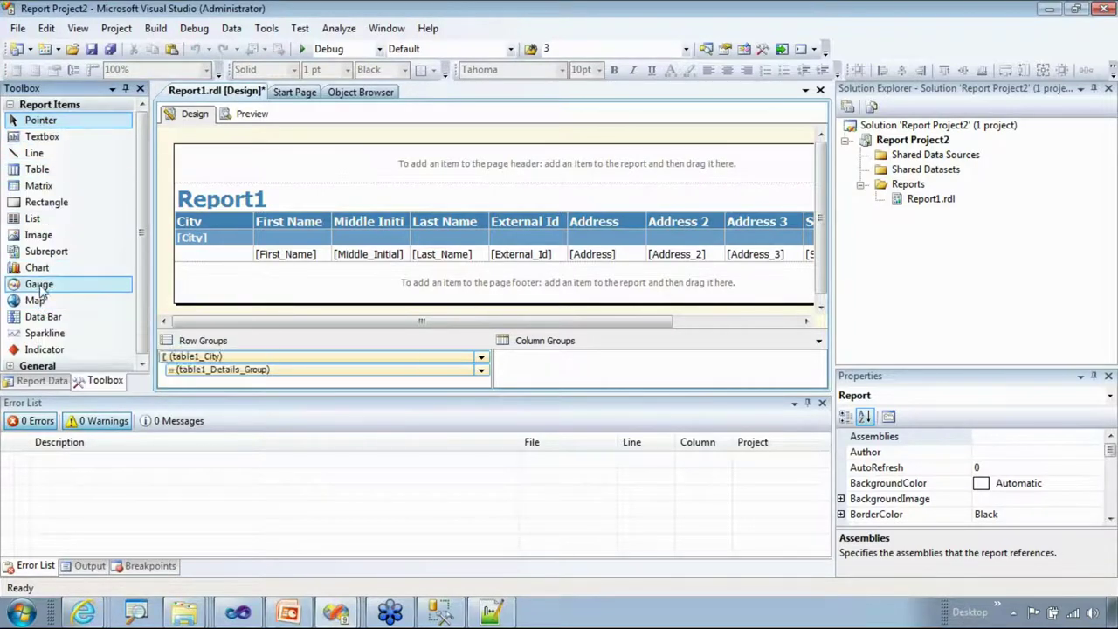
left_click(142, 302)
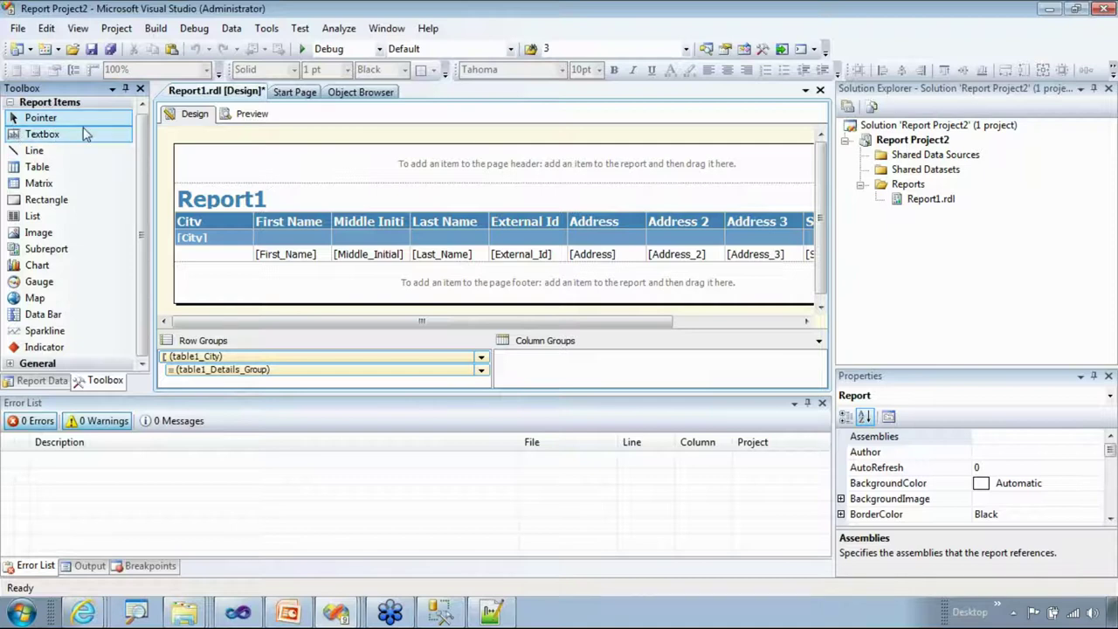
left_click(35, 232)
- Place an image in the page header, importing My Pictures\HR_Images\HRlogo.jpg as embedded
left_click(251, 160)
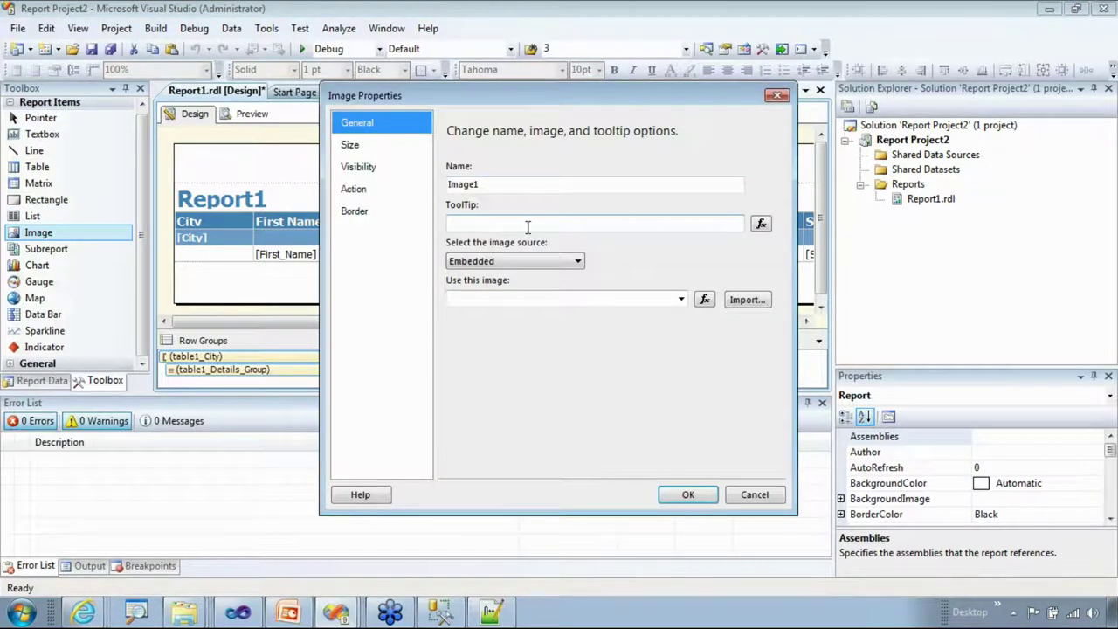
left_click(738, 301)
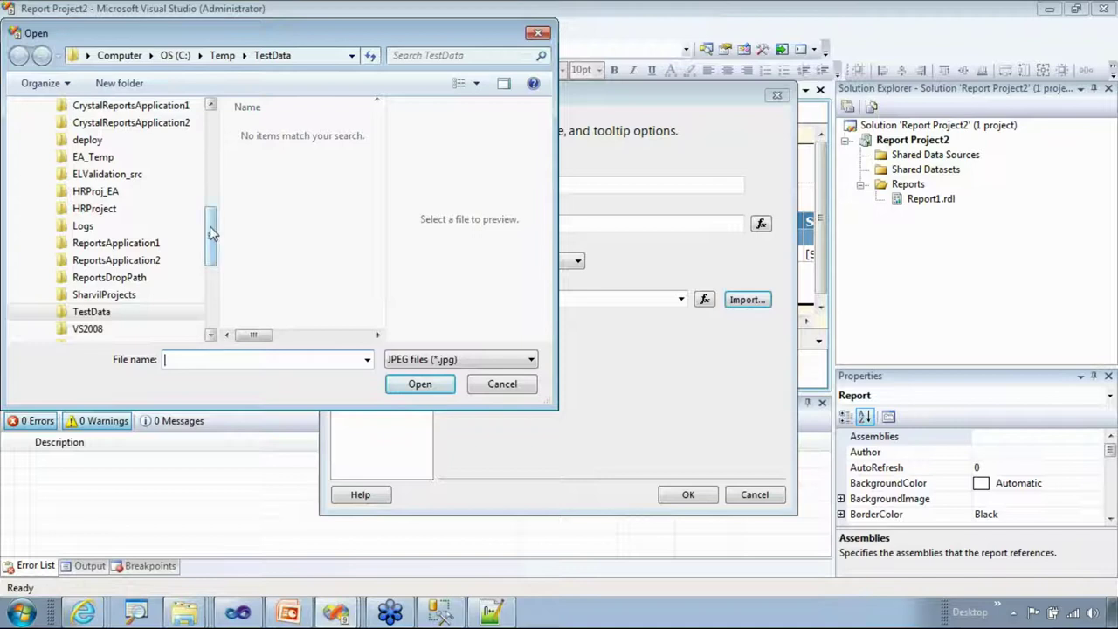
scroll(213, 219, "up", 8)
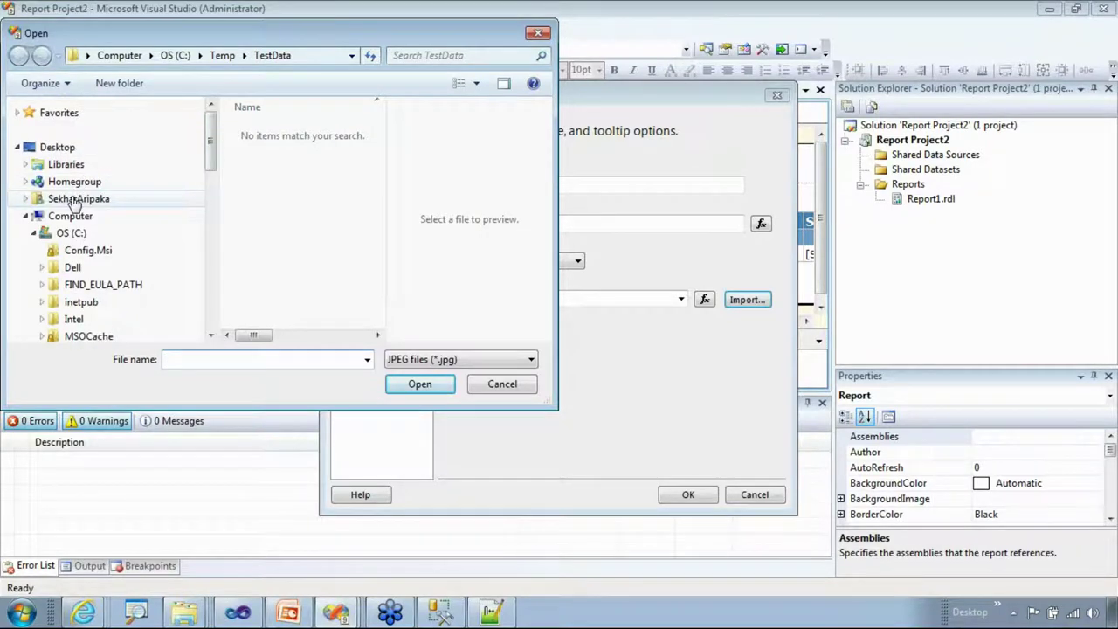
left_click(77, 200)
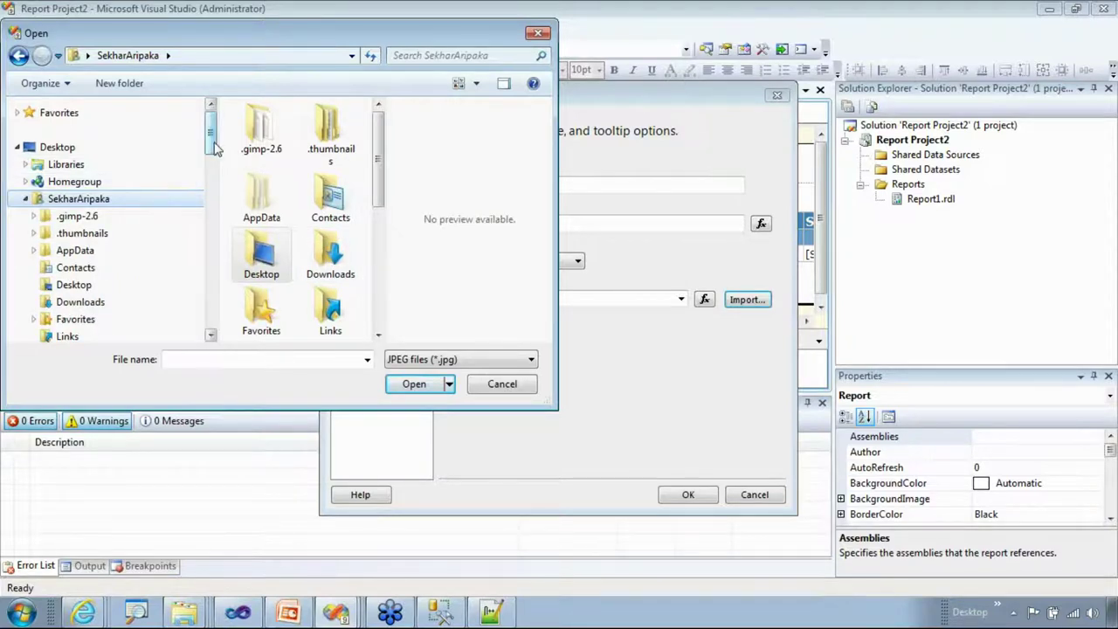
left_click_drag(211, 119, 210, 191)
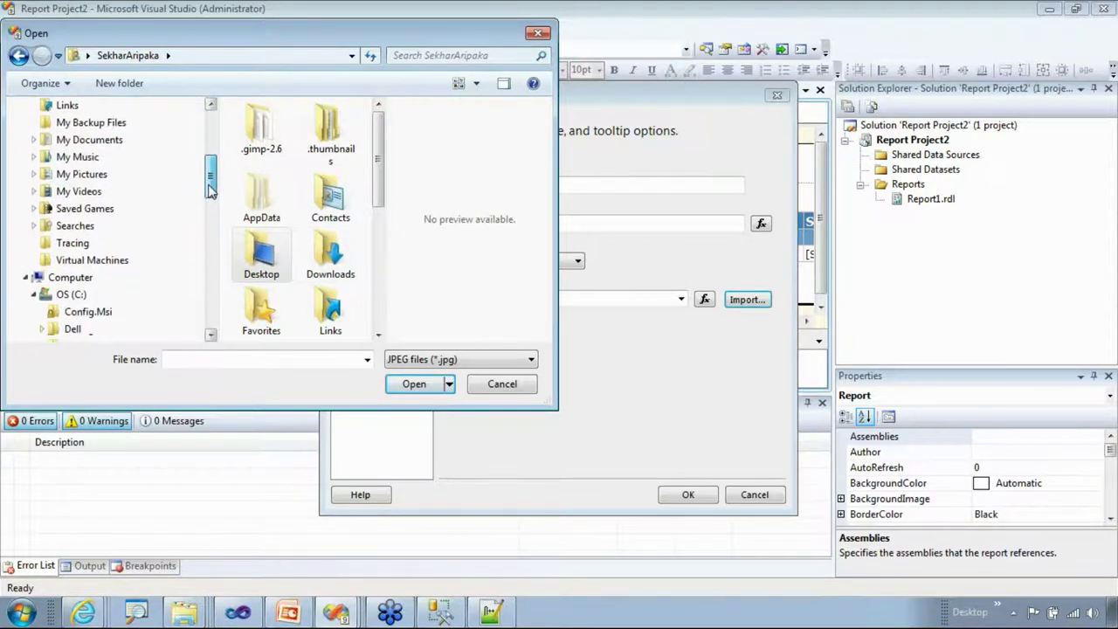
left_click(81, 174)
left_click_drag(379, 132, 378, 157)
left_click(269, 231)
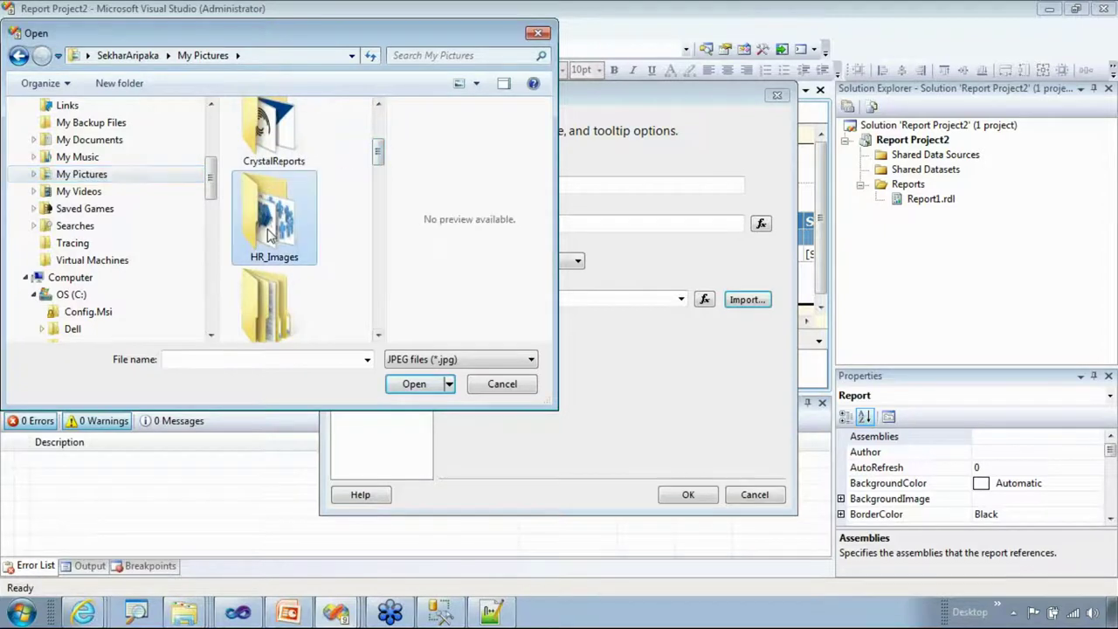
double_click(269, 232)
left_click(274, 129)
left_click(410, 385)
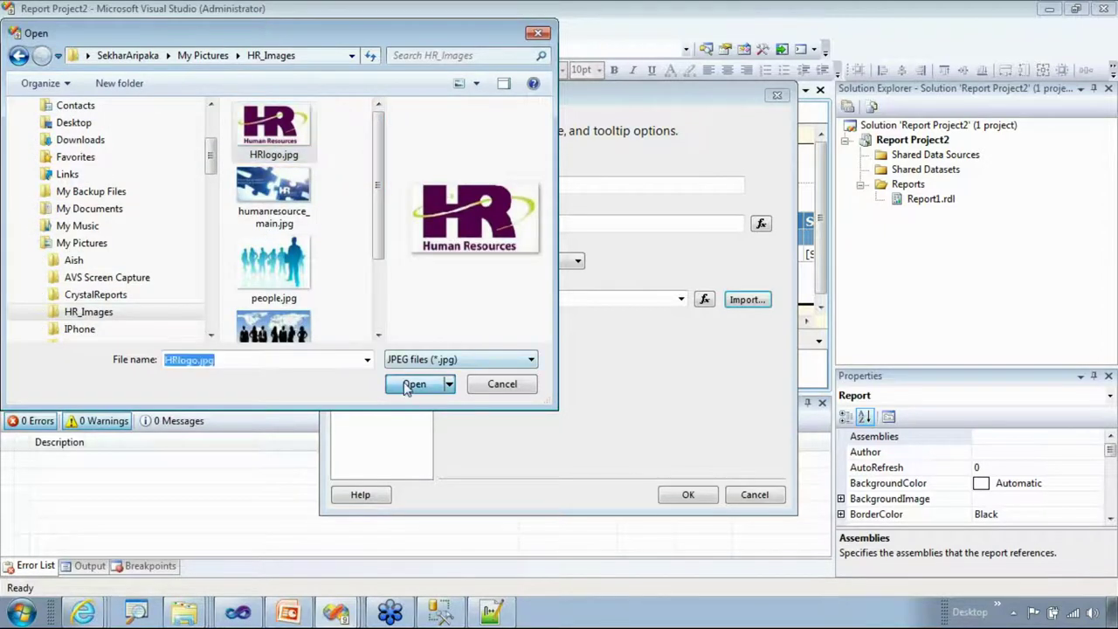
left_click(685, 494)
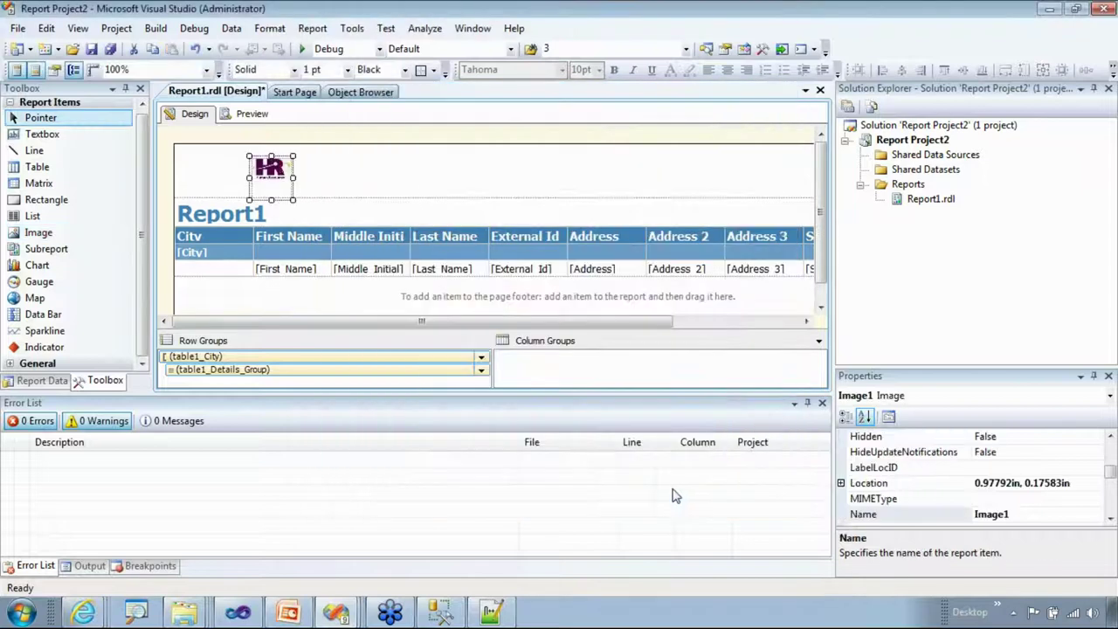
- Widen the HR logo and move it to the header's left
left_click_drag(295, 177, 379, 189)
left_click_drag(308, 193, 237, 182)
left_click(352, 185)
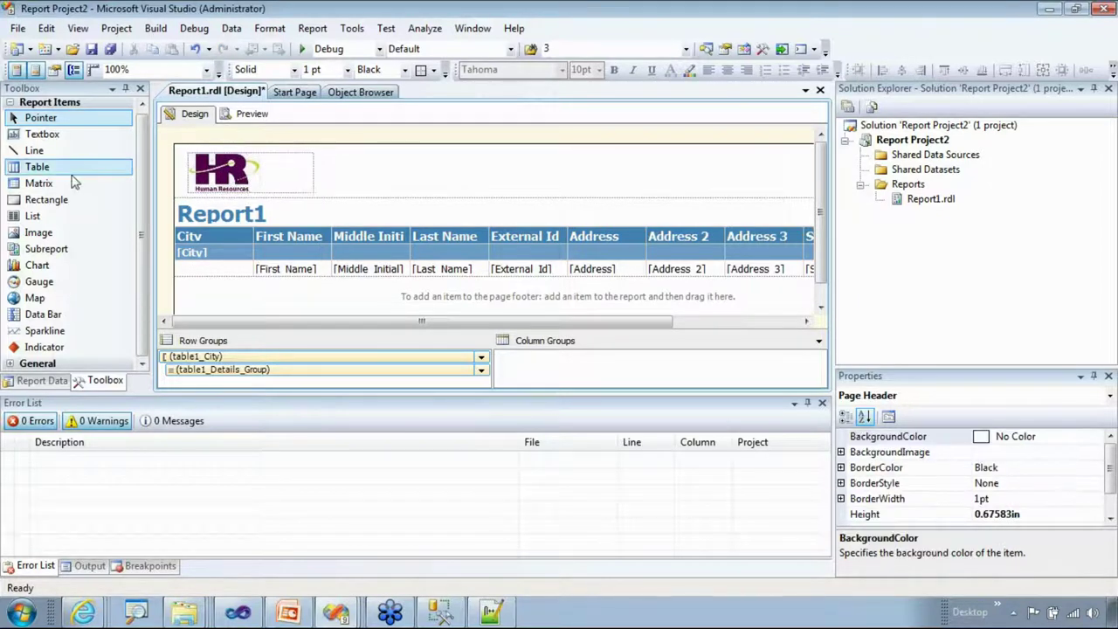
- Draw a 'My HR Data' text box beside the logo in the page header
left_click(42, 139)
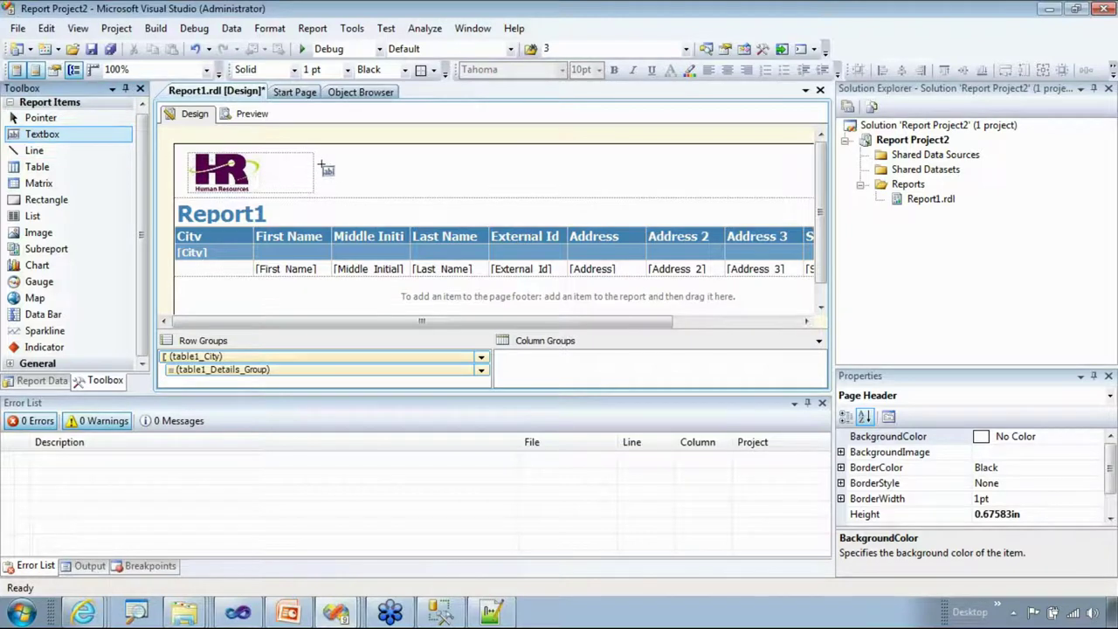
left_click_drag(331, 165, 409, 186)
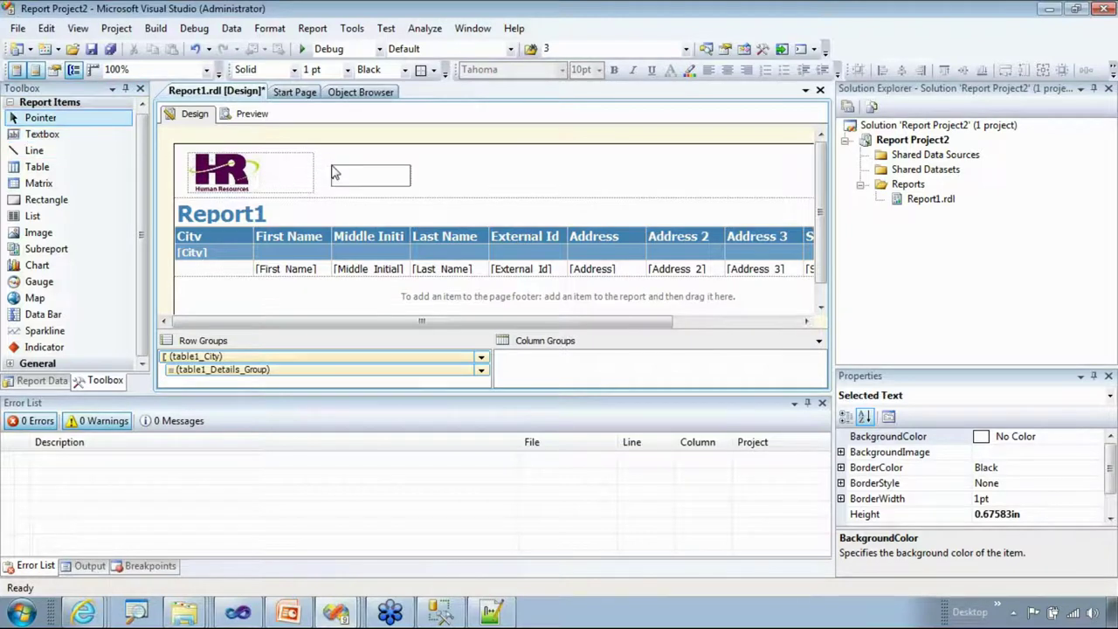
left_click(448, 176)
left_click(390, 175)
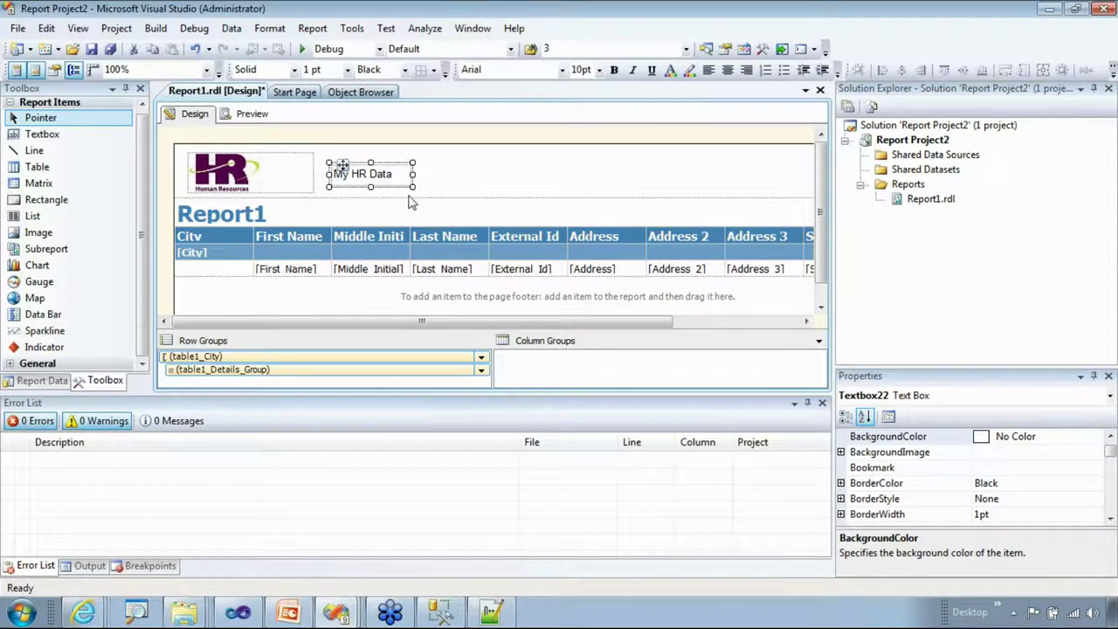
left_click(454, 181)
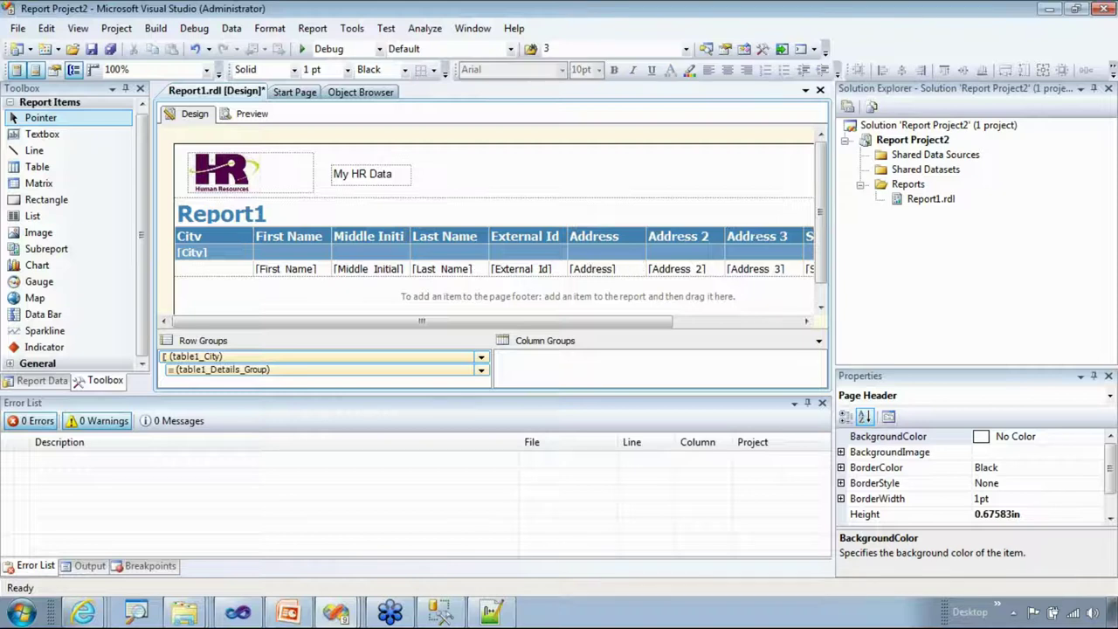
- Drop the Execution Time built-in field into the page header, then delete it again
left_click(40, 381)
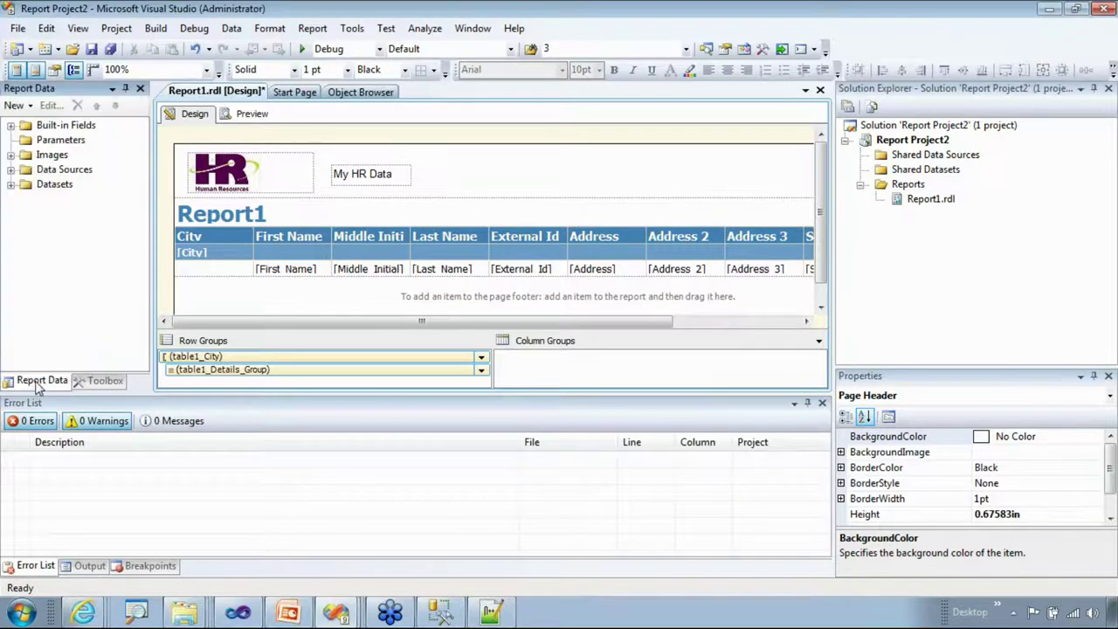
left_click(55, 127)
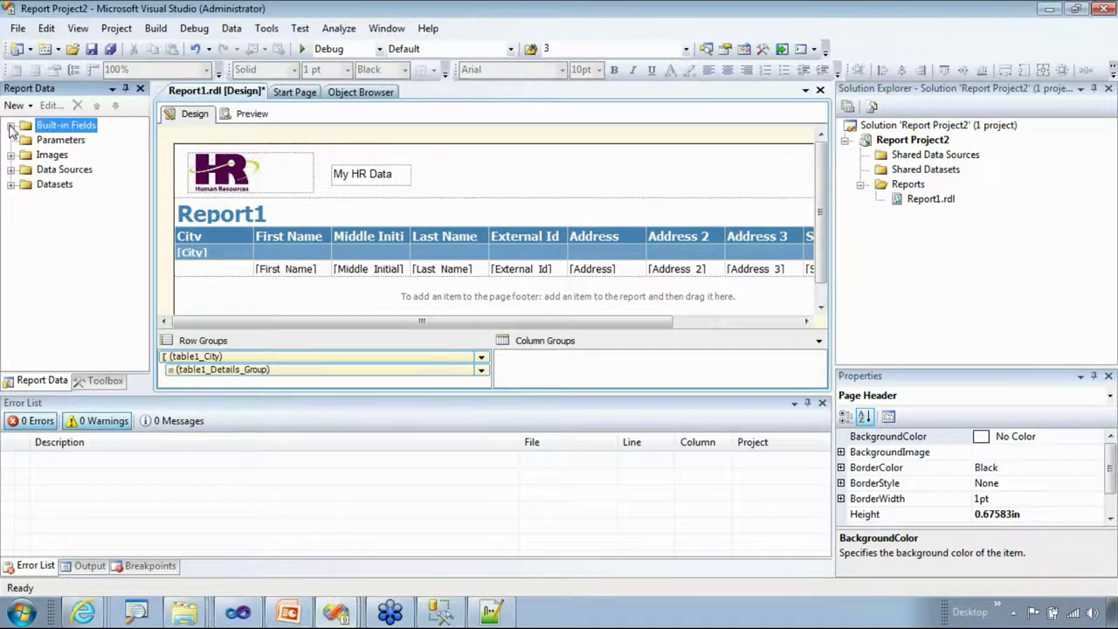
left_click(10, 125)
left_click(88, 141)
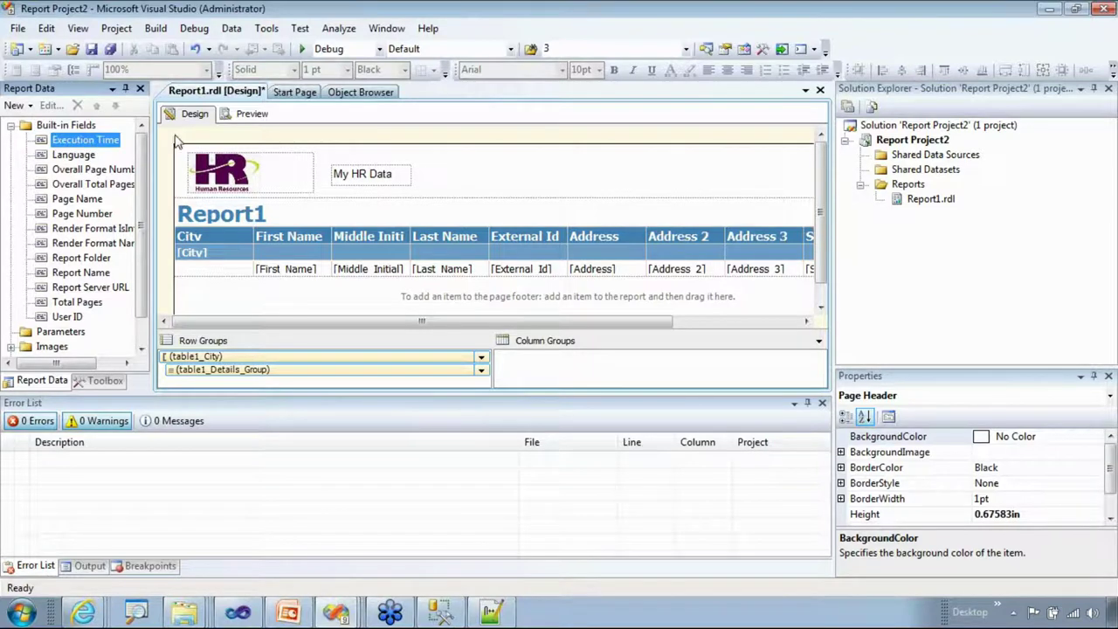
left_click_drag(437, 321, 568, 325)
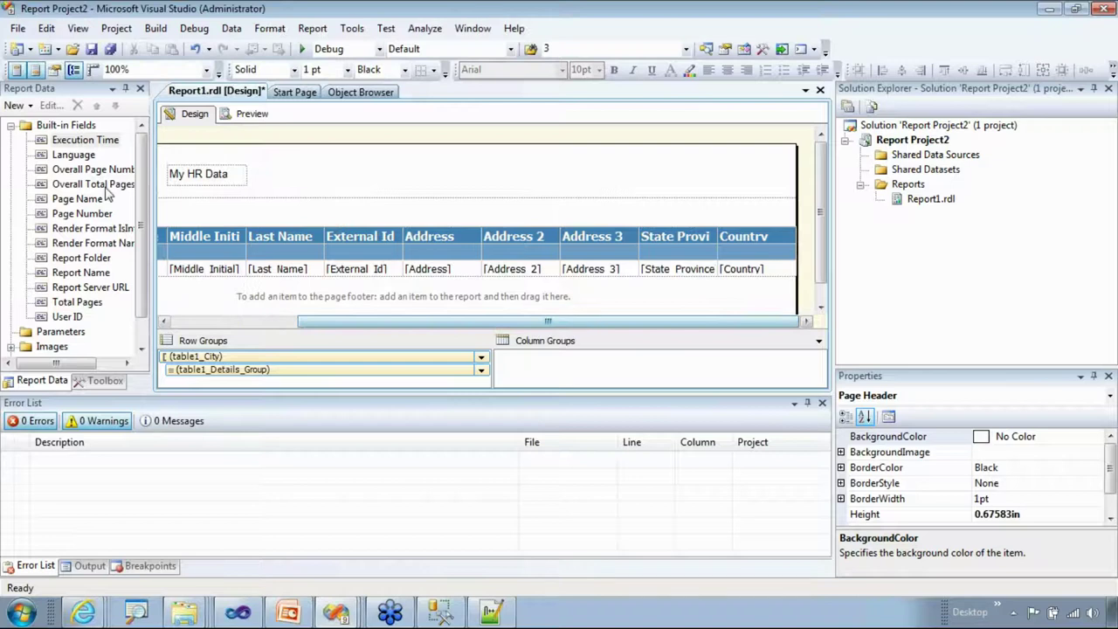
left_click(57, 143)
left_click_drag(50, 144, 679, 170)
left_click_drag(770, 171, 796, 172)
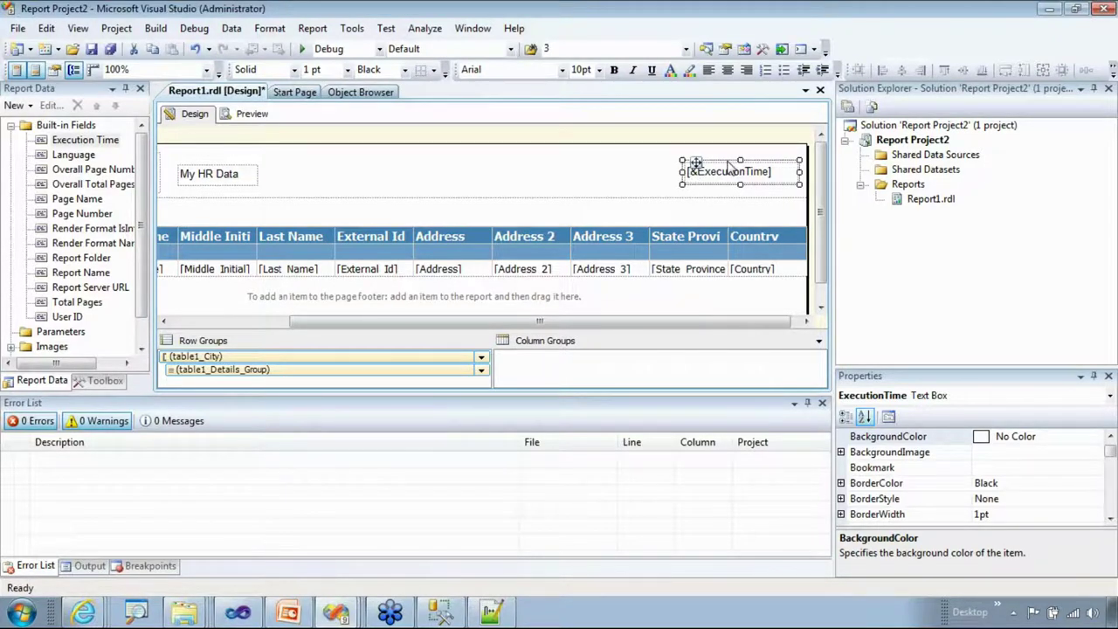
key("Delete")
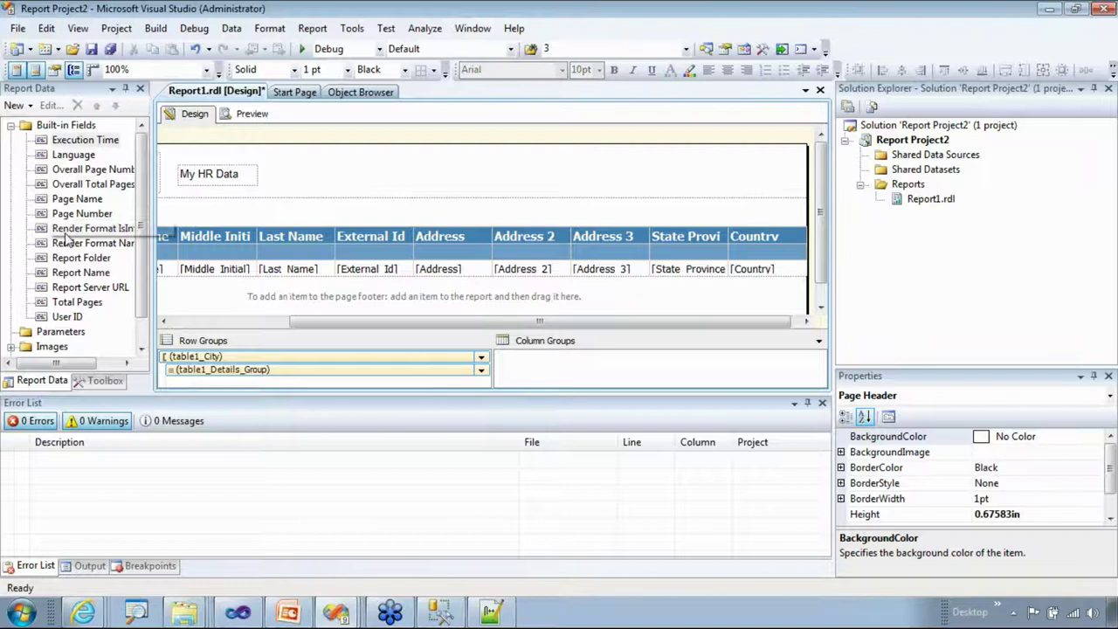
- Add the Report Name built-in field and remove the static 'Report1' text from the title
left_click(93, 203)
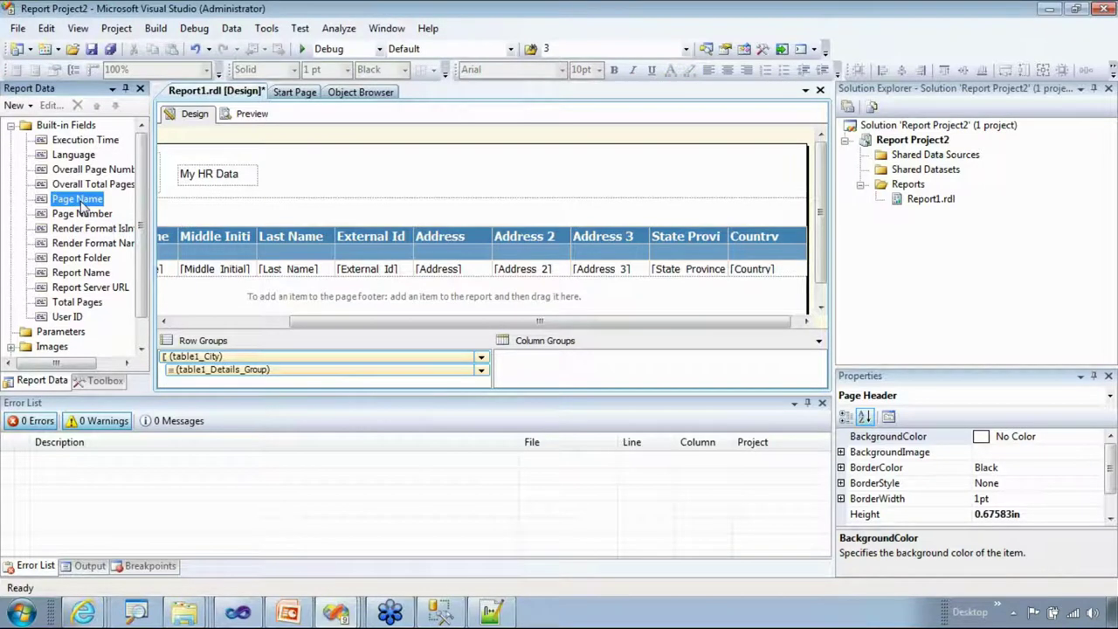
left_click(67, 274)
left_click_drag(49, 278, 414, 215)
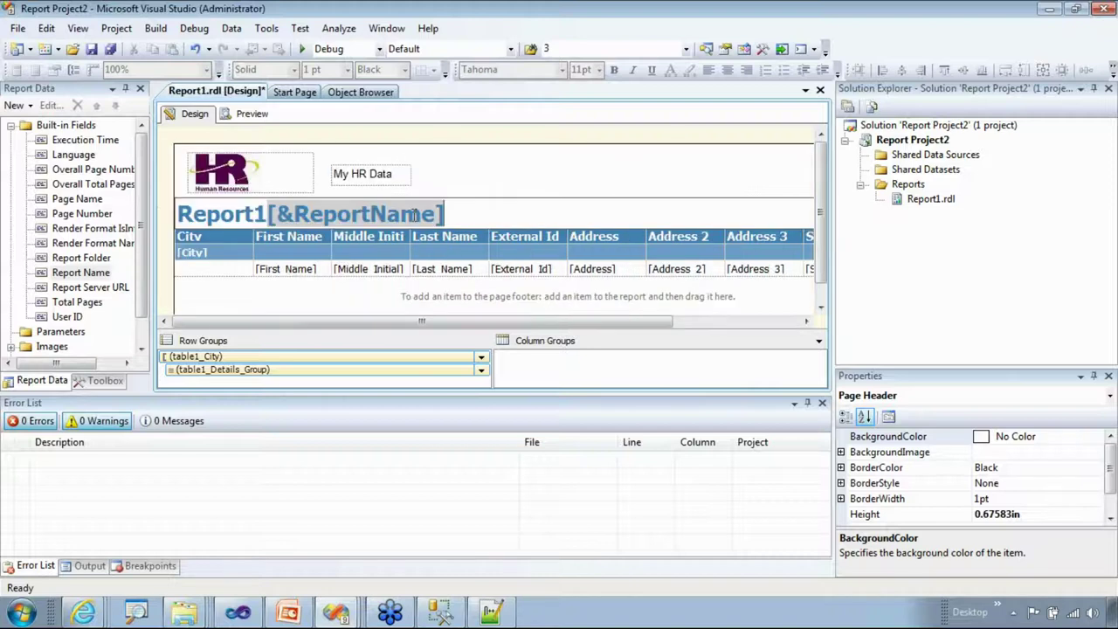
left_click(256, 214)
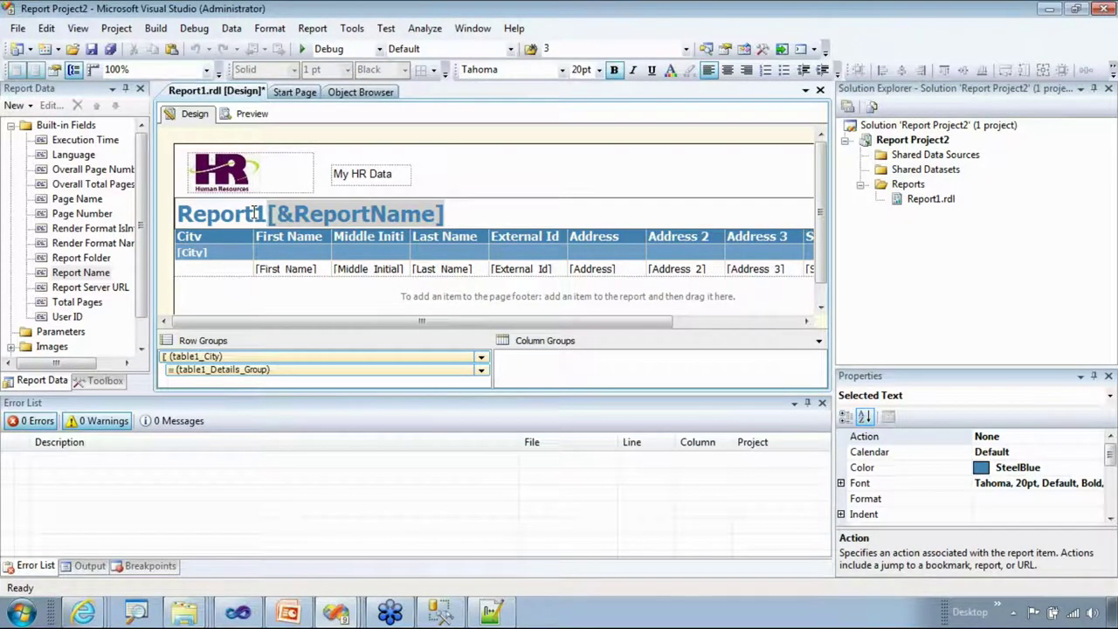
key("BackSpace")
key("BackSpace")
key("BackSpace")
key("BackSpace")
key("BackSpace")
key("BackSpace")
key("BackSpace")
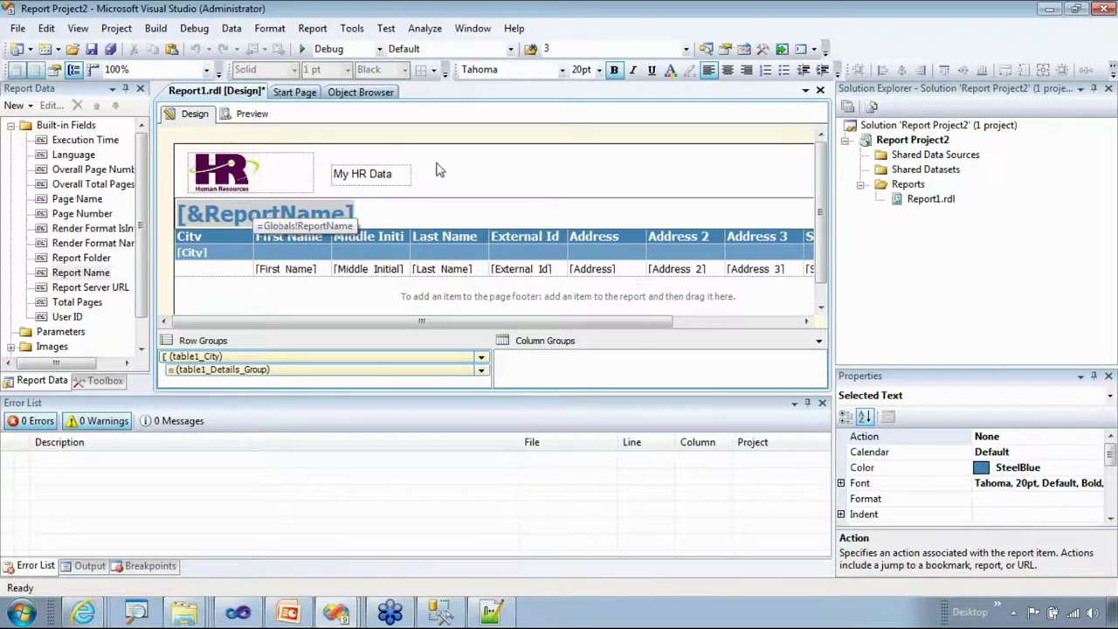
left_click(520, 179)
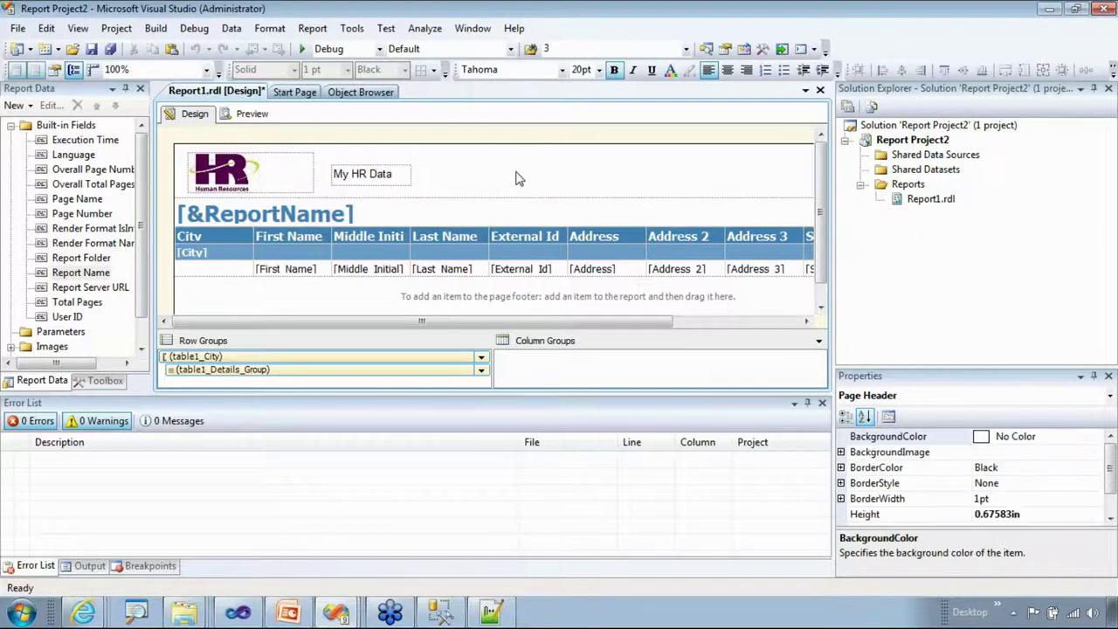
left_click(915, 203)
left_click(916, 203)
- Rename Report1.rdl to MyHRReport.rdl in Solution Explorer
left_click(917, 202)
double_click(917, 203)
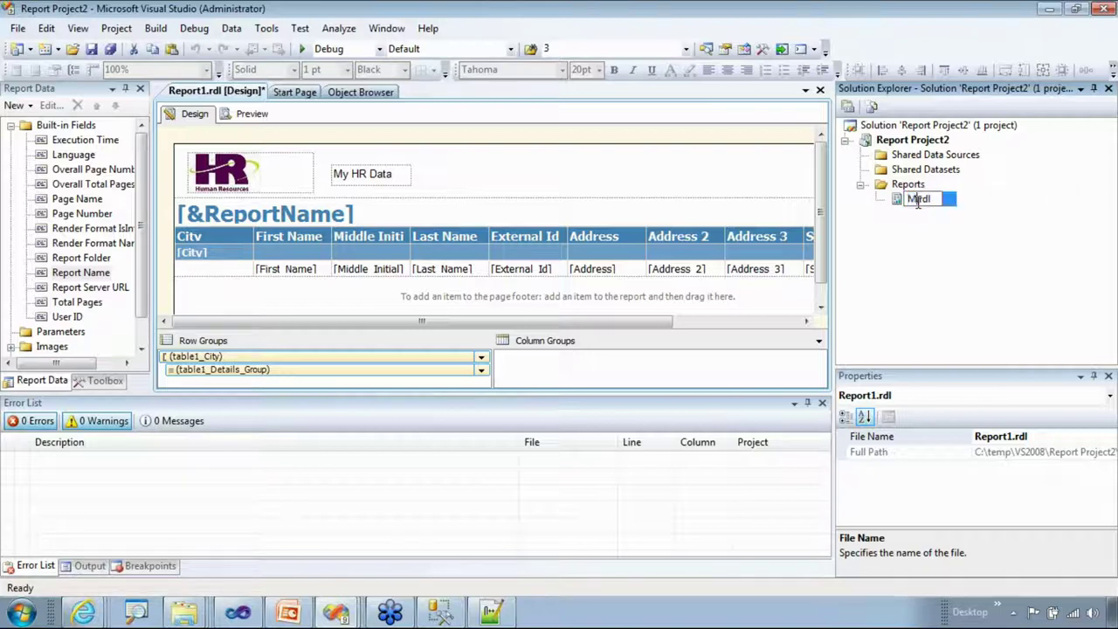
double_click(917, 202)
type("MyHR.rdl")
type("Repo")
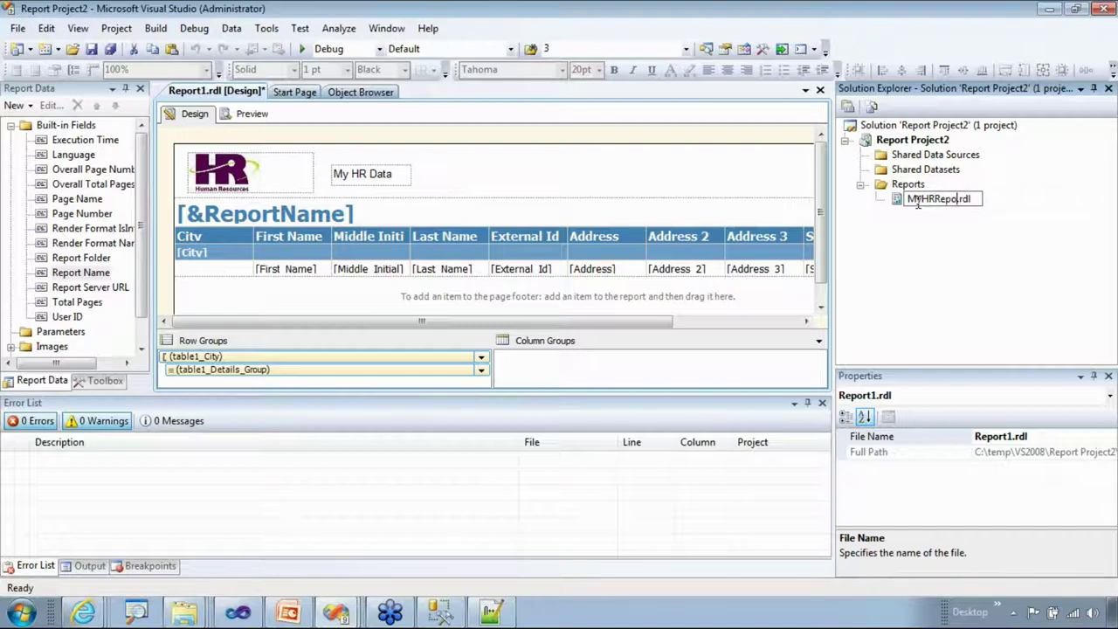
key("Return")
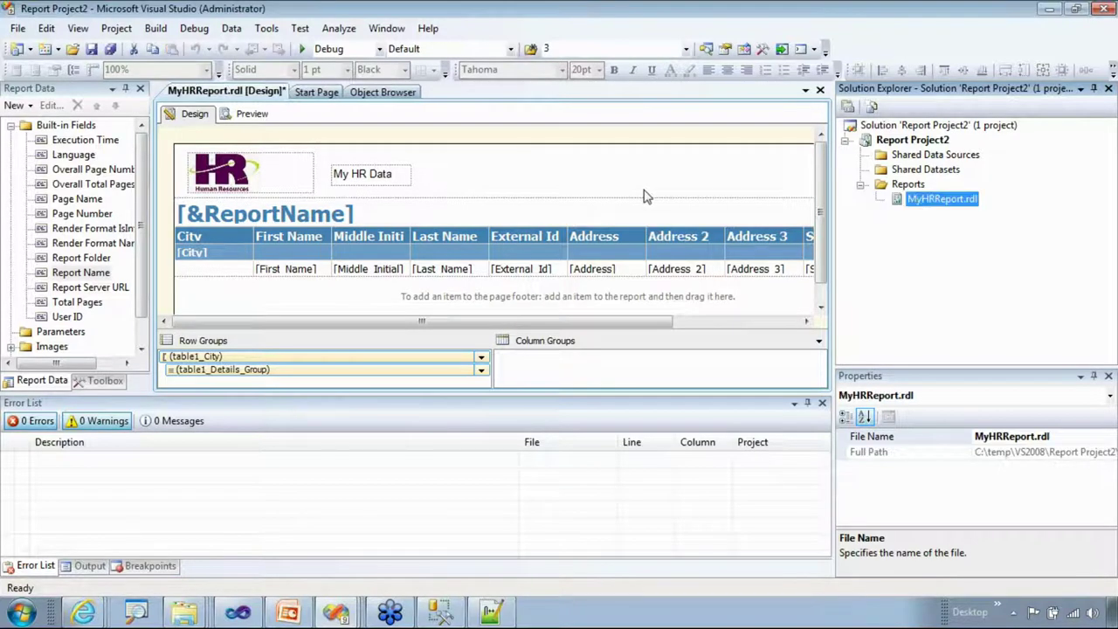
- Place the Page Number built-in field at the footer centre and User ID at its left
left_click(809, 184)
scroll(808, 183, "down", 1)
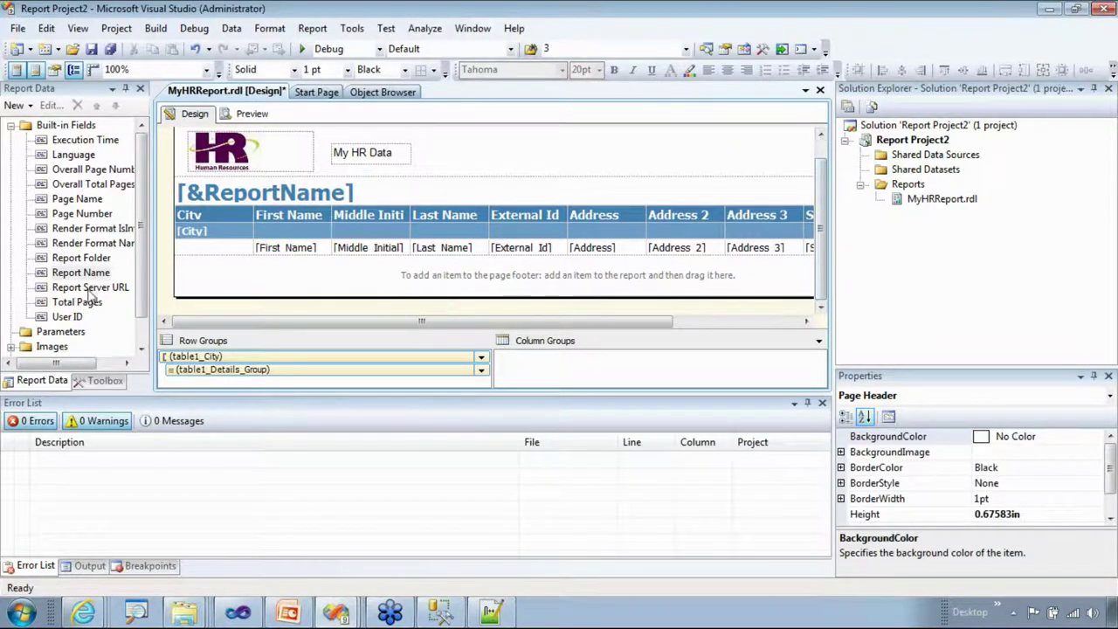
left_click(86, 302)
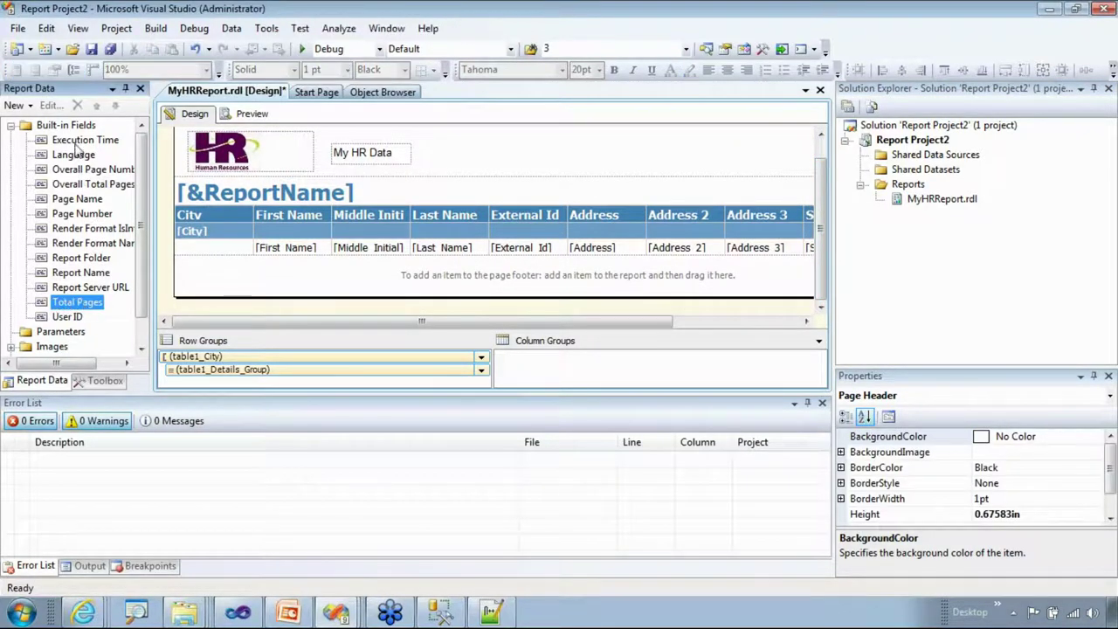
left_click(68, 200)
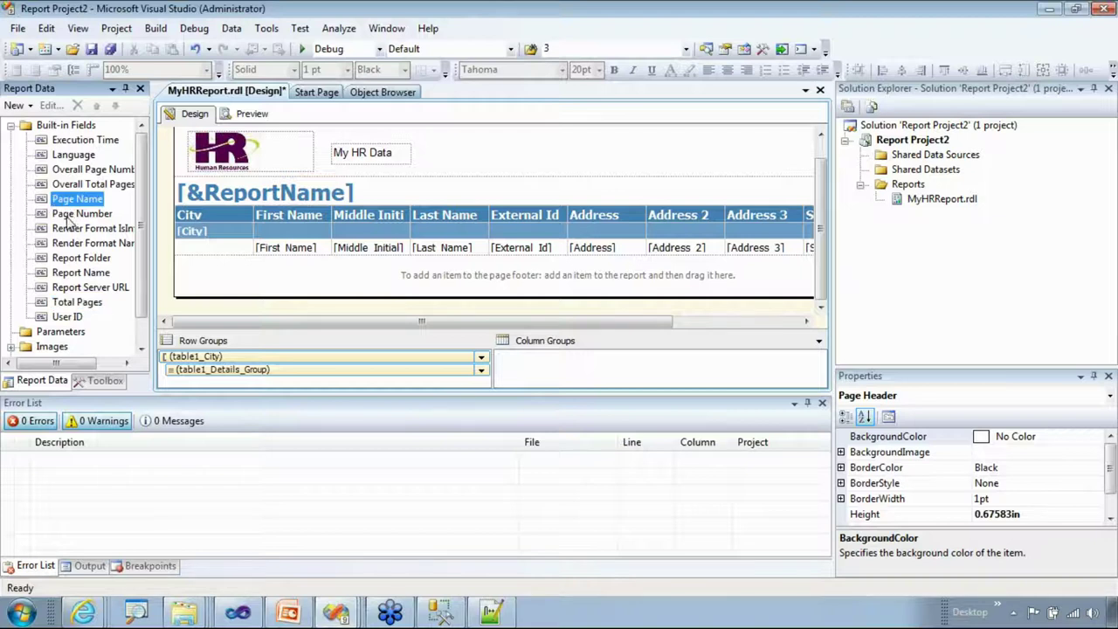
left_click(61, 214)
left_click_drag(96, 221, 445, 284)
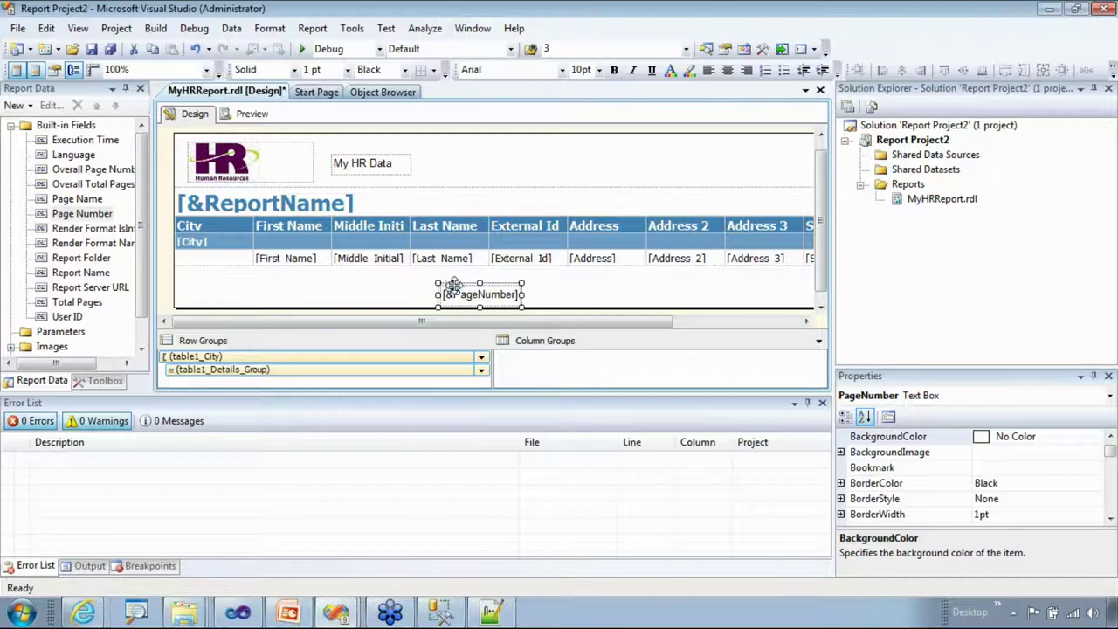
left_click_drag(524, 295, 557, 288)
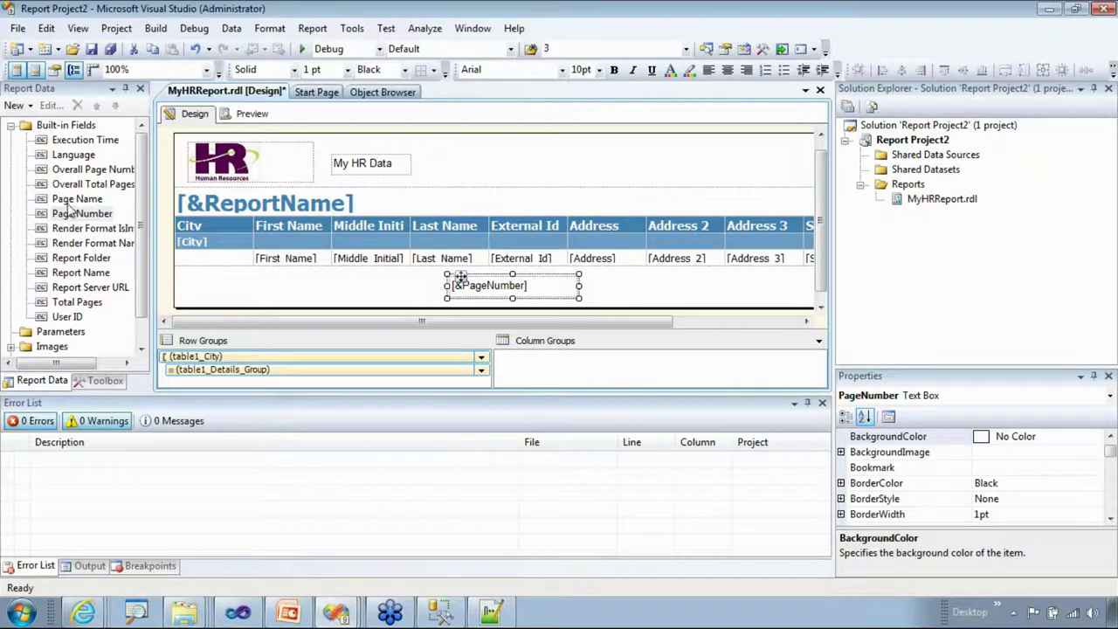
left_click_drag(58, 316, 287, 286)
left_click(314, 296)
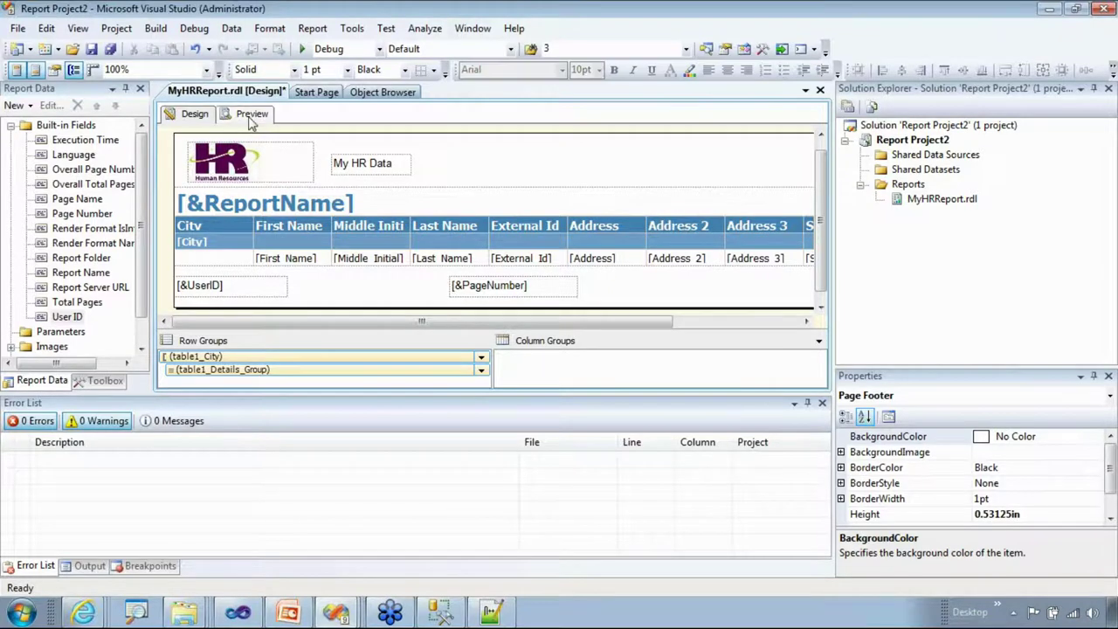
left_click(251, 114)
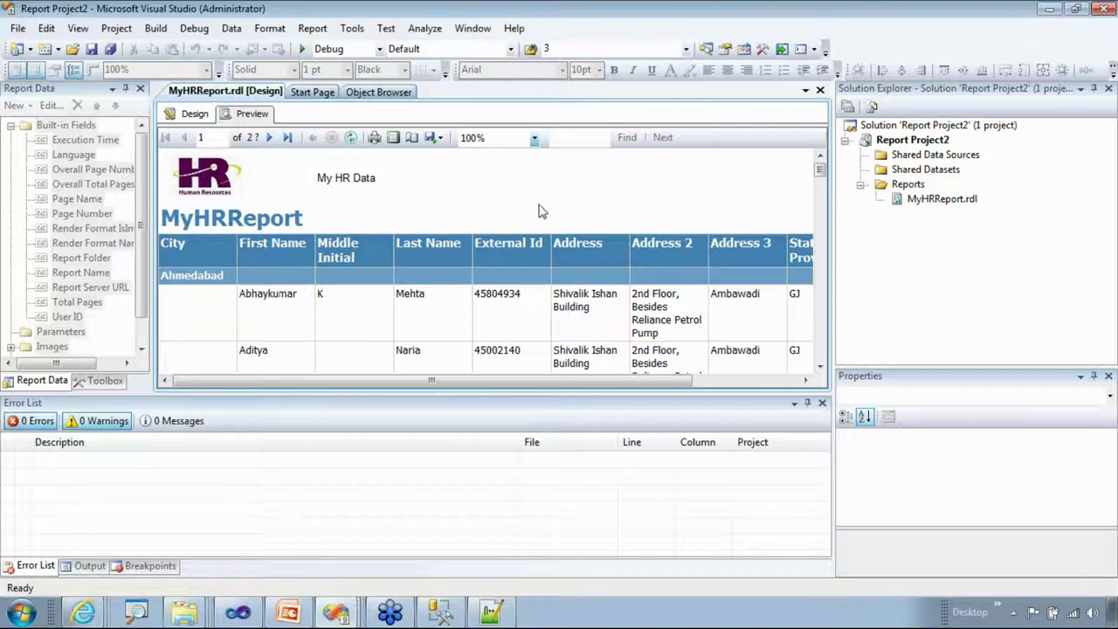
left_click_drag(819, 169, 831, 355)
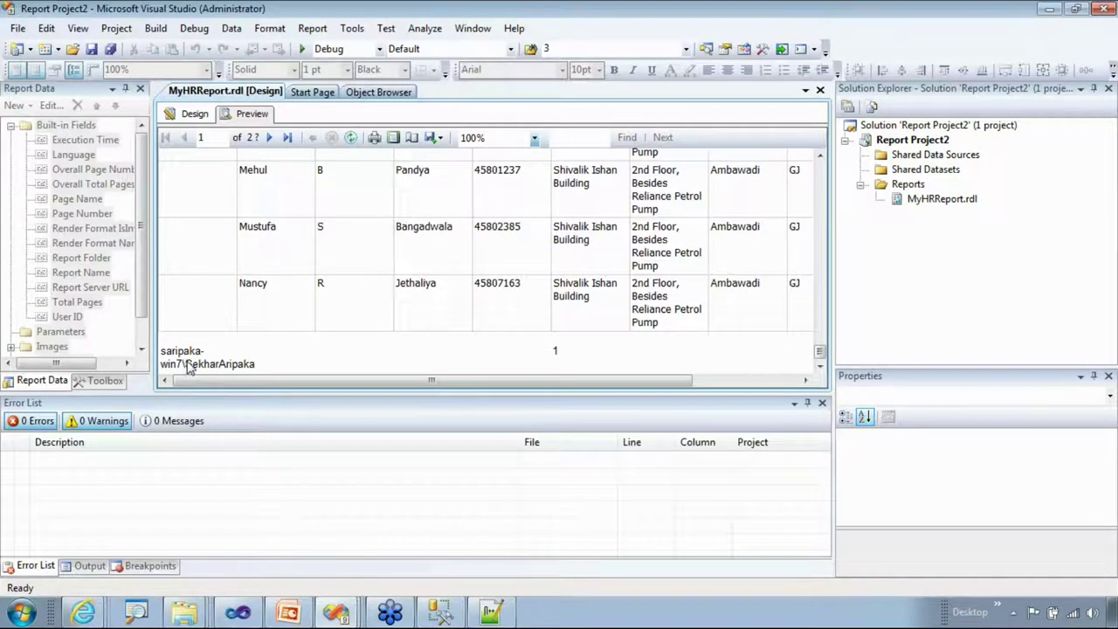
left_click(290, 137)
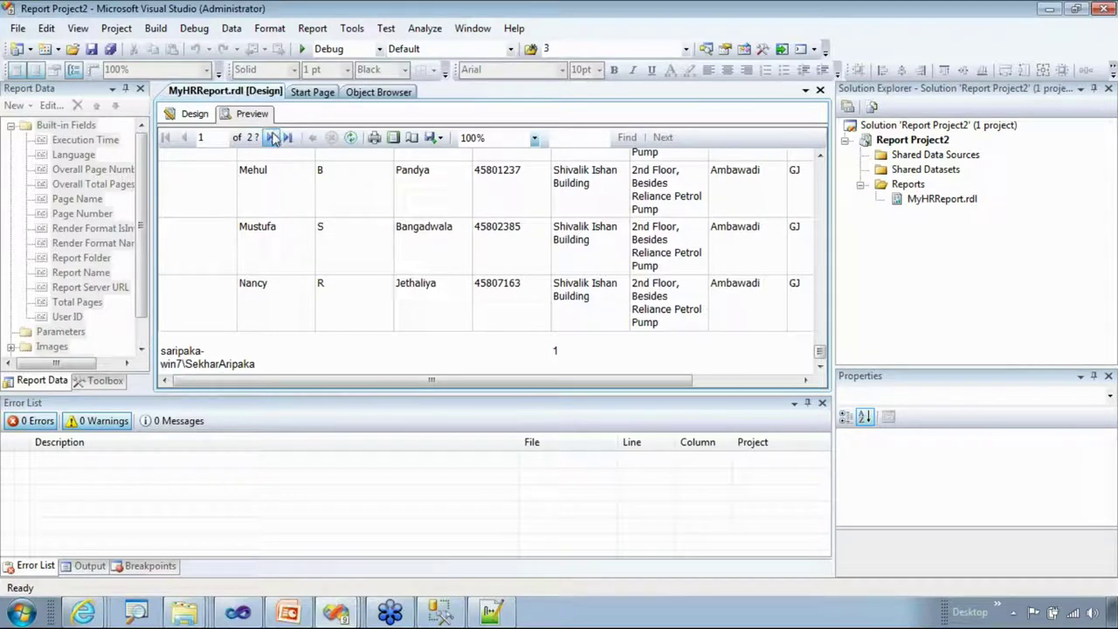
left_click_drag(825, 172, 821, 336)
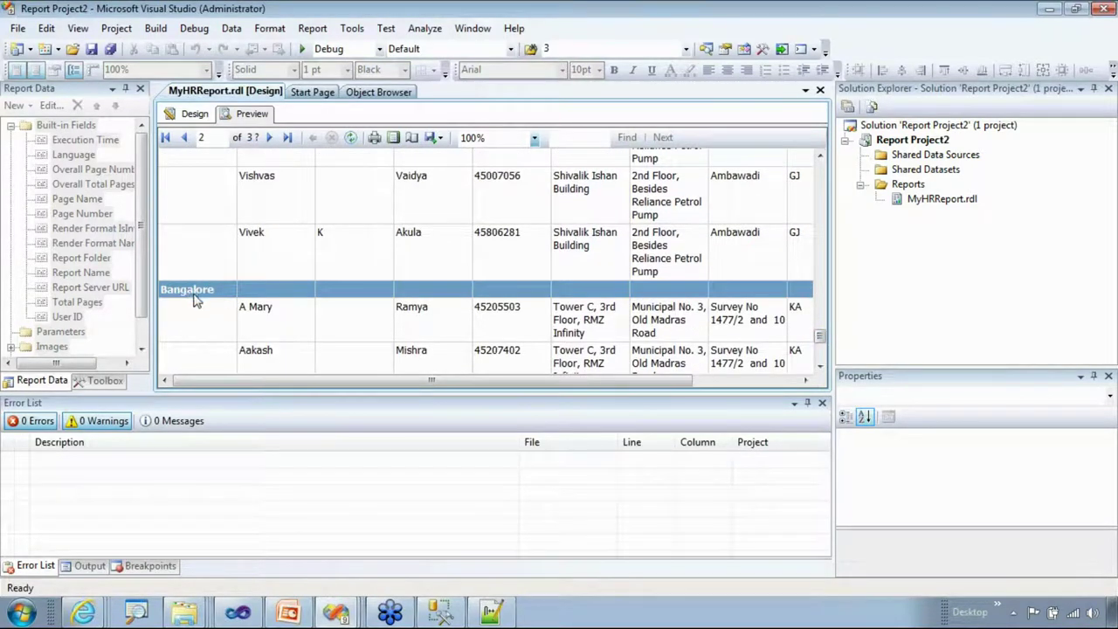
left_click(195, 115)
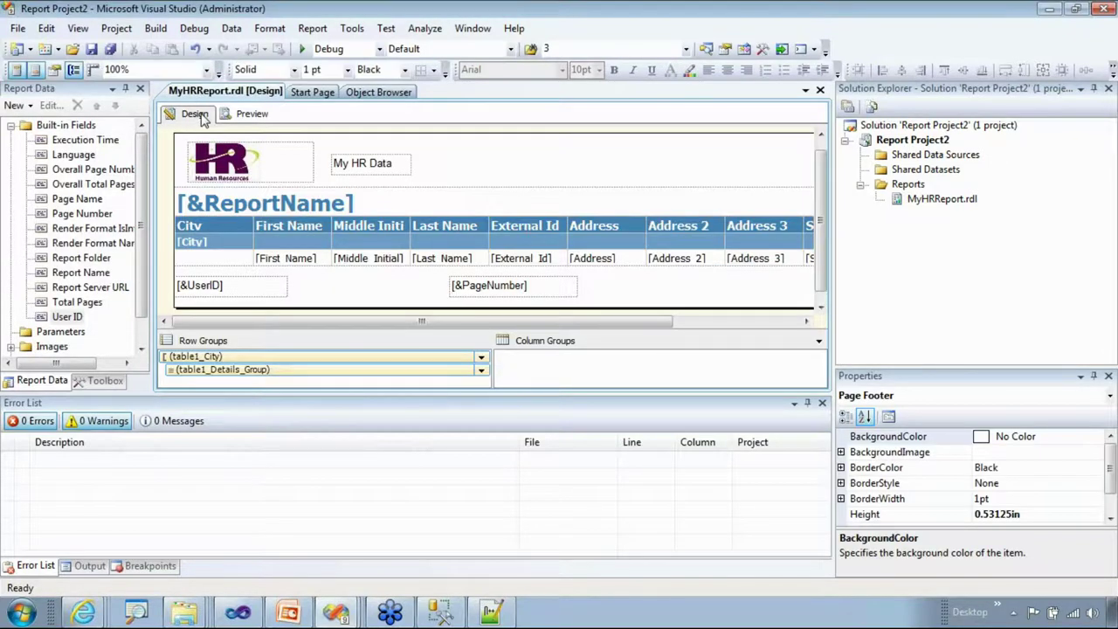
- Collapse the built-in fields and expand the datasets to show DataSet1's fields
left_click(10, 125)
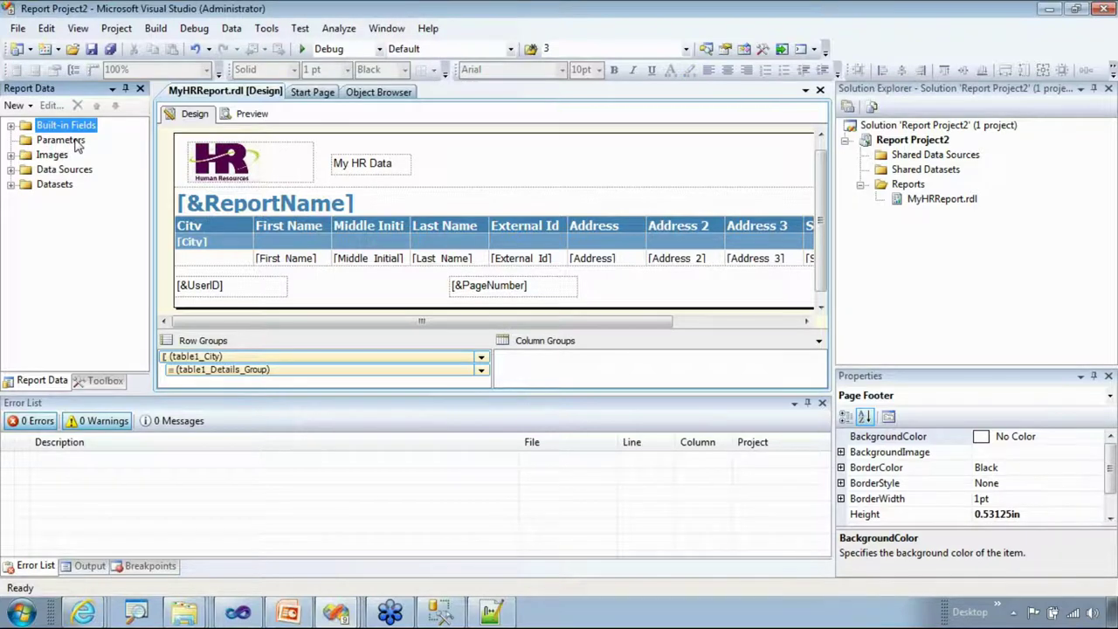
left_click(48, 185)
left_click(11, 185)
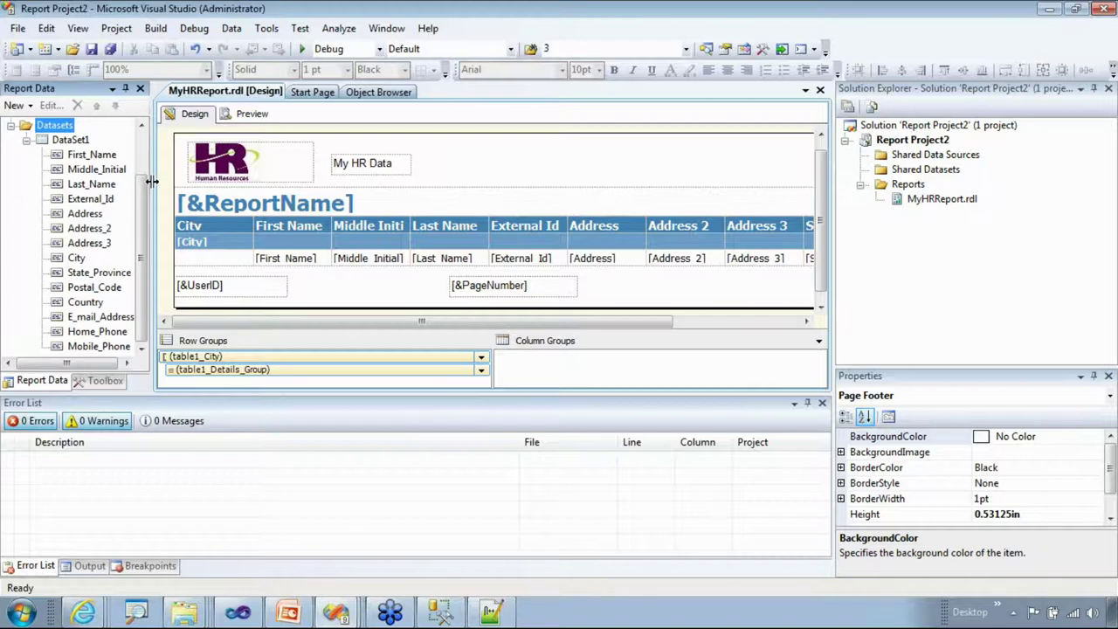
scroll(144, 175, "up", 1)
scroll(145, 174, "up", 1)
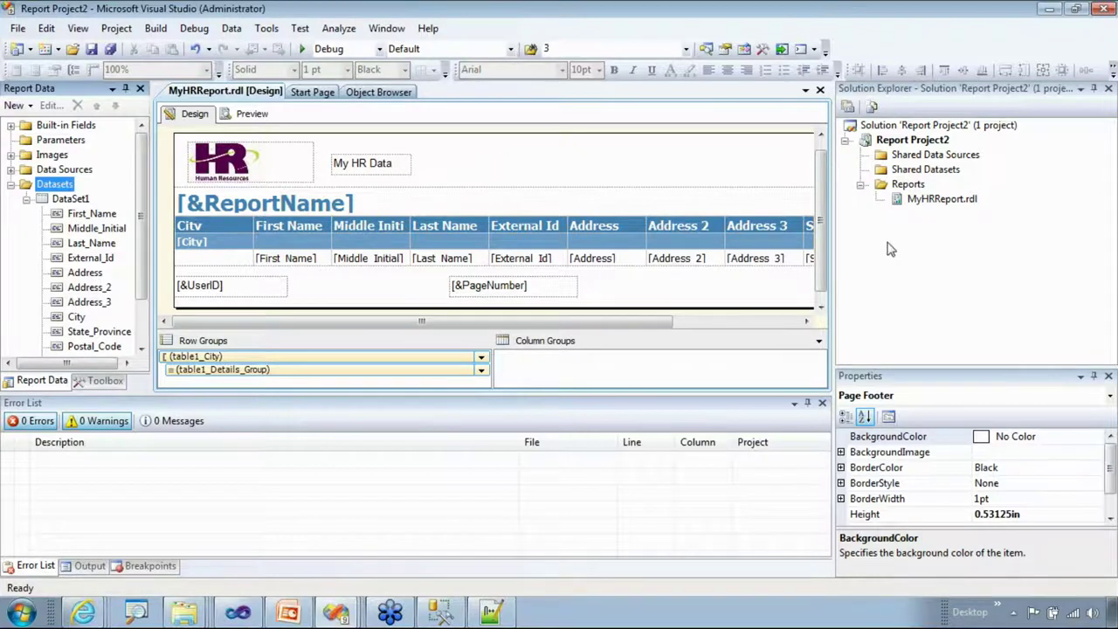
double_click(899, 202)
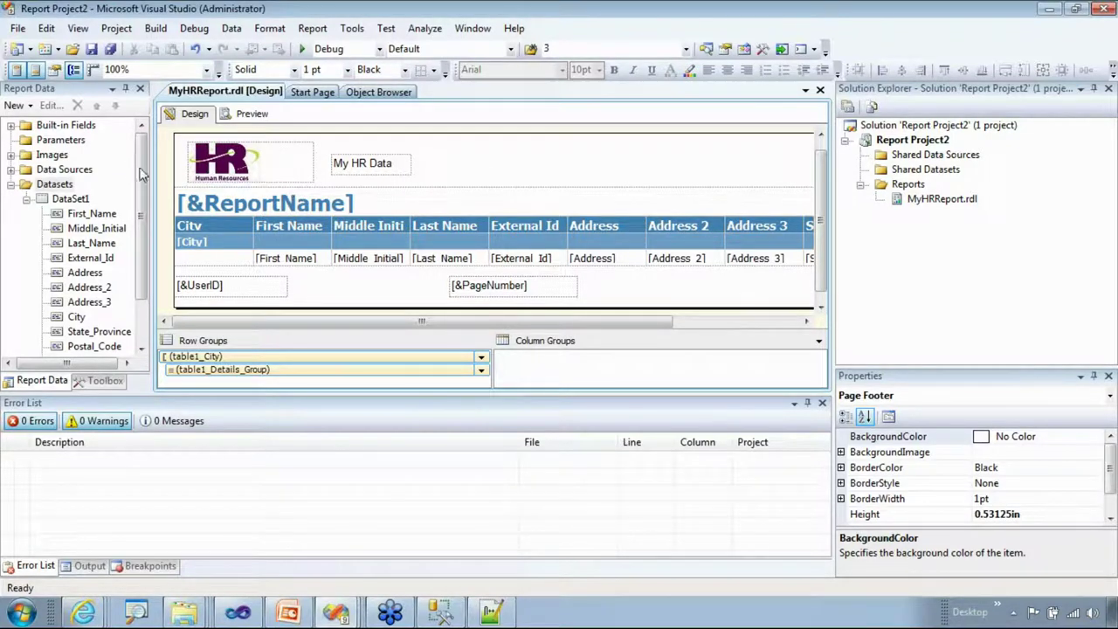
- Add a report parameter named ReportCityNameParam with an identical prompt
left_click(61, 139)
right_click(66, 145)
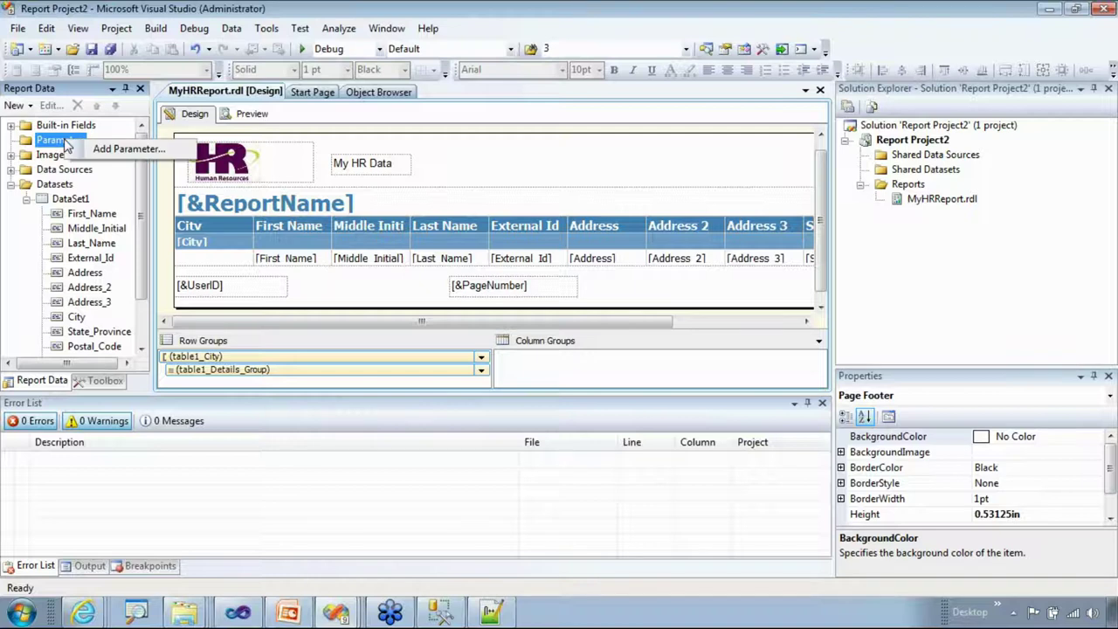
left_click(122, 148)
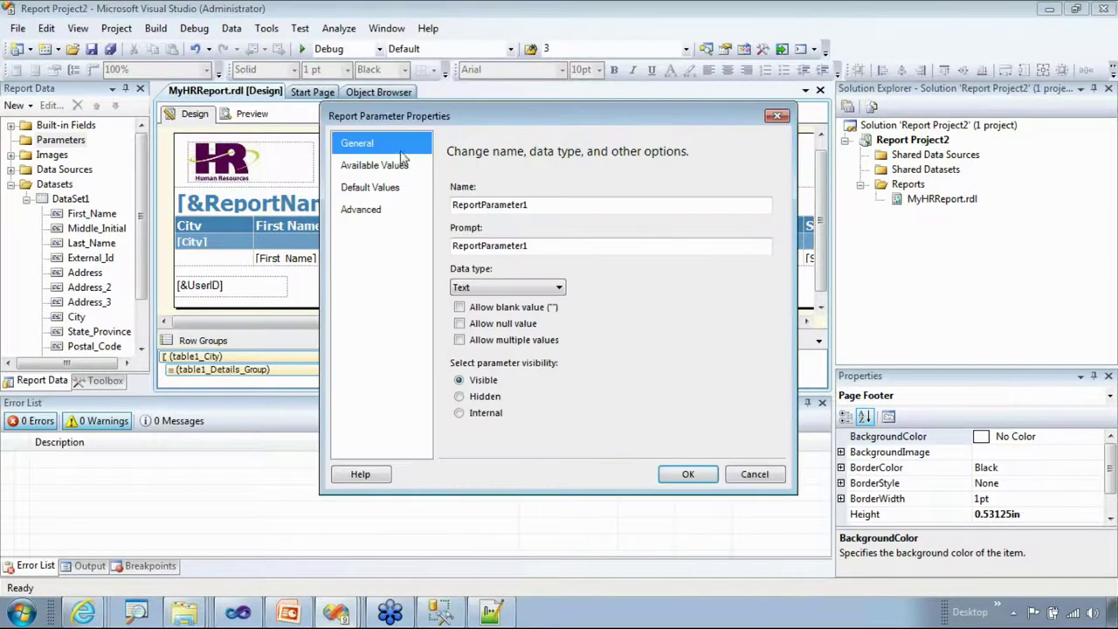
left_click(477, 206)
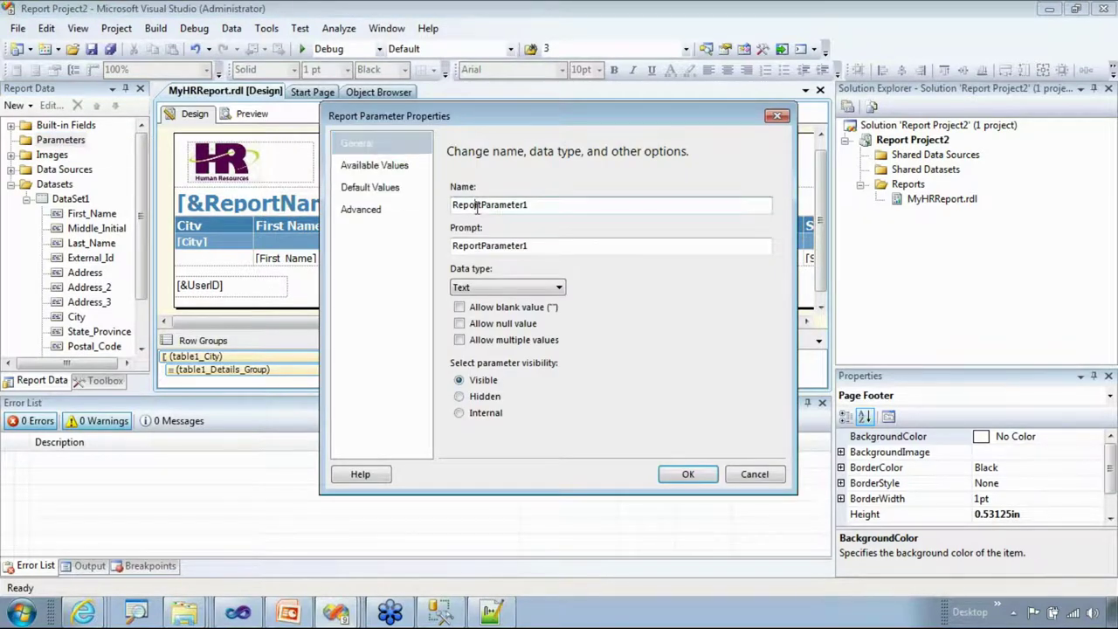
left_click_drag(541, 204, 401, 199)
type("c")
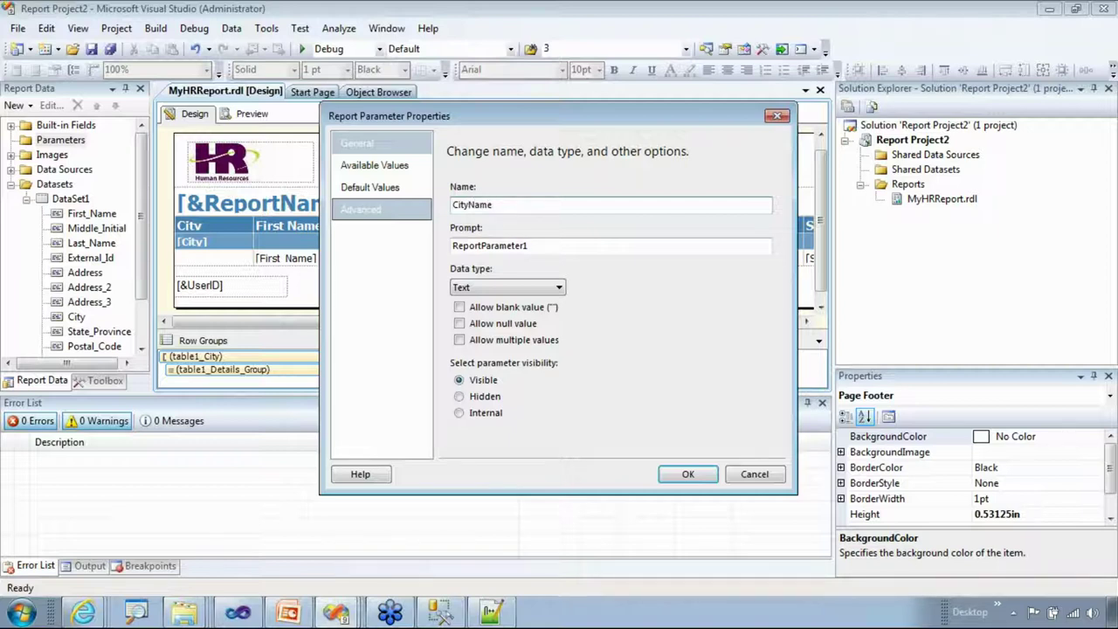
type("Report")
key("ctrl+a")
key("ctrl+c")
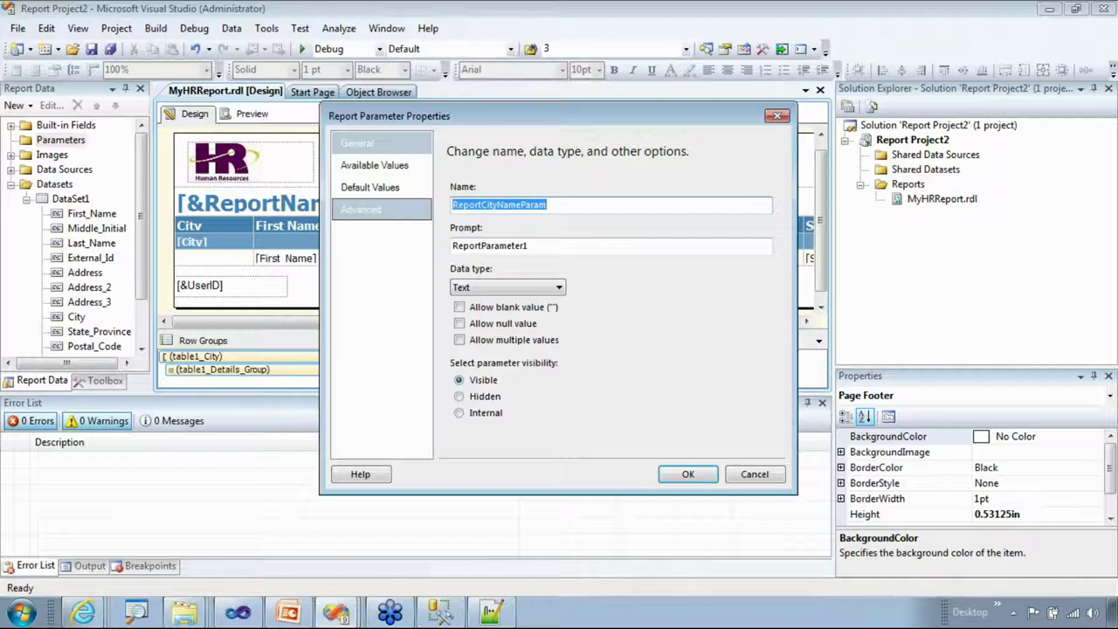
left_click(461, 244)
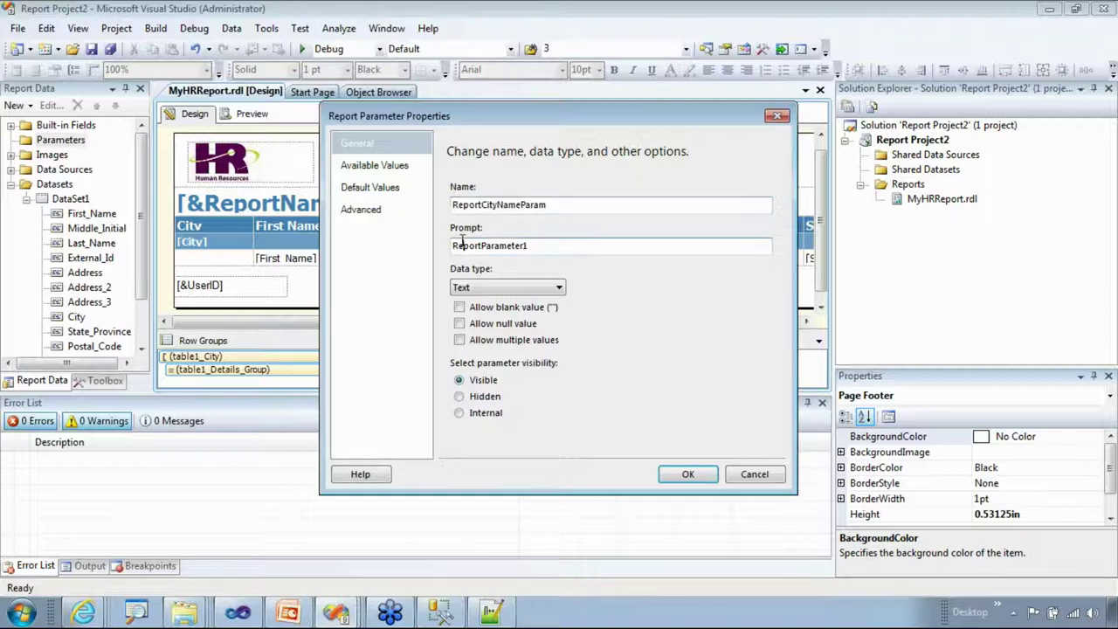
double_click(506, 248)
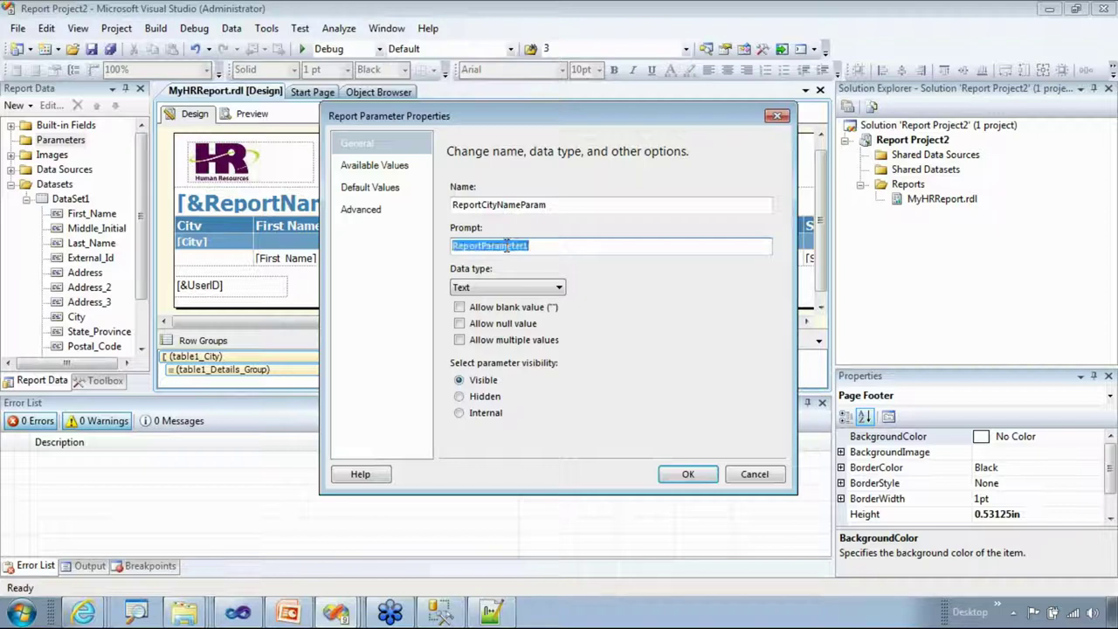
key("ctrl+v")
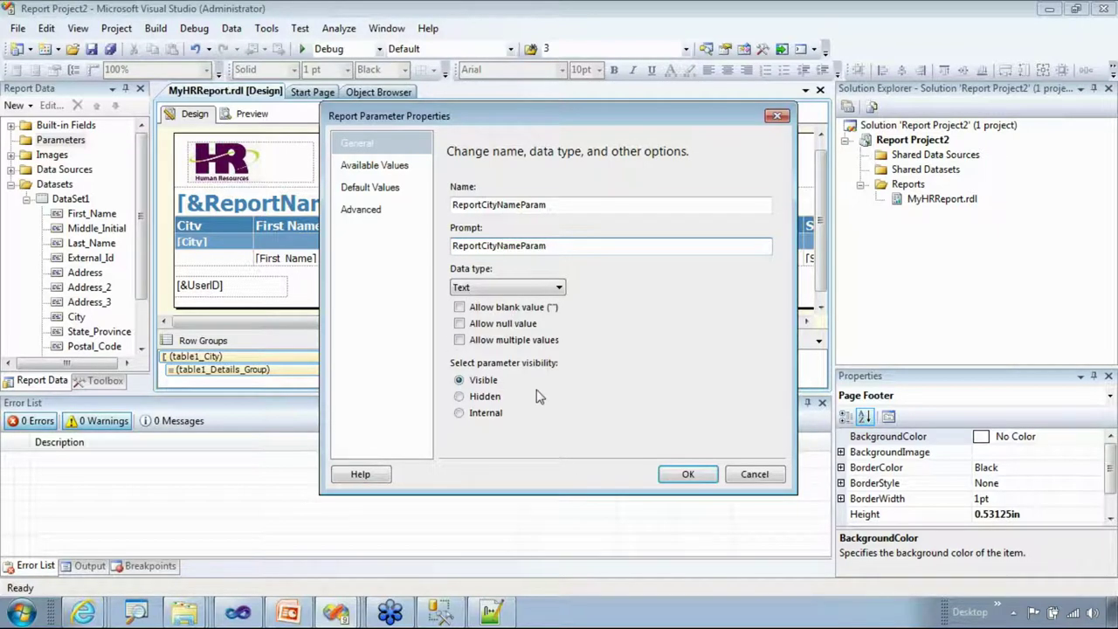
left_click(694, 474)
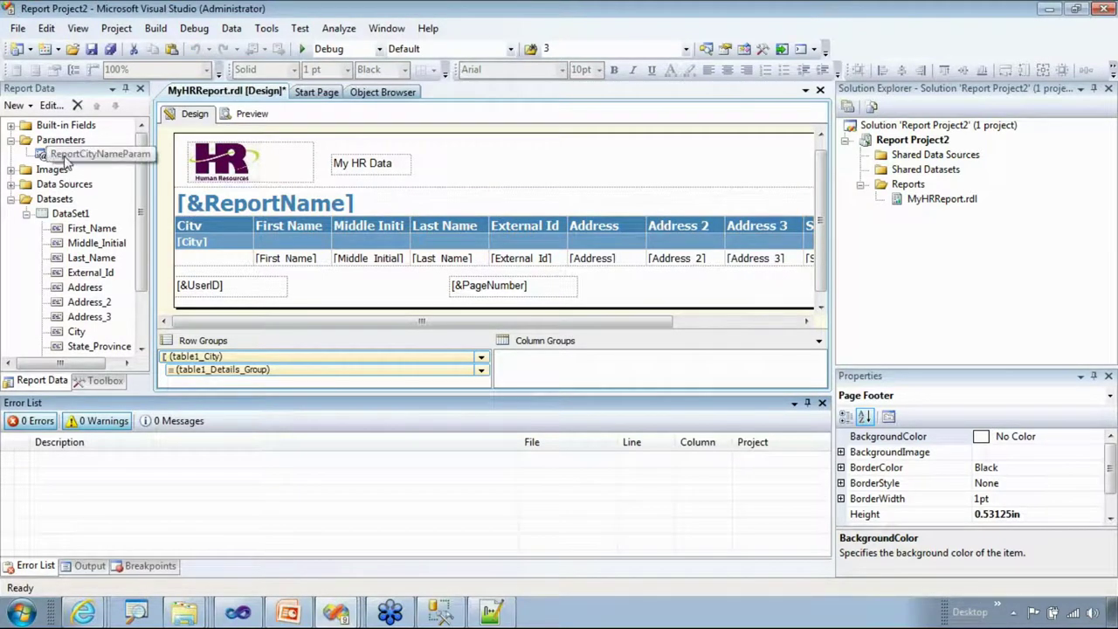
double_click(61, 216)
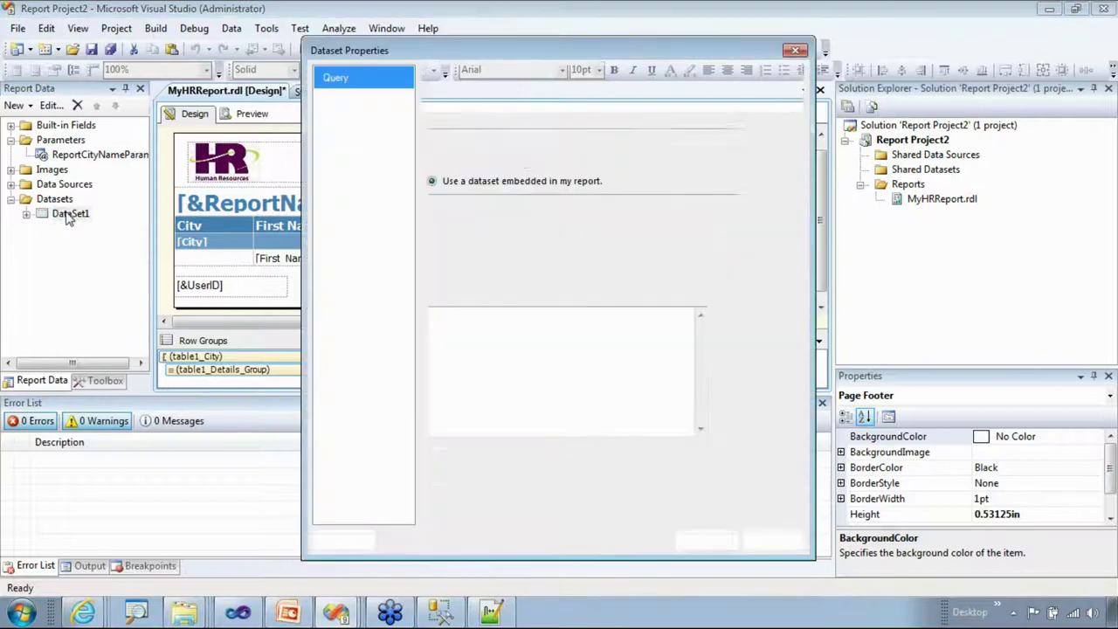
left_click(563, 327)
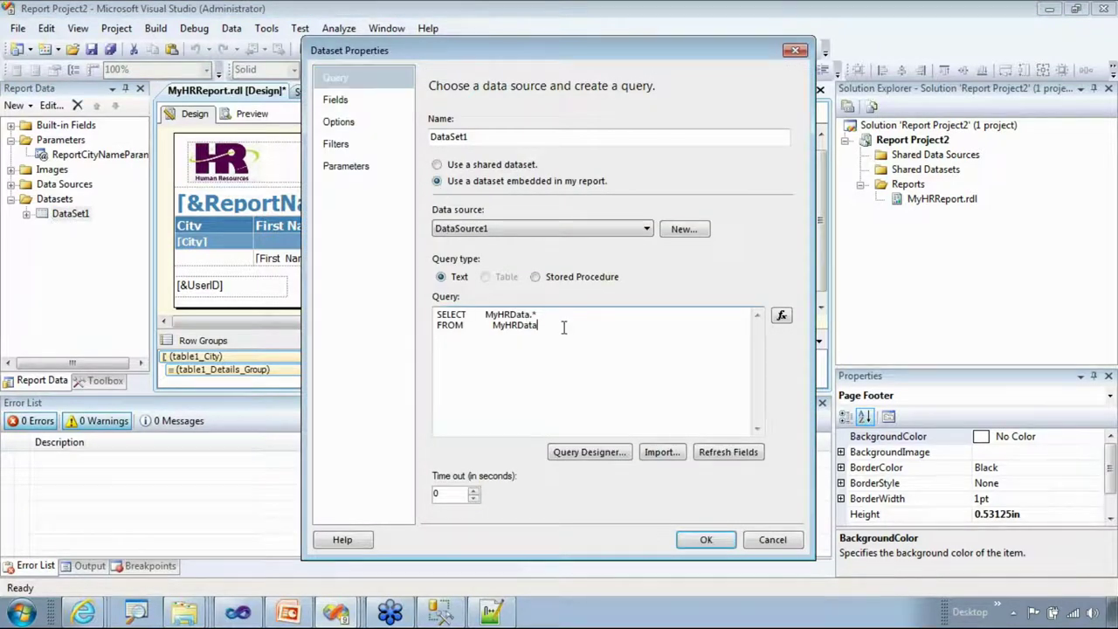
type("WHERE City = @CityParam")
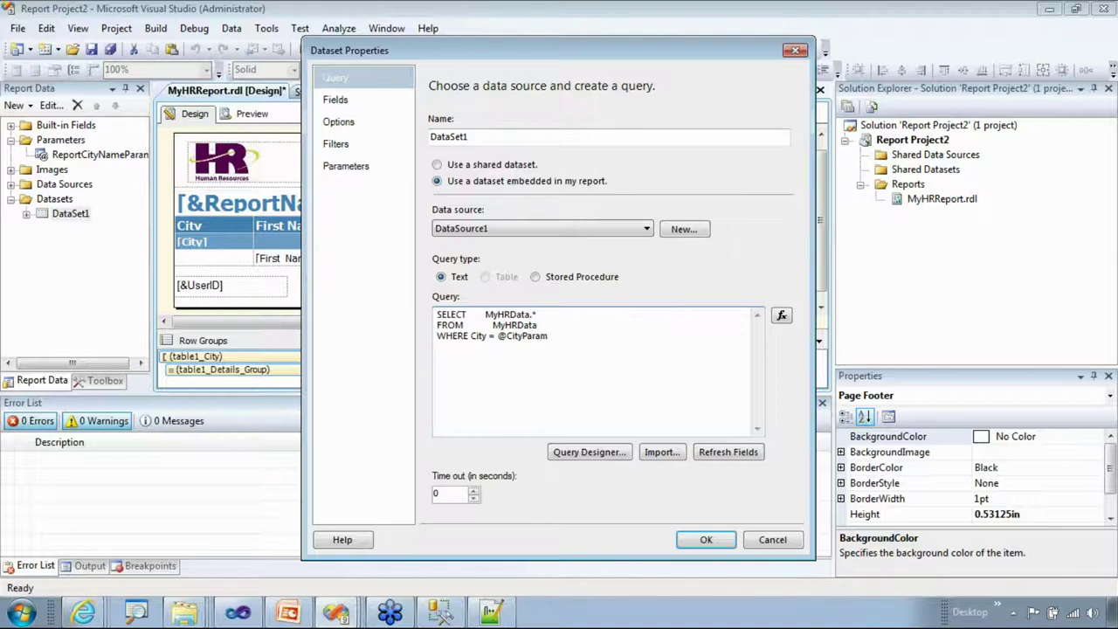
key("ctrl+shift+Left")
left_click(581, 451)
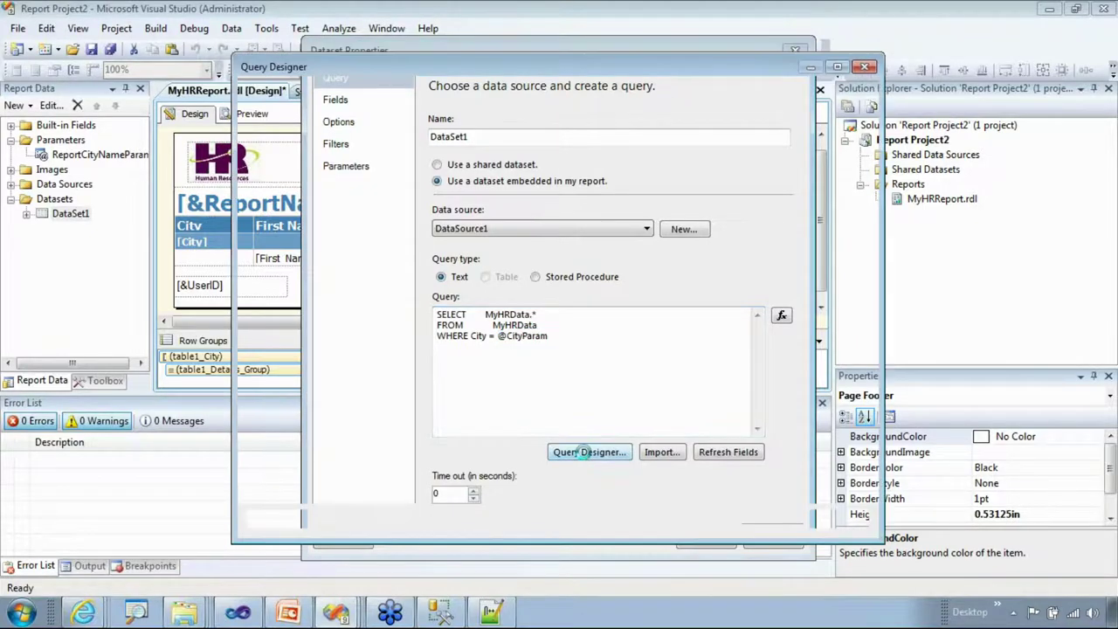
left_click(415, 395)
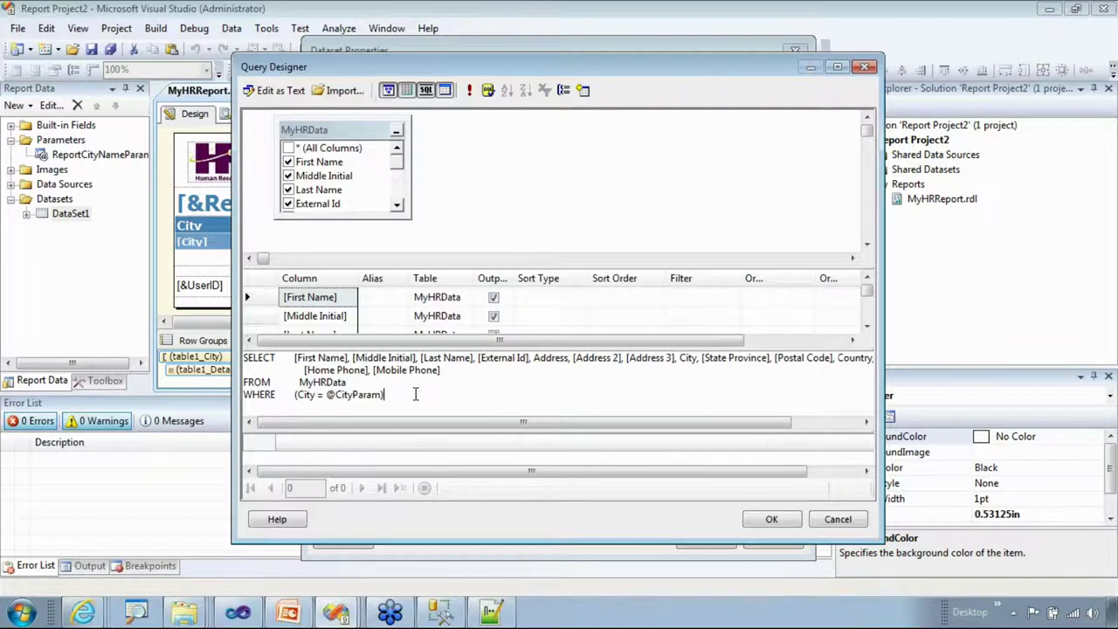
left_click(469, 90)
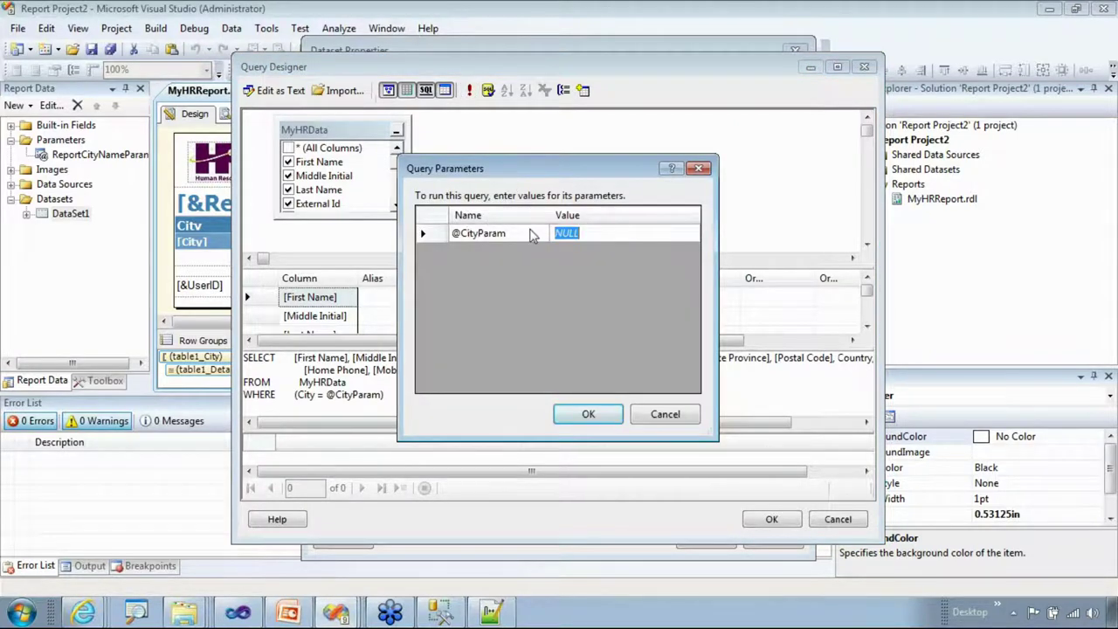
type("Pune")
left_click(583, 414)
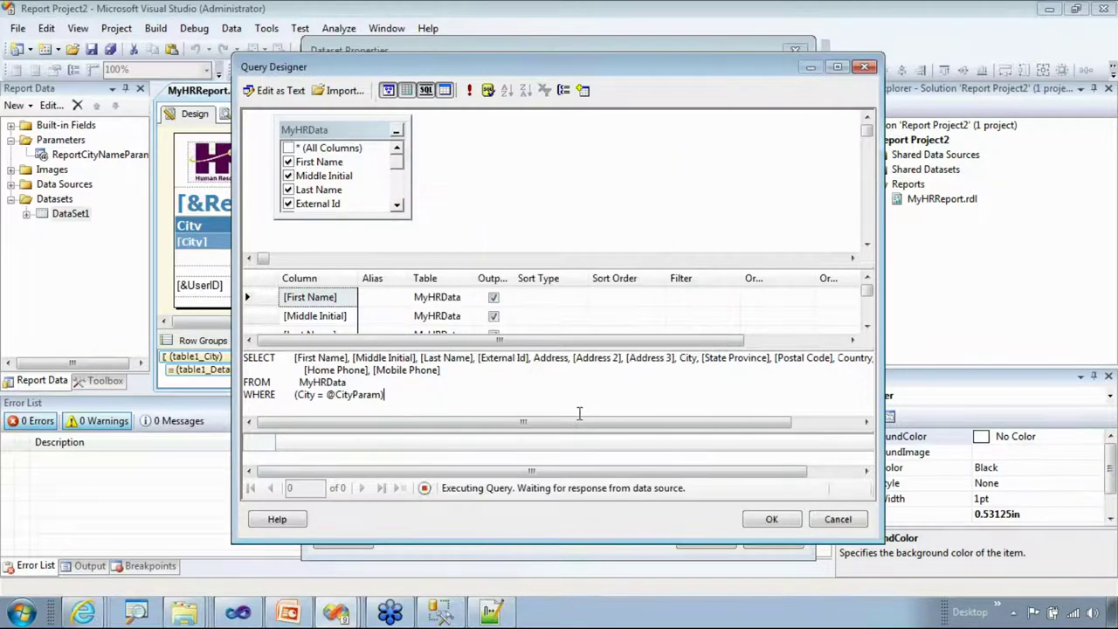
left_click_drag(536, 431, 540, 400)
left_click_drag(436, 394, 433, 416)
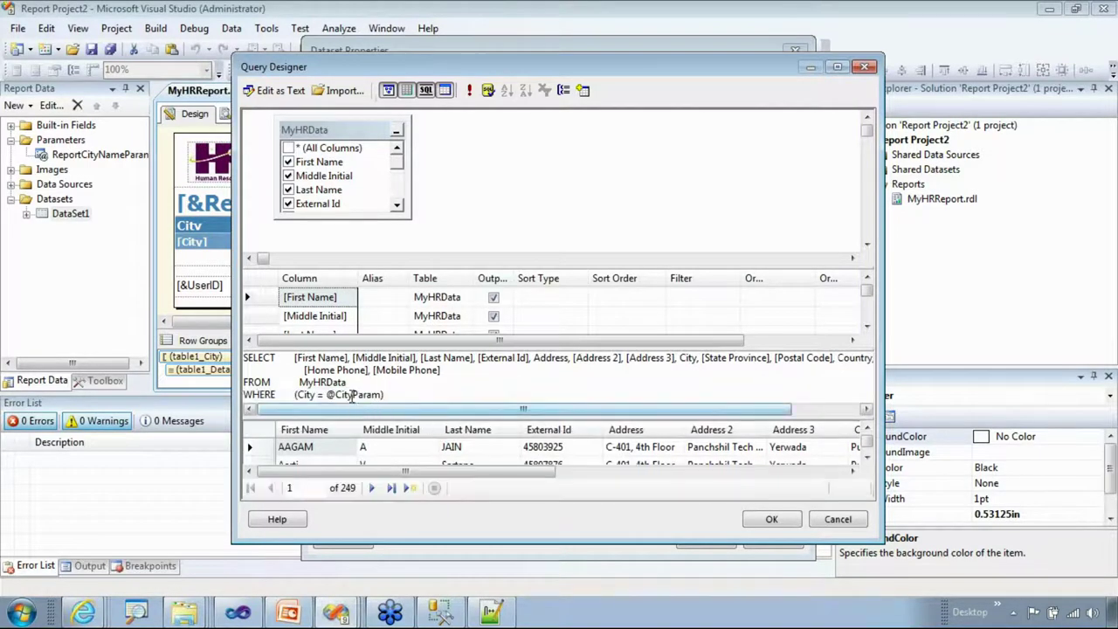
left_click_drag(325, 395, 376, 395)
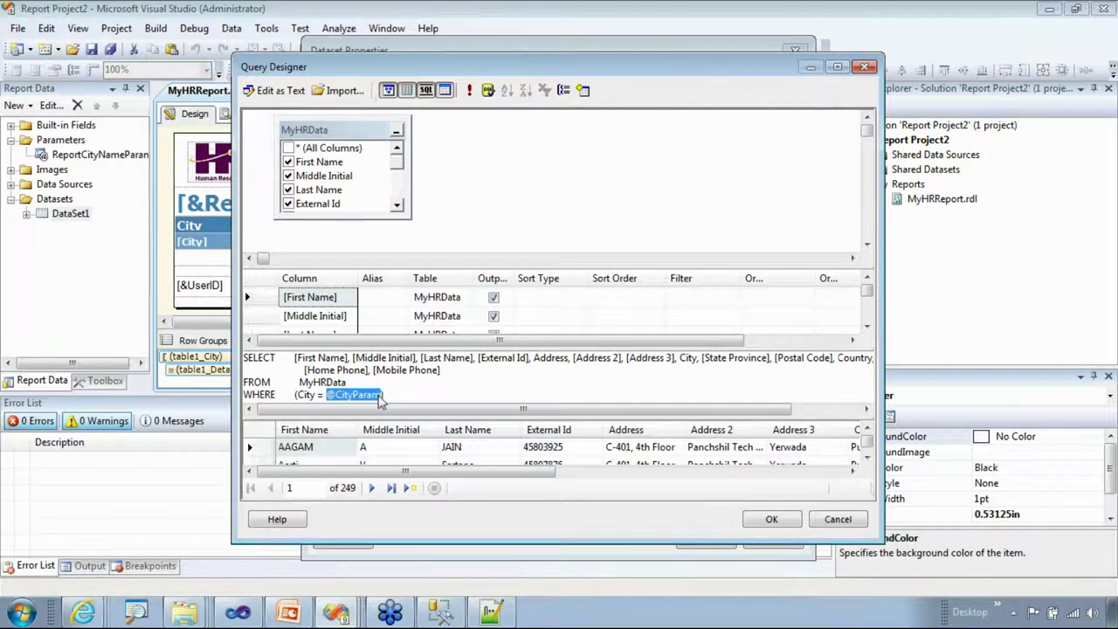
left_click(763, 521)
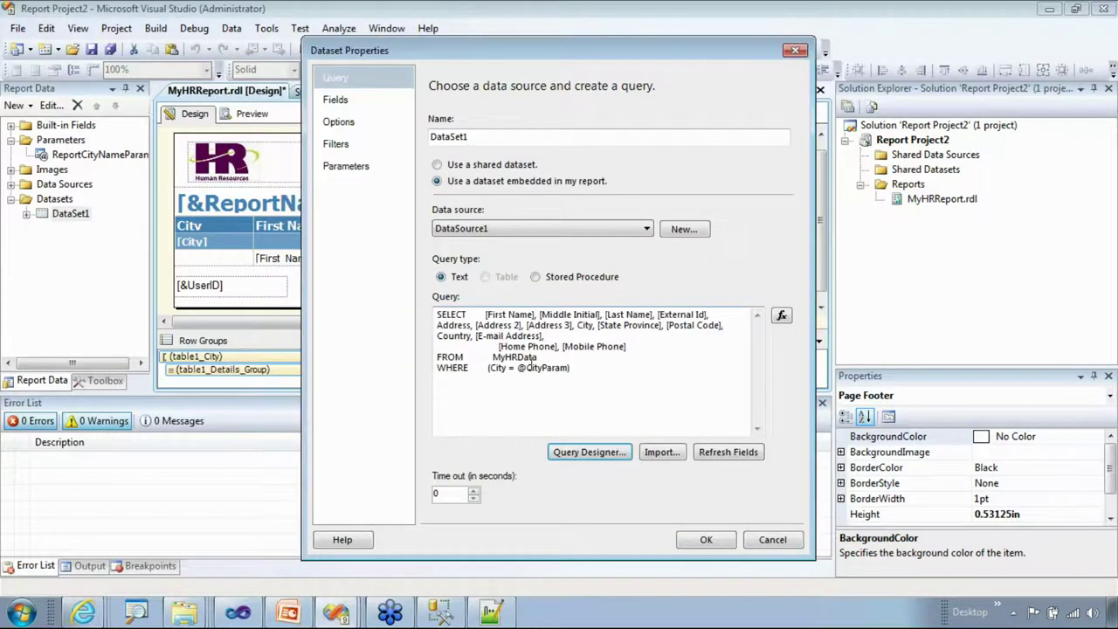
left_click(591, 372)
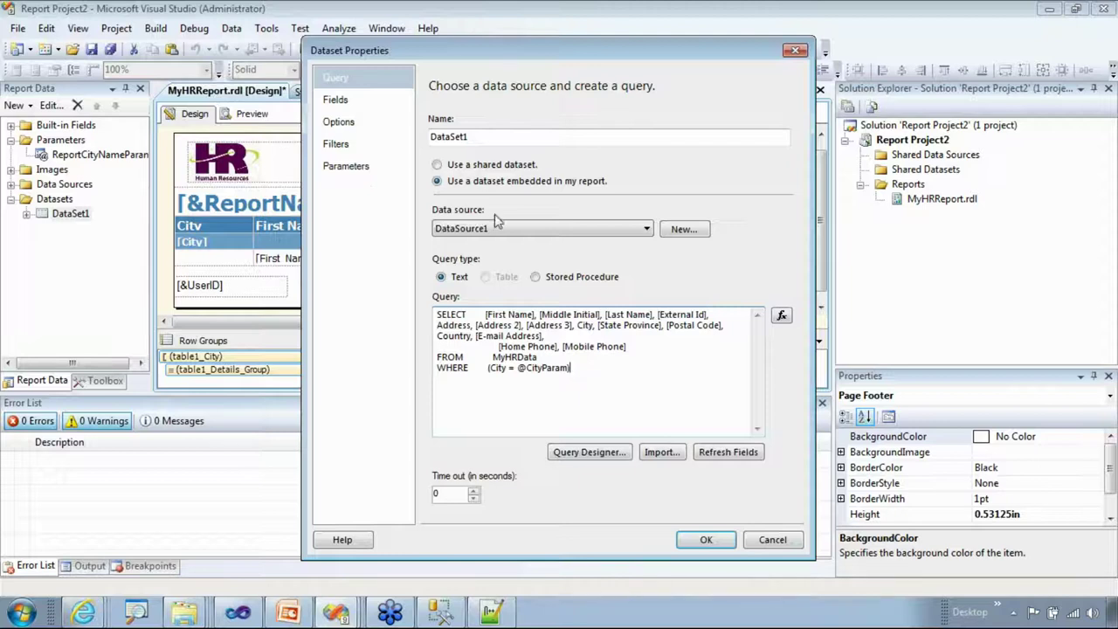
left_click(356, 169)
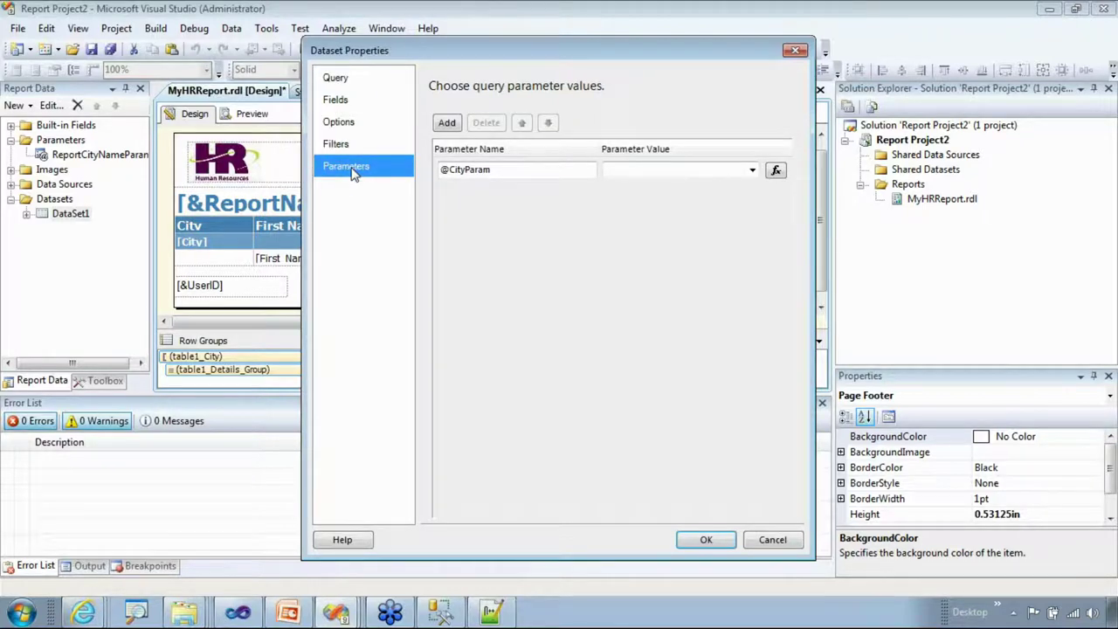
left_click(510, 169)
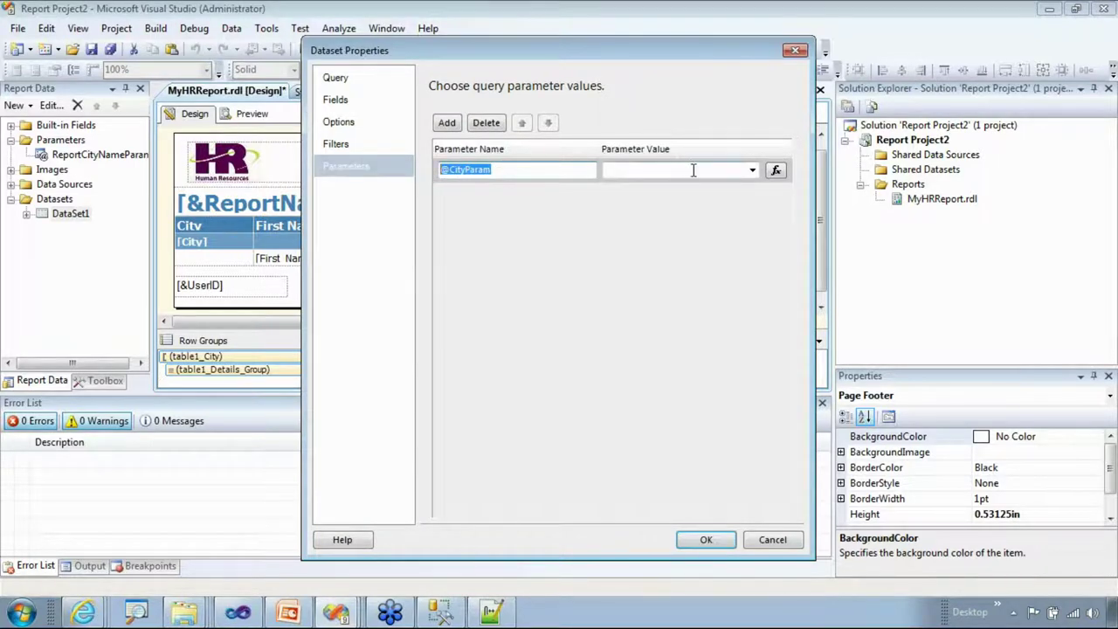
left_click(752, 170)
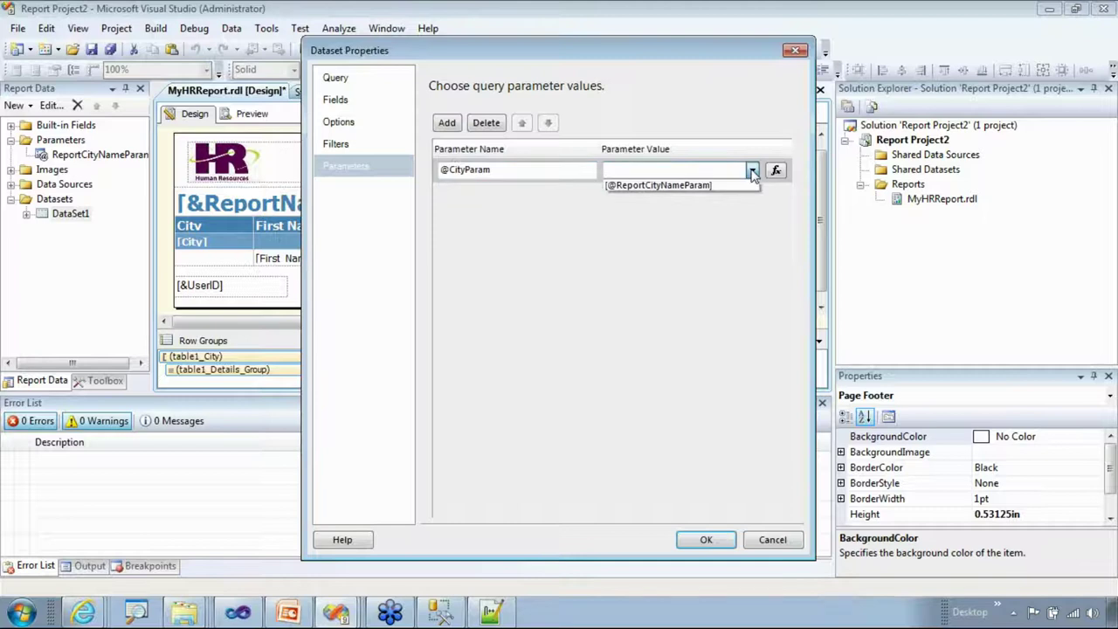
left_click(703, 186)
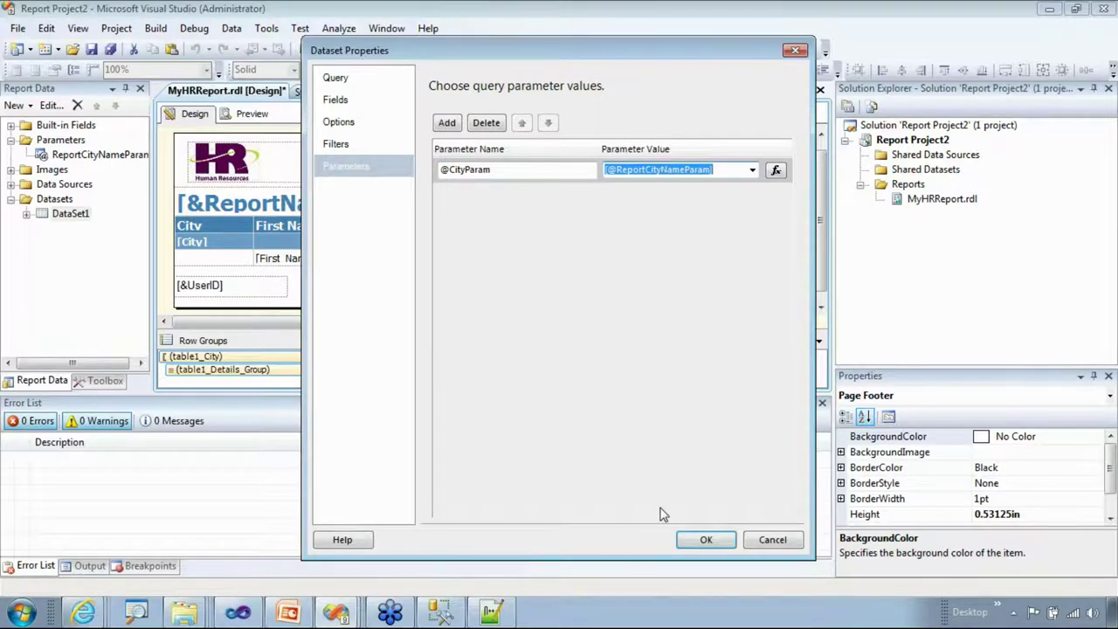
left_click(703, 540)
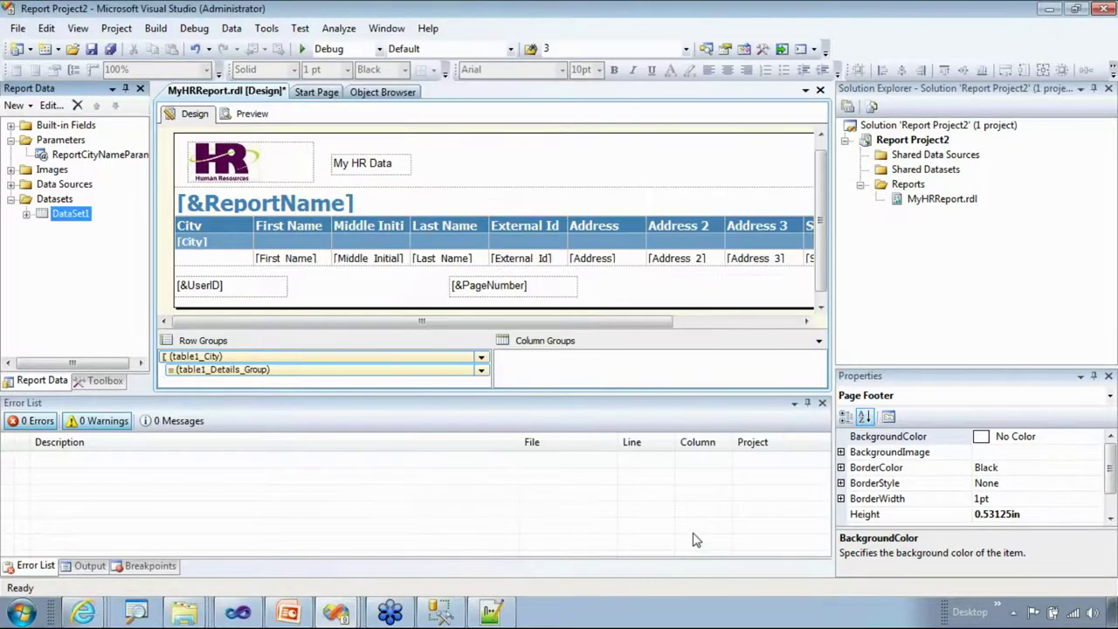
- Switch MyHRReport.rdl to the Preview tab so it prompts for ReportCityNameParam
left_click(67, 157)
left_click(68, 158)
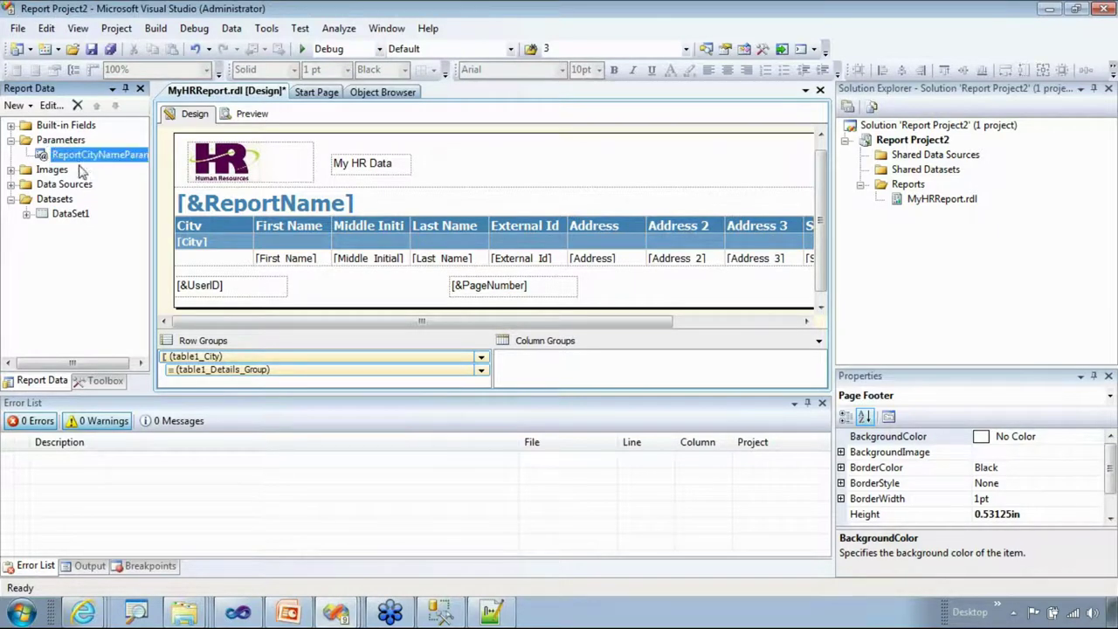
left_click(73, 215)
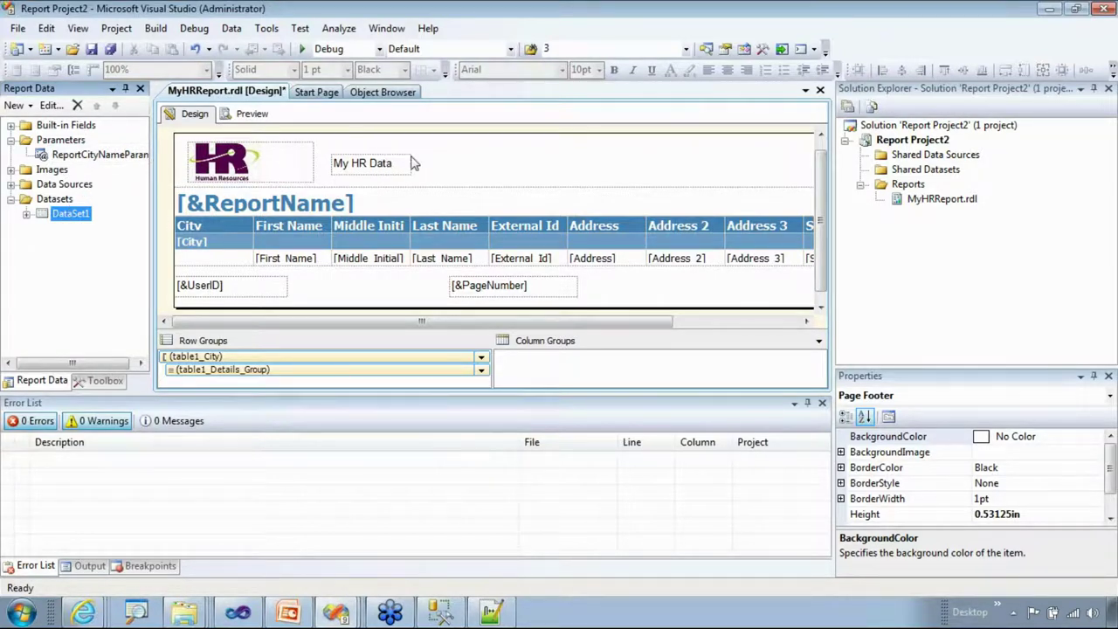
left_click(489, 168)
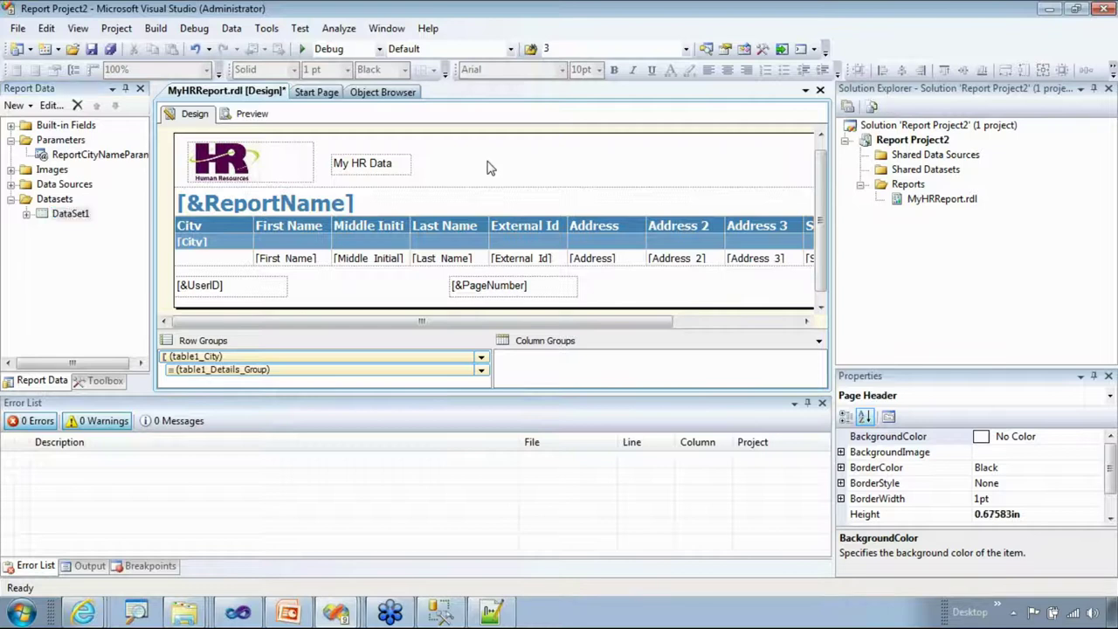
left_click(253, 116)
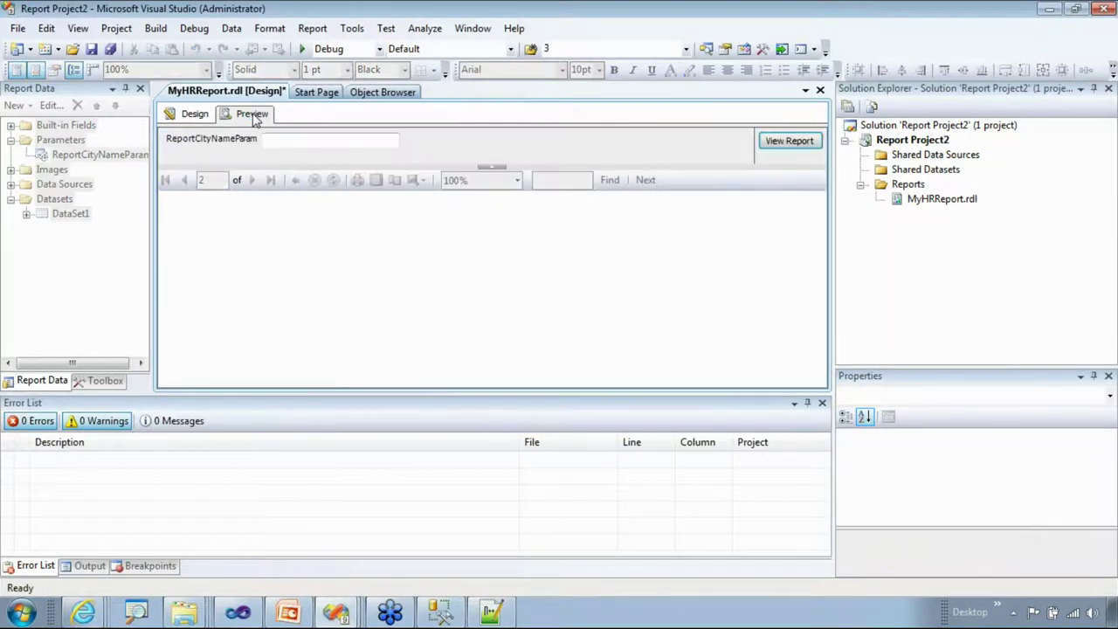
- Enter Pune for ReportCityNameParam, view the report, and enlarge the preview area
left_click(298, 137)
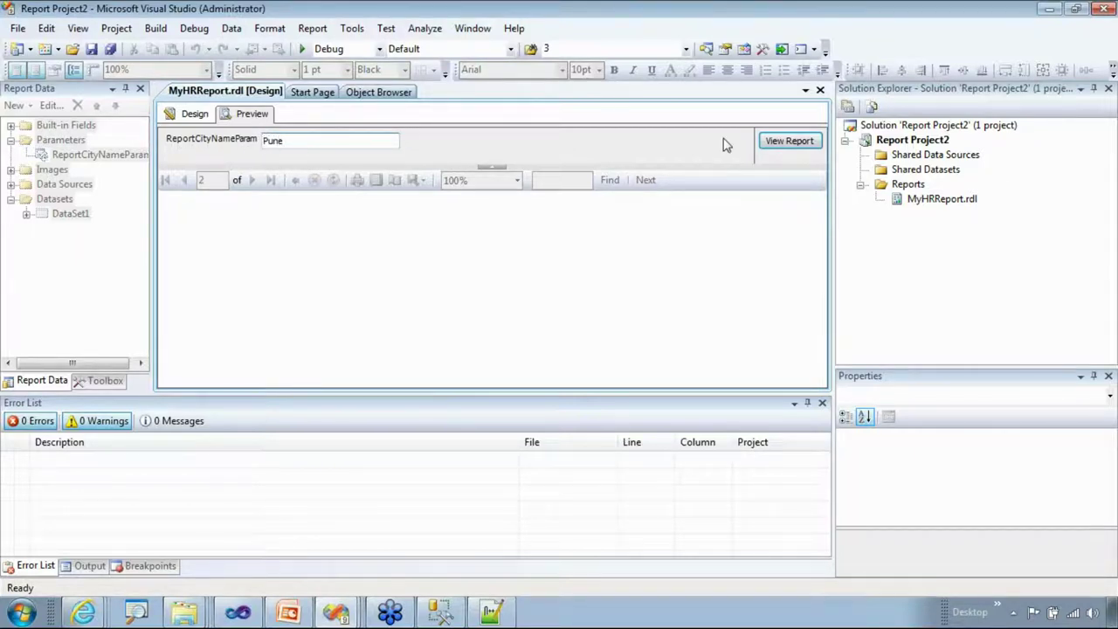
left_click(789, 143)
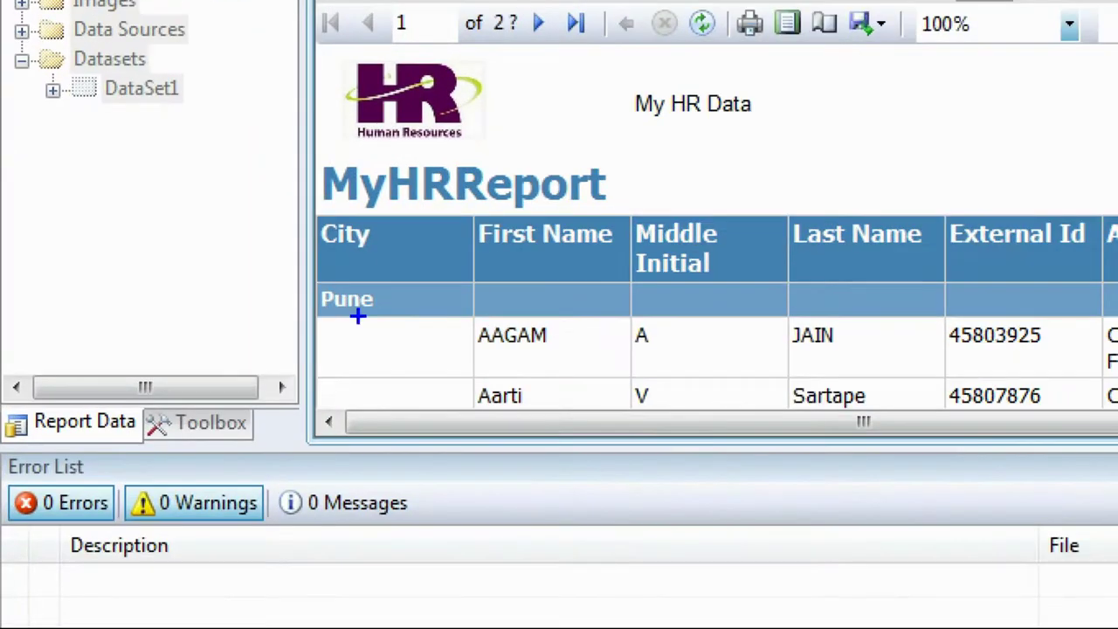
left_click_drag(357, 326, 410, 305)
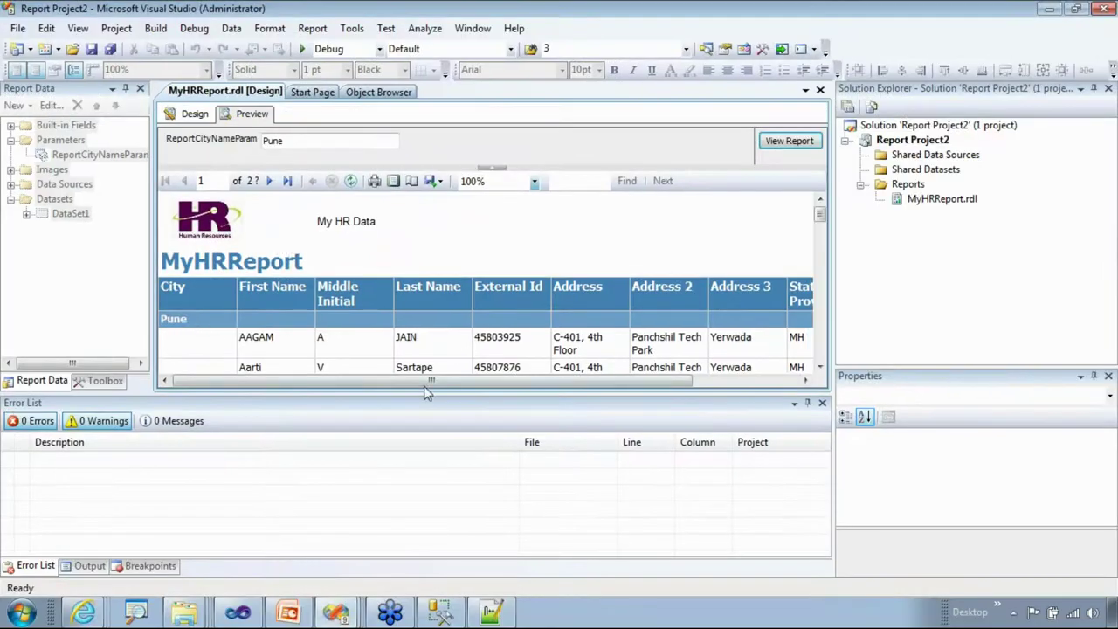
left_click_drag(420, 393, 420, 477)
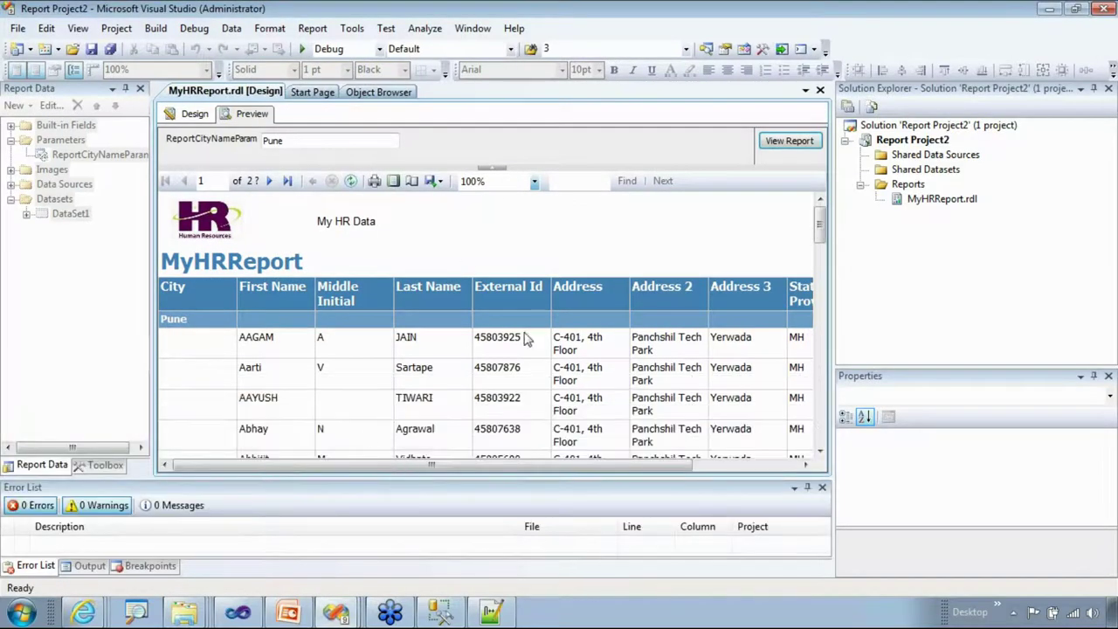
- Save MyHRReport.rdl and inspect the Report Project2 folders and file path in Solution Explorer
left_click(91, 50)
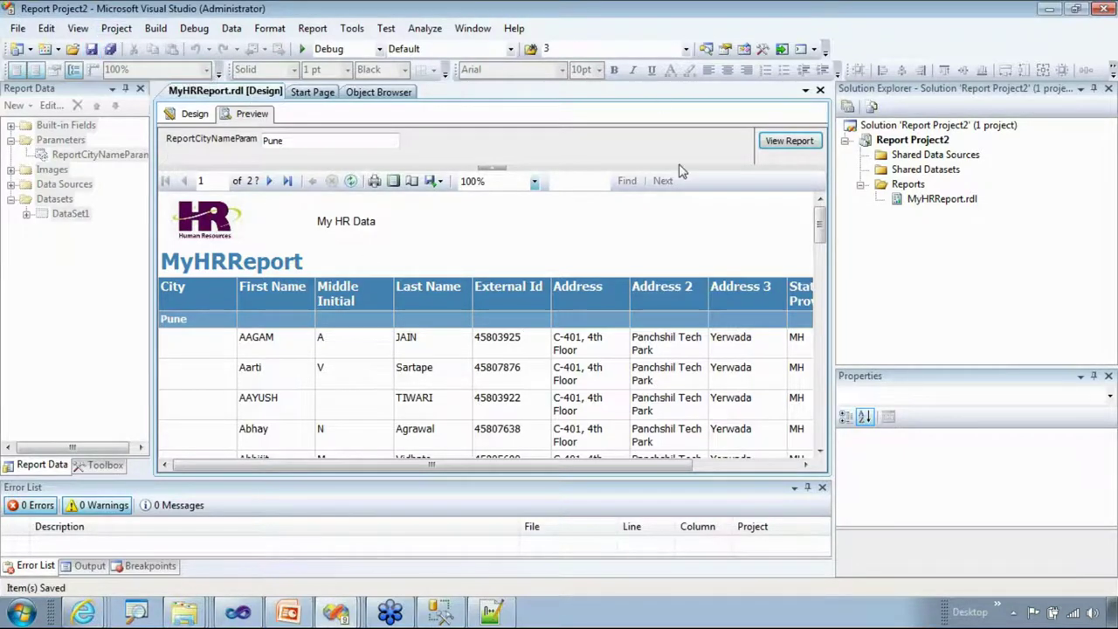
left_click(912, 142)
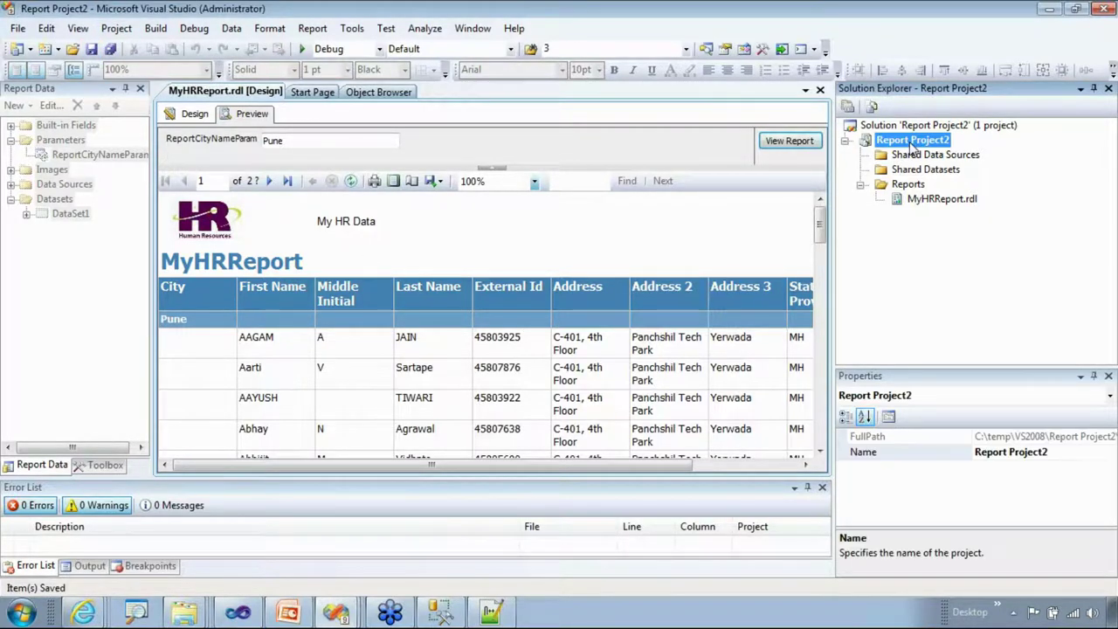
left_click(895, 186)
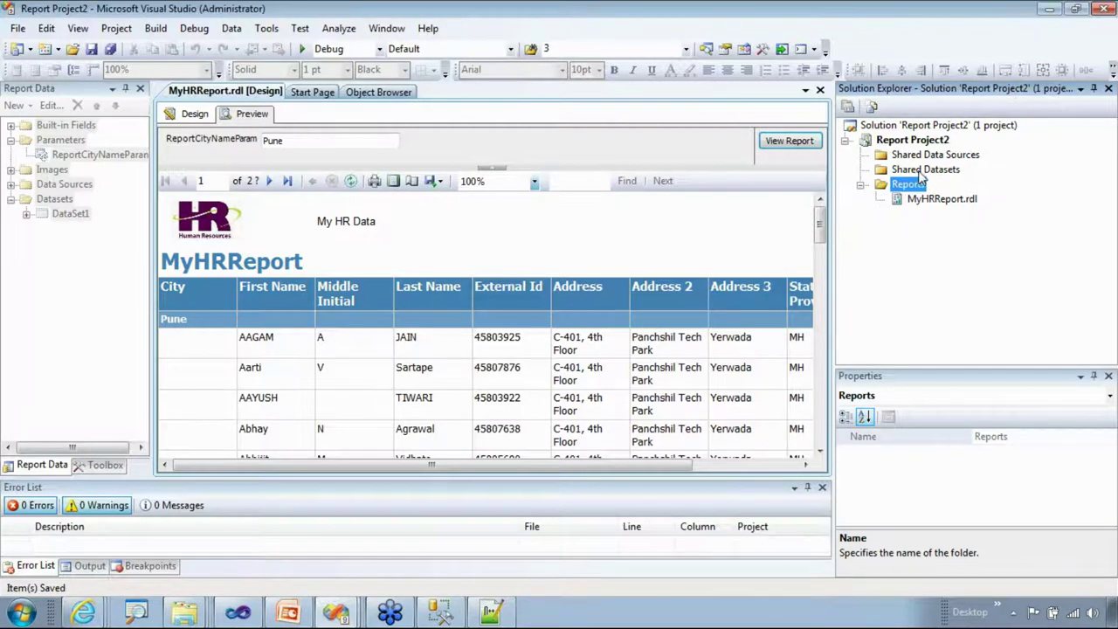
left_click(920, 172)
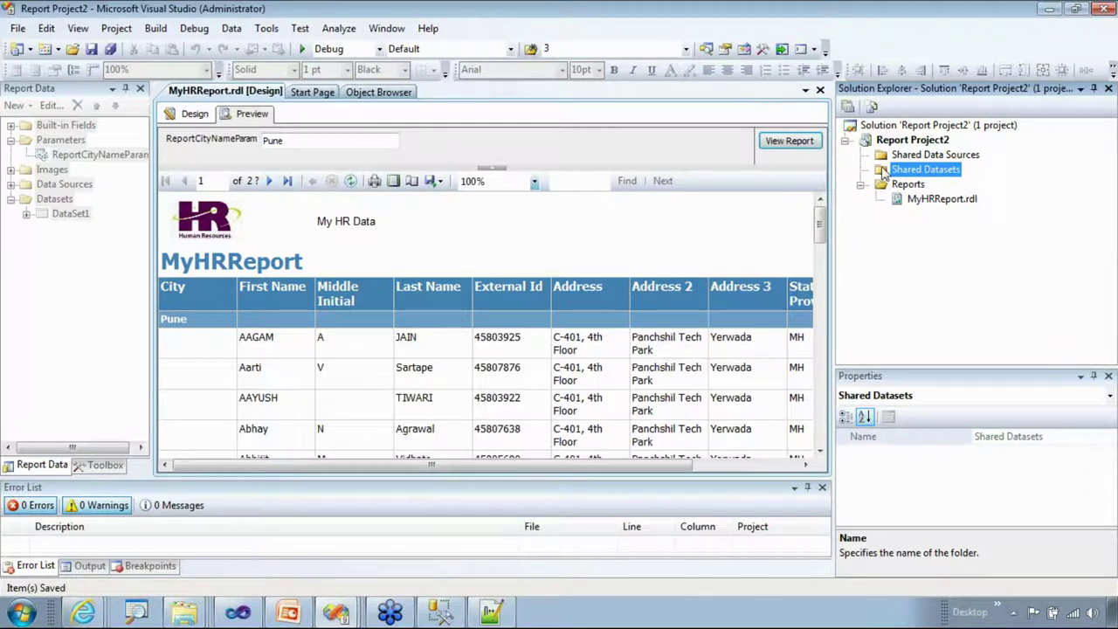
left_click(926, 155)
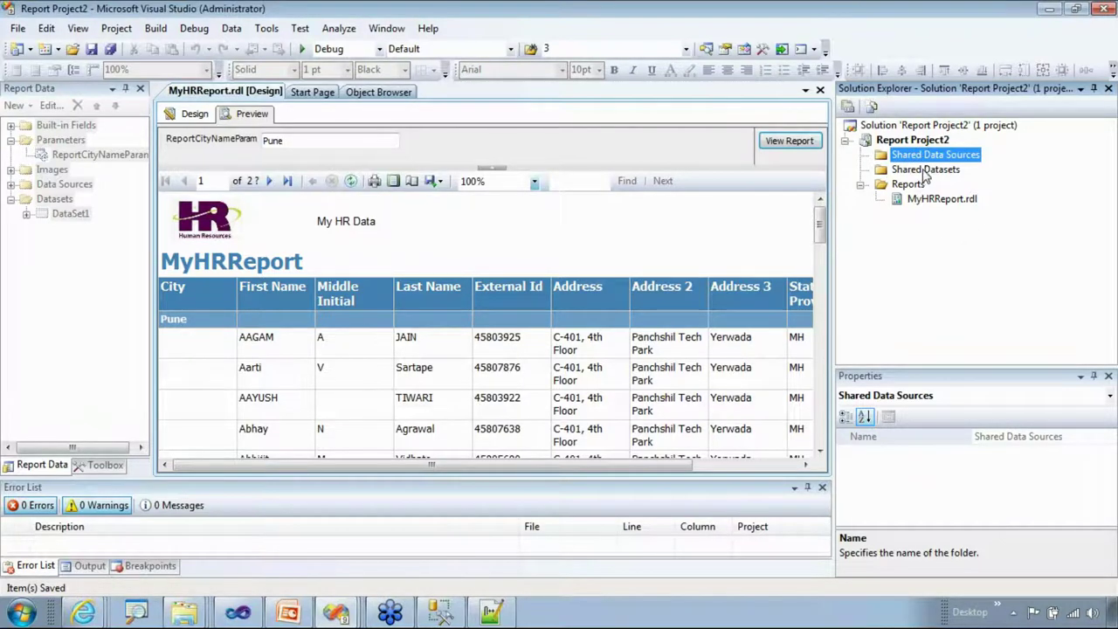
left_click(910, 200)
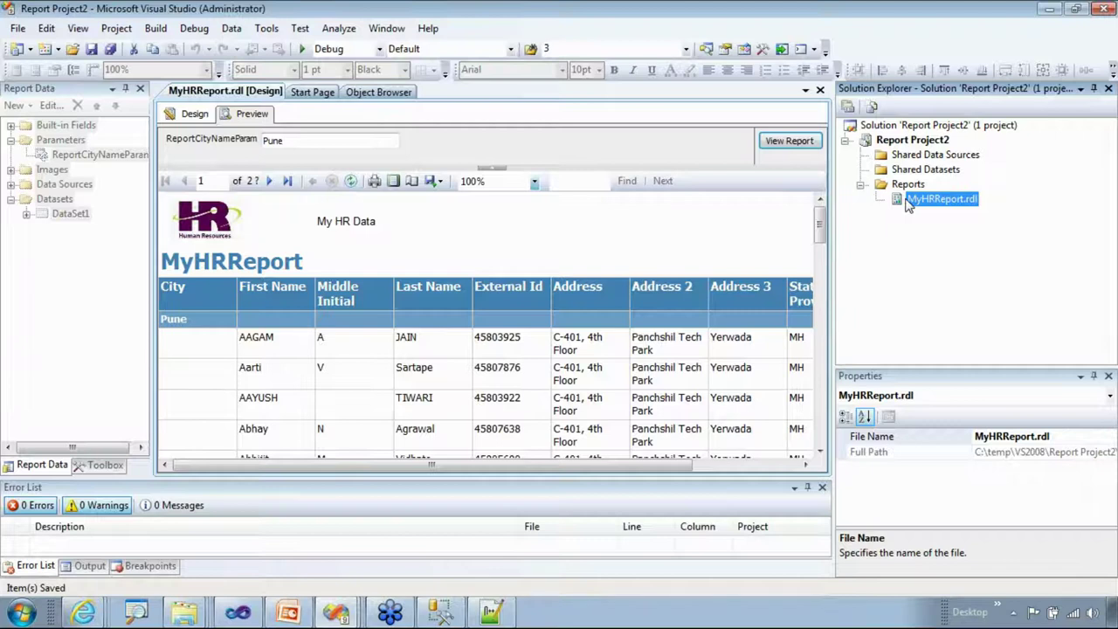
left_click(908, 142)
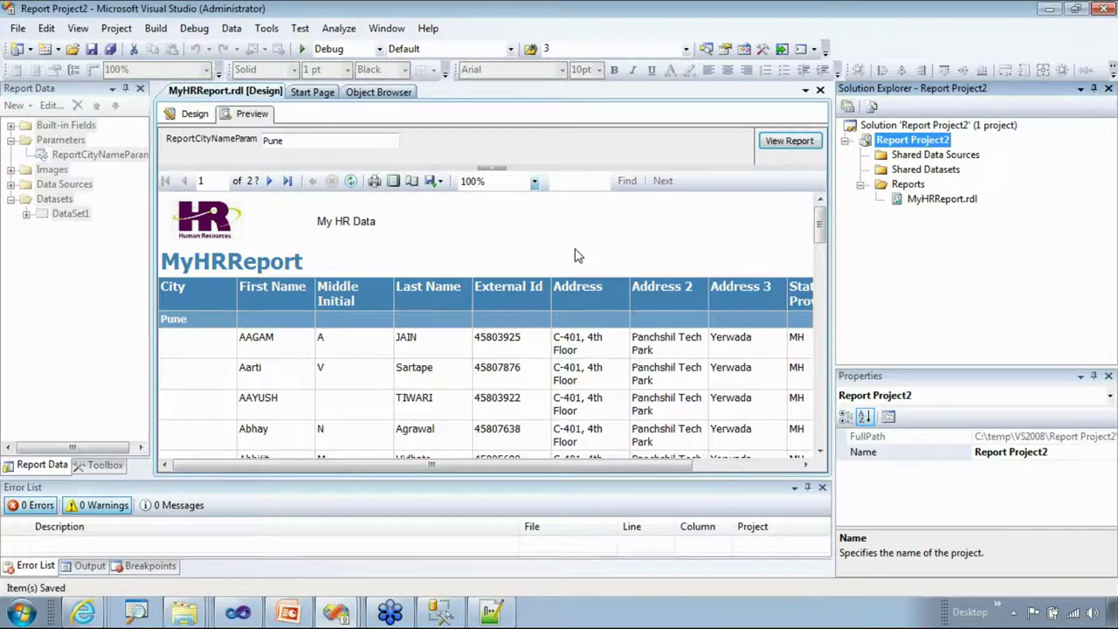
left_click(820, 202)
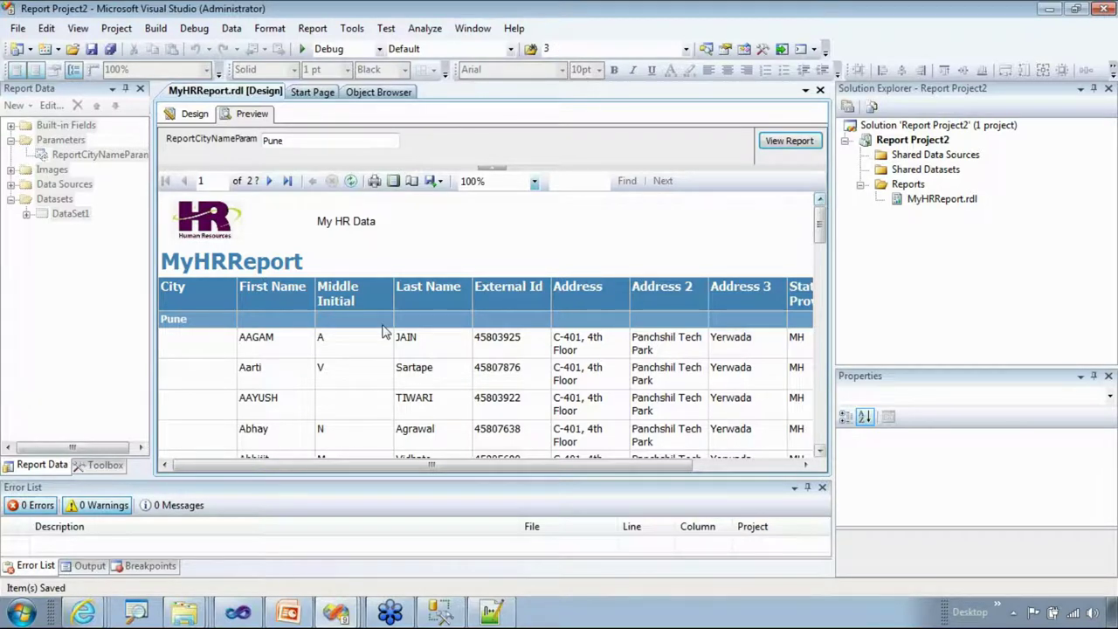
left_click(25, 594)
- Launch Reporting Services Configuration Manager from Microsoft SQL Server 2008 R2 > Configuration Tools
left_click(54, 541)
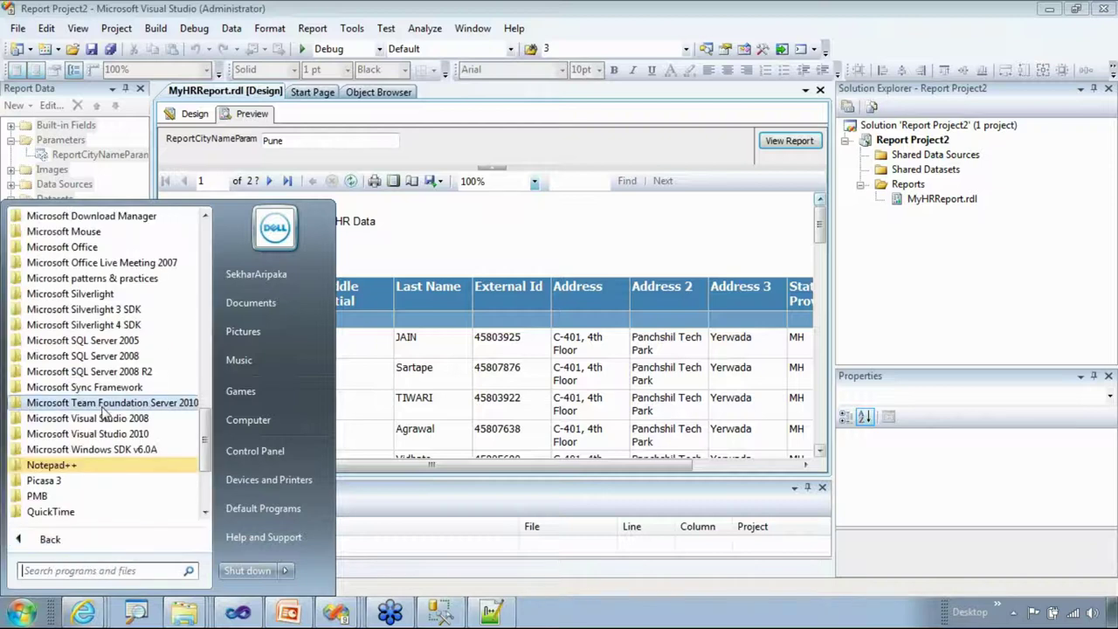
left_click(111, 373)
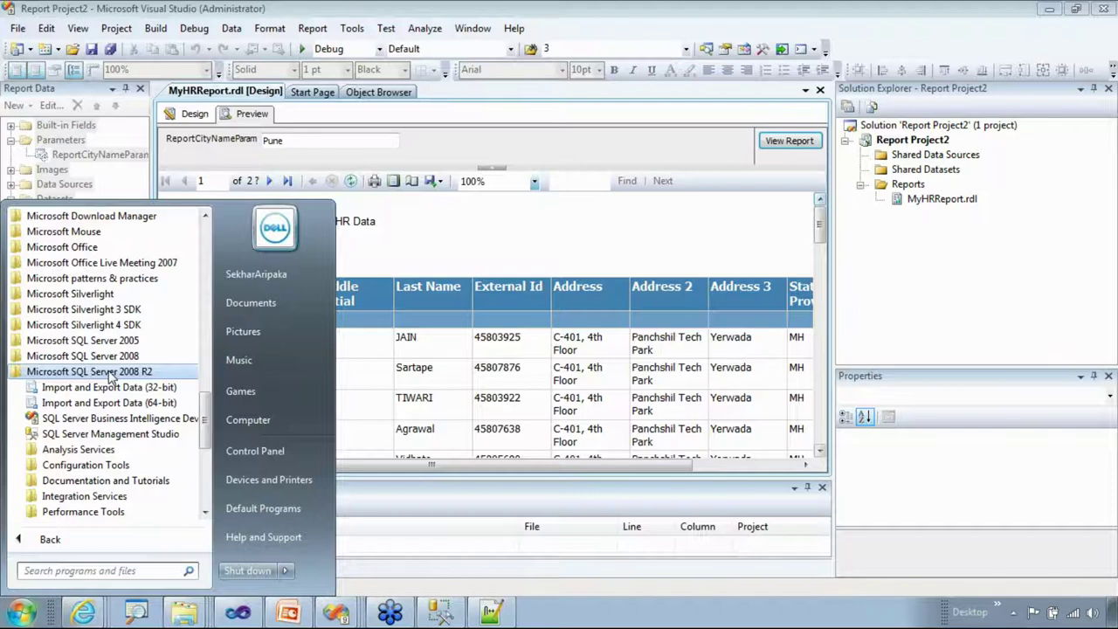
left_click(94, 470)
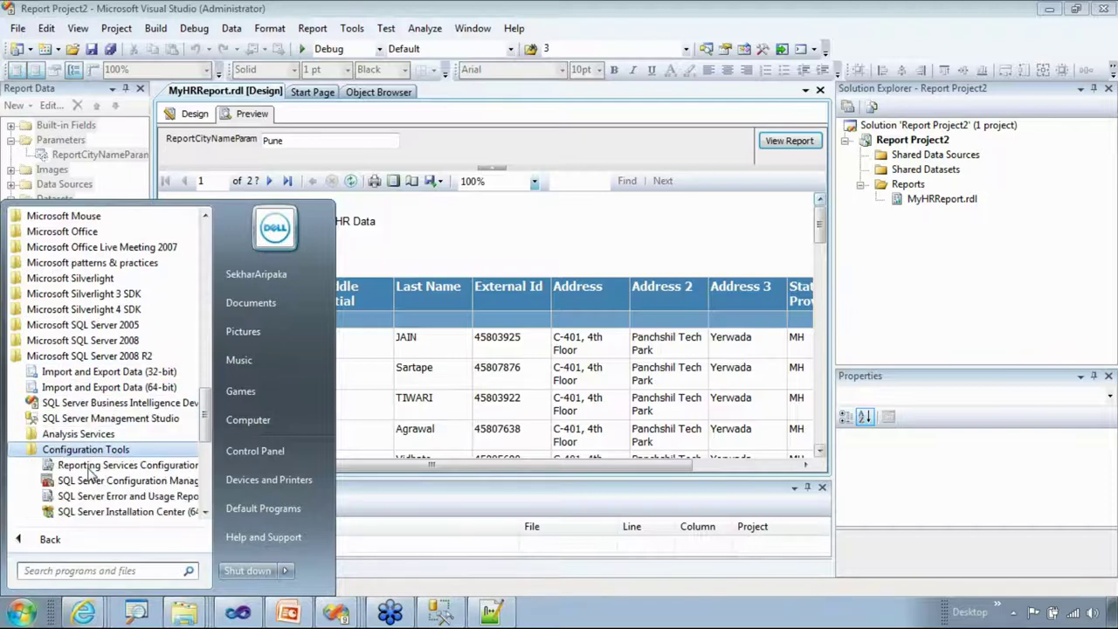
left_click(156, 482)
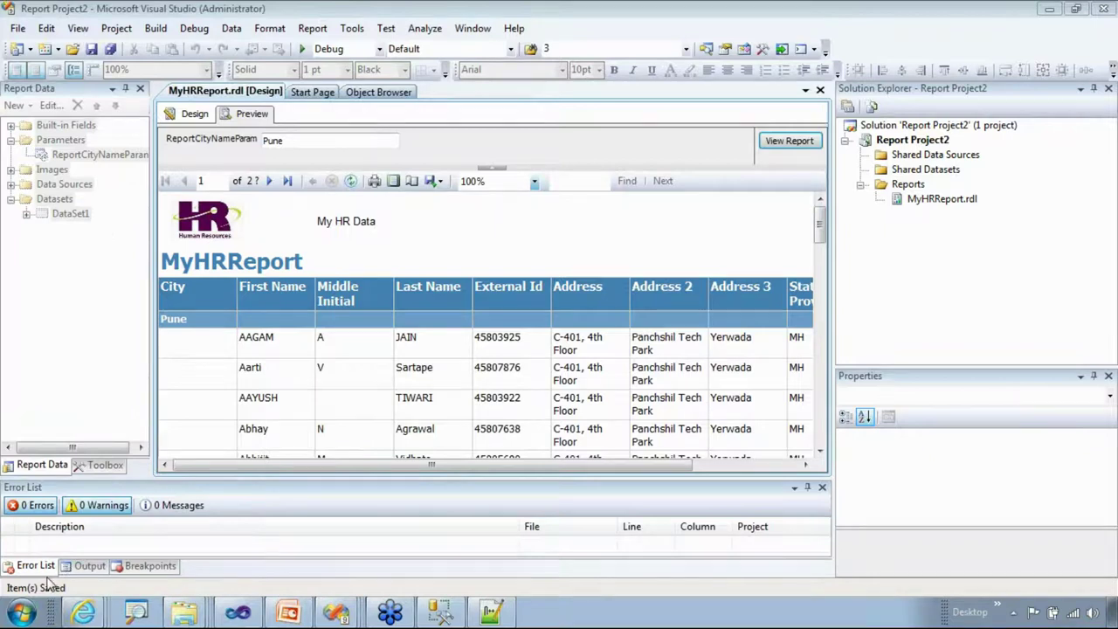
left_click(25, 613)
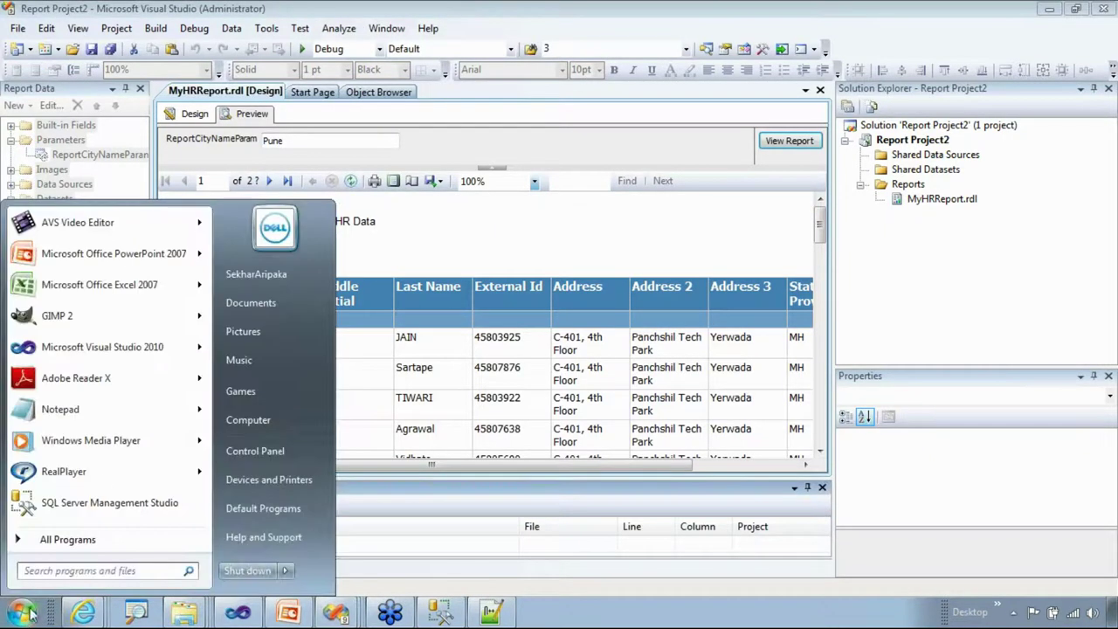
left_click(78, 540)
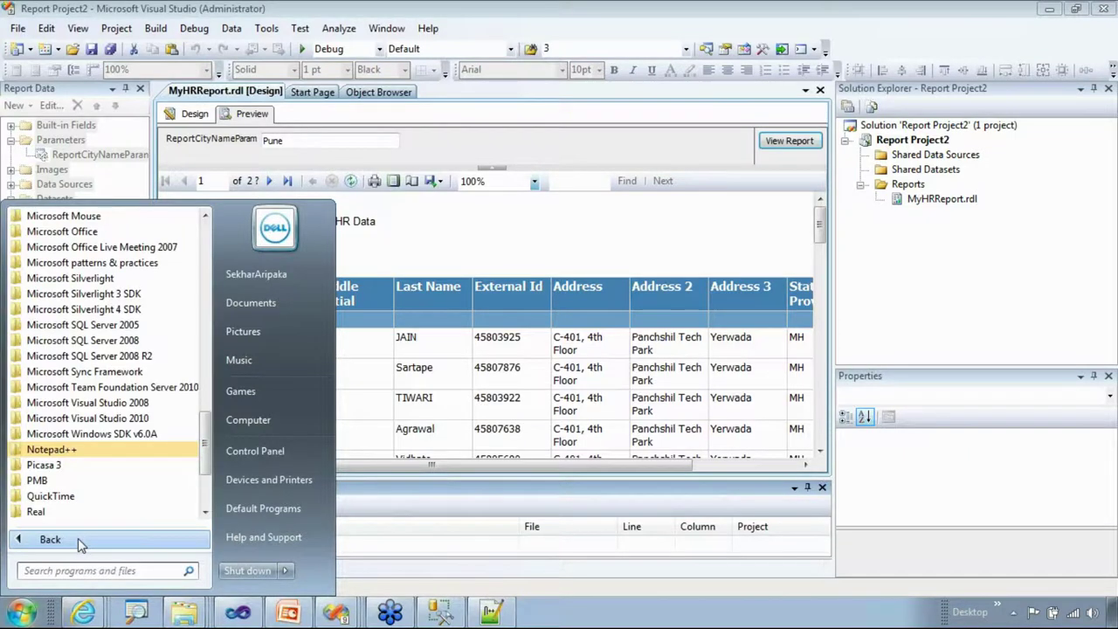
left_click(153, 358)
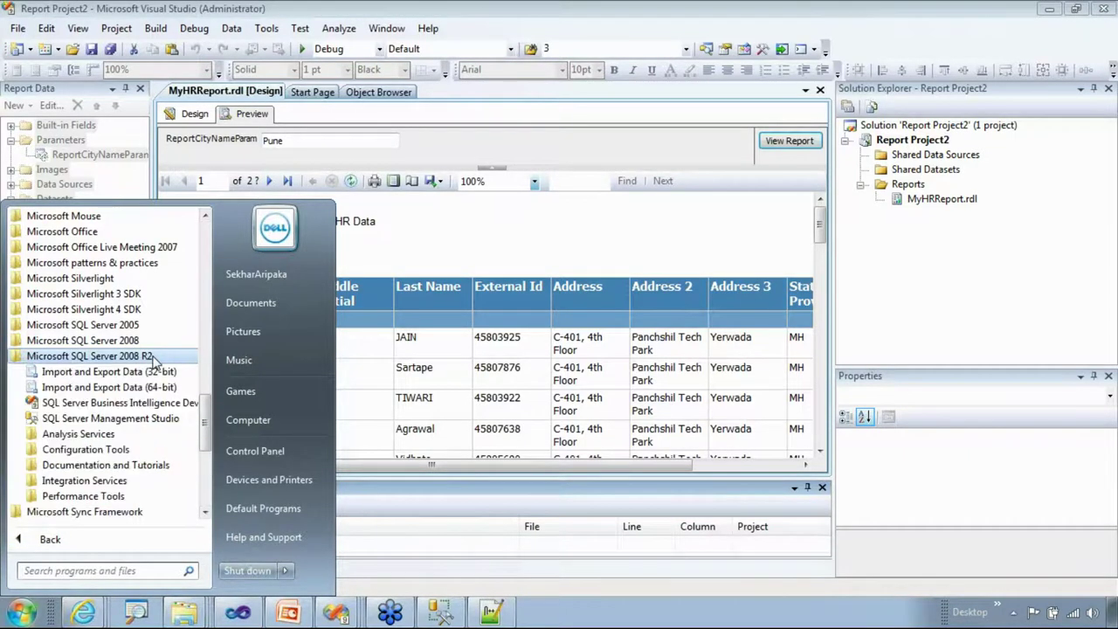
left_click(103, 448)
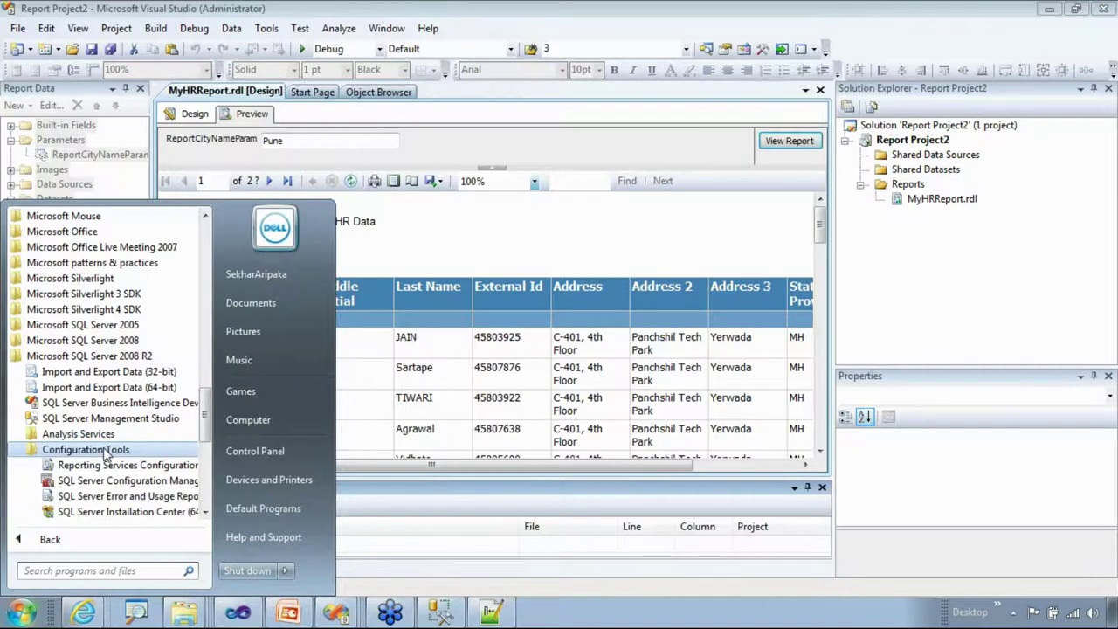
left_click(156, 470)
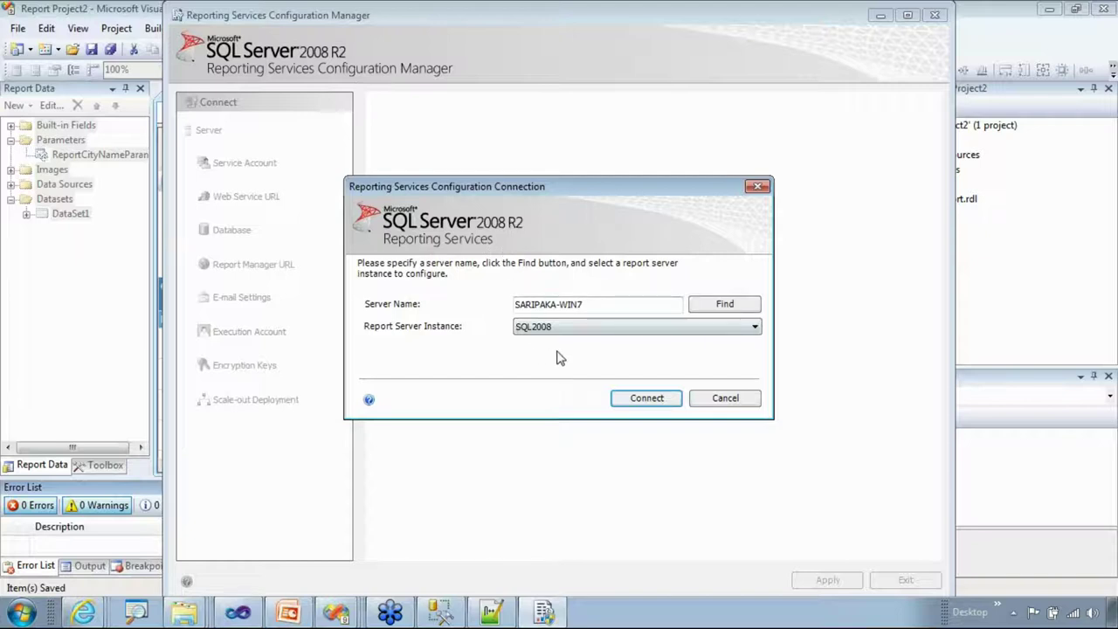
left_click(642, 399)
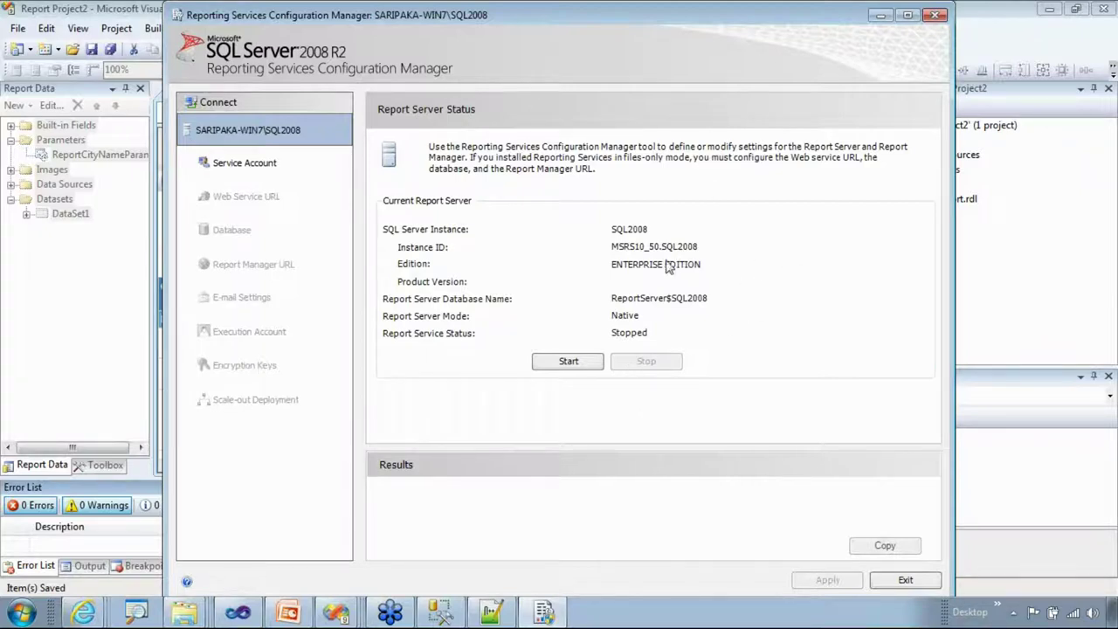
left_click(566, 364)
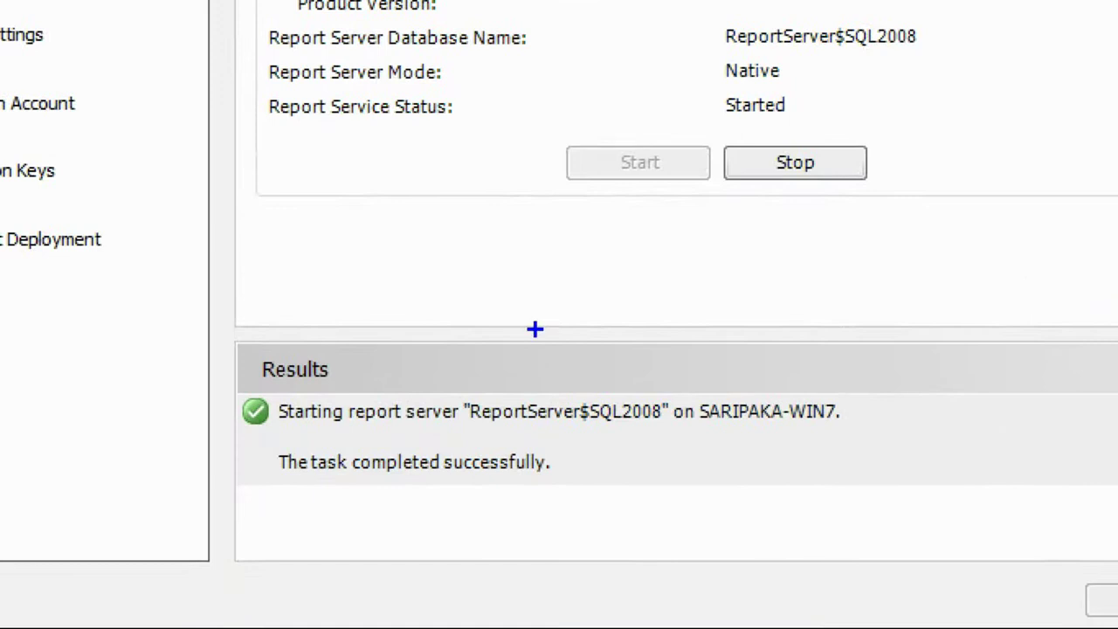
left_click_drag(332, 509, 574, 431)
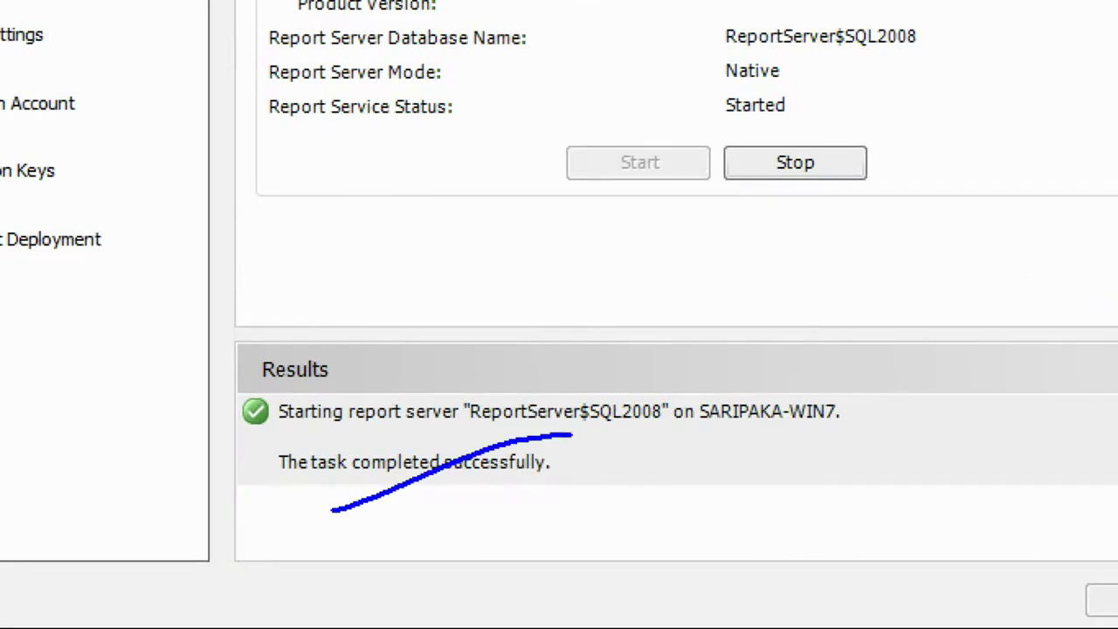
key("e")
left_click_drag(364, 516, 473, 520)
key("Escape")
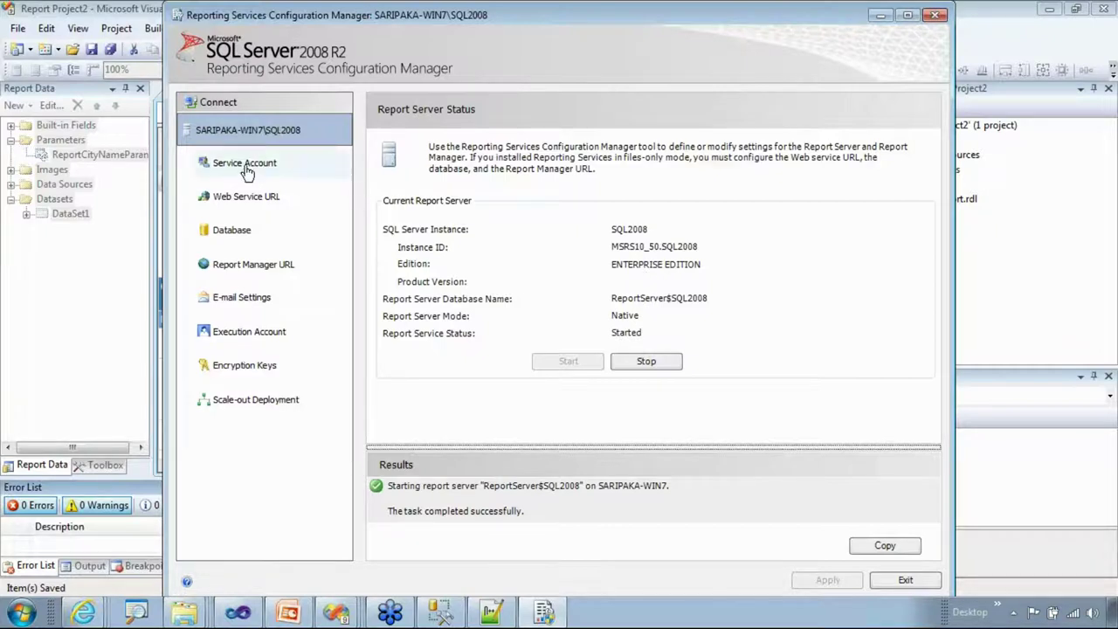
left_click(210, 197)
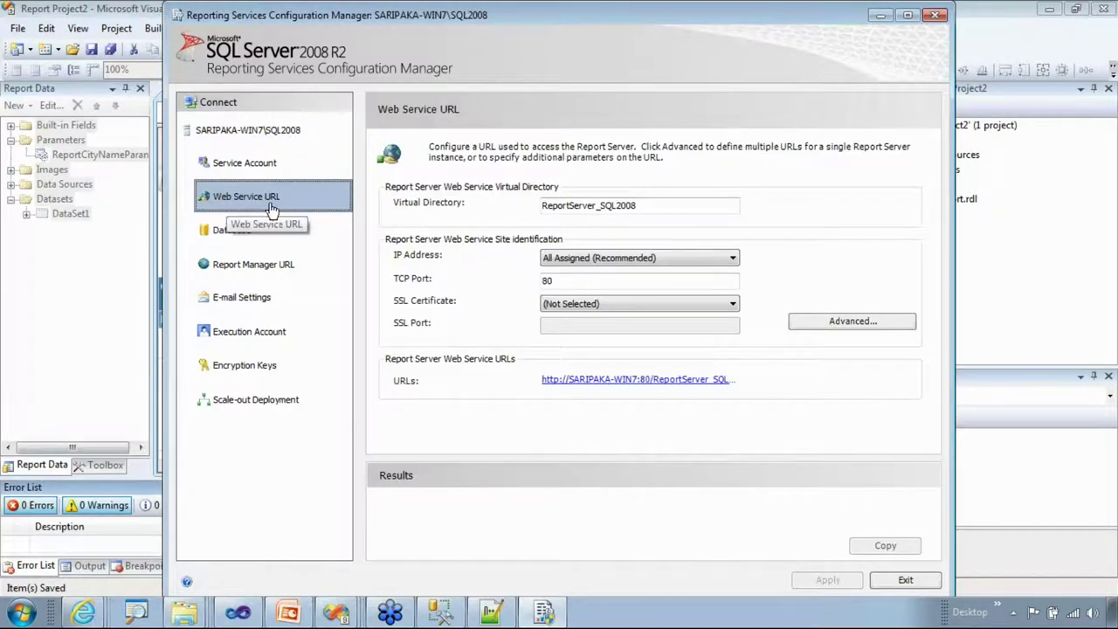
left_click(577, 381)
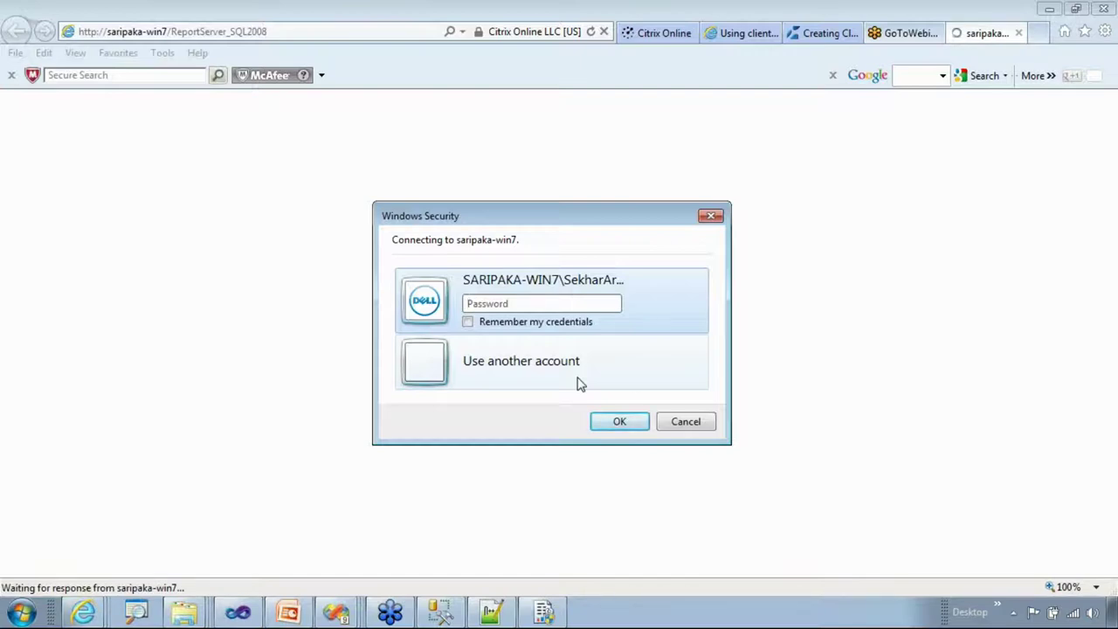
- Sign in with the account password to load the ReportServer_SQL2008 page
type("••••••••••")
left_click(620, 423)
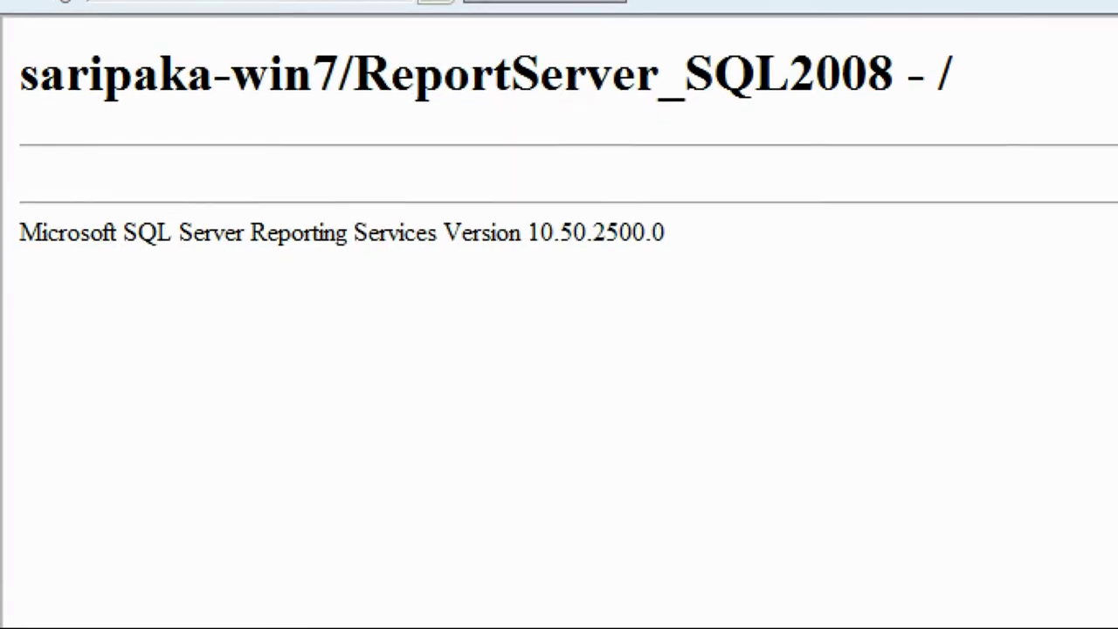
left_click_drag(194, 275, 408, 300)
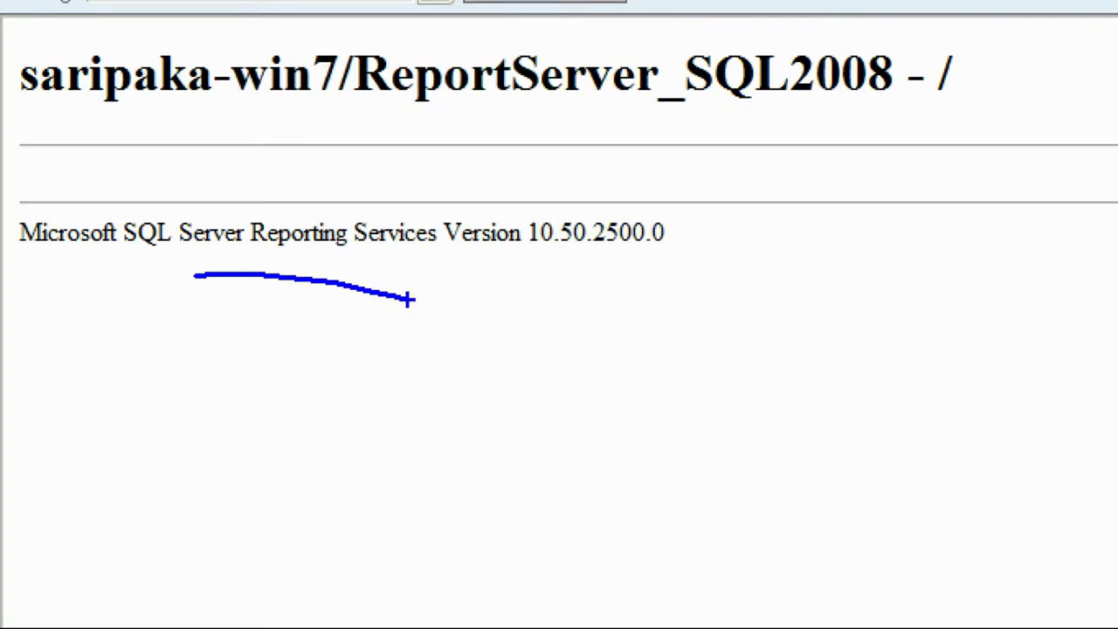
key("Escape")
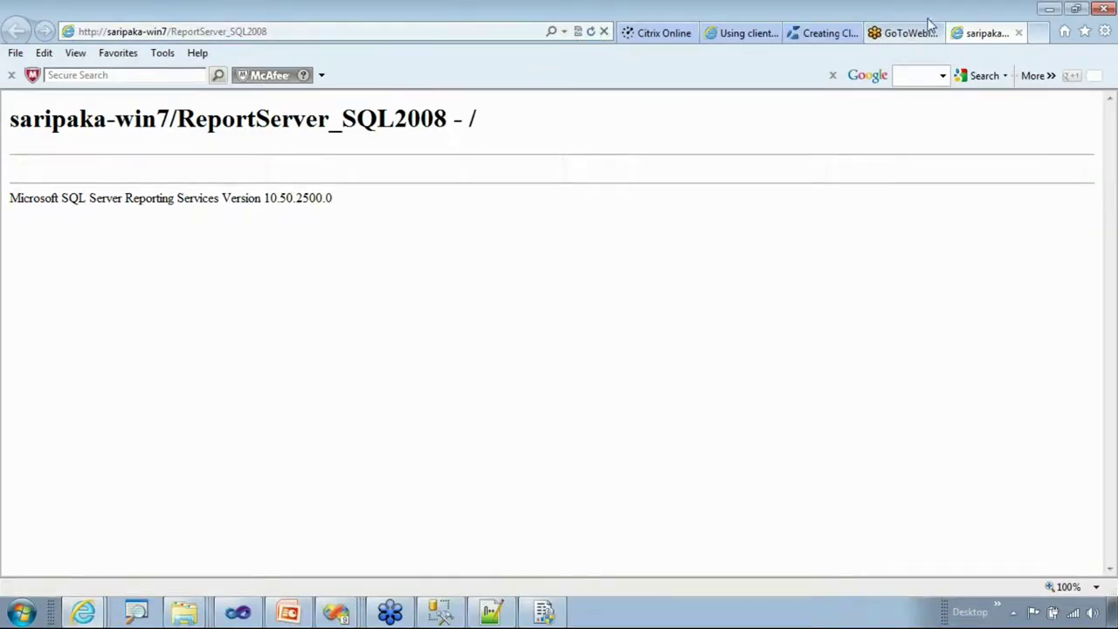
- Minimize the browser and open the Reports_SQL2008 Report Manager URL from the configuration manager
left_click(1048, 9)
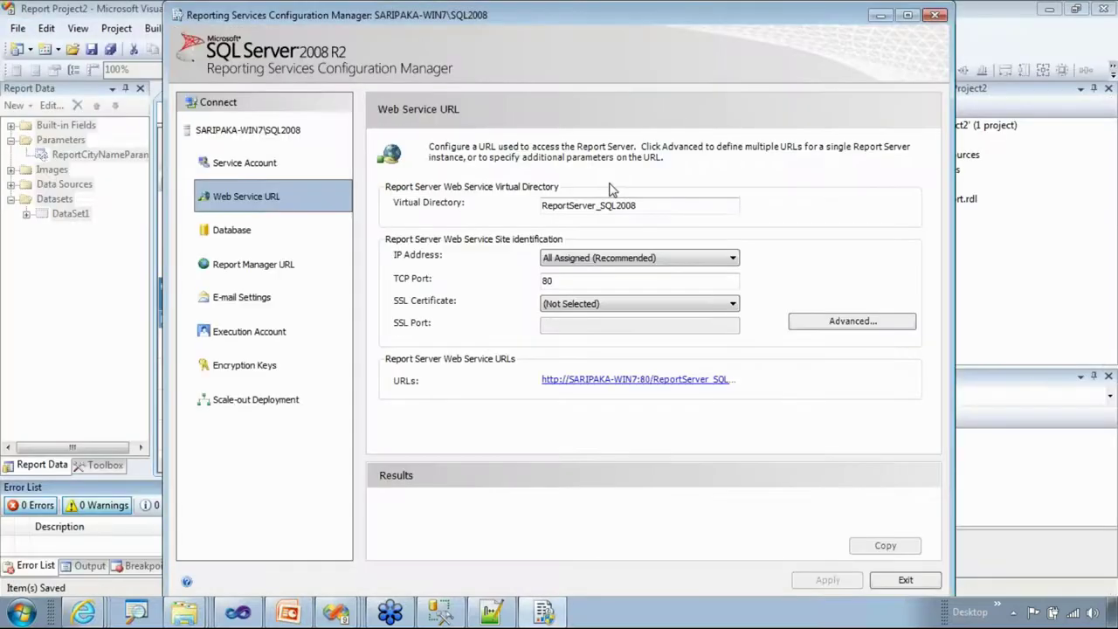
left_click(236, 264)
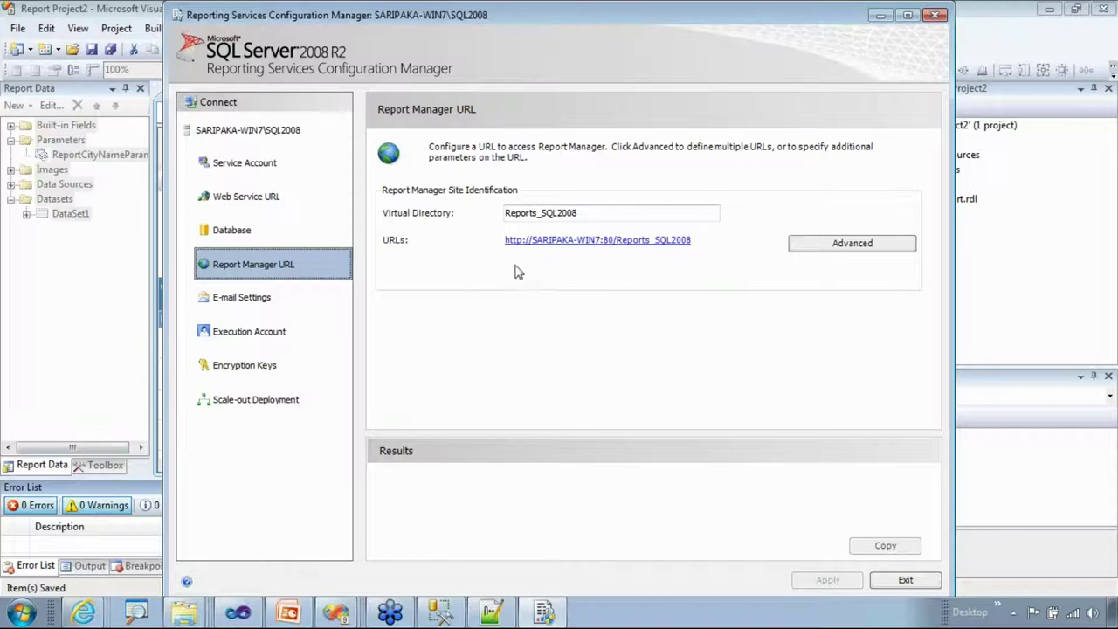
left_click(590, 243)
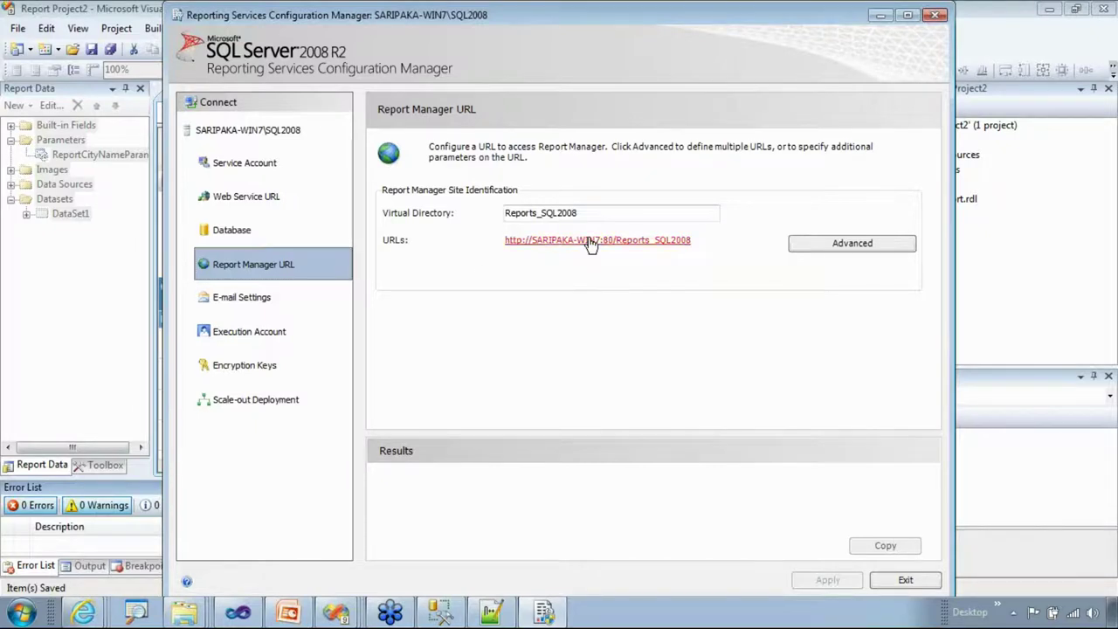